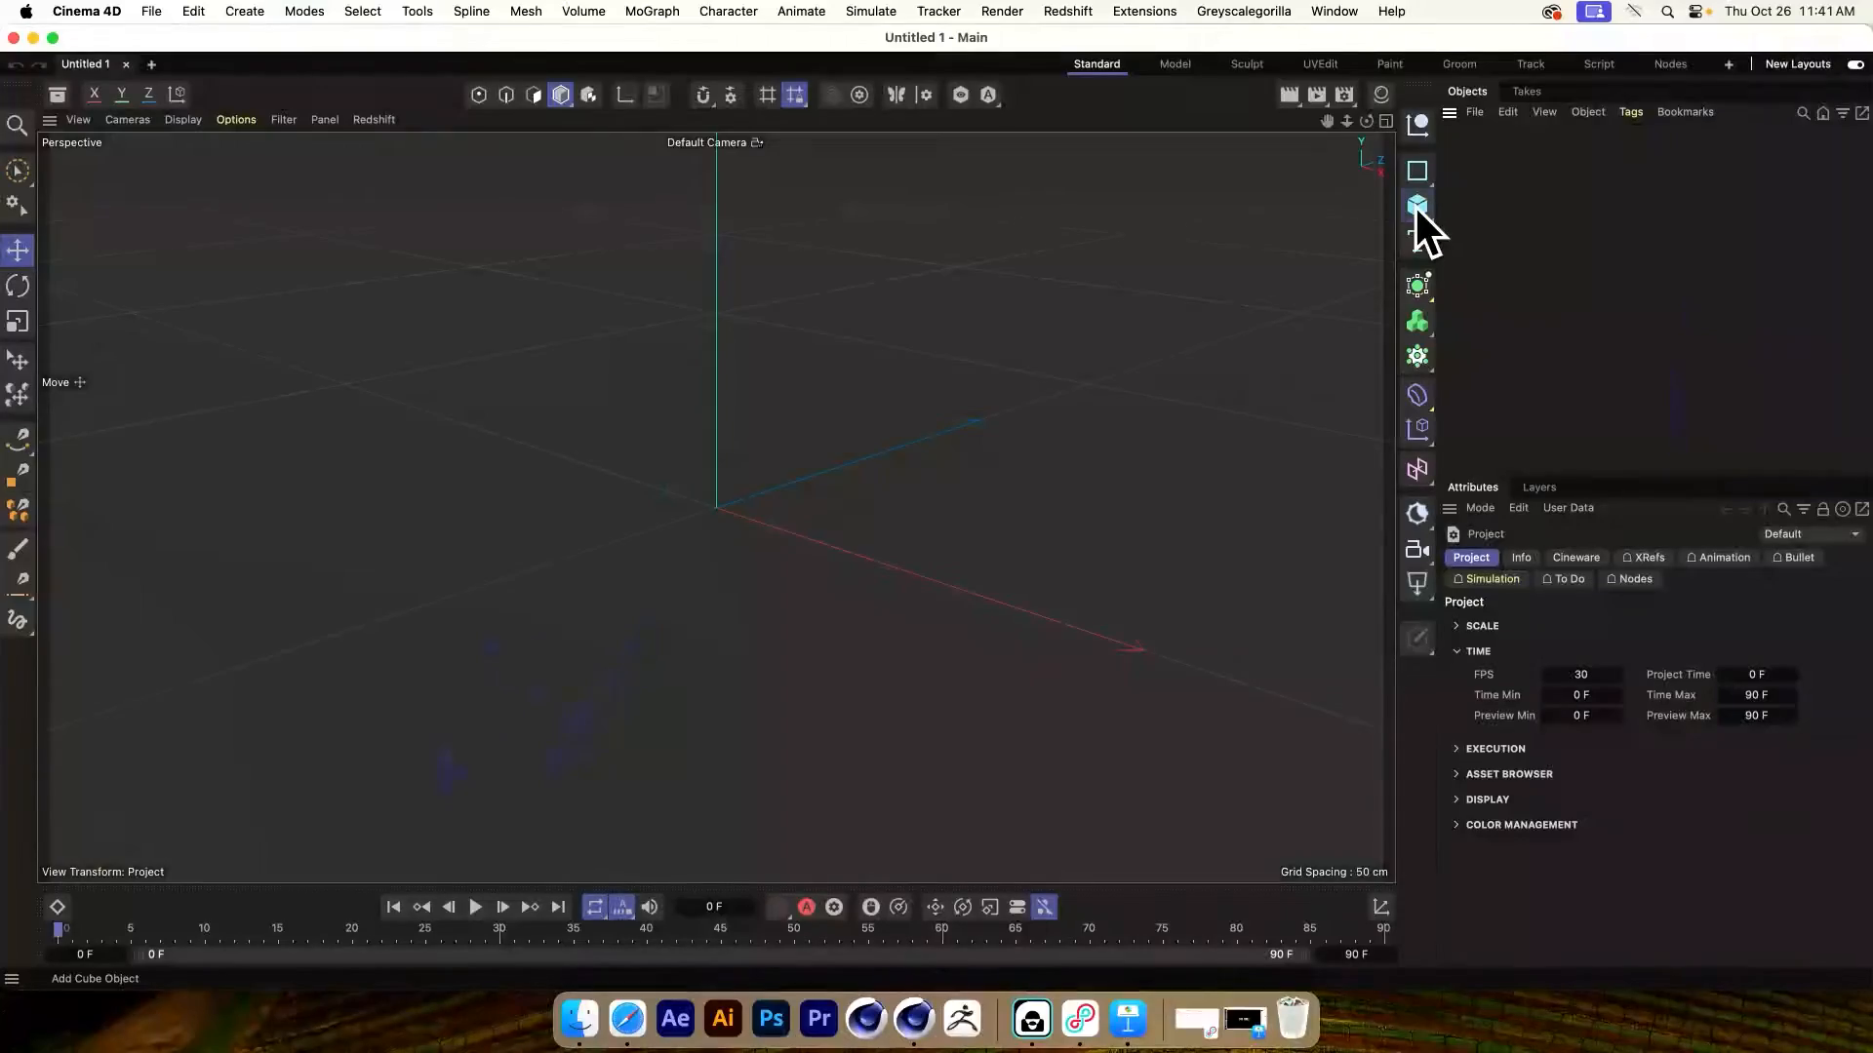
Add a plane to the scene and assign a newly created Redshift material to it
{"action": "left_click_drag", "start_coordinate": [1414, 203], "coordinate": [1502, 278]}
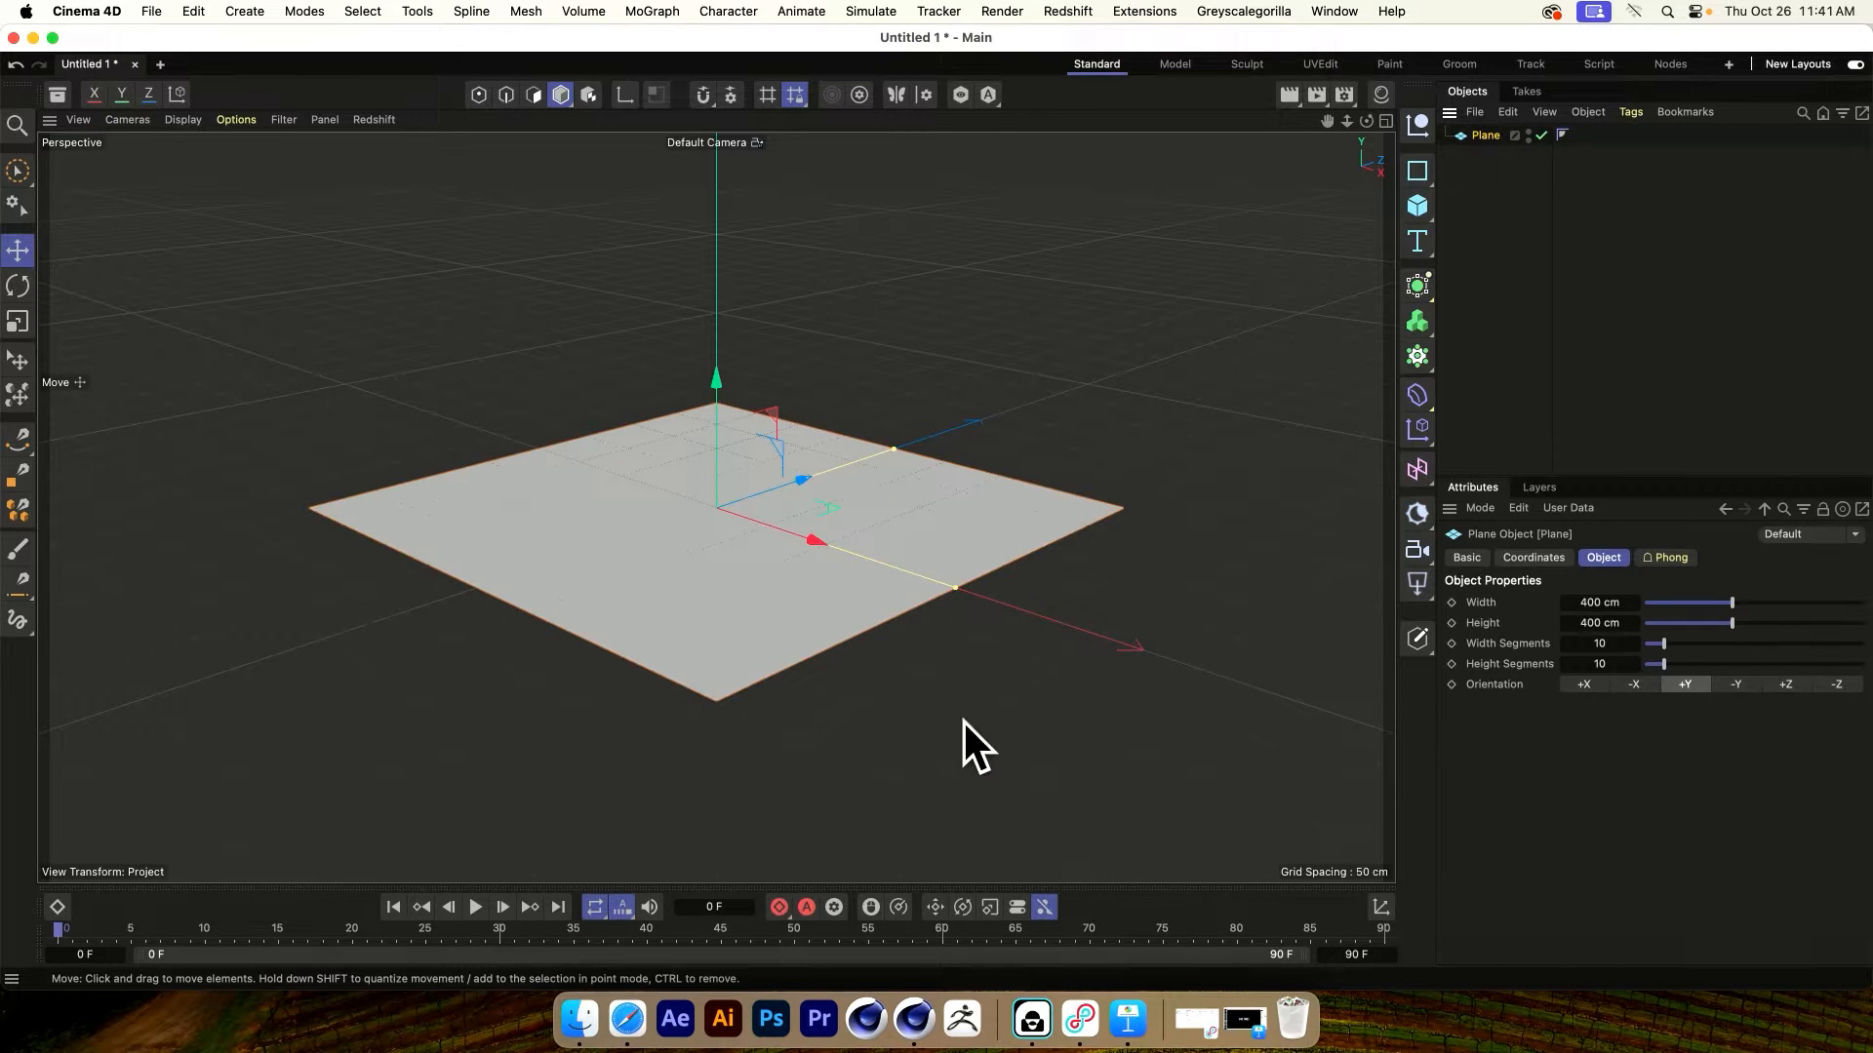
{"action": "left_click", "coordinate": [1379, 95]}
{"action": "left_click", "coordinate": [1245, 232]}
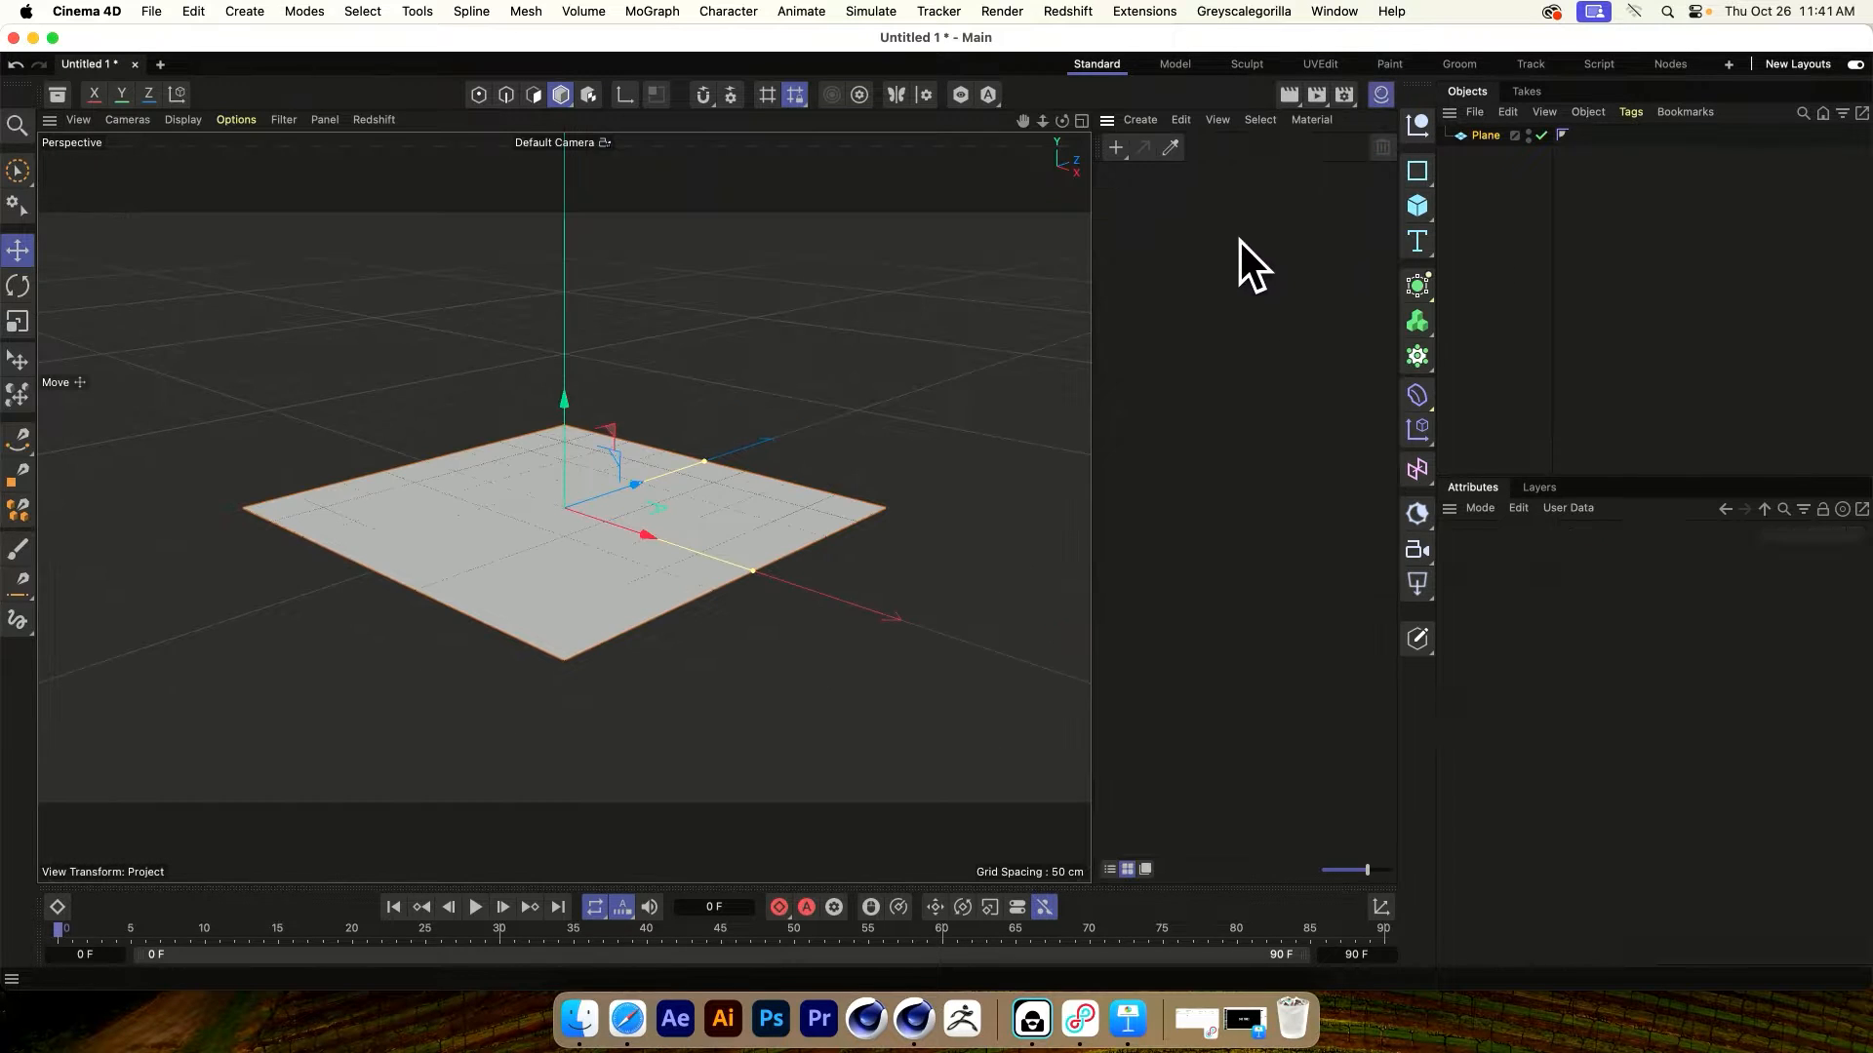
{"action": "double_click", "coordinate": [1147, 278]}
{"action": "left_click_drag", "start_coordinate": [1131, 207], "coordinate": [1478, 134]}
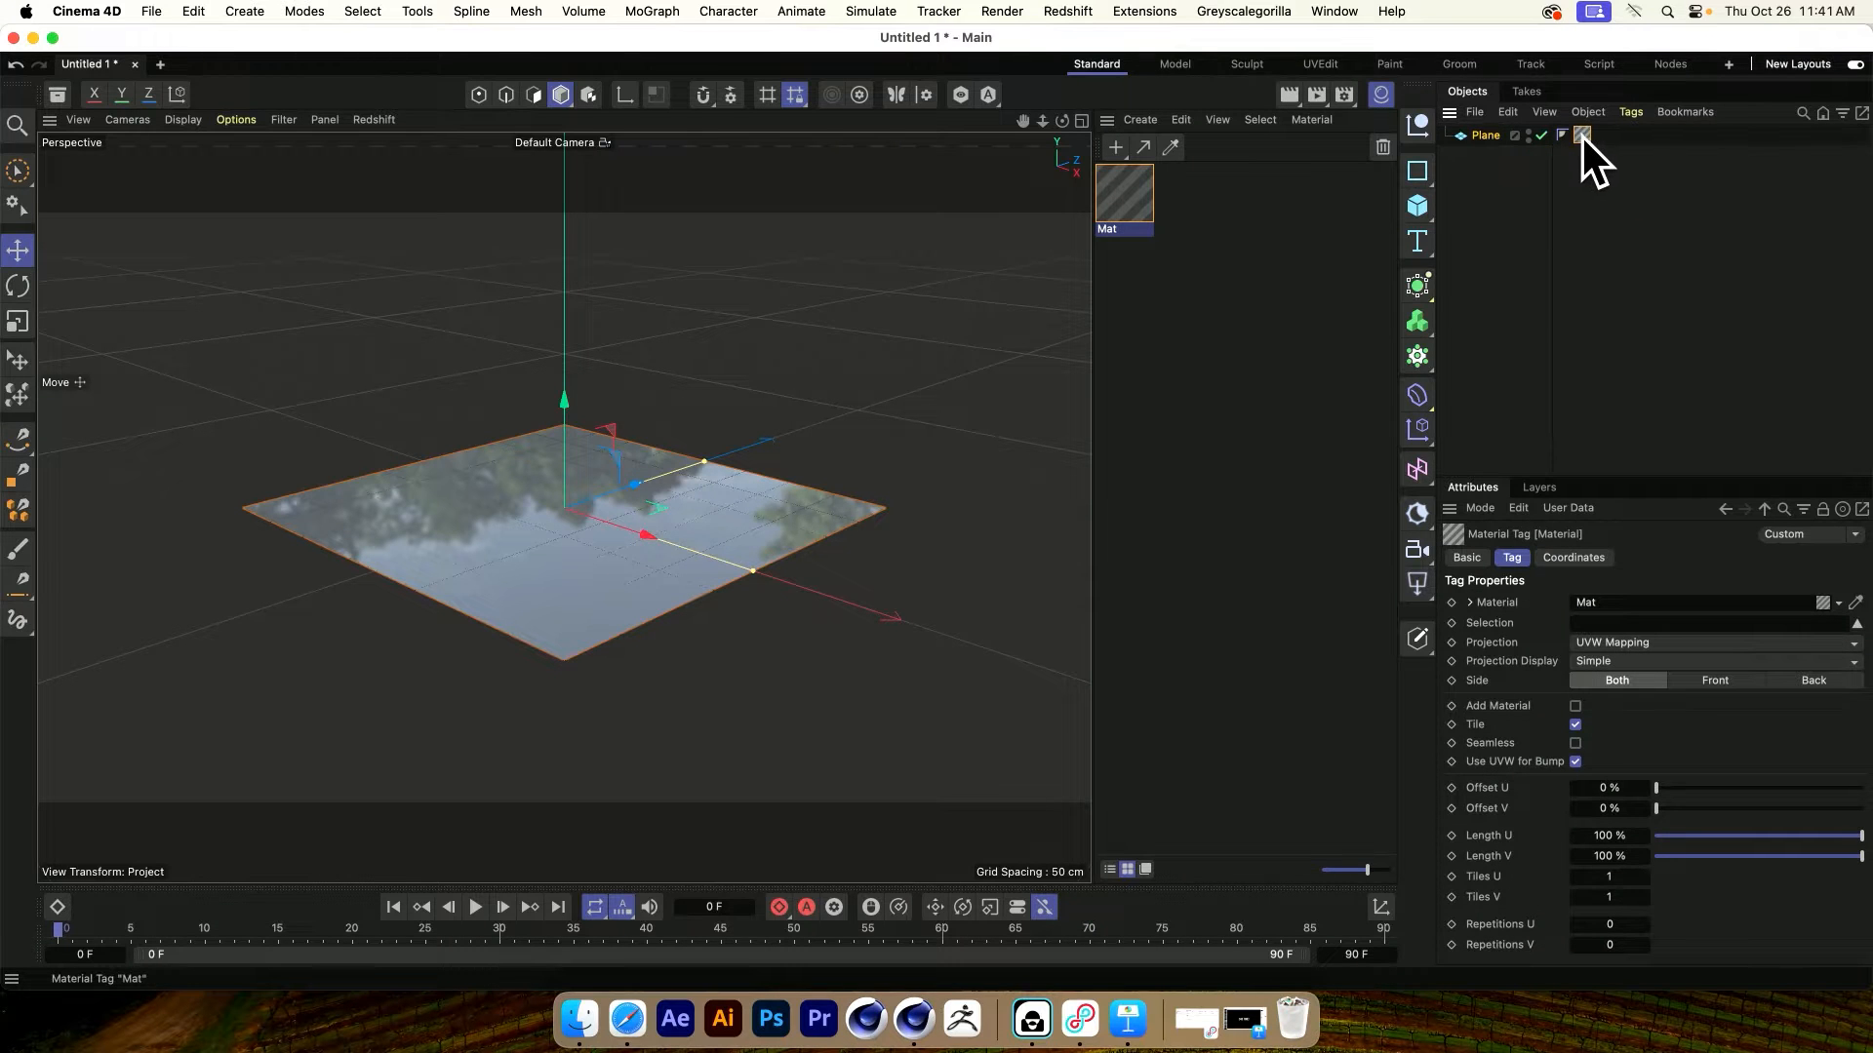
Open the Mat material's node graph and shift the RS Standard and Output nodes to free space on their input side
{"action": "double_click", "coordinate": [1582, 136]}
{"action": "left_click", "coordinate": [1477, 559]}
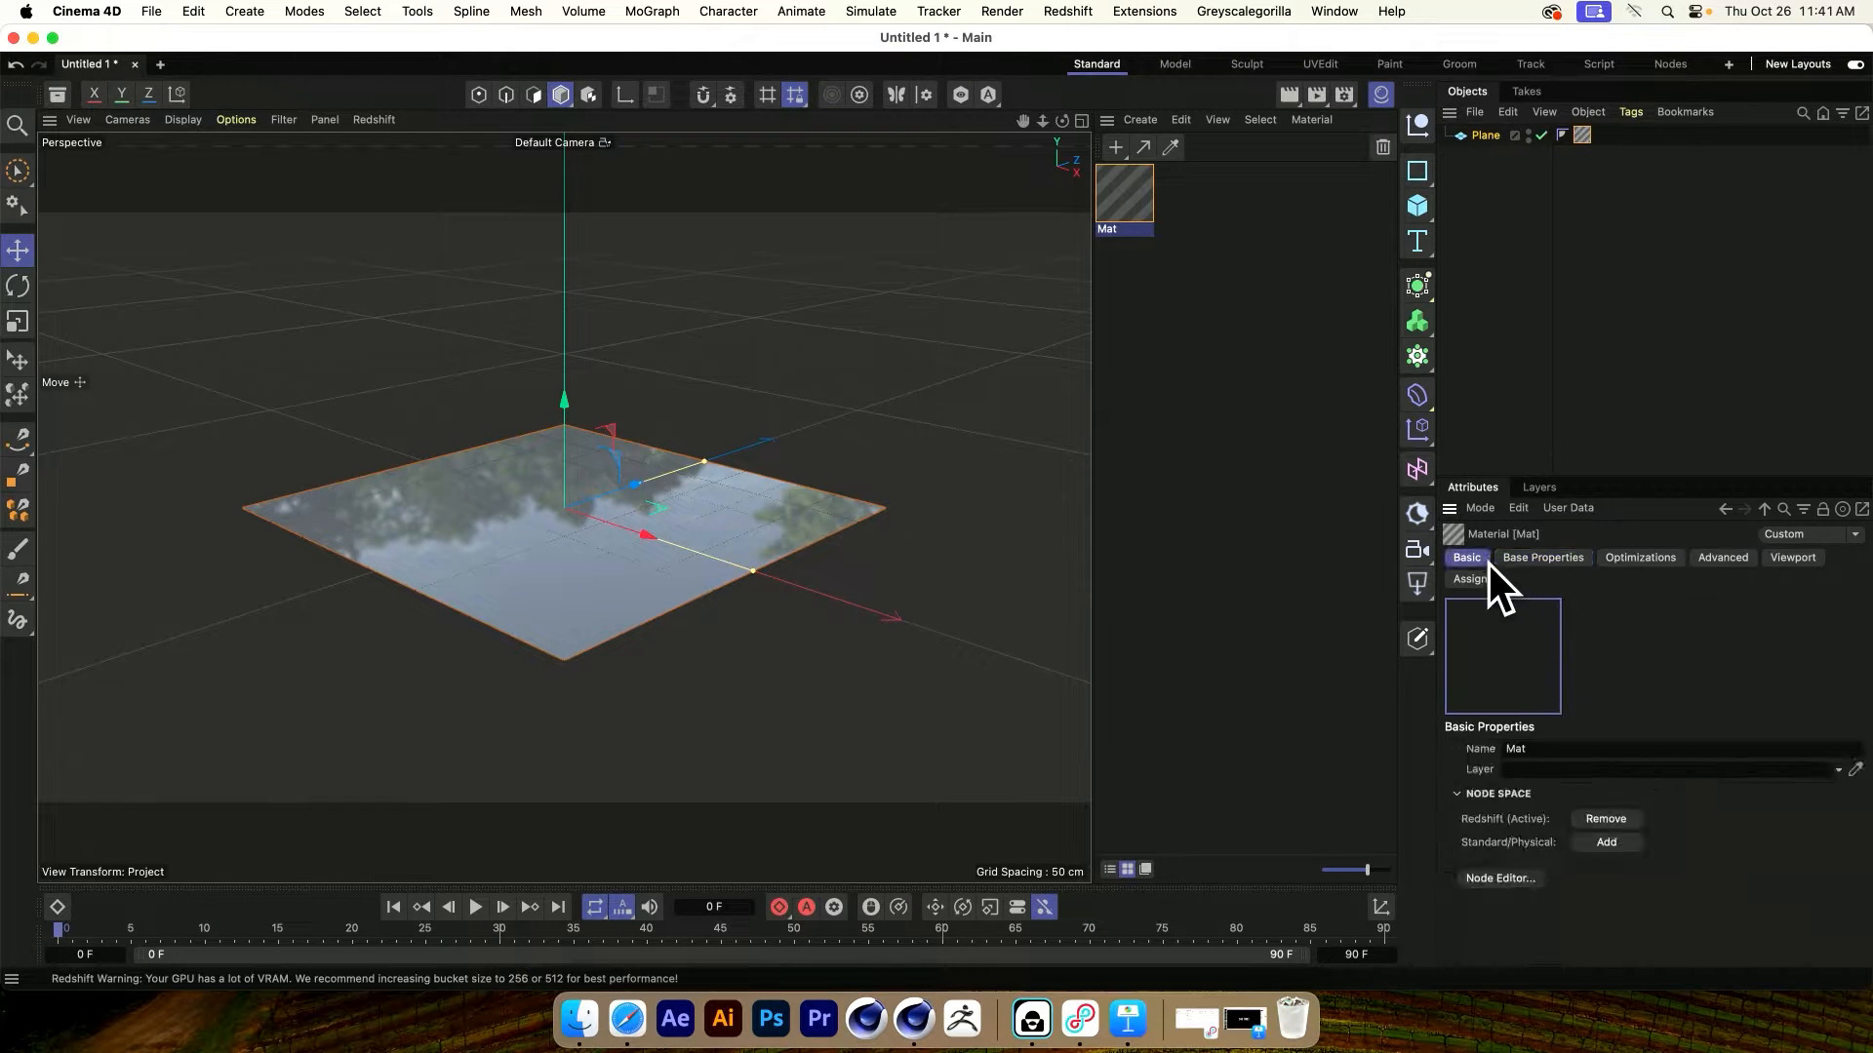
{"action": "left_click", "coordinate": [1502, 878]}
{"action": "left_click_drag", "start_coordinate": [970, 327], "coordinate": [756, 204]}
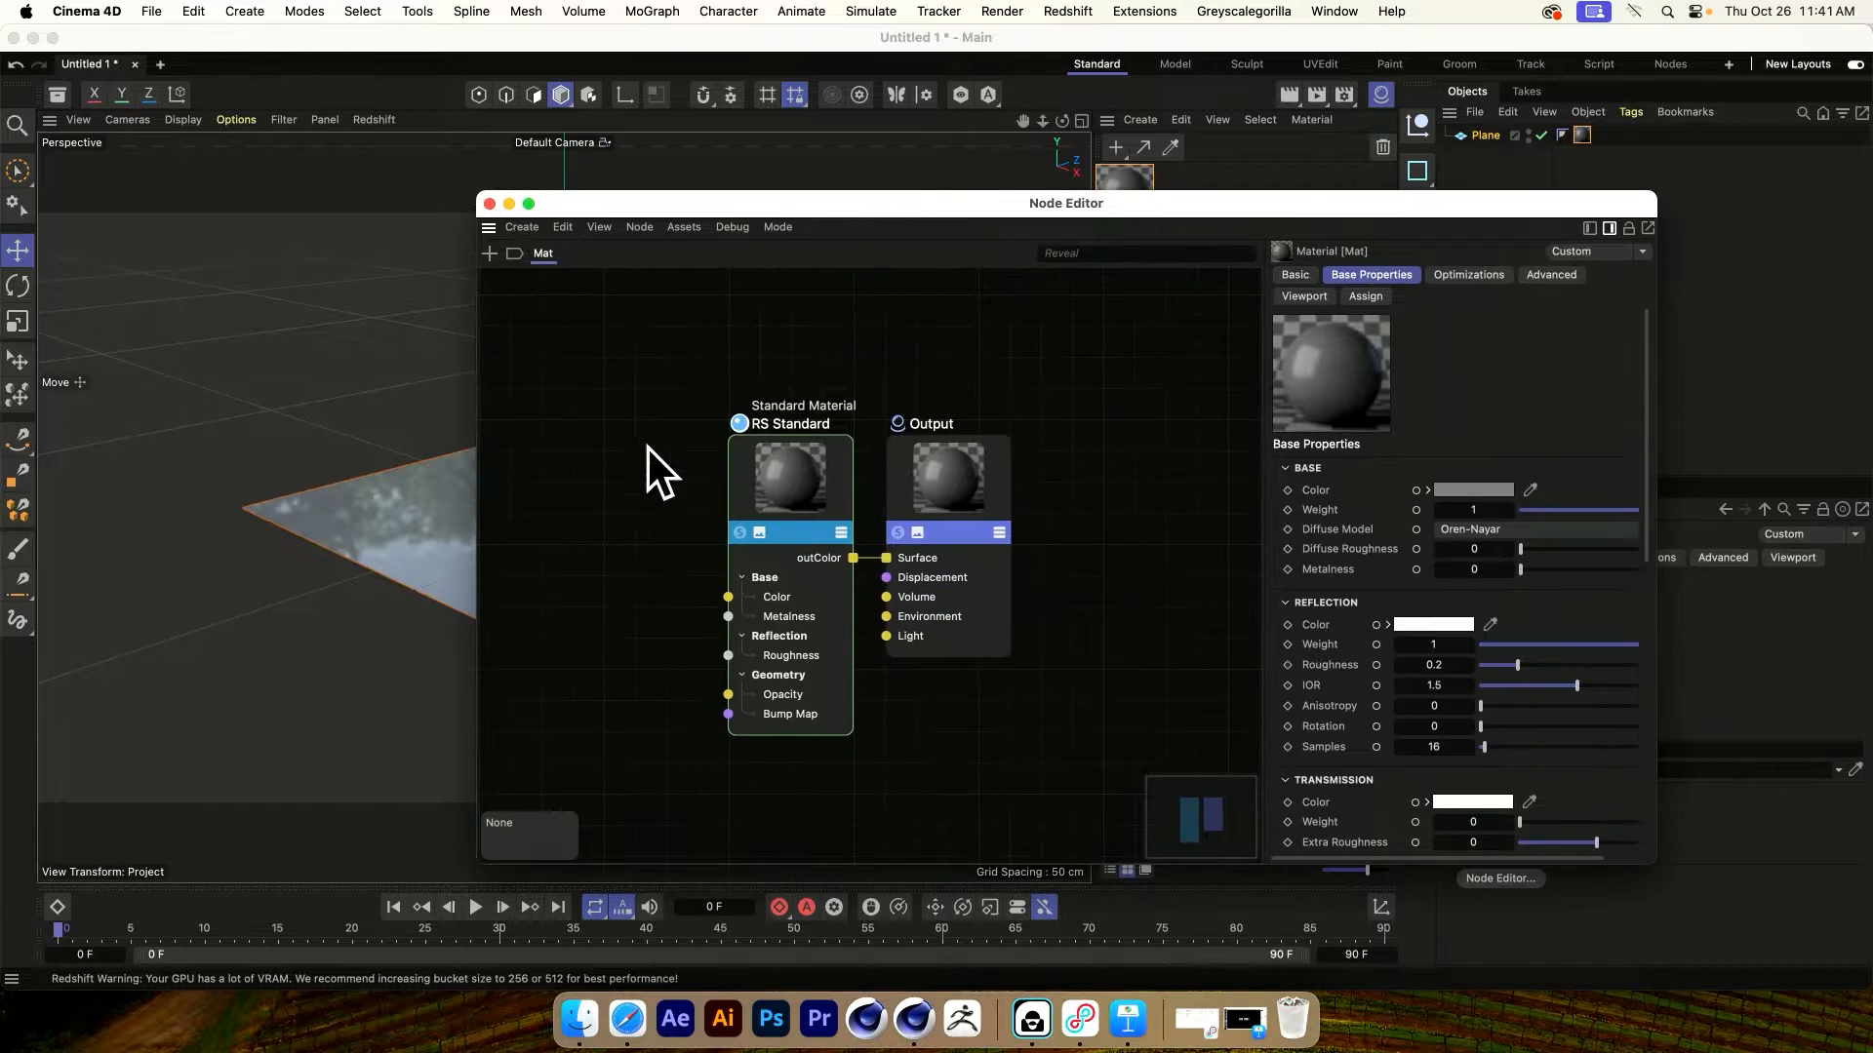
{"action": "left_click_drag", "start_coordinate": [648, 426], "coordinate": [962, 634]}
{"action": "mouse_move", "coordinate": [770, 456]}
{"action": "left_mouse_down"}
{"action": "mouse_move", "coordinate": [874, 452]}
{"action": "mouse_move", "coordinate": [749, 445]}
{"action": "left_mouse_up"}
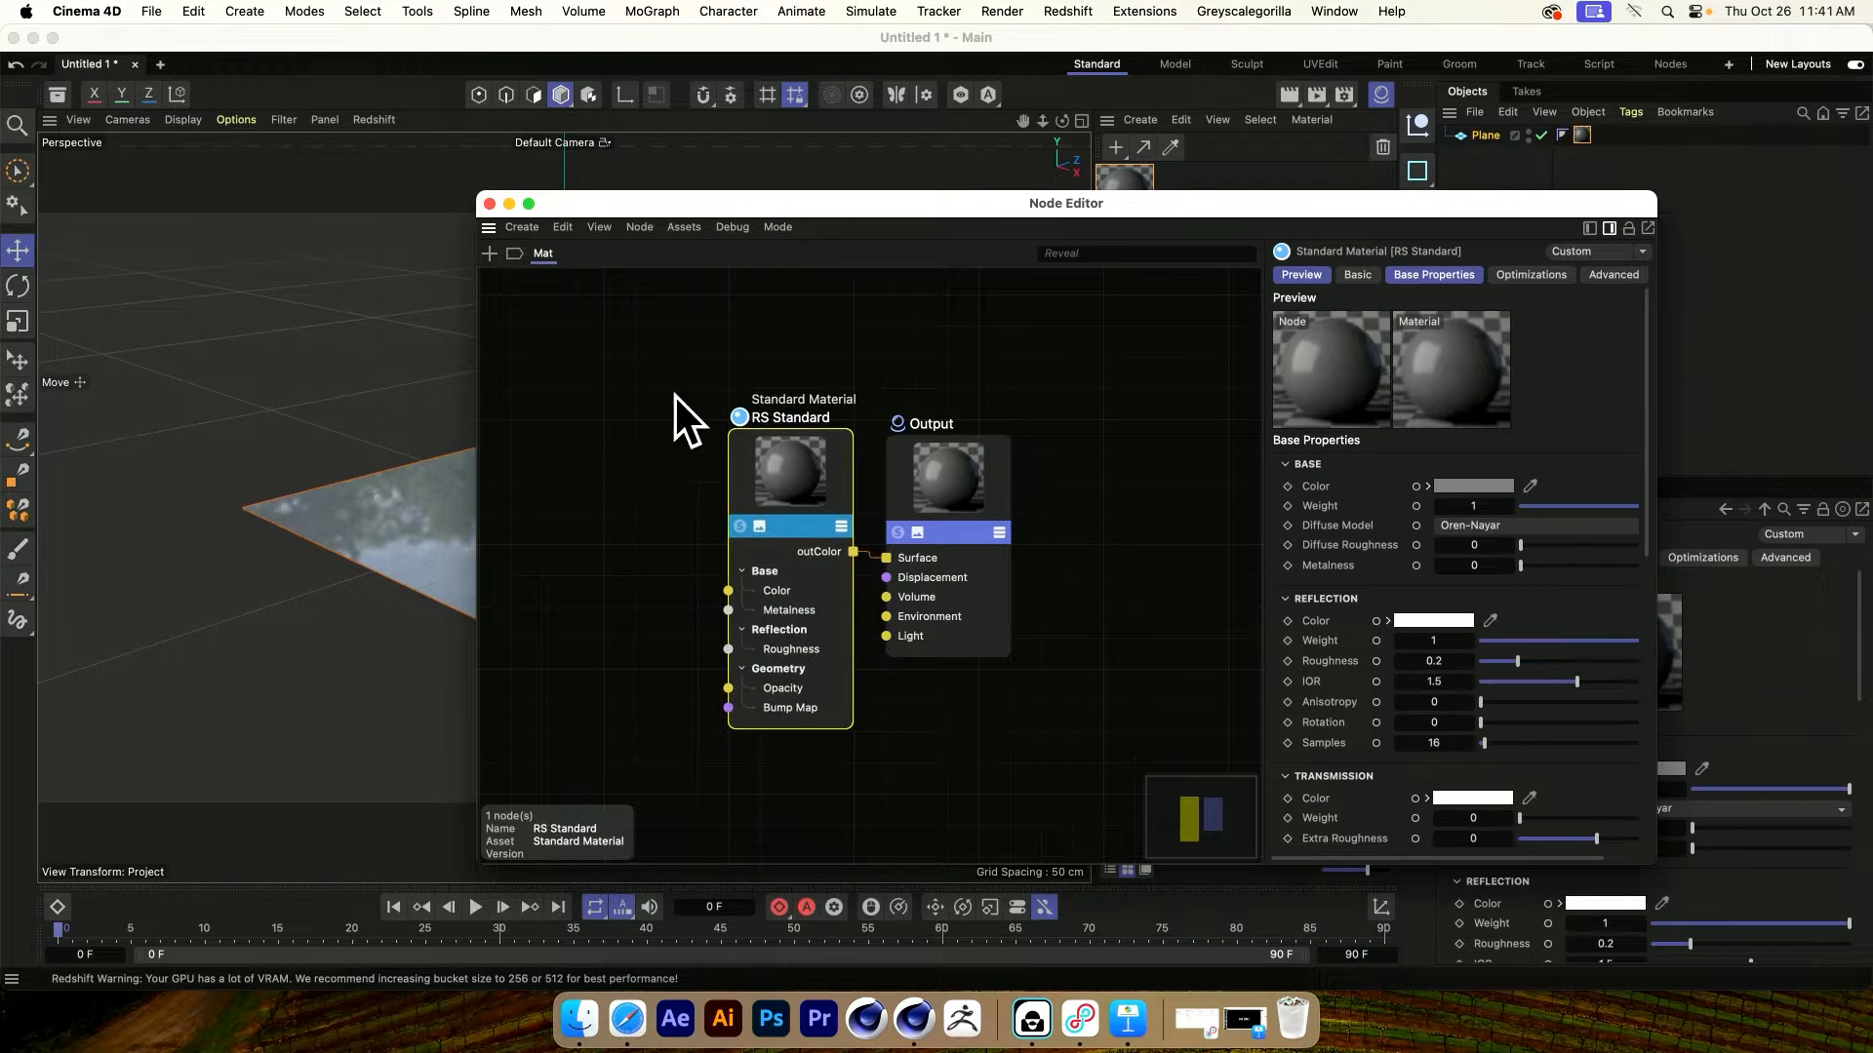
{"action": "middle_click_drag", "start_coordinate": [782, 479], "coordinate": [999, 443]}
Add a Texture node loaded with the BG.jpg mosaic image and connect its outColor to the RS Standard base Color
{"action": "double_click", "coordinate": [620, 464]}
{"action": "type", "text": "texture"}
{"action": "key", "text": "Return"}
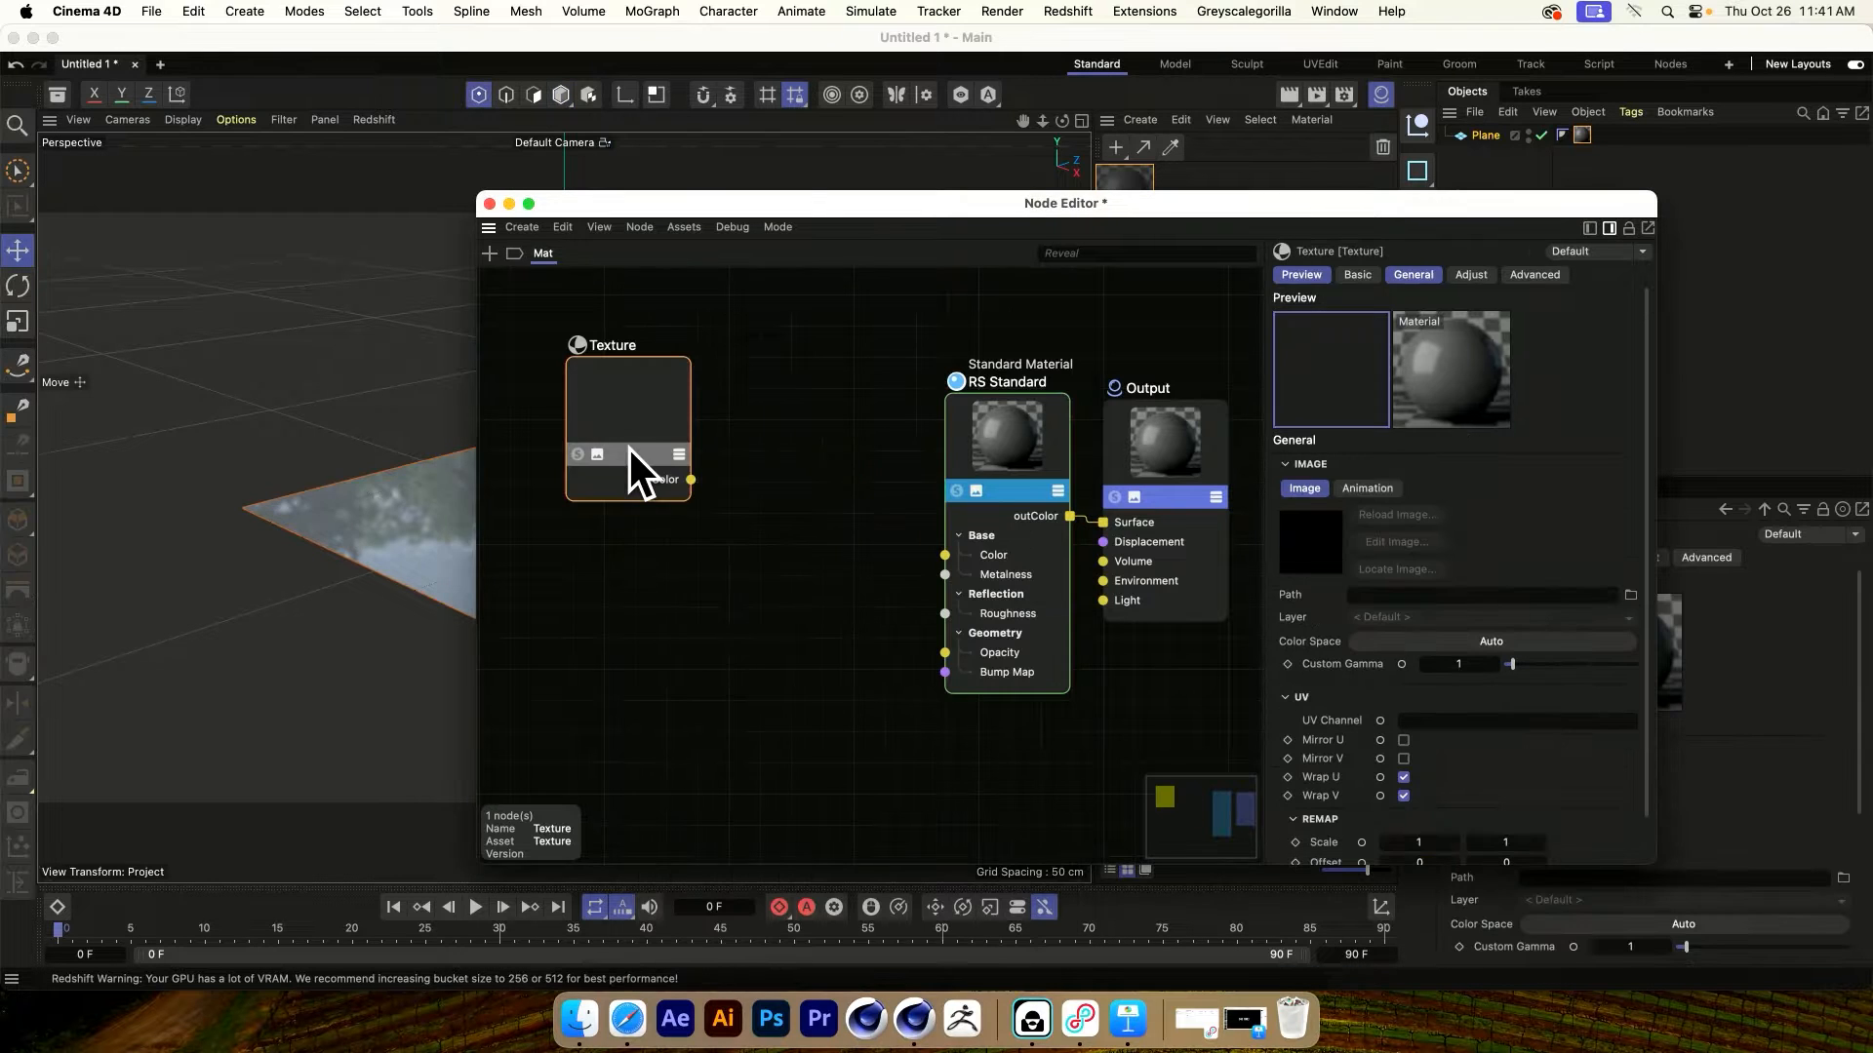
{"action": "left_click", "coordinate": [1629, 595]}
{"action": "scroll", "coordinate": [1129, 414], "scroll_direction": "down", "scroll_amount": 5}
{"action": "double_click", "coordinate": [1141, 351]}
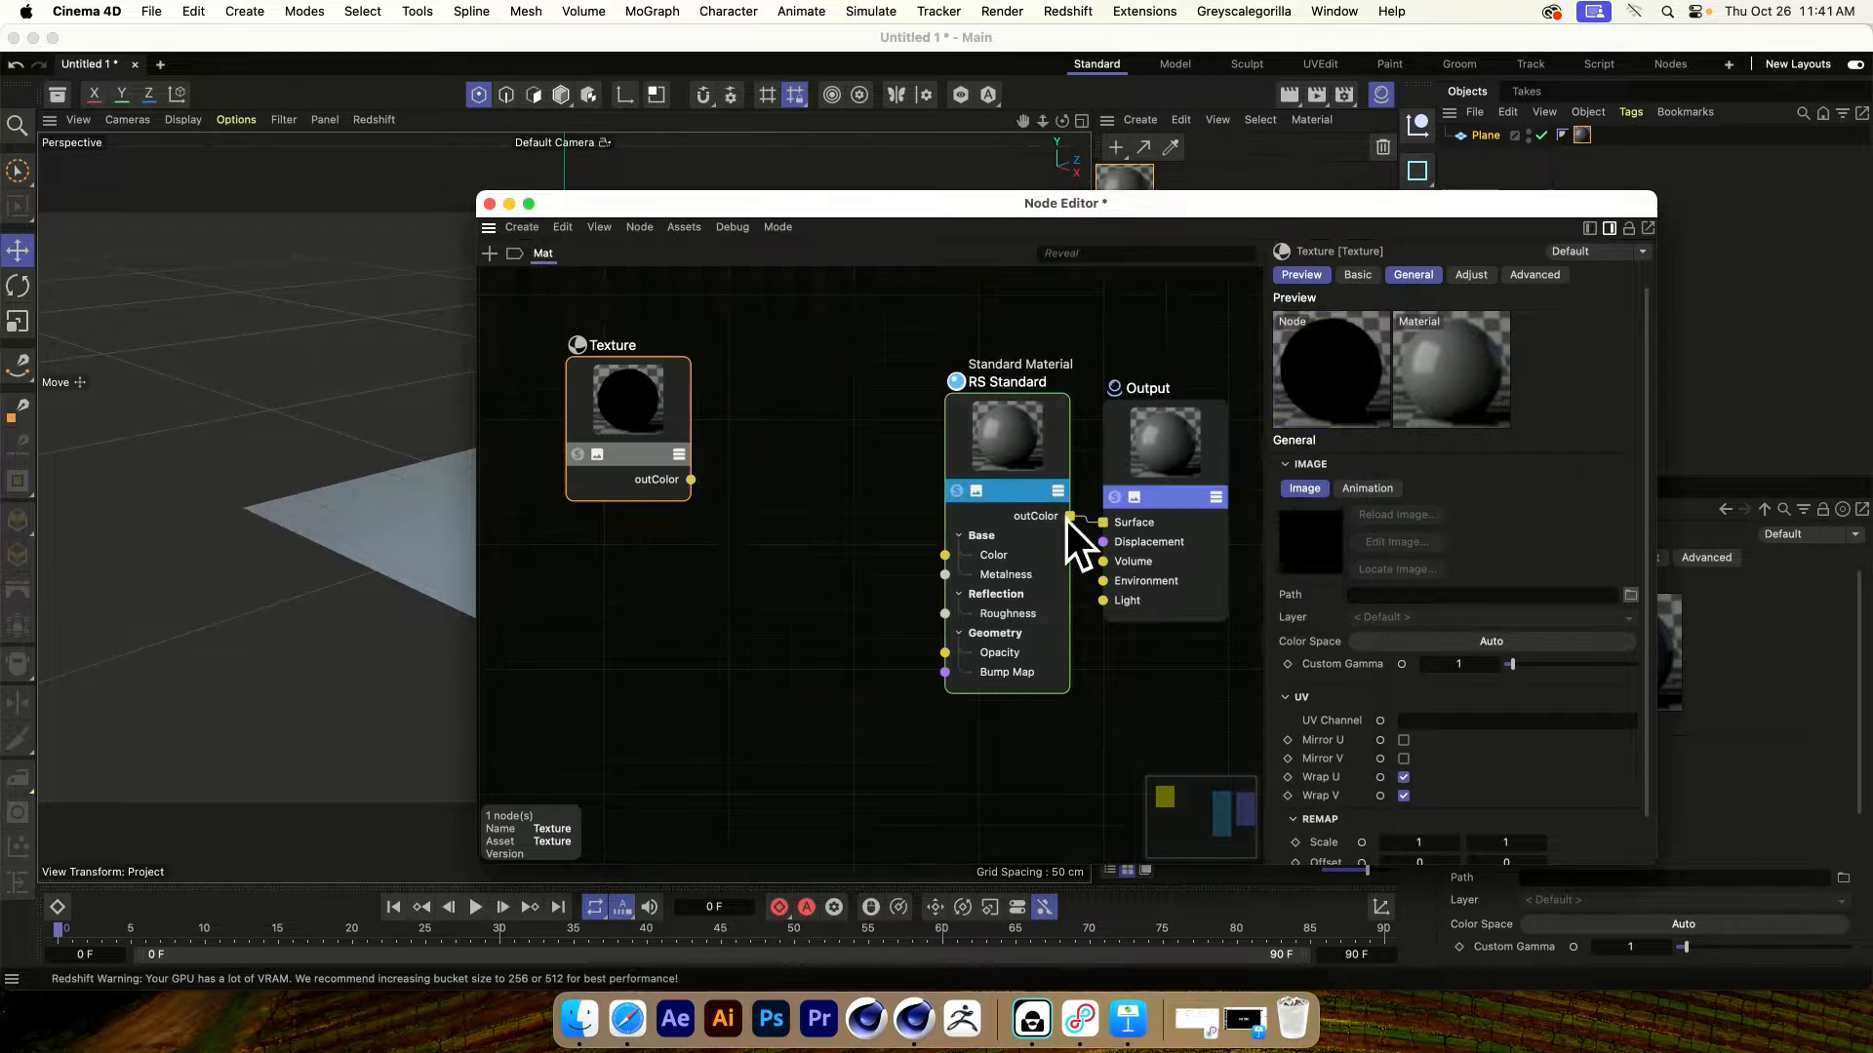
{"action": "left_click_drag", "start_coordinate": [692, 480], "coordinate": [944, 556]}
Locate the texture's image file on disk and get info on BG.jpg to check its pixel dimensions
{"action": "left_click_drag", "start_coordinate": [903, 207], "coordinate": [980, 278]}
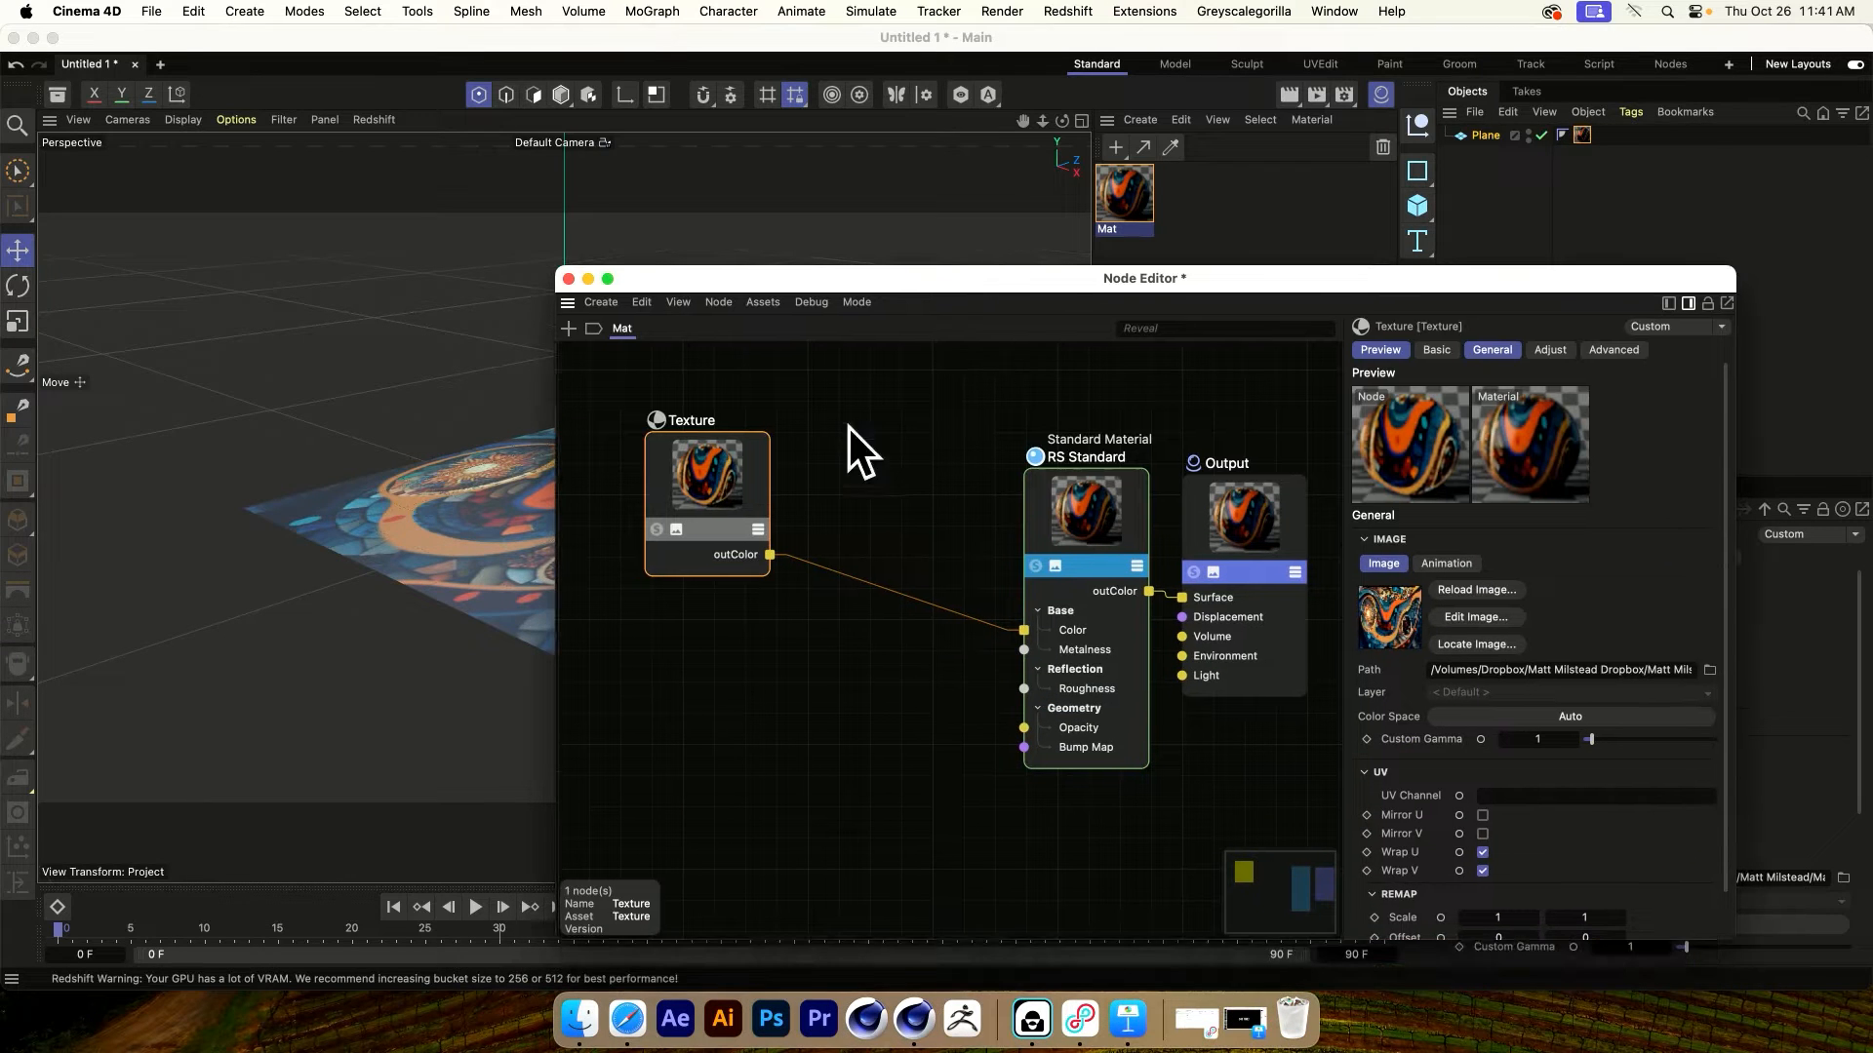
{"action": "left_click", "coordinate": [1475, 643]}
{"action": "right_click", "coordinate": [618, 710]}
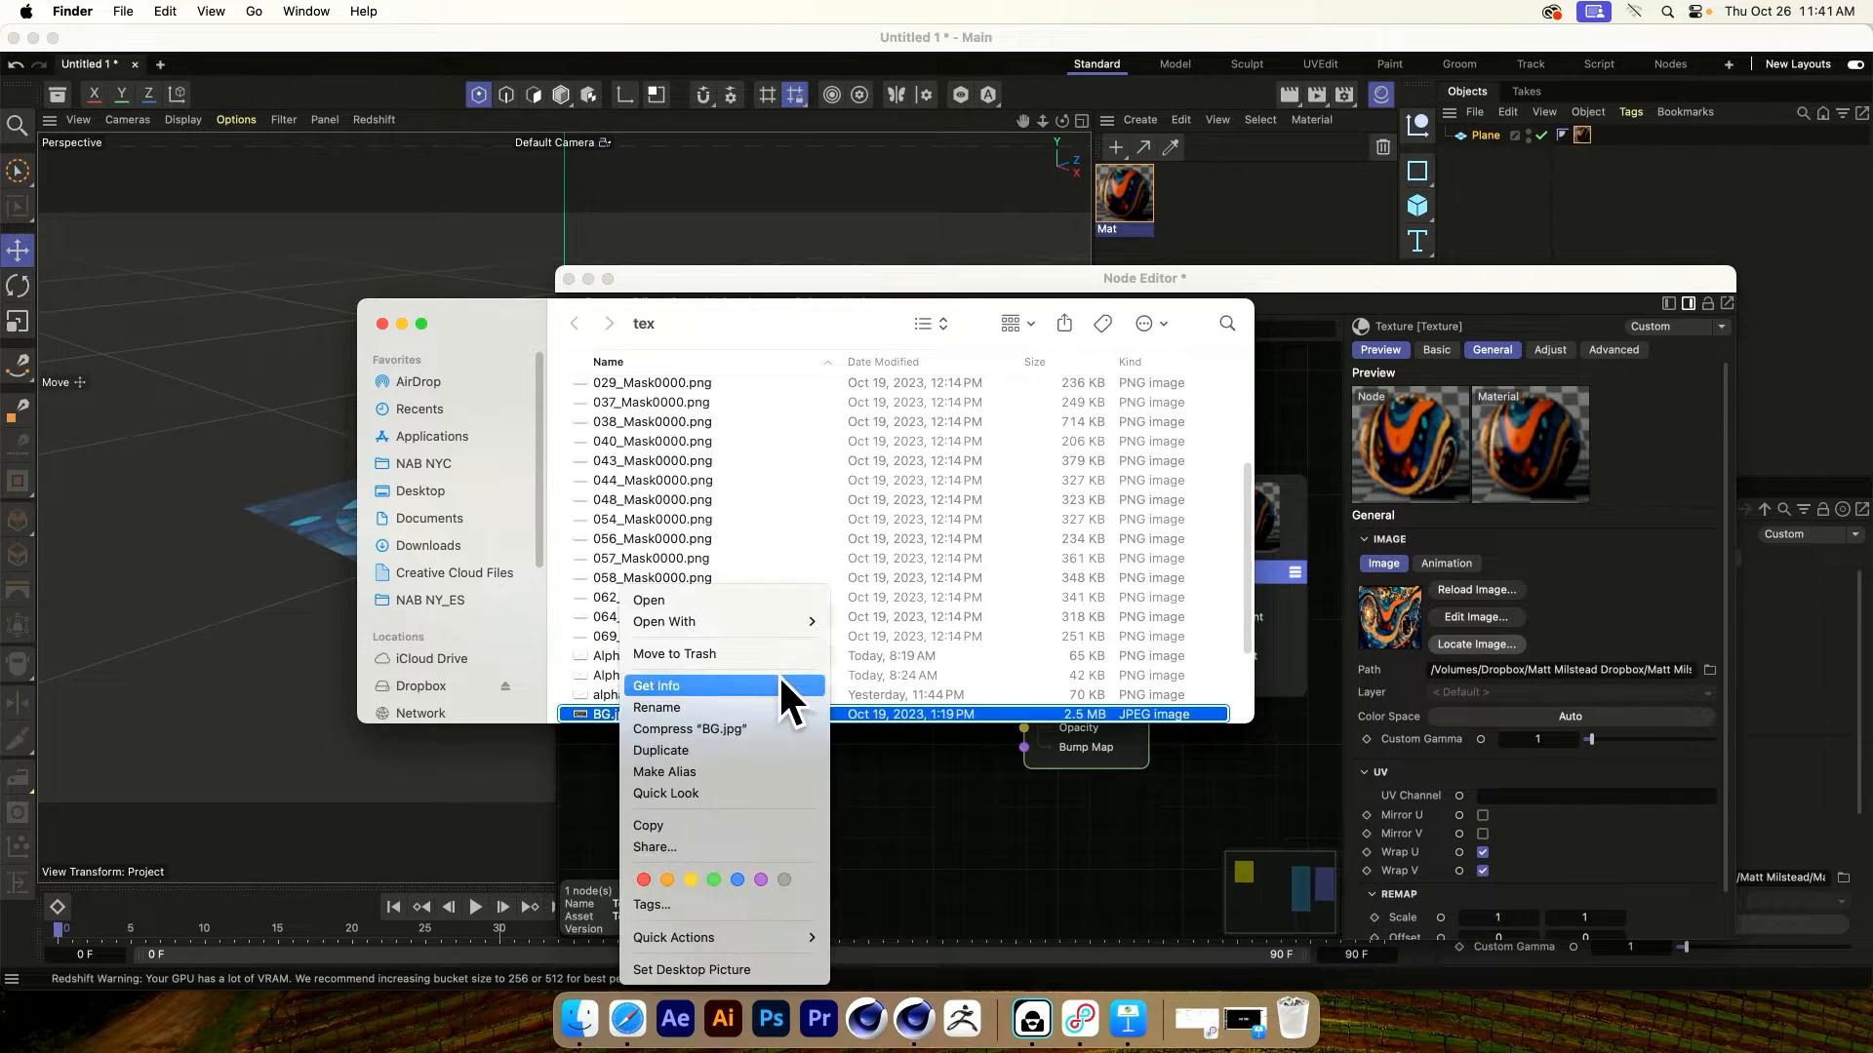
{"action": "left_click", "coordinate": [740, 681]}
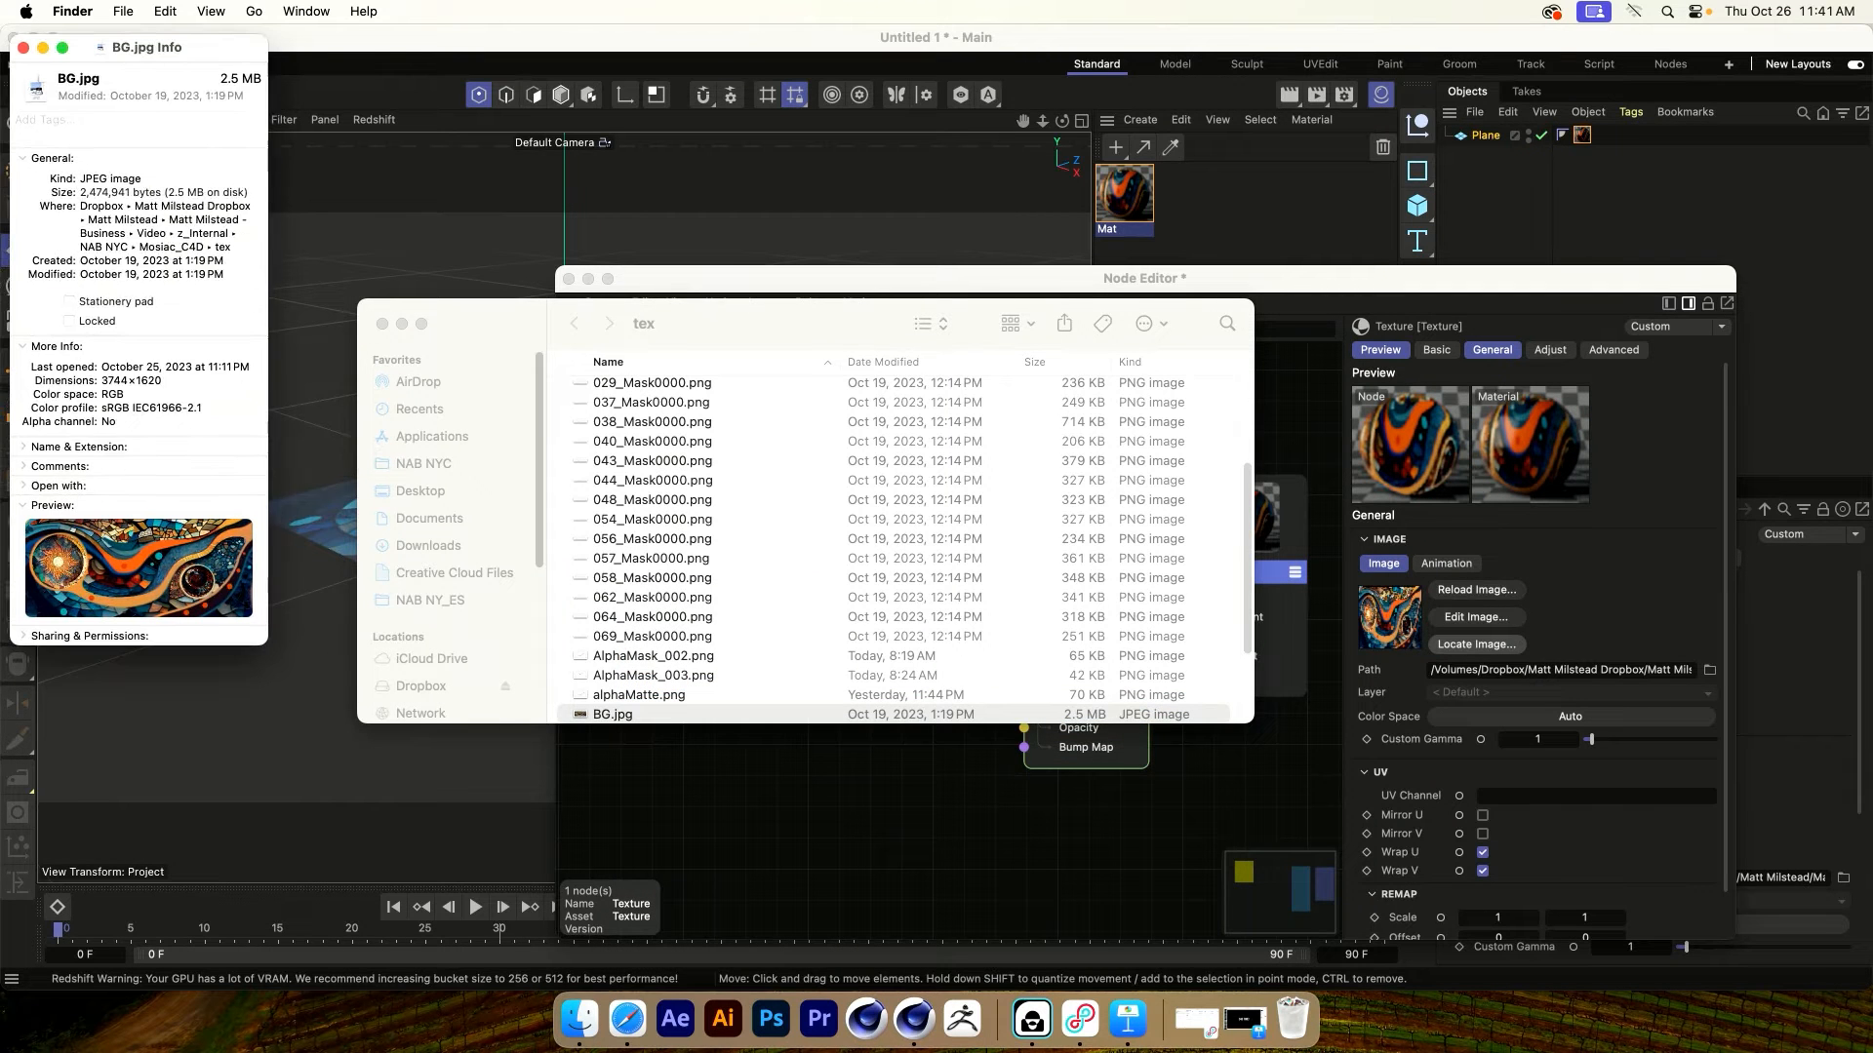
Set the plane's width to 3744 cm and its height to 1622 cm
{"action": "left_click", "coordinate": [1506, 203]}
{"action": "left_click_drag", "start_coordinate": [1494, 273], "coordinate": [968, 188]}
{"action": "double_click", "coordinate": [1597, 598]}
{"action": "type", "text": "3744"}
{"action": "key", "text": "Tab"}
{"action": "type", "text": "1622"}
{"action": "key", "text": "Return"}
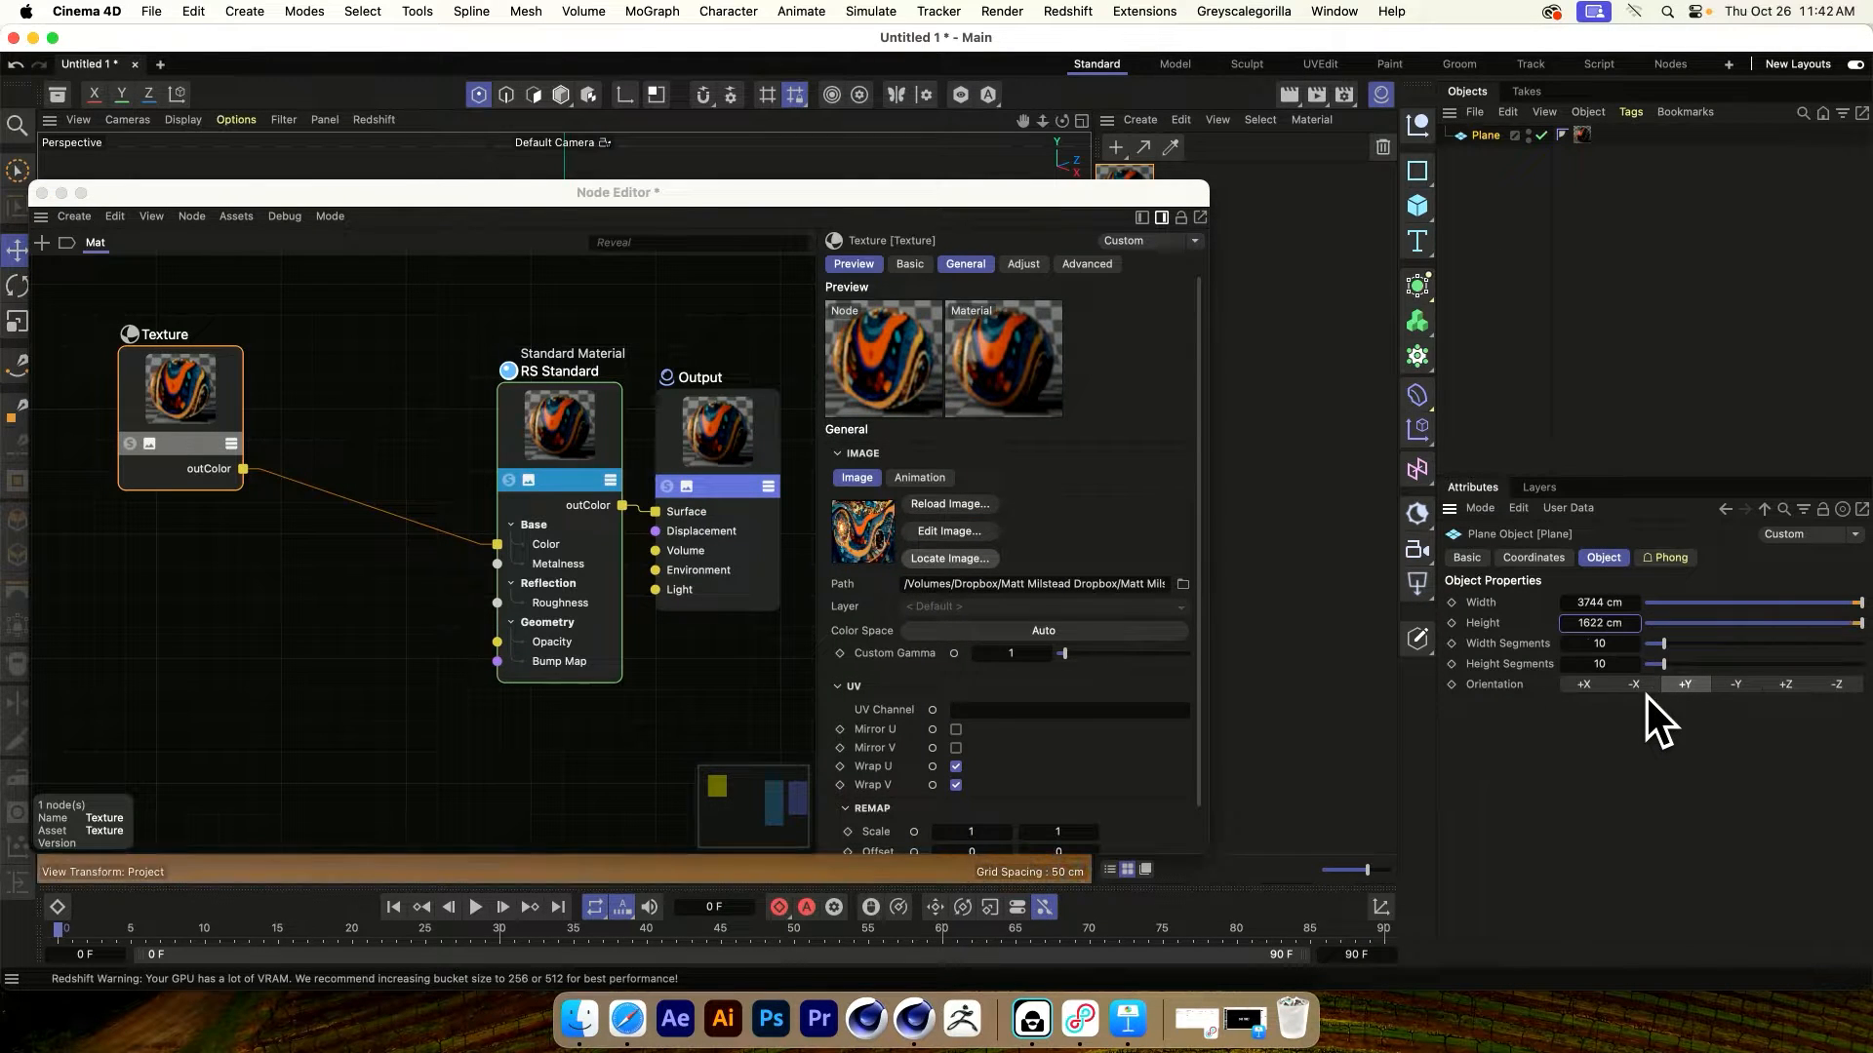
Close the Node Editor and scale the plane down uniformly to about 688 by 298 cm
{"action": "left_click", "coordinate": [41, 193]}
{"action": "left_click", "coordinate": [1484, 155]}
{"action": "left_click", "coordinate": [642, 409]}
{"action": "key", "text": "t"}
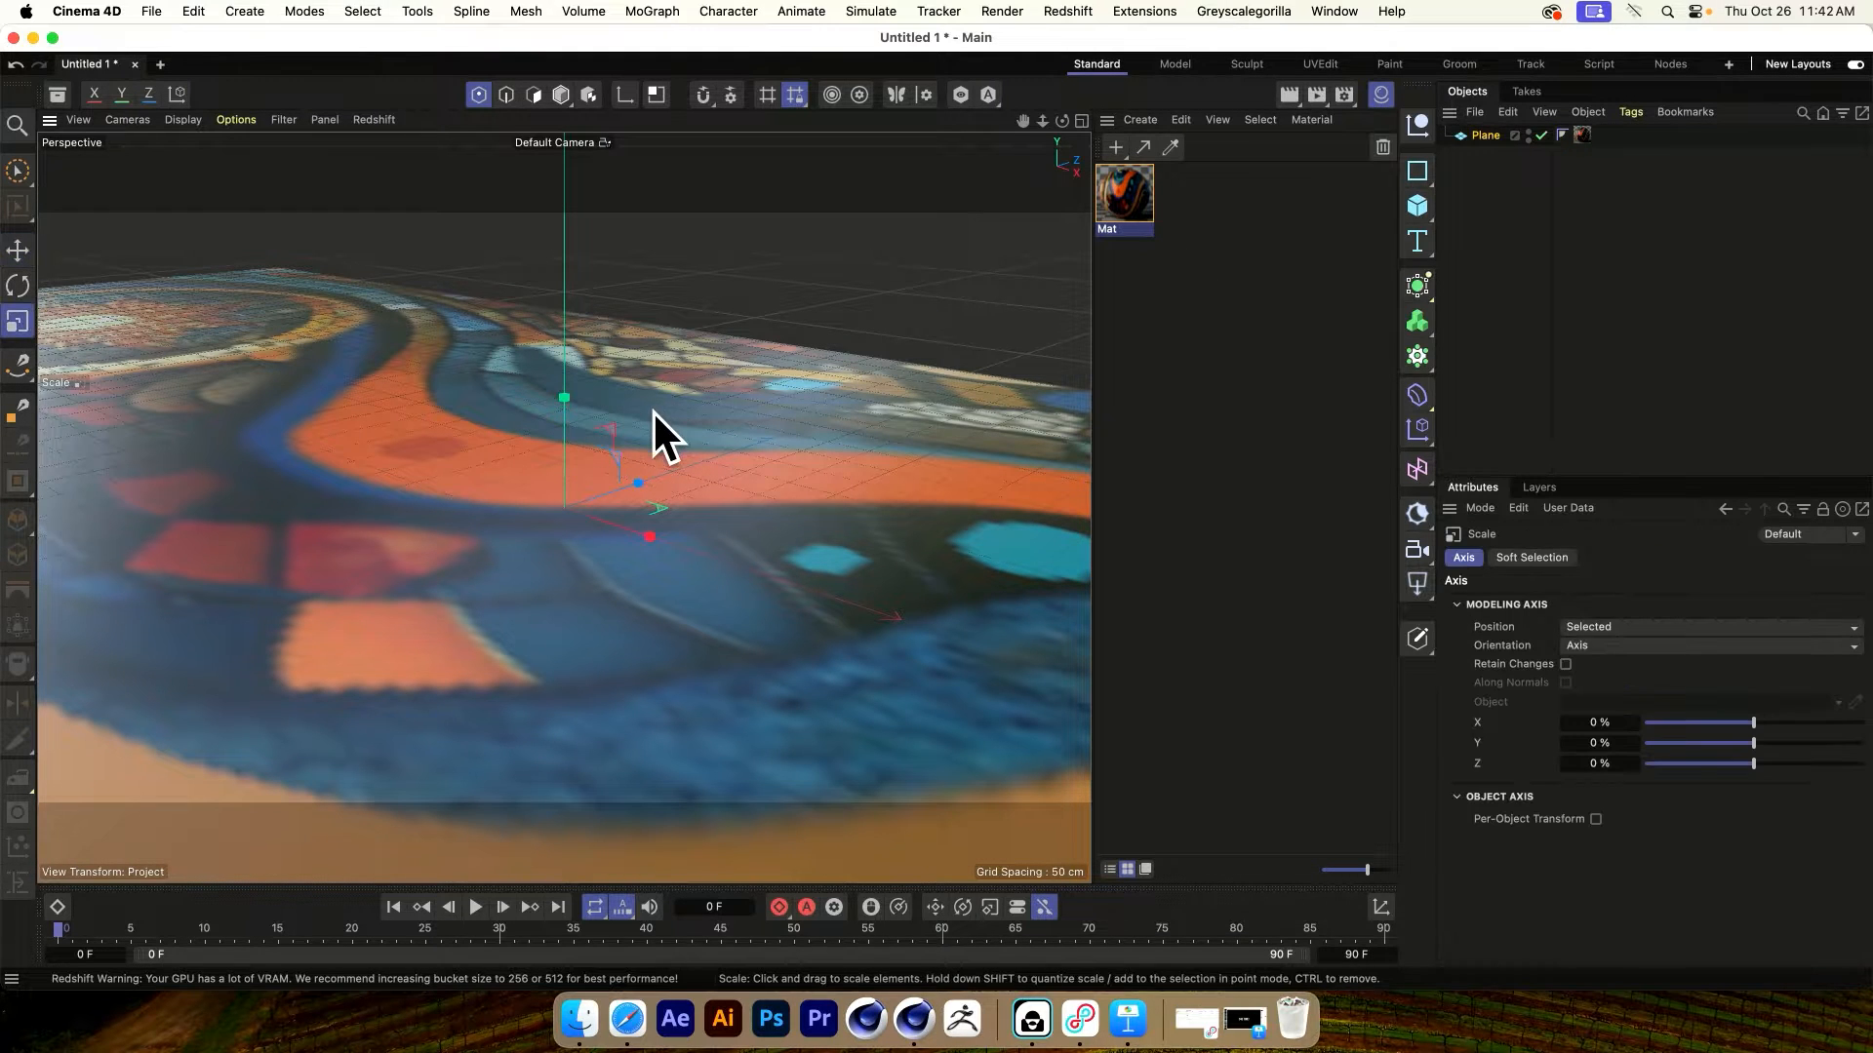
{"action": "left_click_drag", "start_coordinate": [659, 407], "coordinate": [287, 515]}
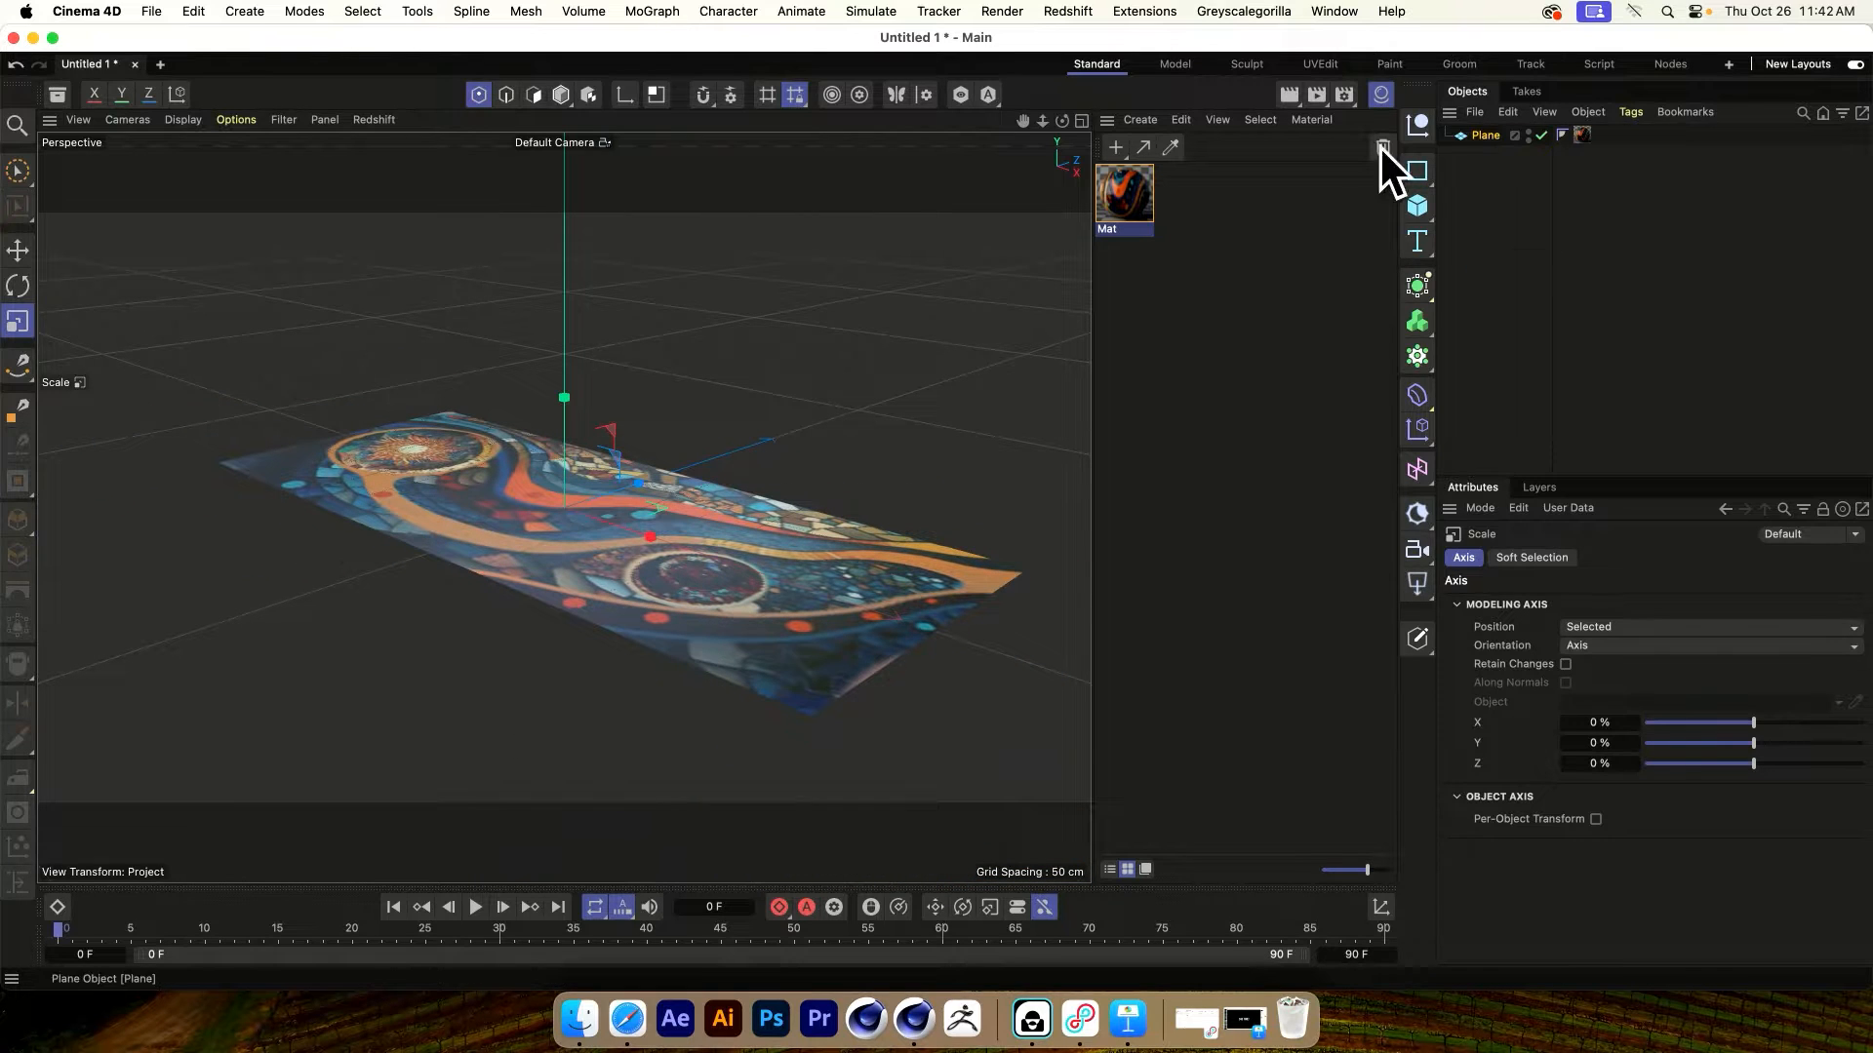
{"action": "left_click", "coordinate": [1482, 138]}
{"action": "left_click_drag", "start_coordinate": [556, 618], "coordinate": [687, 729], "text": "alt"}
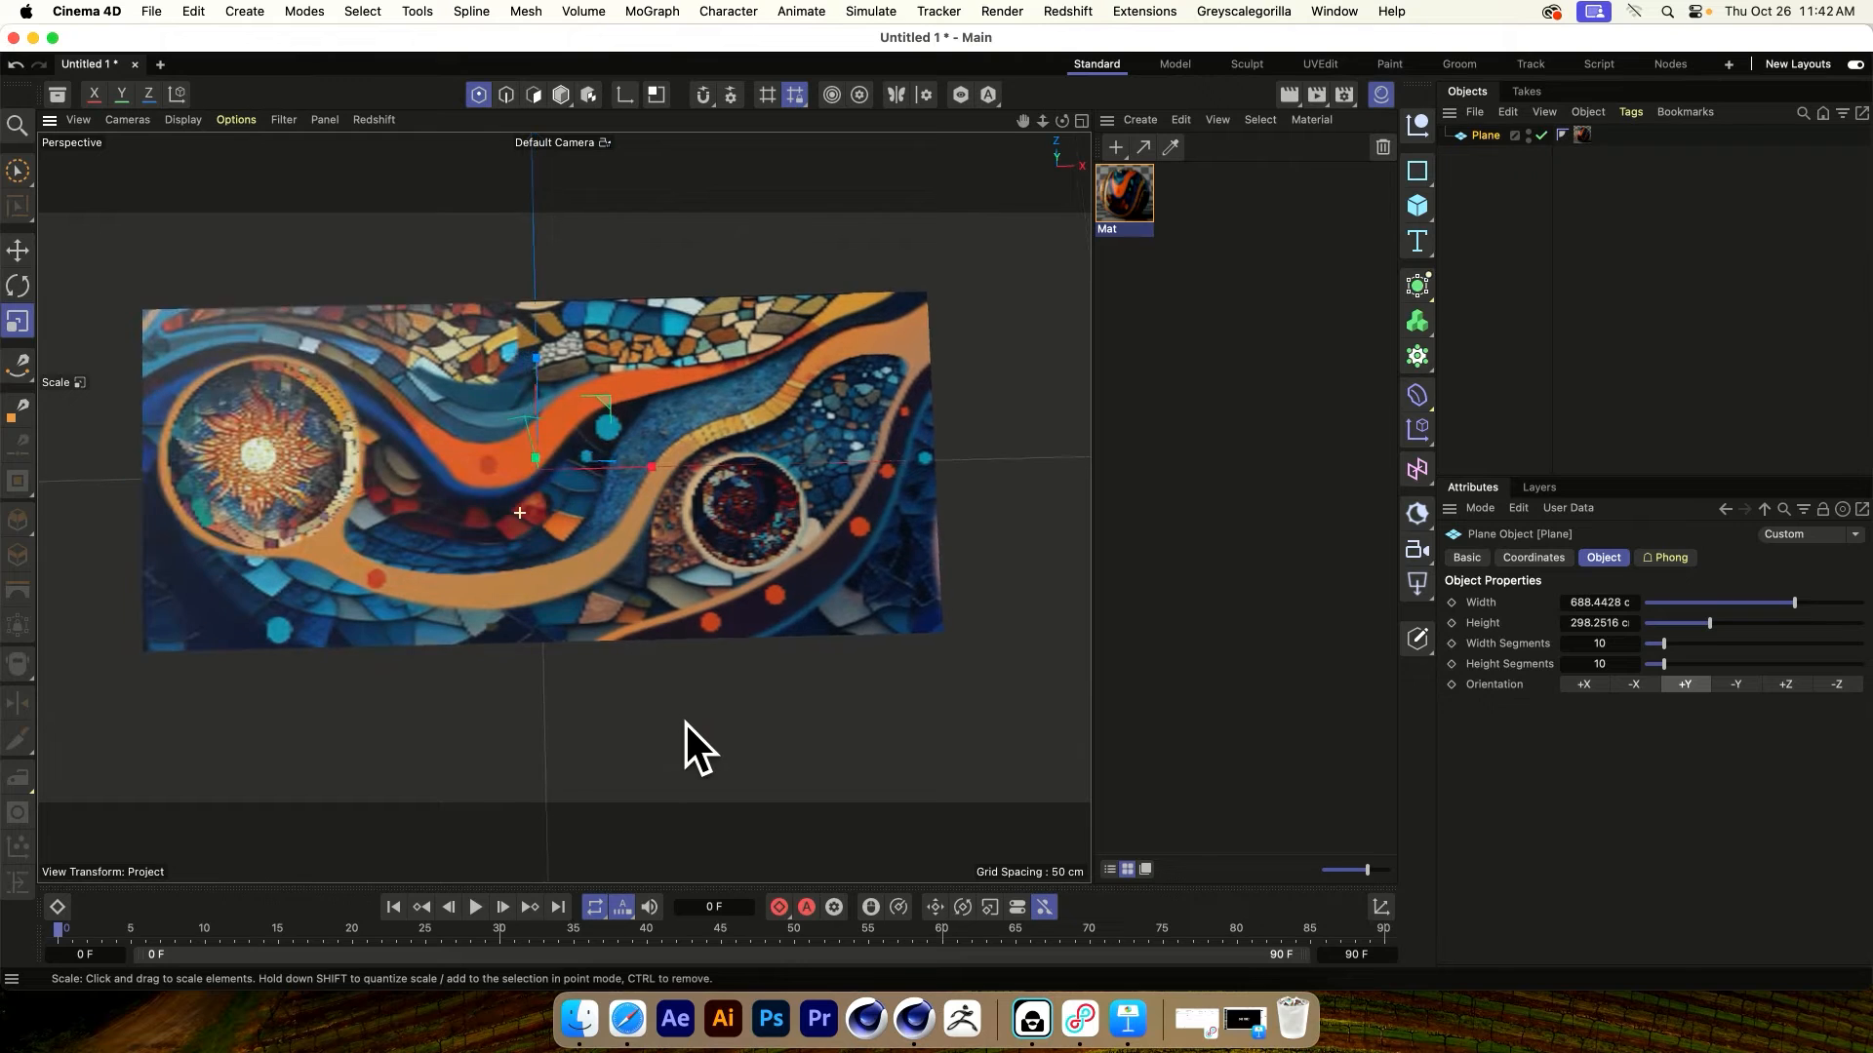
Set the Mat material's texture preview size to 1024x1024 and its reflection weight to 0
{"action": "left_click", "coordinate": [1131, 195]}
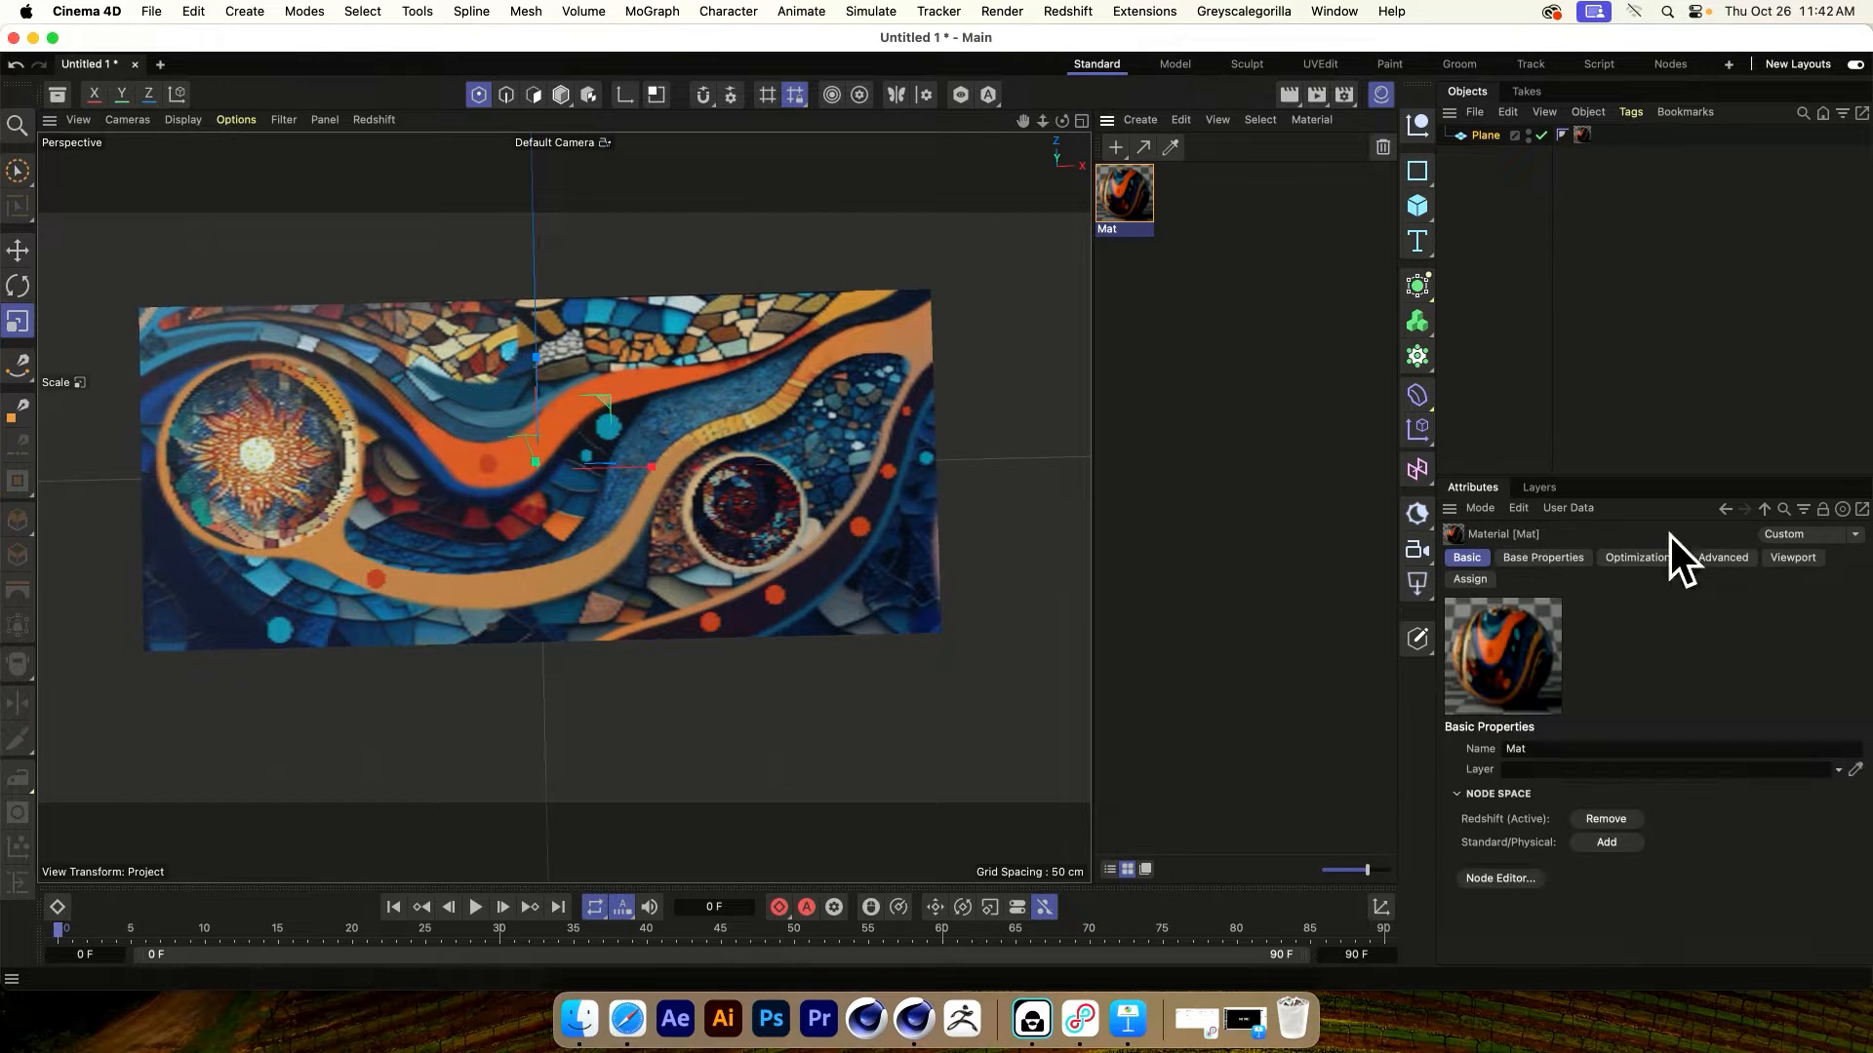
{"action": "left_click", "coordinate": [1723, 557]}
{"action": "left_click", "coordinate": [1792, 557]}
{"action": "left_click", "coordinate": [1705, 766]}
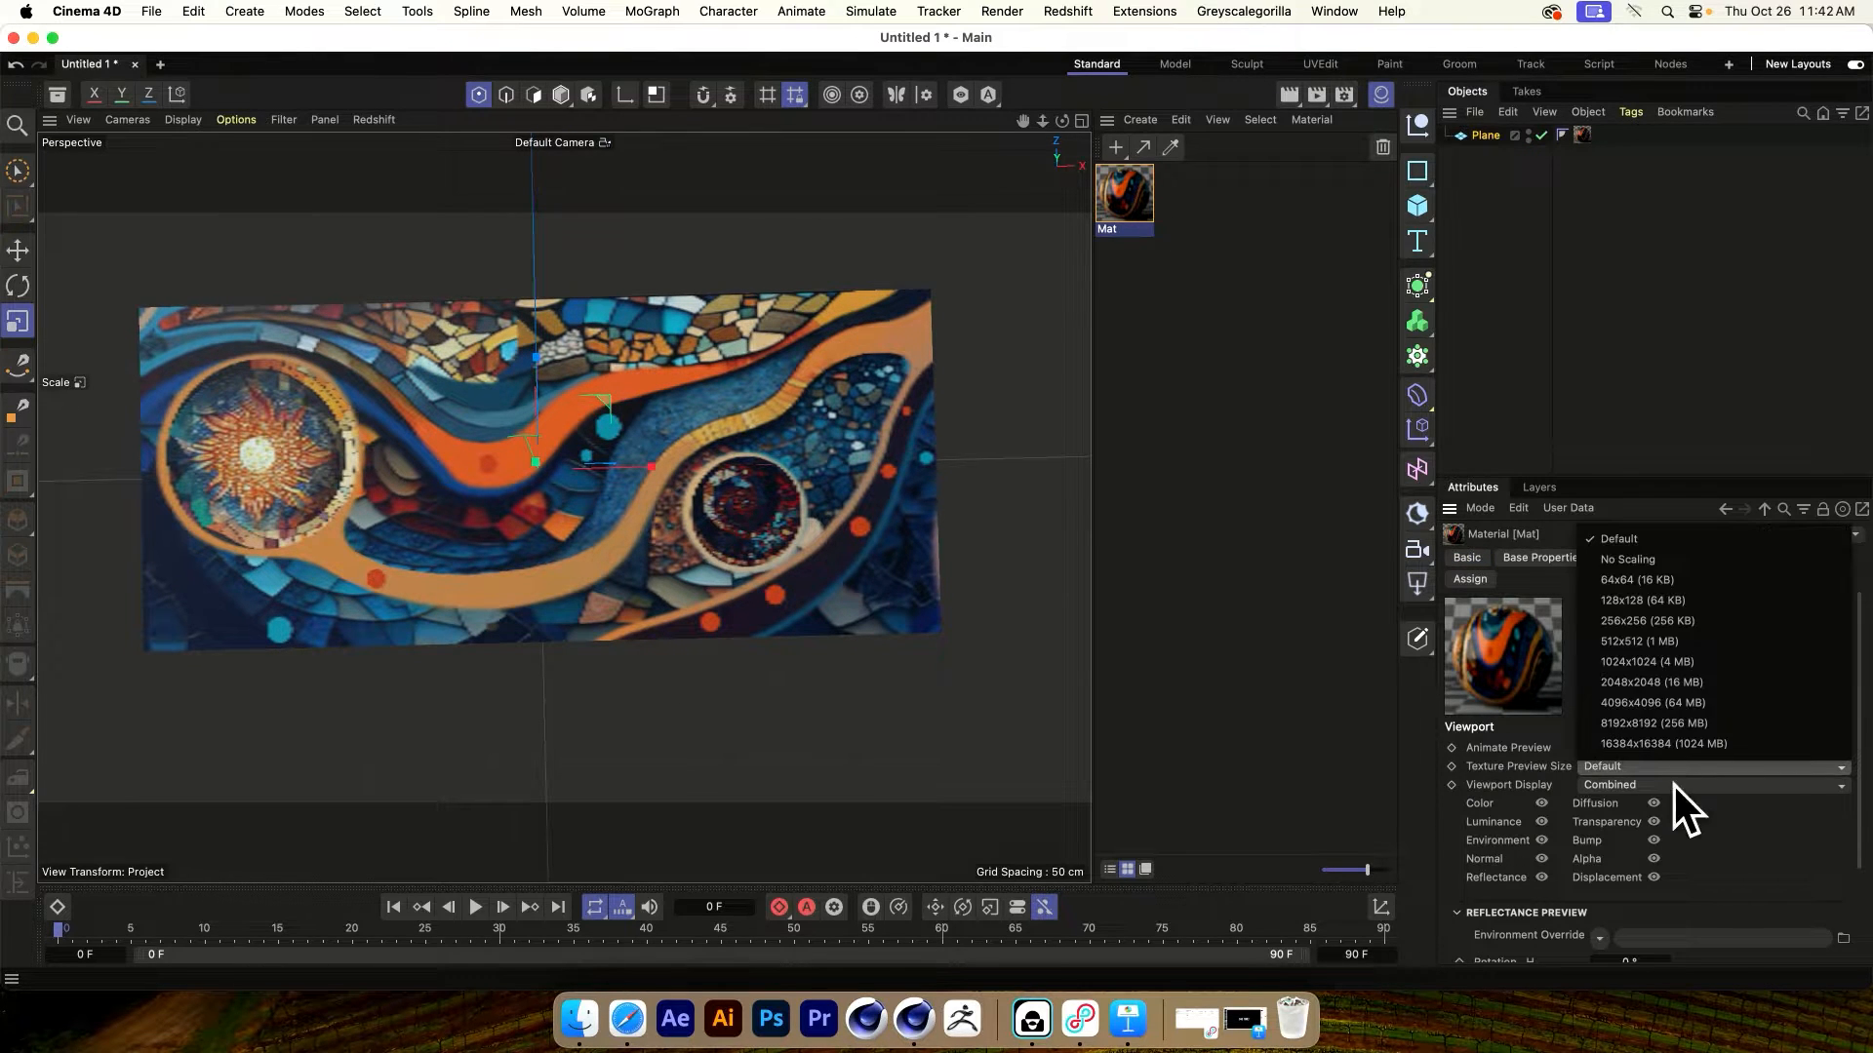
{"action": "left_click", "coordinate": [1691, 661]}
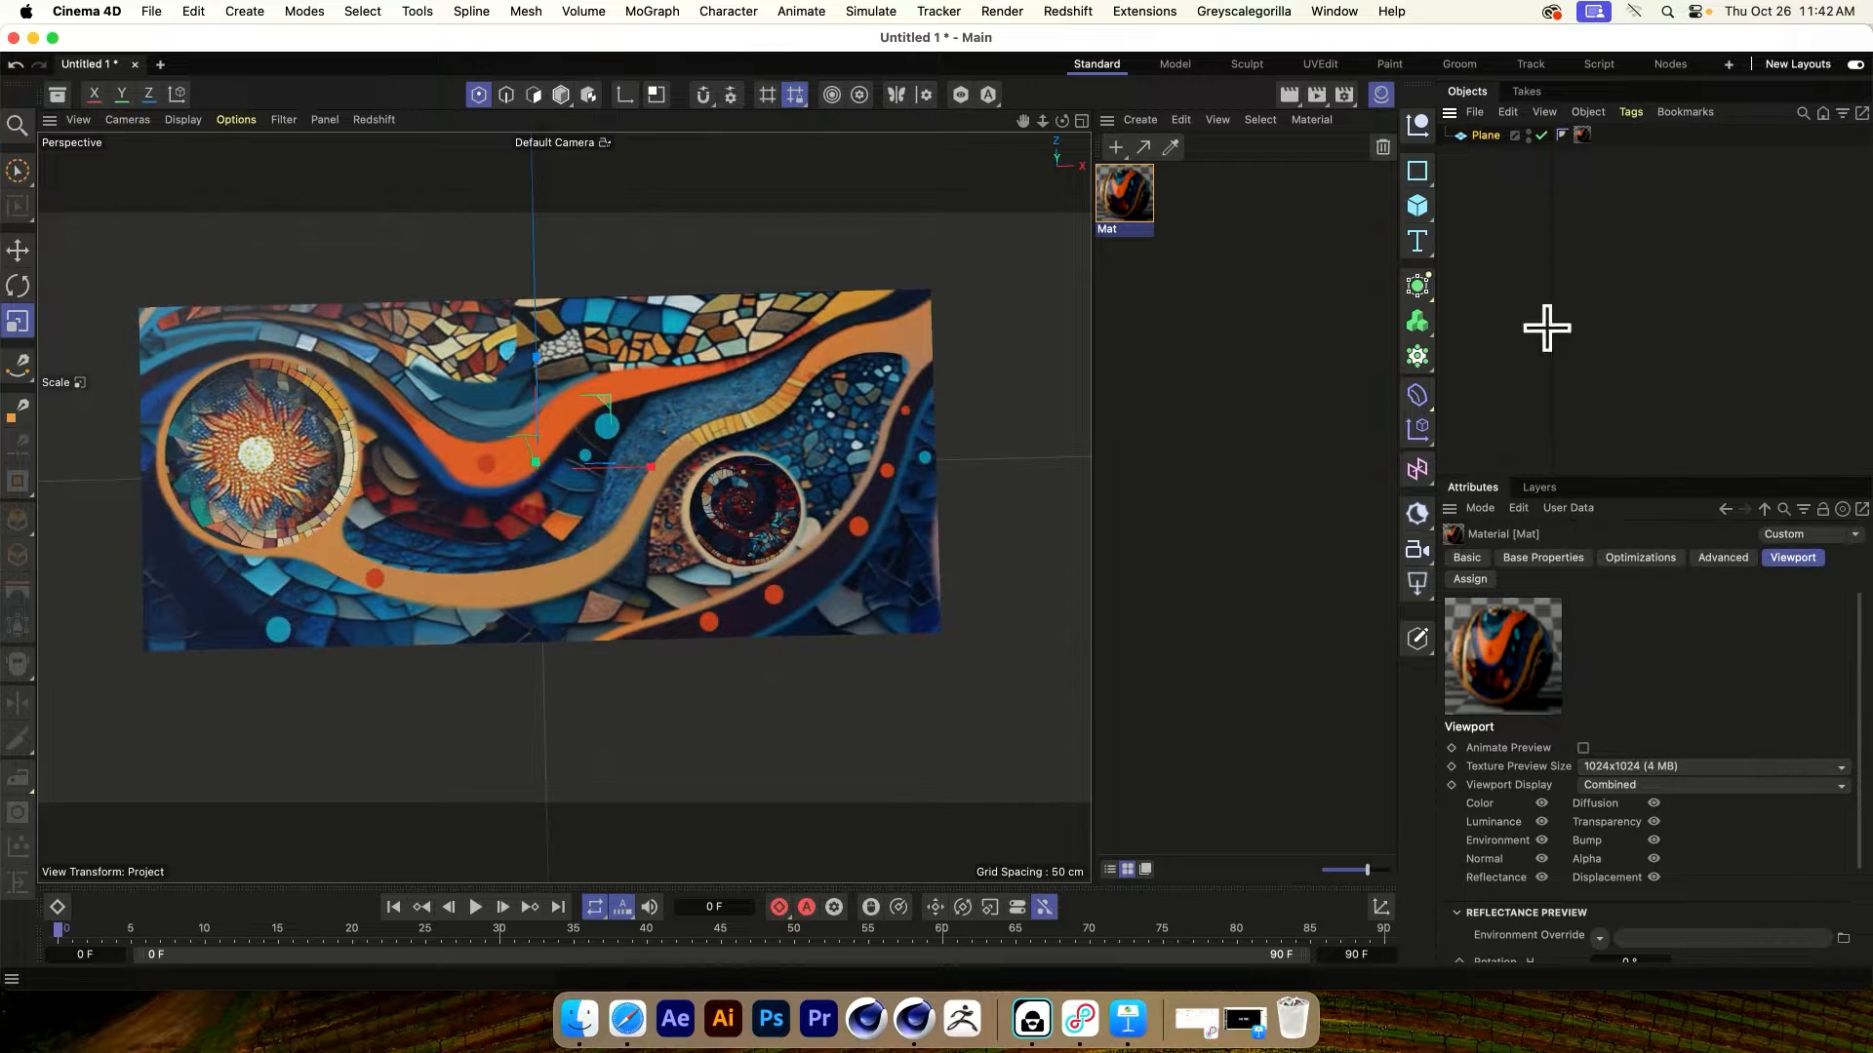
{"action": "left_click_drag", "start_coordinate": [585, 448], "coordinate": [546, 447], "text": "alt"}
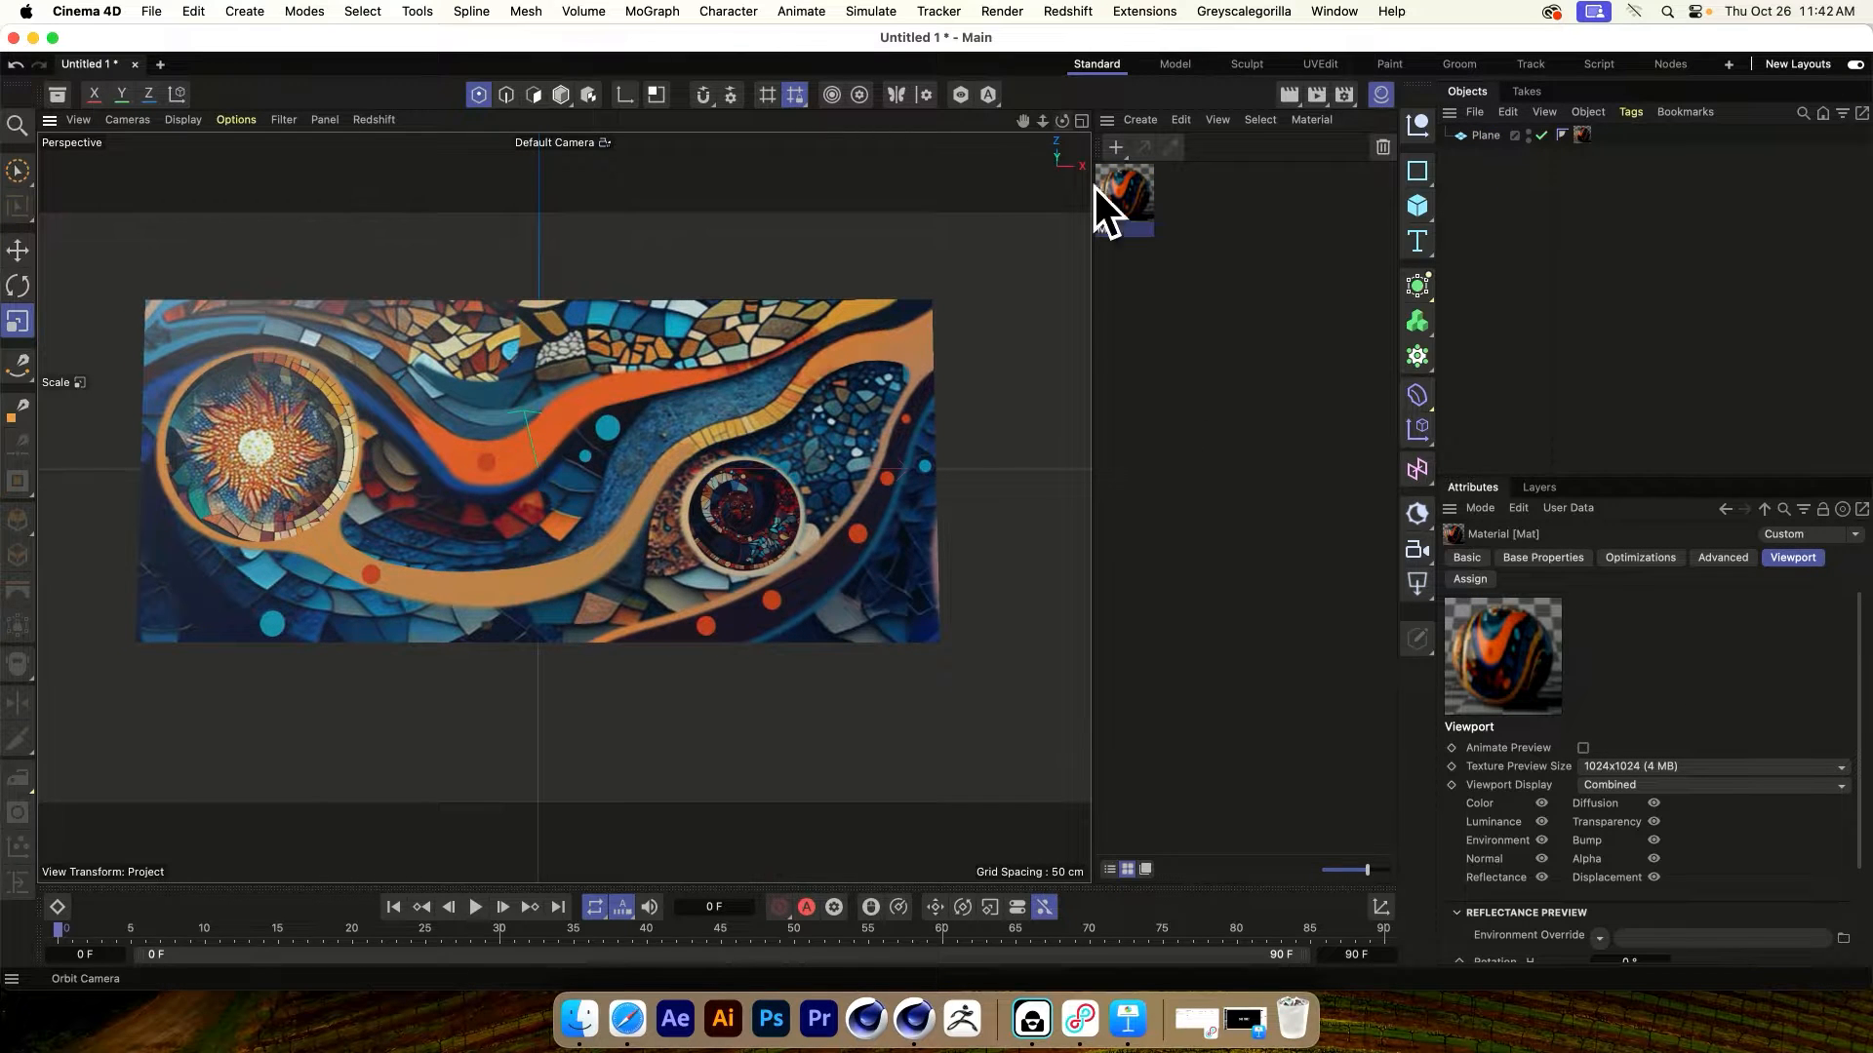
{"action": "left_click", "coordinate": [1557, 559]}
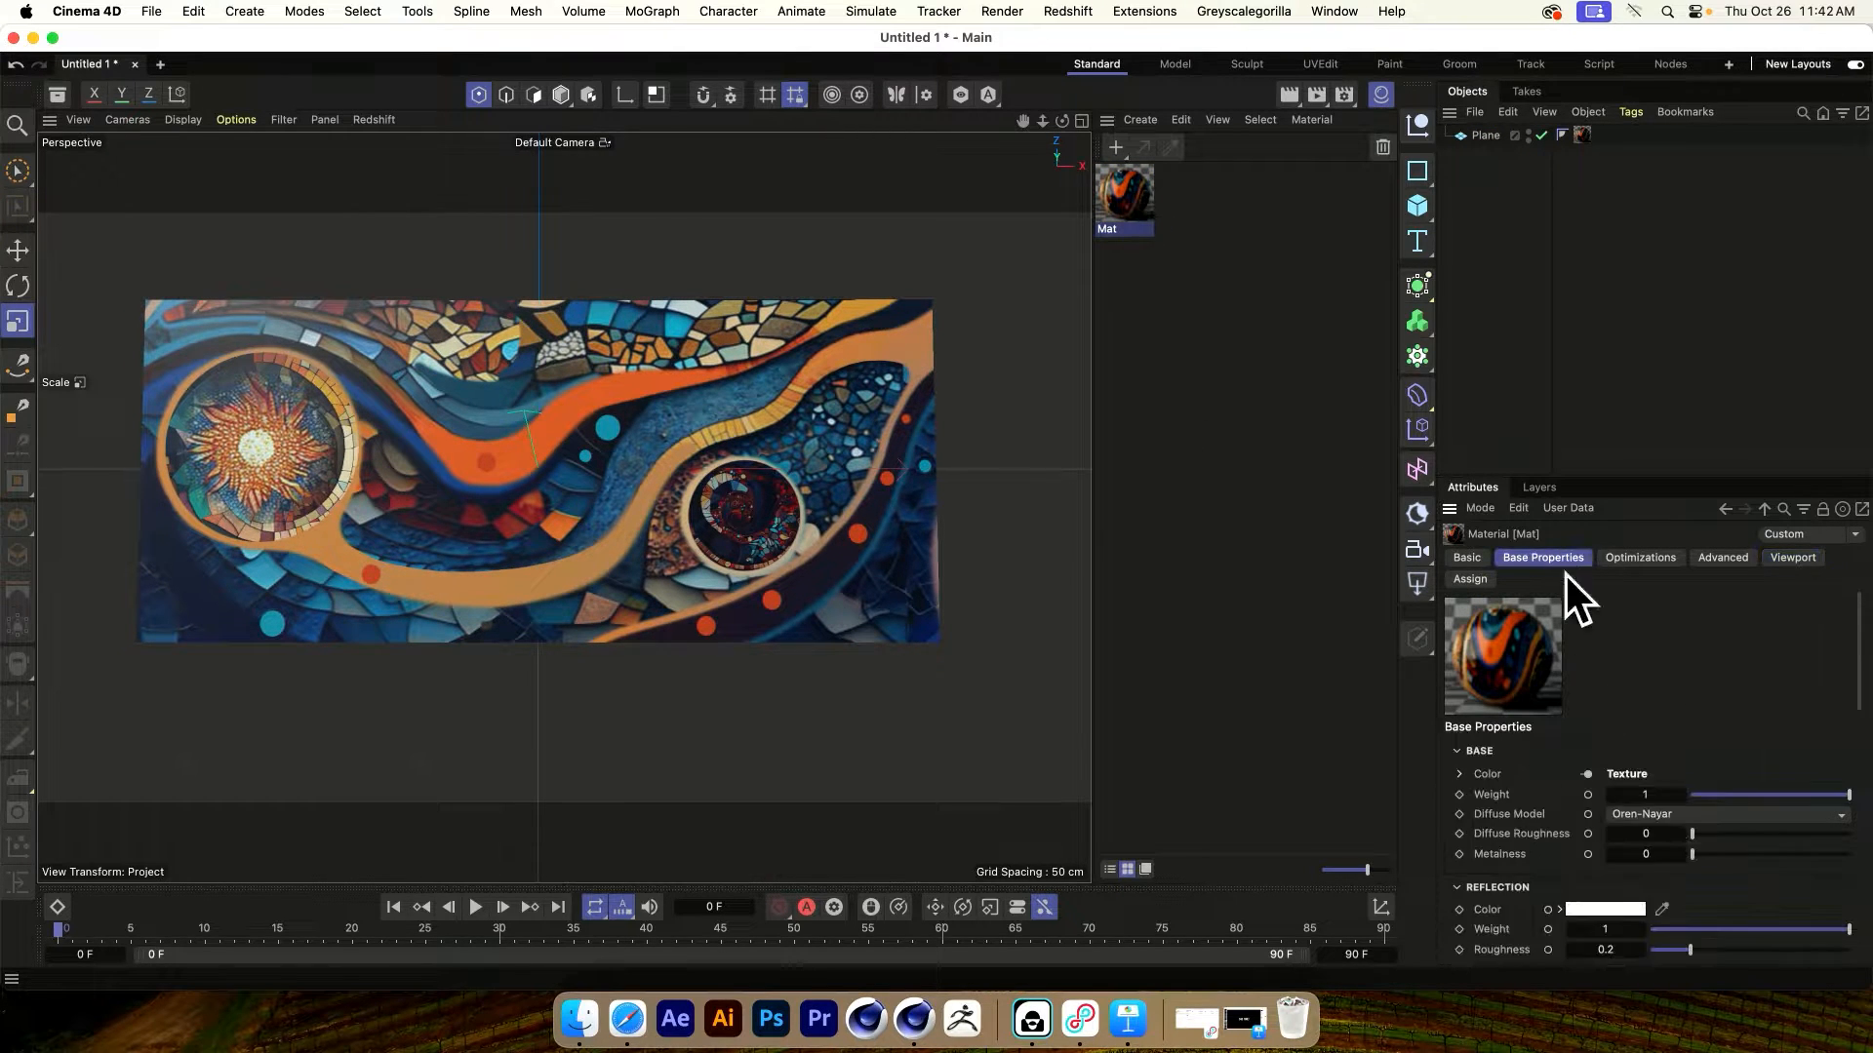
{"action": "left_click_drag", "start_coordinate": [1713, 928], "coordinate": [1600, 927]}
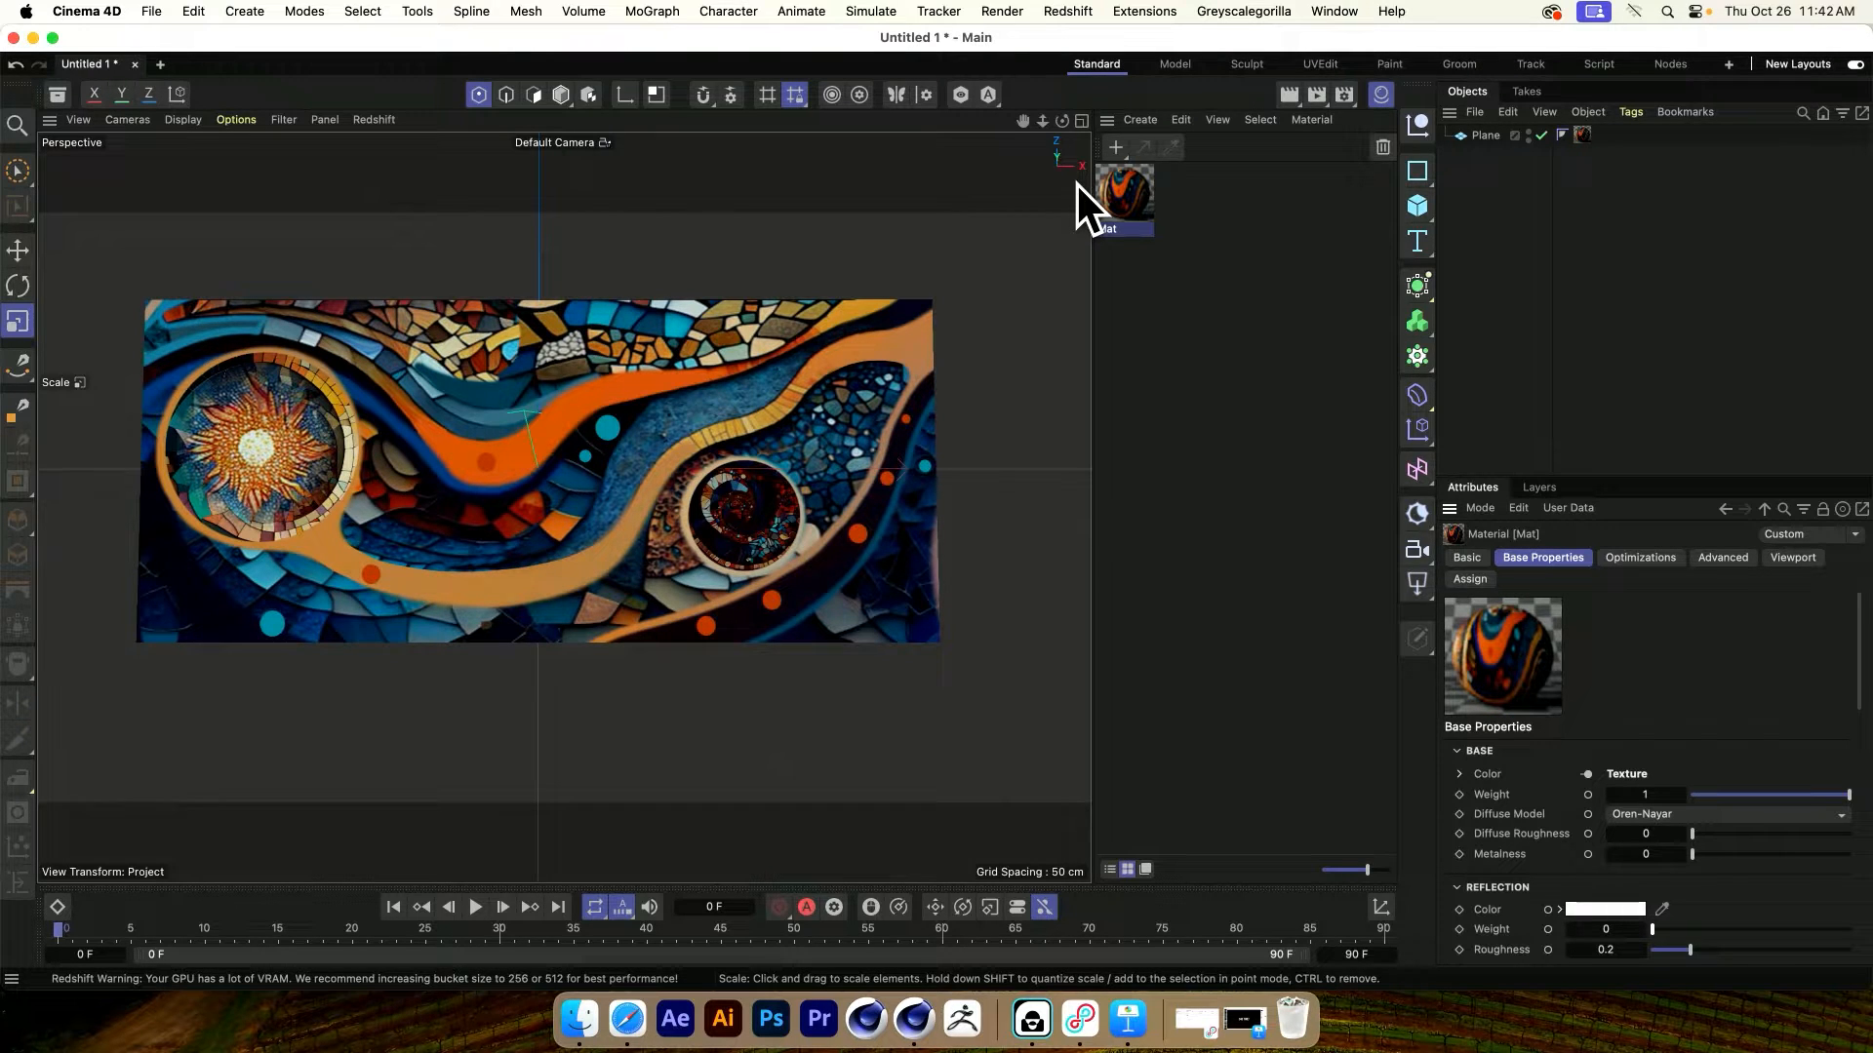
Maximize the Top view and change its display from wireframe to shaded so the plane's texture is drawn
{"action": "left_click", "coordinate": [1080, 120]}
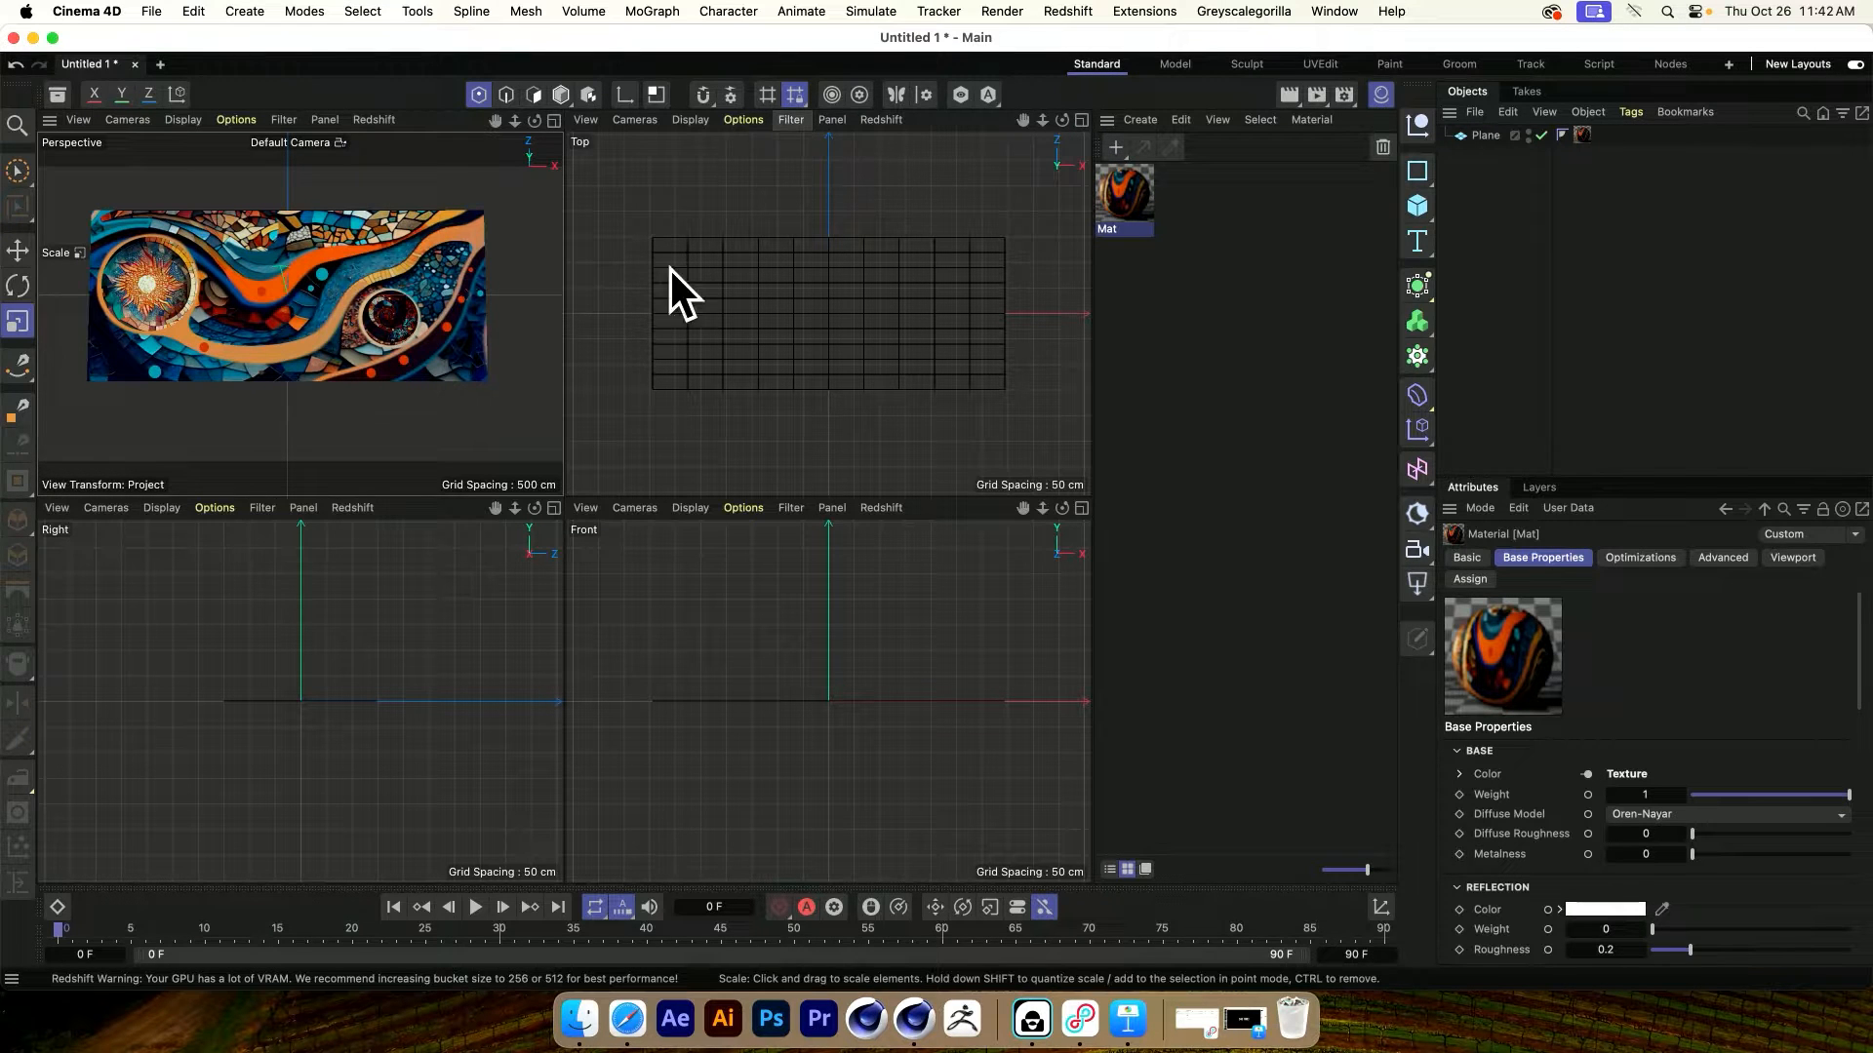
{"action": "left_click", "coordinate": [1080, 120]}
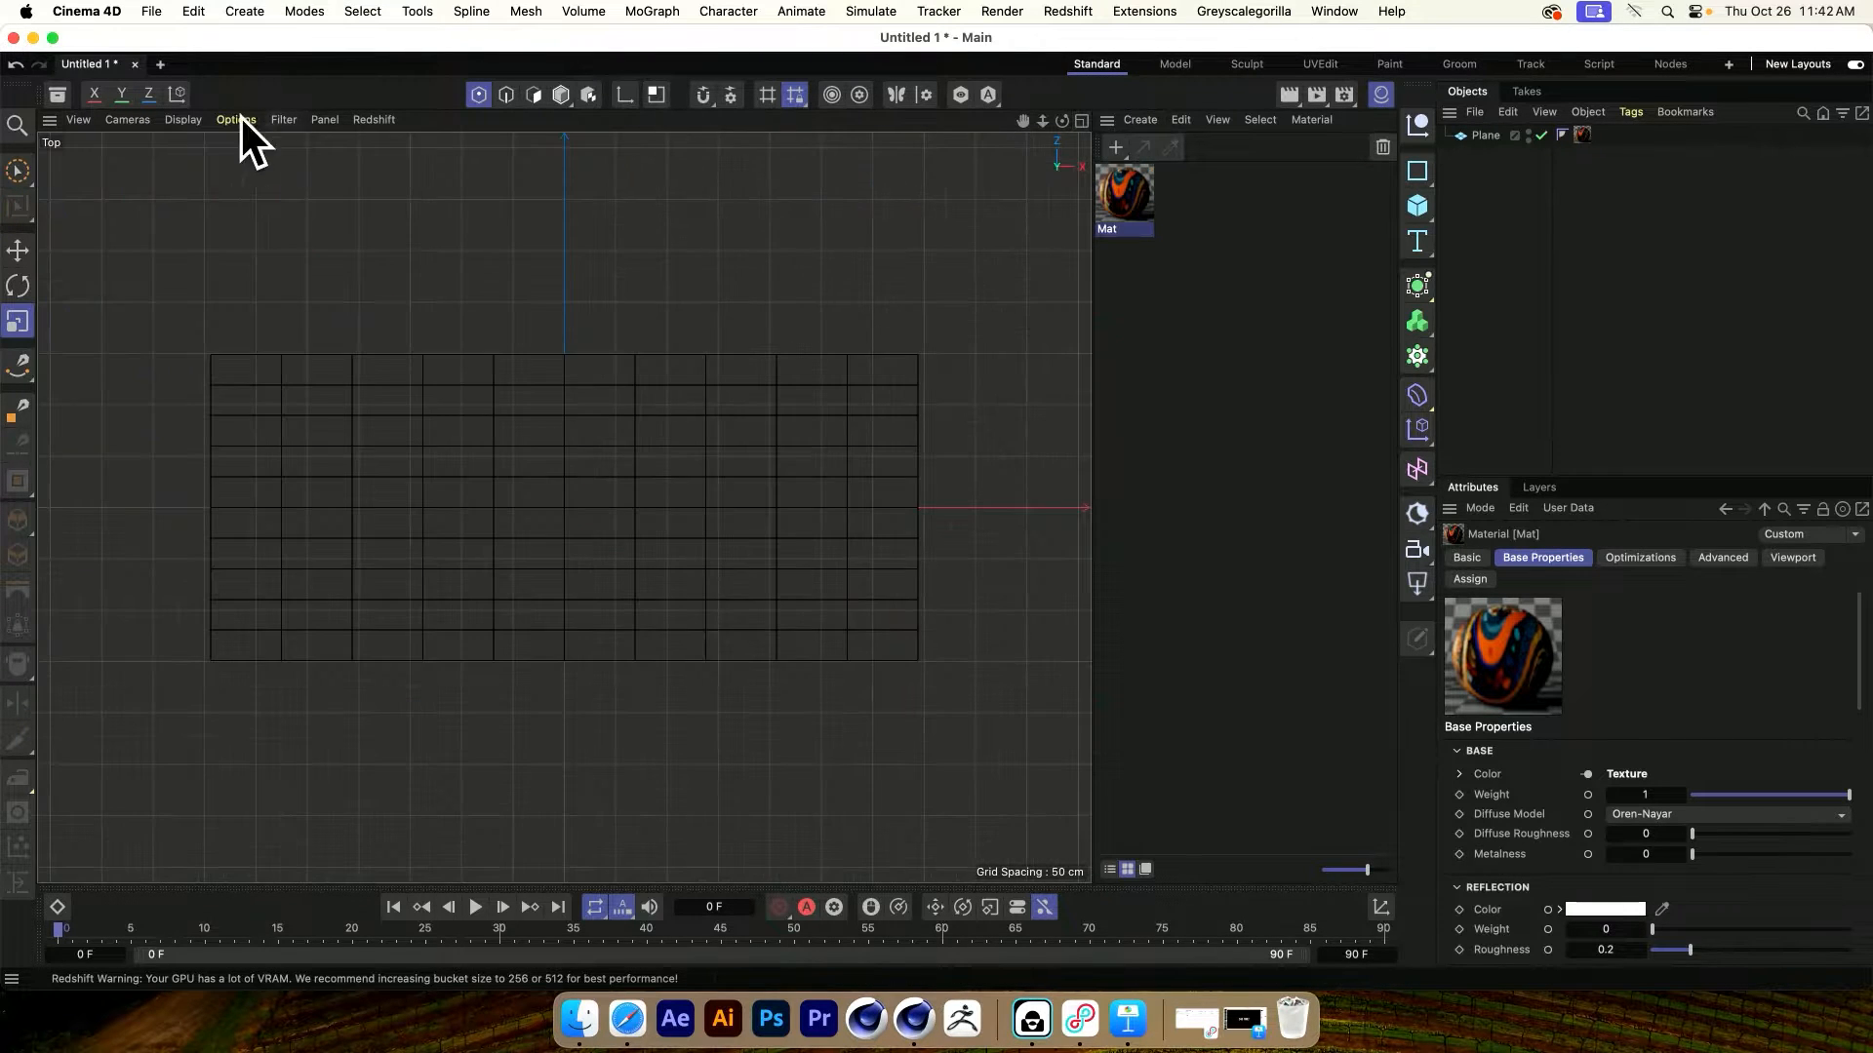
{"action": "left_click", "coordinate": [183, 119]}
{"action": "left_click", "coordinate": [218, 178]}
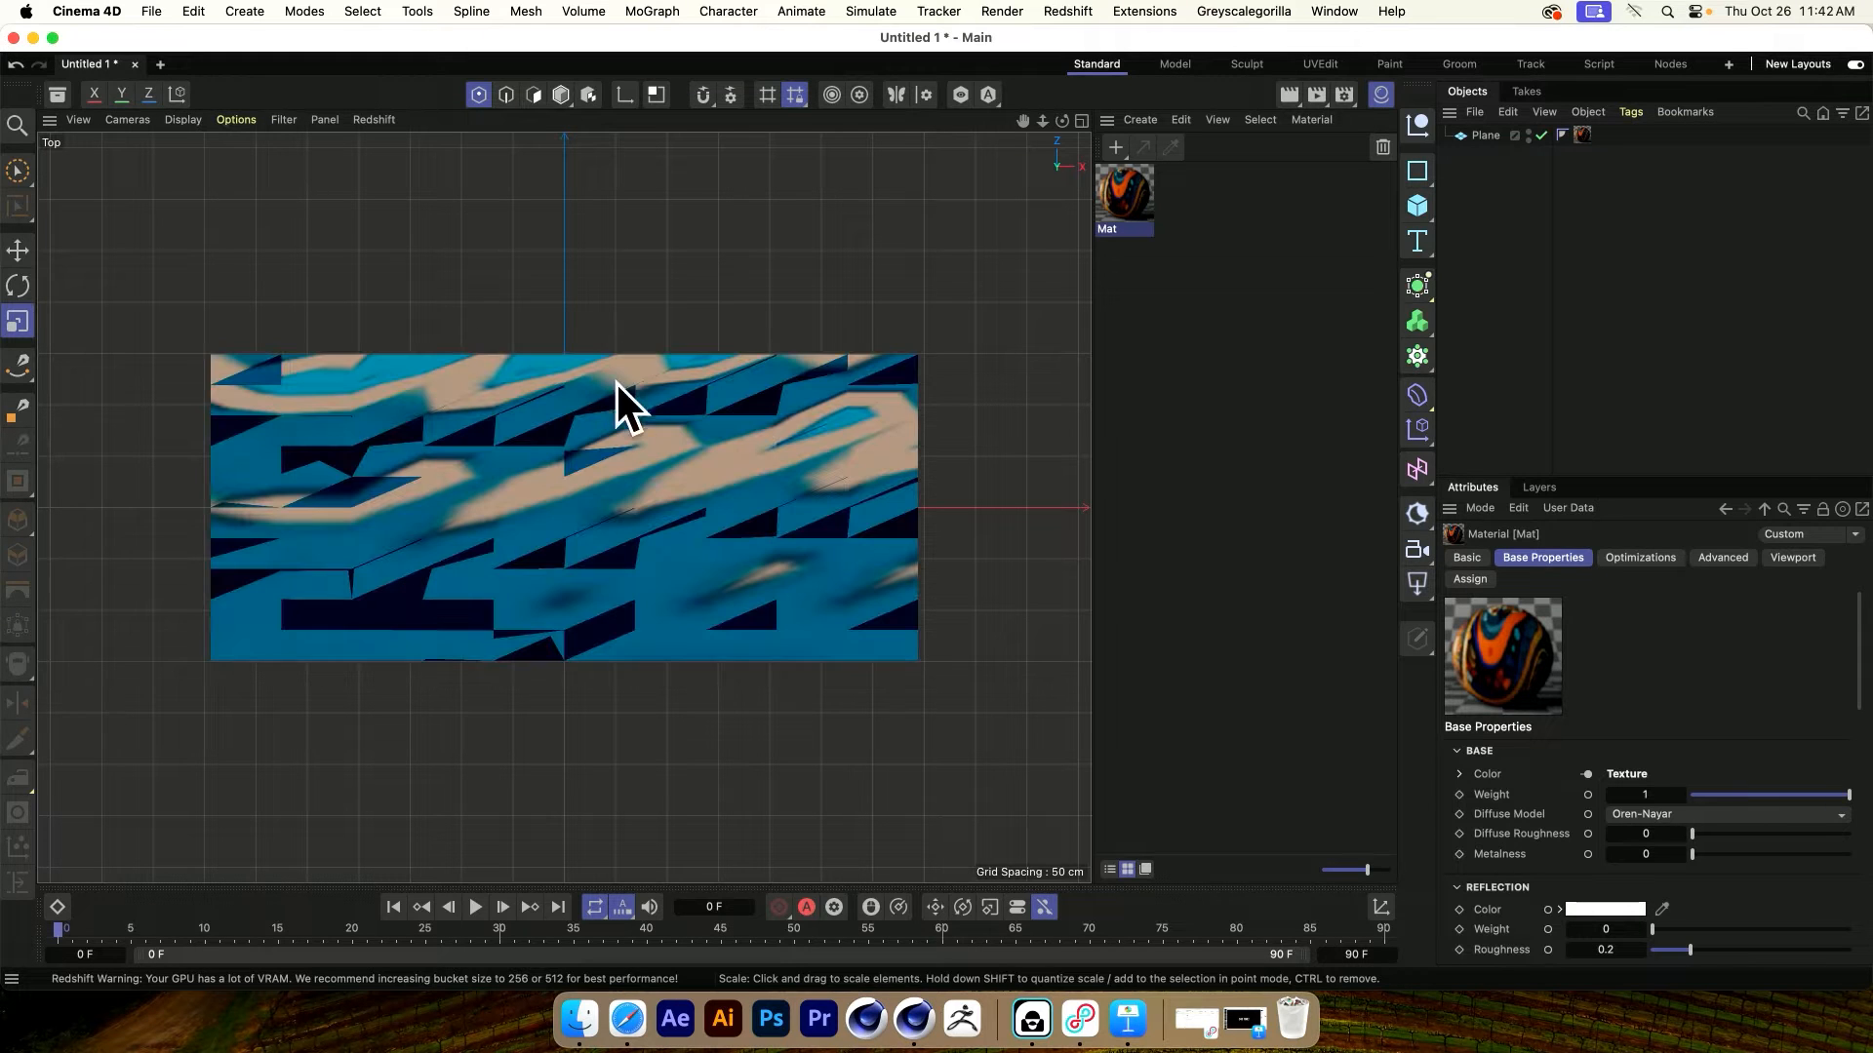
{"action": "left_click", "coordinate": [1081, 121]}
{"action": "left_click", "coordinate": [1081, 120]}
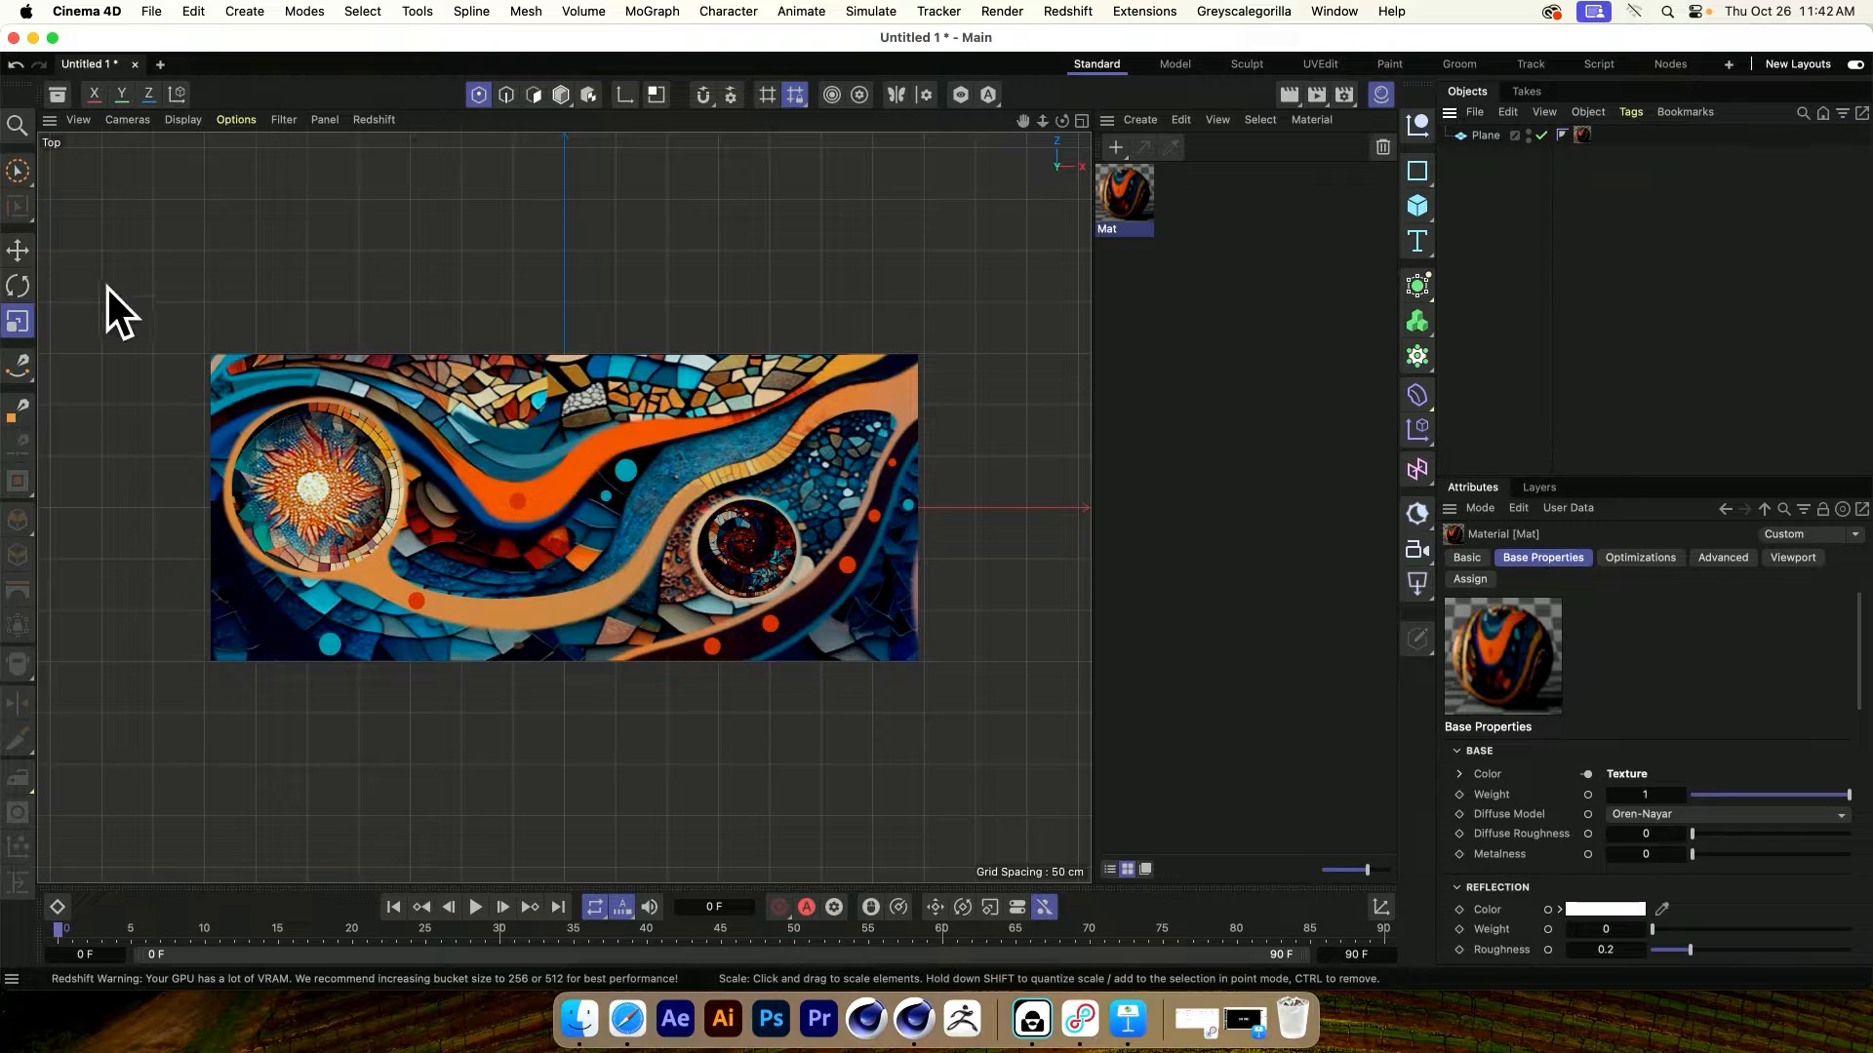
Activate the Spline Pen with the Bezier type and frame the whole mosaic plane in the Top view
{"action": "left_click", "coordinate": [19, 365]}
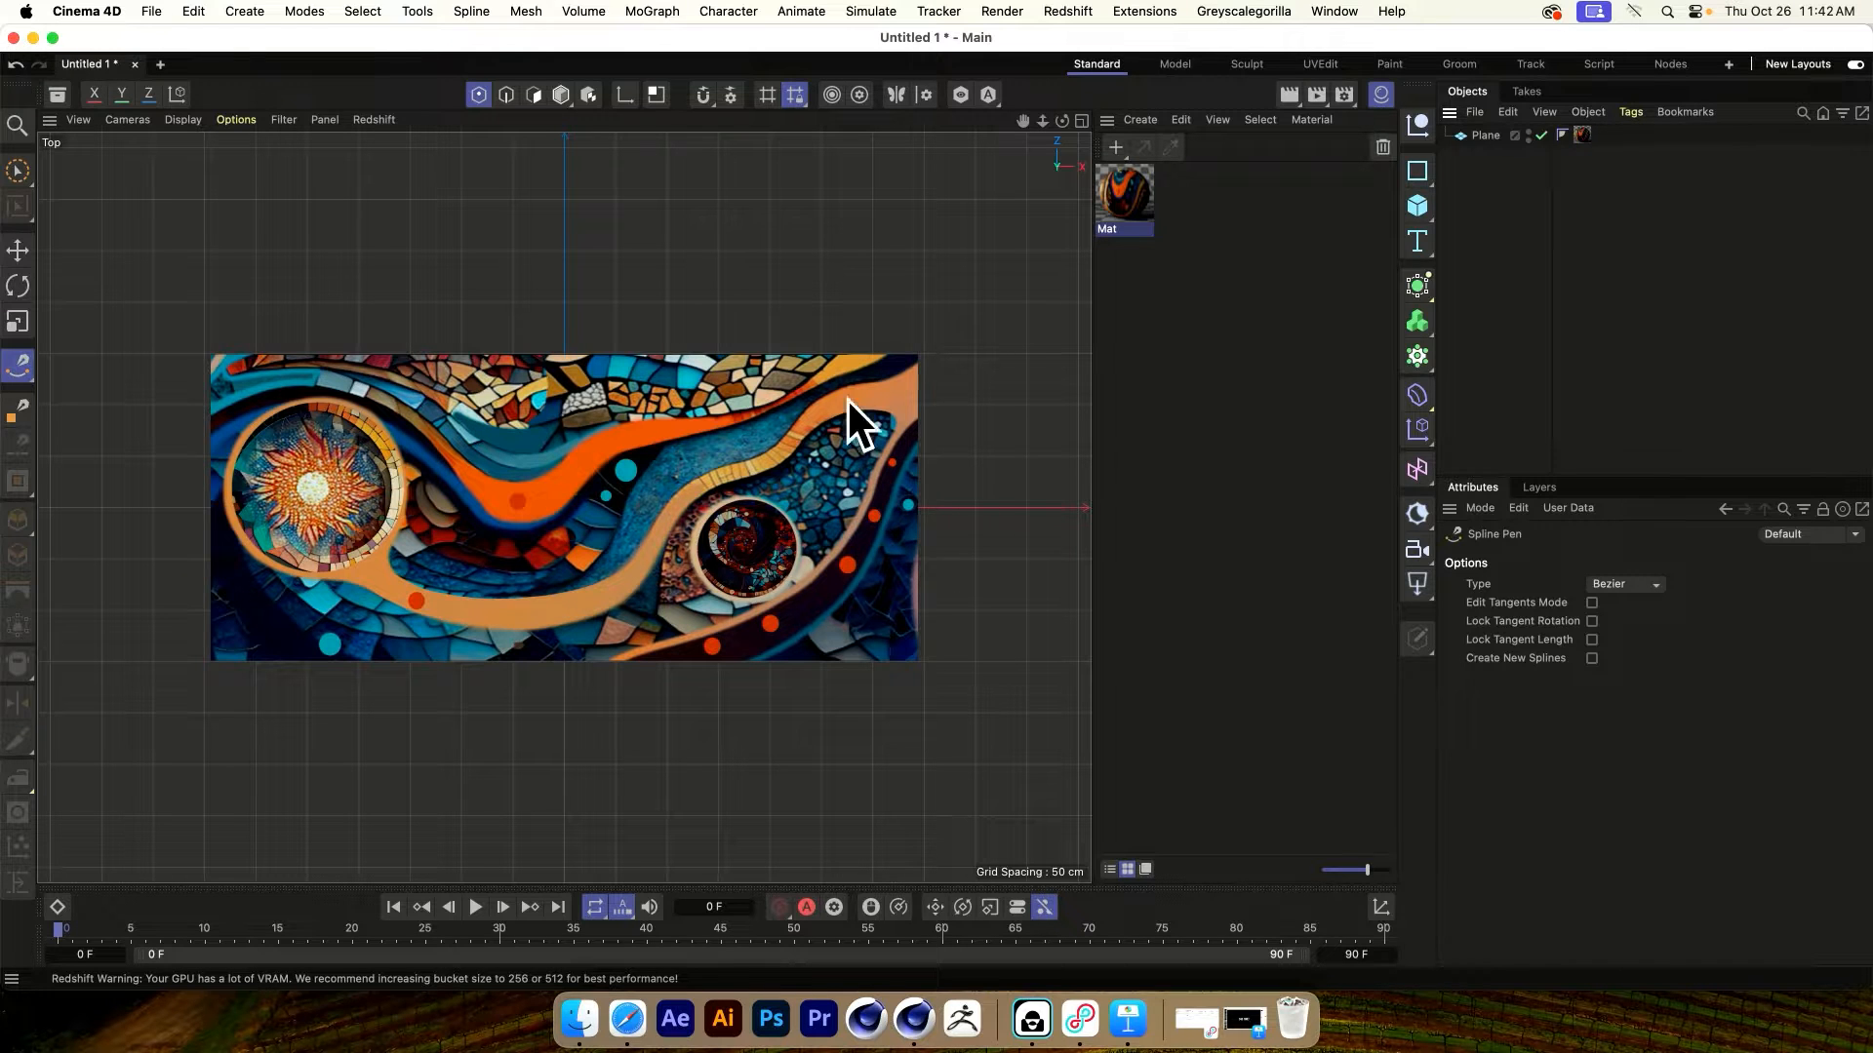
{"action": "scroll", "coordinate": [833, 425], "scroll_direction": "up", "scroll_amount": 2}
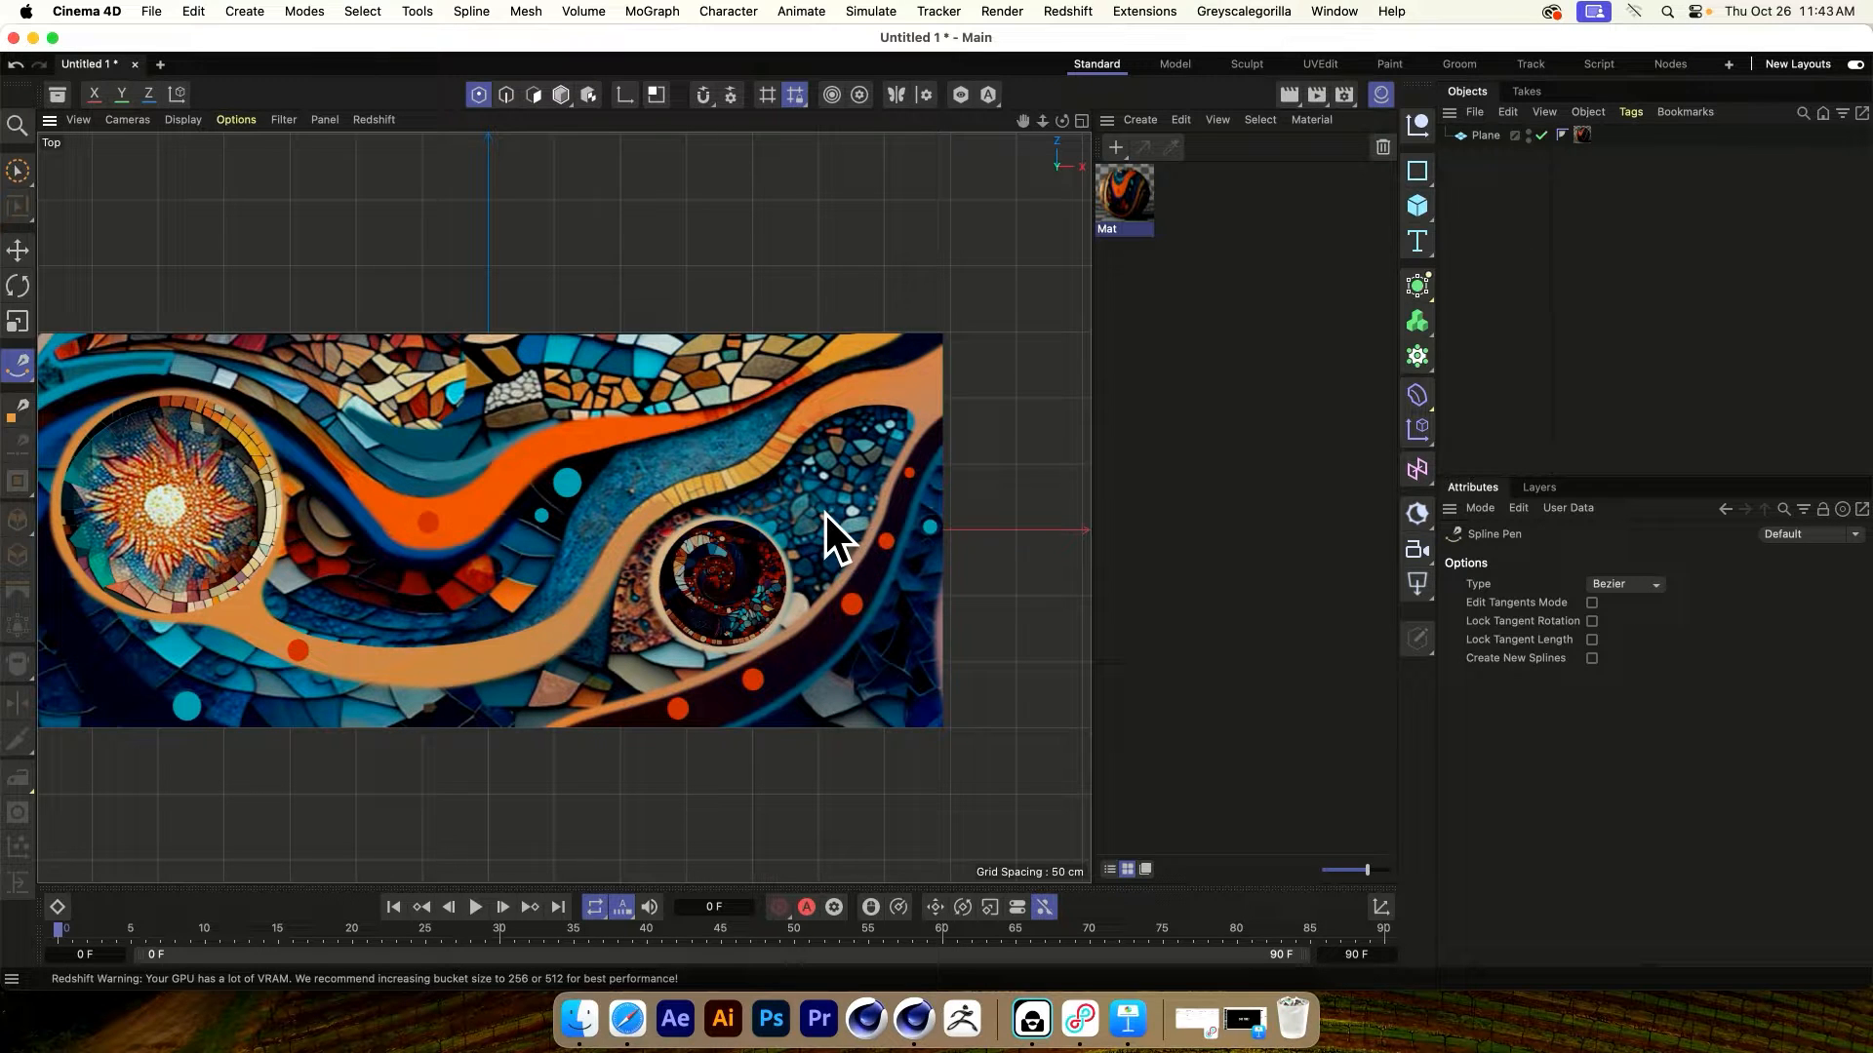
{"action": "middle_click_drag", "start_coordinate": [602, 490], "coordinate": [670, 468], "text": "alt"}
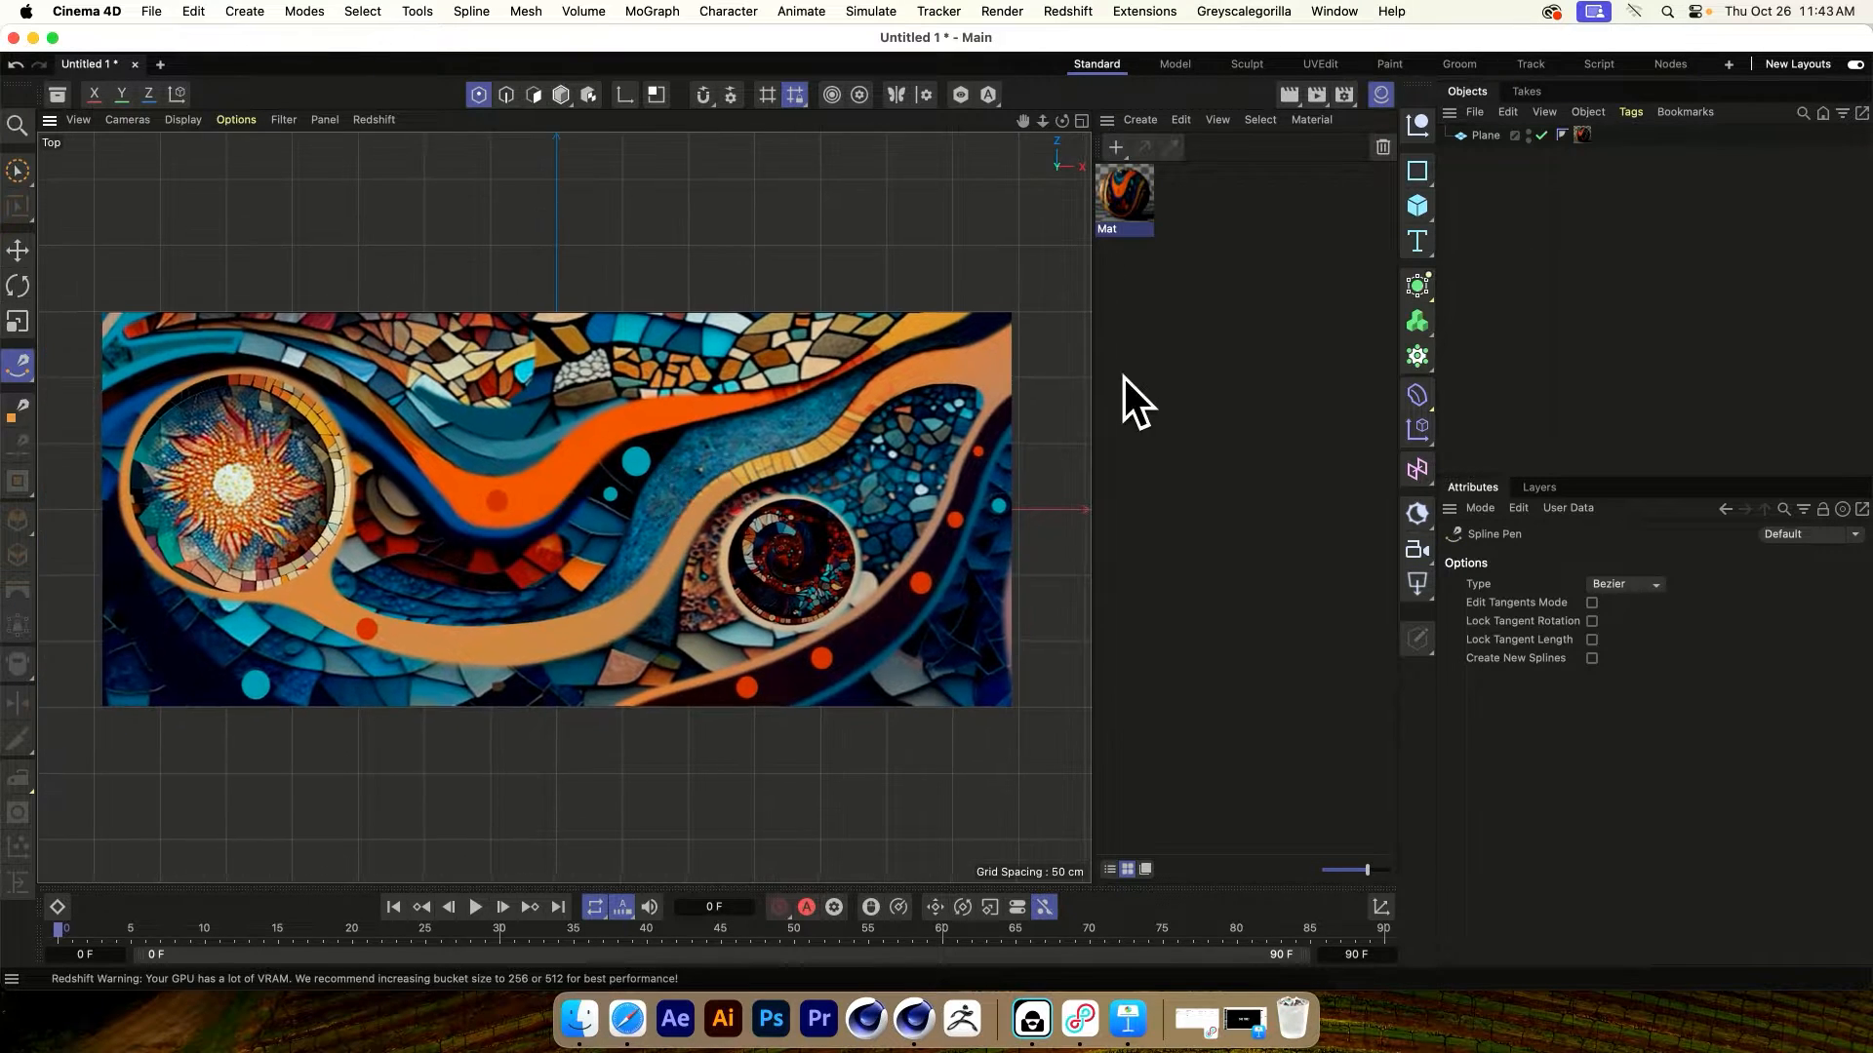
{"action": "left_click", "coordinate": [1019, 313]}
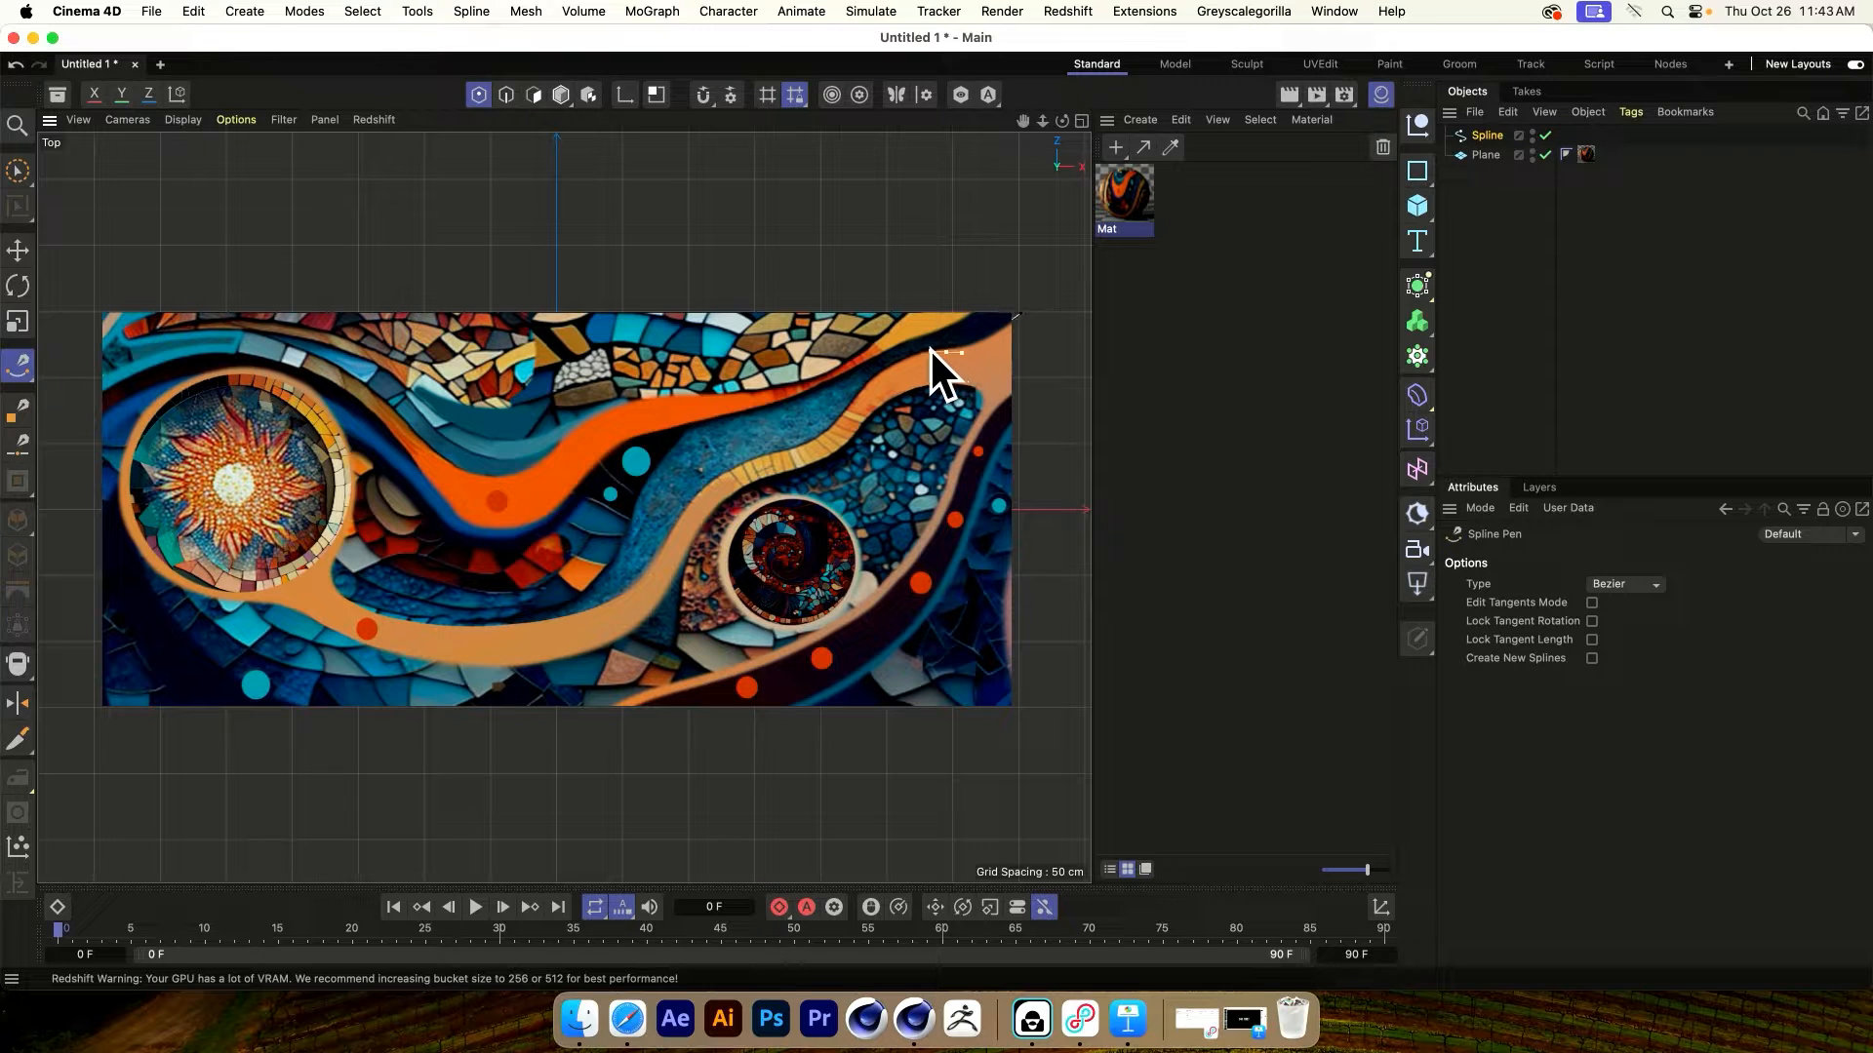
{"action": "key", "text": "super+z"}
{"action": "key", "text": "super+z"}
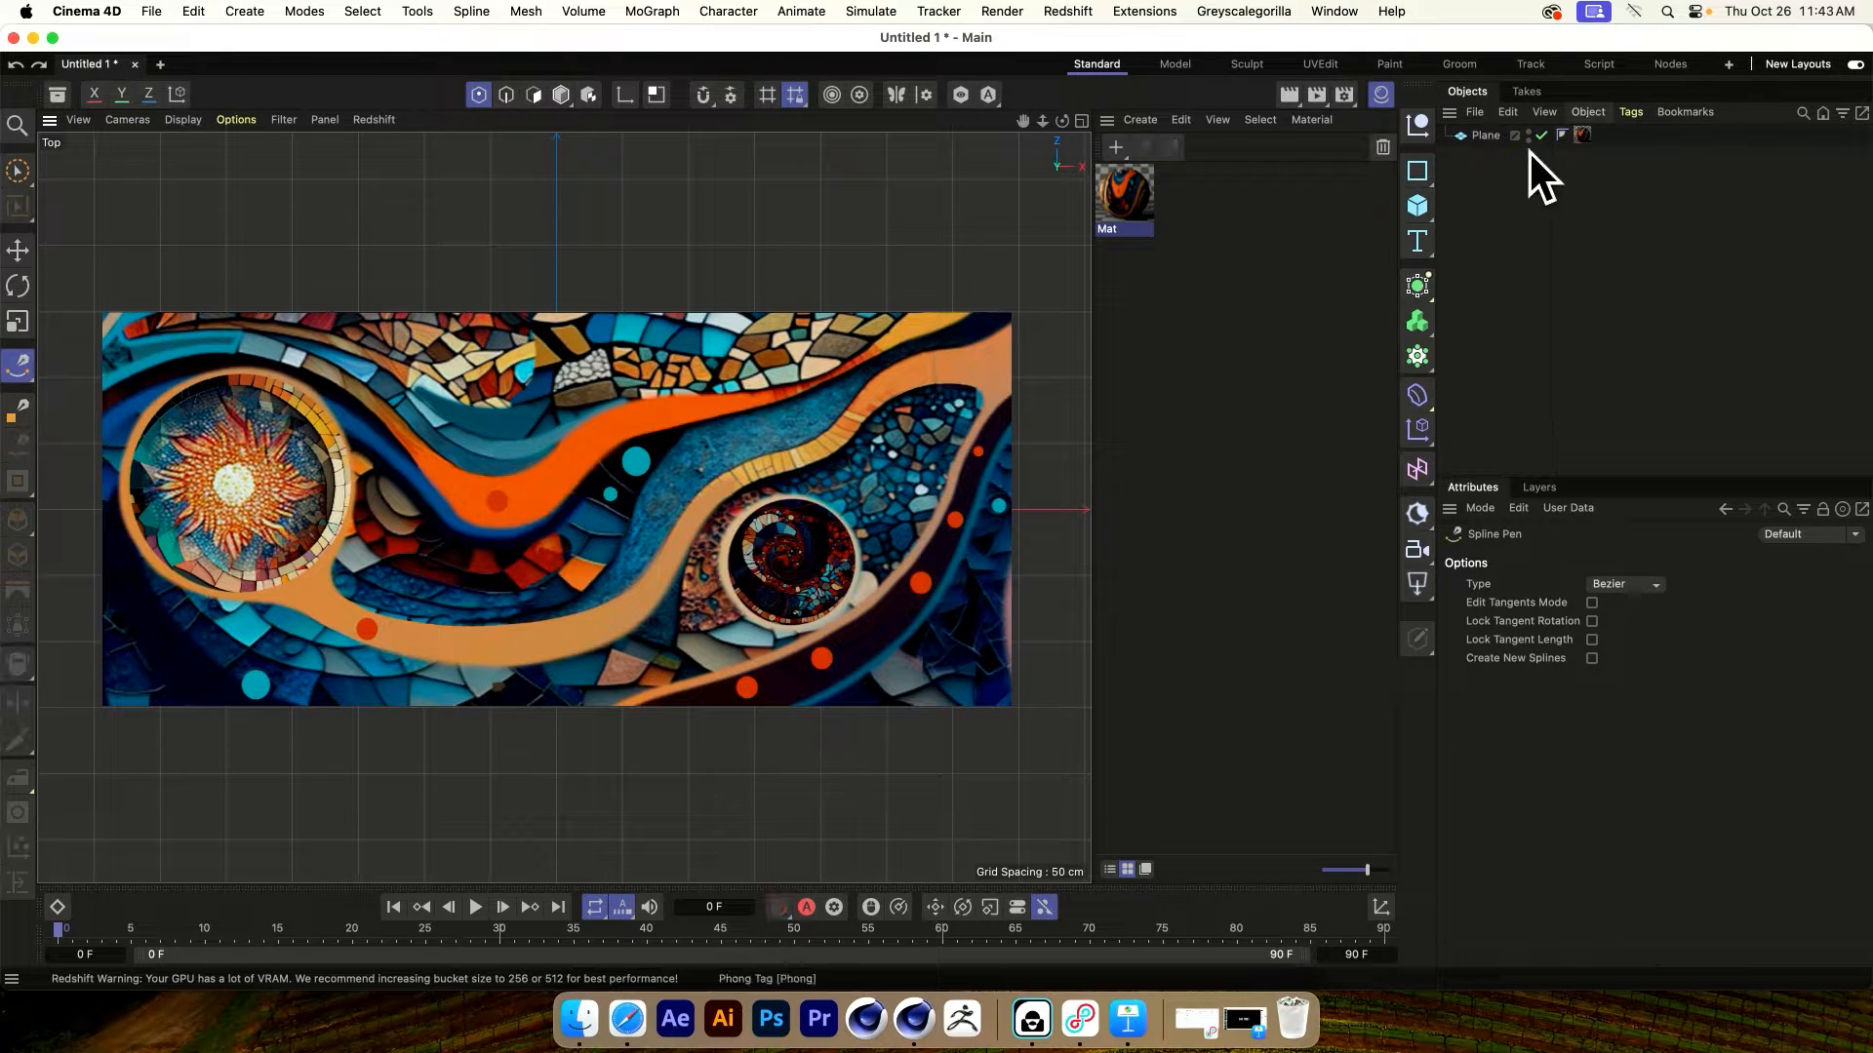
Set the plane's Y position to -10 cm
{"action": "left_click", "coordinate": [1483, 136]}
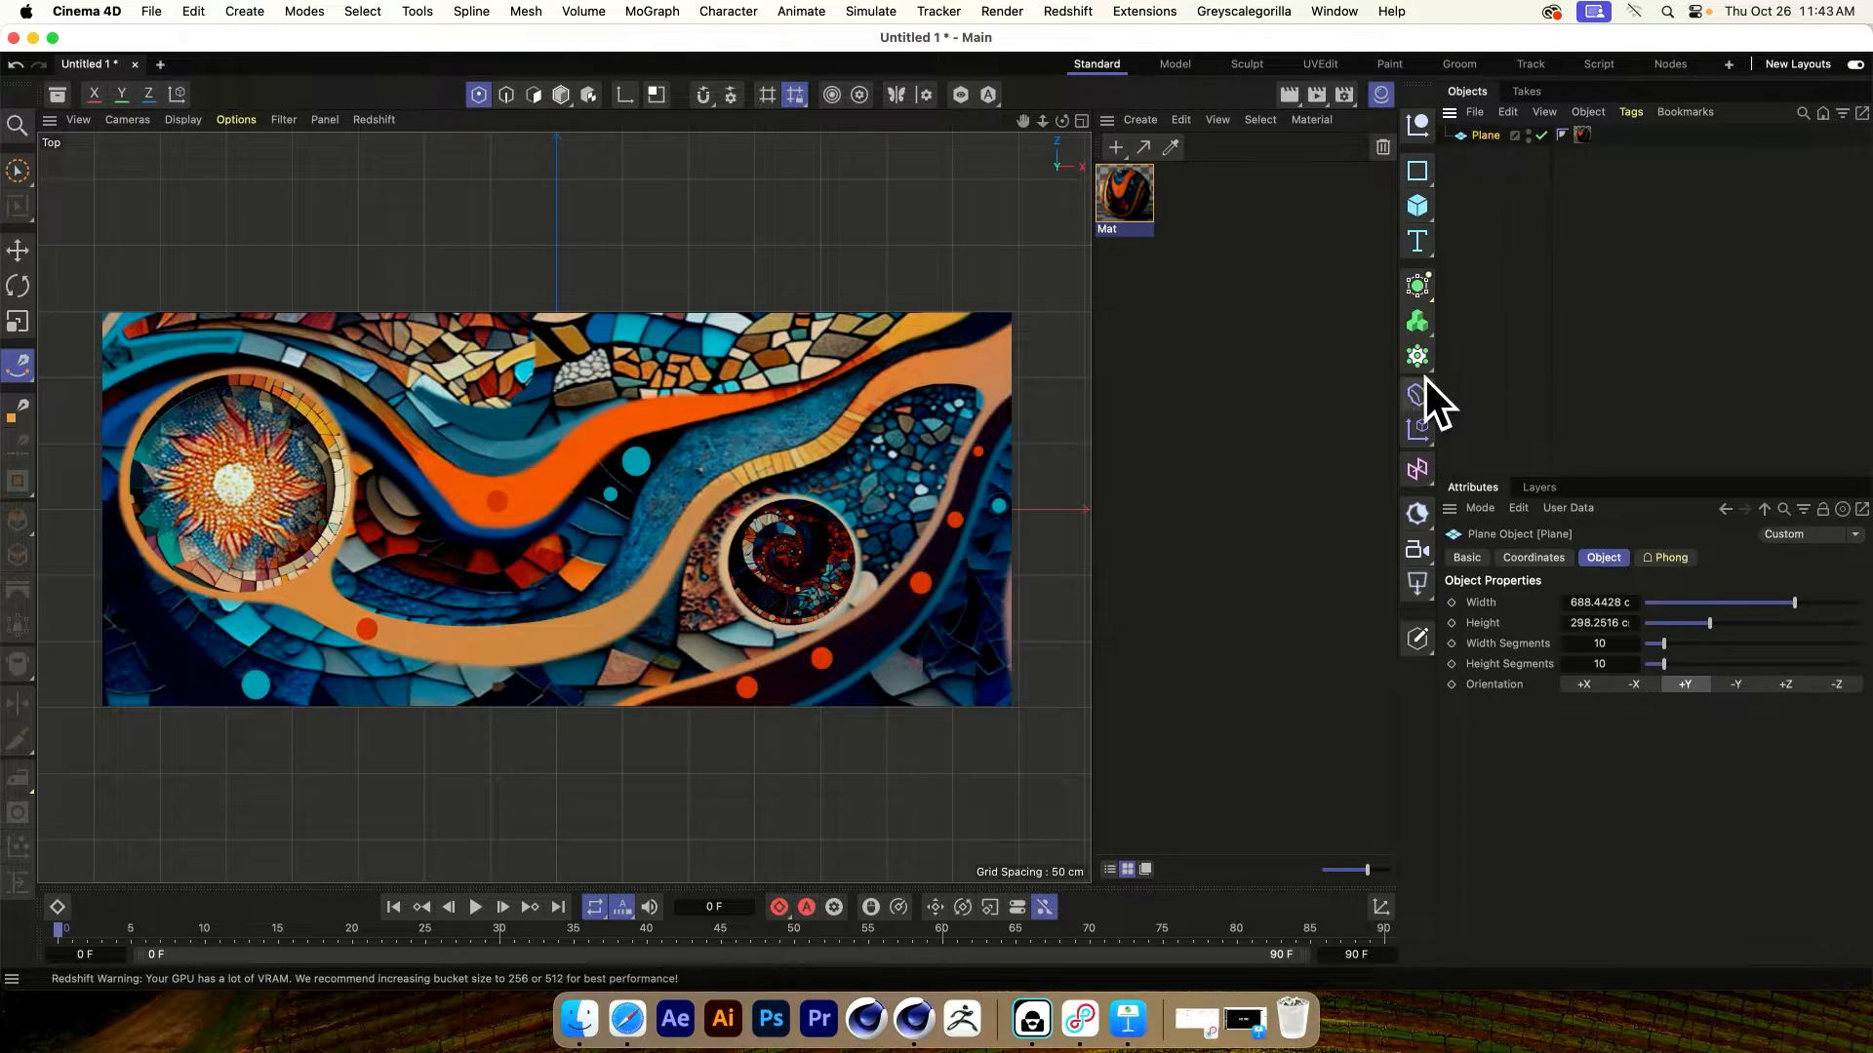
{"action": "left_click", "coordinate": [1533, 557]}
{"action": "double_click", "coordinate": [1541, 649]}
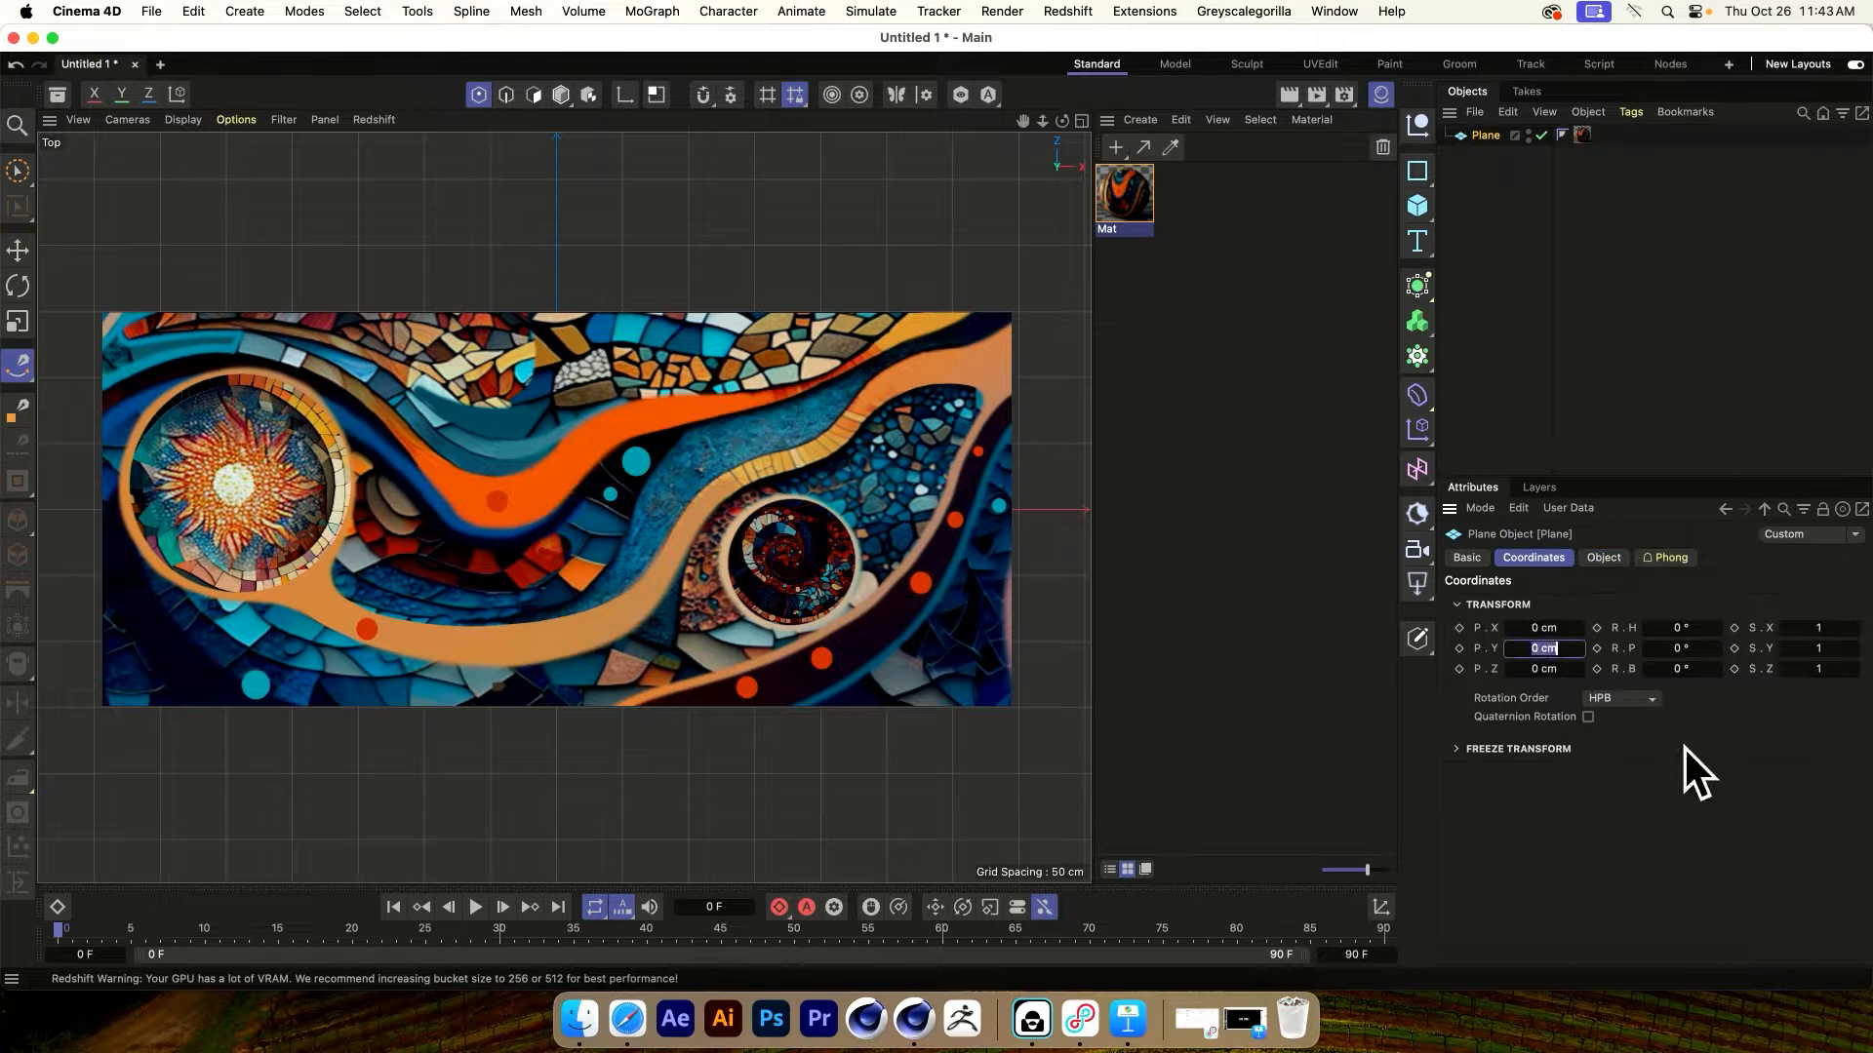
{"action": "type", "text": "-10"}
{"action": "key", "text": "Return"}
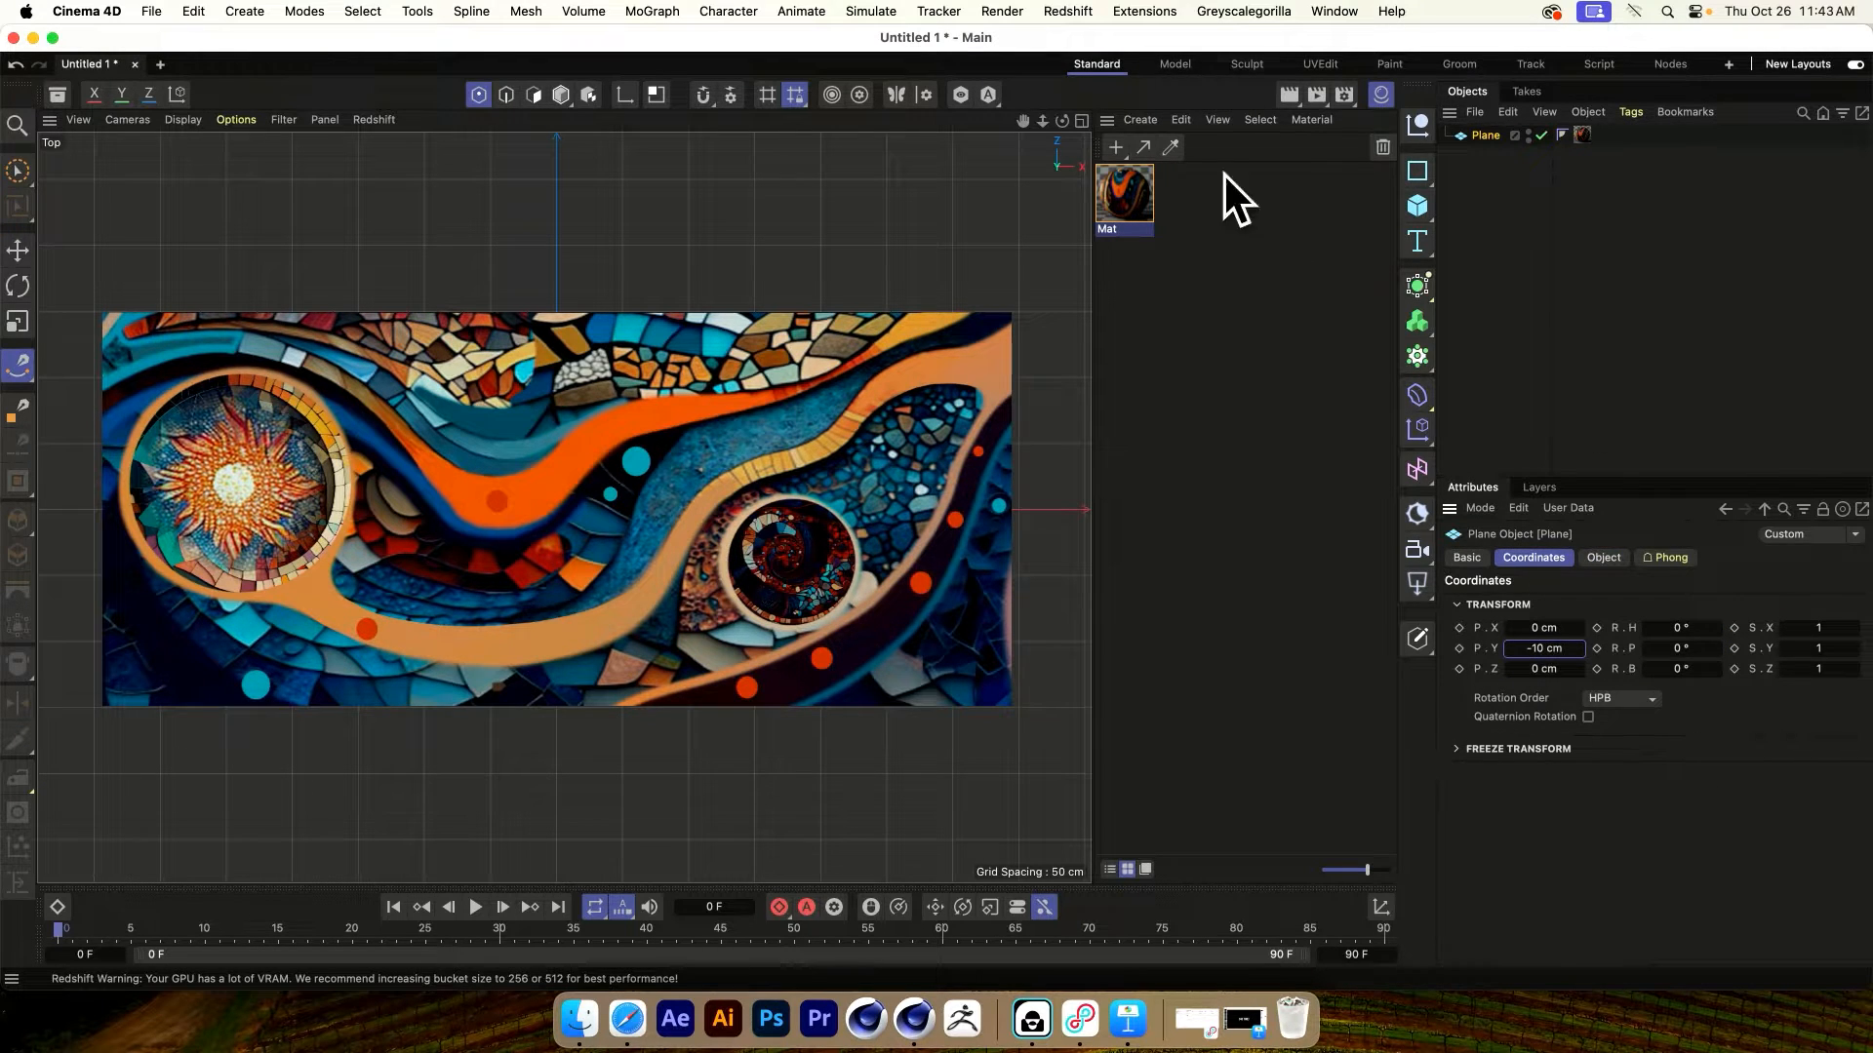
Trace the upper edge of the tan band with a new spline, from beyond the plane's upper-right corner around the top of the sun circle
{"action": "left_click", "coordinate": [1516, 189]}
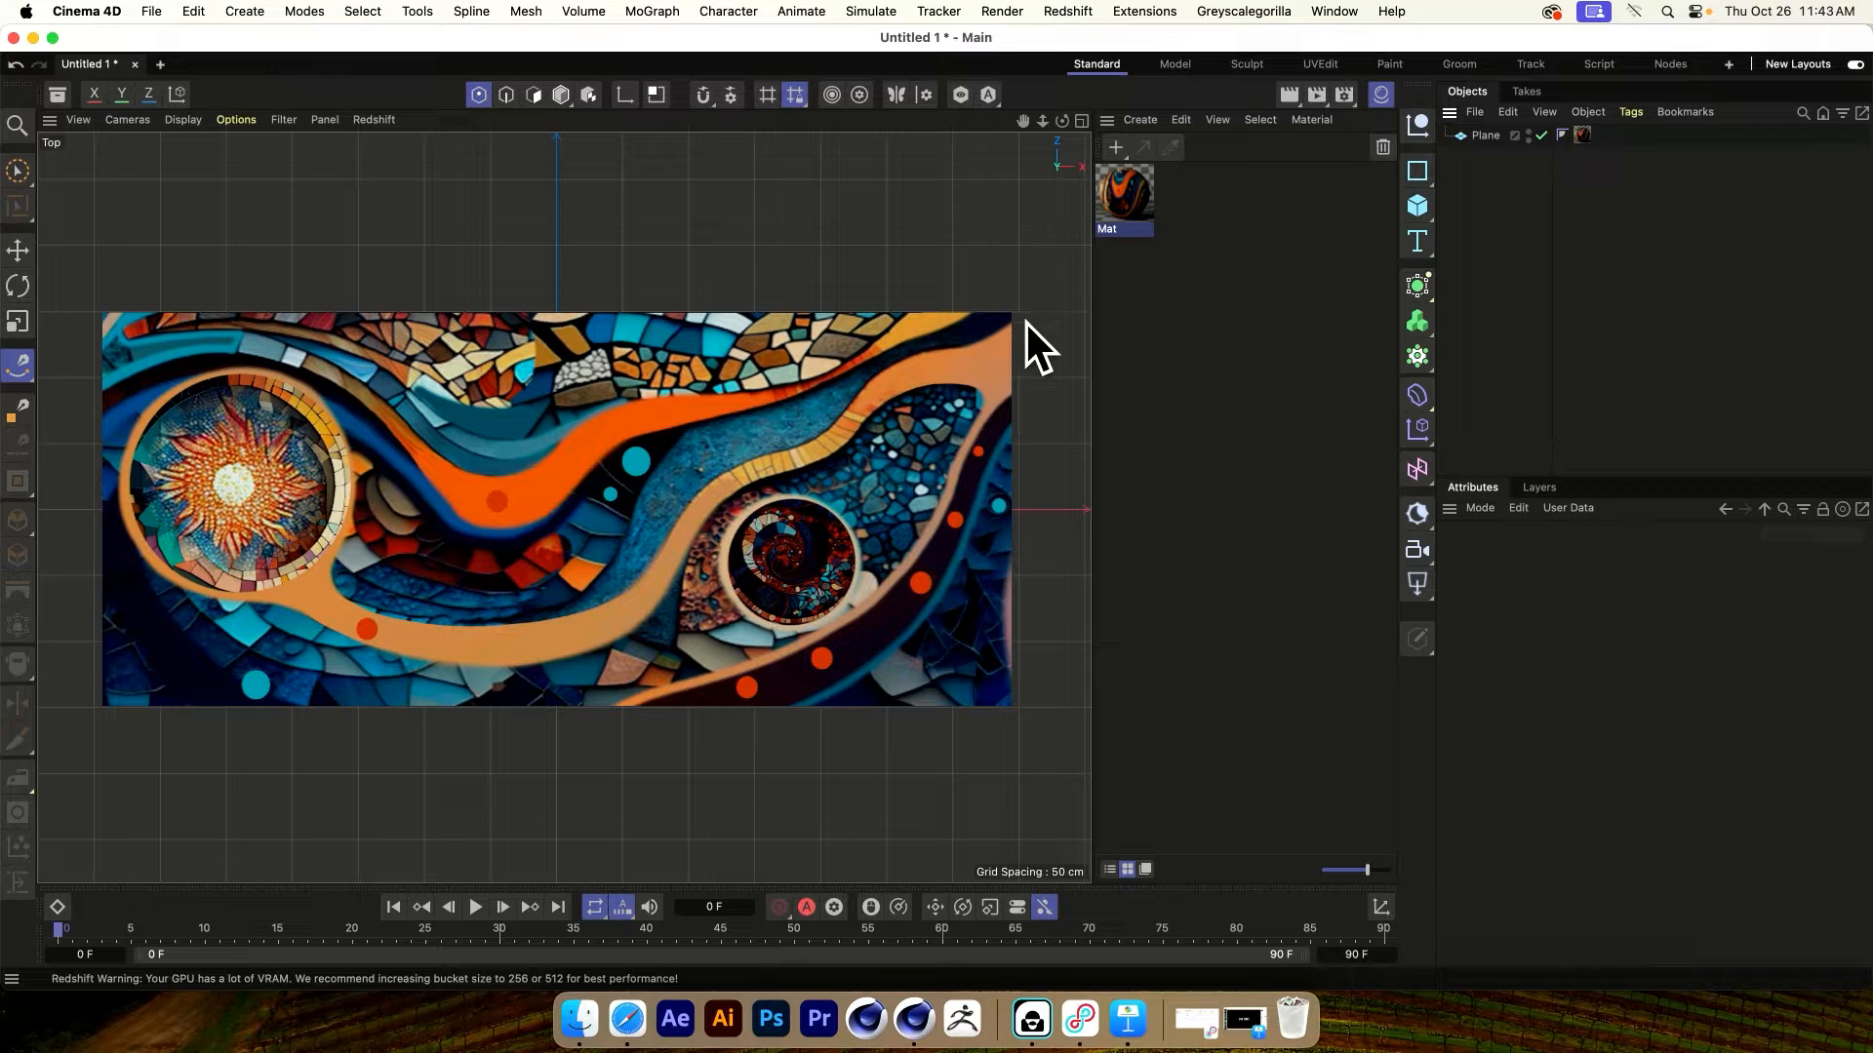
{"action": "left_click", "coordinate": [1031, 297]}
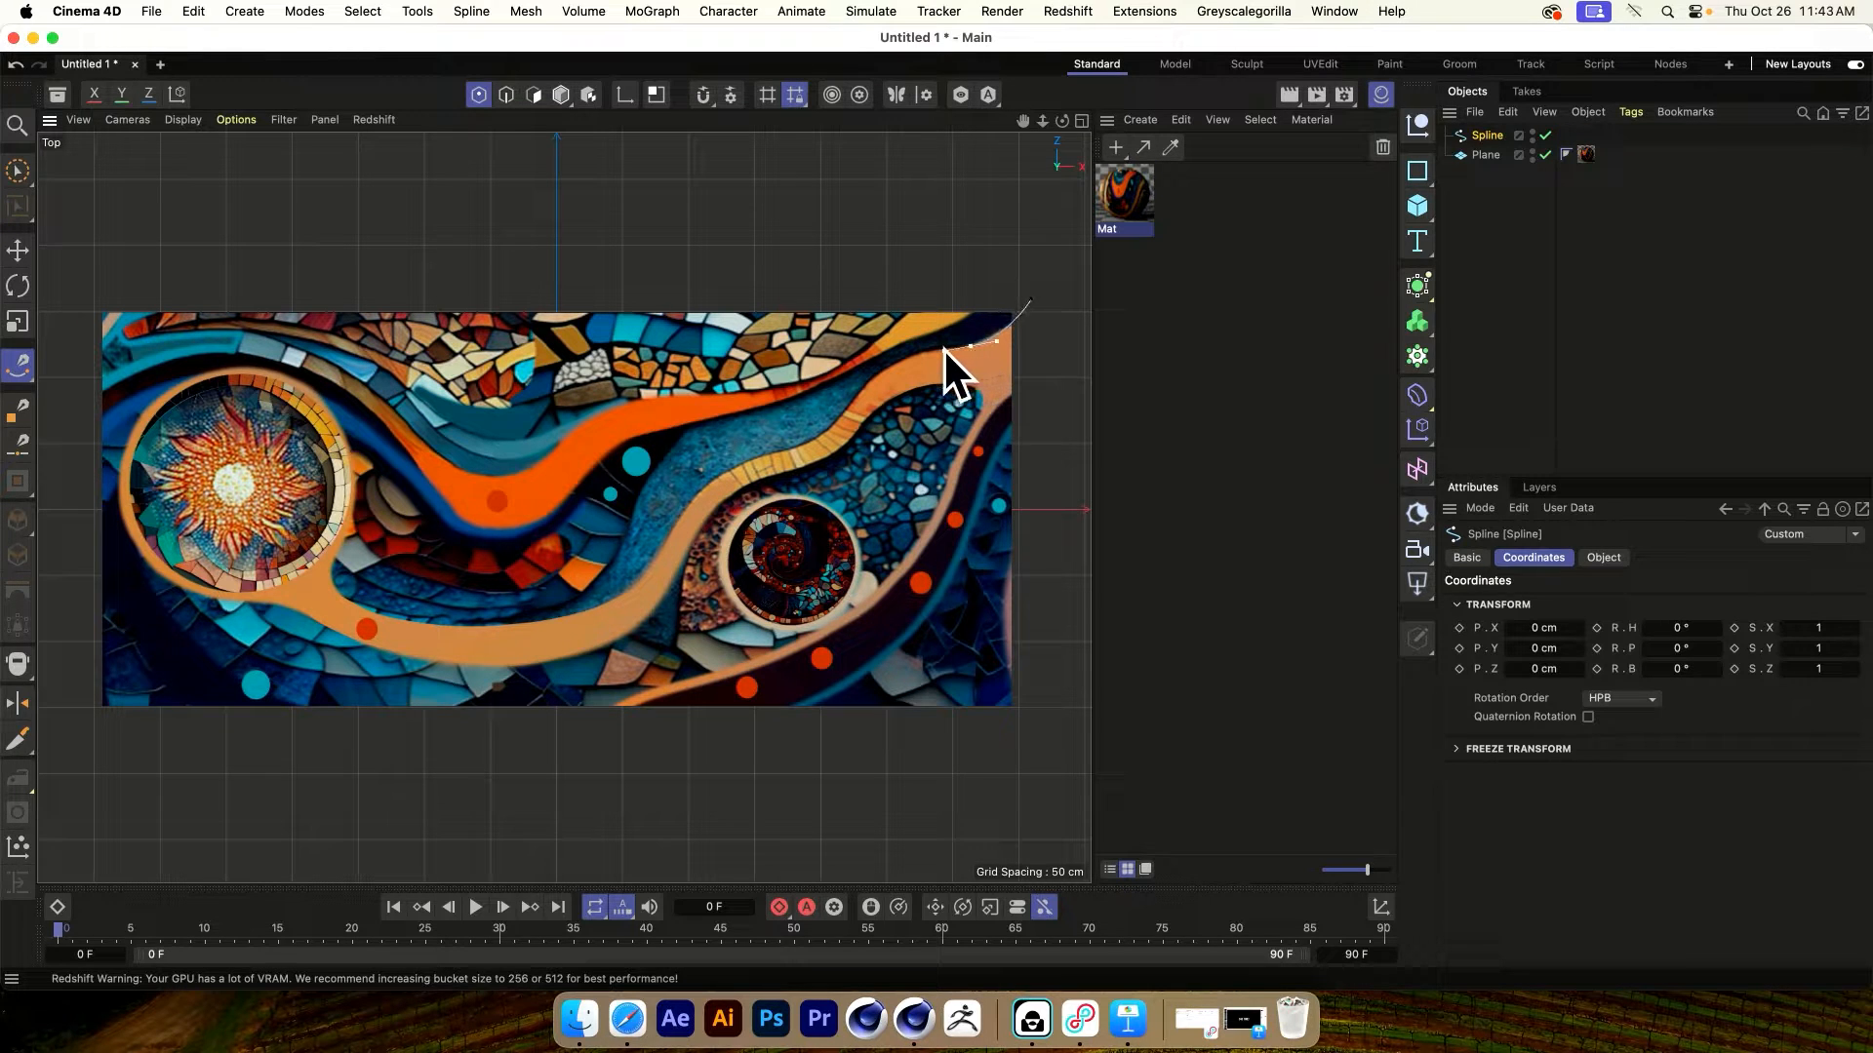
{"action": "left_click_drag", "start_coordinate": [843, 414], "coordinate": [806, 465]}
{"action": "left_click_drag", "start_coordinate": [652, 561], "coordinate": [632, 607]}
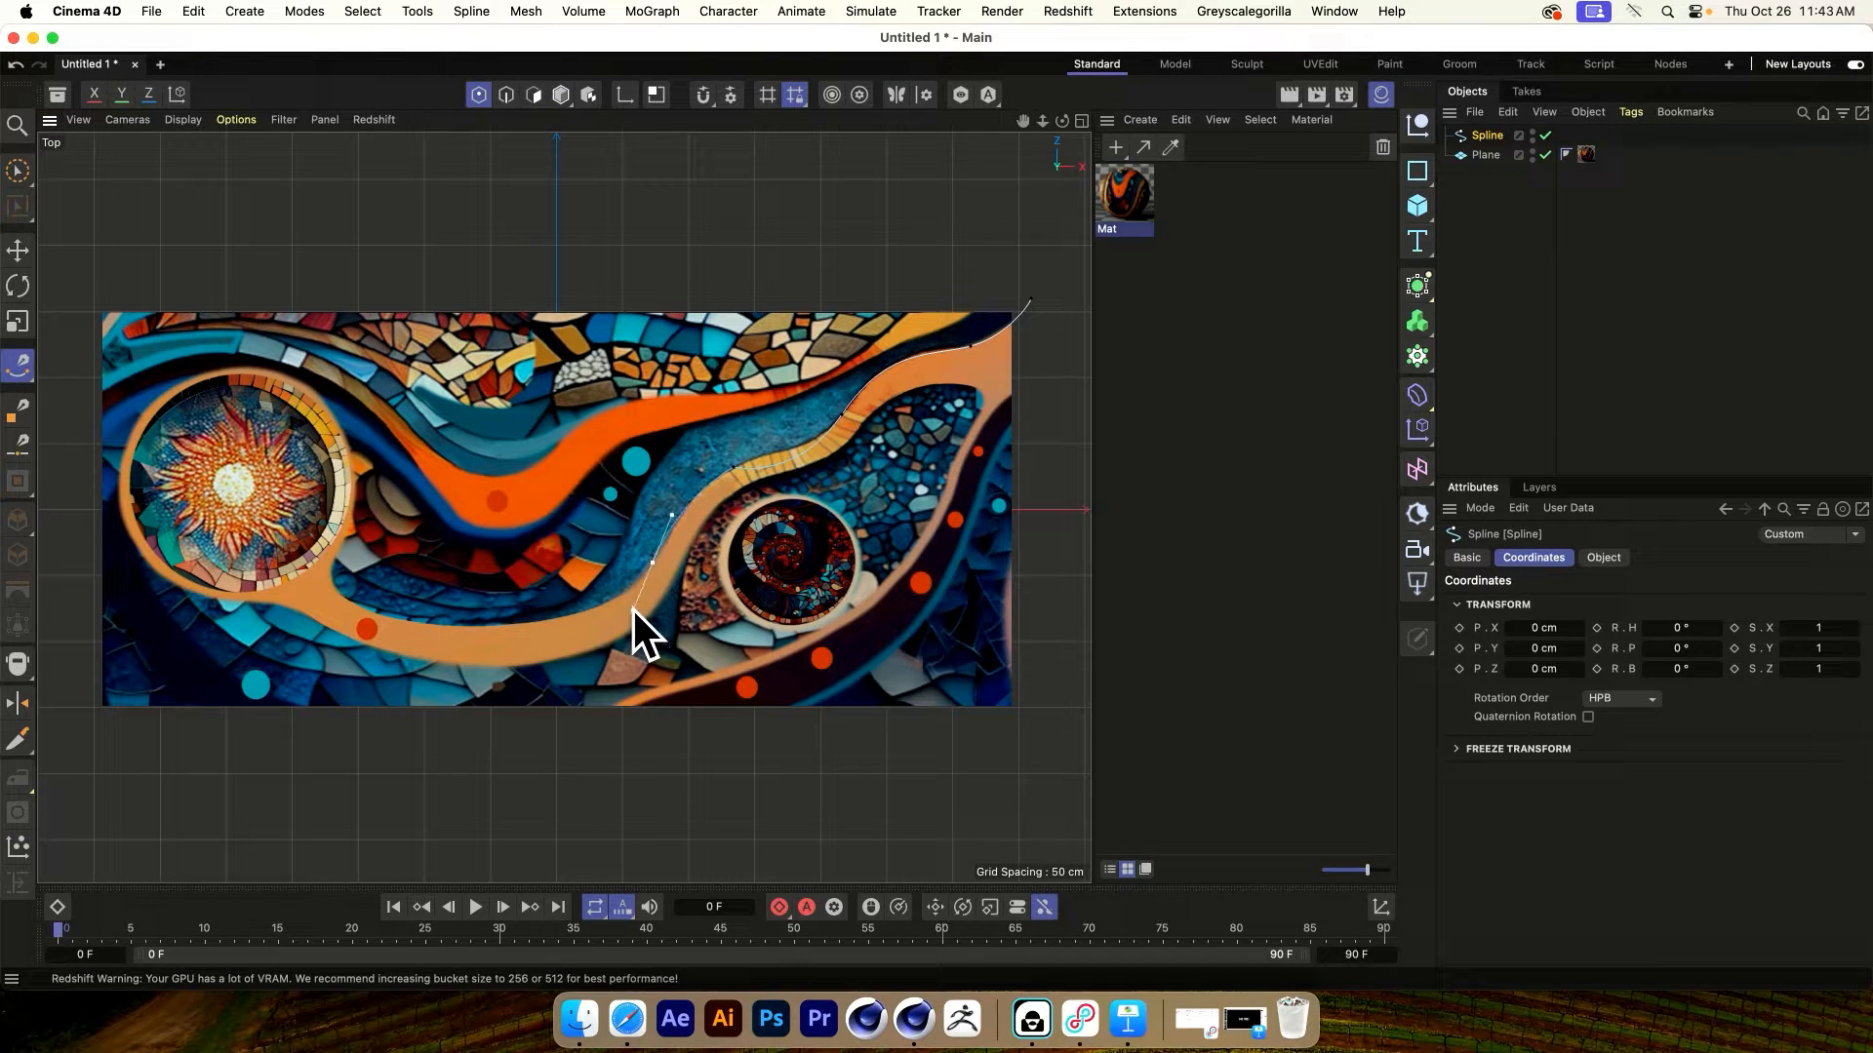
{"action": "left_click", "coordinate": [487, 624]}
{"action": "left_click", "coordinate": [350, 531]}
{"action": "left_click_drag", "start_coordinate": [321, 395], "coordinate": [286, 376]}
{"action": "left_click_drag", "start_coordinate": [174, 385], "coordinate": [125, 413]}
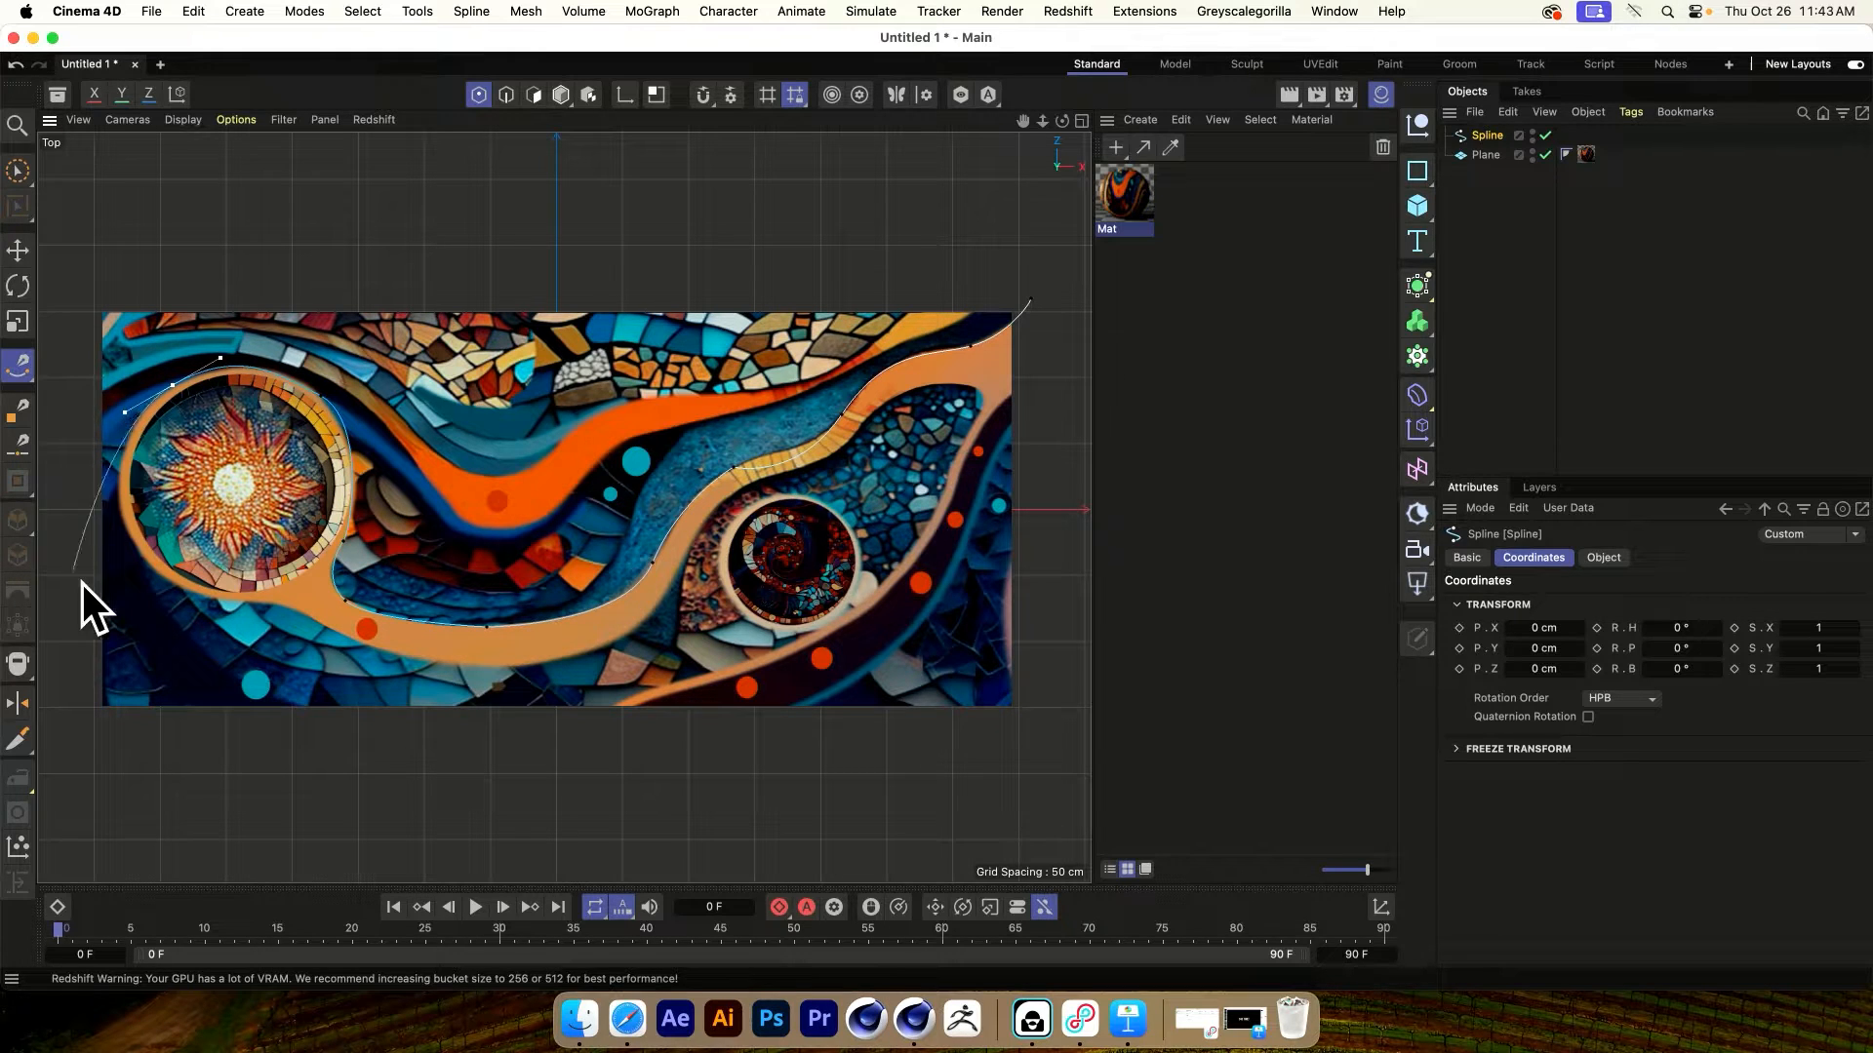
Continue the spline around the bottom of the sun circle and along the band's lower edge up to the tip of the blue mosaic pocket
{"action": "left_click_drag", "start_coordinate": [147, 559], "coordinate": [335, 628]}
{"action": "left_click_drag", "start_coordinate": [478, 667], "coordinate": [489, 663]}
{"action": "left_click_drag", "start_coordinate": [629, 634], "coordinate": [640, 628]}
{"action": "left_click_drag", "start_coordinate": [699, 539], "coordinate": [710, 514]}
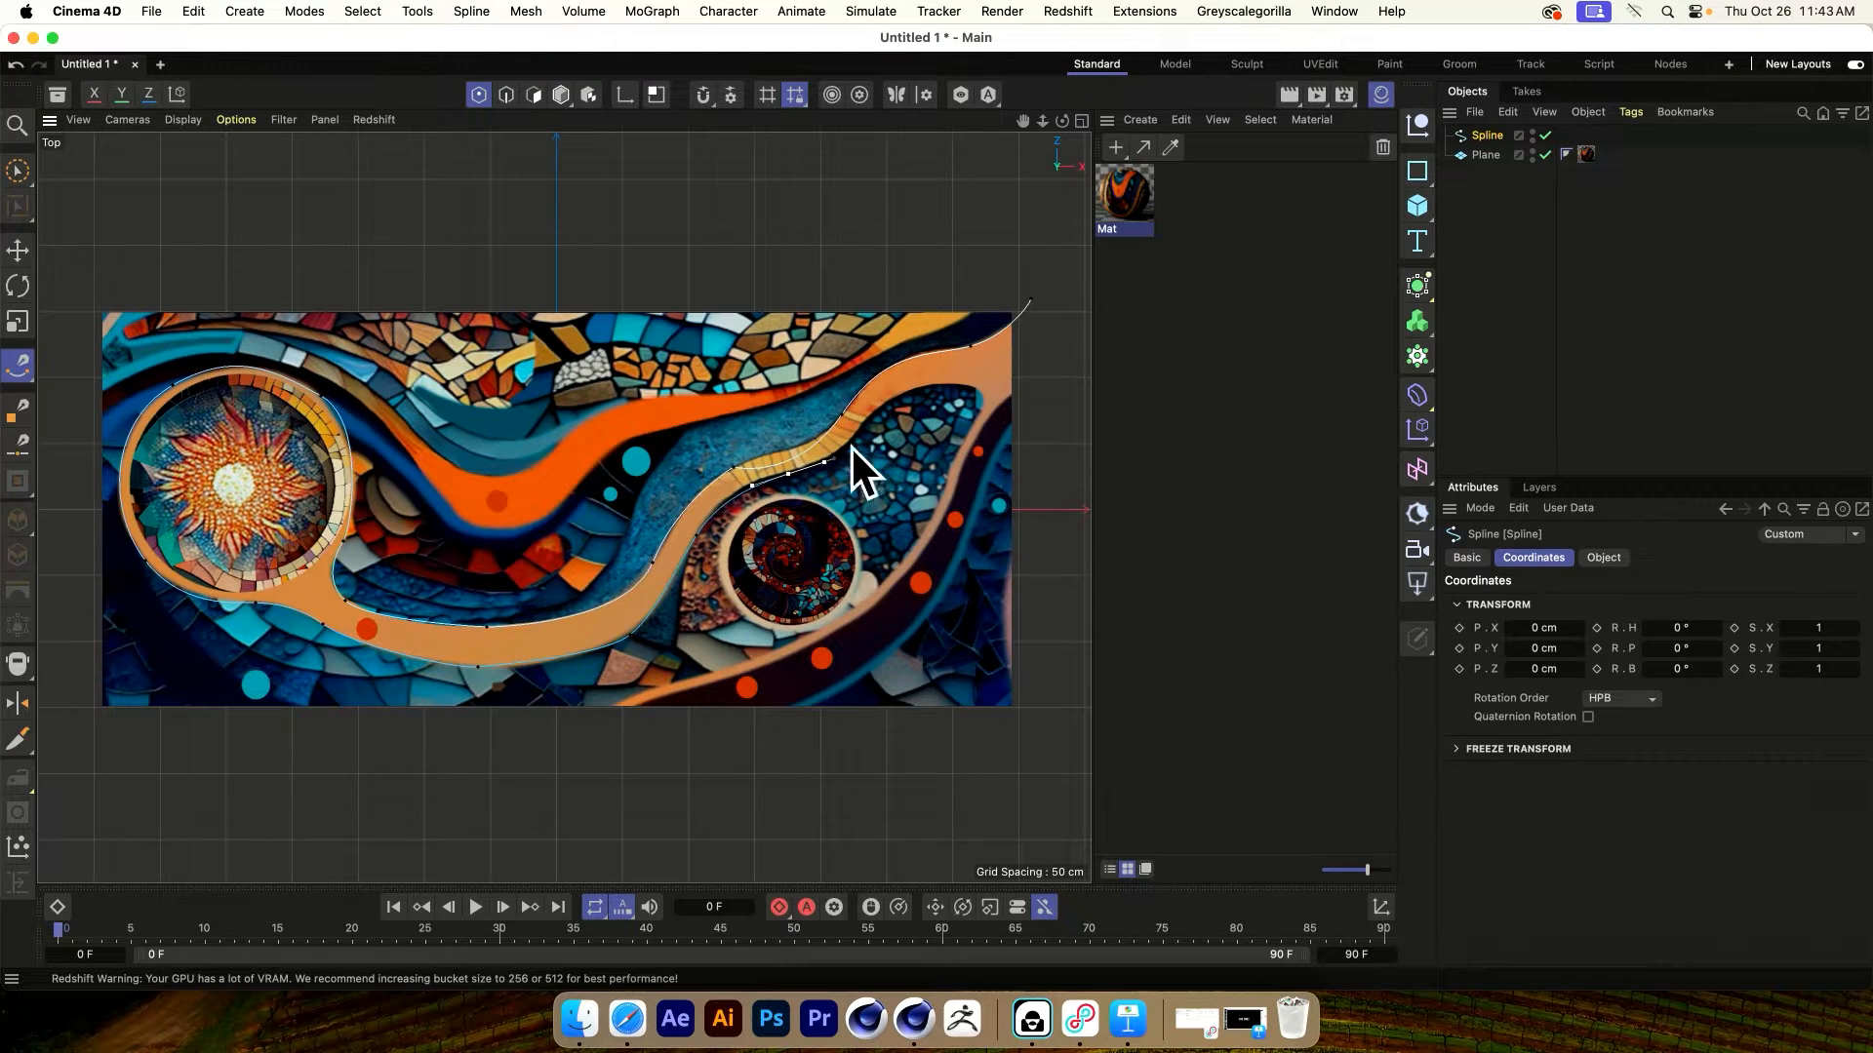
{"action": "left_click_drag", "start_coordinate": [880, 407], "coordinate": [981, 389]}
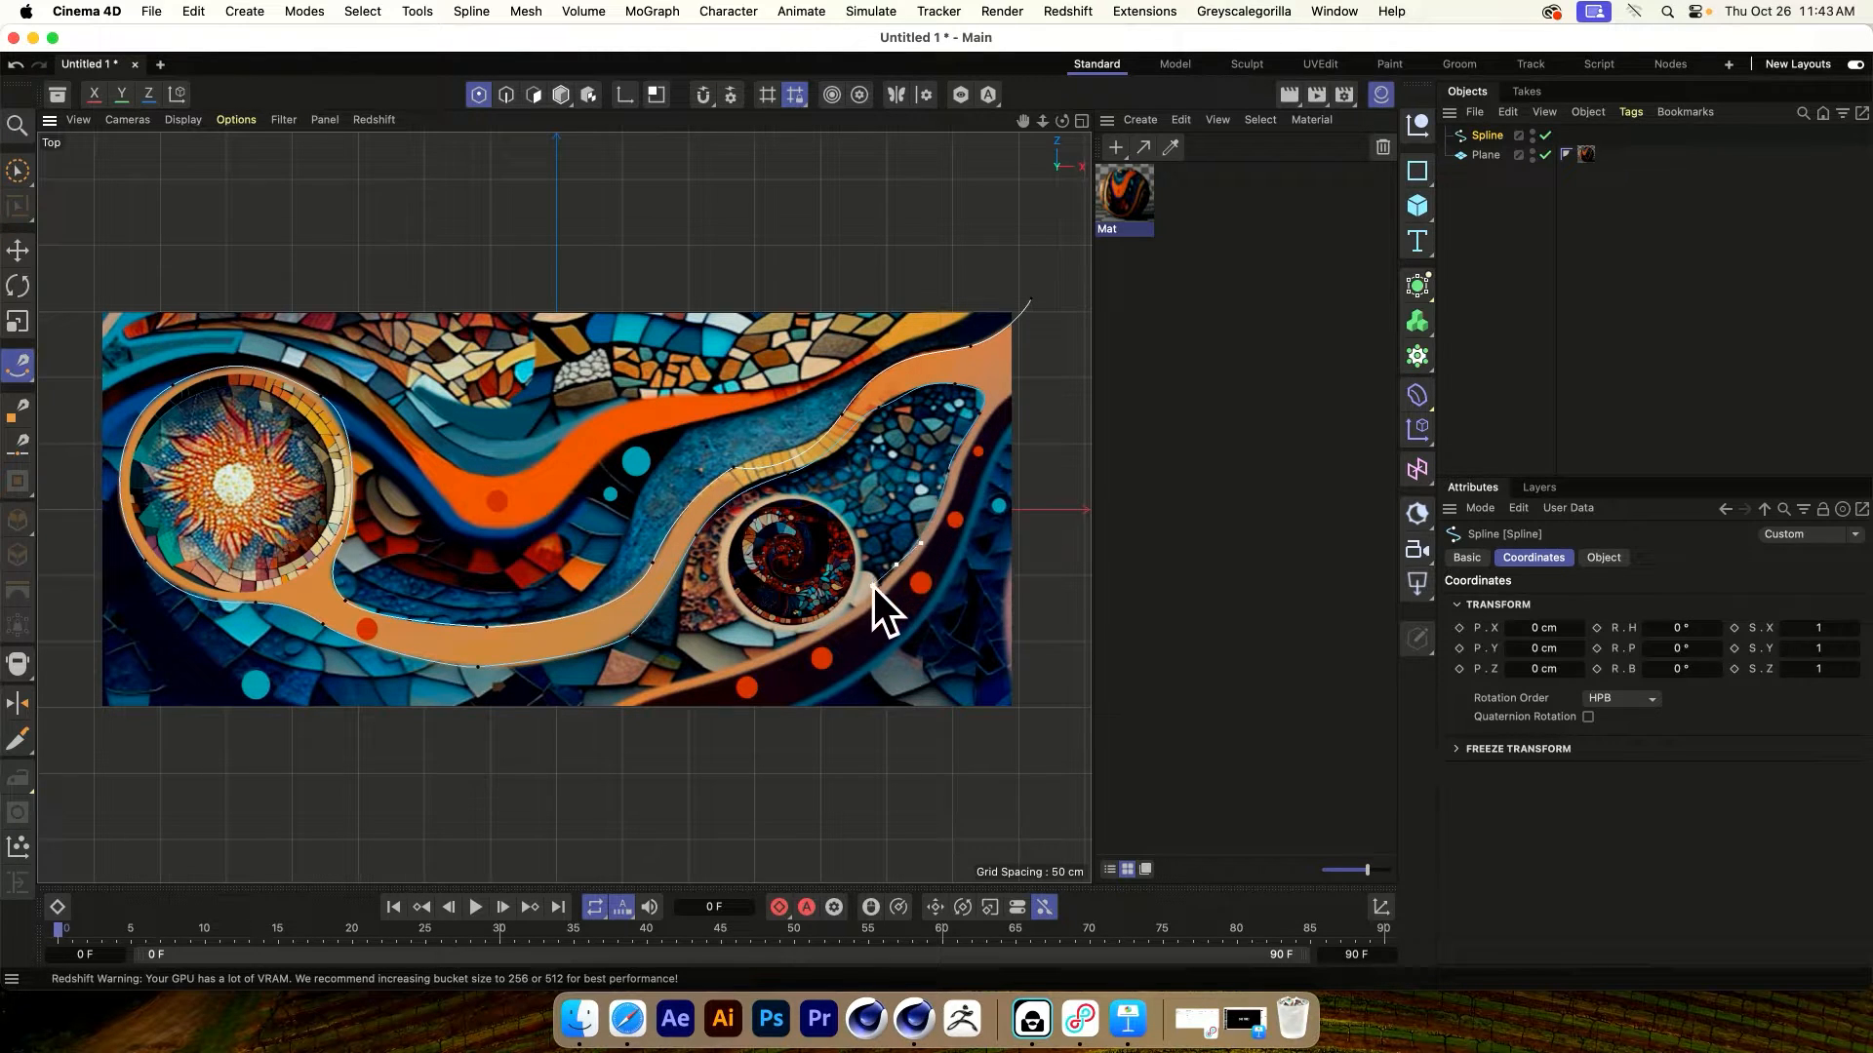
Trace both edges of the narrow strand down past the plane's bottom edge and back to the upper right, then close the outline
{"action": "left_click_drag", "start_coordinate": [783, 646], "coordinate": [742, 663]}
{"action": "left_click_drag", "start_coordinate": [603, 711], "coordinate": [577, 733]}
{"action": "left_click_drag", "start_coordinate": [718, 684], "coordinate": [722, 678]}
{"action": "left_click_drag", "start_coordinate": [939, 524], "coordinate": [962, 492]}
{"action": "left_click_drag", "start_coordinate": [994, 412], "coordinate": [1005, 400]}
{"action": "left_click", "coordinate": [1036, 376]}
{"action": "left_click", "coordinate": [1031, 300]}
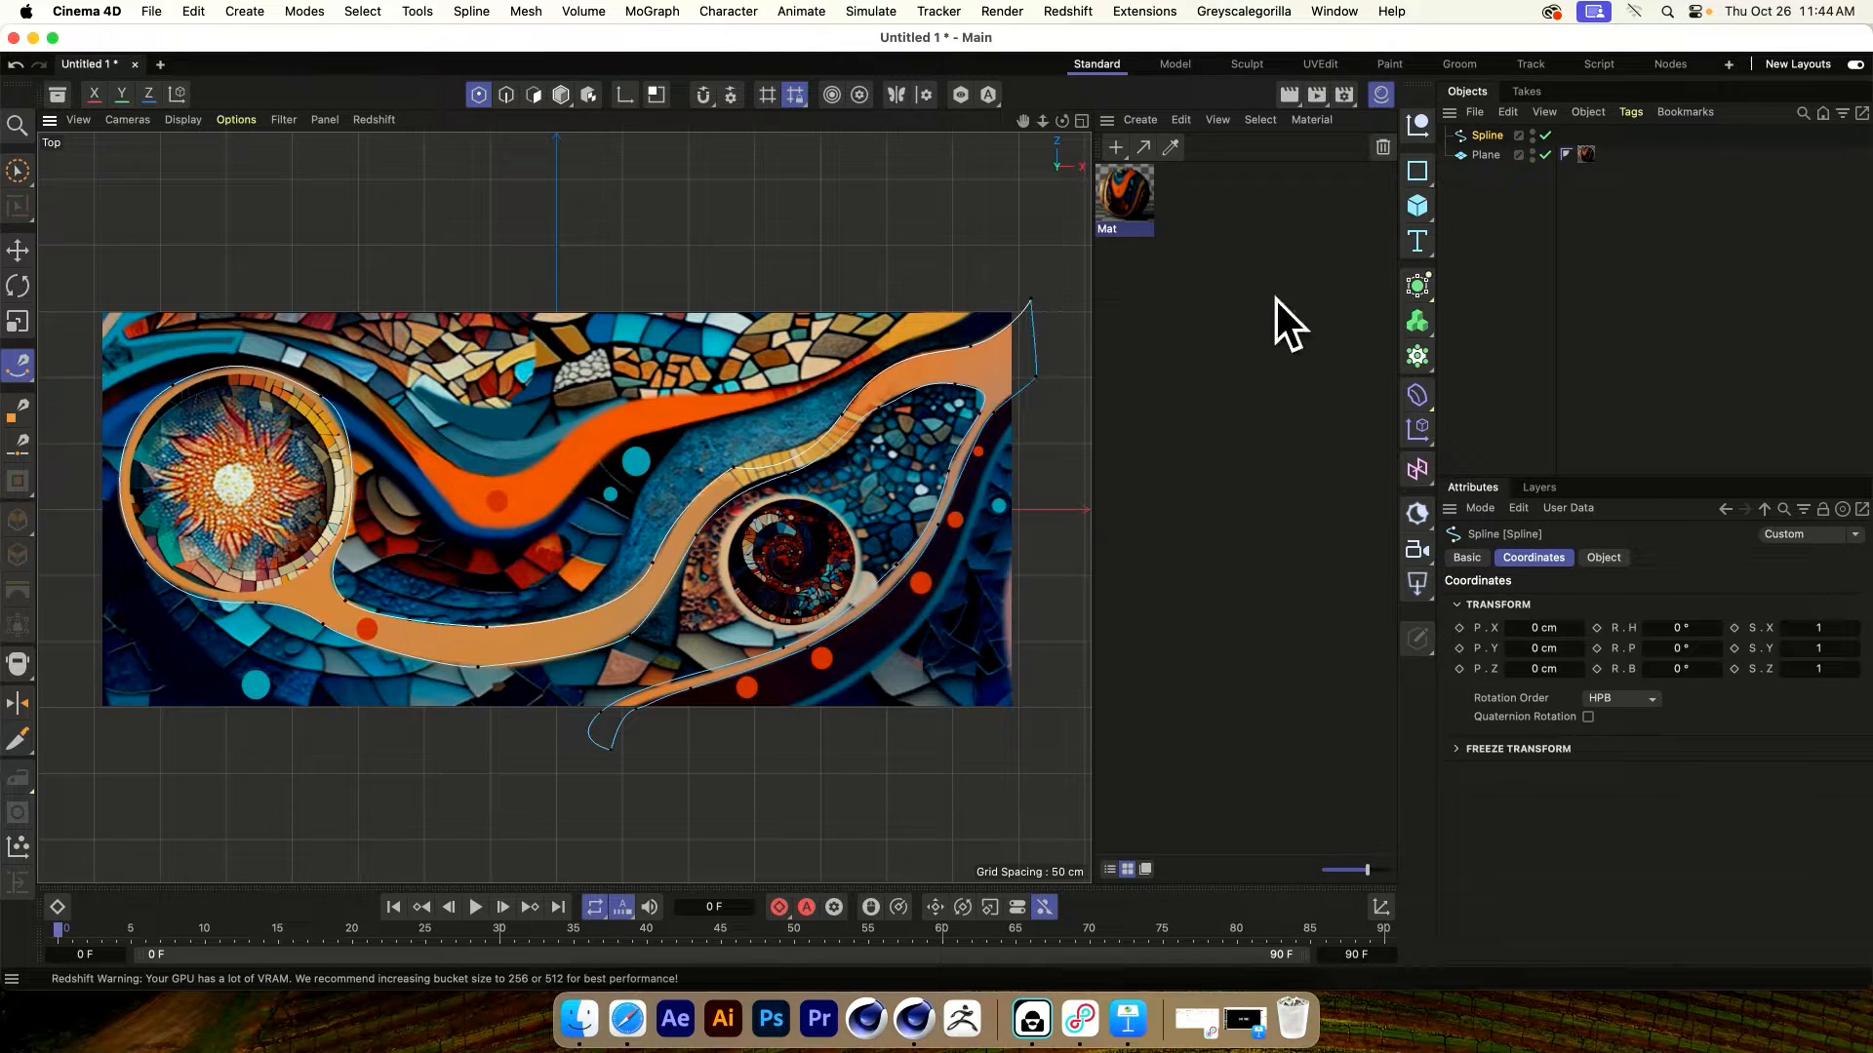
{"action": "left_click", "coordinate": [1471, 215]}
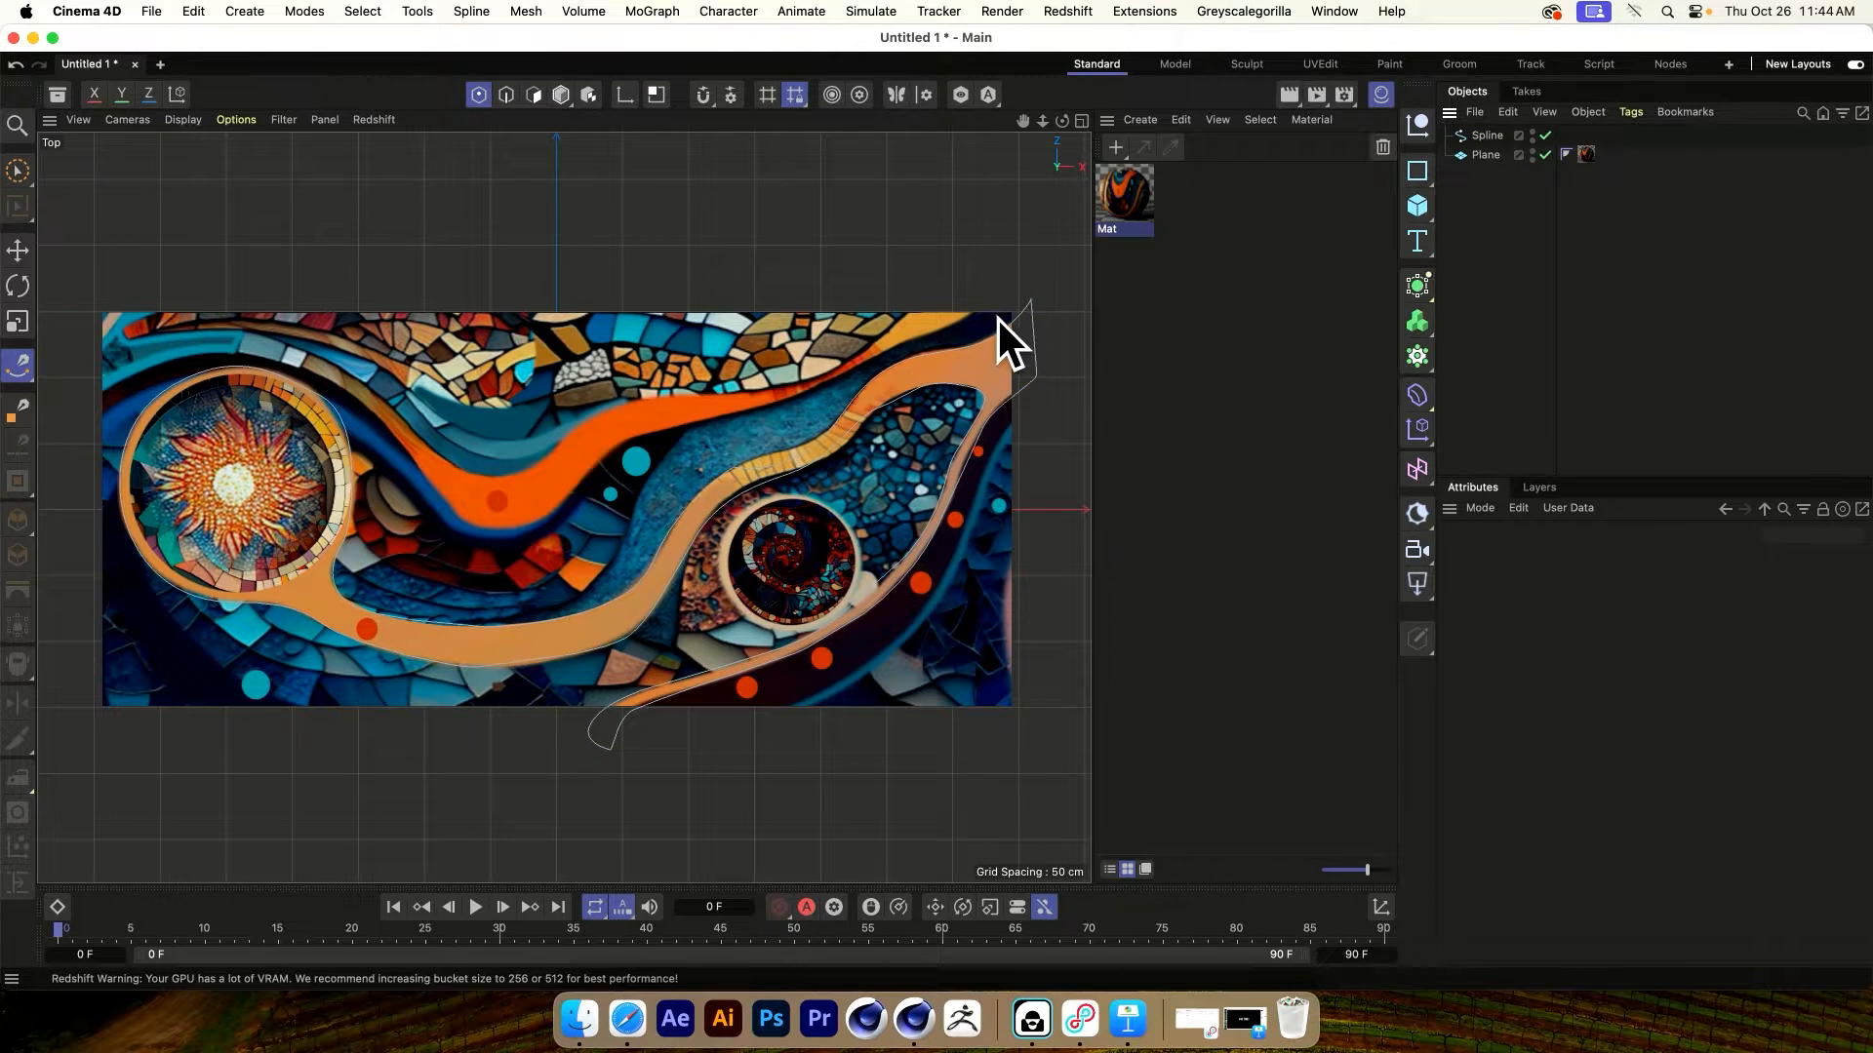
Add a closed circular segment around the inside of the sun circle to the tan band's spline
{"action": "left_click", "coordinate": [1487, 135]}
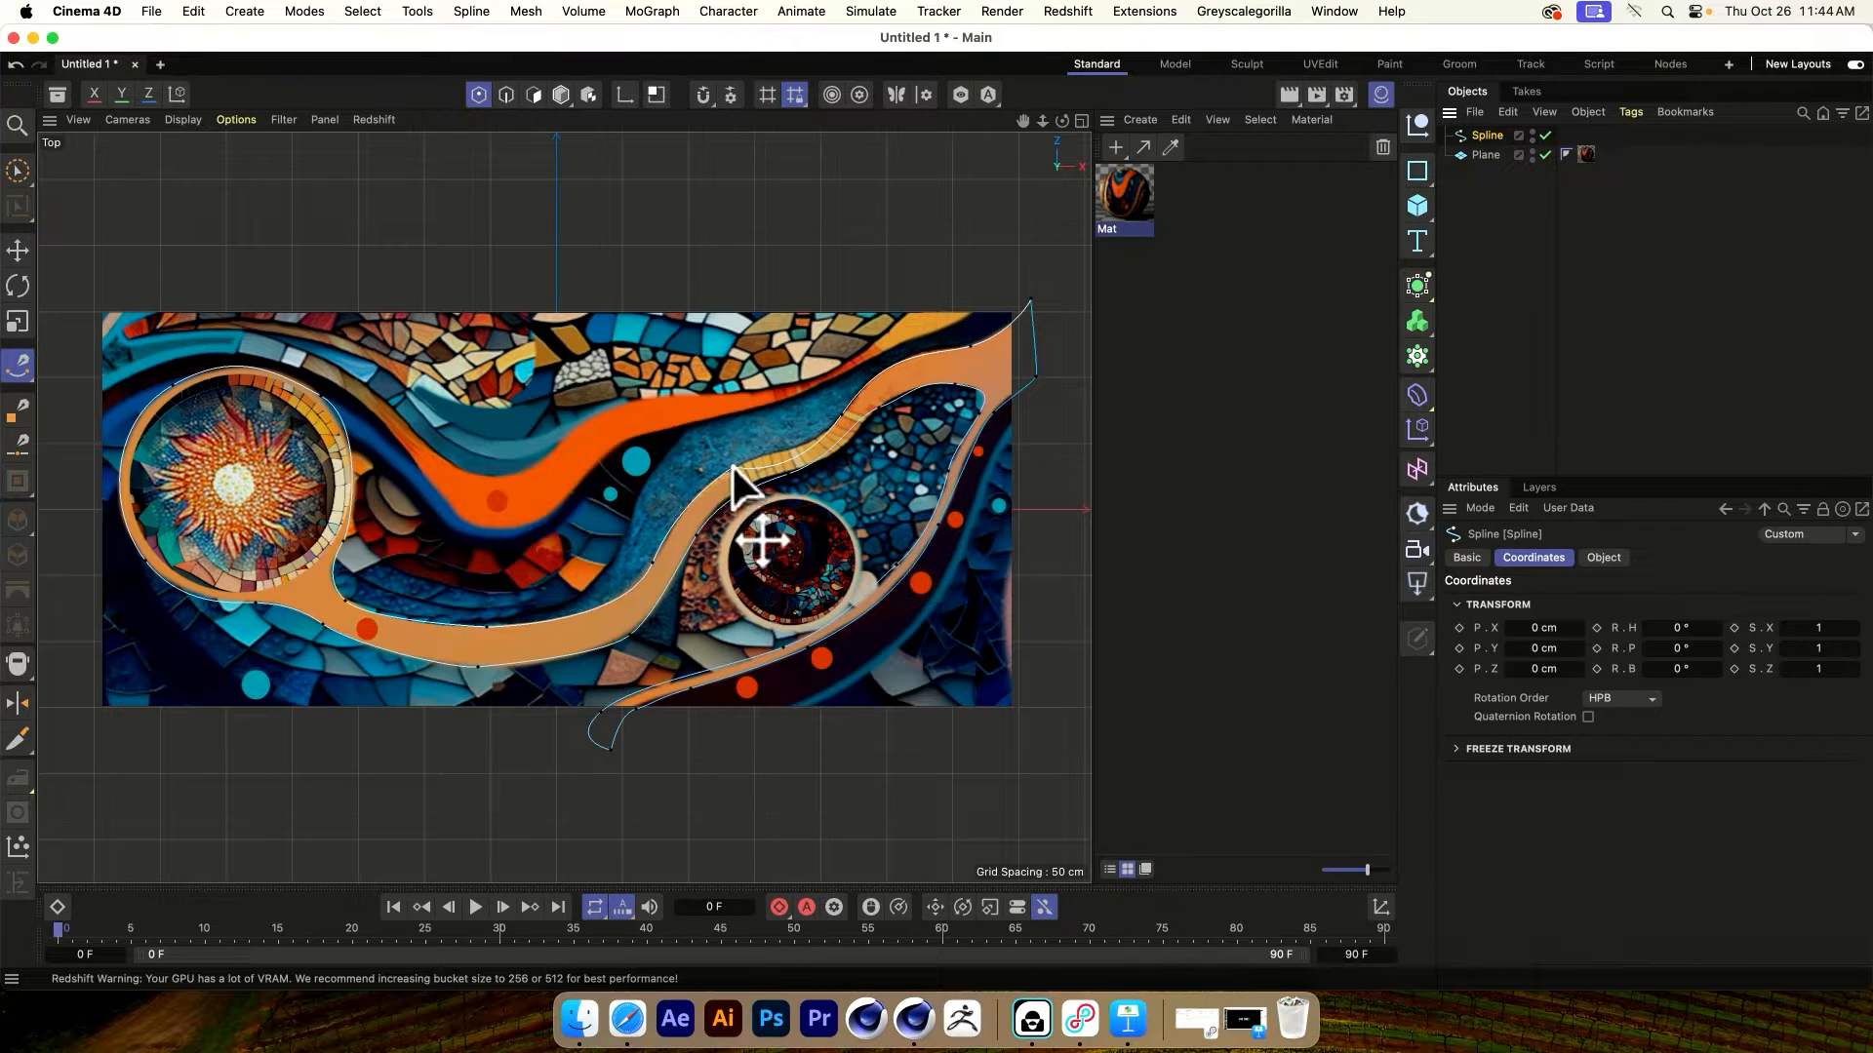
{"action": "left_click", "coordinate": [841, 417]}
{"action": "left_click_drag", "start_coordinate": [813, 464], "coordinate": [805, 443]}
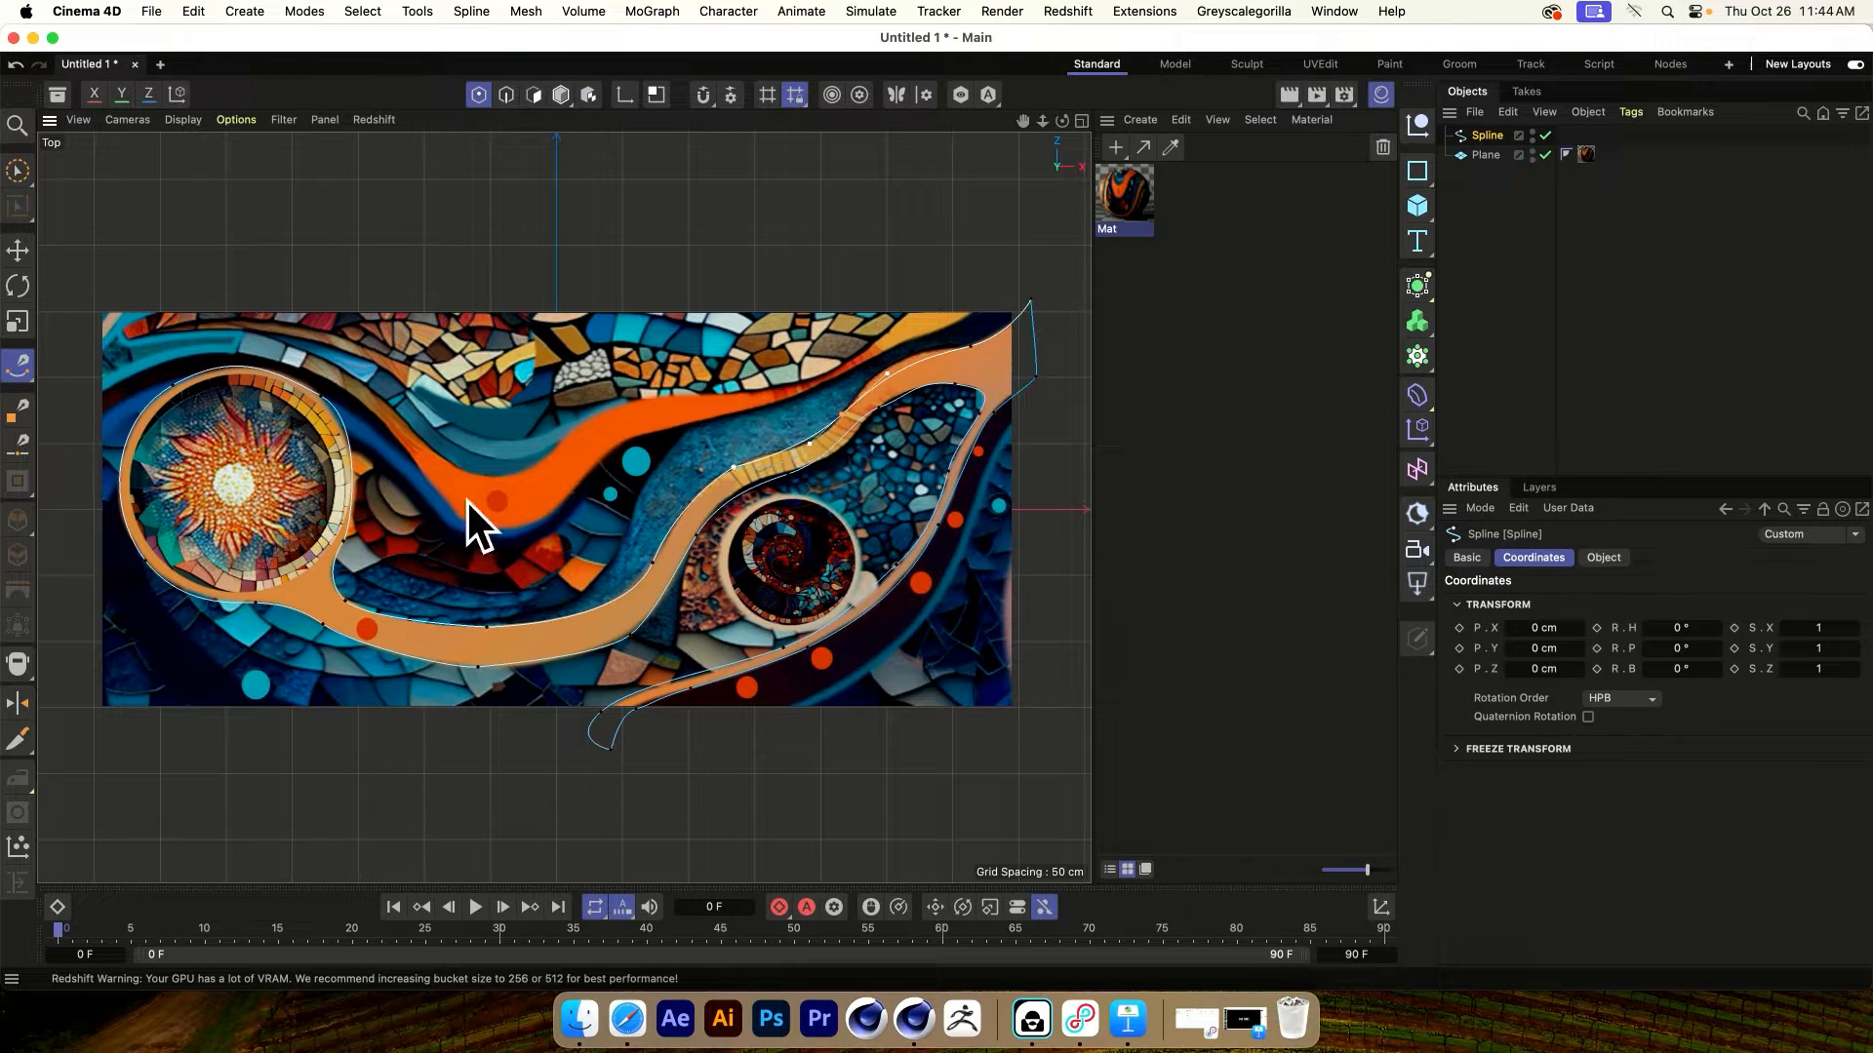
{"action": "left_click", "coordinate": [331, 455]}
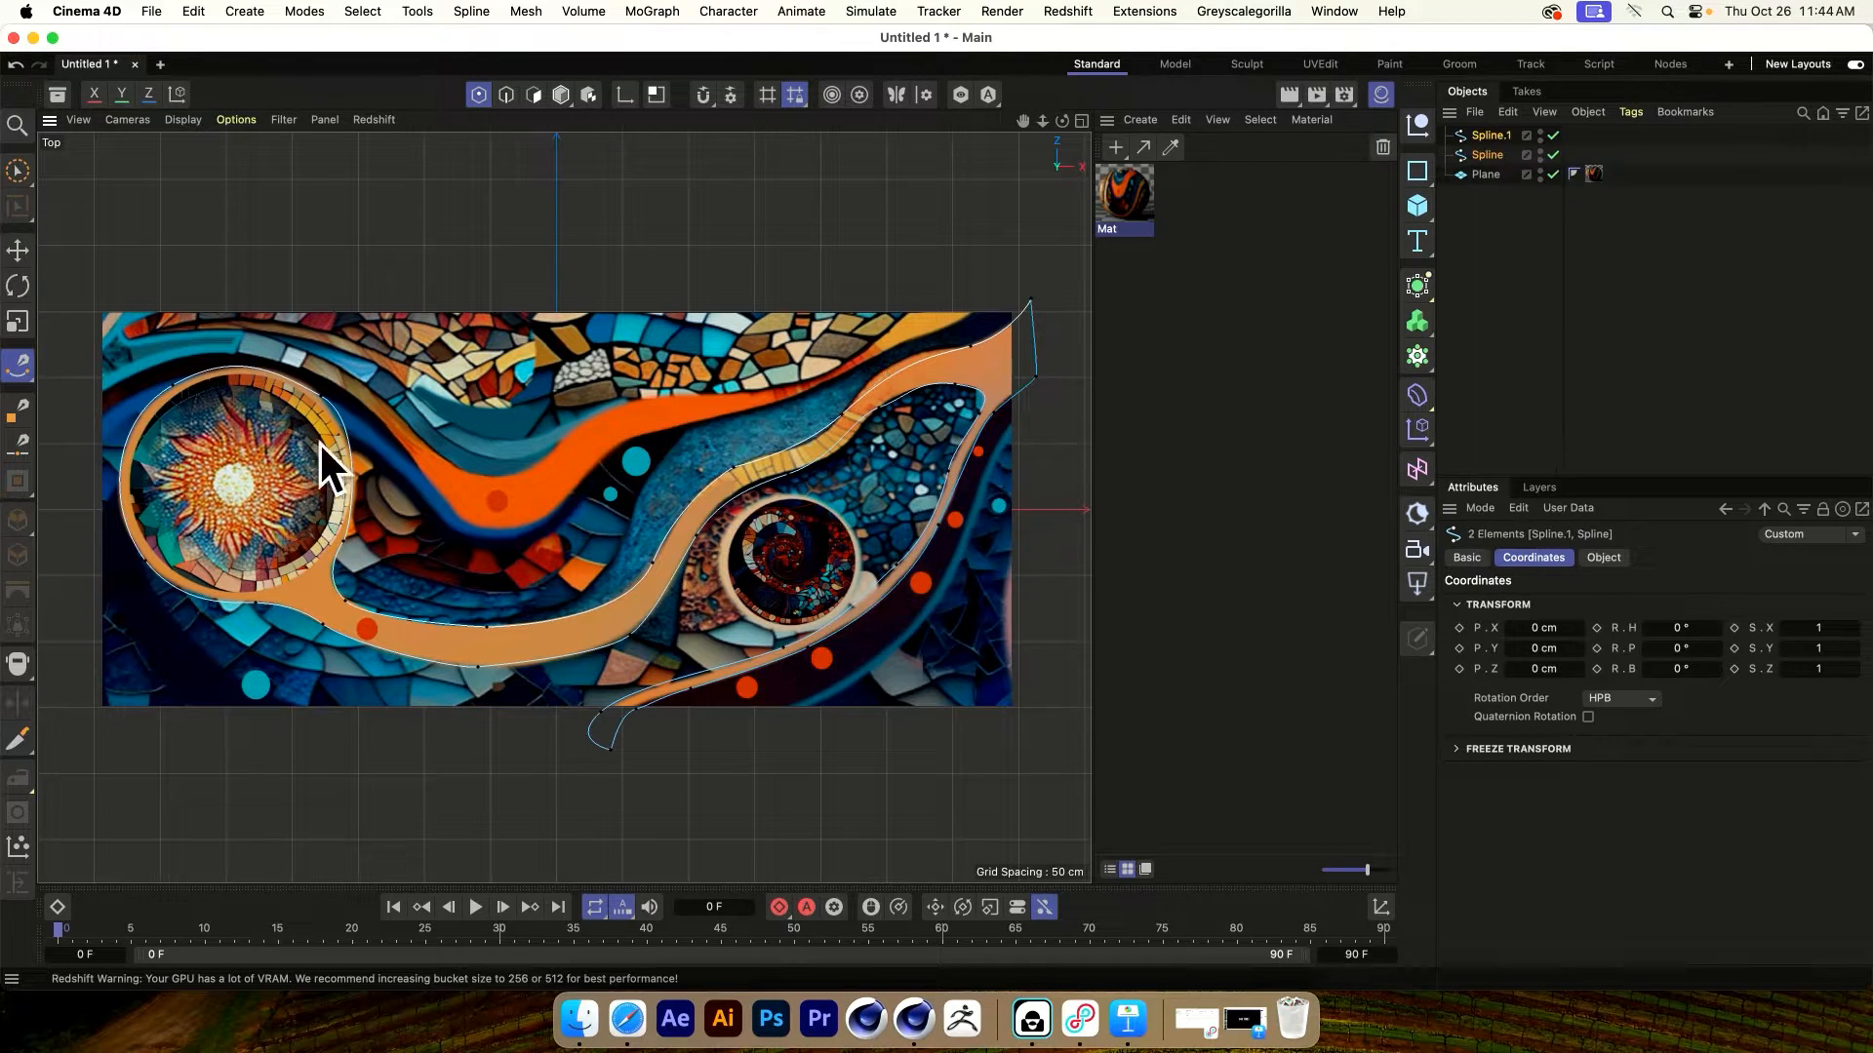
{"action": "left_click_drag", "start_coordinate": [260, 388], "coordinate": [109, 459]}
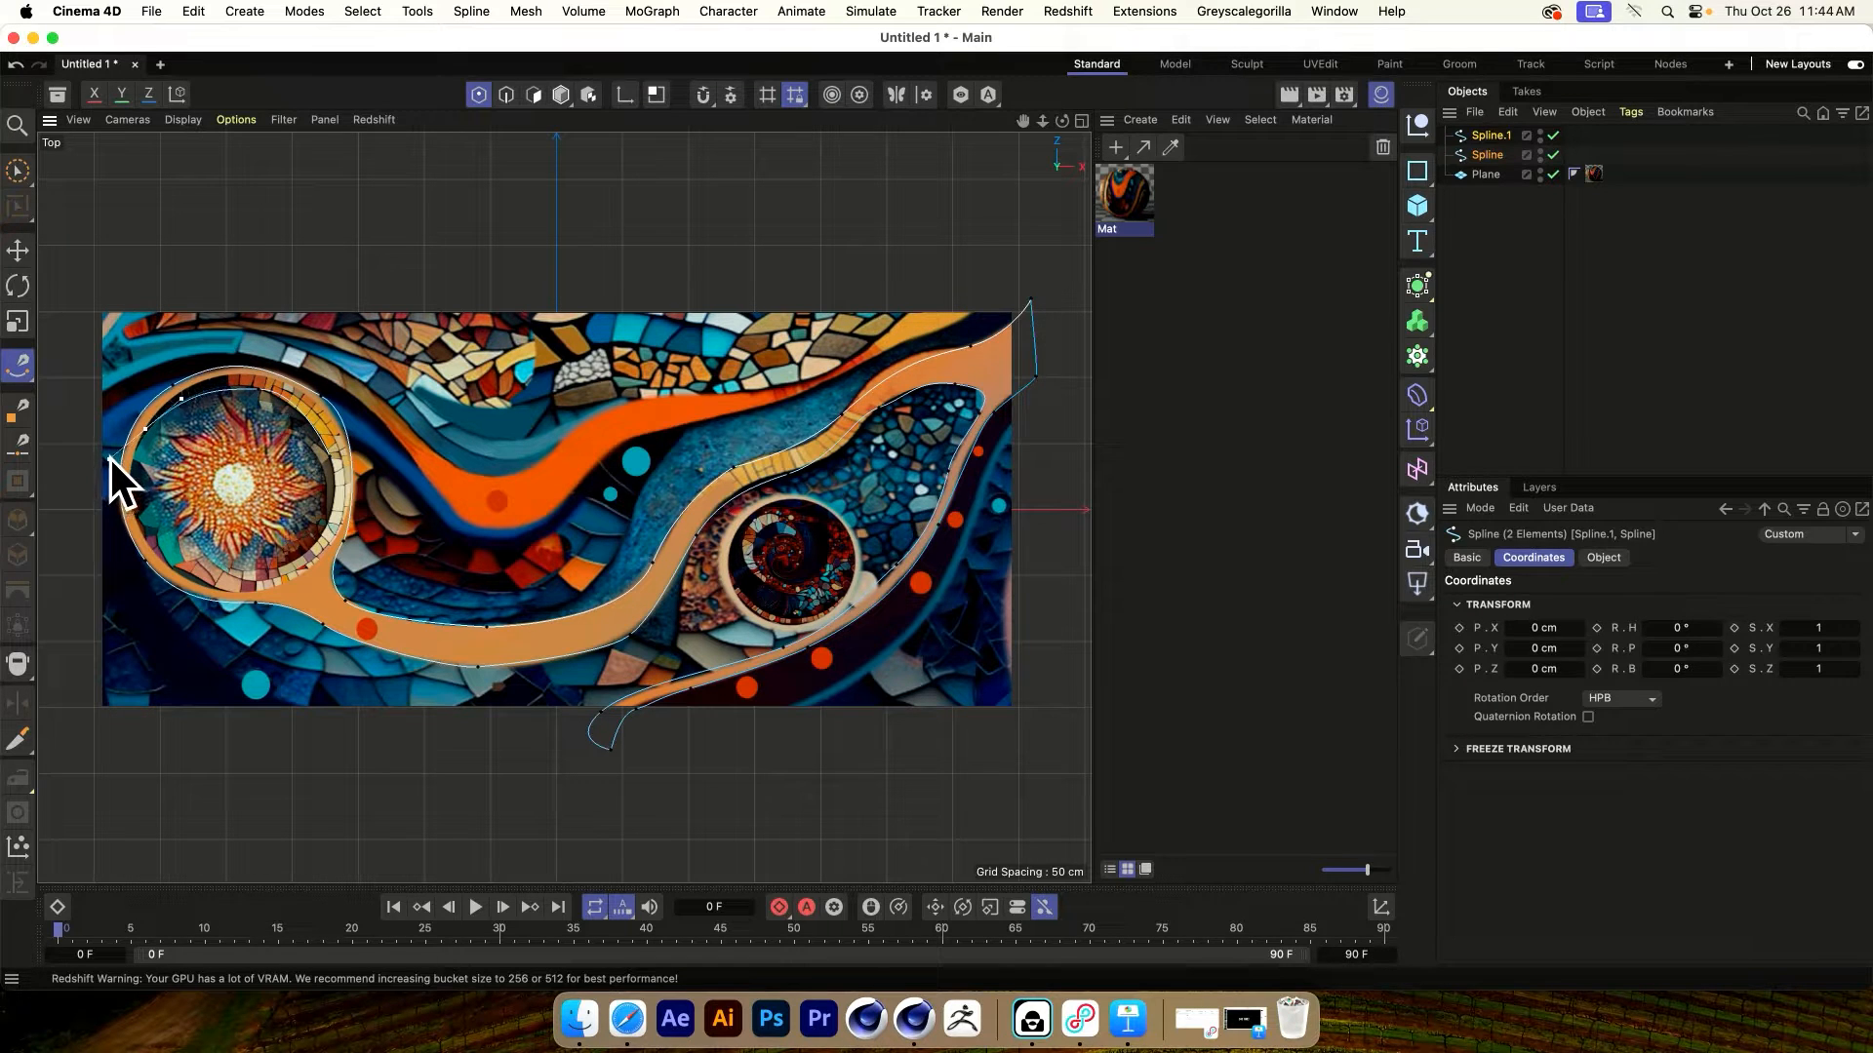
{"action": "left_click_drag", "start_coordinate": [182, 573], "coordinate": [322, 554]}
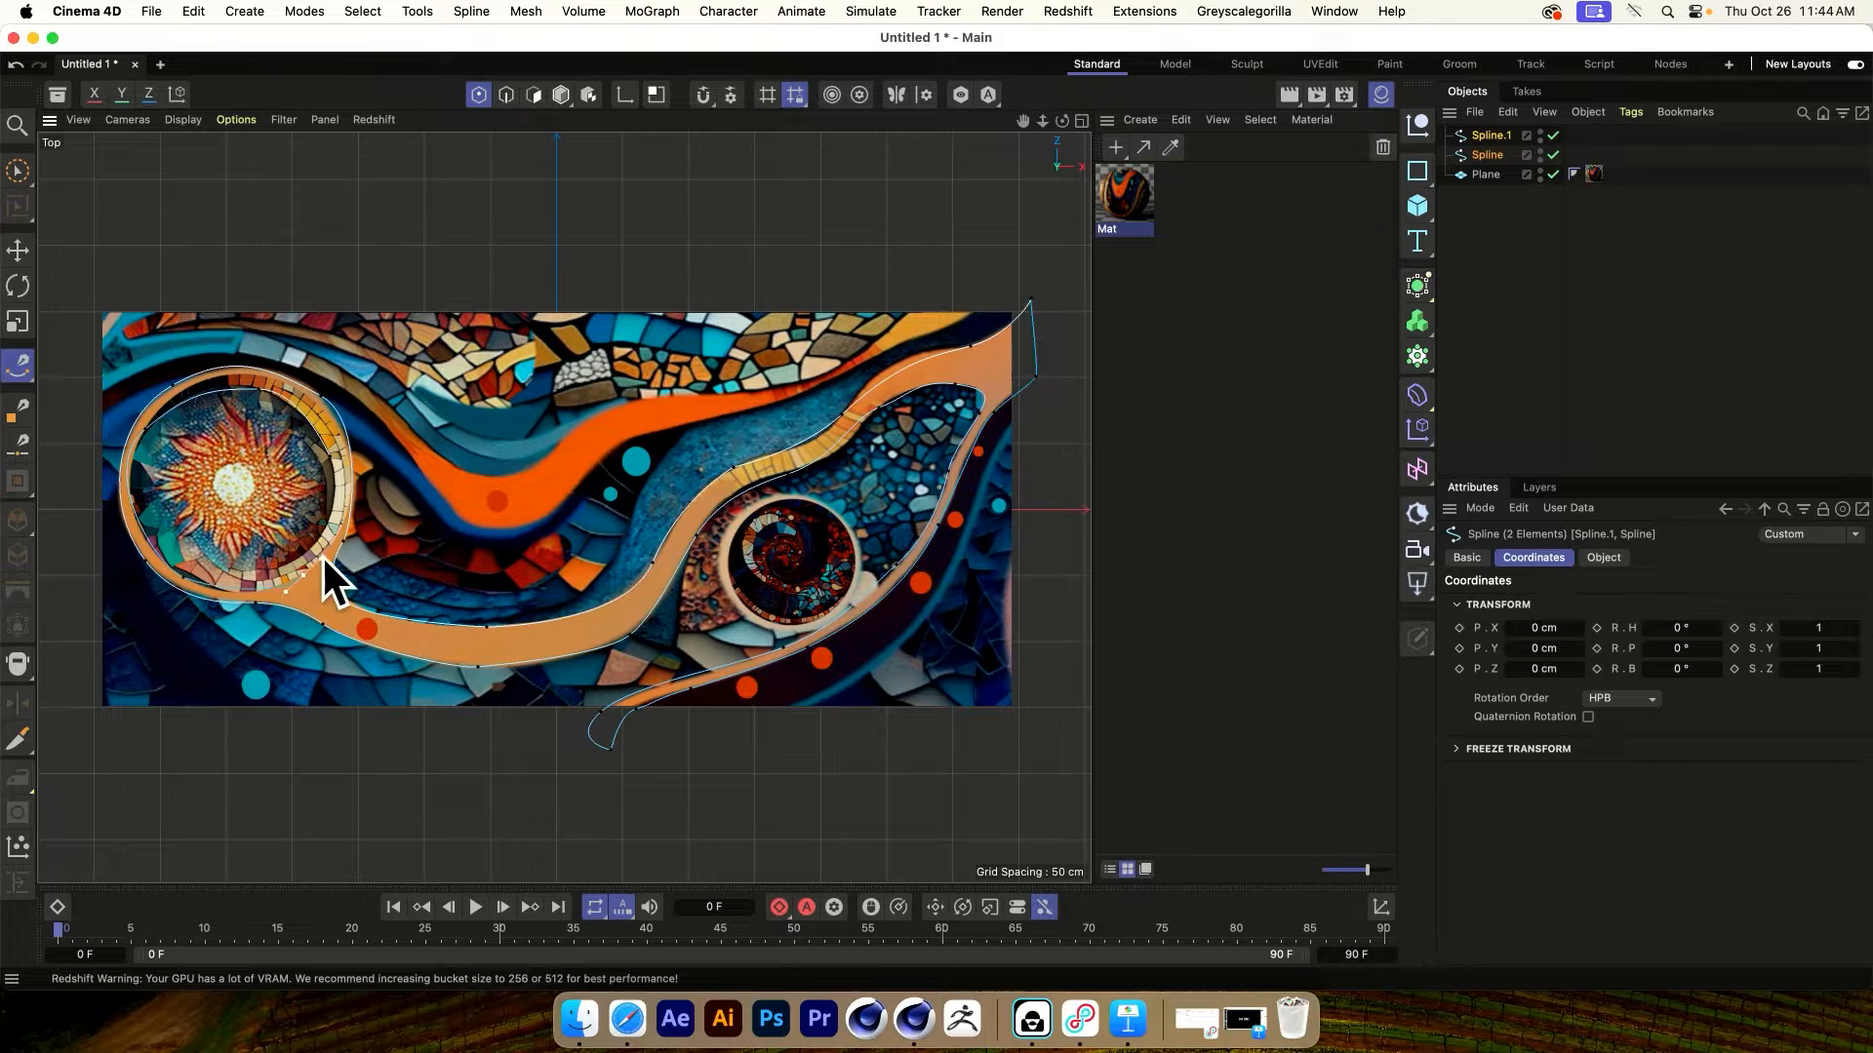
{"action": "left_click_drag", "start_coordinate": [337, 477], "coordinate": [335, 461]}
{"action": "left_click", "coordinate": [327, 454]}
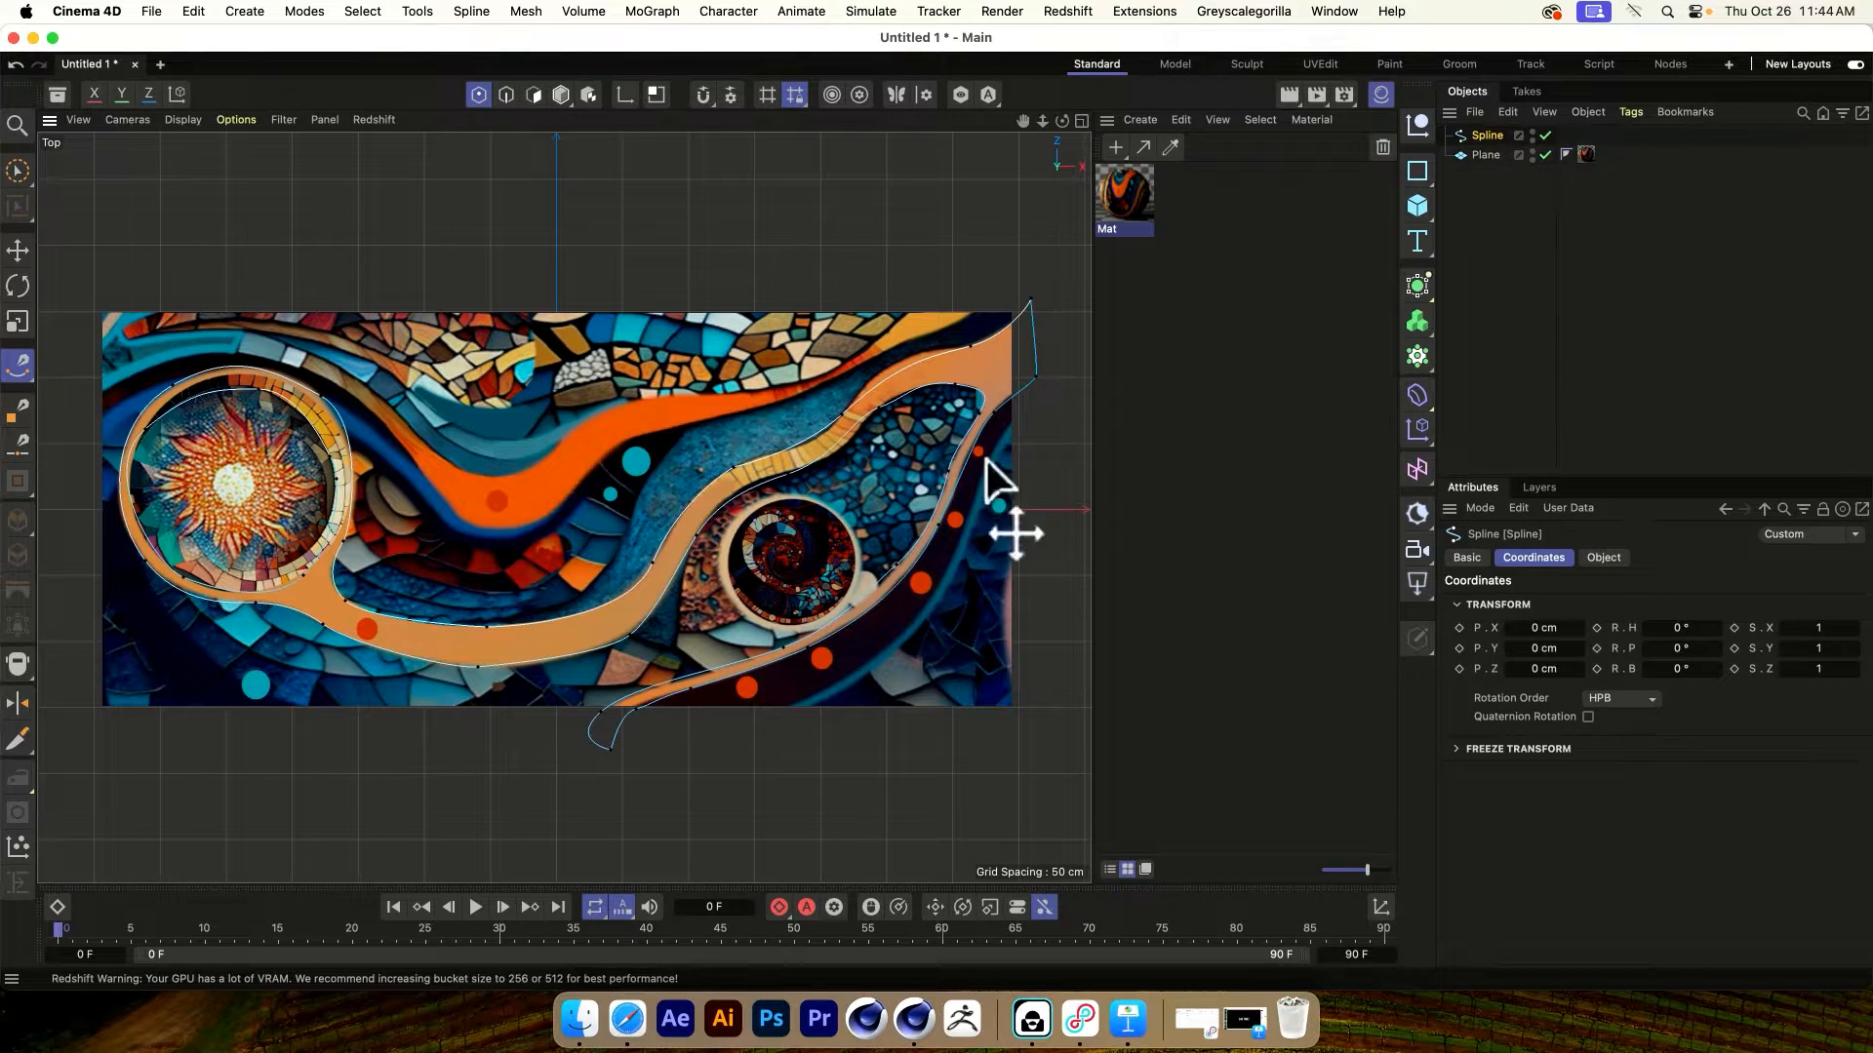
Trace the orange wave as a separate closed spline, starting and ending above the plane's upper-right corner
{"action": "left_click", "coordinate": [1493, 261]}
{"action": "left_click", "coordinate": [977, 302]}
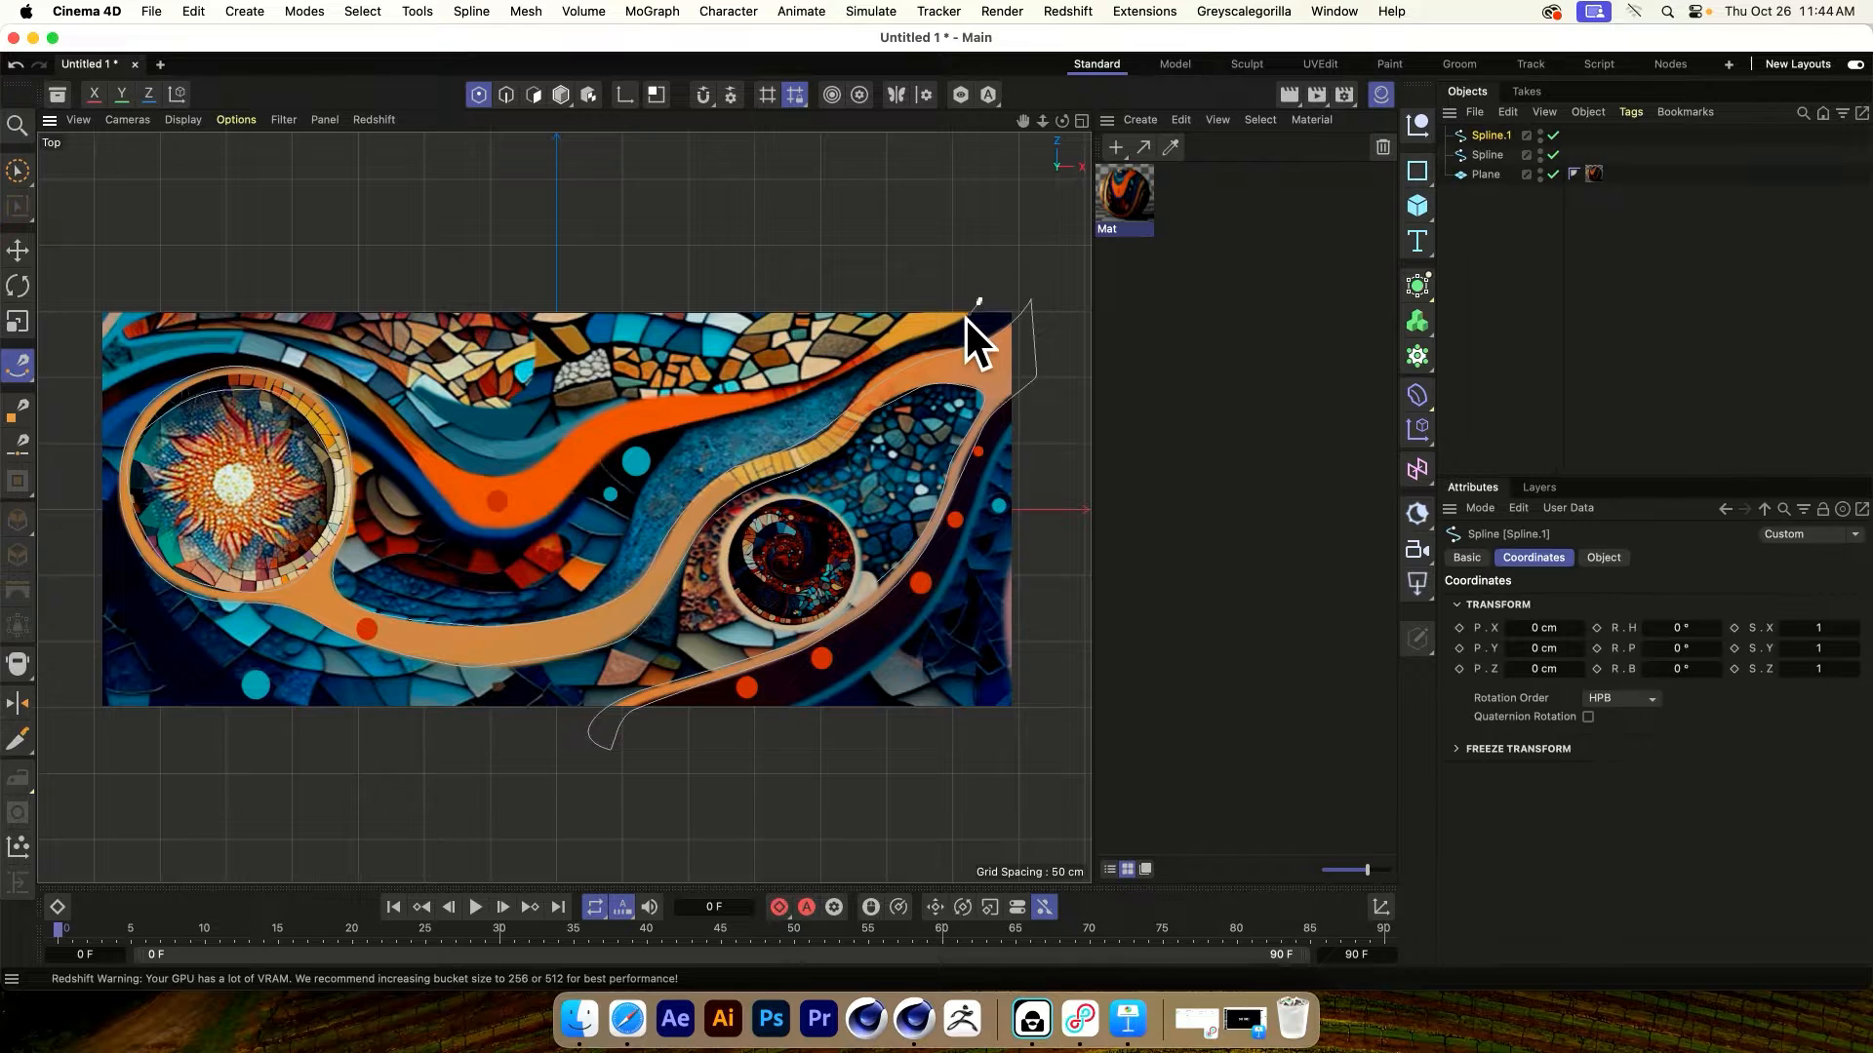
{"action": "left_click_drag", "start_coordinate": [942, 330], "coordinate": [920, 338]}
{"action": "left_click", "coordinate": [768, 404]}
{"action": "left_click_drag", "start_coordinate": [576, 487], "coordinate": [489, 528]}
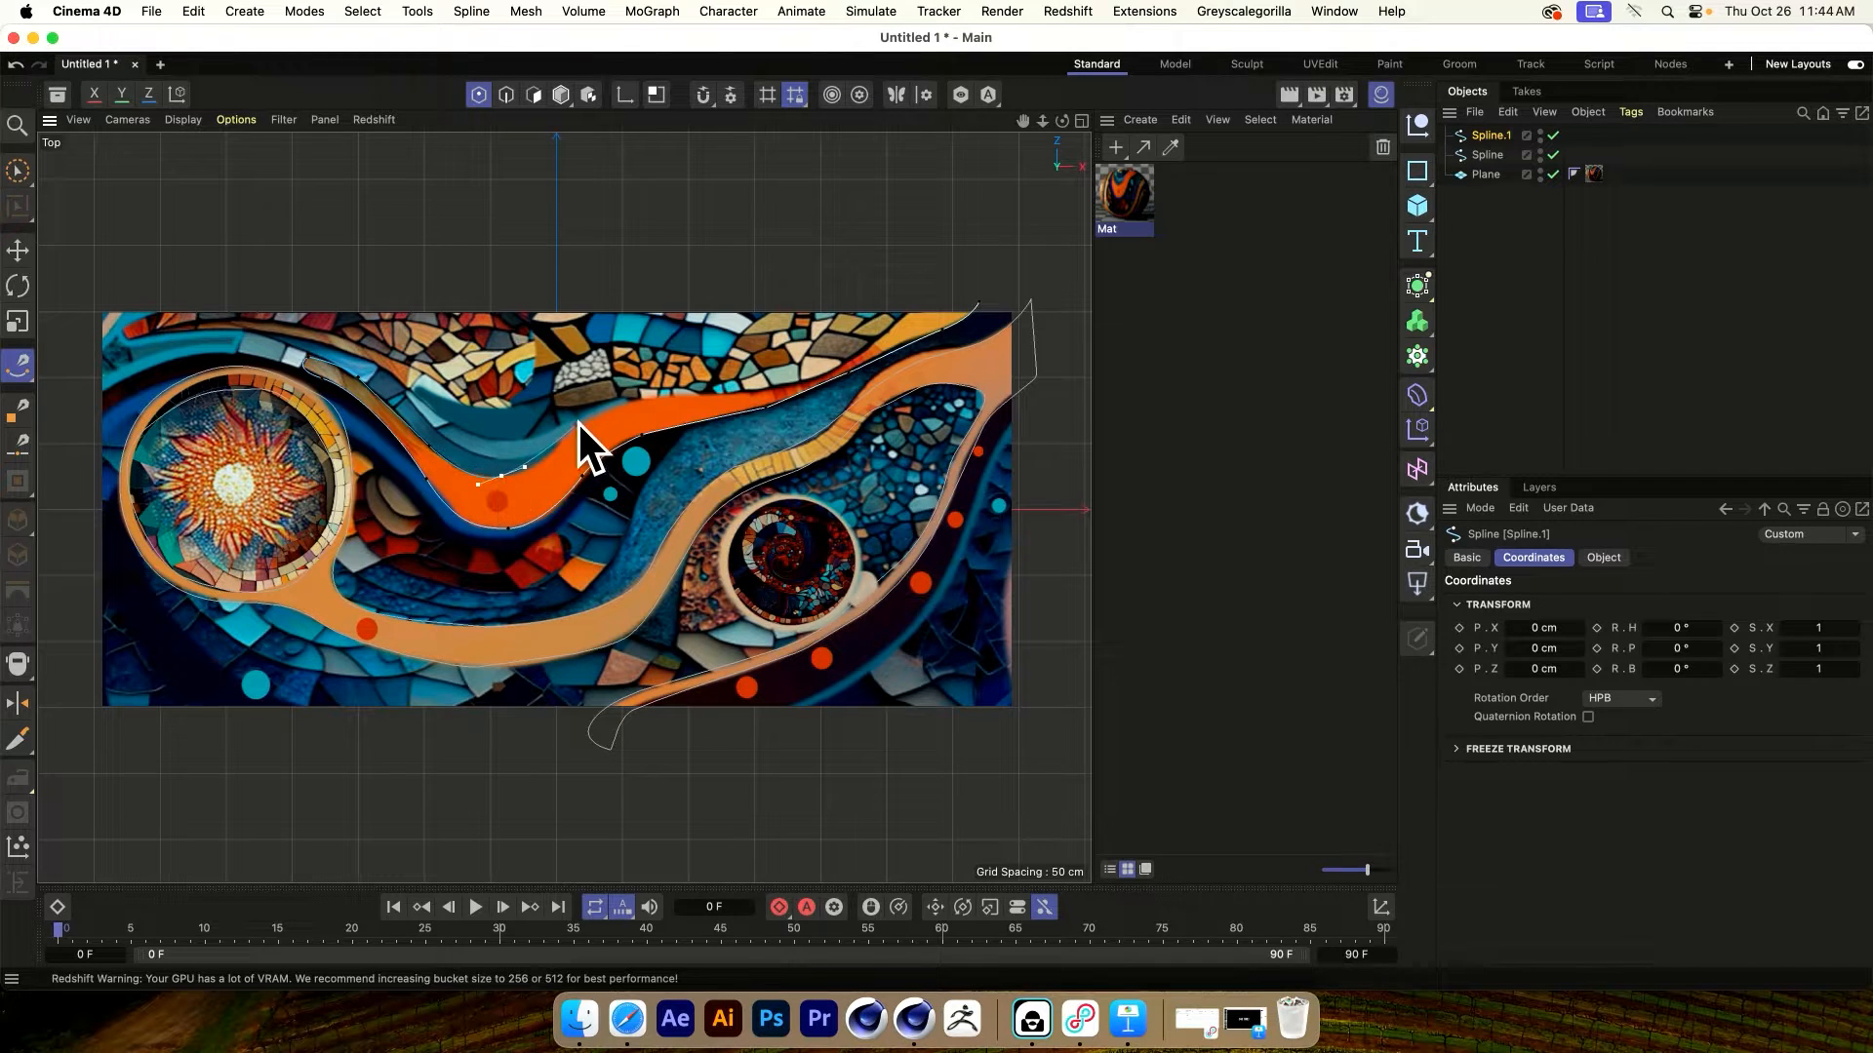
{"action": "left_click_drag", "start_coordinate": [792, 382], "coordinate": [804, 377]}
{"action": "left_click_drag", "start_coordinate": [899, 311], "coordinate": [977, 296]}
{"action": "left_click", "coordinate": [977, 298]}
{"action": "left_click", "coordinate": [1496, 210]}
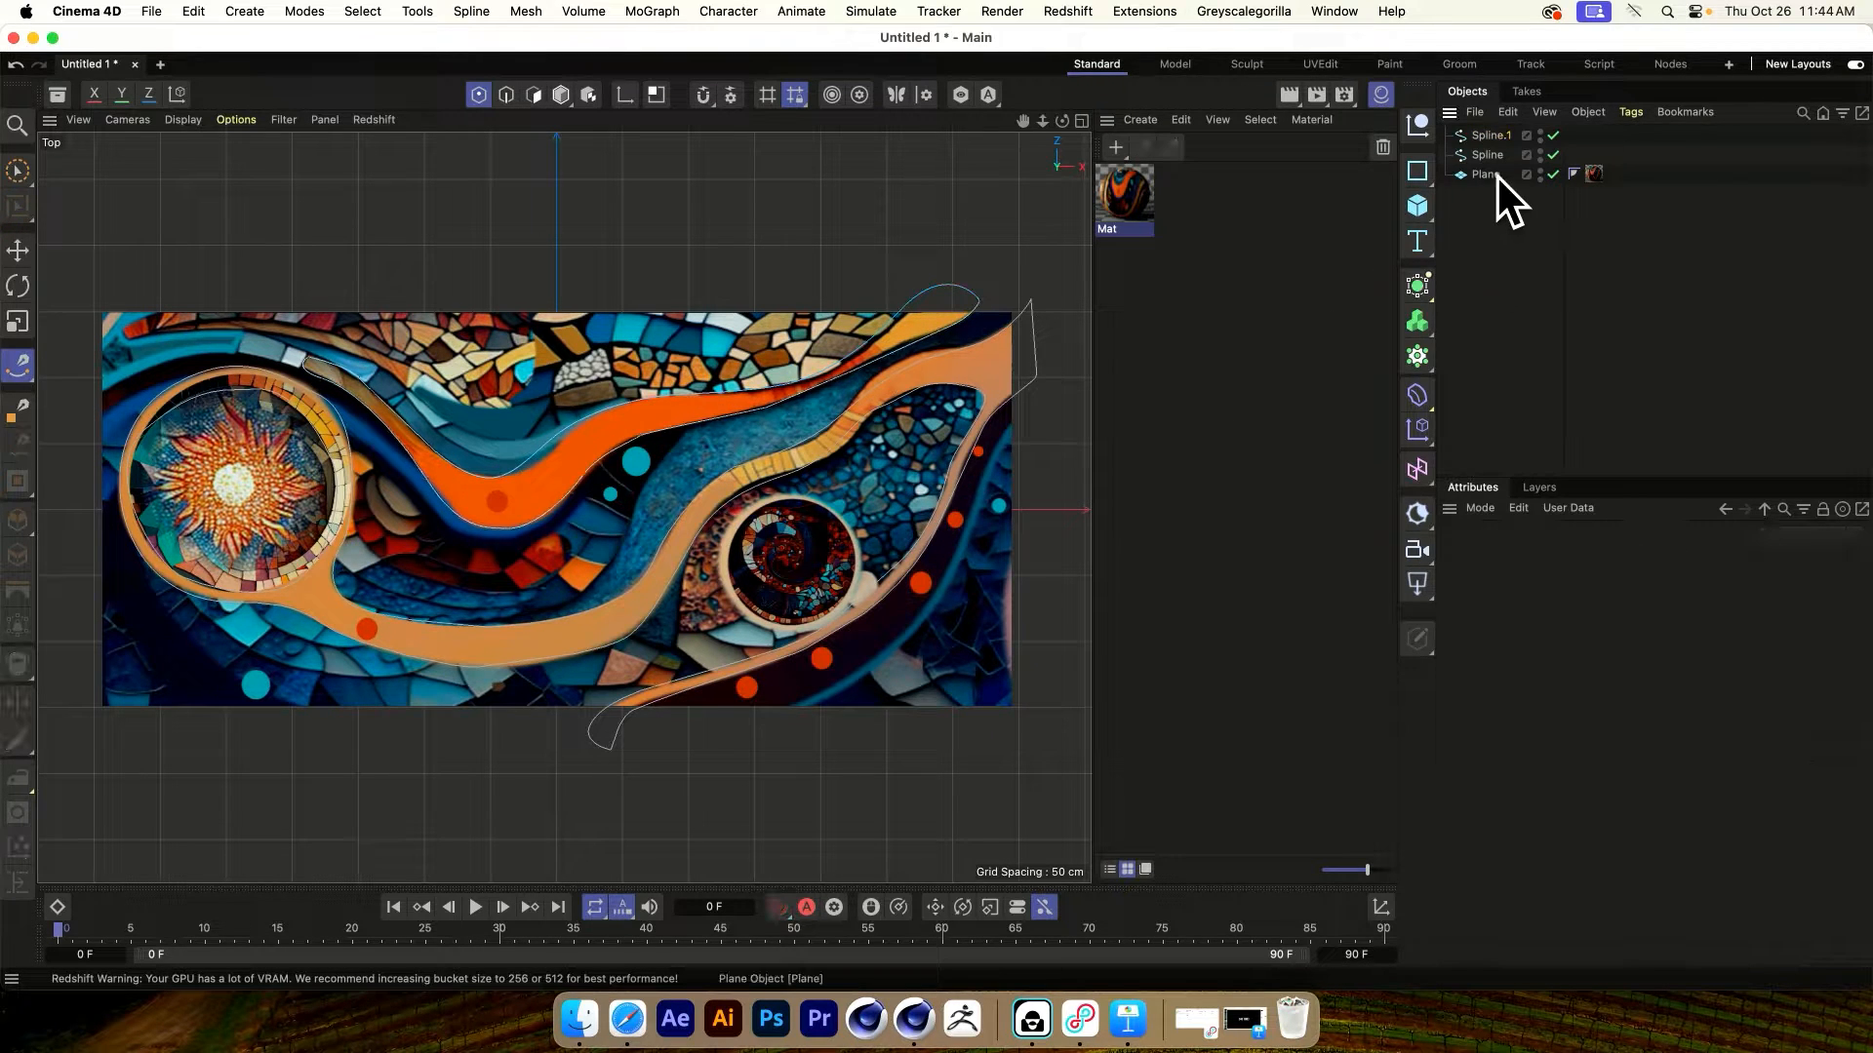
Rename the tan band's spline as Shape 1 and the orange wave's spline as Shape 2
{"action": "left_click", "coordinate": [1482, 157]}
{"action": "left_click", "coordinate": [1476, 139]}
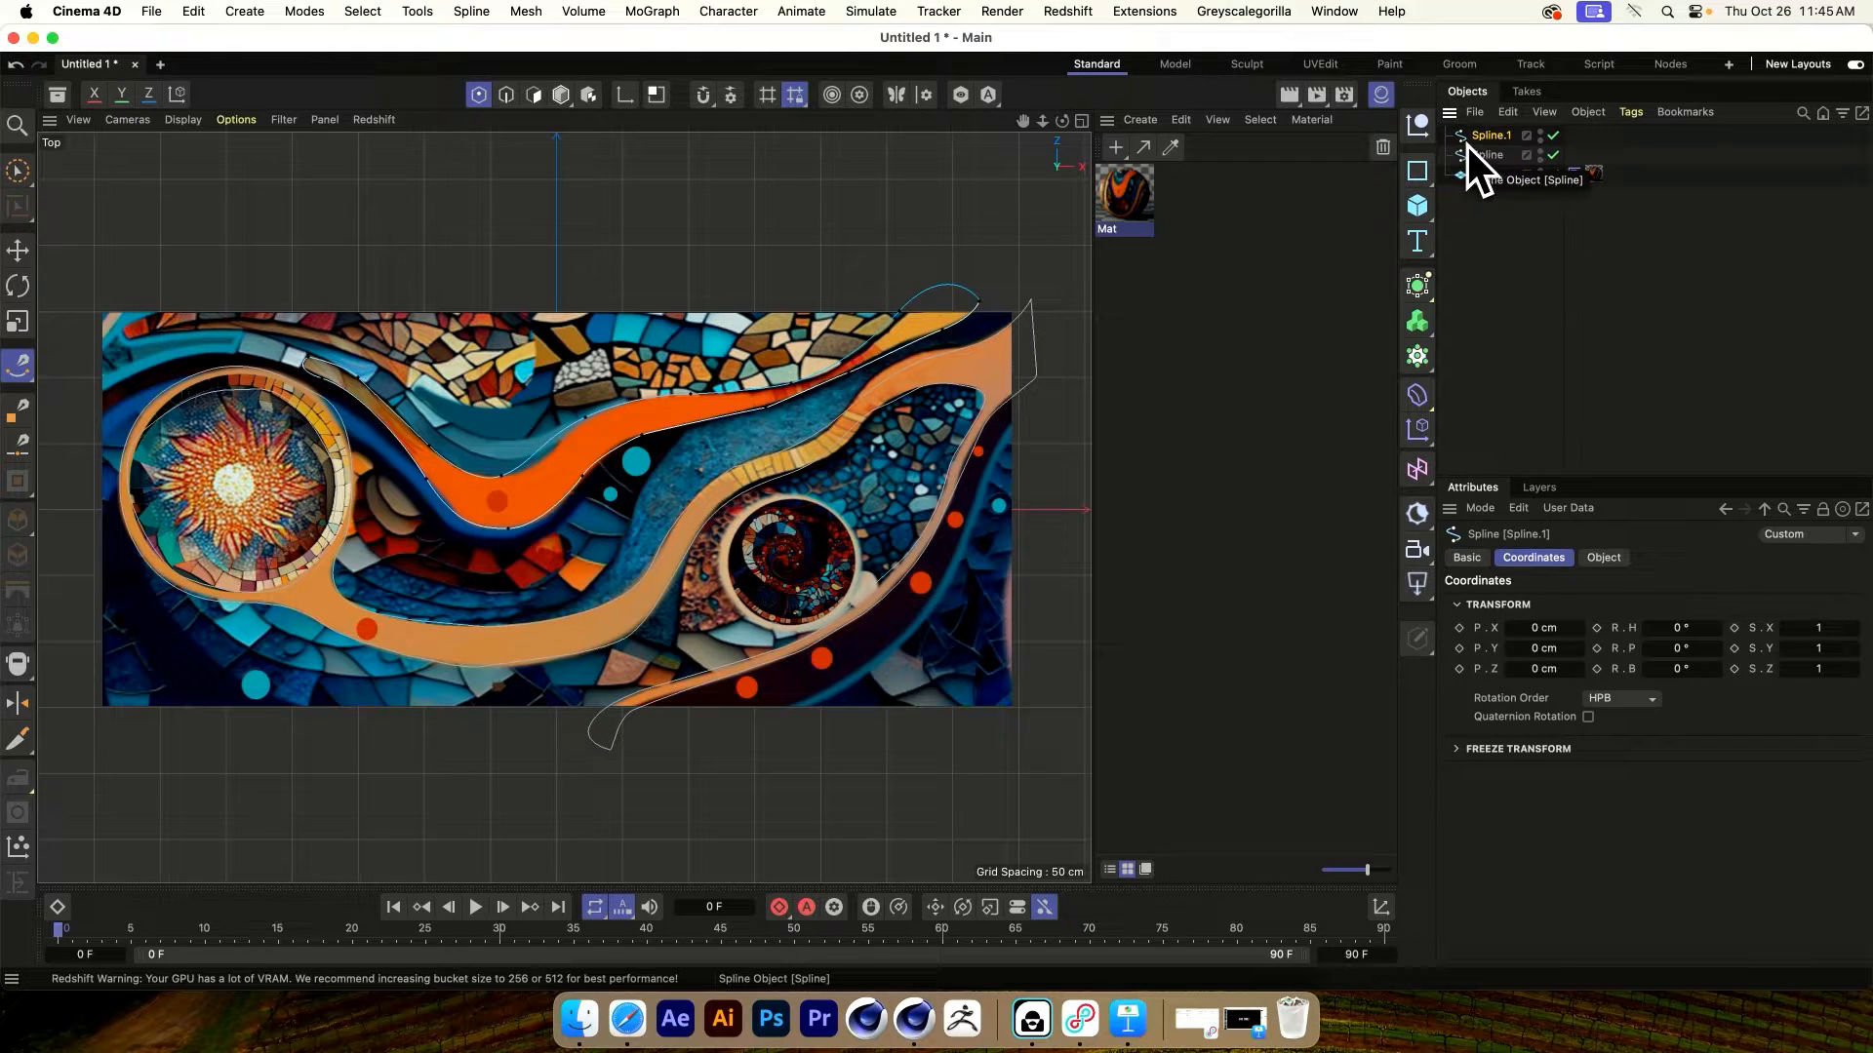
{"action": "left_click", "coordinate": [1477, 263]}
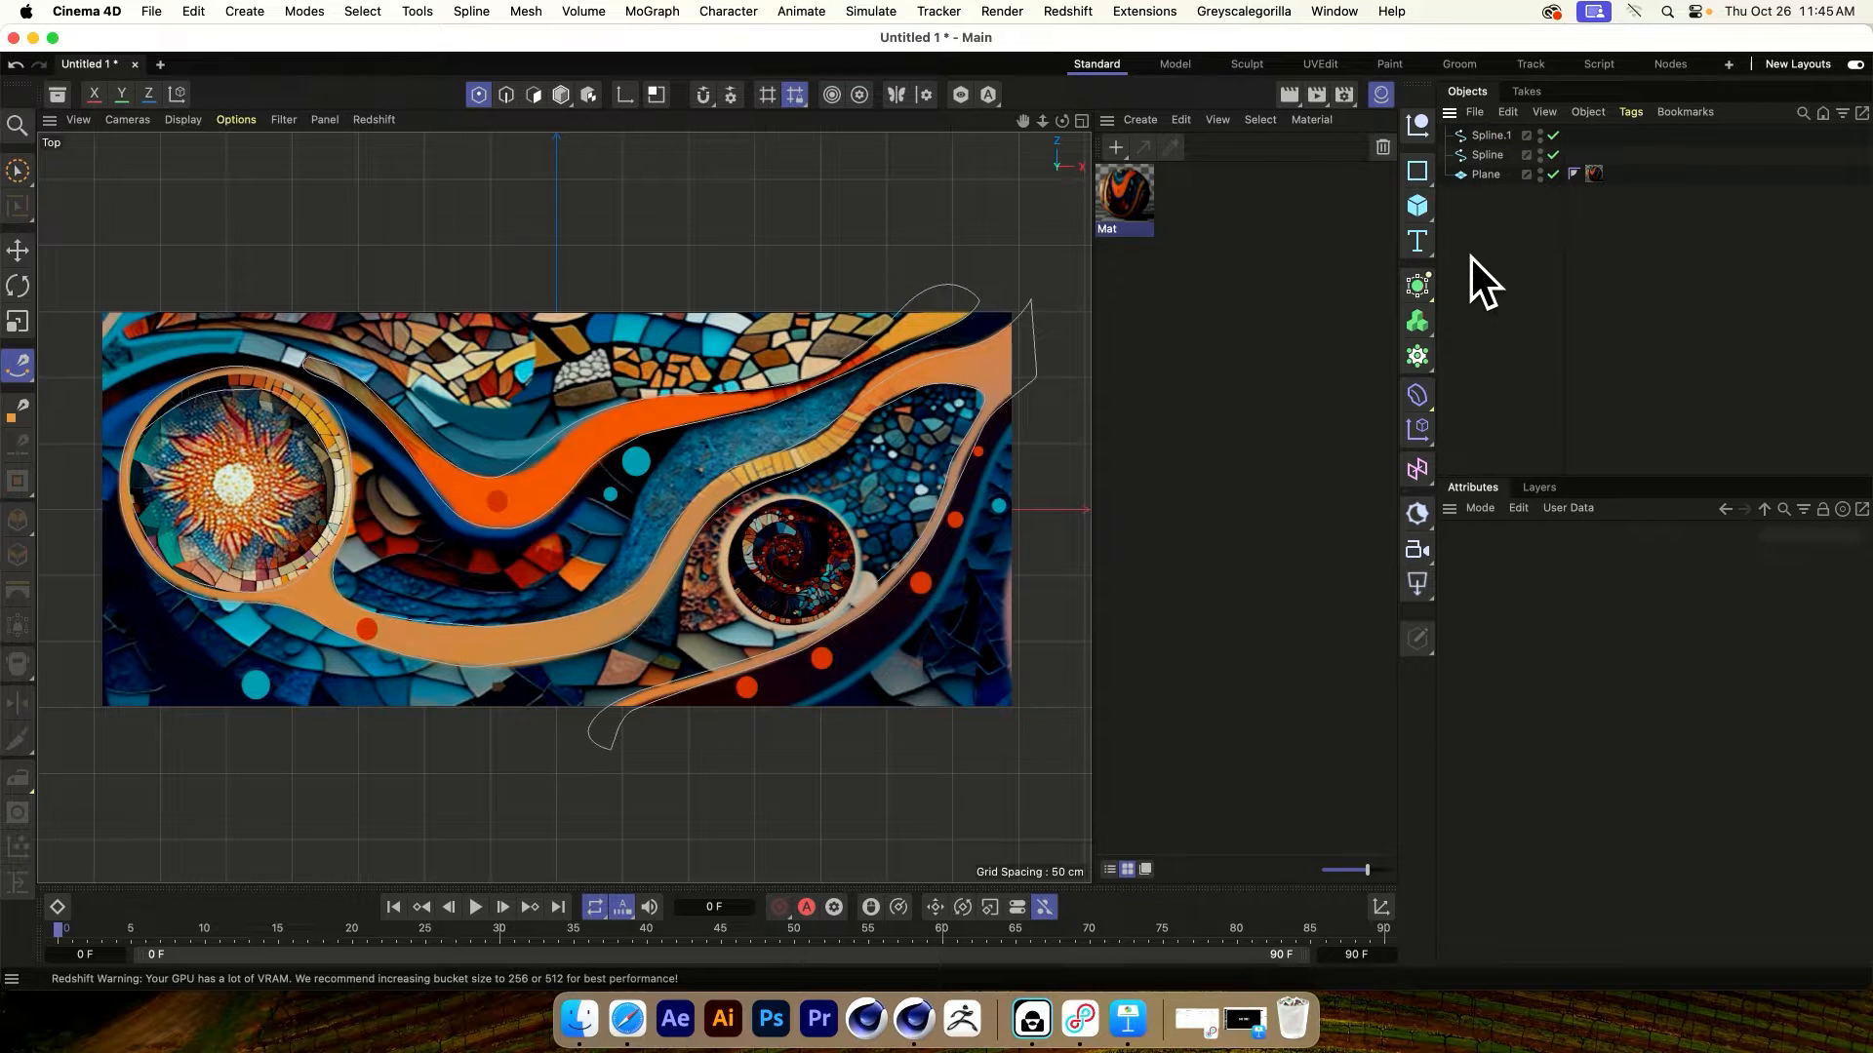
{"action": "double_click", "coordinate": [1490, 155]}
{"action": "type", "text": "Shape 1"}
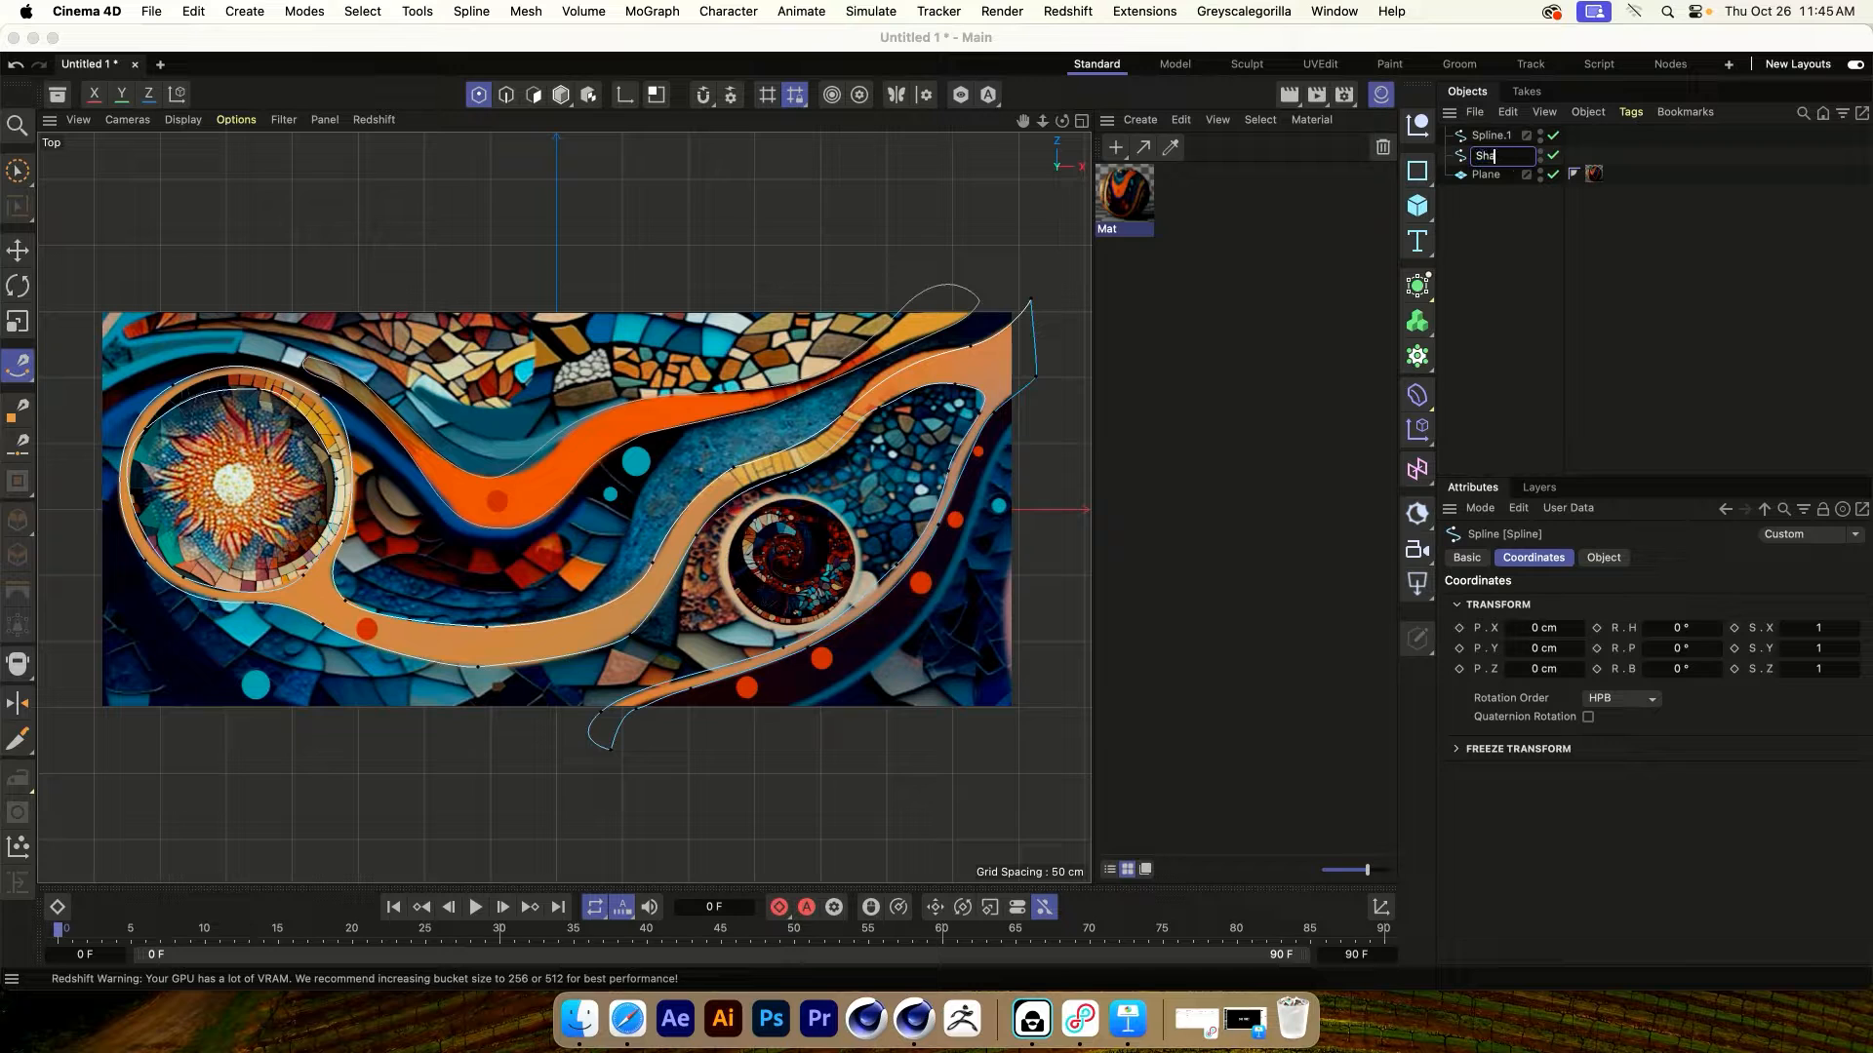
{"action": "key", "text": "Return"}
{"action": "double_click", "coordinate": [1484, 135]}
{"action": "type", "text": "Shape 2"}
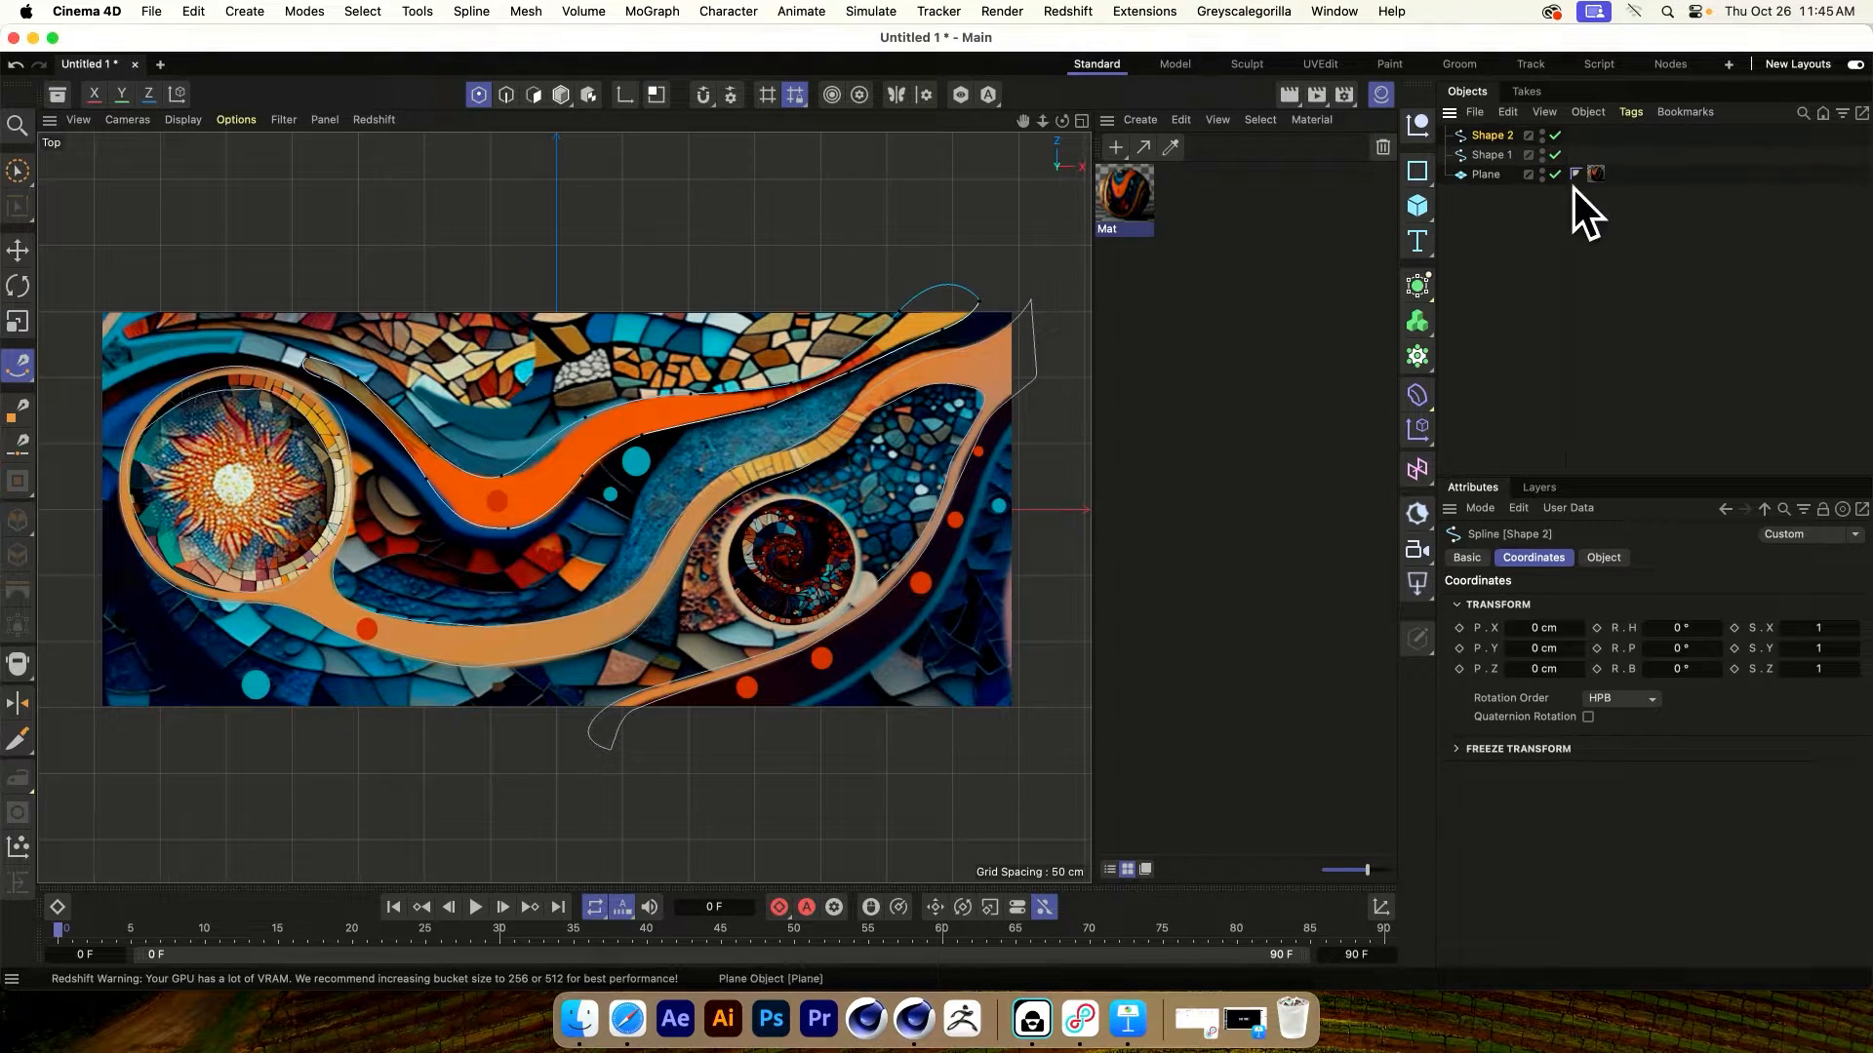
{"action": "left_click", "coordinate": [1498, 195]}
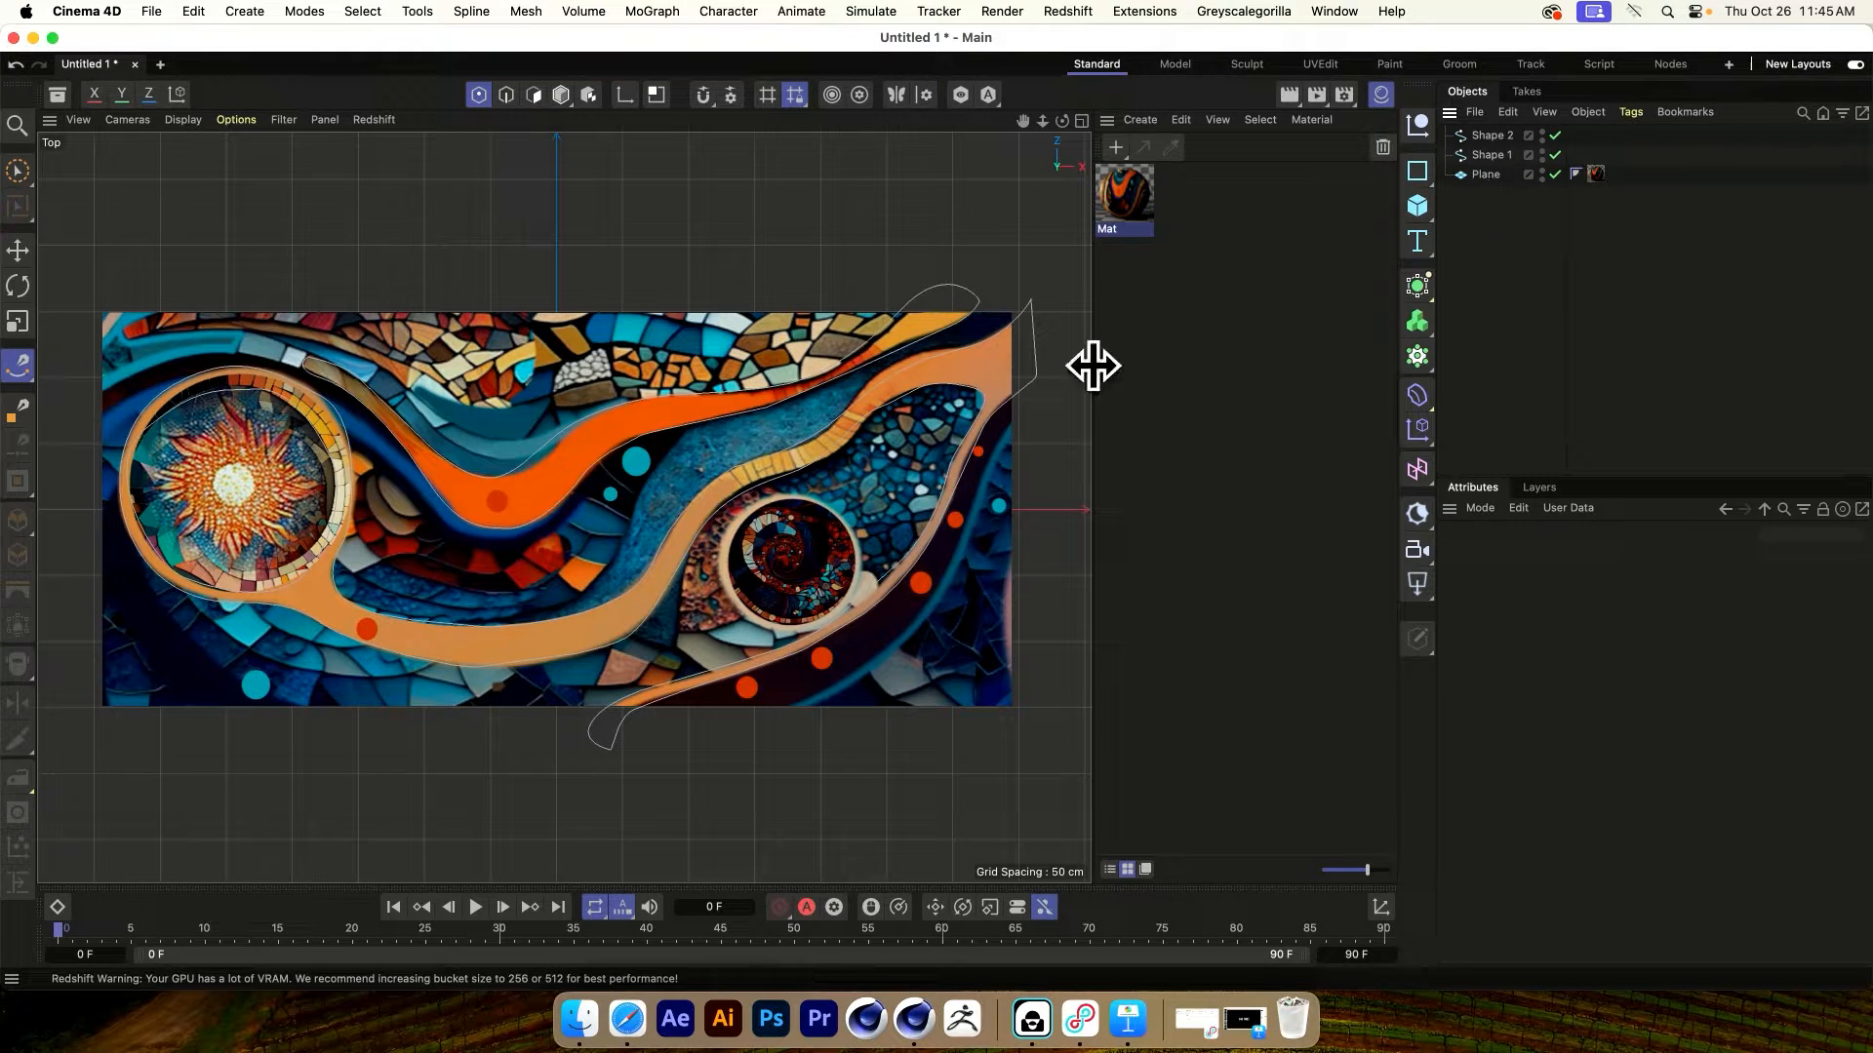
Draw an open spline along the middle of the tan band from beyond the plane's right edge, looping around the sun circle
{"action": "scroll", "coordinate": [862, 460], "scroll_direction": "down", "scroll_amount": 3}
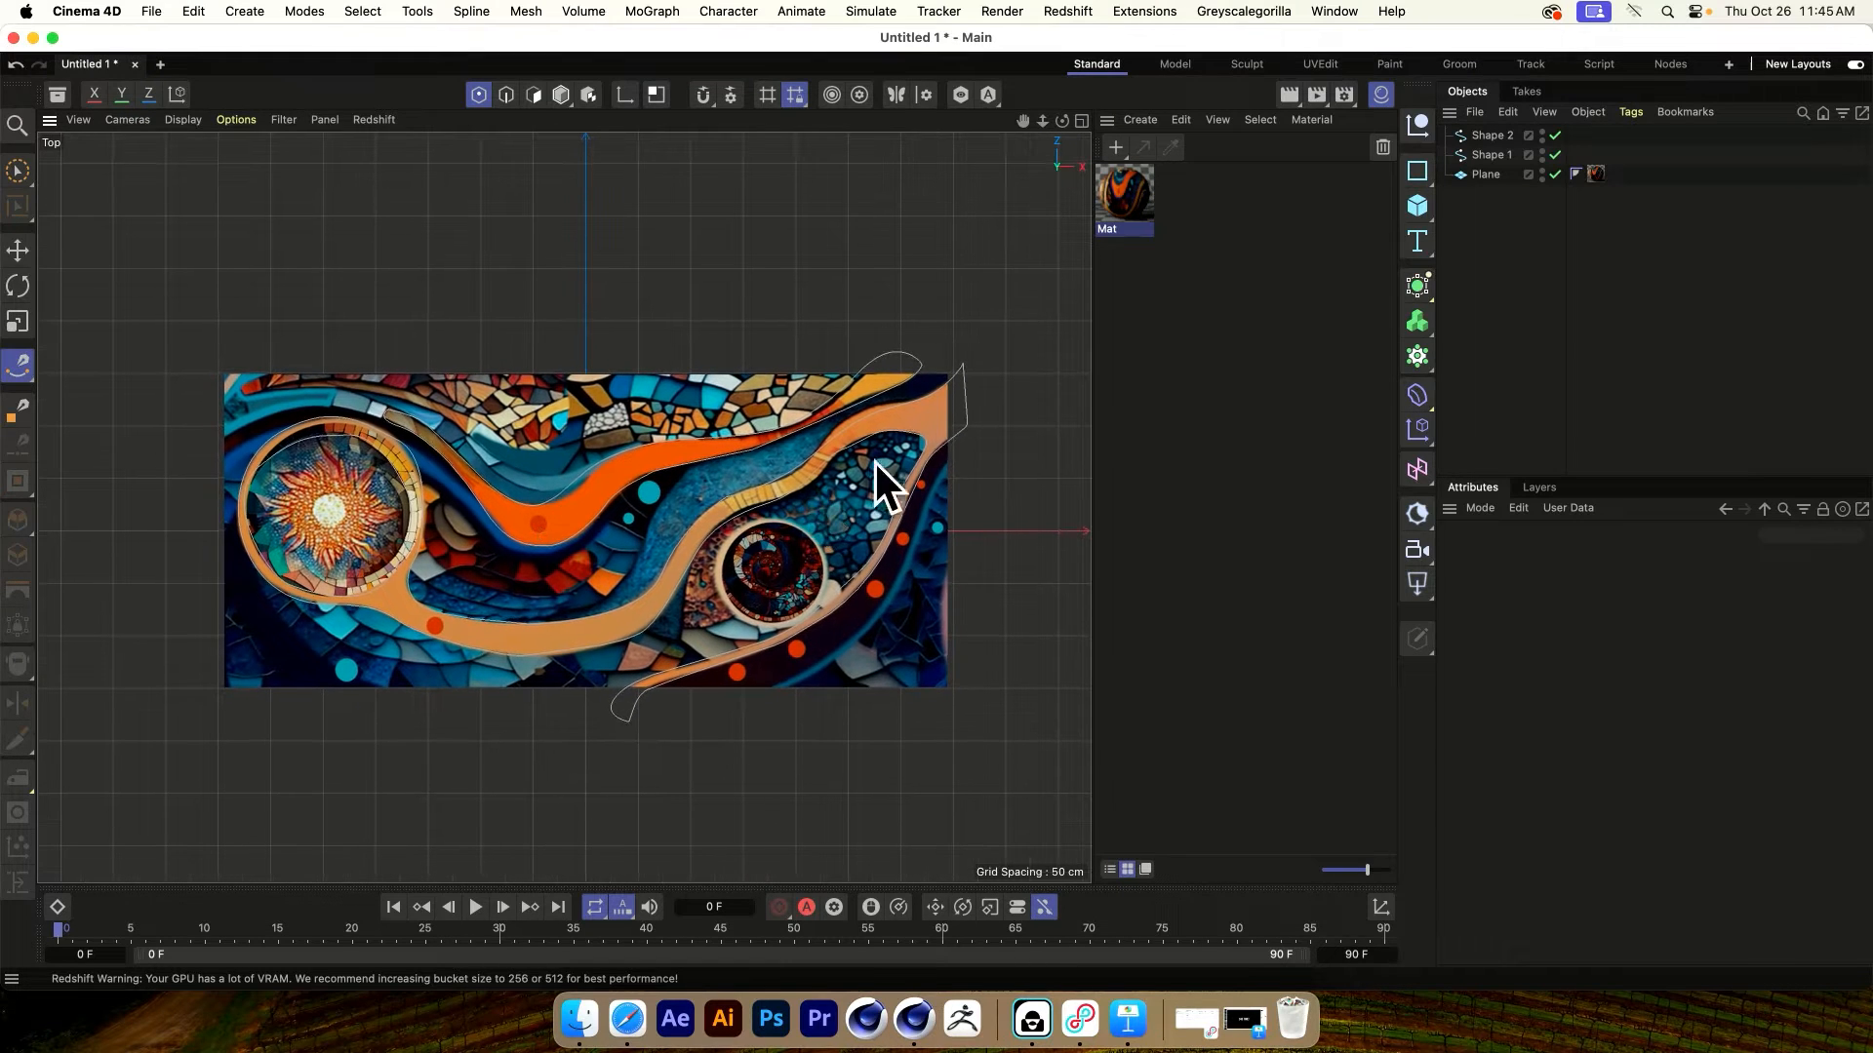
{"action": "left_click", "coordinate": [1013, 381]}
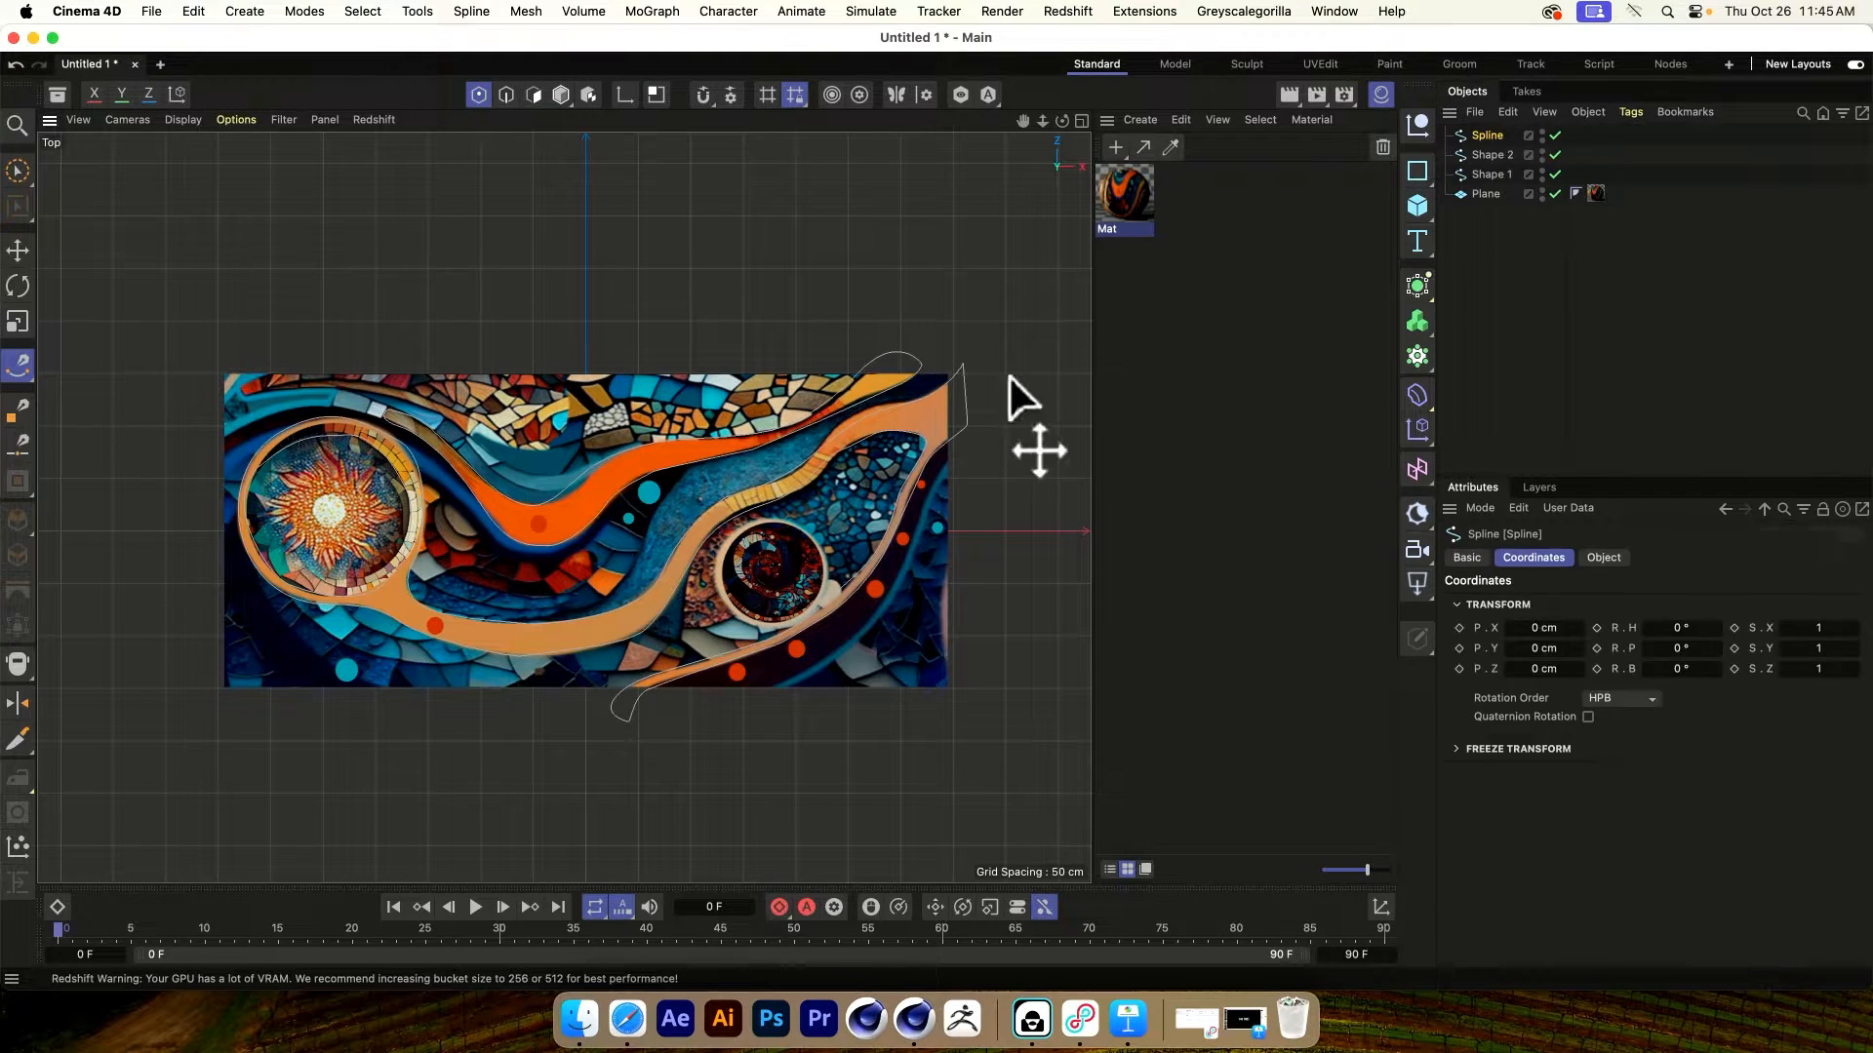
{"action": "left_click", "coordinate": [929, 411]}
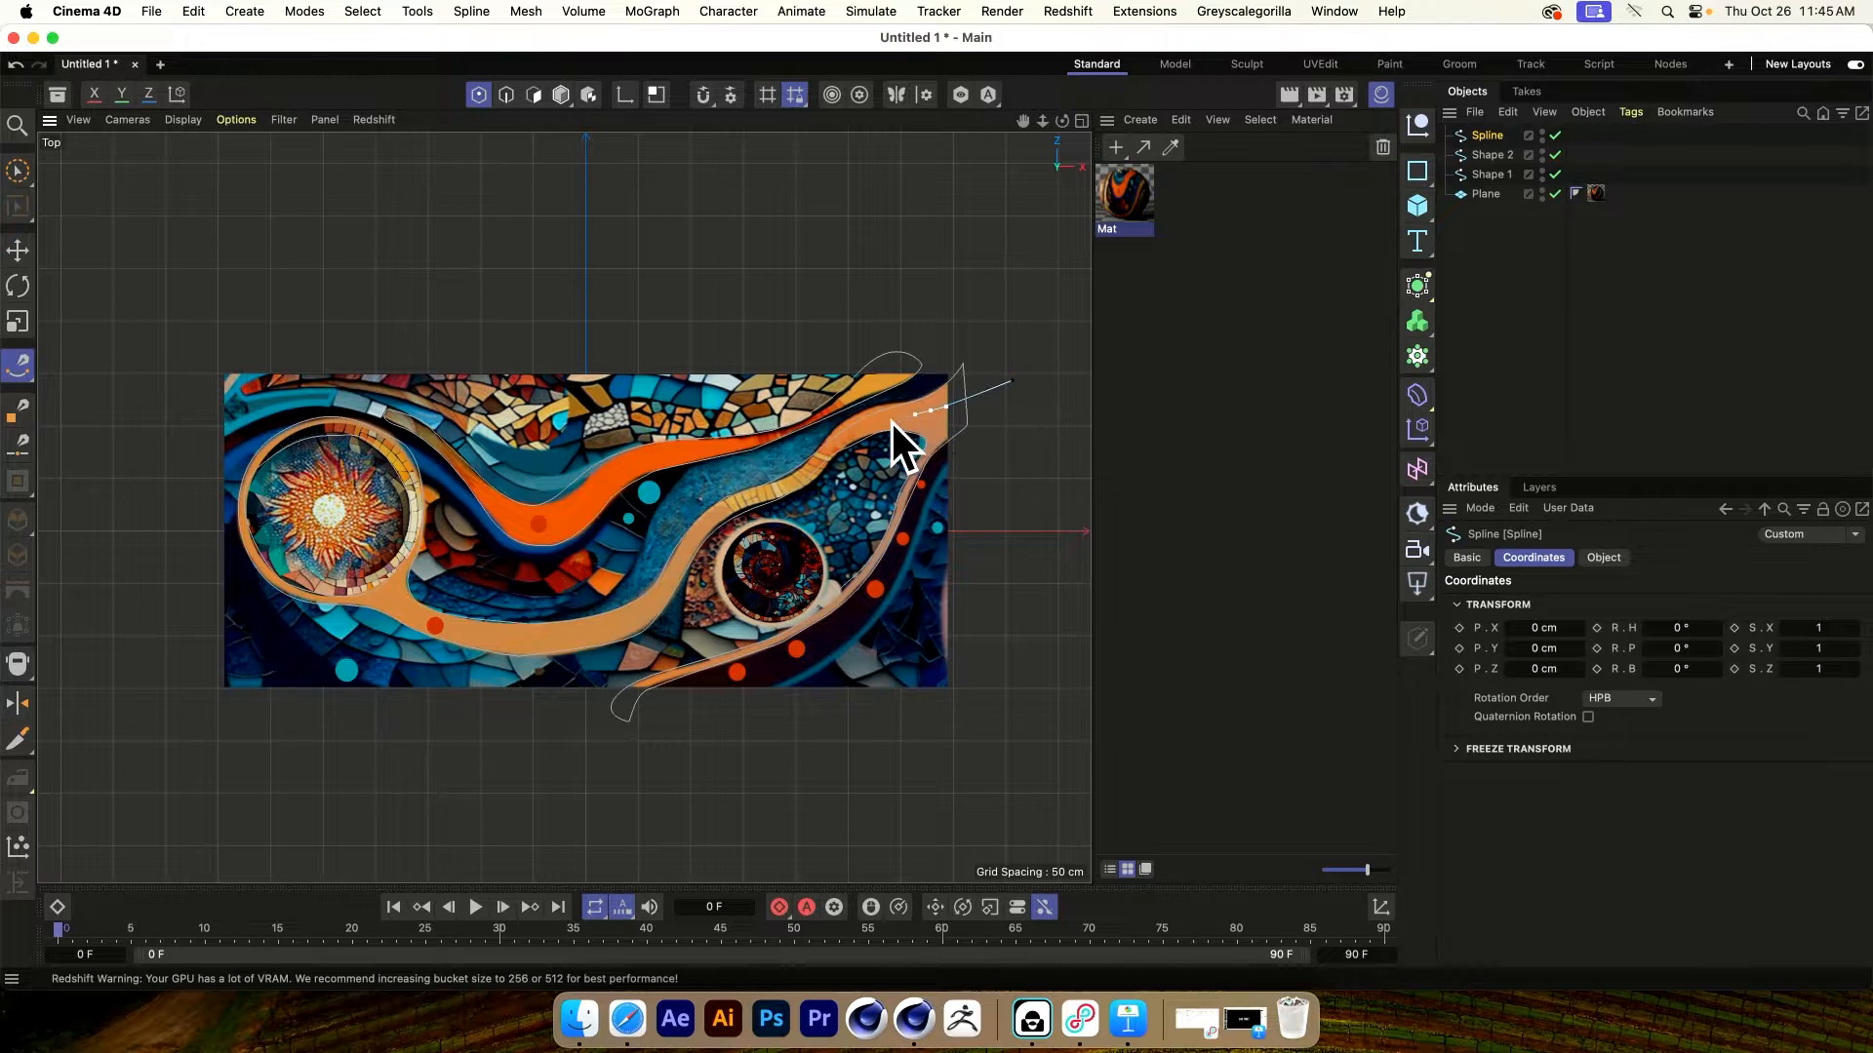
{"action": "left_click", "coordinate": [853, 436]}
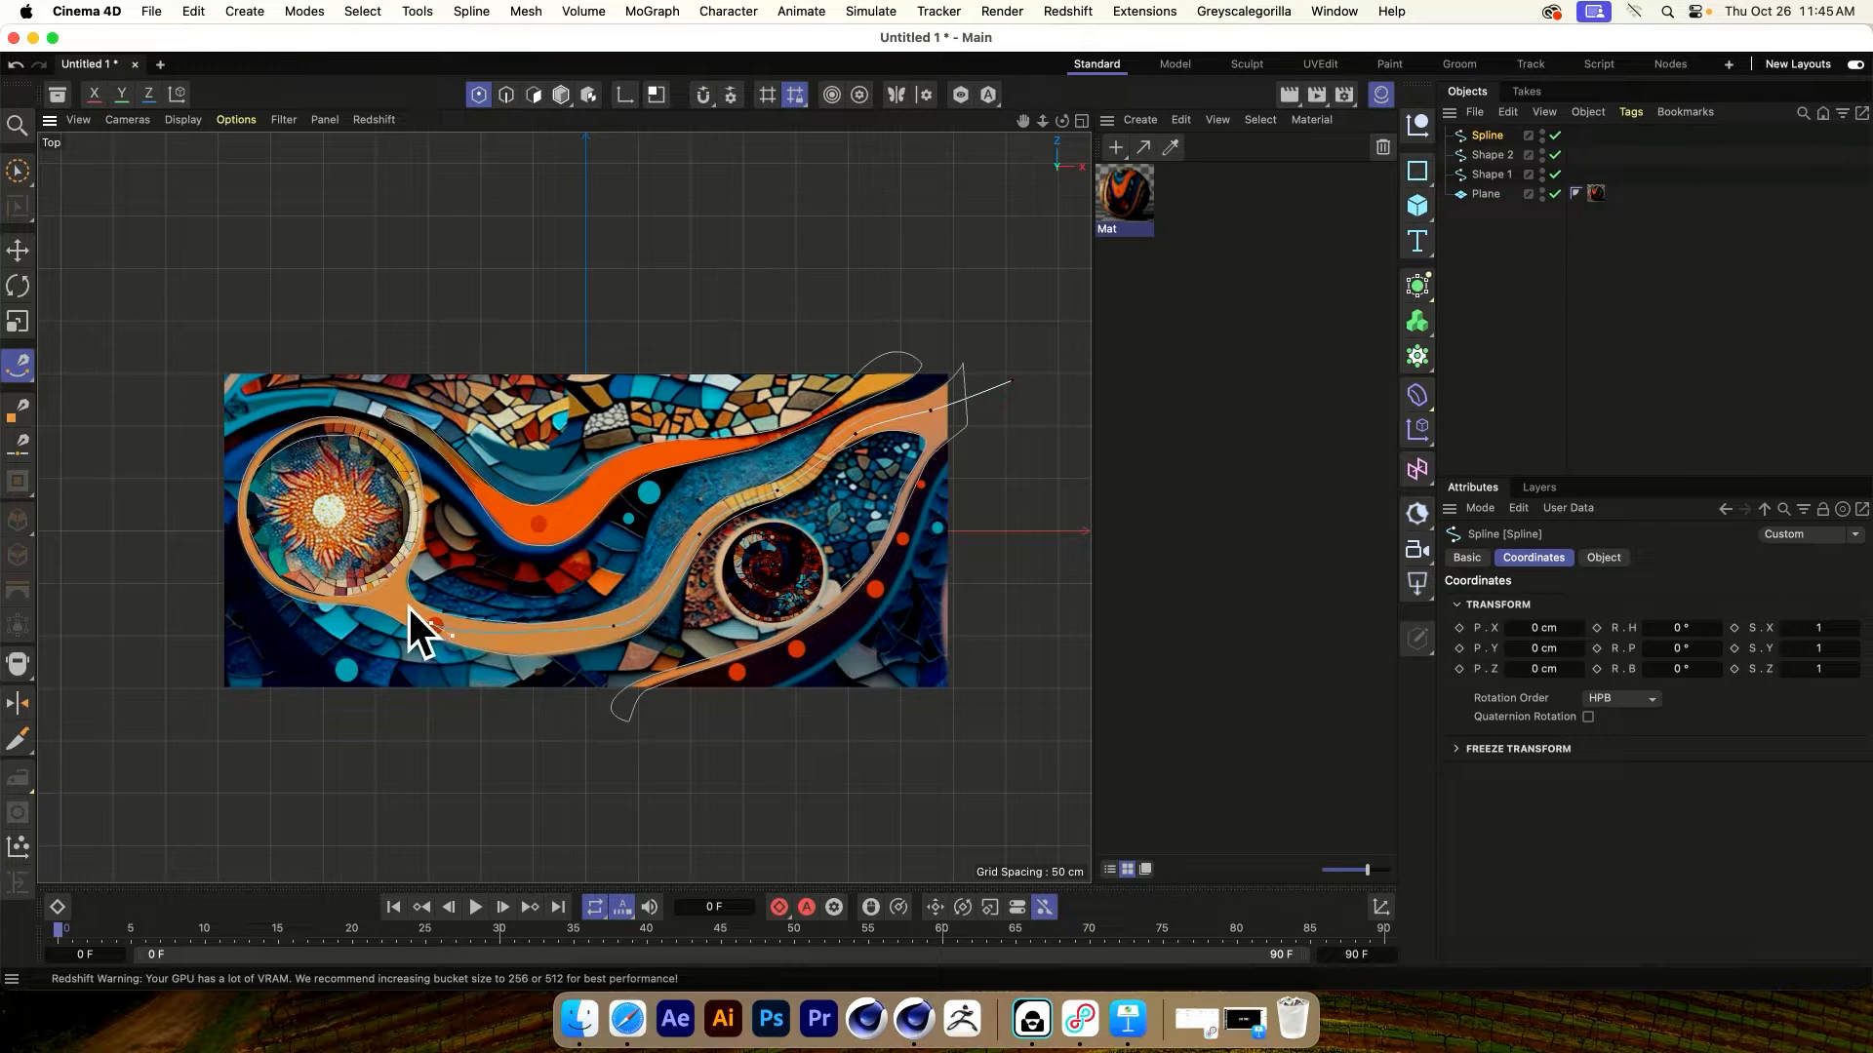
{"action": "left_click", "coordinate": [365, 599]}
{"action": "left_click_drag", "start_coordinate": [267, 451], "coordinate": [374, 436]}
{"action": "left_click_drag", "start_coordinate": [400, 576], "coordinate": [507, 572]}
{"action": "left_click", "coordinate": [1489, 297]}
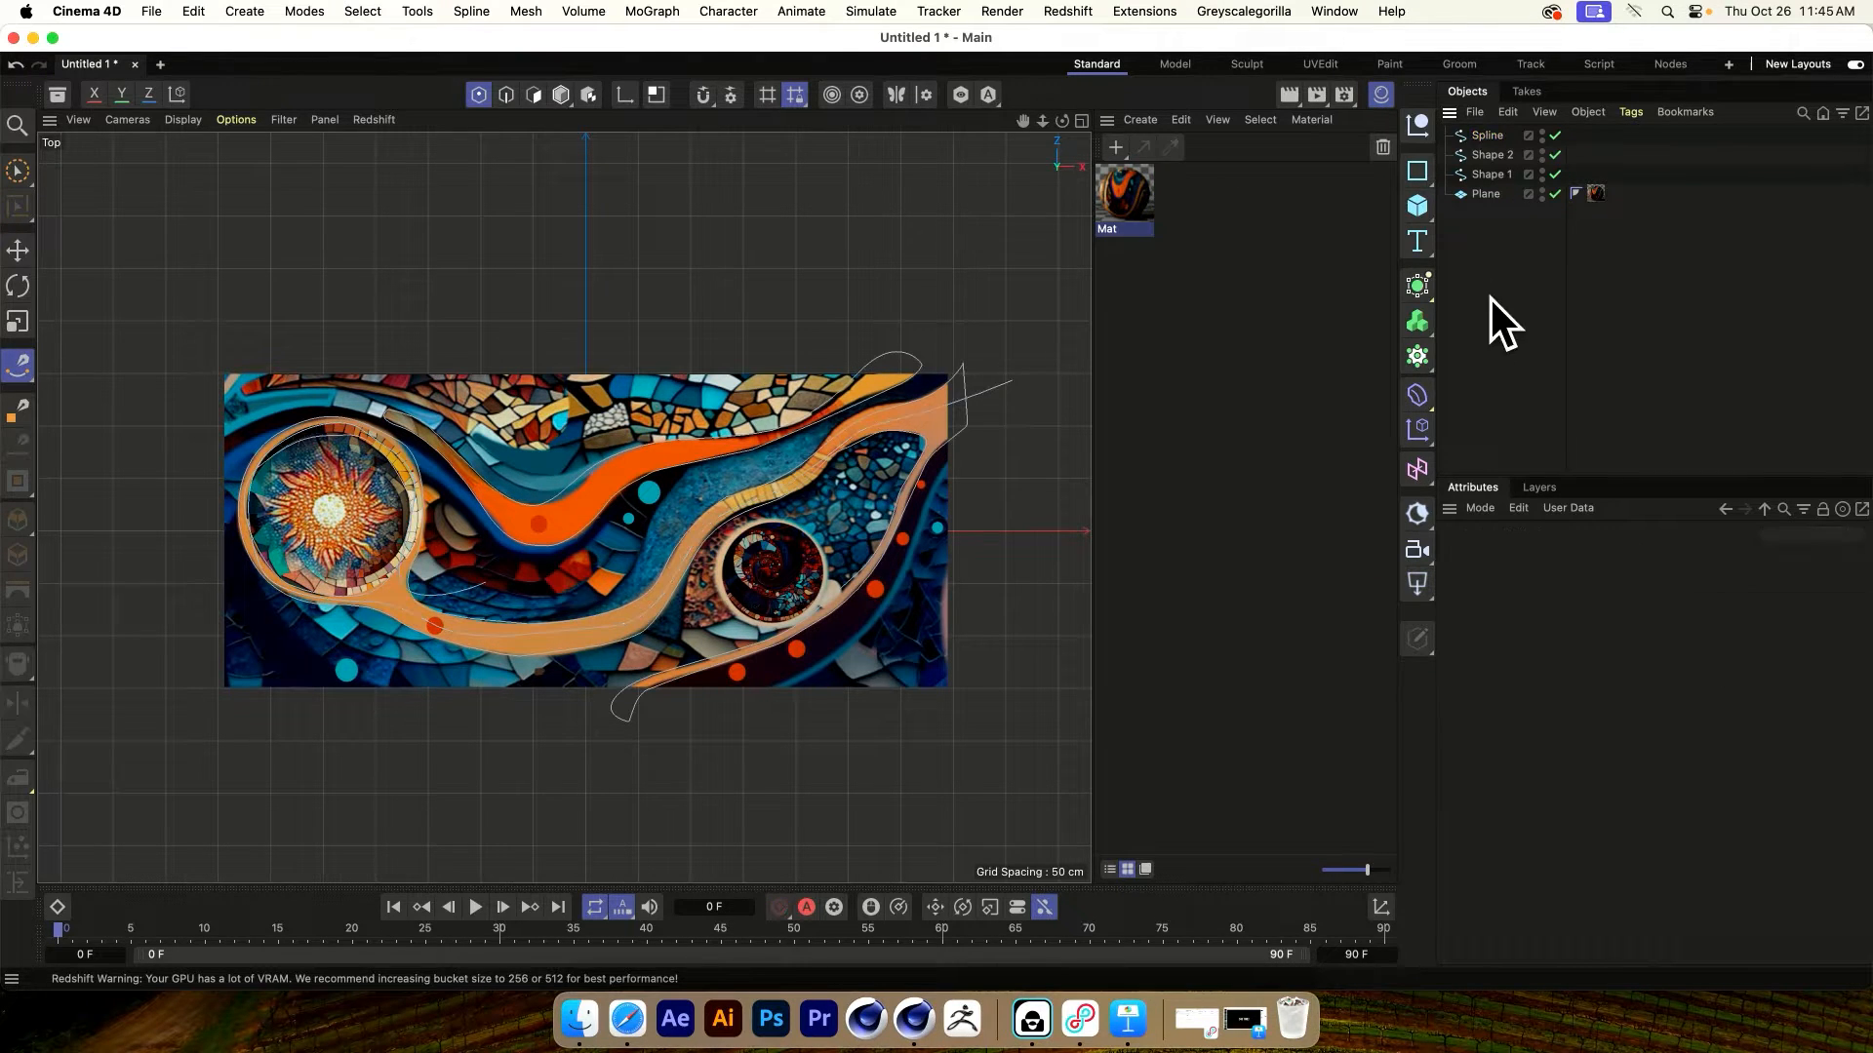
Draw an open spline along the narrow tan strand from beyond the plane's right edge to below its bottom edge, extending its upper end outward
{"action": "left_click", "coordinate": [989, 415]}
{"action": "left_click", "coordinate": [951, 426]}
{"action": "left_click", "coordinate": [938, 442]}
{"action": "left_click", "coordinate": [891, 523]}
{"action": "left_click", "coordinate": [829, 605]}
{"action": "left_click", "coordinate": [693, 672]}
{"action": "left_click", "coordinate": [673, 678]}
{"action": "left_click", "coordinate": [649, 687]}
{"action": "left_click", "coordinate": [595, 747]}
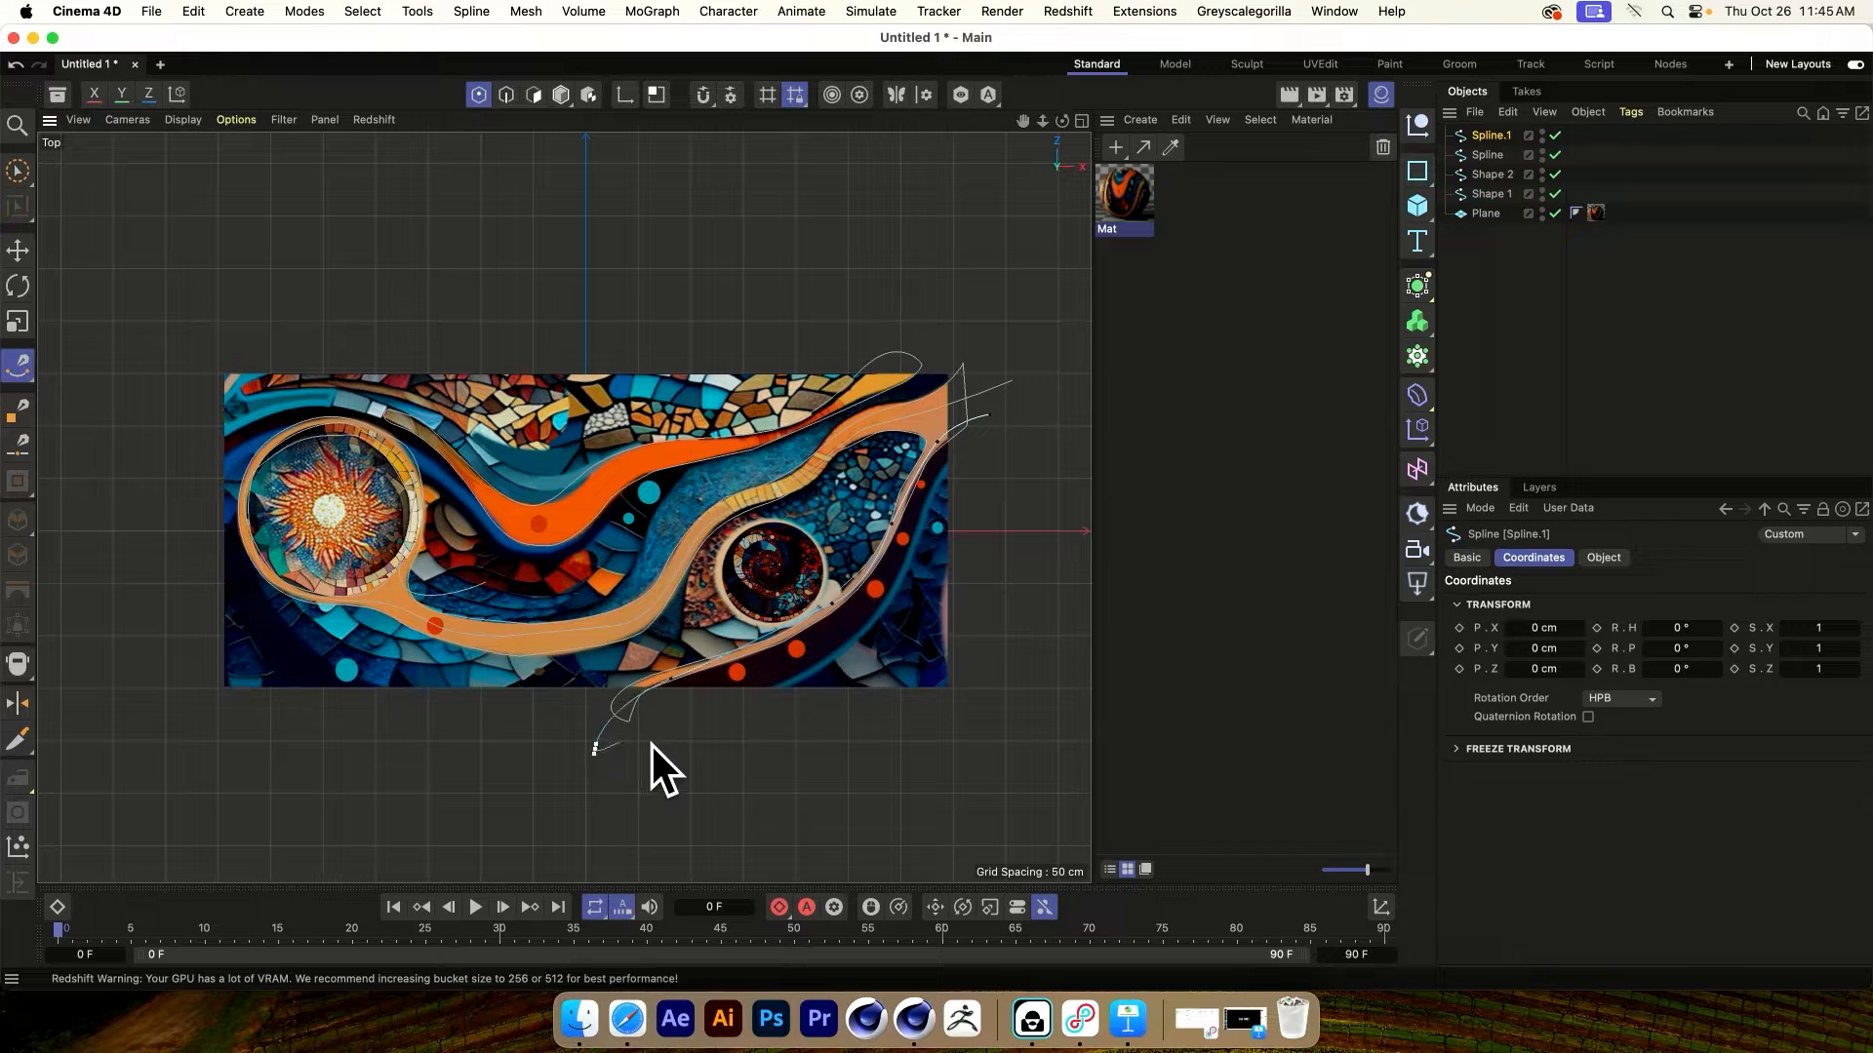
{"action": "left_click", "coordinate": [991, 416]}
{"action": "left_click", "coordinate": [1026, 403]}
{"action": "left_click", "coordinate": [1495, 259]}
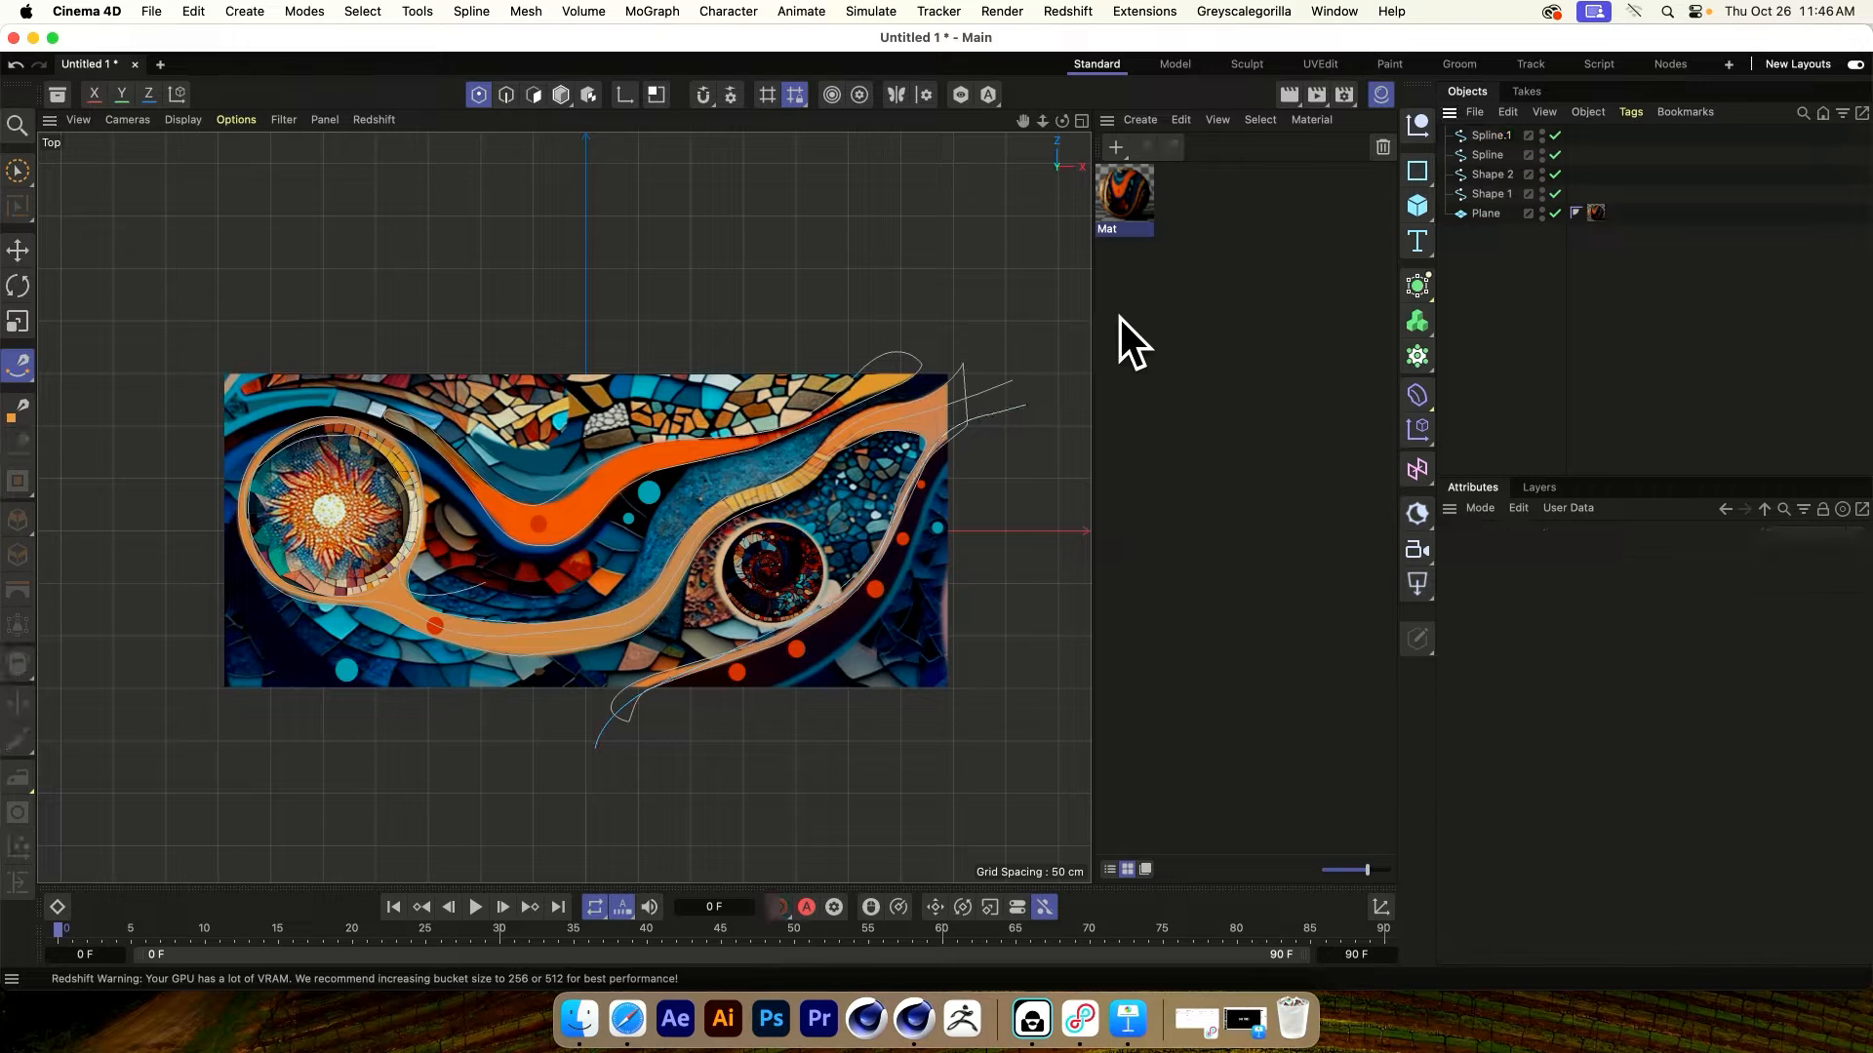
Draw an open spline along the middle of the orange wave from above the plane's upper right, deleting the misplaced end point at the left
{"action": "left_click", "coordinate": [928, 335]}
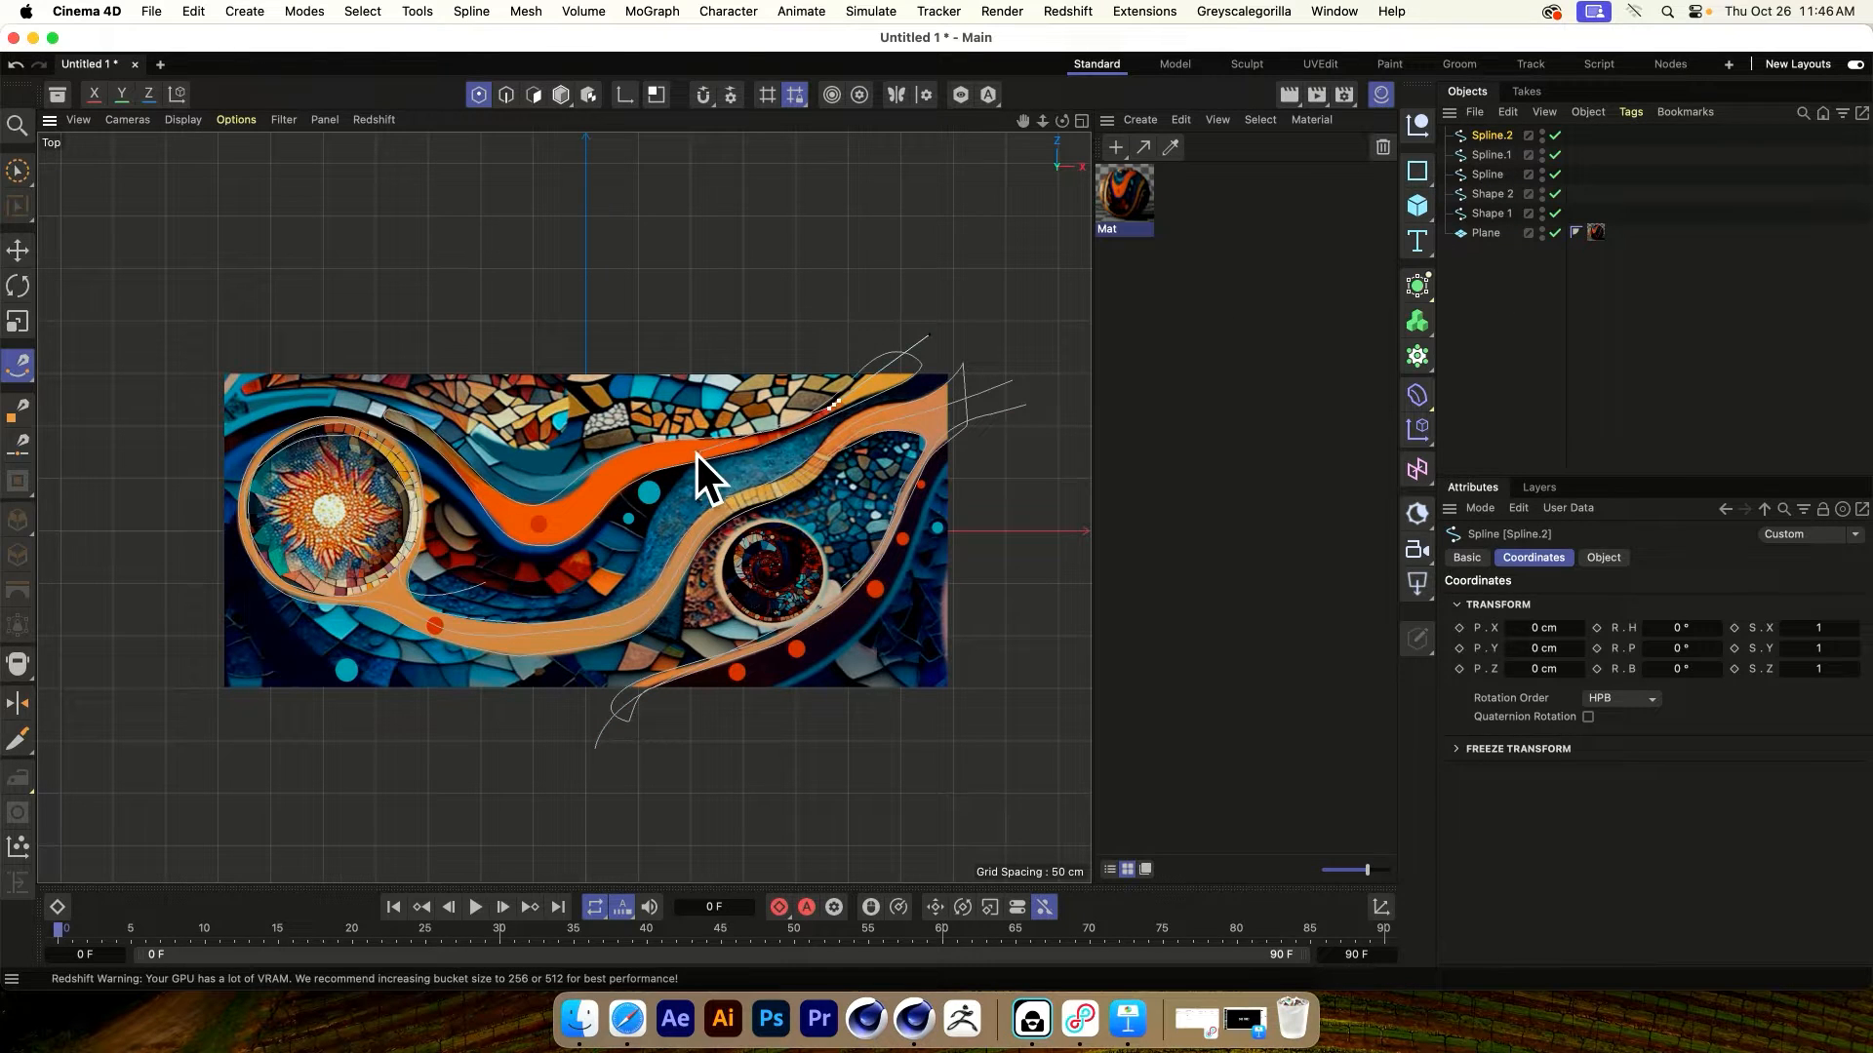
{"action": "left_click", "coordinate": [580, 507]}
{"action": "left_click_drag", "start_coordinate": [306, 379], "coordinate": [345, 392]}
{"action": "left_click", "coordinate": [330, 394]}
{"action": "left_click_drag", "start_coordinate": [368, 403], "coordinate": [308, 385]}
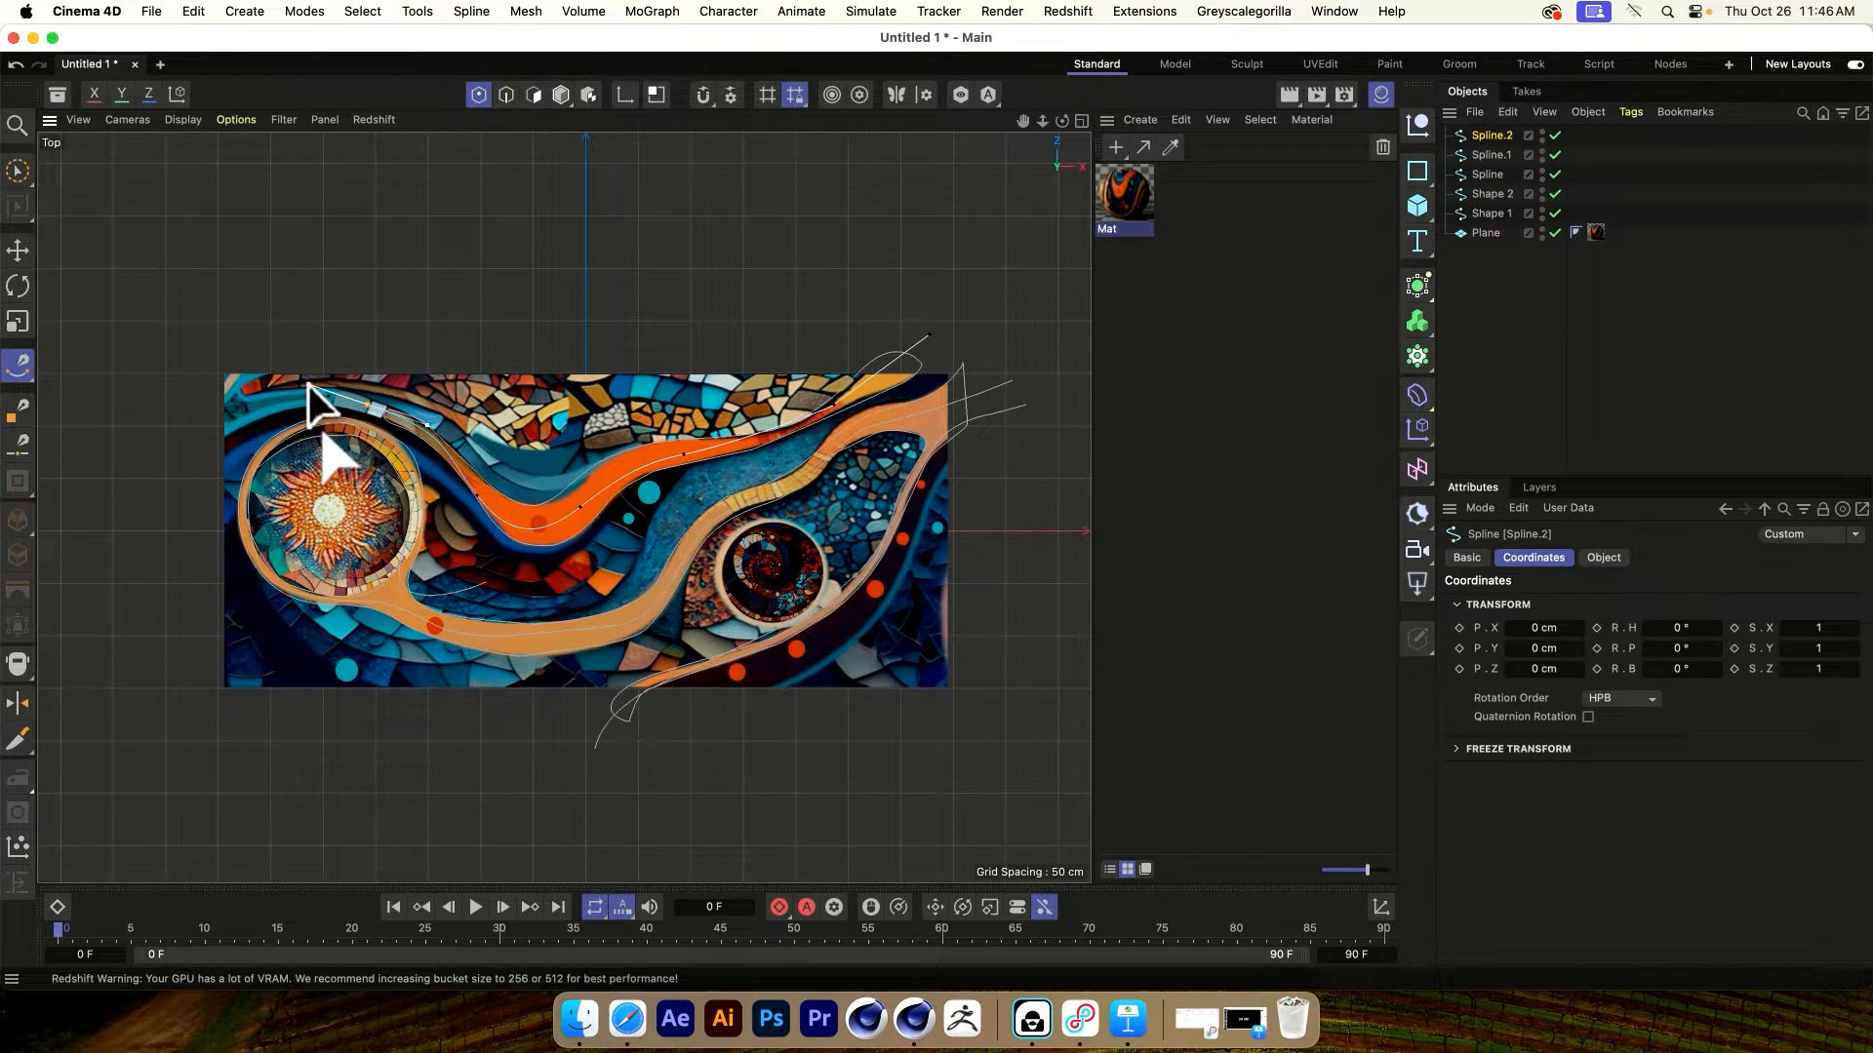
{"action": "left_click_drag", "start_coordinate": [367, 407], "coordinate": [356, 402]}
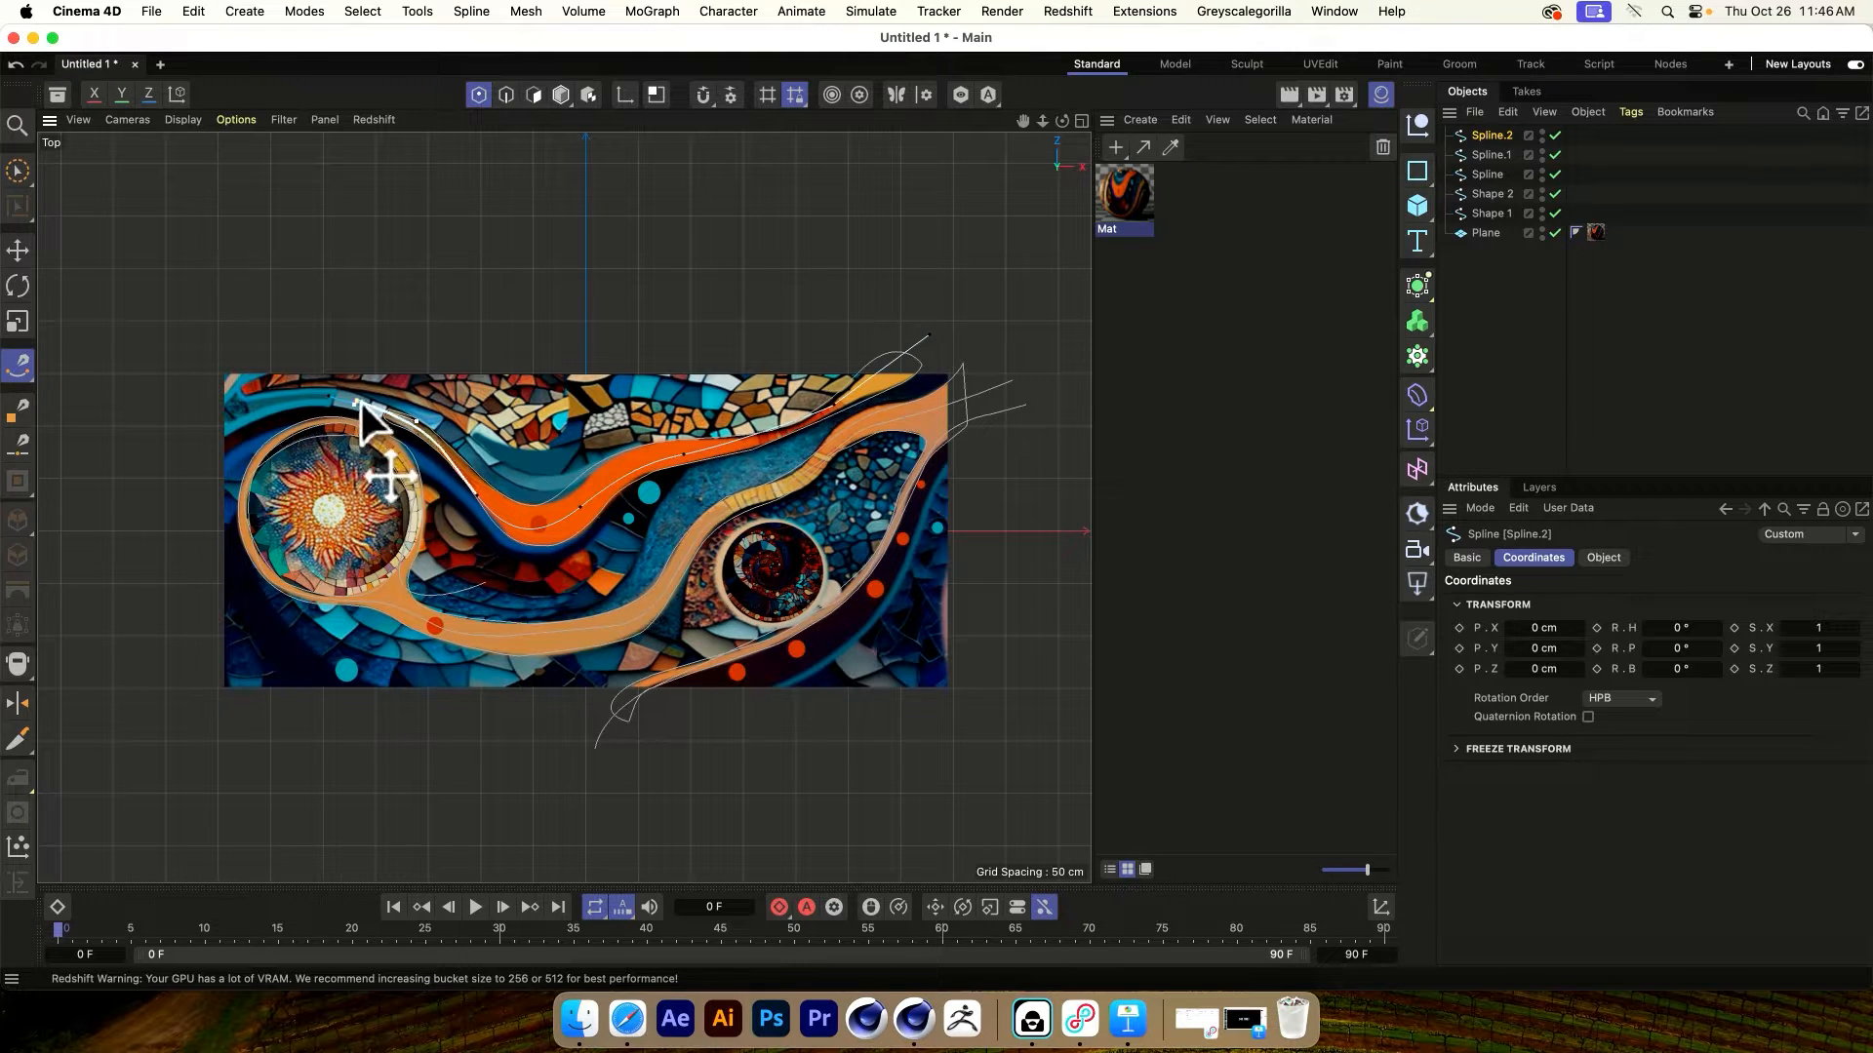
{"action": "key", "text": "Delete"}
{"action": "left_click_drag", "start_coordinate": [476, 494], "coordinate": [452, 457]}
Rename the three open splines in drawing order as Path 1, Path 2 and Path 3
{"action": "left_click", "coordinate": [1494, 248]}
{"action": "double_click", "coordinate": [1490, 173]}
{"action": "type", "text": "Path 1"}
{"action": "key", "text": "Return"}
{"action": "double_click", "coordinate": [1484, 155]}
{"action": "type", "text": "Path 2"}
{"action": "key", "text": "Return"}
{"action": "double_click", "coordinate": [1490, 134]}
{"action": "type", "text": "Pa"}
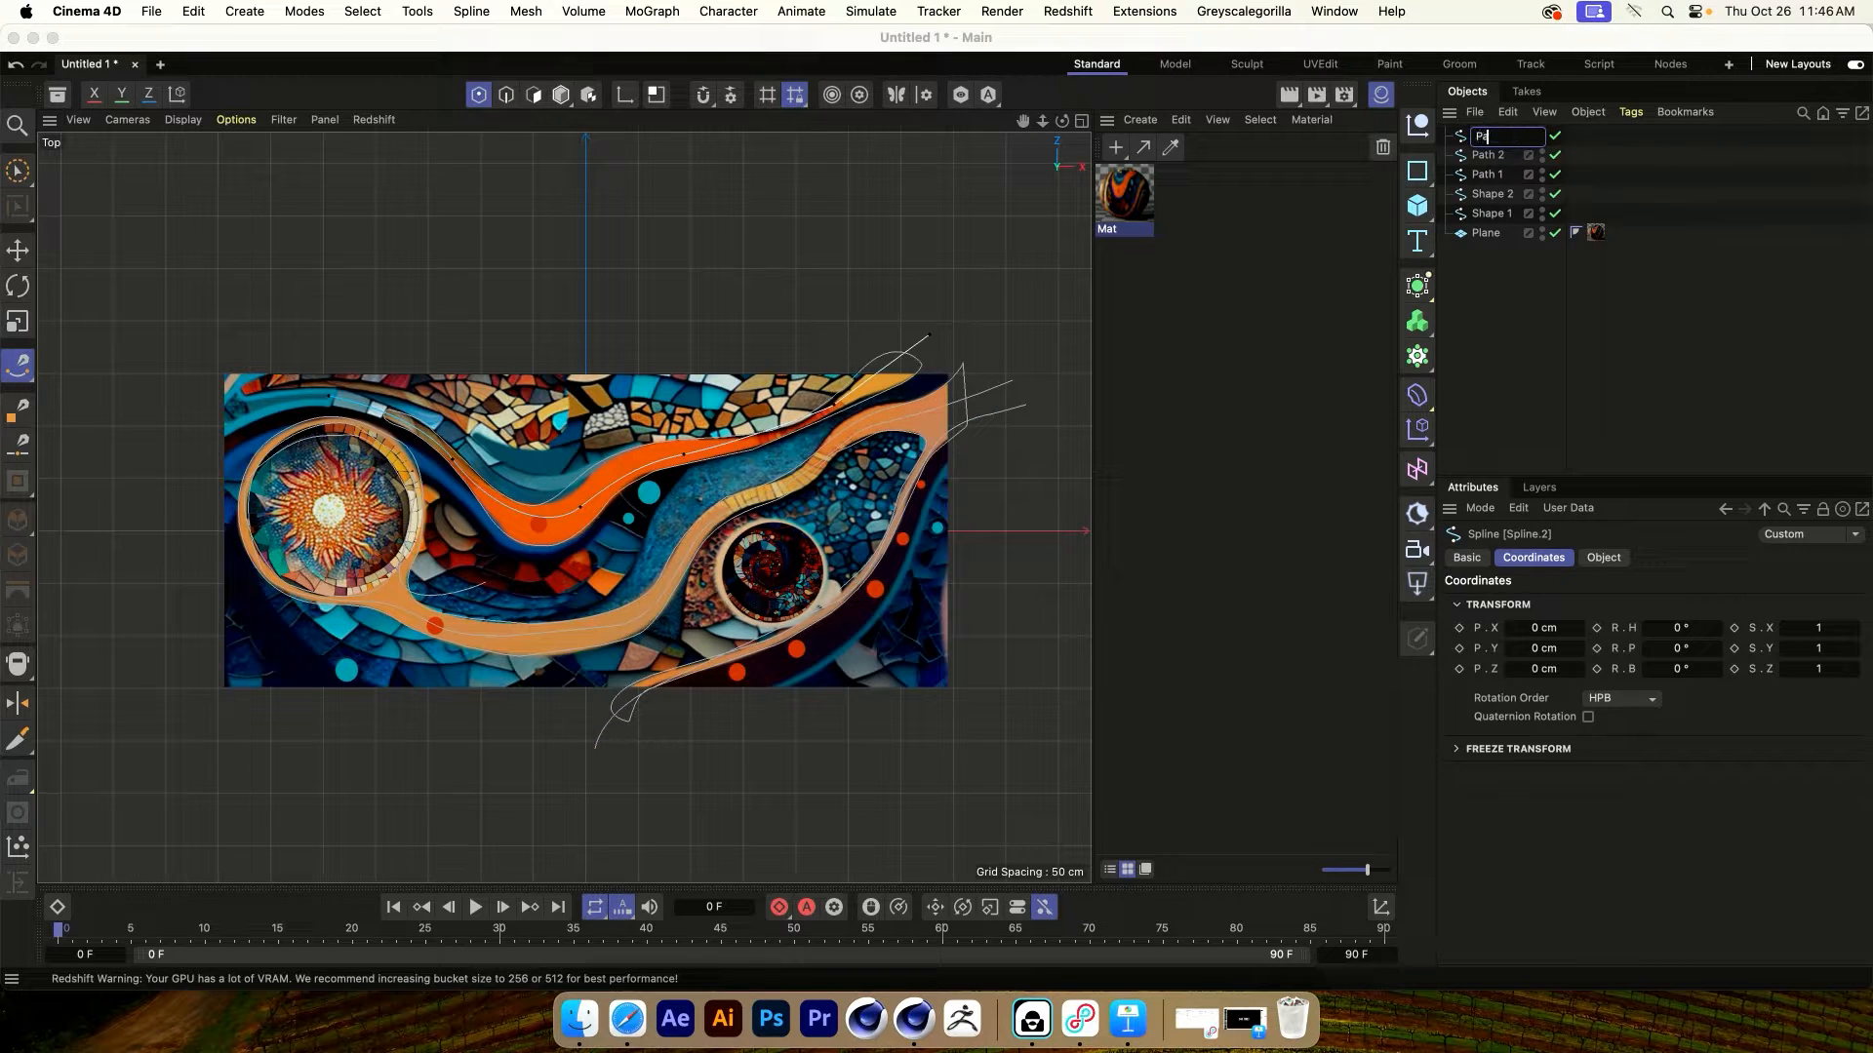
{"action": "type", "text": "th 3"}
{"action": "key", "text": "Return"}
{"action": "left_click", "coordinate": [1502, 342]}
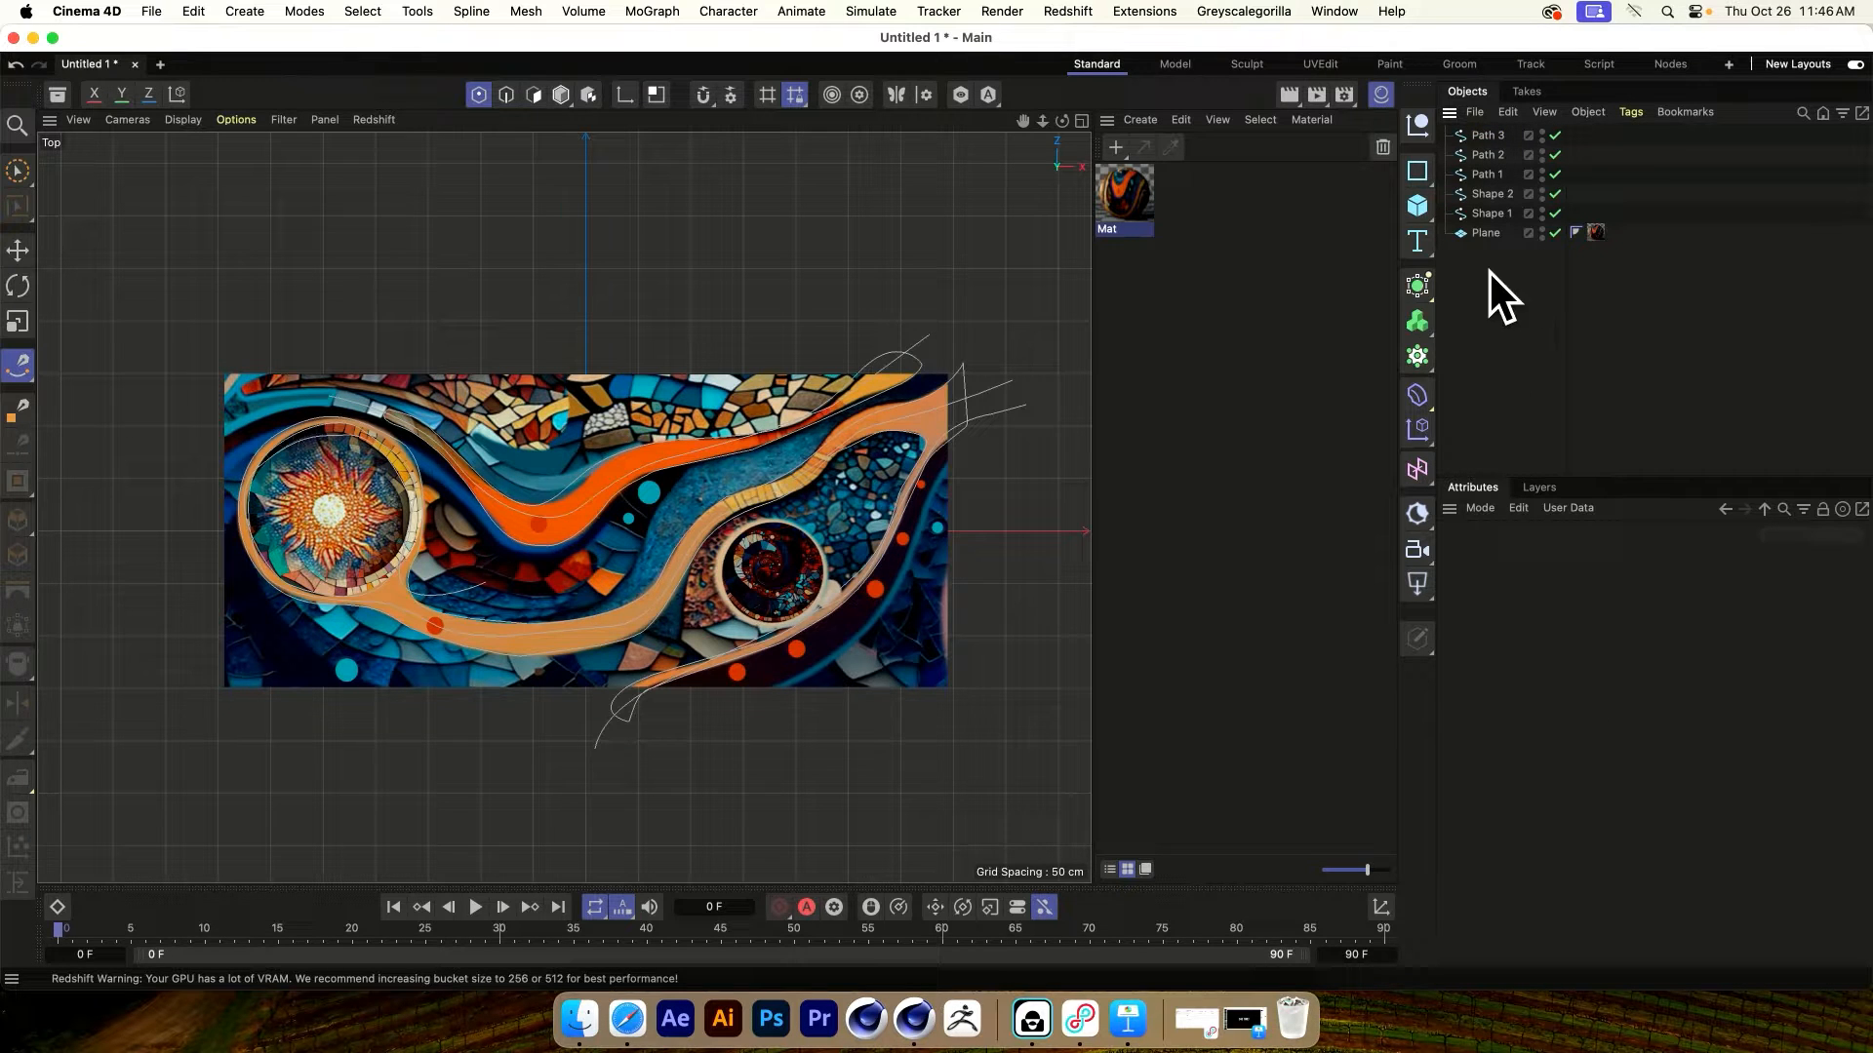
{"action": "key", "text": "super+space"}
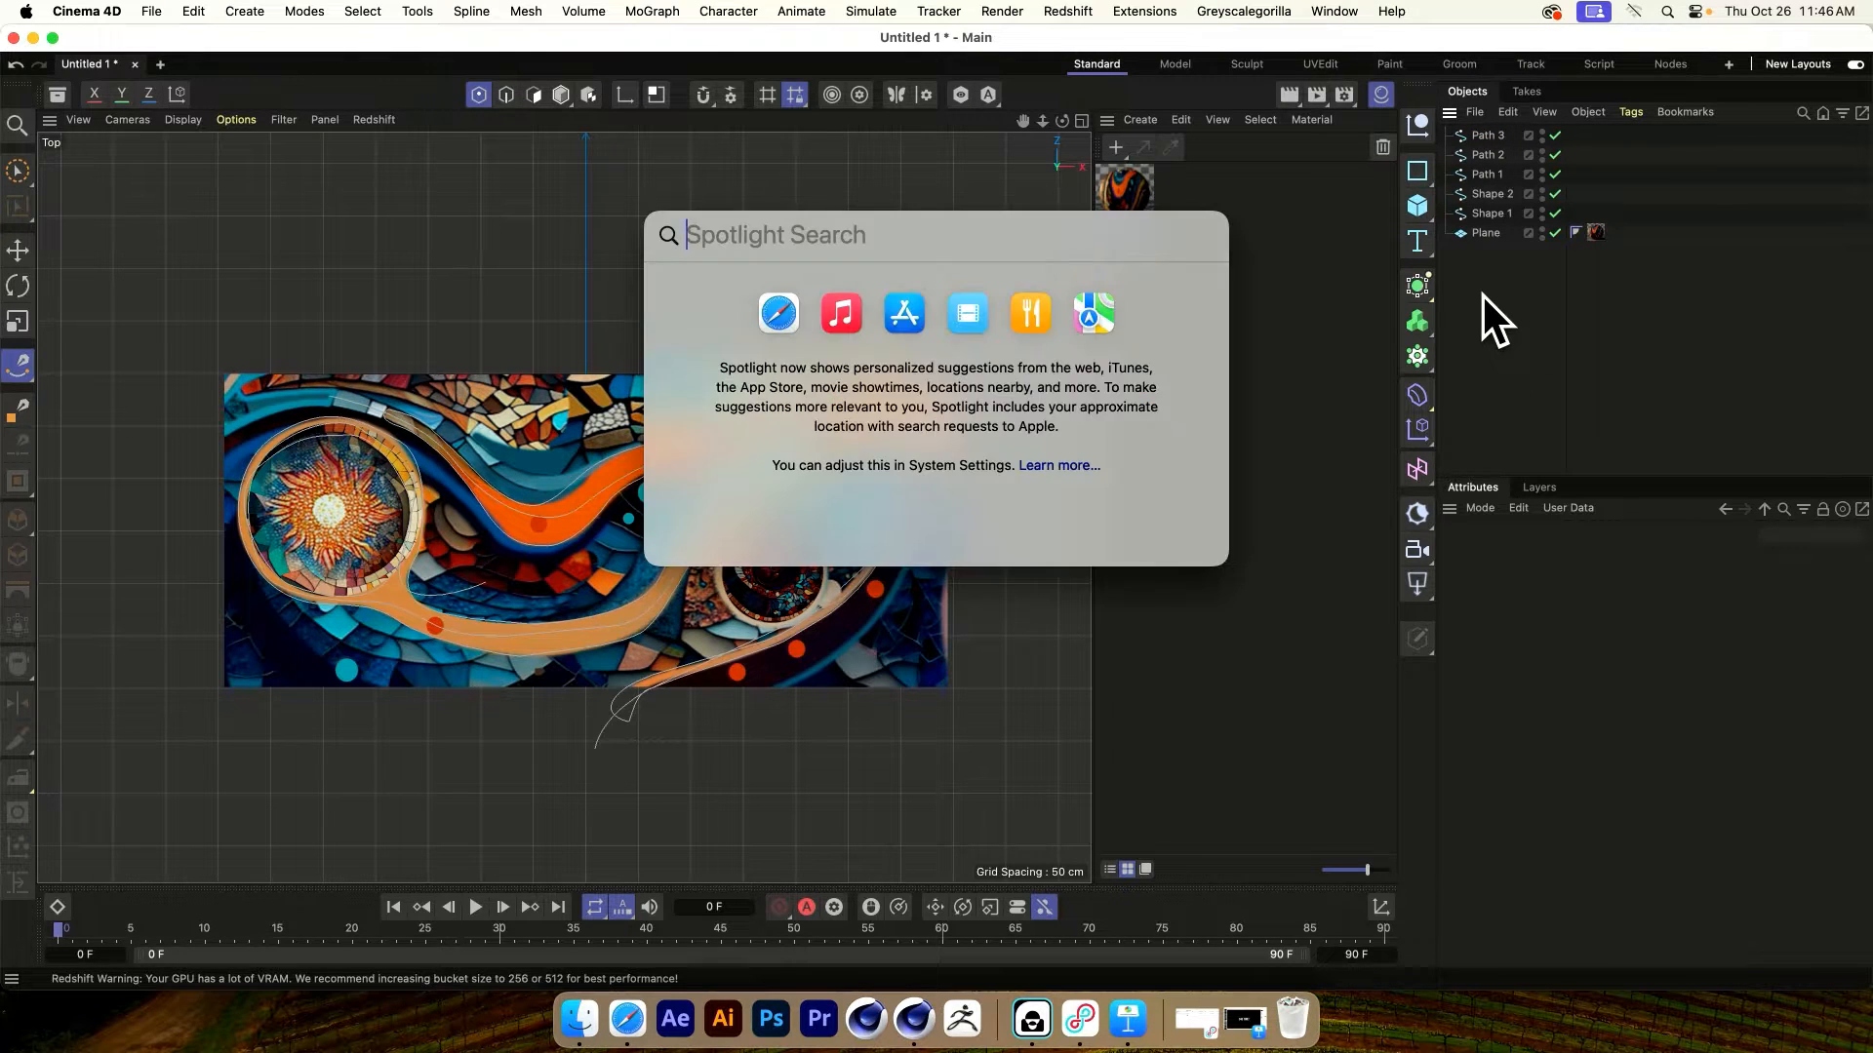
Add a Matrix object, set its mode to Object and assign Path 1 as its object
{"action": "key", "text": "Escape"}
{"action": "key", "text": "shift+c"}
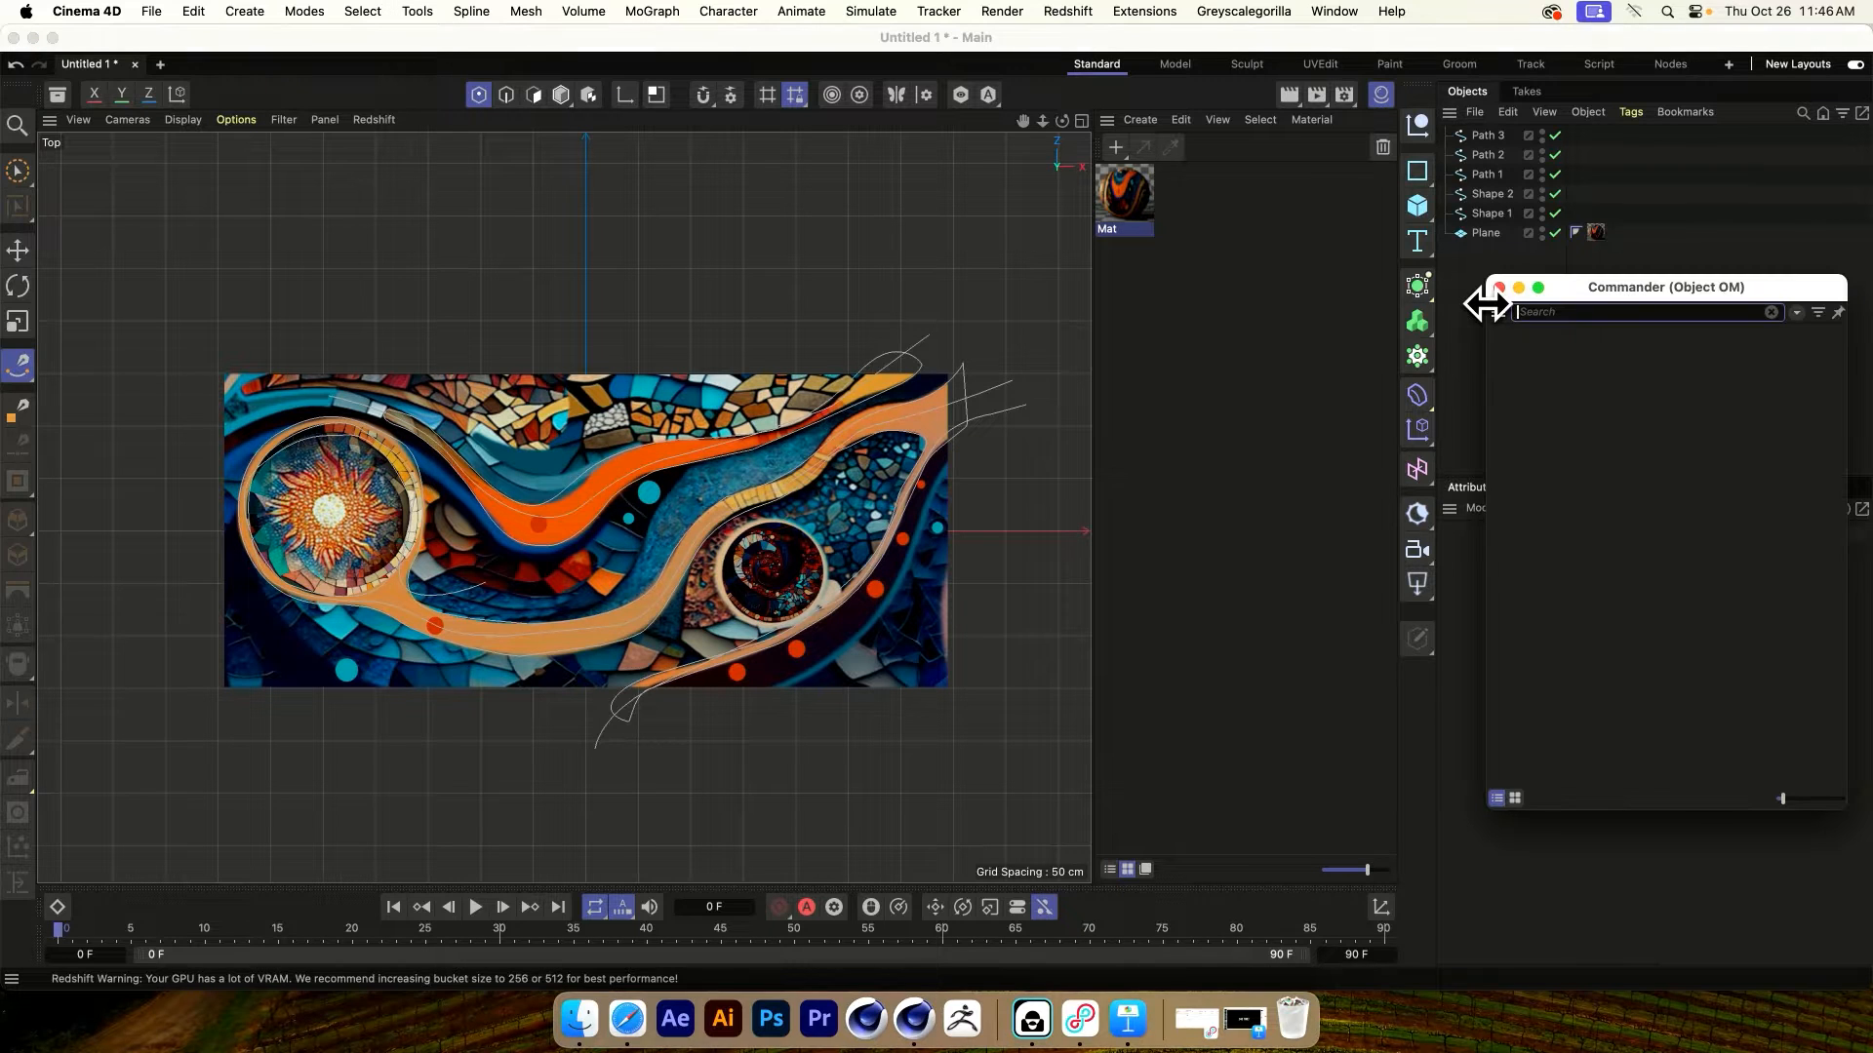
{"action": "type", "text": "mat"}
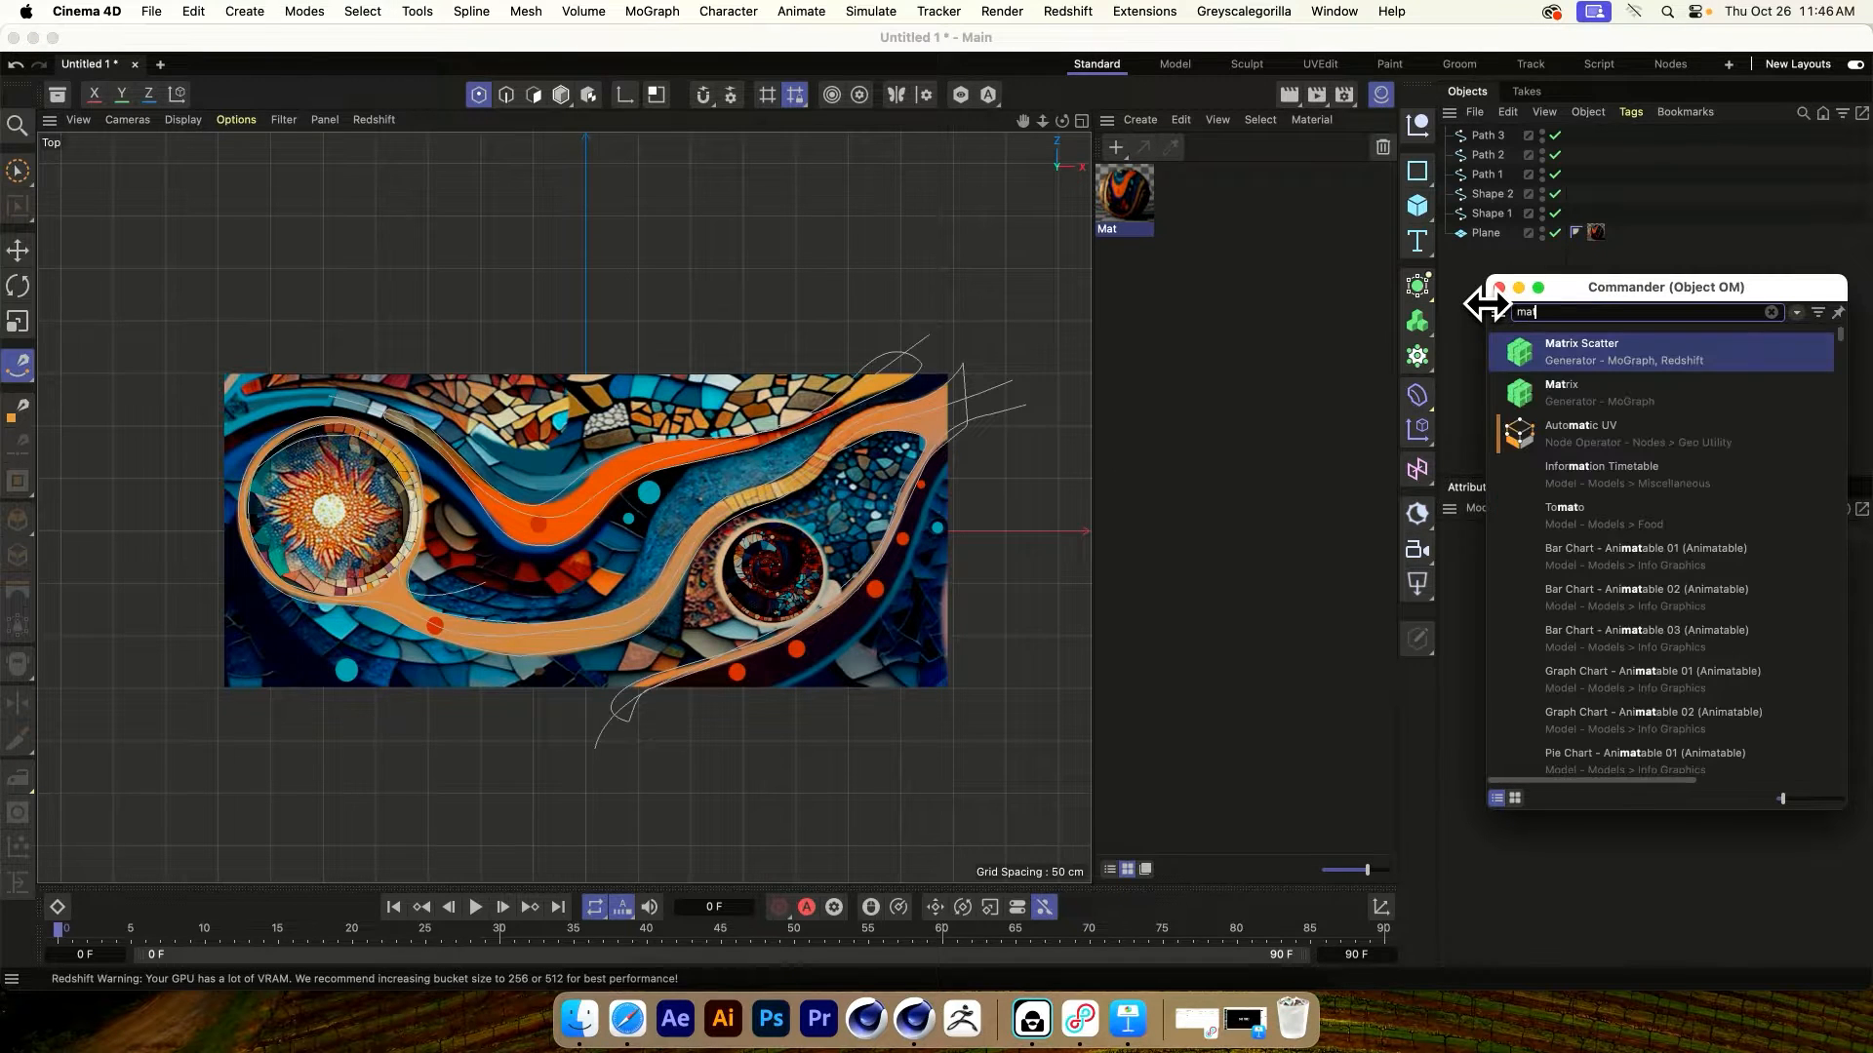
{"action": "left_click", "coordinate": [1668, 384]}
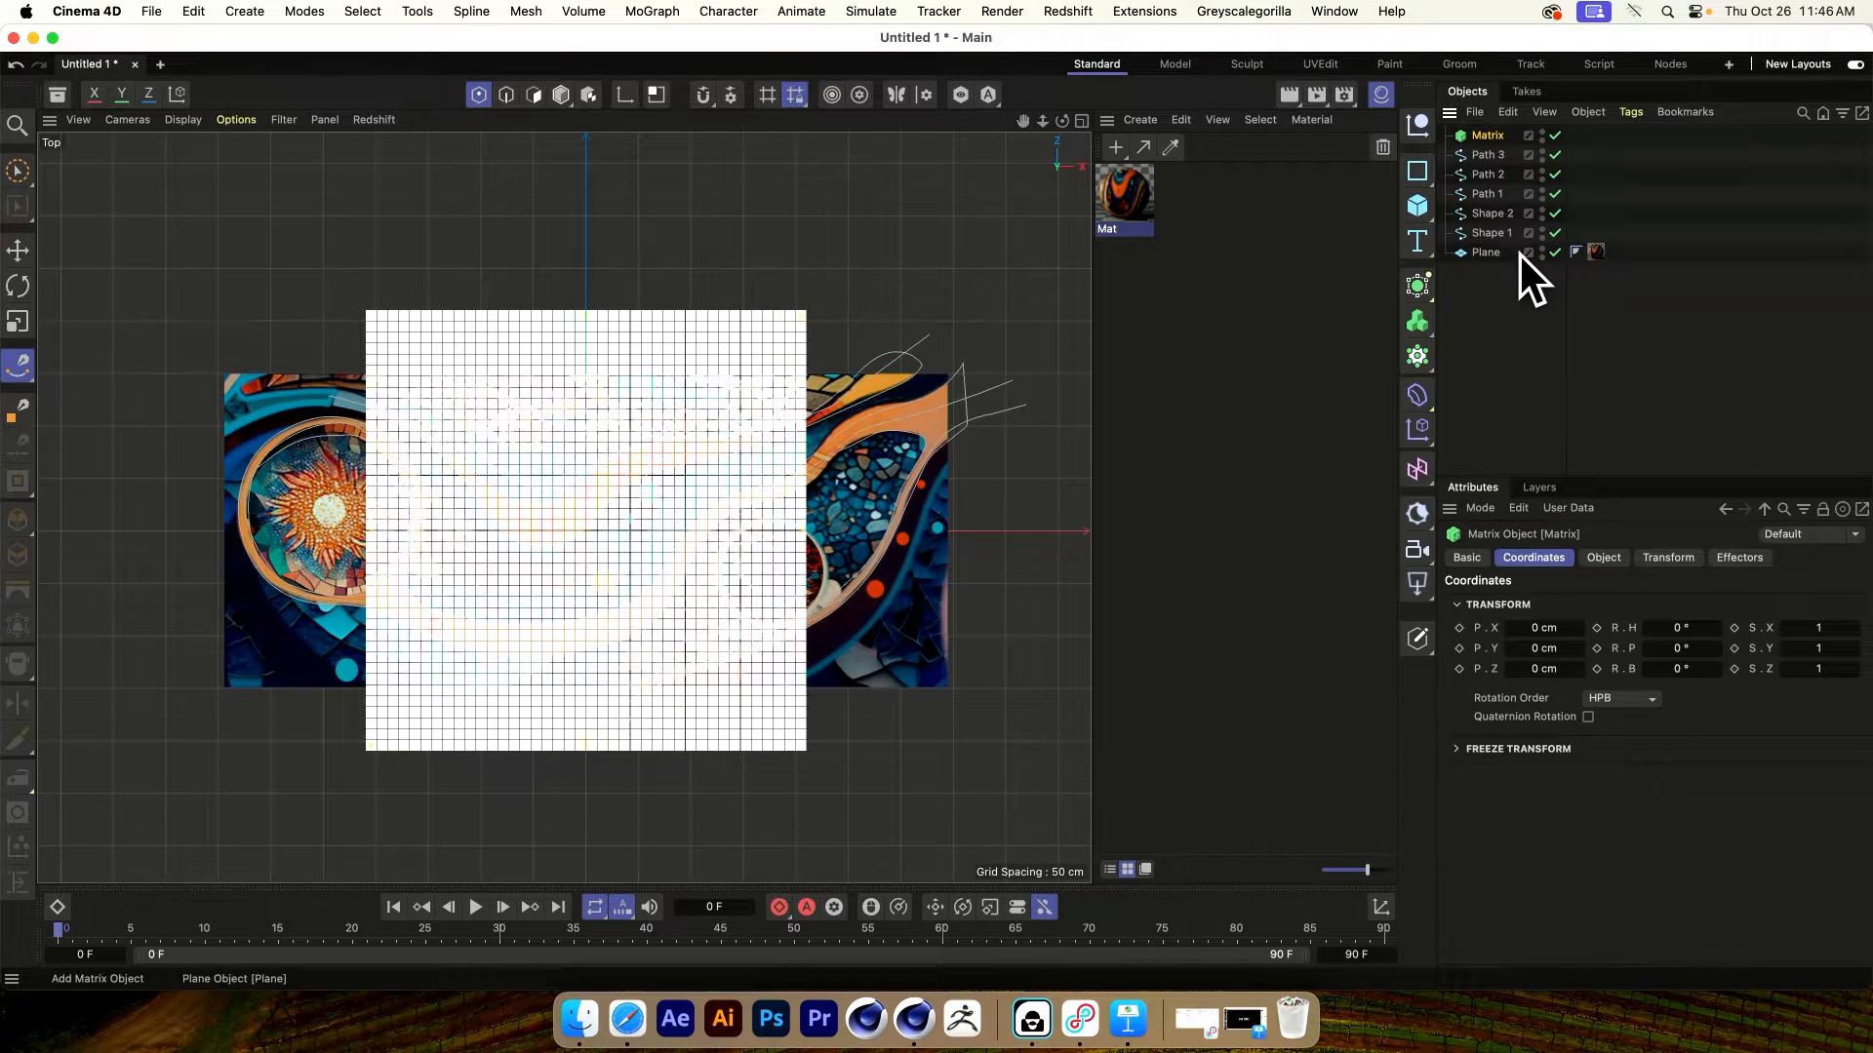
{"action": "left_click", "coordinate": [1604, 557]}
{"action": "left_click", "coordinate": [1571, 600]}
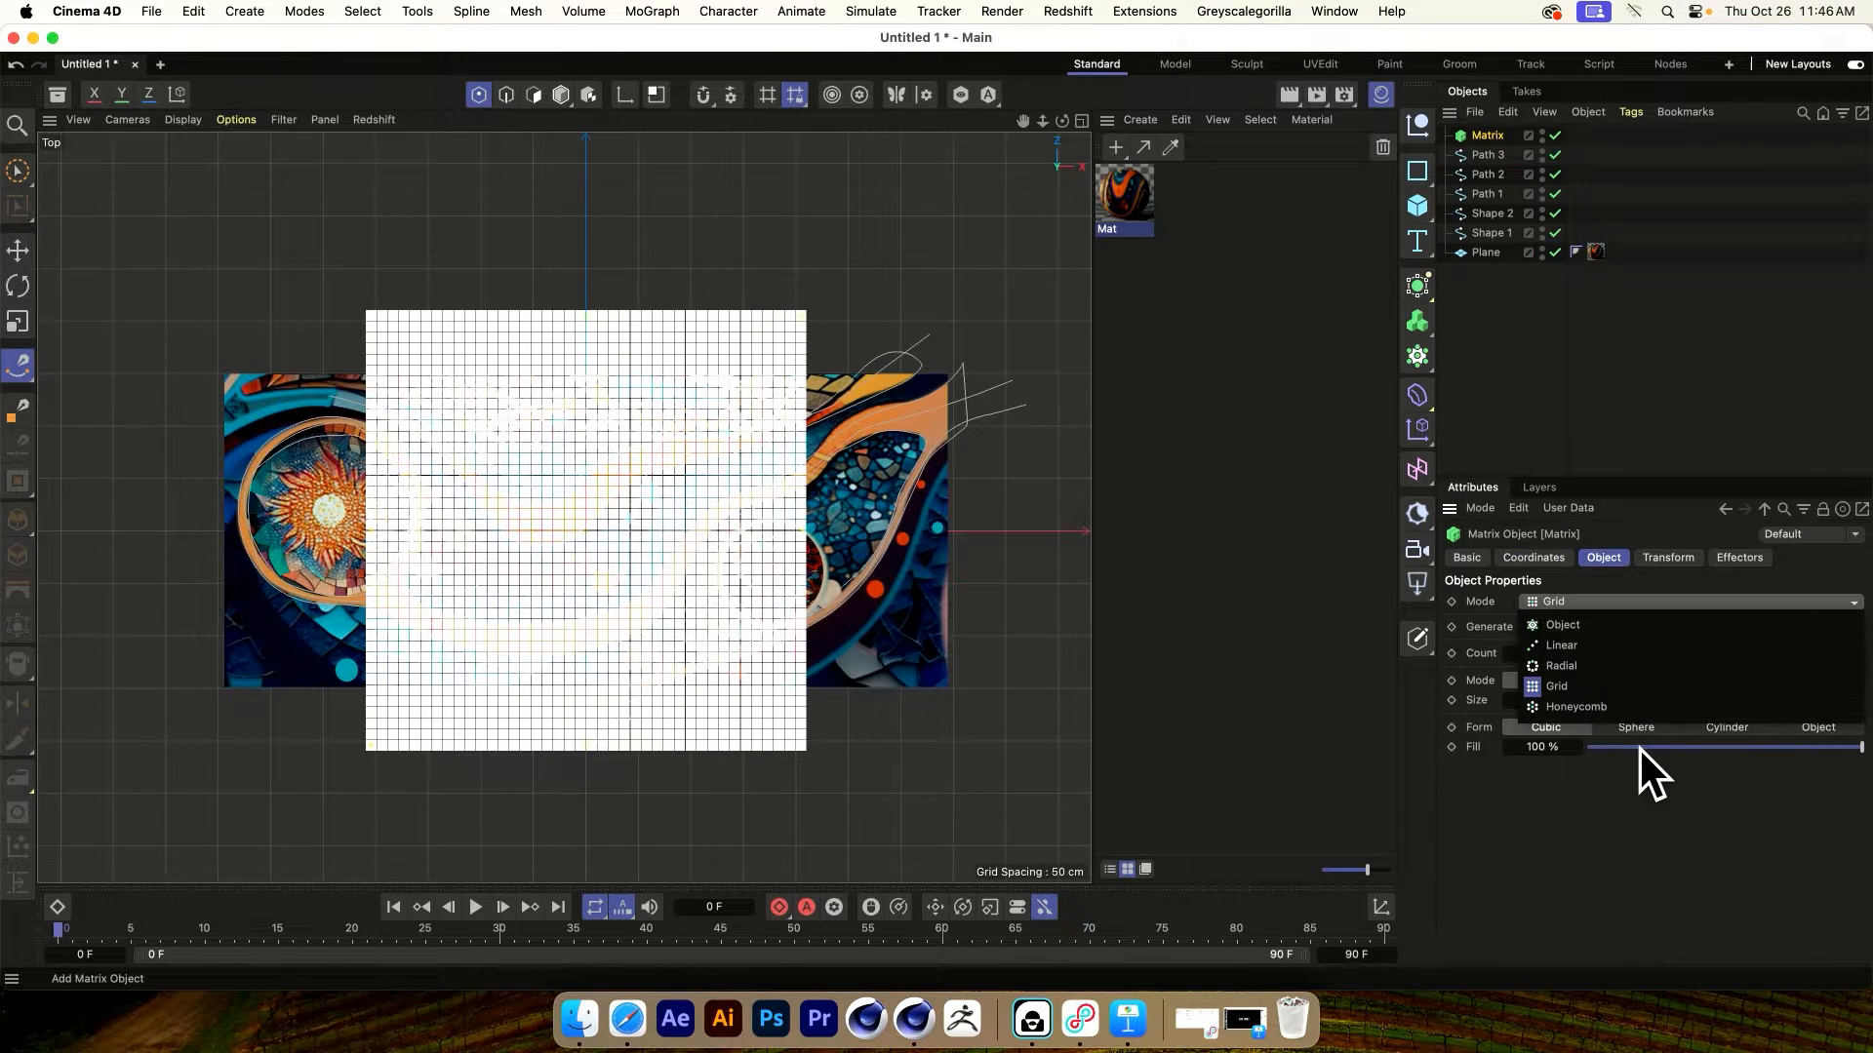
{"action": "left_click", "coordinate": [1575, 624]}
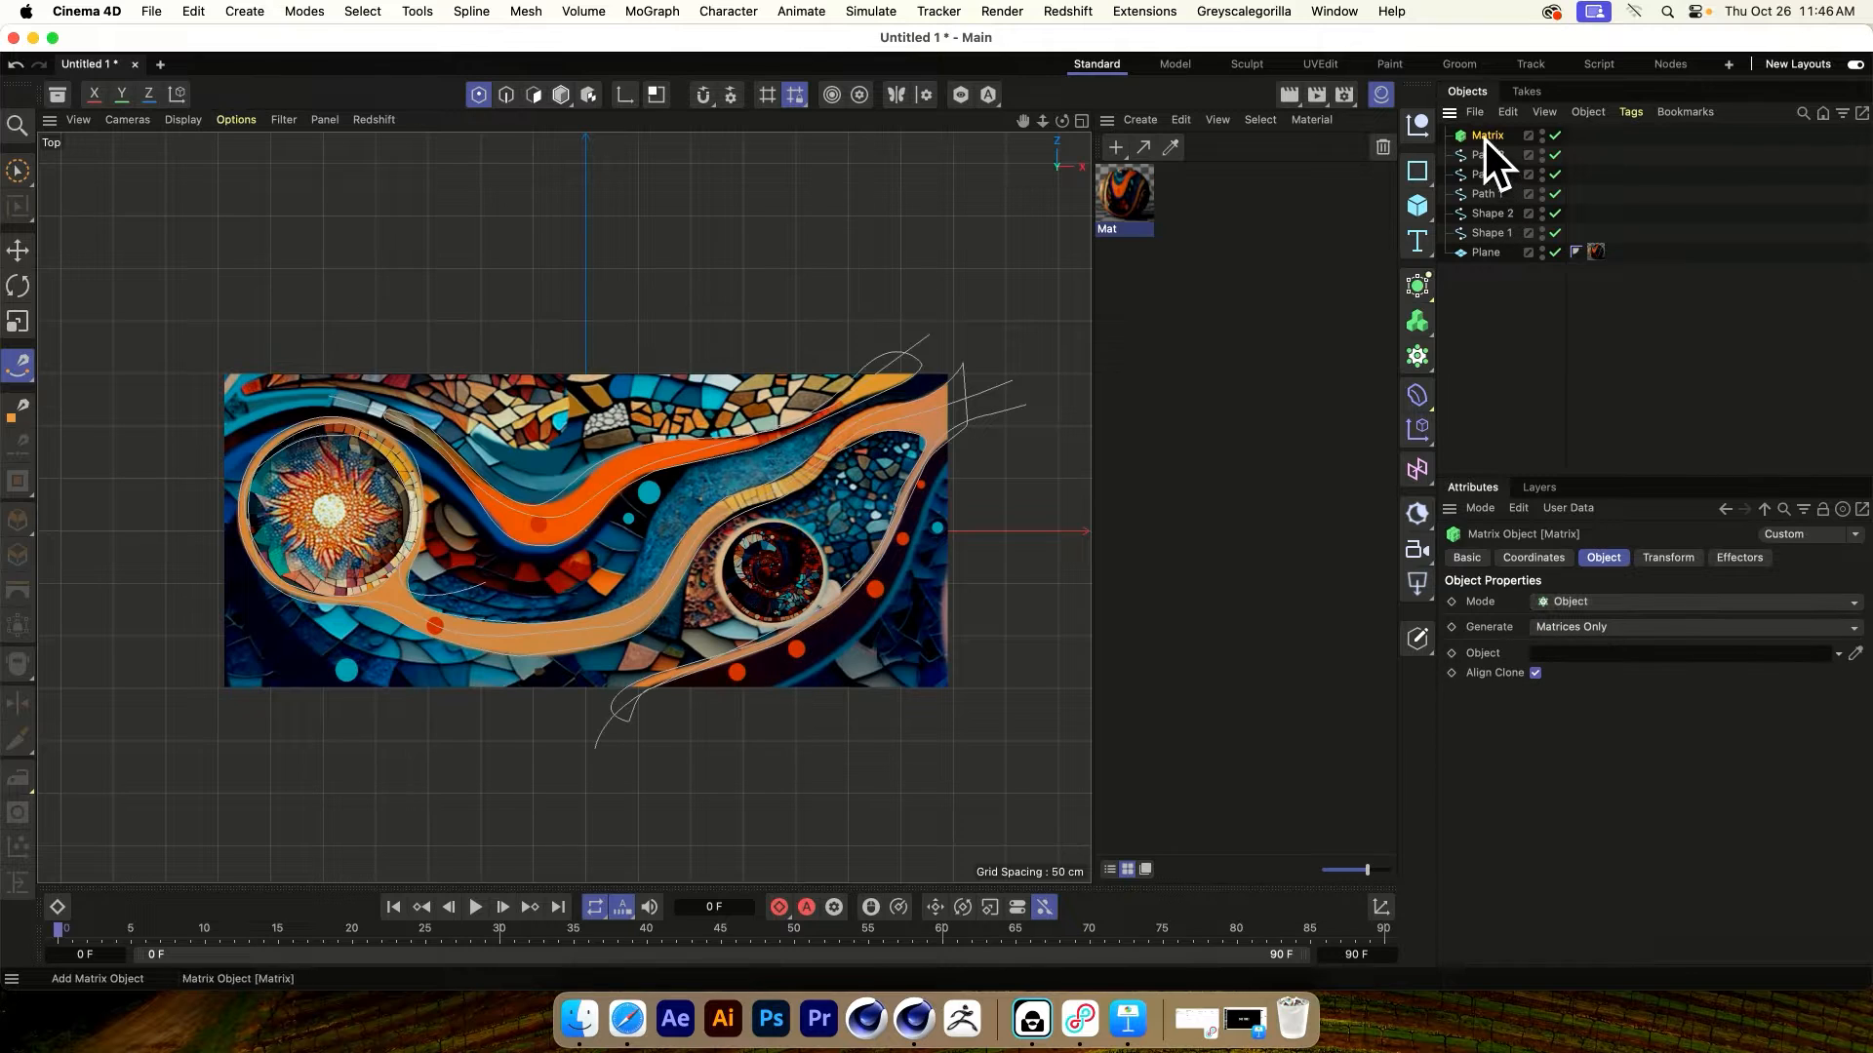
{"action": "left_click_drag", "start_coordinate": [1480, 195], "coordinate": [1577, 646]}
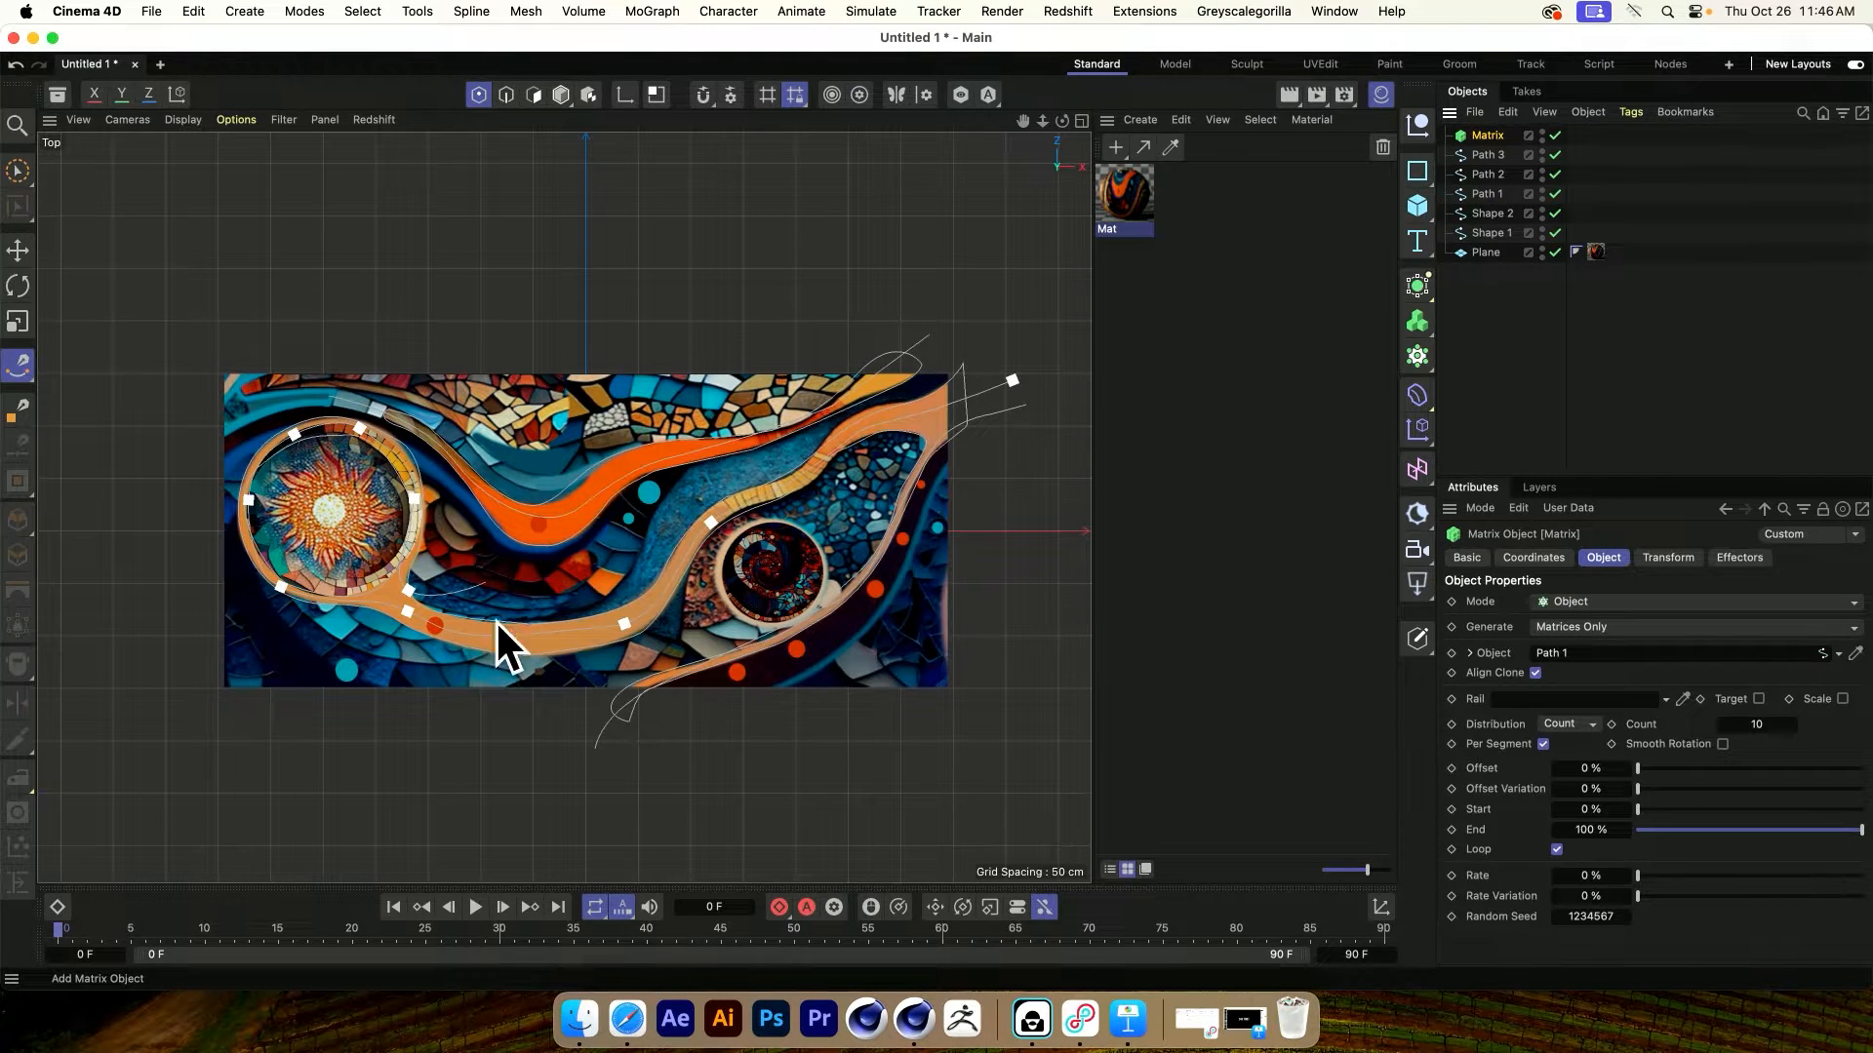
Distribute the matrices evenly along Path 1 with a count of 150
{"action": "left_click", "coordinate": [1564, 725]}
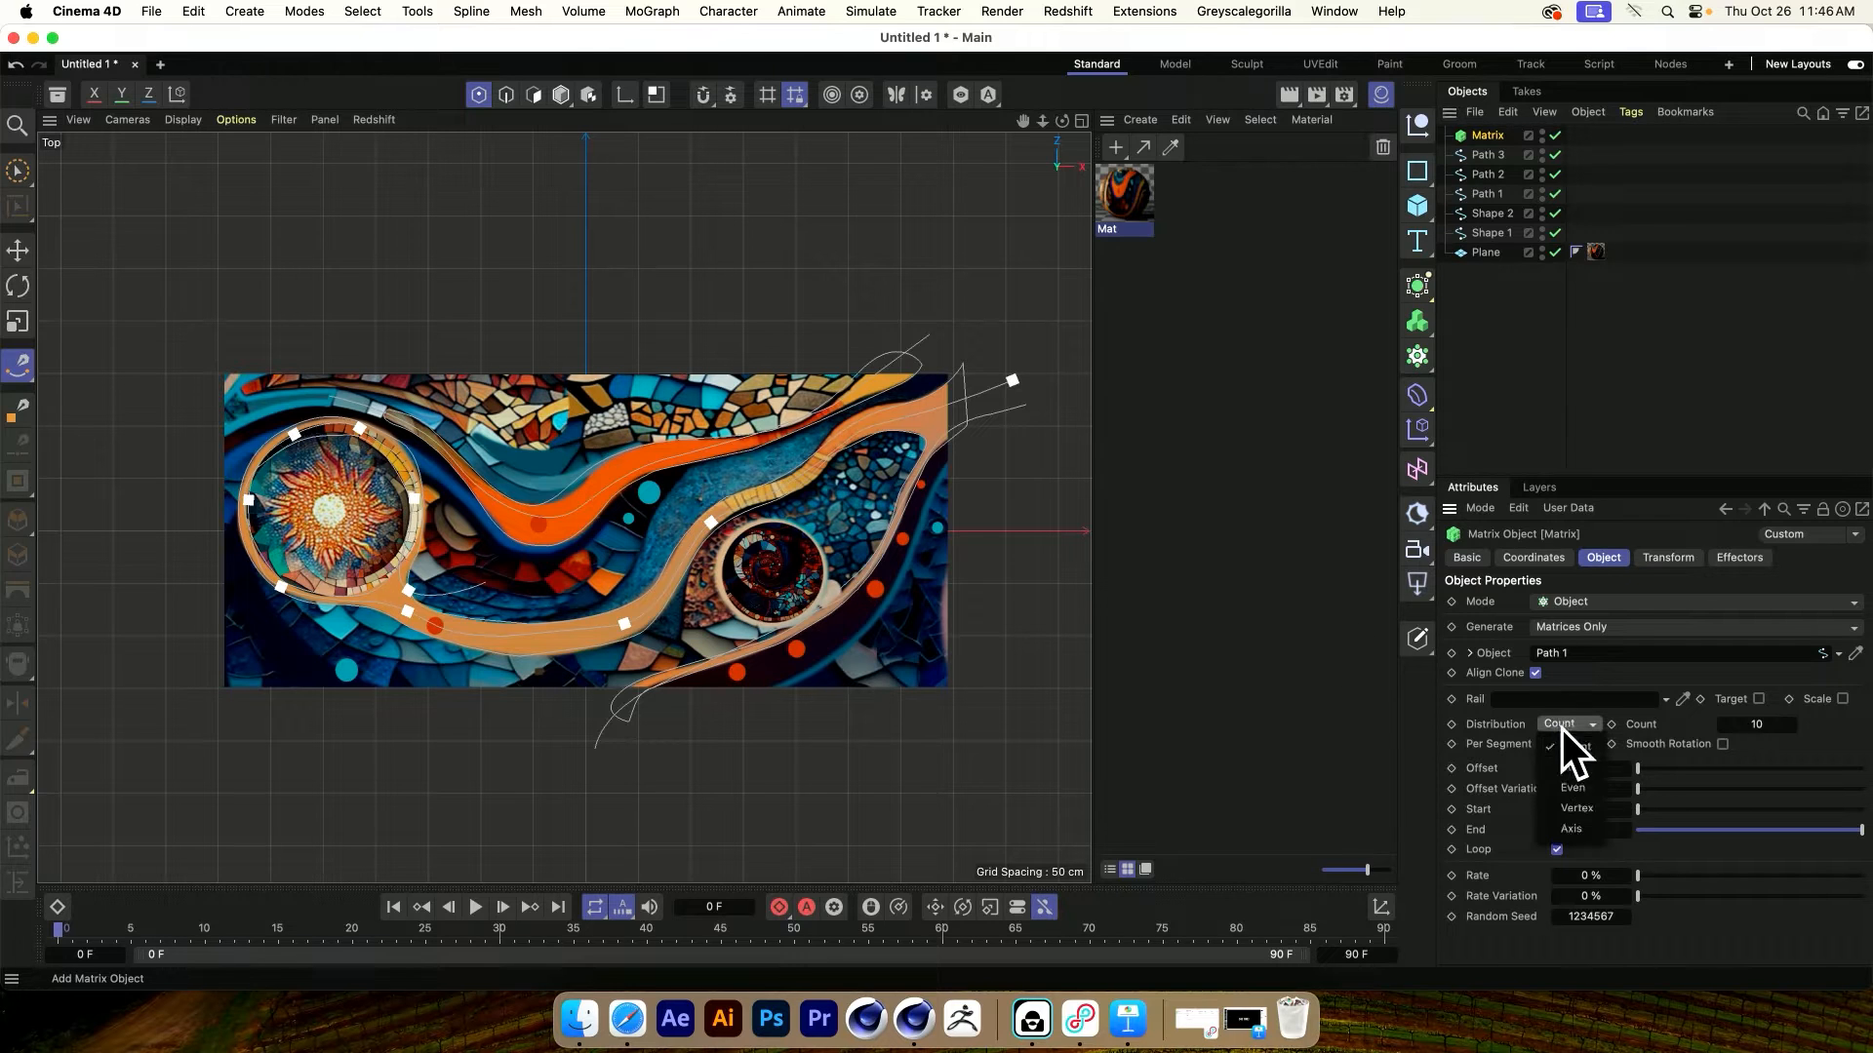
{"action": "left_click", "coordinate": [1583, 789]}
{"action": "double_click", "coordinate": [1758, 729]}
{"action": "type", "text": "150"}
{"action": "key", "text": "Return"}
Fine-tune the matrix count along Path 1, trying 120 and settling on 135
{"action": "left_click", "coordinate": [1791, 721]}
{"action": "double_click", "coordinate": [1758, 722]}
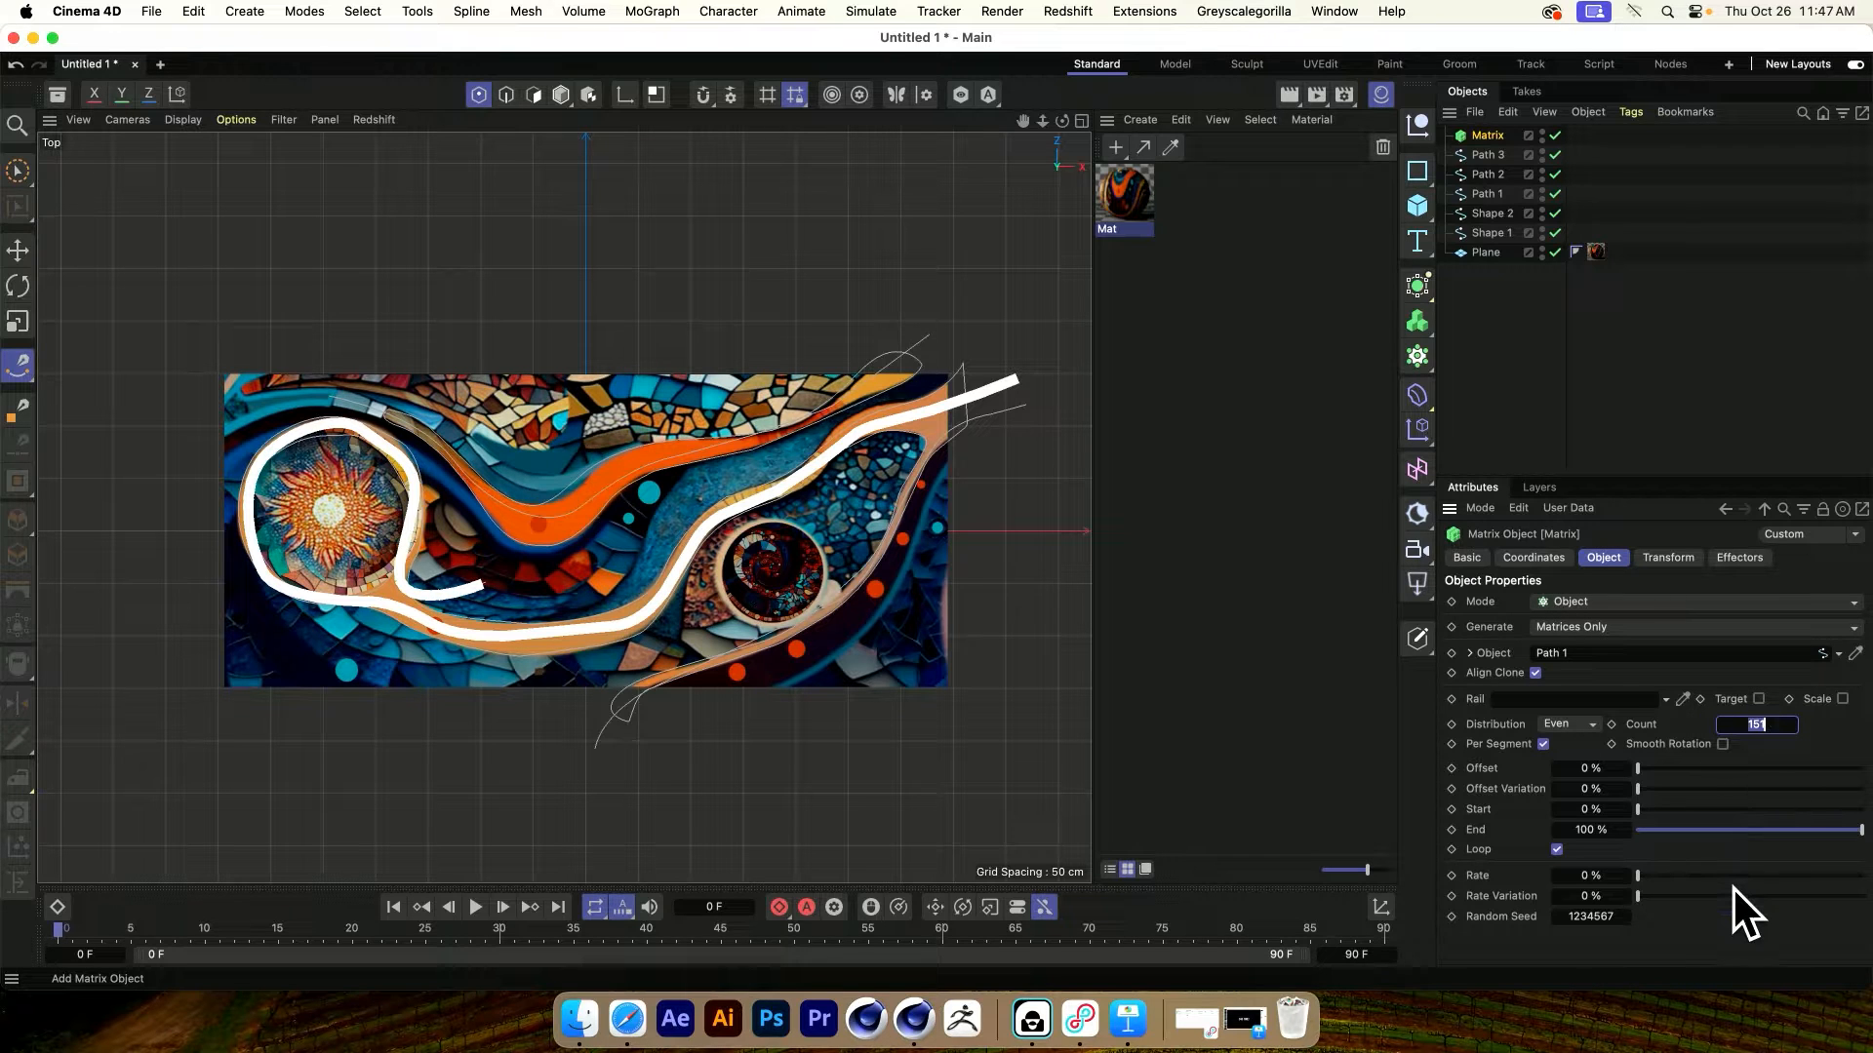
{"action": "type", "text": "135"}
{"action": "double_click", "coordinate": [1755, 729]}
{"action": "type", "text": "120"}
{"action": "key", "text": "Return"}
{"action": "double_click", "coordinate": [1757, 724]}
{"action": "type", "text": "135"}
{"action": "key", "text": "Return"}
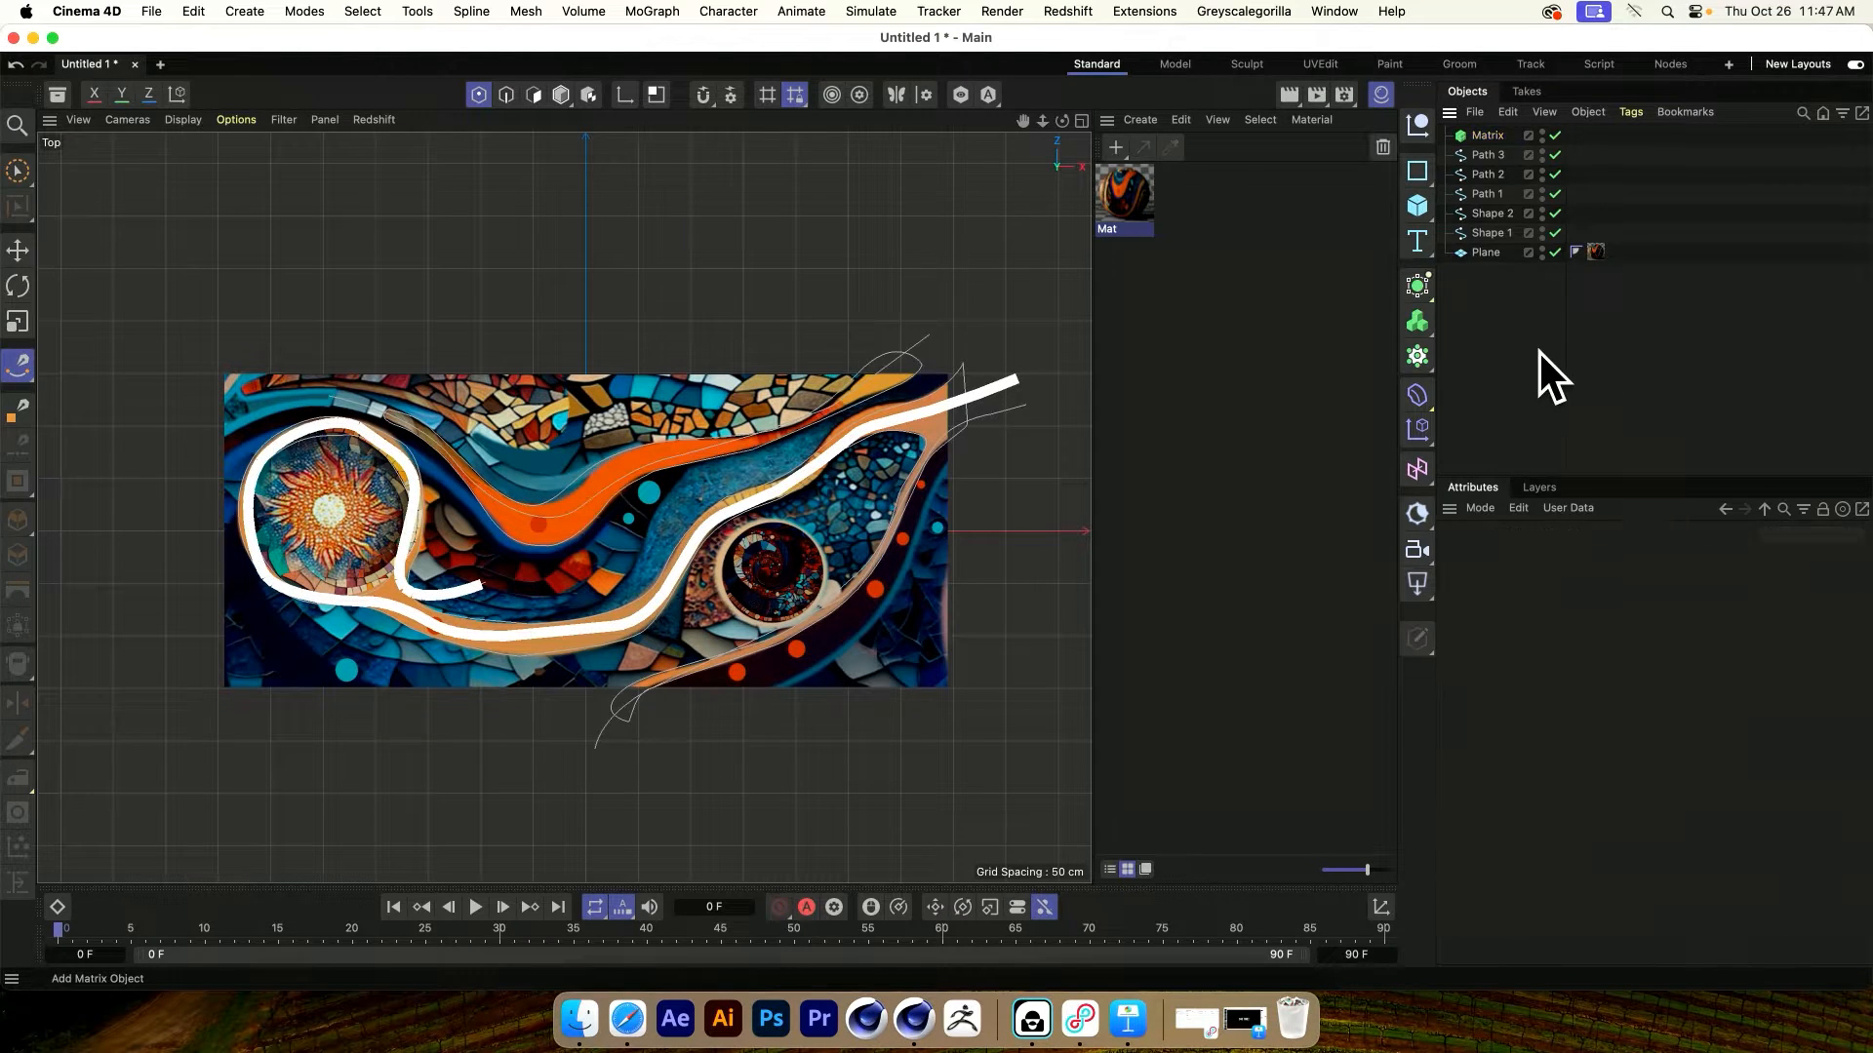
Duplicate the Matrix object twice, assigning Path 2 to Matrix.1 and Path 3 to Matrix.2
{"action": "left_click_drag", "start_coordinate": [1482, 142], "coordinate": [1571, 653], "text": "ctrl"}
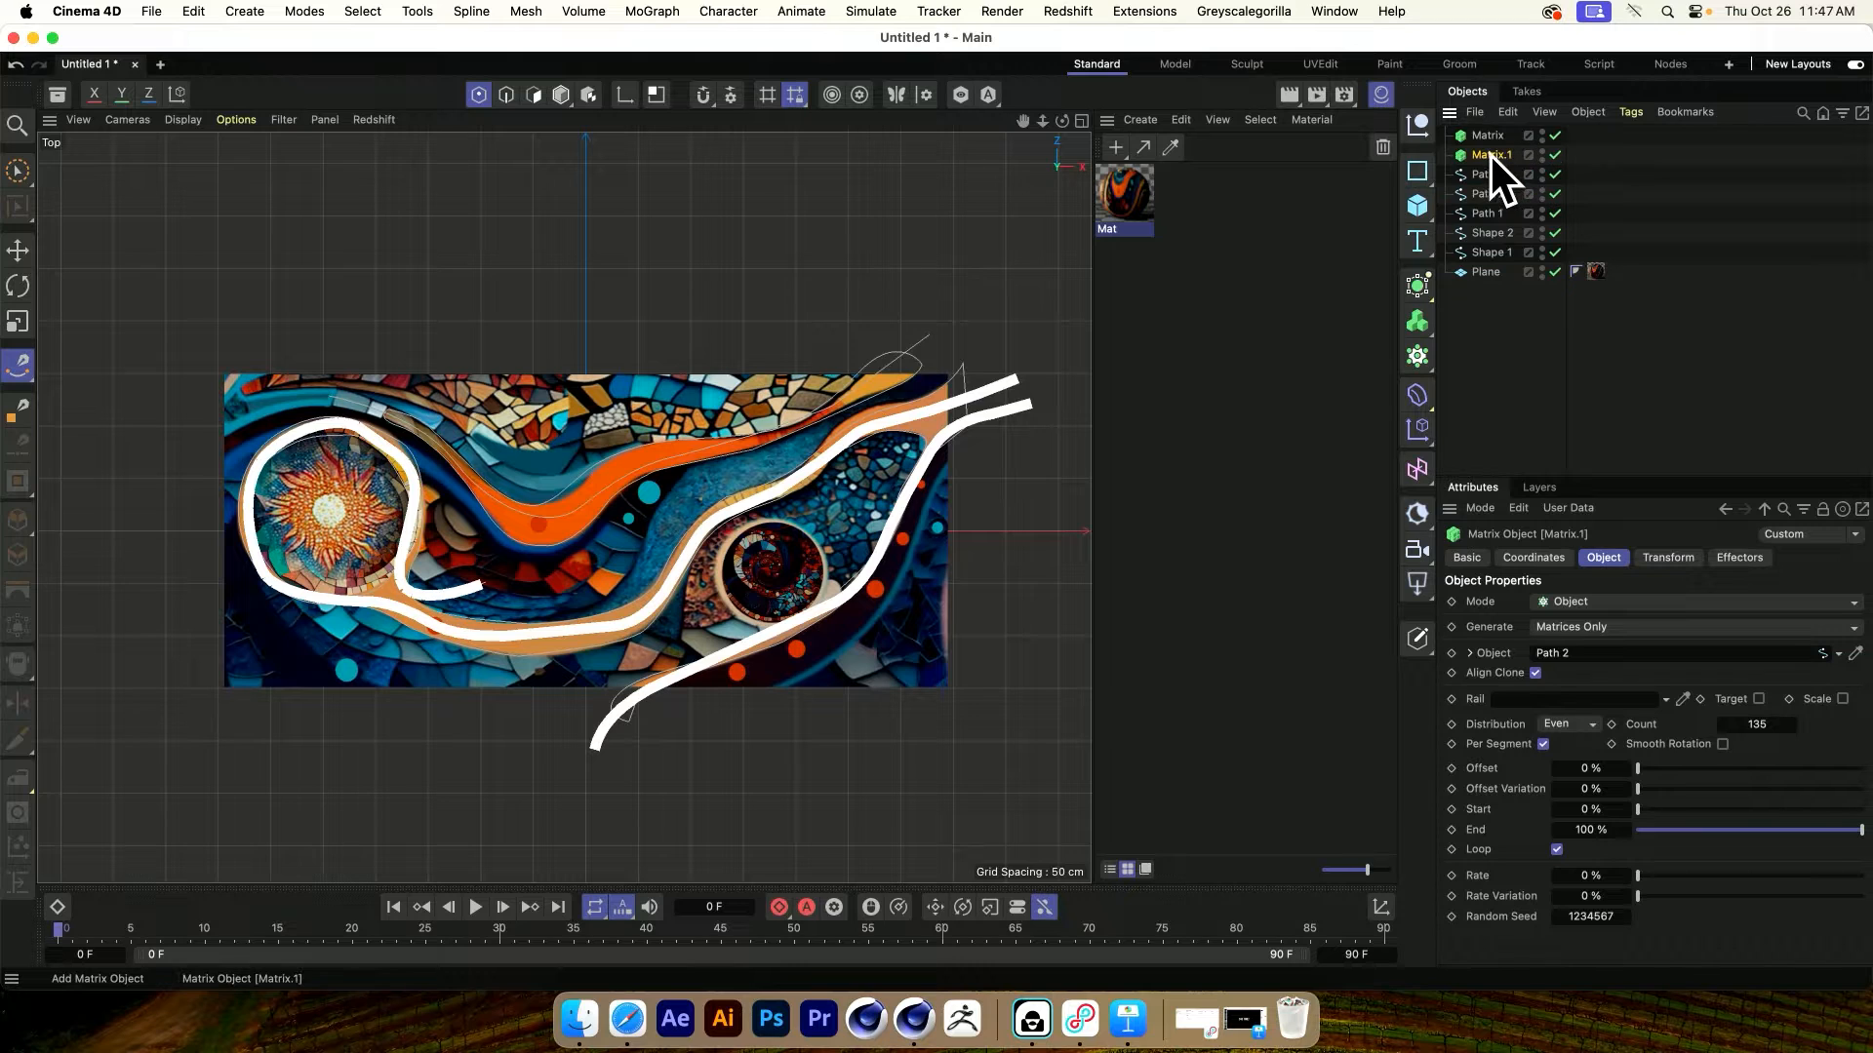
{"action": "left_click_drag", "start_coordinate": [1488, 156], "coordinate": [1565, 660], "text": "ctrl"}
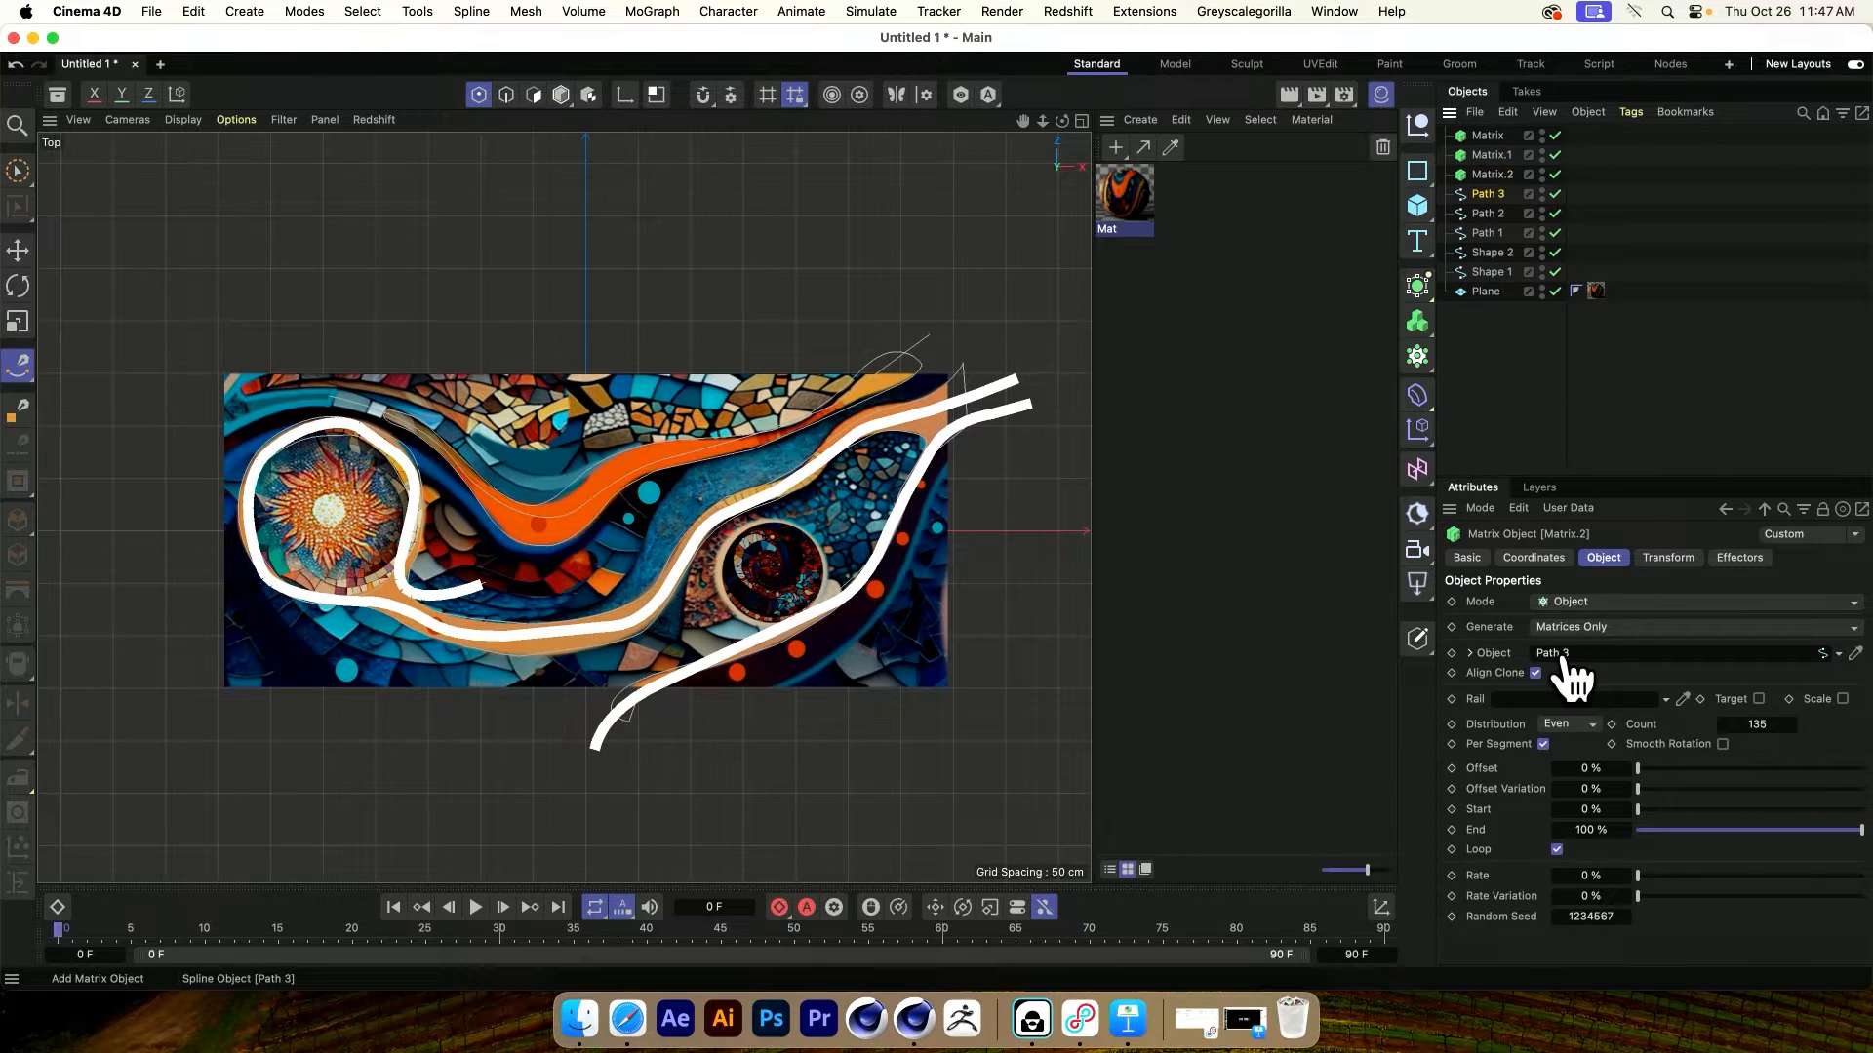
{"action": "left_click", "coordinate": [1486, 406]}
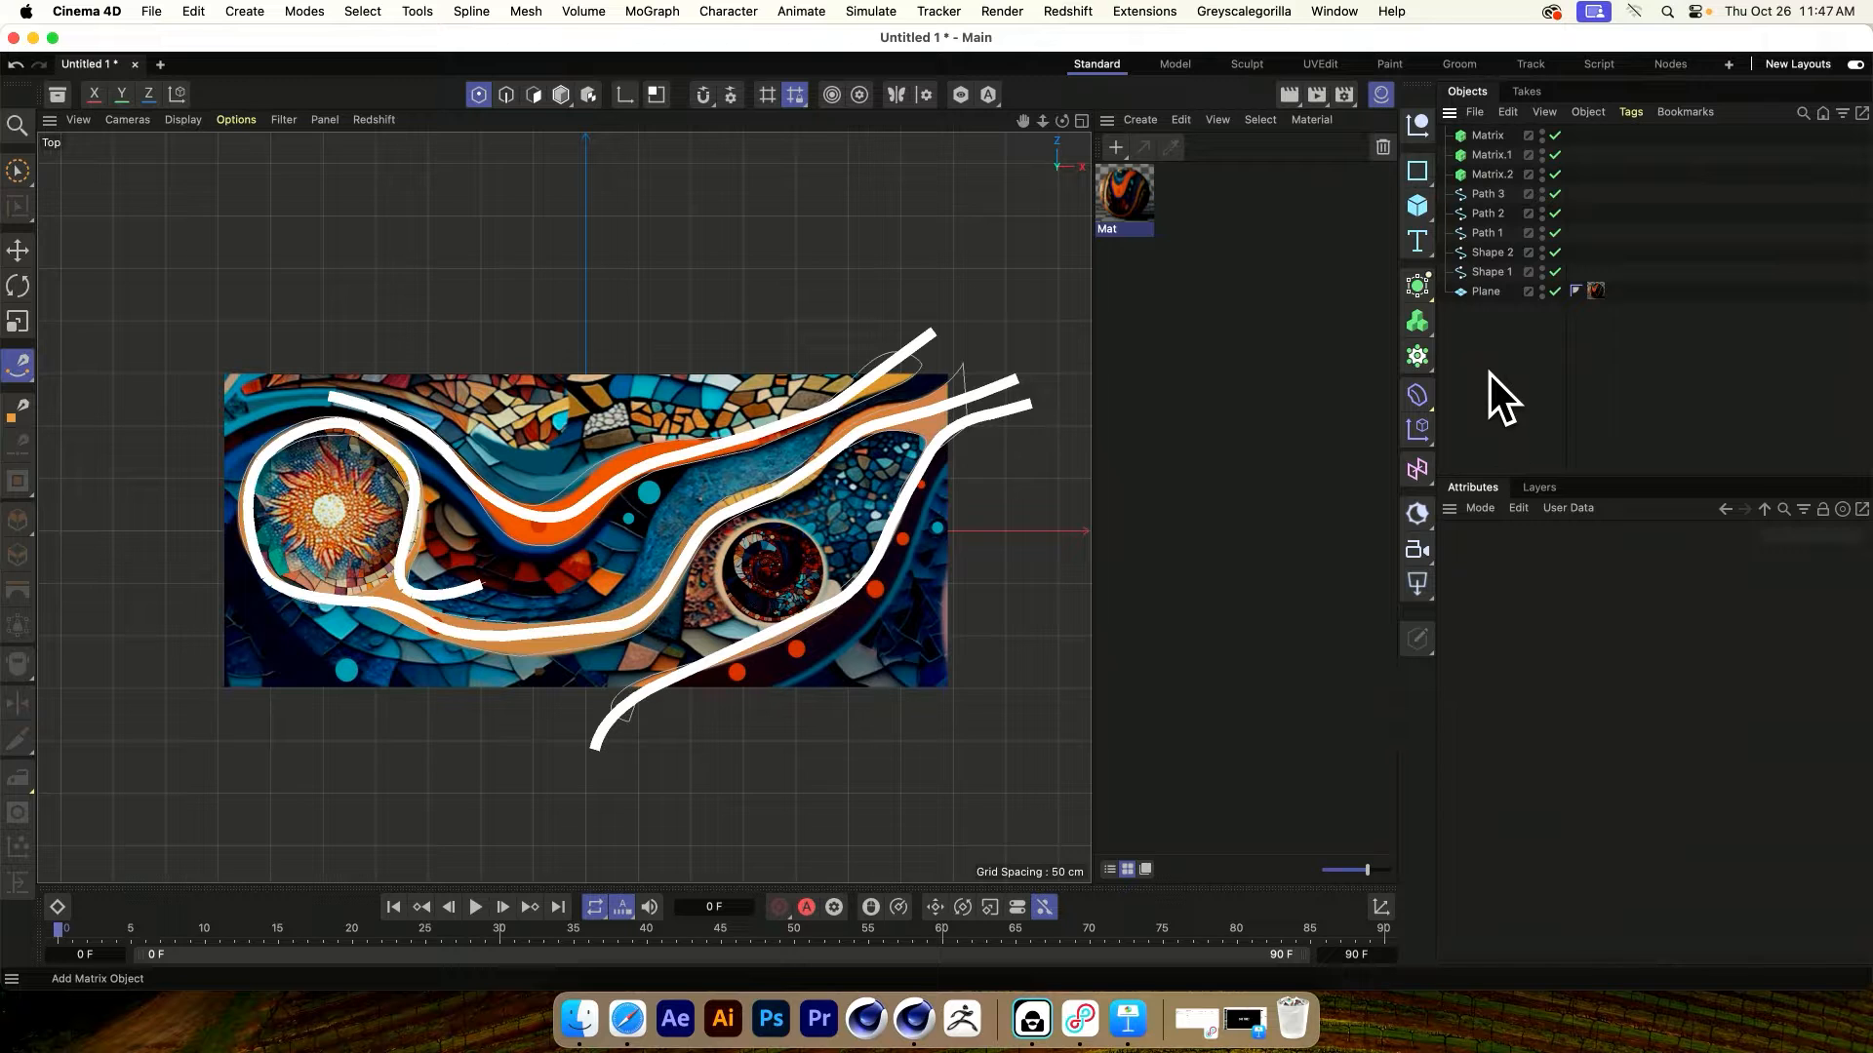
Adjust the count of Matrix.1 along Path 2, trying 75 and 50 and settling on 65
{"action": "left_click", "coordinate": [1490, 153]}
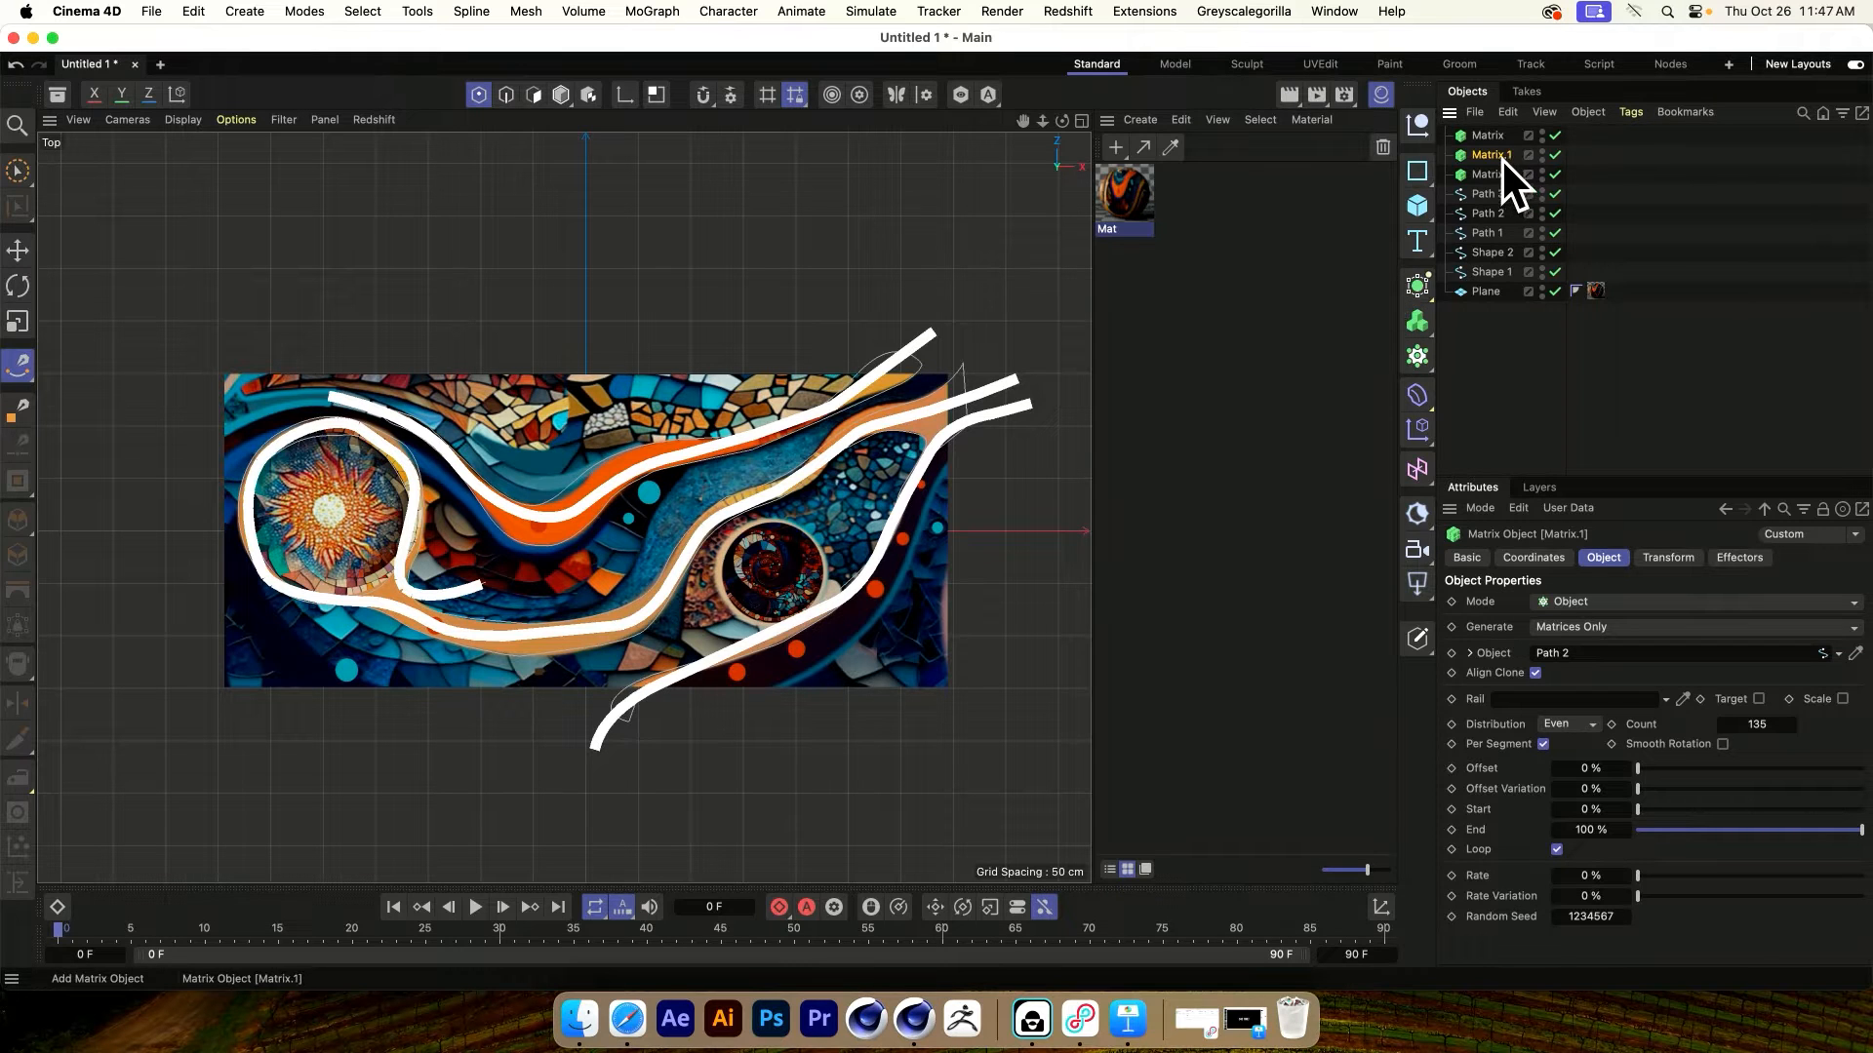
{"action": "left_click", "coordinate": [1760, 728]}
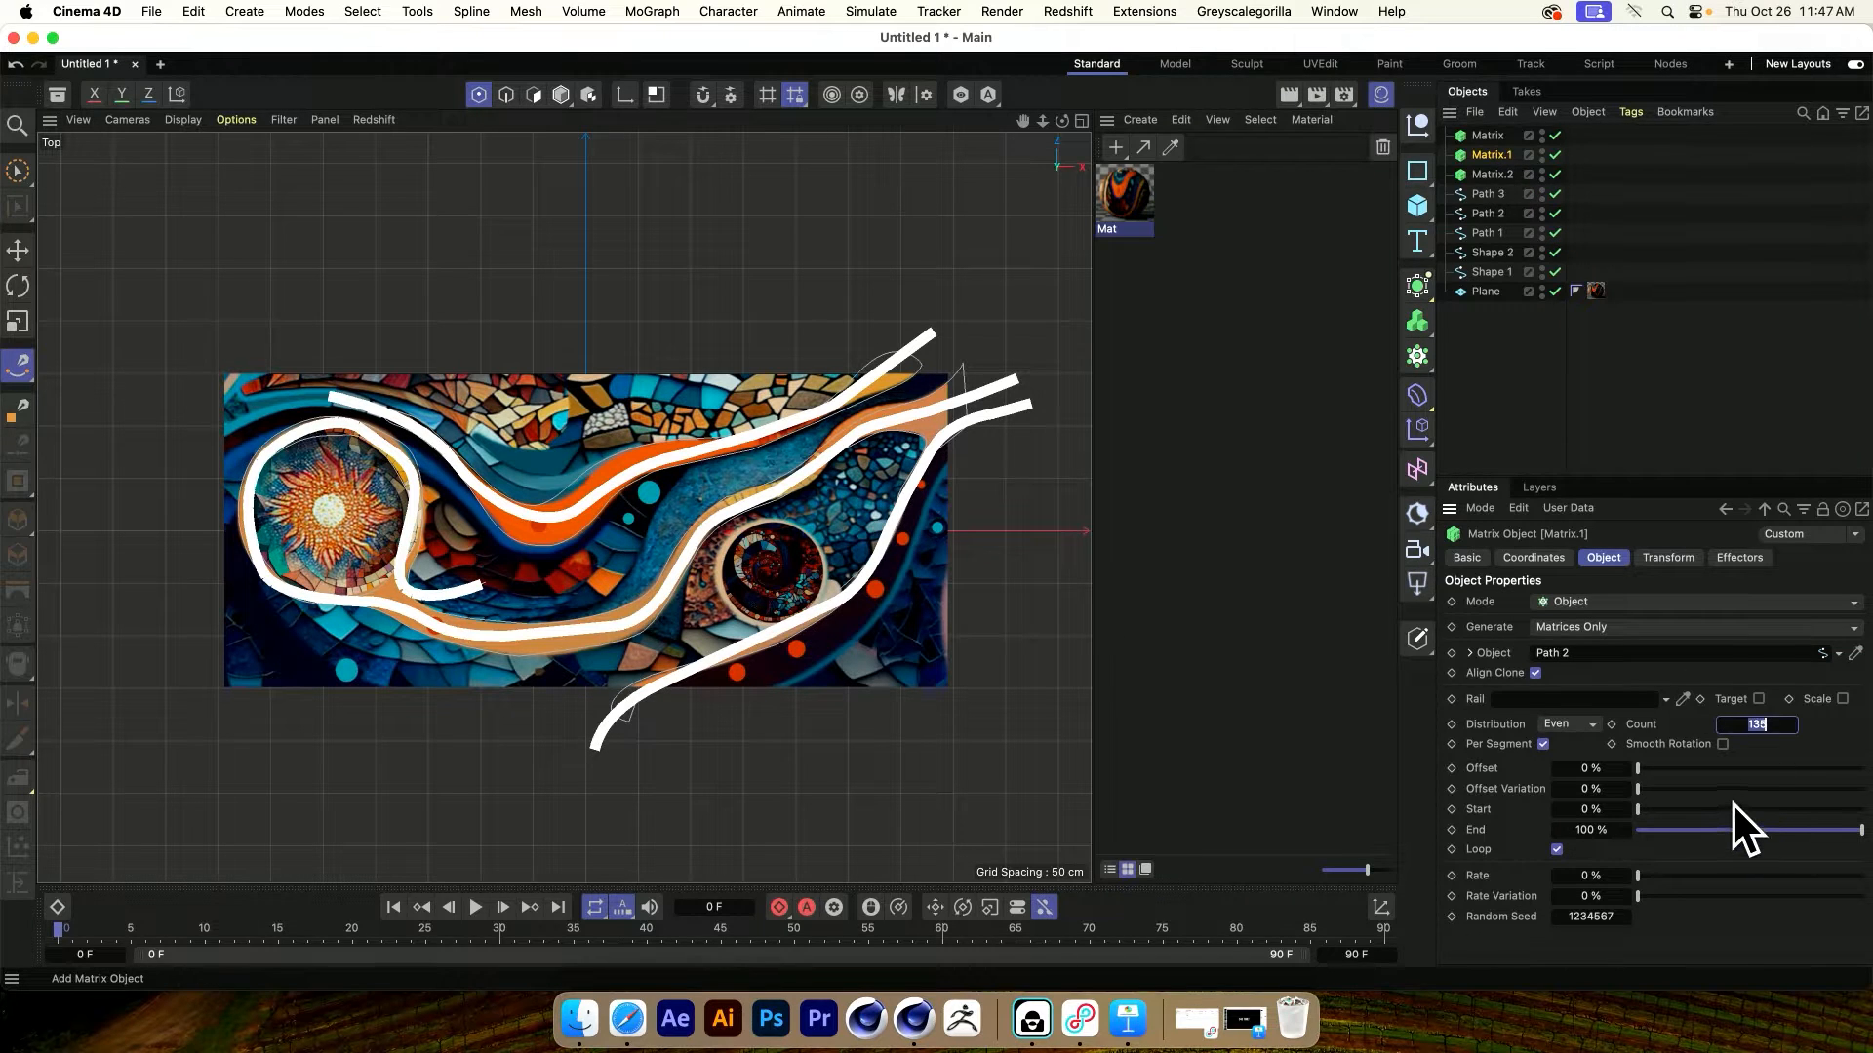
{"action": "type", "text": "75"}
{"action": "double_click", "coordinate": [1751, 724]}
{"action": "type", "text": "50"}
{"action": "key", "text": "Return"}
{"action": "type", "text": "65"}
Set the count of Matrix.2 along Path 3 to 100
{"action": "left_click", "coordinate": [1483, 175]}
{"action": "double_click", "coordinate": [1755, 725]}
{"action": "type", "text": "100"}
{"action": "left_click", "coordinate": [1489, 358]}
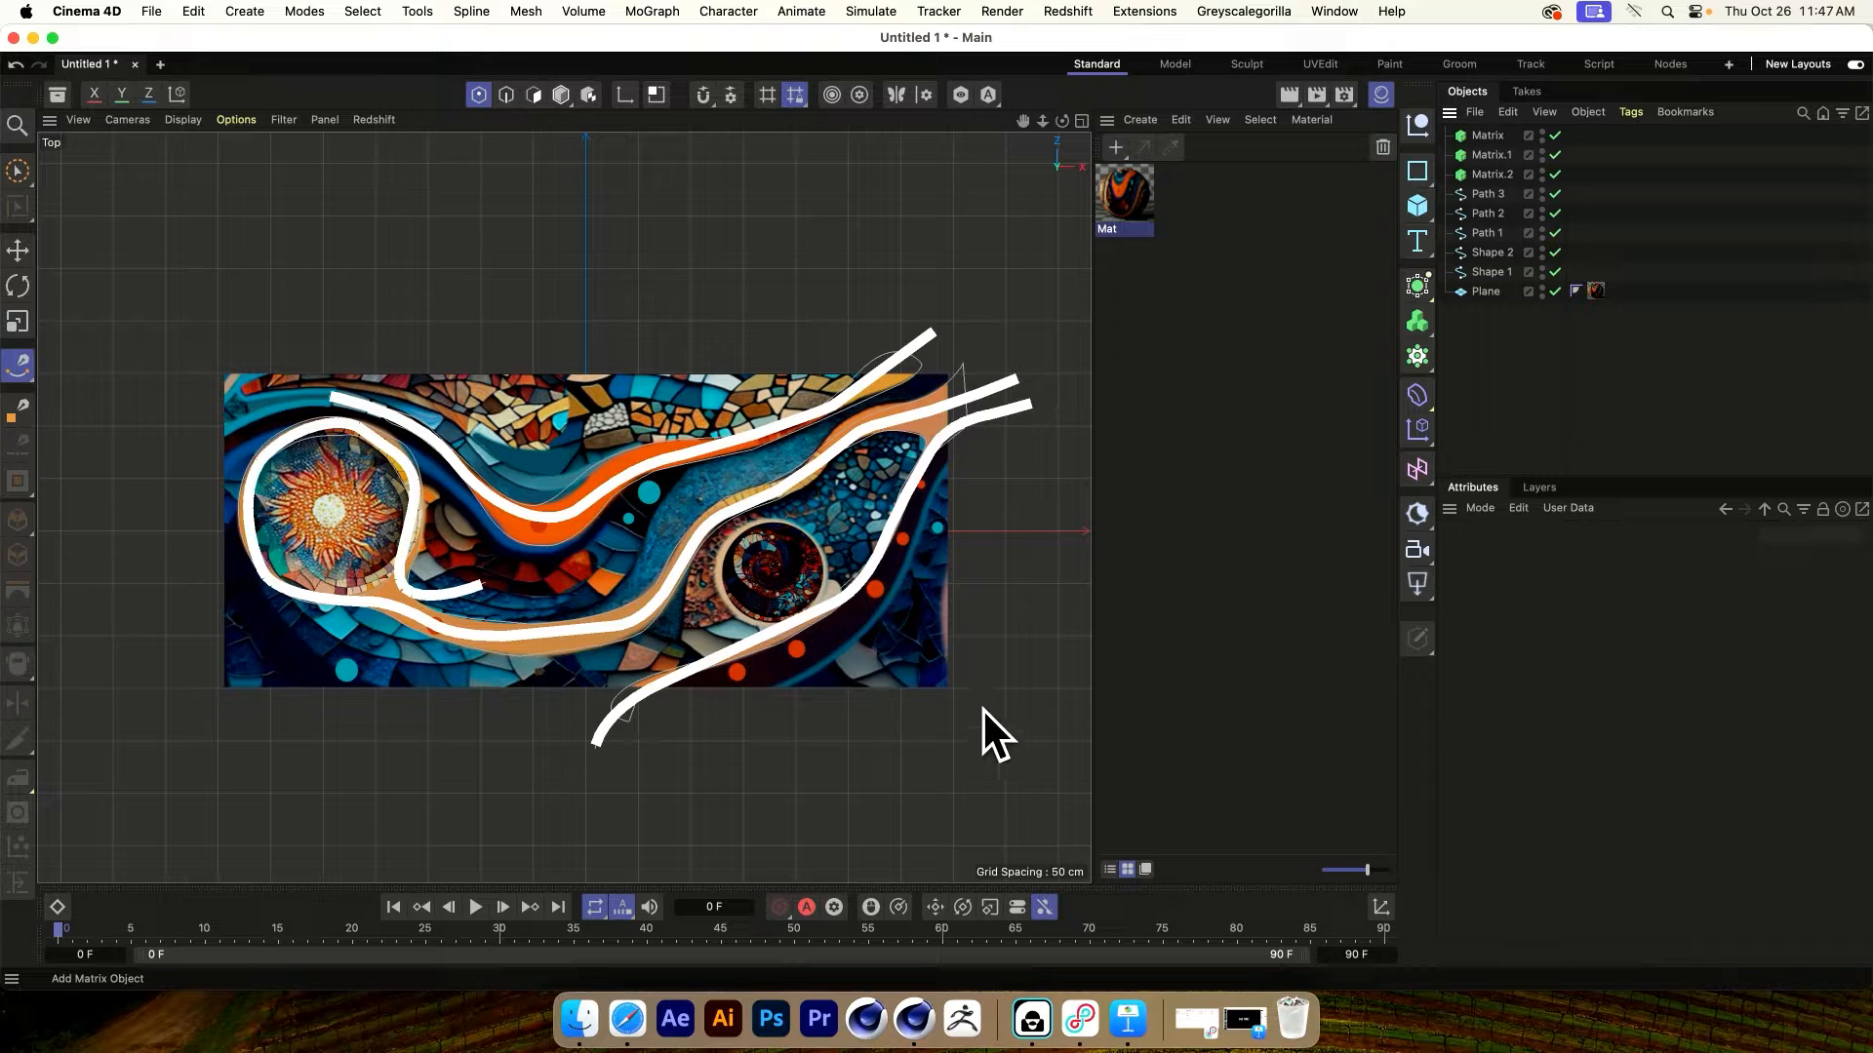
Select all three Matrix objects and test sliding the matrices along their paths with Offset, returning it to 0%
{"action": "left_click", "coordinate": [1482, 135]}
{"action": "left_click", "coordinate": [1485, 174], "text": "shift"}
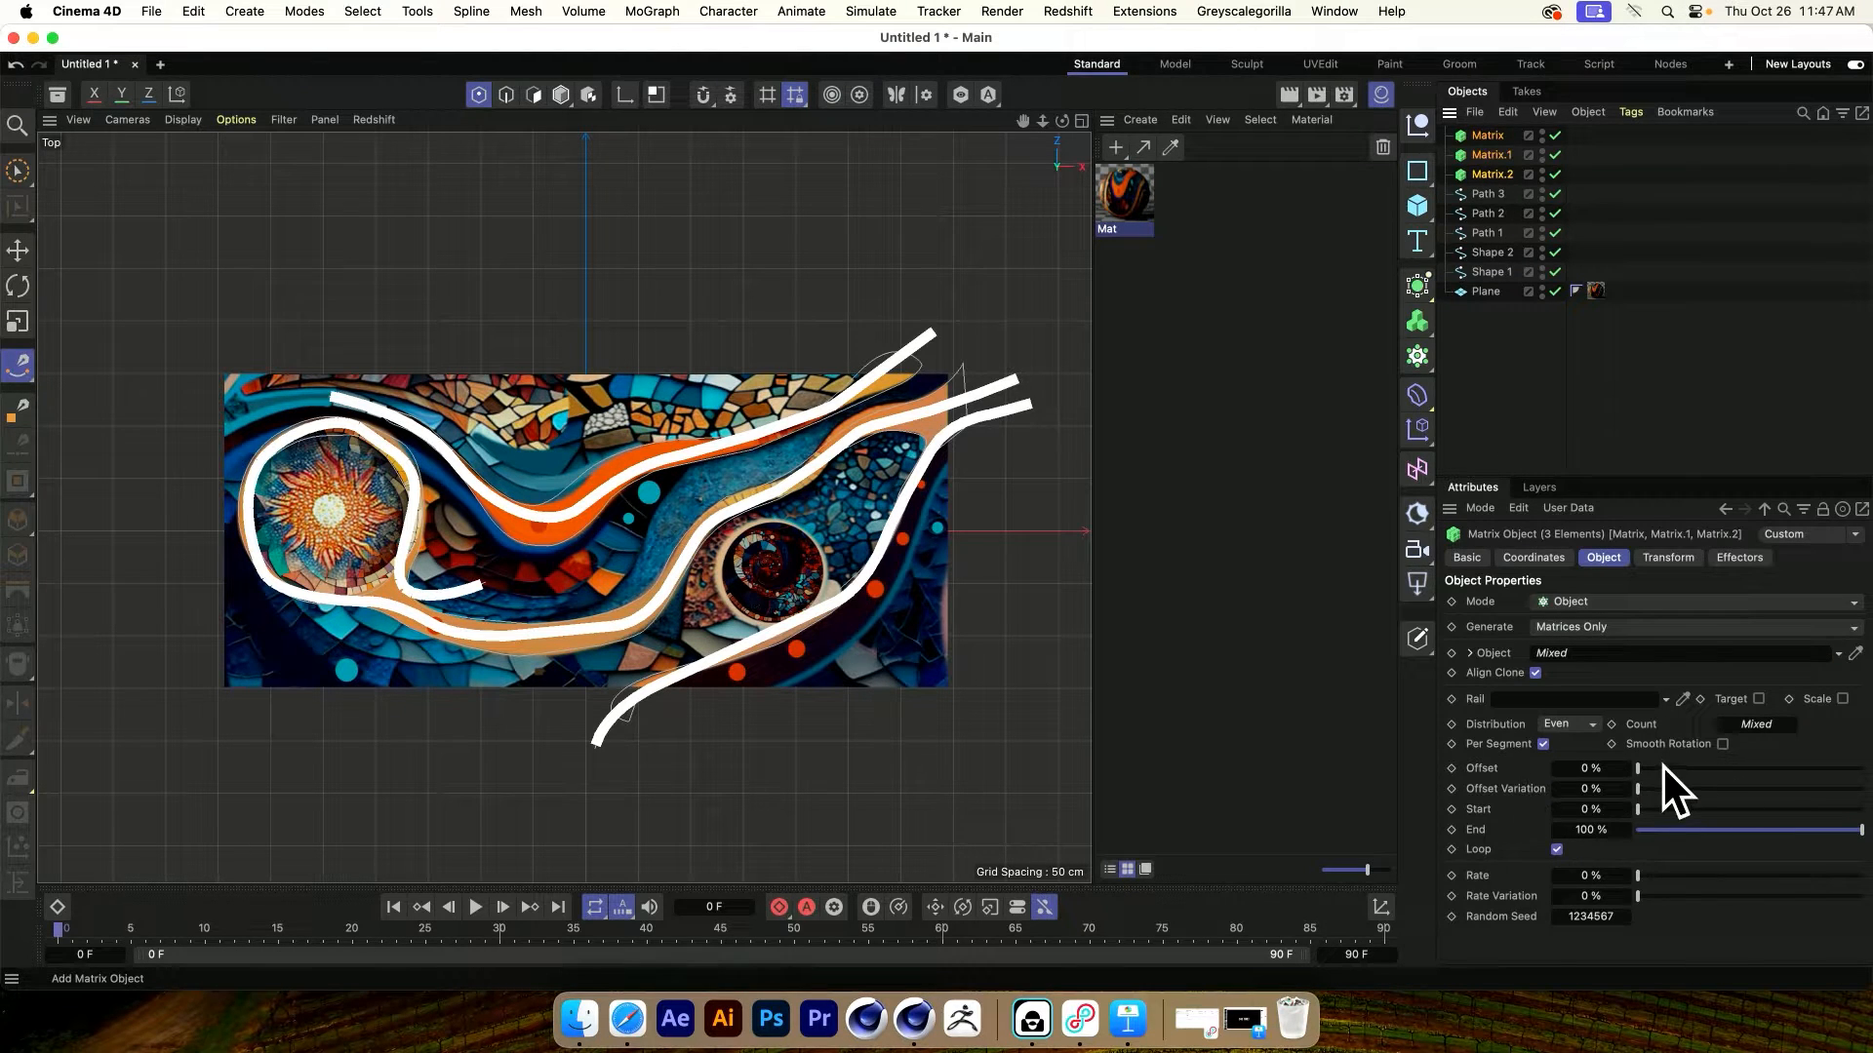
{"action": "left_click_drag", "start_coordinate": [1658, 770], "coordinate": [1729, 767]}
{"action": "left_click_drag", "start_coordinate": [1718, 771], "coordinate": [1557, 764]}
Extend the project to 2000 frames and keyframe Offset at 0% on frame 0 for the three Matrix objects
{"action": "left_click", "coordinate": [1356, 956]}
{"action": "type", "text": "2000"}
{"action": "key", "text": "Return"}
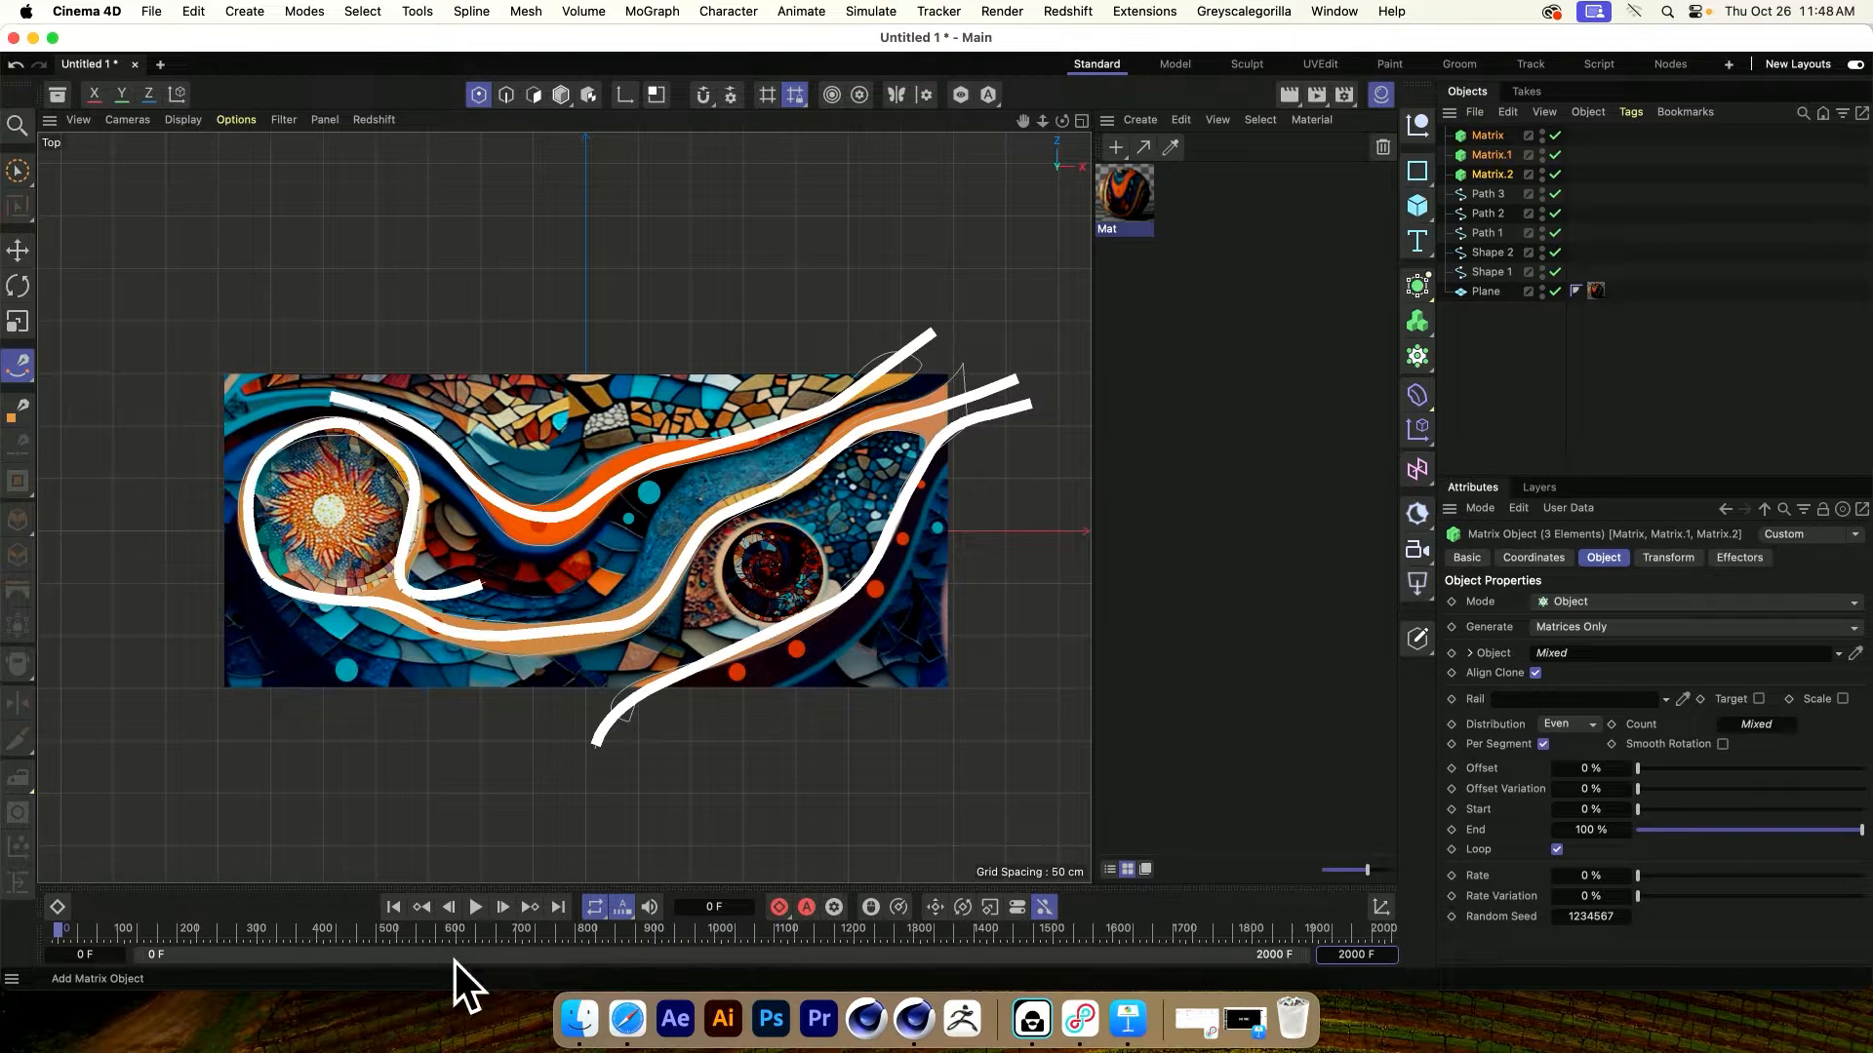
{"action": "left_click", "coordinate": [56, 930]}
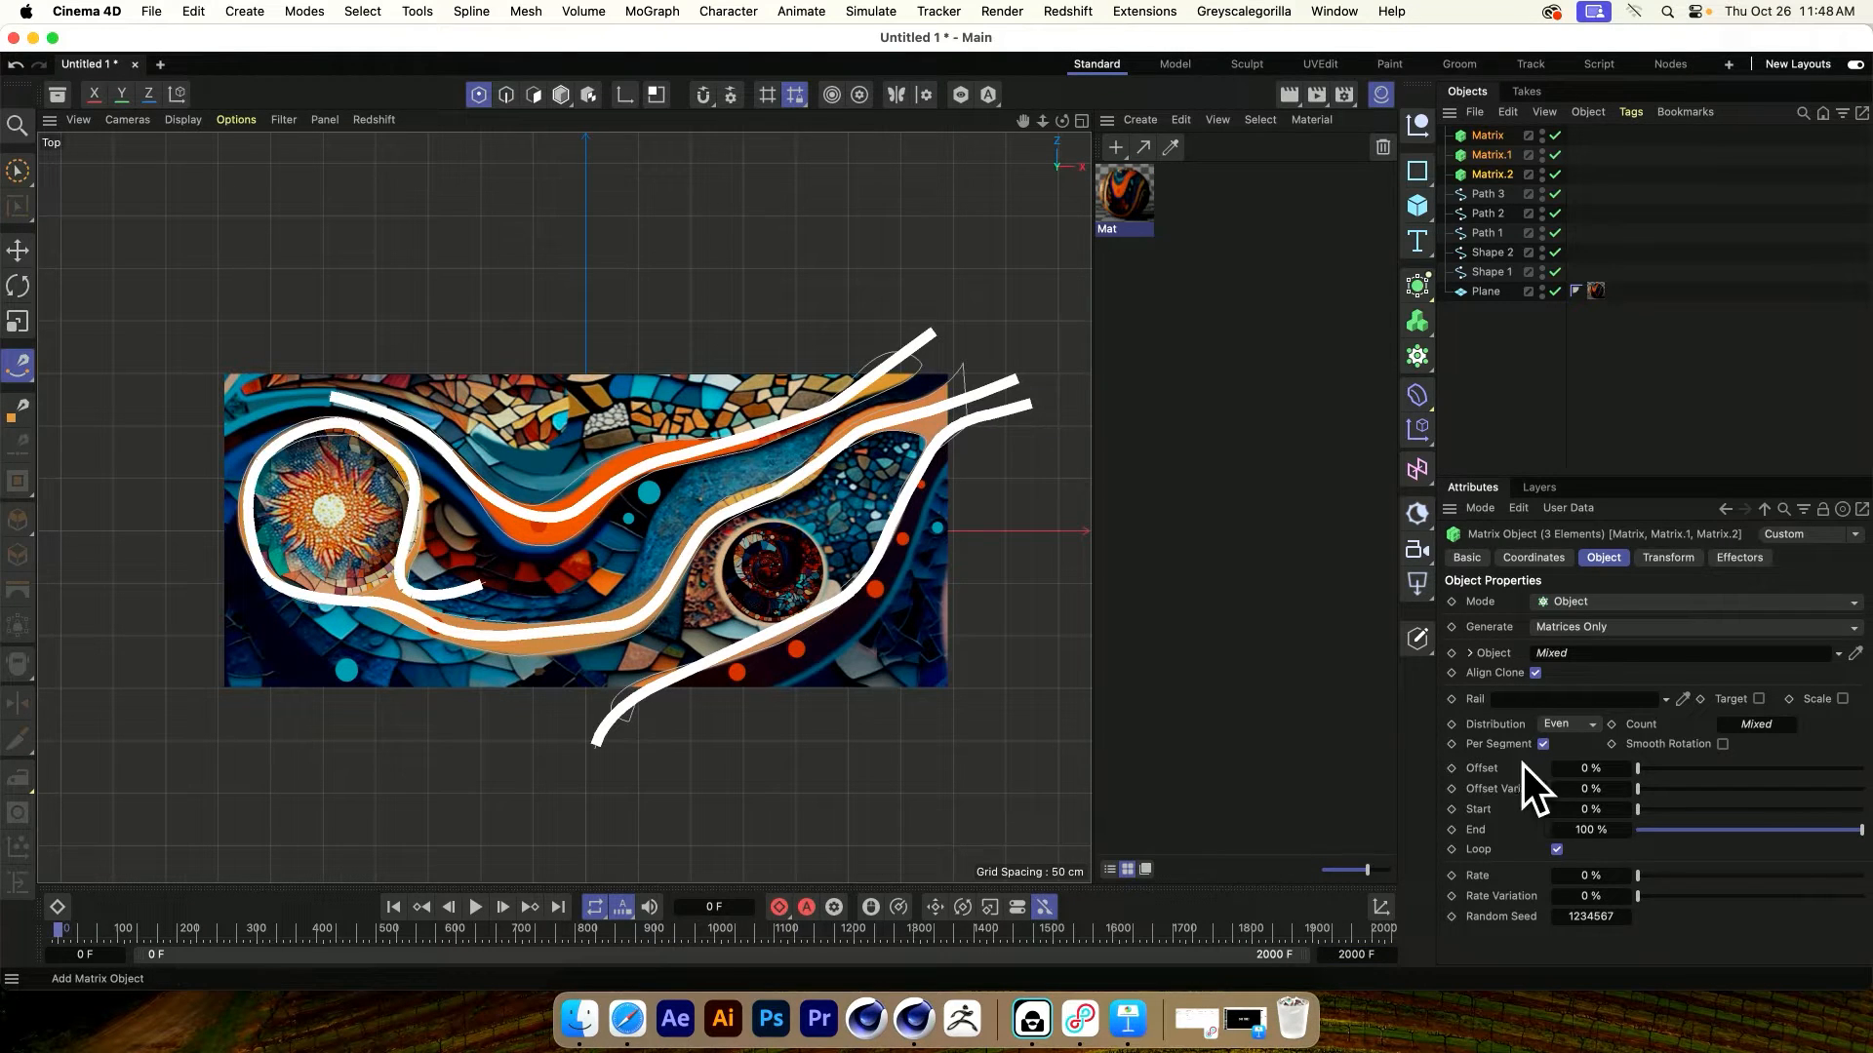
{"action": "left_click", "coordinate": [1452, 768]}
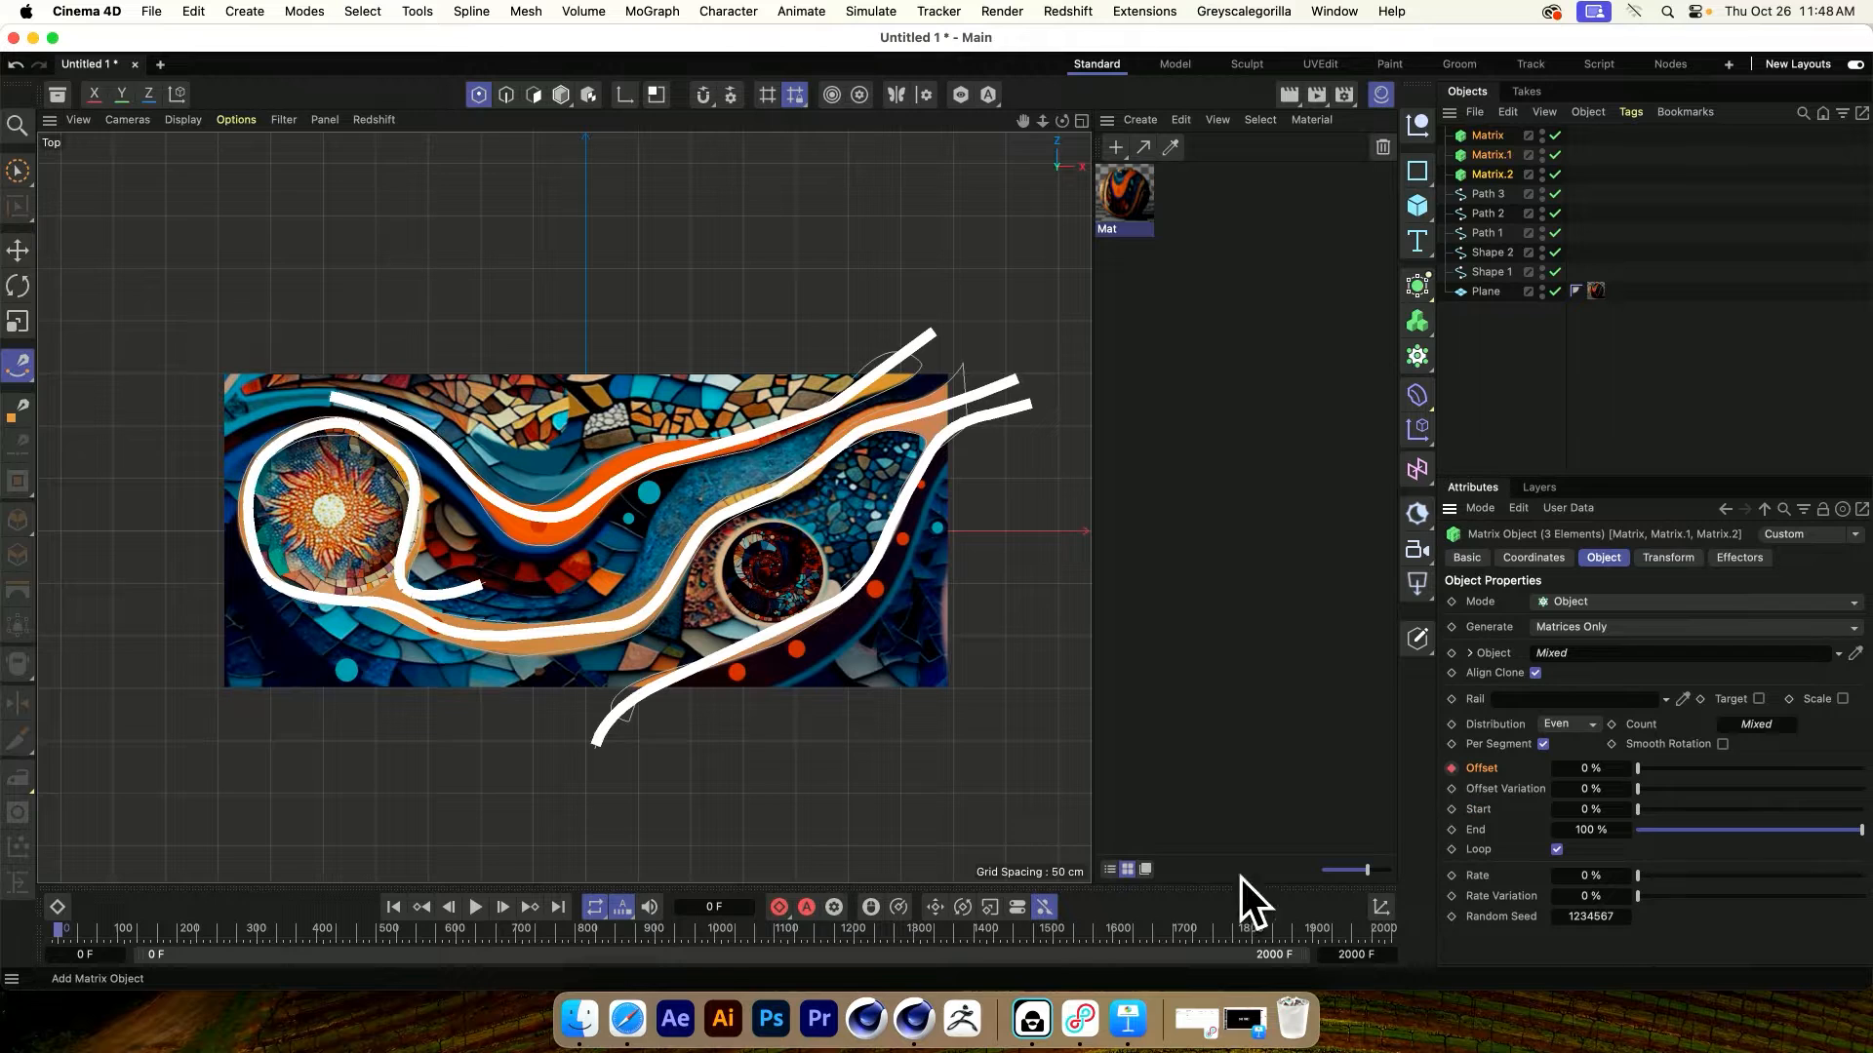
Keyframe Offset at 100% on frame 1000 for the three Matrix objects
{"action": "left_click", "coordinate": [716, 934]}
{"action": "key", "text": "g"}
{"action": "key", "text": "g"}
{"action": "key", "text": "g"}
{"action": "key", "text": "g"}
{"action": "key", "text": "g"}
{"action": "key", "text": "g"}
{"action": "key", "text": "g"}
{"action": "key", "text": "g"}
{"action": "key", "text": "g"}
{"action": "key", "text": "g"}
{"action": "left_click", "coordinate": [1451, 769]}
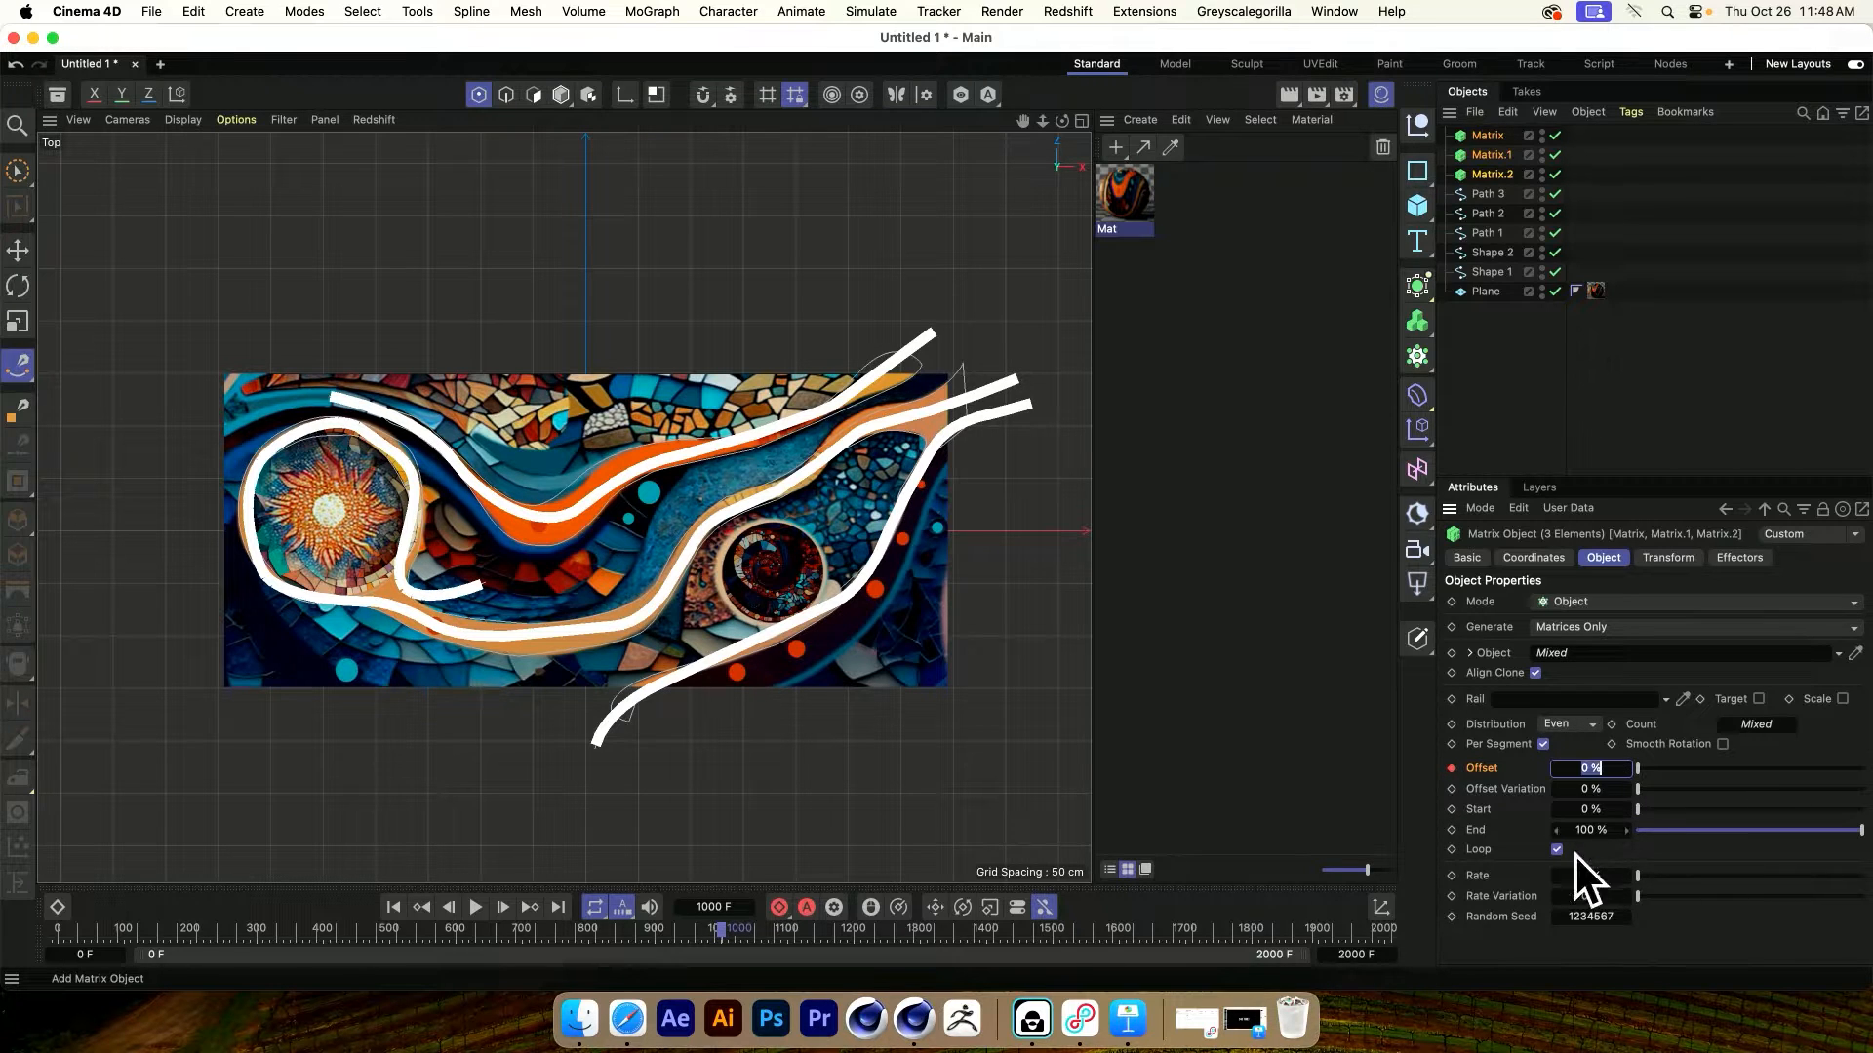
{"action": "type", "text": "100"}
{"action": "key", "text": "Return"}
{"action": "left_click", "coordinate": [1451, 769]}
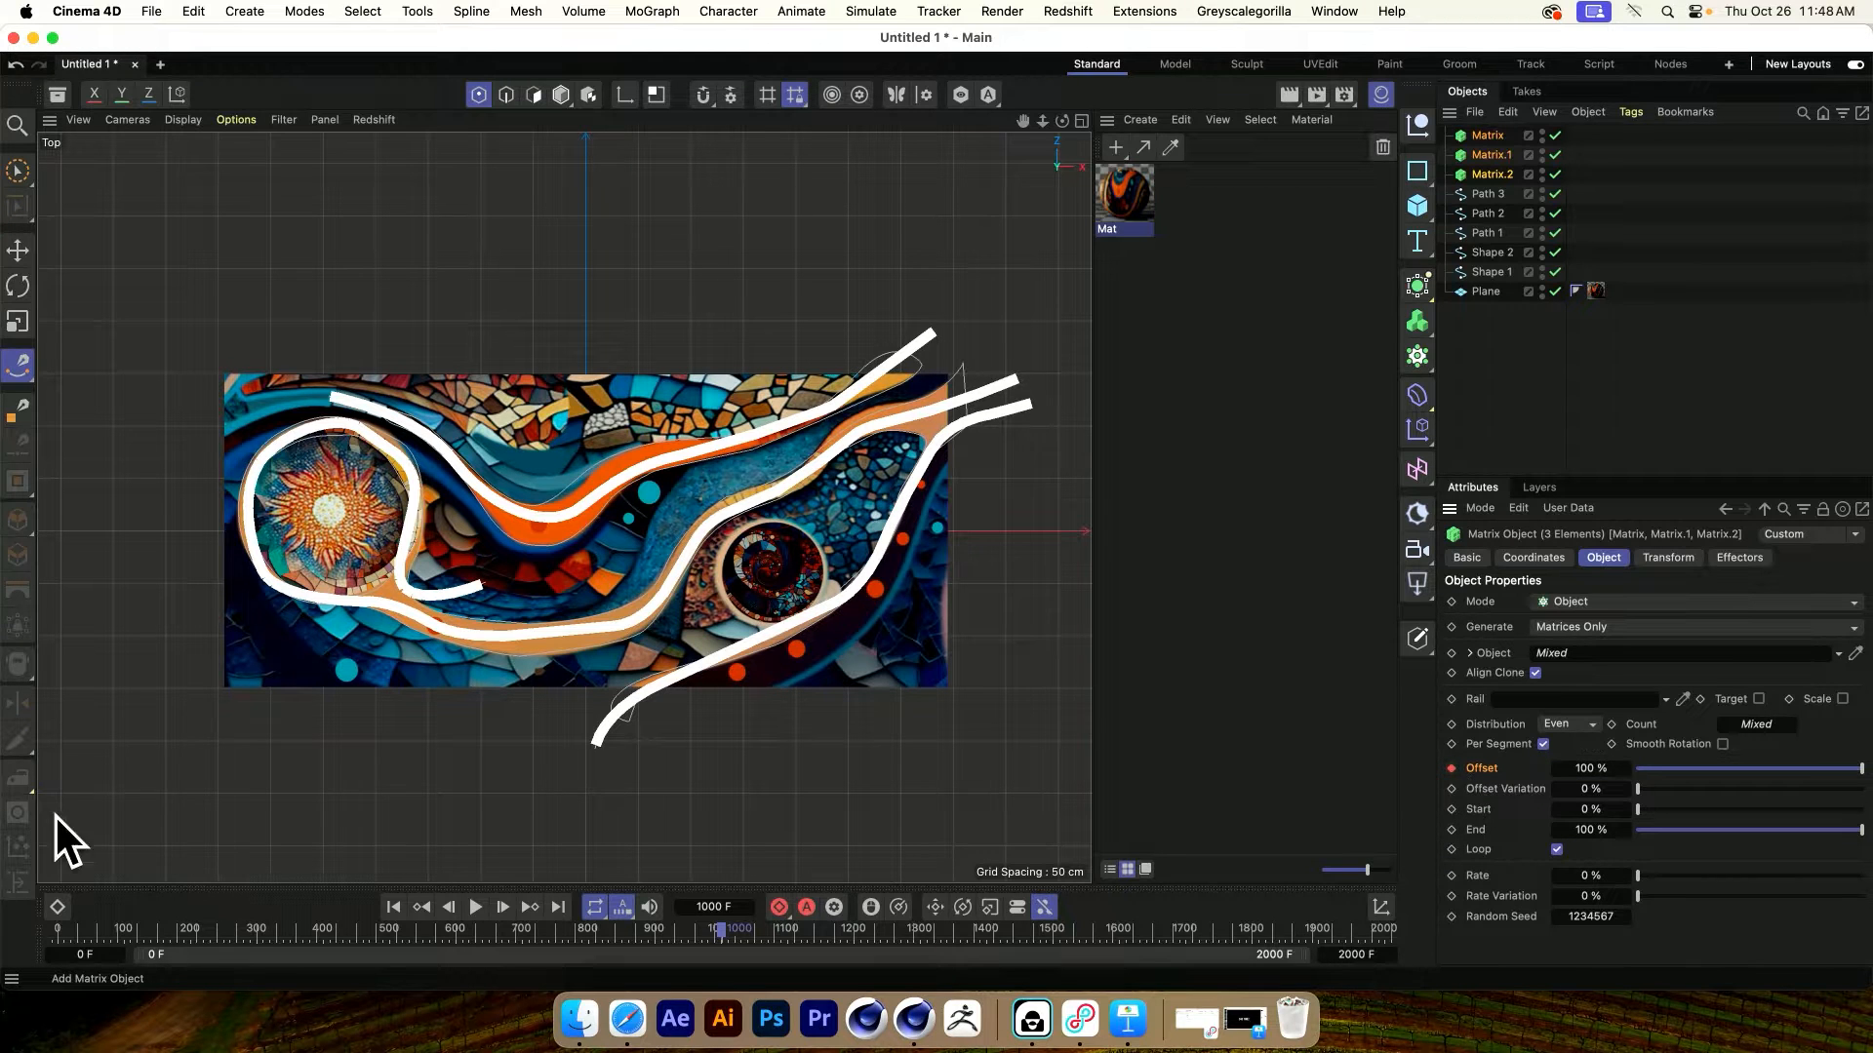
Open and enlarge the dope sheet, and move the end Offset keys of Matrix and Matrix.2 to frame 2000
{"action": "left_click", "coordinate": [57, 907]}
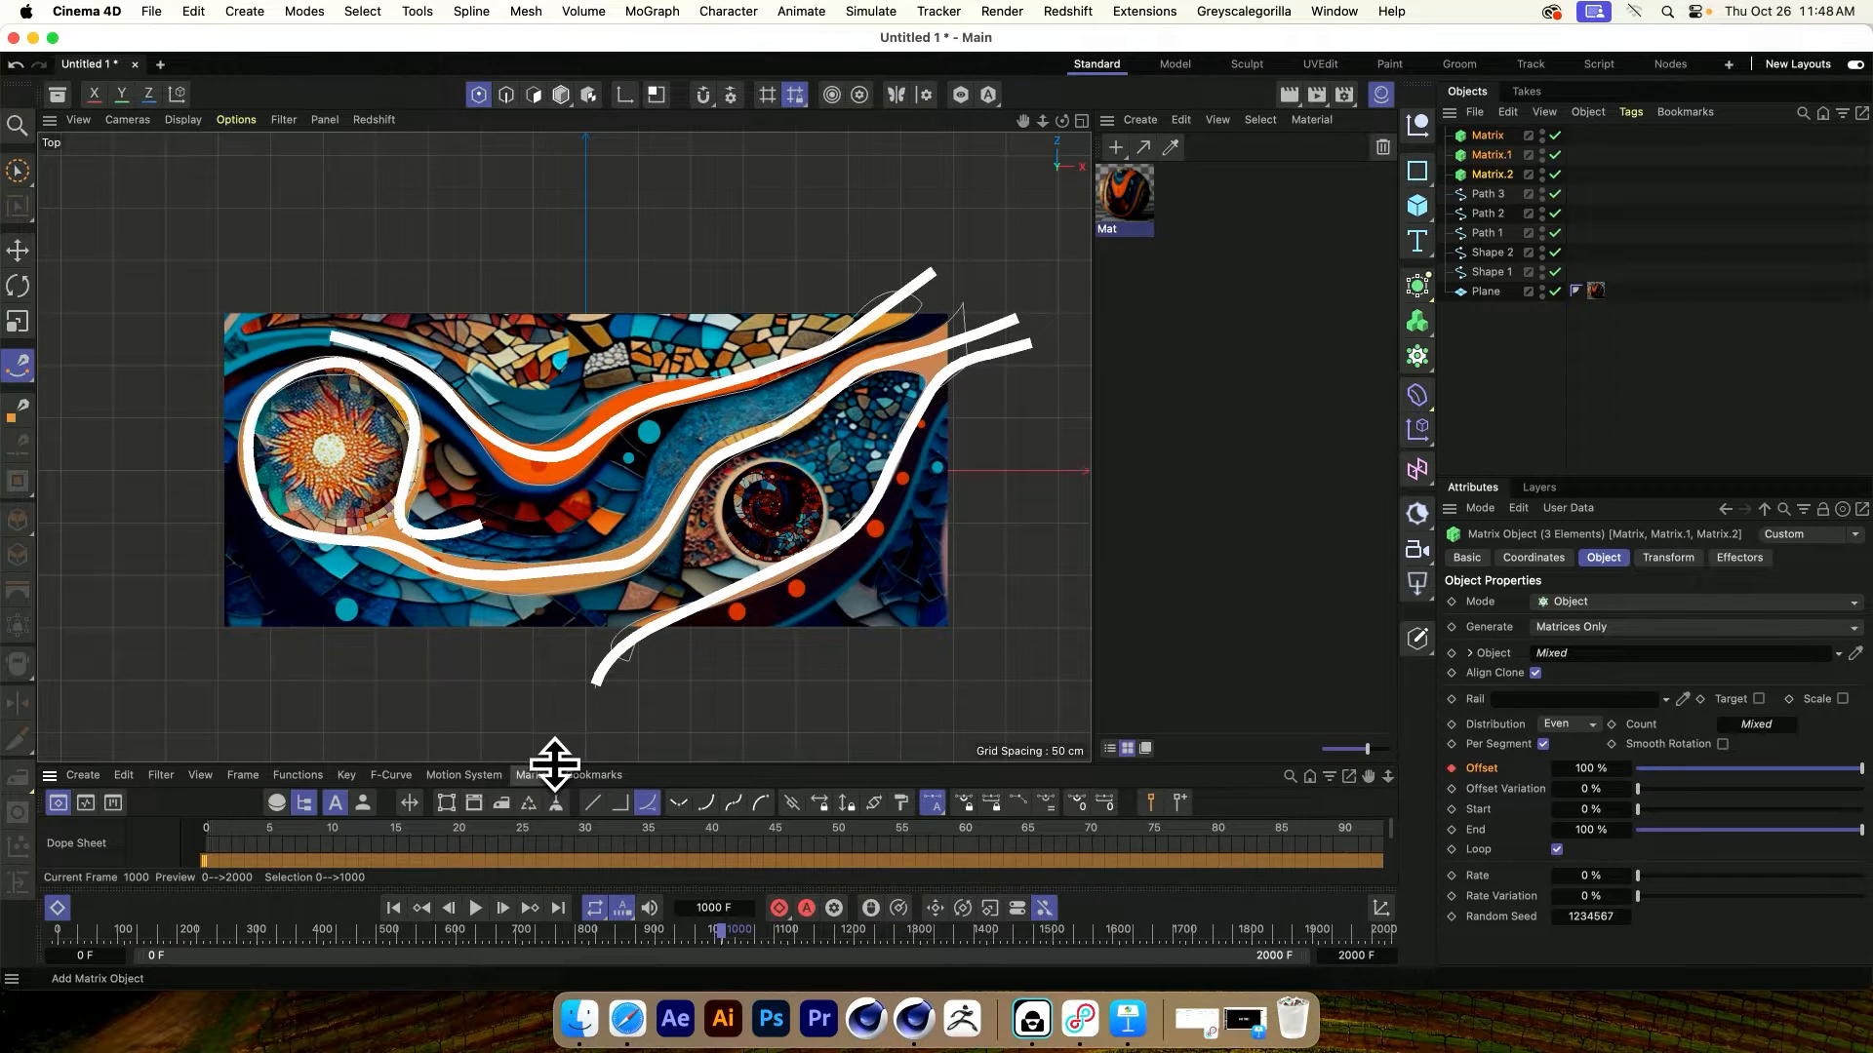
{"action": "left_click_drag", "start_coordinate": [547, 761], "coordinate": [518, 435]}
{"action": "left_click", "coordinate": [302, 628]}
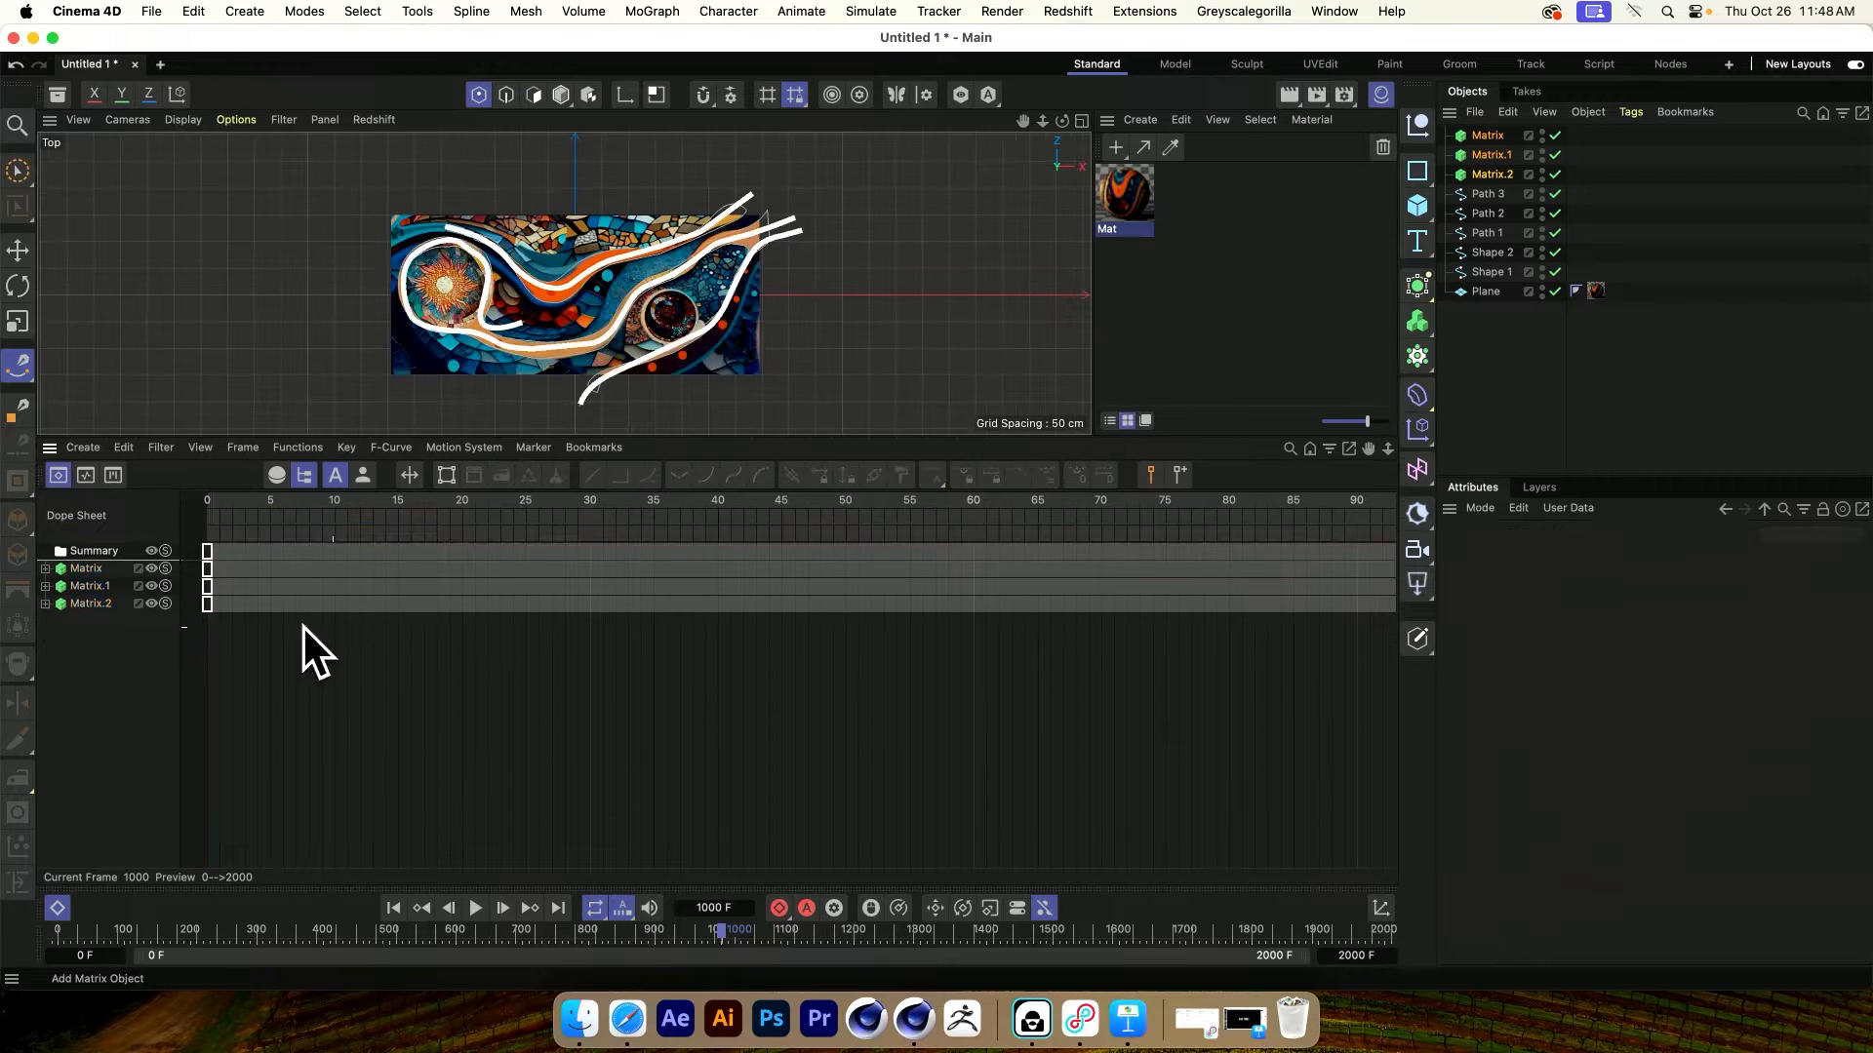
{"action": "left_click", "coordinate": [98, 569]}
{"action": "left_click", "coordinate": [90, 604], "text": "super"}
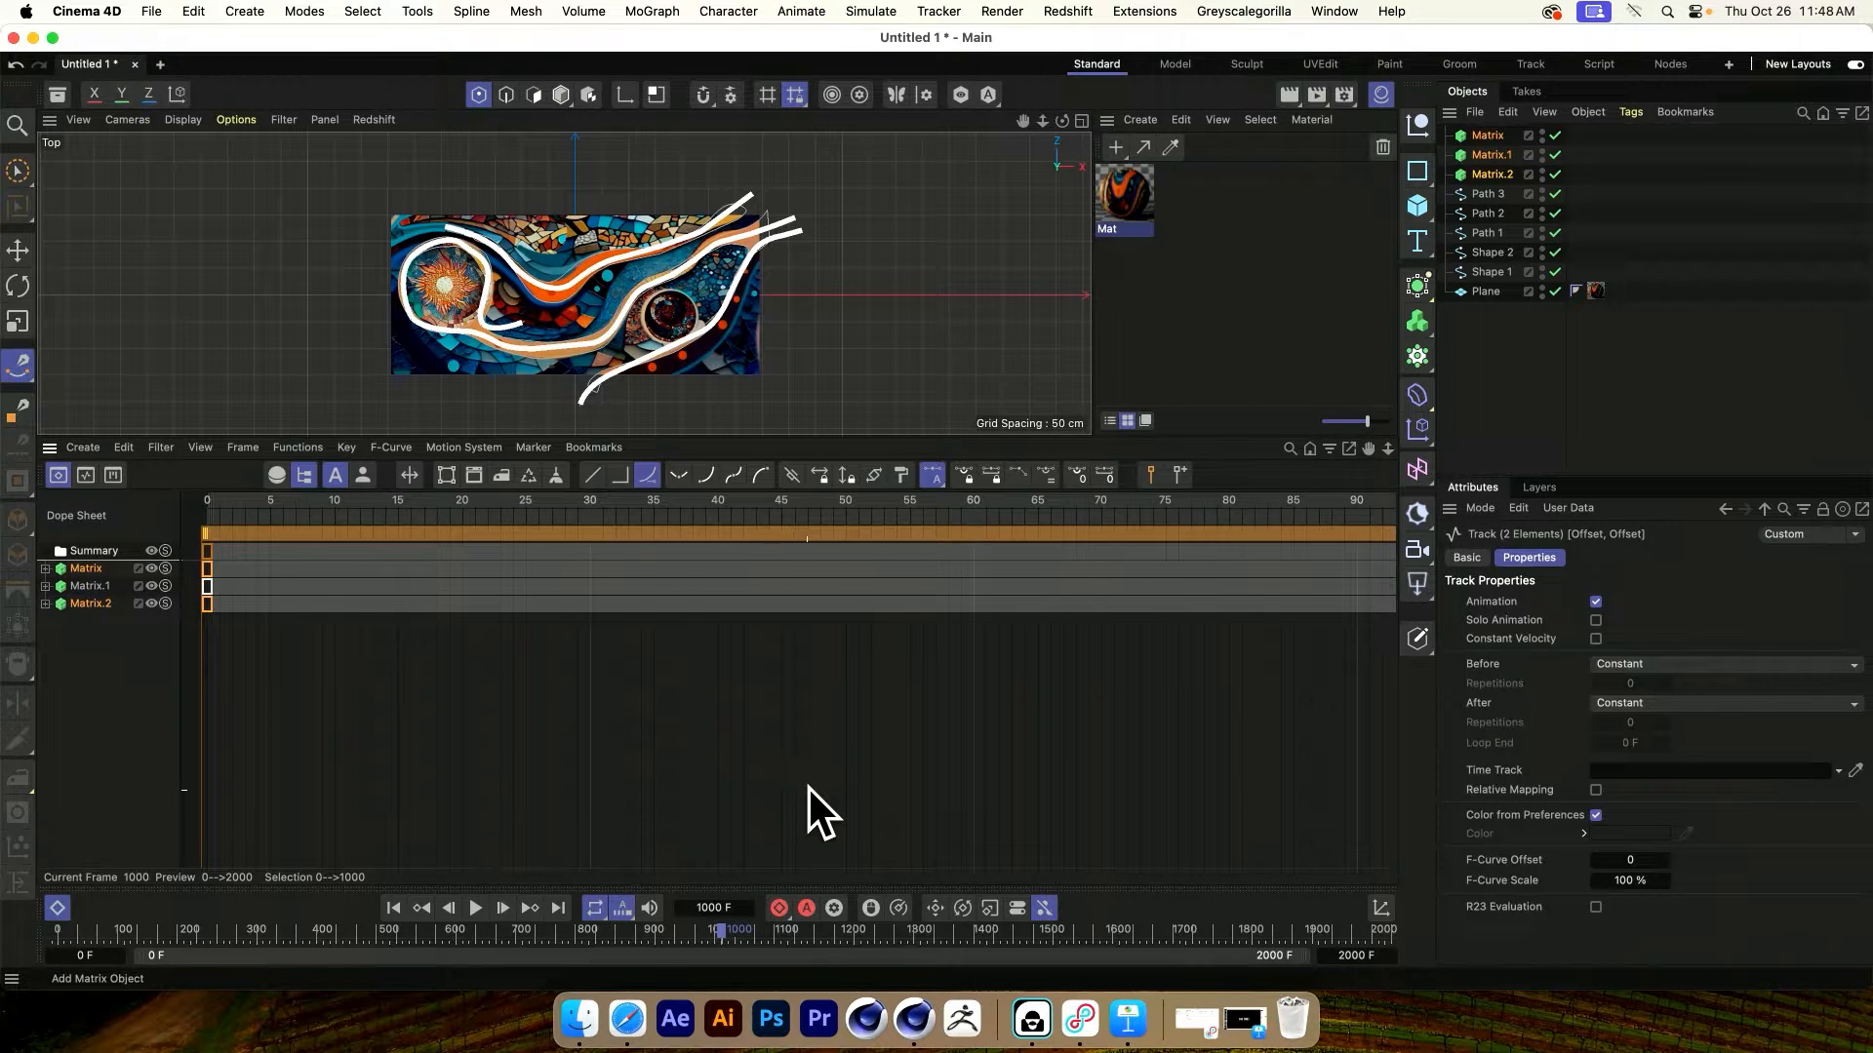
{"action": "key", "text": "h"}
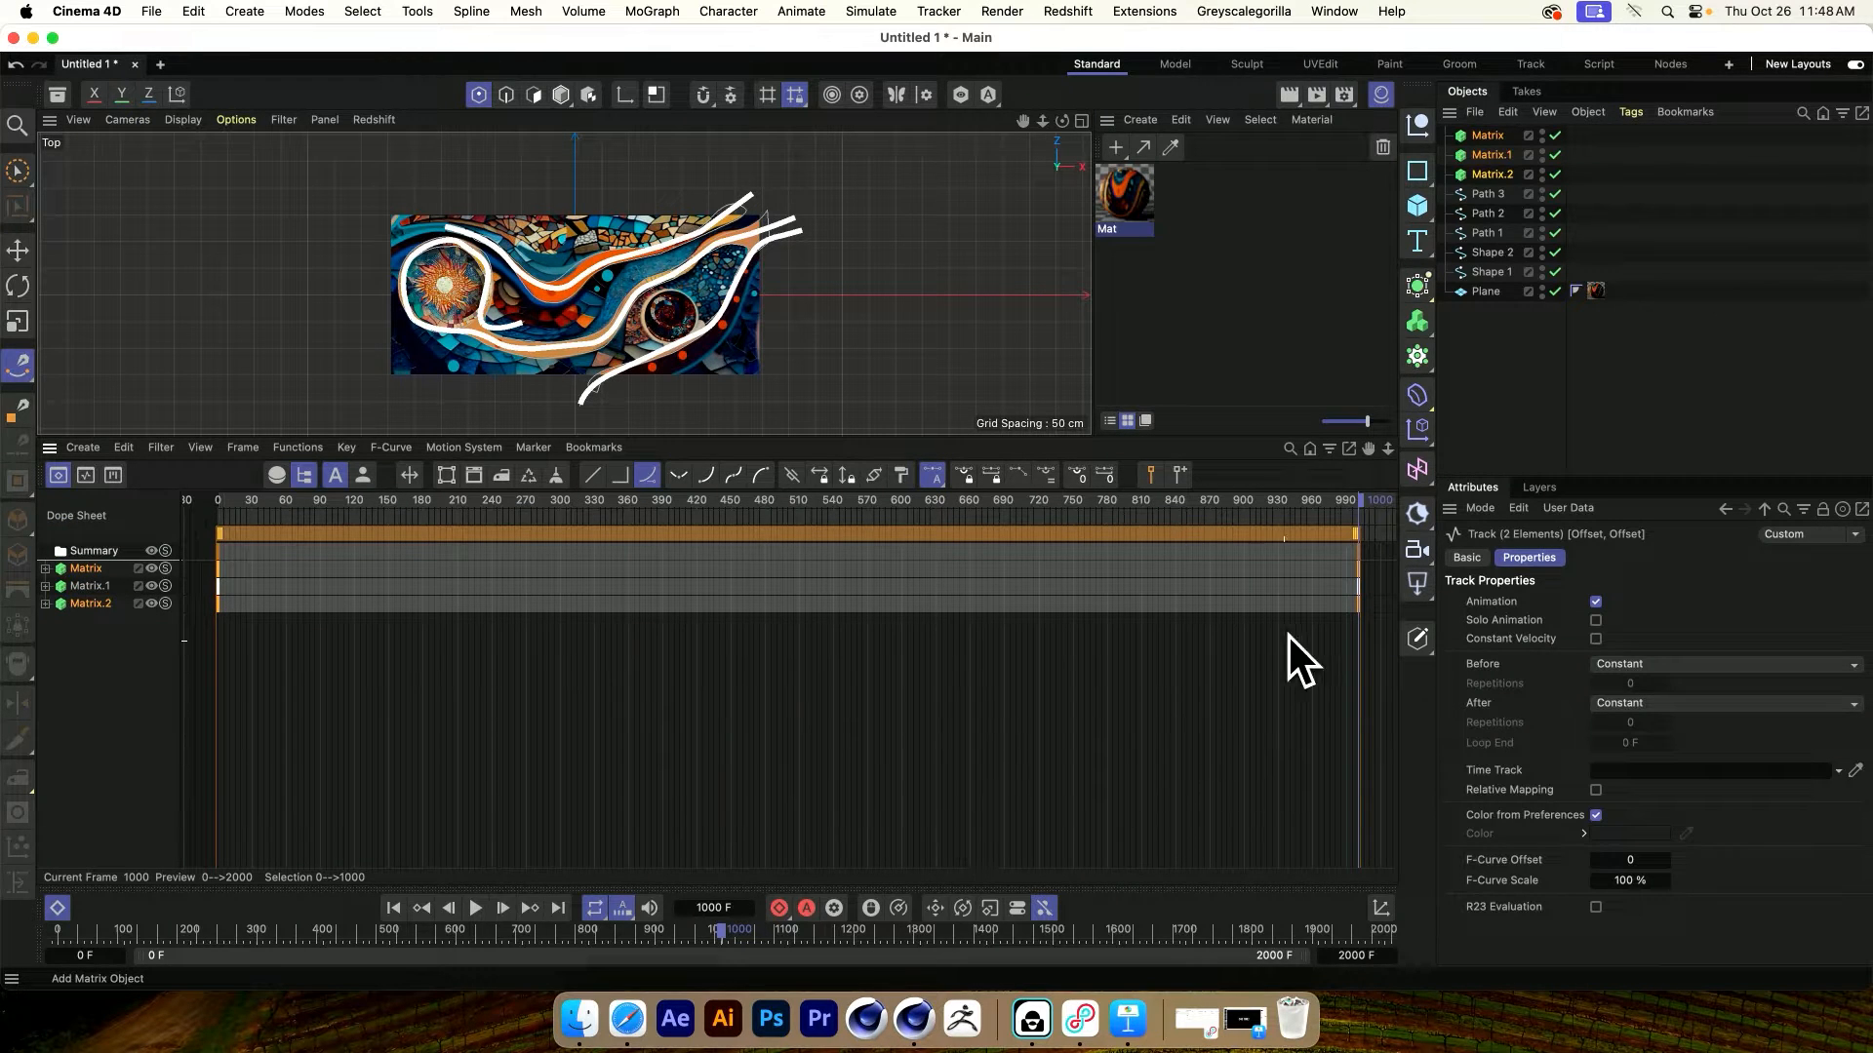
{"action": "left_click_drag", "start_coordinate": [1334, 566], "coordinate": [1369, 607]}
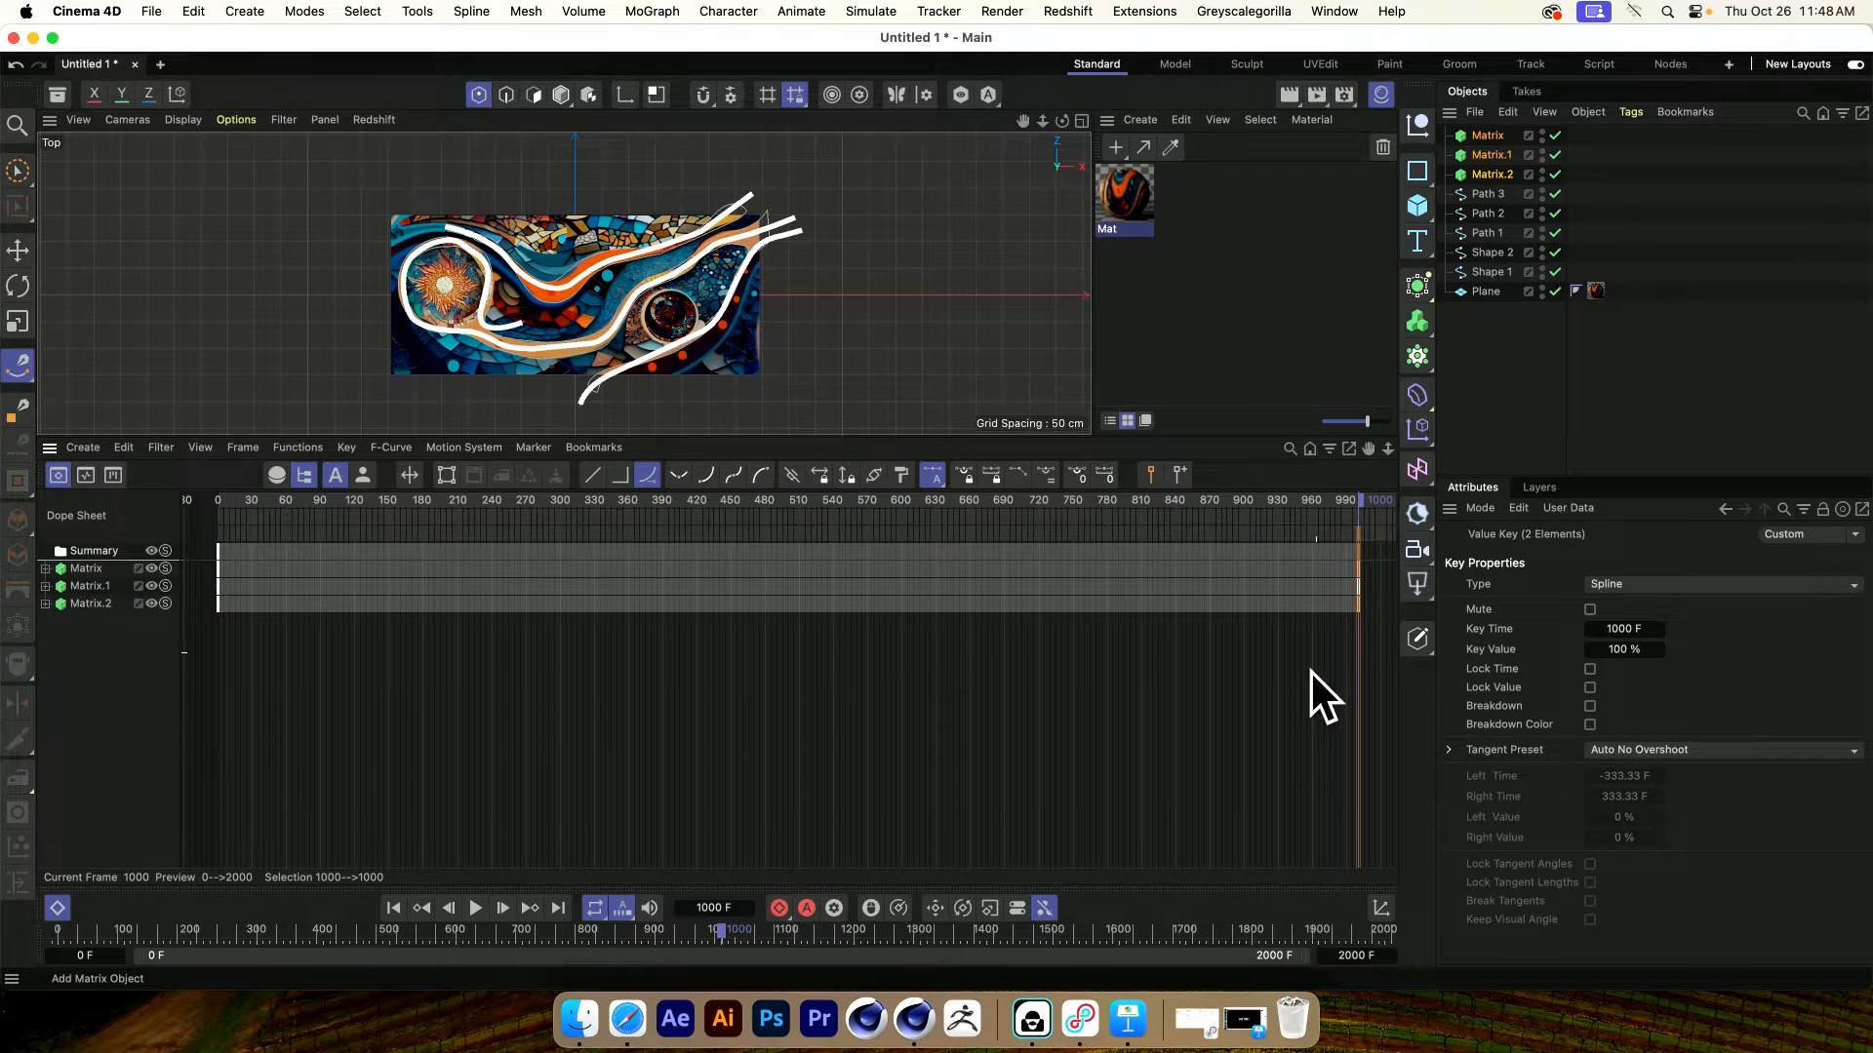
{"action": "double_click", "coordinate": [1611, 632]}
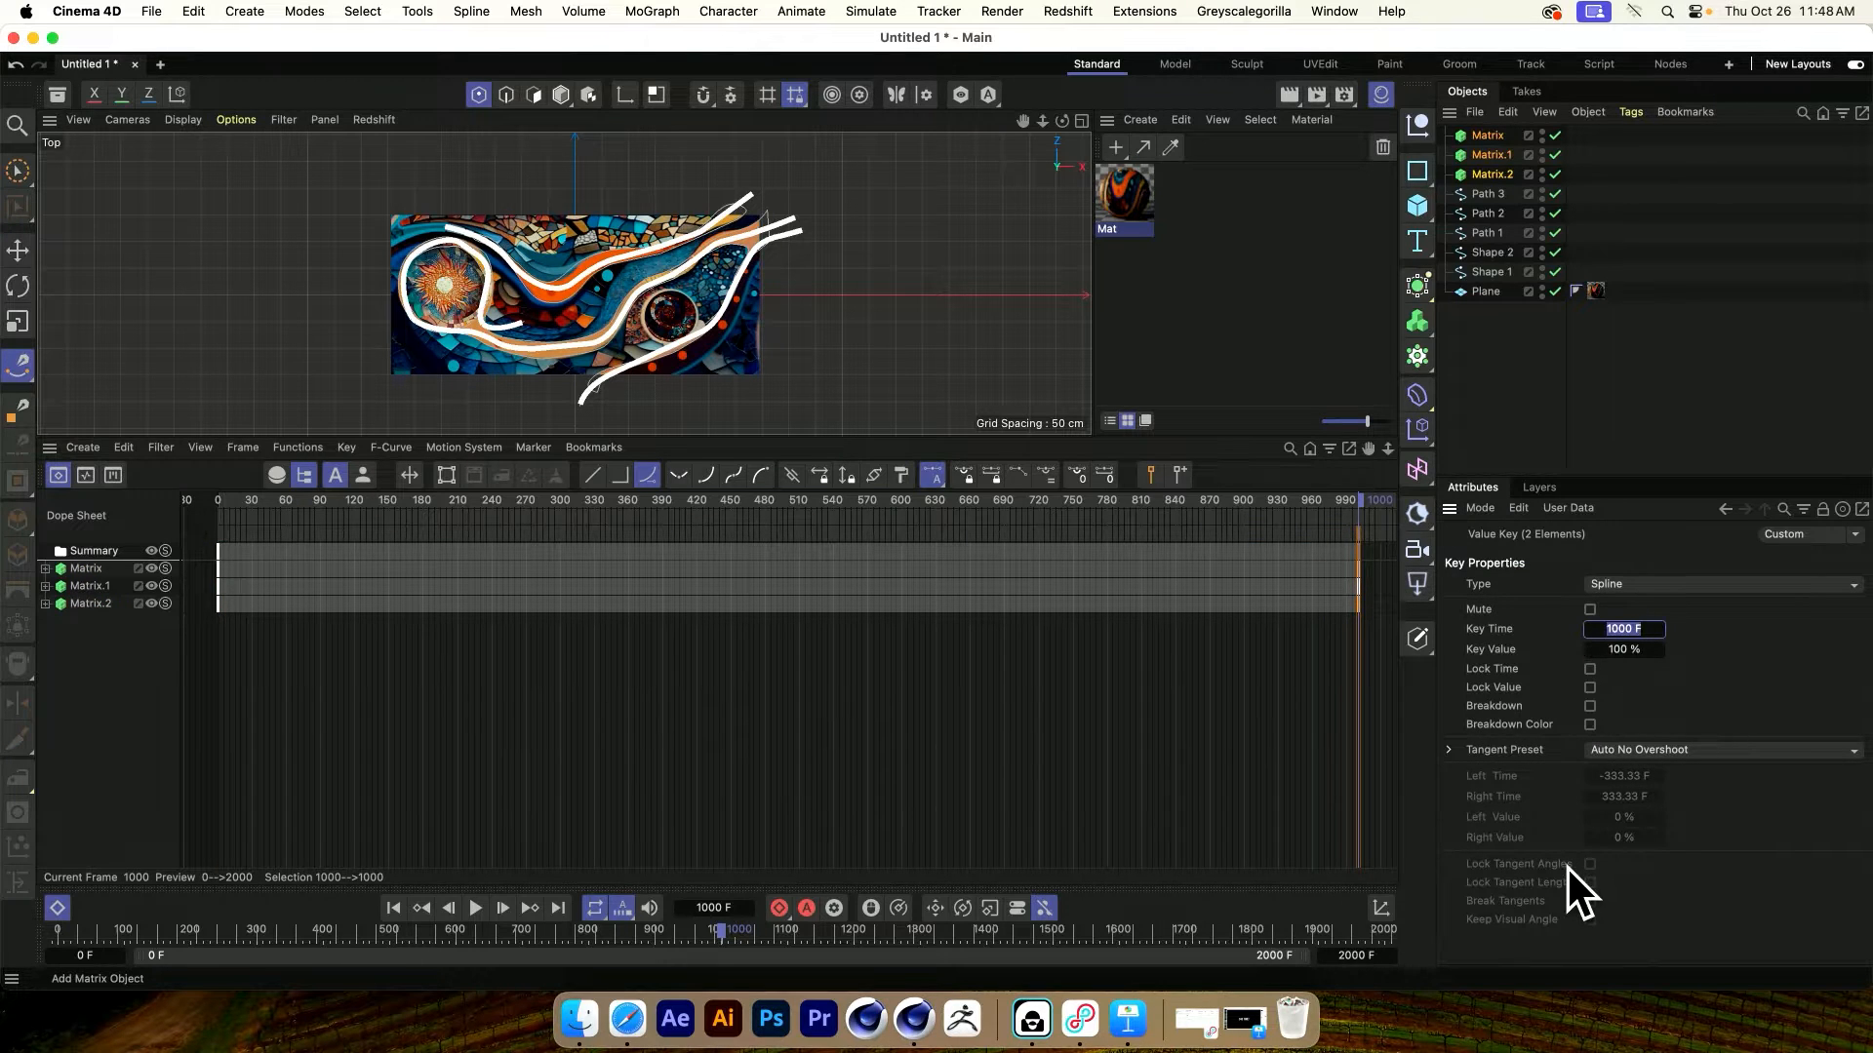
{"action": "type", "text": "2000"}
{"action": "key", "text": "Return"}
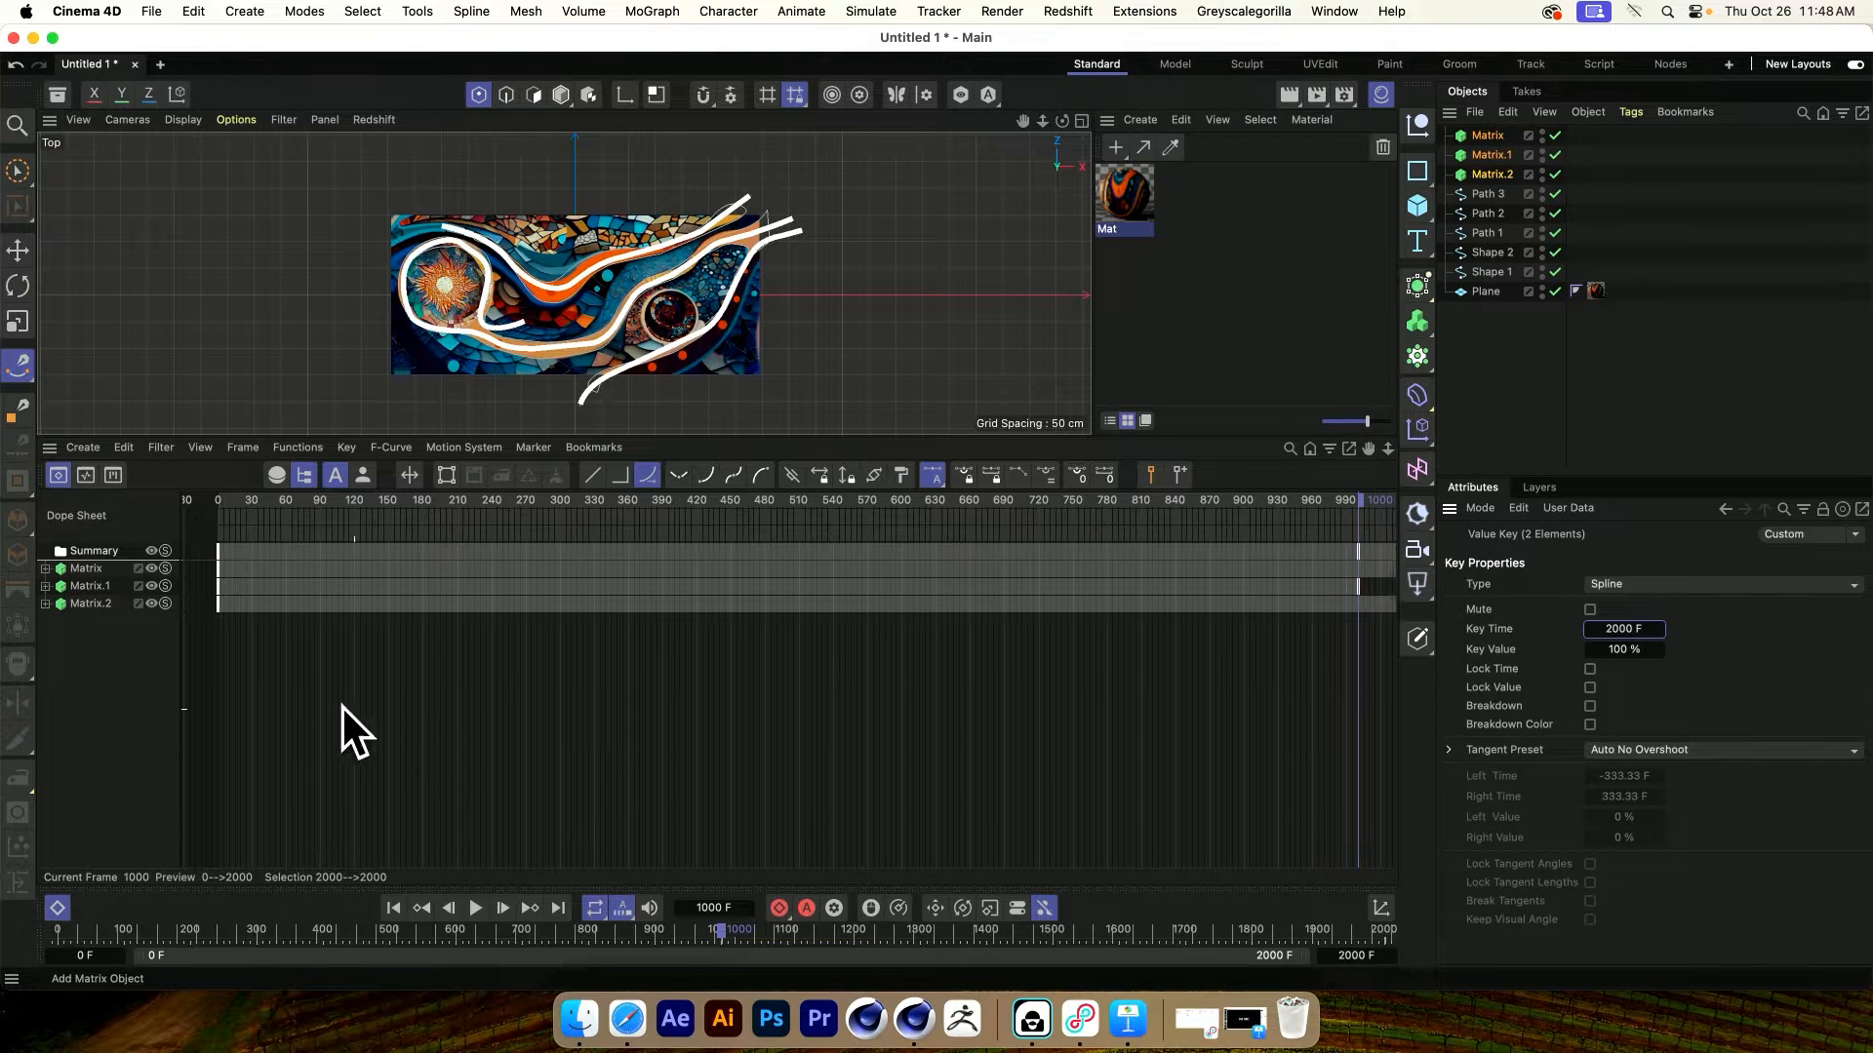
Make the Offset track of Matrix.1 repeat after its last key, and return the animation to frame 0
{"action": "left_click", "coordinate": [95, 586]}
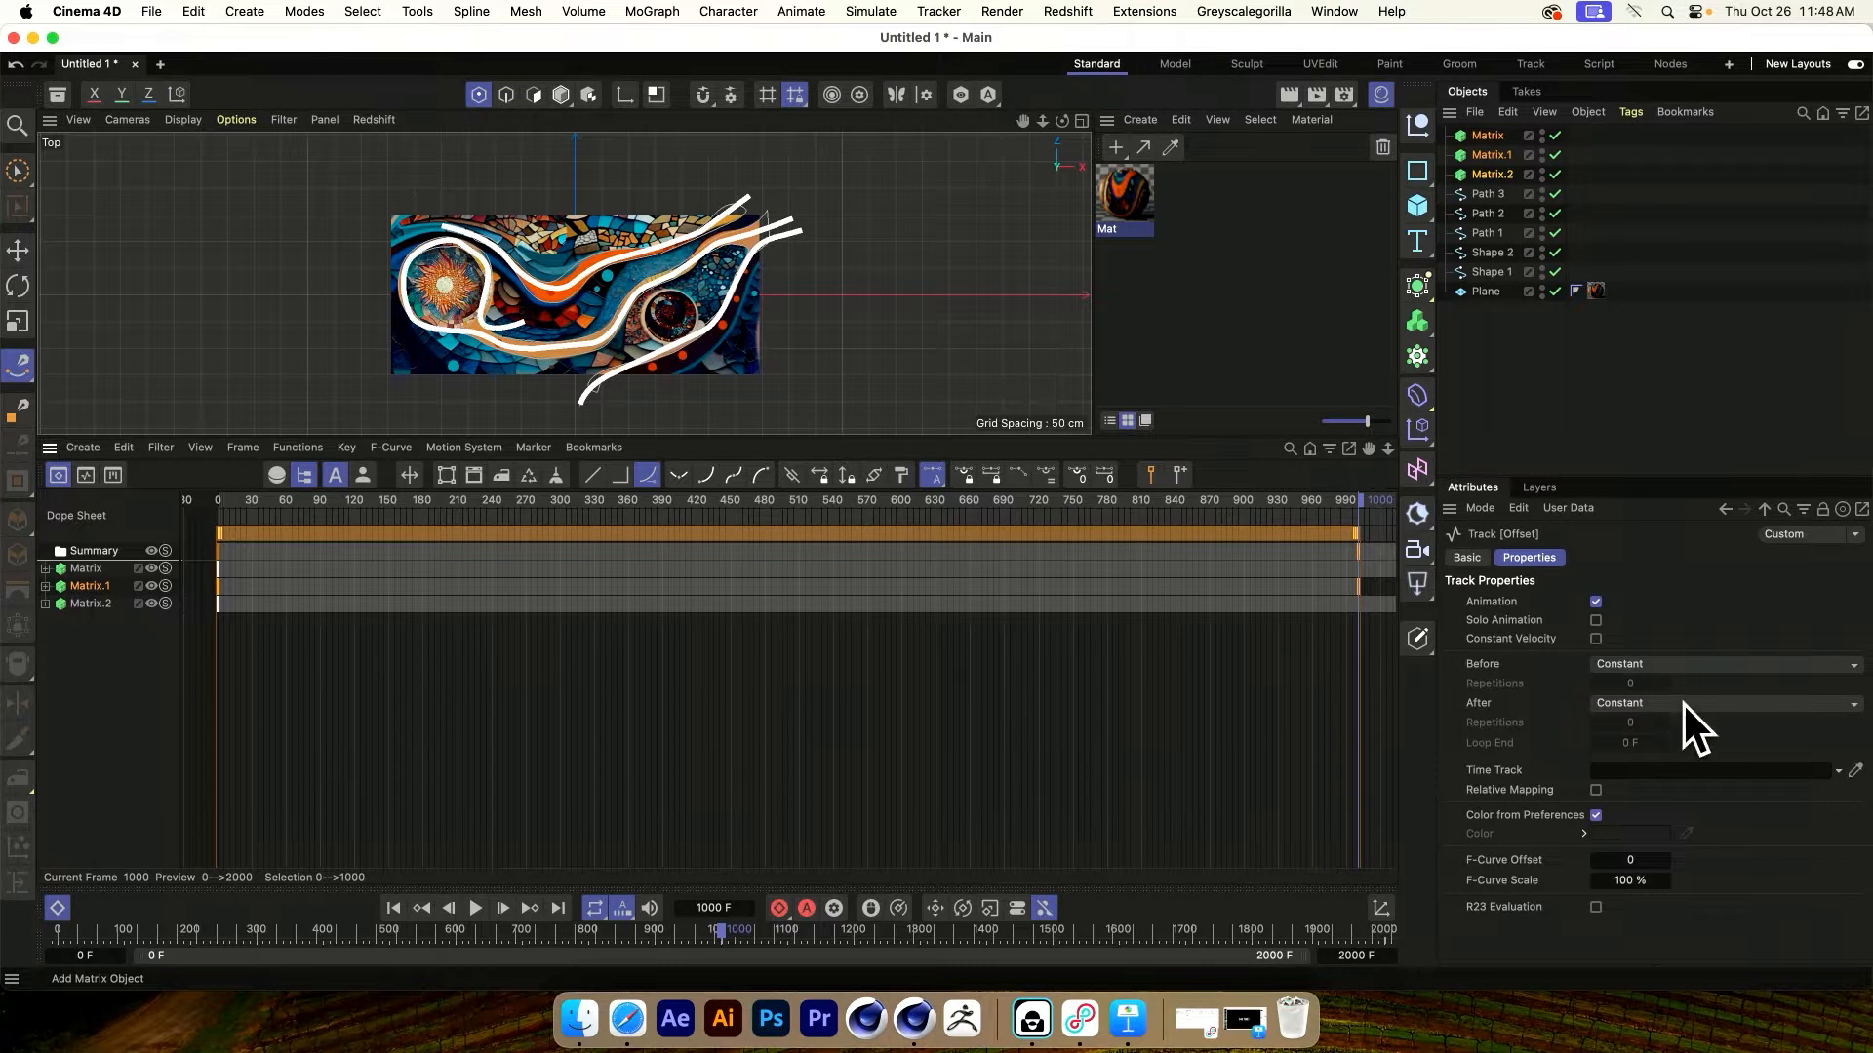
{"action": "left_click", "coordinate": [1648, 704]}
{"action": "left_click", "coordinate": [1664, 788]}
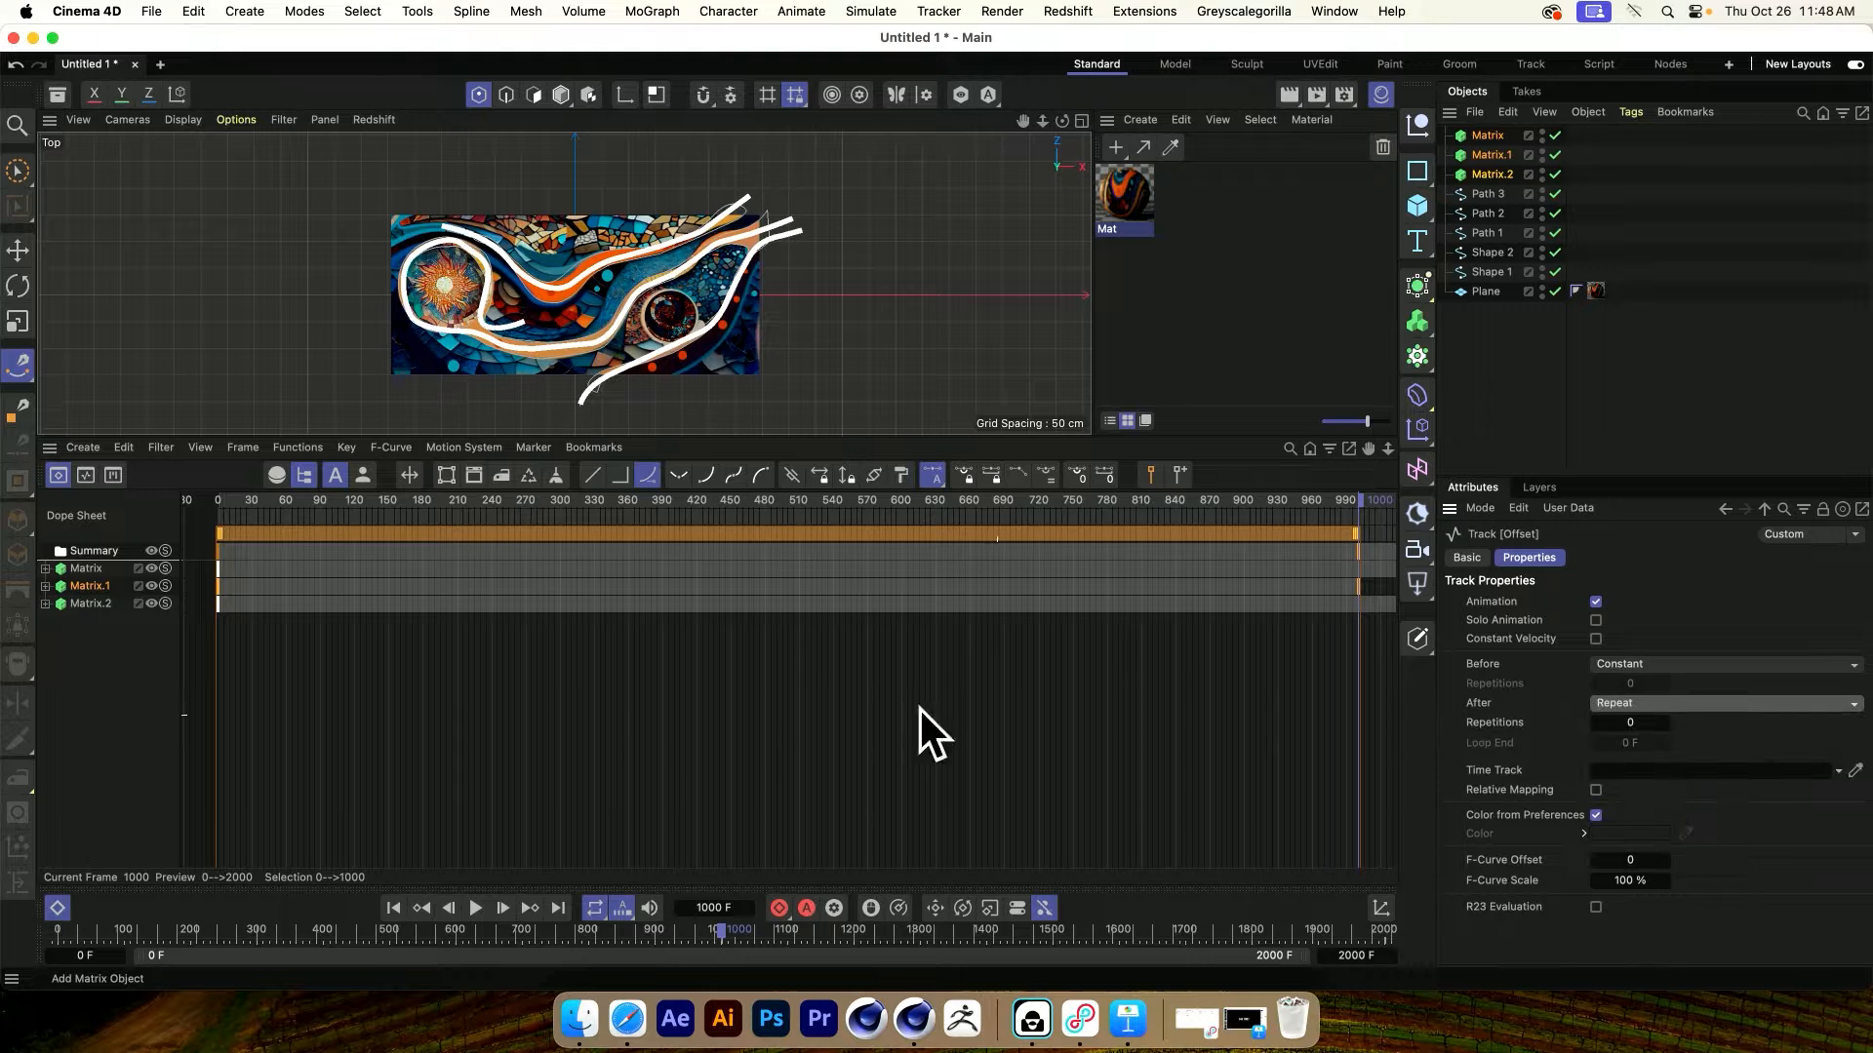
{"action": "left_click_drag", "start_coordinate": [111, 928], "coordinate": [34, 936]}
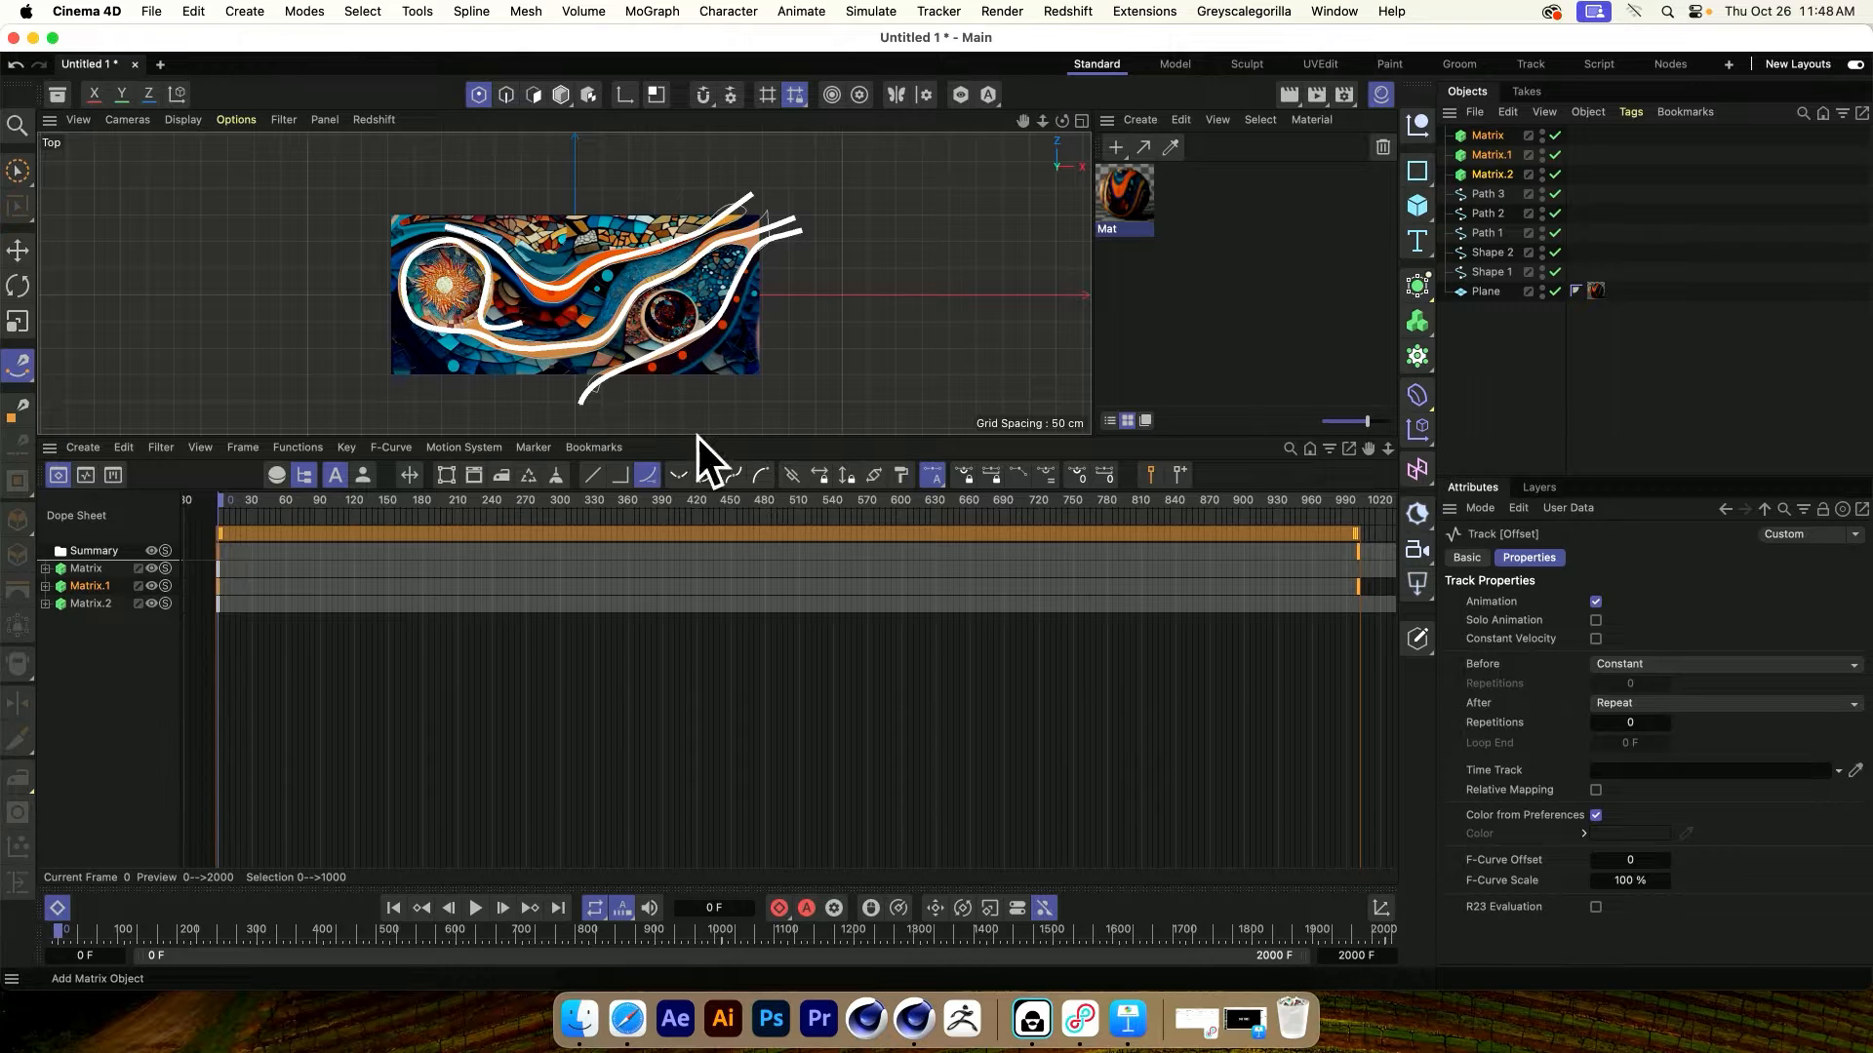
{"action": "left_click_drag", "start_coordinate": [693, 435], "coordinate": [717, 709]}
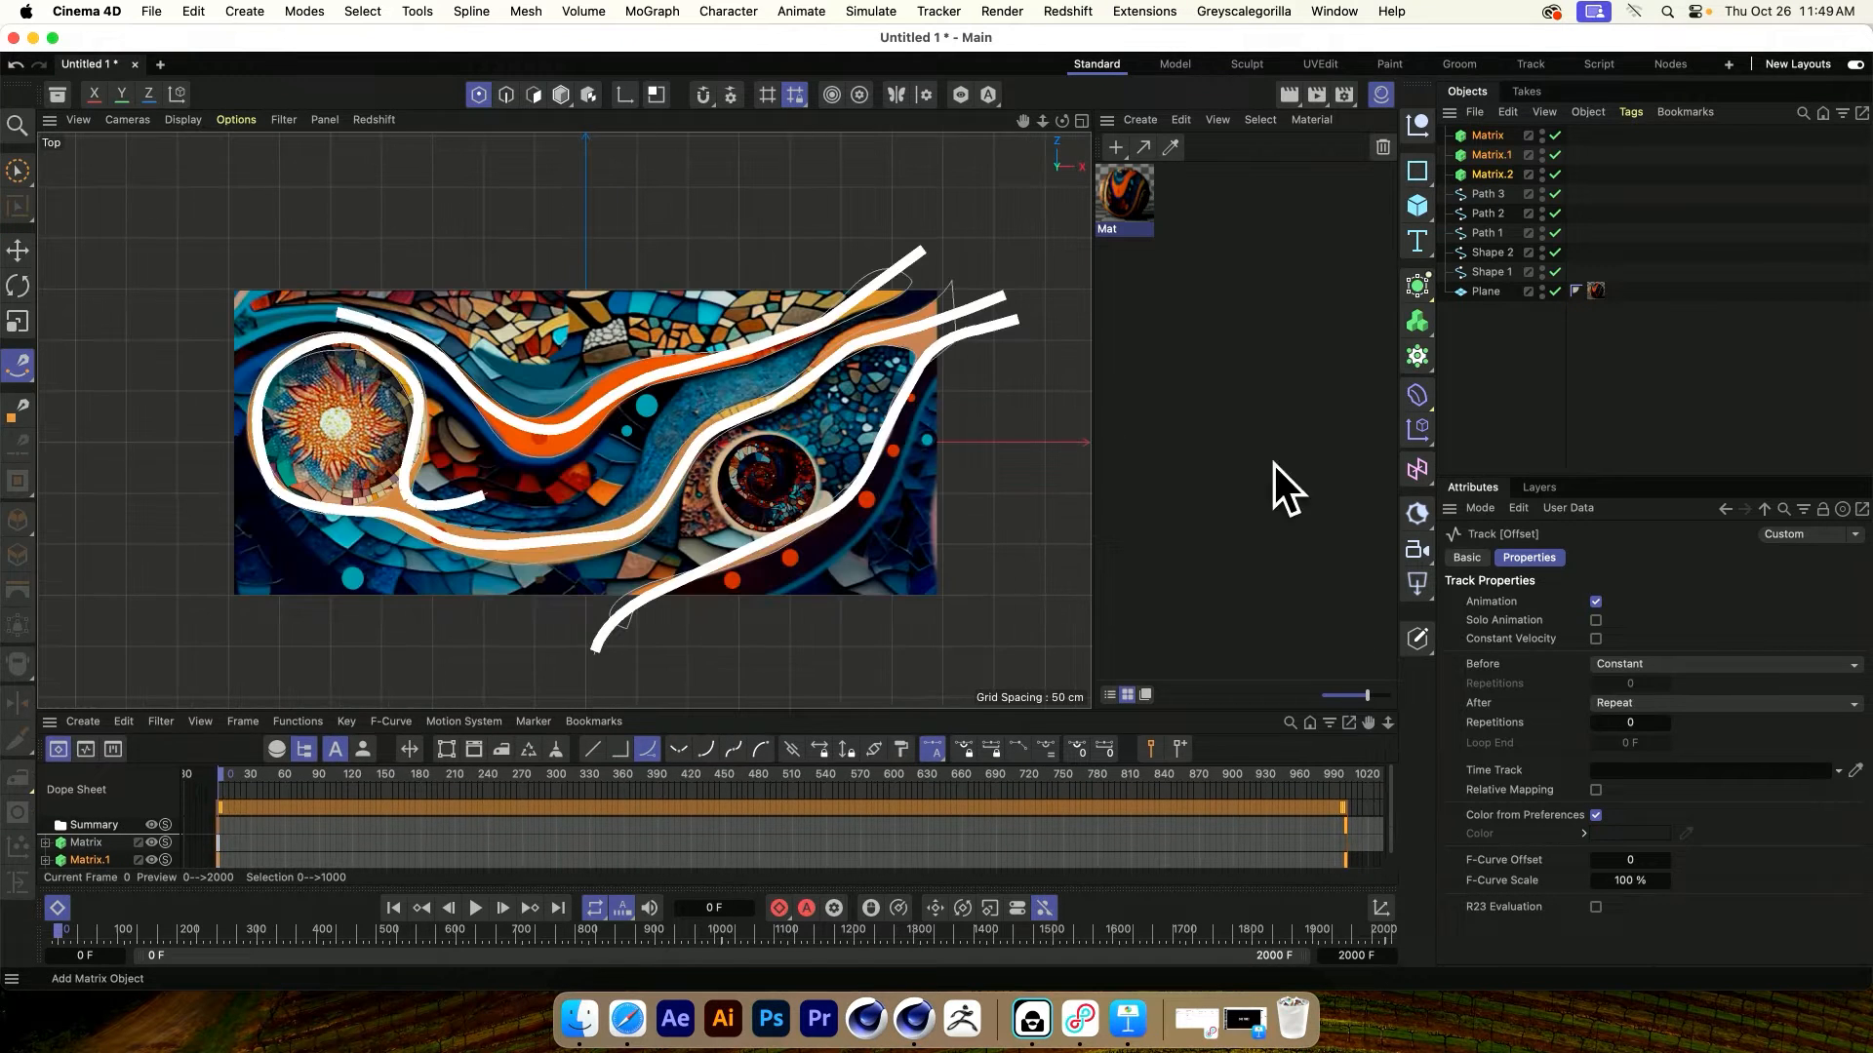
{"action": "left_click", "coordinate": [1479, 365]}
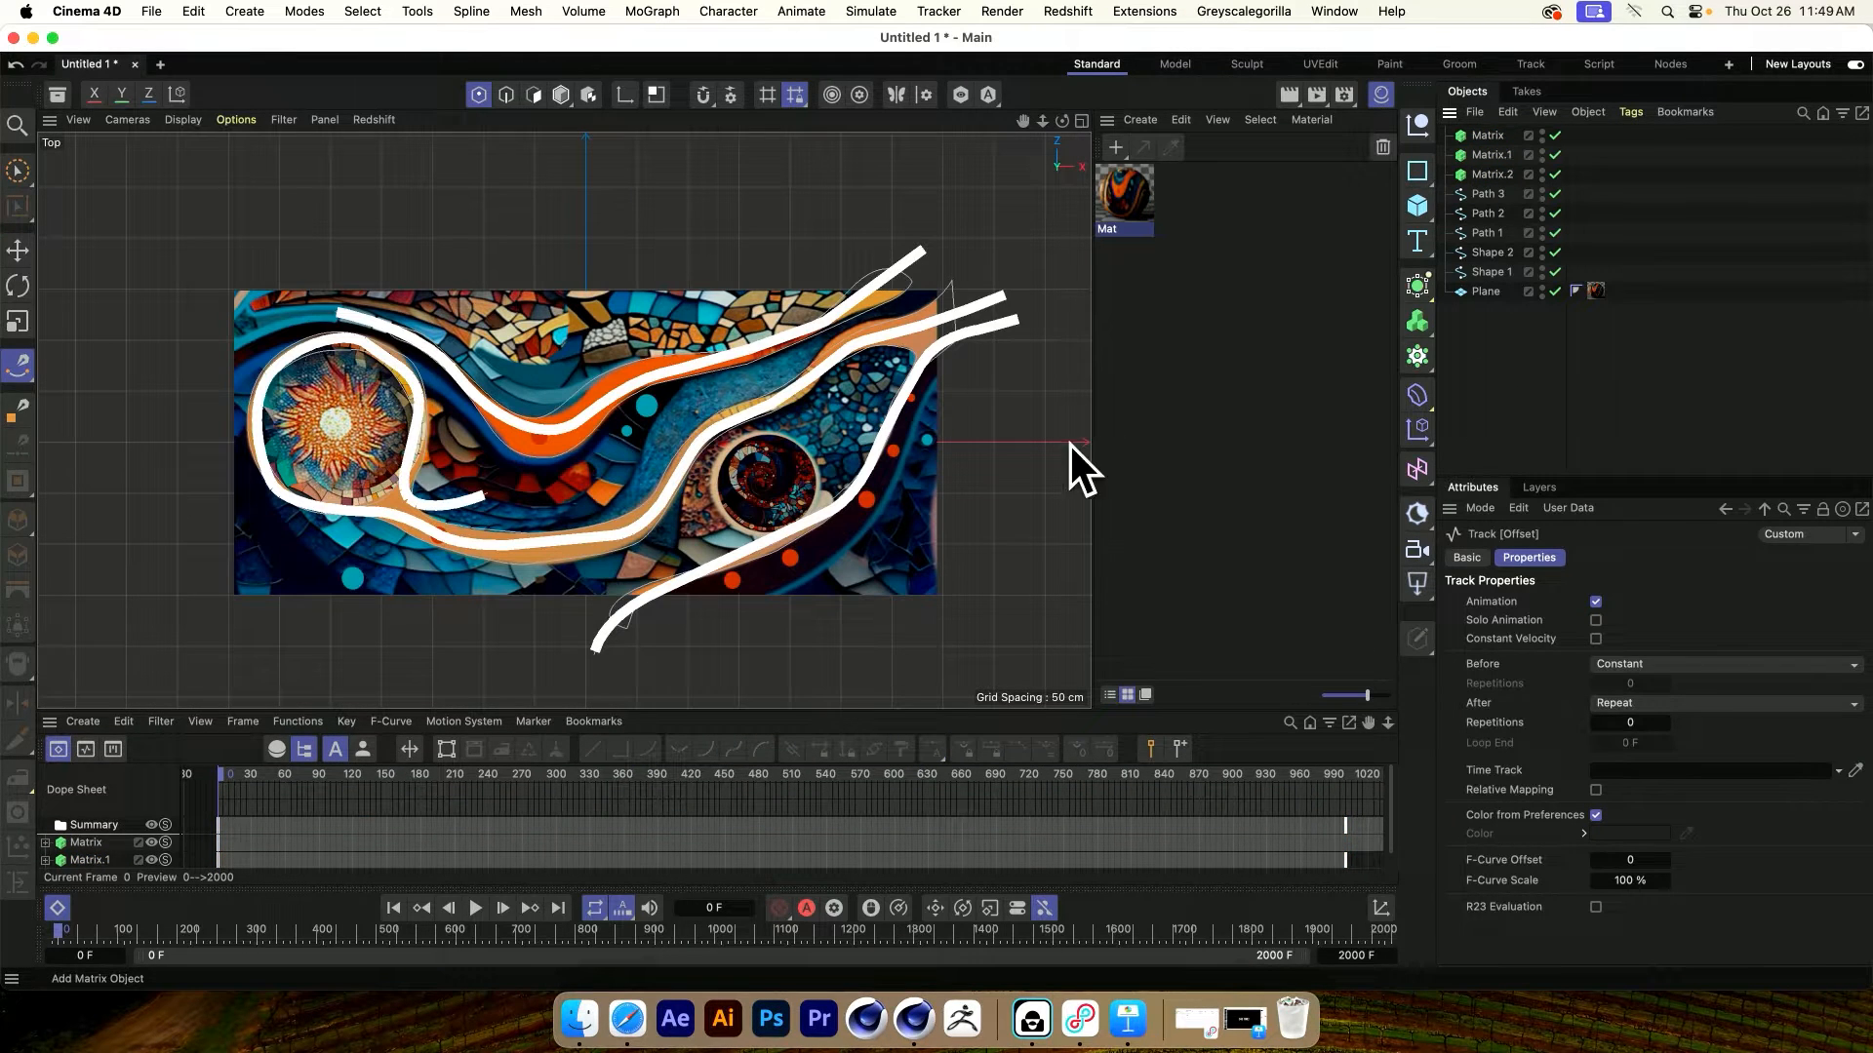
Add a second Plane object and switch to polygon mode
{"action": "left_click", "coordinate": [1420, 185]}
{"action": "left_click", "coordinate": [1507, 264]}
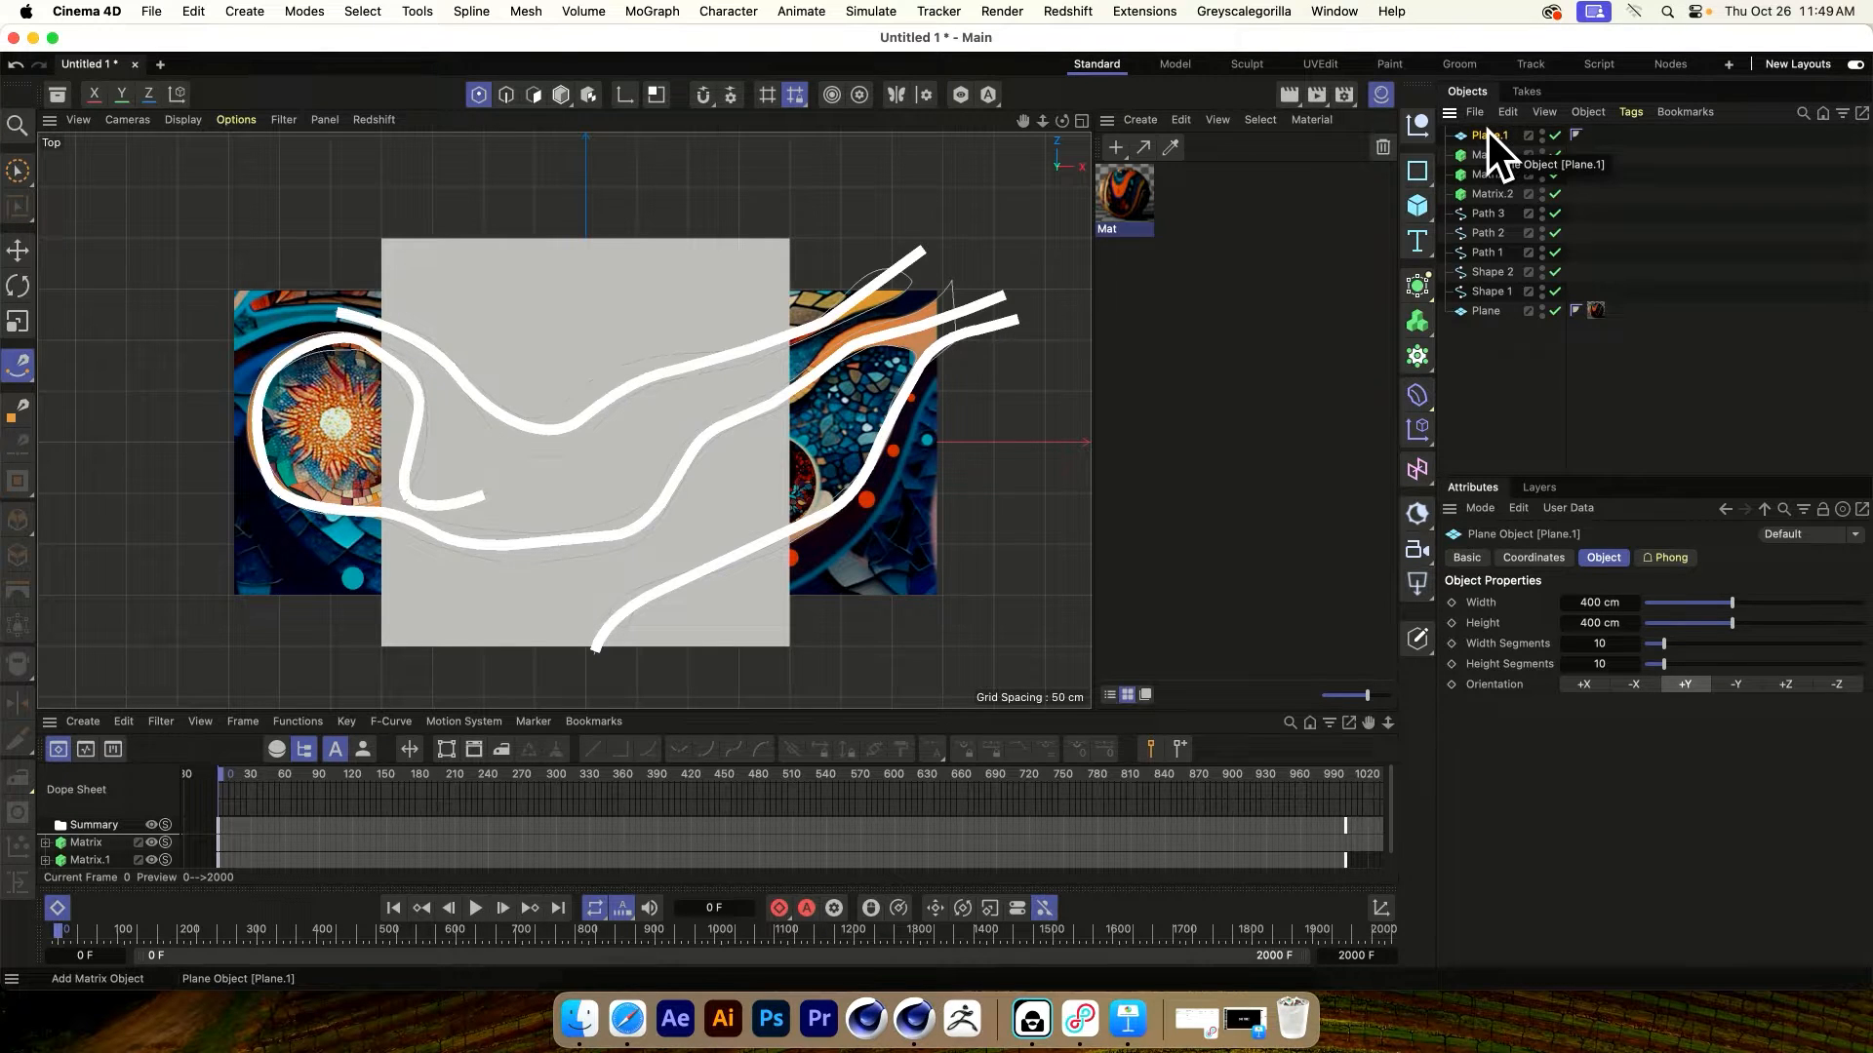
{"action": "left_click", "coordinate": [553, 100]}
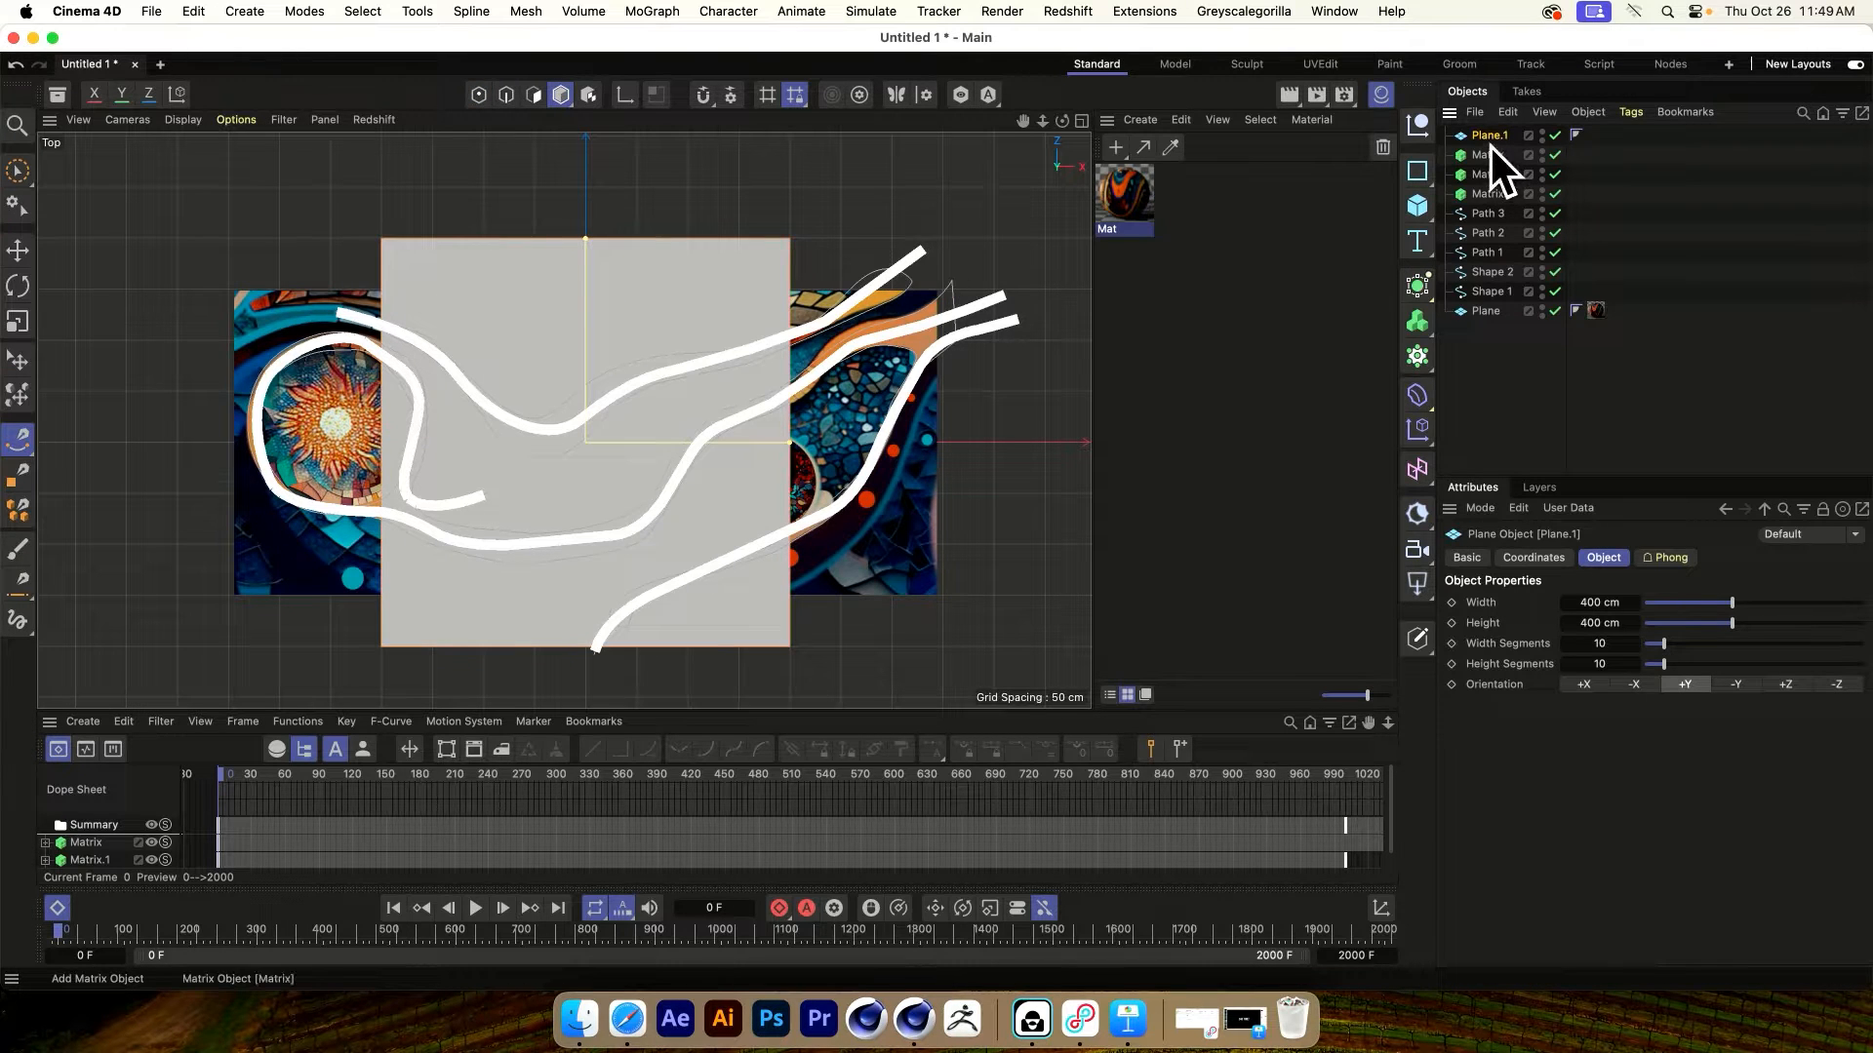
Enlarge the new Plane.1 to about 975 cm wide and 544 cm high so it covers the image and all the paths
{"action": "left_click_drag", "start_coordinate": [584, 237], "coordinate": [590, 206]}
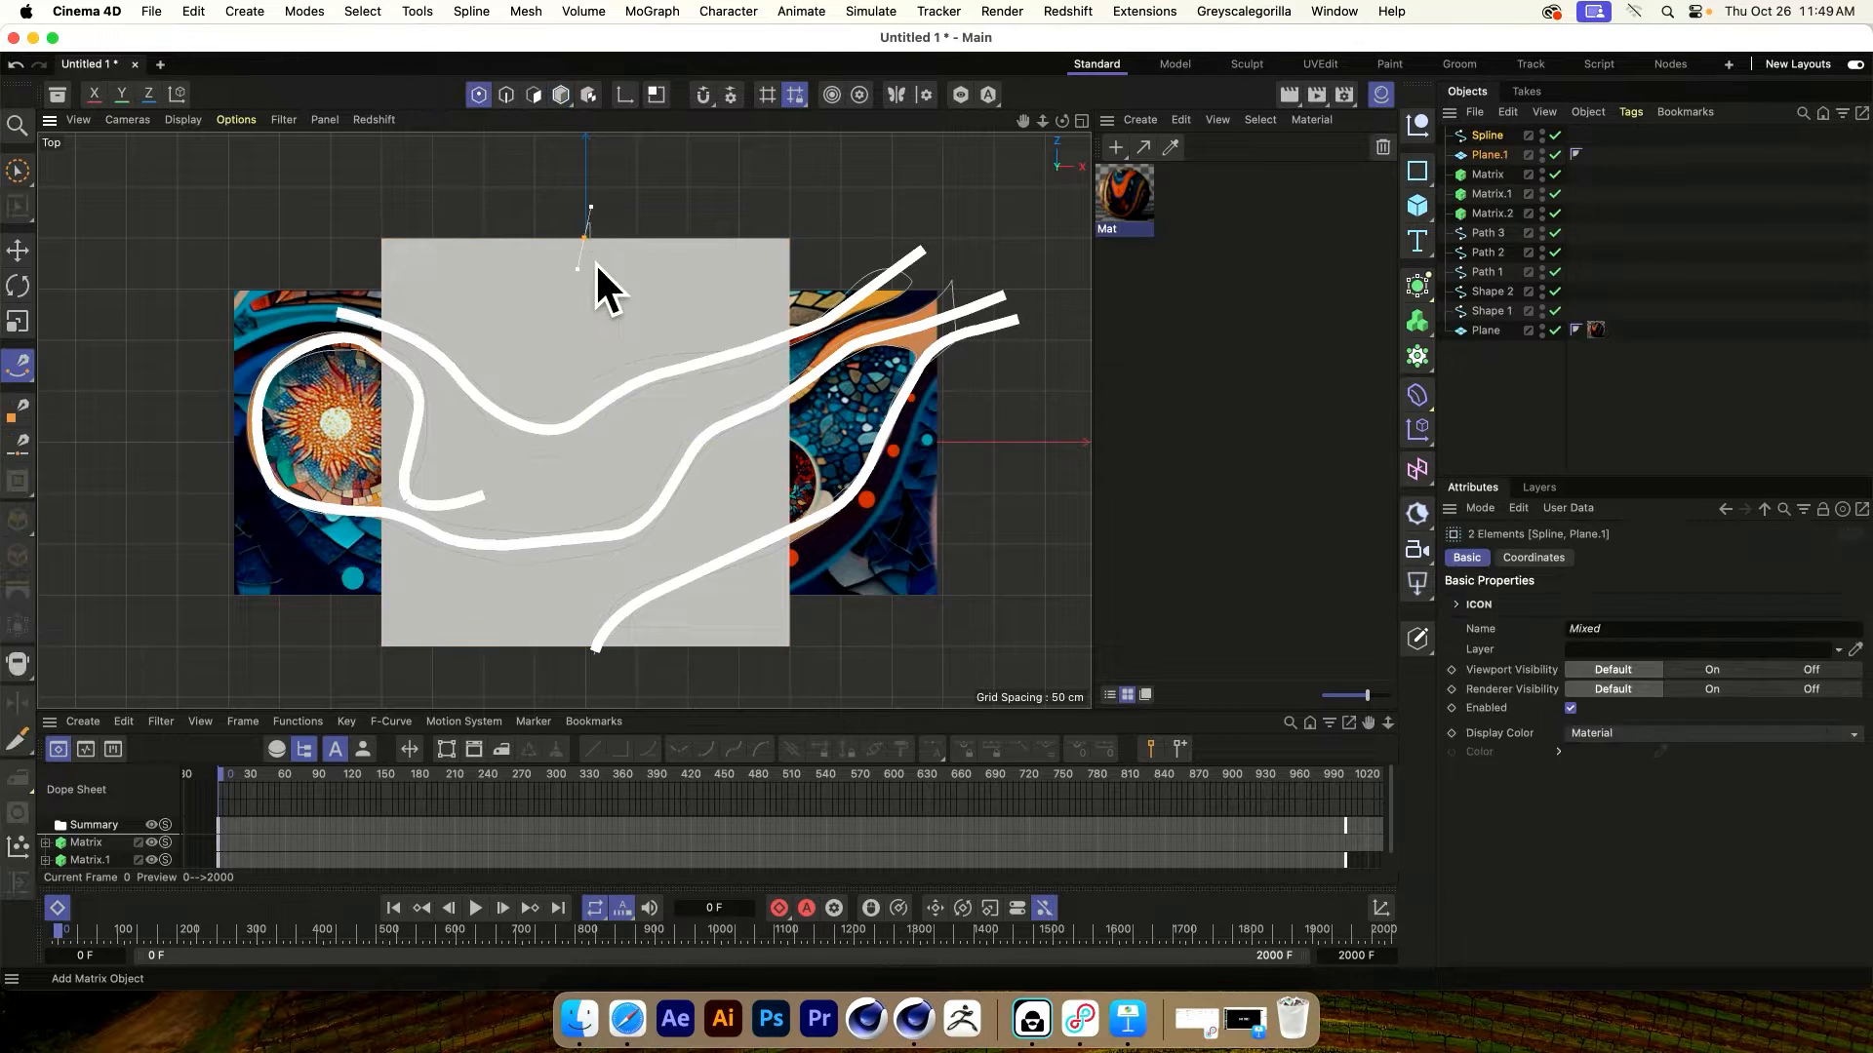
{"action": "key", "text": "super+z"}
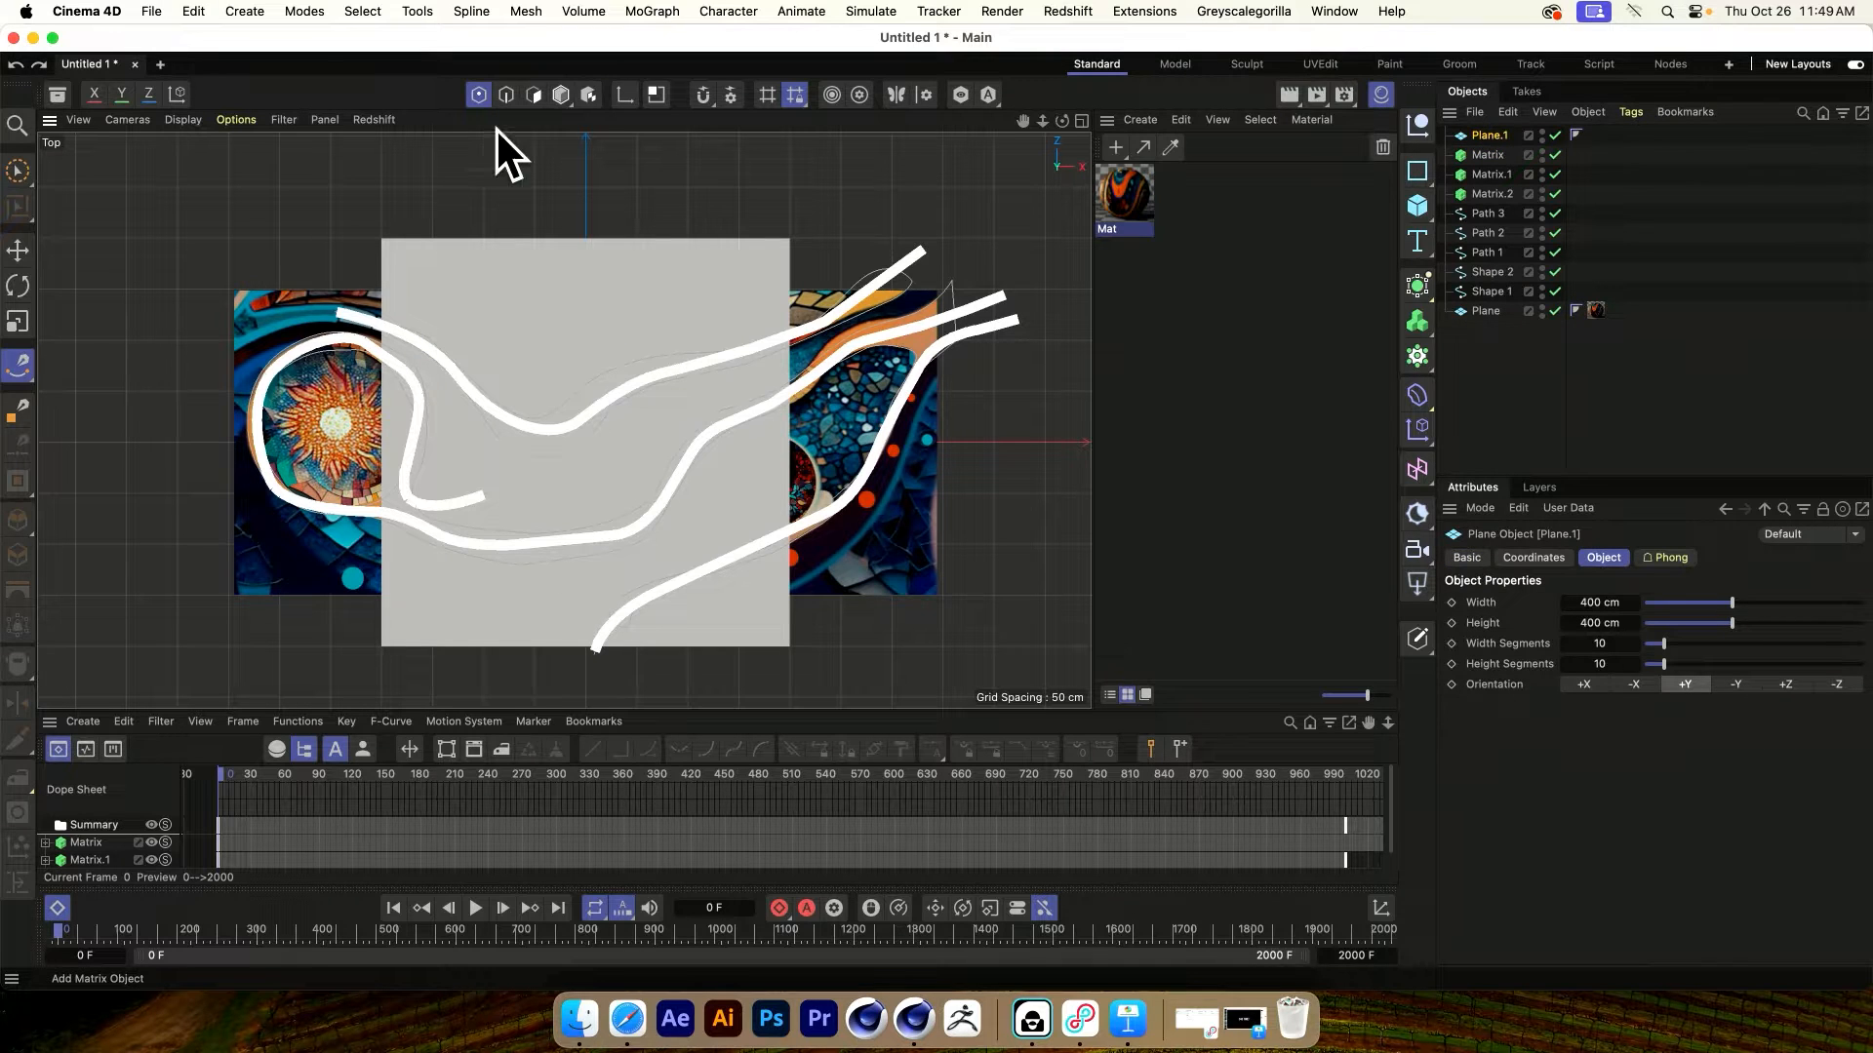
{"action": "left_click", "coordinate": [561, 95]}
{"action": "left_click", "coordinate": [18, 250]}
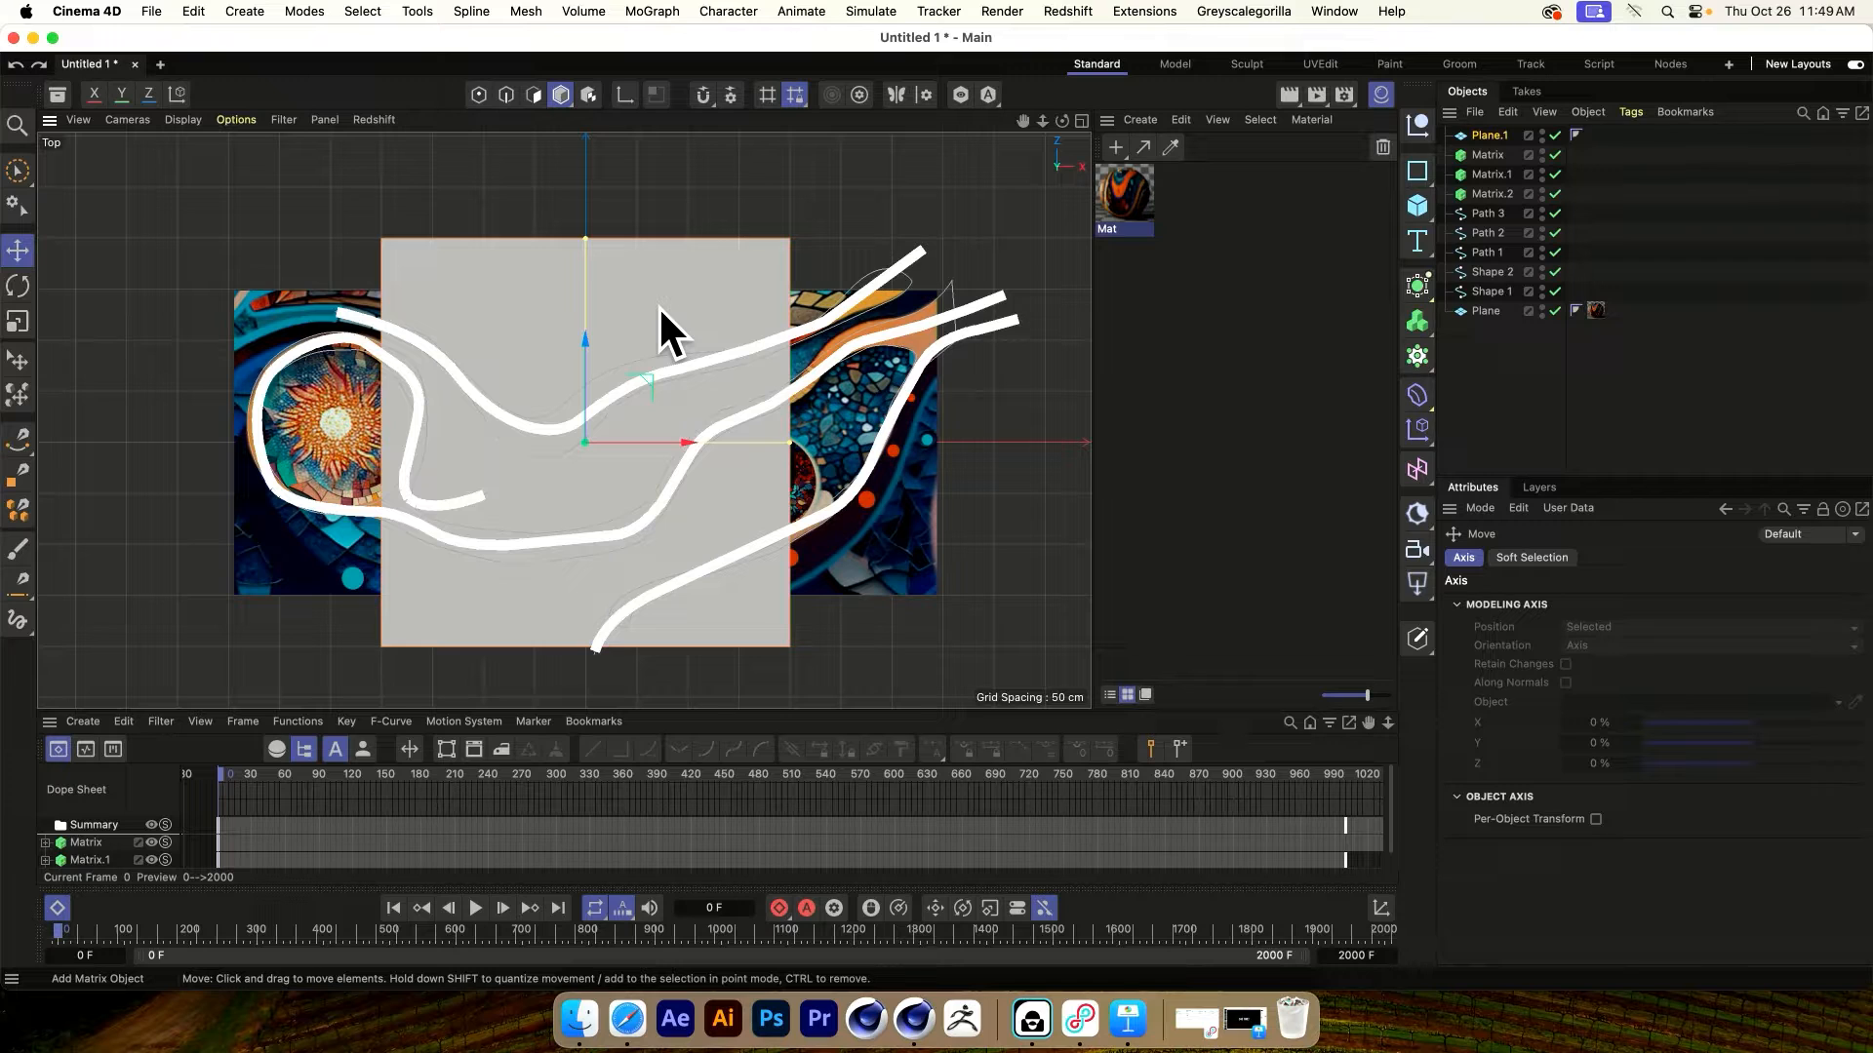
{"action": "left_click_drag", "start_coordinate": [585, 237], "coordinate": [581, 164]}
{"action": "left_click_drag", "start_coordinate": [792, 442], "coordinate": [1084, 438]}
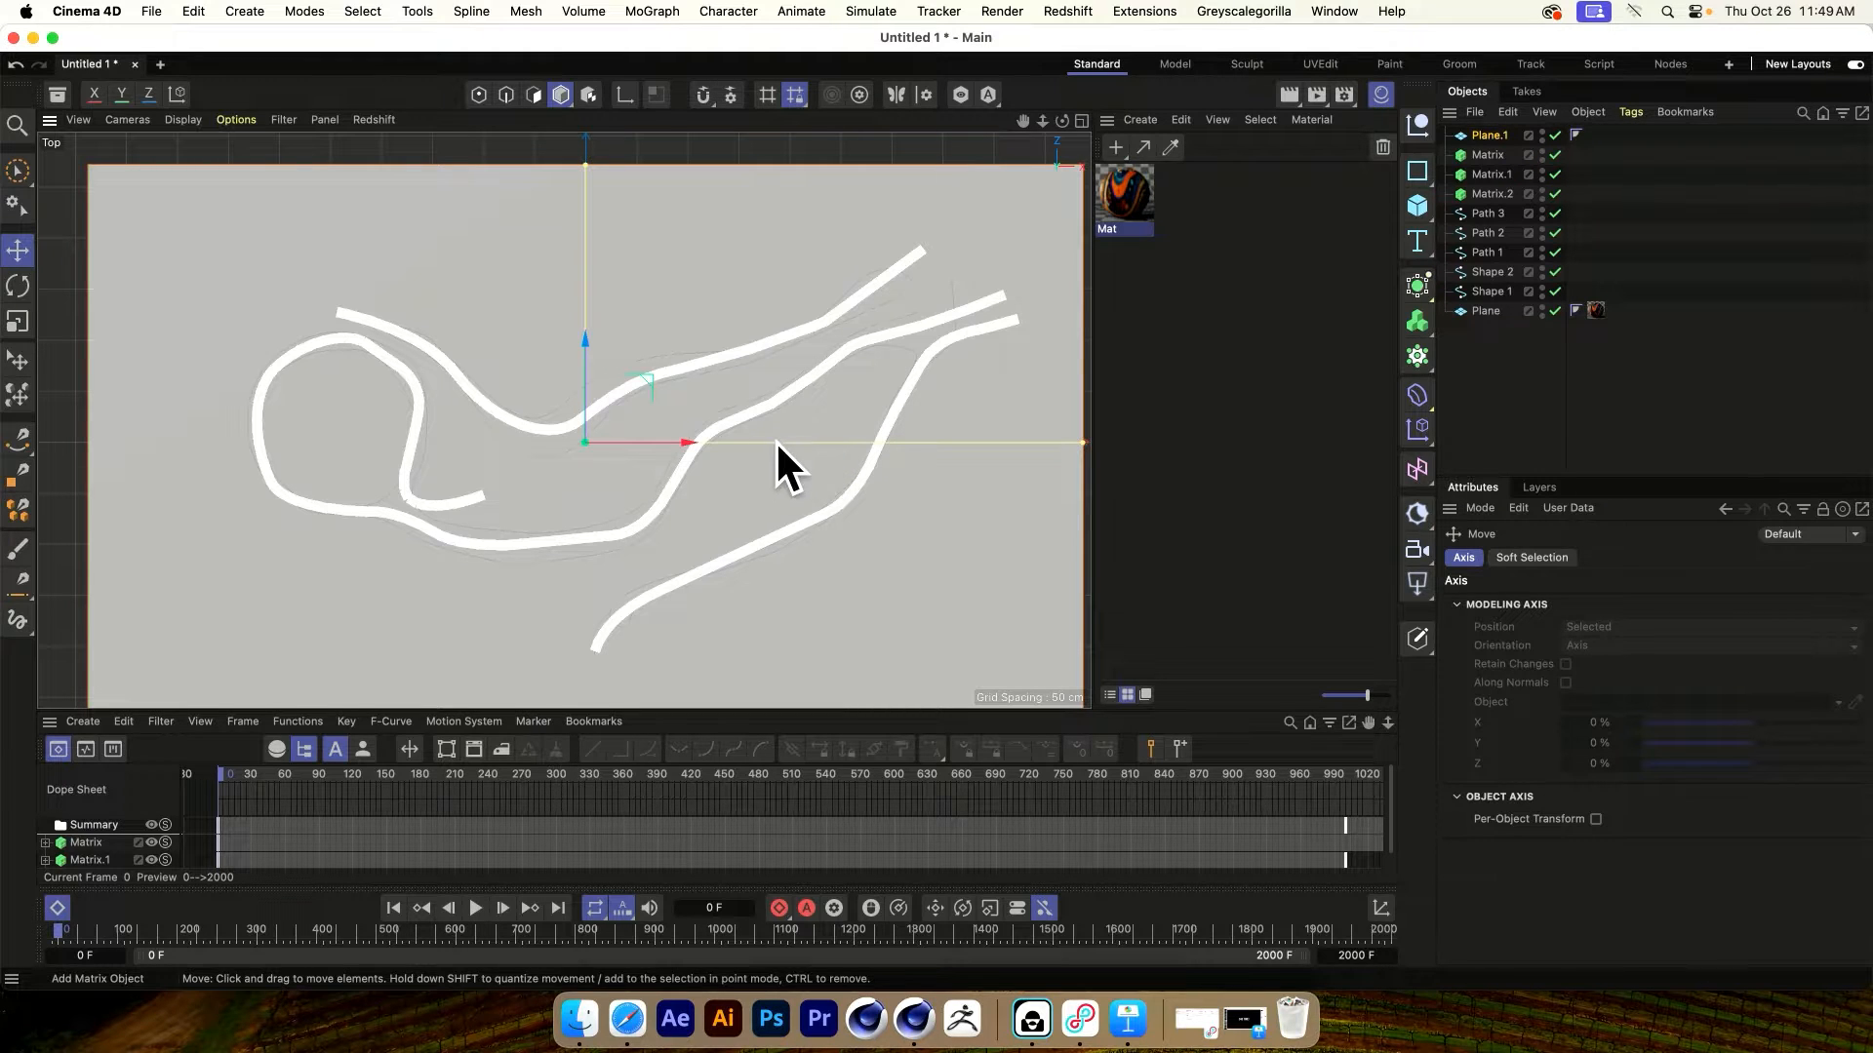
Add a Voronoi Fracture object and make Plane.1 its child
{"action": "left_click", "coordinate": [1476, 370]}
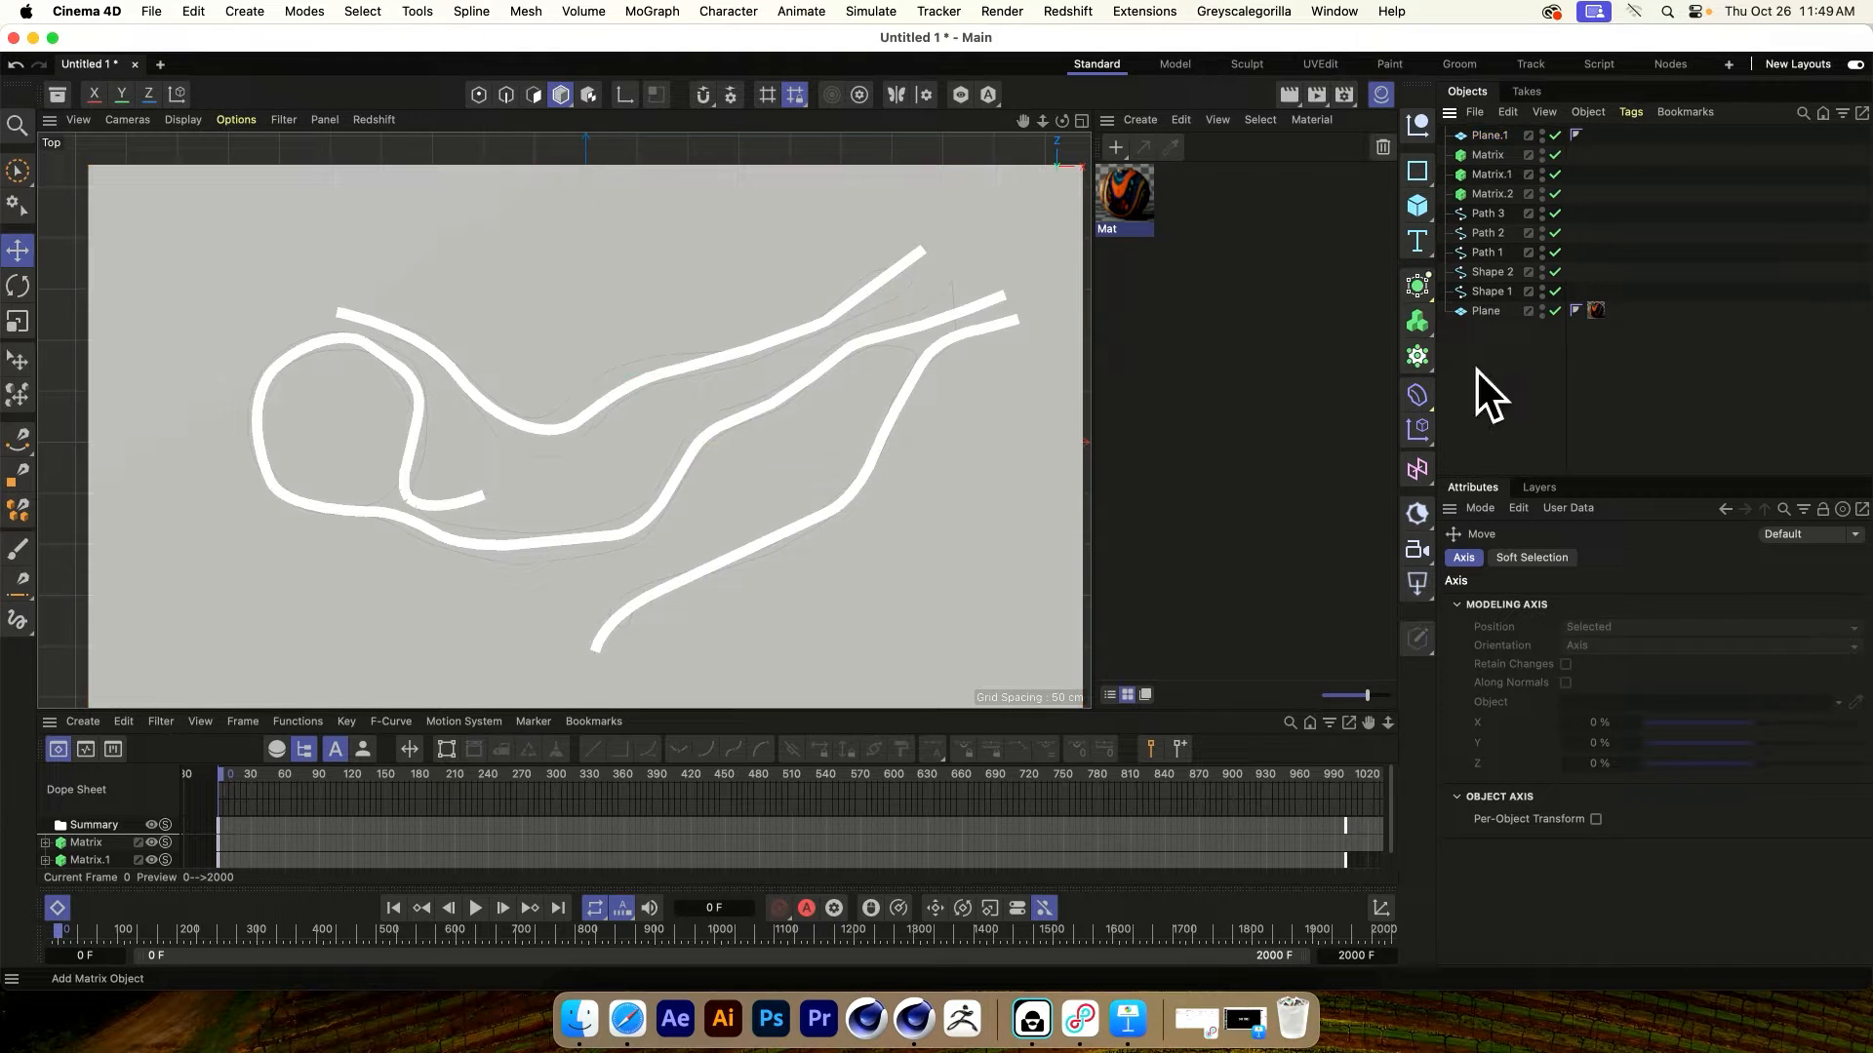
{"action": "left_click", "coordinate": [1416, 355]}
{"action": "left_click", "coordinate": [1541, 529]}
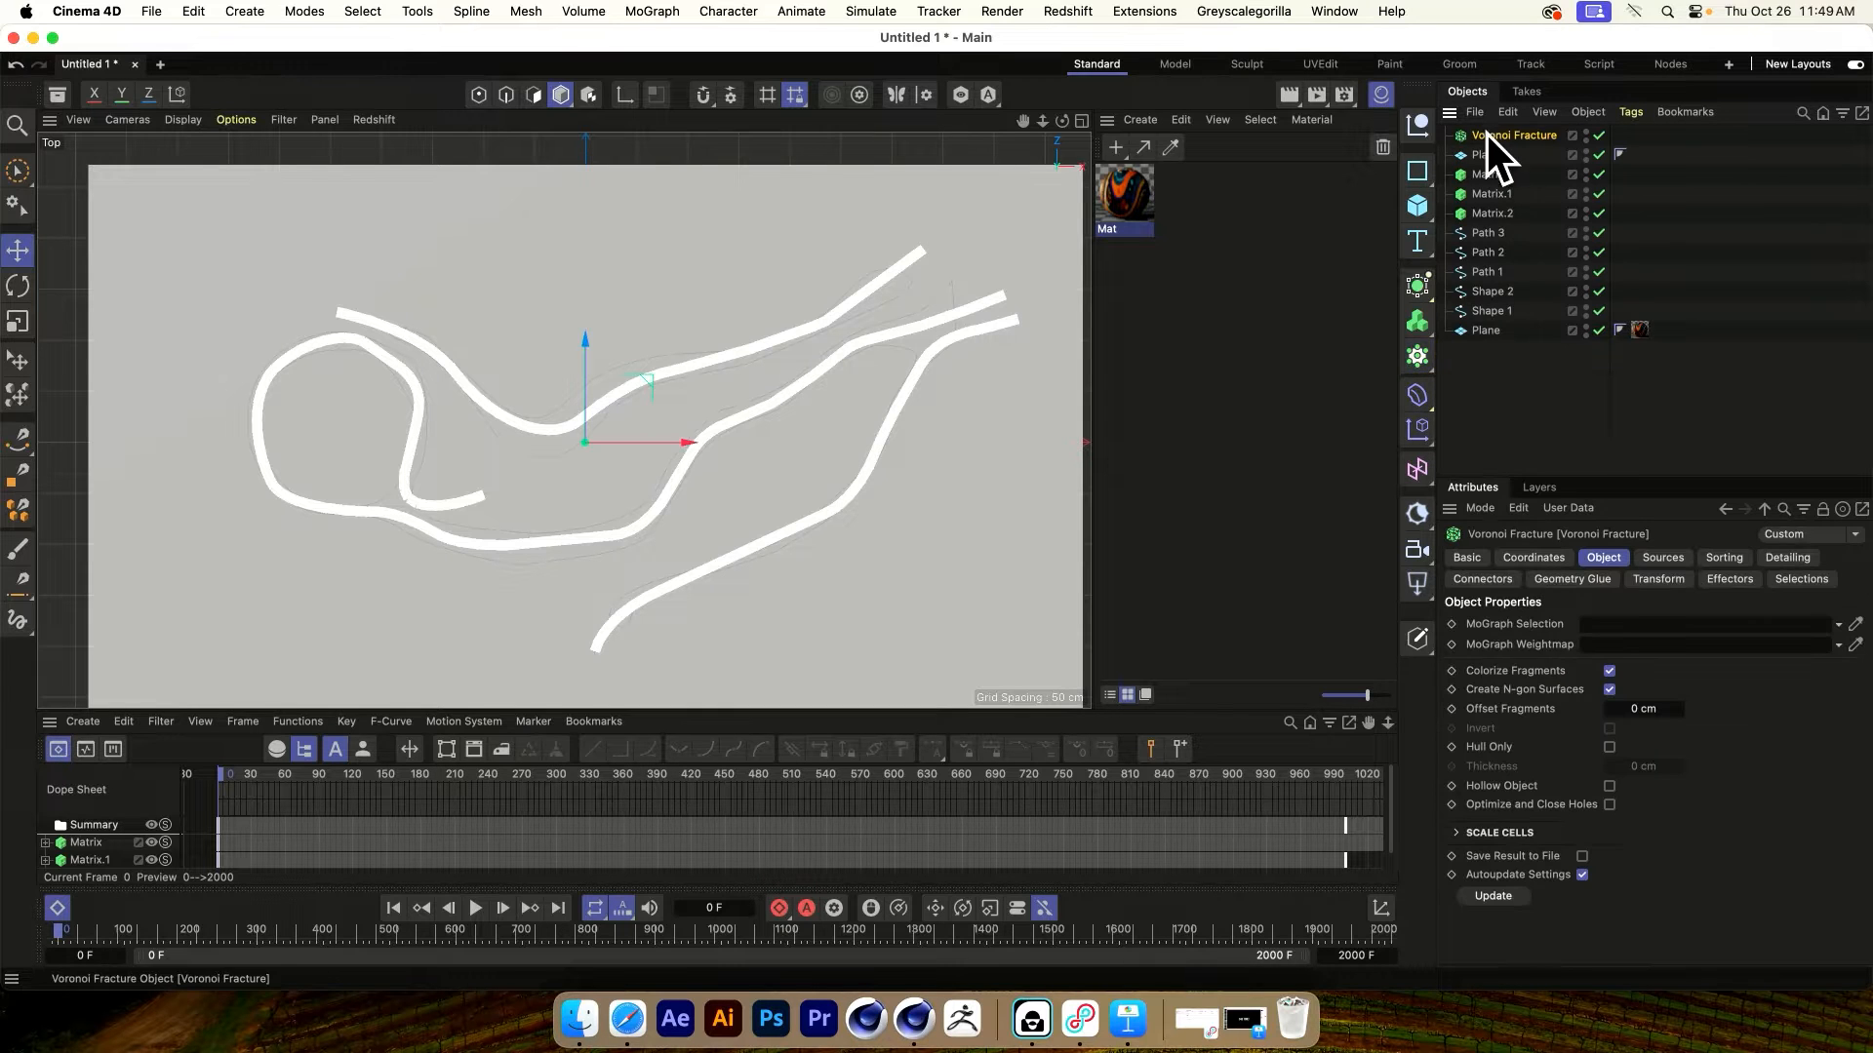
{"action": "left_click_drag", "start_coordinate": [1489, 156], "coordinate": [1495, 136]}
Set the width segments of Plane.1 to 1
{"action": "left_click", "coordinate": [1496, 153]}
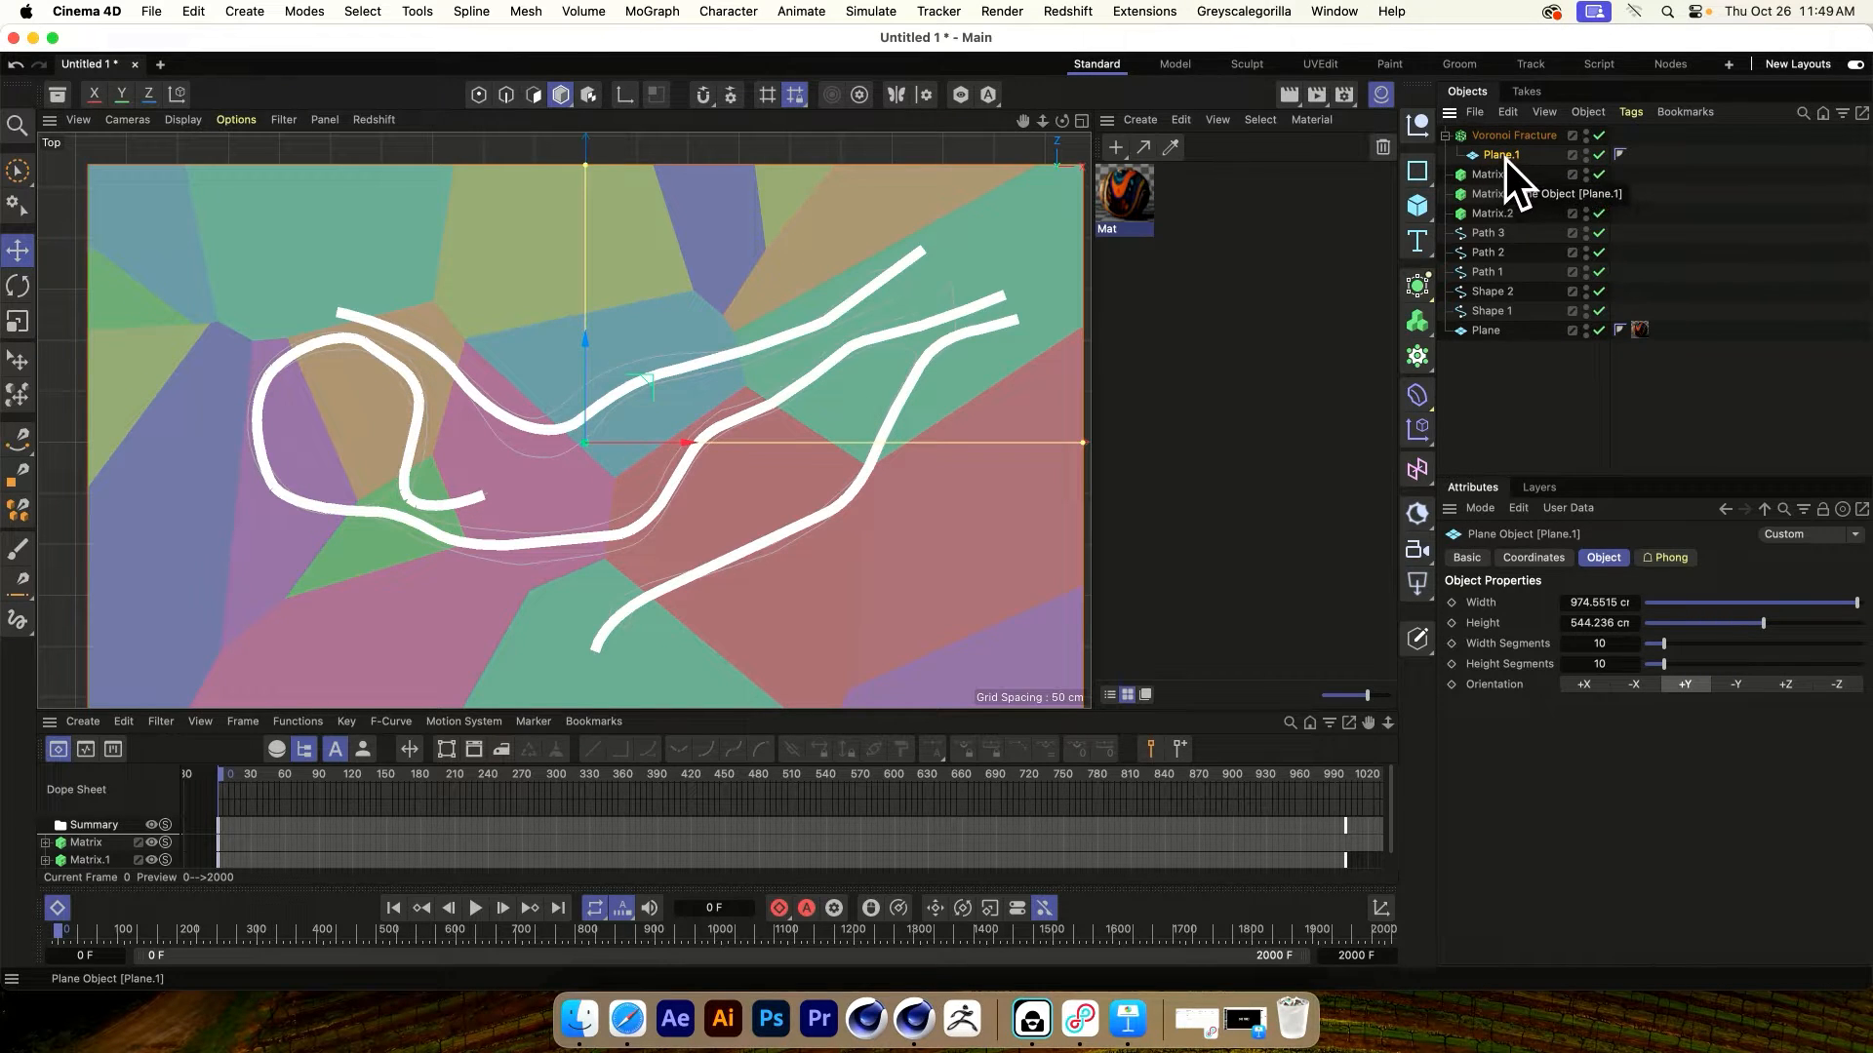
{"action": "left_click", "coordinate": [1599, 643]}
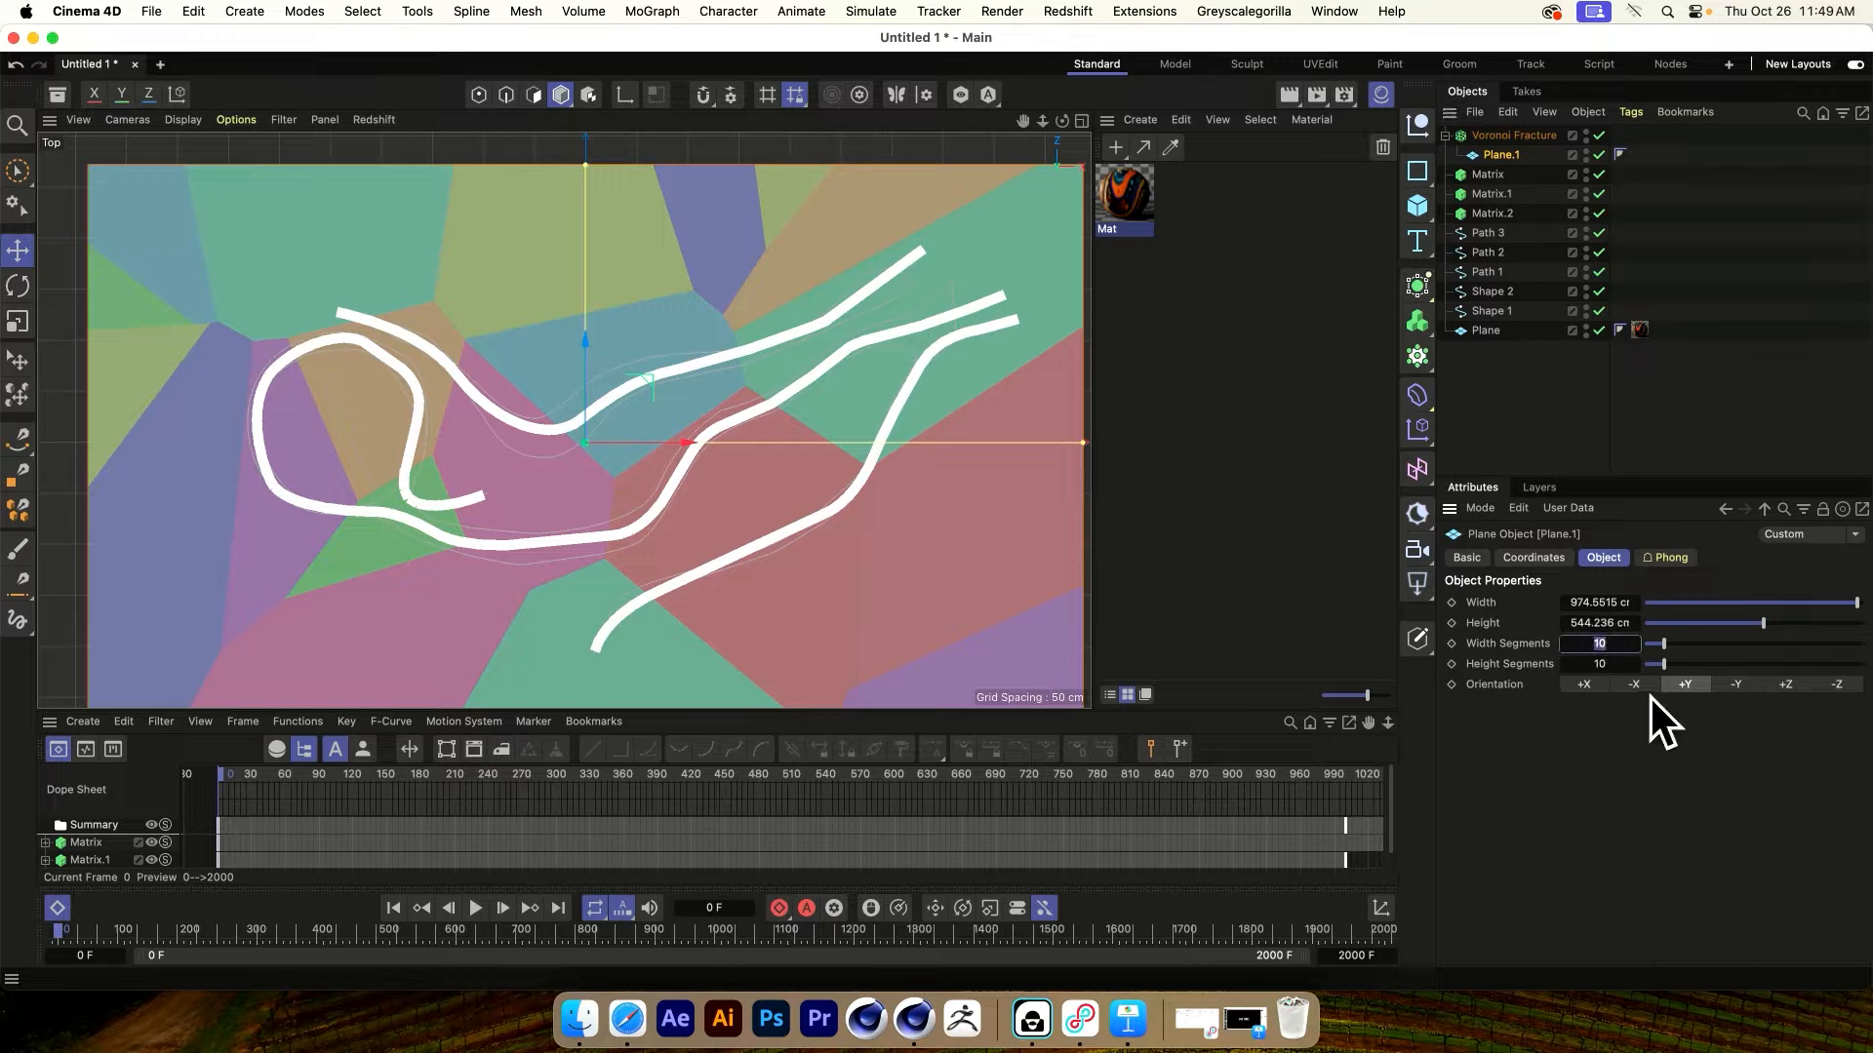
{"action": "type", "text": "1"}
{"action": "key", "text": "Tab"}
{"action": "left_click", "coordinate": [1480, 417]}
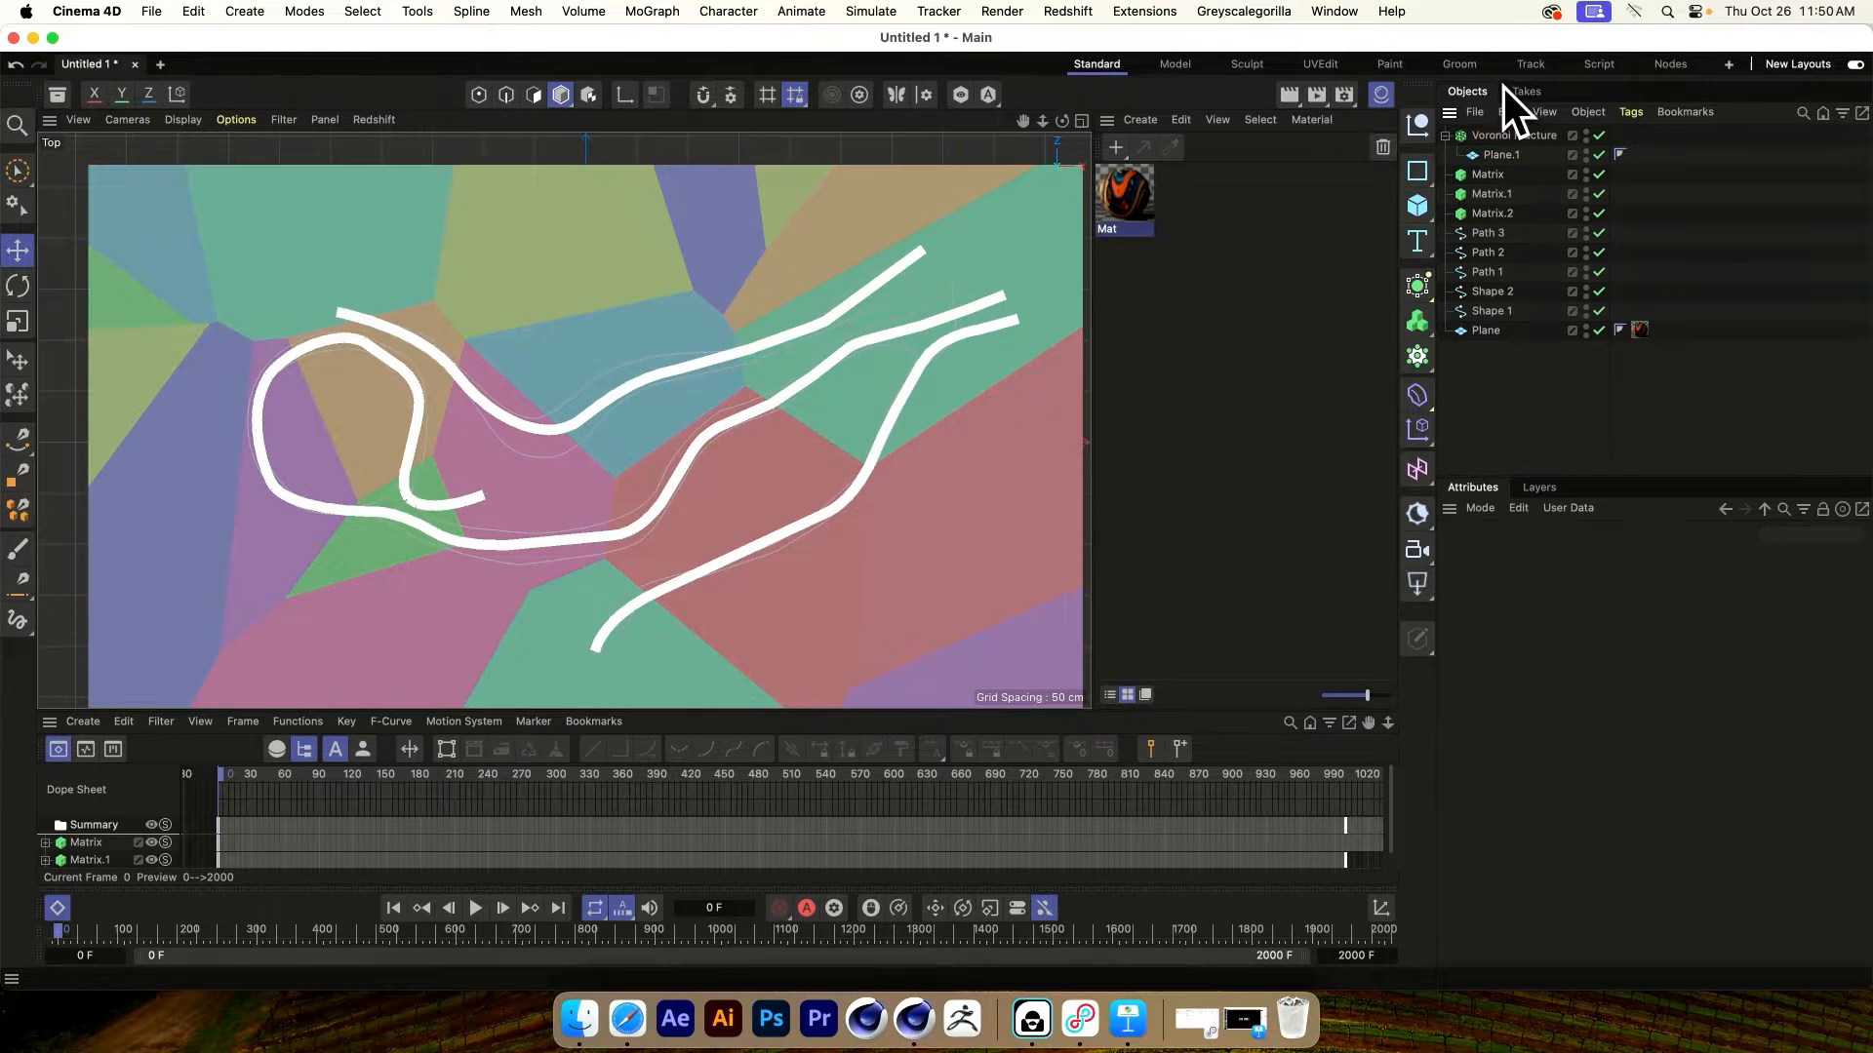
Replace the default Point Generator source of the Voronoi Fracture with the Matrix object
{"action": "left_click", "coordinate": [1490, 135]}
{"action": "left_click", "coordinate": [1680, 561]}
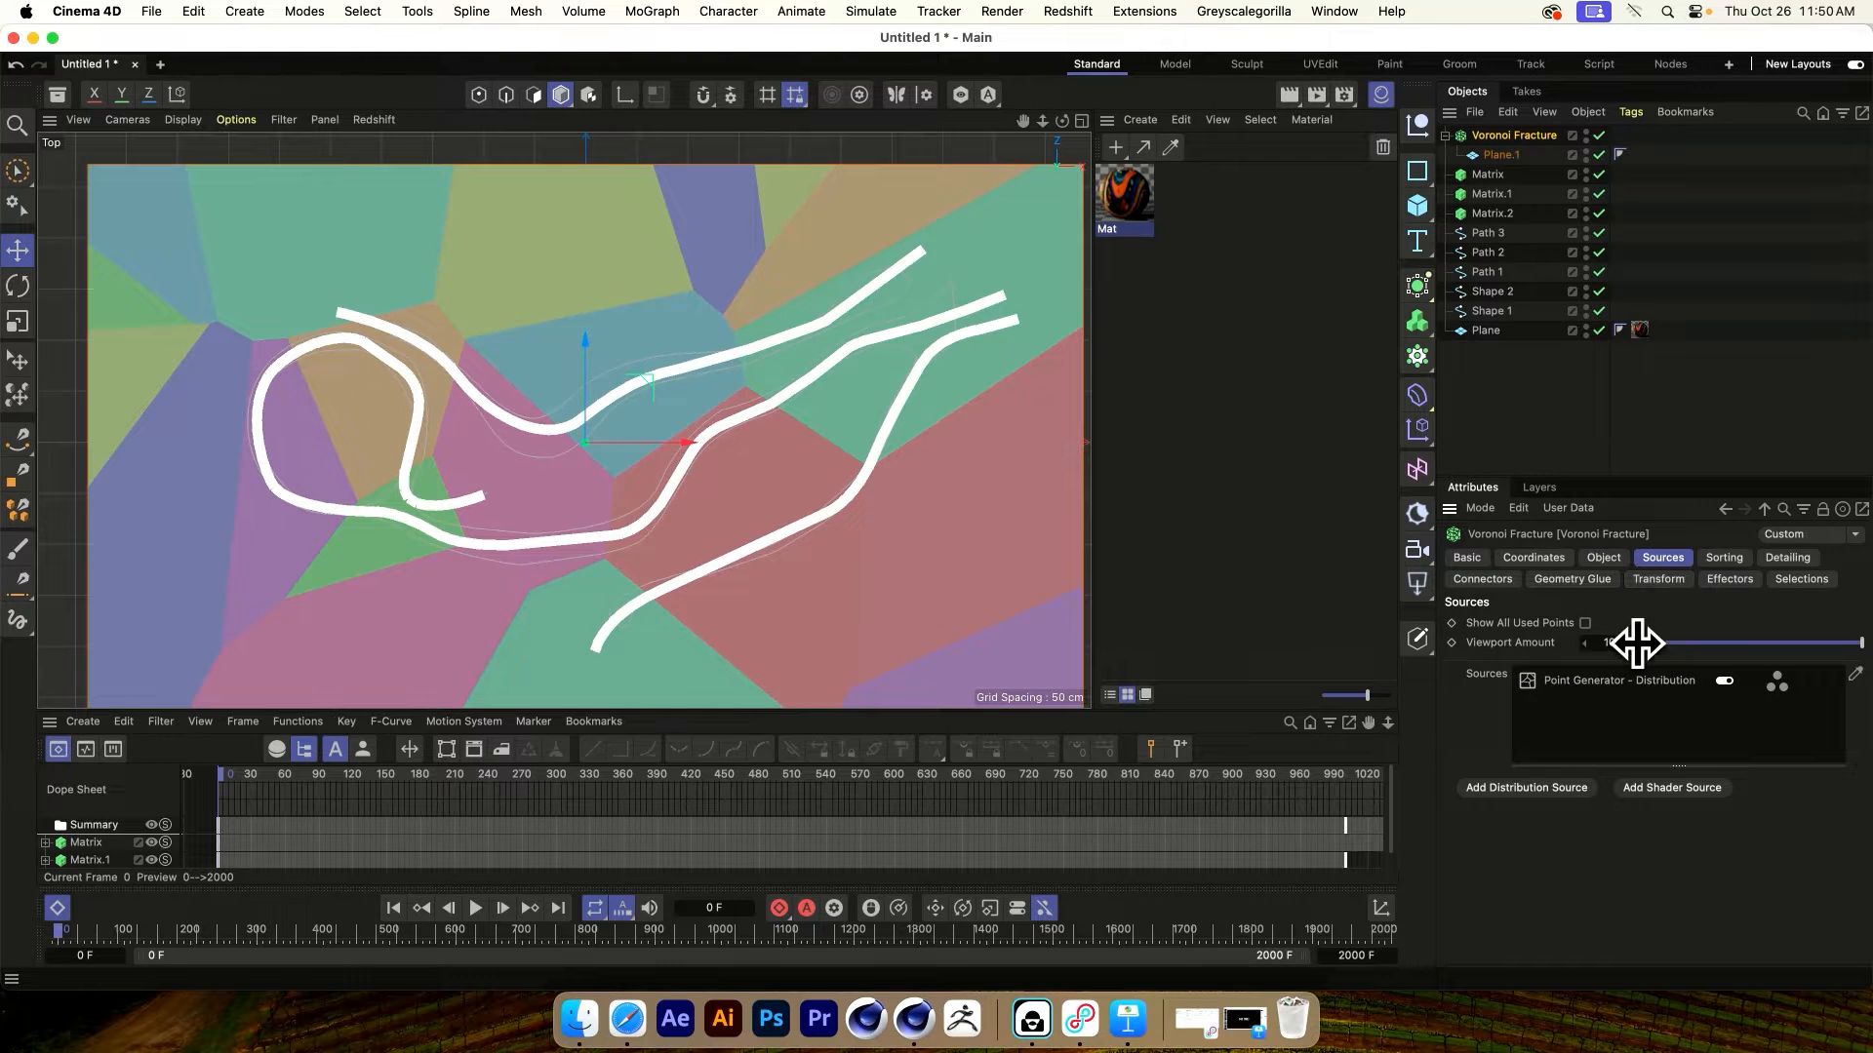
{"action": "left_click", "coordinate": [1617, 682]}
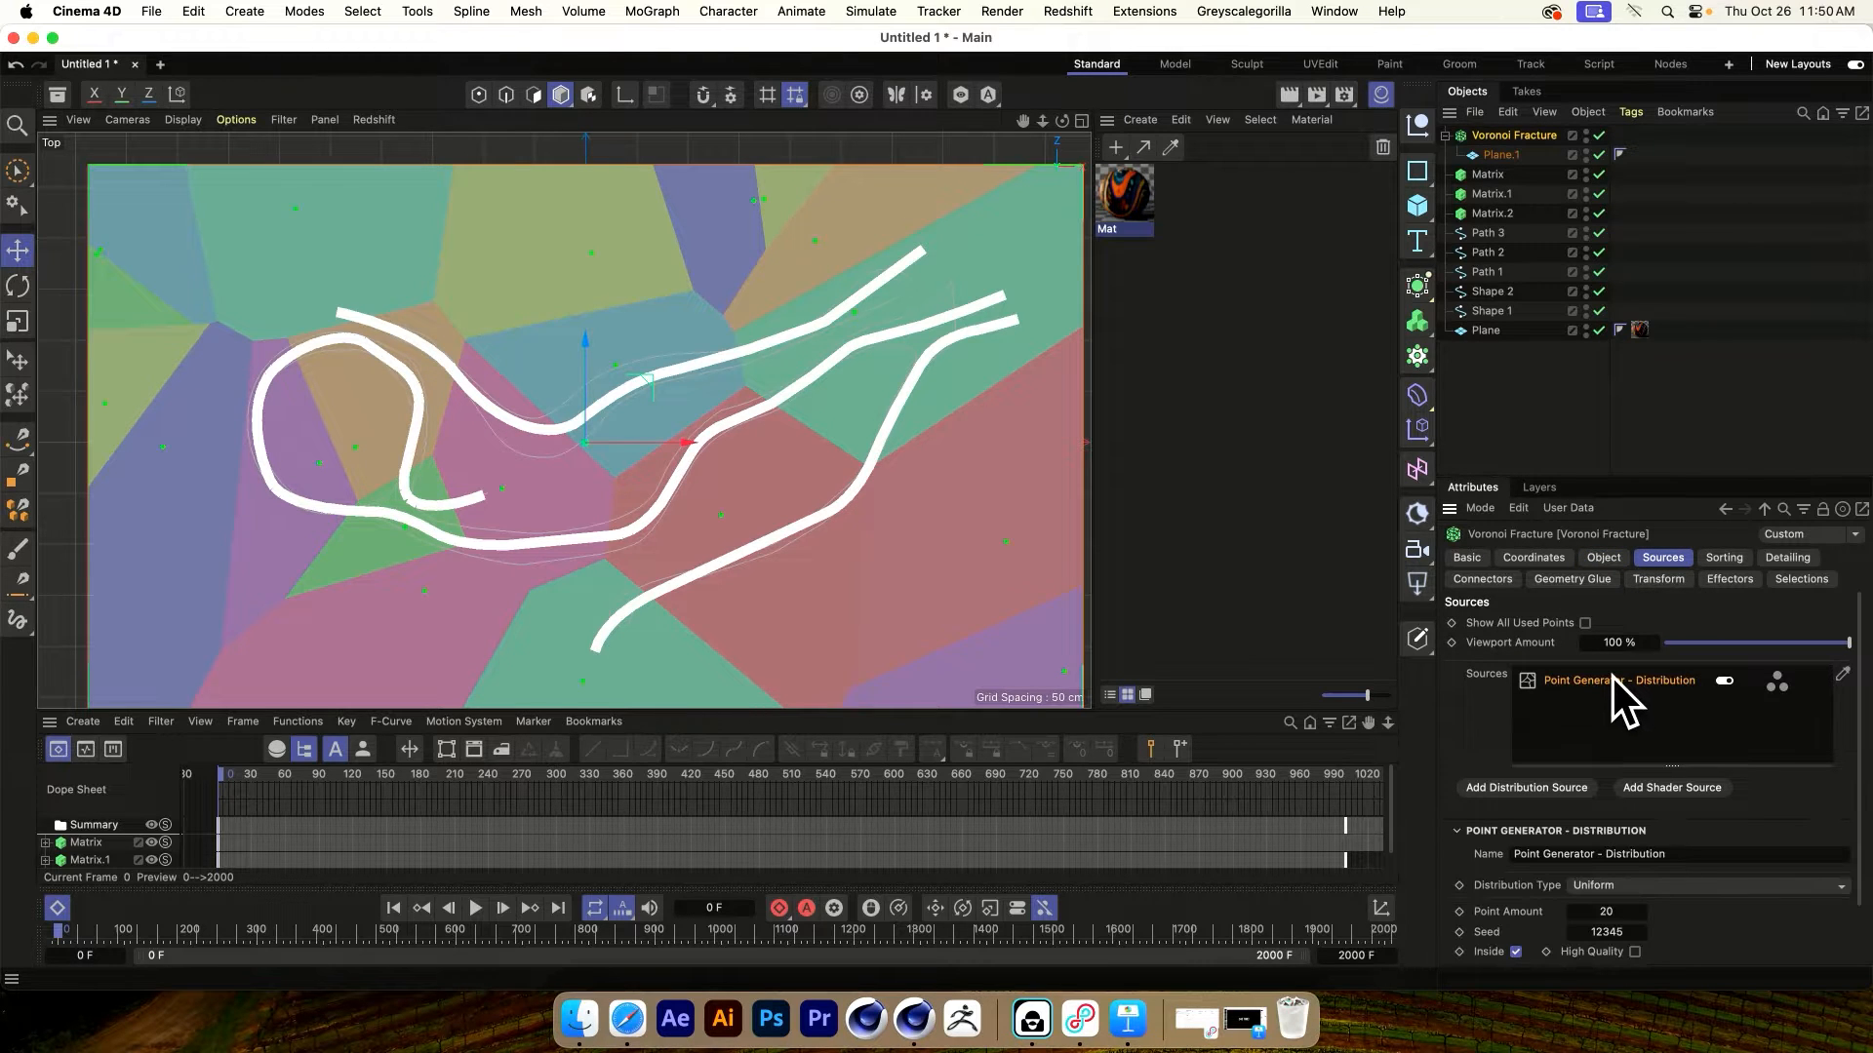
{"action": "key", "text": "Delete"}
{"action": "left_click", "coordinate": [1549, 294]}
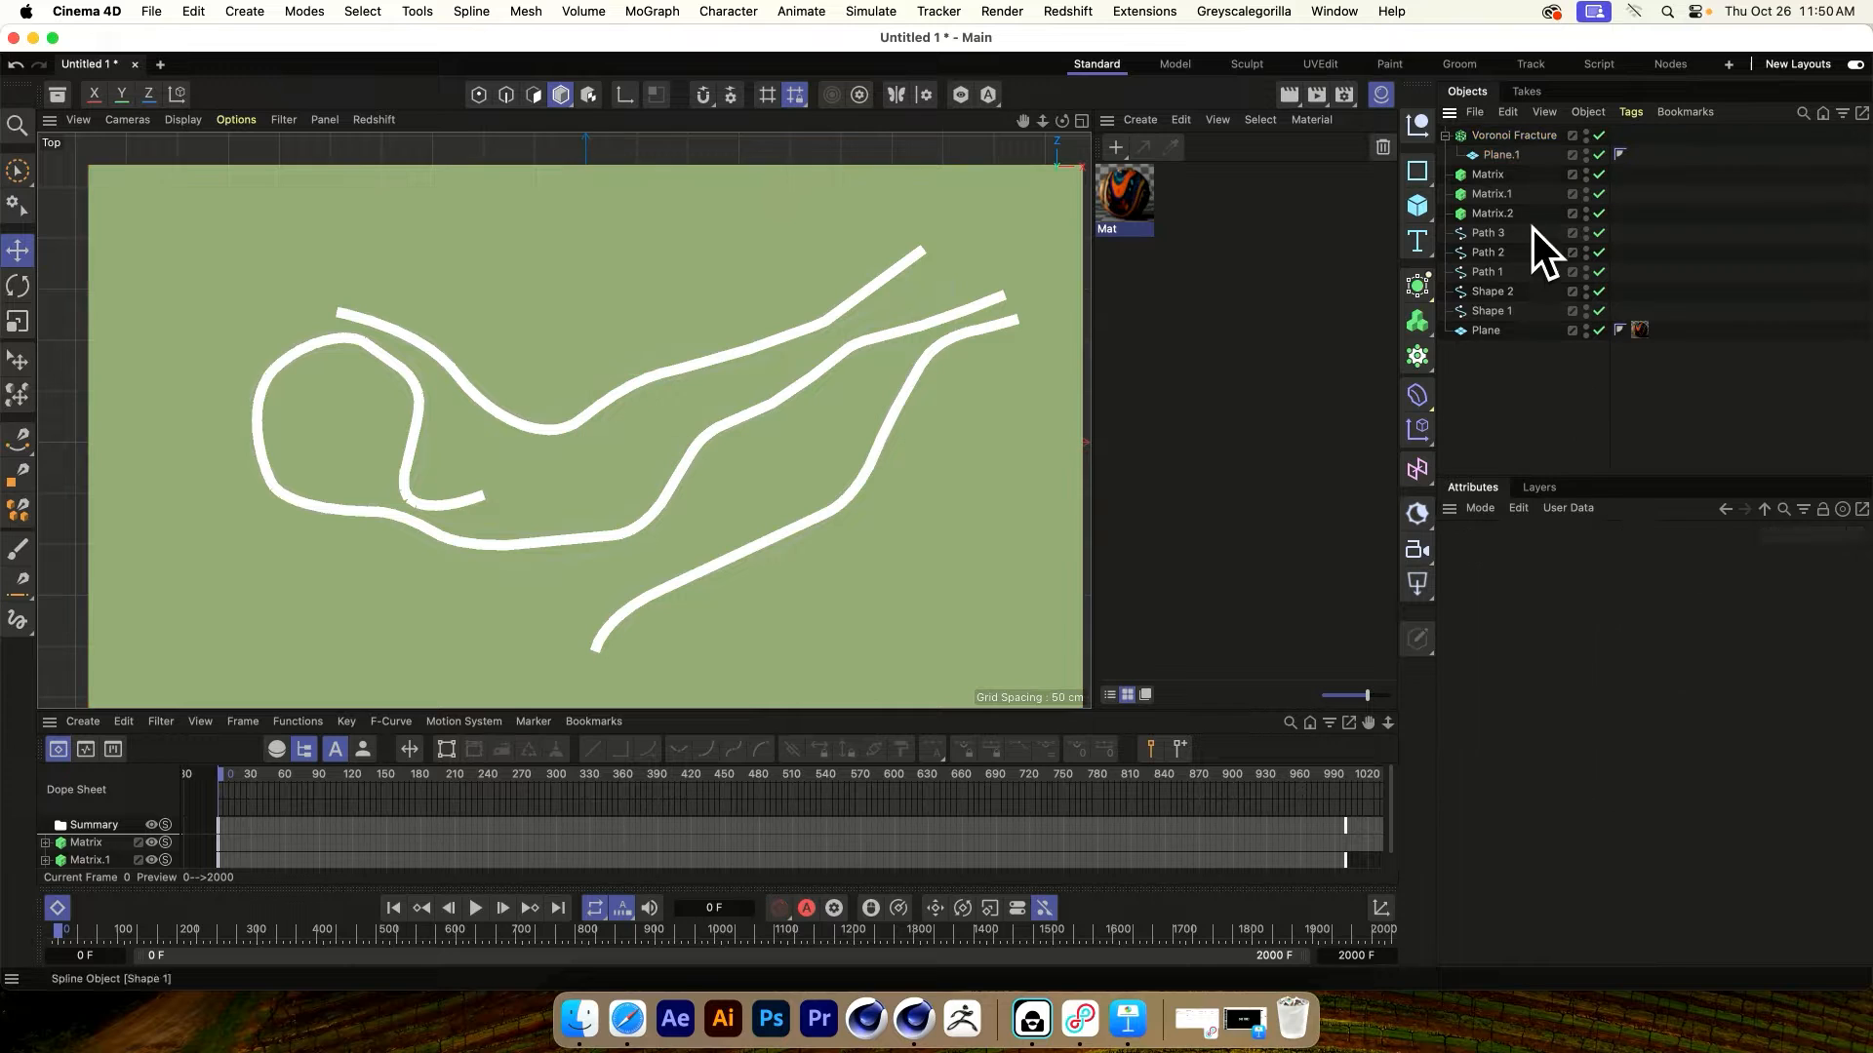
{"action": "left_click", "coordinate": [1497, 136]}
{"action": "left_click_drag", "start_coordinate": [1489, 174], "coordinate": [1624, 701]}
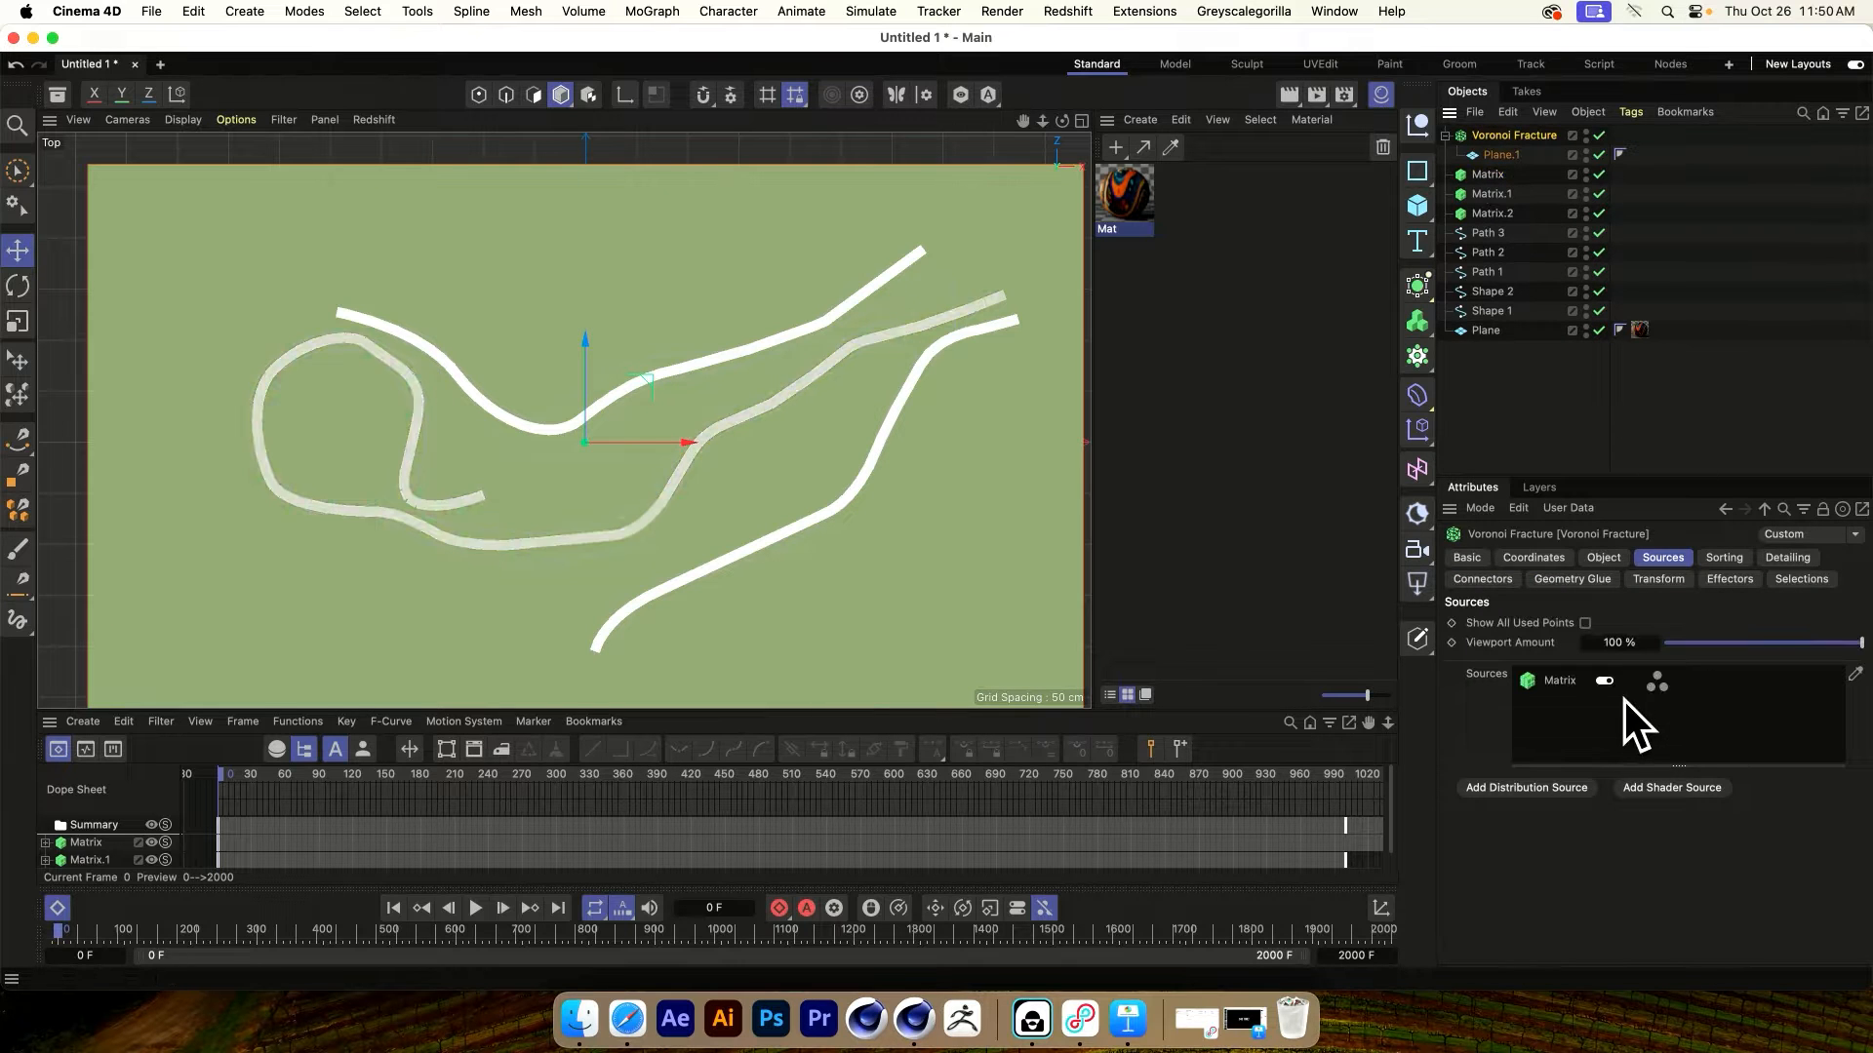
{"action": "left_click", "coordinate": [1491, 412]}
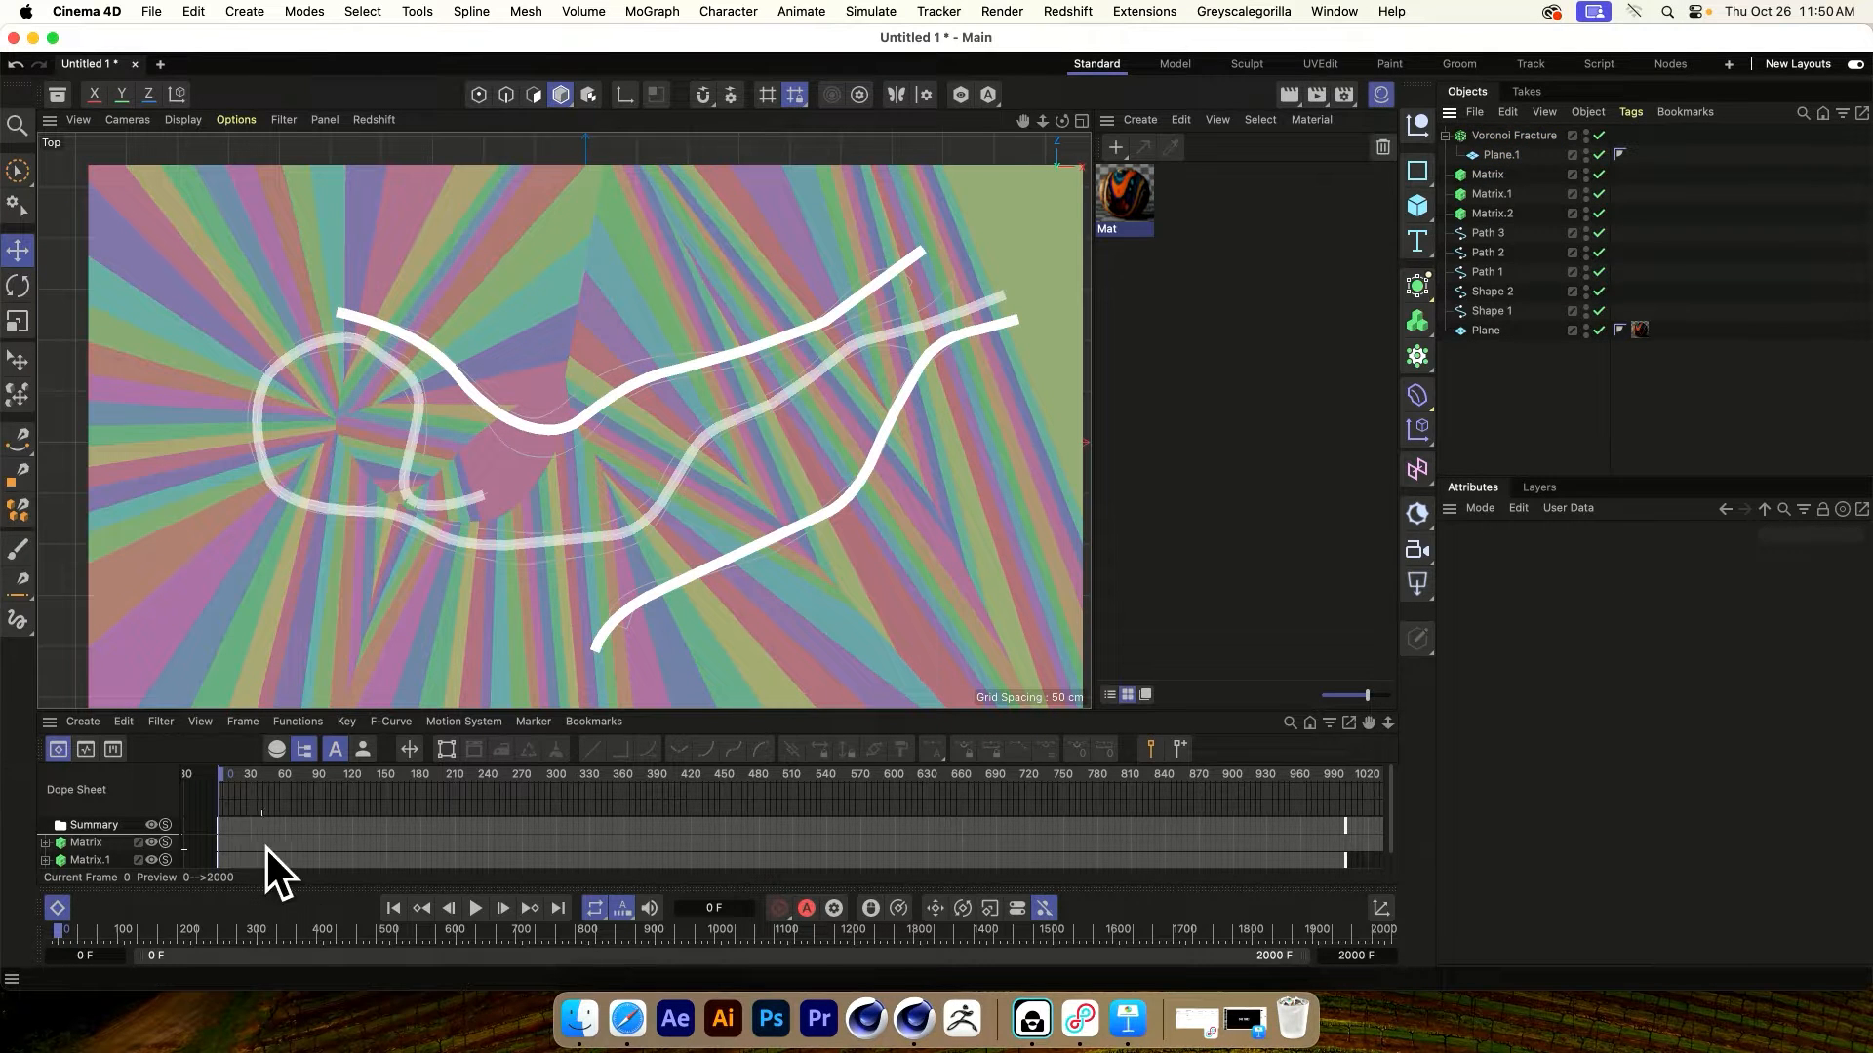
Preview the animation, set the Offset keys of all three Matrix objects to linear interpolation, and start playback again
{"action": "left_click", "coordinate": [475, 908]}
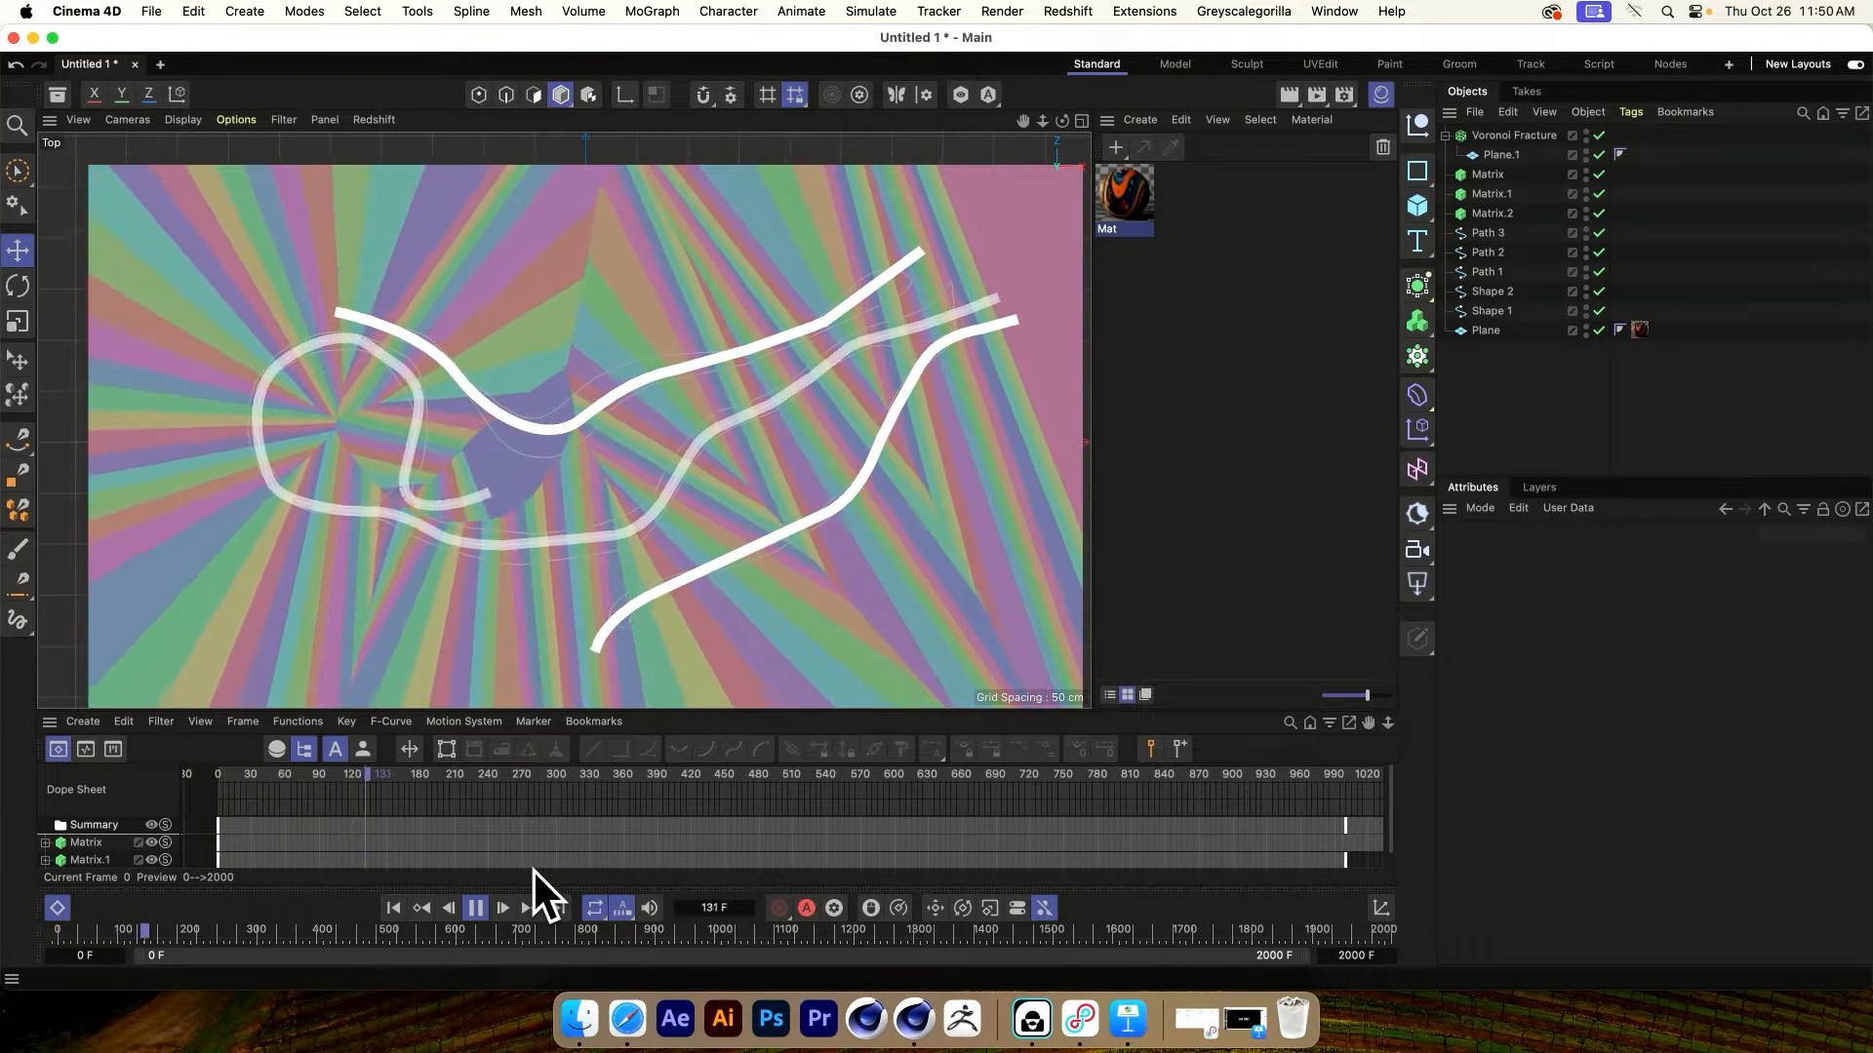
{"action": "left_click", "coordinate": [476, 907]}
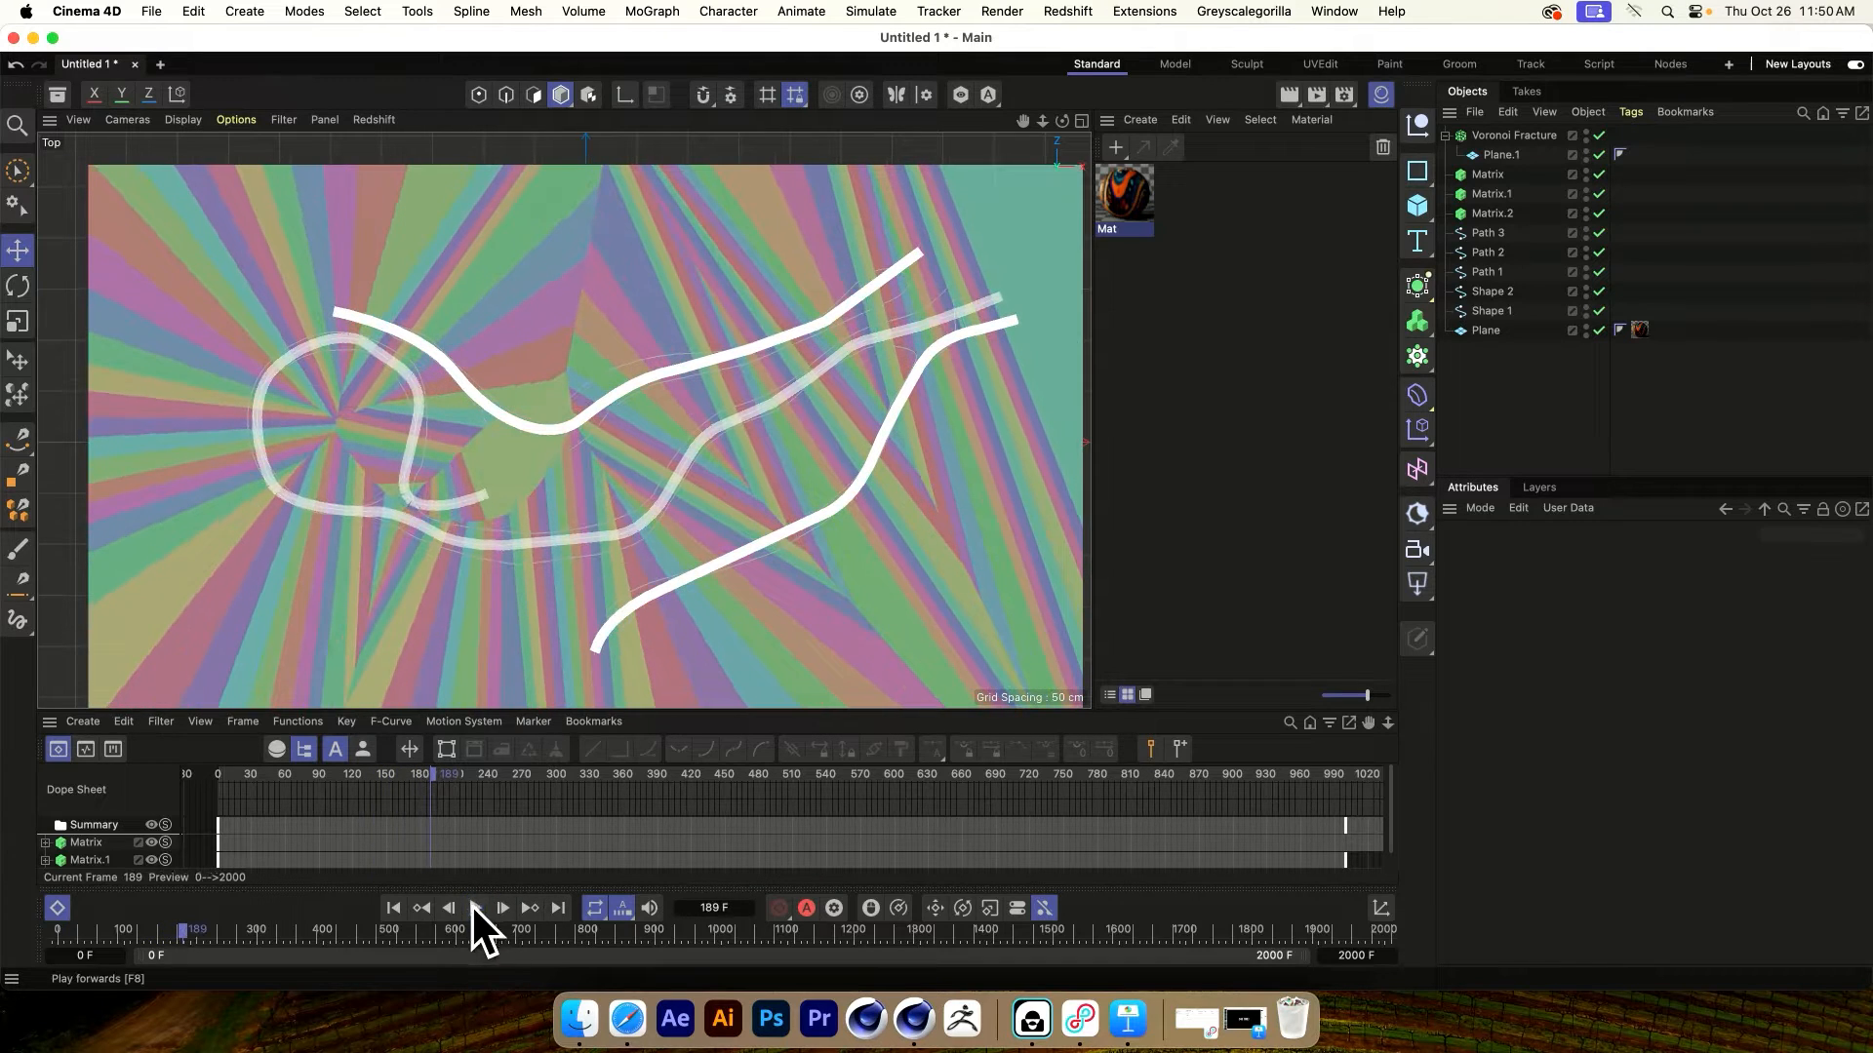
{"action": "left_click", "coordinate": [94, 844]}
{"action": "left_click", "coordinate": [92, 858], "text": "shift"}
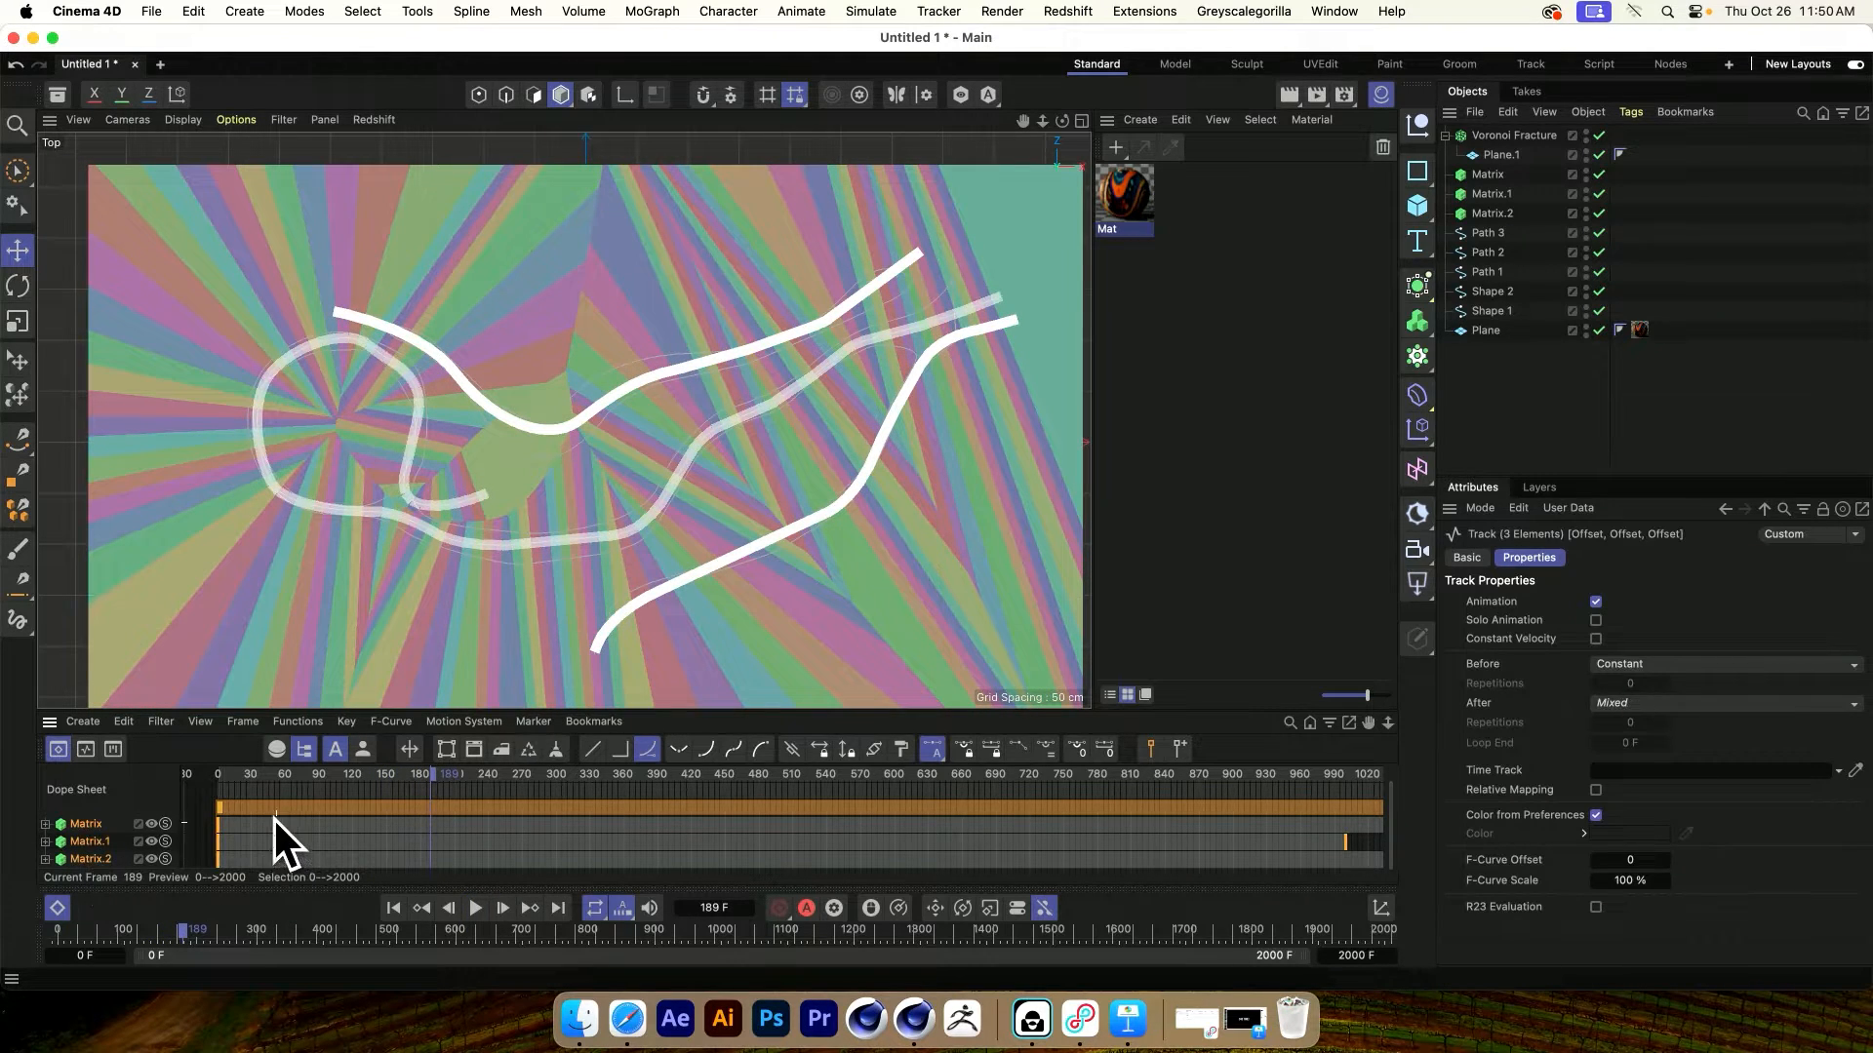
{"action": "right_click", "coordinate": [221, 828]}
{"action": "left_click", "coordinate": [282, 494]}
{"action": "left_click", "coordinate": [475, 908]}
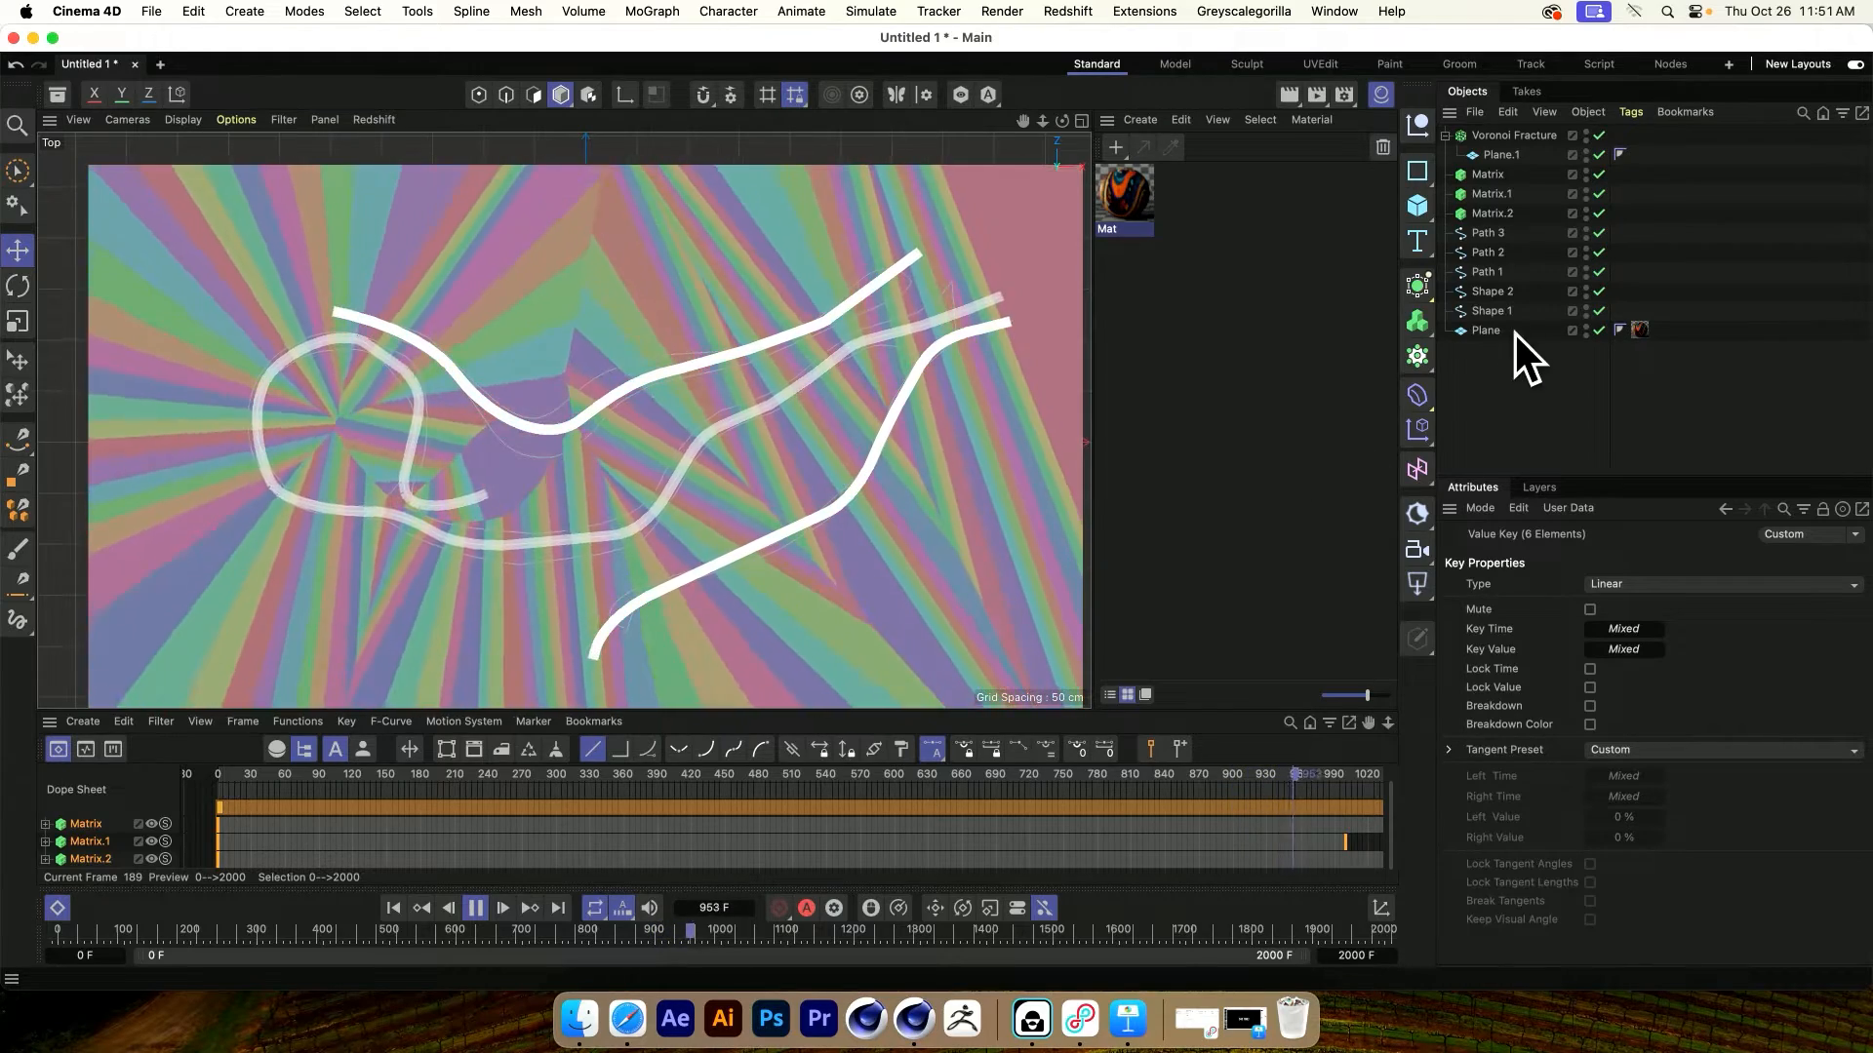
Add Matrix.1 as a second source of the Voronoi Fracture and hide Matrix.2
{"action": "left_click", "coordinate": [1498, 138]}
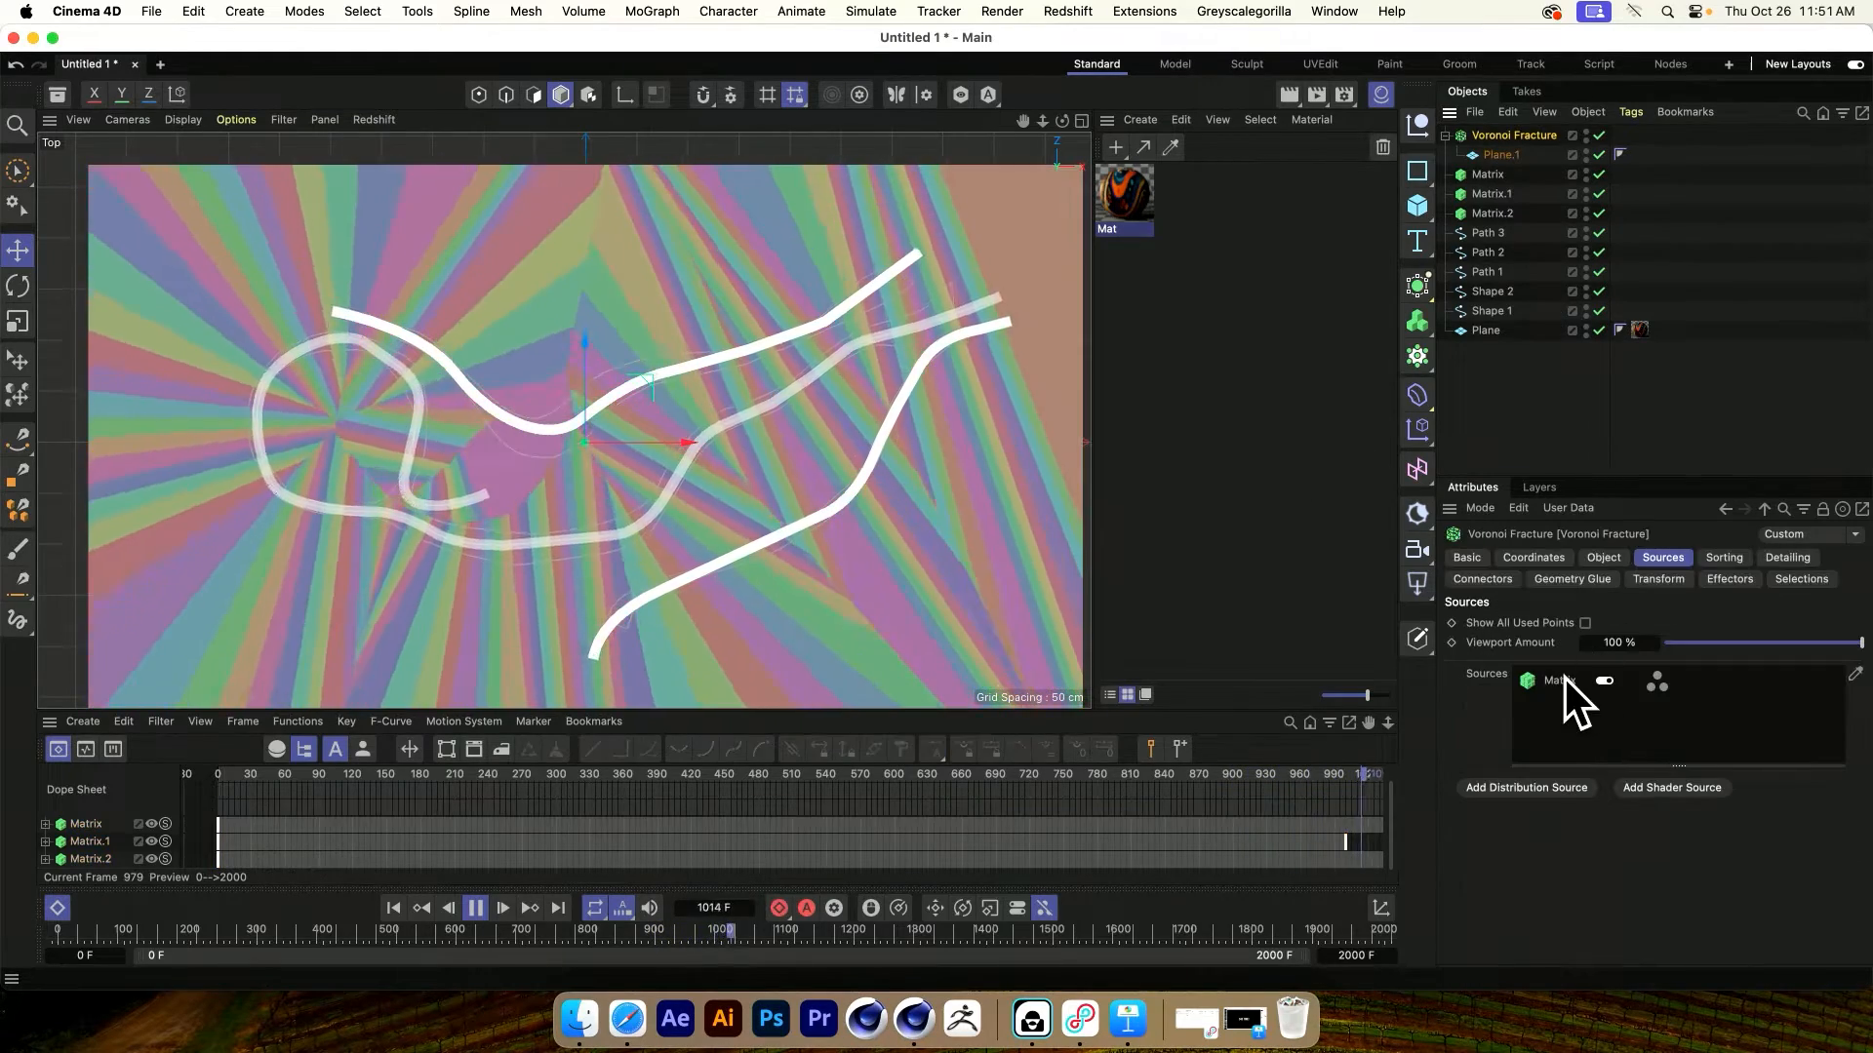
{"action": "left_click_drag", "start_coordinate": [1489, 195], "coordinate": [1566, 708]}
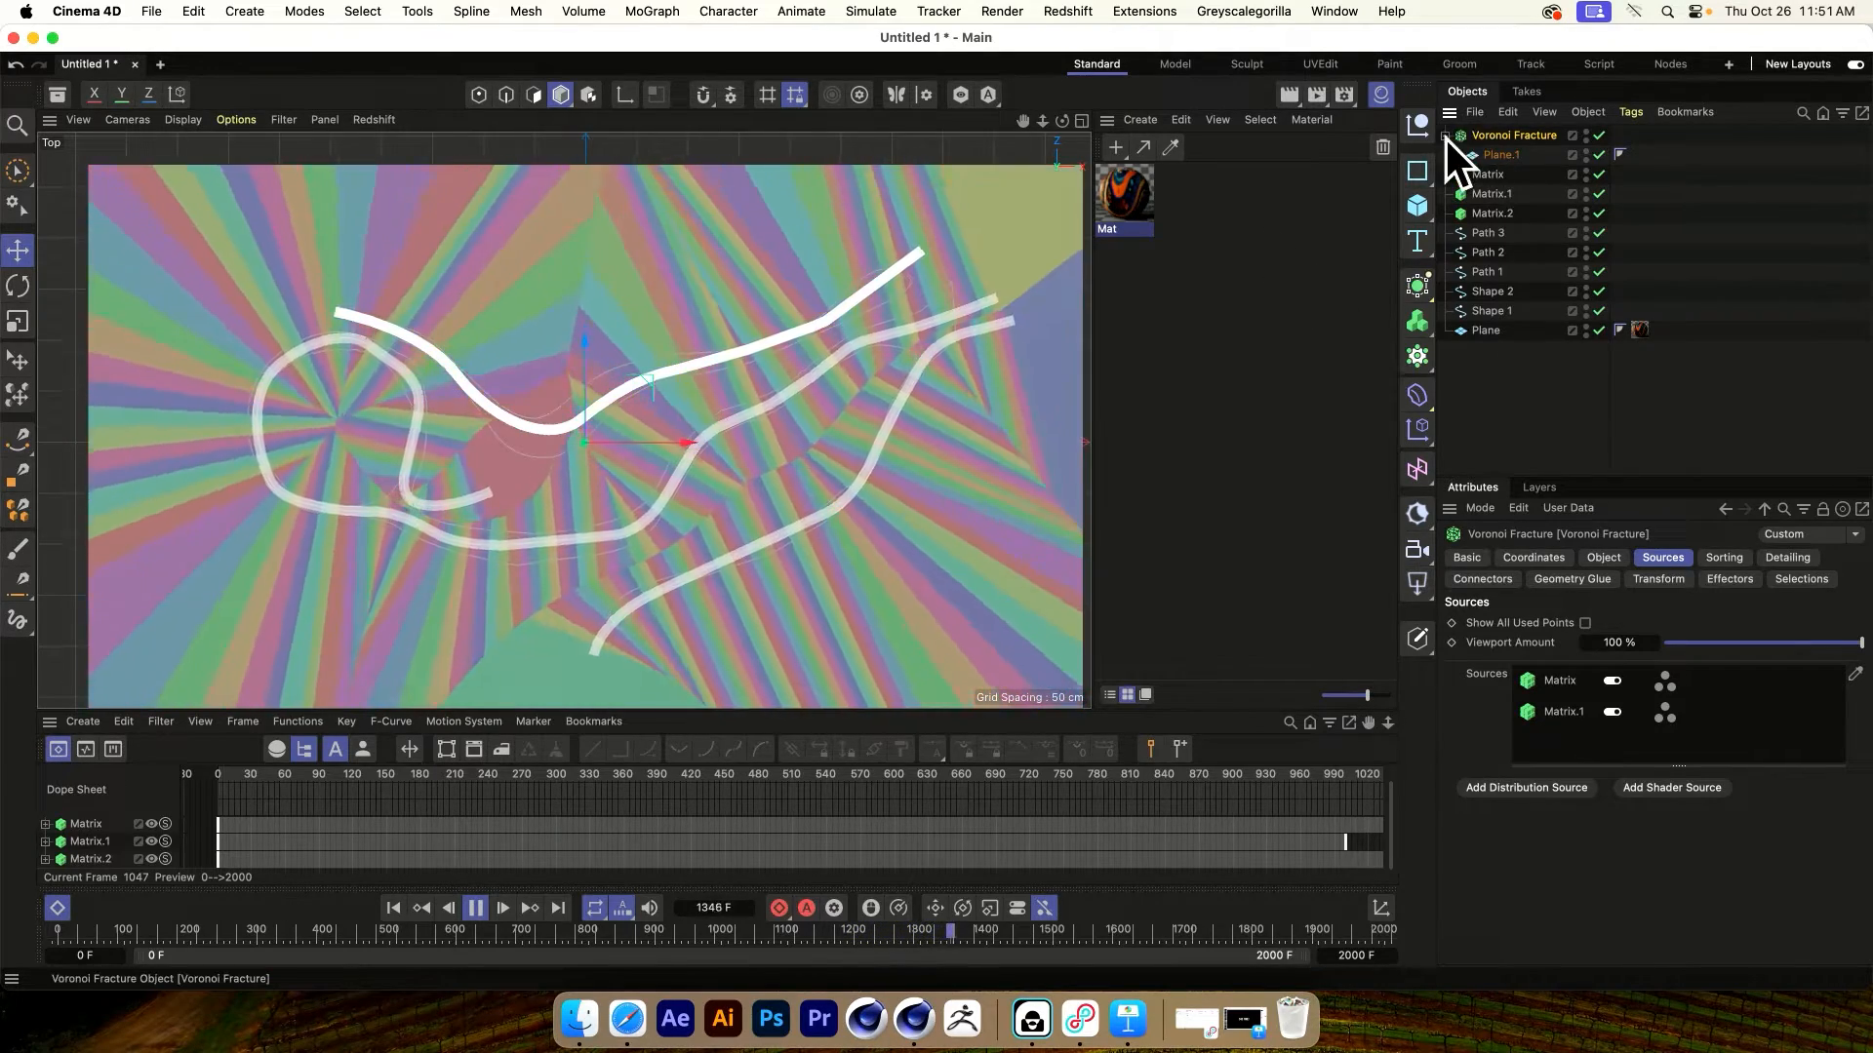
{"action": "left_click", "coordinate": [1445, 135]}
{"action": "left_click", "coordinate": [1490, 174]}
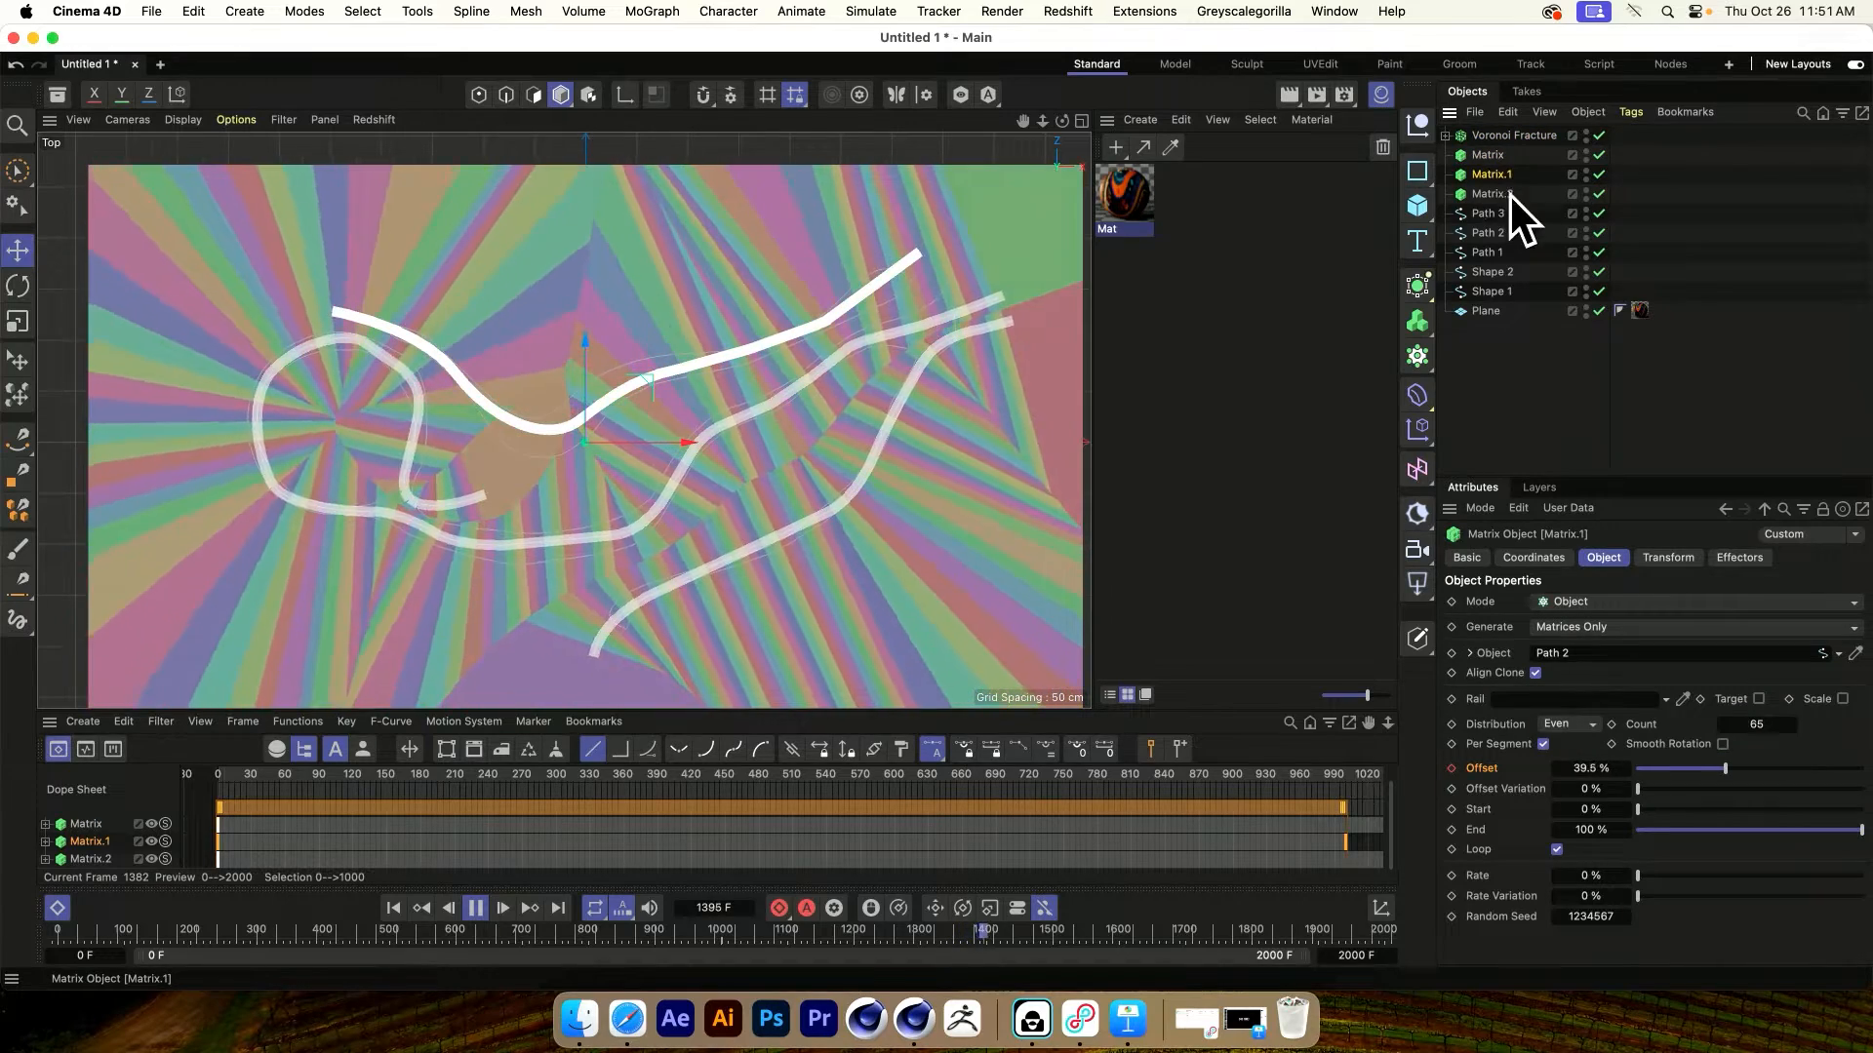
{"action": "left_click", "coordinate": [1585, 192]}
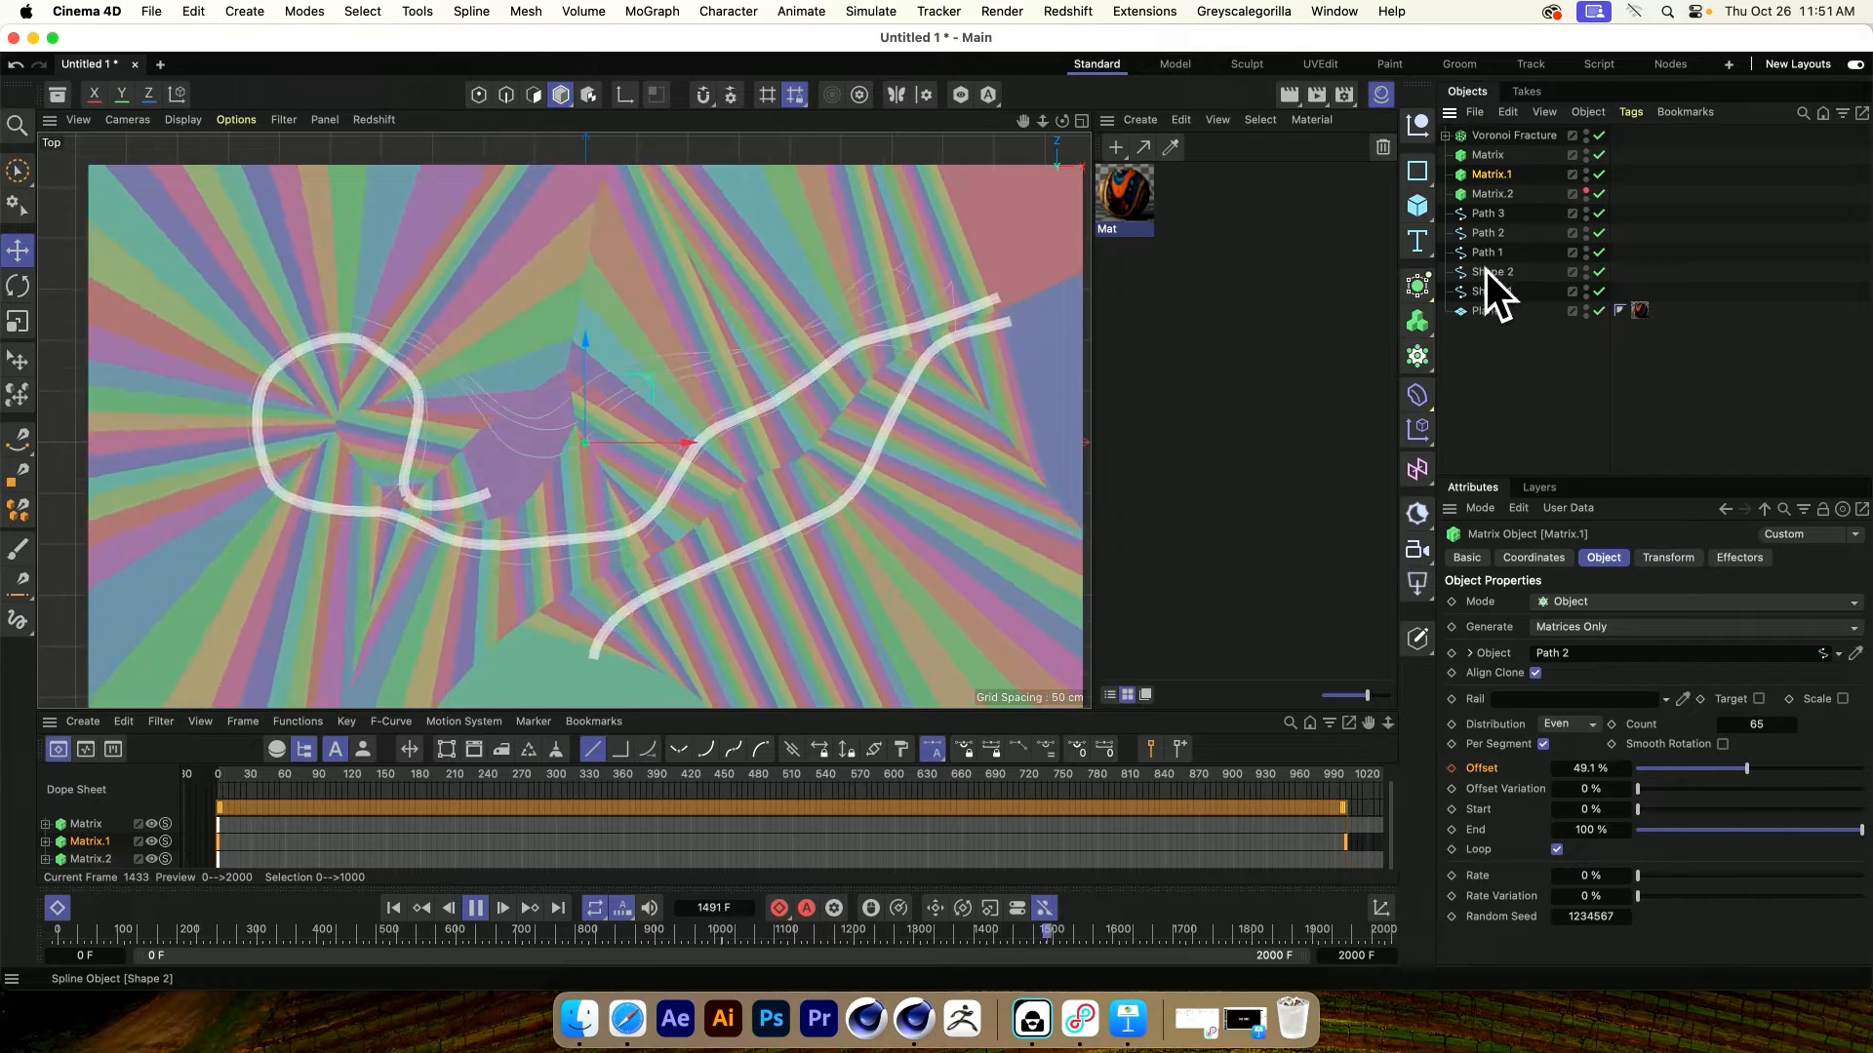
Apply a Random effector to Matrix and Matrix.1
{"action": "left_click", "coordinate": [1485, 155]}
{"action": "left_click", "coordinate": [1490, 174], "text": "shift"}
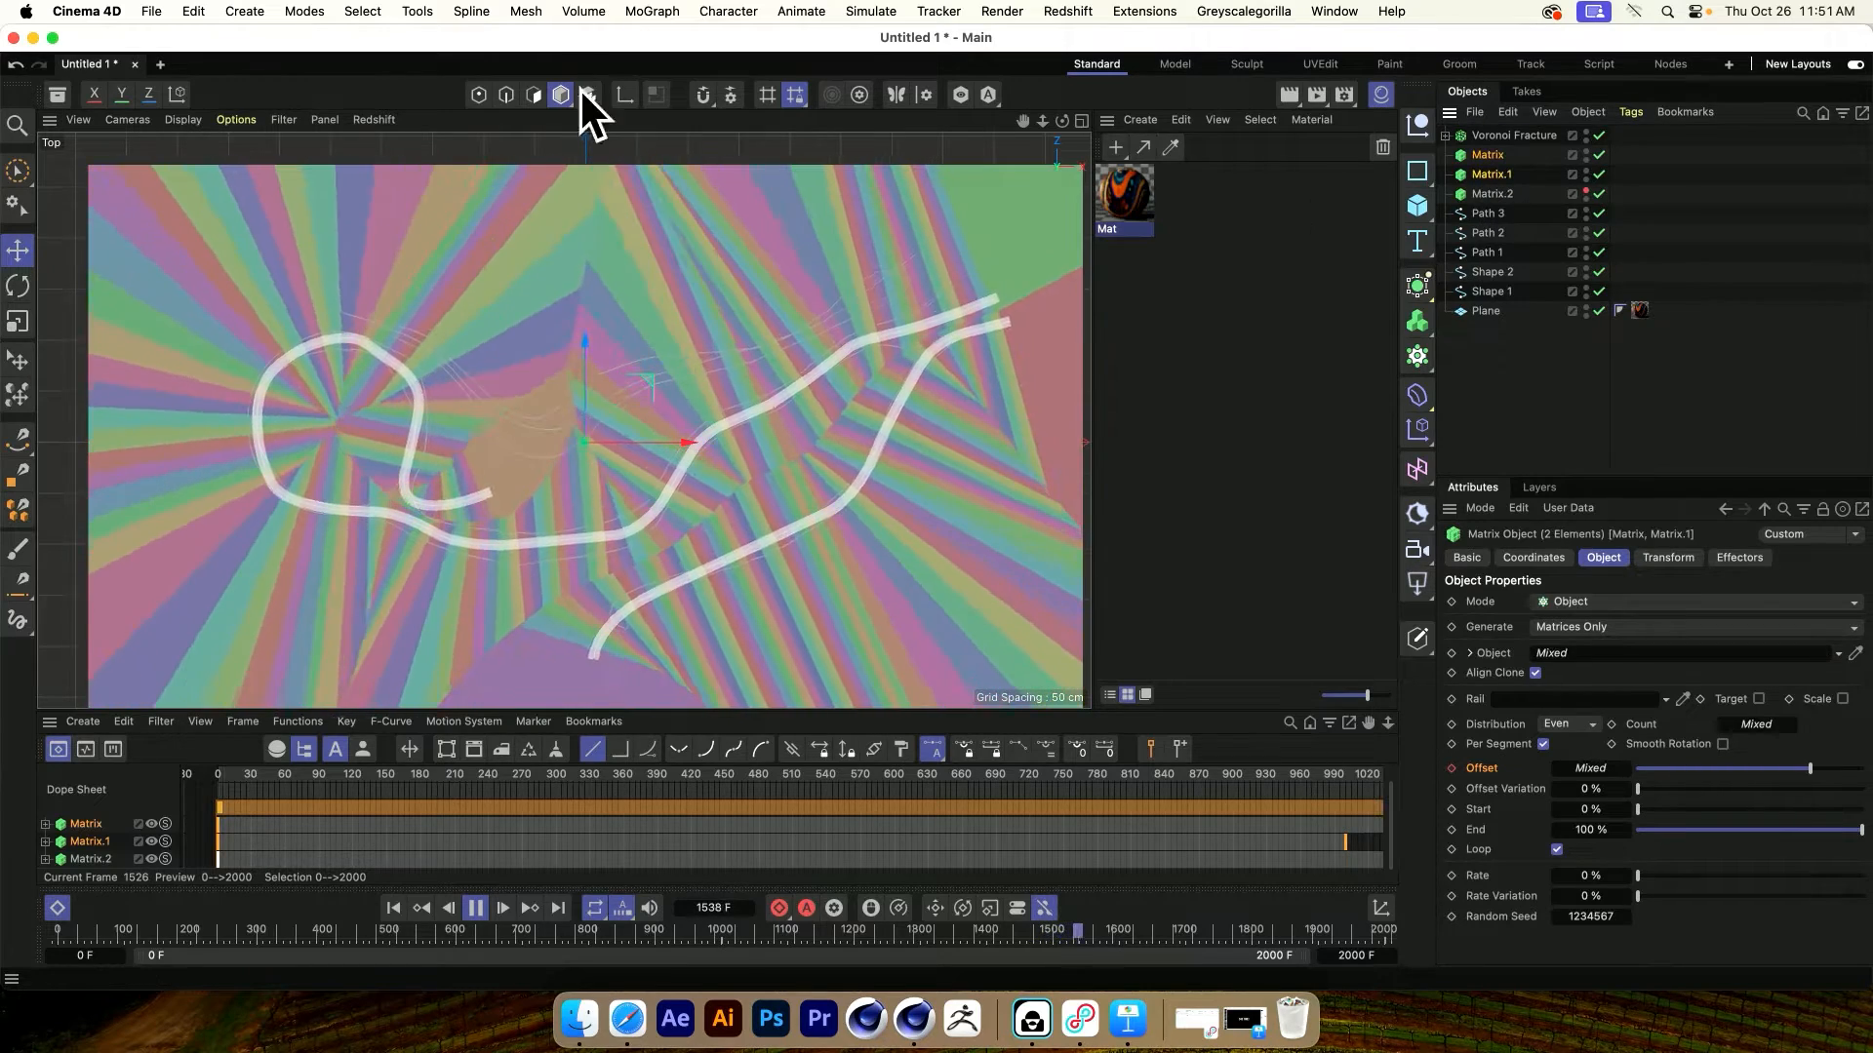
{"action": "left_click", "coordinate": [526, 12]}
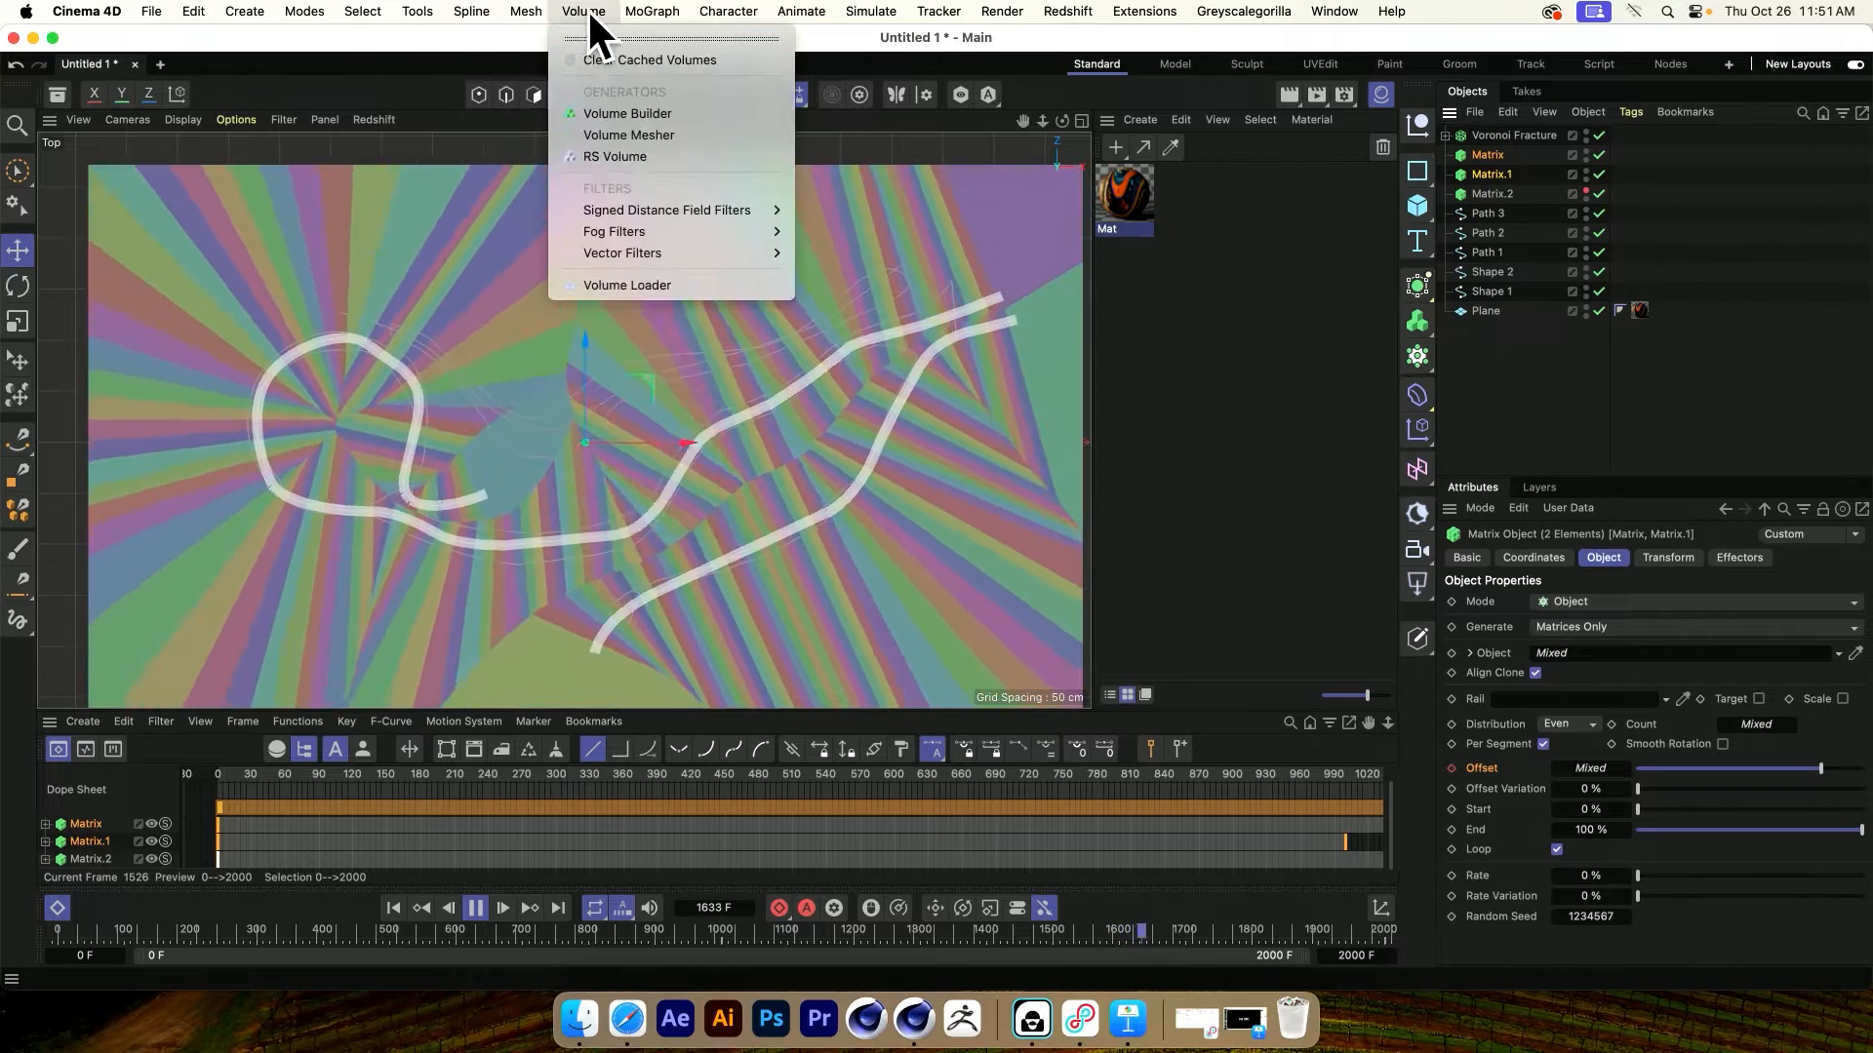
{"action": "mouse_move", "coordinate": [646, 23]}
{"action": "mouse_move", "coordinate": [667, 60]}
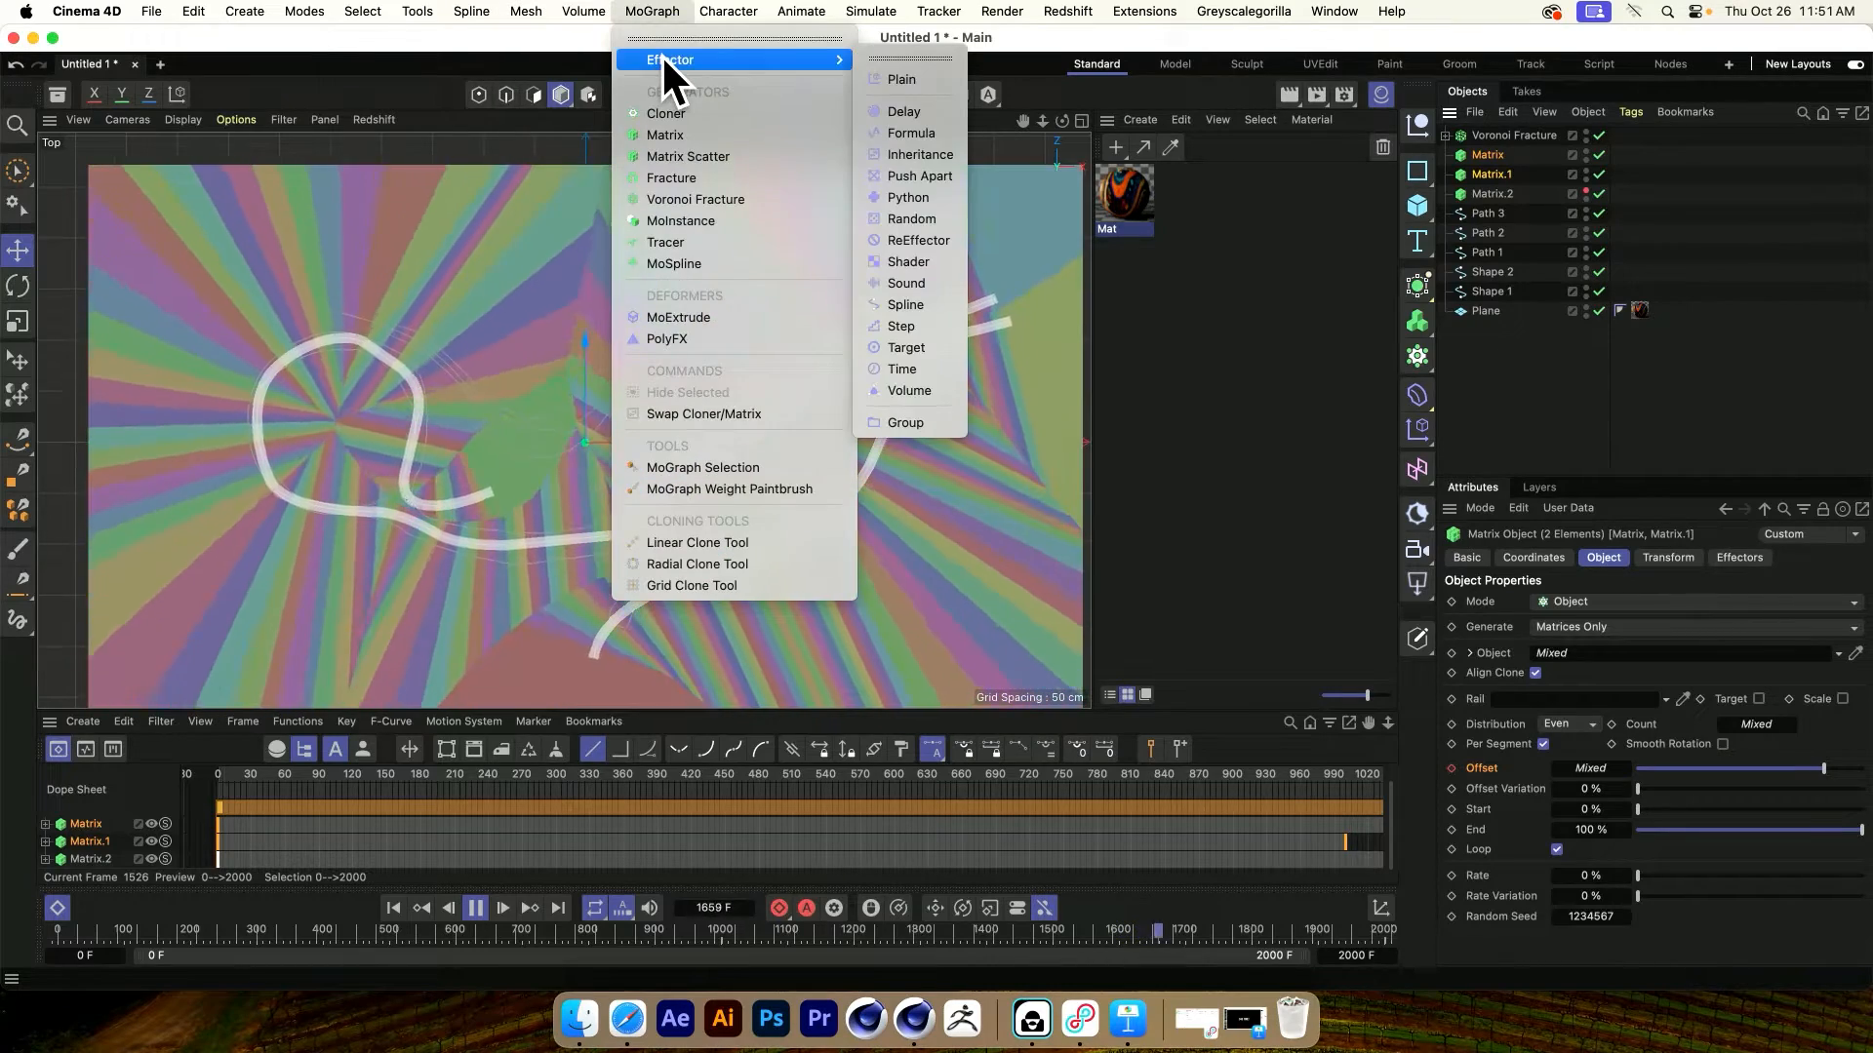
{"action": "left_click", "coordinate": [938, 218]}
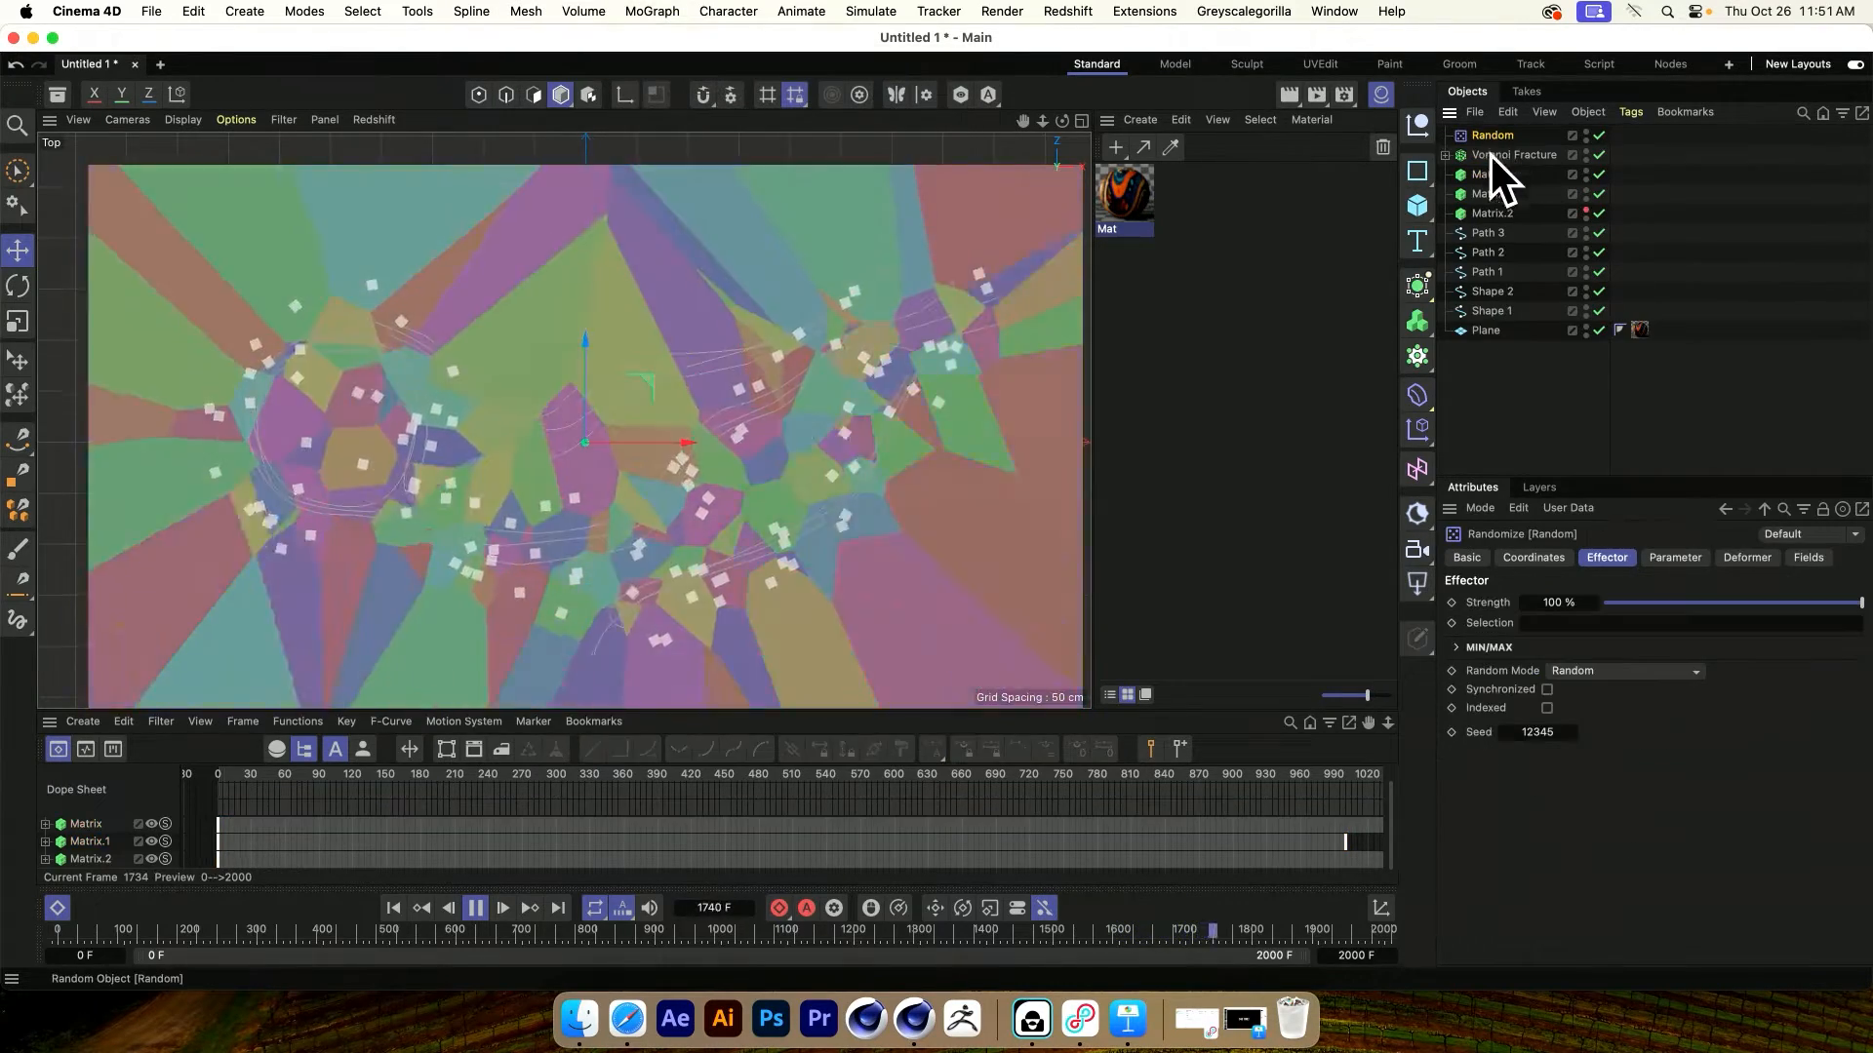
Set the Random effector's position offsets to 5 cm in X, 0 cm in Y and 5 cm in Z
{"action": "left_click", "coordinate": [1675, 558]}
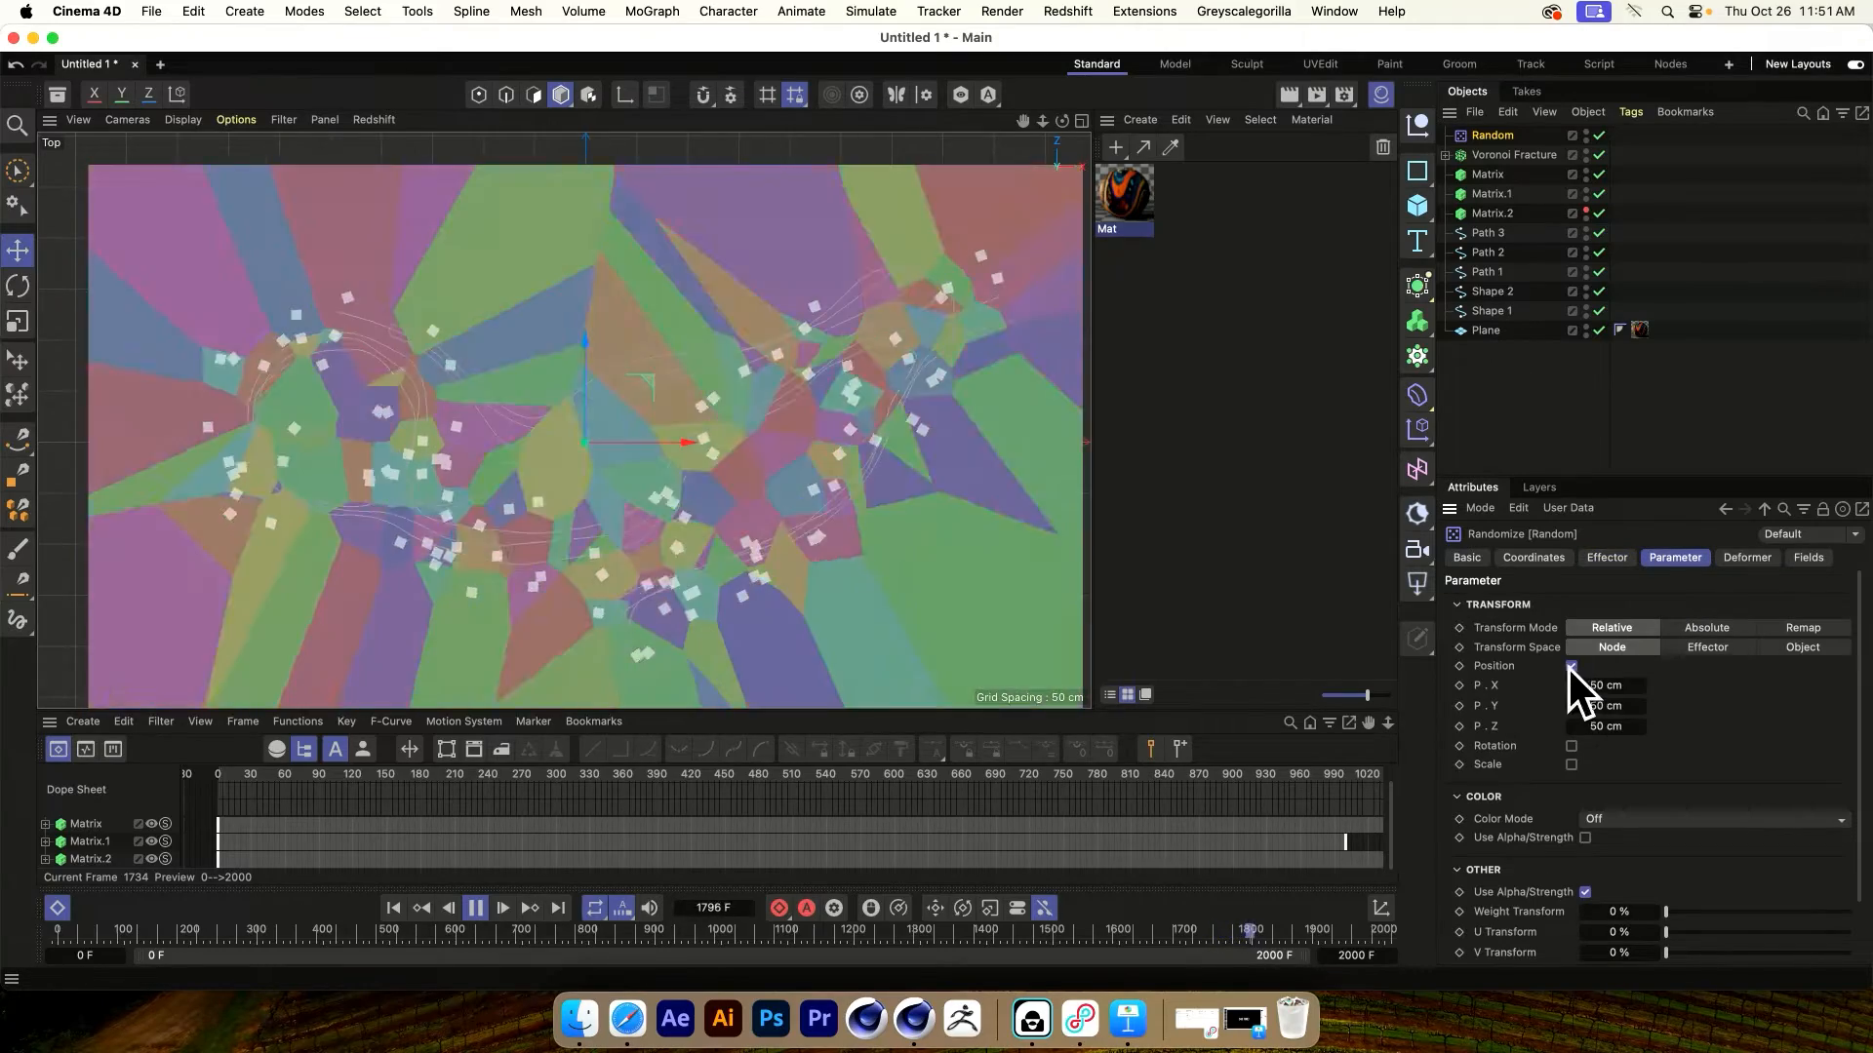
{"action": "left_click", "coordinate": [1607, 685]}
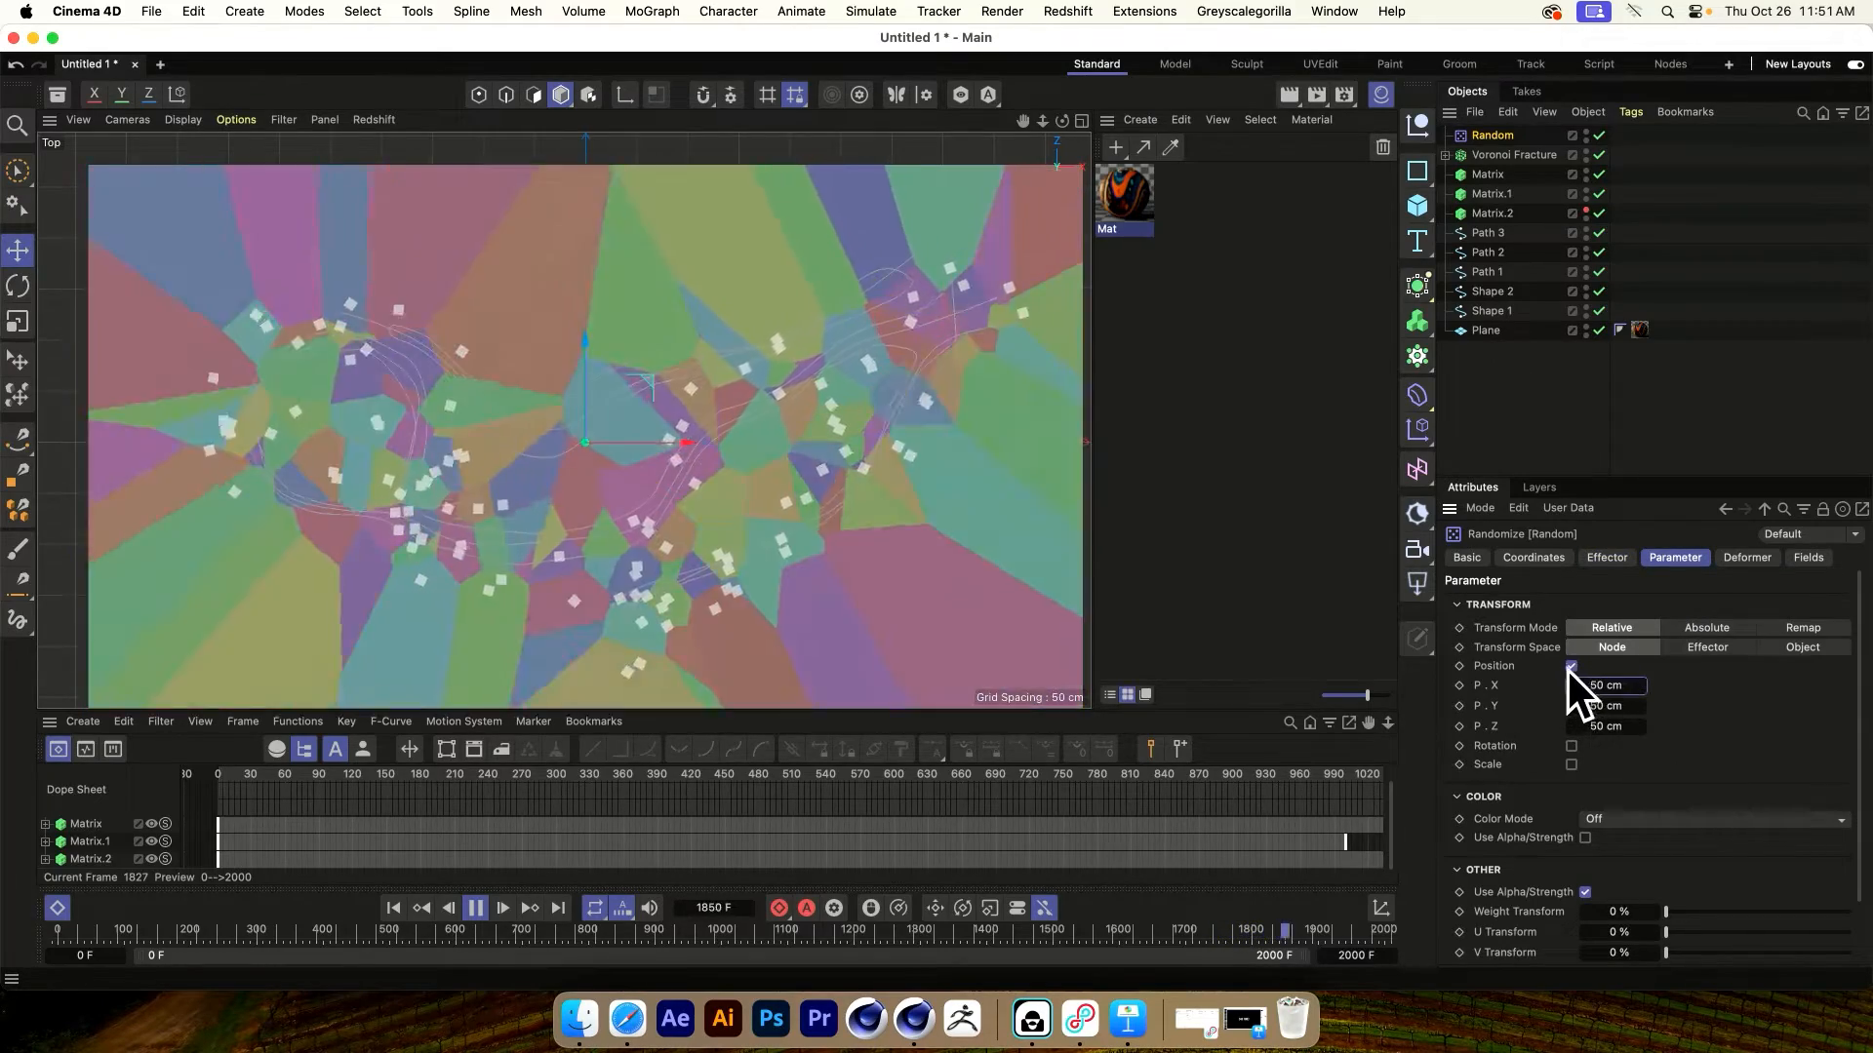
{"action": "double_click", "coordinate": [1604, 684]}
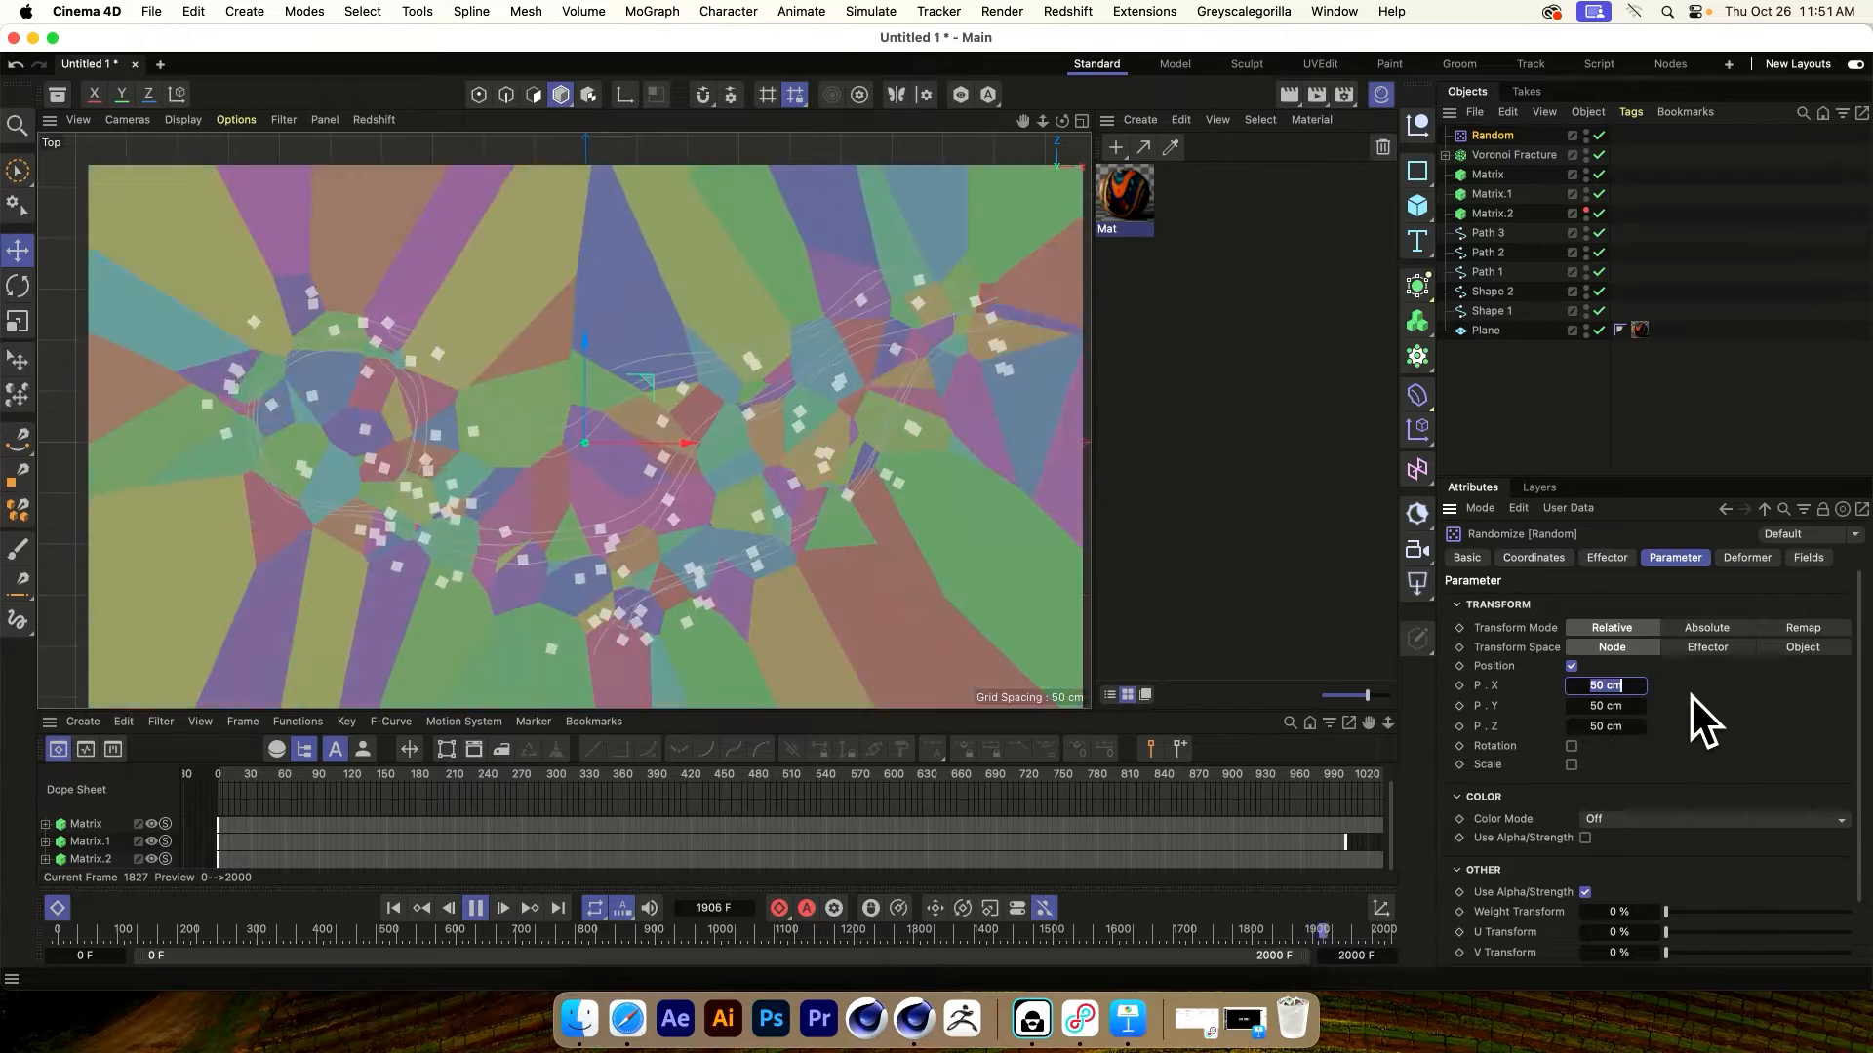
{"action": "type", "text": "5"}
{"action": "key", "text": "Tab"}
{"action": "key", "text": "Tab"}
{"action": "type", "text": "5"}
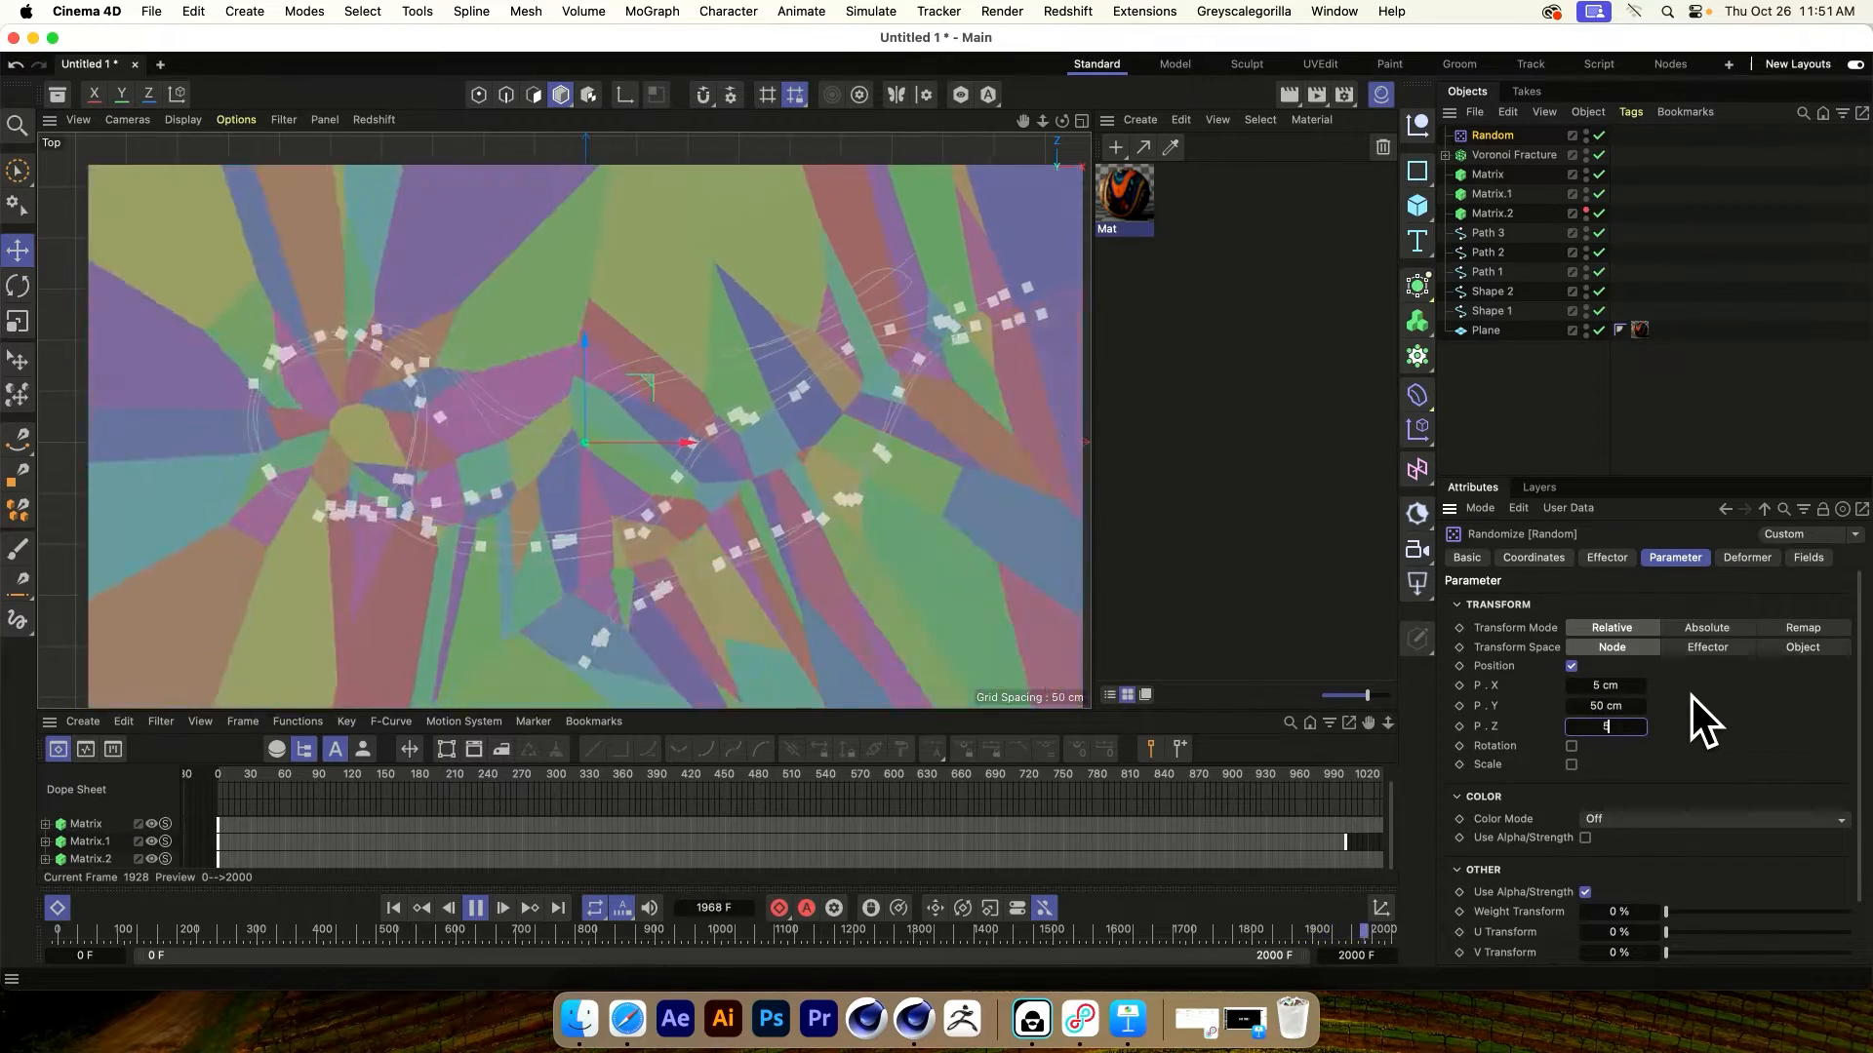
{"action": "double_click", "coordinate": [1605, 710]}
{"action": "type", "text": "0"}
{"action": "key", "text": "Return"}
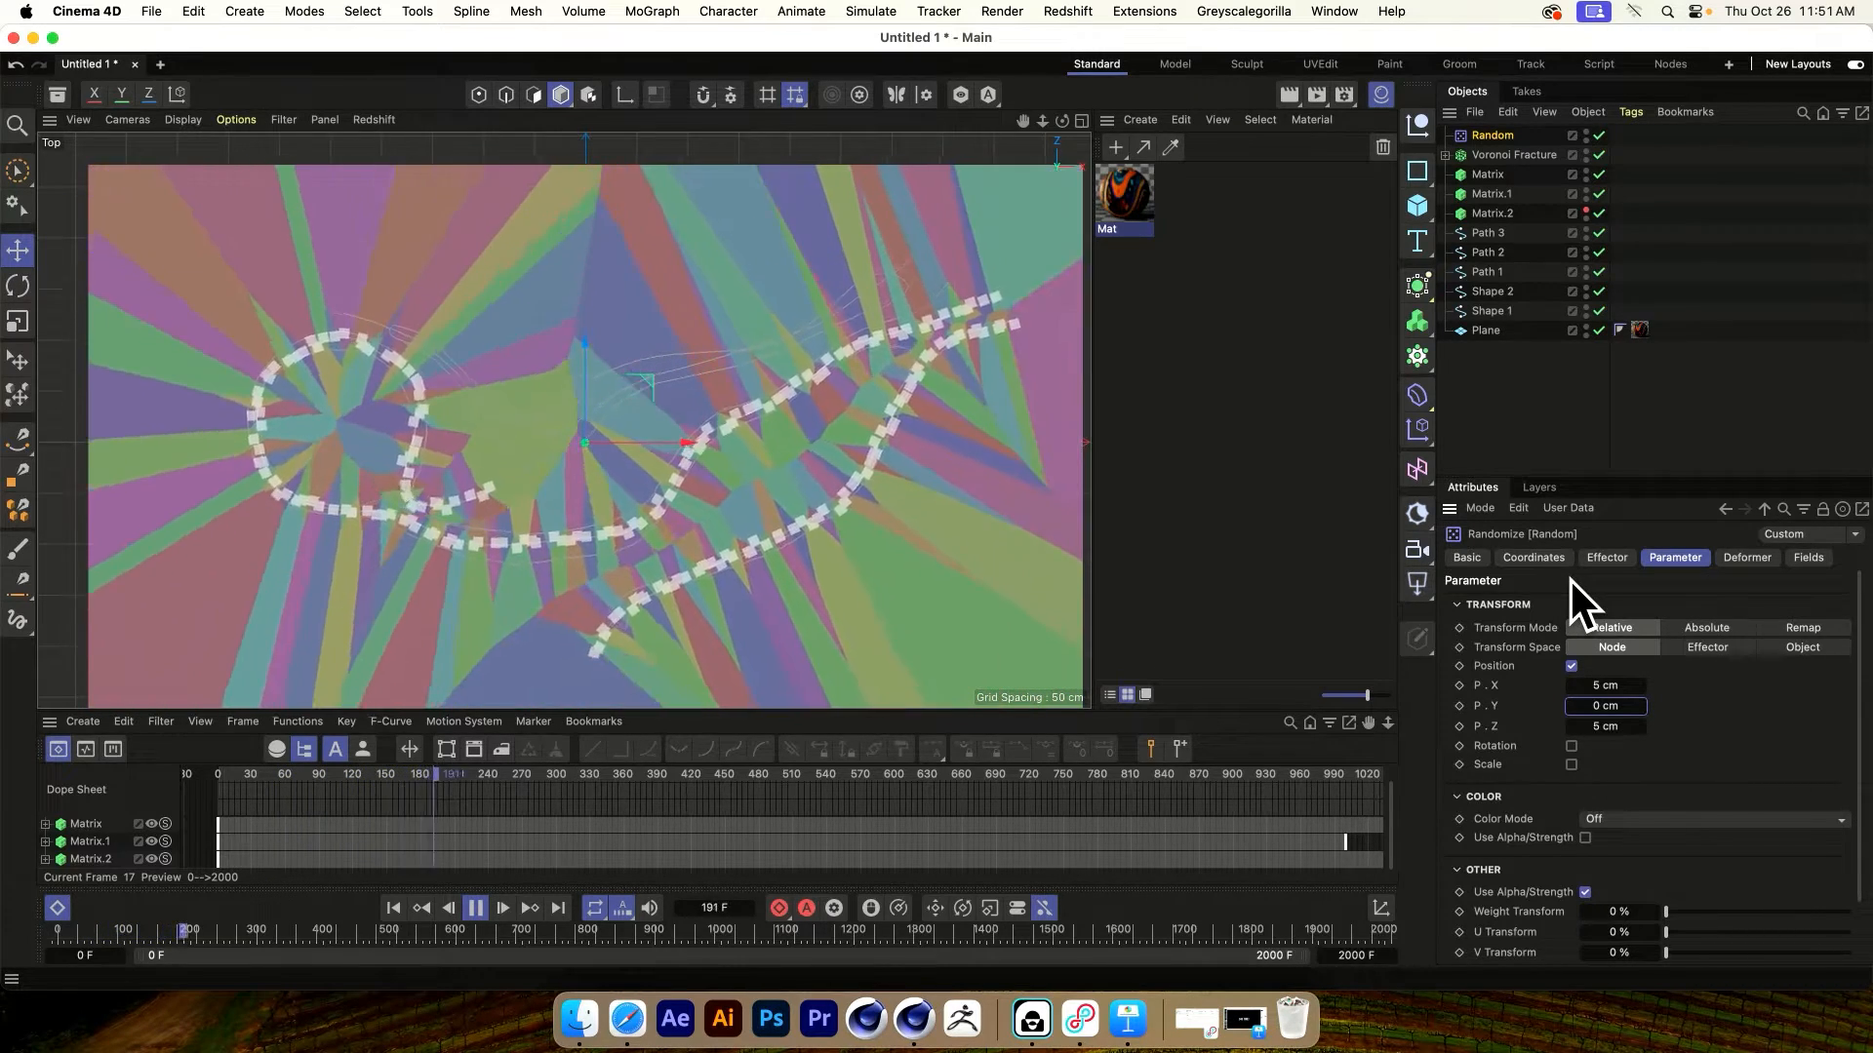
{"action": "left_click", "coordinate": [1499, 374]}
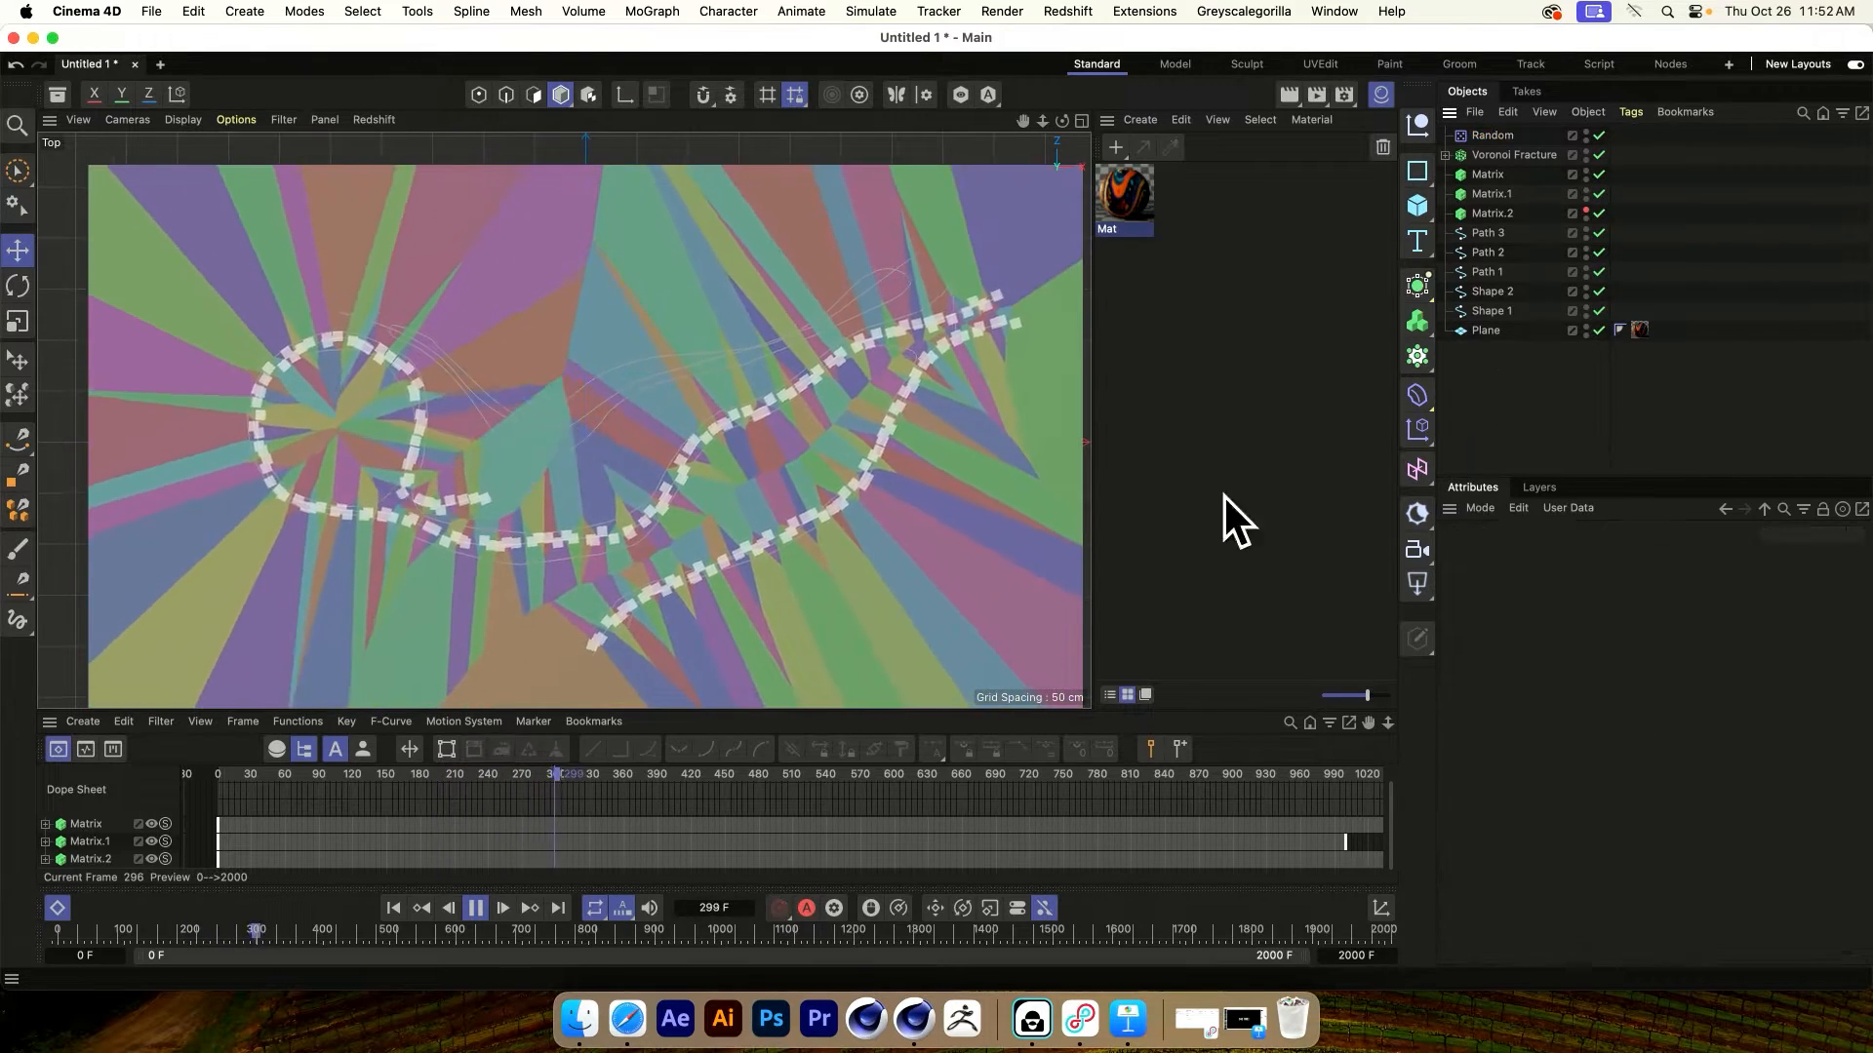
Stop playback and set the Voronoi Fracture's Offset Fragments to 0.9 cm
{"action": "left_click", "coordinate": [476, 907]}
{"action": "left_click", "coordinate": [1497, 155]}
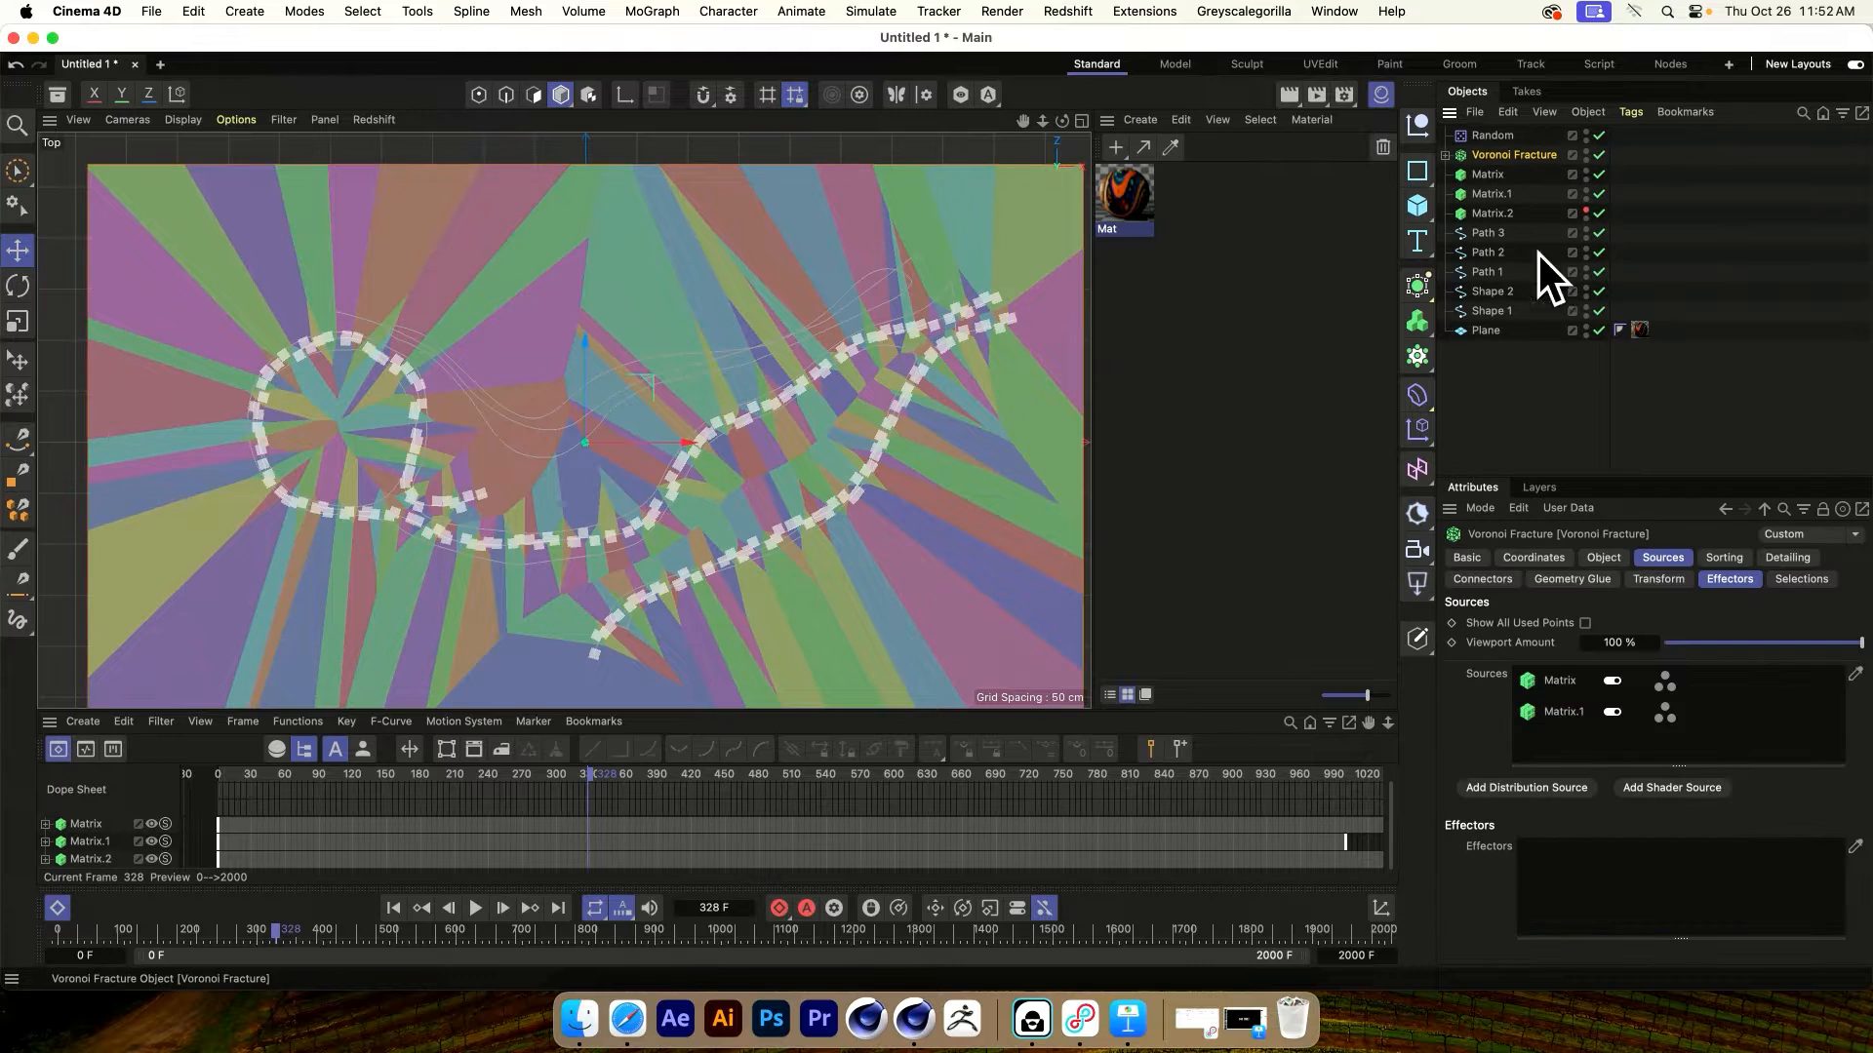
{"action": "left_click", "coordinate": [1719, 558]}
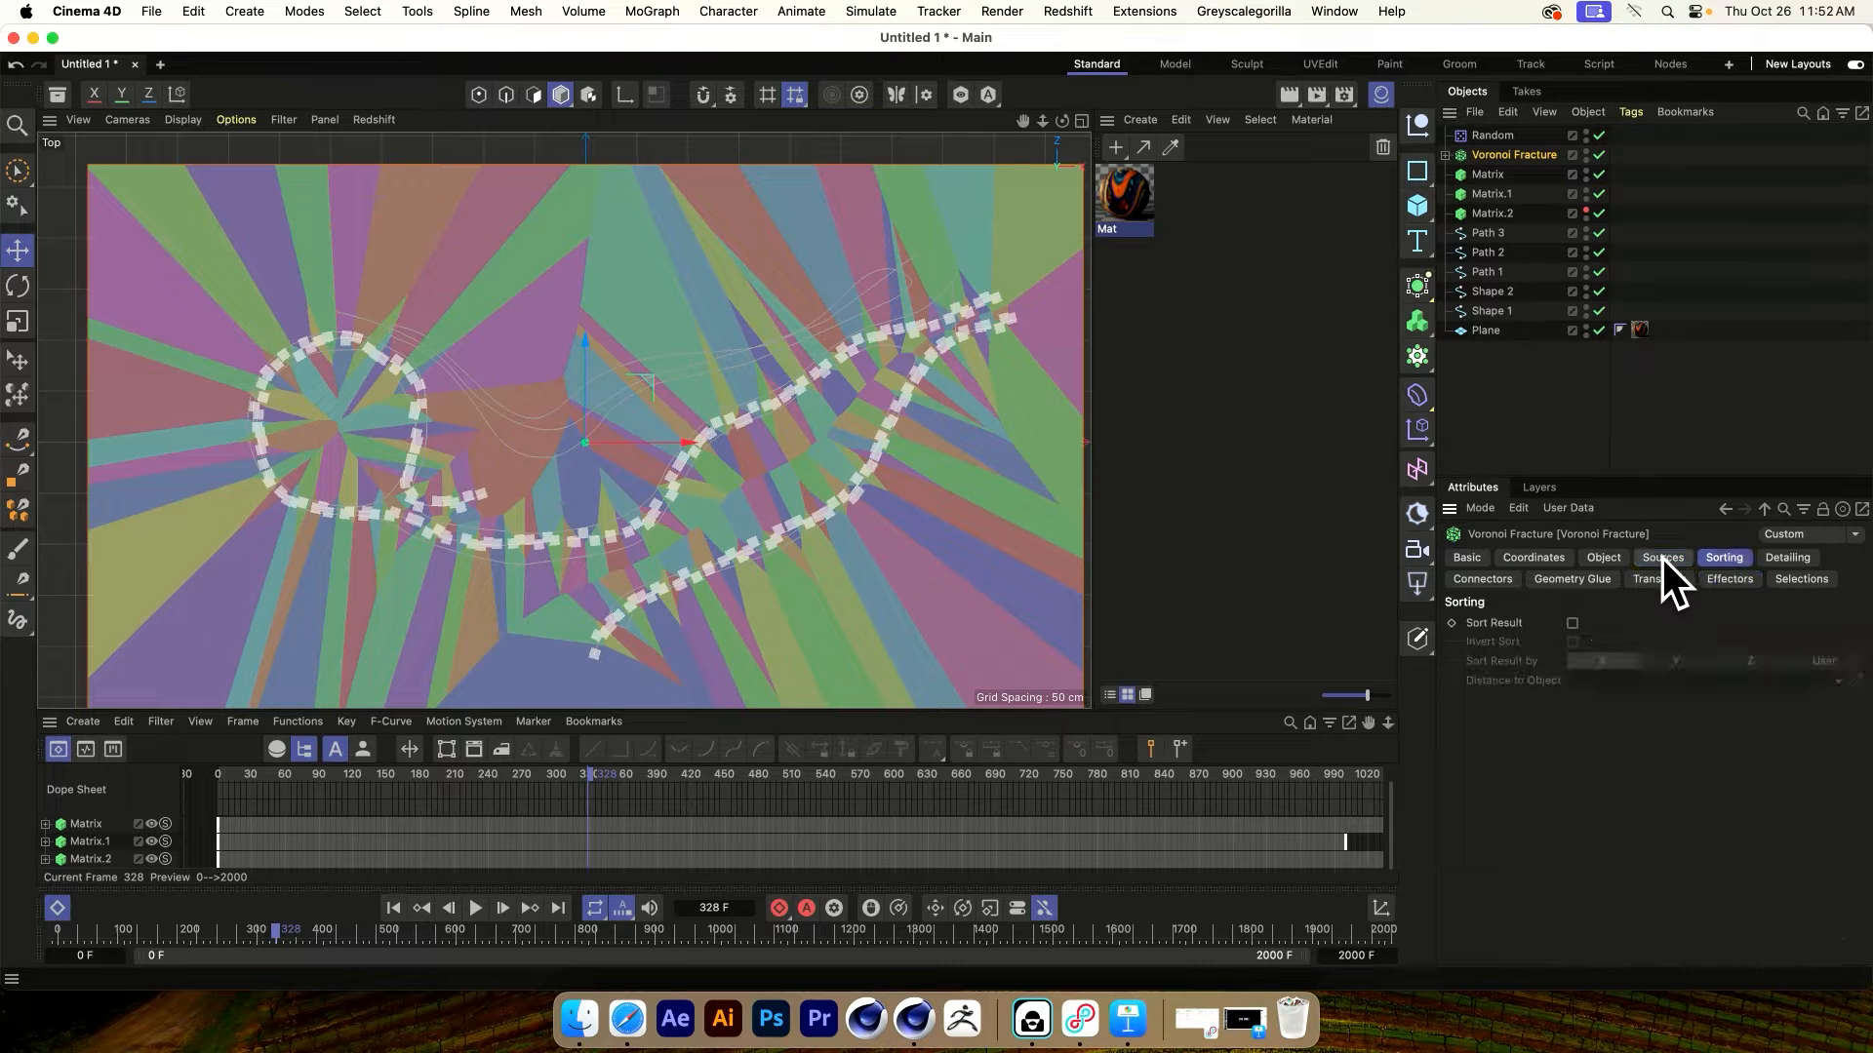
{"action": "left_click", "coordinate": [1662, 558]}
{"action": "left_click", "coordinate": [1607, 559]}
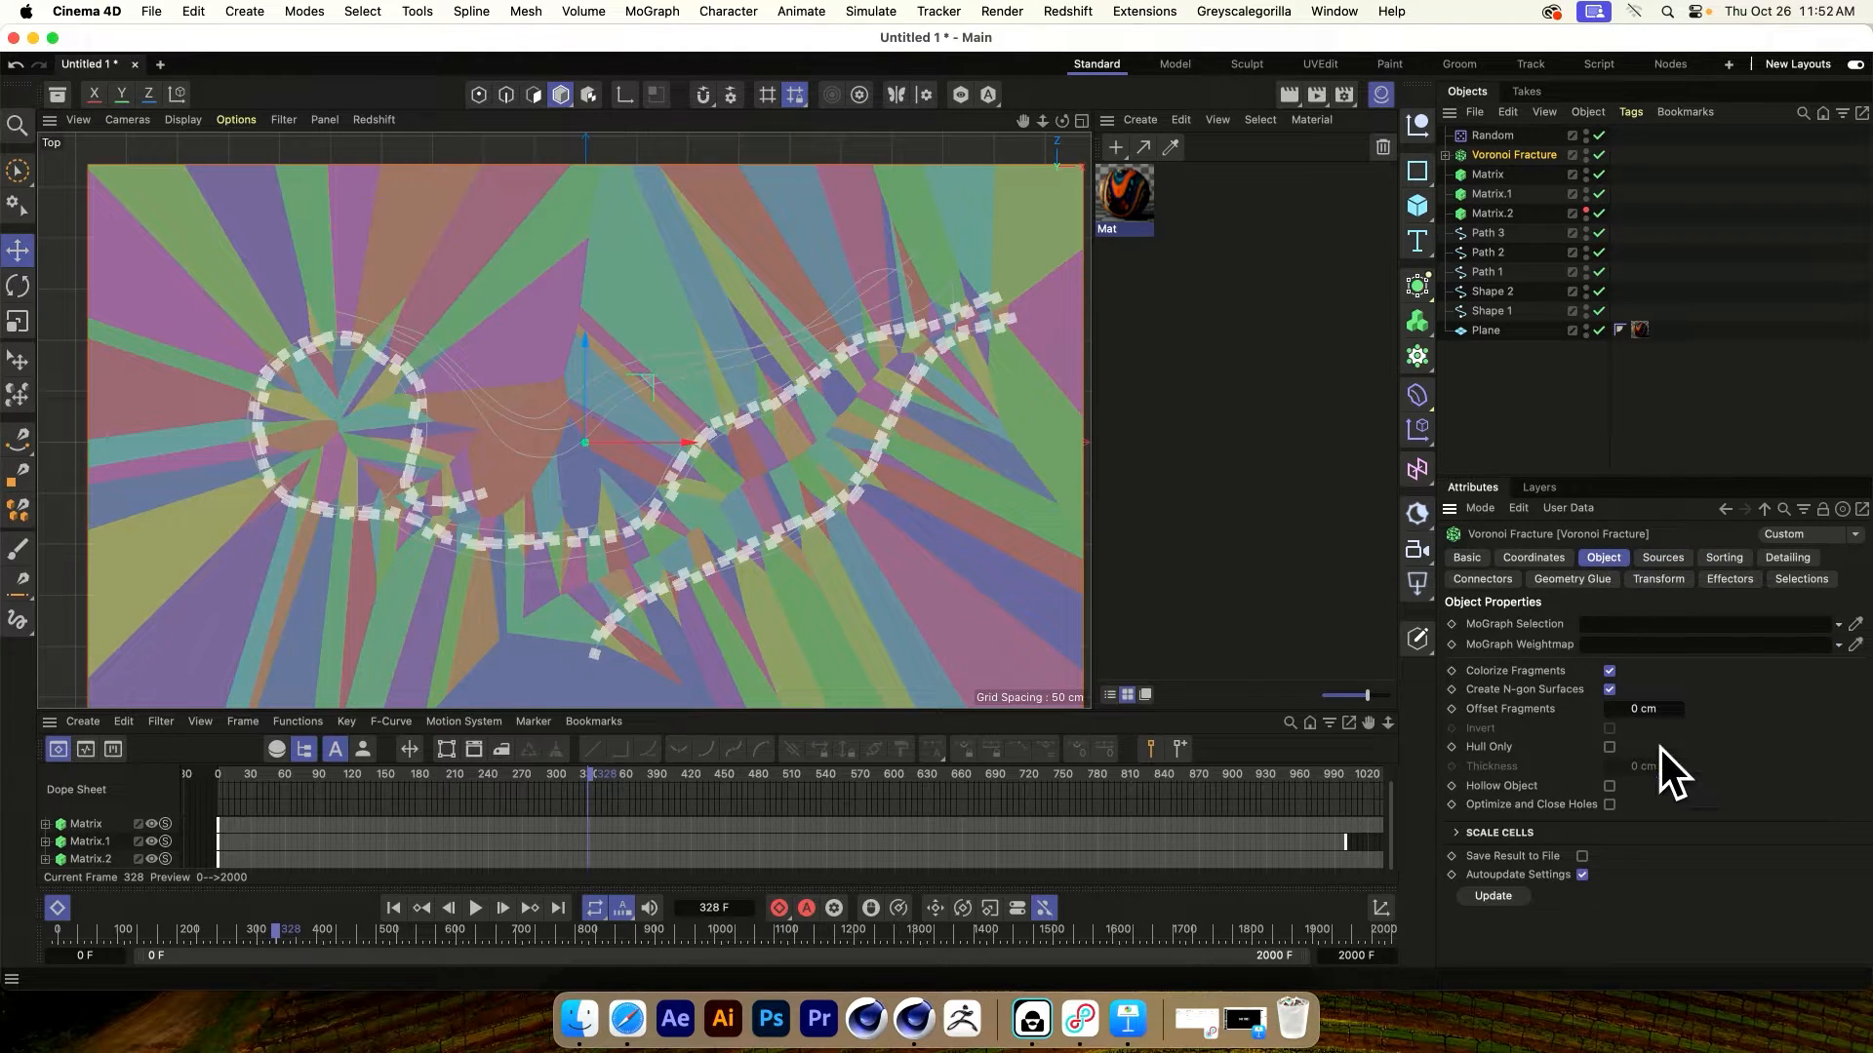
{"action": "left_click", "coordinate": [1639, 711]}
{"action": "type", "text": "0.9"}
{"action": "key", "text": "Return"}
Disable the Plane object and play the animation to preview the gaps between the fragments
{"action": "left_click", "coordinate": [1599, 331]}
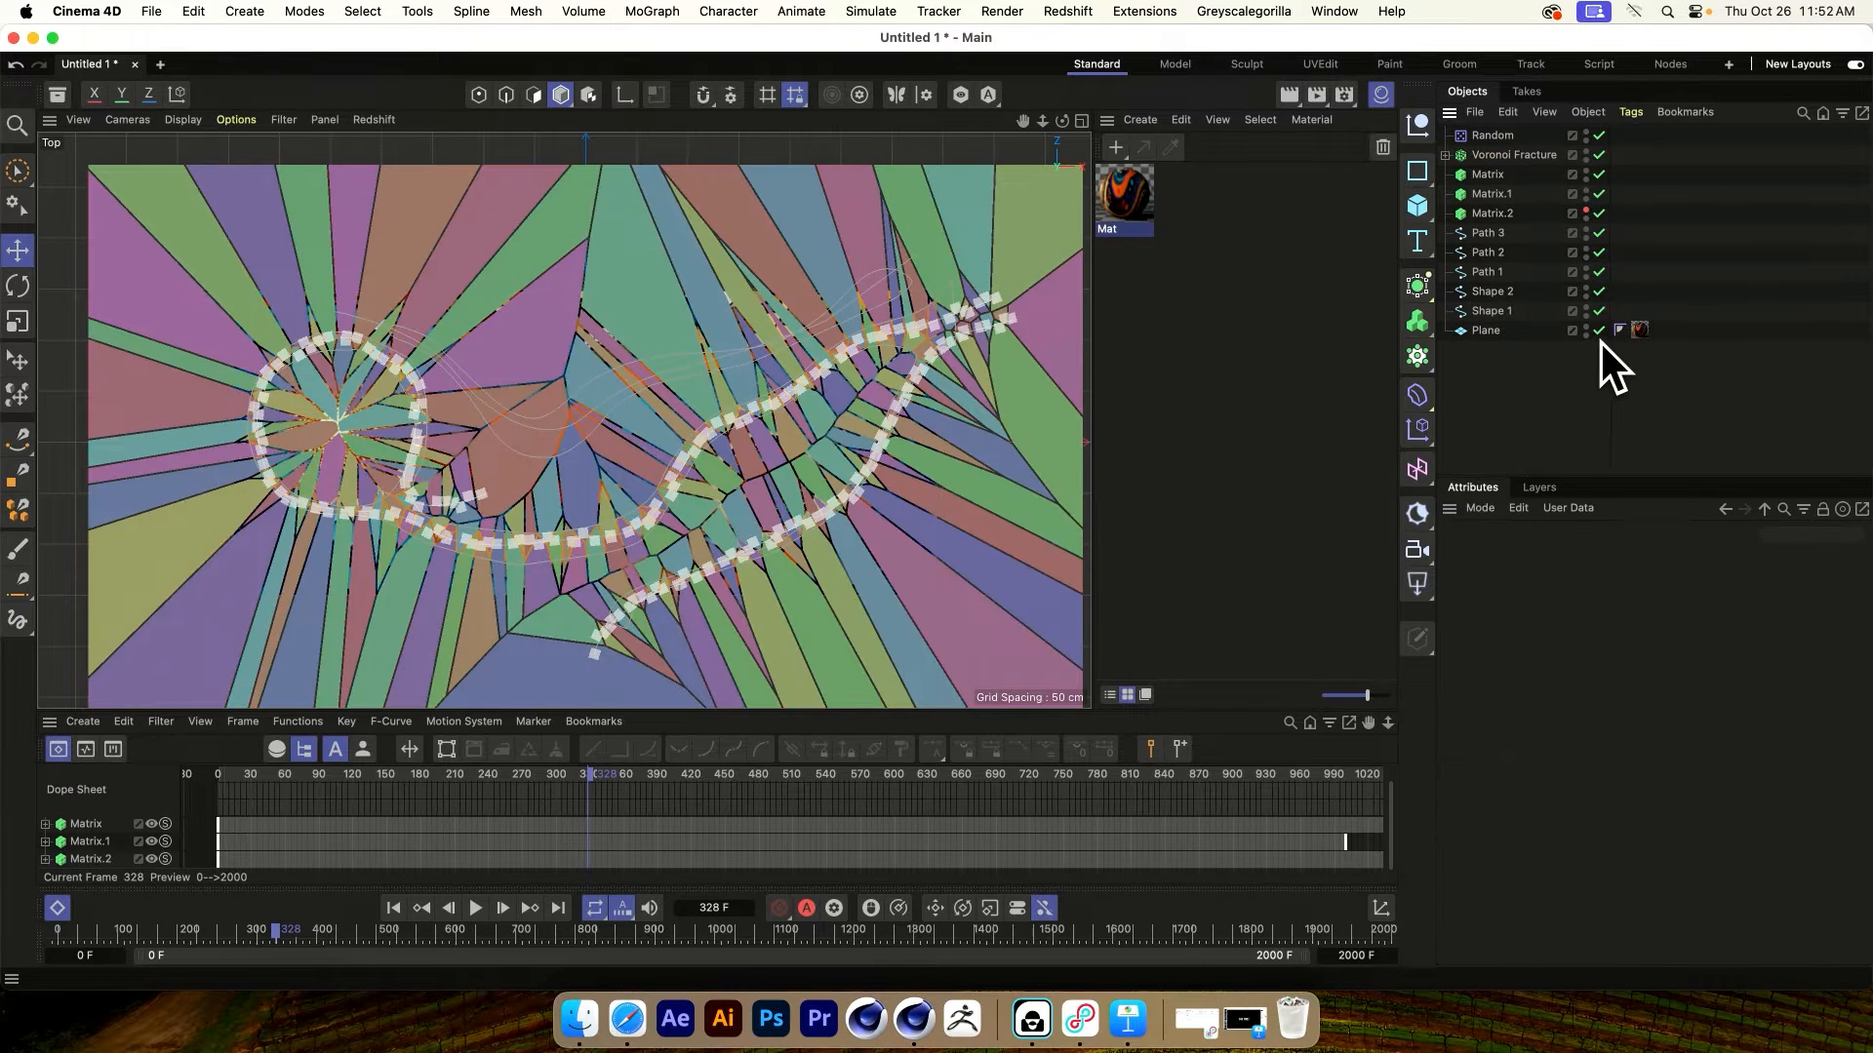
{"action": "left_click", "coordinate": [1565, 353]}
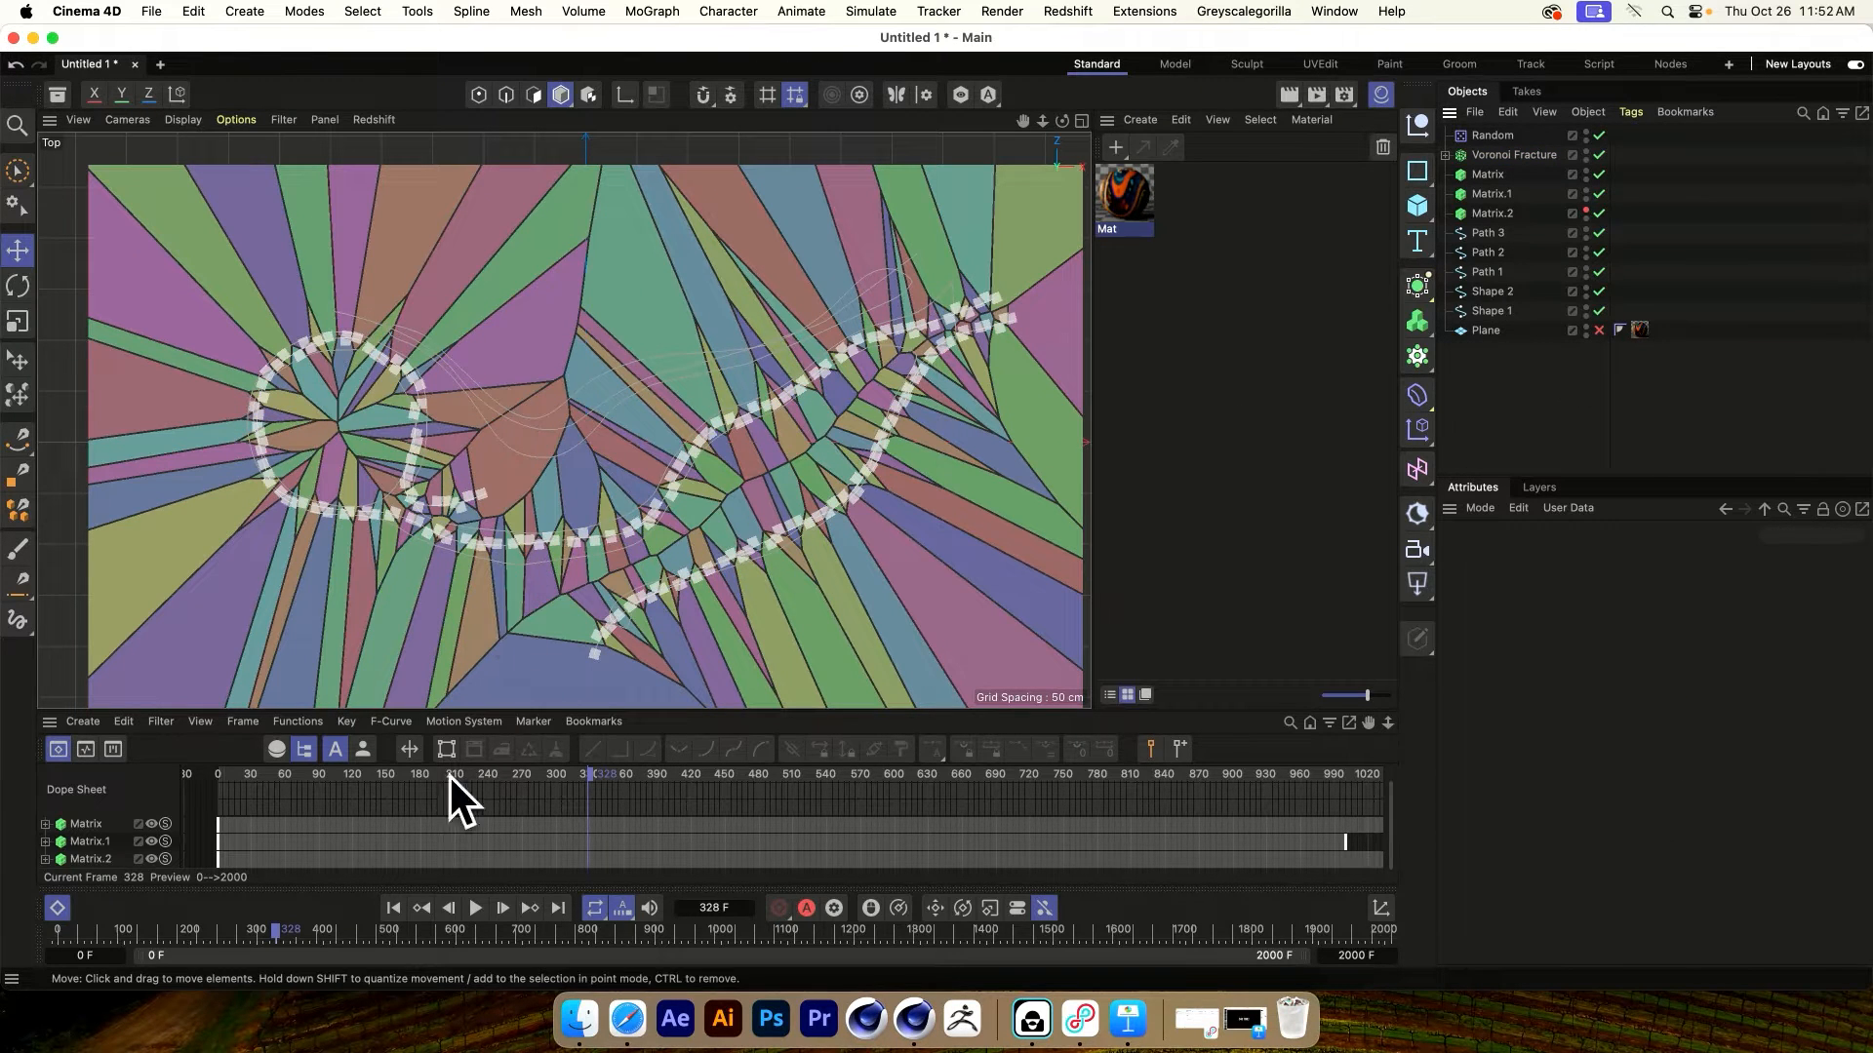
{"action": "left_click", "coordinate": [476, 907]}
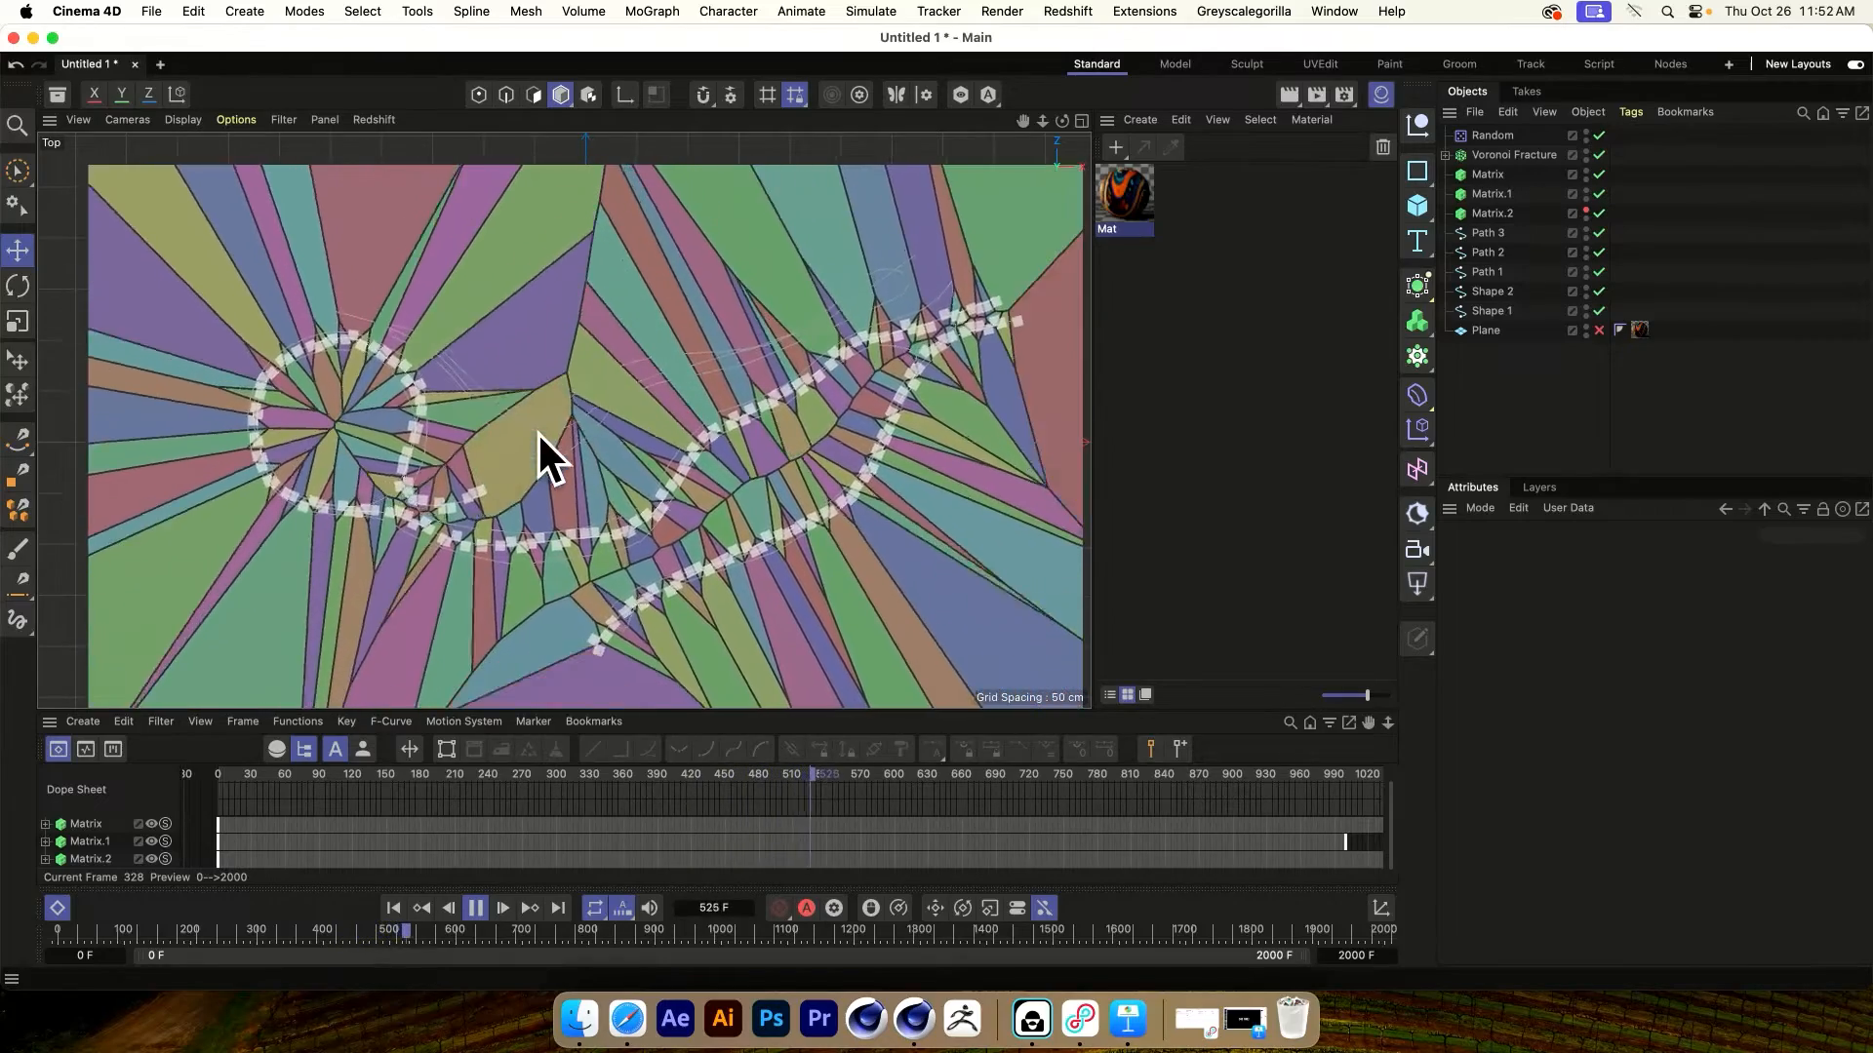
{"action": "left_click", "coordinate": [481, 911]}
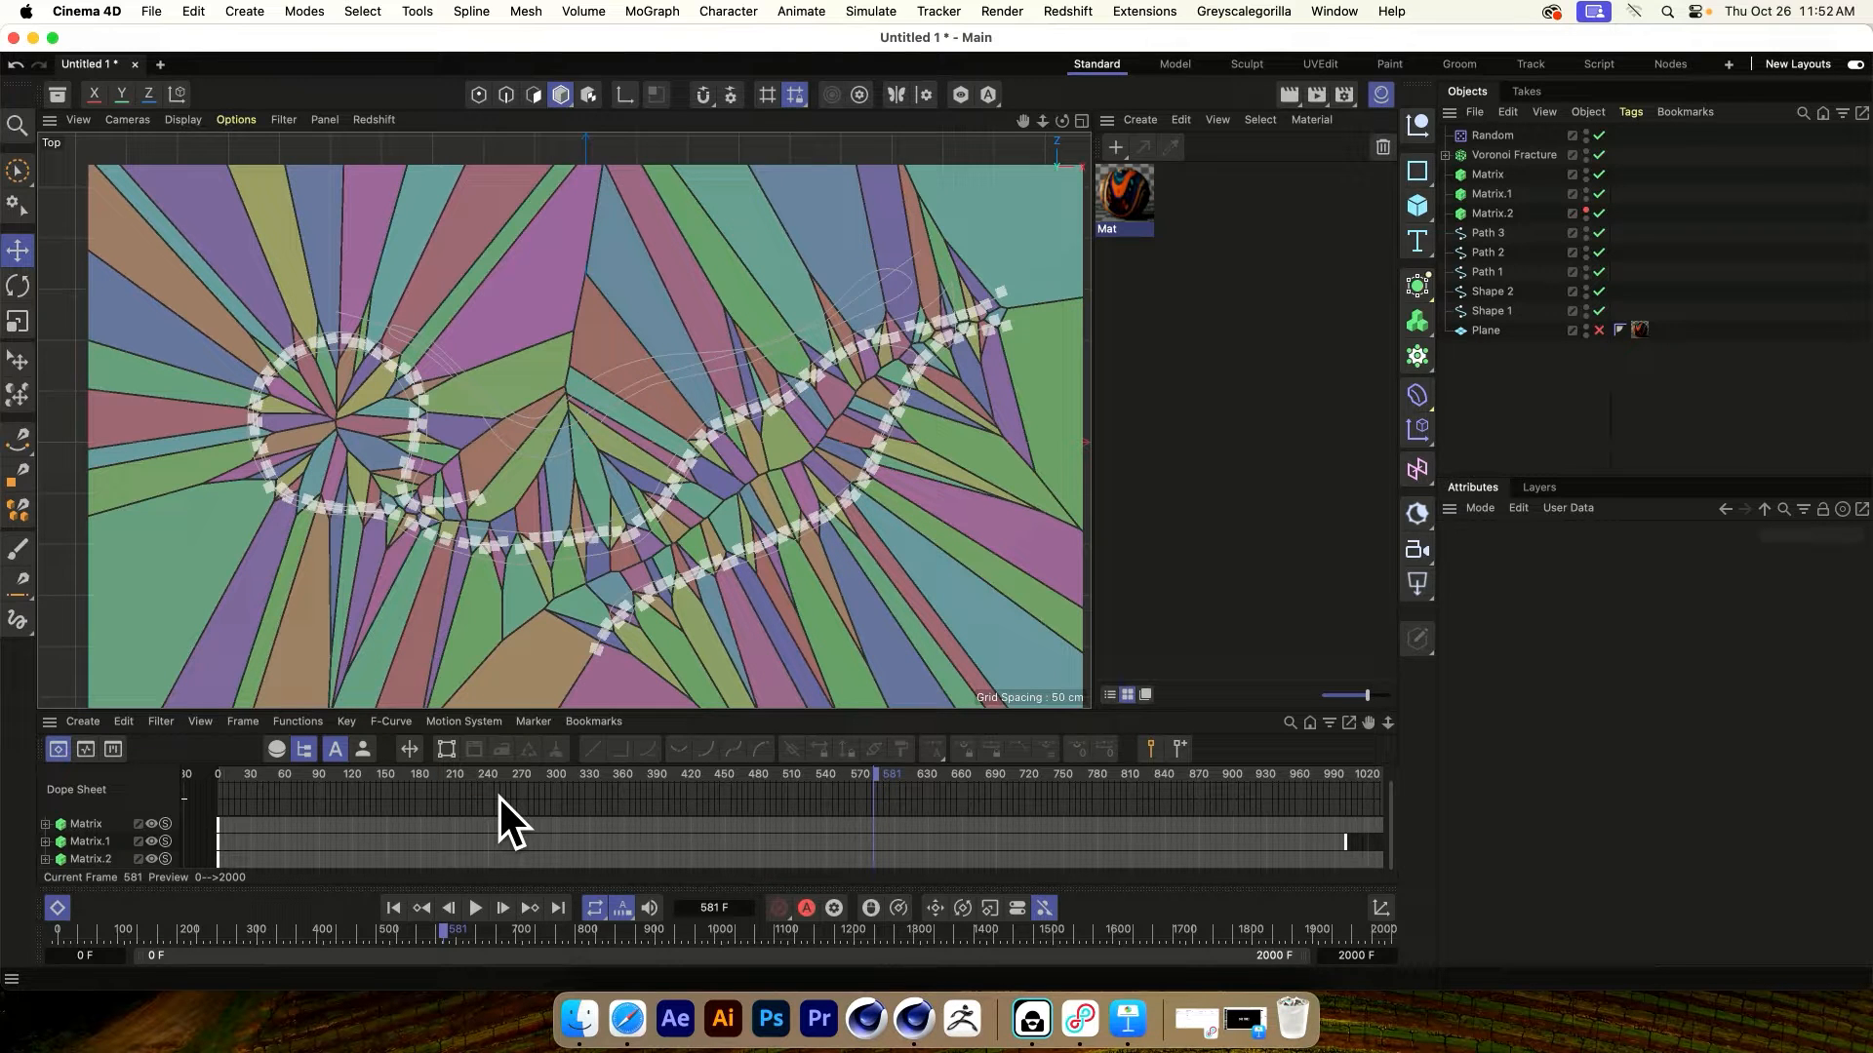
Create a new Redshift material and open it in the Node Editor, moving its RS Standard and Output nodes aside to make room
{"action": "left_click", "coordinate": [1244, 379]}
{"action": "double_click", "coordinate": [1186, 365]}
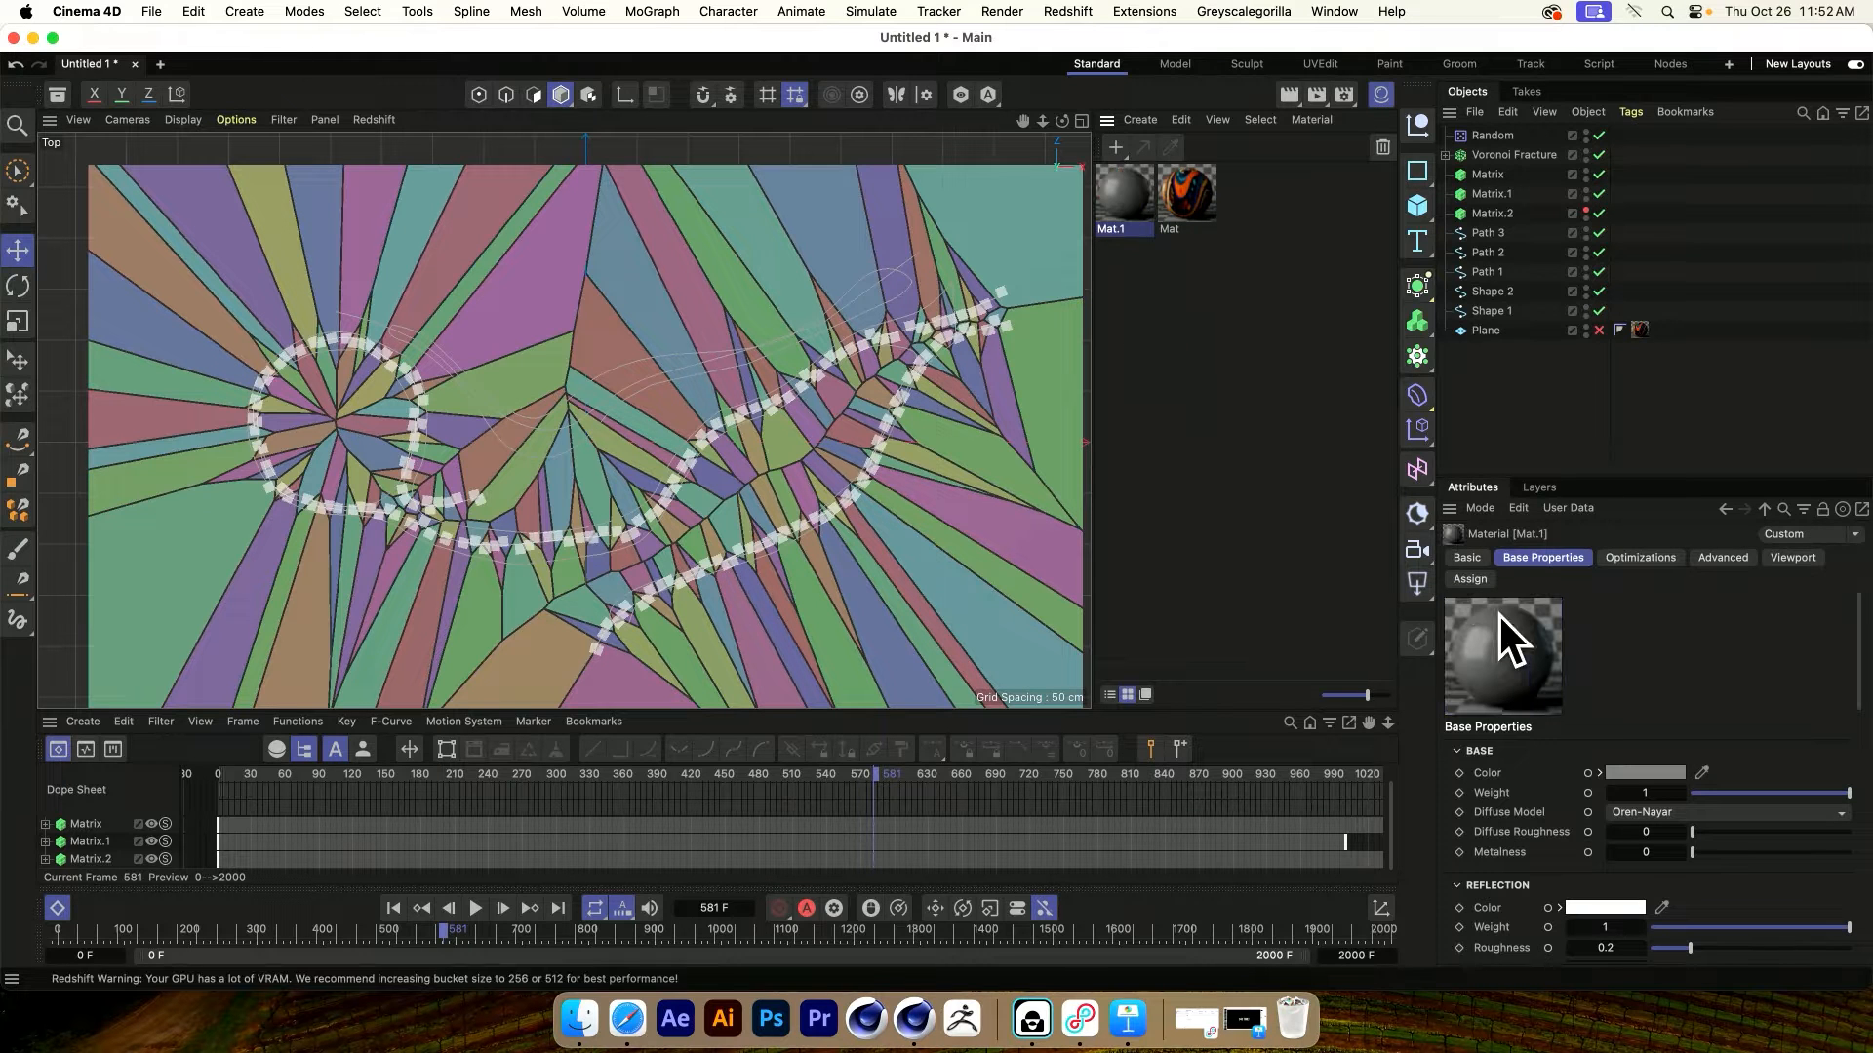
{"action": "left_click", "coordinate": [1518, 876]}
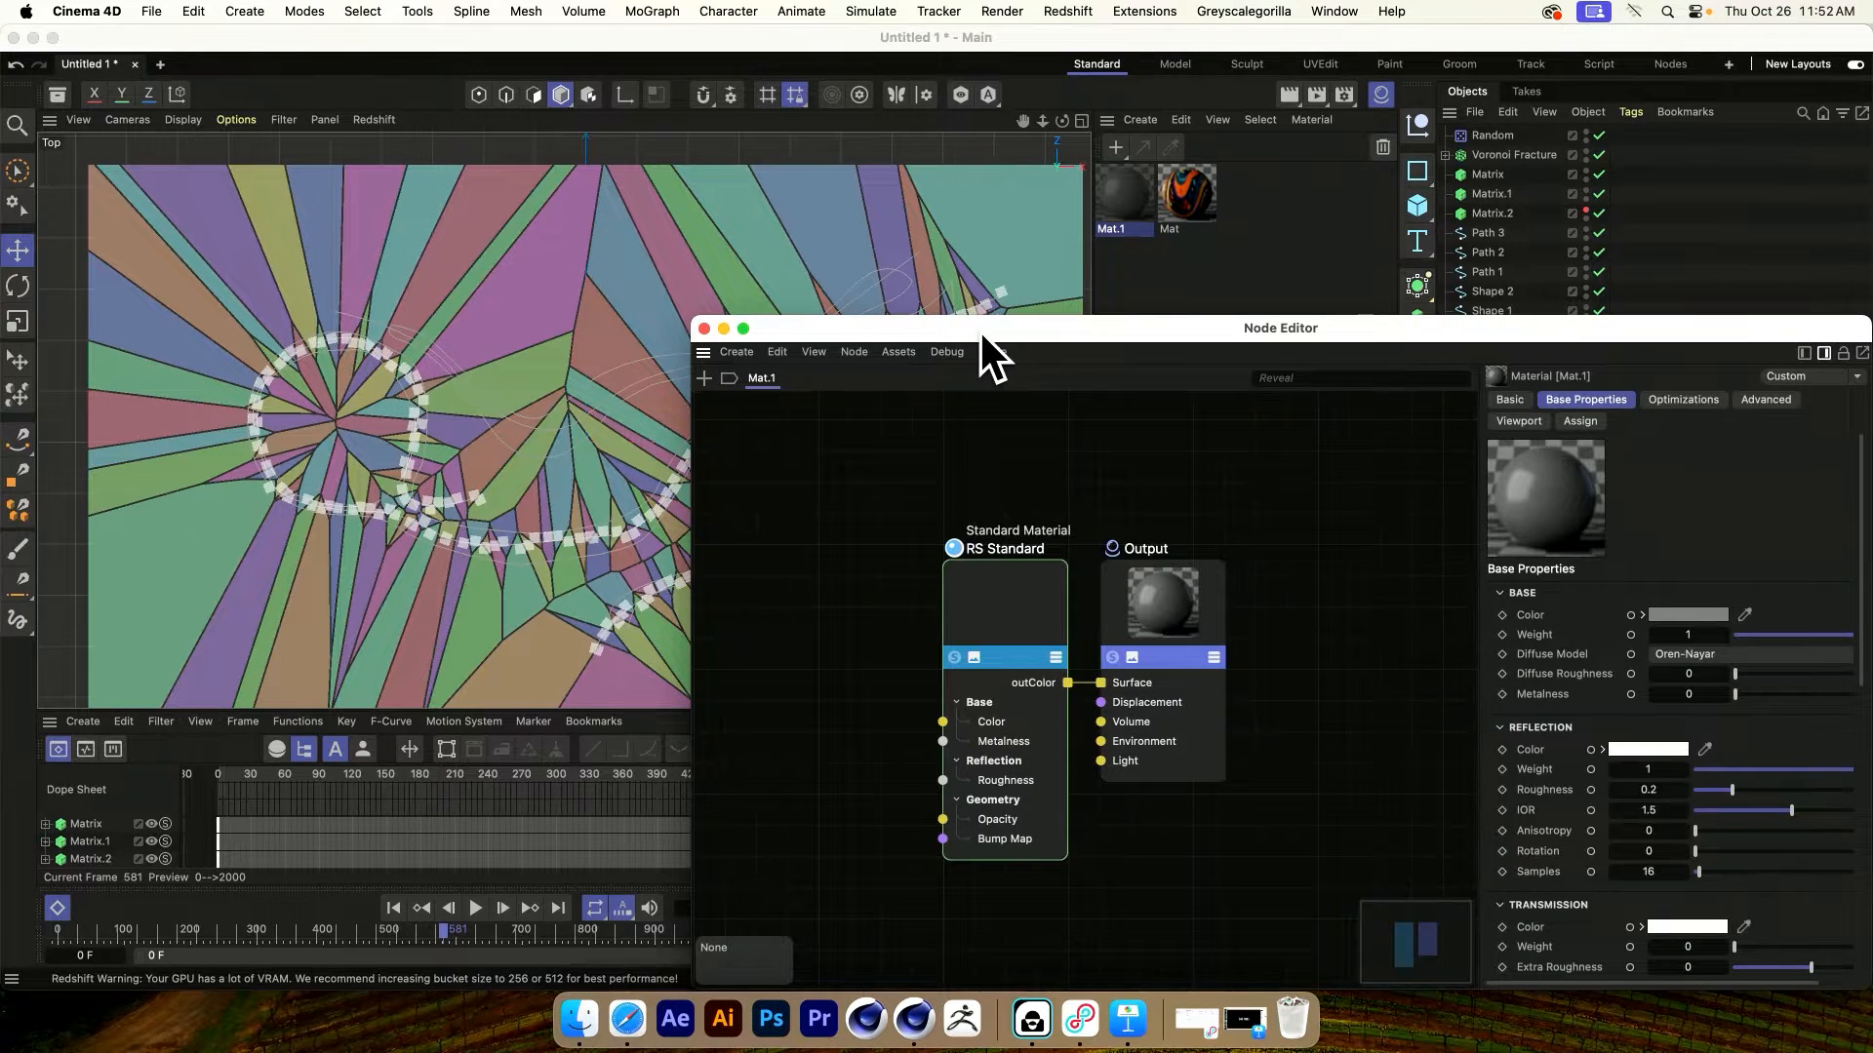
{"action": "left_click_drag", "start_coordinate": [979, 330], "coordinate": [664, 148]}
{"action": "left_click_drag", "start_coordinate": [530, 351], "coordinate": [900, 624]}
{"action": "left_click_drag", "start_coordinate": [682, 404], "coordinate": [929, 413]}
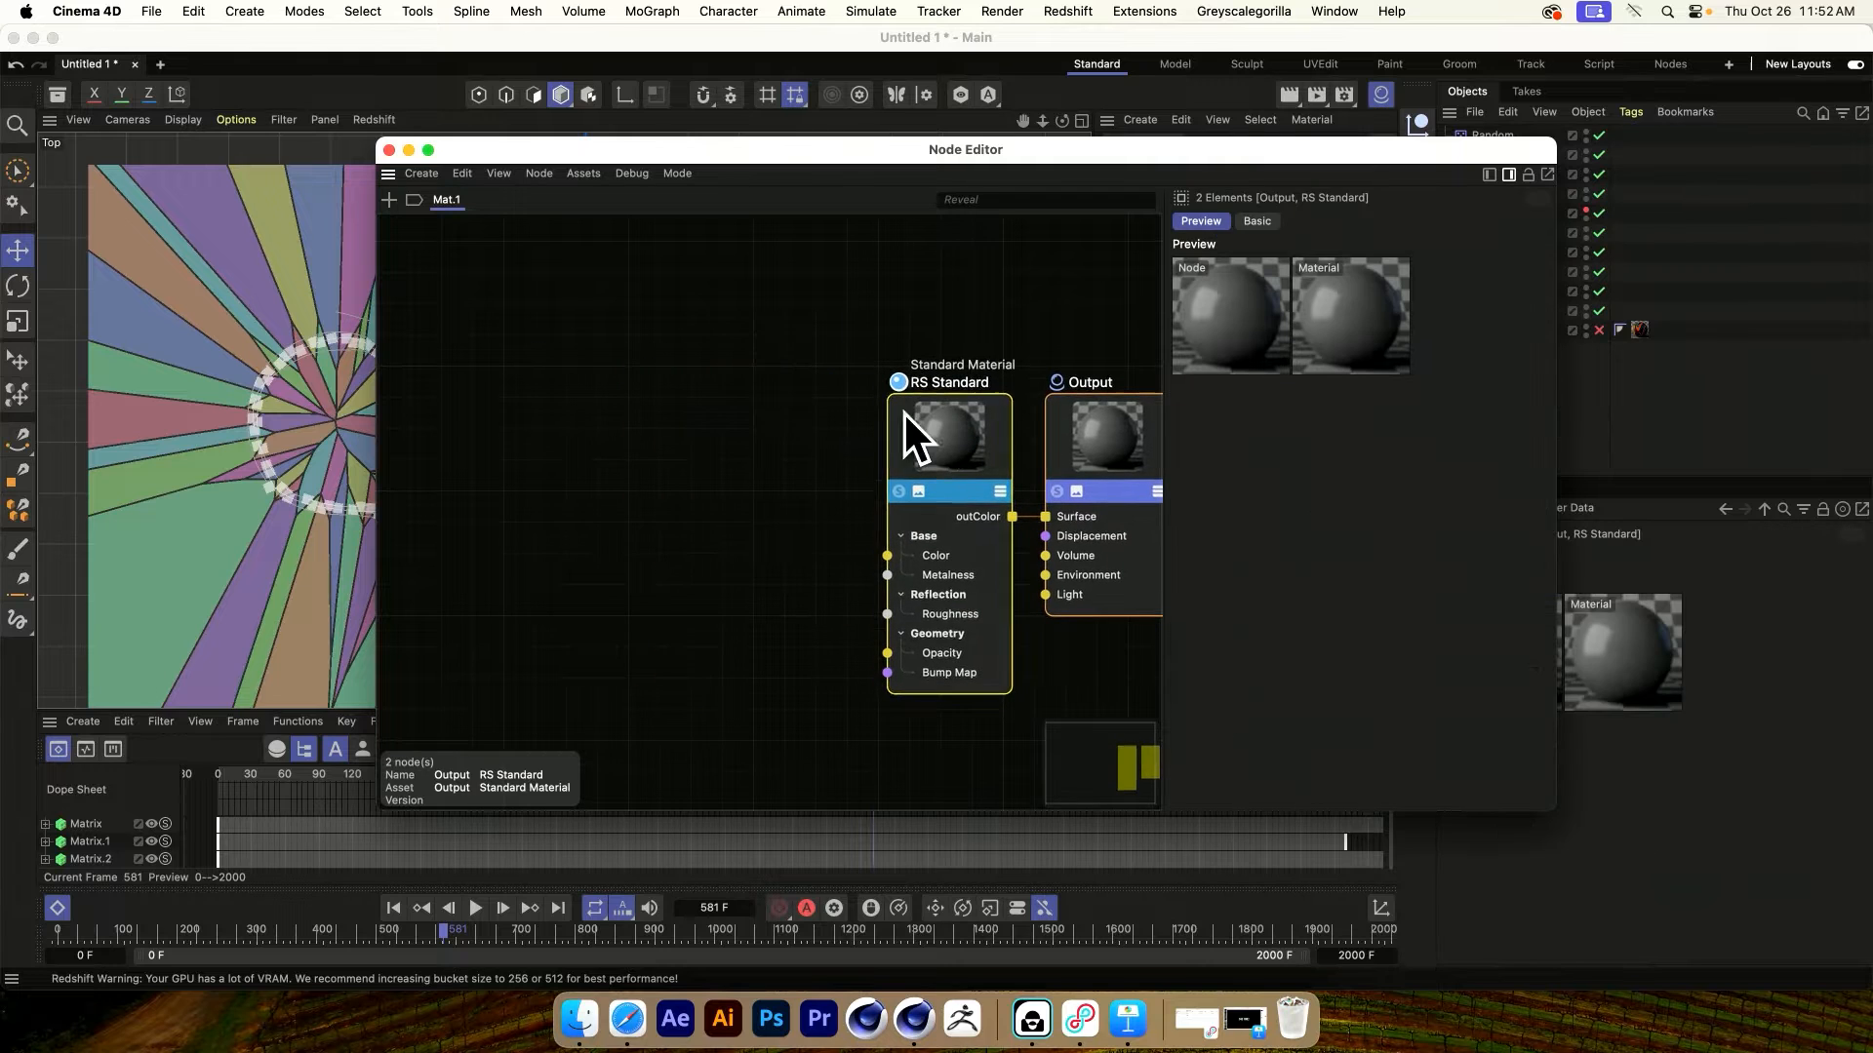
Add a Color User Data node to the Mat.1 node graph
{"action": "double_click", "coordinate": [564, 394]}
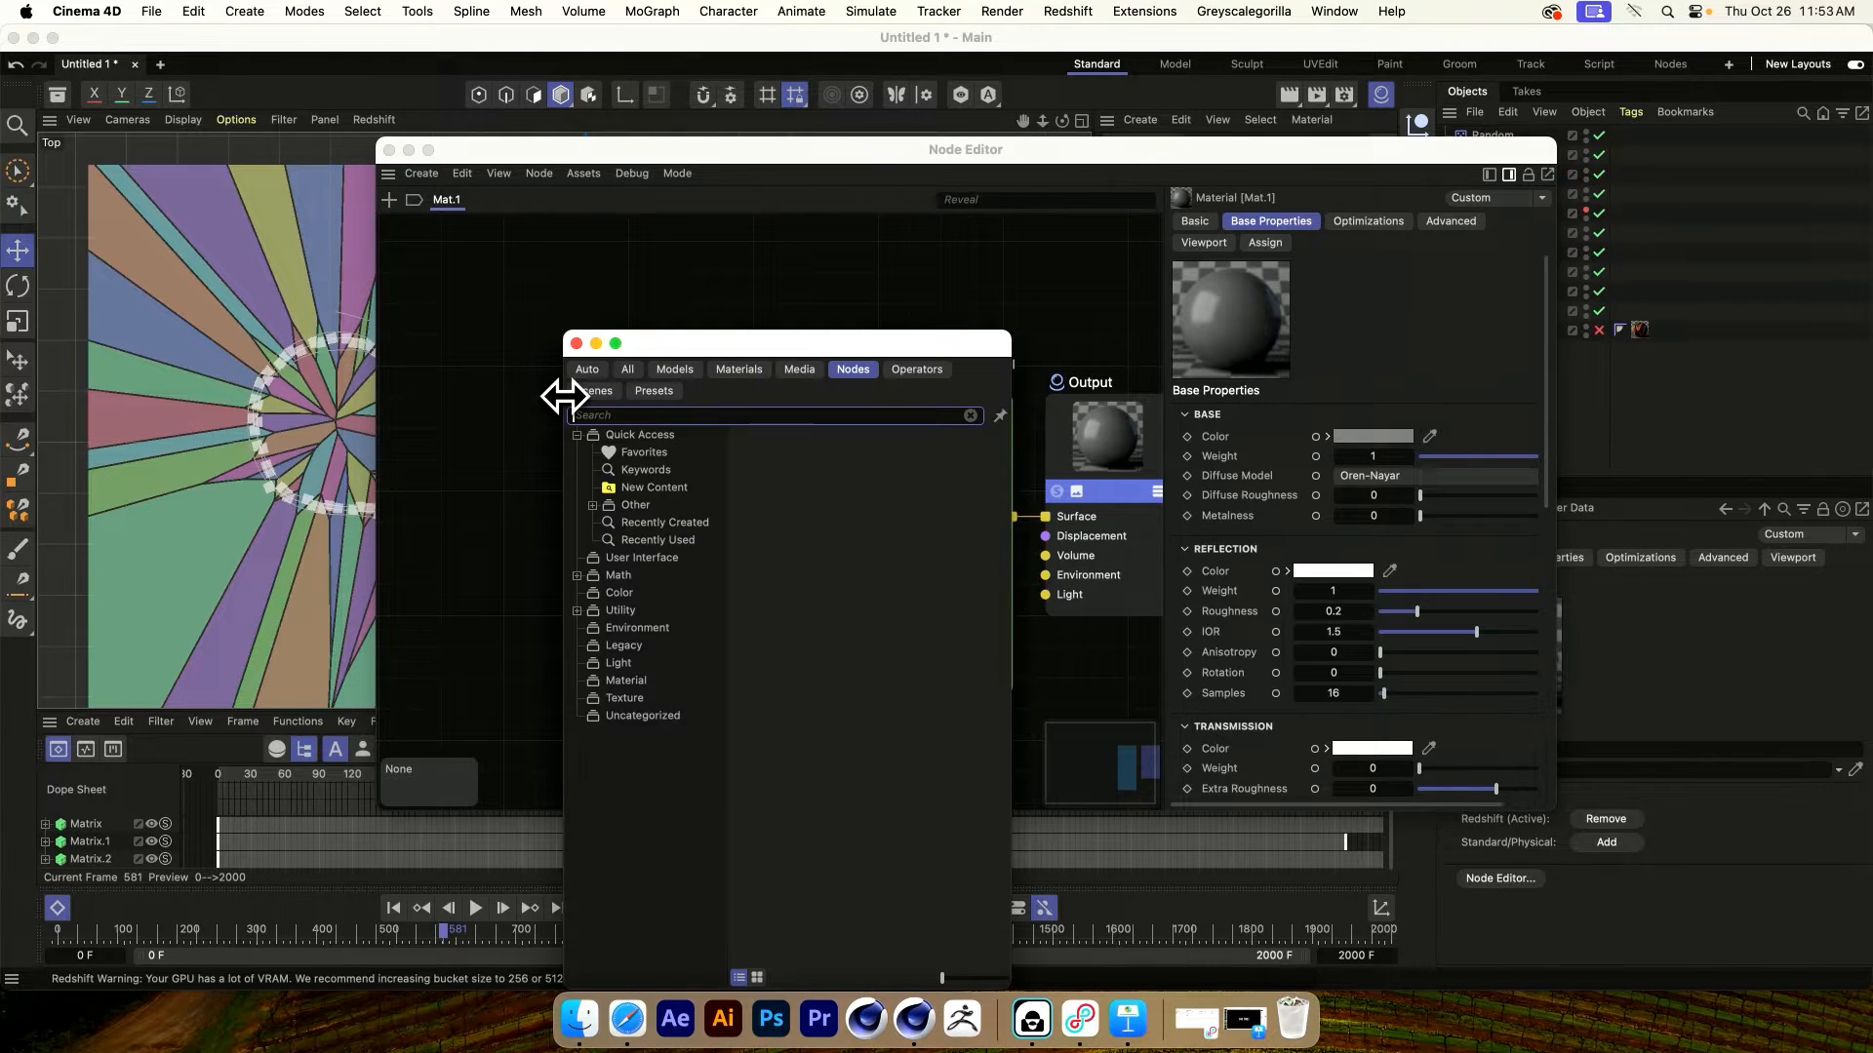
{"action": "type", "text": "user"}
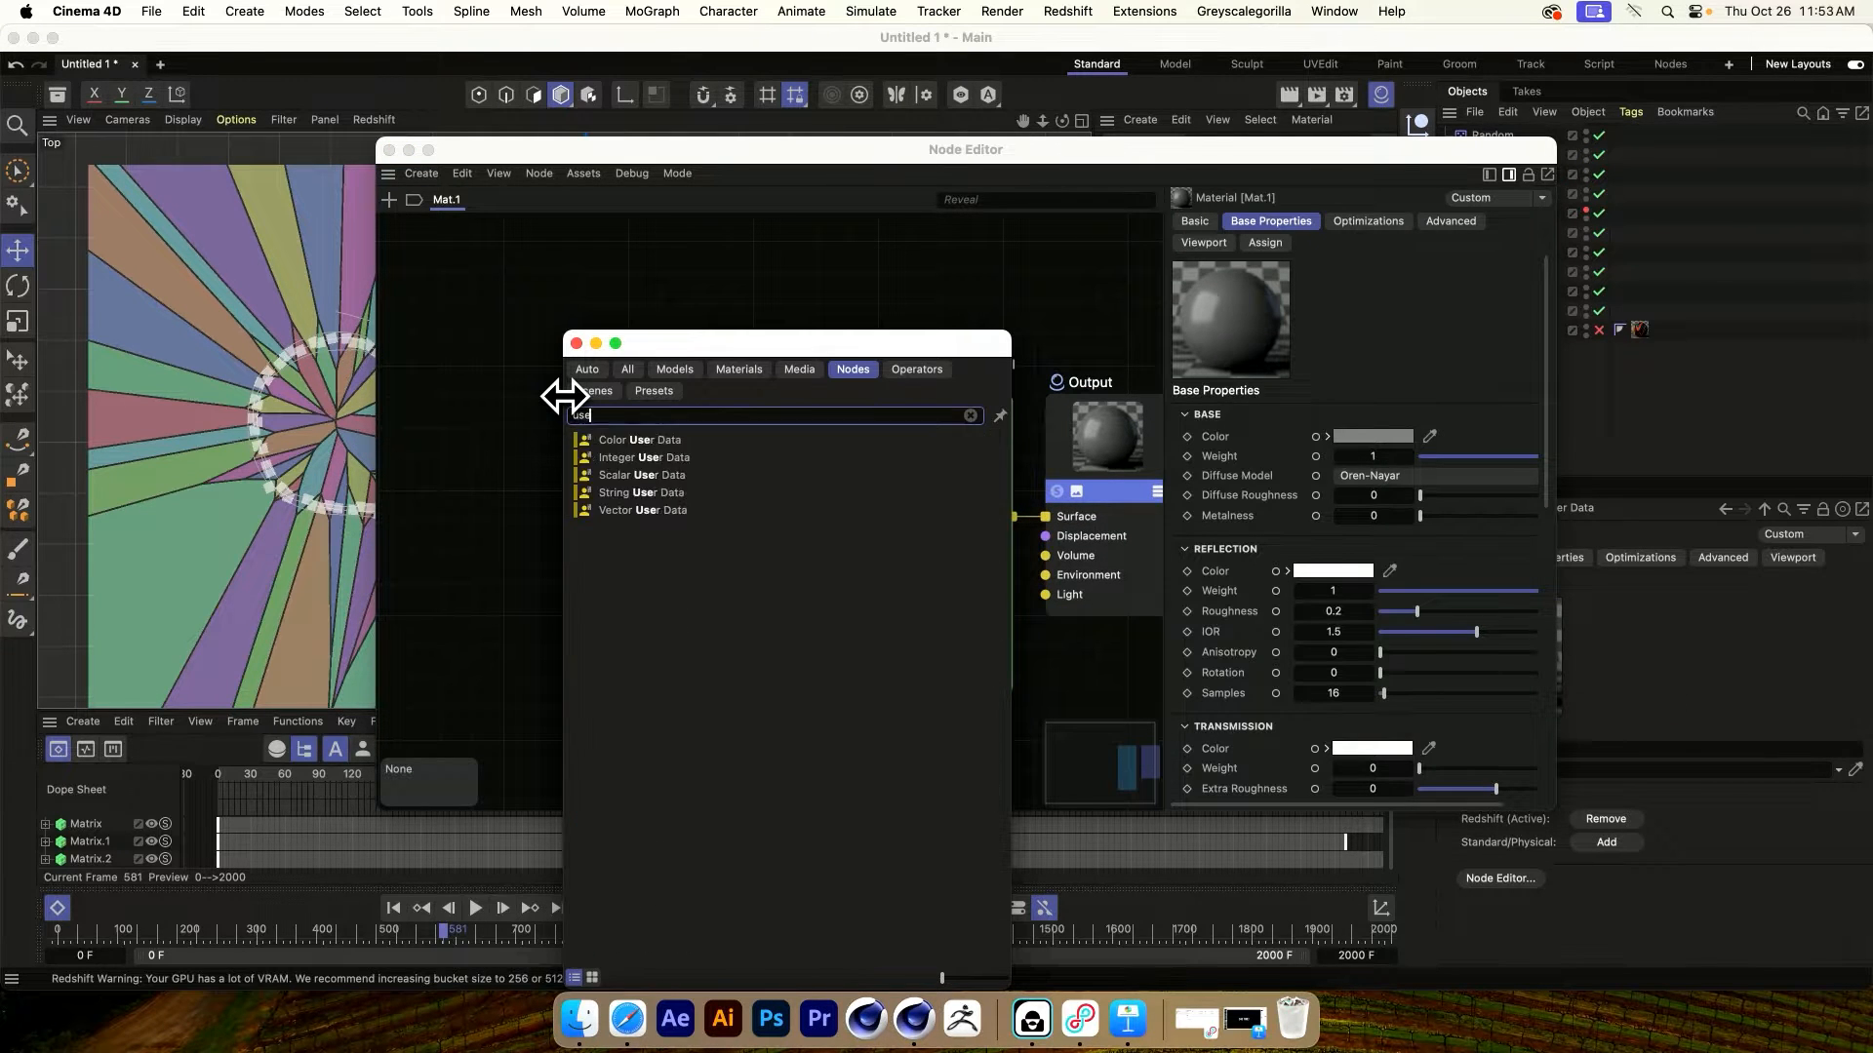
{"action": "double_click", "coordinate": [630, 439]}
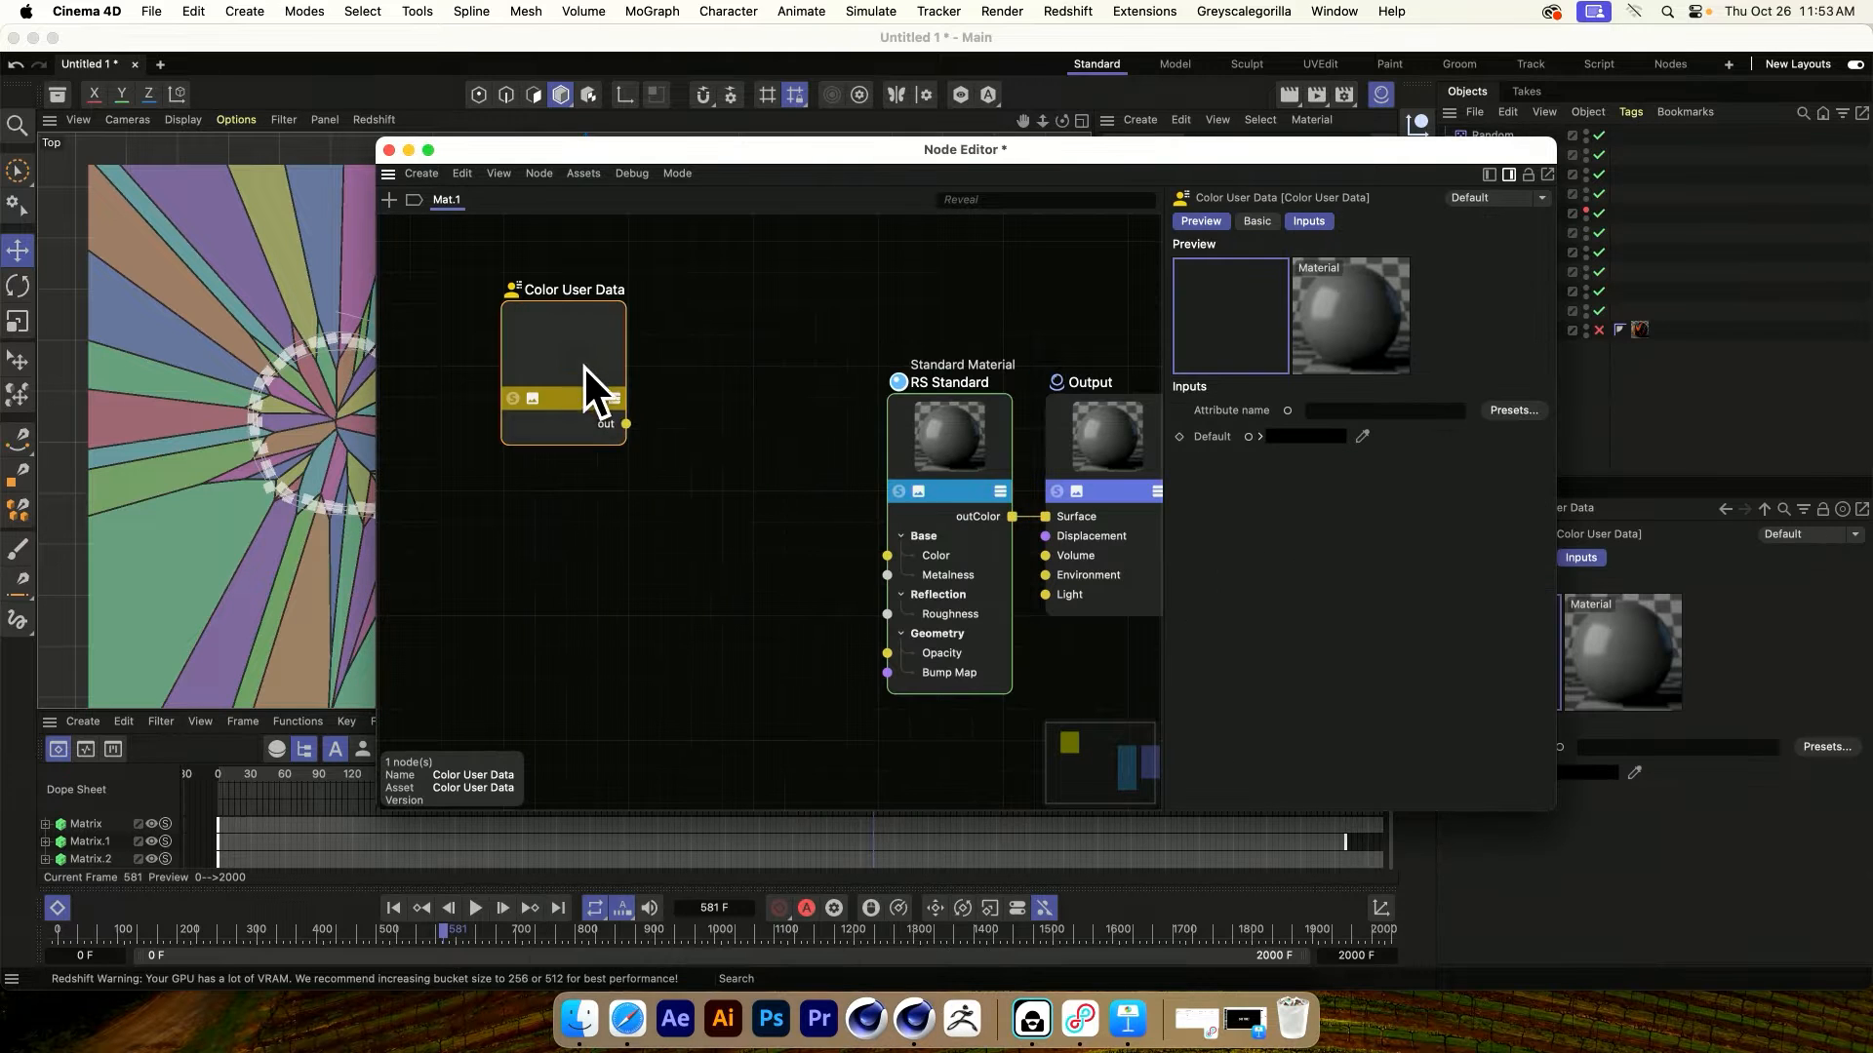
{"action": "left_click", "coordinate": [580, 512]}
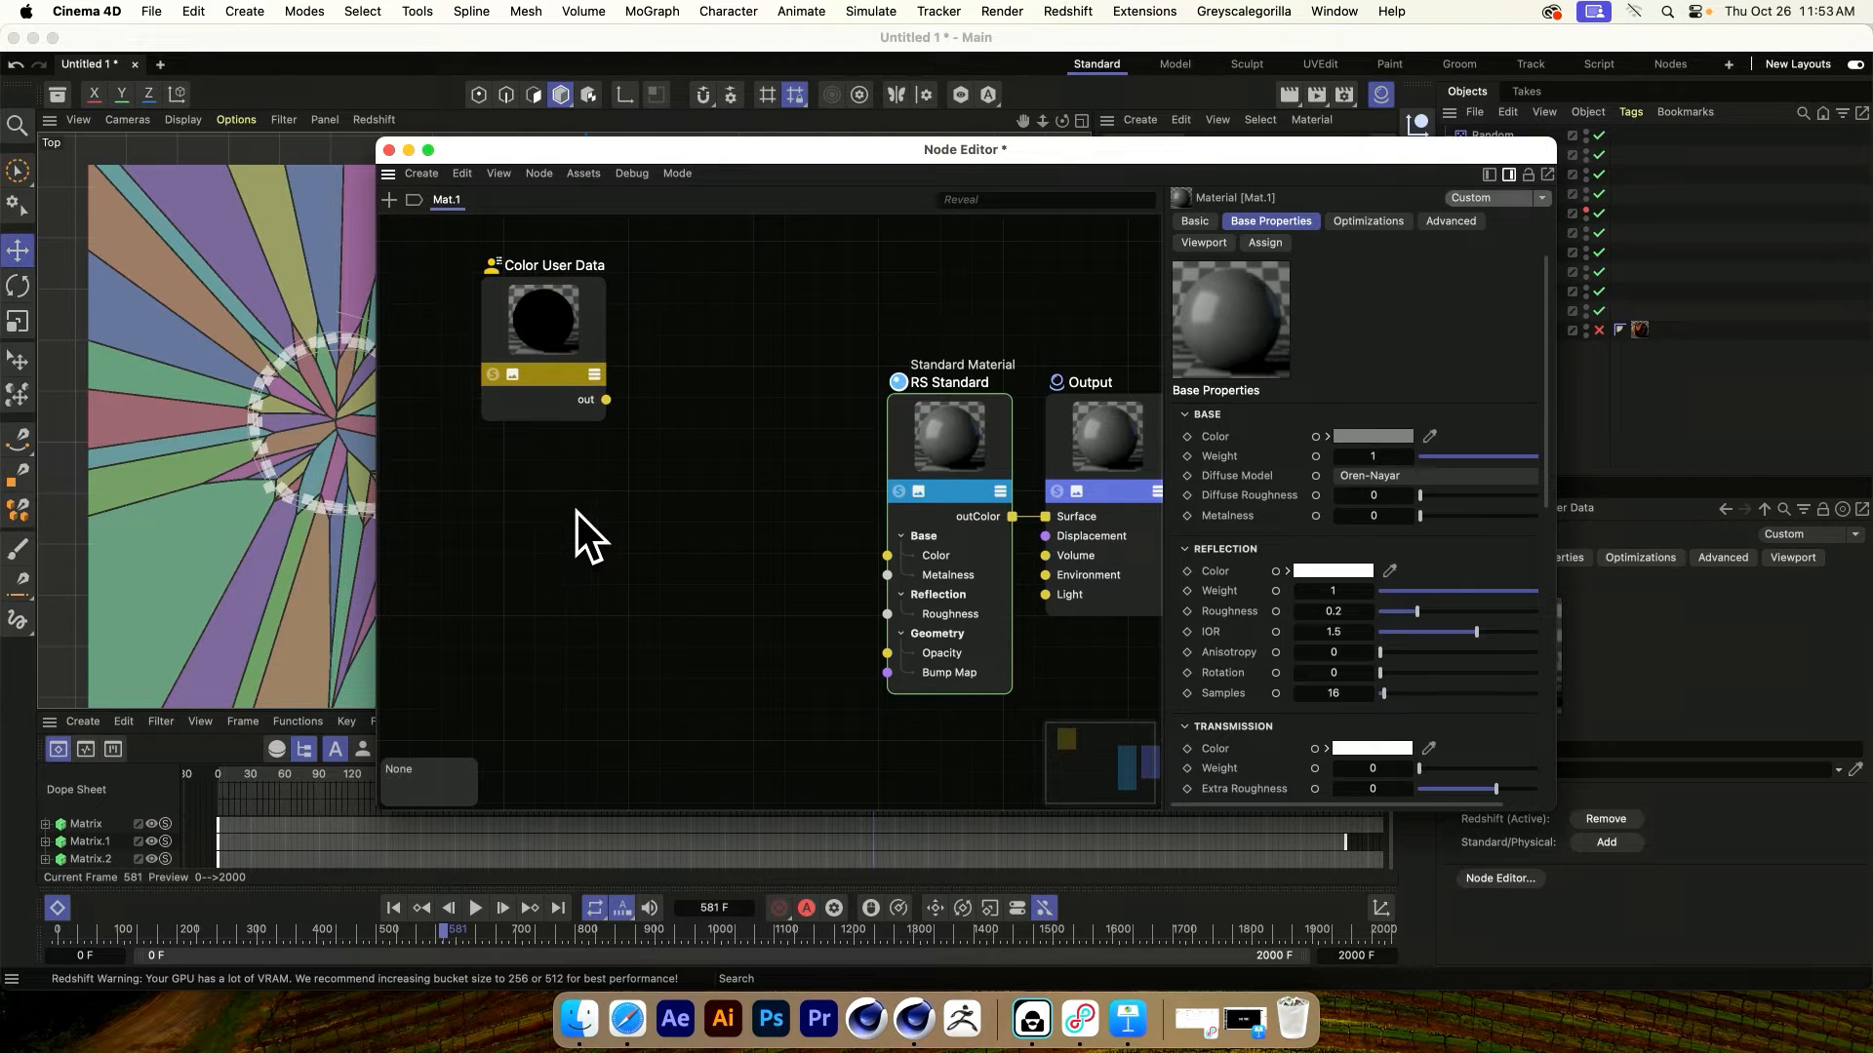
Add a Ramp node beside the RS Standard node and connect the Color User Data output to its Alt Input
{"action": "double_click", "coordinate": [577, 512]}
{"action": "type", "text": "ramp"}
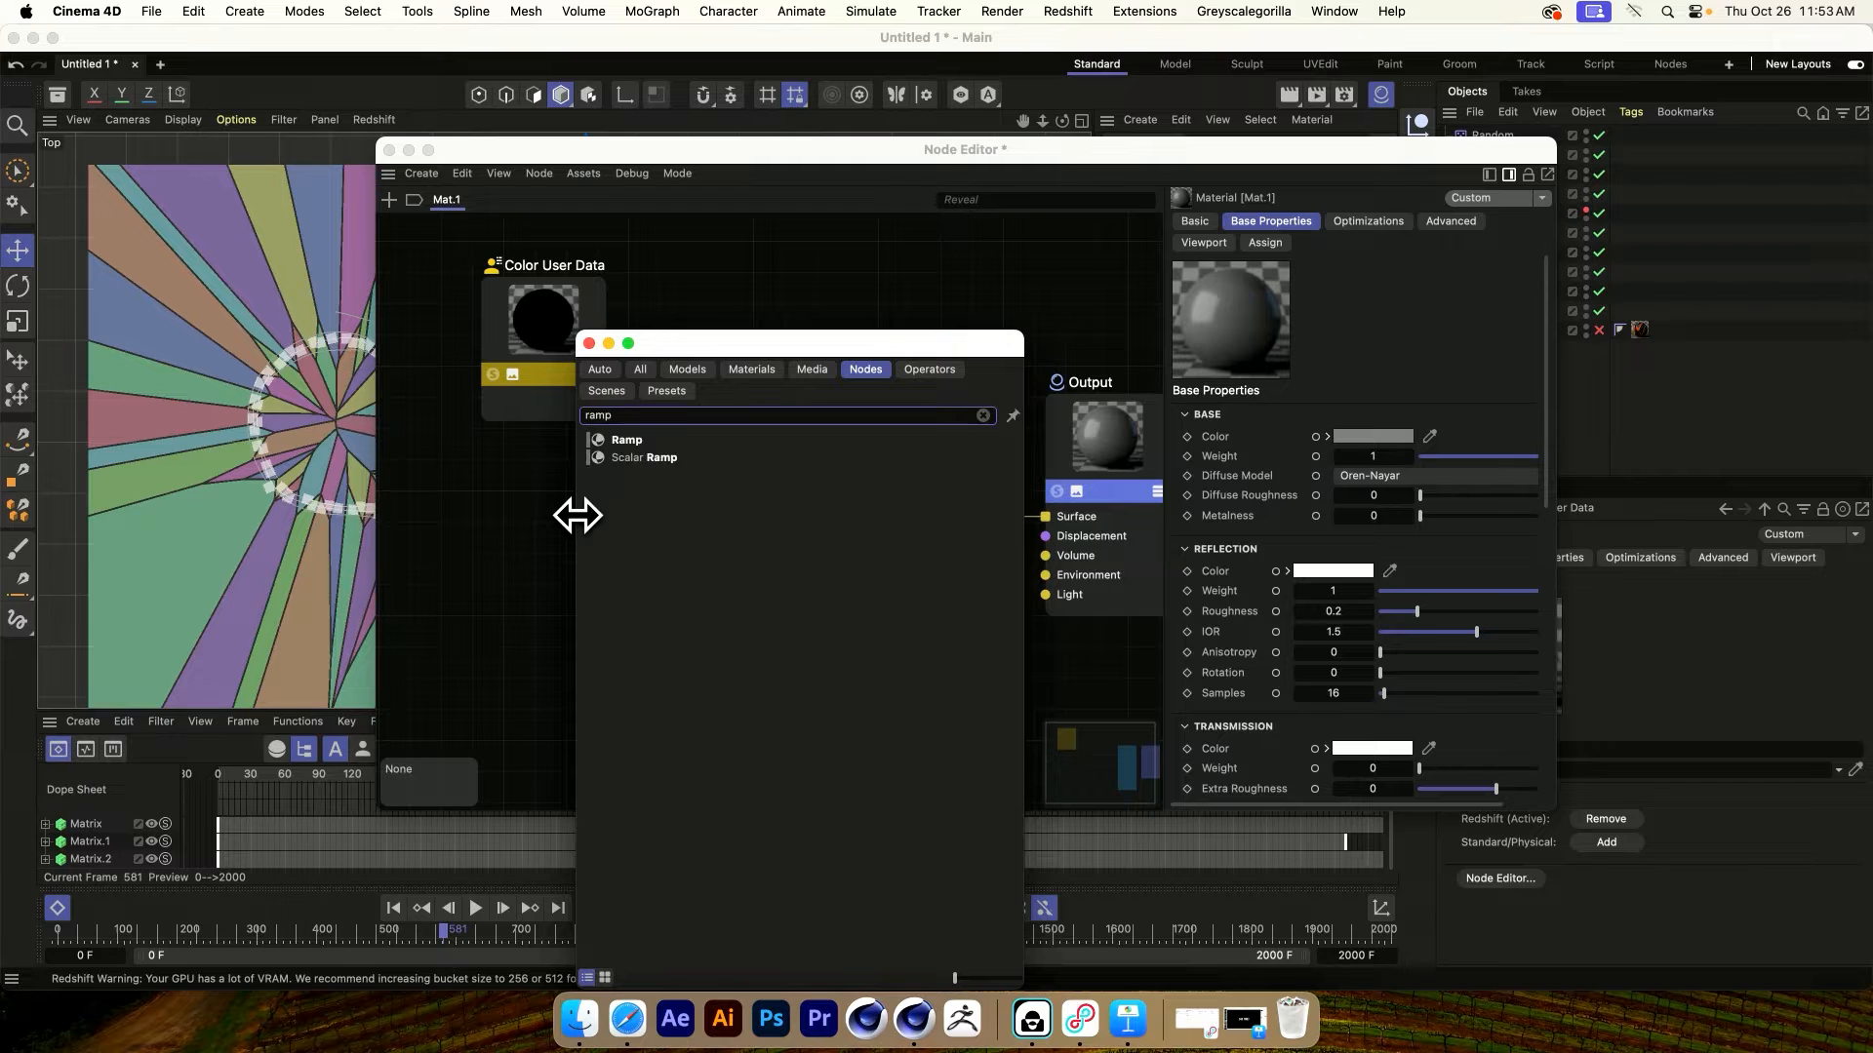
{"action": "double_click", "coordinate": [654, 436]}
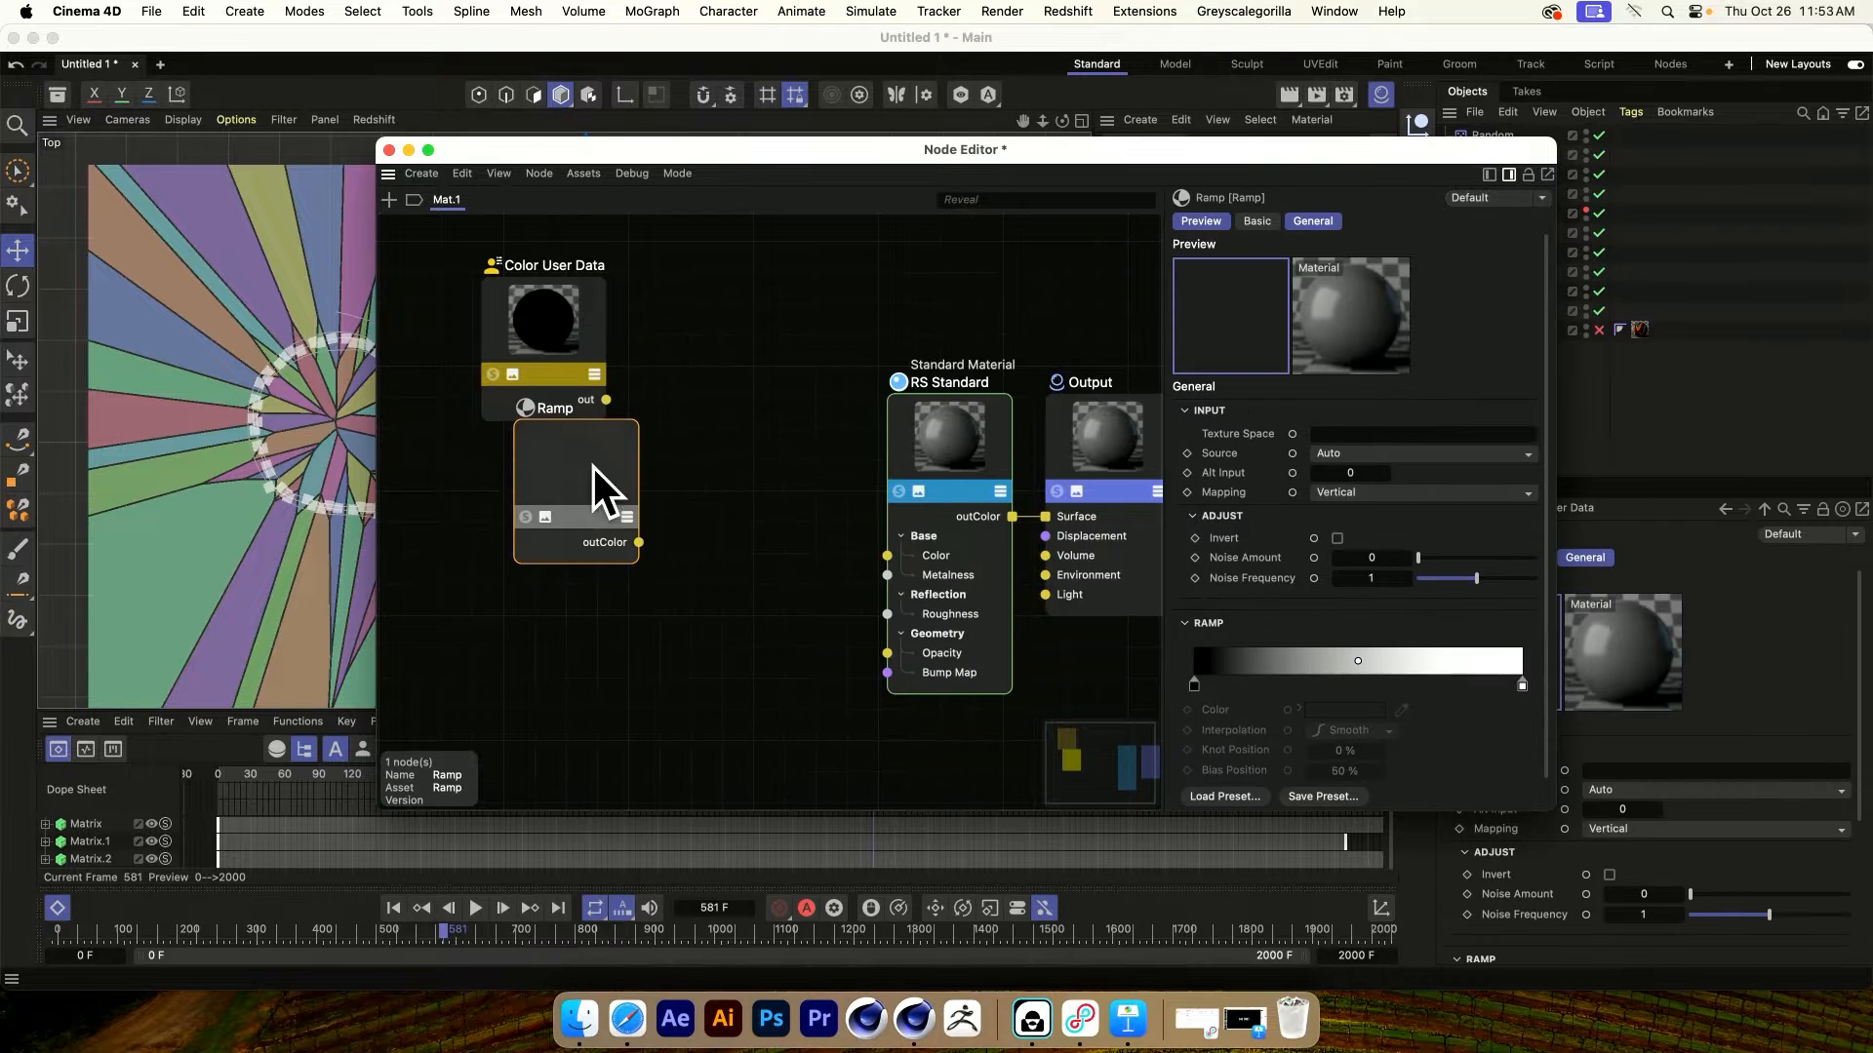
{"action": "left_click_drag", "start_coordinate": [556, 459], "coordinate": [702, 436]}
{"action": "left_click", "coordinate": [566, 336]}
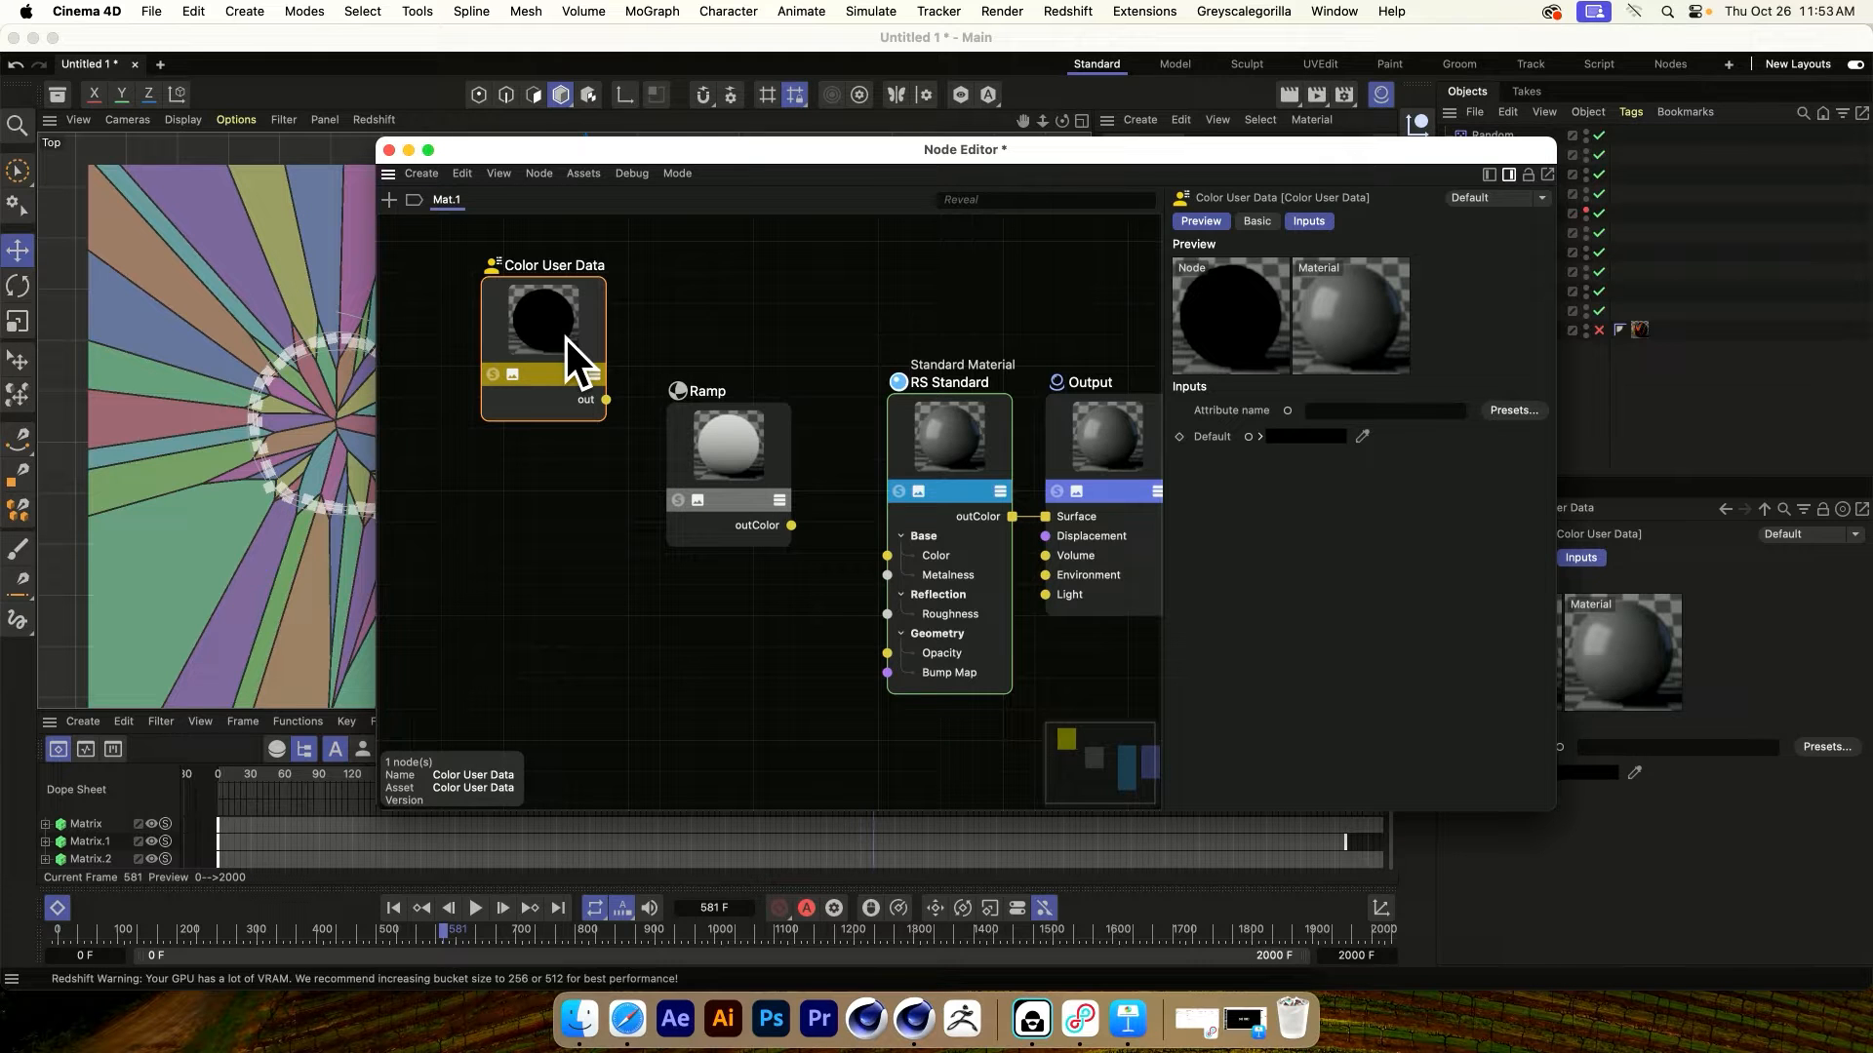
{"action": "left_click_drag", "start_coordinate": [607, 405], "coordinate": [733, 466]}
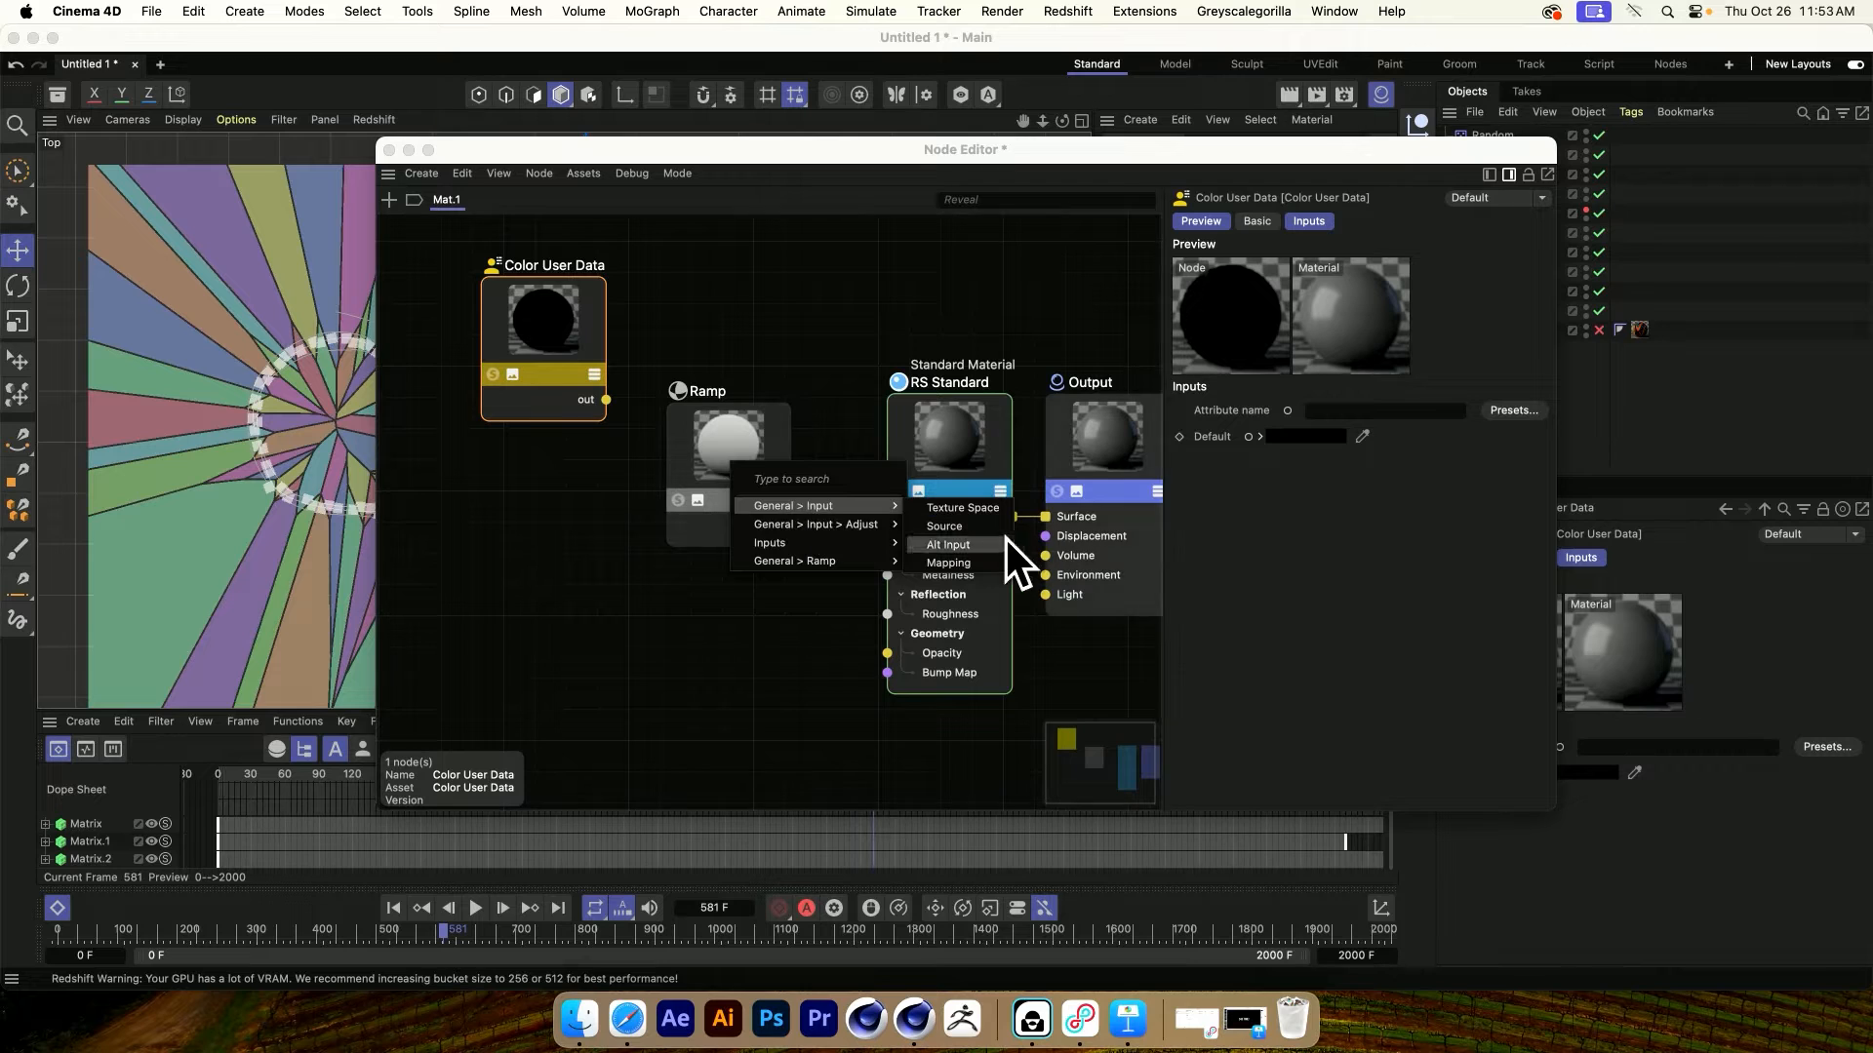
{"action": "left_click", "coordinate": [1022, 542]}
Color the Ramp's start knot yellow (H 63°, S 100%, V 100%) and its end knot blue (H 200°, S 100%, V 100%)
{"action": "left_click", "coordinate": [739, 443]}
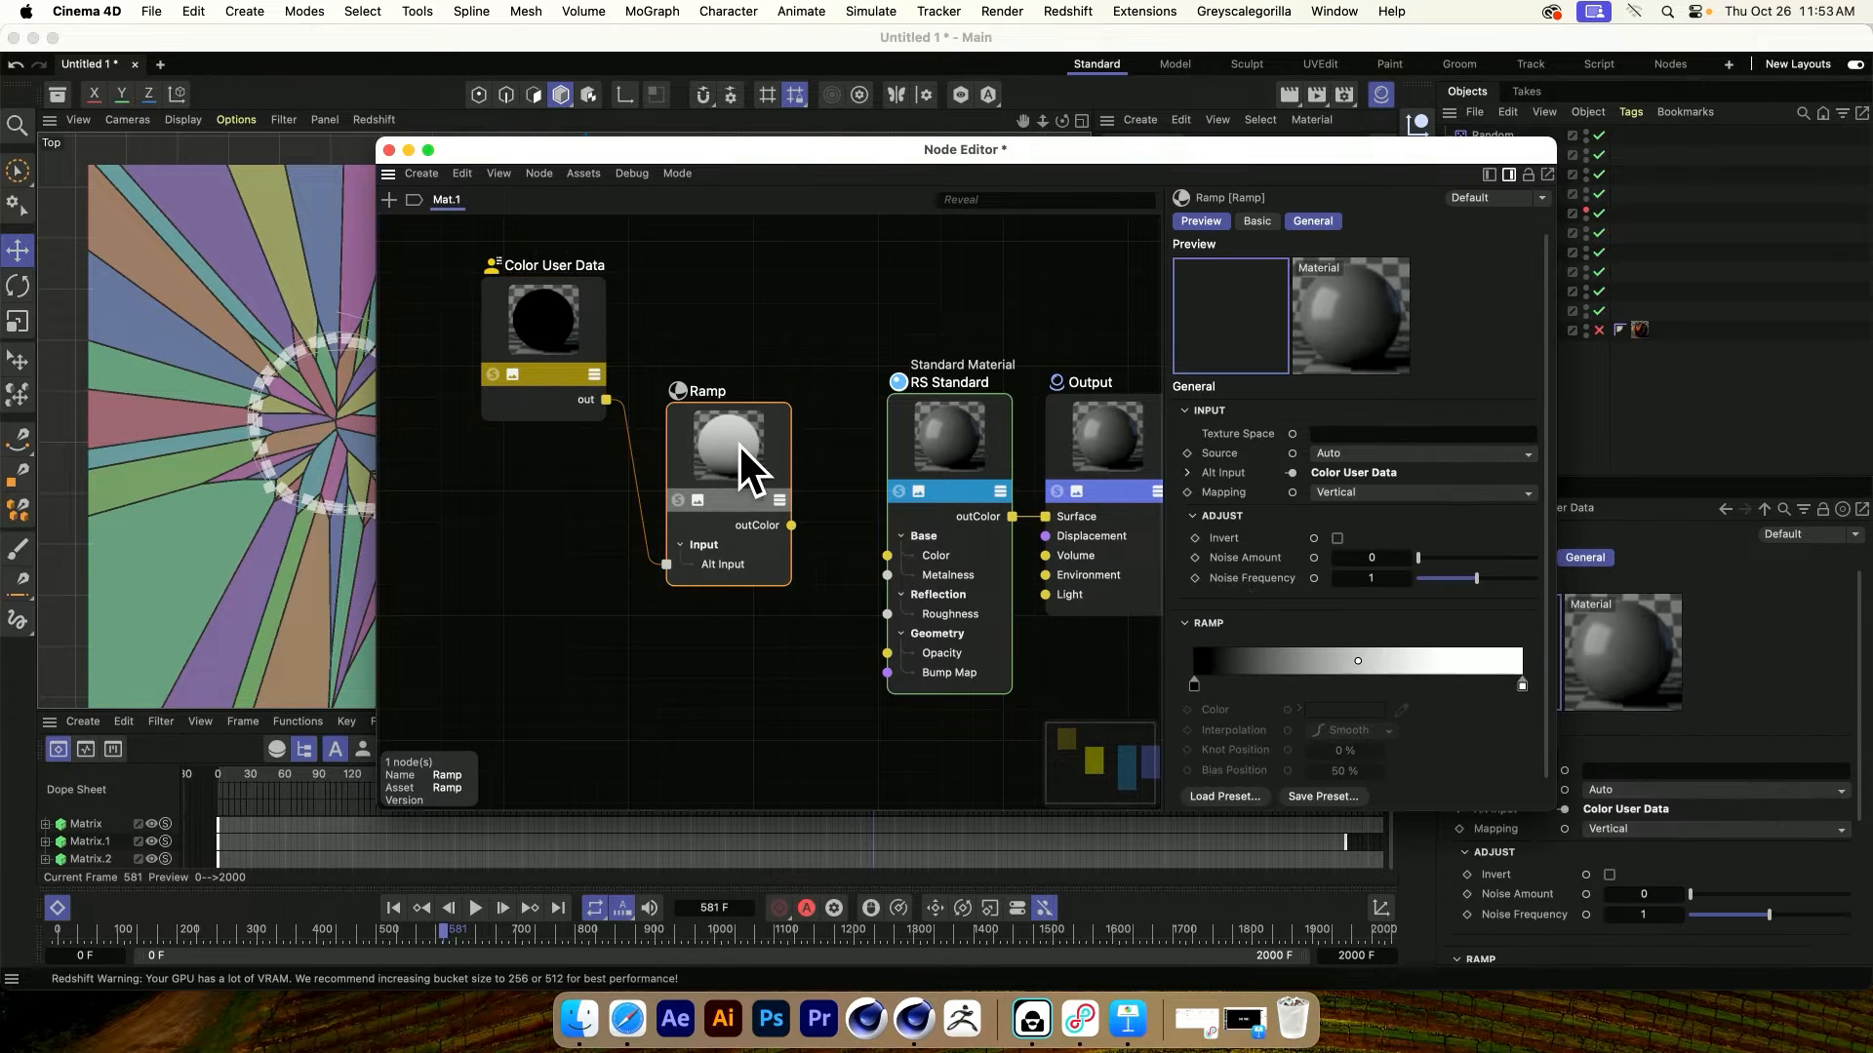
{"action": "double_click", "coordinate": [1194, 686]}
{"action": "left_click_drag", "start_coordinate": [1196, 709], "coordinate": [1426, 728]}
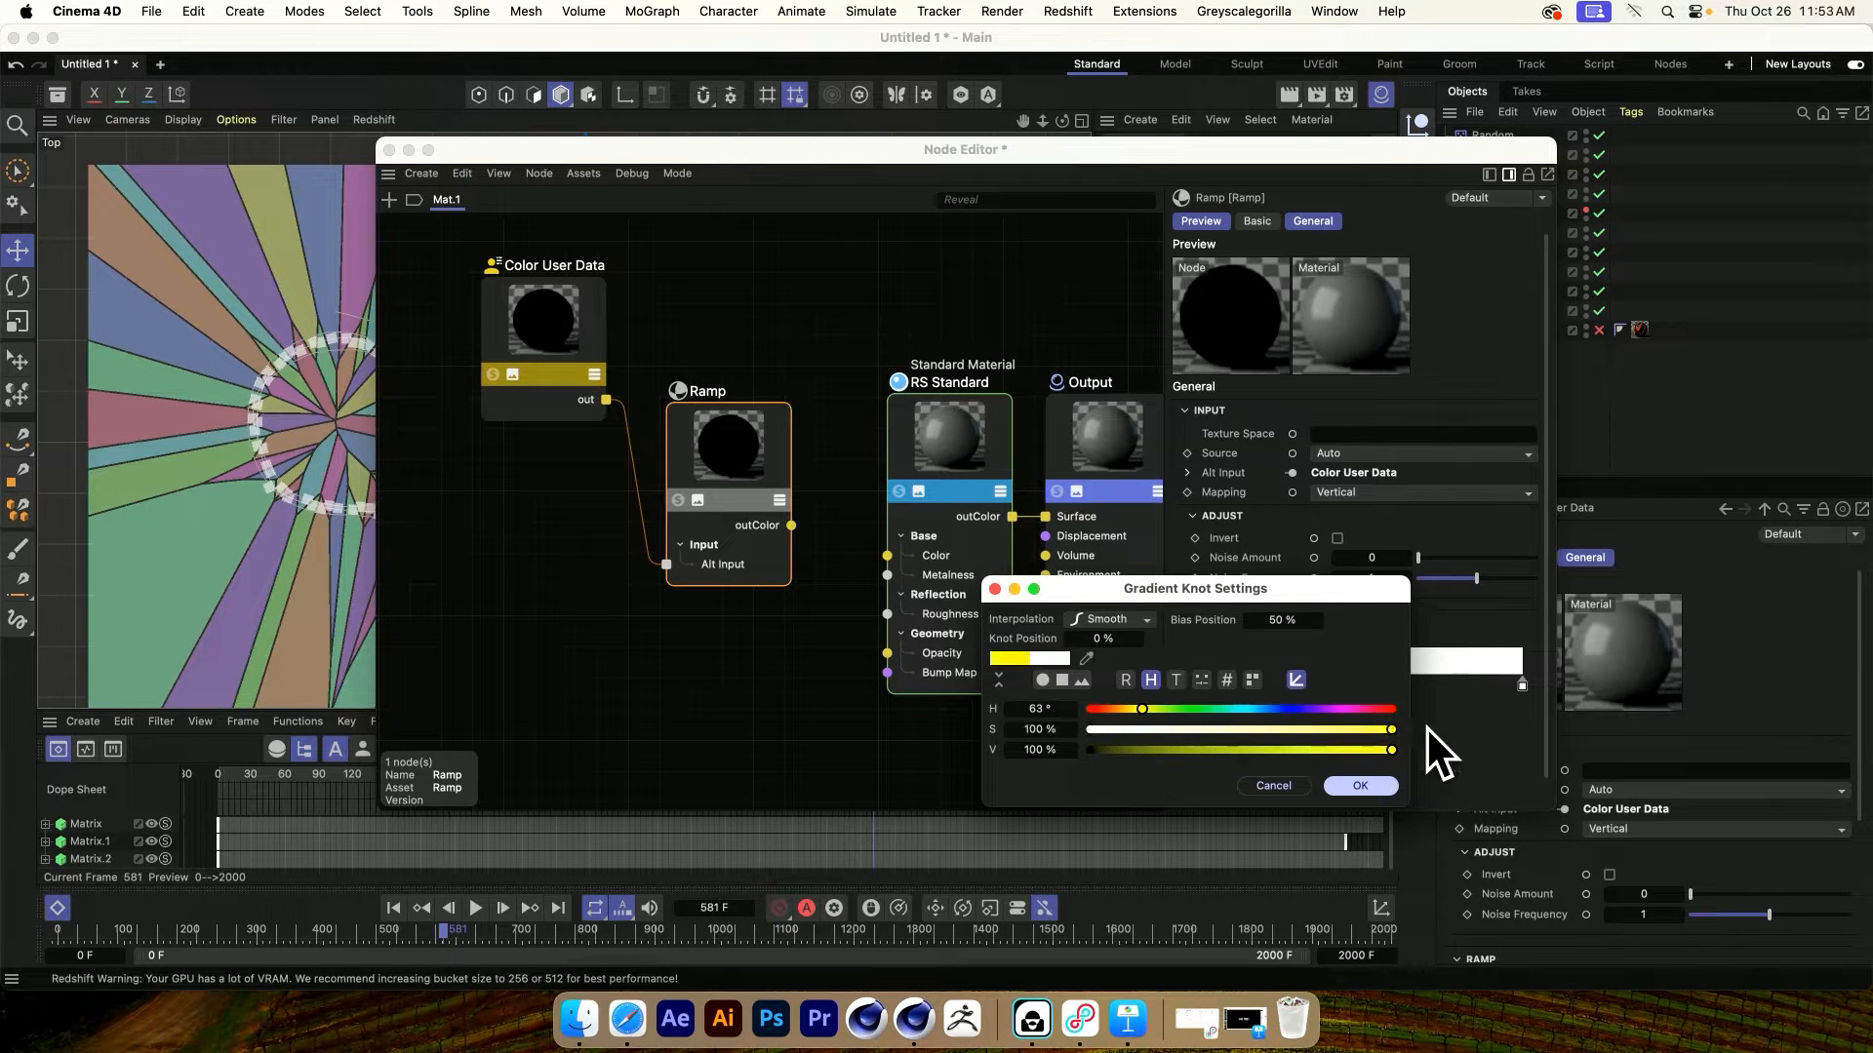
{"action": "left_click", "coordinate": [1373, 792]}
{"action": "double_click", "coordinate": [1519, 686]}
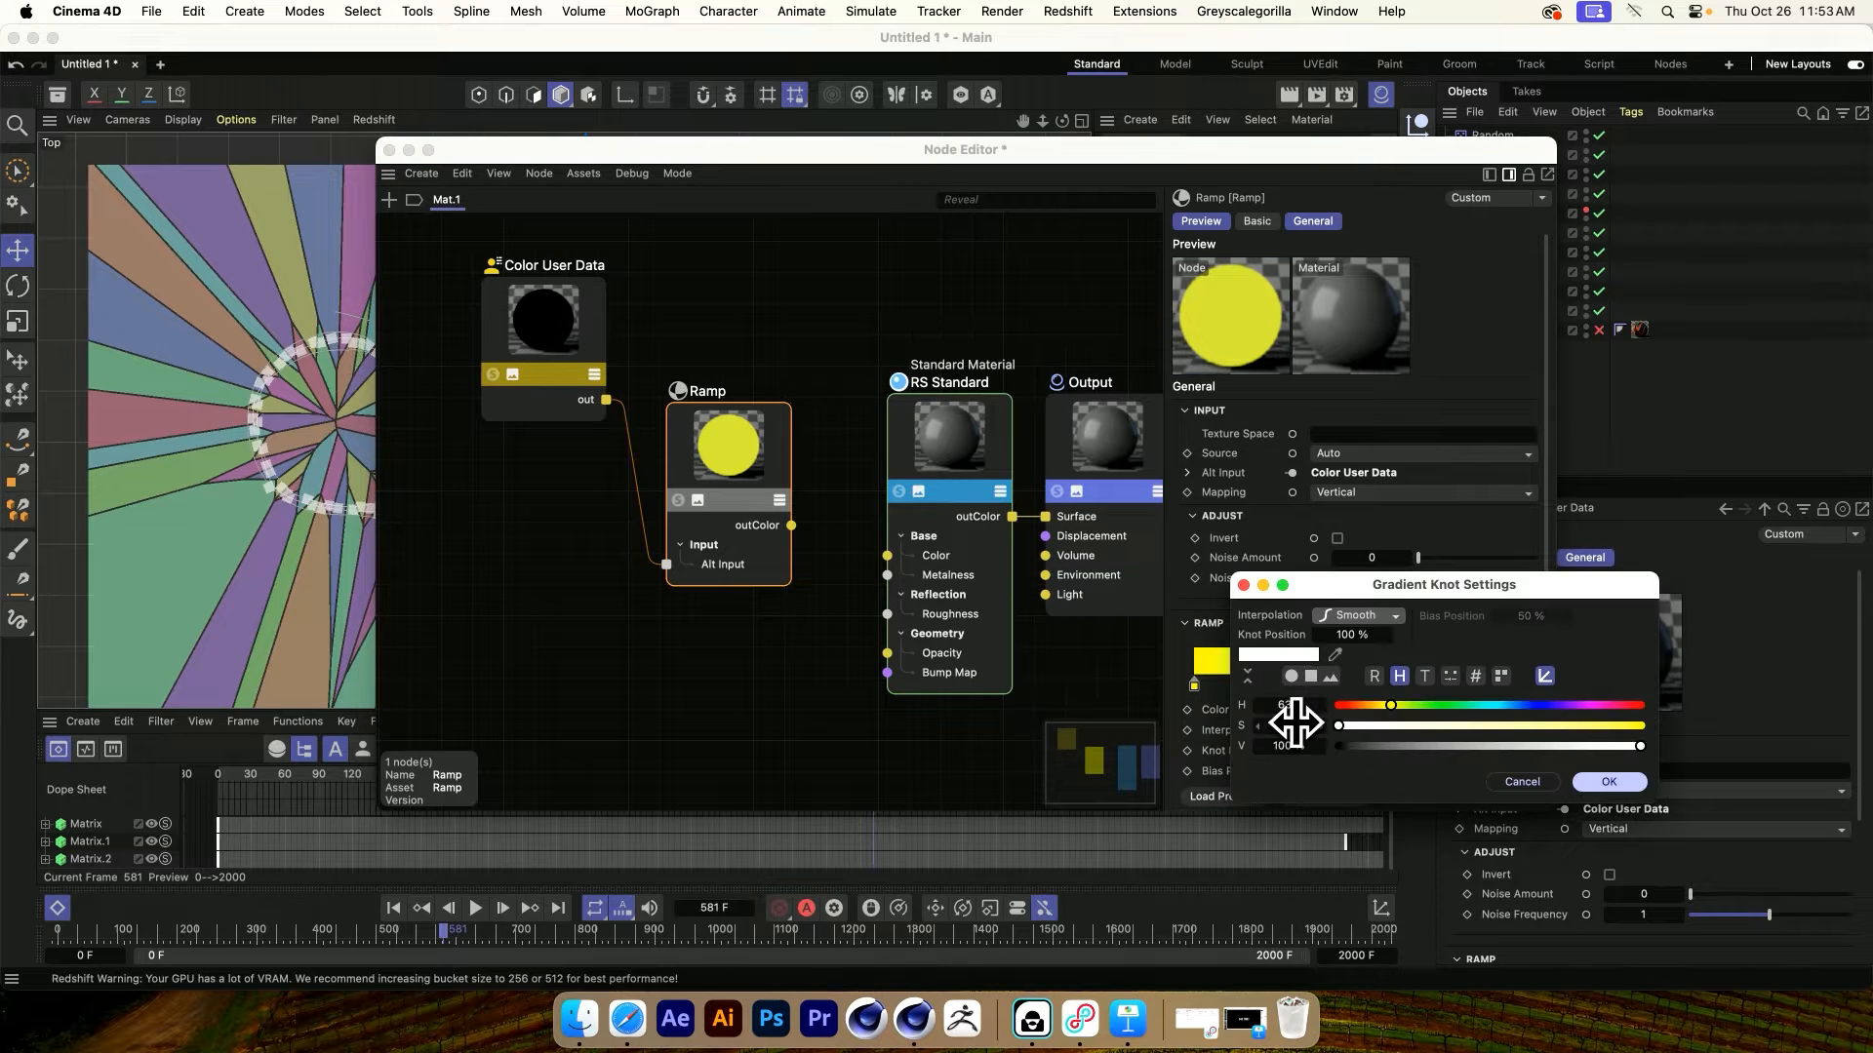
{"action": "left_click", "coordinate": [1506, 704]}
{"action": "left_click_drag", "start_coordinate": [1524, 725], "coordinate": [1666, 721]}
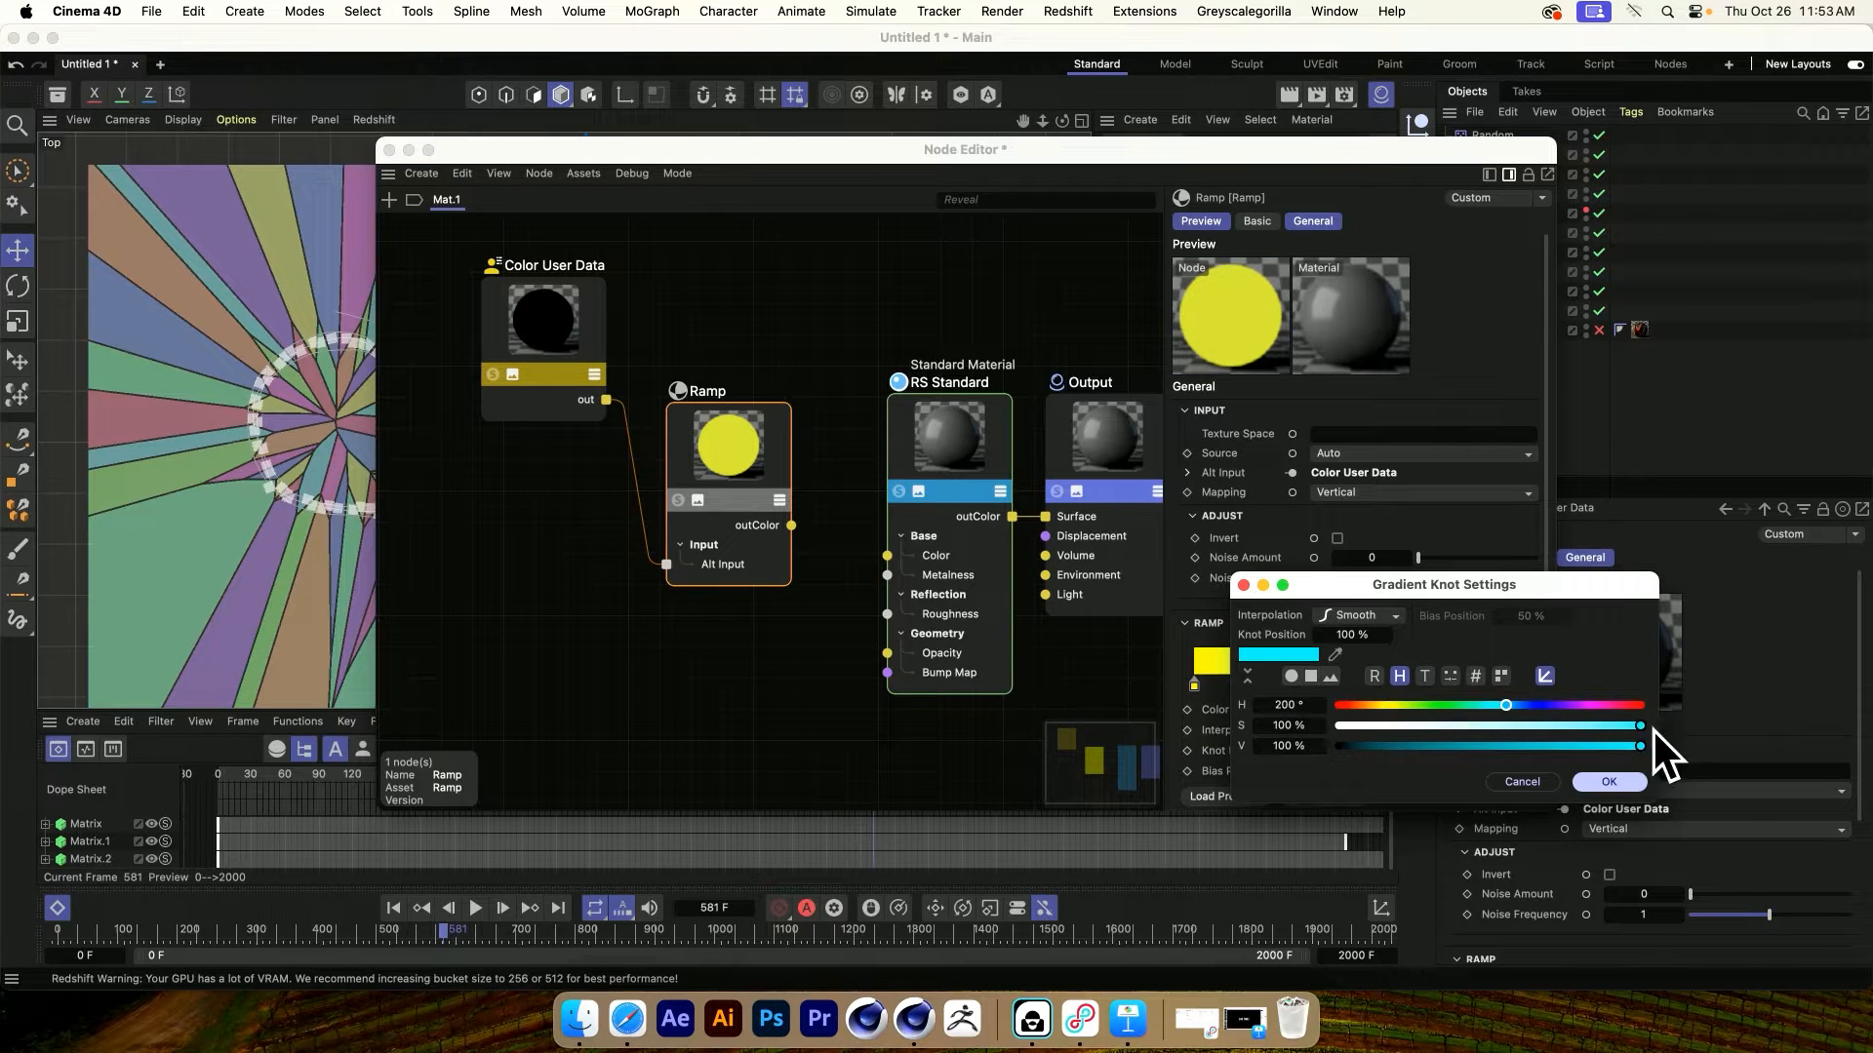
{"action": "left_click", "coordinate": [1617, 781]}
Connect the Ramp's outColor to the RS Standard base Color and apply Mat.1 to the Voronoi Fracture
{"action": "left_click_drag", "start_coordinate": [792, 524], "coordinate": [887, 555]}
{"action": "left_click_drag", "start_coordinate": [970, 152], "coordinate": [780, 185]}
{"action": "left_click", "coordinate": [208, 175]}
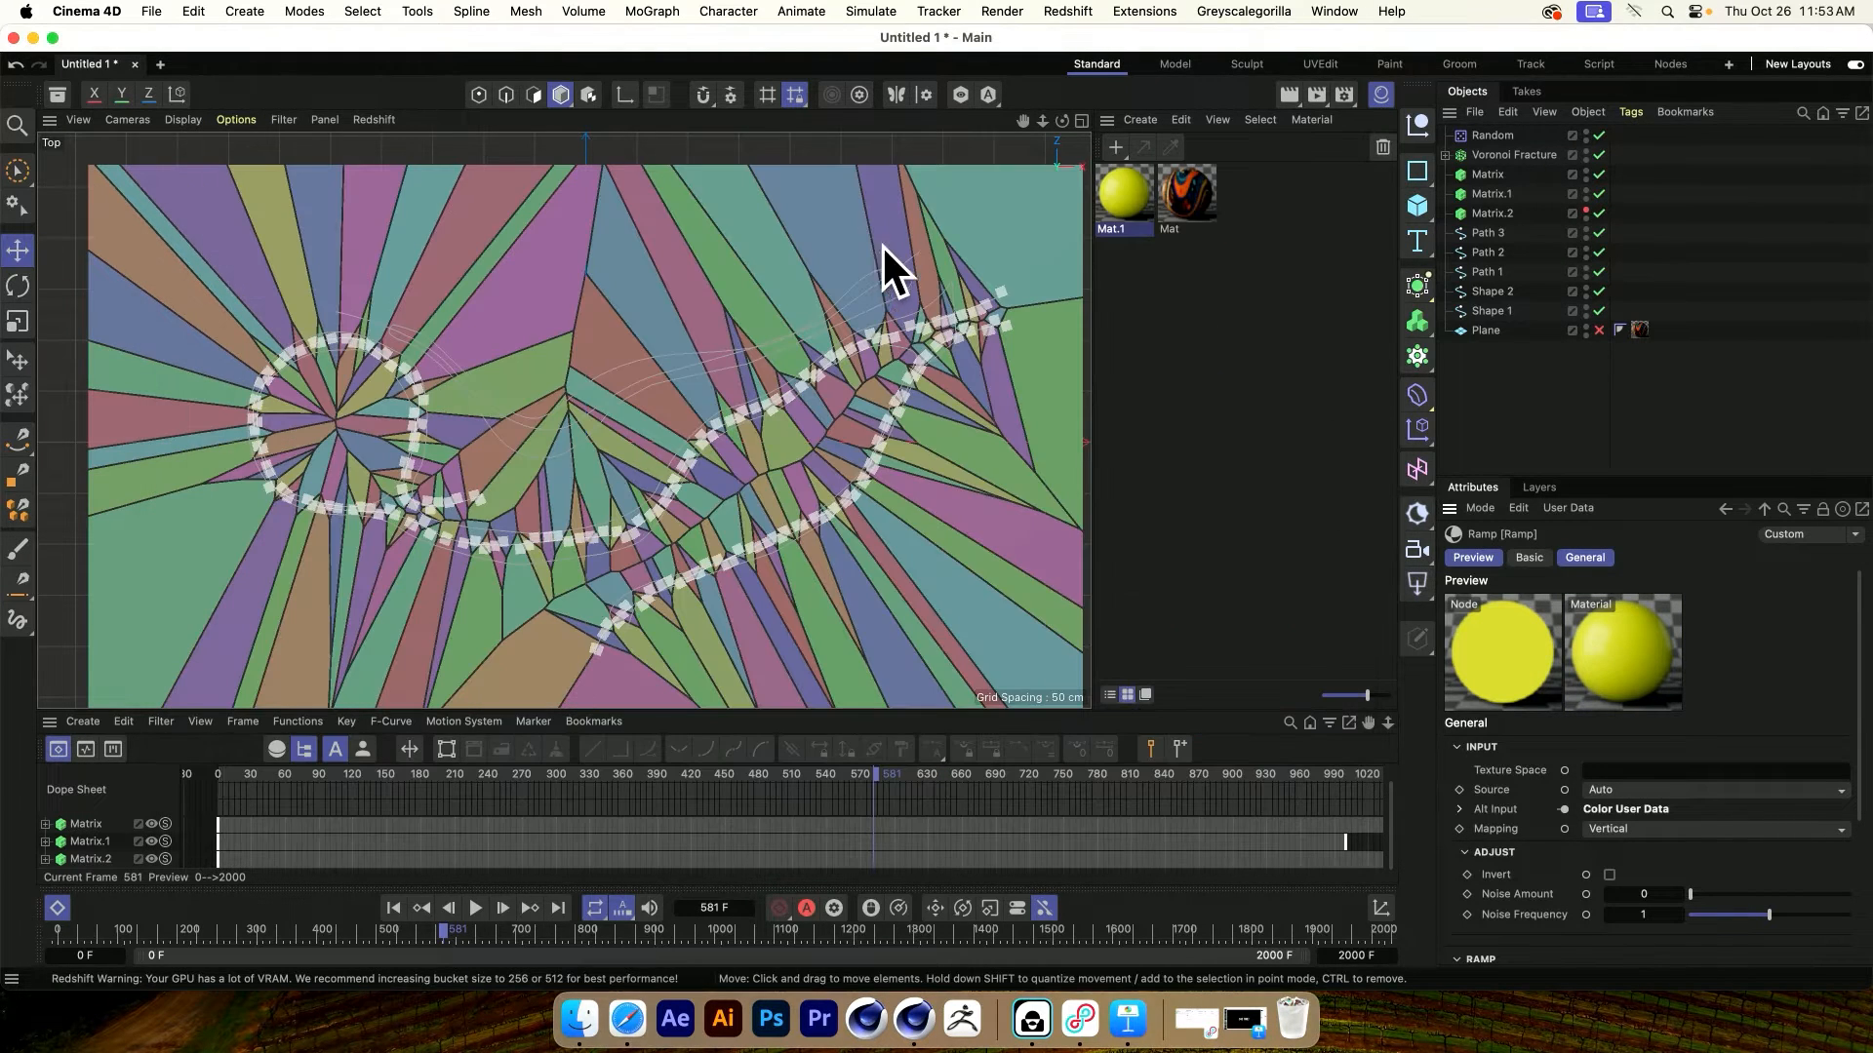
{"action": "left_click_drag", "start_coordinate": [1127, 187], "coordinate": [1484, 156]}
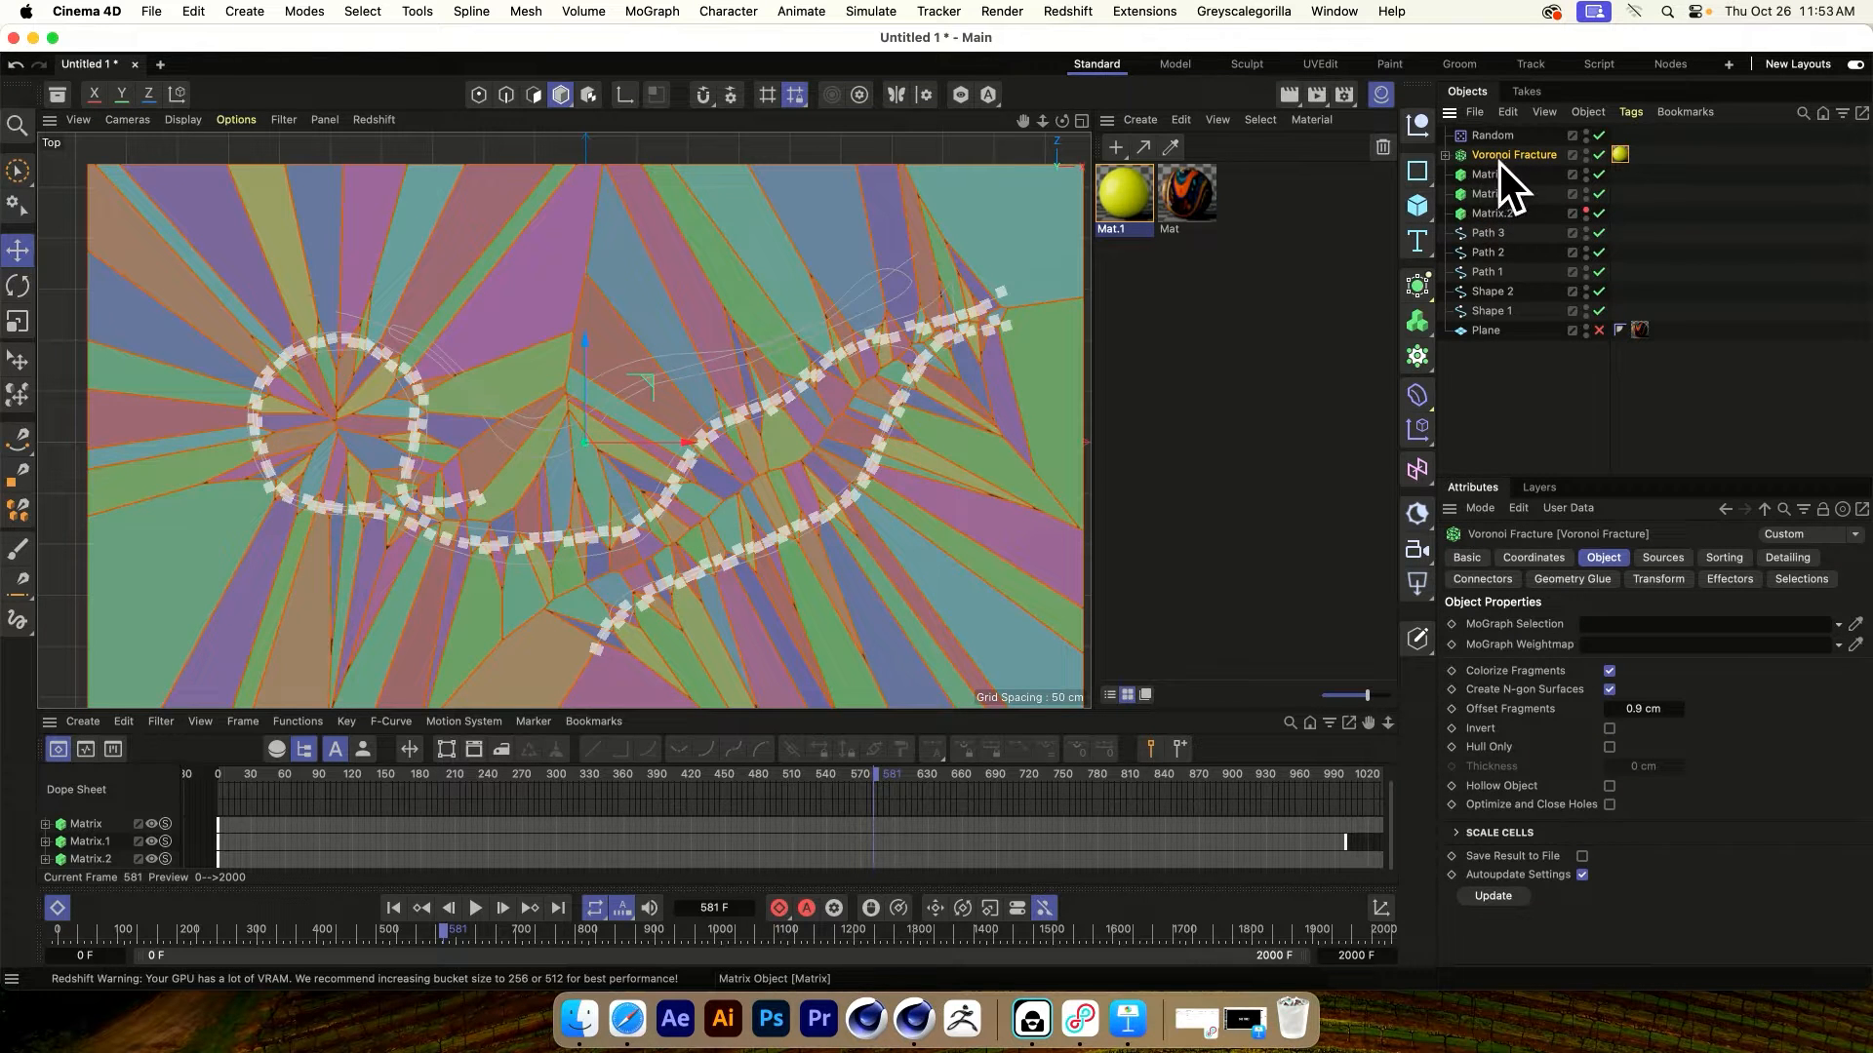
Add a Plain effector to the Voronoi Fracture and turn off its Position parameter
{"action": "left_click", "coordinate": [535, 10]}
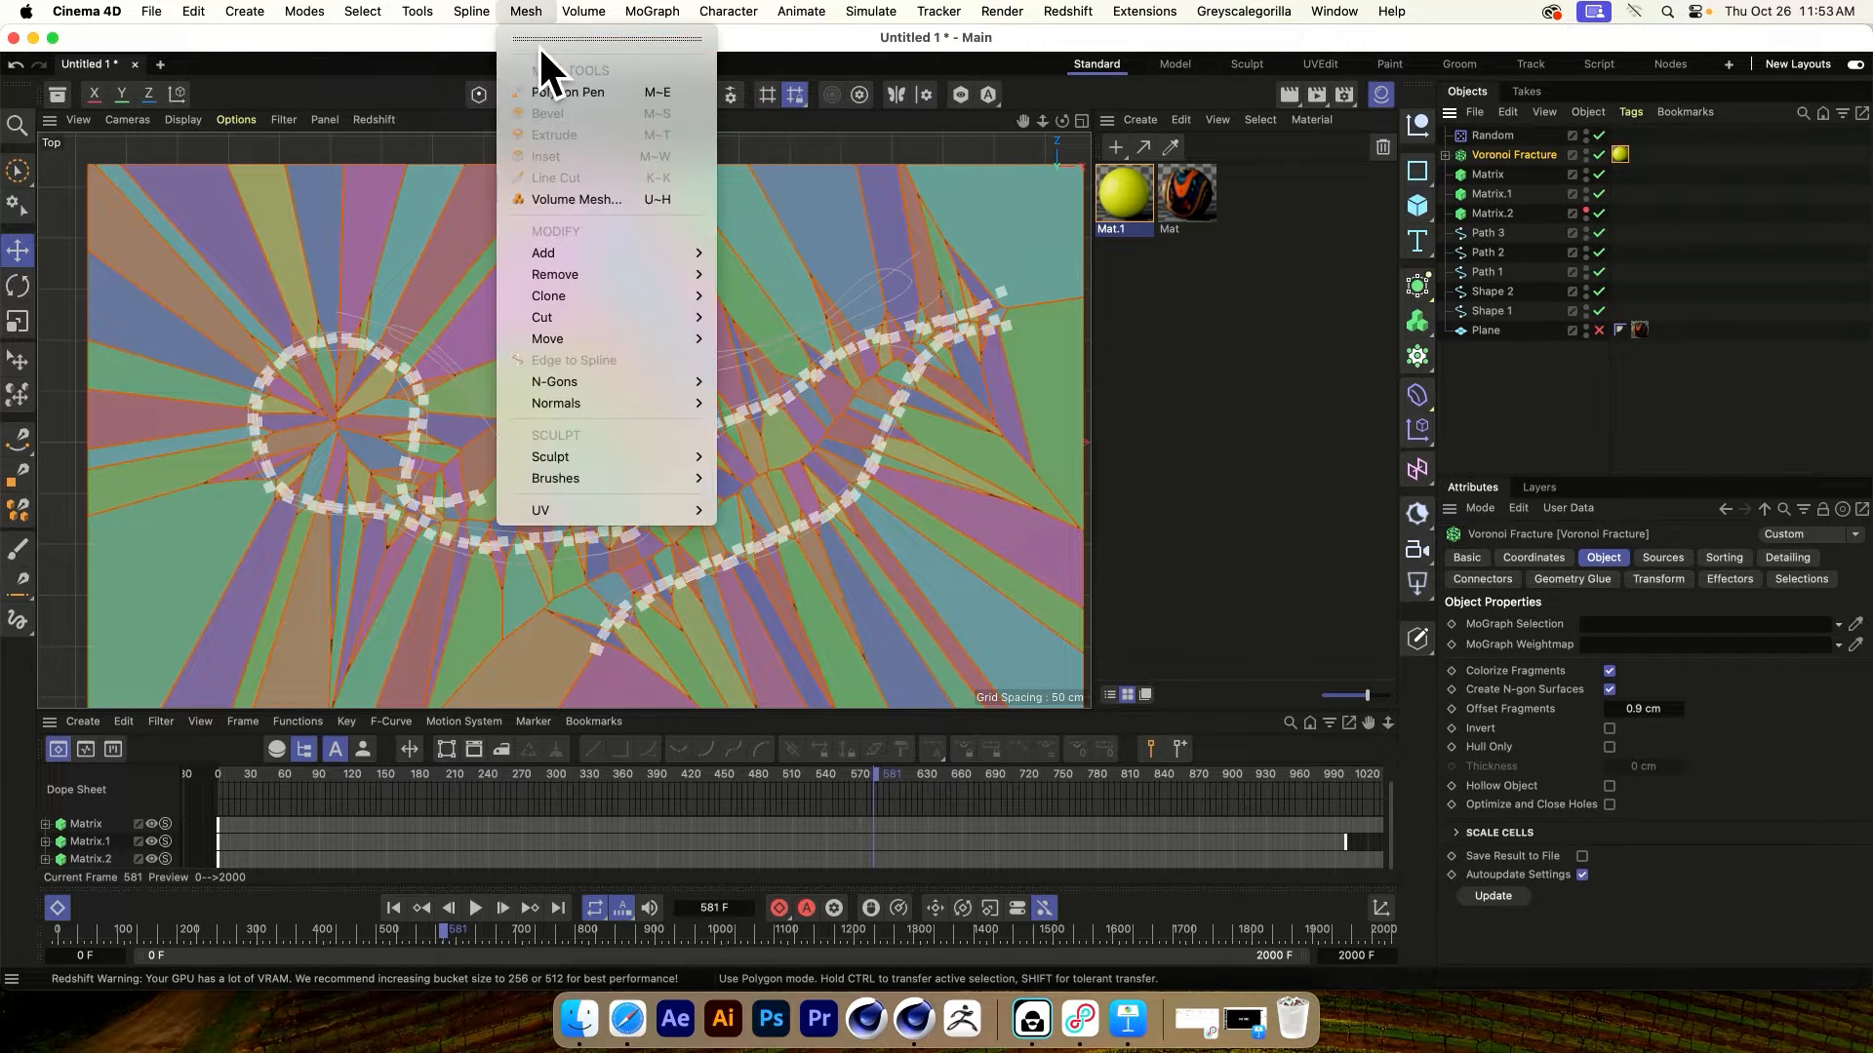
{"action": "mouse_move", "coordinate": [669, 10]}
{"action": "mouse_move", "coordinate": [681, 60]}
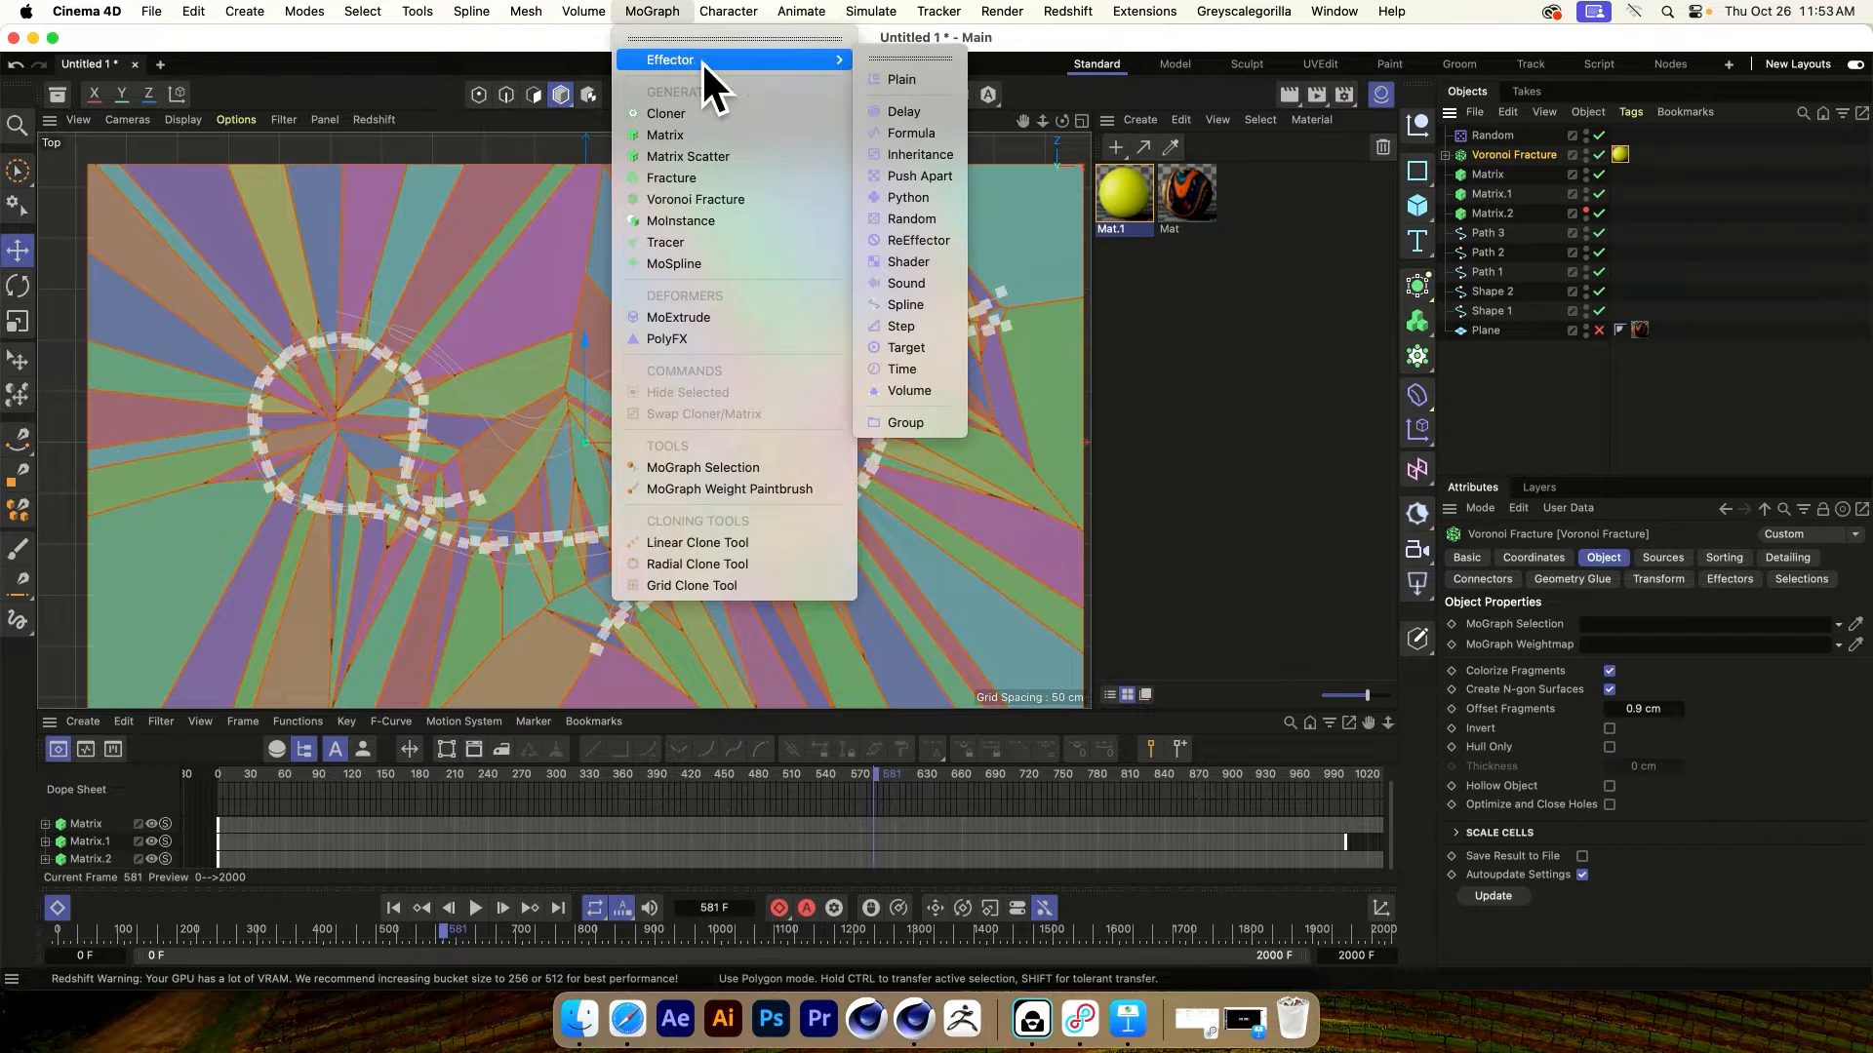
{"action": "left_click", "coordinate": [887, 78]}
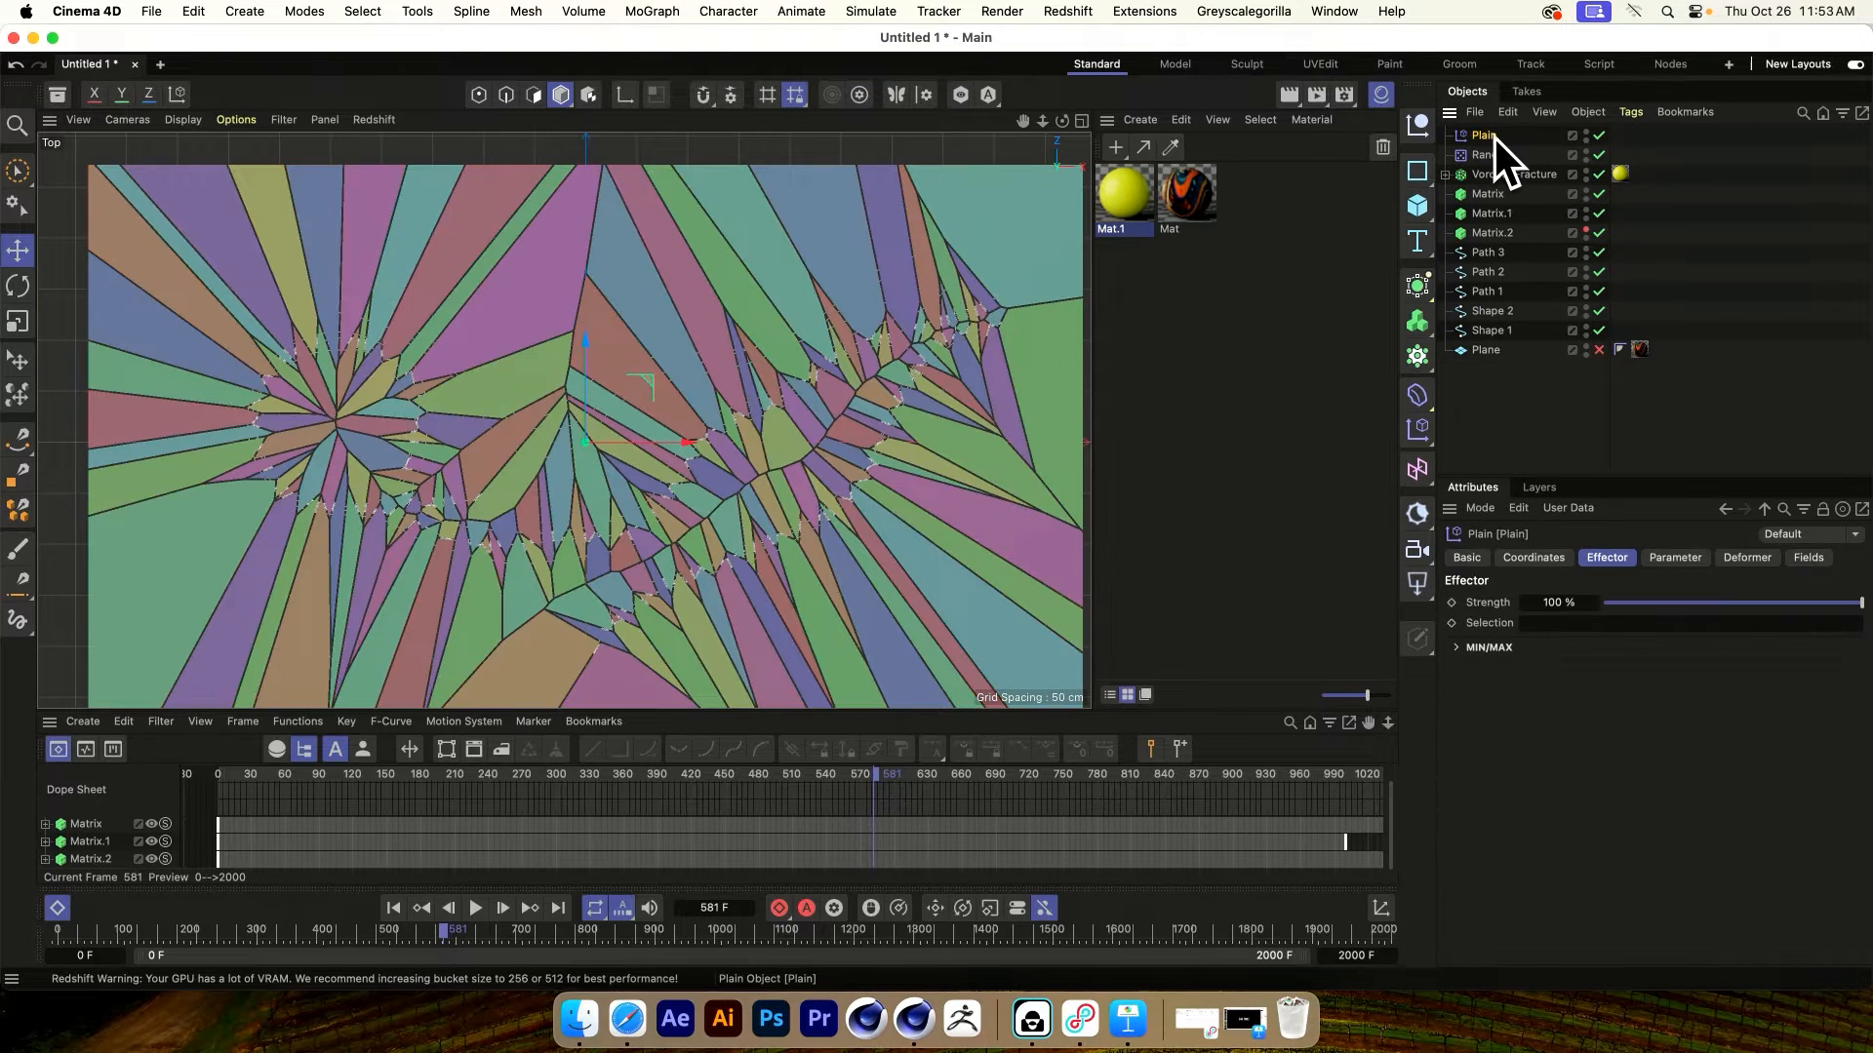
{"action": "left_click", "coordinate": [1671, 560]}
{"action": "left_click", "coordinate": [1571, 667]}
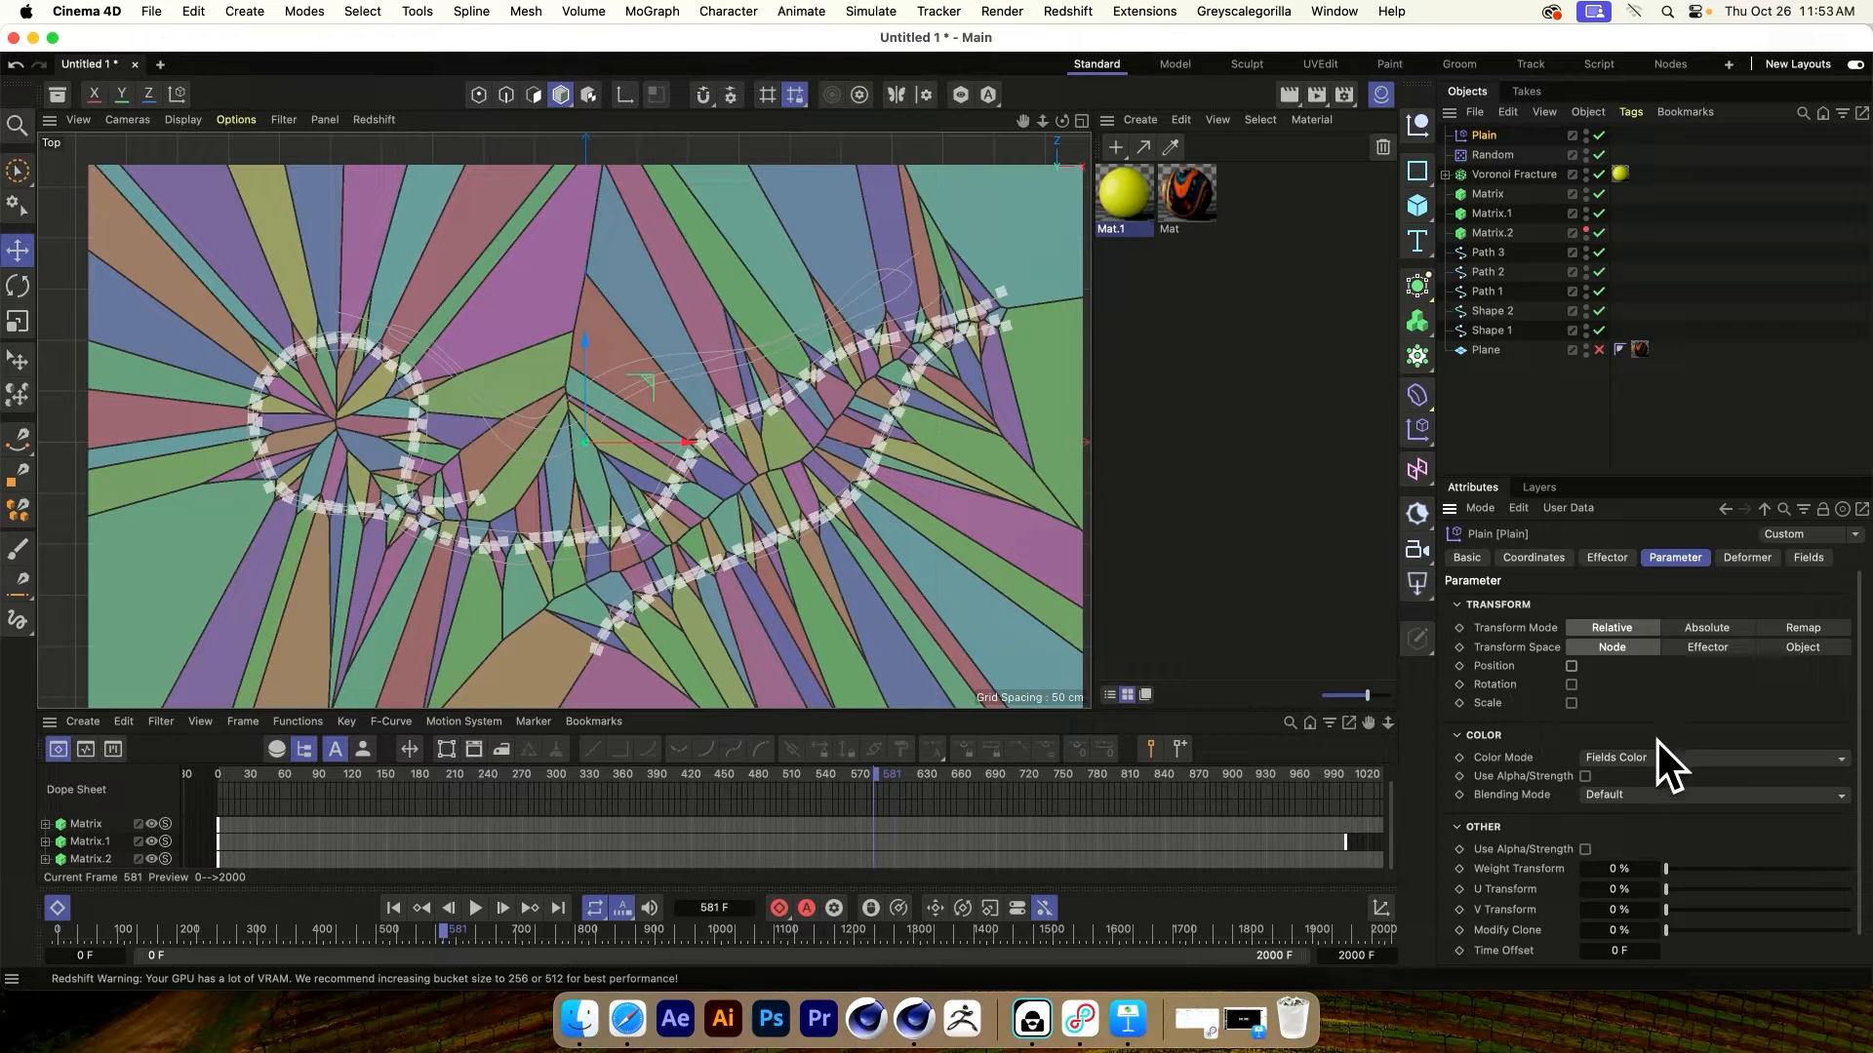
Add a Random Field to the Plain effector and delete the mistakenly added Linear Field
{"action": "left_click", "coordinate": [1807, 558]}
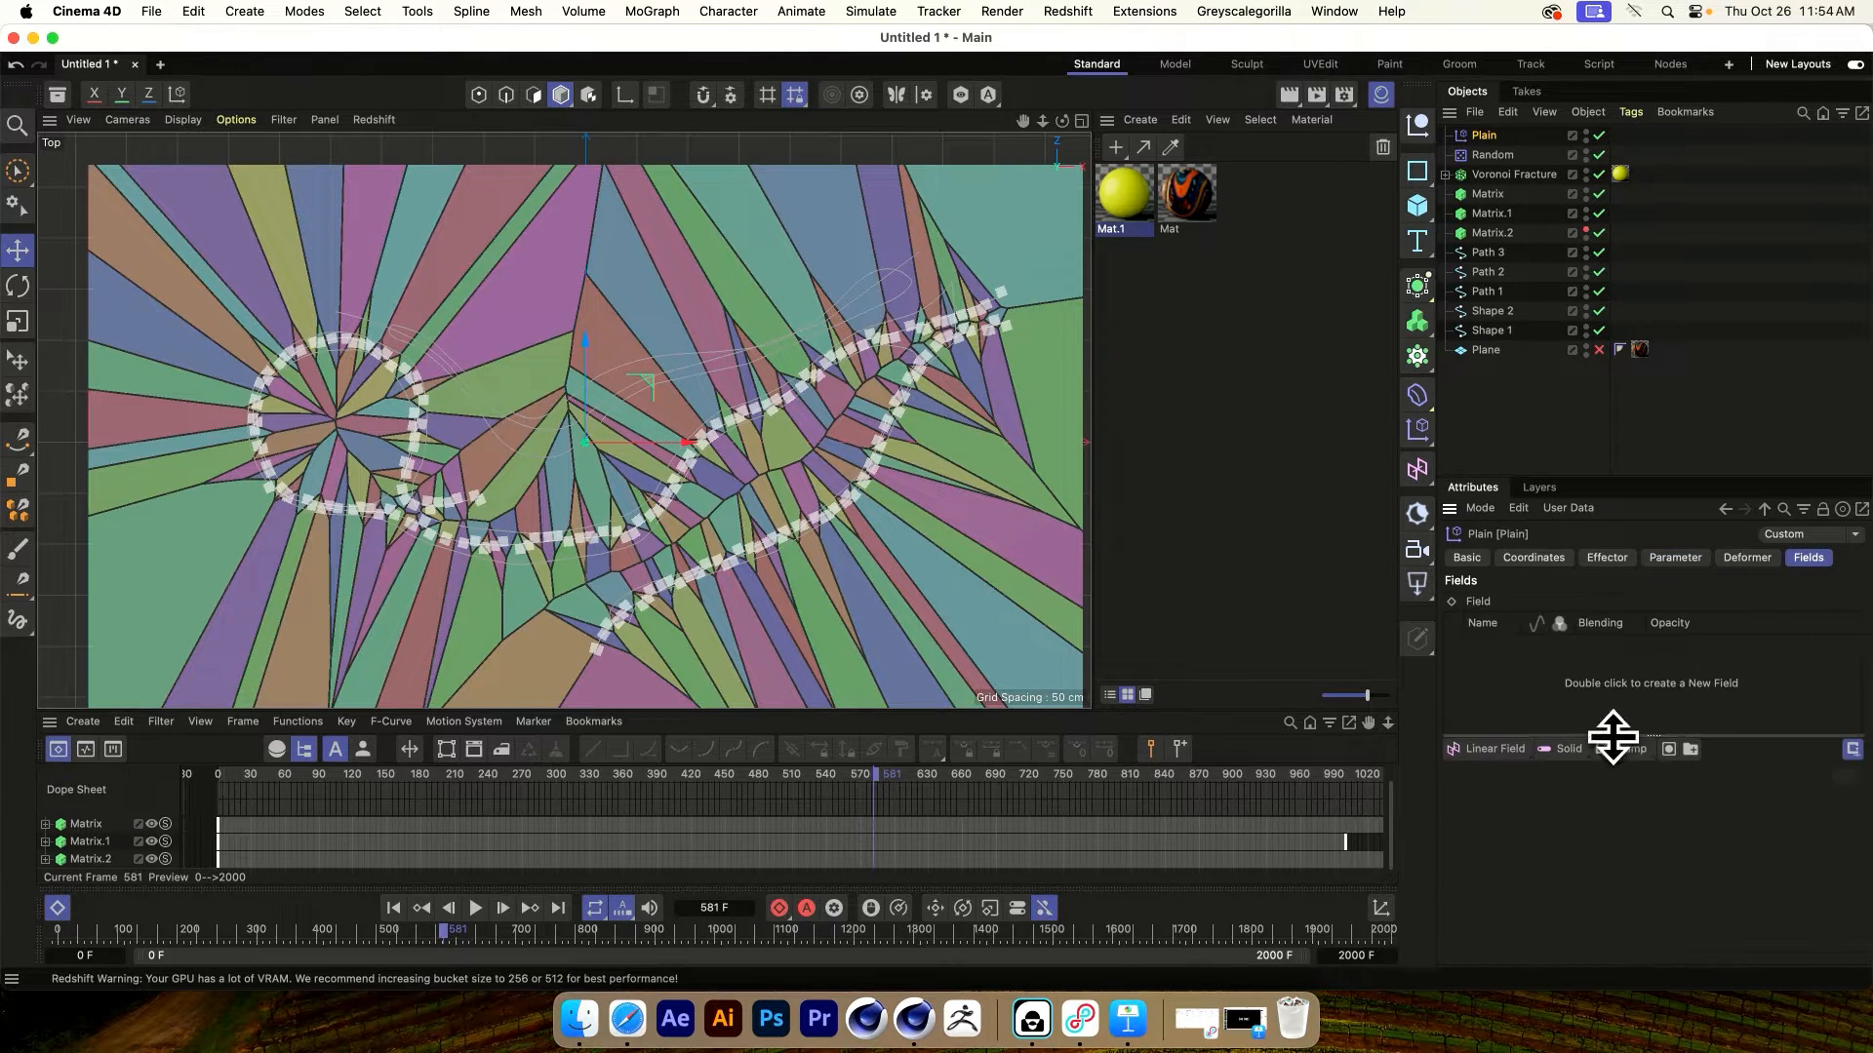
{"action": "left_click", "coordinate": [1493, 748]}
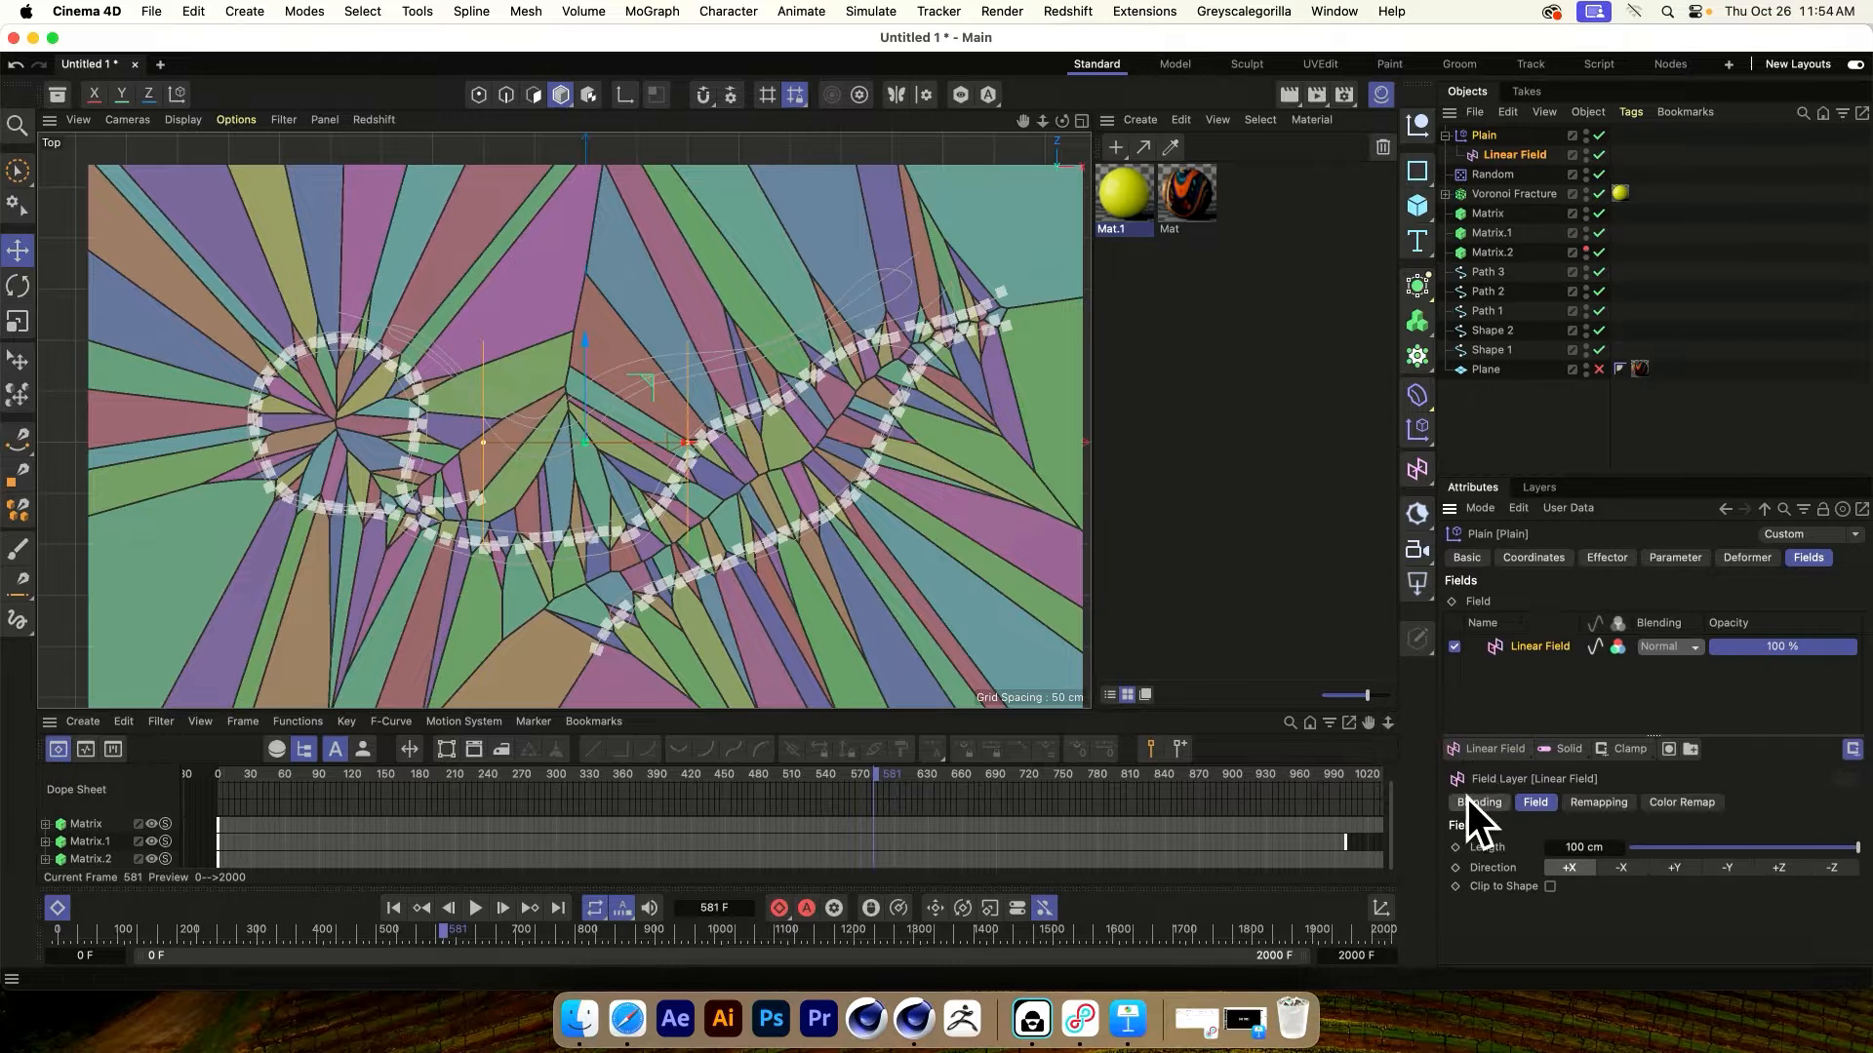
{"action": "key", "text": "Delete"}
{"action": "left_click", "coordinate": [1473, 750]}
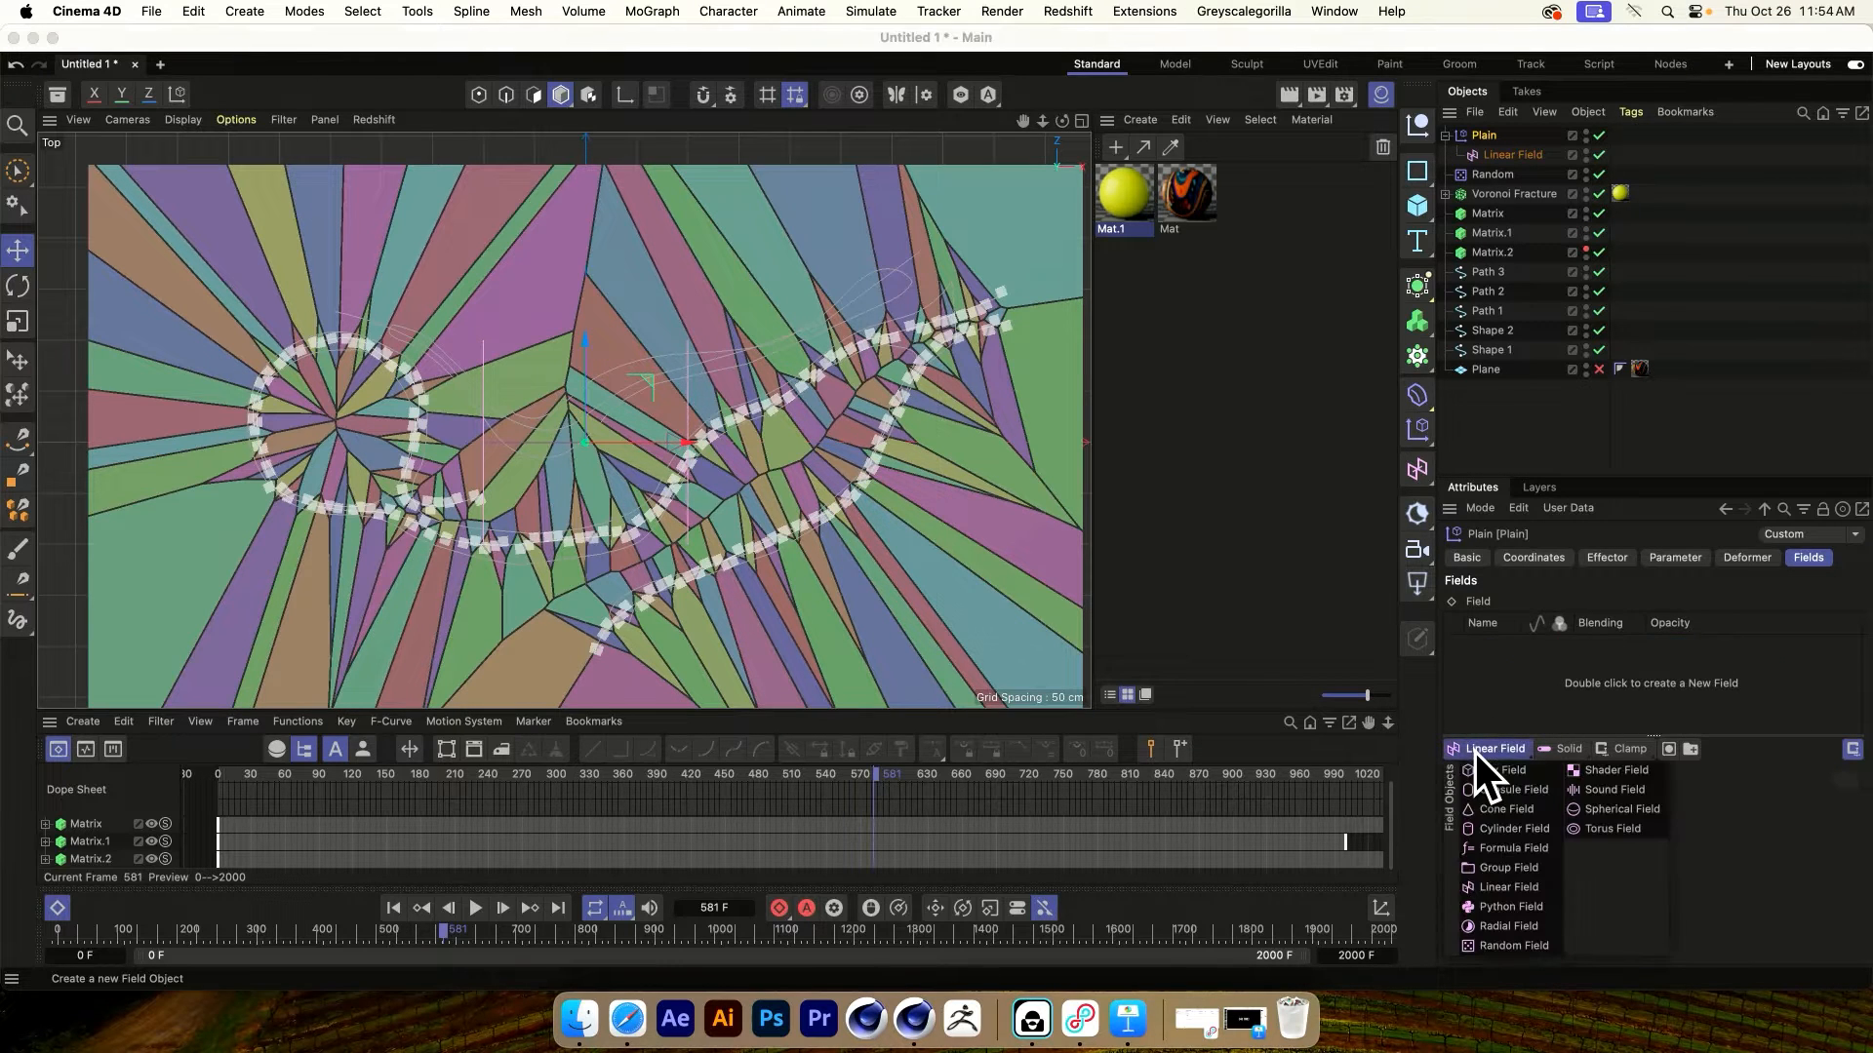
{"action": "left_click", "coordinate": [1512, 950]}
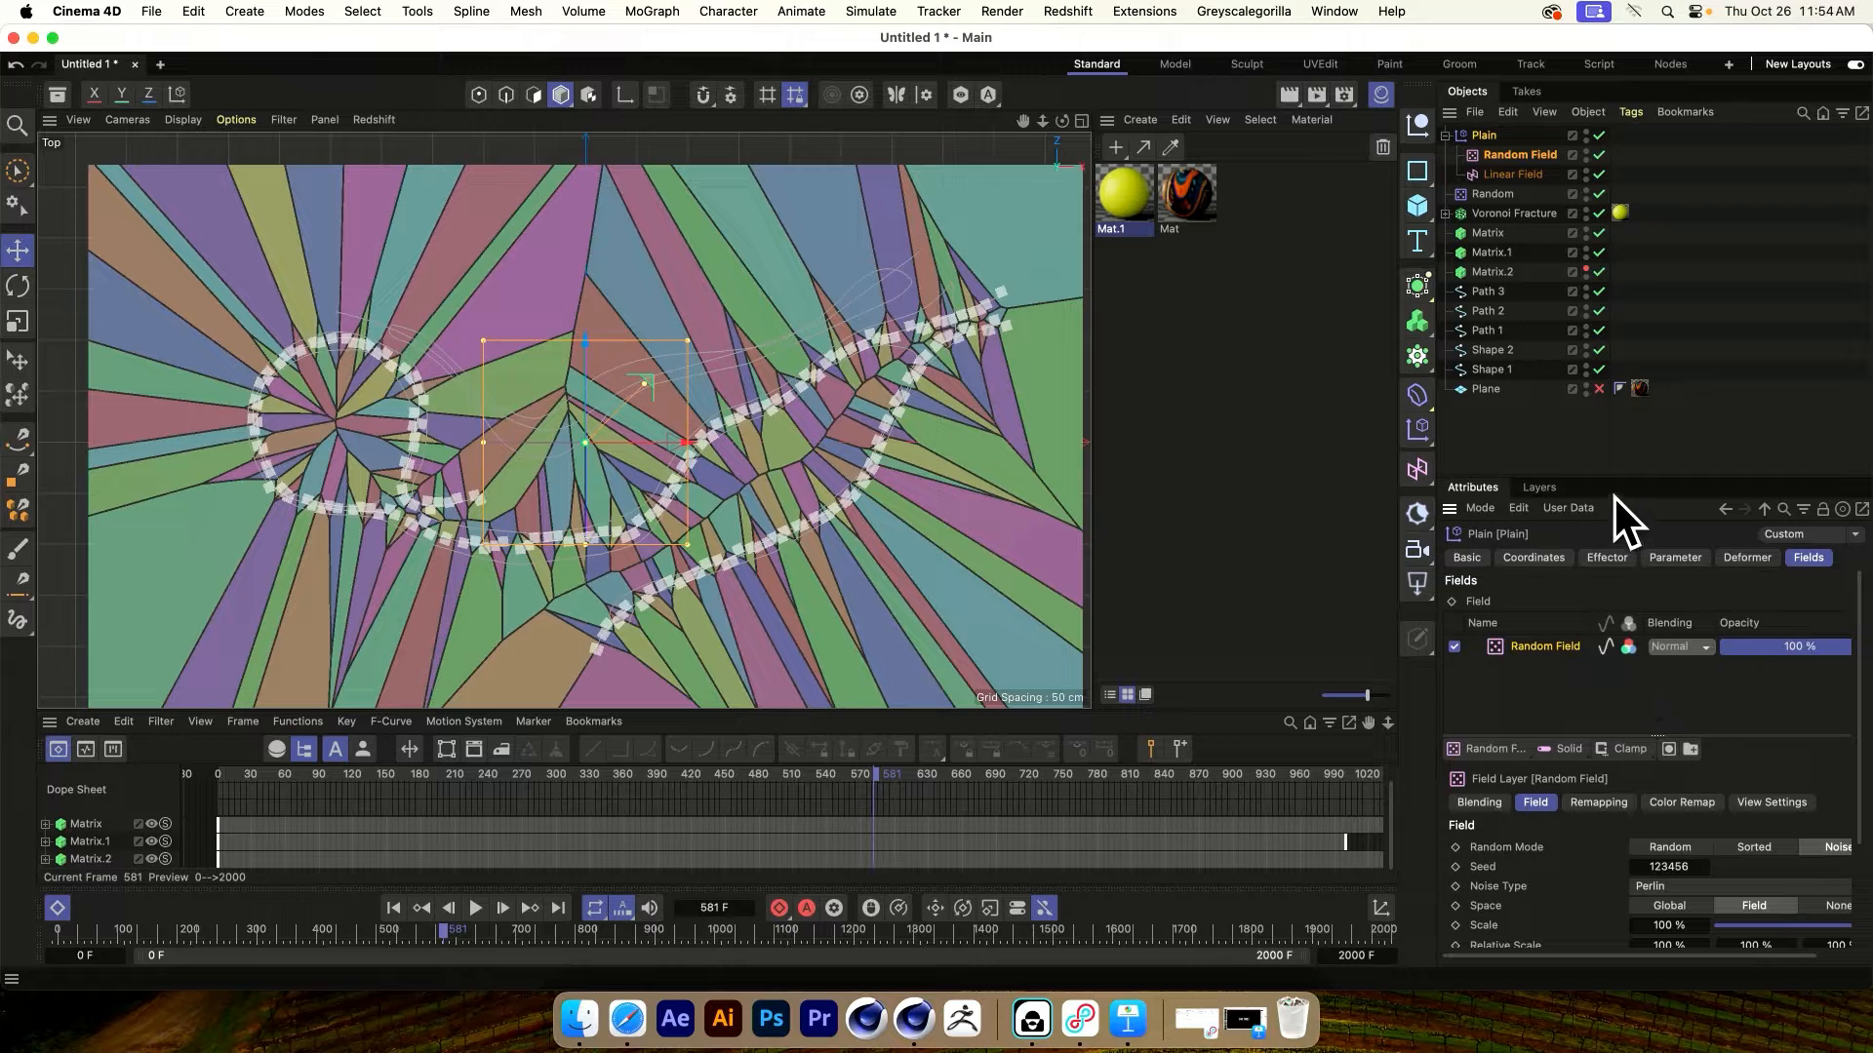
{"action": "left_click_drag", "start_coordinate": [1597, 472], "coordinate": [1597, 369]}
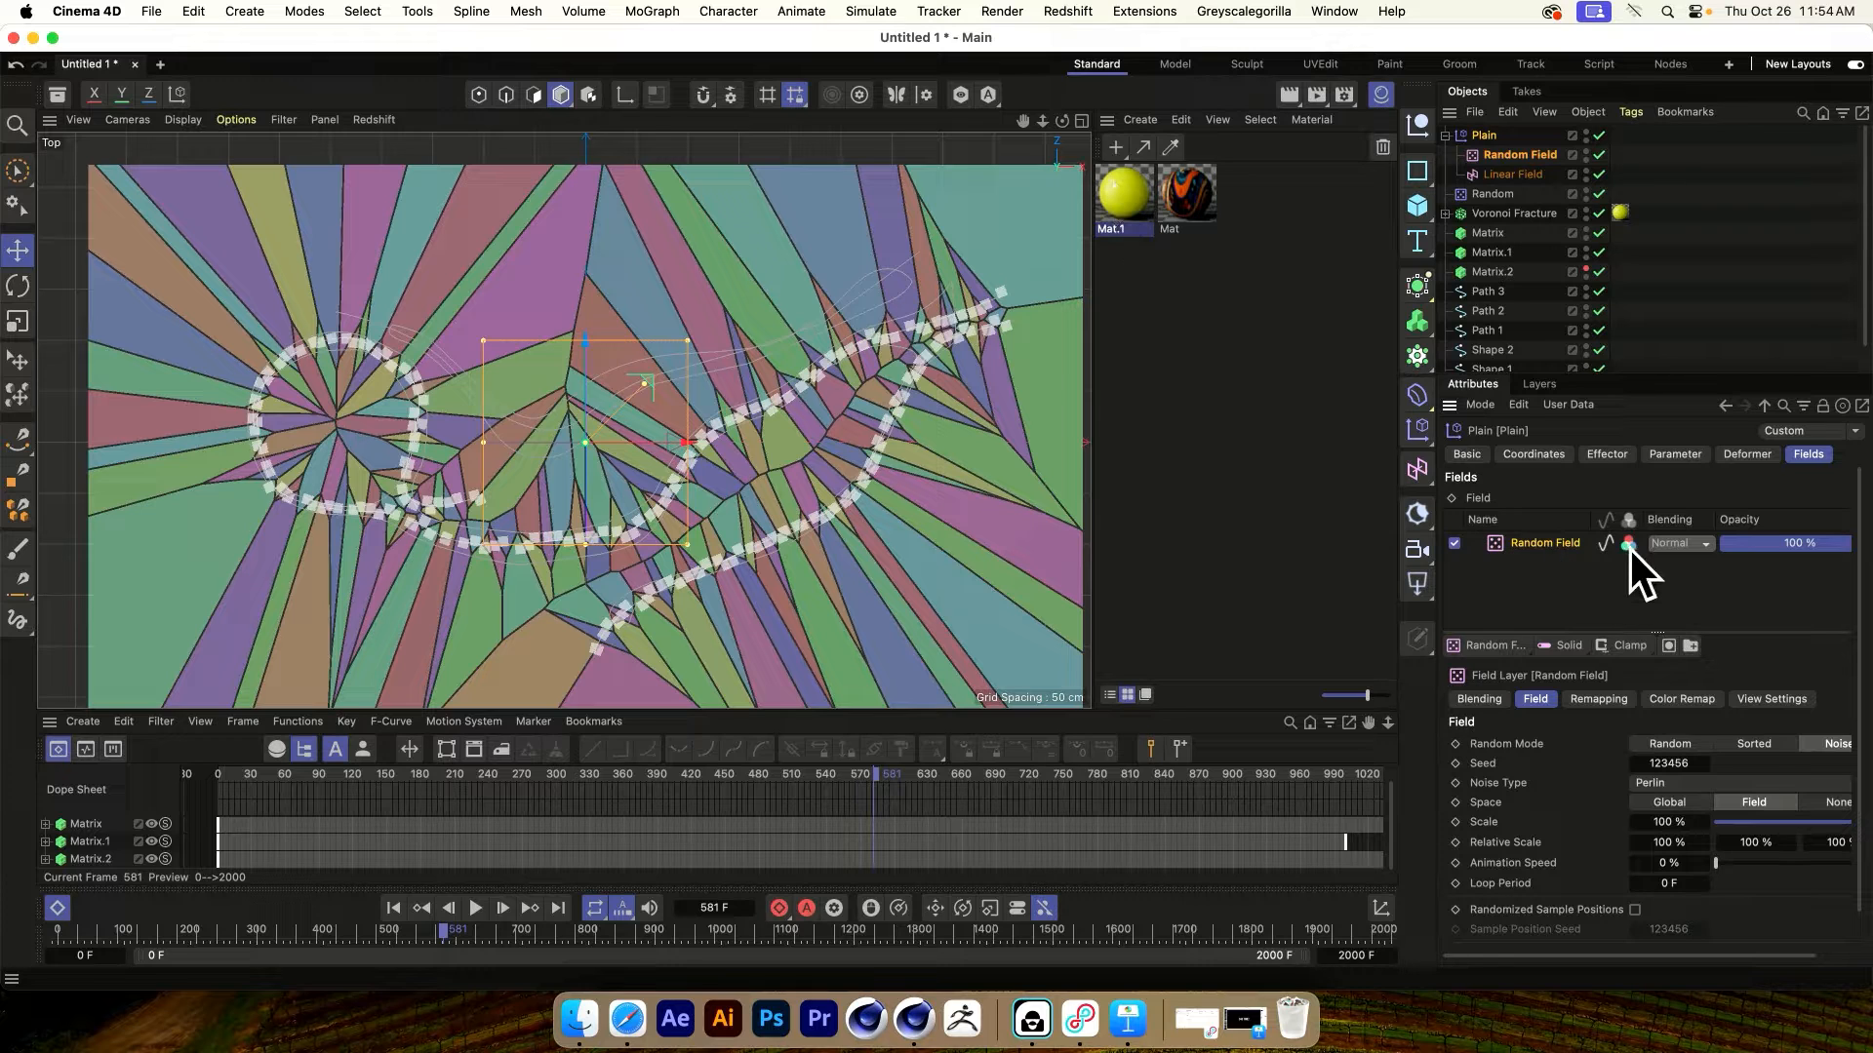
{"action": "left_click", "coordinate": [1523, 175]}
{"action": "key", "text": "Delete"}
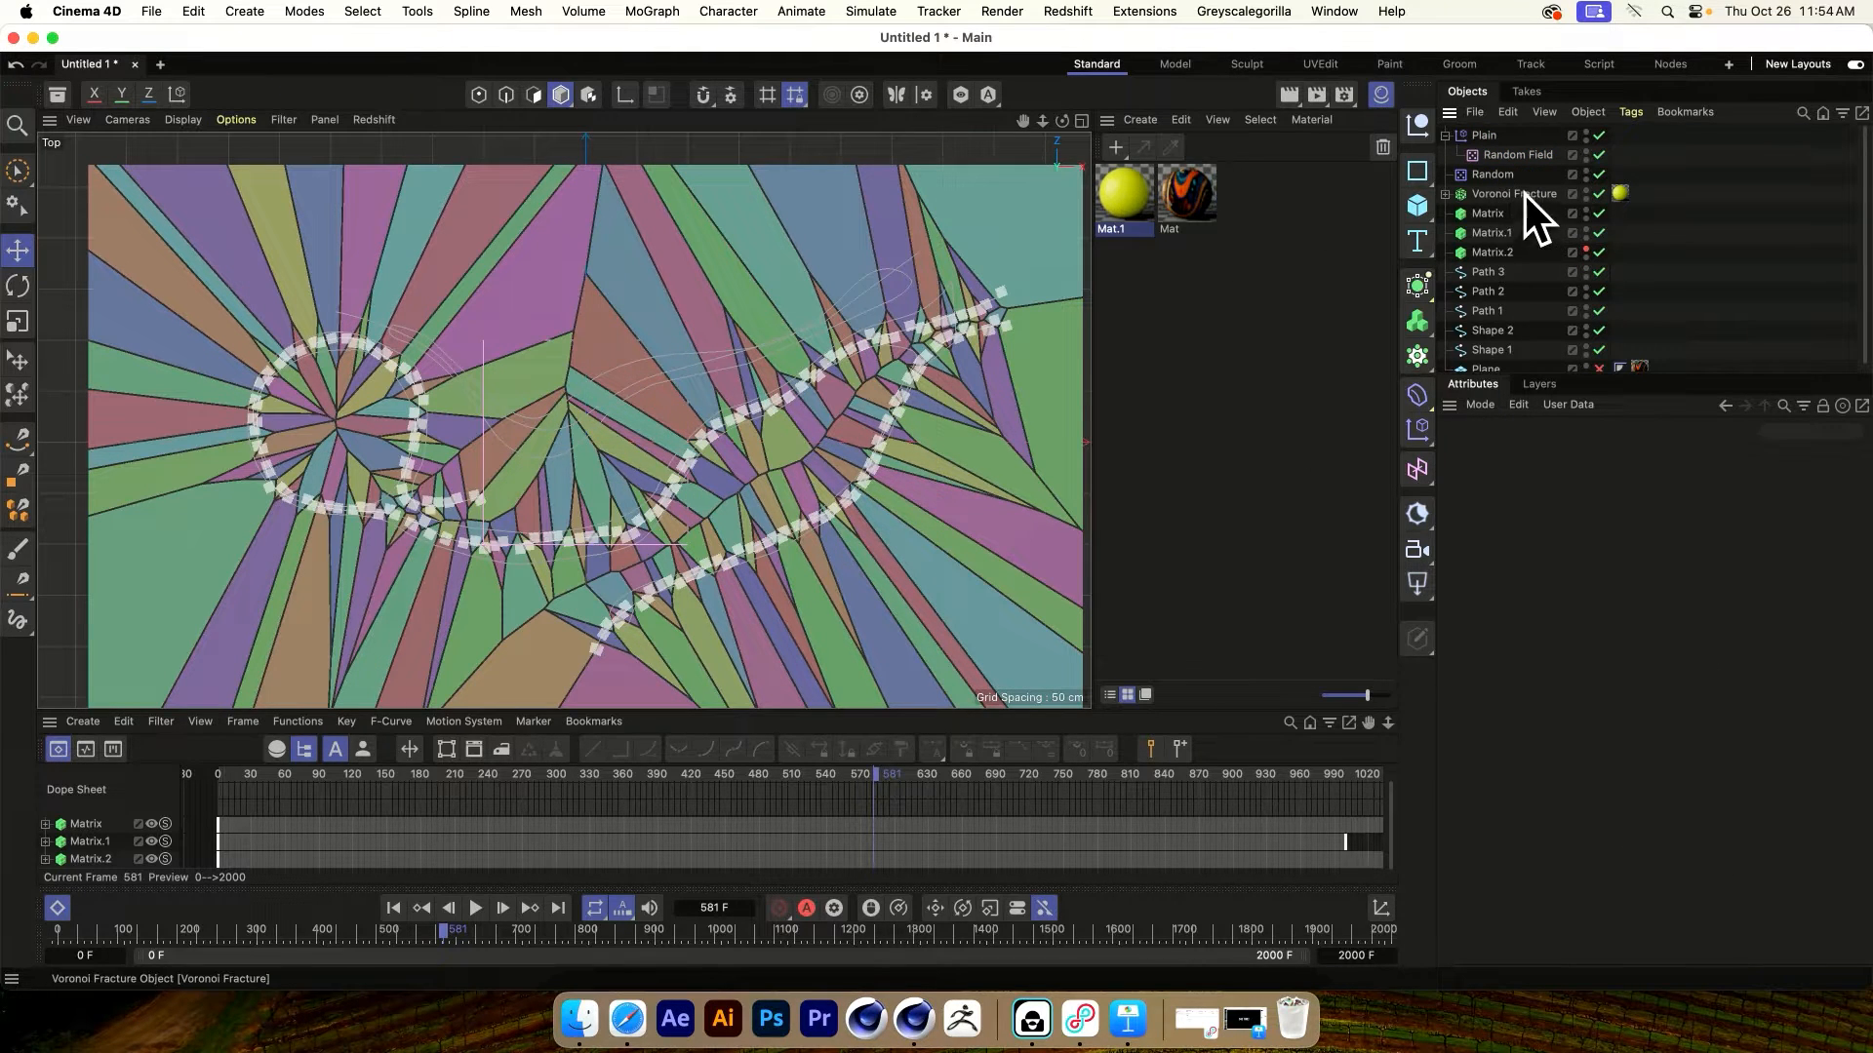
Turn off Colorize Fragments on the Voronoi Fracture and set Mat.1's Color User Data attribute to the MoGraph Color preset
{"action": "left_click", "coordinate": [1527, 195]}
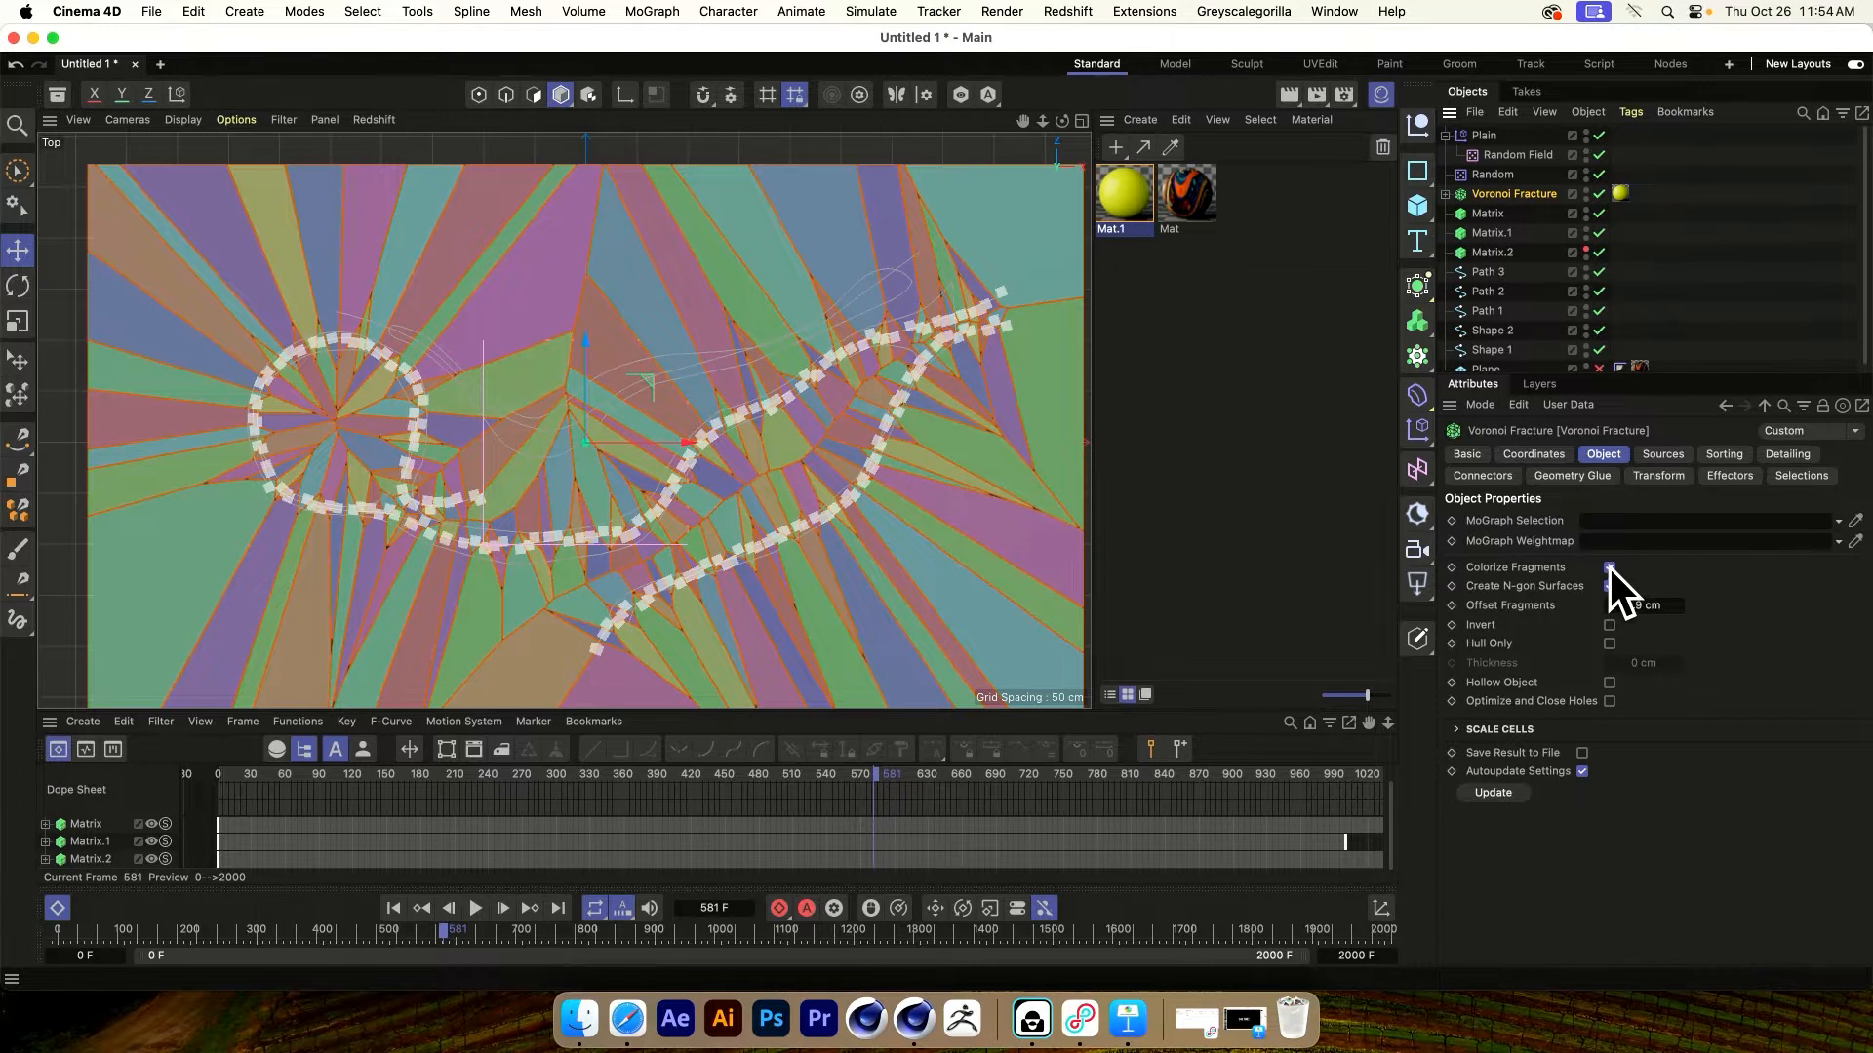
{"action": "left_click", "coordinate": [1609, 568]}
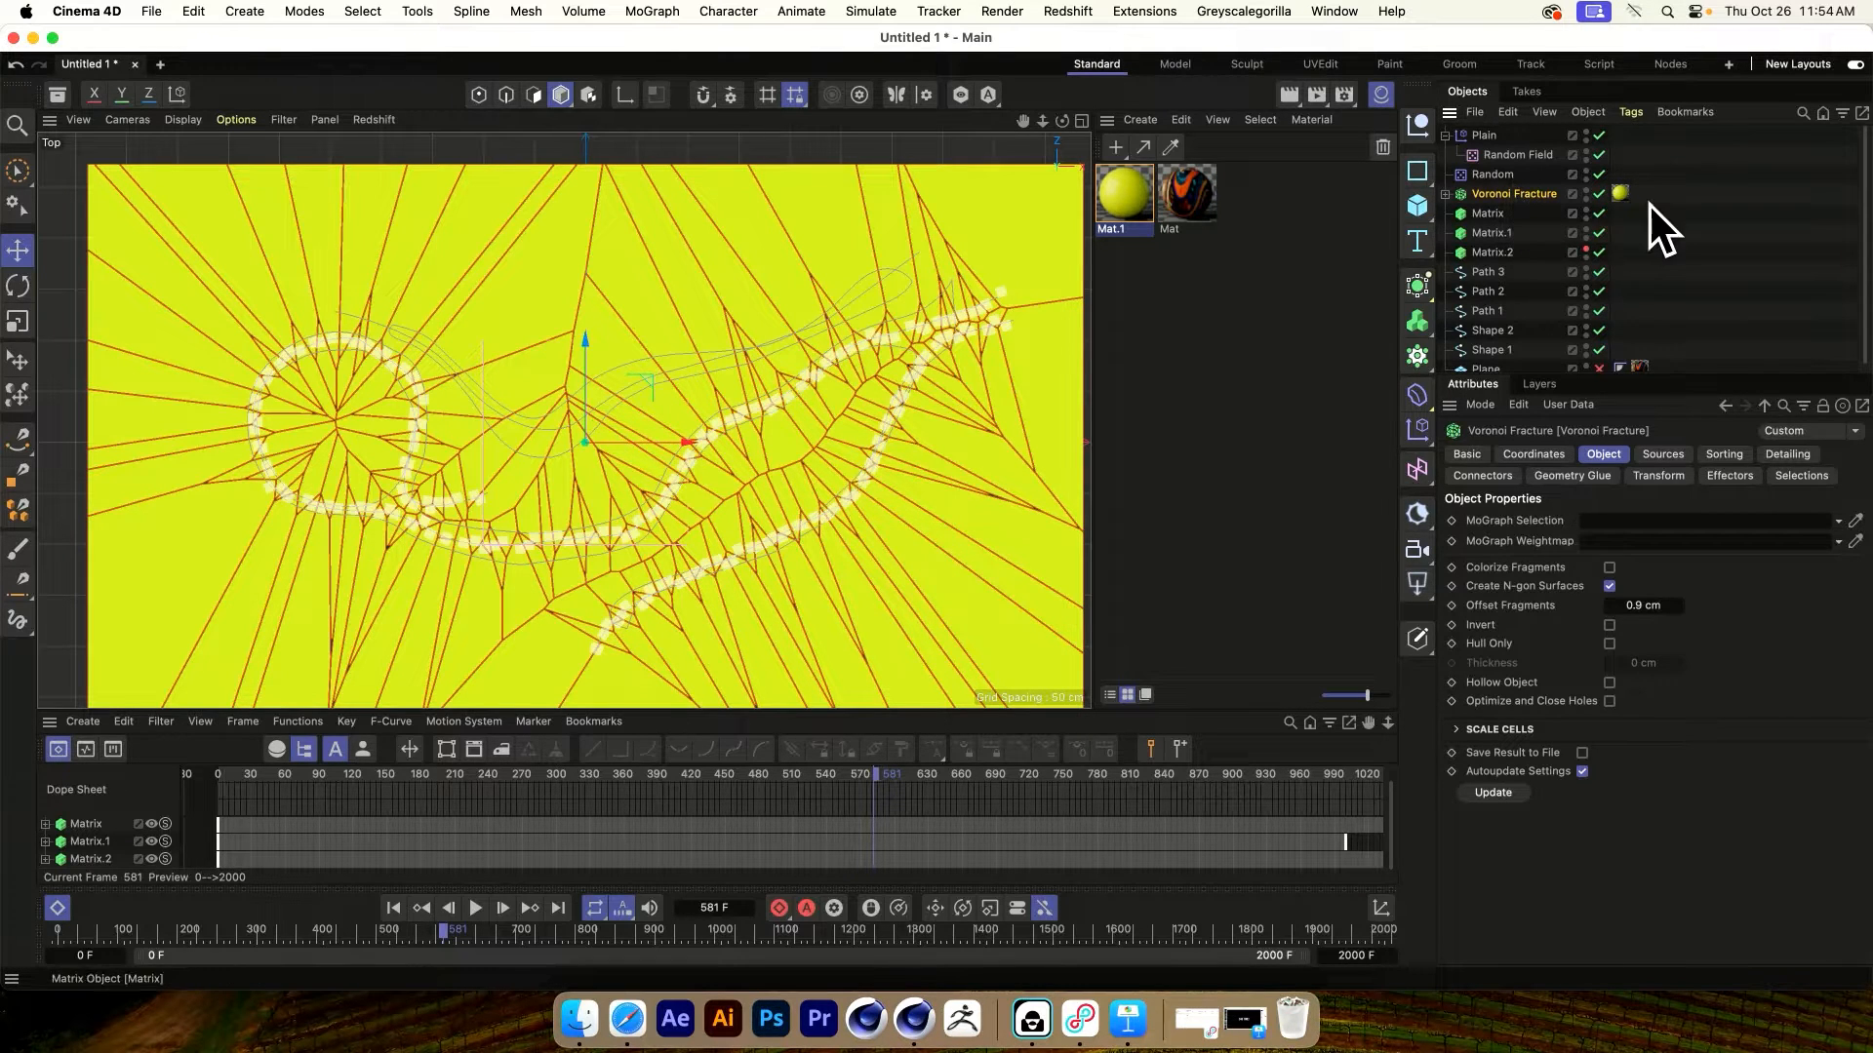
{"action": "double_click", "coordinate": [1620, 193]}
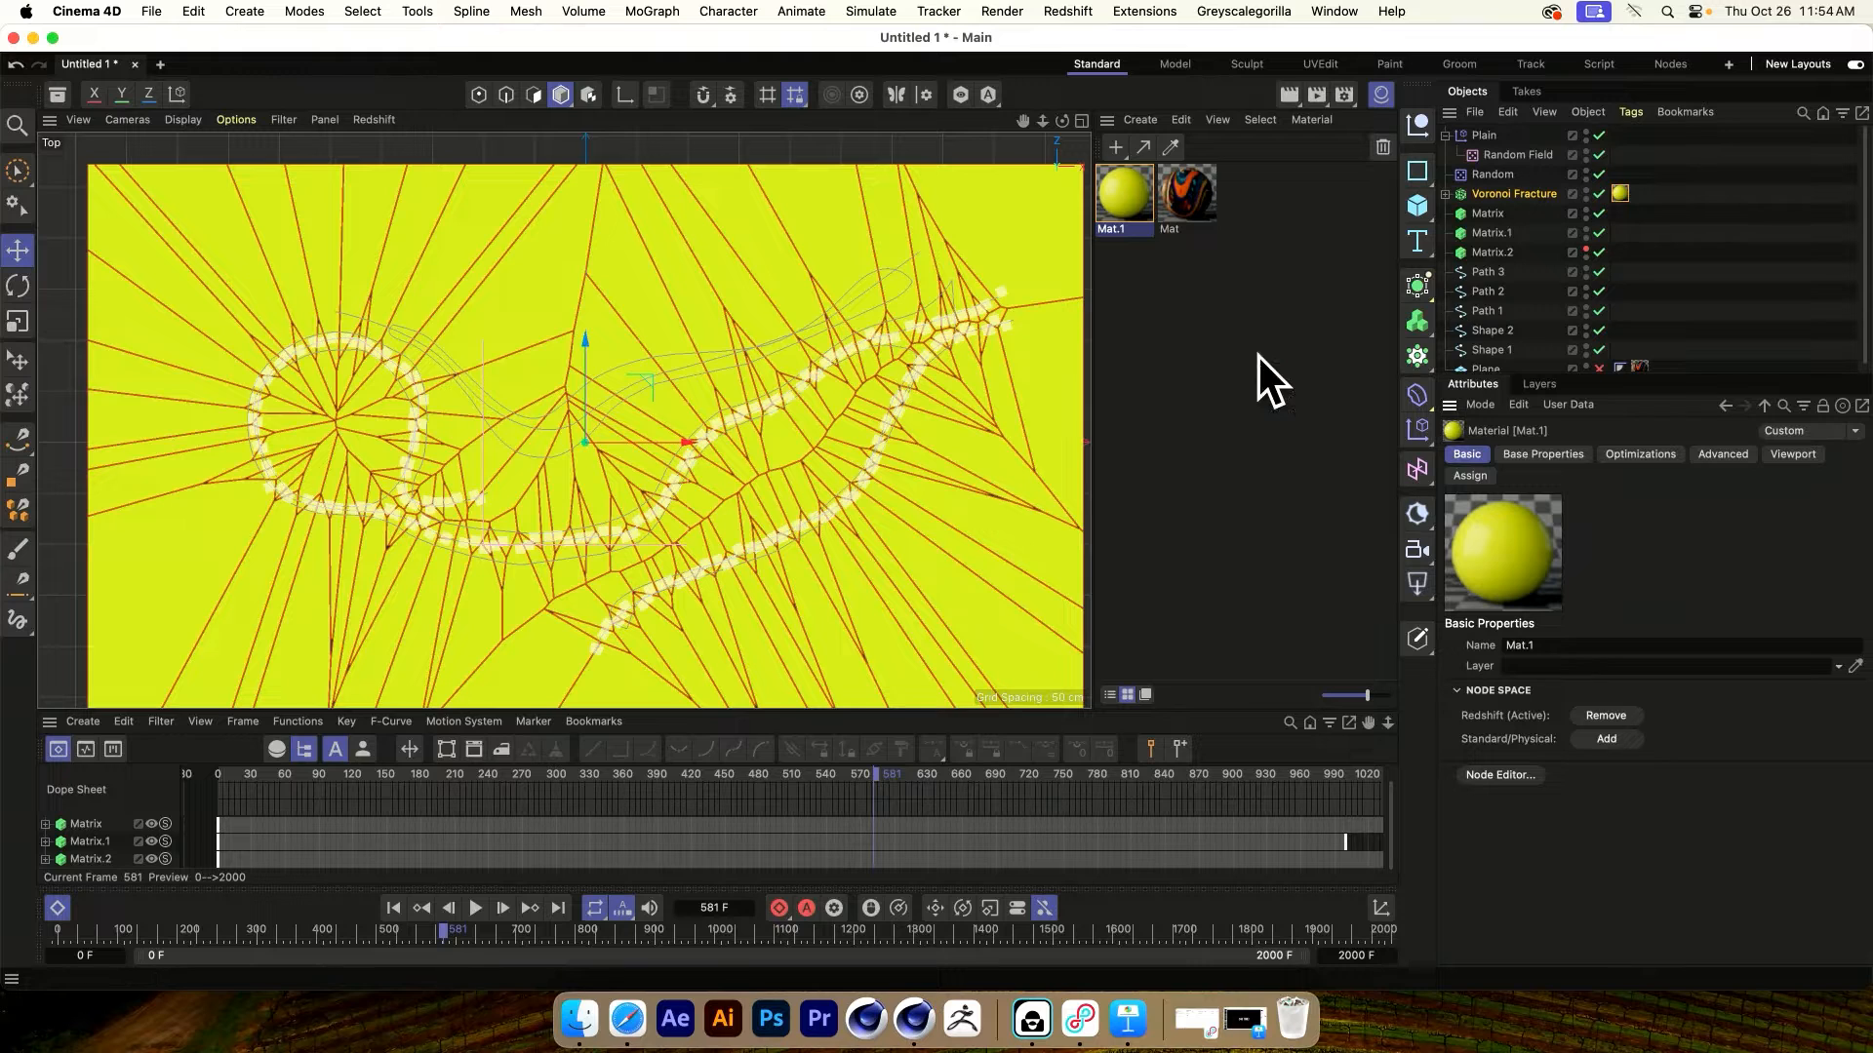
{"action": "left_click", "coordinate": [1523, 776]}
{"action": "left_click_drag", "start_coordinate": [1024, 320], "coordinate": [683, 188]}
{"action": "left_click", "coordinate": [488, 373]}
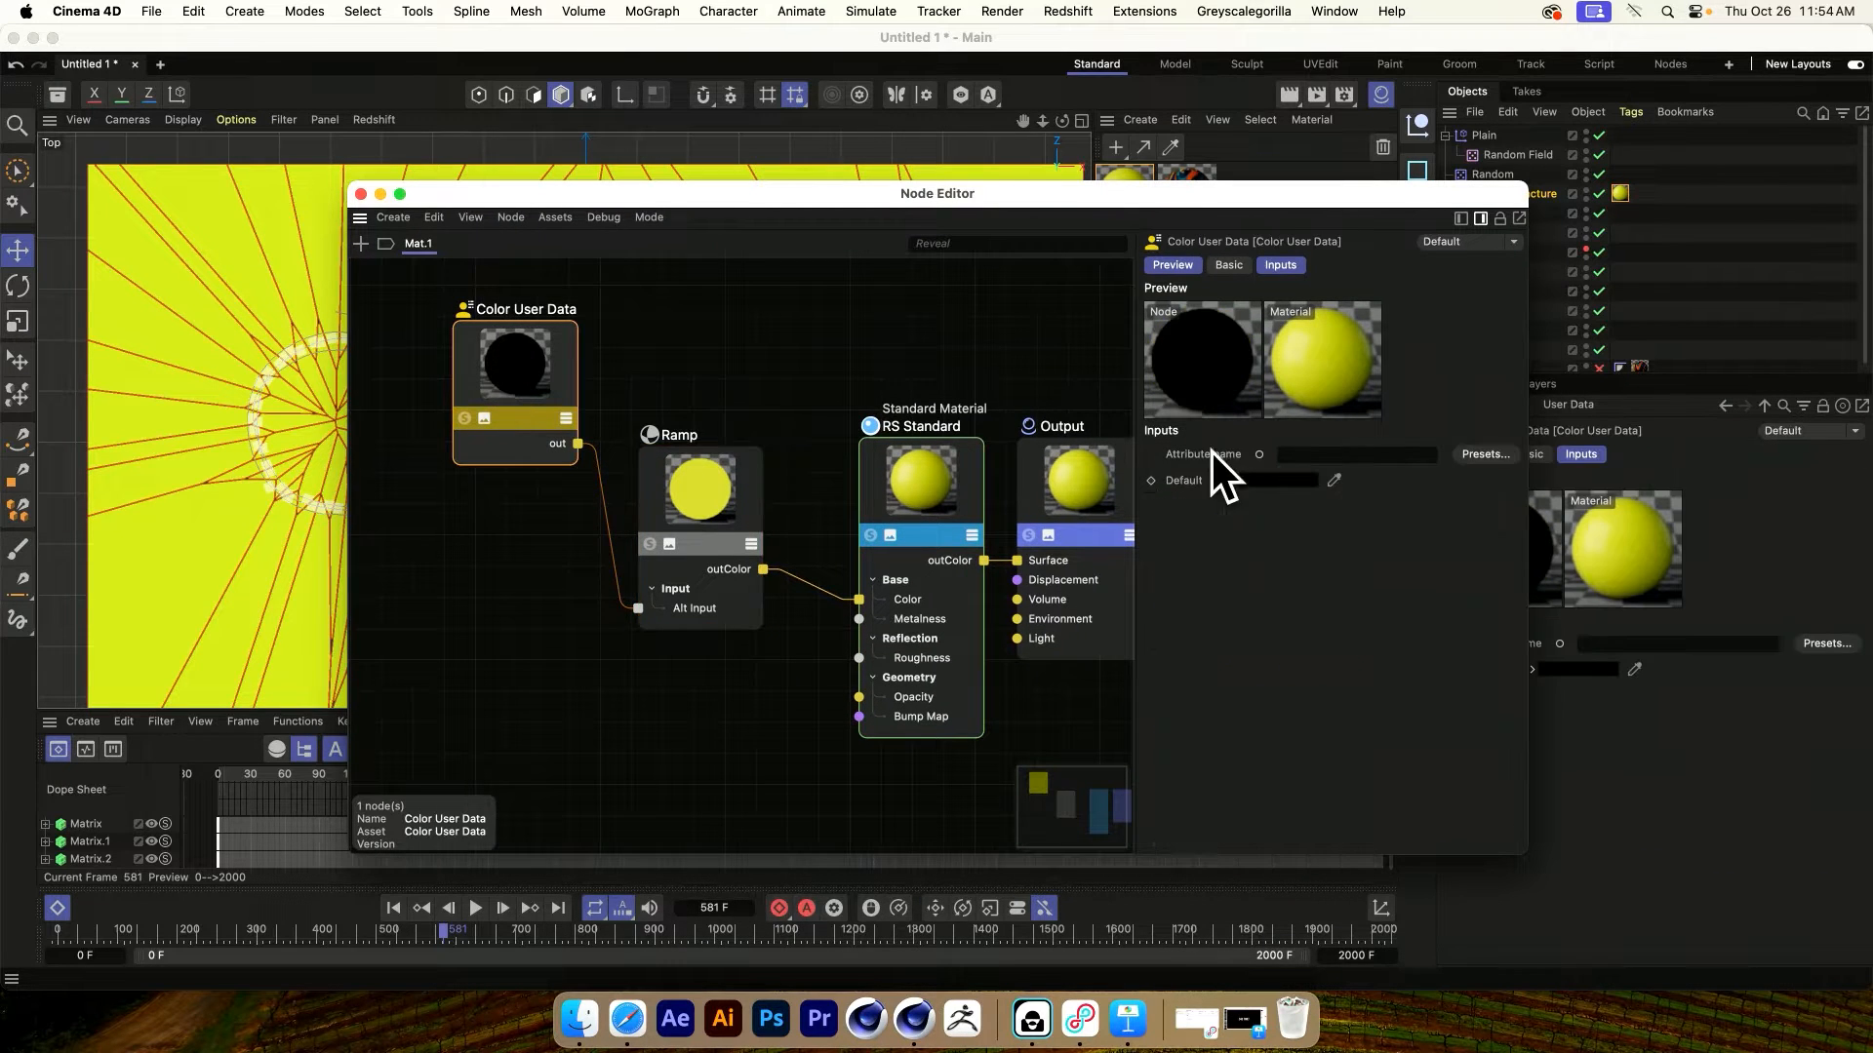
{"action": "left_click", "coordinate": [1483, 453]}
{"action": "mouse_move", "coordinate": [1496, 469]}
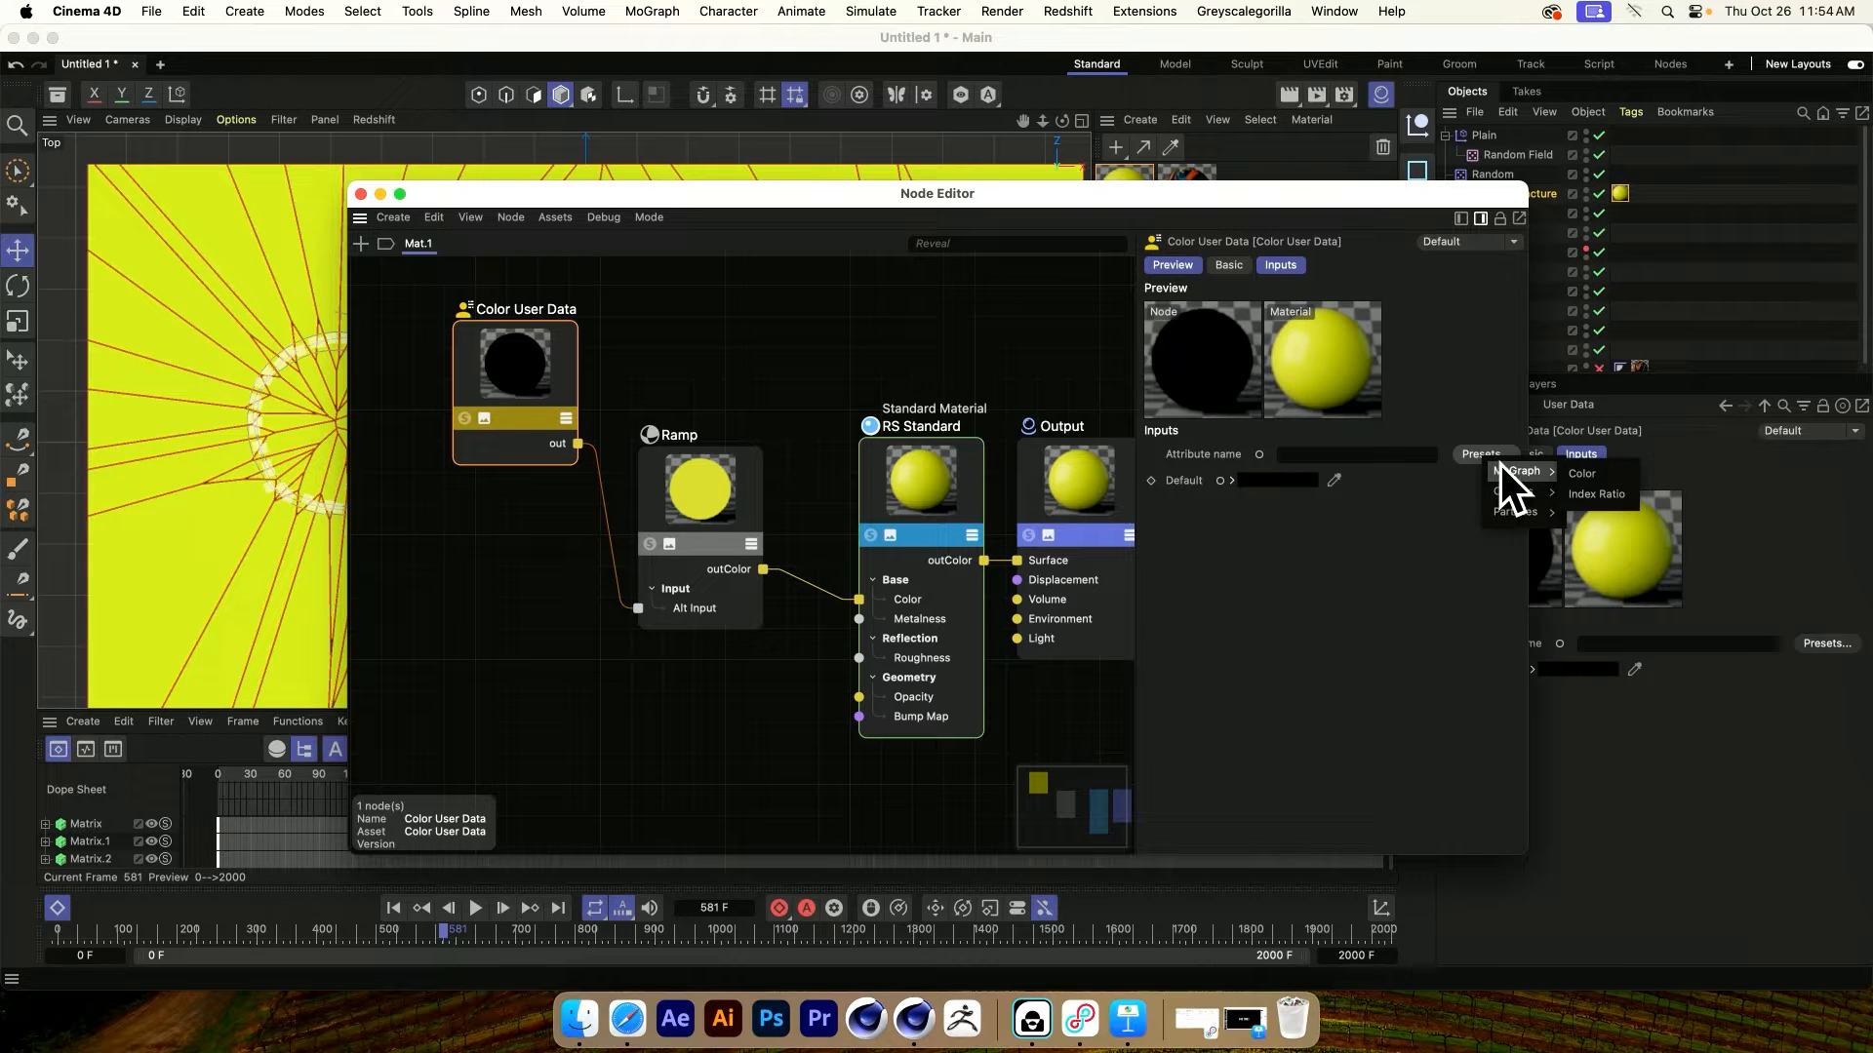
{"action": "left_click", "coordinate": [1582, 475]}
{"action": "left_click", "coordinate": [360, 194]}
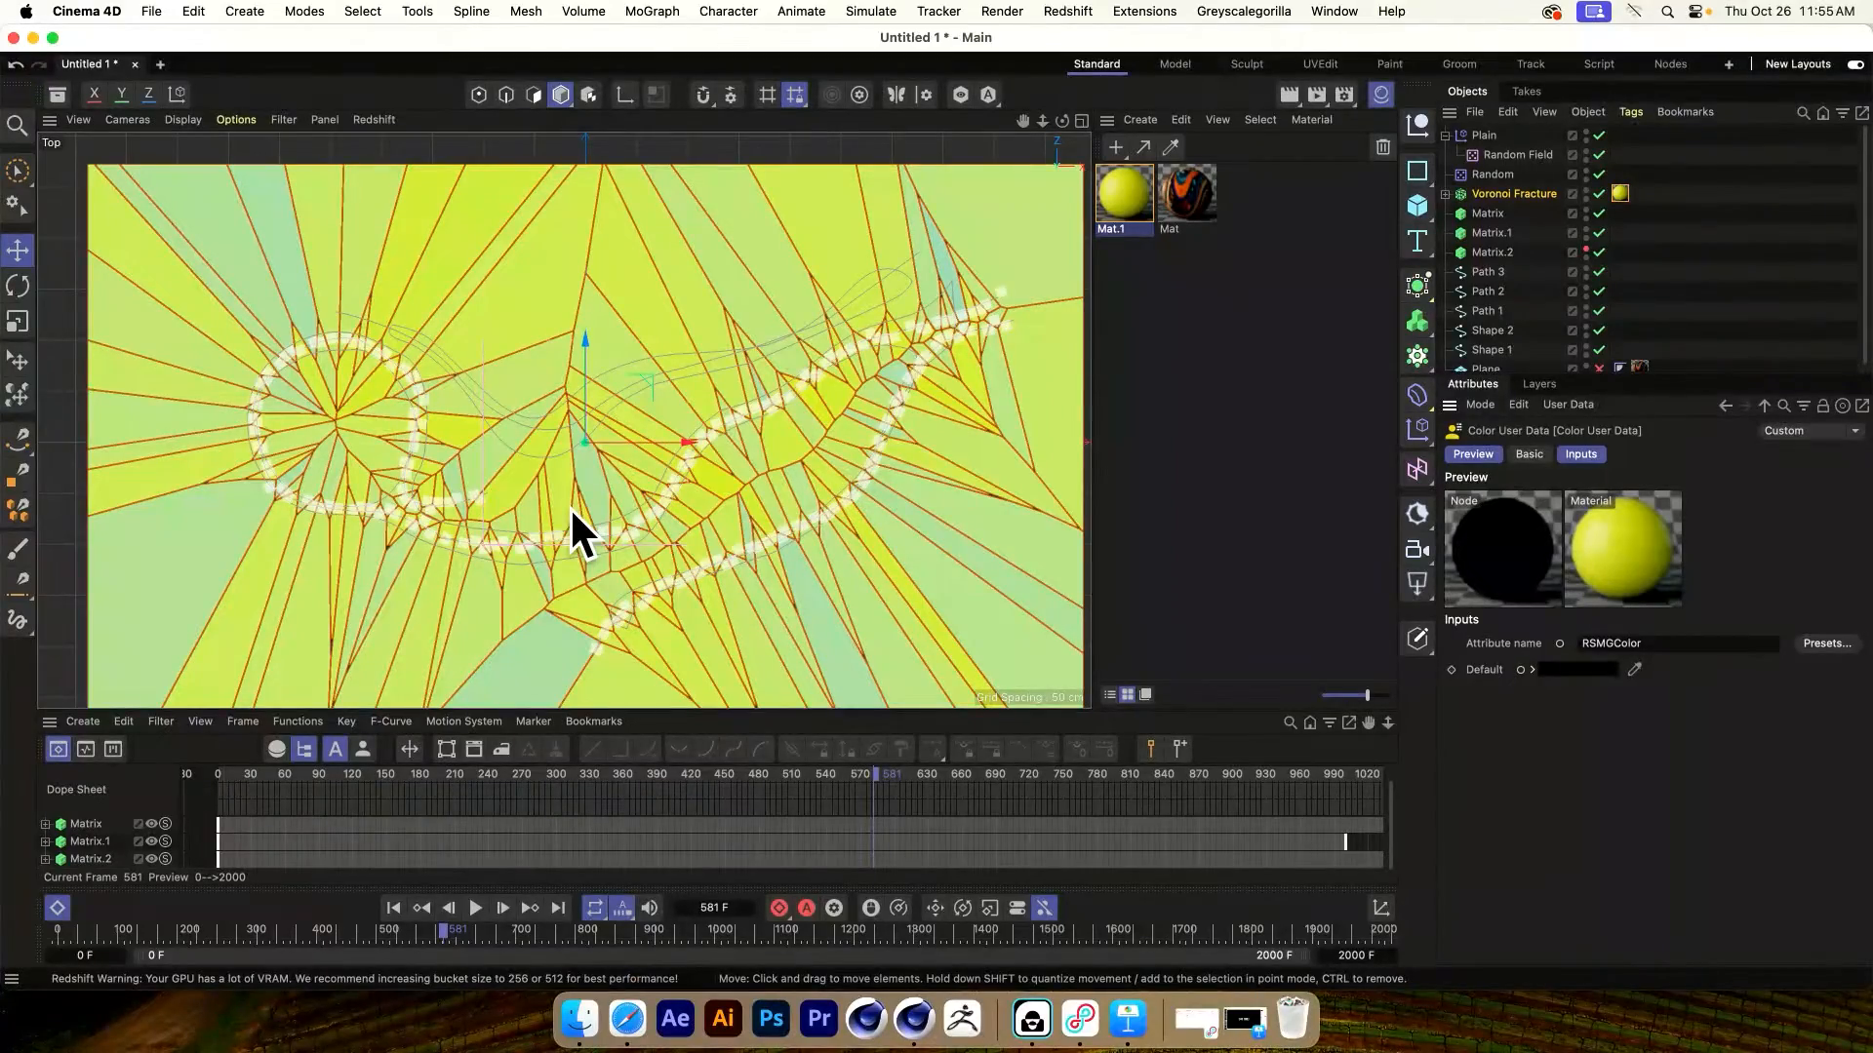
Extrude the Shape 1 spline with a new Extrude generator placed at the start of the object hierarchy
{"action": "left_click", "coordinate": [1756, 204]}
{"action": "left_click", "coordinate": [1445, 136]}
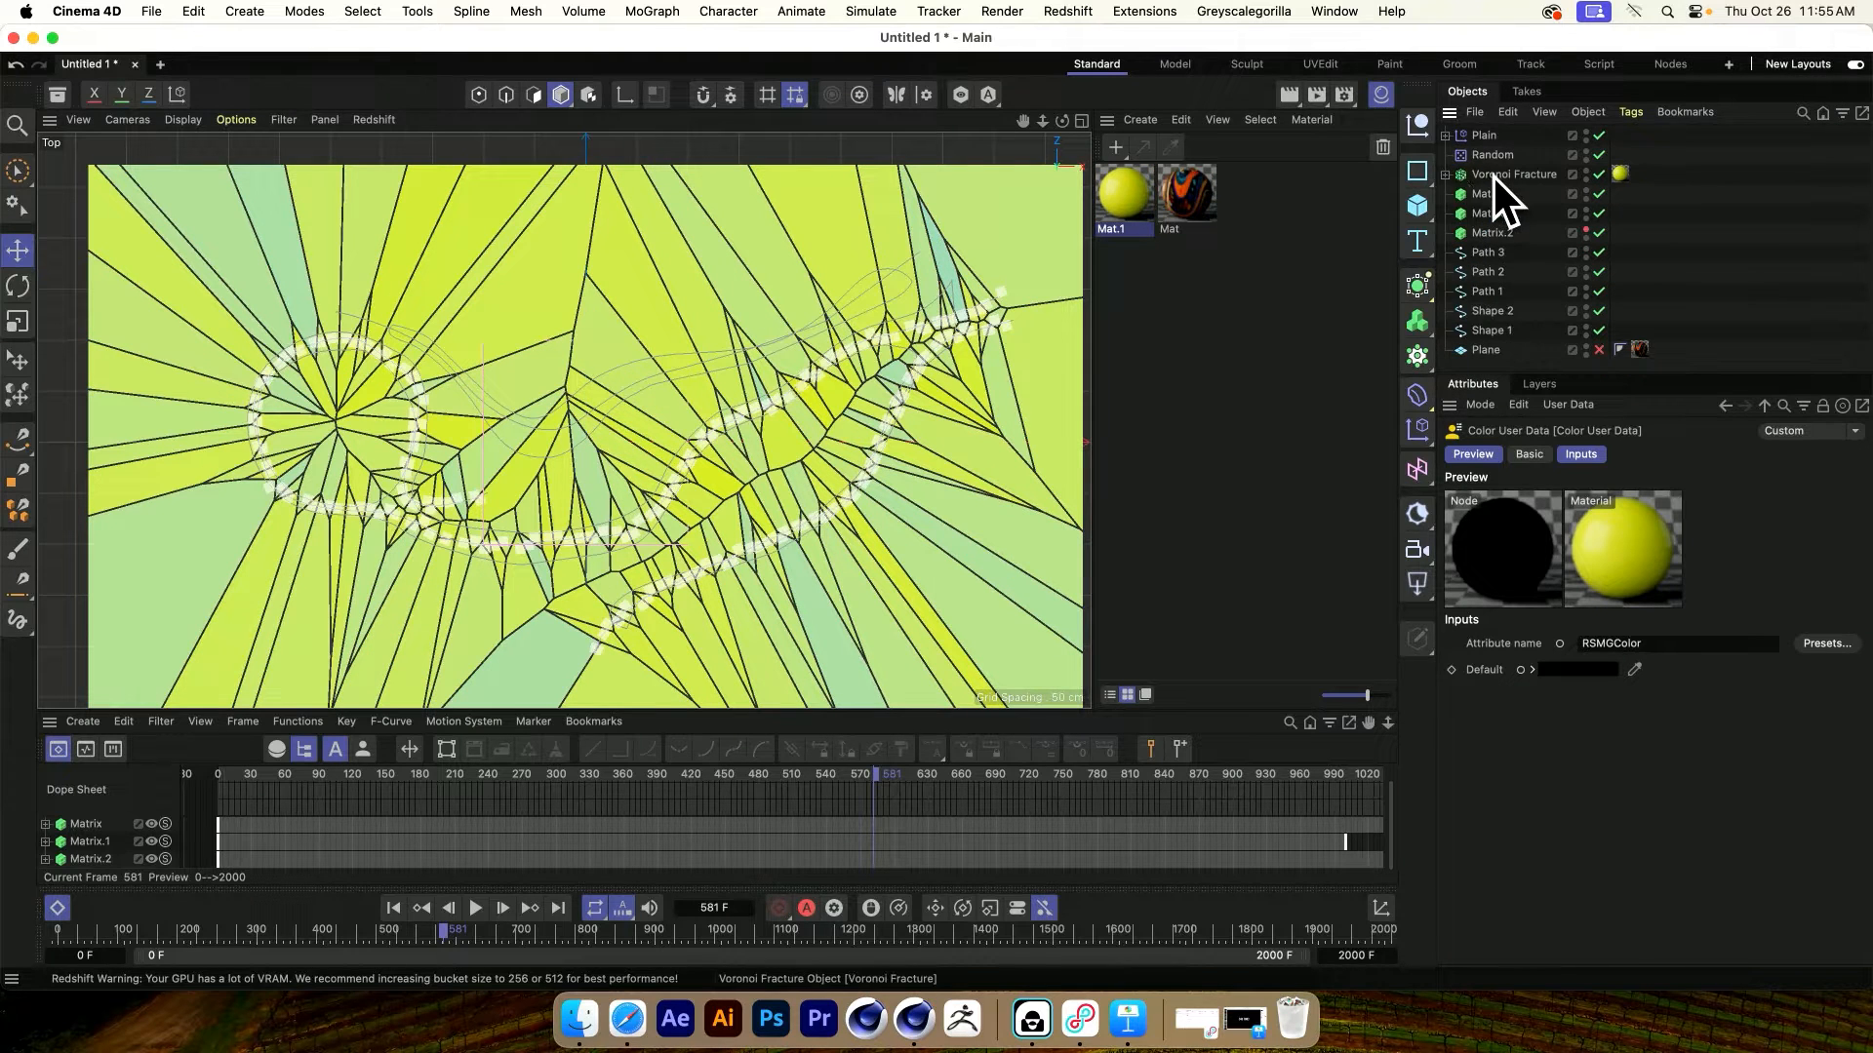
{"action": "left_click", "coordinate": [1494, 175]}
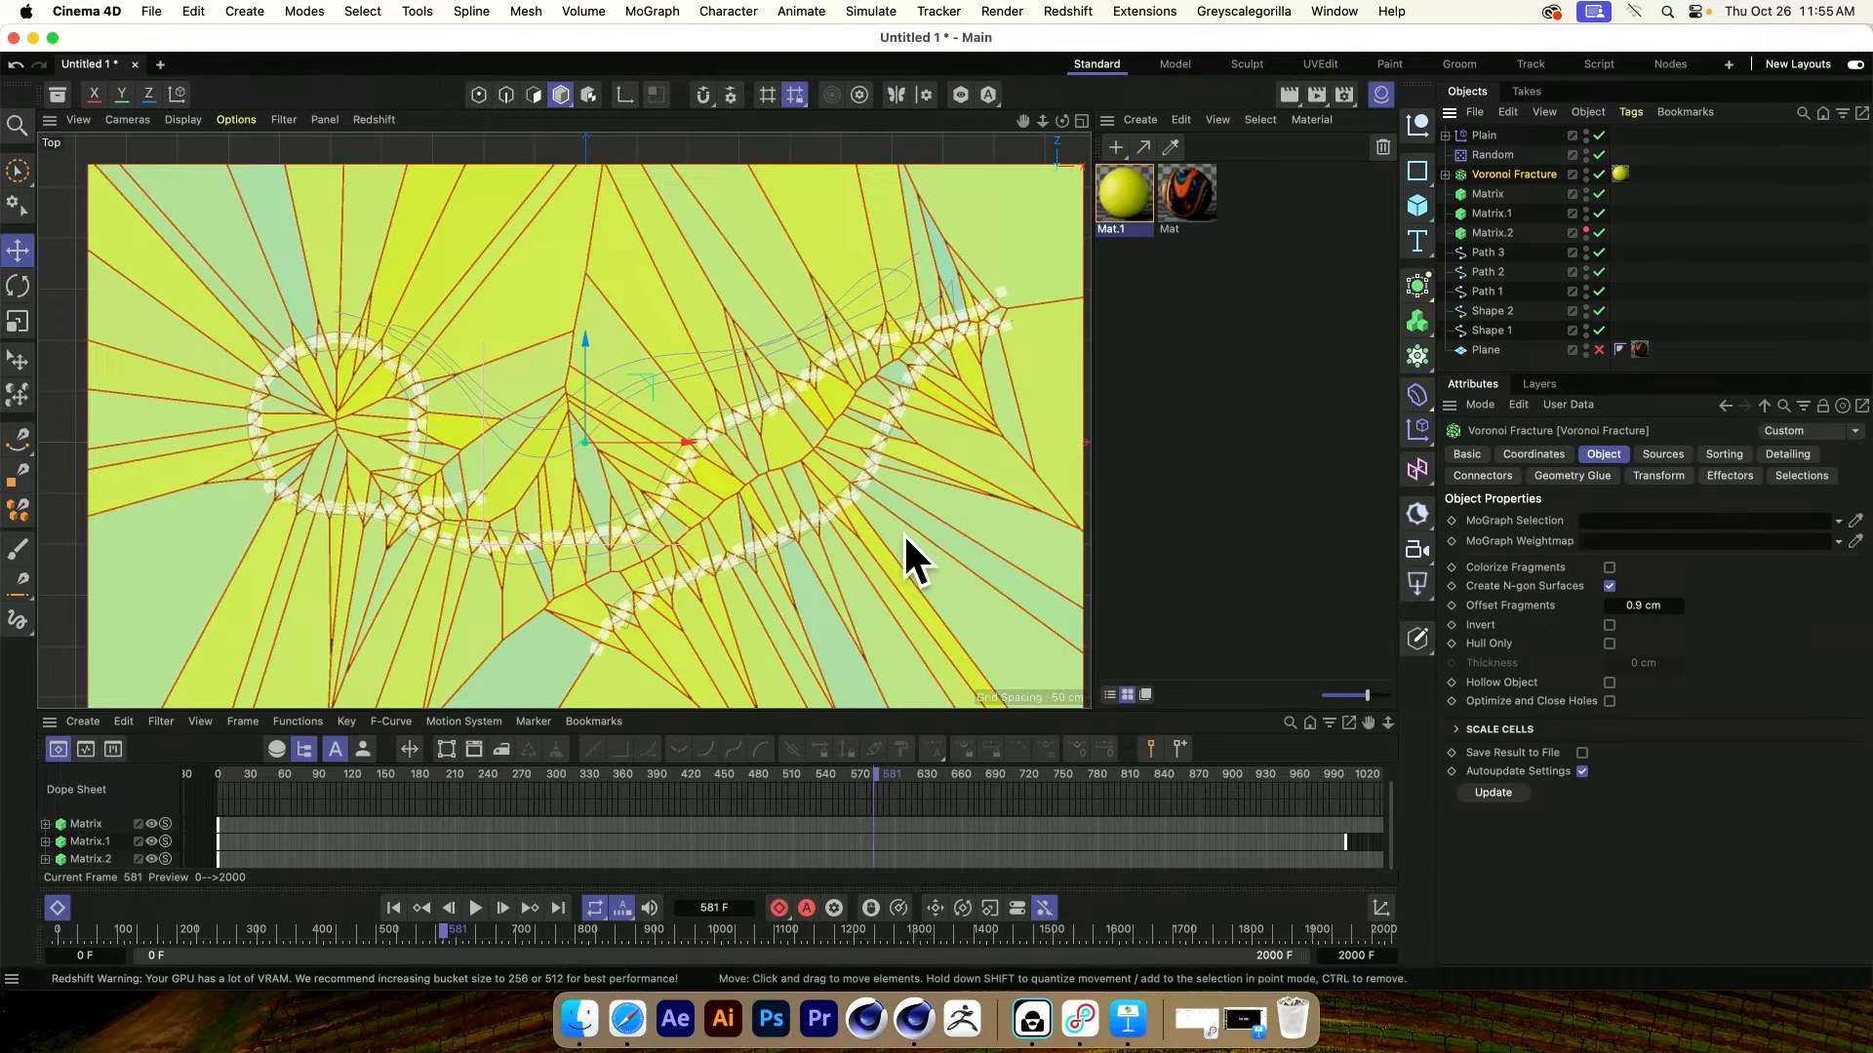
{"action": "left_click", "coordinate": [1489, 330]}
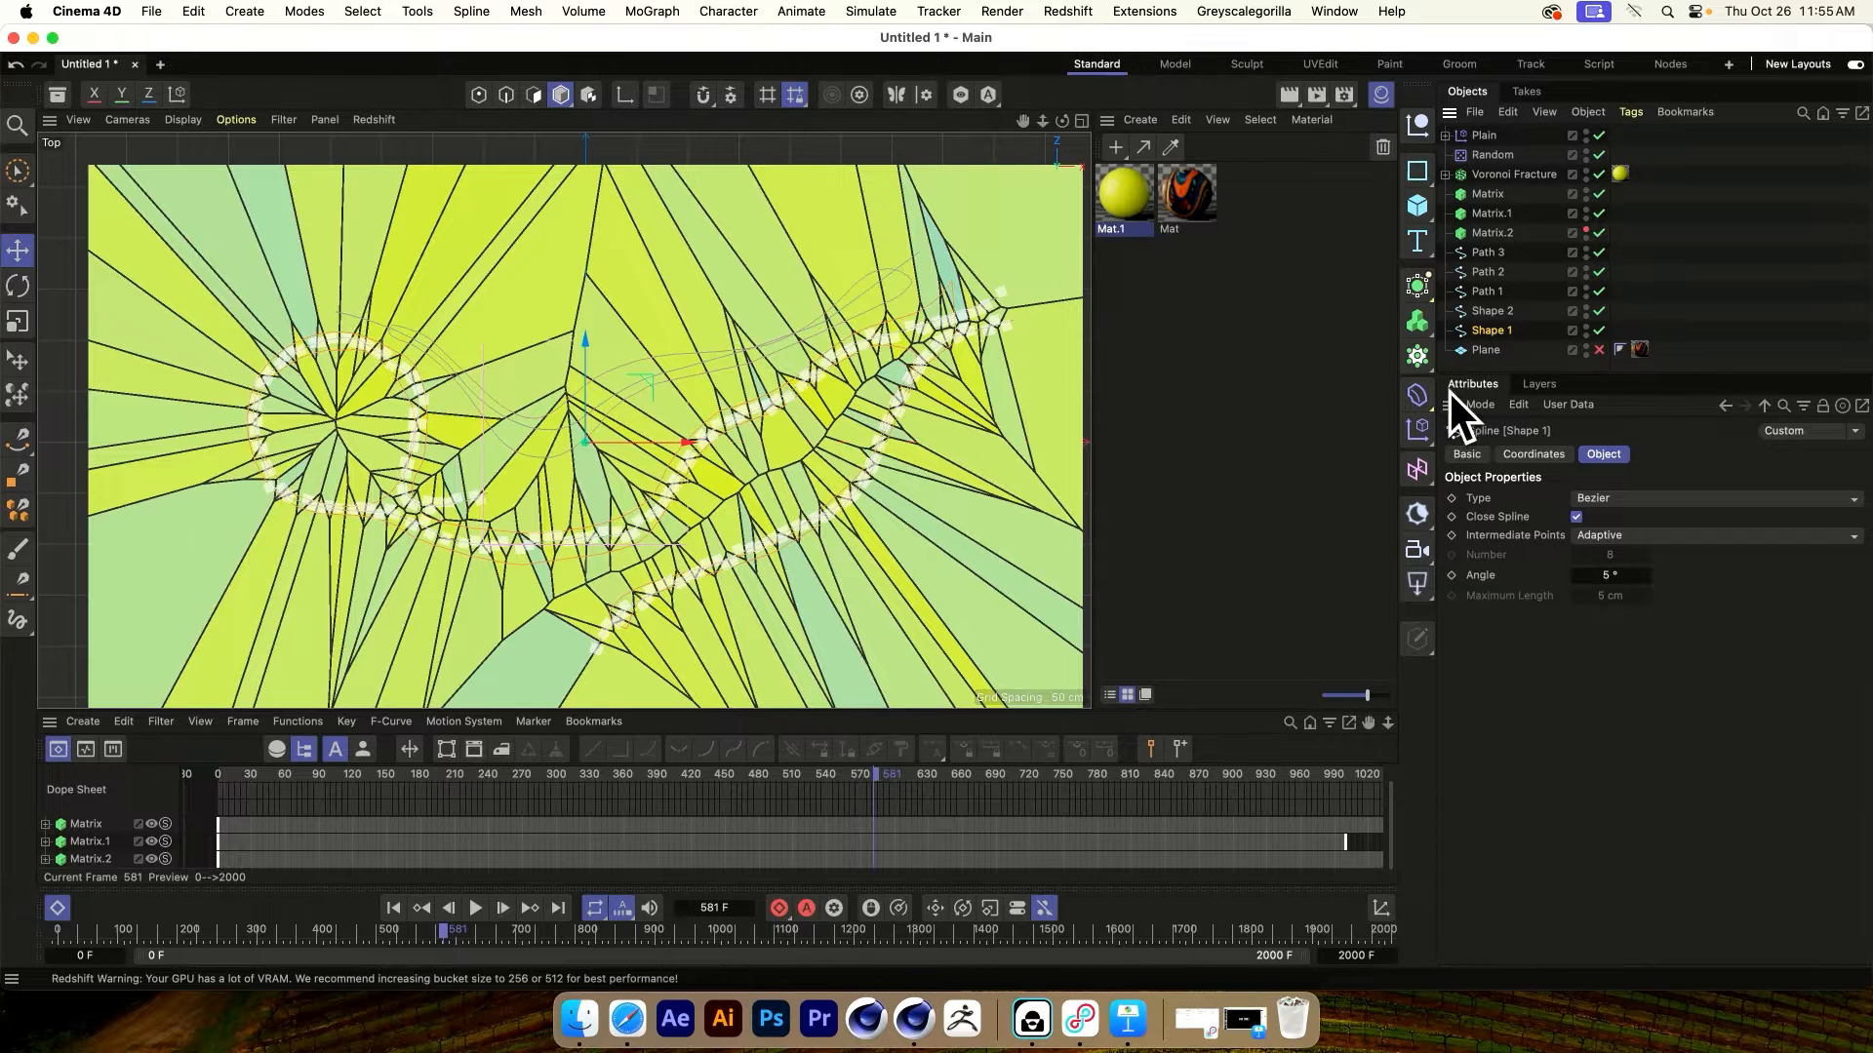
{"action": "left_click", "coordinate": [1418, 285]}
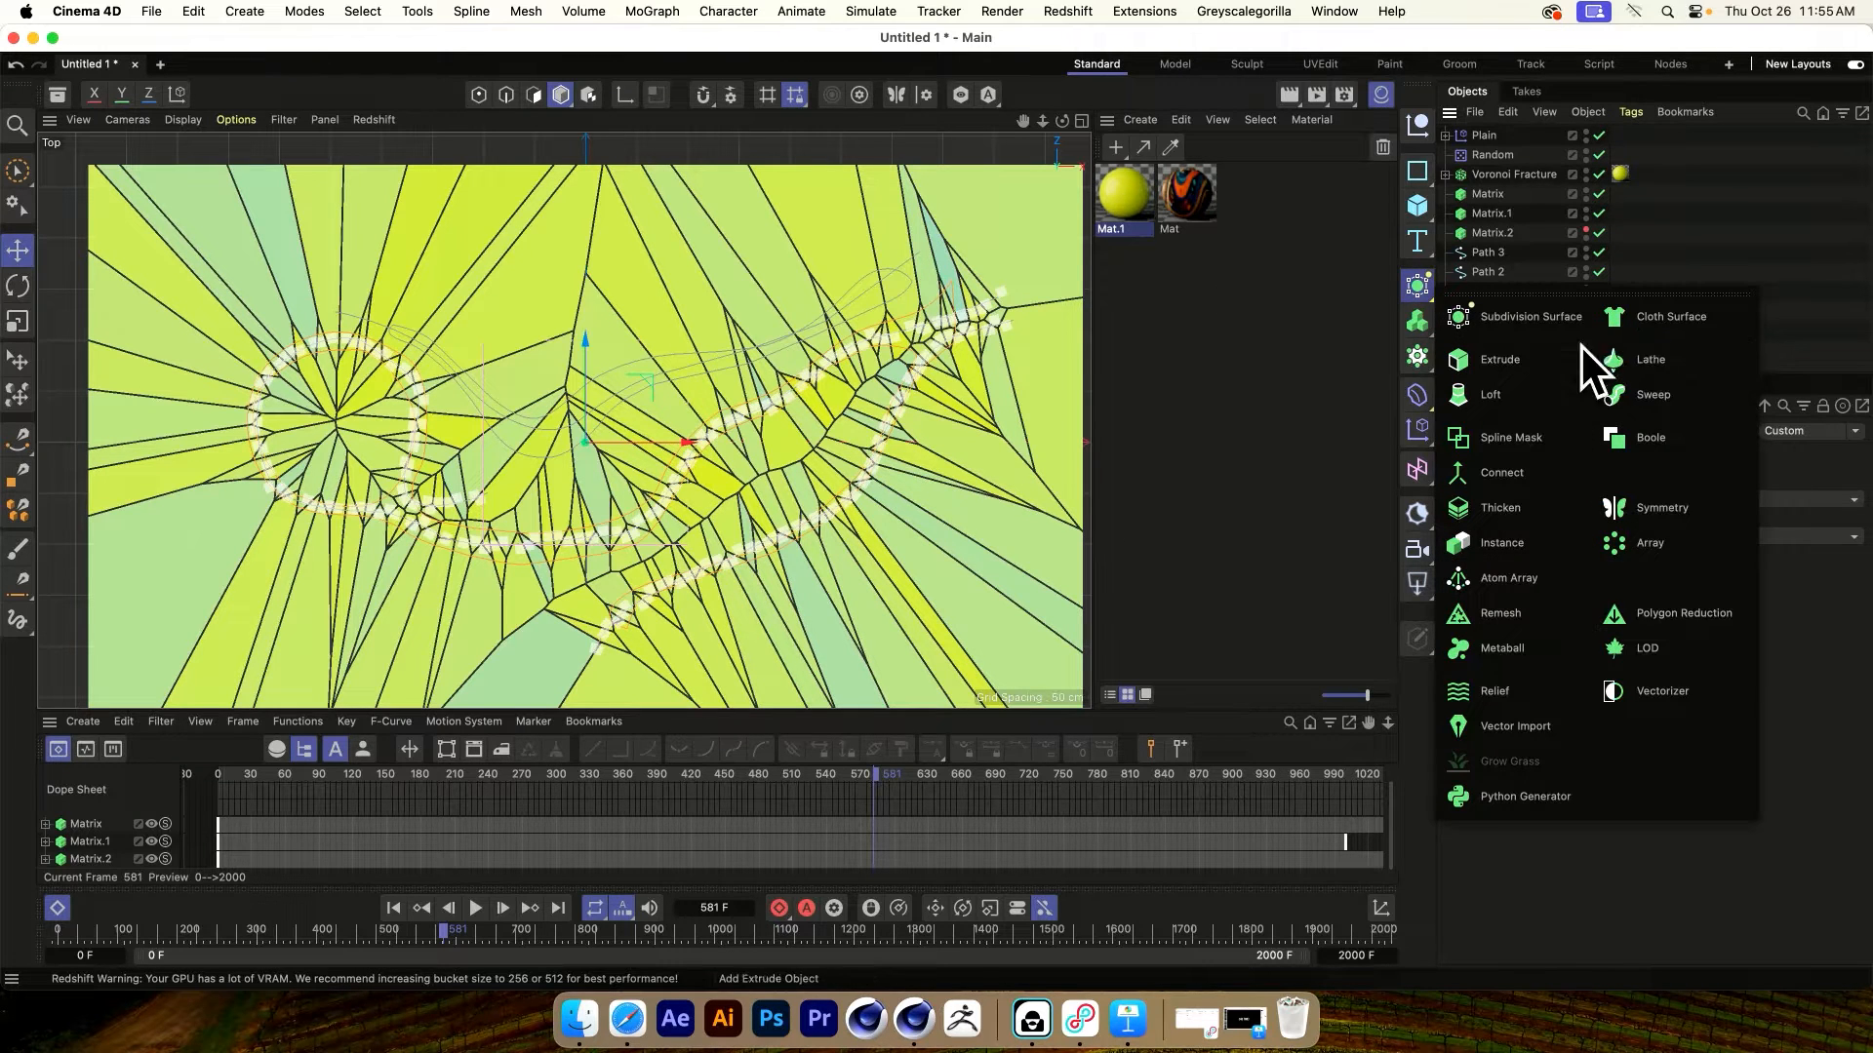
{"action": "left_click", "coordinate": [1468, 359]}
{"action": "left_click_drag", "start_coordinate": [1496, 343], "coordinate": [1487, 138]}
{"action": "left_click", "coordinate": [1486, 138]}
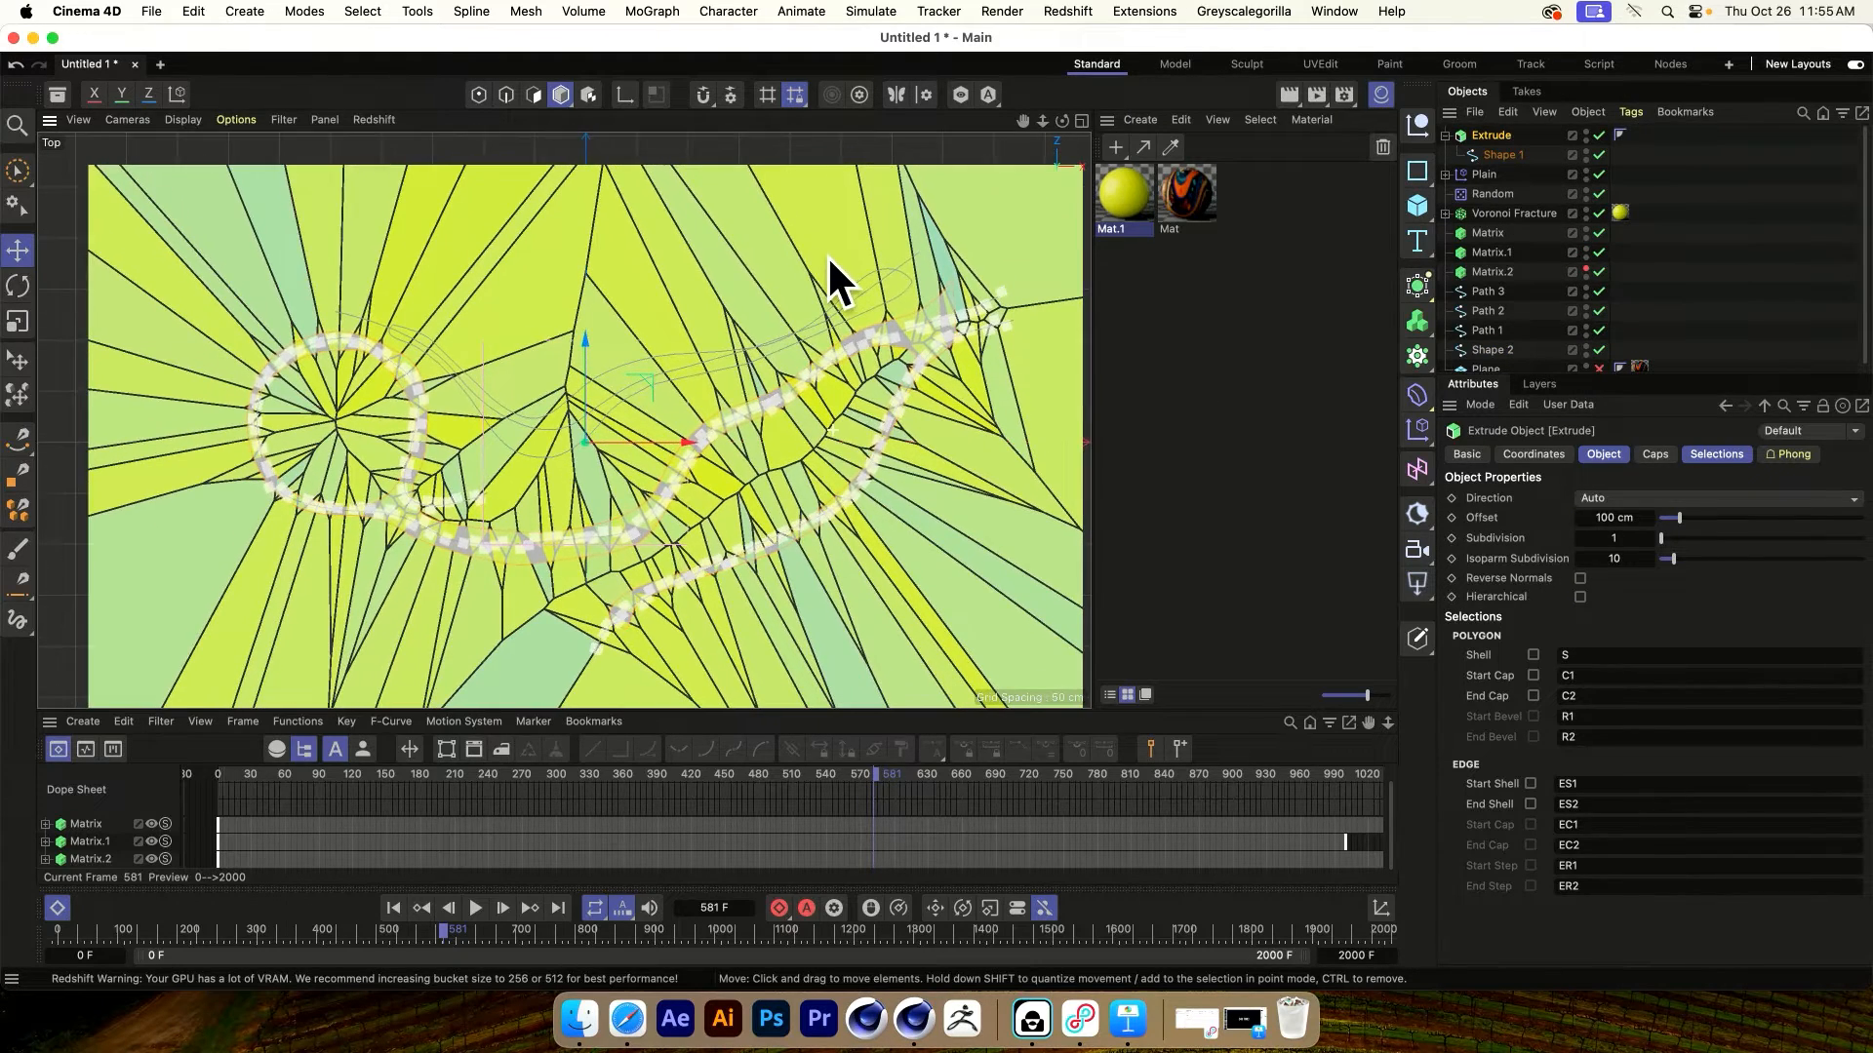
Add a Boole with the Voronoi Fracture as its first child and the Extrude as its second
{"action": "left_click", "coordinate": [1080, 120]}
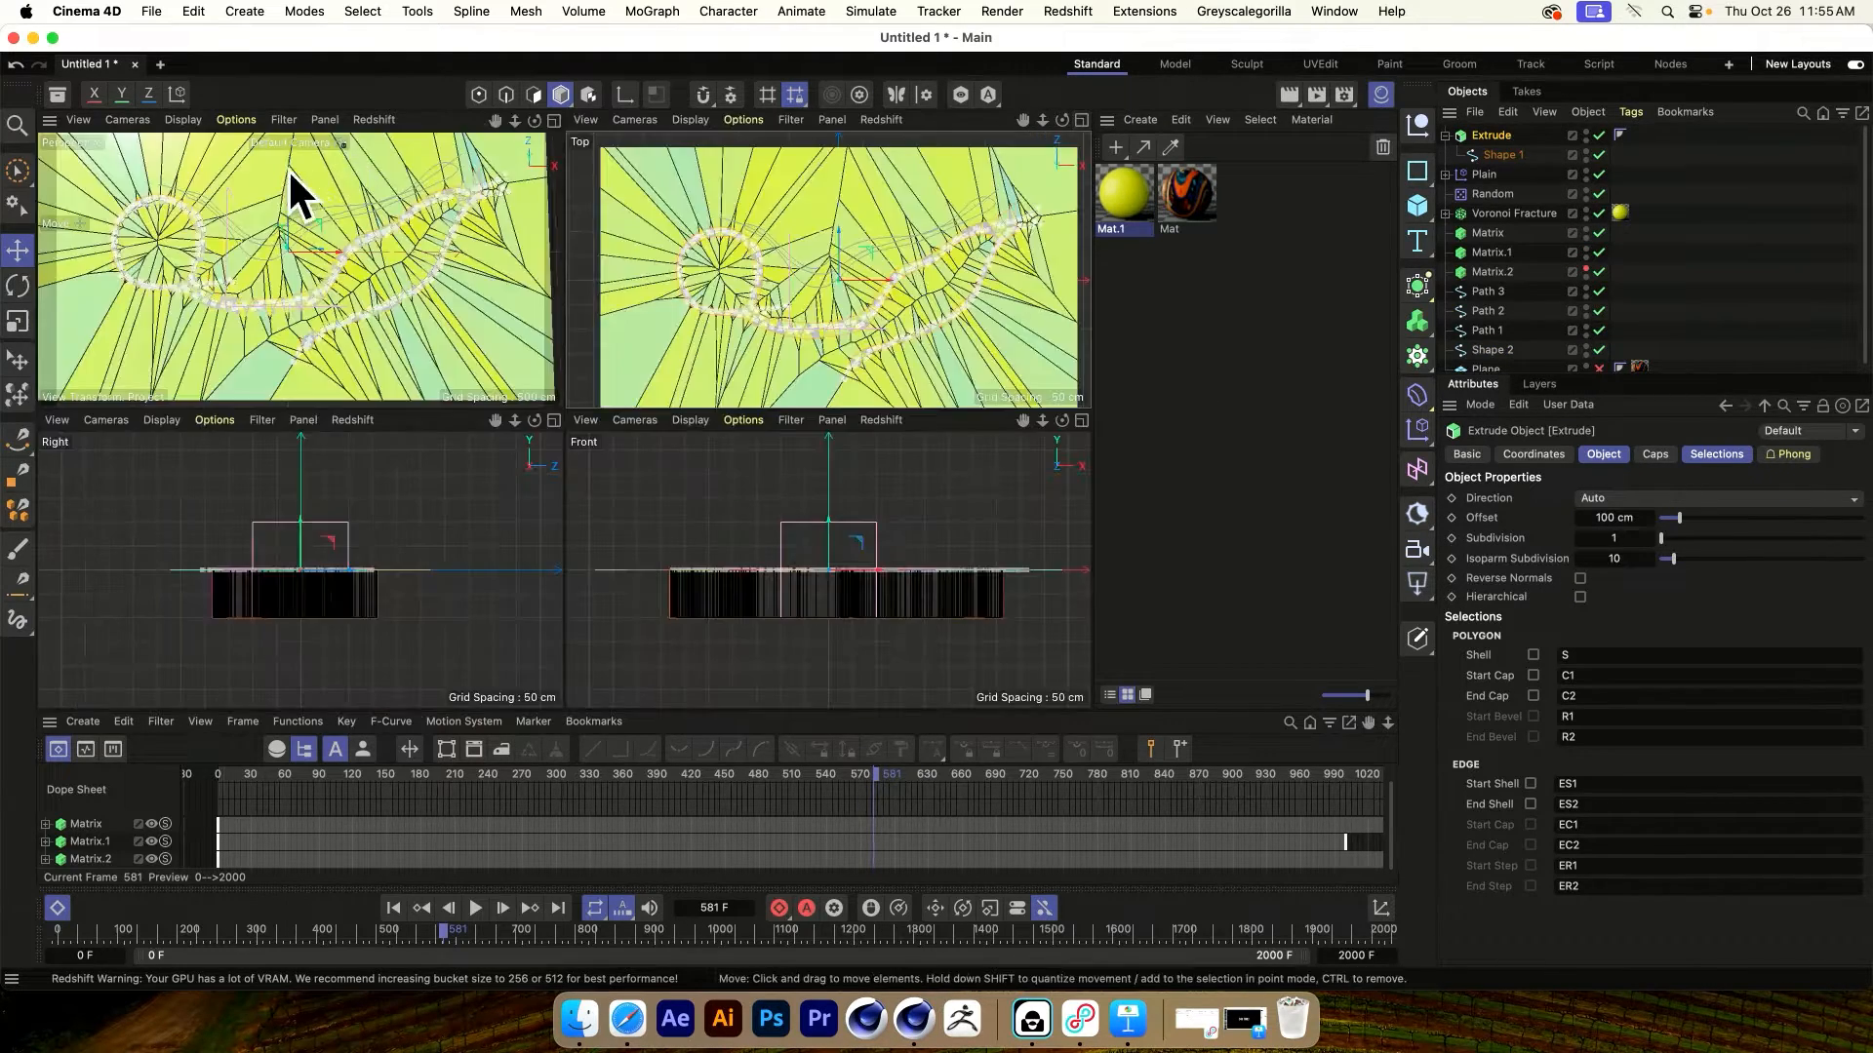
{"action": "left_click", "coordinate": [553, 120]}
{"action": "left_click_drag", "start_coordinate": [669, 585], "coordinate": [575, 526], "text": "alt"}
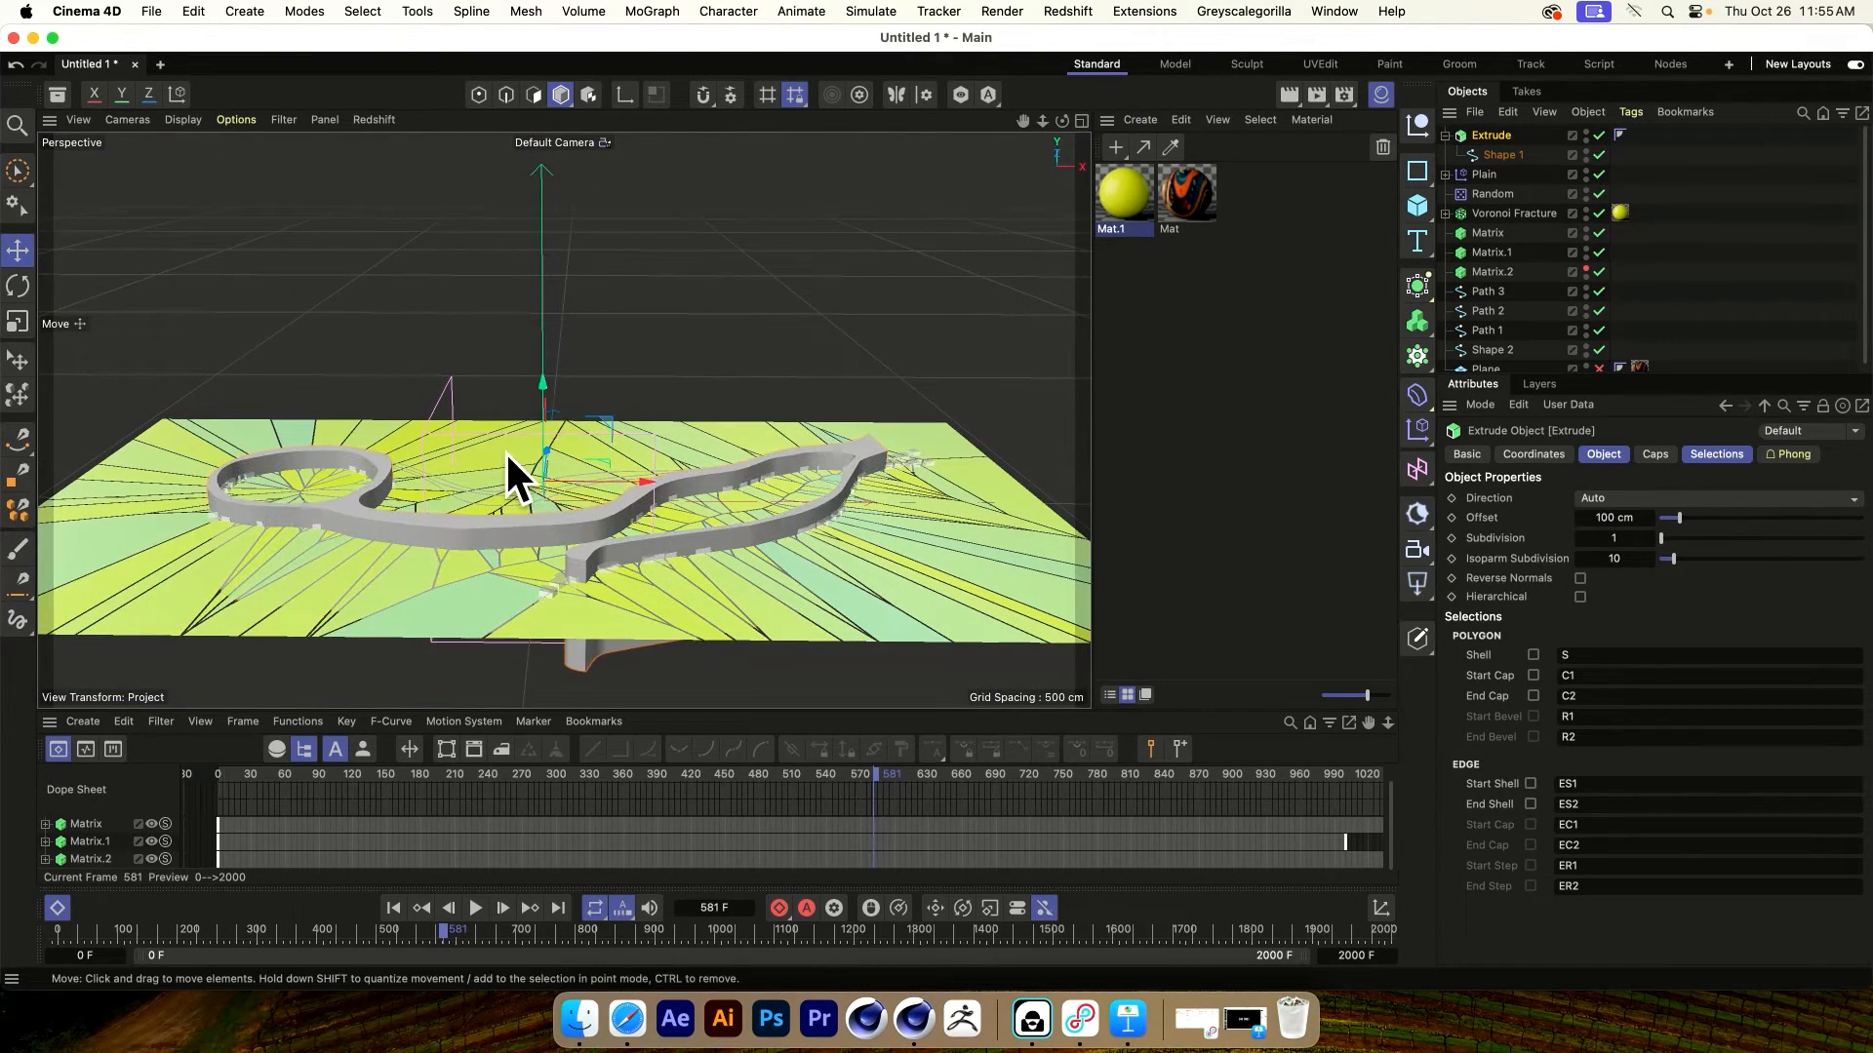
{"action": "left_click", "coordinate": [1444, 136]}
{"action": "left_click_drag", "start_coordinate": [1487, 192], "coordinate": [1488, 142]}
{"action": "left_click", "coordinate": [1425, 295]}
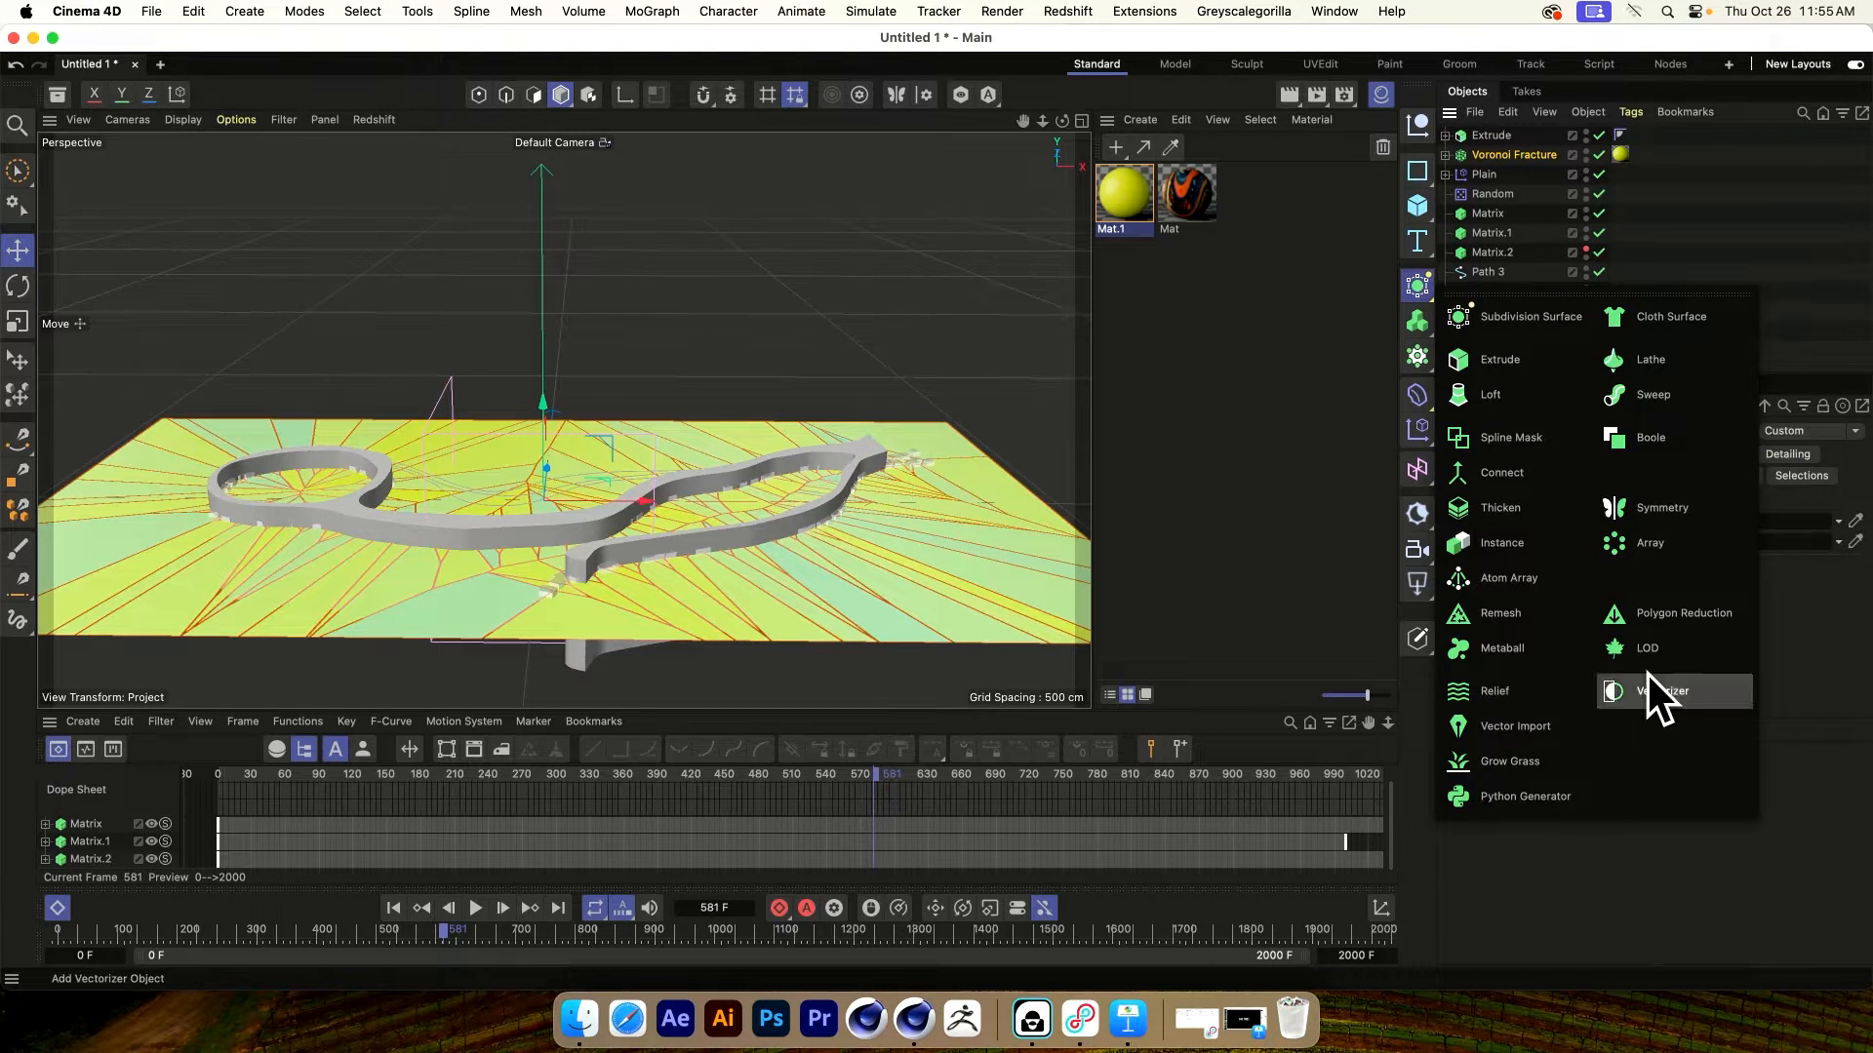
{"action": "left_click", "coordinate": [1660, 441]}
{"action": "left_click", "coordinate": [1495, 155]}
{"action": "left_click", "coordinate": [1496, 171], "text": "shift"}
{"action": "left_click_drag", "start_coordinate": [1488, 158], "coordinate": [1492, 144]}
{"action": "left_click", "coordinate": [1656, 184]}
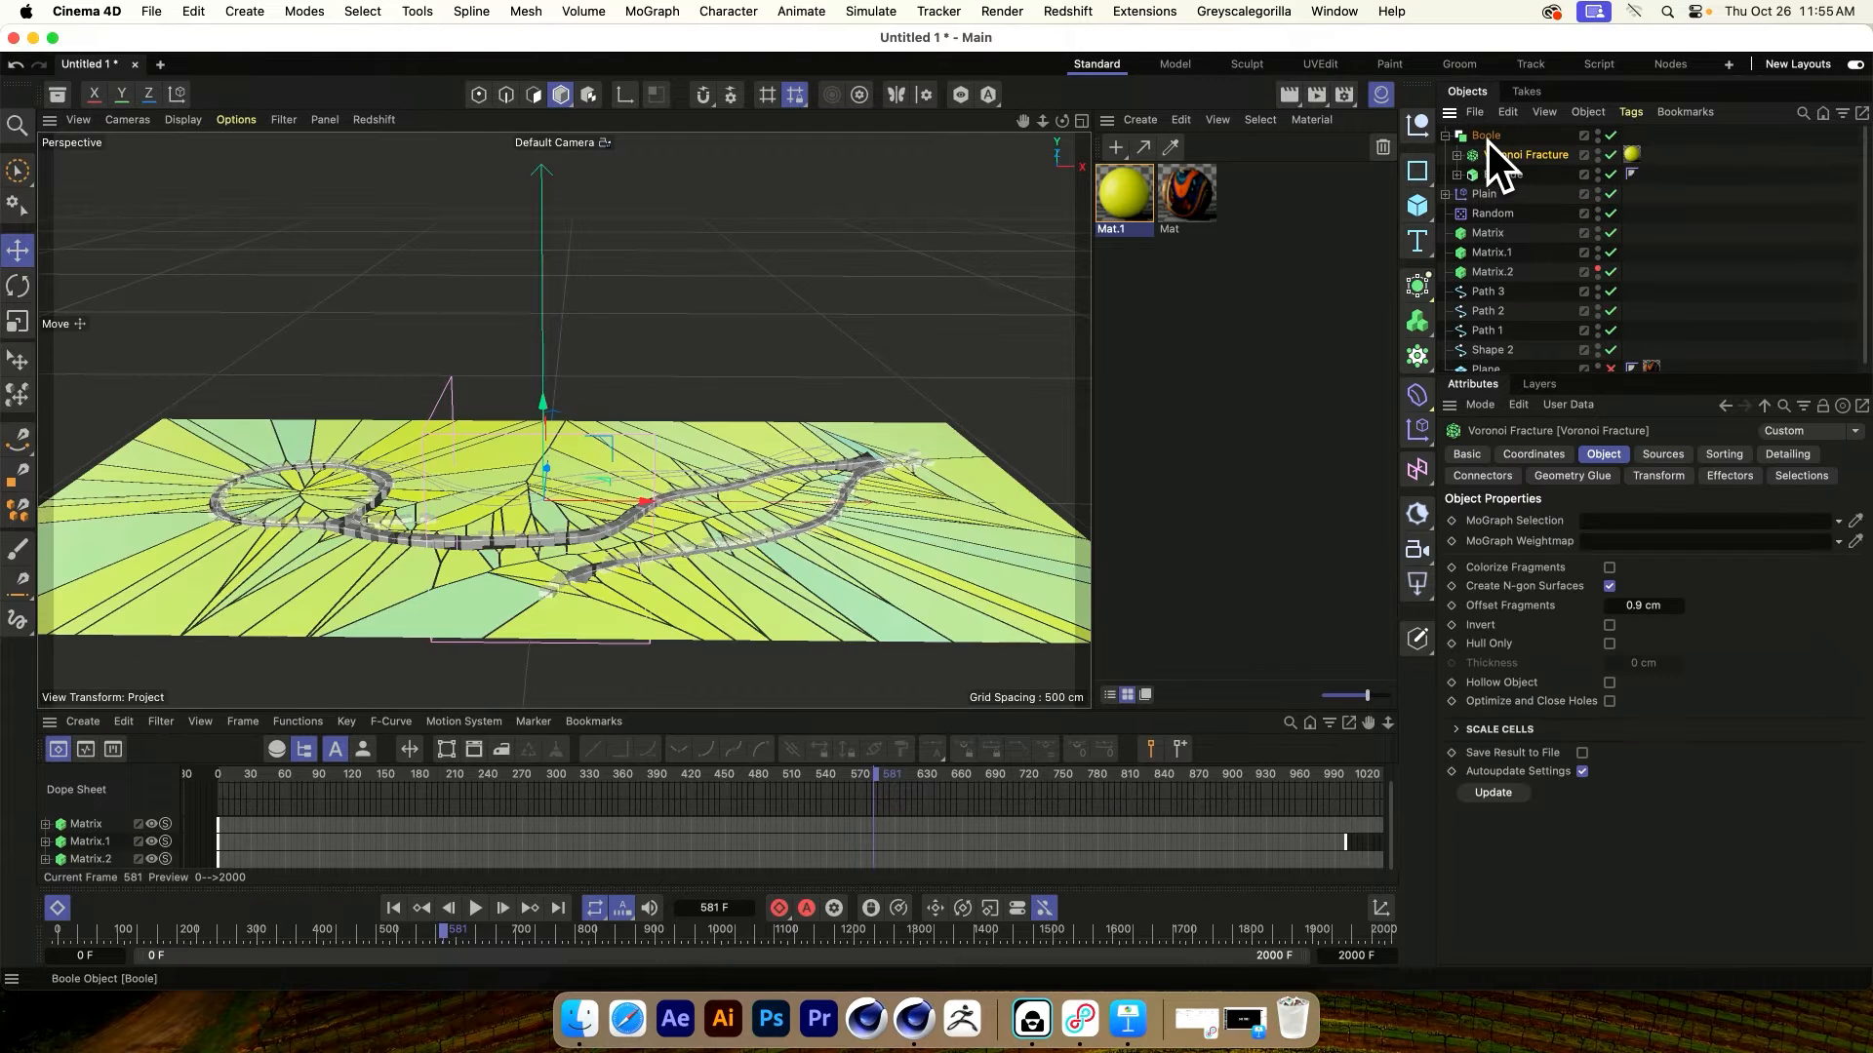
Set the Boole's Boolean Type to A intersect B
{"action": "left_click", "coordinate": [1489, 139]}
{"action": "left_click", "coordinate": [1741, 503]}
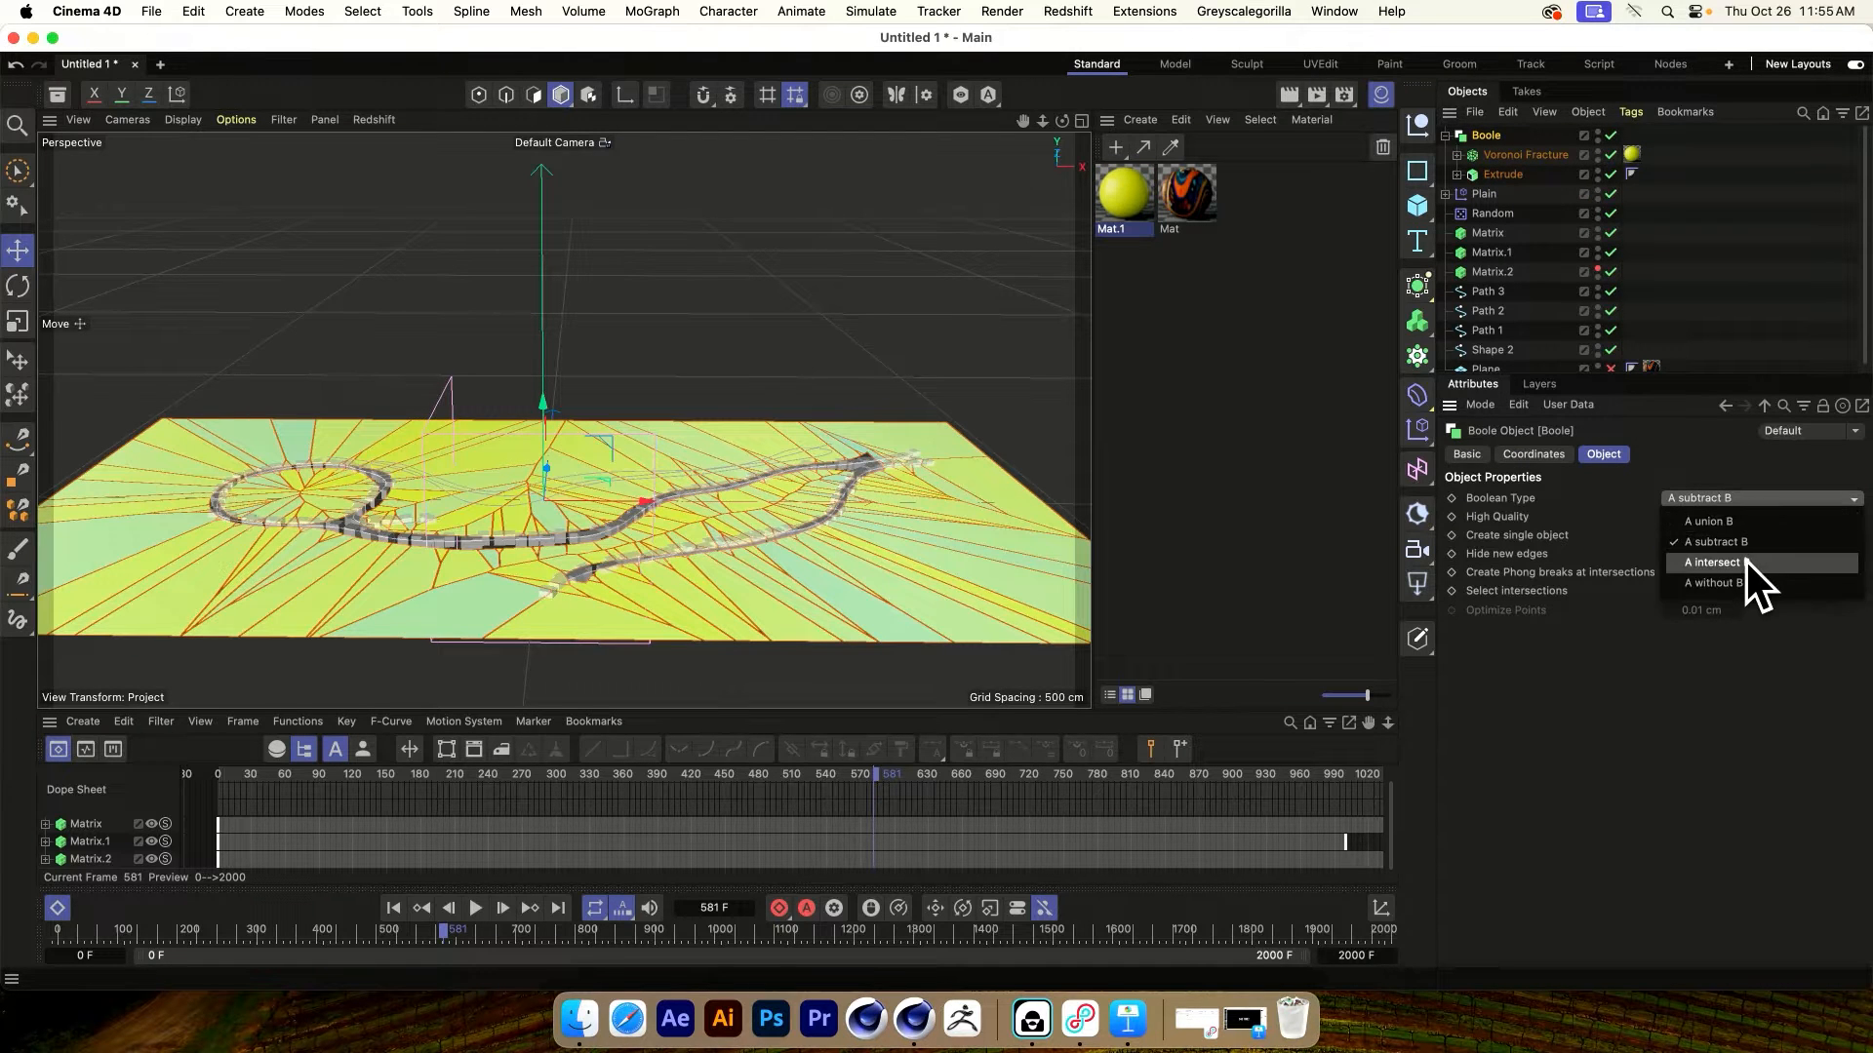
{"action": "left_click", "coordinate": [1746, 559]}
{"action": "left_click_drag", "start_coordinate": [663, 493], "coordinate": [1141, 442], "text": "alt"}
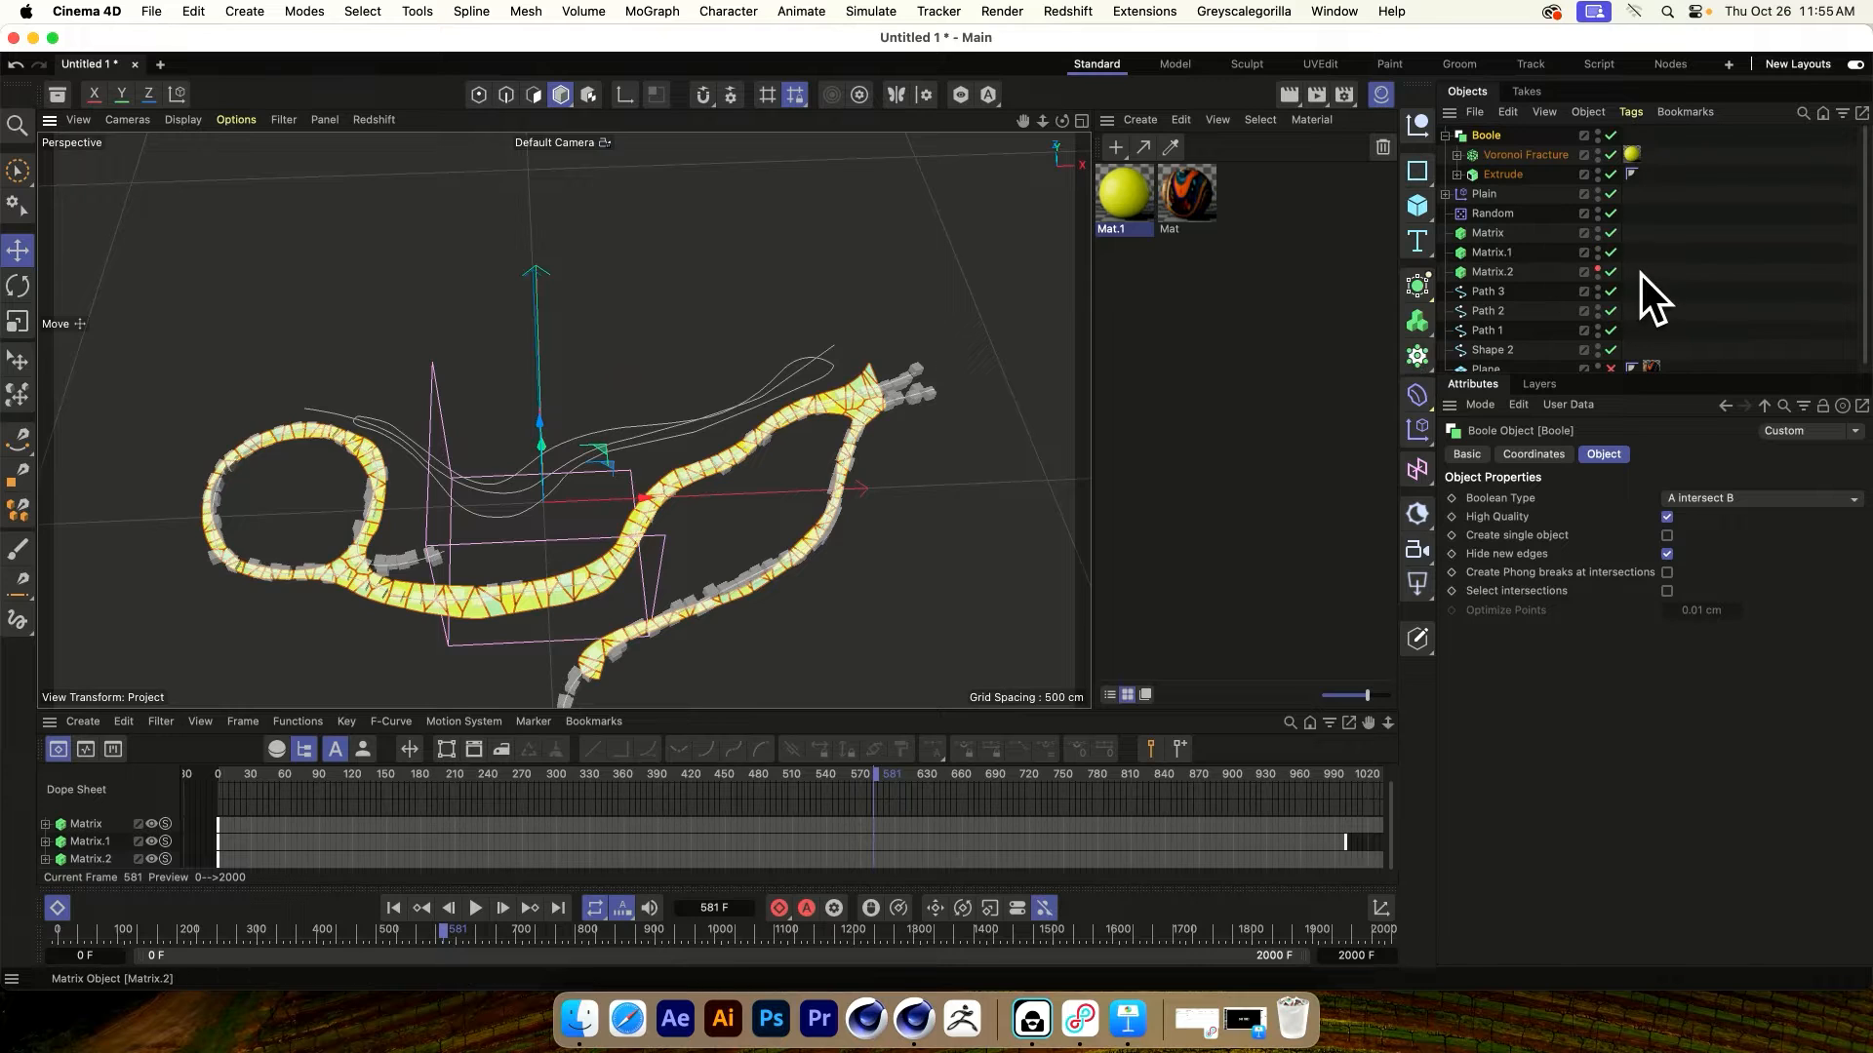
Try hiding Matrix, Matrix.1 and Matrix.2 from the viewport
{"action": "left_click", "coordinate": [1597, 230]}
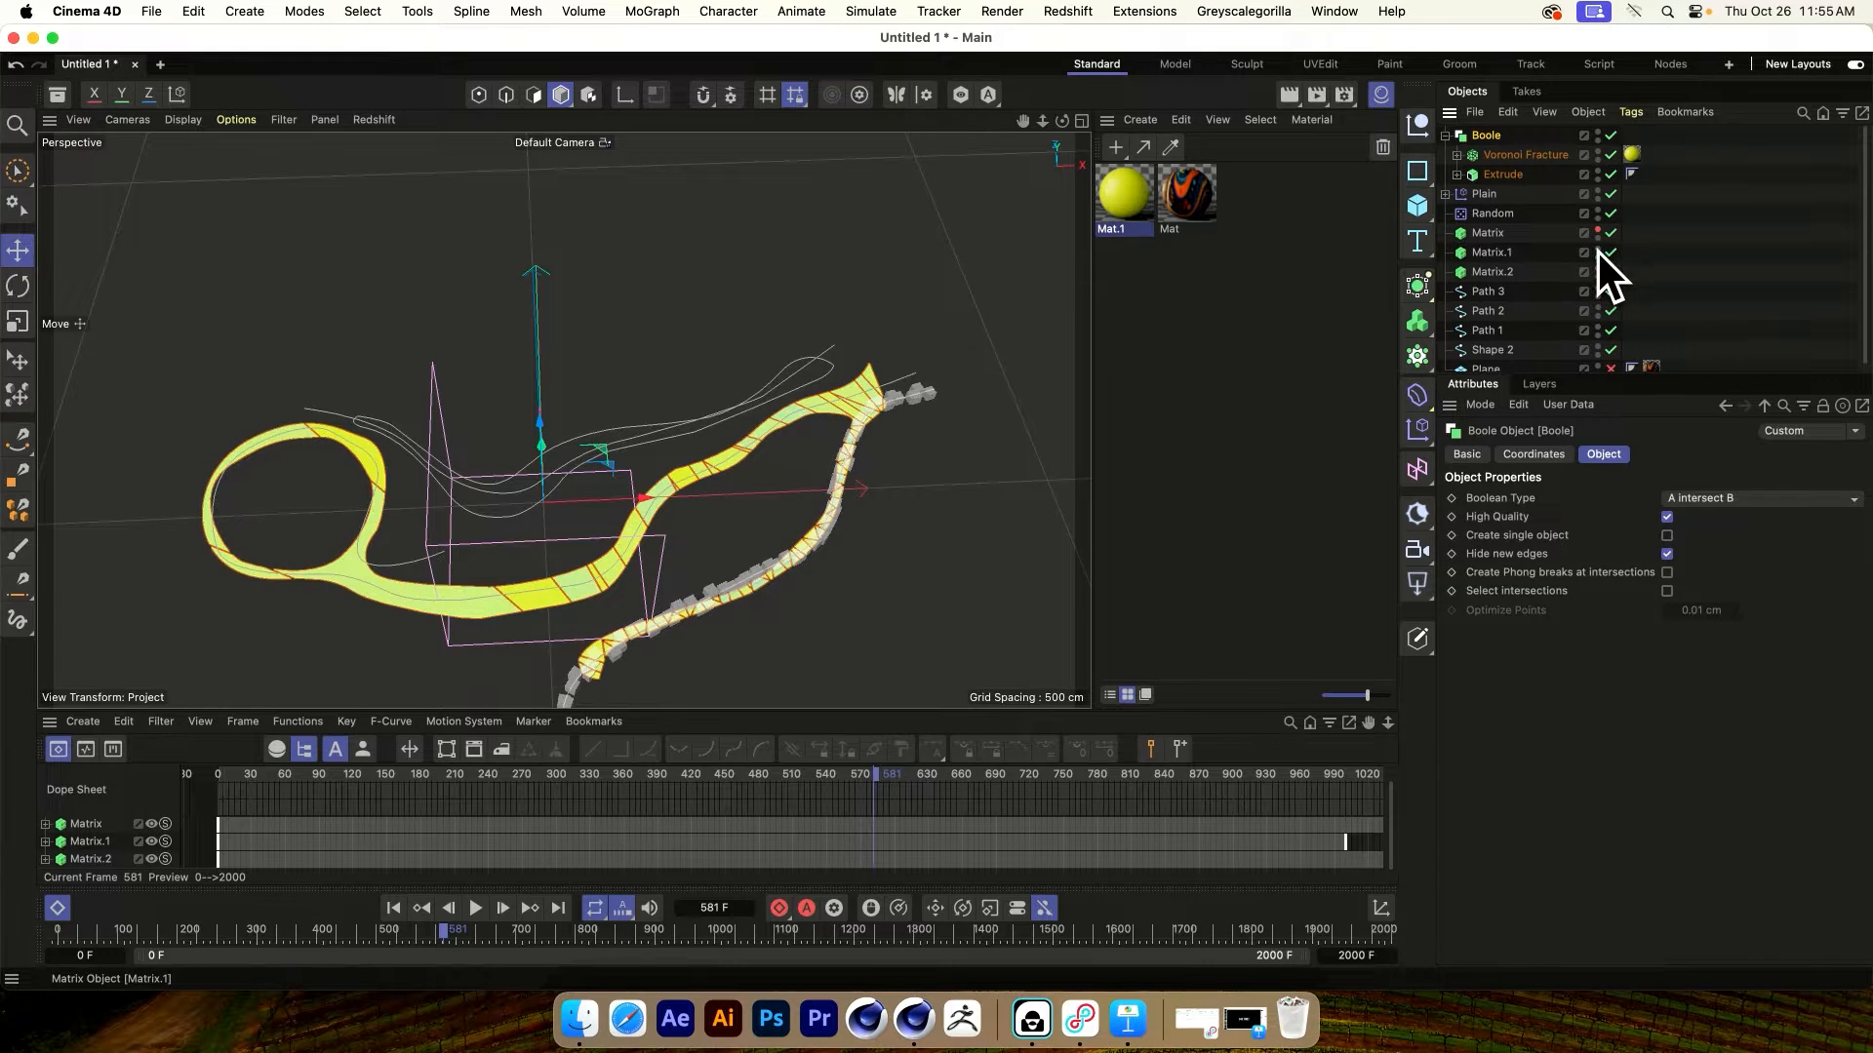
{"action": "left_click", "coordinate": [1596, 250]}
{"action": "left_click", "coordinate": [1597, 271]}
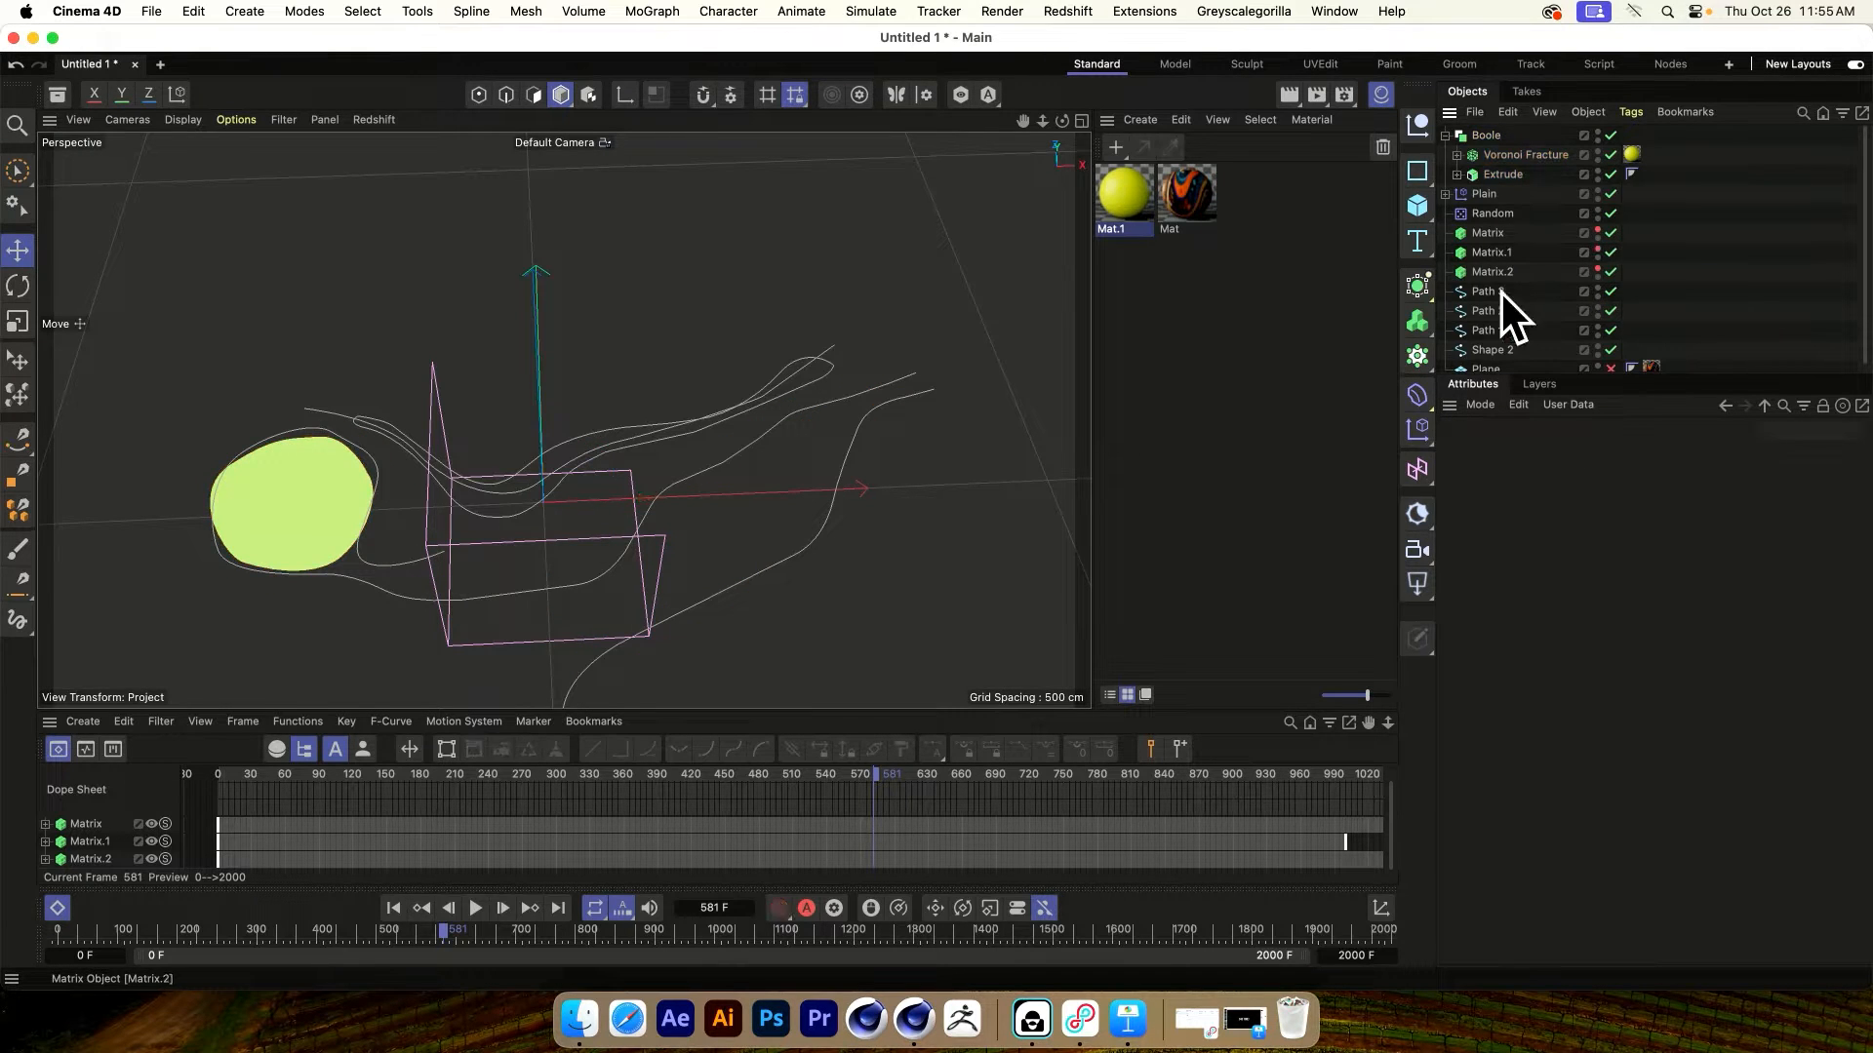
Check the Boole by switching it off and on, and inspect the Shape 1 spline inside the Extrude
{"action": "left_click", "coordinate": [1533, 155]}
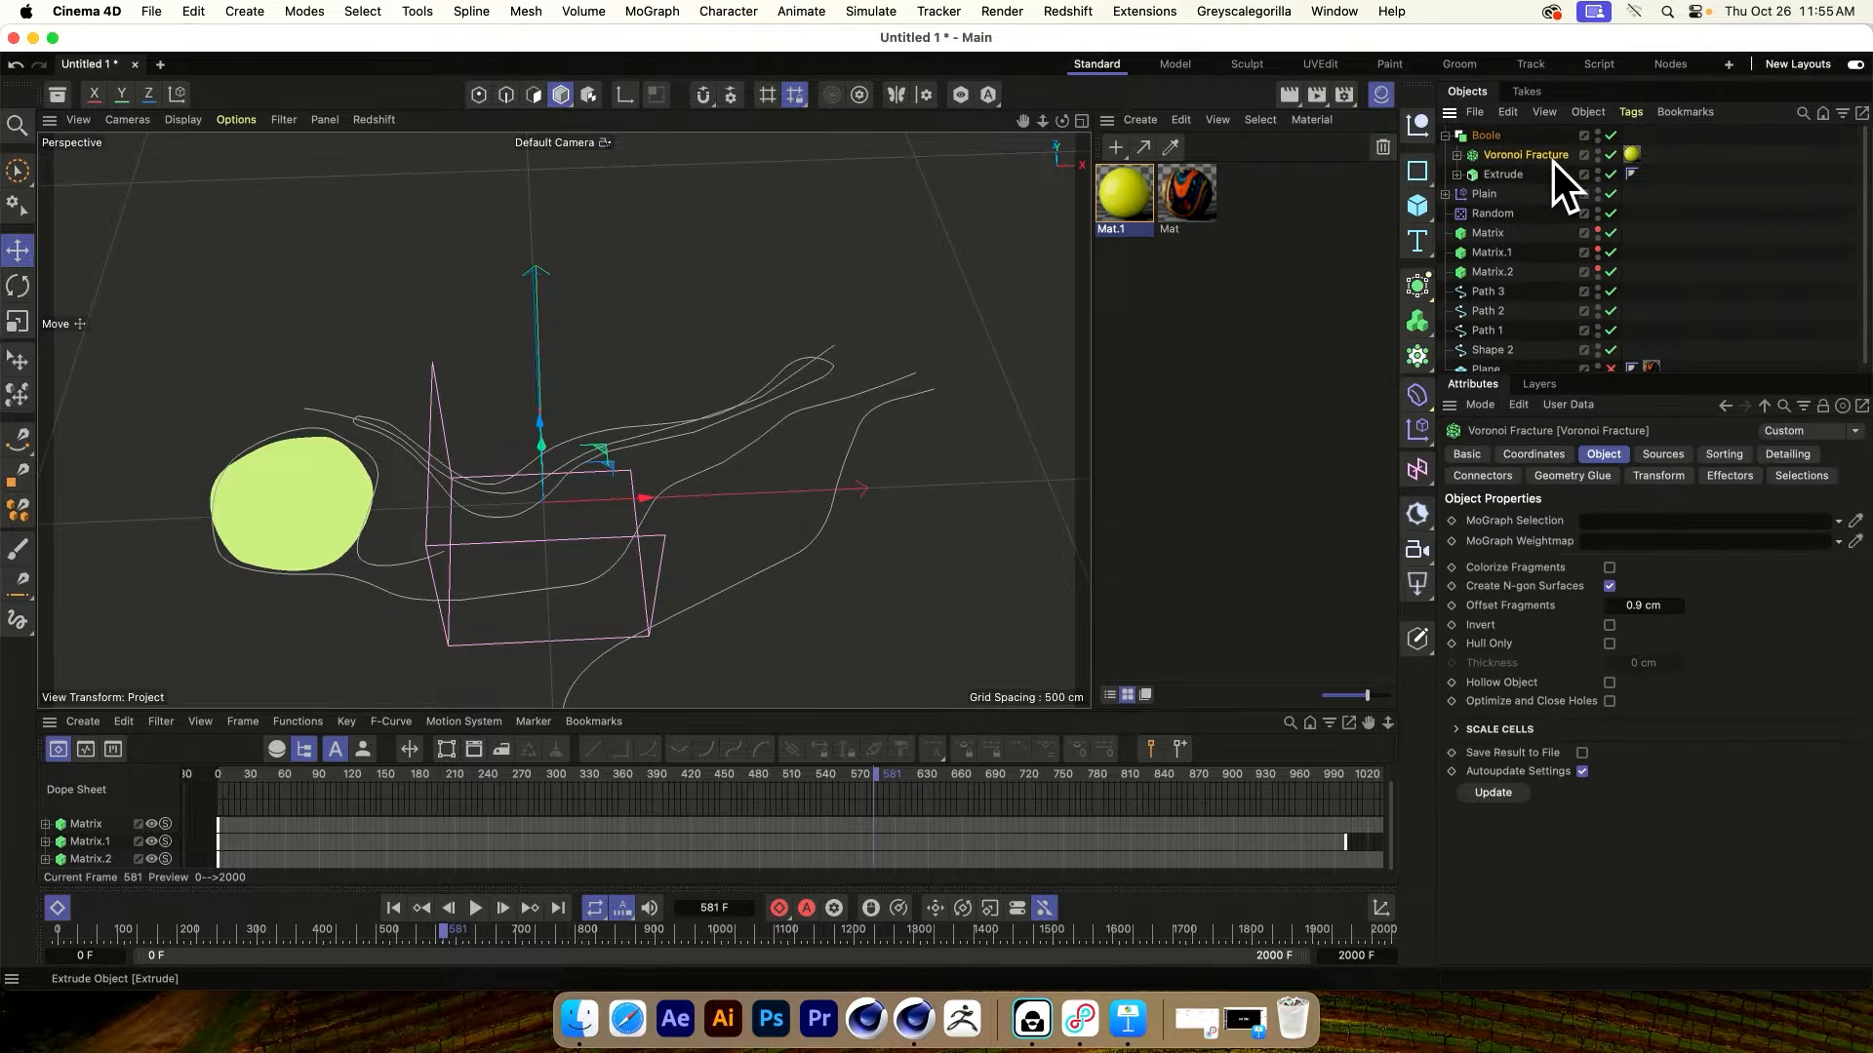
{"action": "left_click", "coordinate": [1611, 135]}
{"action": "left_click", "coordinate": [1611, 135]}
{"action": "left_click", "coordinate": [1457, 174]}
{"action": "left_click", "coordinate": [1510, 193]}
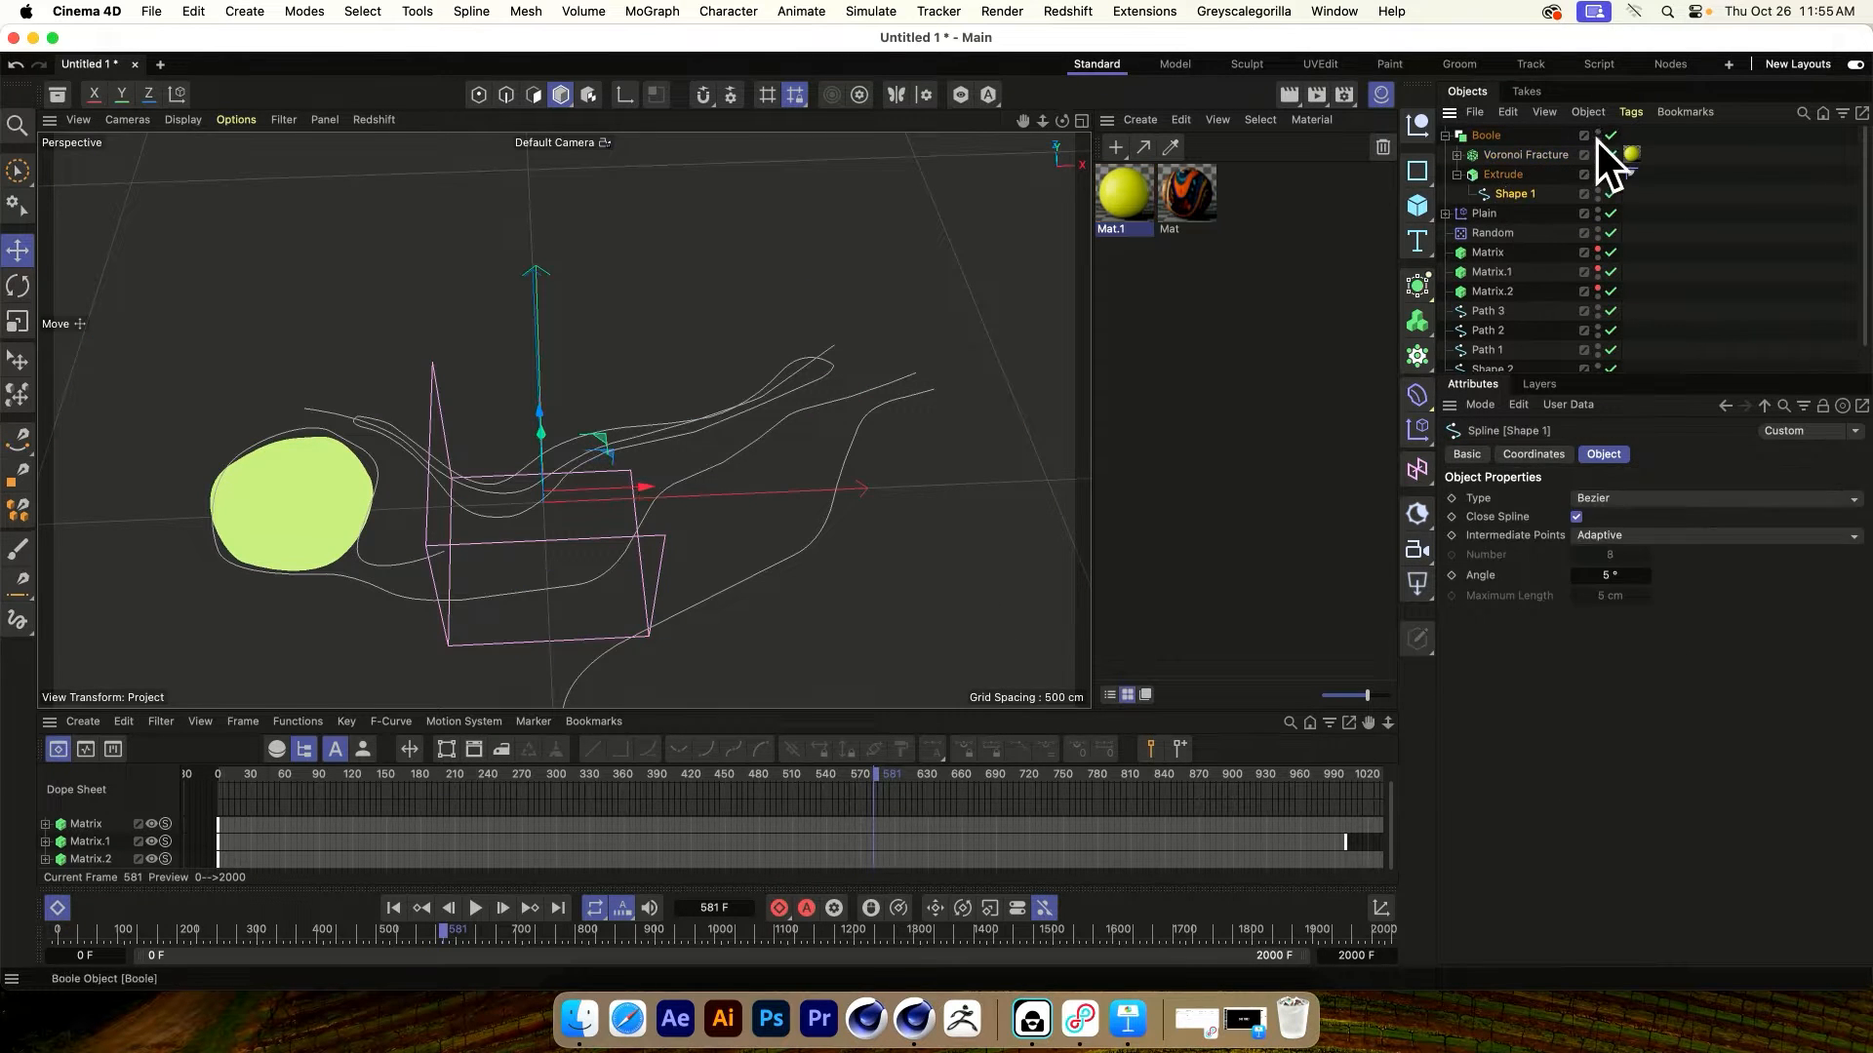
{"action": "scroll", "coordinate": [1546, 305], "scroll_direction": "down", "scroll_amount": 2}
{"action": "scroll", "coordinate": [1547, 304], "scroll_direction": "up", "scroll_amount": 2}
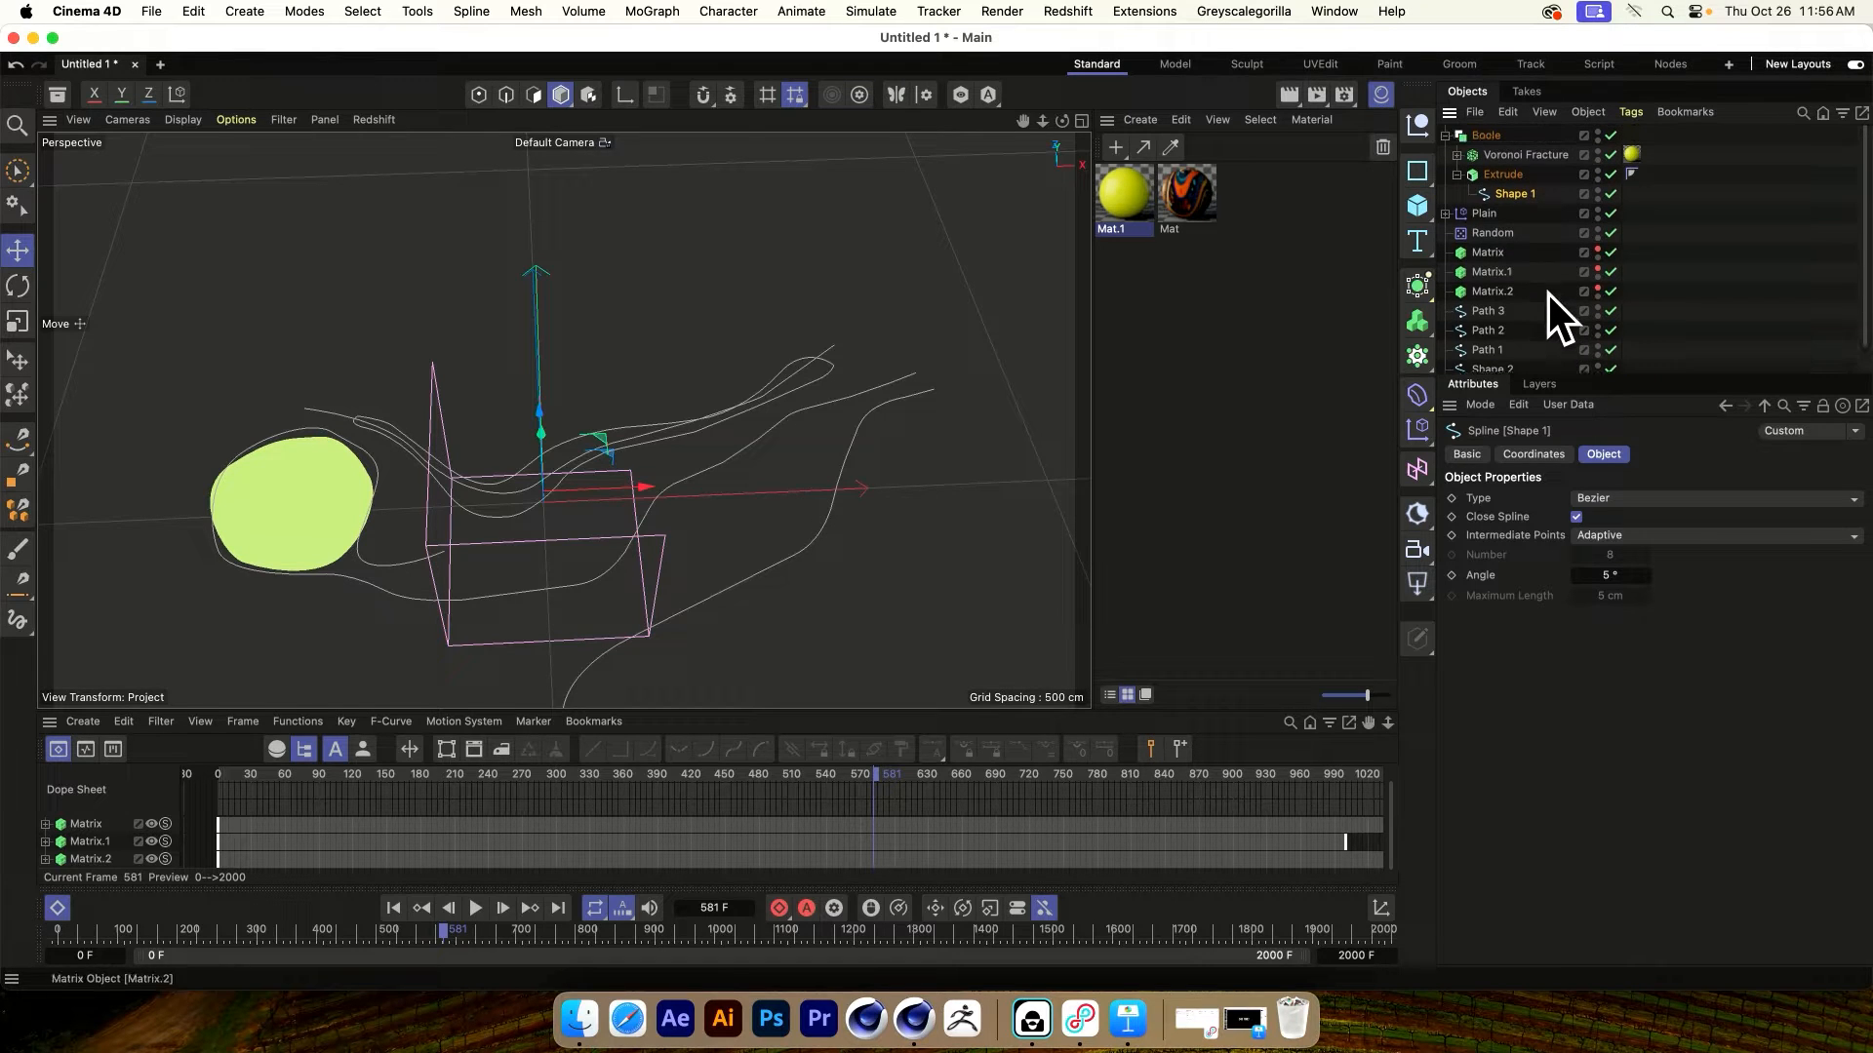
Try the Boole's A union B type, followed by A subtract B
{"action": "left_click", "coordinate": [1486, 134]}
{"action": "left_click", "coordinate": [1729, 498]}
{"action": "left_click", "coordinate": [1724, 519]}
{"action": "left_click", "coordinate": [1717, 504]}
{"action": "left_click", "coordinate": [1722, 539]}
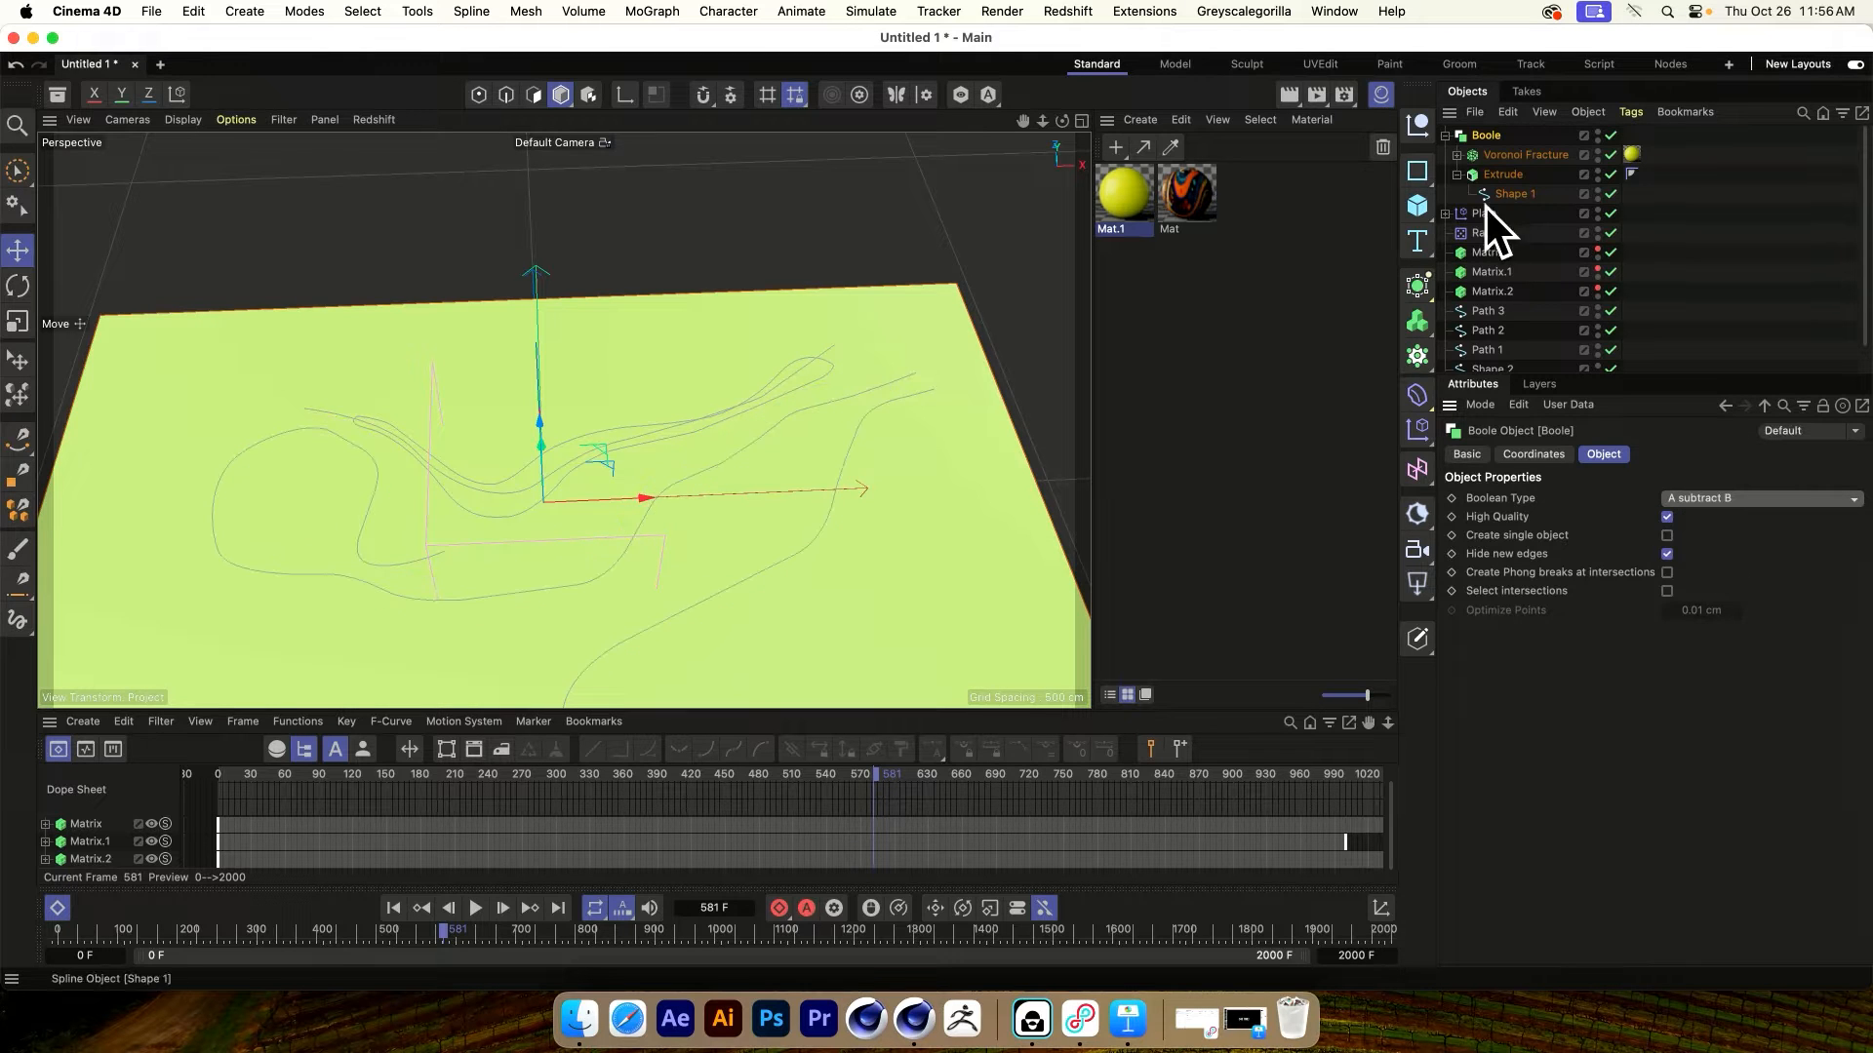
Raise the Extrude slightly along its vertical axis so it passes through the mosaic plane
{"action": "left_click", "coordinate": [1502, 174]}
{"action": "left_click_drag", "start_coordinate": [776, 431], "coordinate": [688, 313], "text": "alt"}
{"action": "left_click_drag", "start_coordinate": [544, 373], "coordinate": [549, 346]}
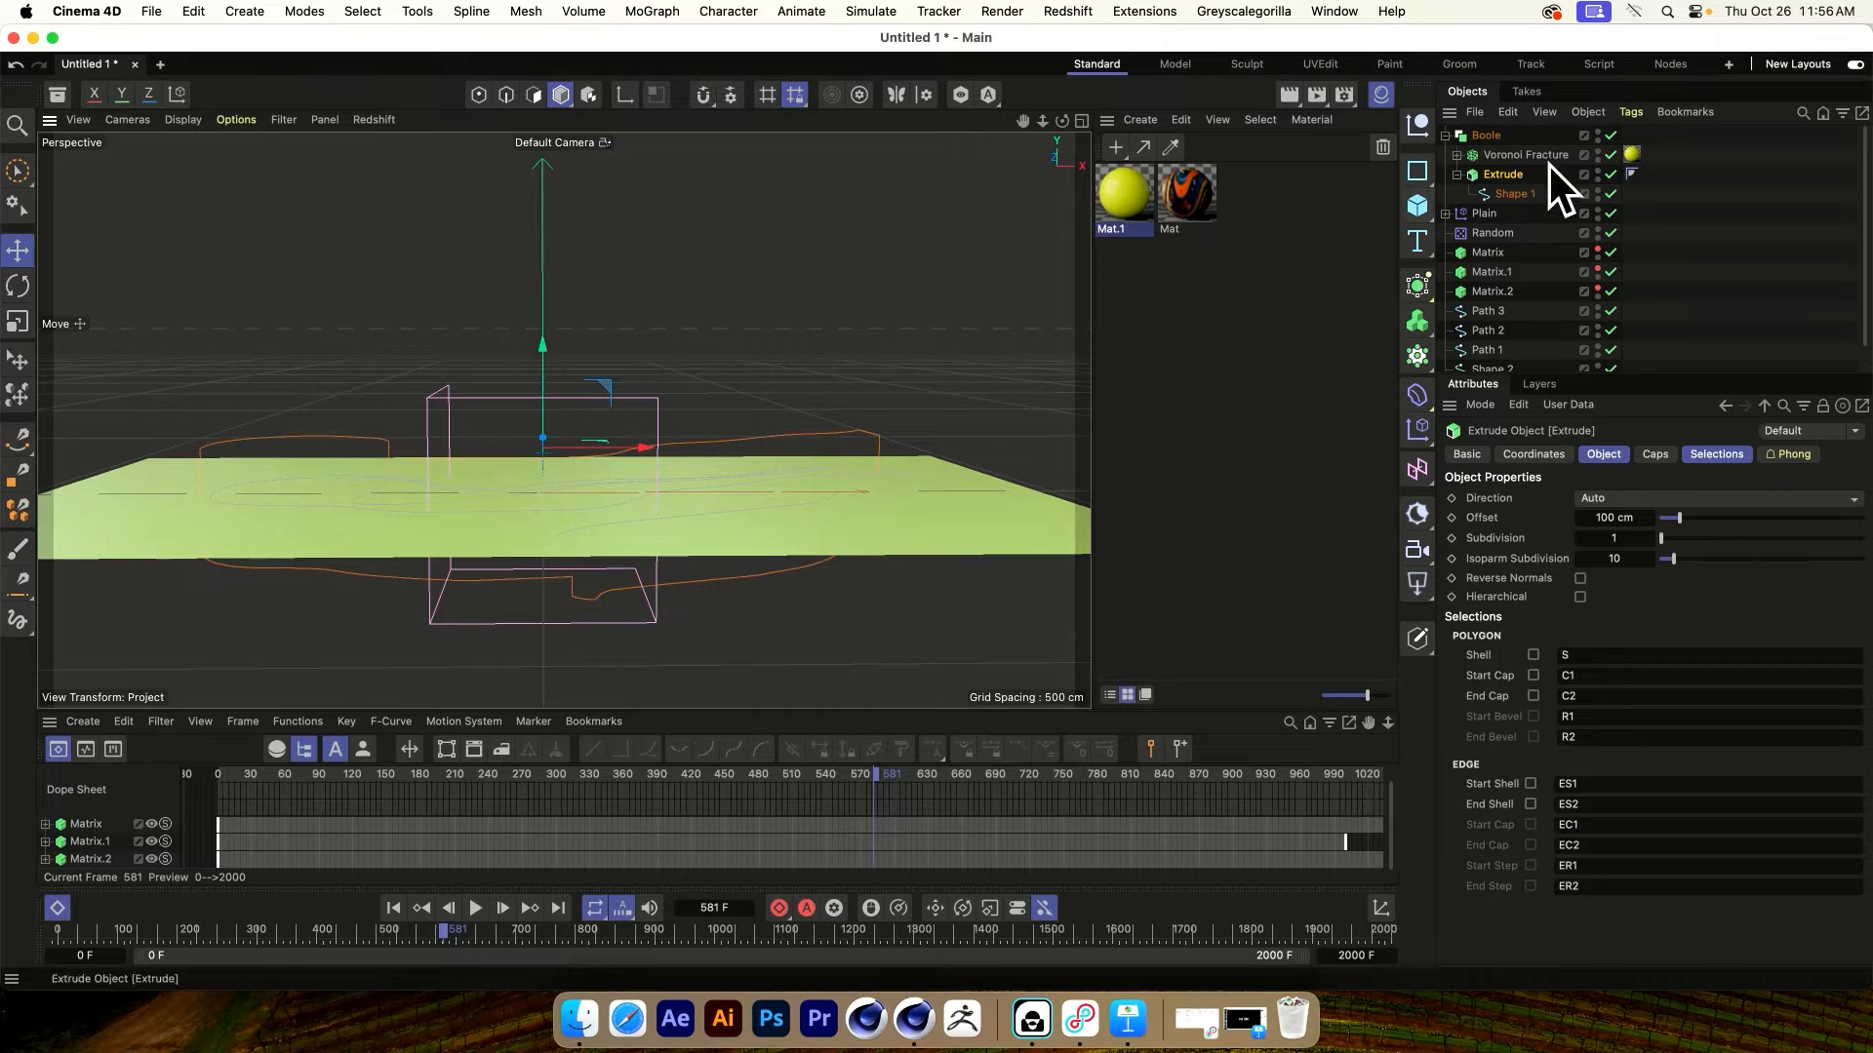
{"action": "left_click", "coordinate": [1522, 156]}
{"action": "left_click", "coordinate": [1457, 156]}
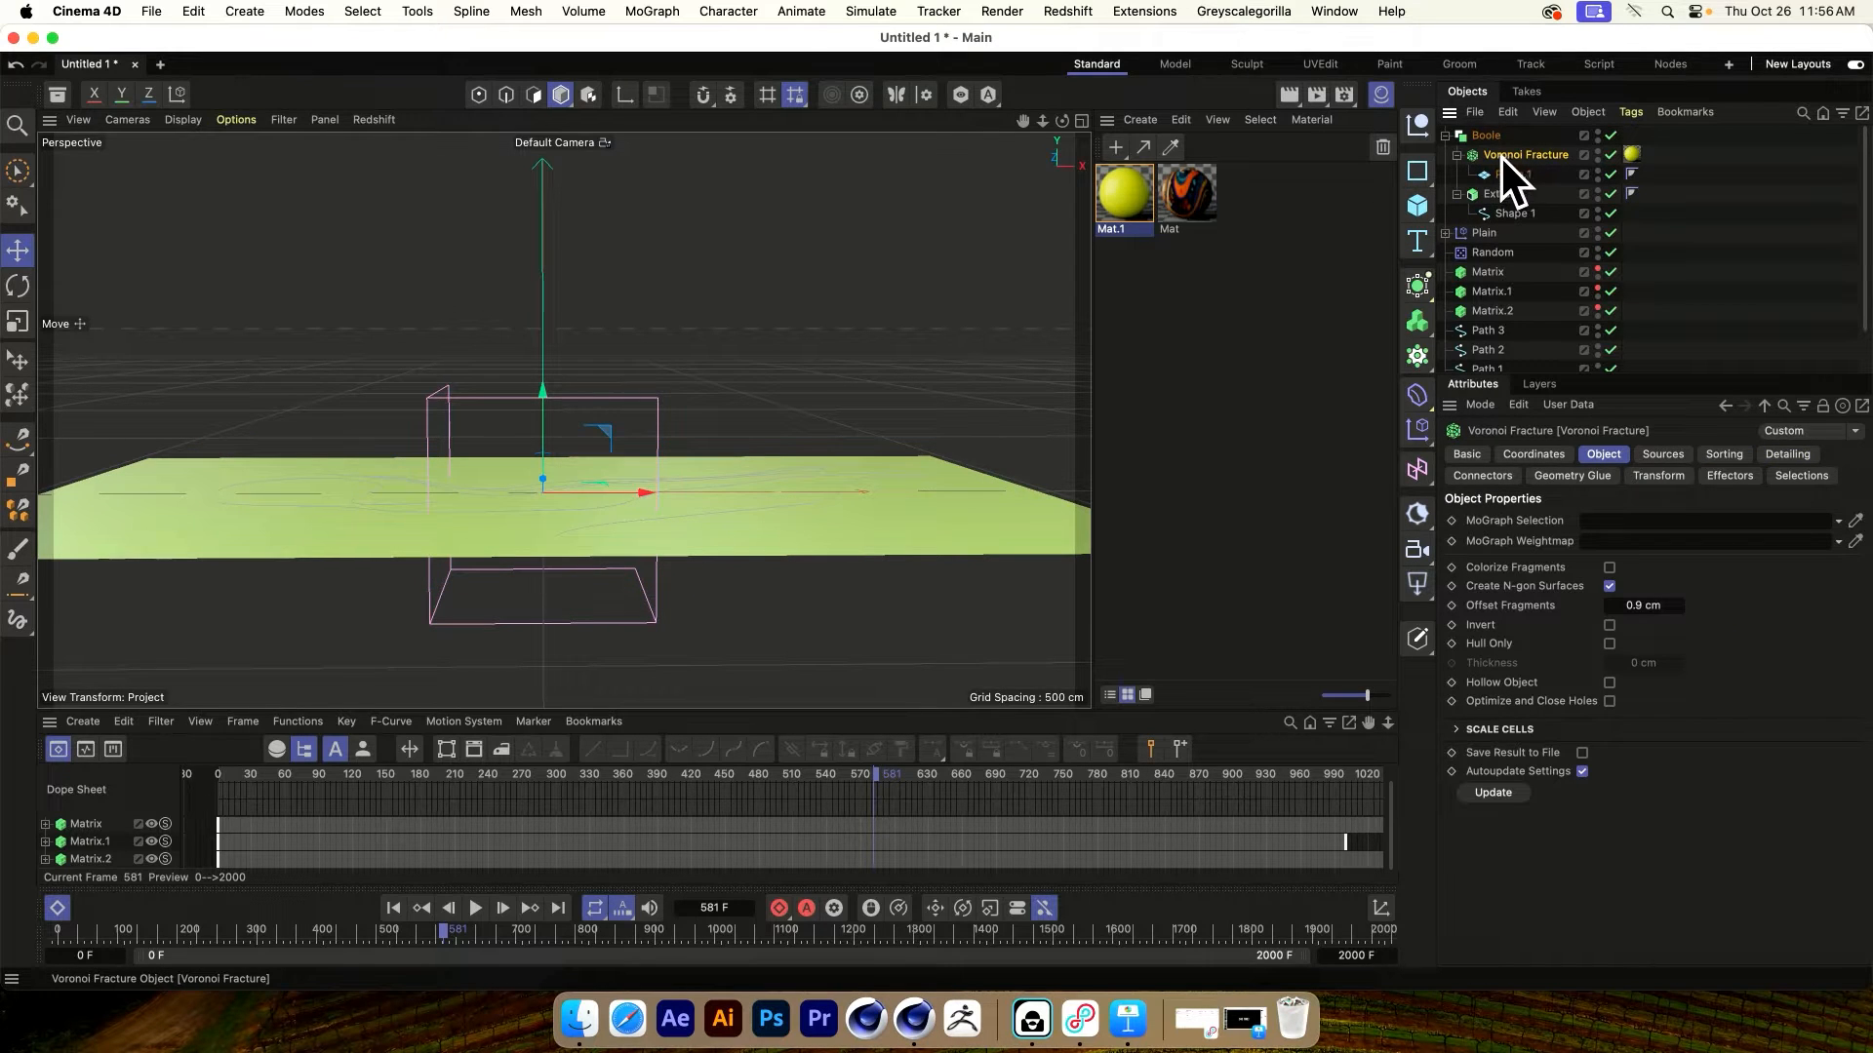
{"action": "left_click", "coordinate": [1607, 156]}
{"action": "left_click", "coordinate": [1456, 155]}
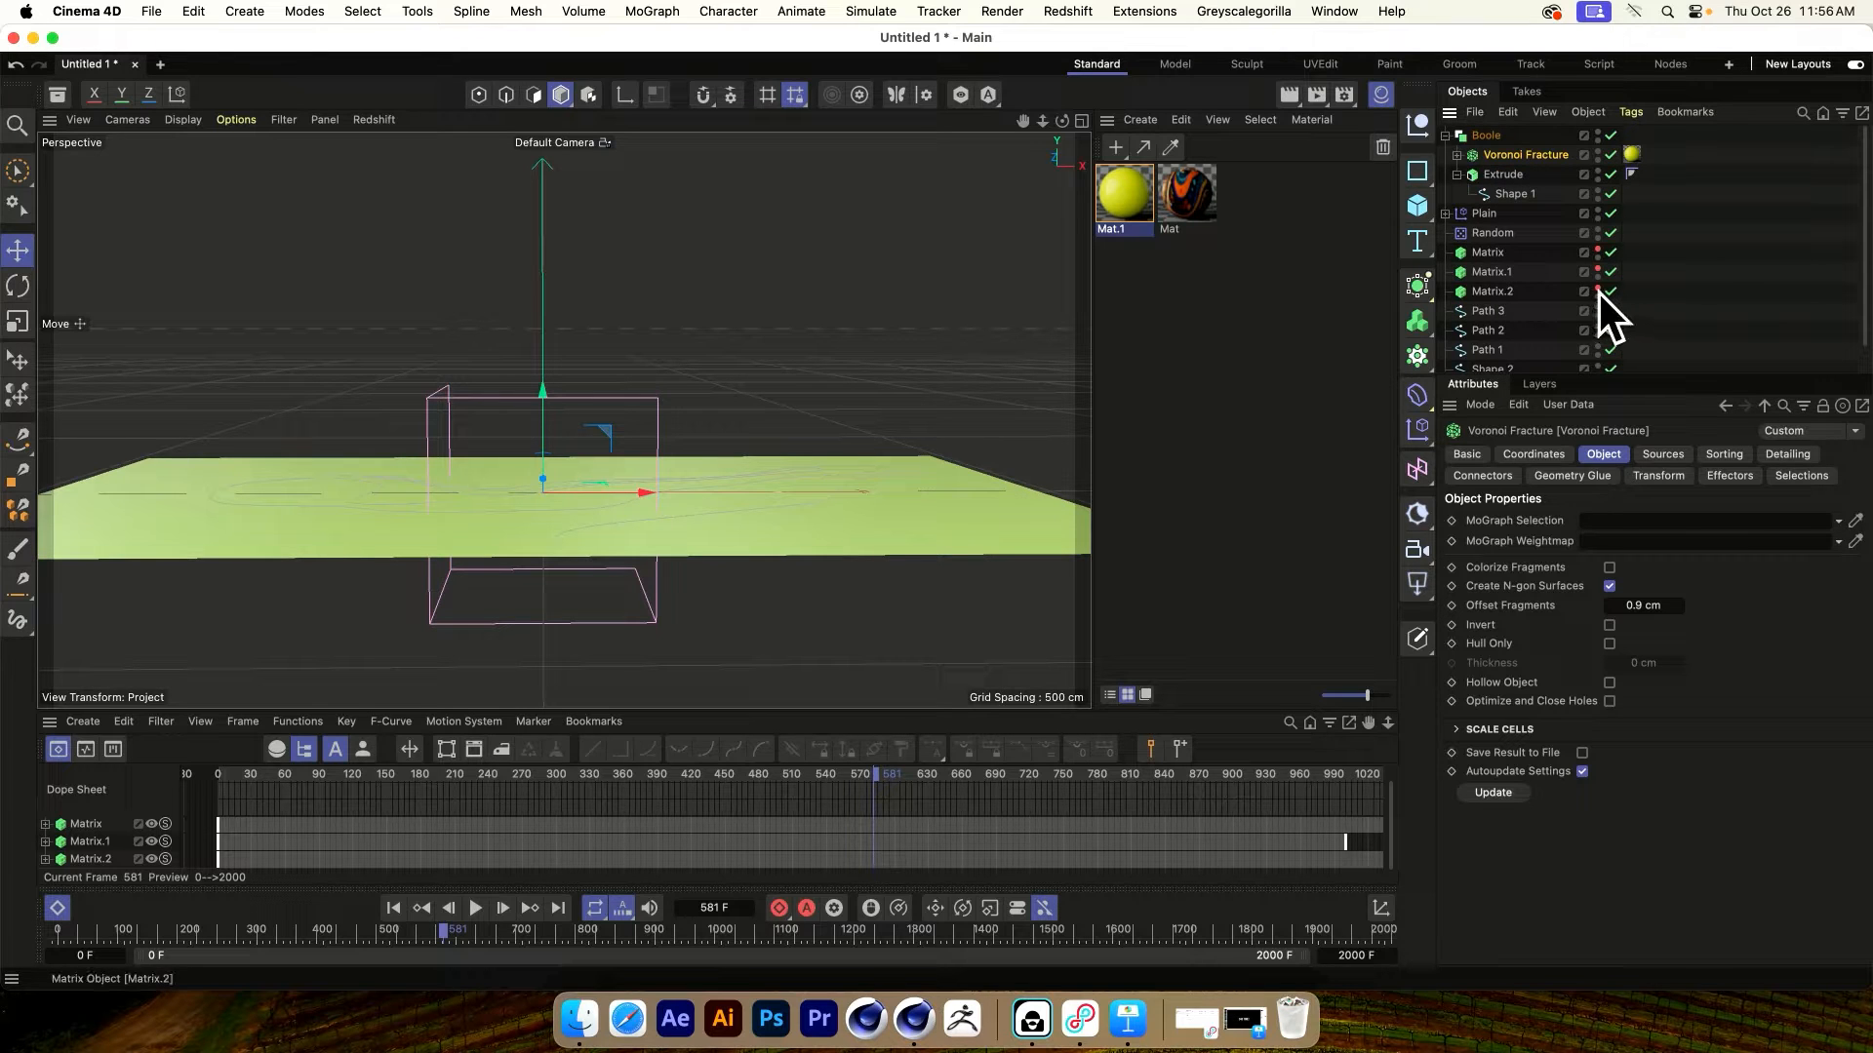
Show Matrix.2, Matrix.1 and Matrix in the viewport and enlarge the object list to fit the whole hierarchy
{"action": "left_click", "coordinate": [1600, 290]}
{"action": "left_click", "coordinate": [1598, 271]}
{"action": "left_click", "coordinate": [1596, 248]}
{"action": "scroll", "coordinate": [1600, 337], "scroll_direction": "down", "scroll_amount": 2}
{"action": "left_click_drag", "start_coordinate": [1596, 375], "coordinate": [1570, 499]}
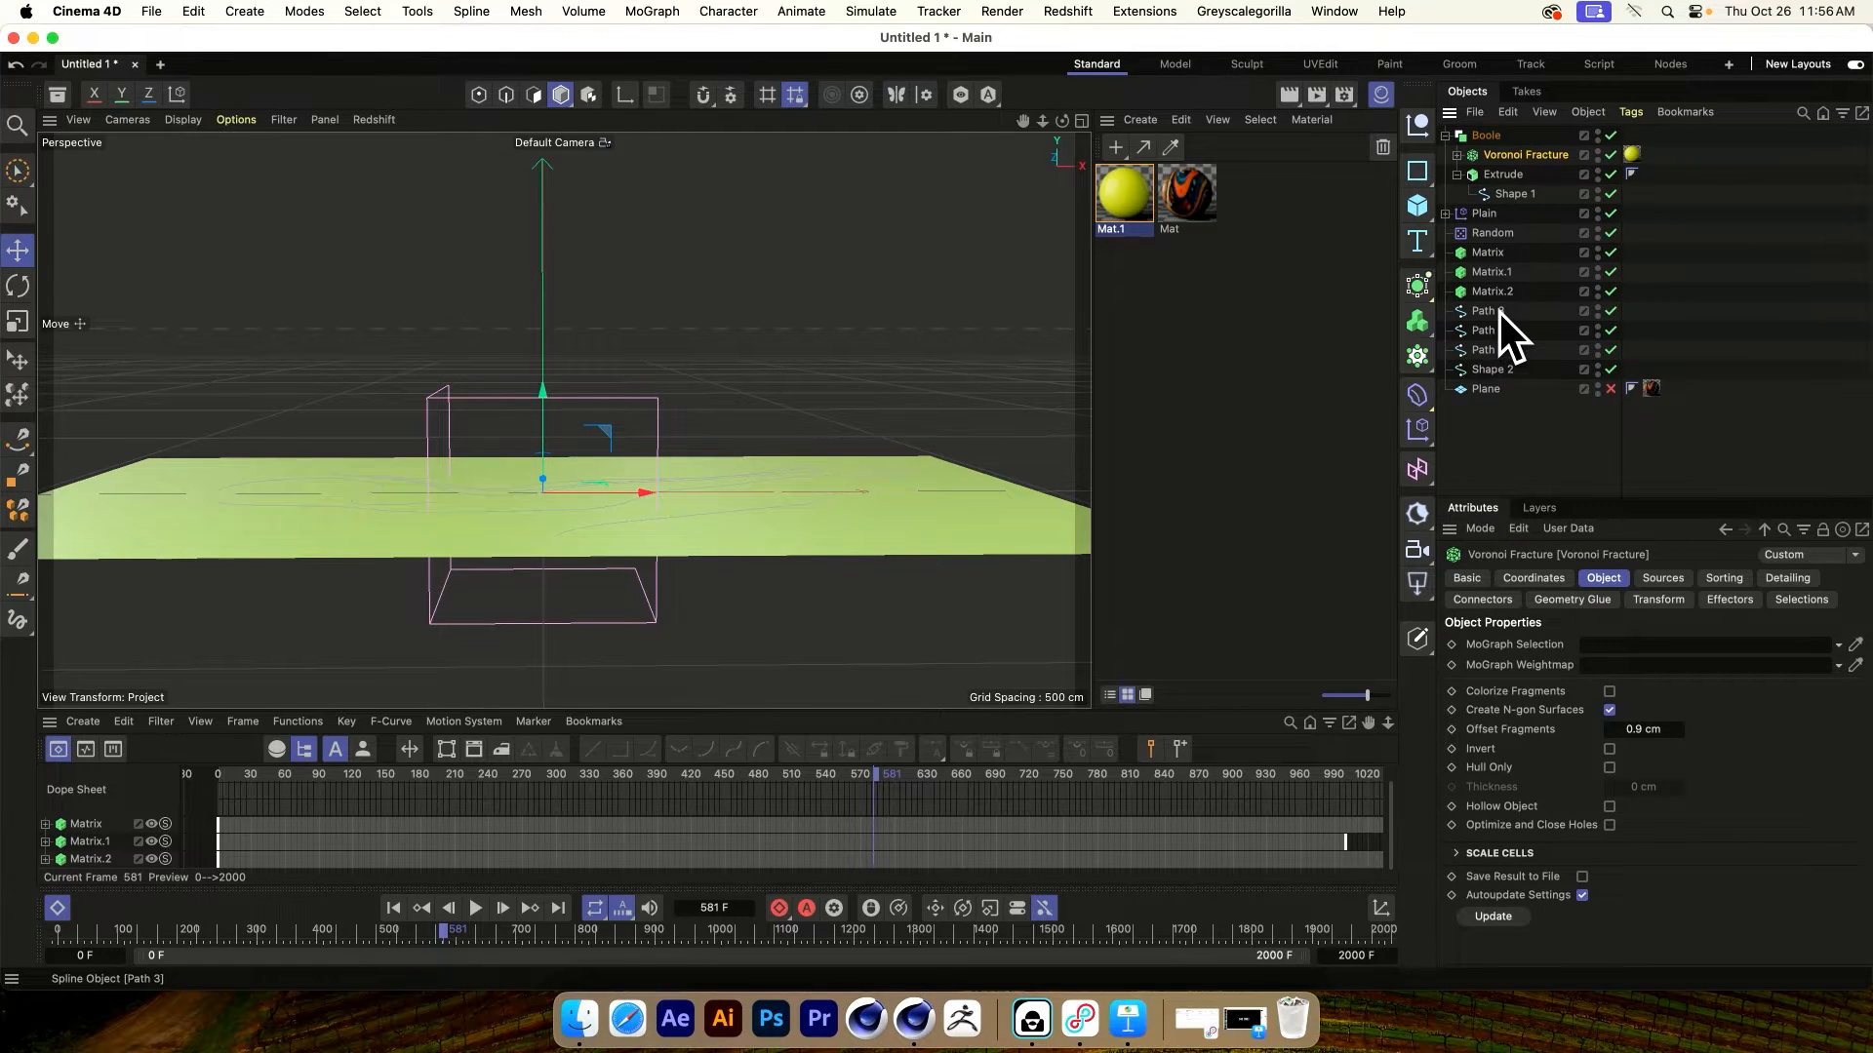
Take the Voronoi Fracture and the Extrude out of the Boole and disable the Extrude and its Shape 1 spline
{"action": "mouse_move", "coordinate": [1503, 175]}
{"action": "left_mouse_down"}
{"action": "mouse_move", "coordinate": [1496, 129]}
{"action": "mouse_move", "coordinate": [1501, 150]}
{"action": "left_mouse_up"}
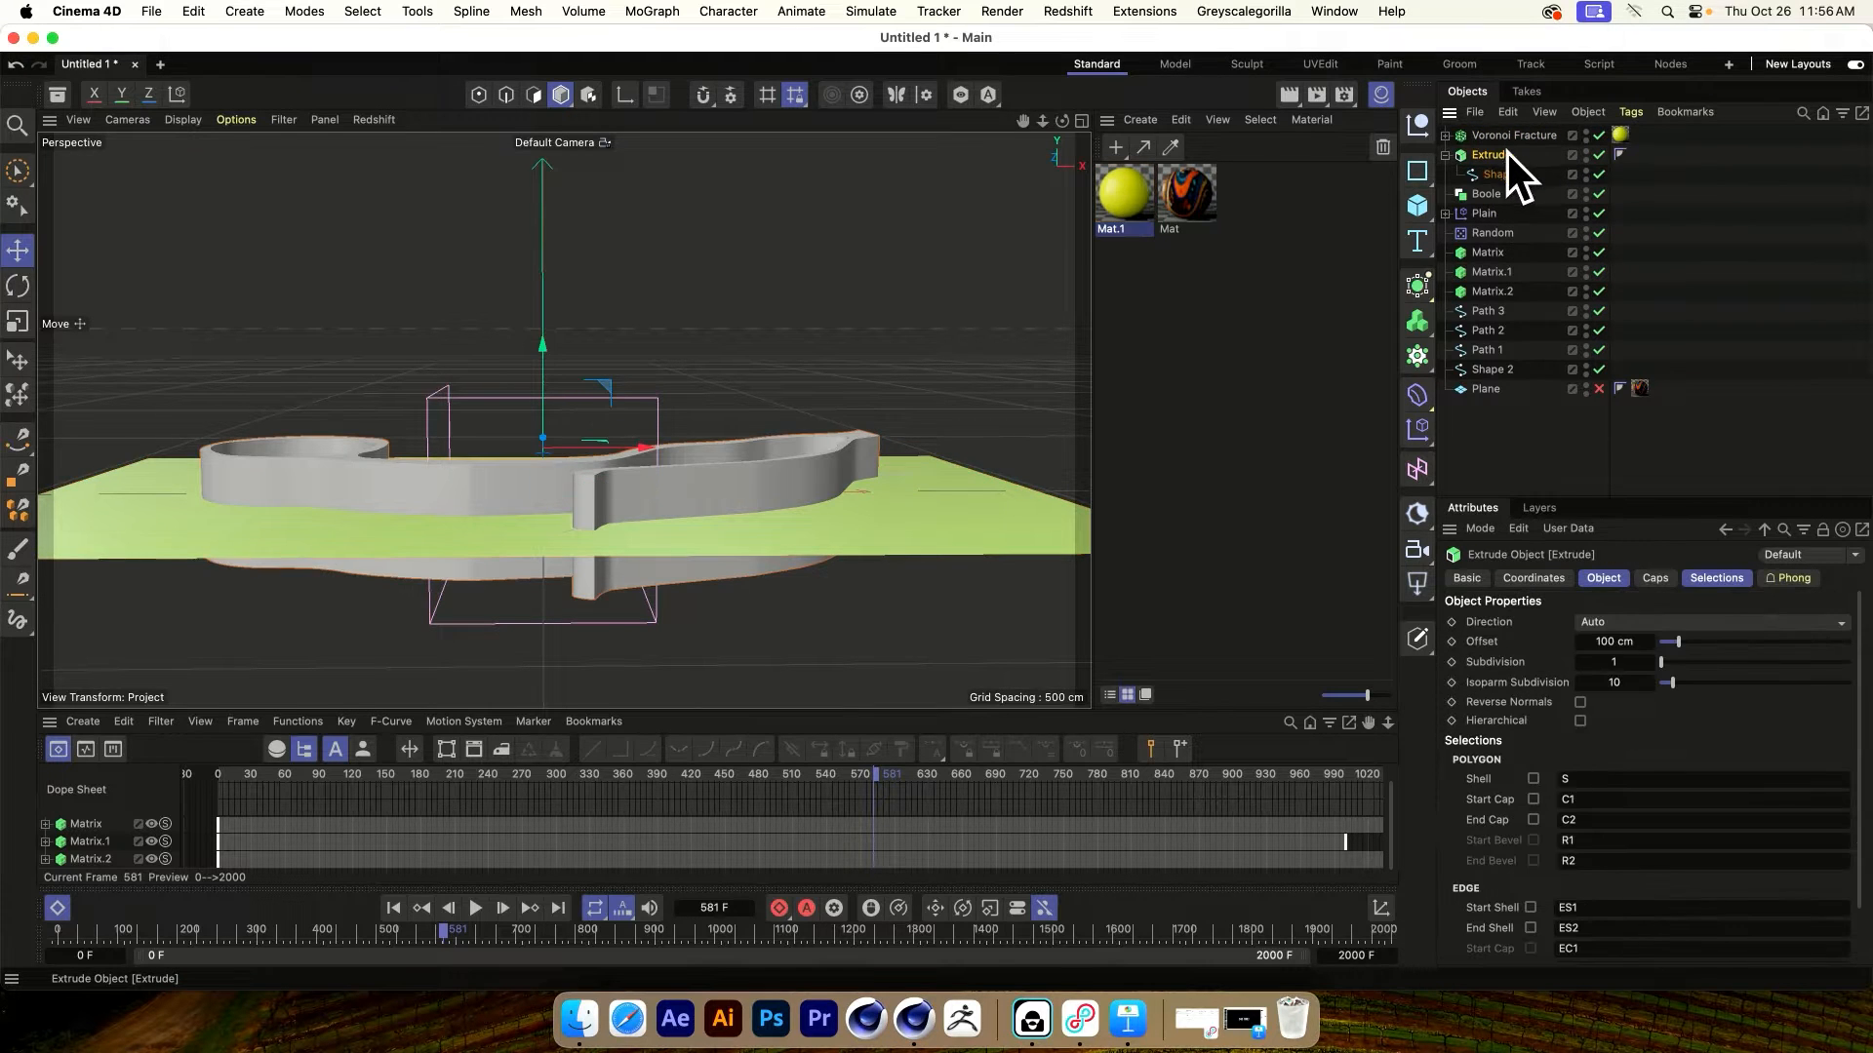
{"action": "left_click", "coordinate": [1599, 154]}
{"action": "left_click", "coordinate": [1598, 173]}
Refresh the Voronoi Fracture by disabling and re-enabling it
{"action": "left_click_drag", "start_coordinate": [659, 477], "coordinate": [677, 582], "text": "alt"}
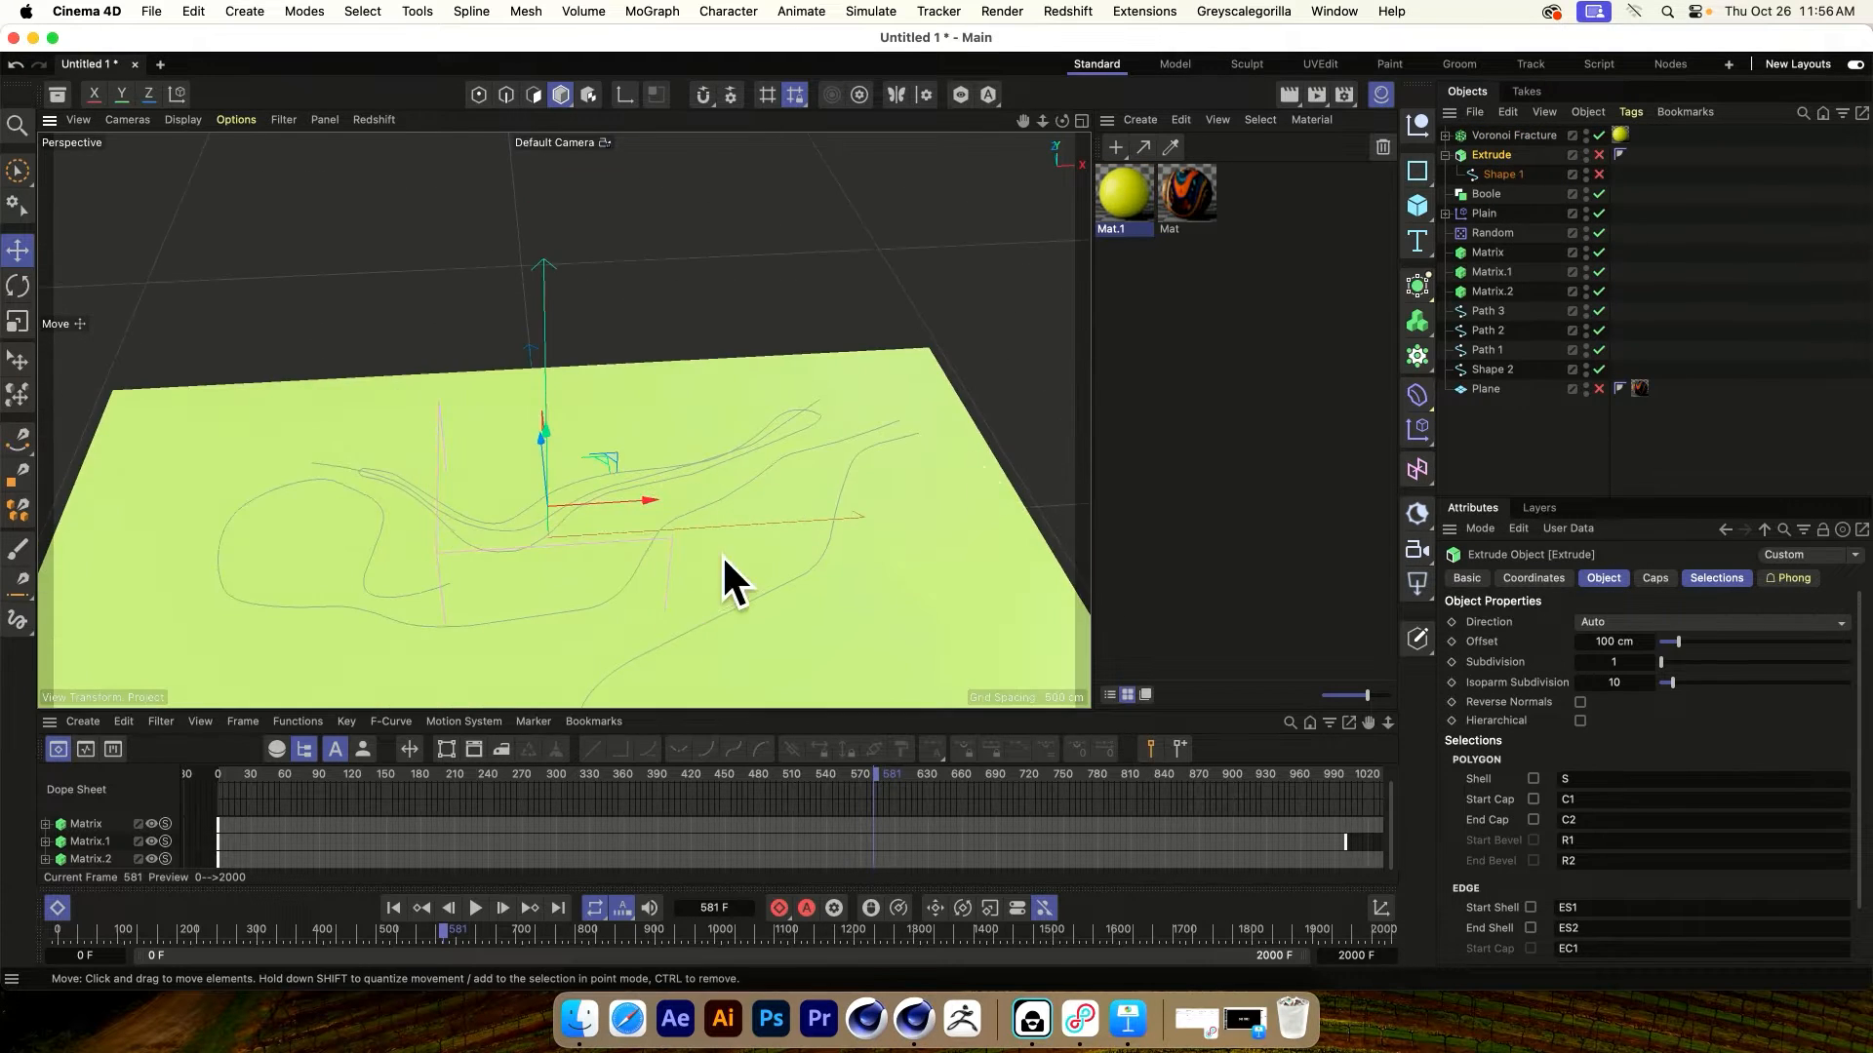
{"action": "left_click", "coordinate": [1498, 141]}
{"action": "left_click", "coordinate": [1598, 135]}
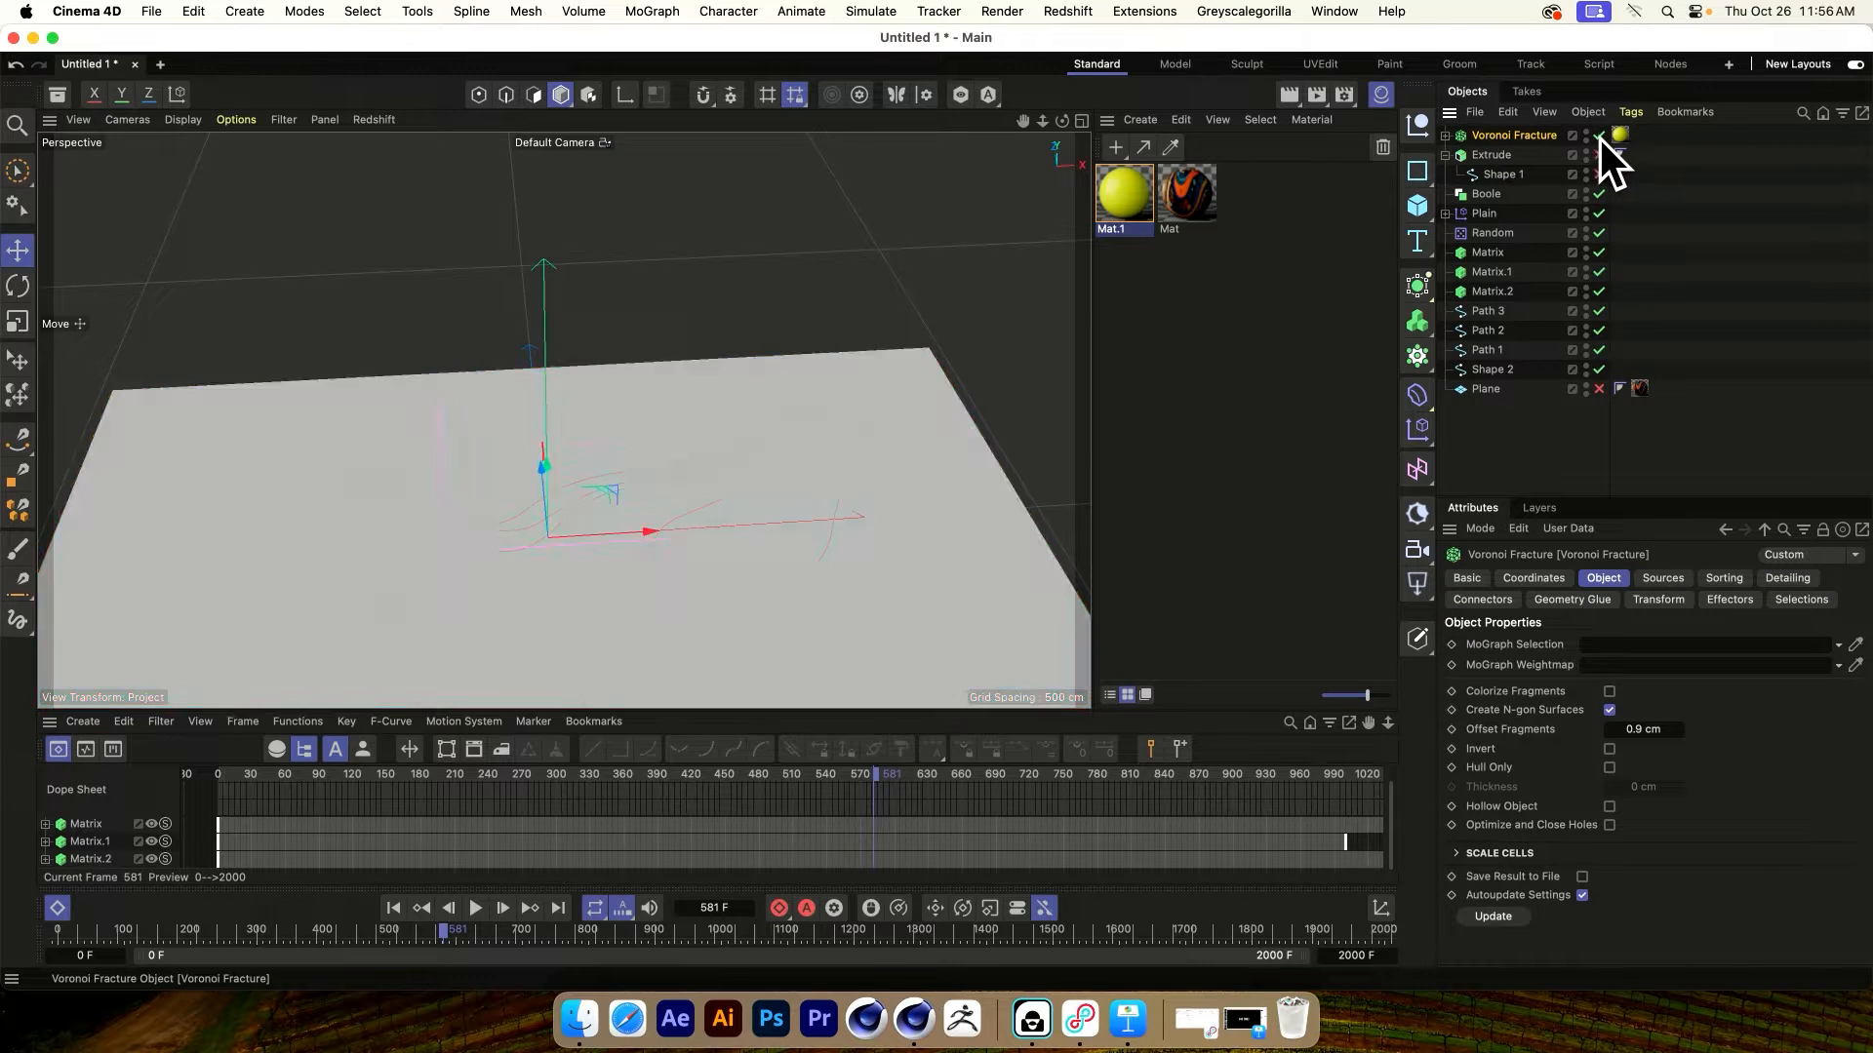
{"action": "left_click", "coordinate": [1620, 265]}
Nest the Voronoi Fracture and the Extrude back under the Boole
{"action": "left_click", "coordinate": [1496, 136]}
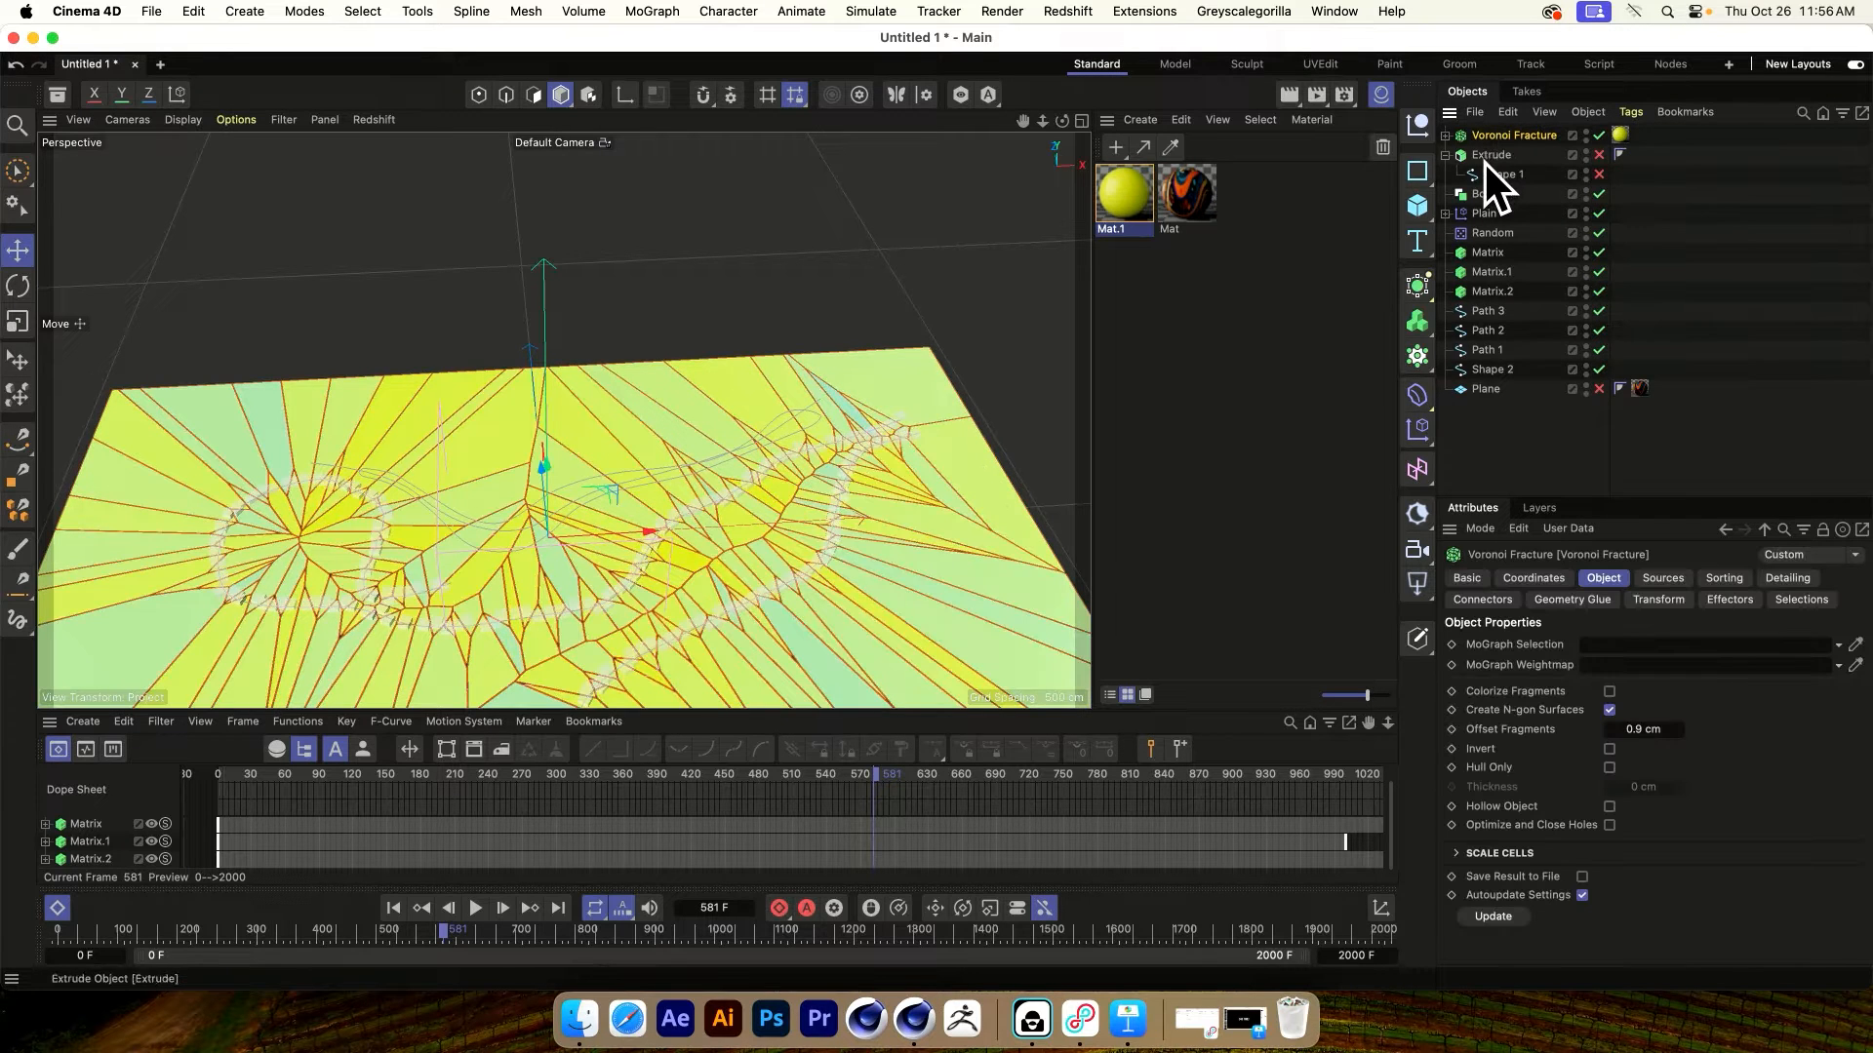
{"action": "left_click", "coordinate": [1487, 152], "text": "shift"}
{"action": "left_click_drag", "start_coordinate": [1482, 151], "coordinate": [1488, 191]}
{"action": "left_click", "coordinate": [1547, 465]}
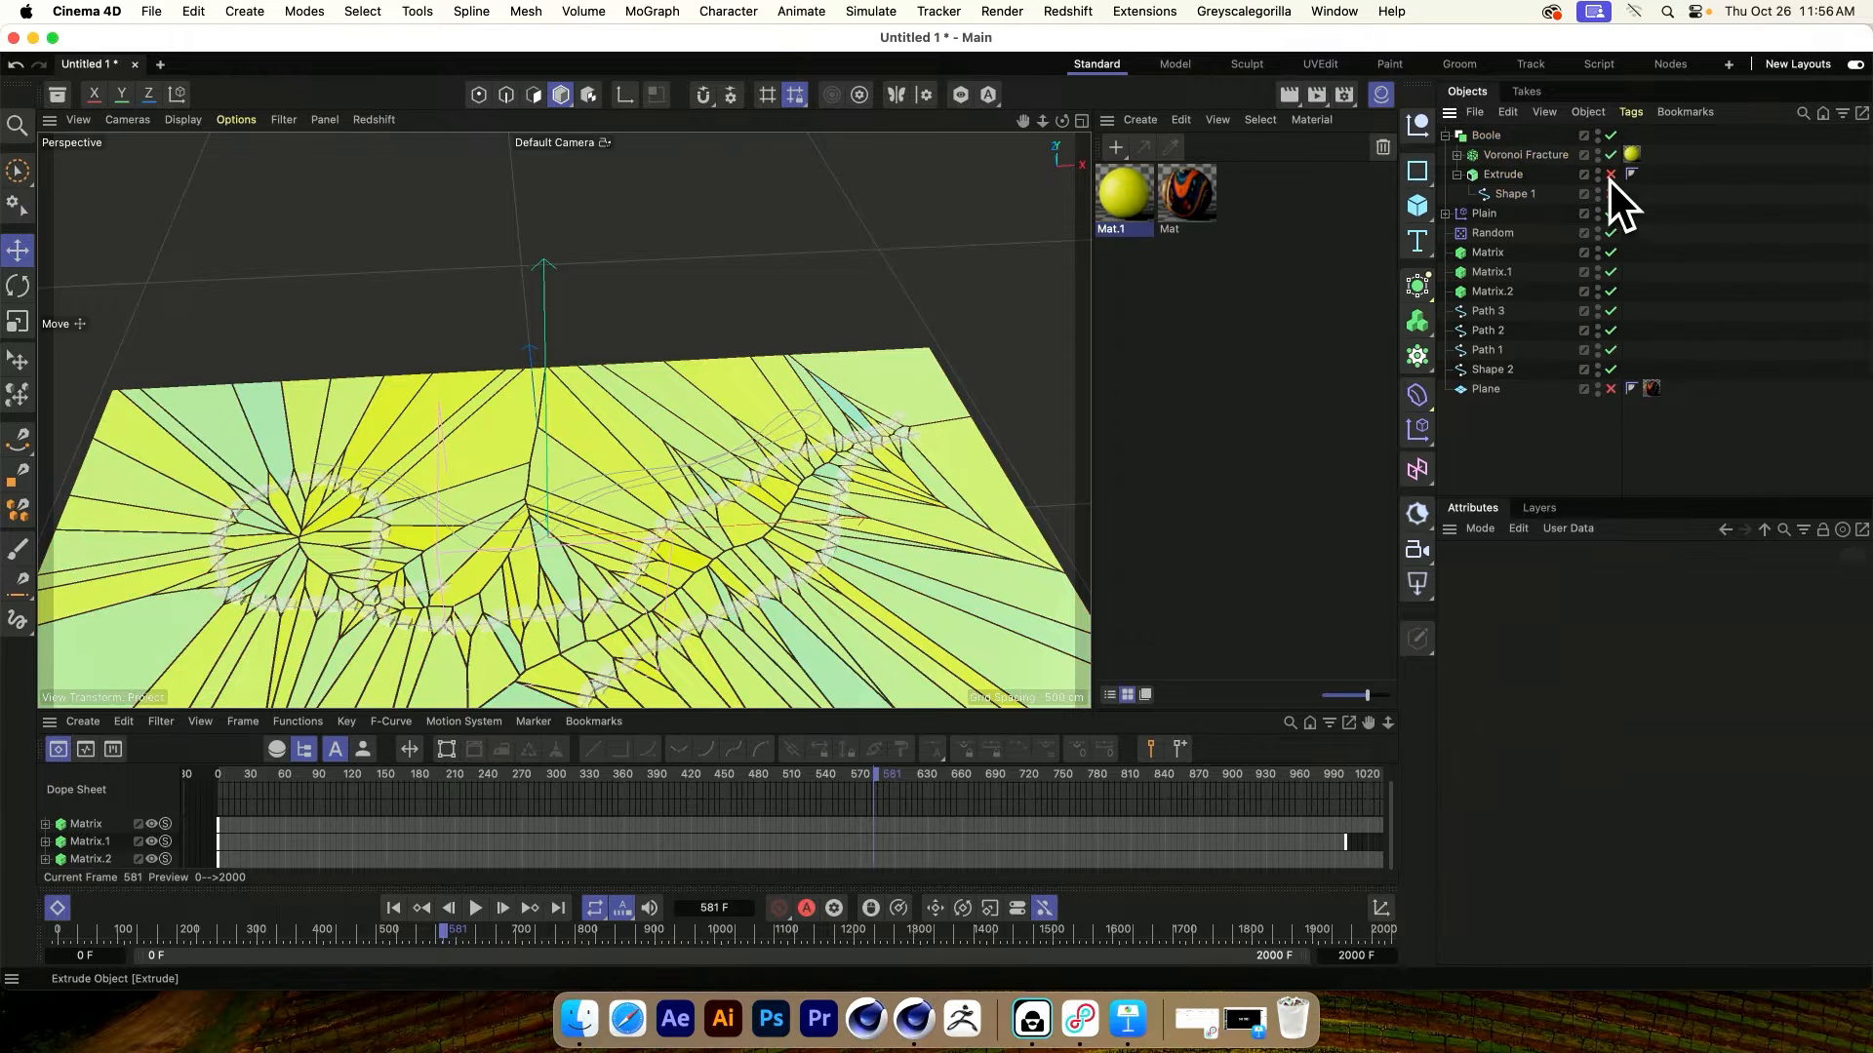
Re-enable the Extrude and its Shape 1 spline, and set the Boole's Boolean Type to A intersect B
{"action": "left_click", "coordinate": [1486, 135]}
{"action": "left_click", "coordinate": [1775, 621]}
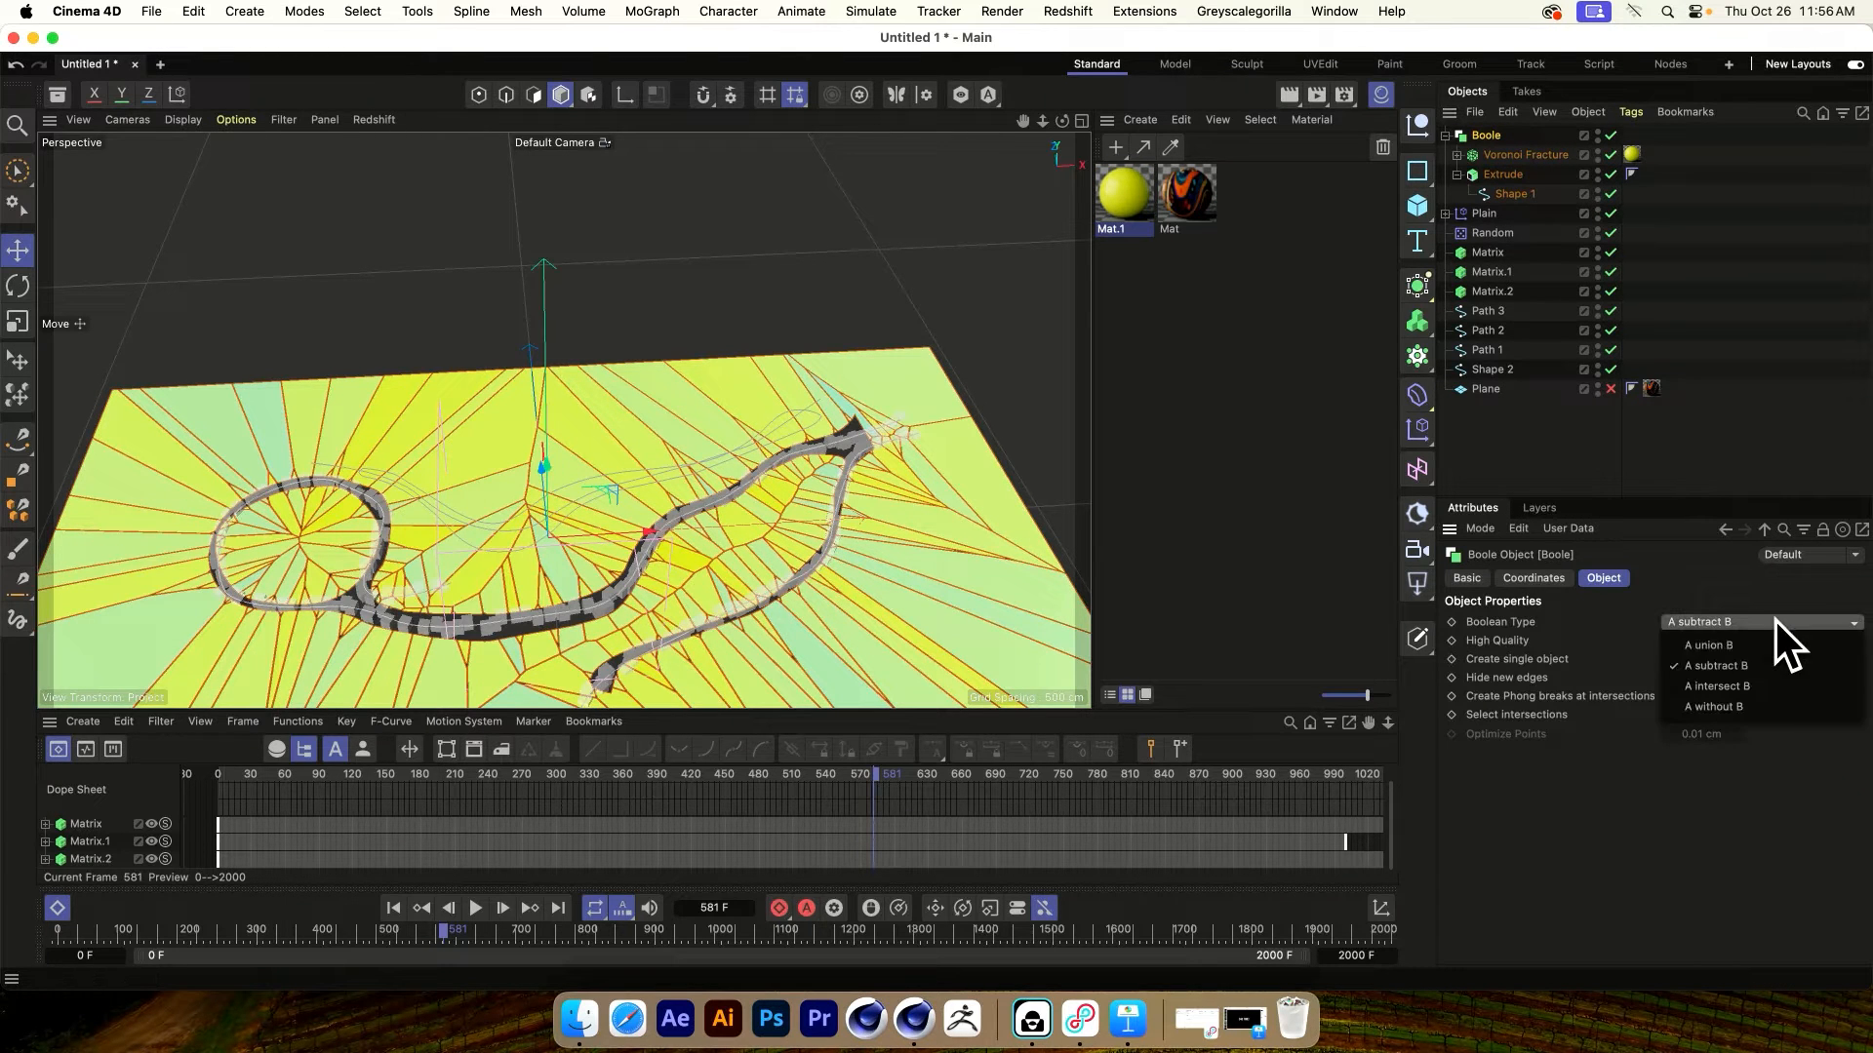
{"action": "left_click", "coordinate": [1746, 686]}
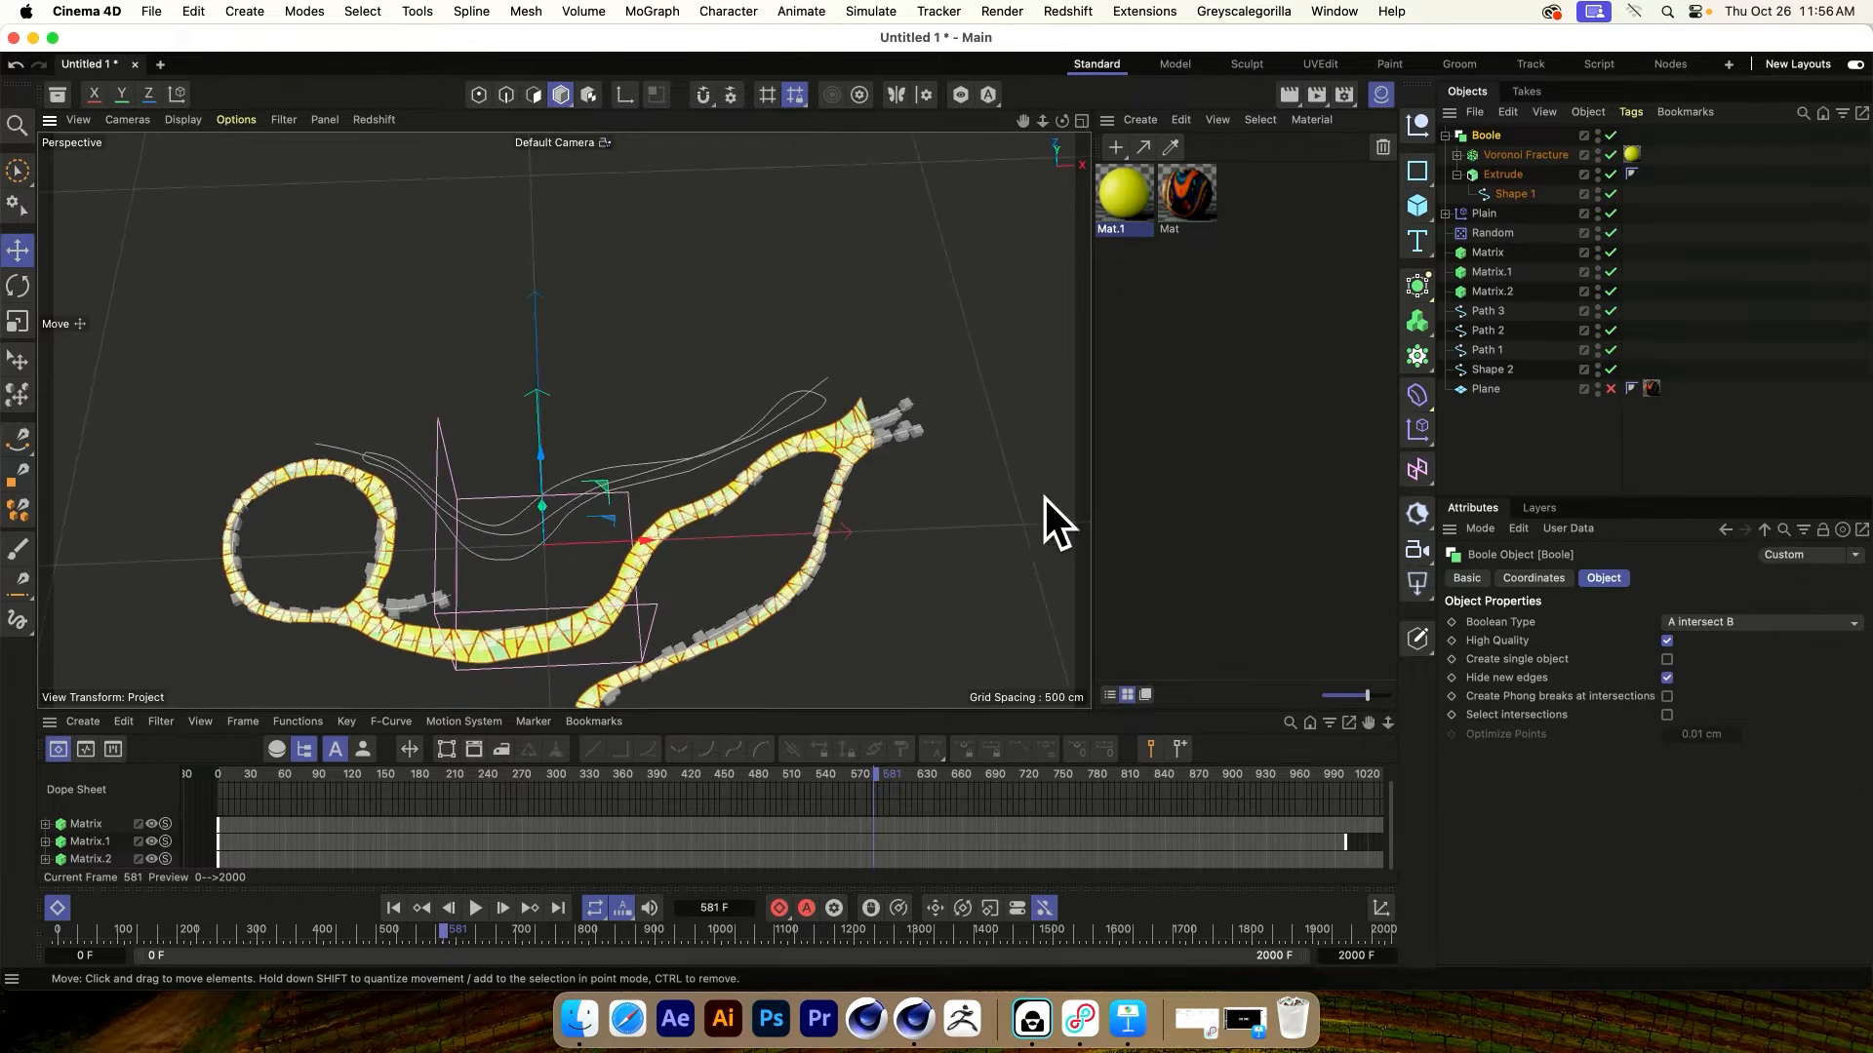
{"action": "left_click", "coordinate": [1512, 417]}
{"action": "scroll", "coordinate": [585, 585], "scroll_direction": "up", "scroll_amount": 5}
{"action": "scroll", "coordinate": [675, 553], "scroll_direction": "down", "scroll_amount": 4}
{"action": "scroll", "coordinate": [632, 573], "scroll_direction": "up", "scroll_amount": 3}
{"action": "left_click_drag", "start_coordinate": [587, 394], "coordinate": [648, 446], "text": "alt"}
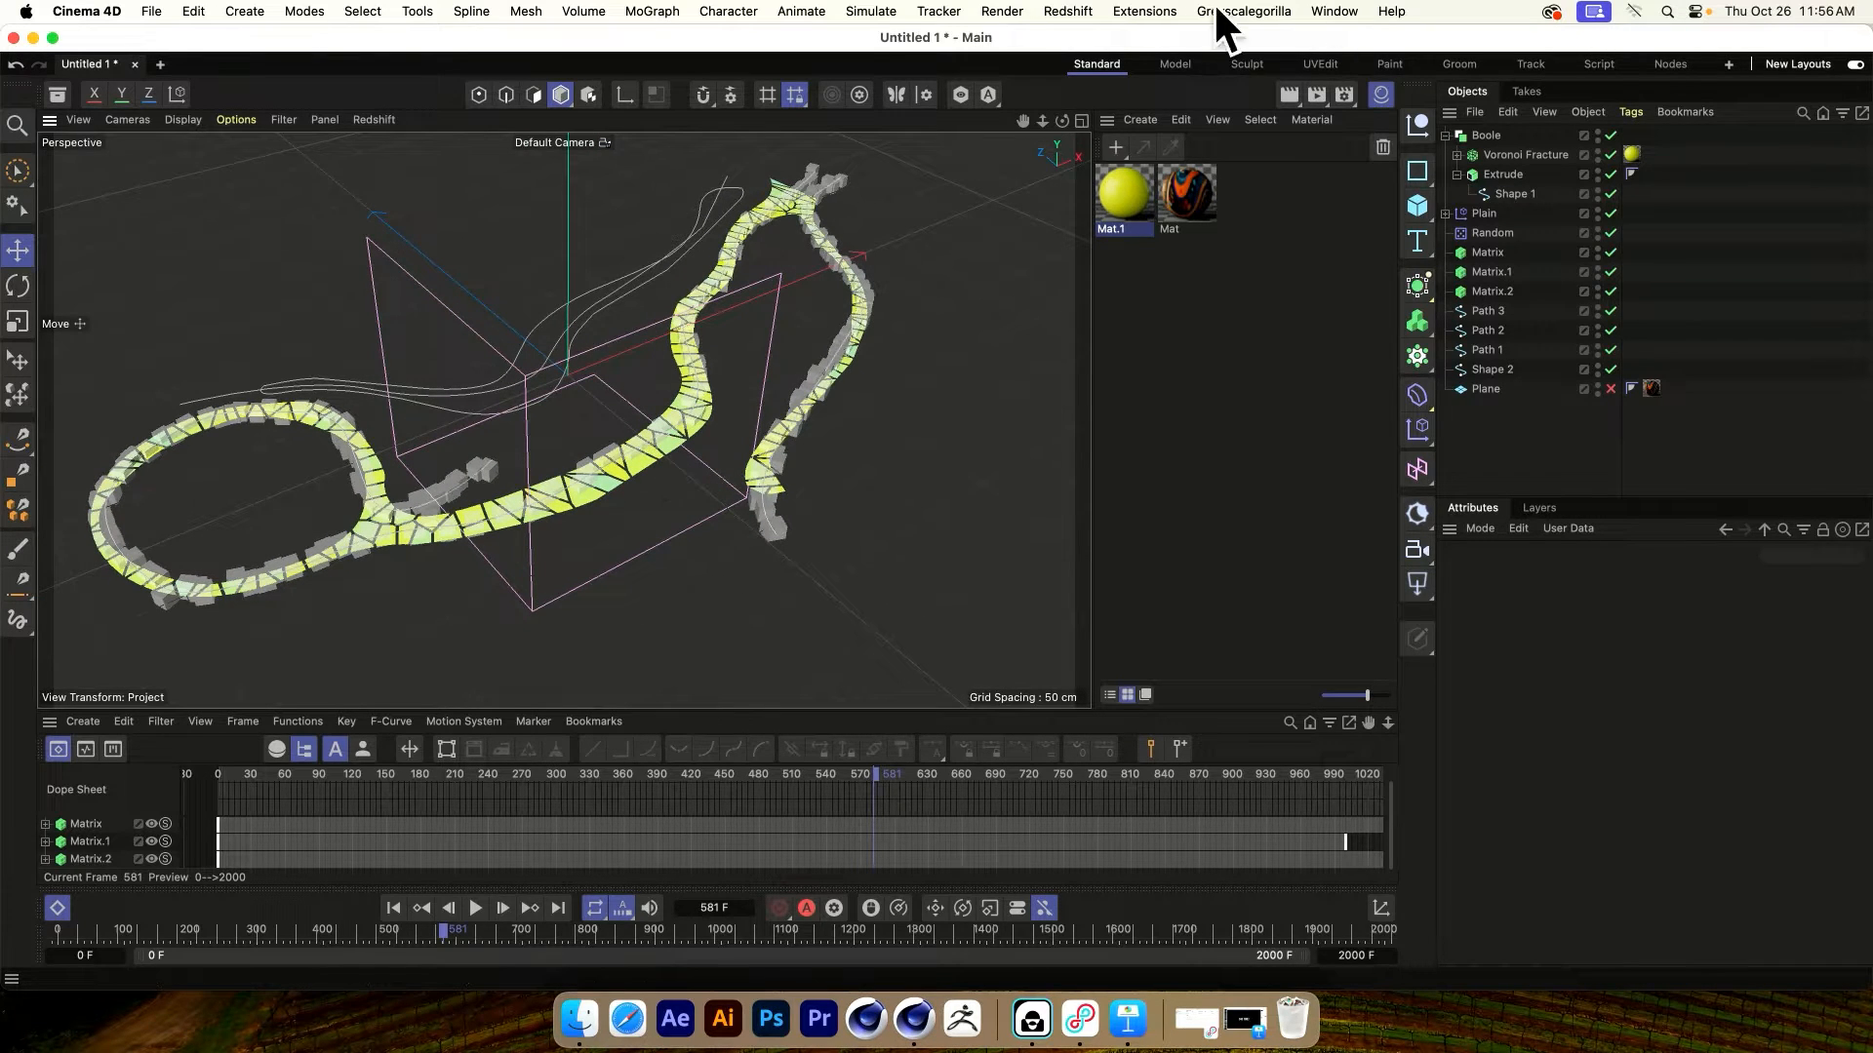
Preview the yellow fractured mosaic in the Redshift RenderView, and close the preview
{"action": "left_click", "coordinate": [1141, 11]}
{"action": "left_click", "coordinate": [1153, 185]}
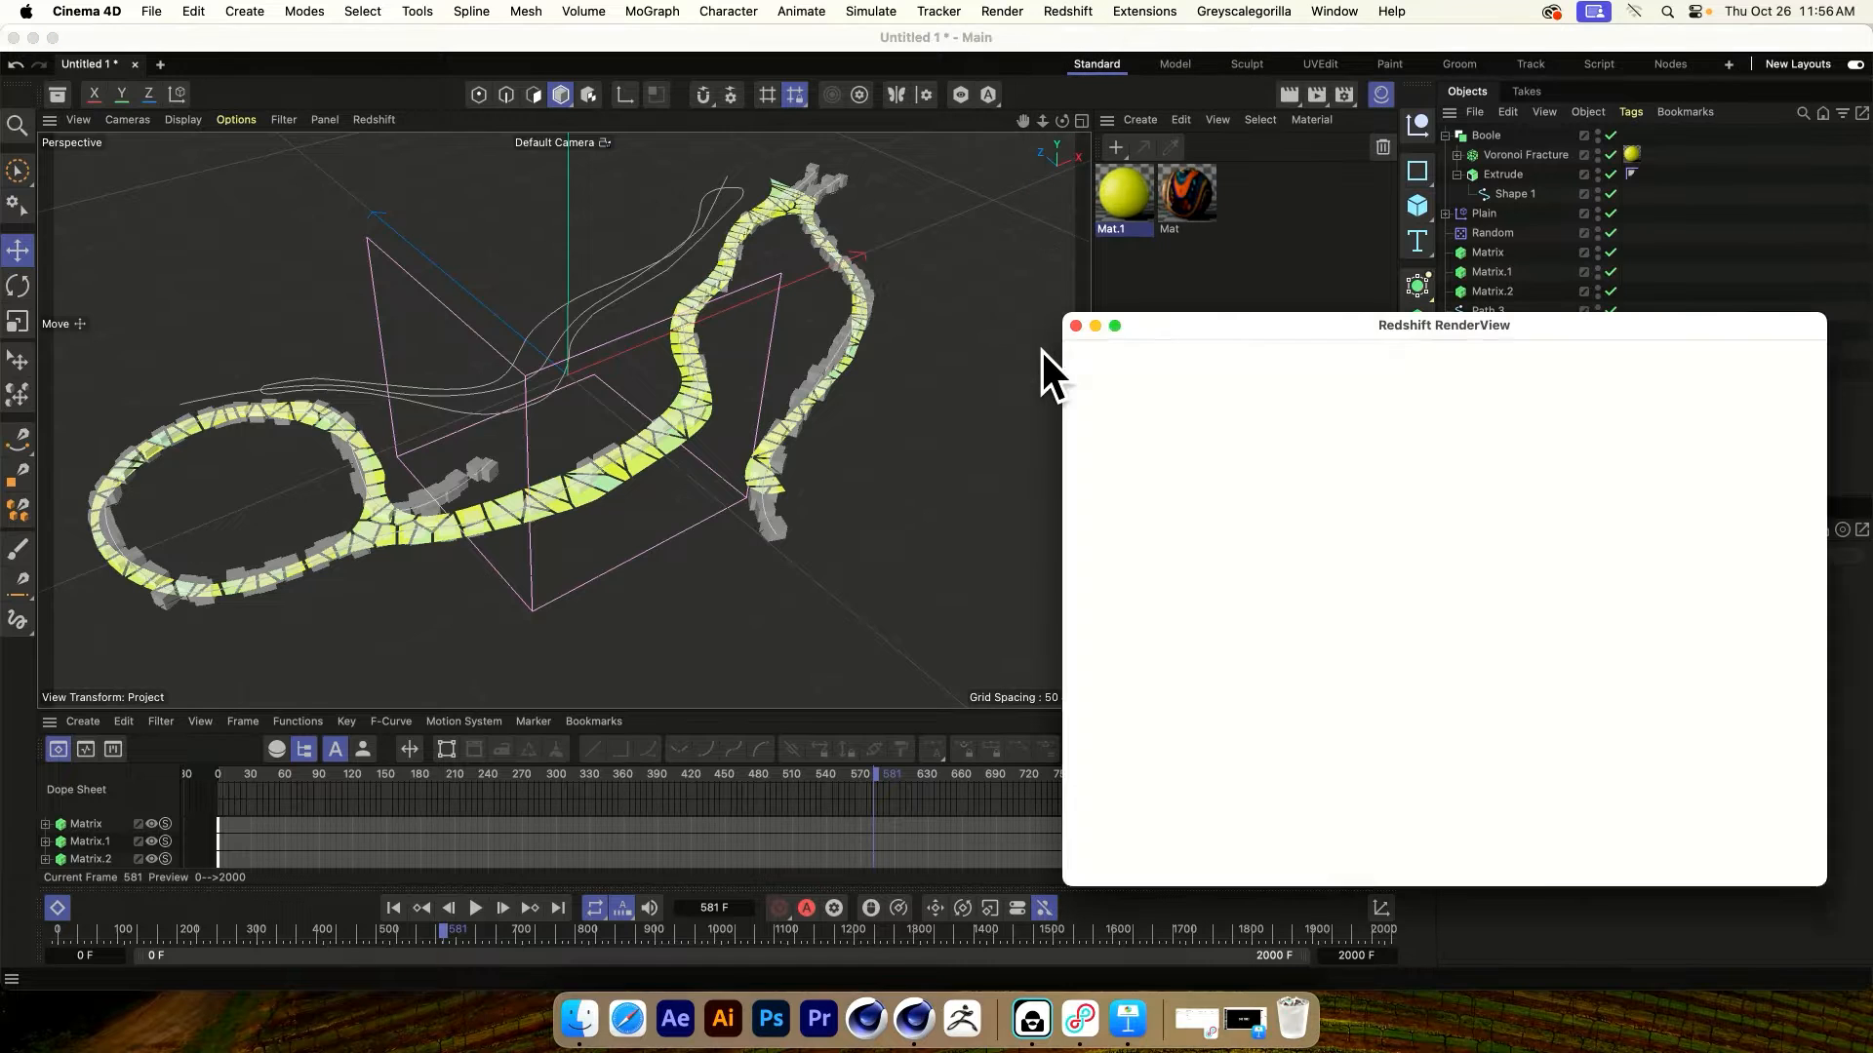
{"action": "left_click_drag", "start_coordinate": [1232, 324], "coordinate": [884, 129]}
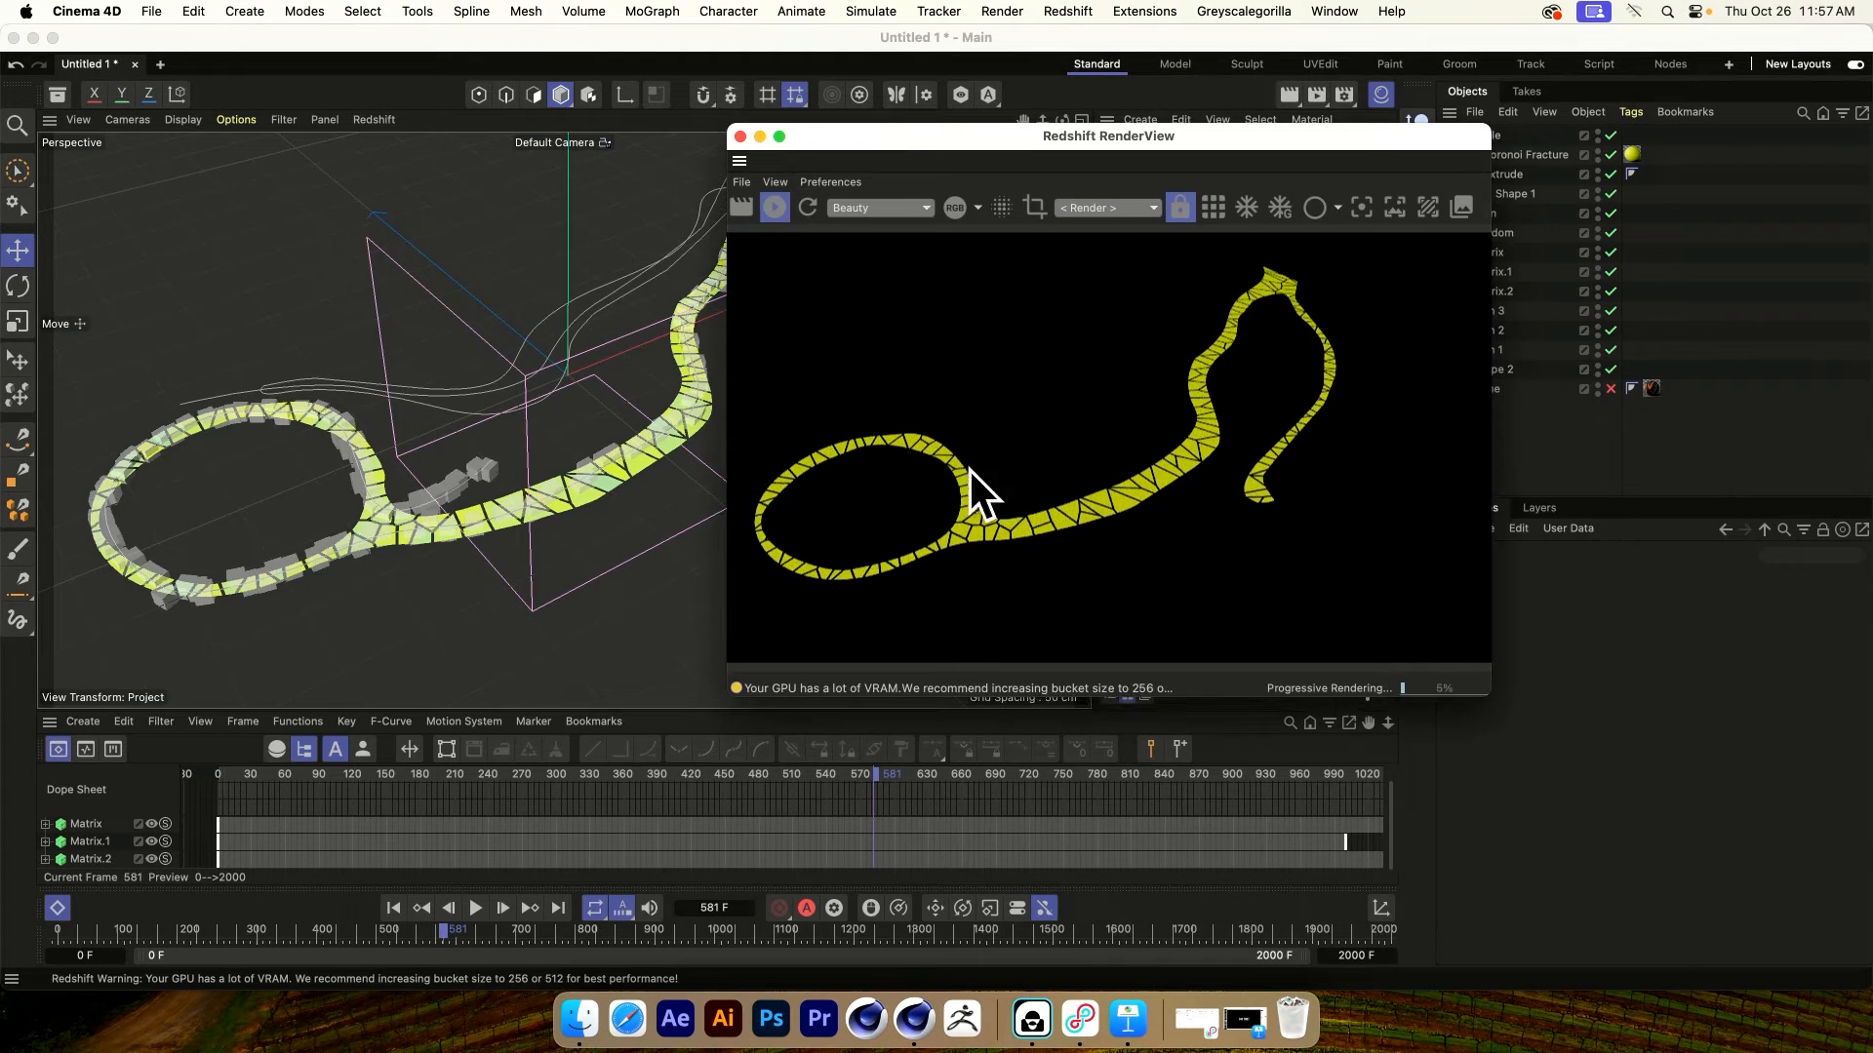
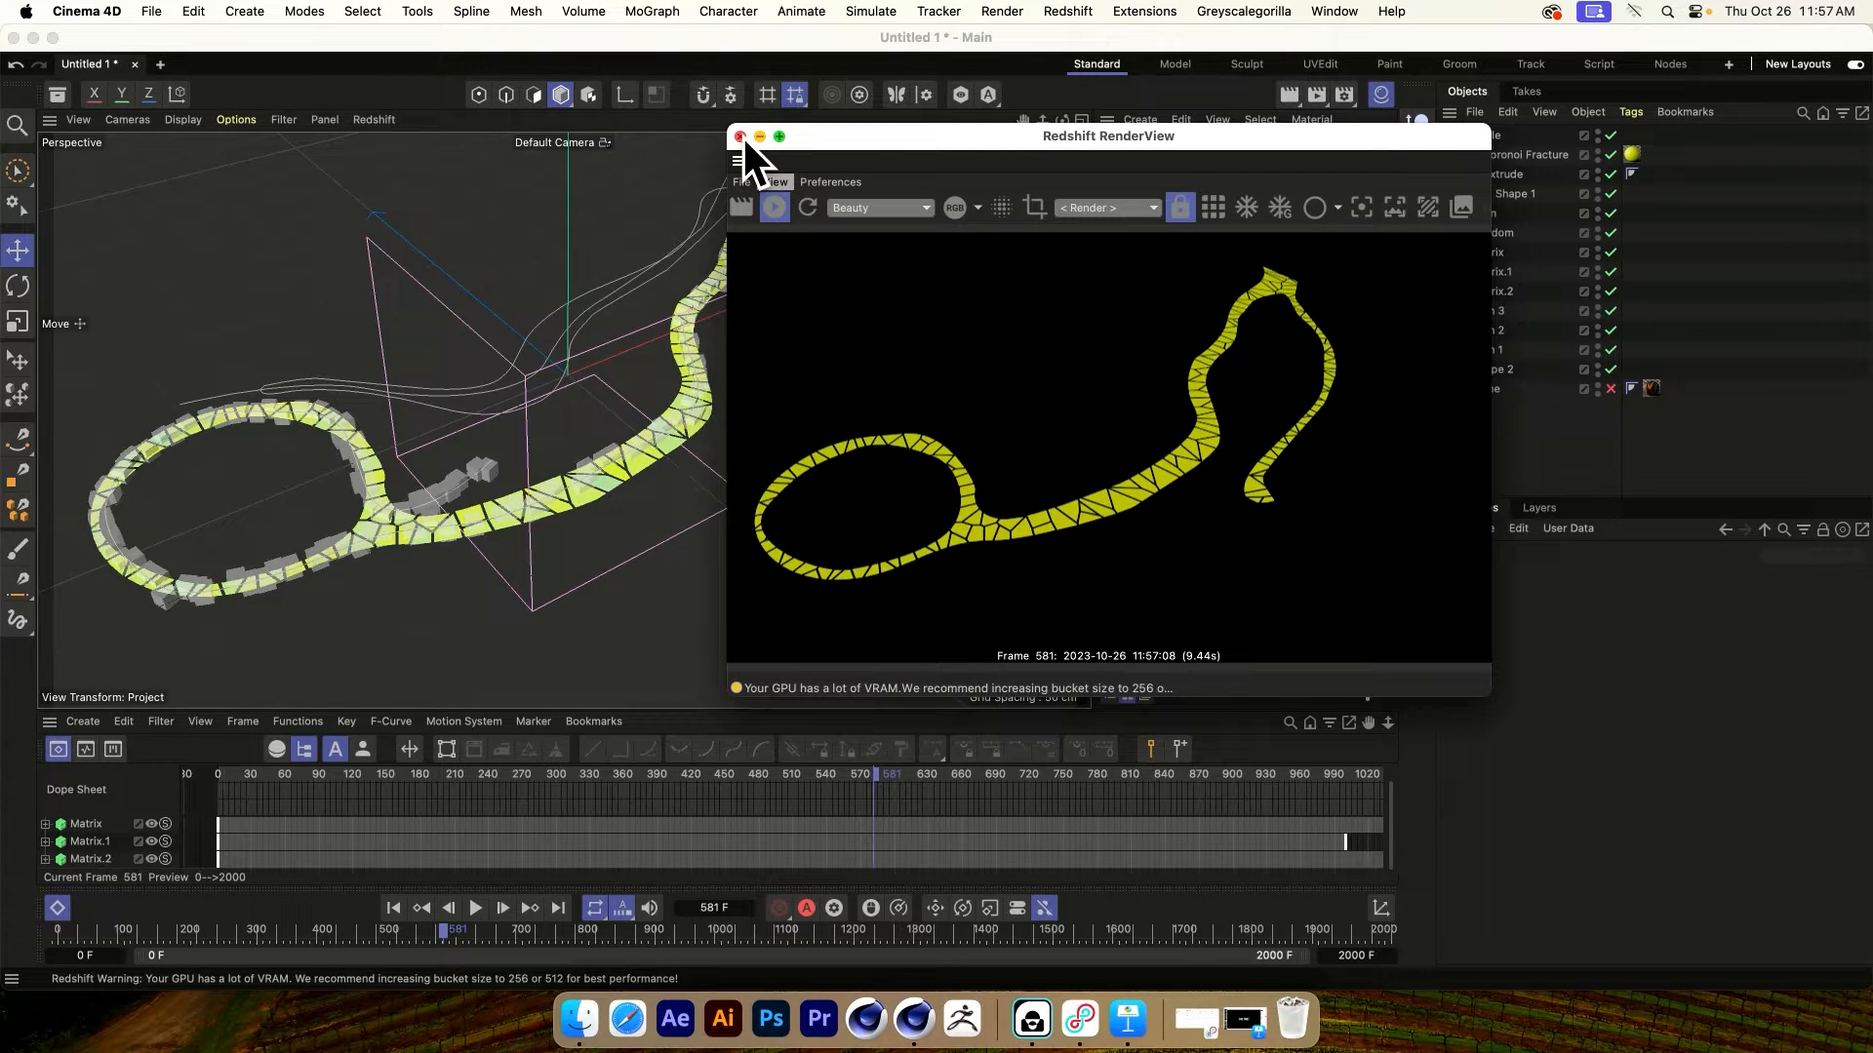
{"action": "left_click", "coordinate": [740, 137]}
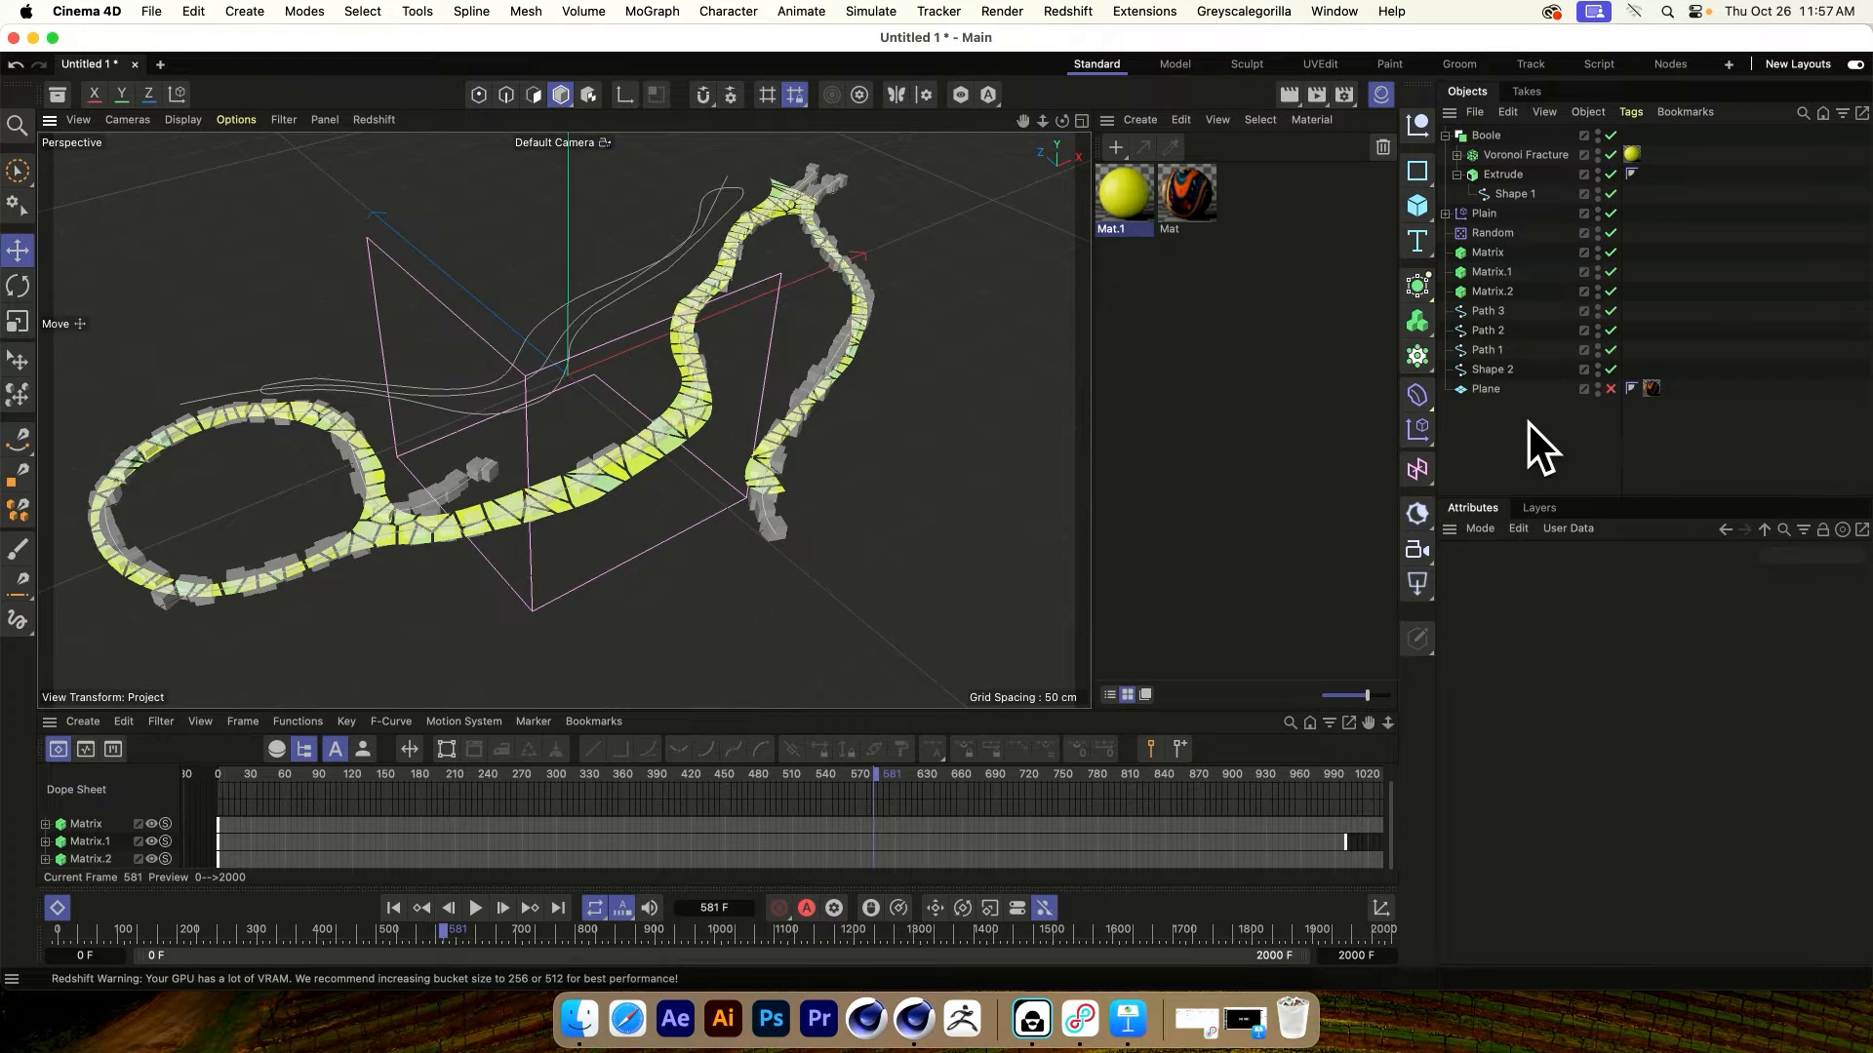
Set the Voronoi Fracture's Offset Fragments to 0 cm to close the gaps between the pieces
{"action": "left_click", "coordinate": [1492, 156]}
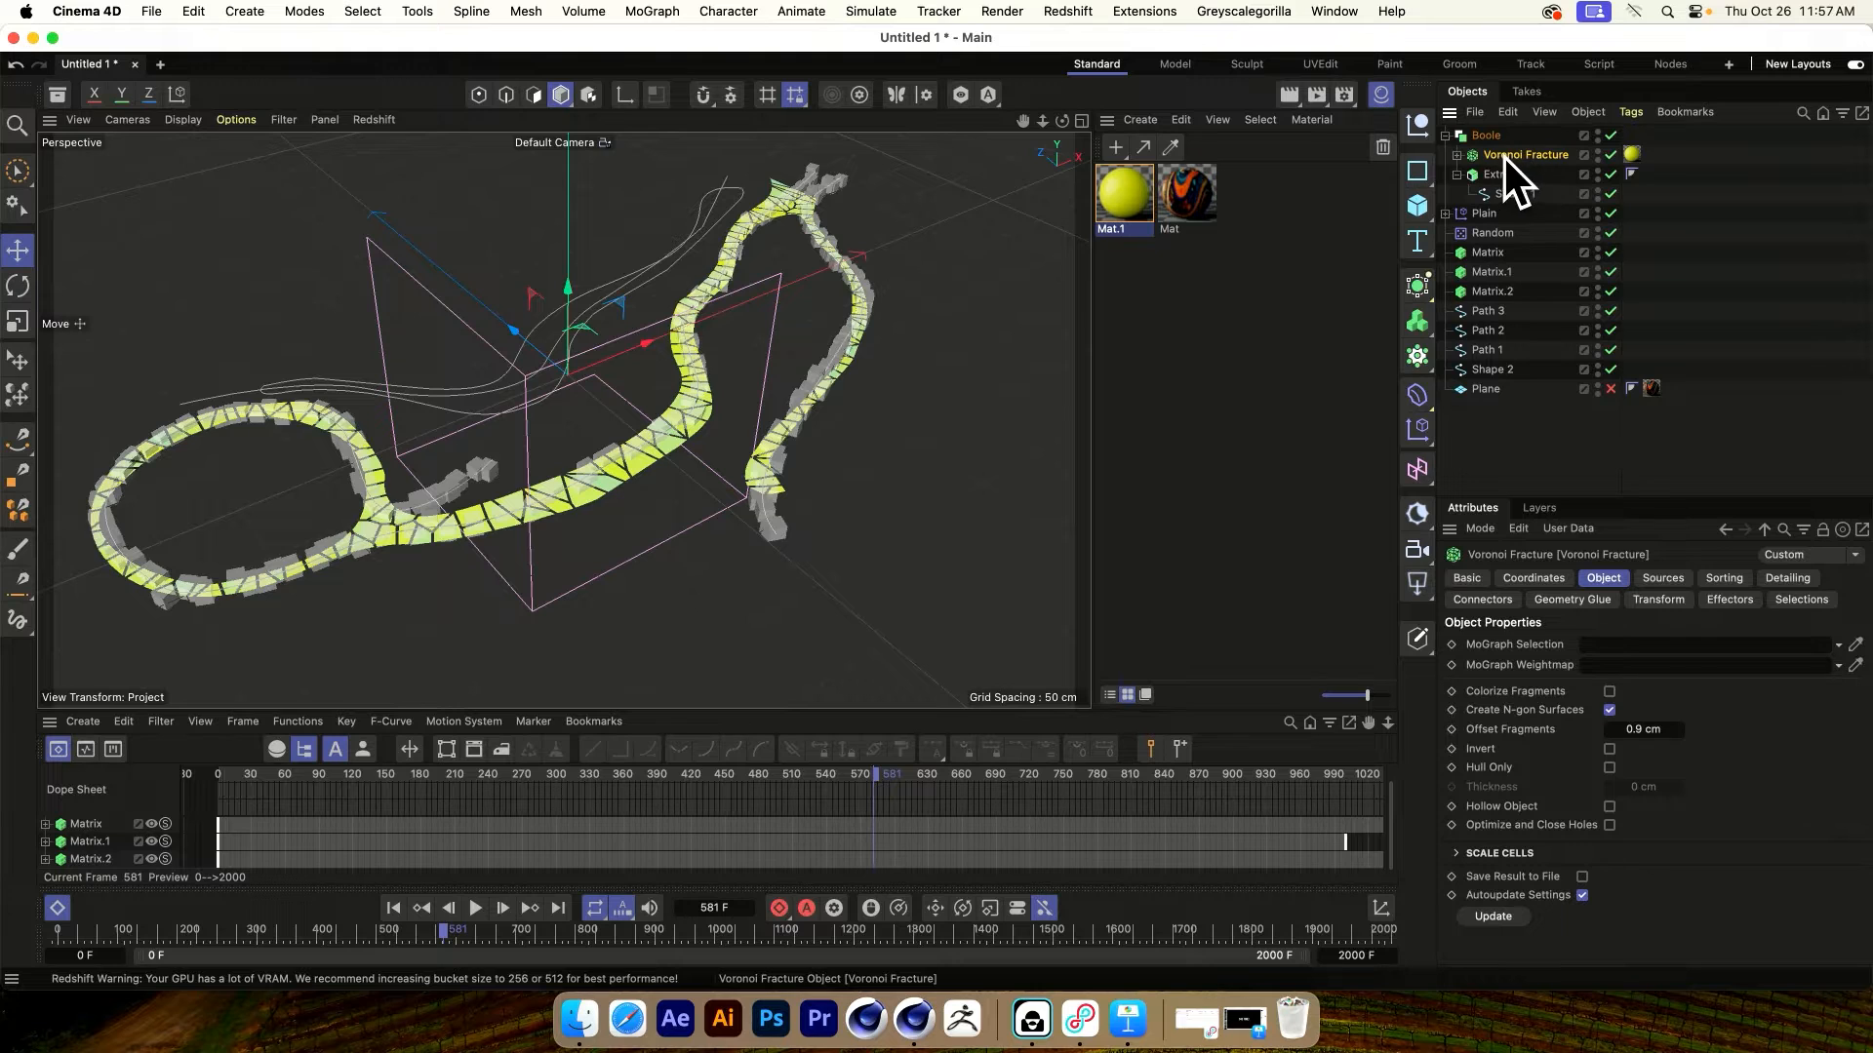
{"action": "double_click", "coordinate": [1645, 730]}
{"action": "type", "text": "0"}
{"action": "key", "text": "Return"}
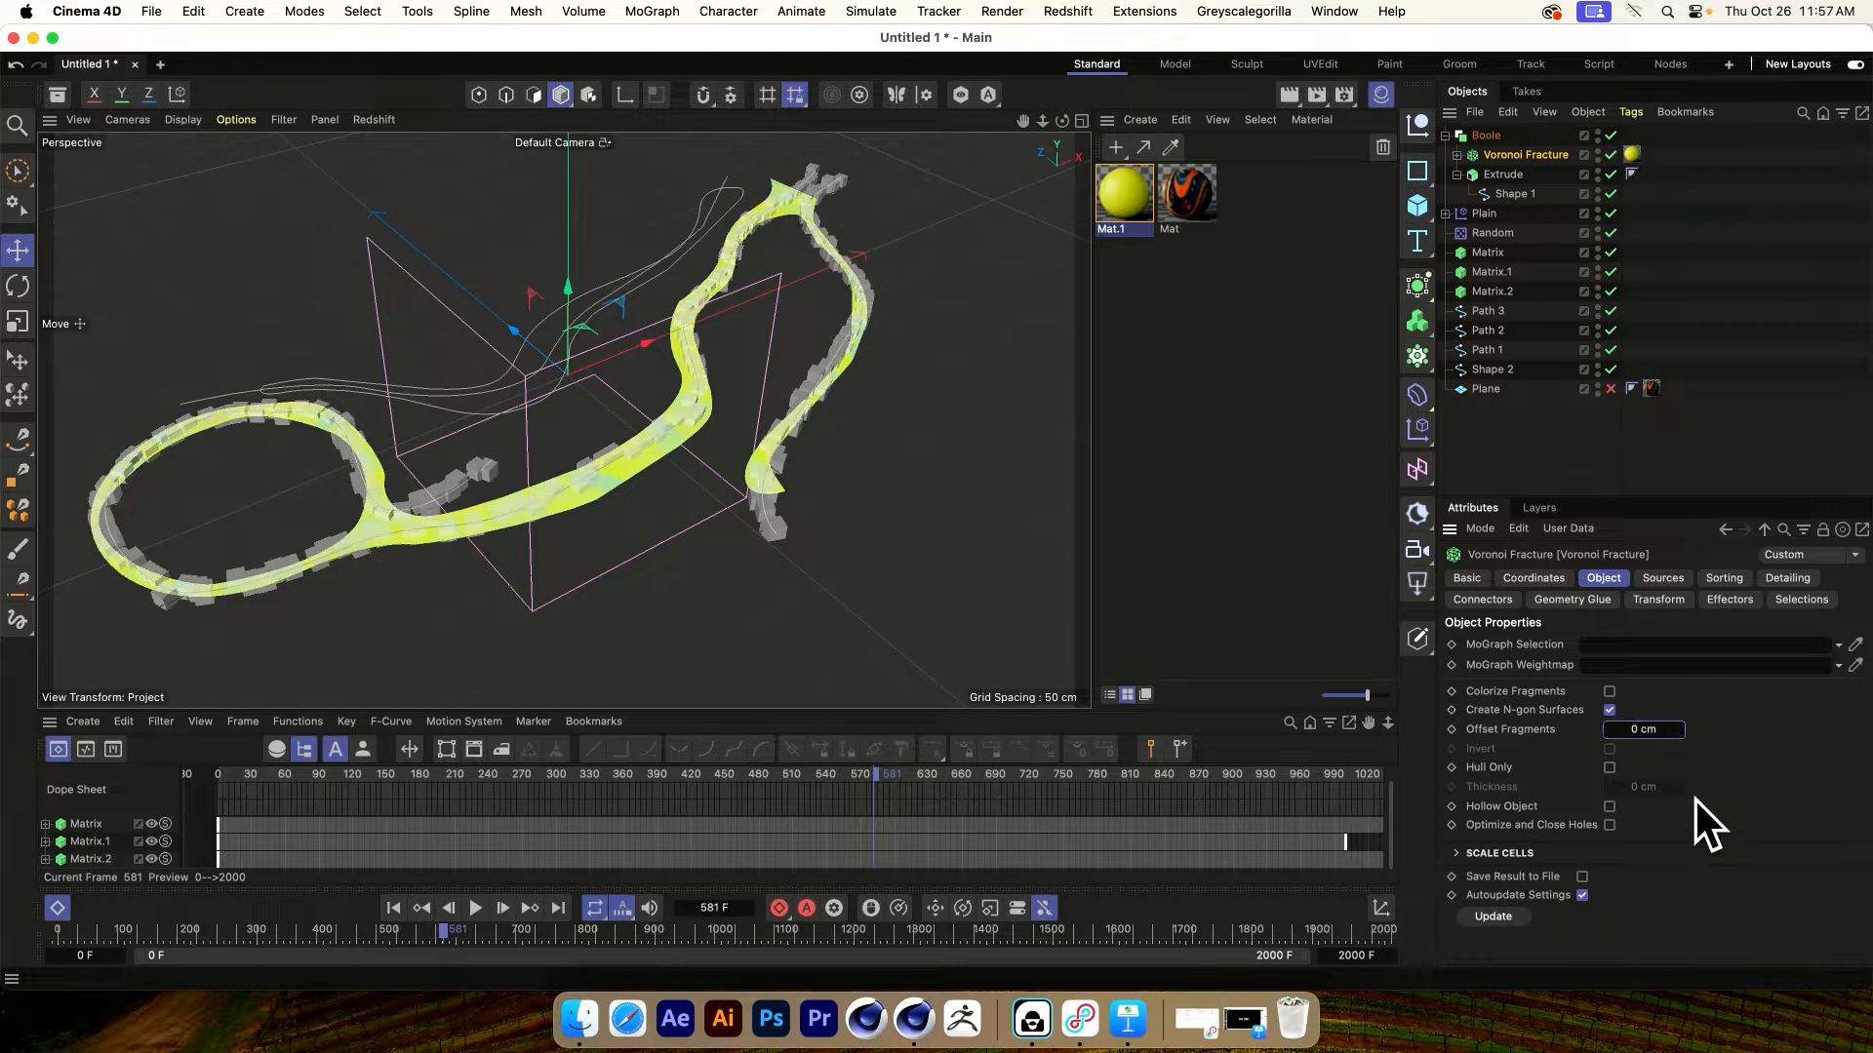
{"action": "left_click", "coordinate": [1550, 429]}
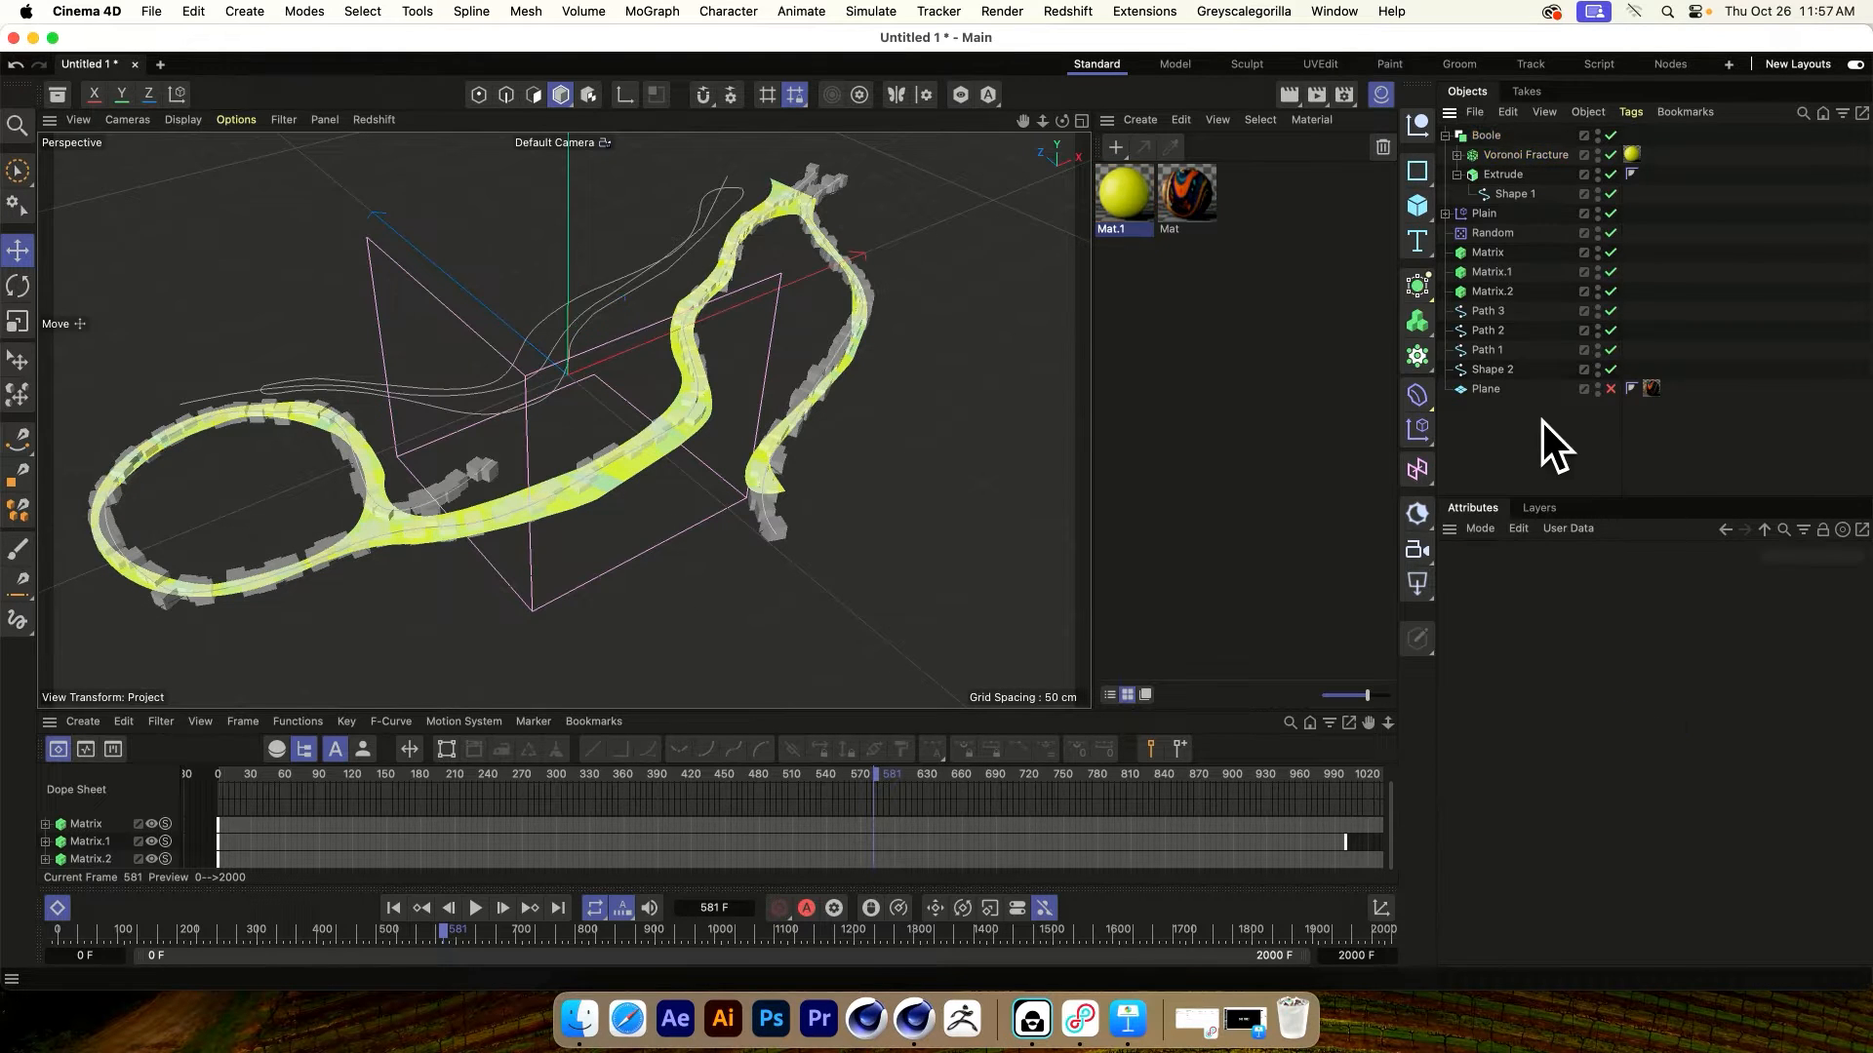
Hide the Matrix object in the viewport while leaving it enabled
{"action": "double_click", "coordinate": [1598, 249]}
{"action": "double_click", "coordinate": [1597, 268]}
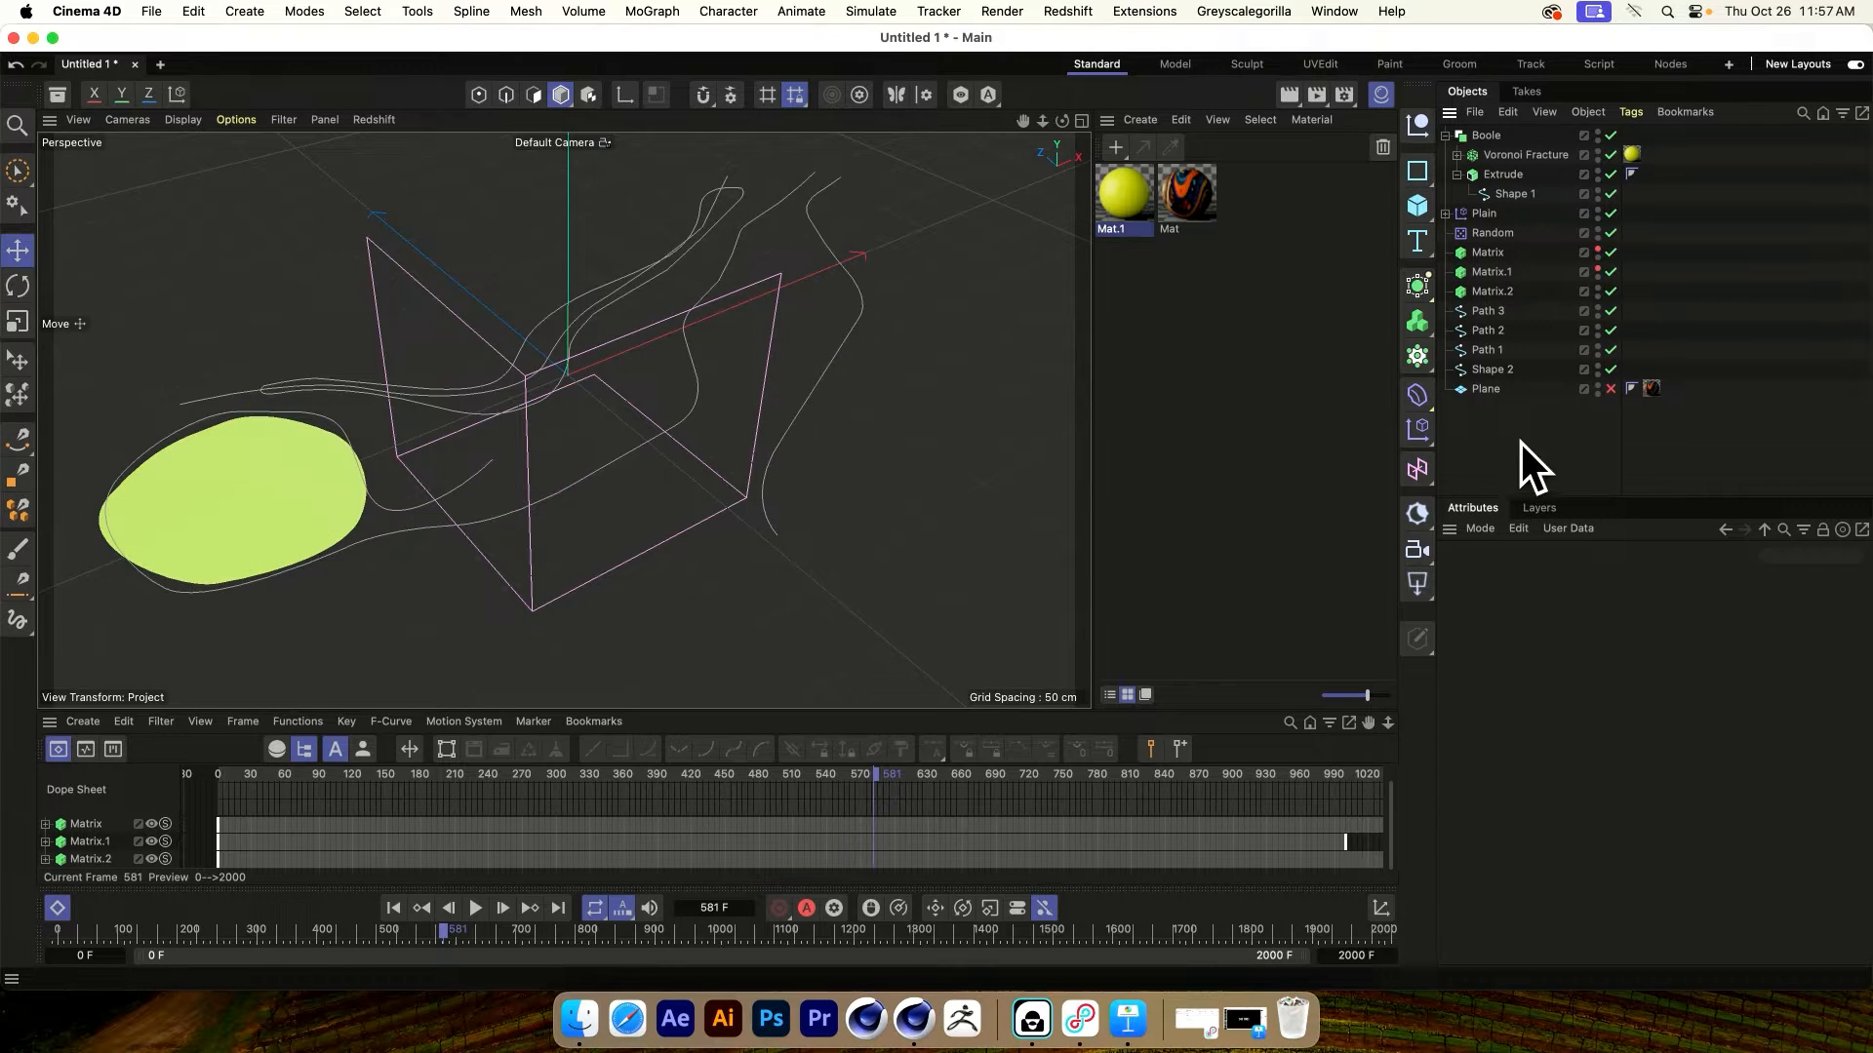
{"action": "left_click", "coordinate": [1611, 271]}
{"action": "left_click", "coordinate": [1611, 252]}
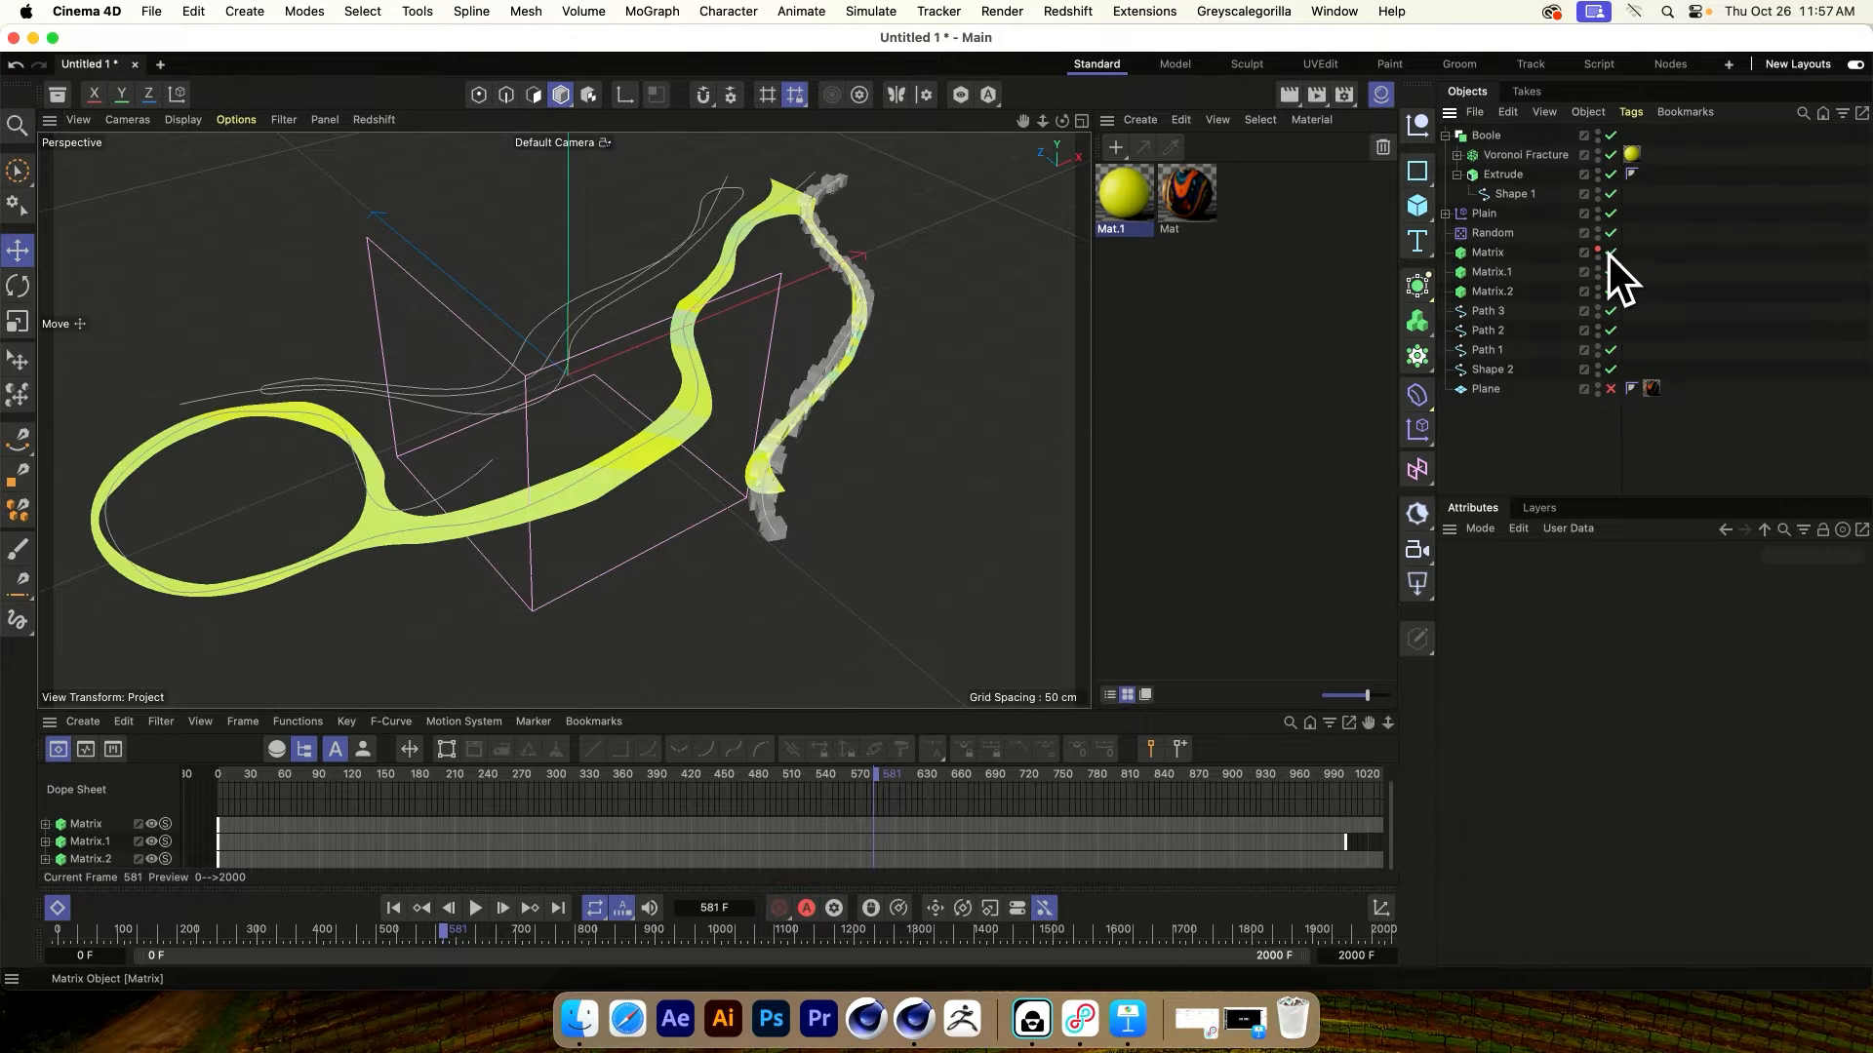
Frame the whole shape from above, add an RS Camera from that view and look through it
{"action": "left_click_drag", "start_coordinate": [682, 395], "coordinate": [612, 530], "text": "alt"}
{"action": "left_click_drag", "start_coordinate": [361, 441], "coordinate": [519, 550], "text": "alt"}
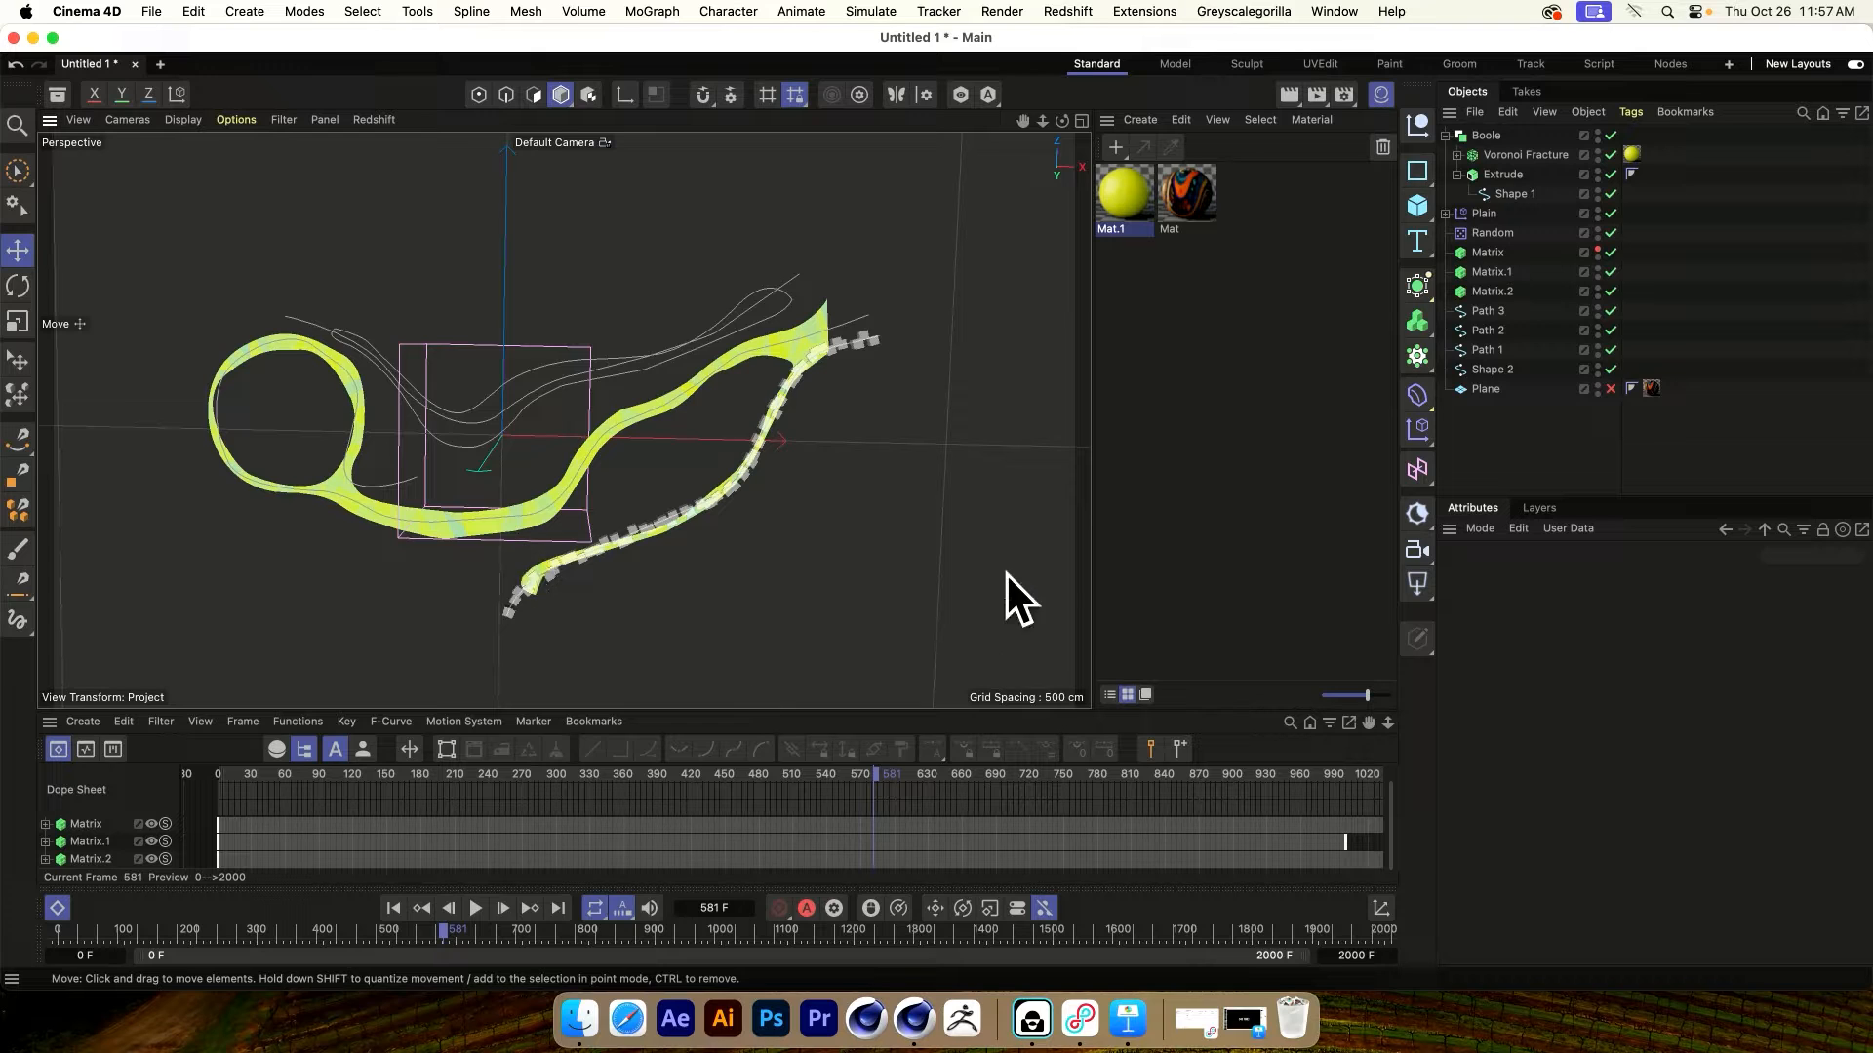
{"action": "middle_click_drag", "start_coordinate": [675, 431], "coordinate": [727, 368], "text": "alt"}
{"action": "left_click", "coordinate": [1417, 547]}
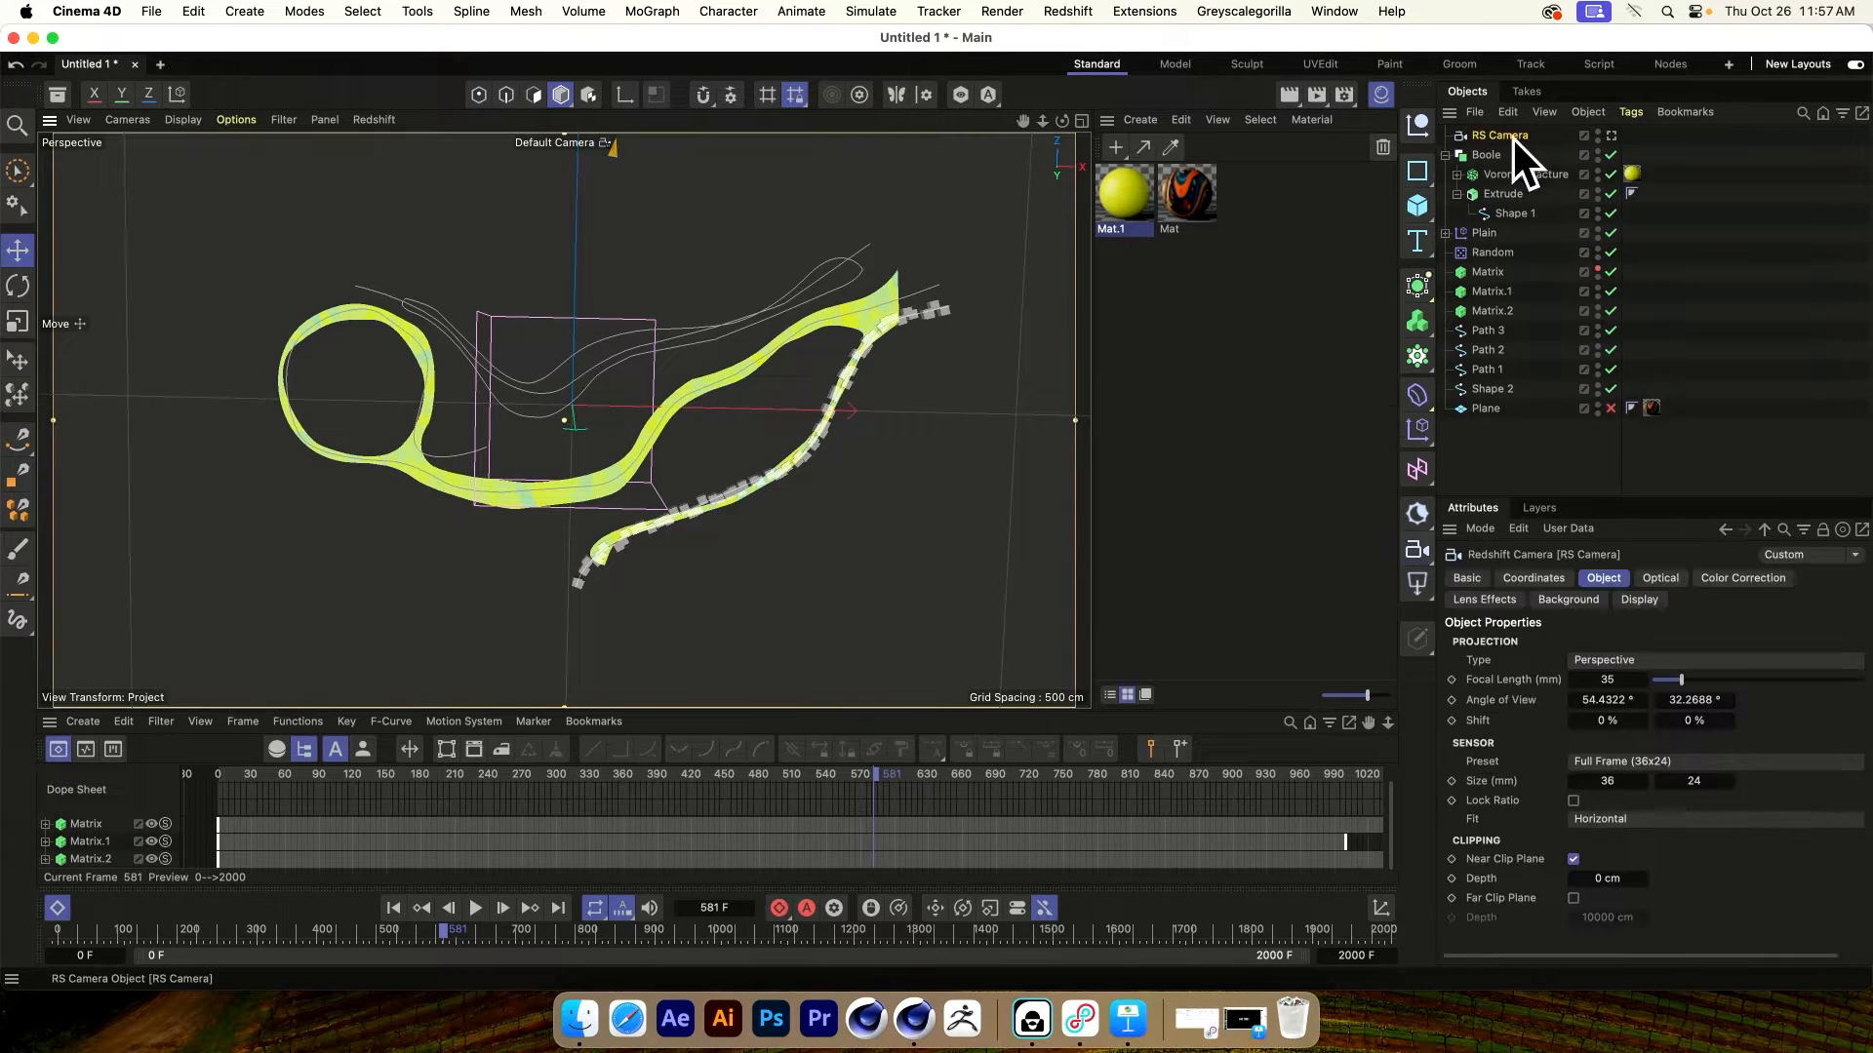
{"action": "left_click", "coordinate": [1611, 134]}
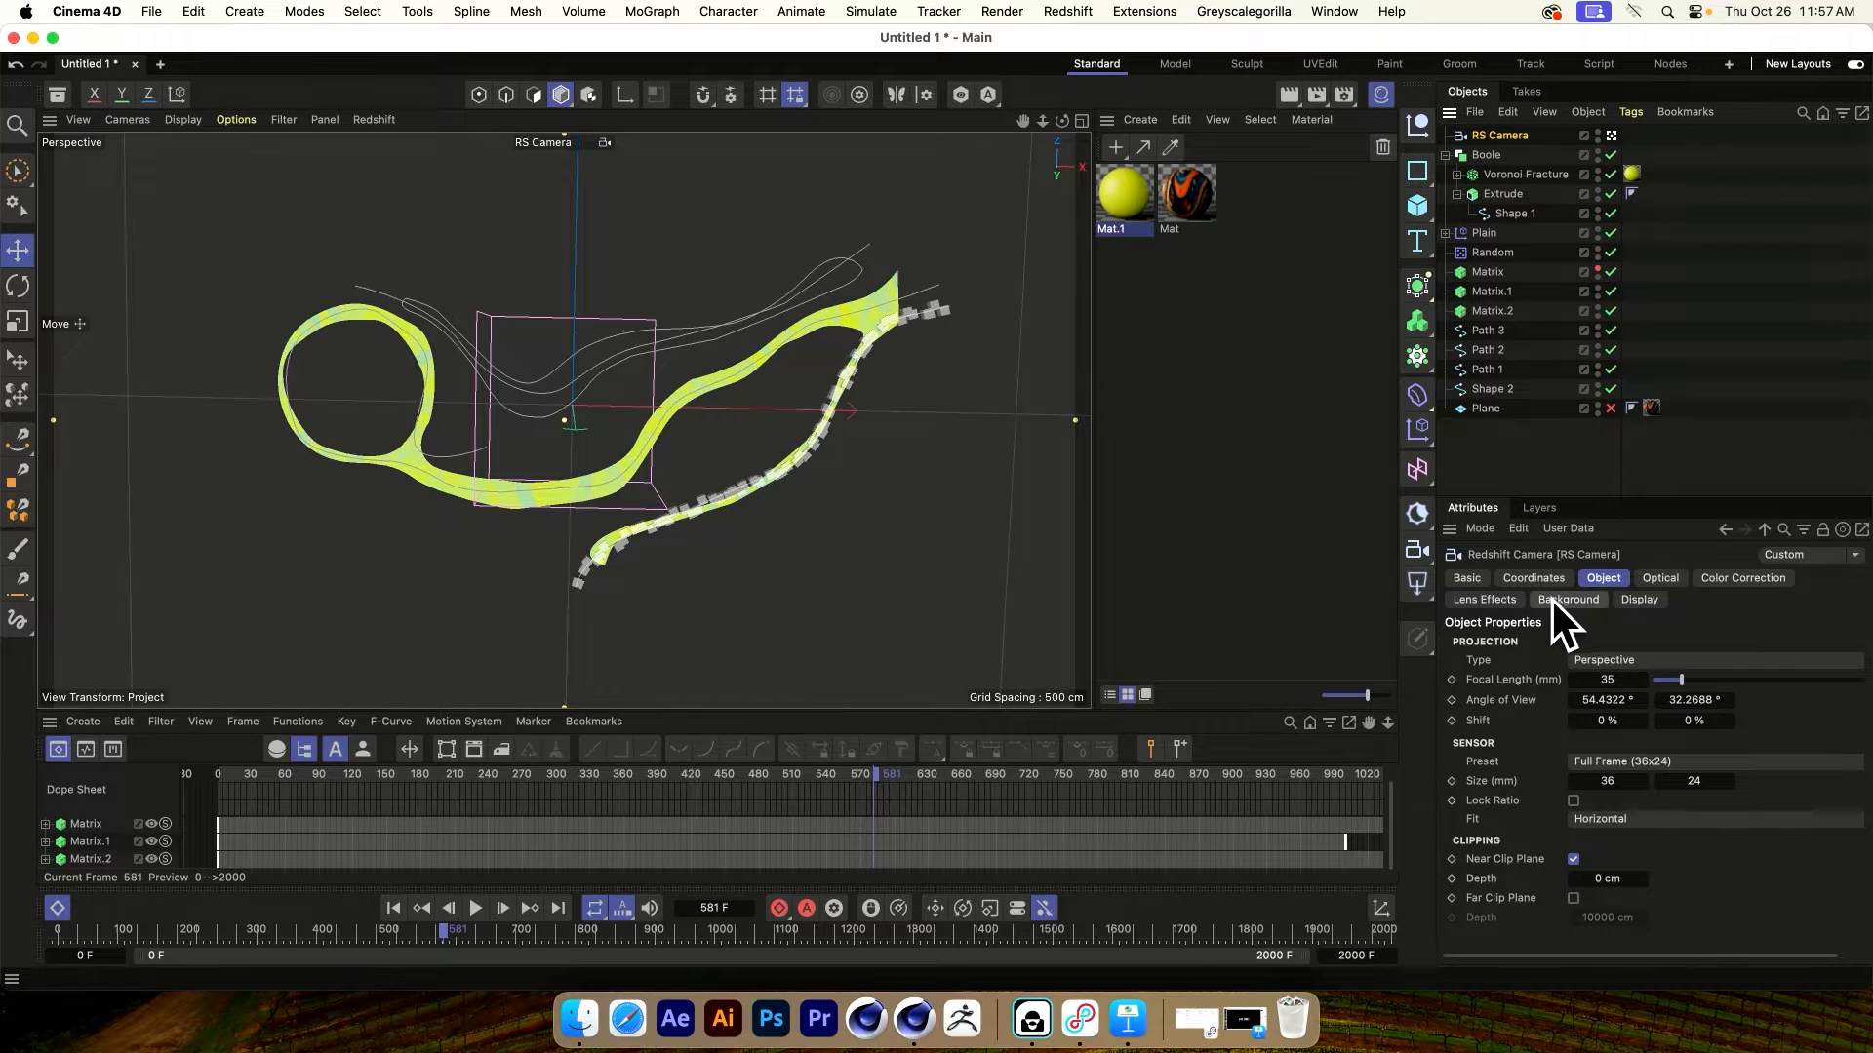
Set the RS Camera's X and Z positions to 0, its heading to 0° and its pitch to -90°
{"action": "left_click", "coordinate": [1533, 577]}
{"action": "left_click", "coordinate": [1539, 670]}
{"action": "type", "text": "0"}
{"action": "key", "text": "Tab"}
{"action": "key", "text": "Tab"}
{"action": "type", "text": "0"}
{"action": "key", "text": "Tab"}
{"action": "type", "text": "0"}
{"action": "key", "text": "Tab"}
{"action": "type", "text": "-90"}
{"action": "key", "text": "Return"}
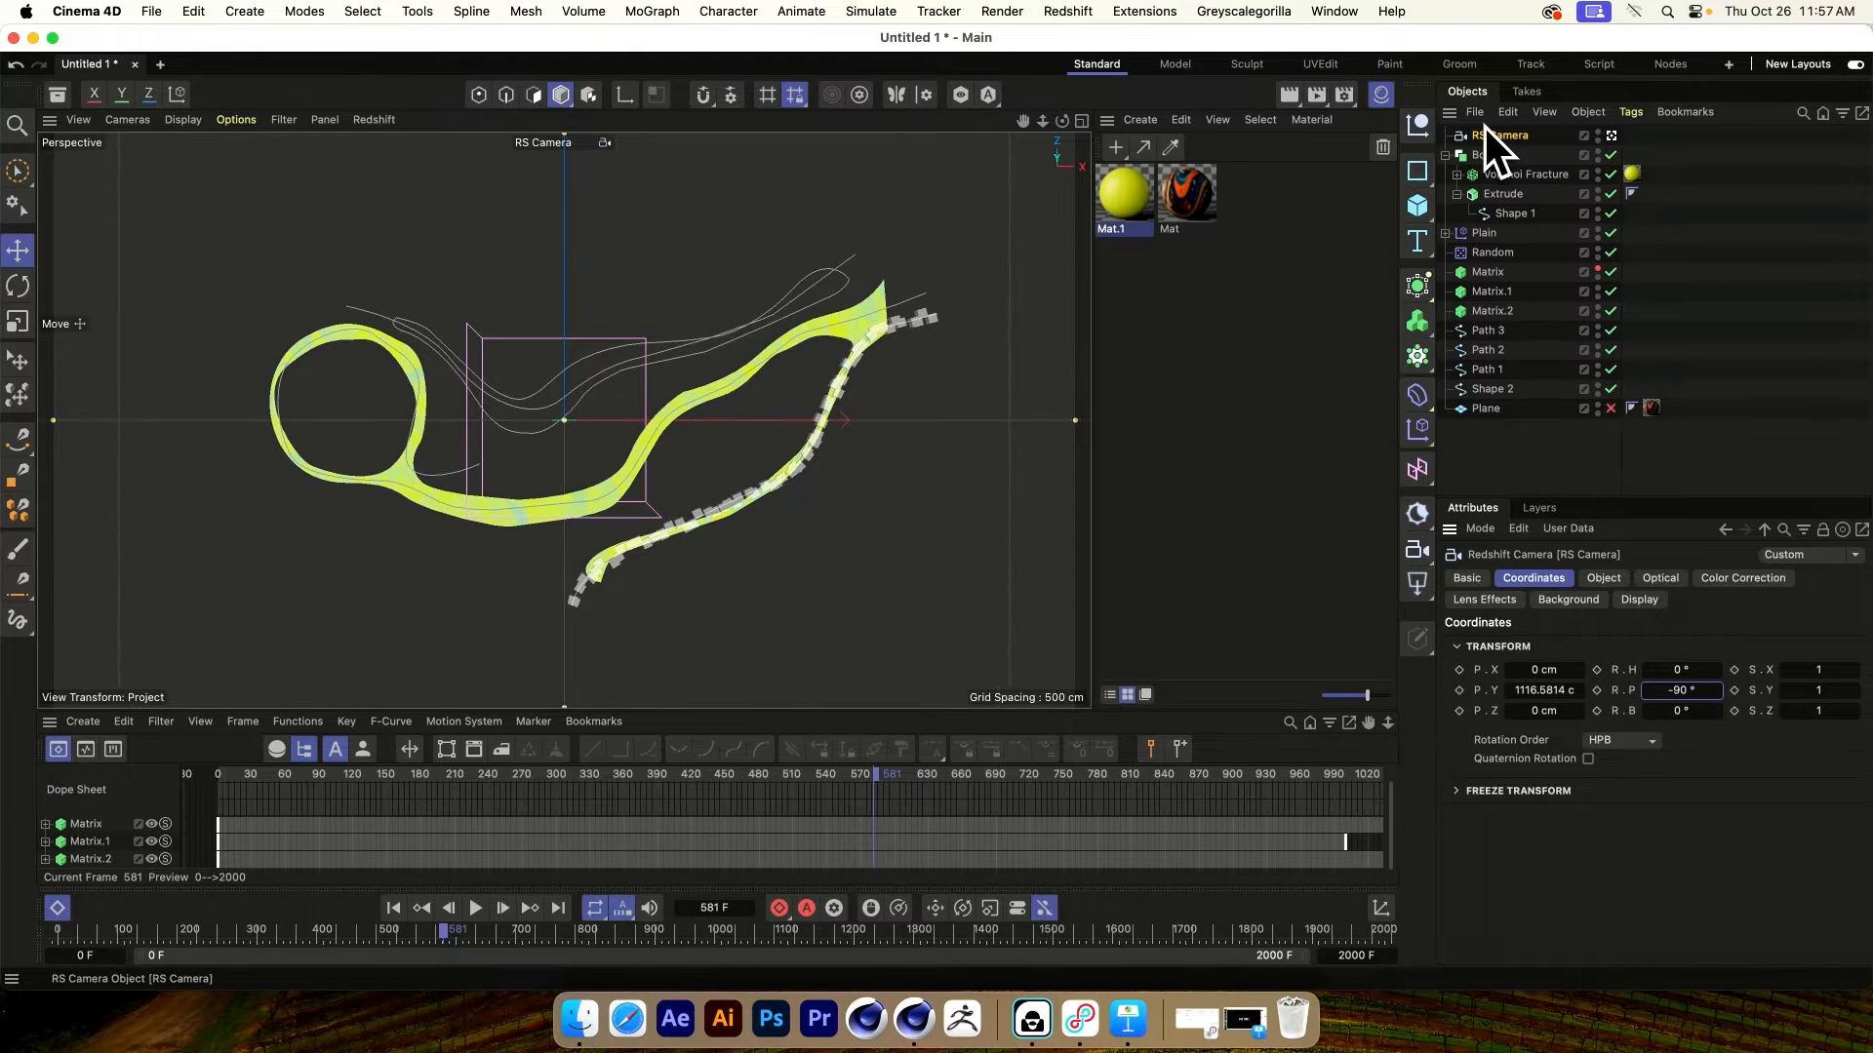
Set the render output to 1920 x 1080 pixels with Lock Ratio enabled
{"action": "left_click", "coordinate": [1344, 94]}
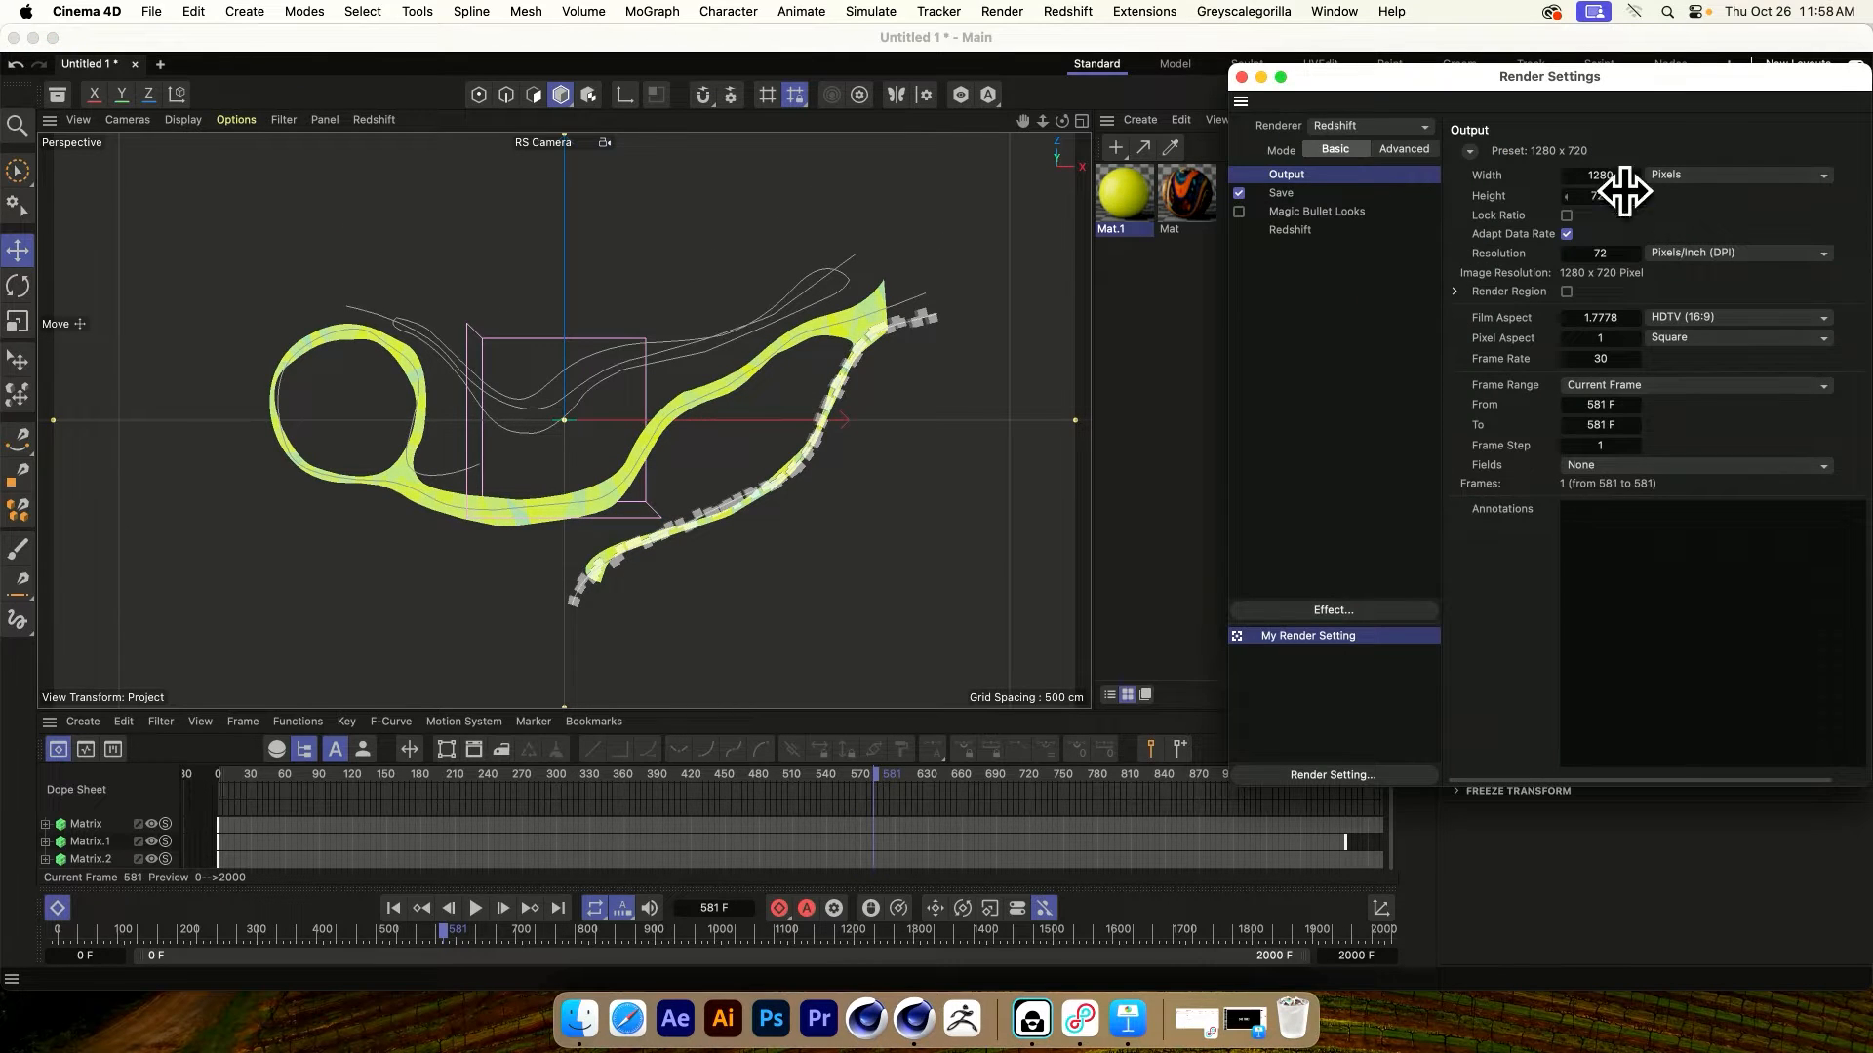
{"action": "left_click", "coordinate": [1567, 215]}
{"action": "left_click", "coordinate": [1600, 174]}
{"action": "type", "text": "1920"}
{"action": "key", "text": "Return"}
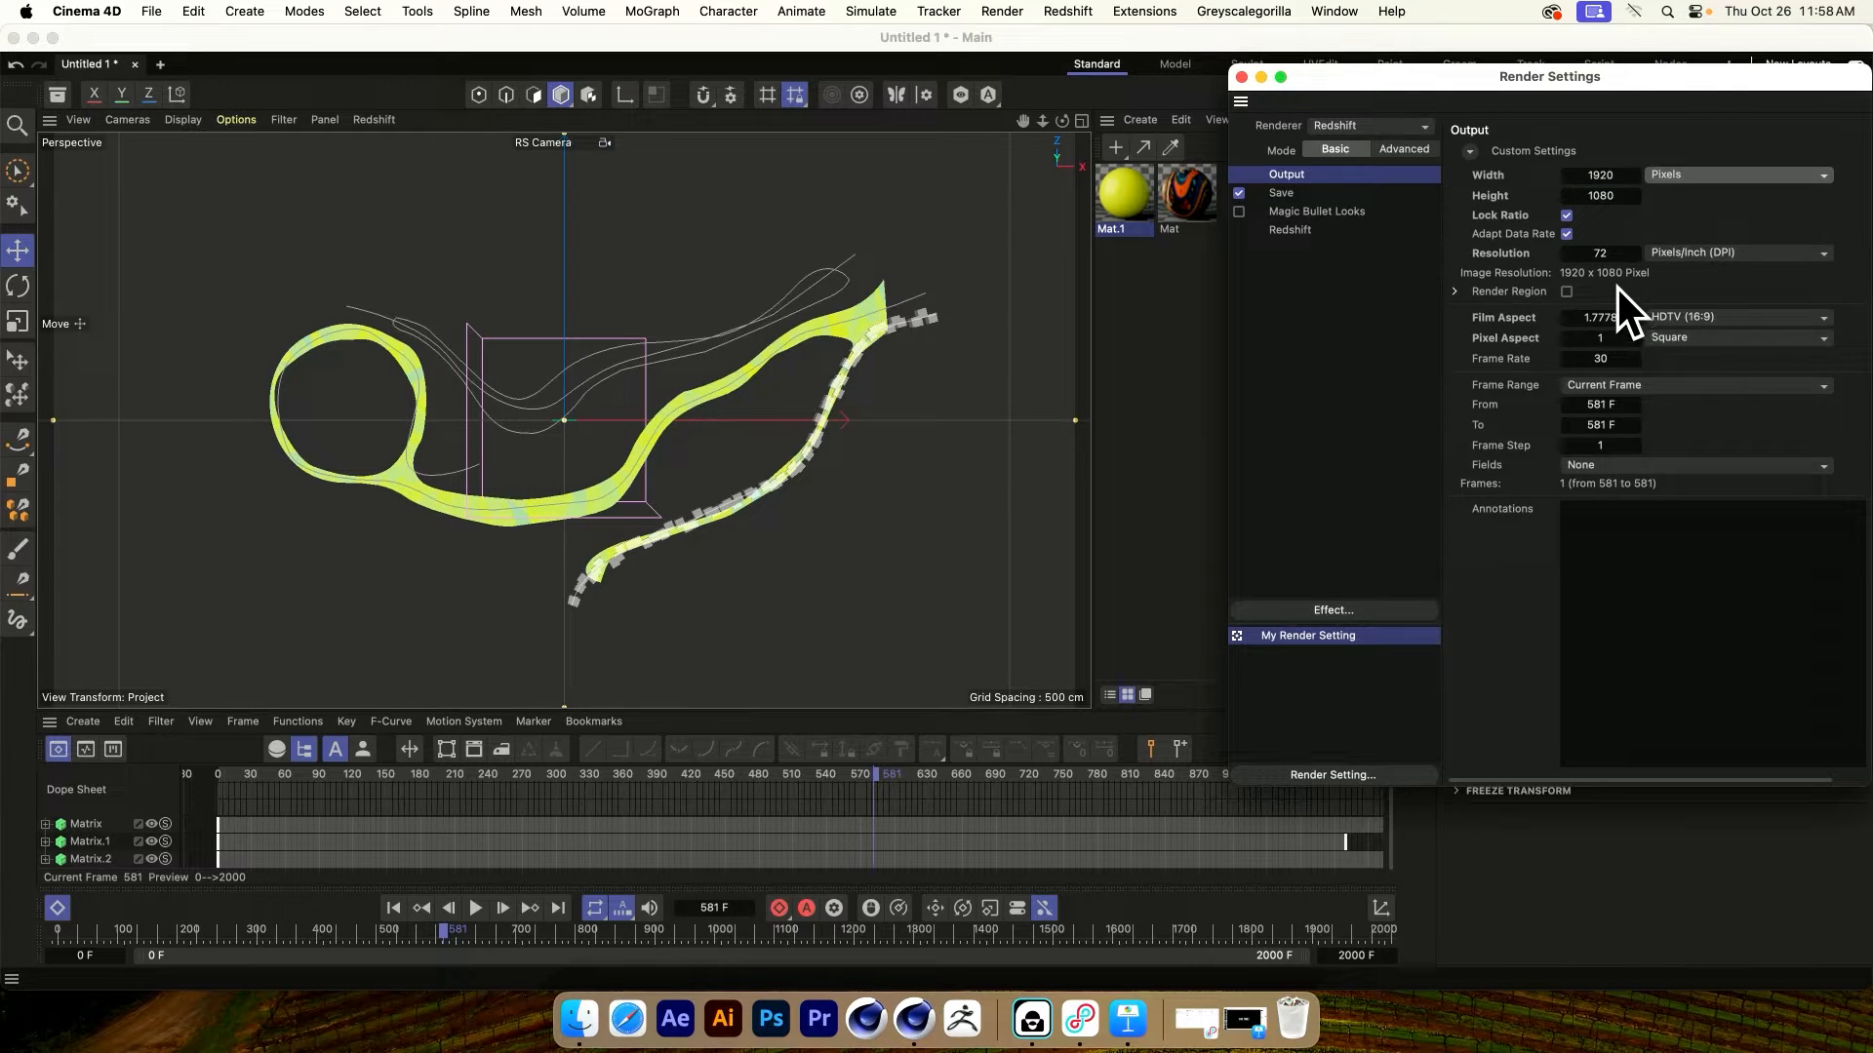
Set the regular image format to PNG with Alpha Channel on and 8 Bit Dithering off, and disable saving of the multi-pass image
{"action": "left_click", "coordinate": [1284, 196]}
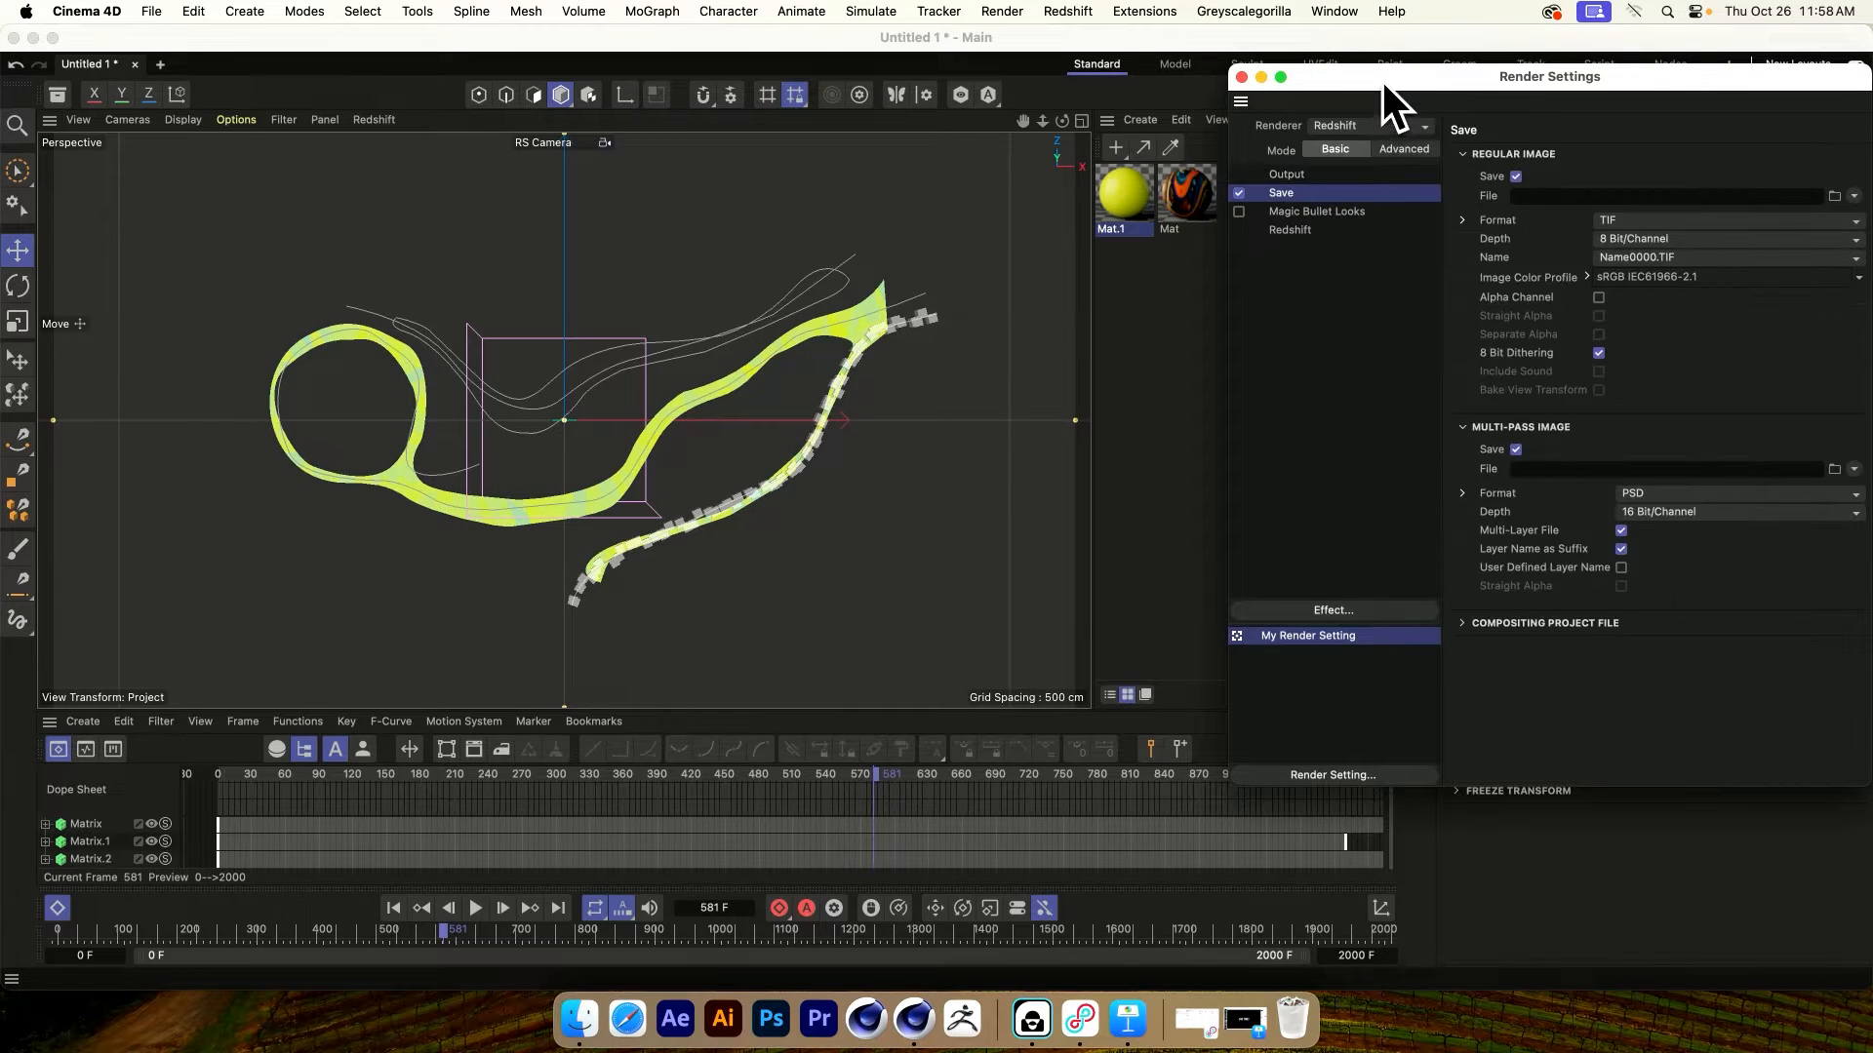
{"action": "left_click_drag", "start_coordinate": [1383, 84], "coordinate": [911, 130]}
{"action": "left_click", "coordinate": [1208, 265]}
{"action": "left_click", "coordinate": [1227, 474]}
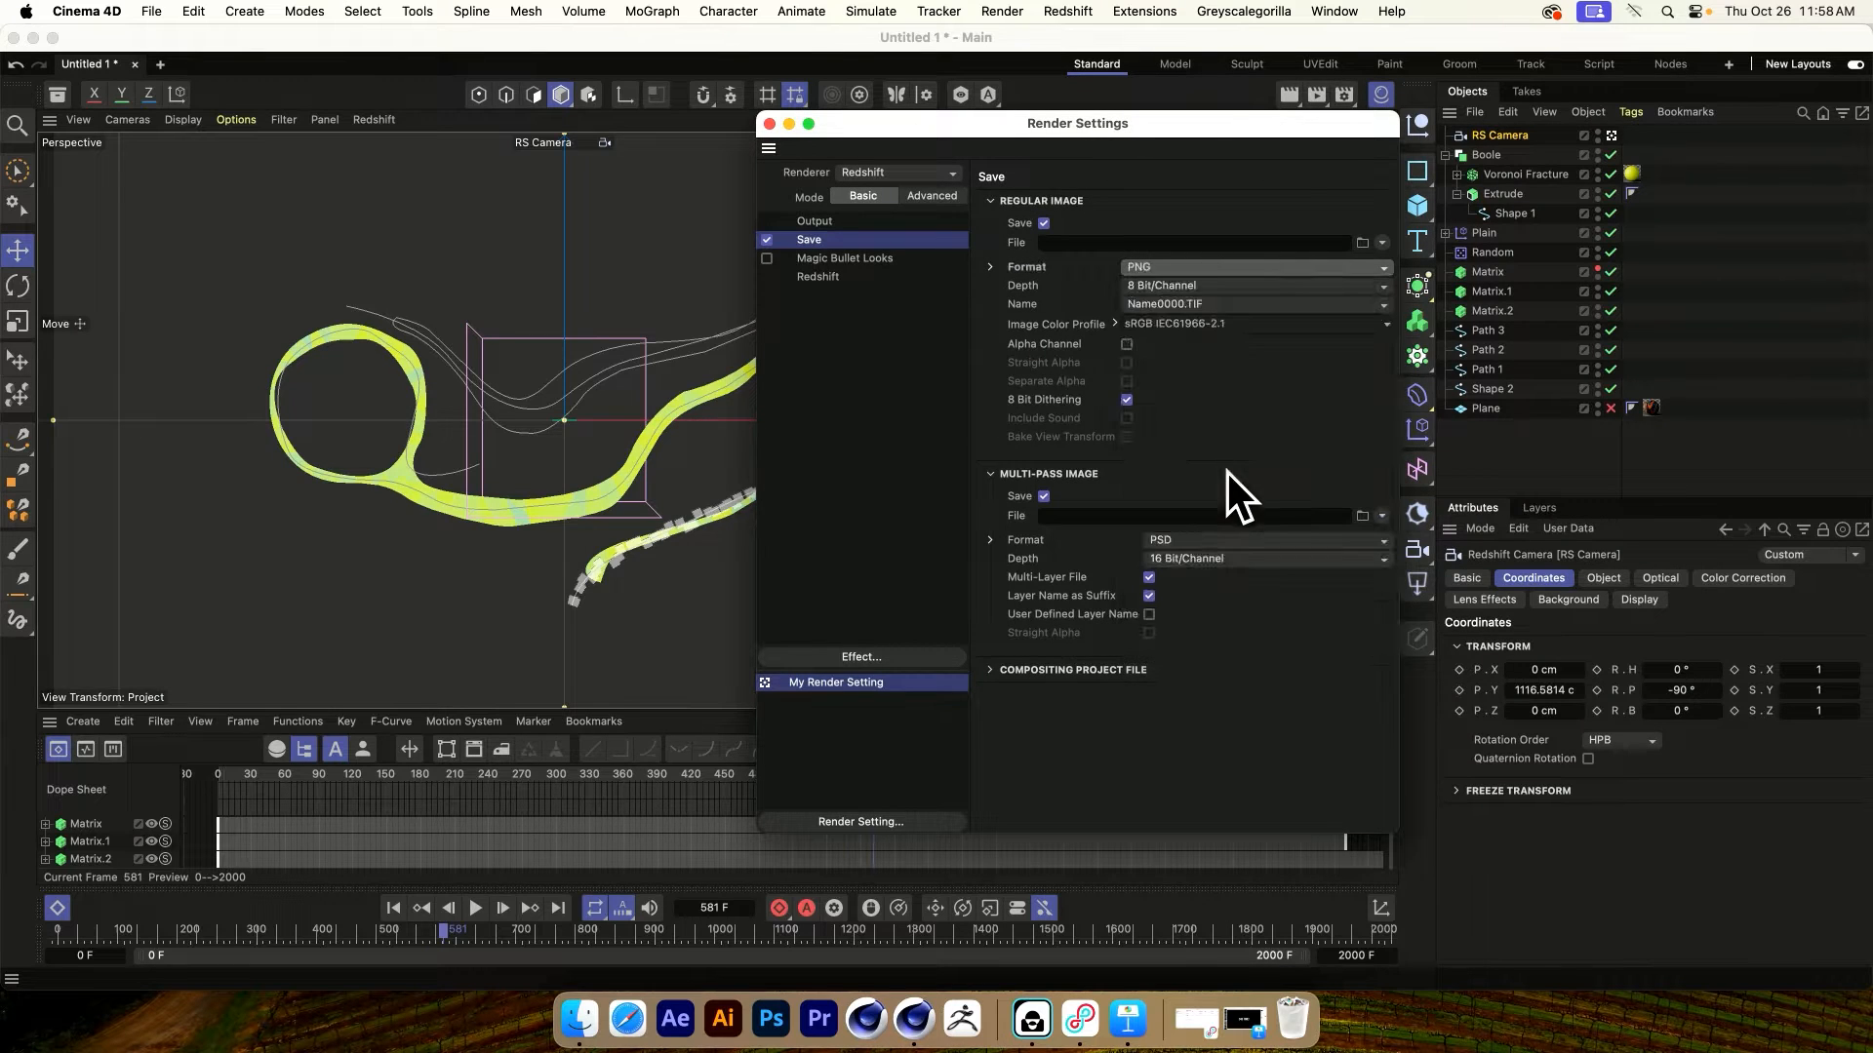
{"action": "left_click", "coordinate": [1127, 343]}
{"action": "left_click", "coordinate": [1127, 399]}
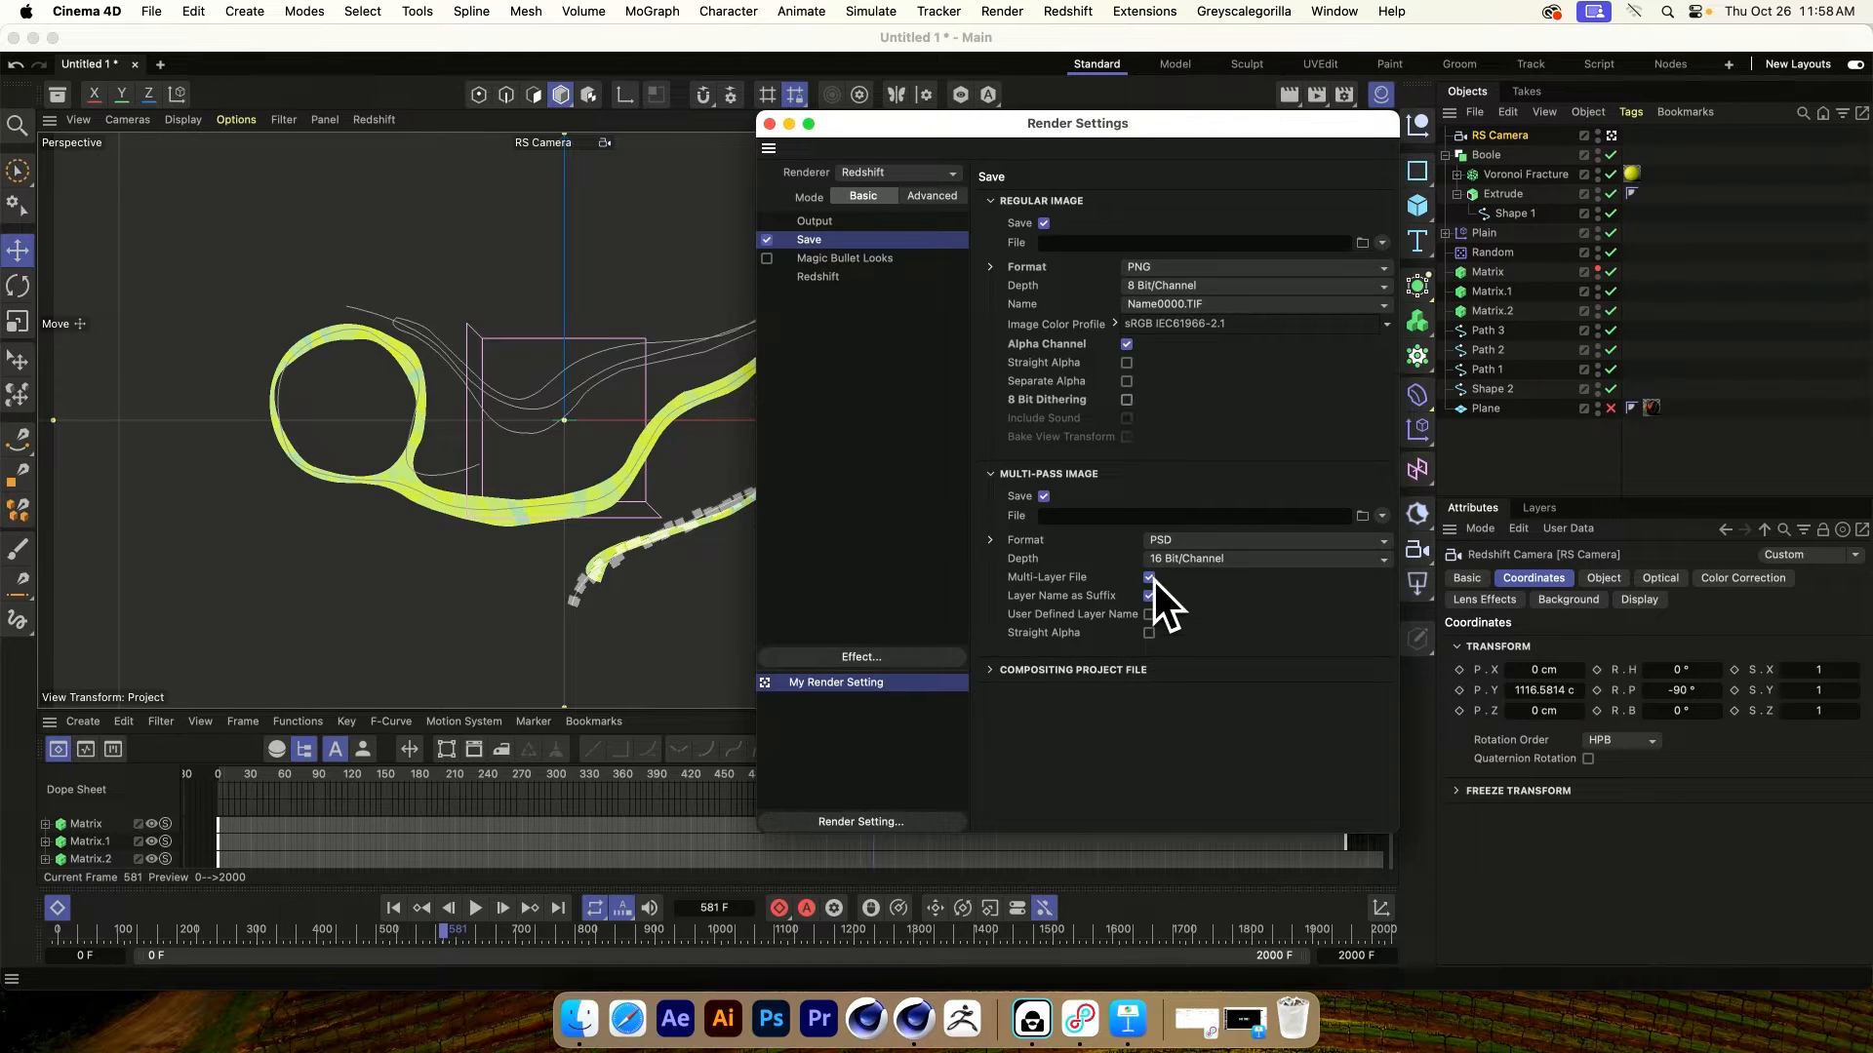
{"action": "left_click", "coordinate": [1044, 496]}
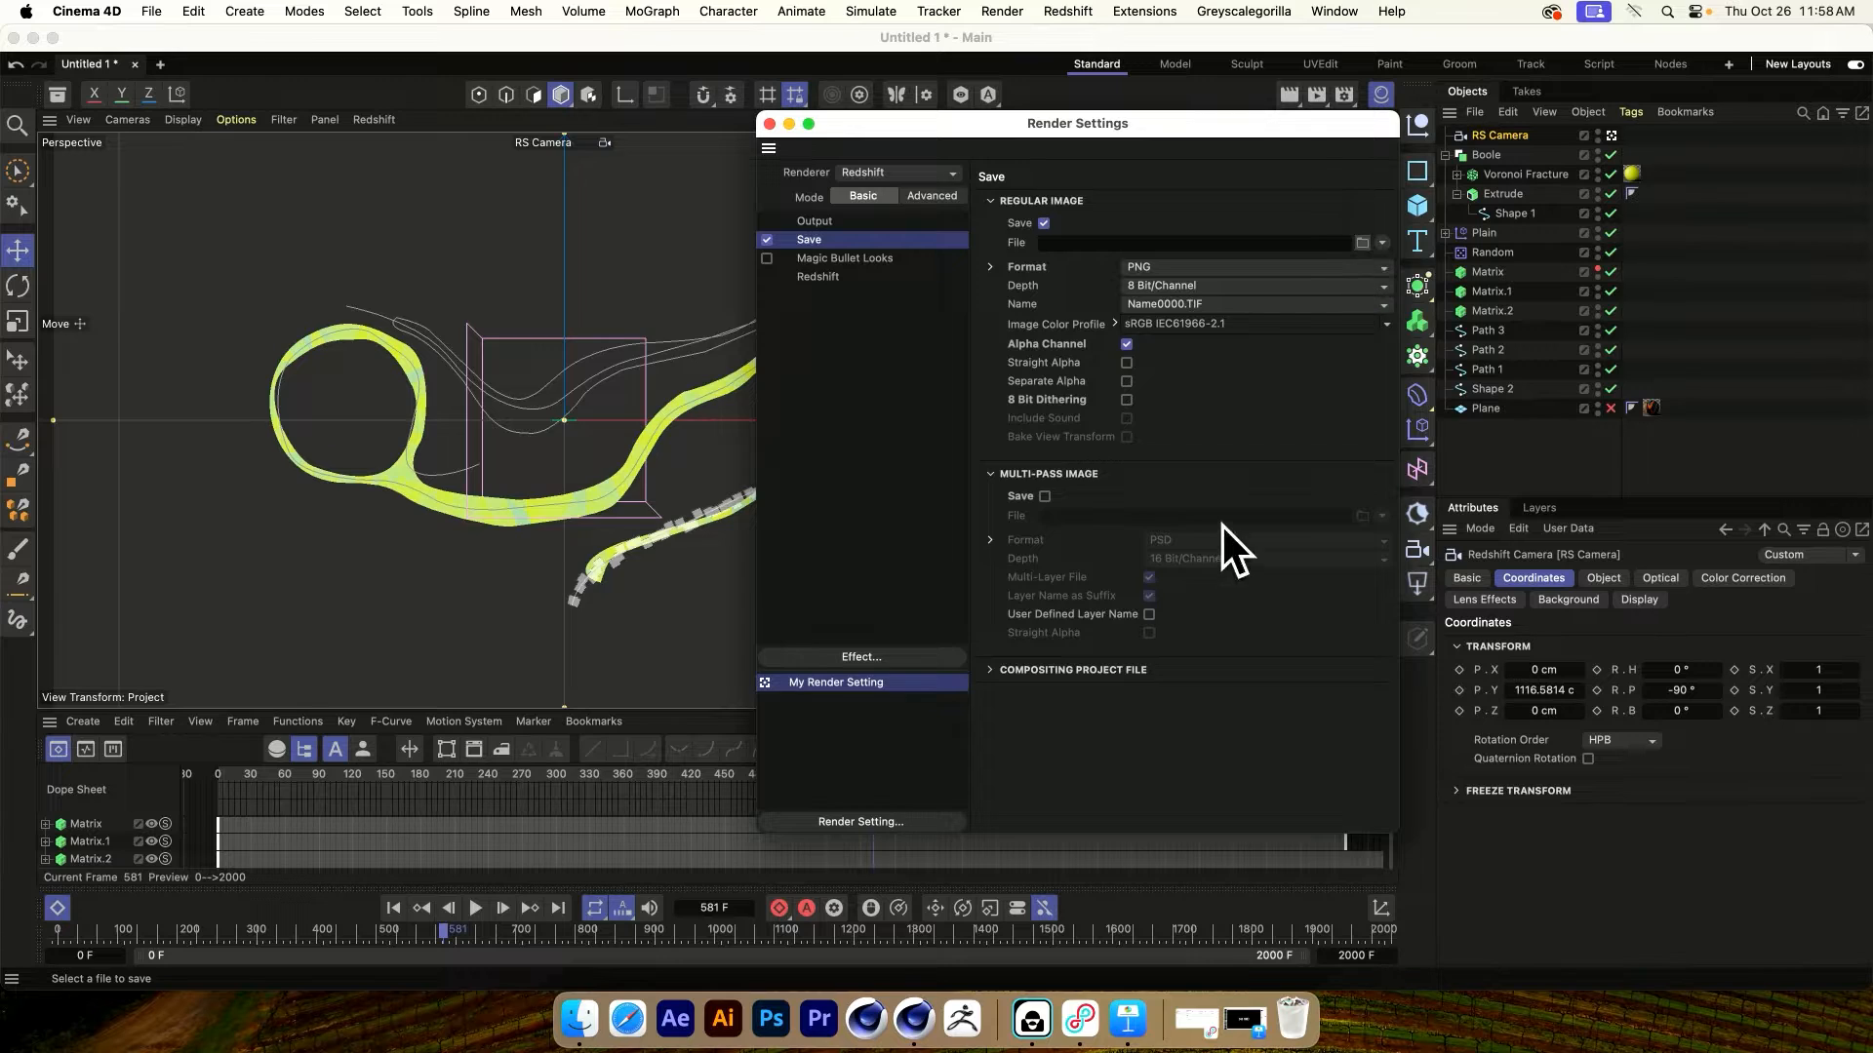
Set the regular image's output file to AlphaMask_002 in the tex folder
{"action": "left_click", "coordinate": [1361, 241]}
{"action": "scroll", "coordinate": [1207, 396], "scroll_direction": "down", "scroll_amount": 10}
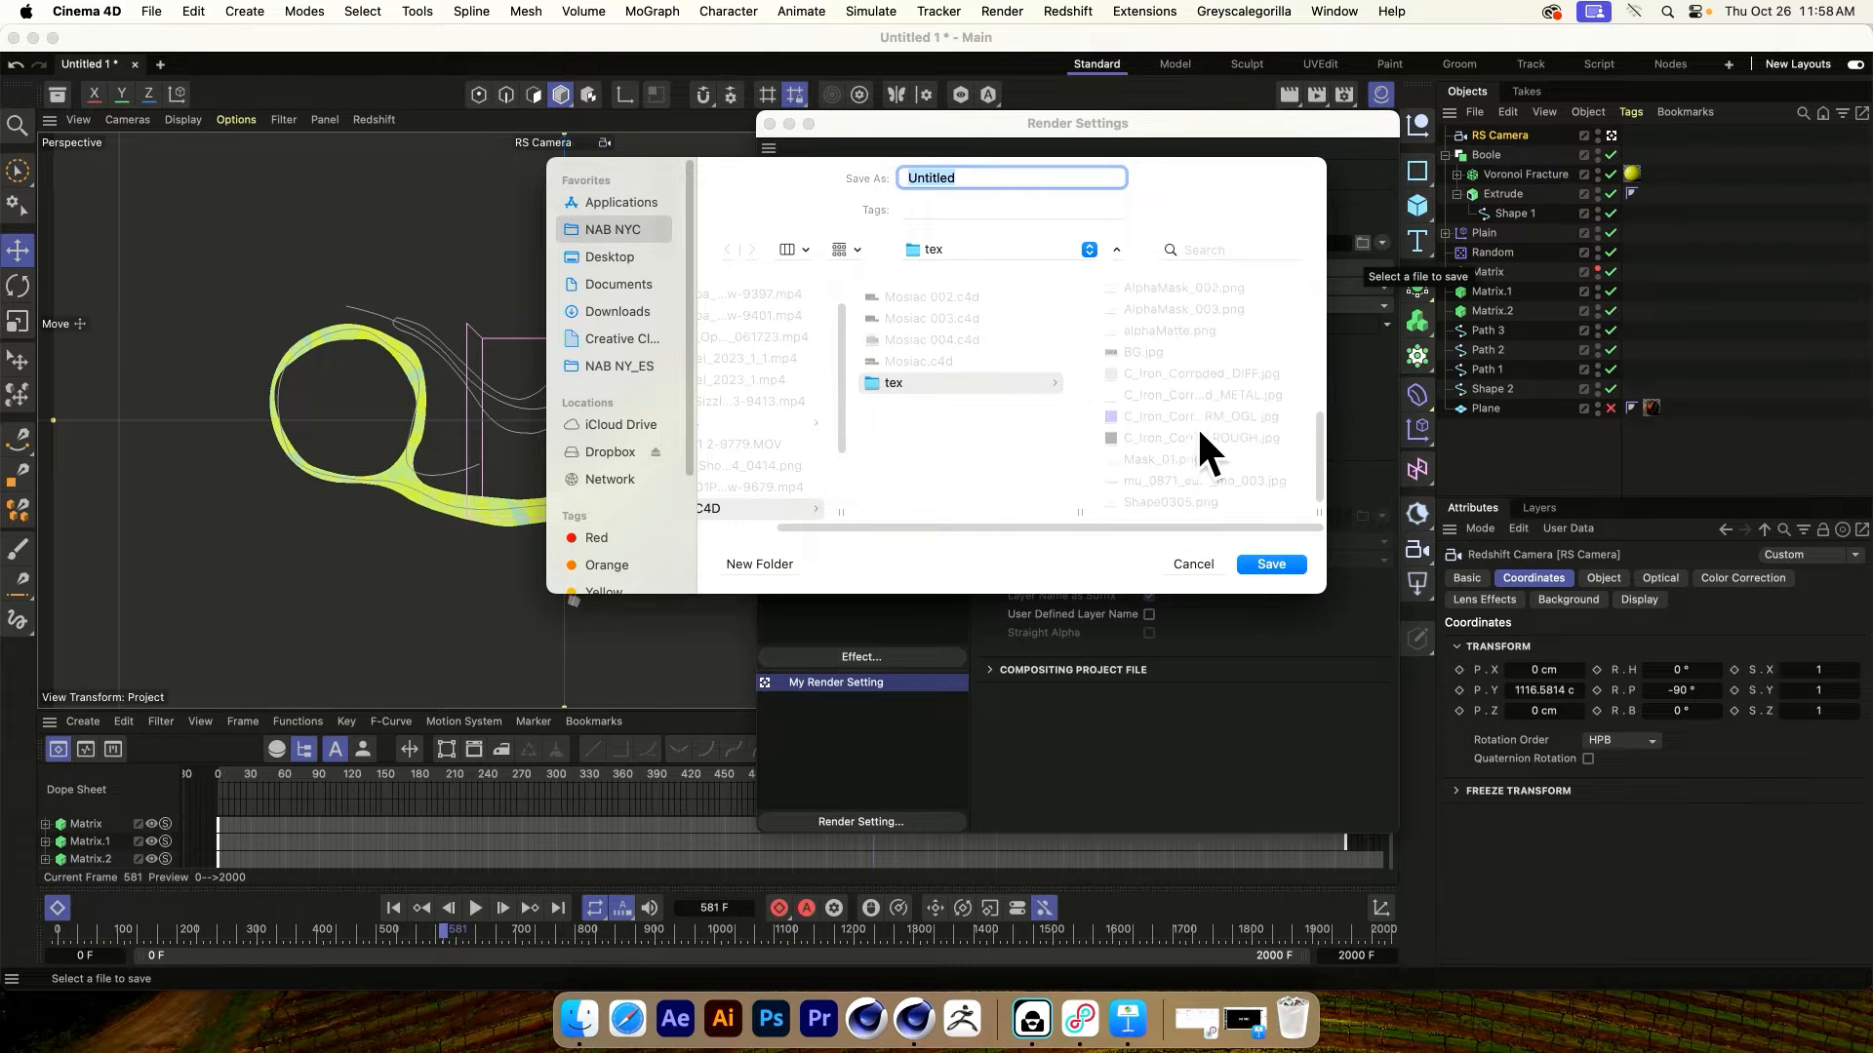
{"action": "left_click", "coordinate": [1171, 305]}
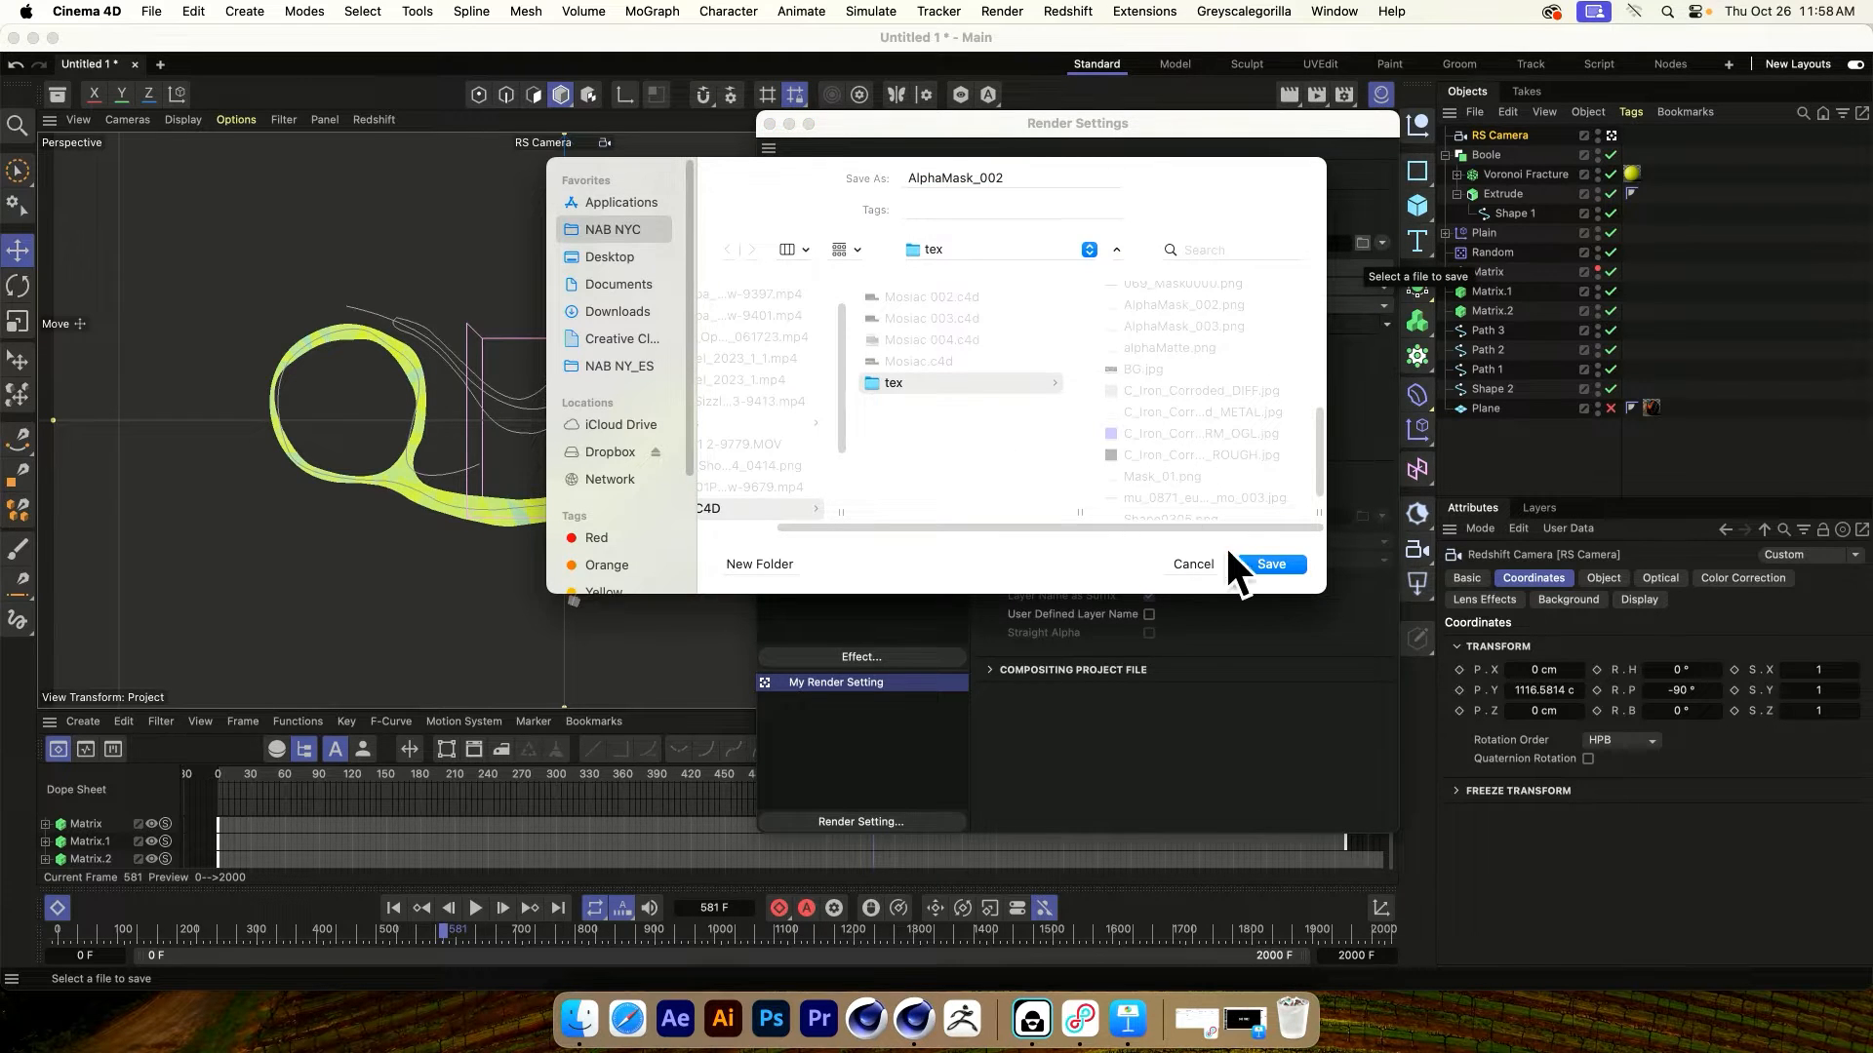
{"action": "key", "text": "Return"}
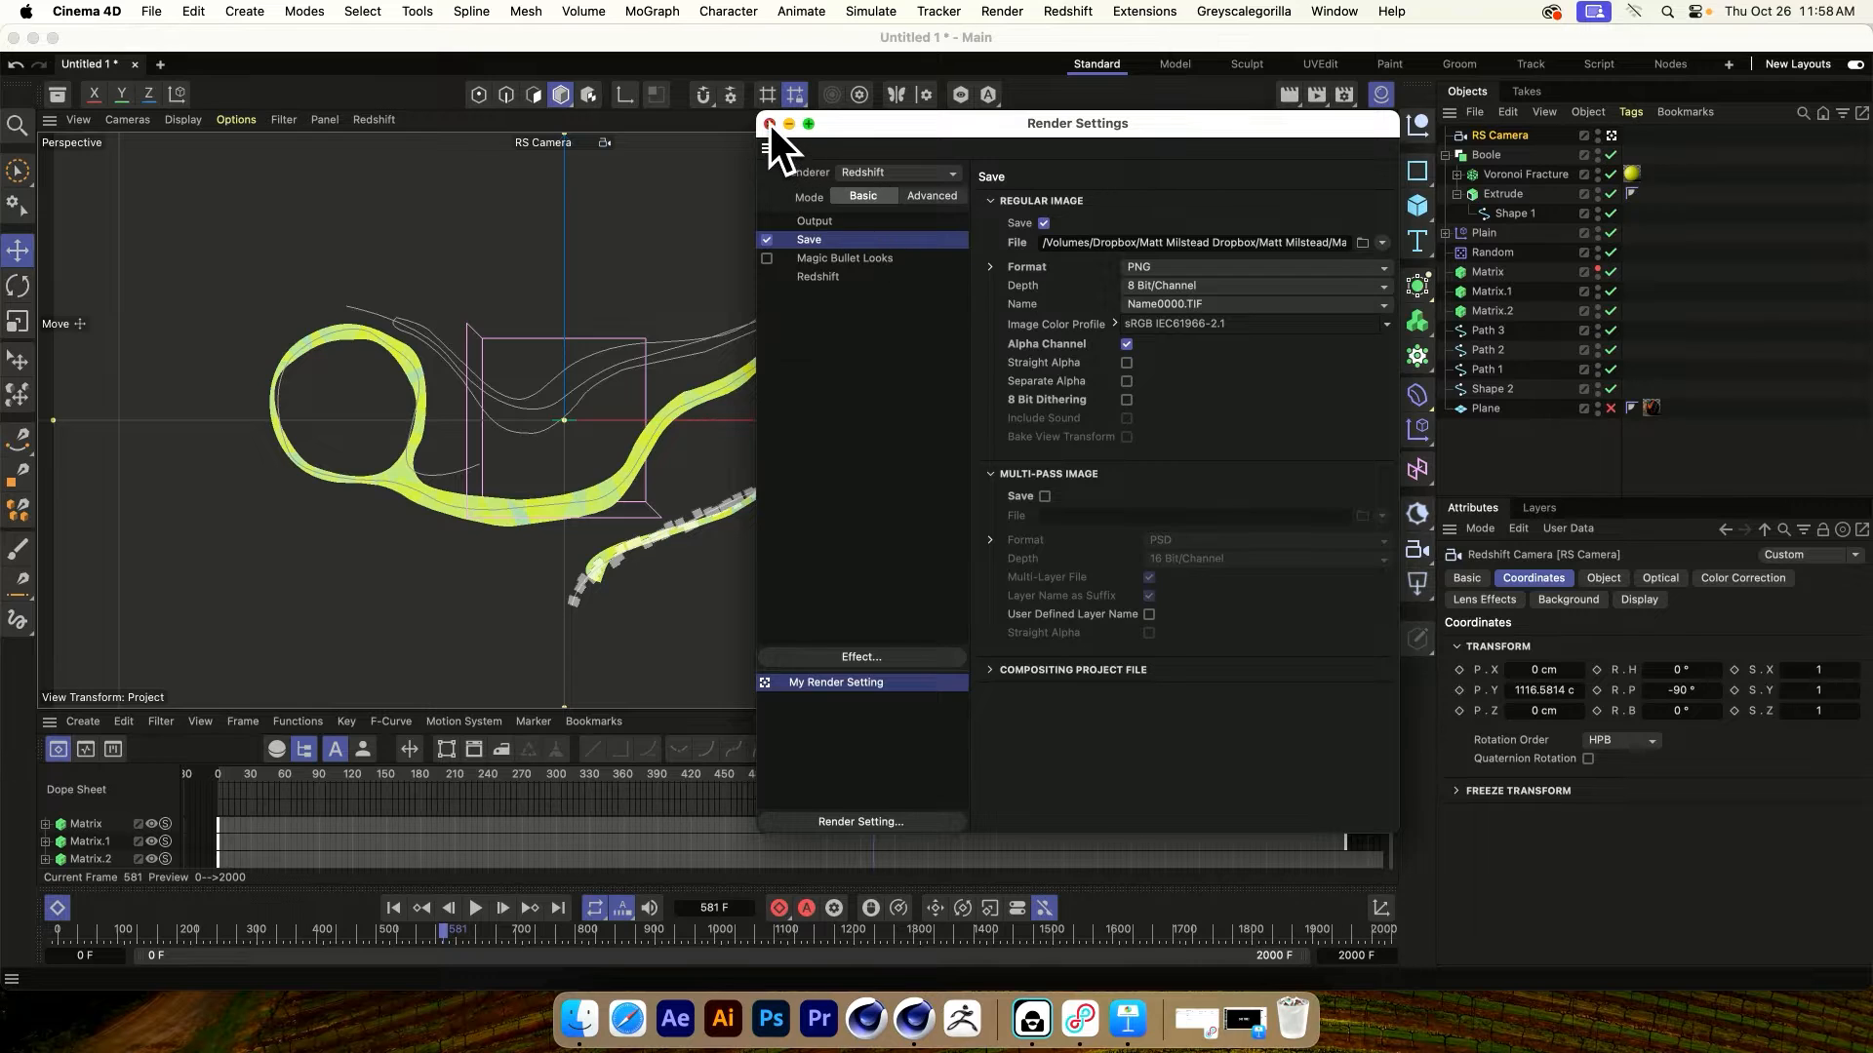
Close the render settings, render the current frame to the Picture Viewer and move the two render windows aside
{"action": "left_click", "coordinate": [768, 123]}
{"action": "left_click", "coordinate": [1316, 94]}
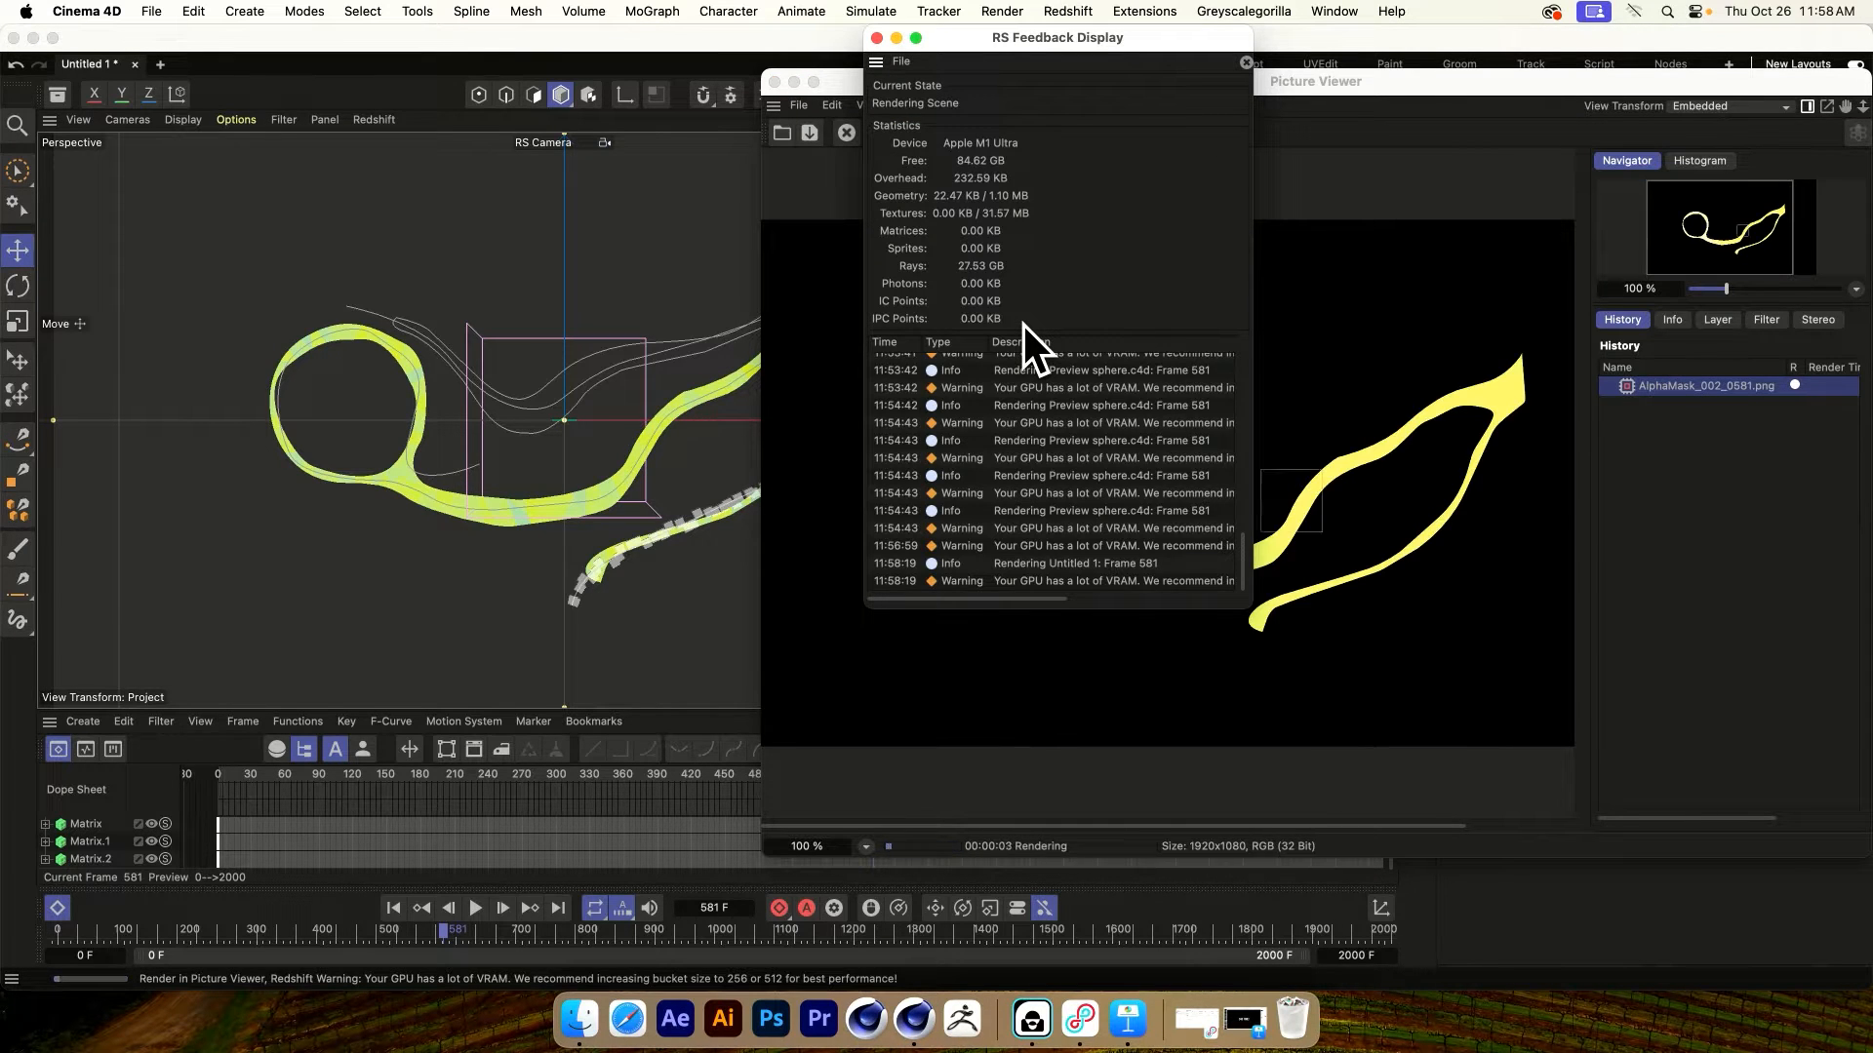
{"action": "left_click_drag", "start_coordinate": [1088, 37], "coordinate": [476, 82]}
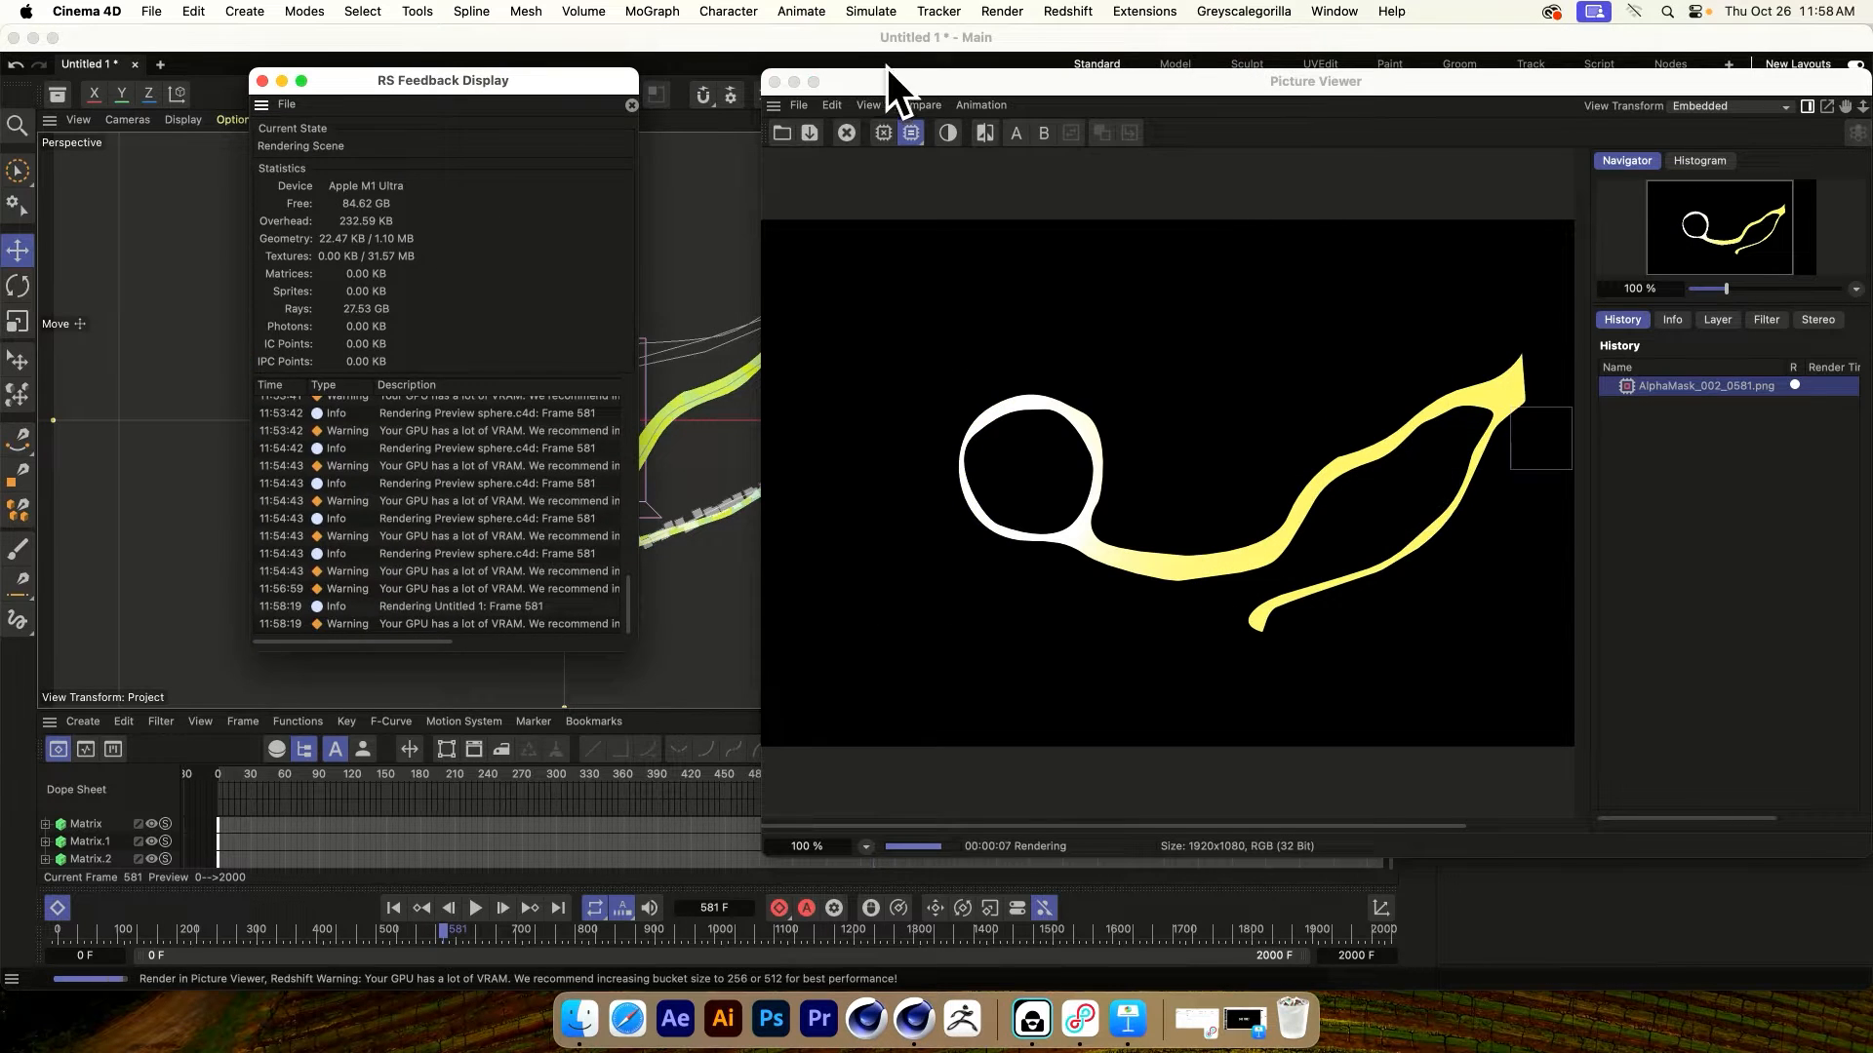
{"action": "left_click_drag", "start_coordinate": [1225, 86], "coordinate": [740, 196]}
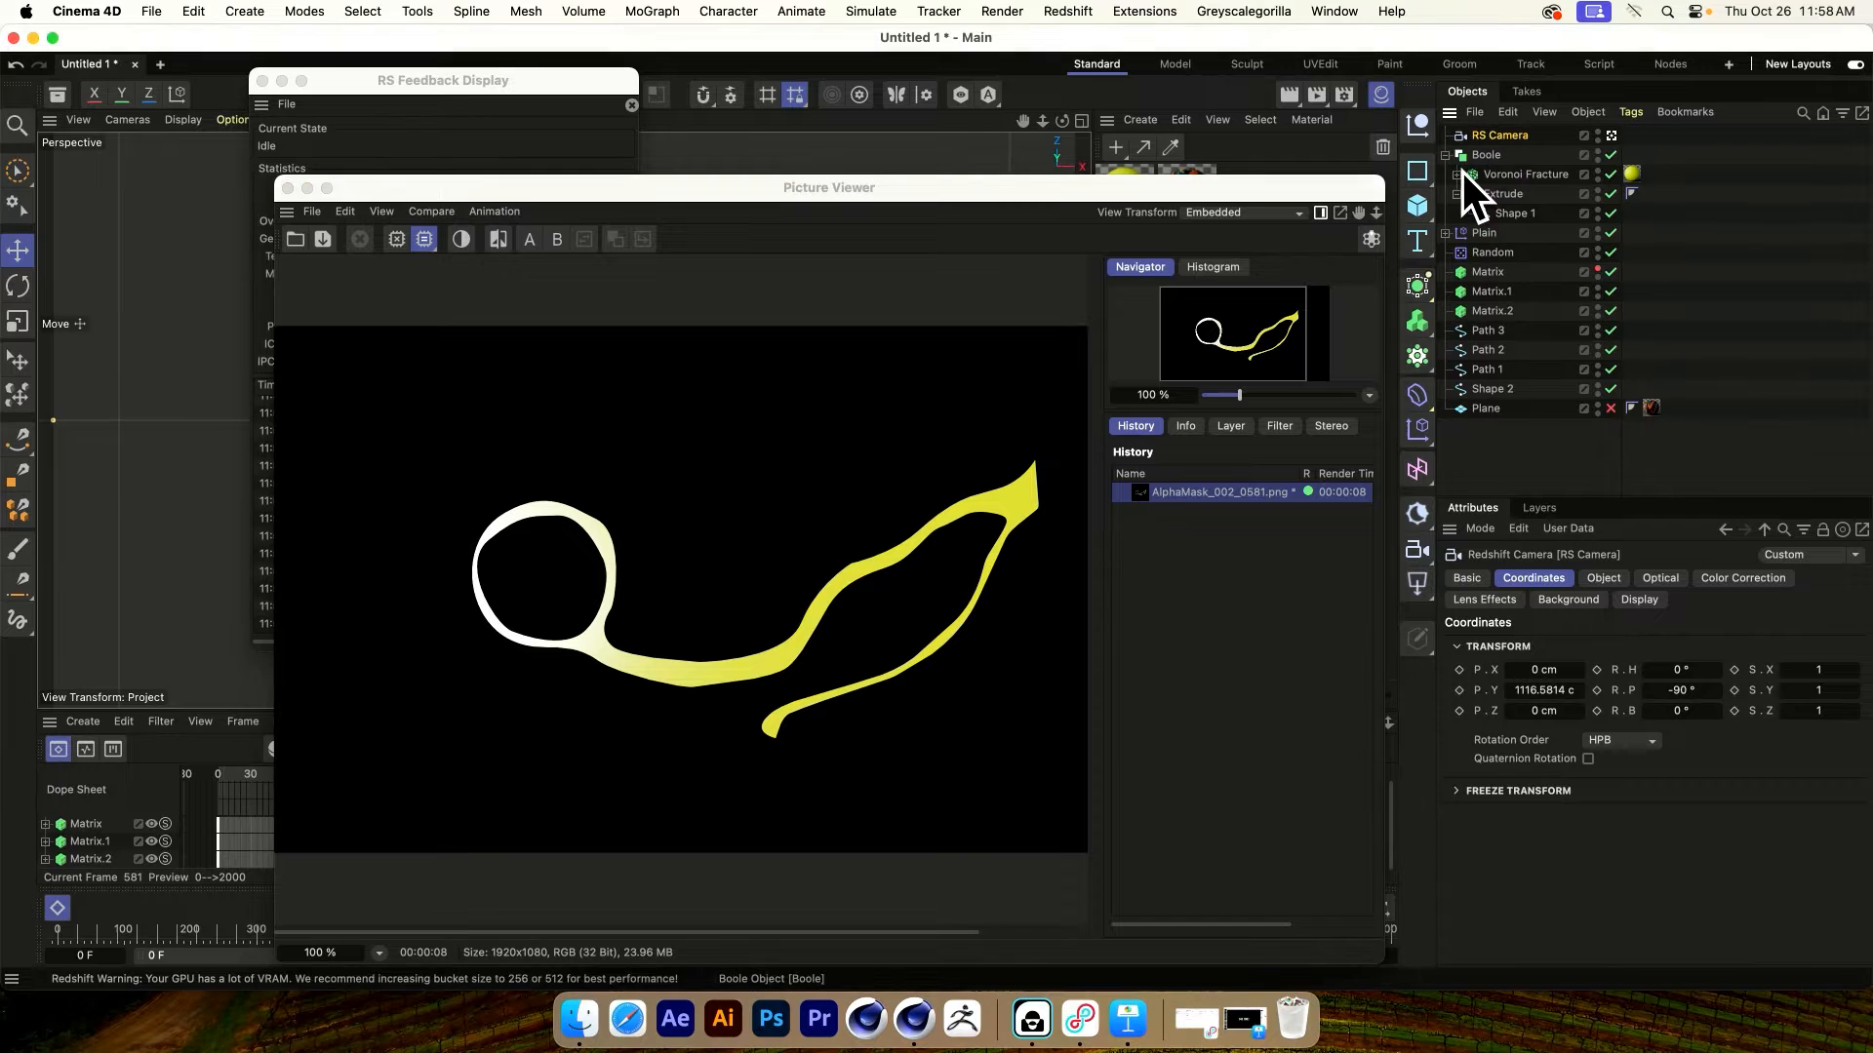
Add a Protection tag to the RS Camera and close the Picture Viewer and RS Feedback Display
{"action": "left_click", "coordinate": [1631, 111]}
{"action": "mouse_move", "coordinate": [1699, 383]}
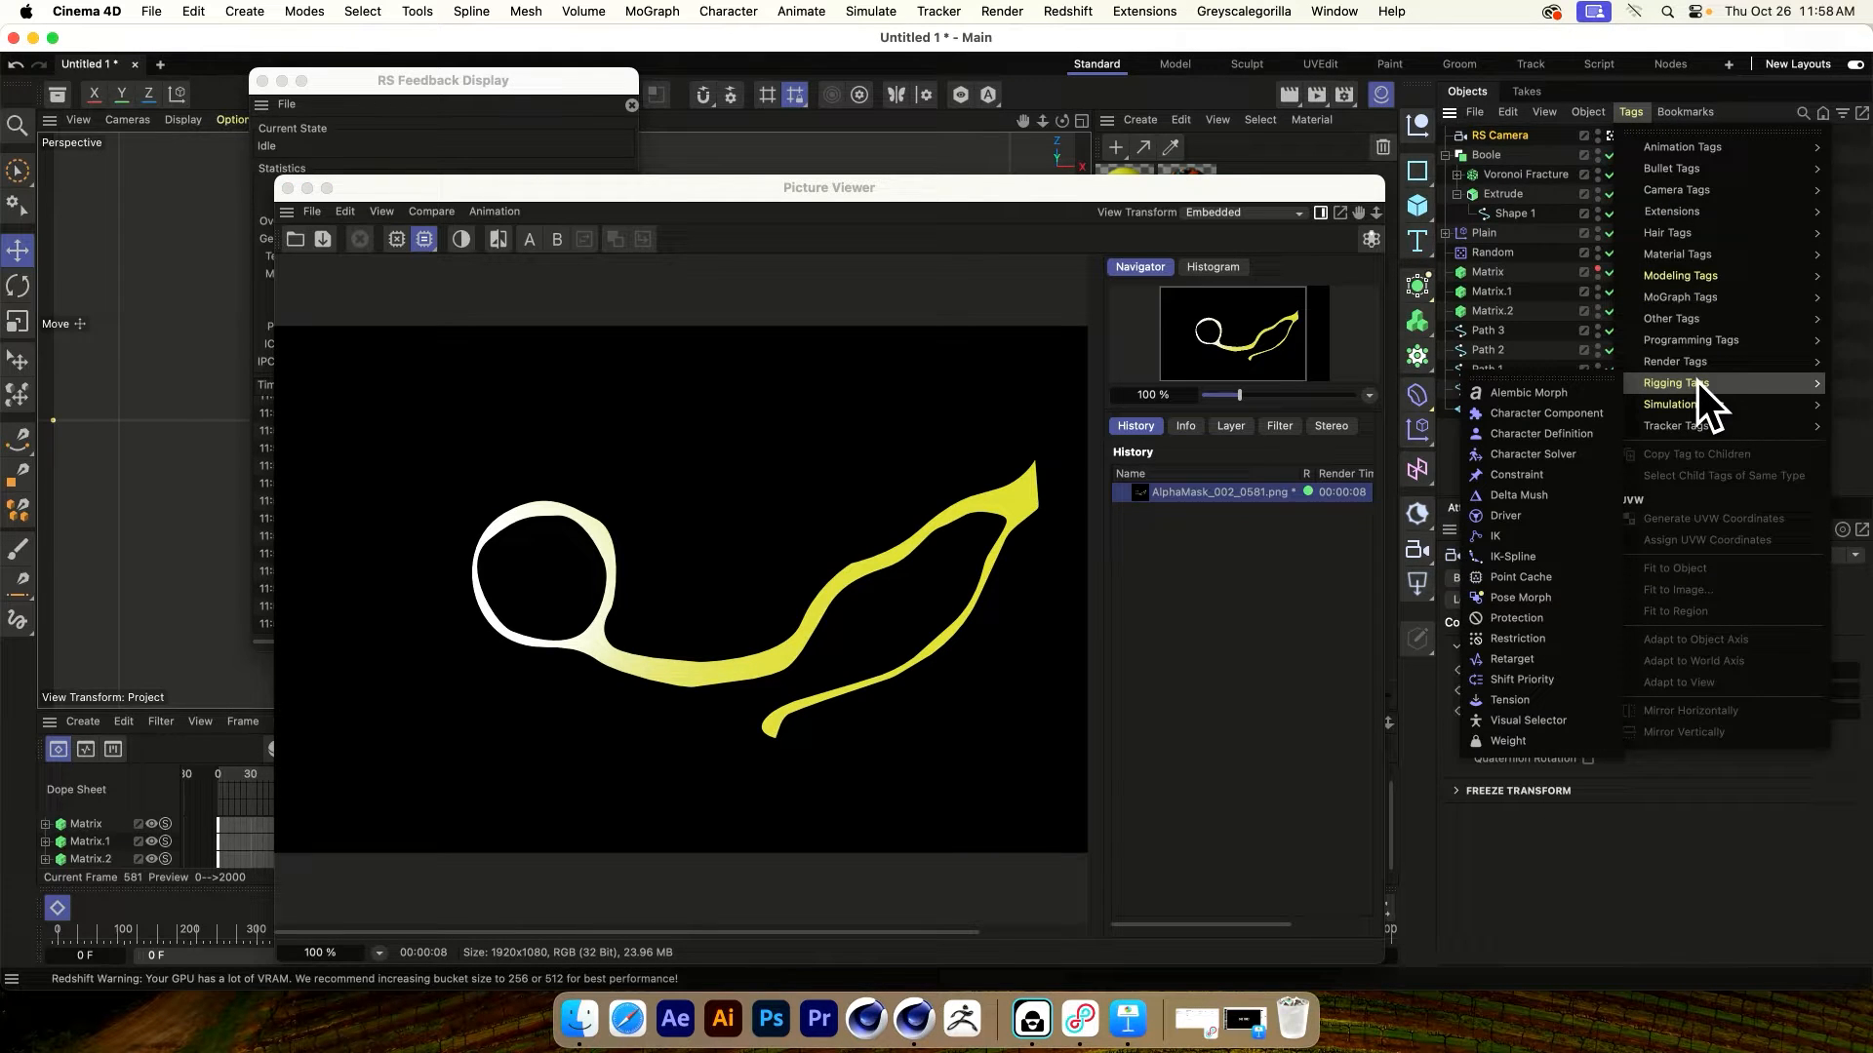
{"action": "left_click", "coordinate": [1554, 617]}
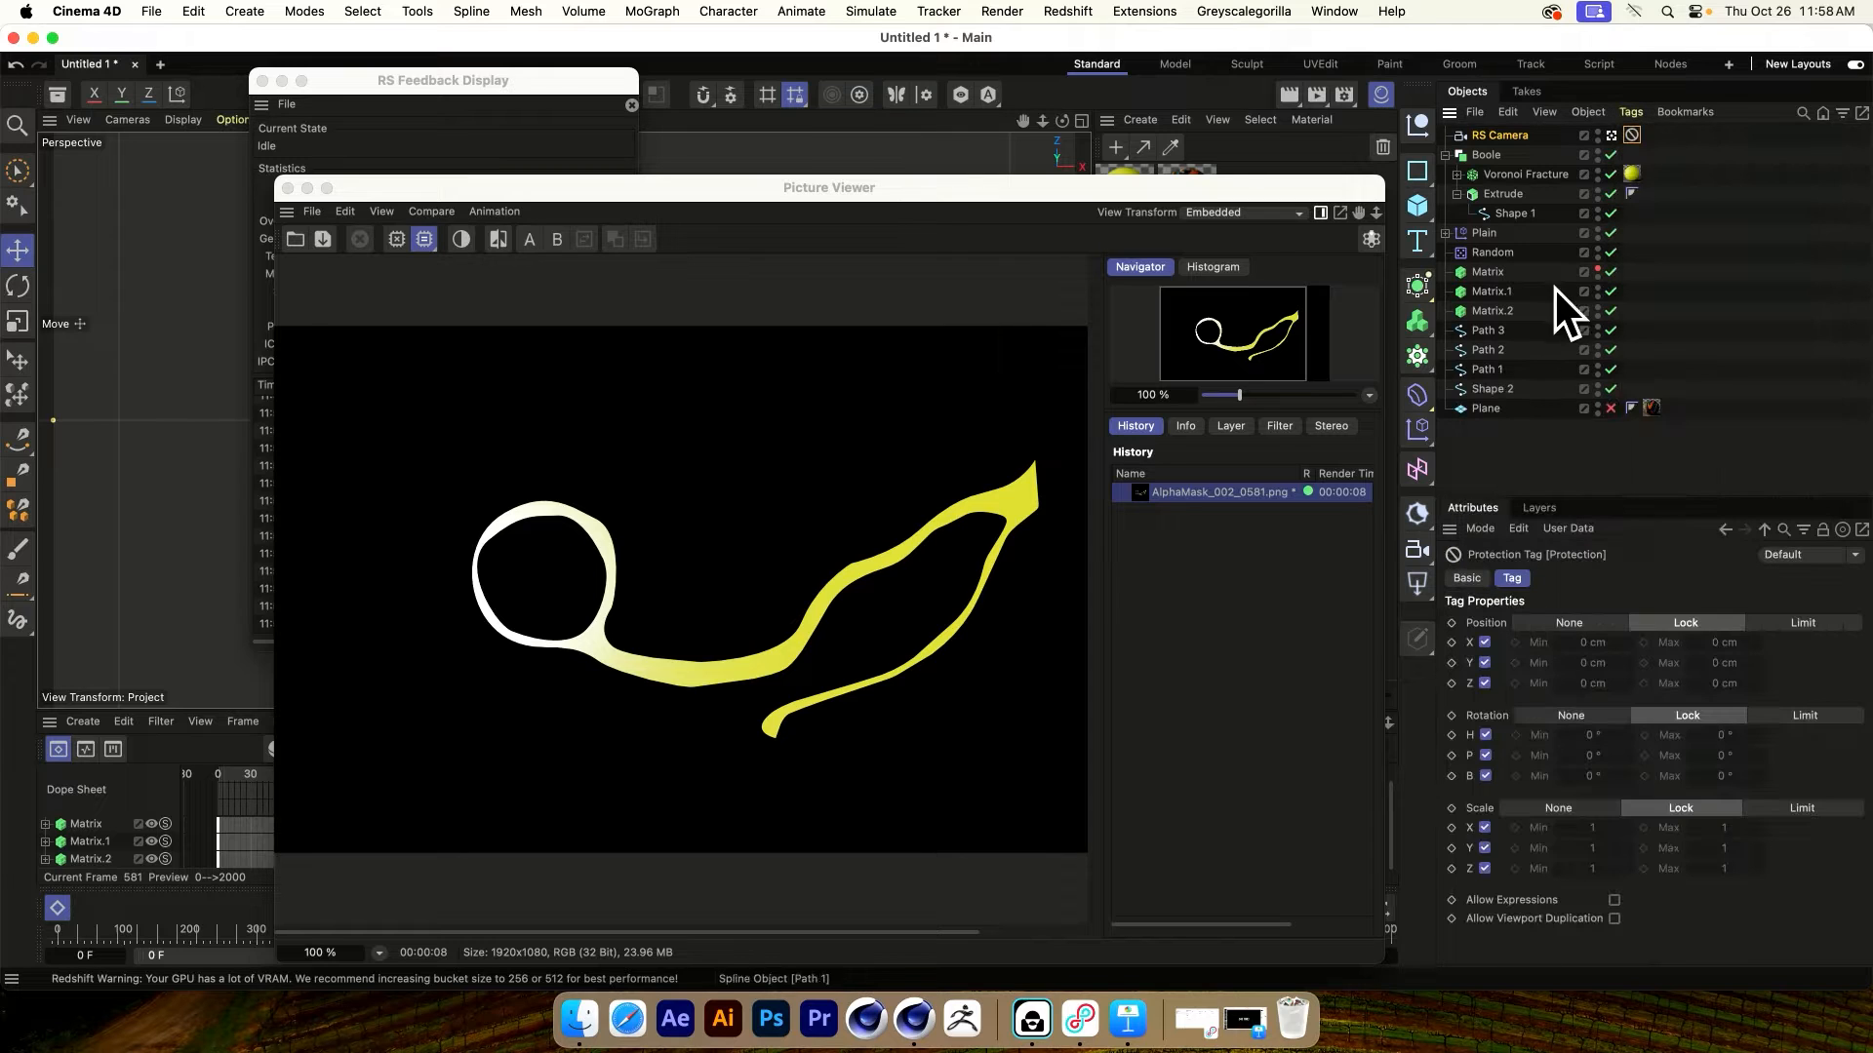
{"action": "left_click", "coordinate": [1700, 249]}
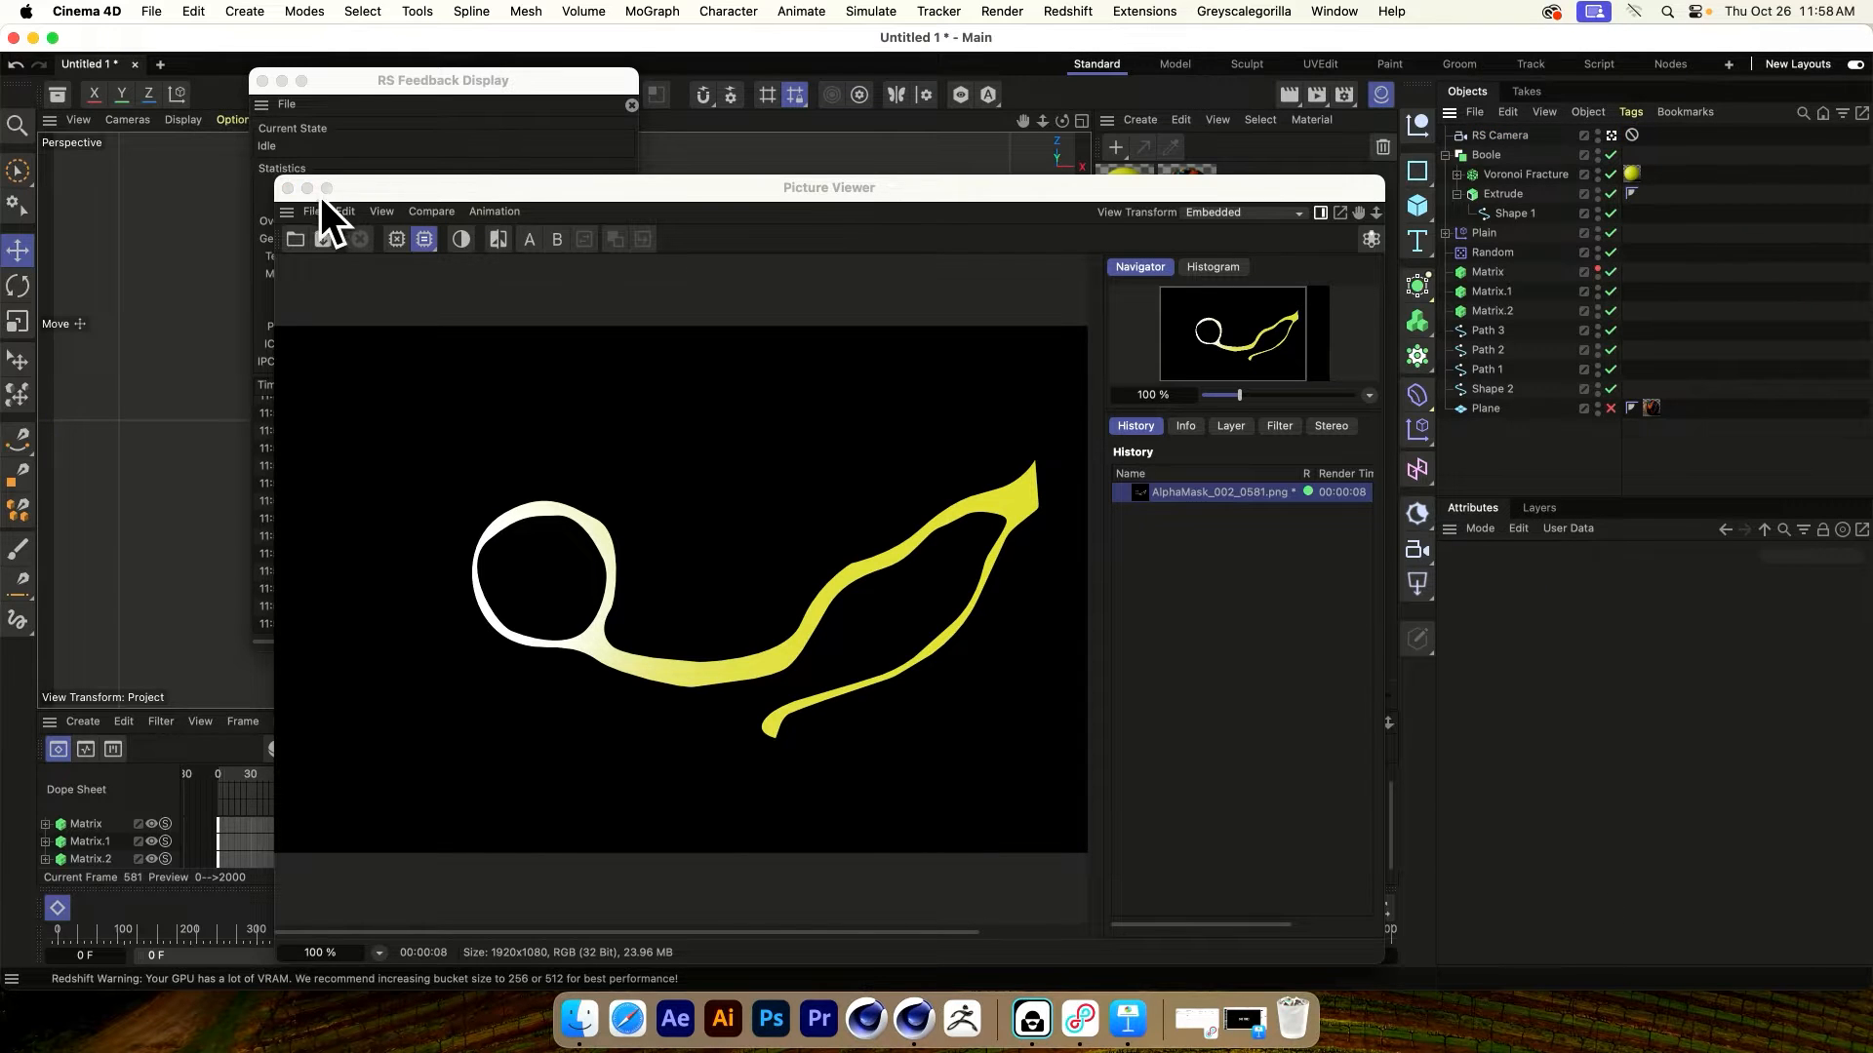
{"action": "left_click", "coordinate": [286, 187]}
{"action": "left_click", "coordinate": [262, 80]}
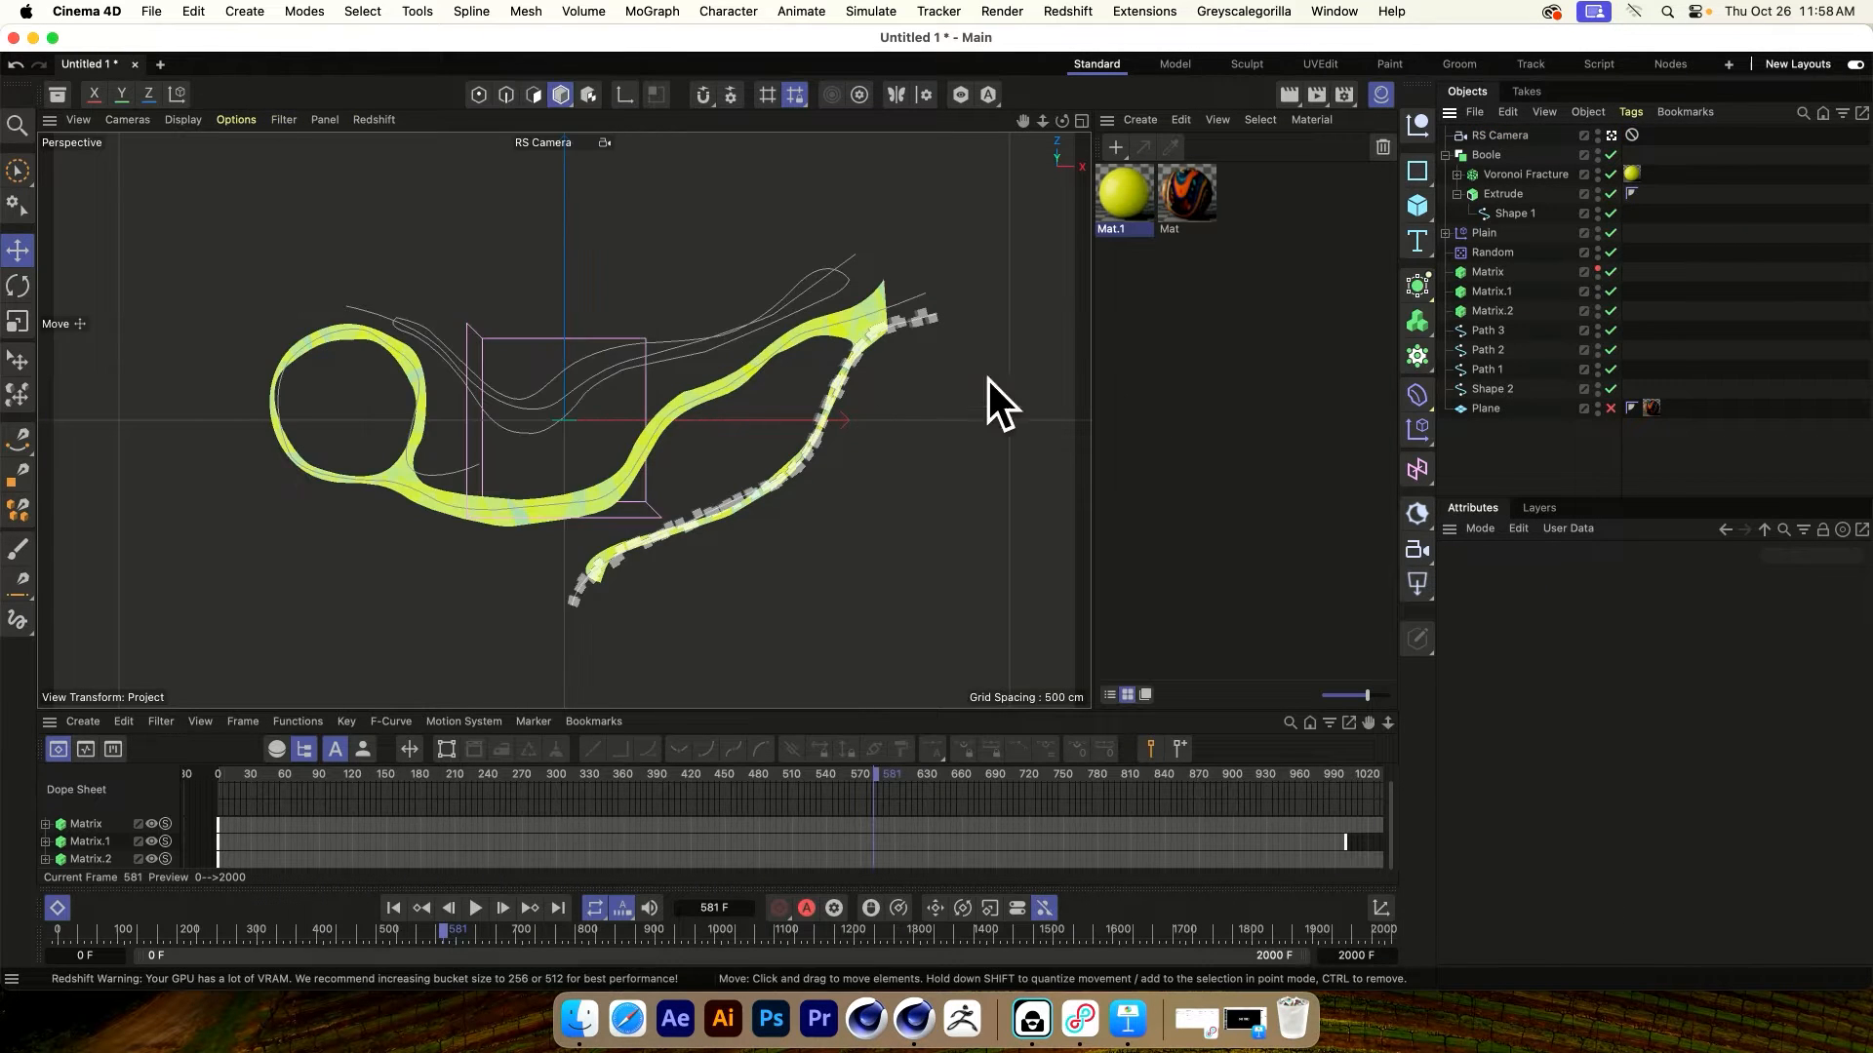
Open the Mat.1 material in the Node Editor and add a Texture node below the Color User Data node
{"action": "left_click", "coordinate": [1127, 187]}
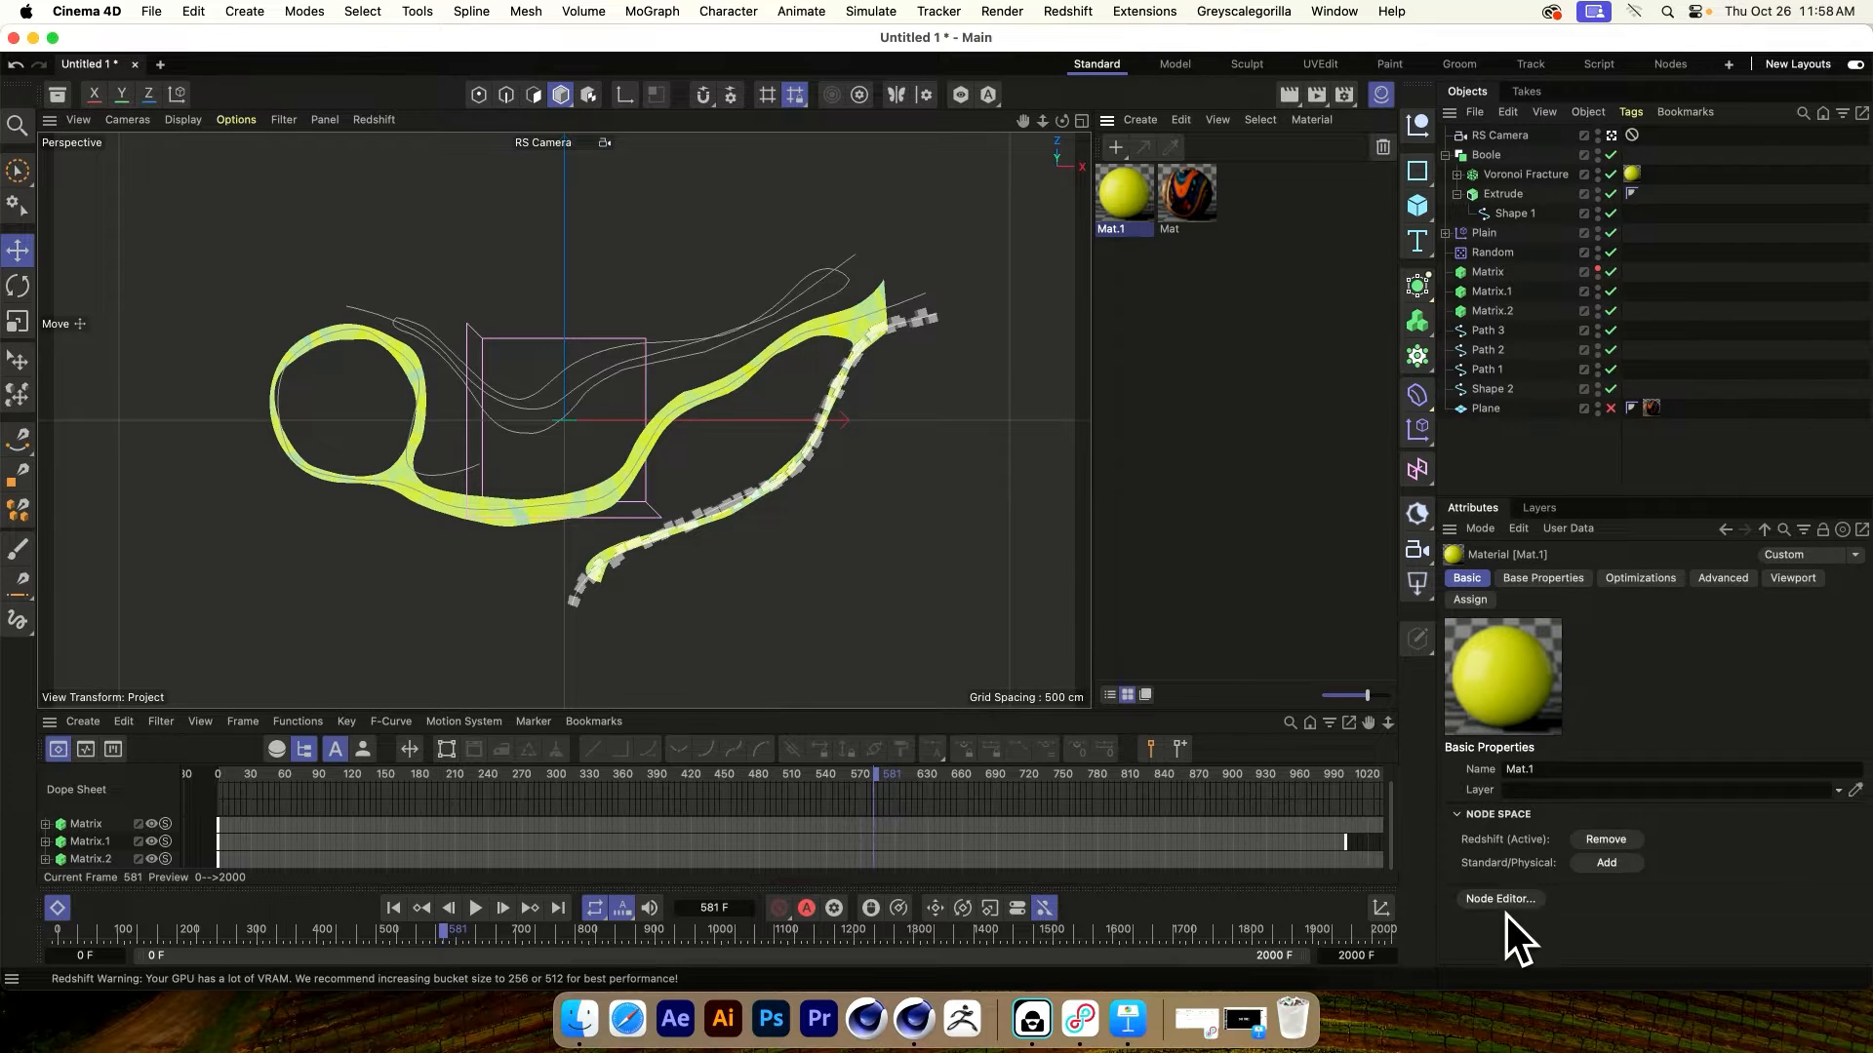
{"action": "left_click", "coordinate": [1501, 898]}
{"action": "left_click_drag", "start_coordinate": [997, 326], "coordinate": [759, 158]}
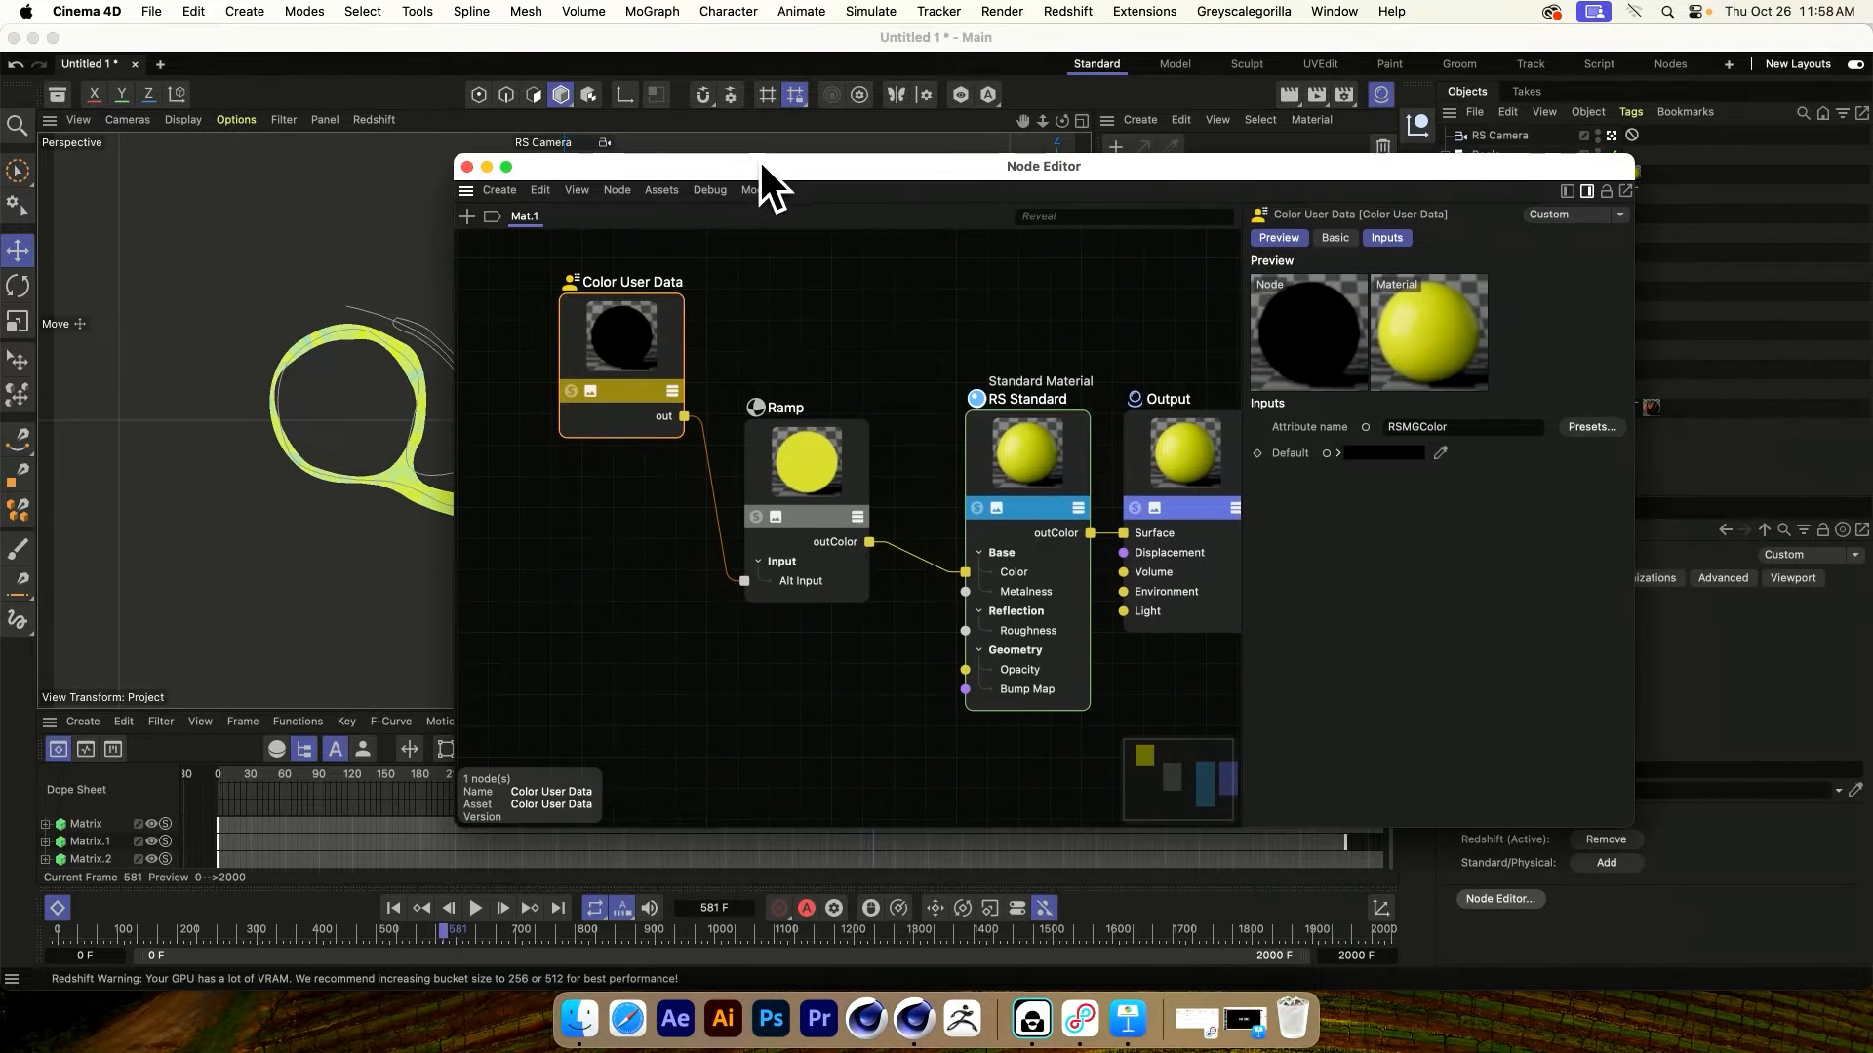
{"action": "left_click", "coordinate": [625, 695]}
{"action": "key", "text": "c"}
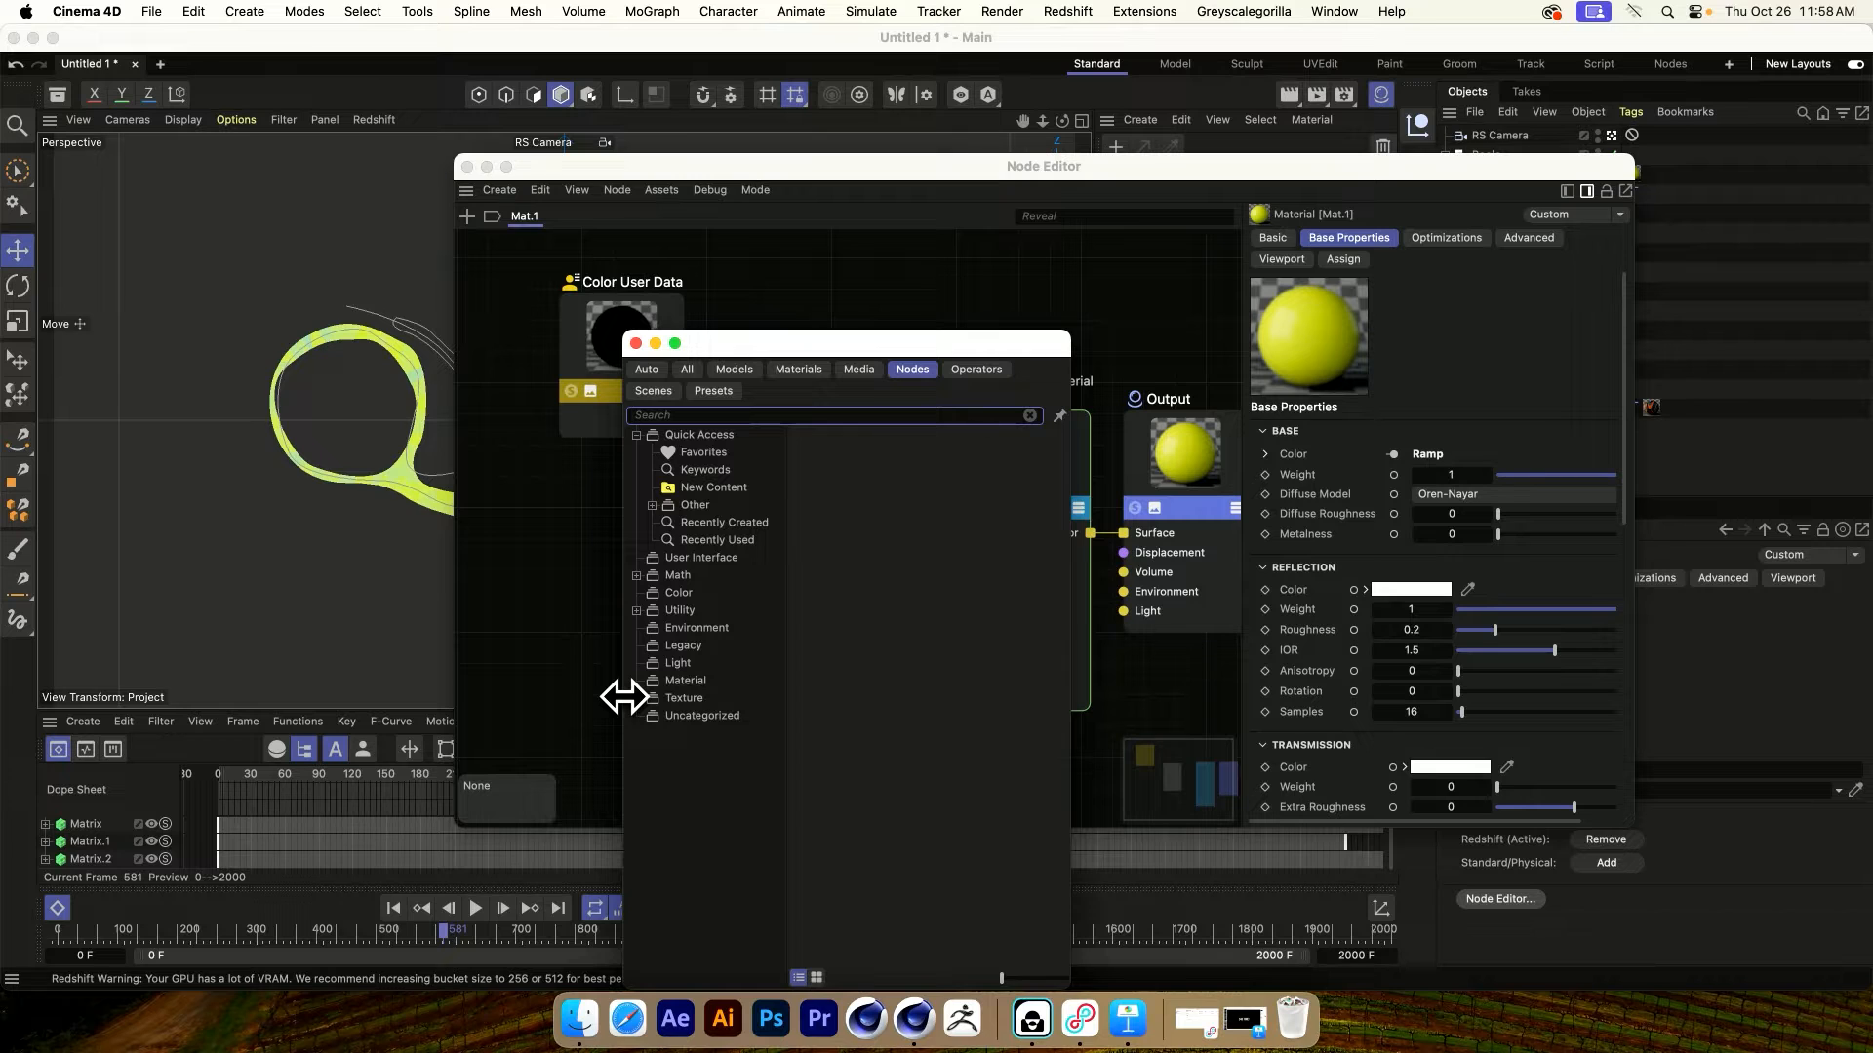
{"action": "type", "text": "tex"}
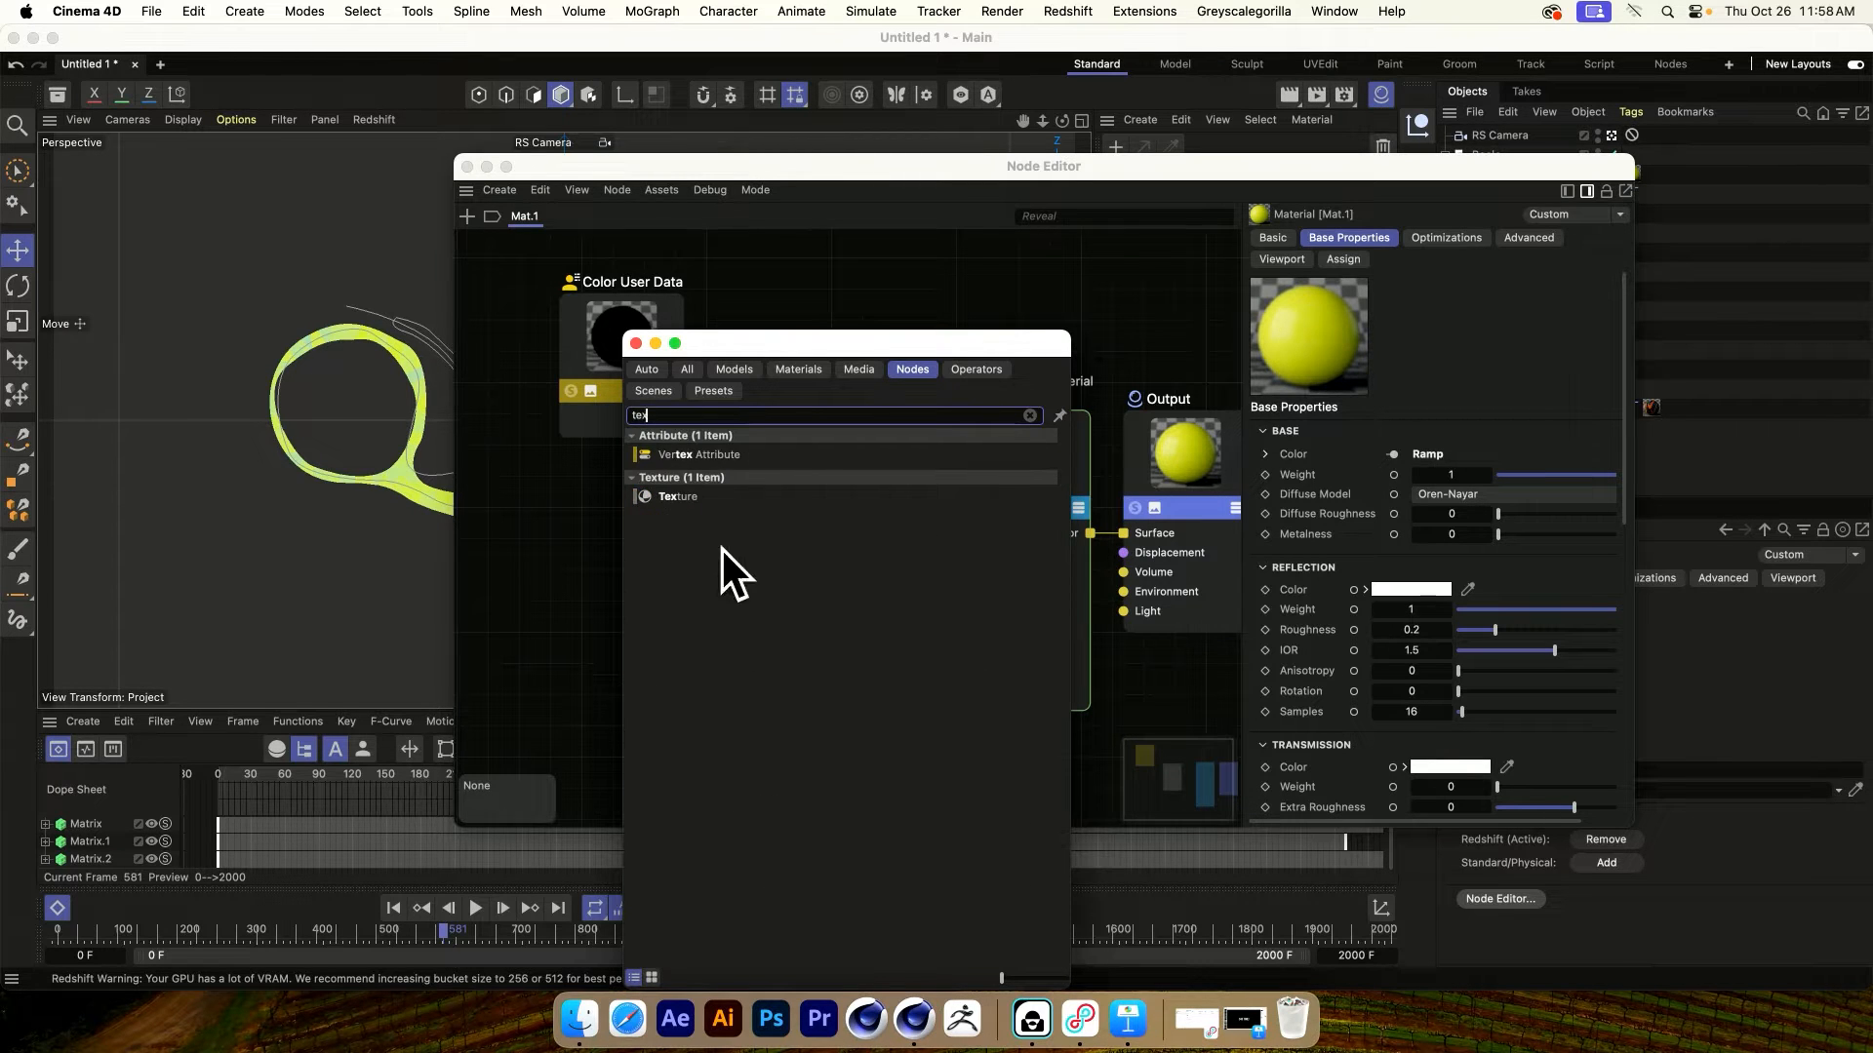
{"action": "double_click", "coordinate": [686, 499]}
{"action": "left_click", "coordinate": [654, 683]}
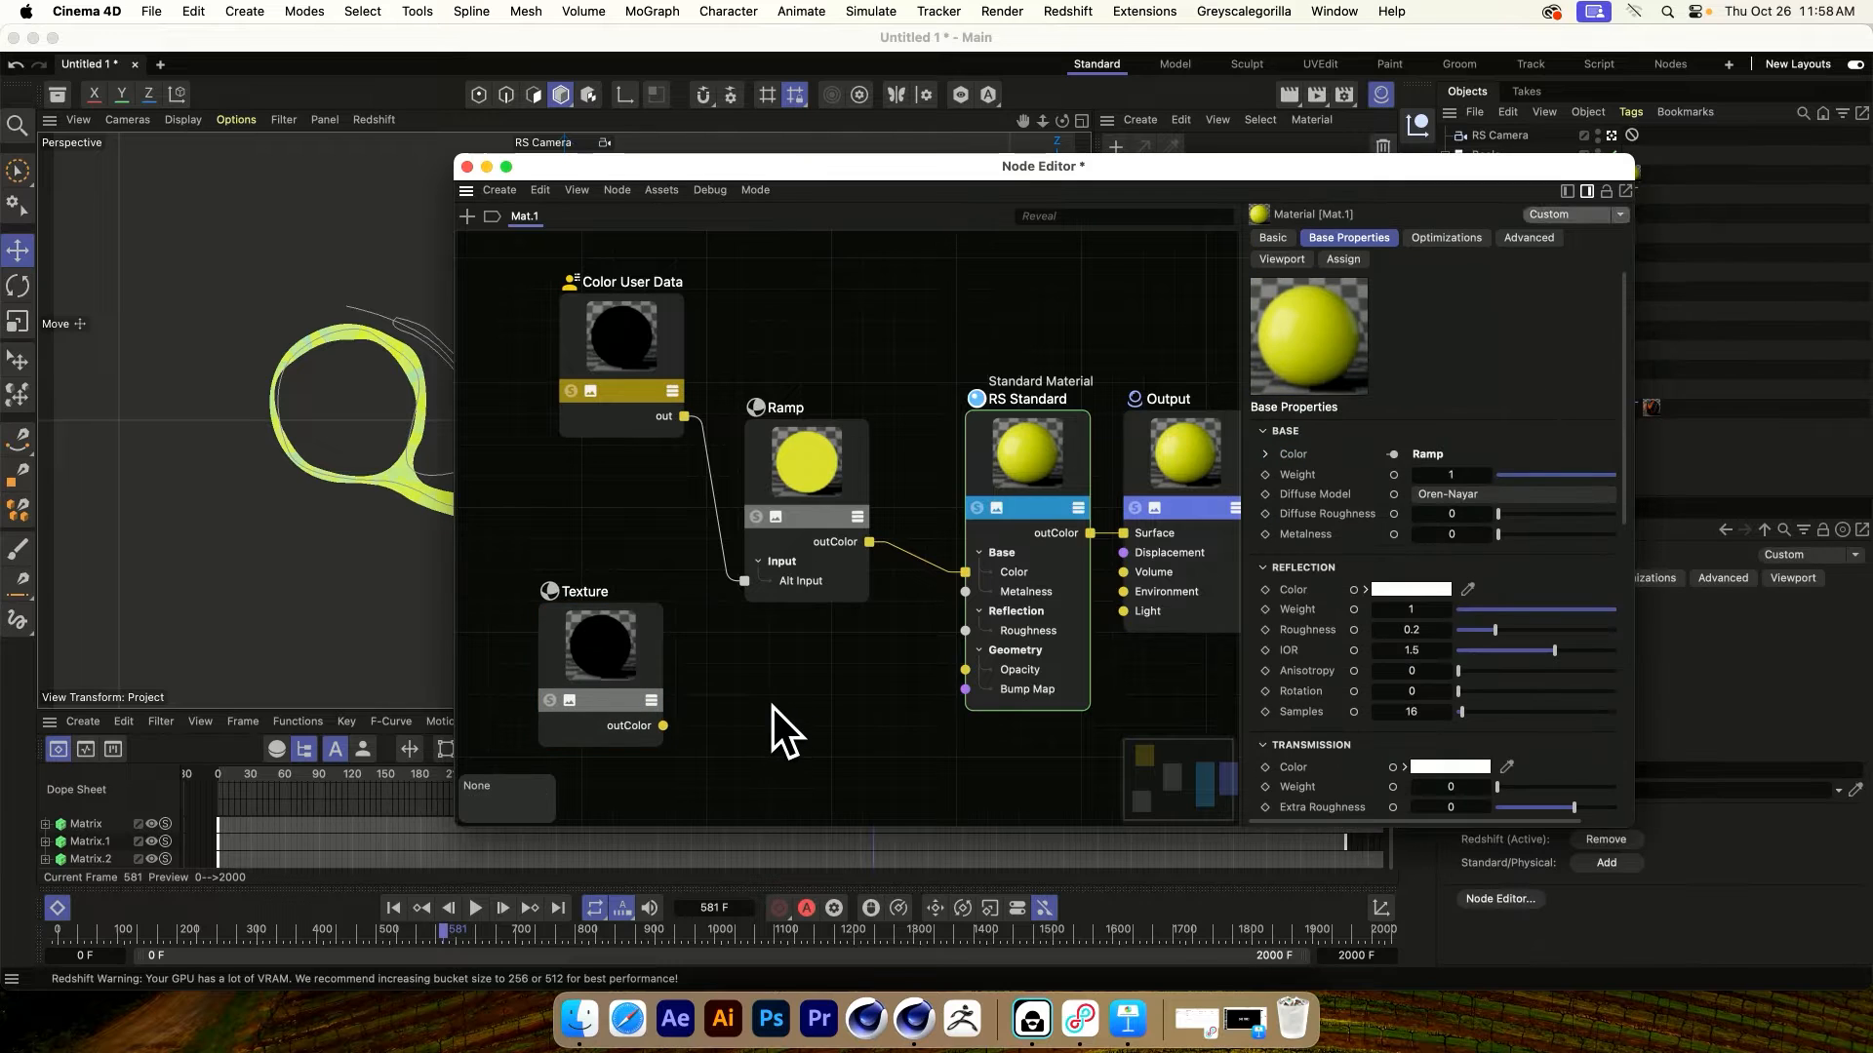
Add a Color Splitter node fed by the Texture's outColor and connect its outA to the RS Standard material's Opacity
{"action": "key", "text": "c"}
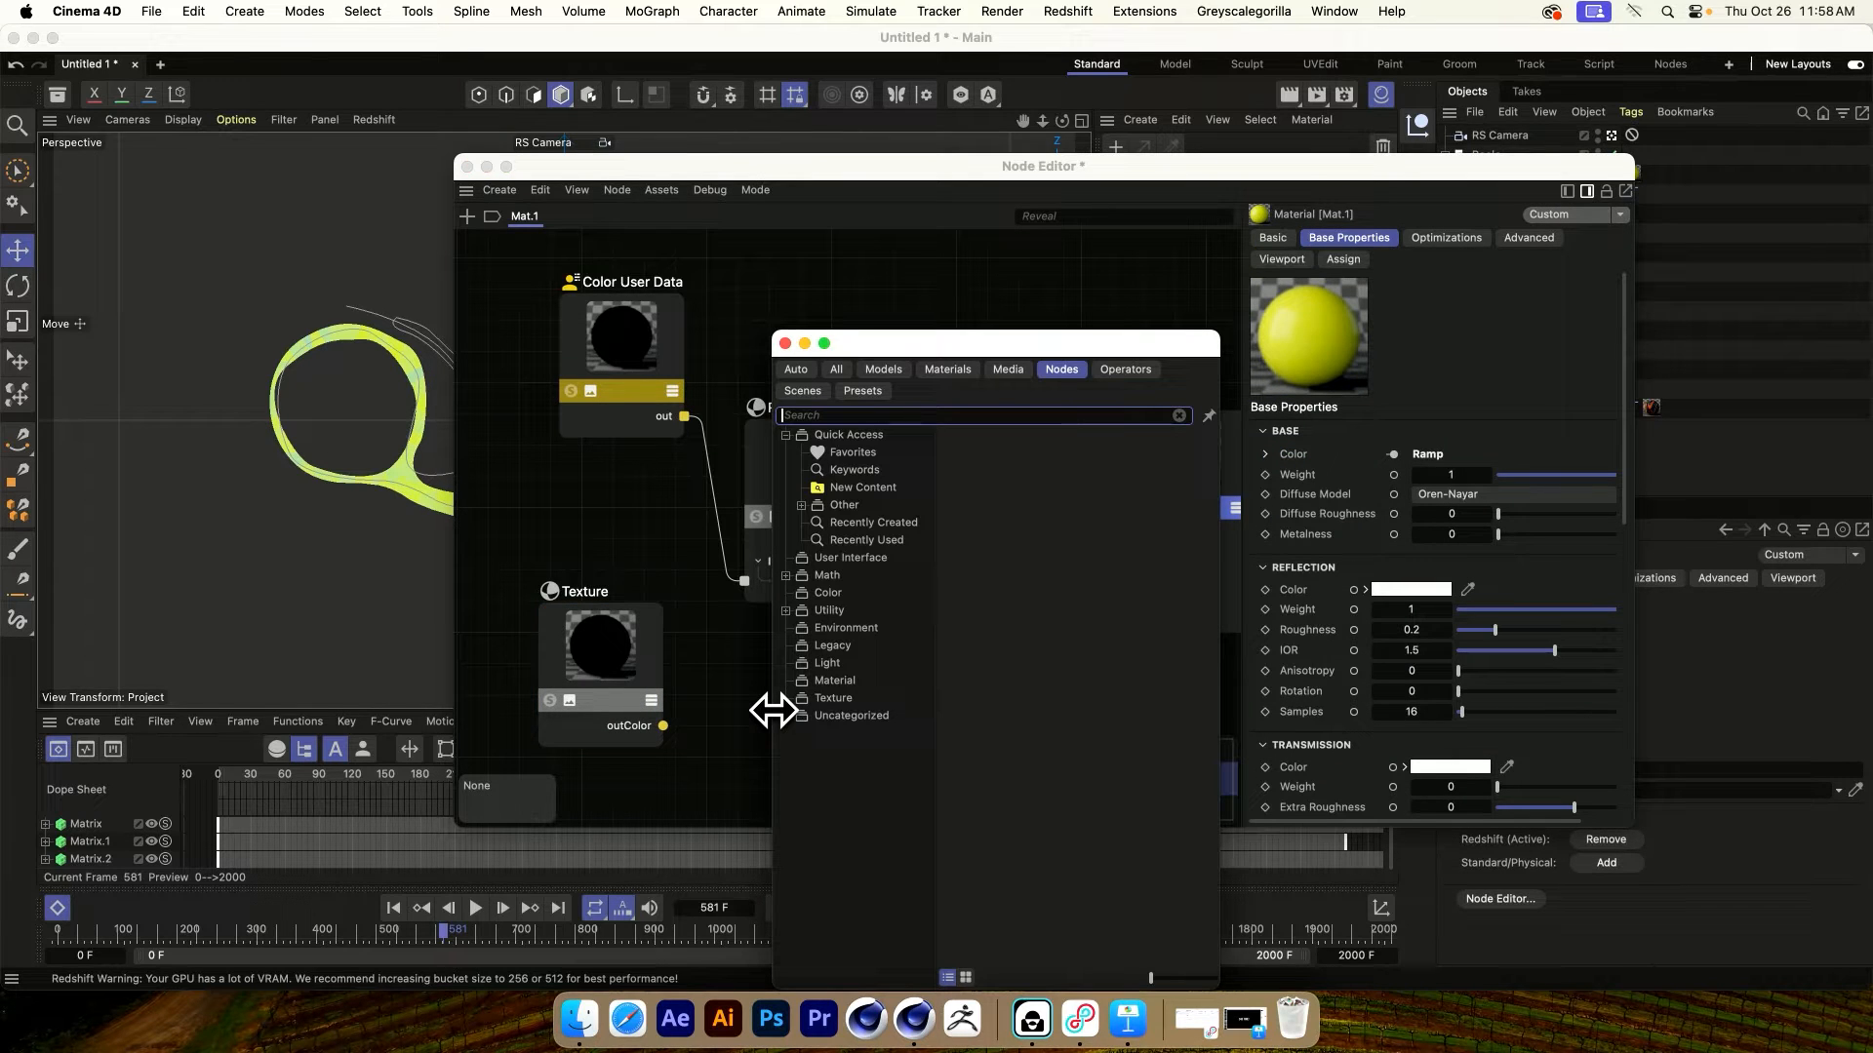
{"action": "type", "text": "splitt"}
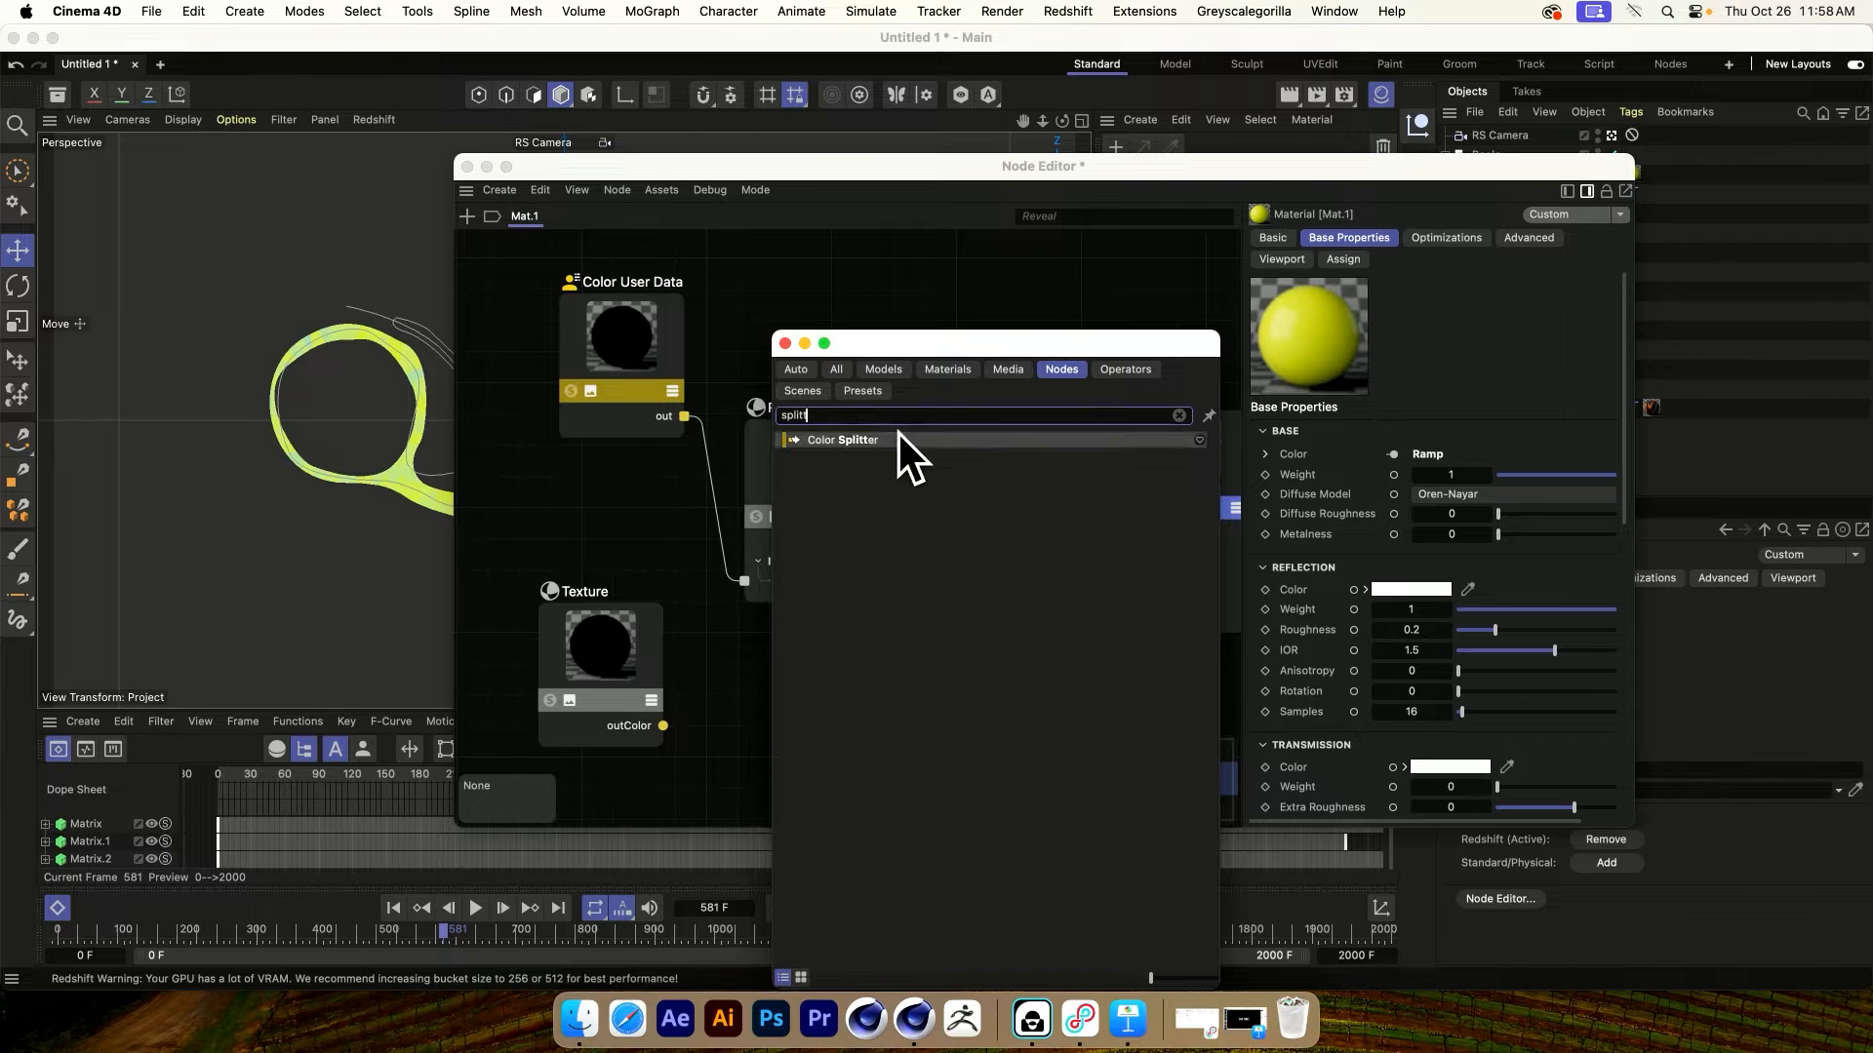
{"action": "left_click", "coordinate": [839, 439]}
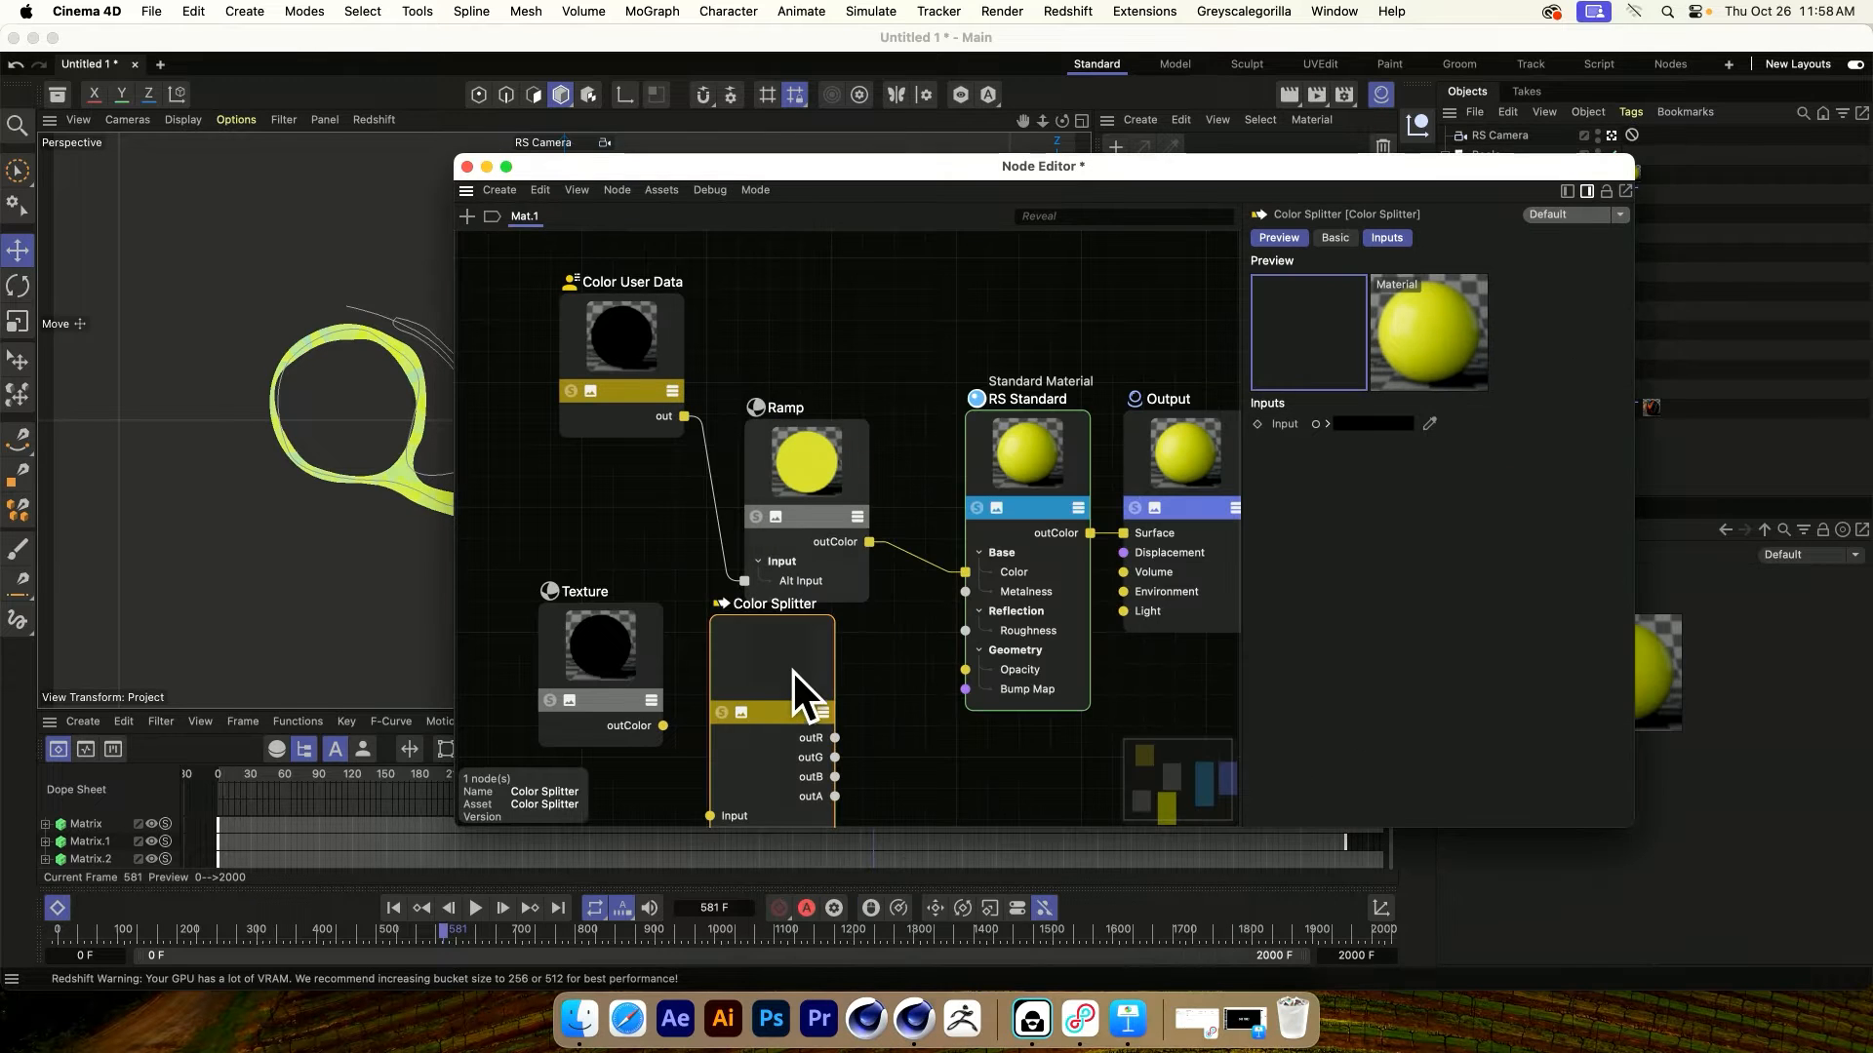
{"action": "scroll", "coordinate": [710, 673], "scroll_direction": "down", "scroll_amount": 5}
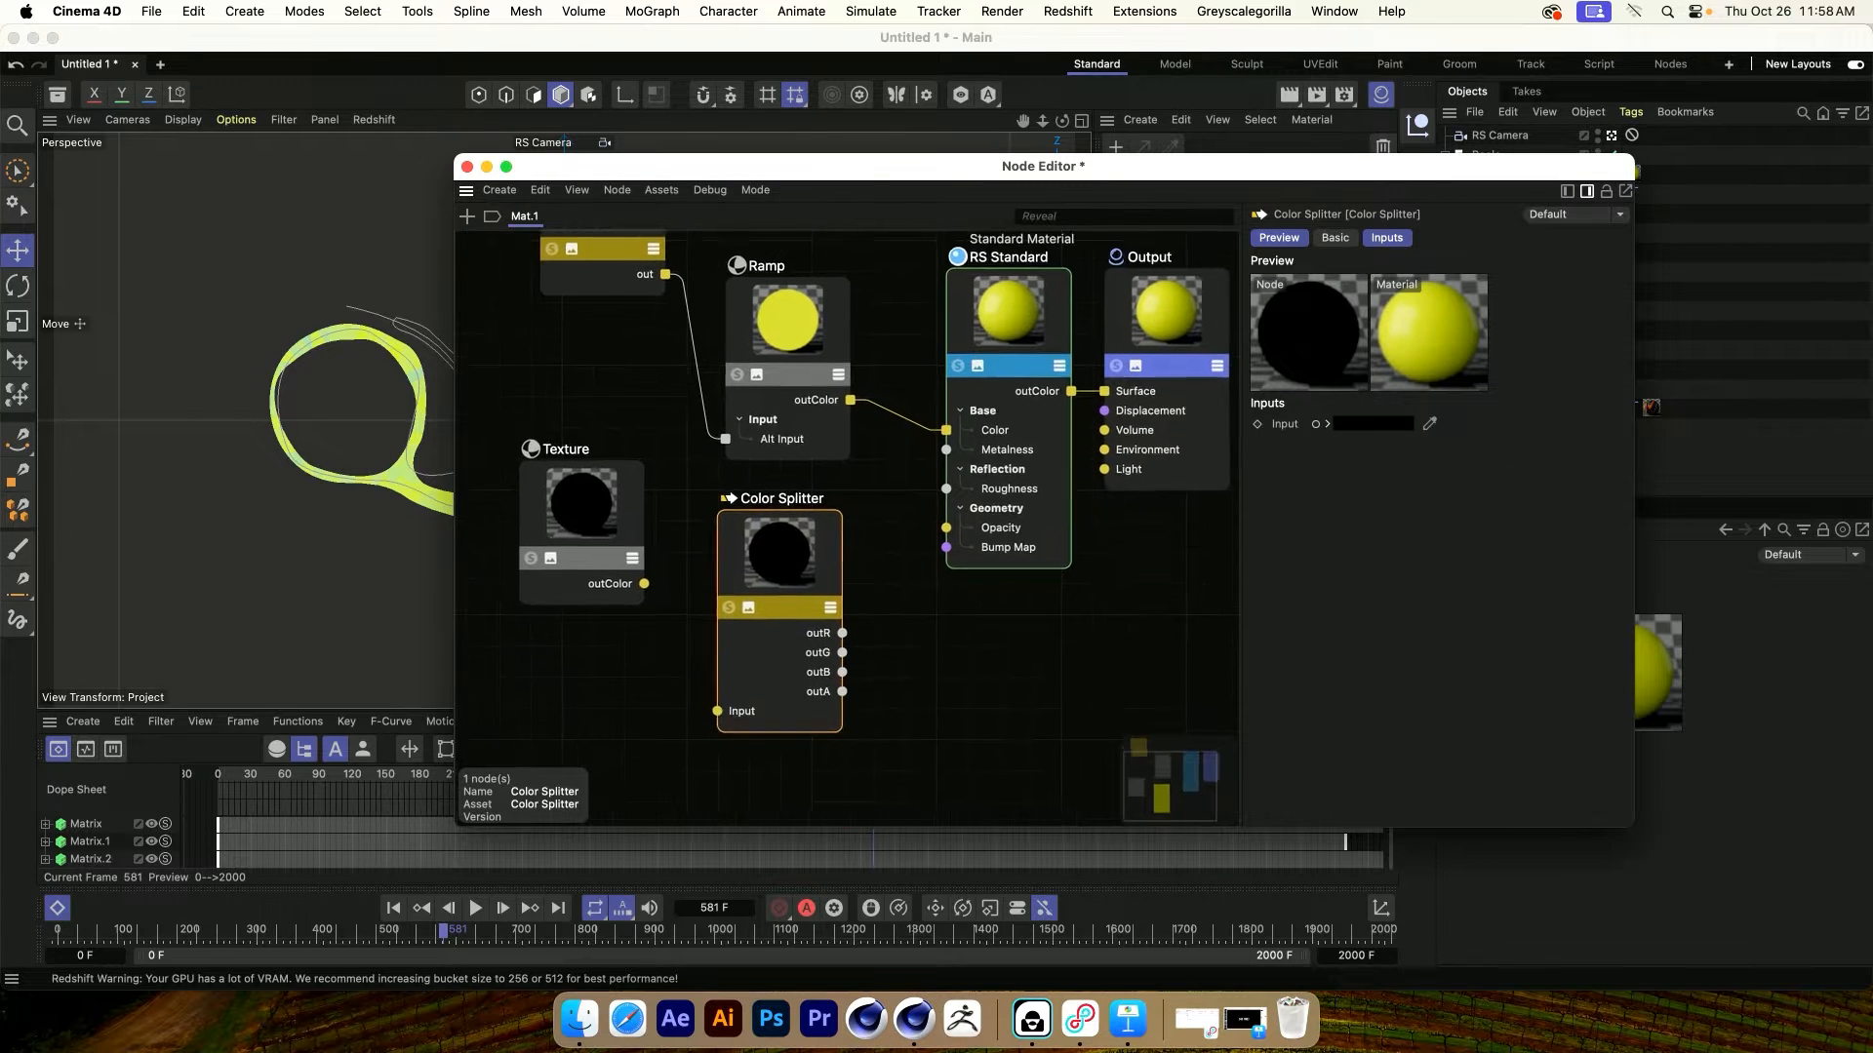
{"action": "left_click_drag", "start_coordinate": [640, 574], "coordinate": [716, 703]}
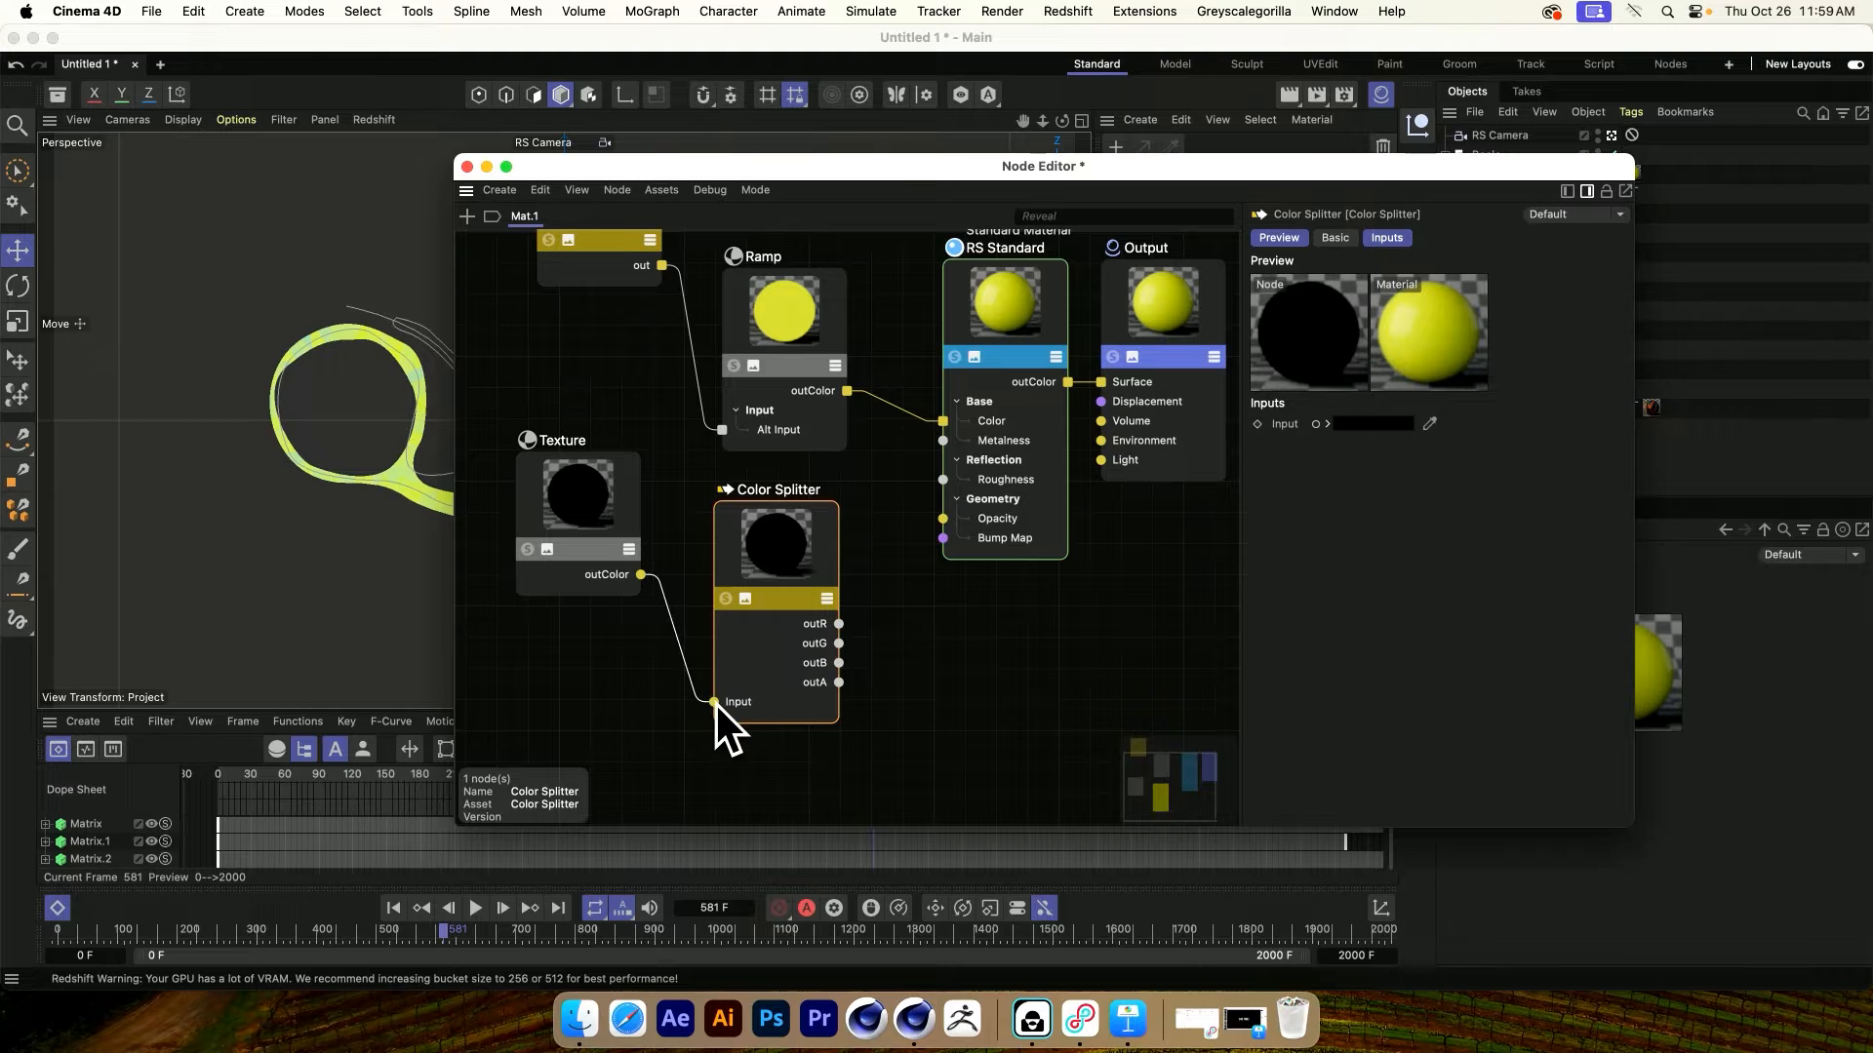
{"action": "left_click_drag", "start_coordinate": [839, 683], "coordinate": [942, 519]}
Load the rendered AlphaMask PNG from the tex folder into the Texture node, check the Color Splitter preview and close the Node Editor
{"action": "left_click", "coordinate": [614, 525]}
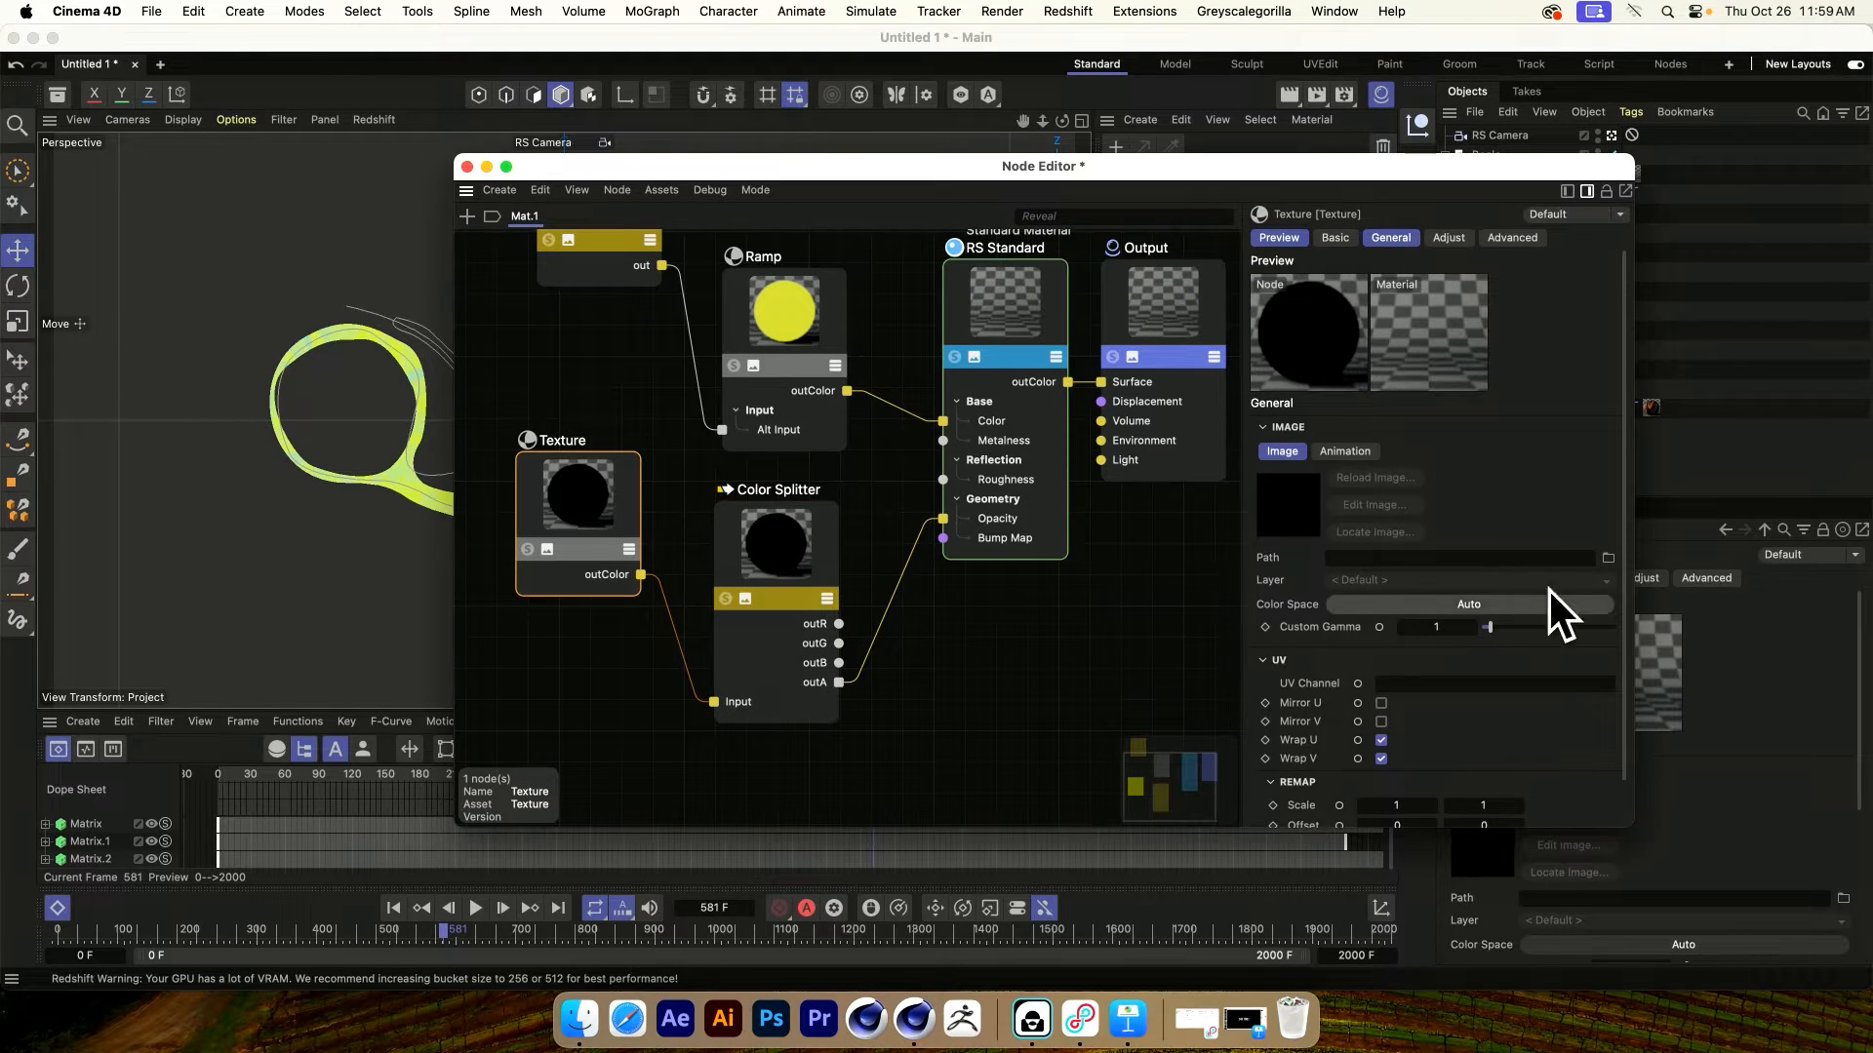
{"action": "left_click", "coordinate": [1608, 558]}
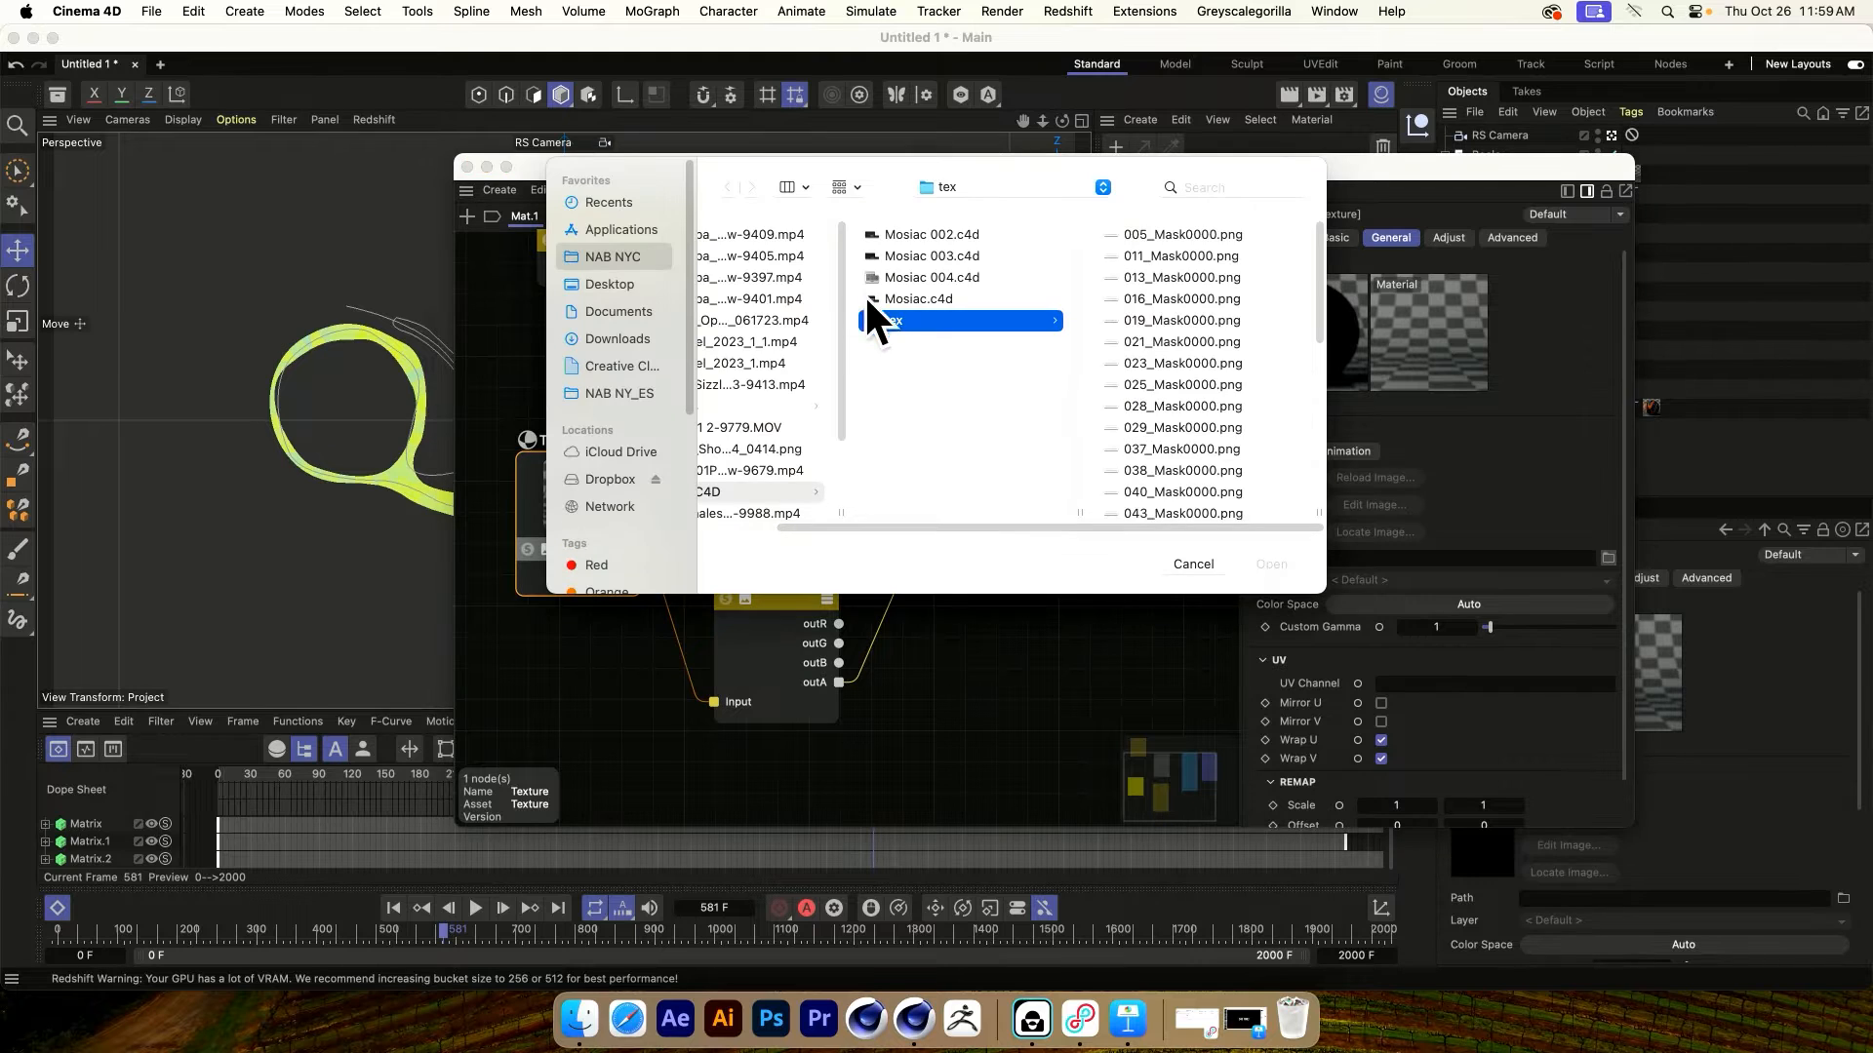
{"action": "scroll", "coordinate": [1173, 413], "scroll_direction": "down", "scroll_amount": 10}
{"action": "scroll", "coordinate": [1178, 434], "scroll_direction": "down", "scroll_amount": 4}
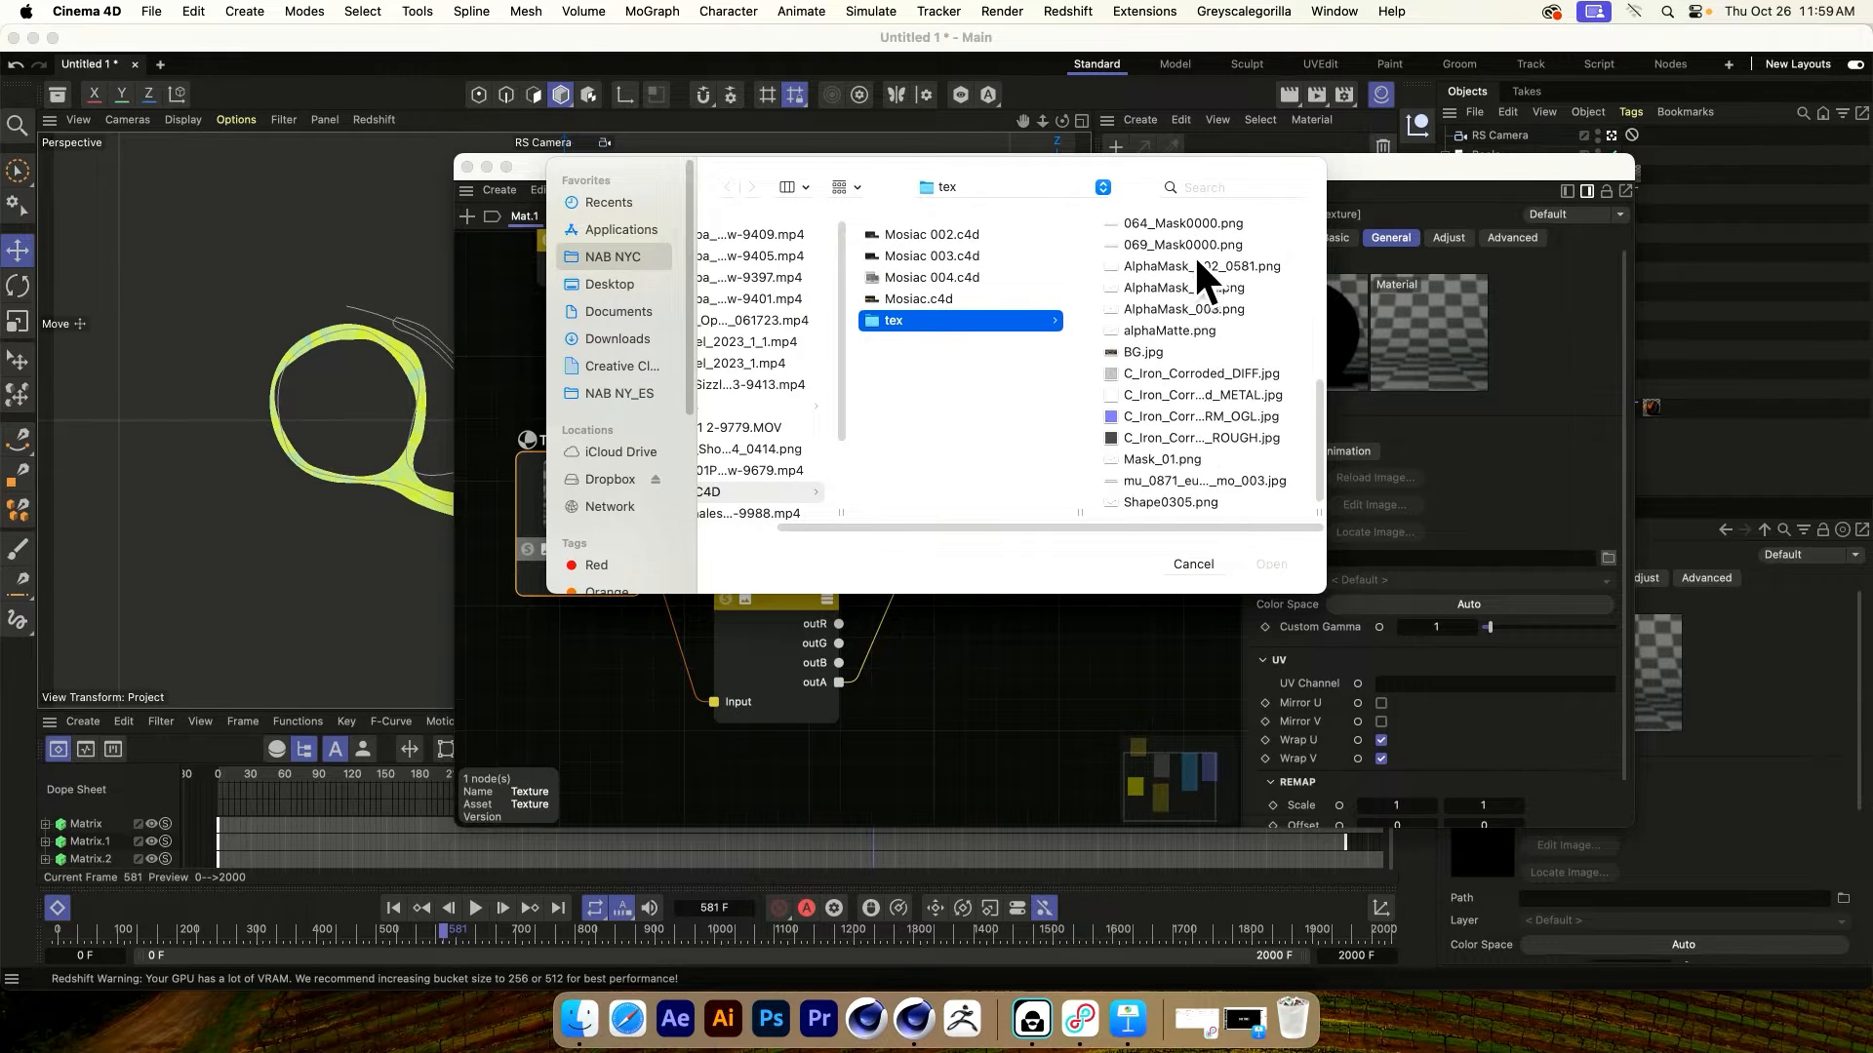
{"action": "double_click", "coordinate": [1179, 281]}
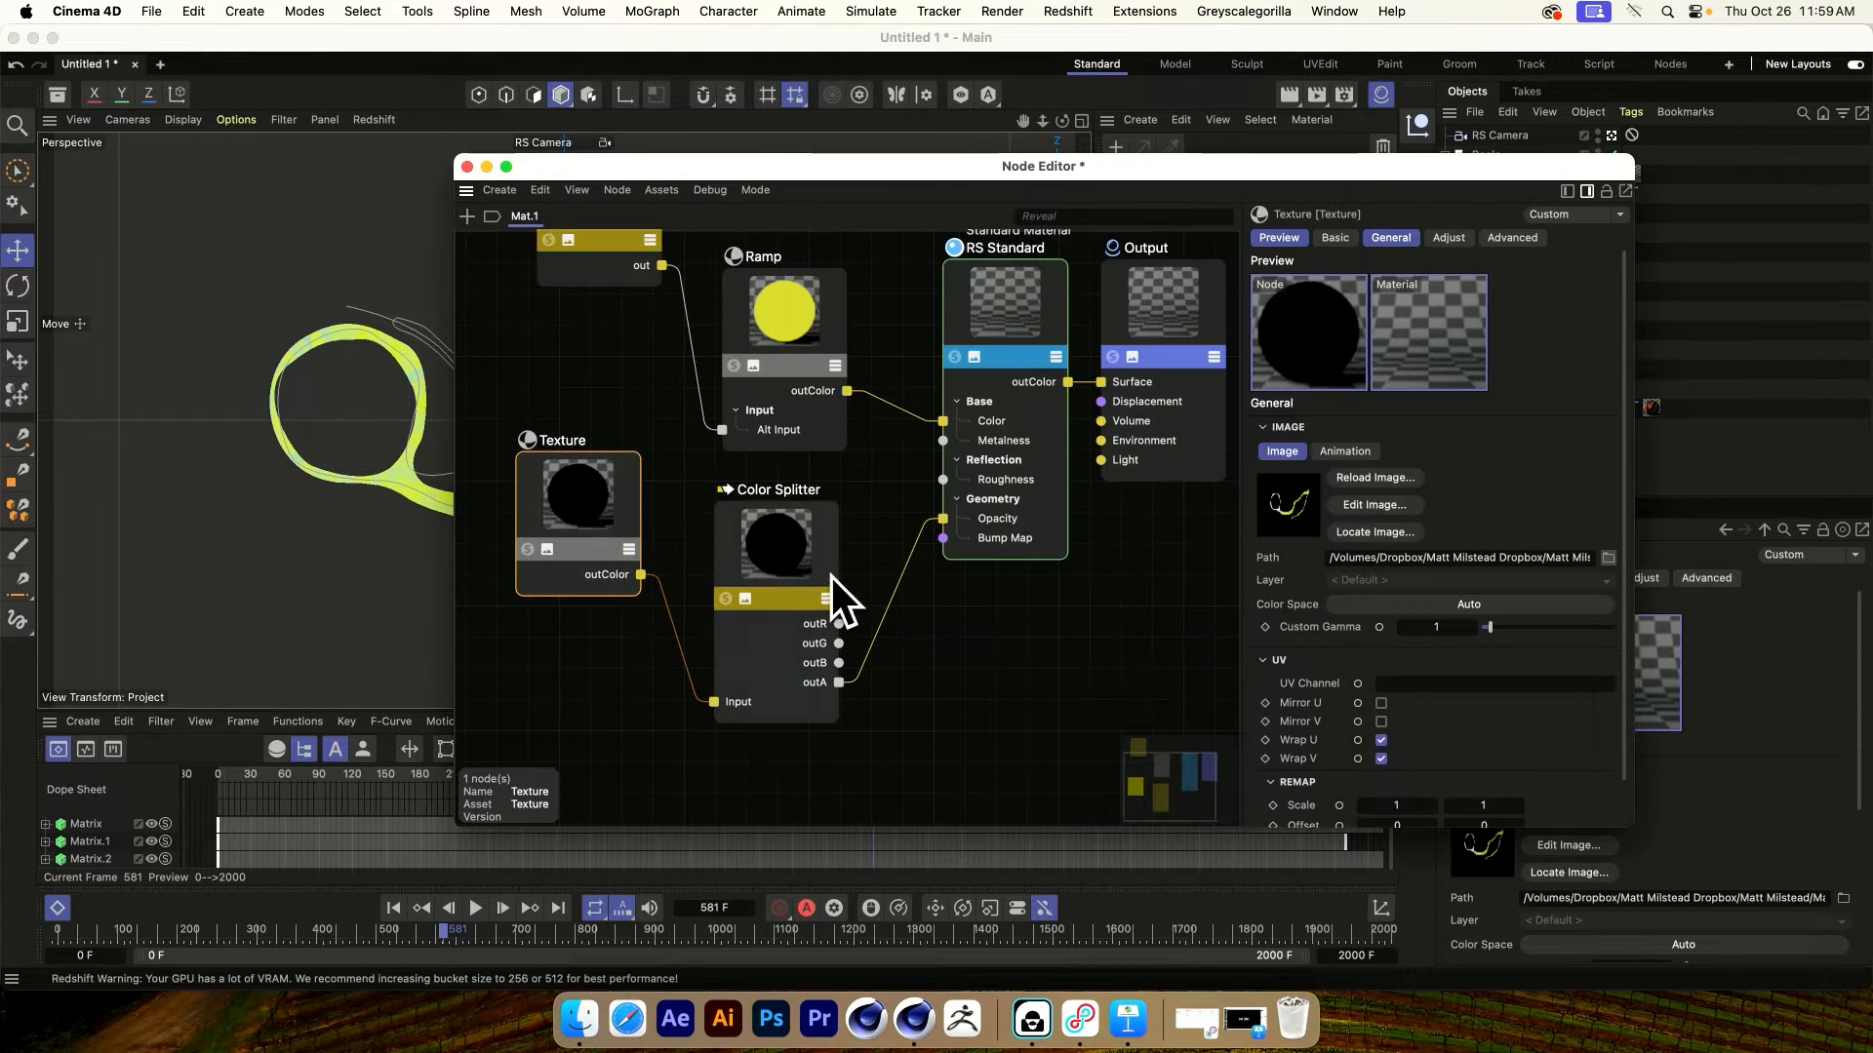
{"action": "left_click", "coordinate": [786, 536]}
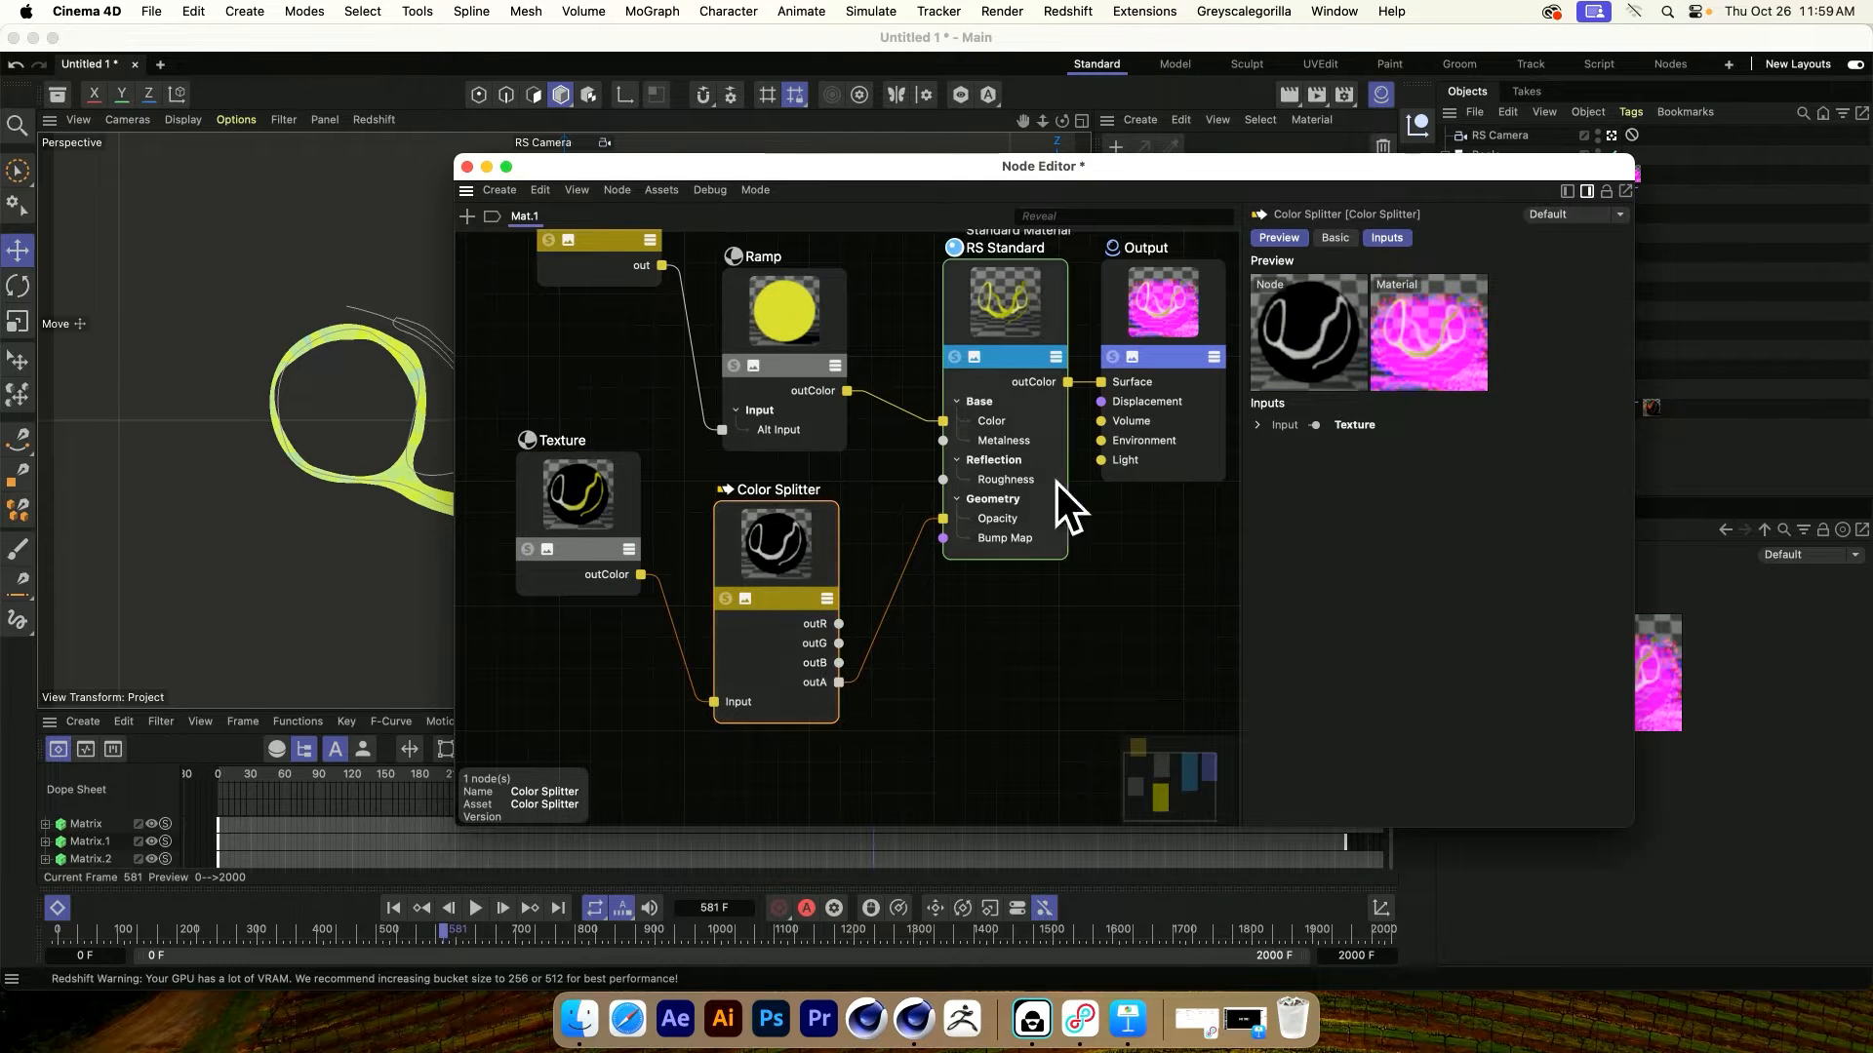
{"action": "left_click_drag", "start_coordinate": [964, 162], "coordinate": [912, 222]}
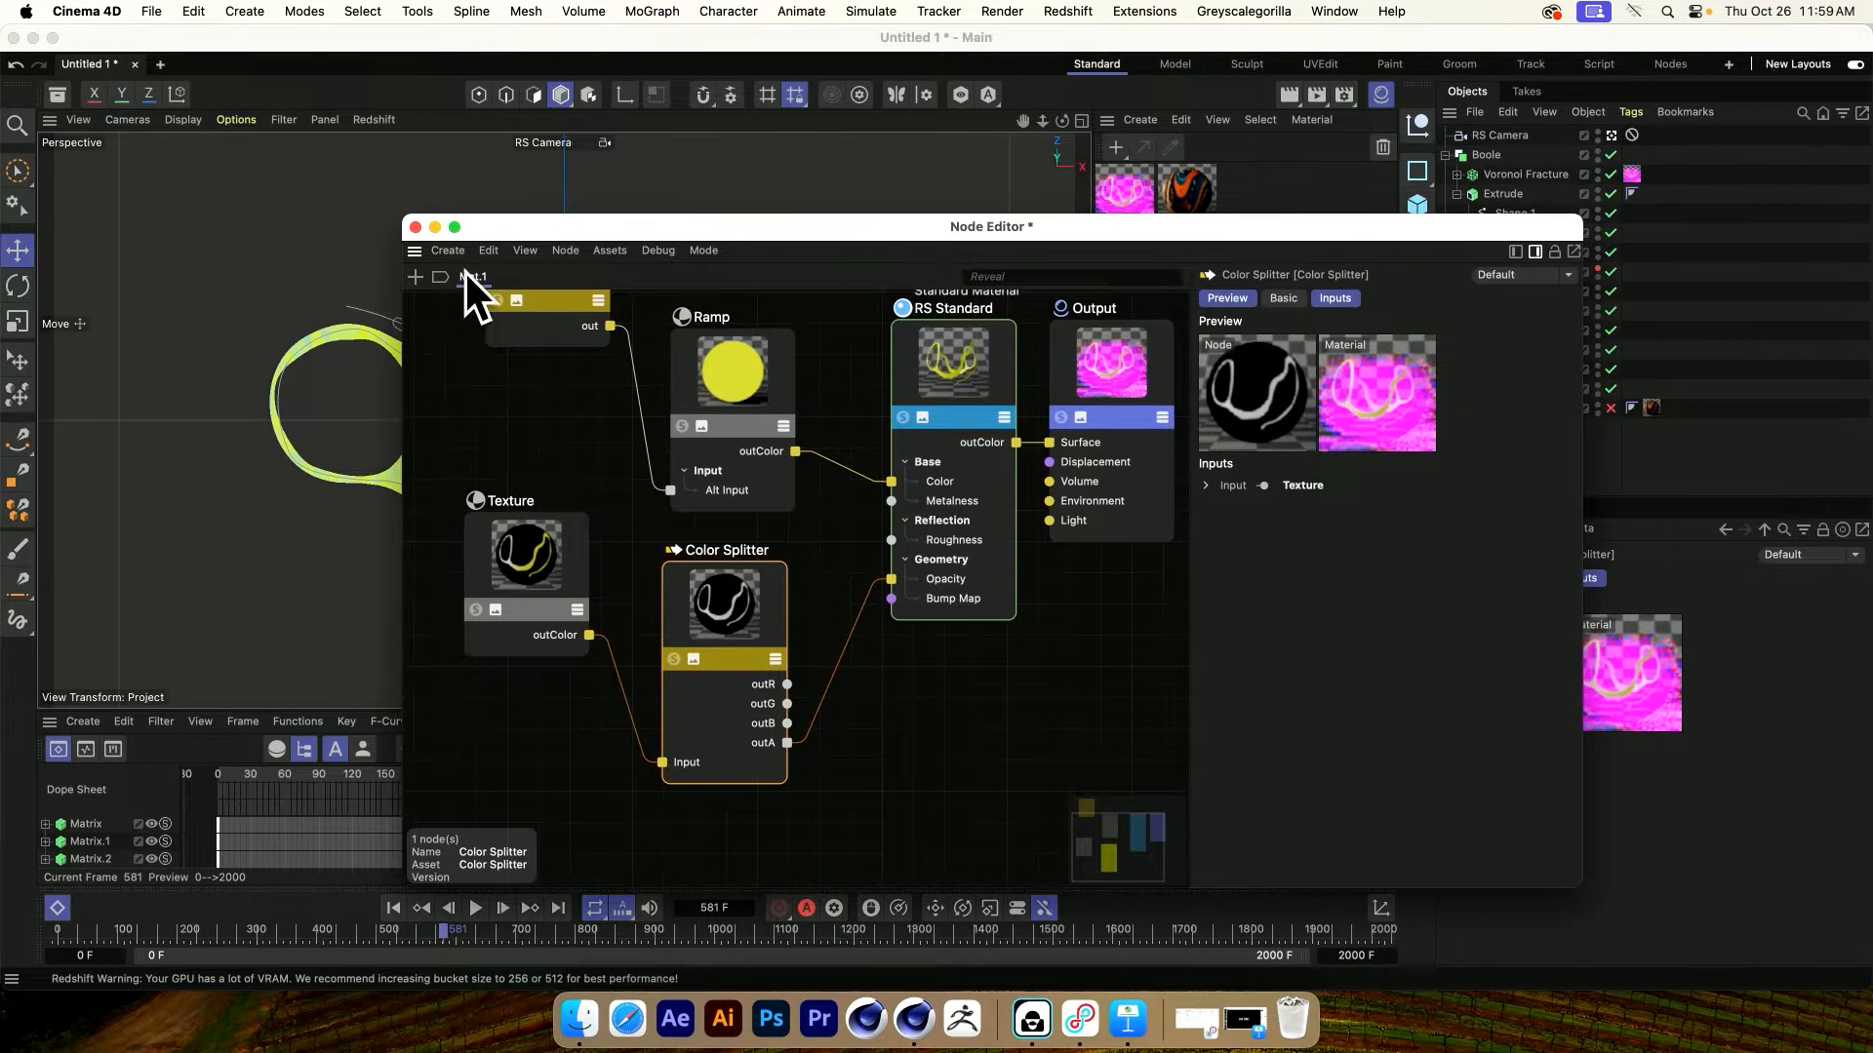
{"action": "left_click", "coordinate": [414, 226]}
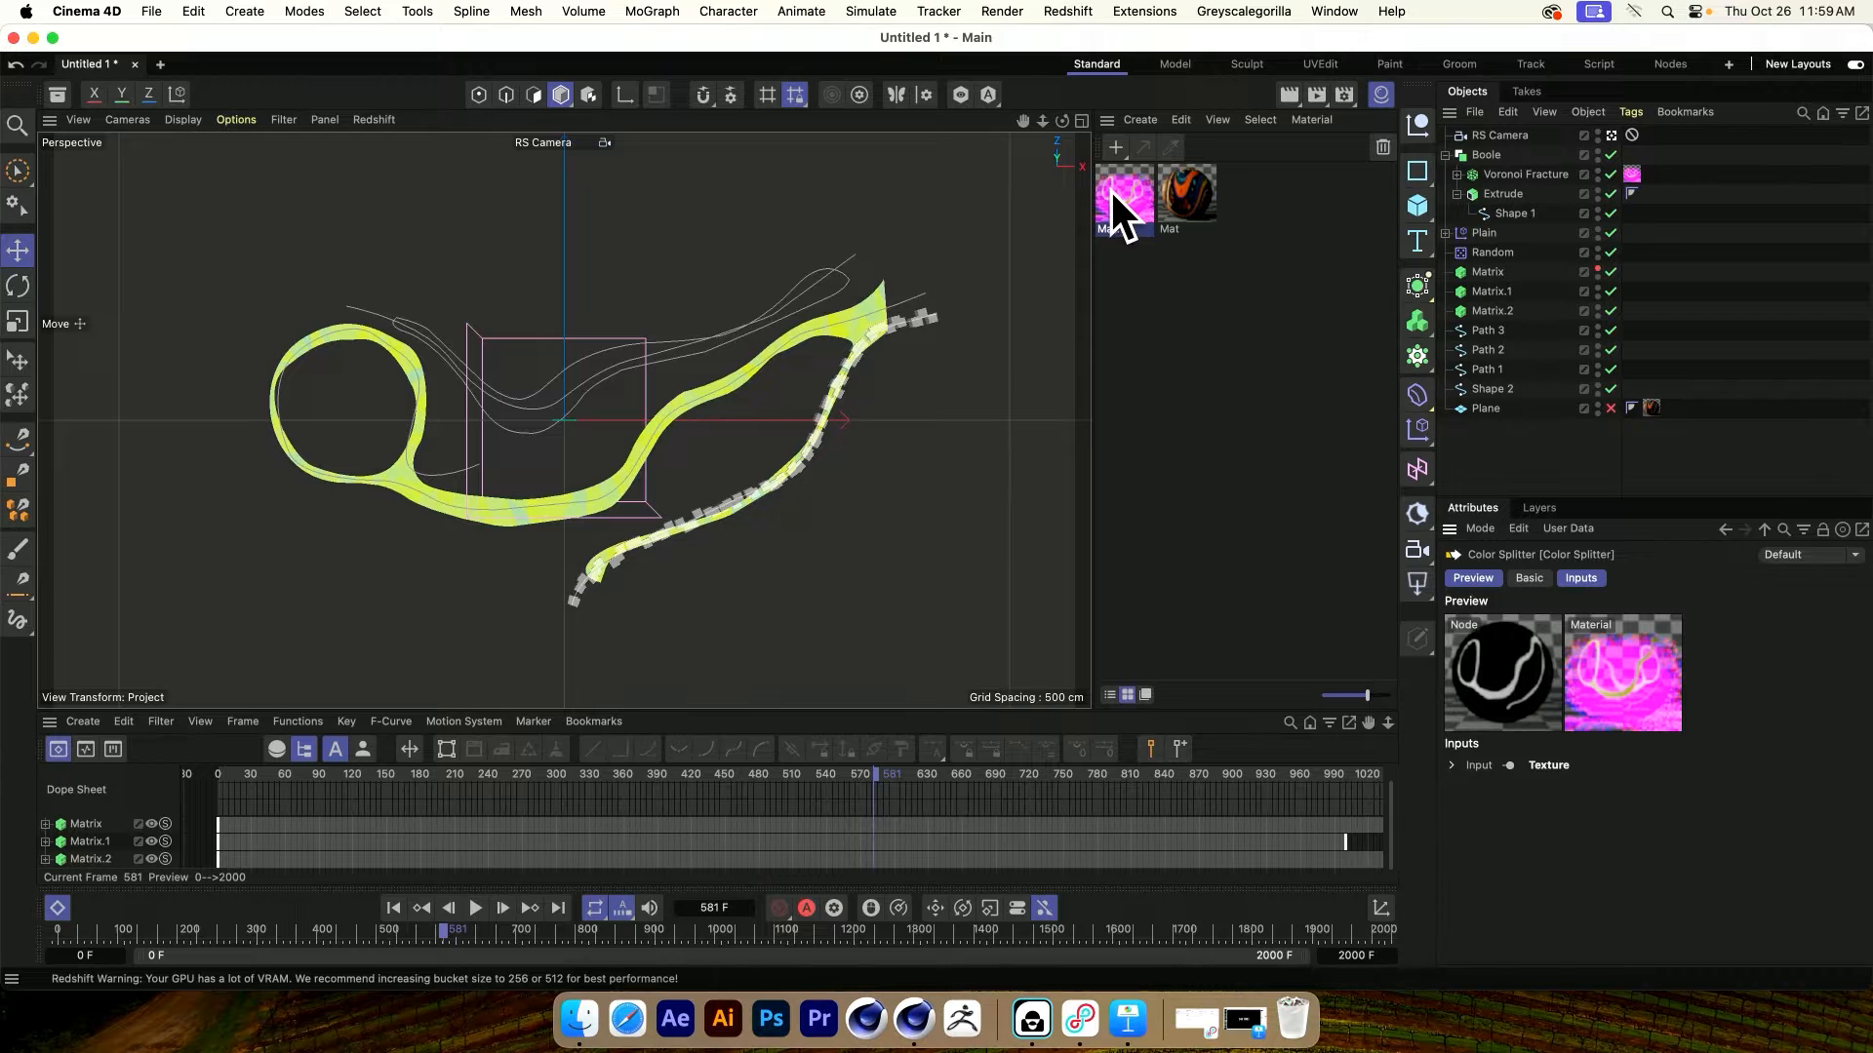
Move the Voronoi Fracture out of the Boole to the level above it and collapse the Boole hierarchy
{"action": "left_click_drag", "start_coordinate": [1484, 178], "coordinate": [1494, 148]}
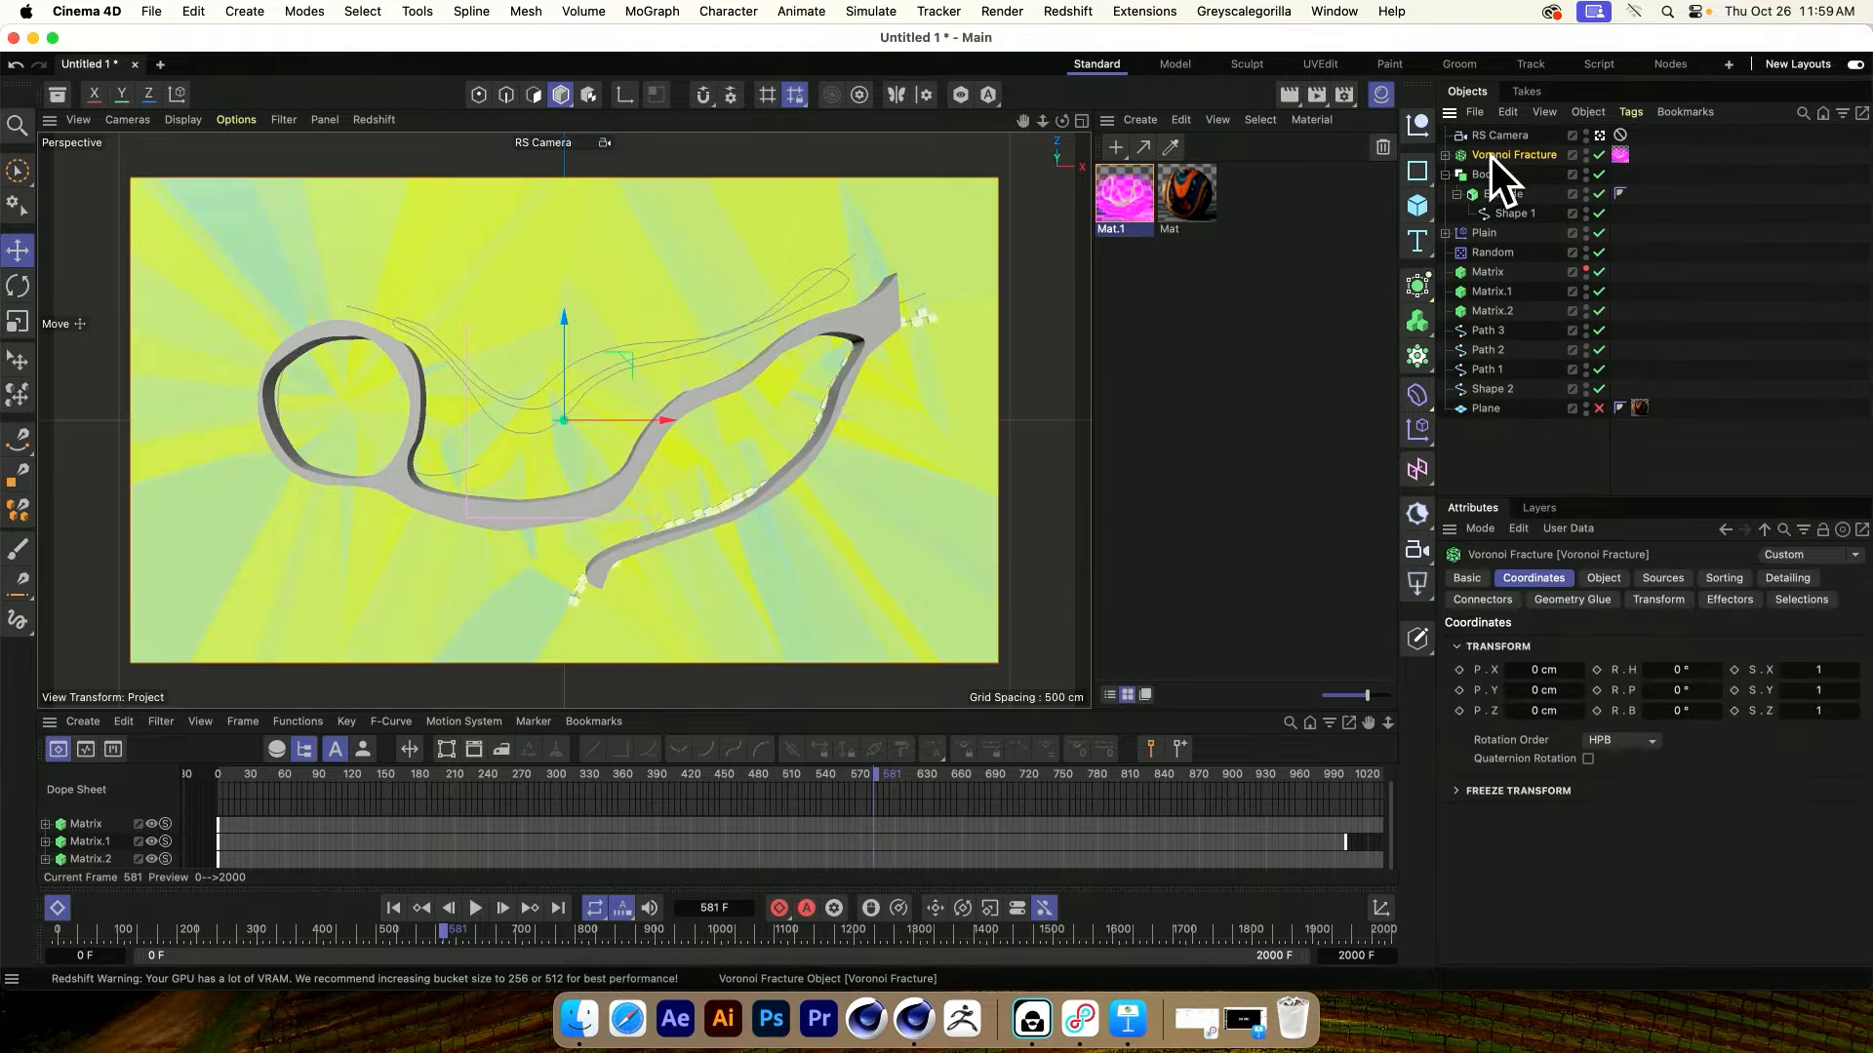
{"action": "left_click", "coordinate": [1447, 175]}
{"action": "left_click", "coordinate": [1654, 217]}
Open the Redshift RenderView, hide the Boole in both viewport and render, and start the live render
{"action": "left_click", "coordinate": [1144, 11]}
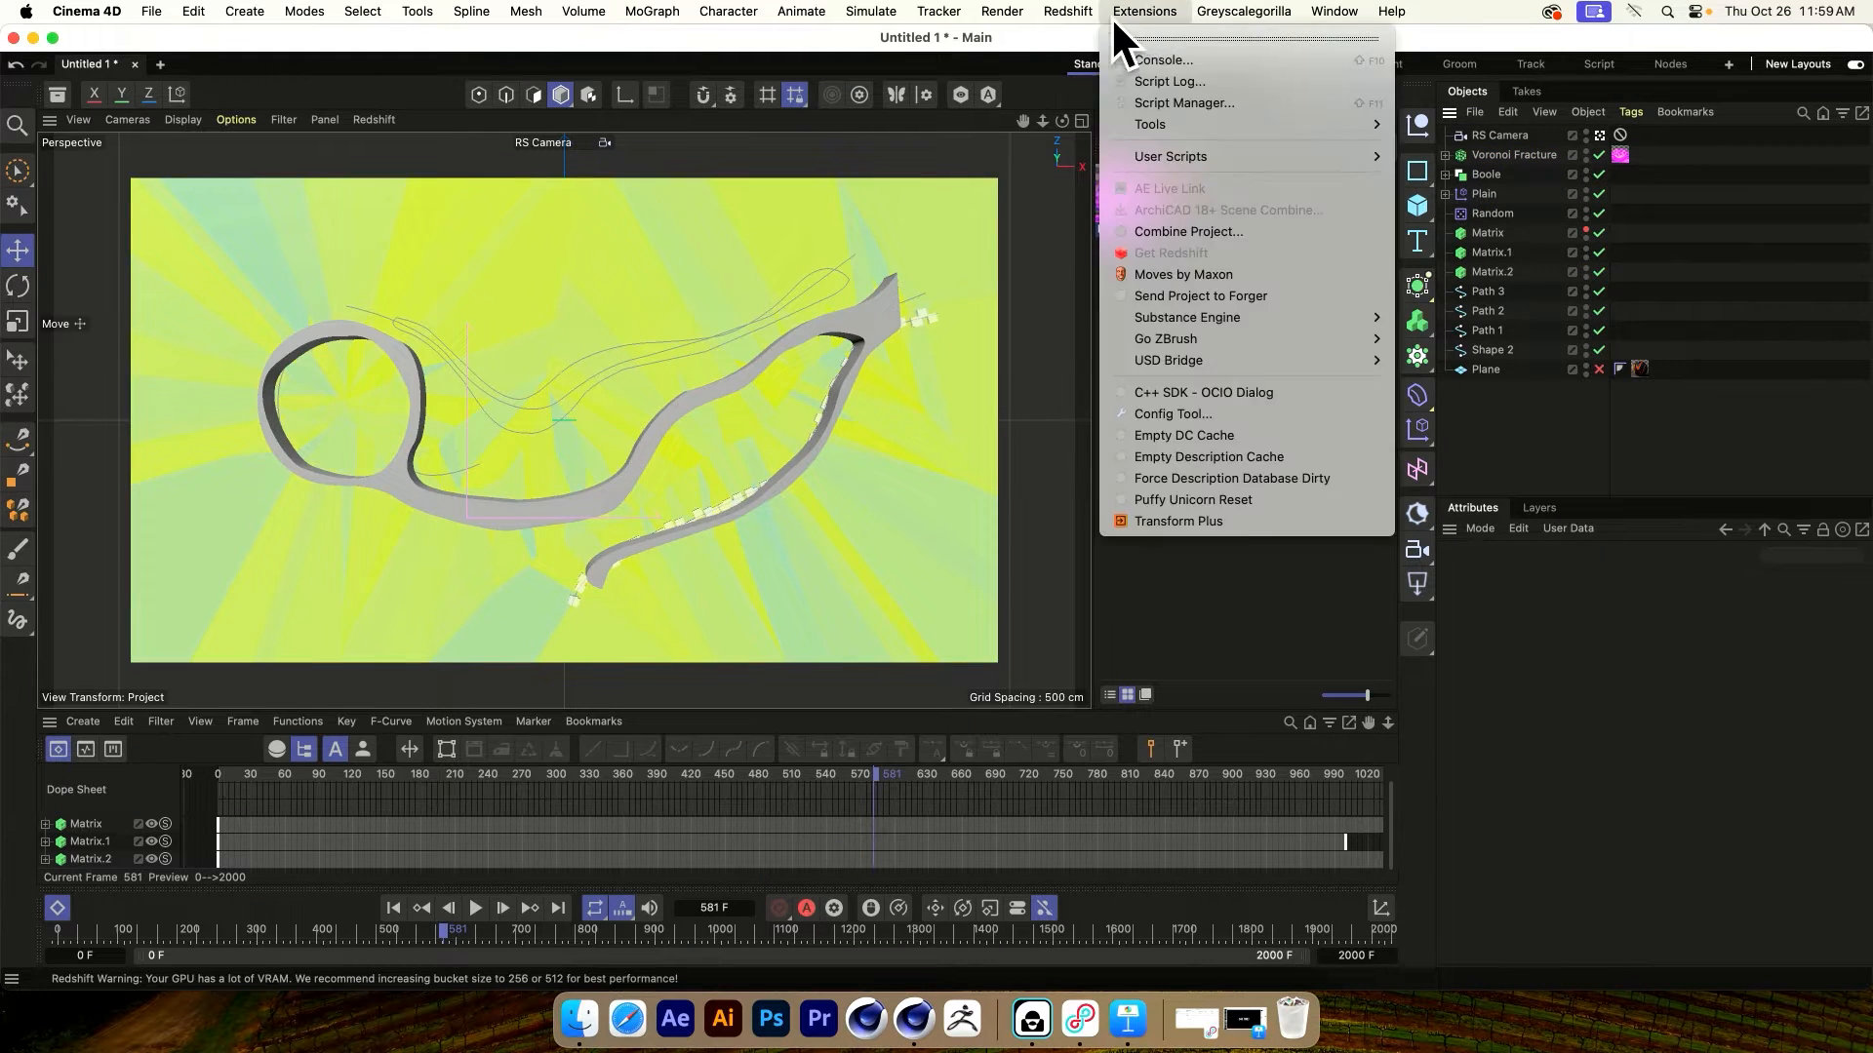
{"action": "mouse_move", "coordinate": [1069, 14]}
{"action": "left_click", "coordinate": [1139, 188]}
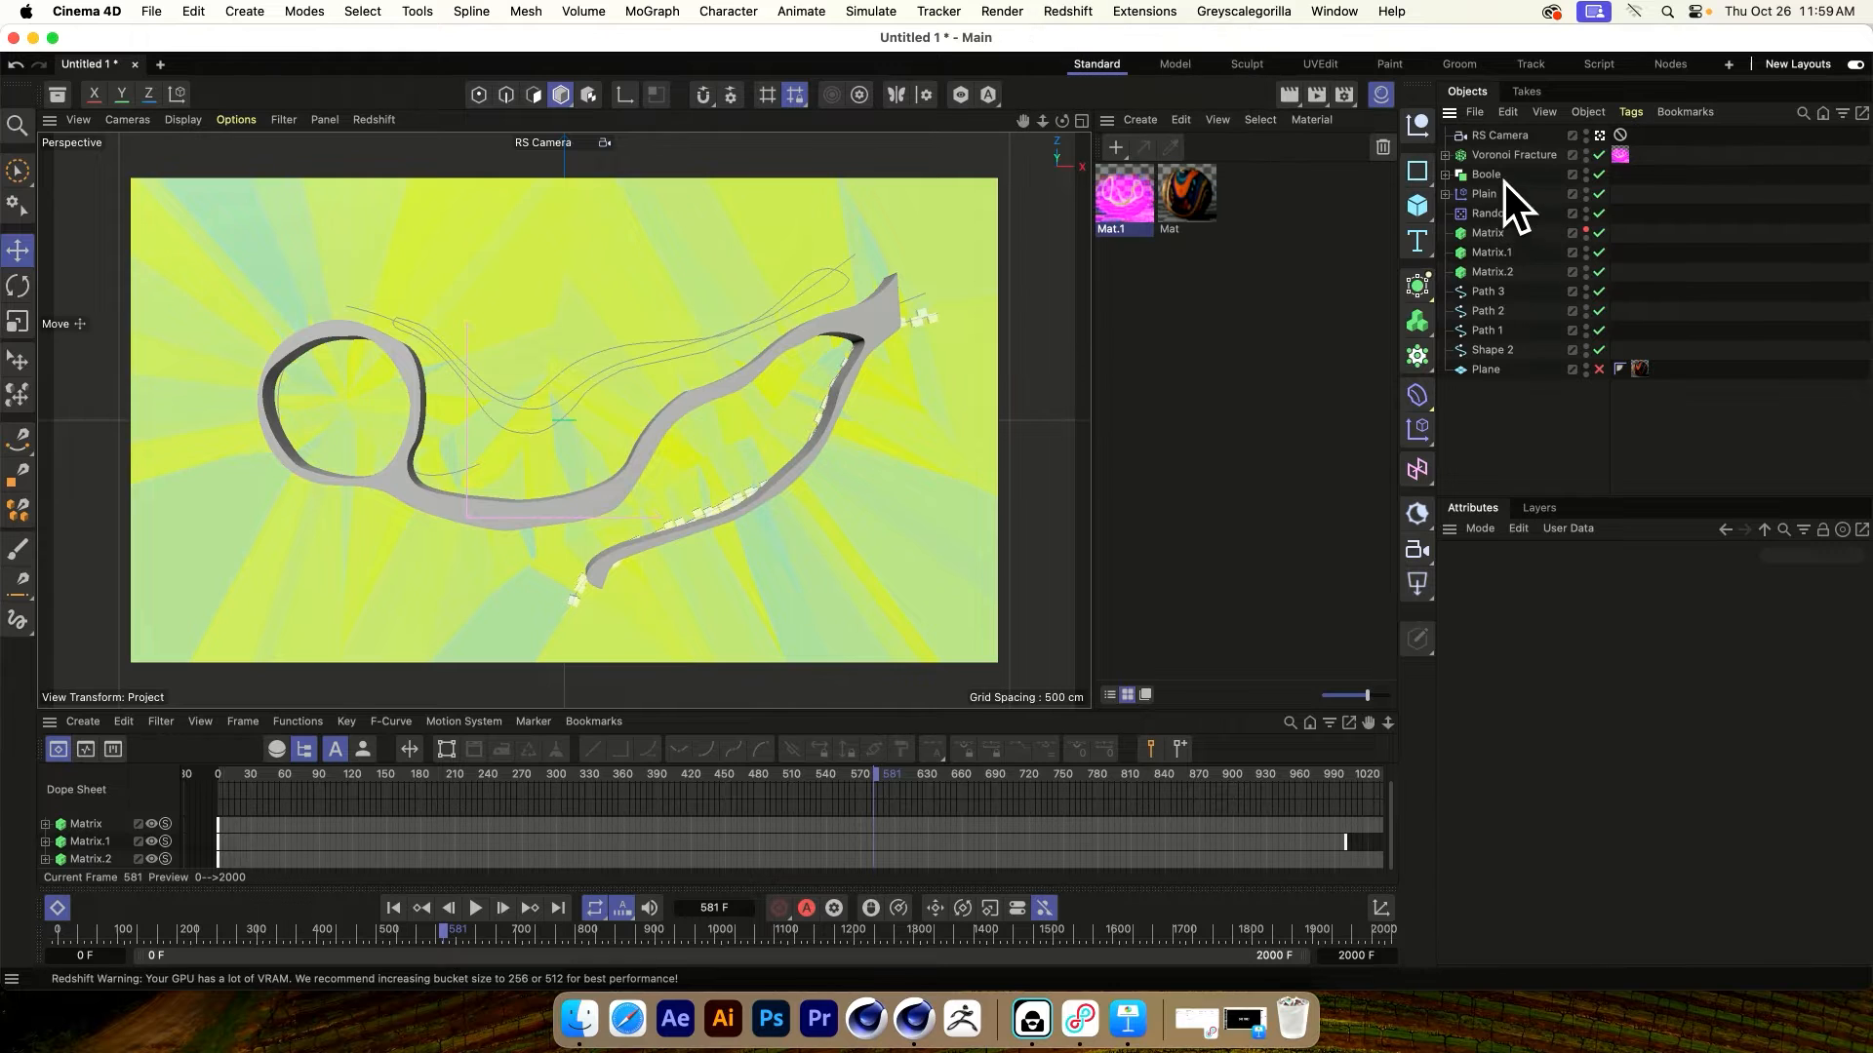
{"action": "left_click", "coordinate": [1586, 170]}
{"action": "left_click_drag", "start_coordinate": [1531, 234], "coordinate": [858, 166]}
{"action": "left_click", "coordinate": [482, 237]}
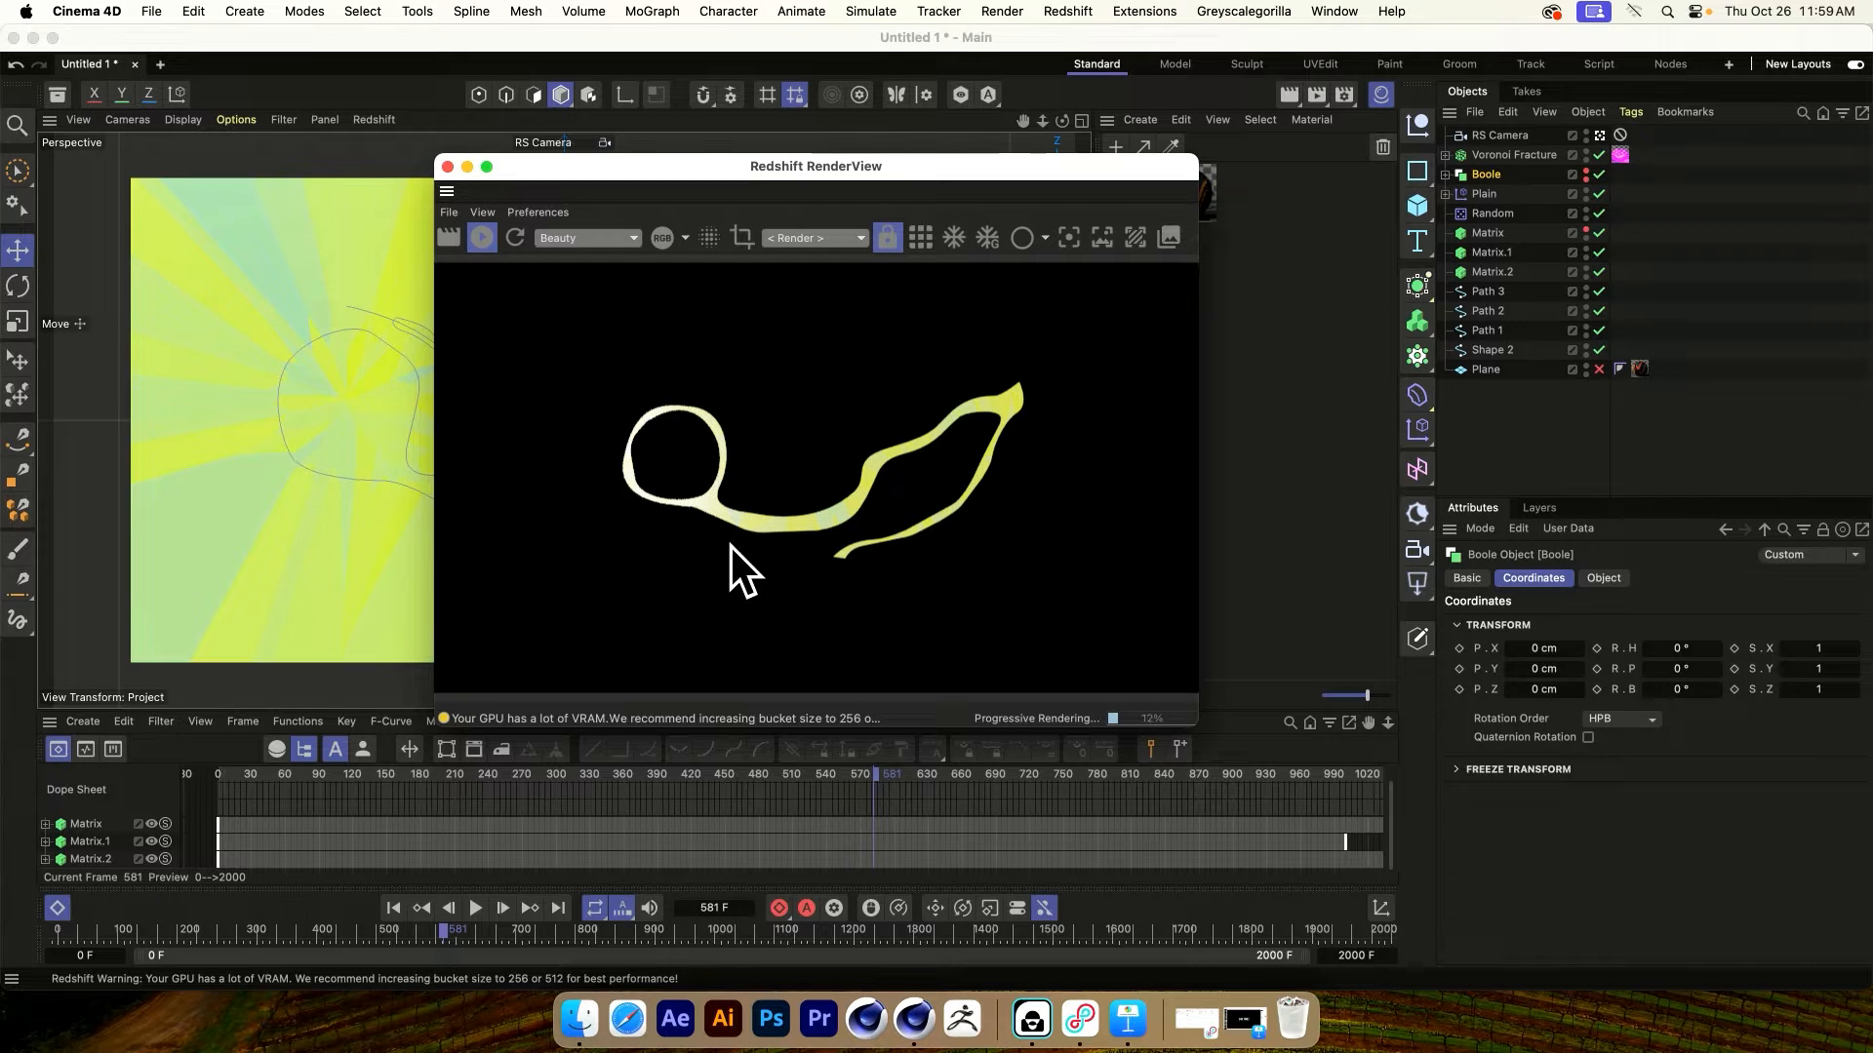
Set the Voronoi Fracture's Offset Fragments to 0.9 cm
{"action": "left_click", "coordinate": [1500, 156]}
{"action": "left_click", "coordinate": [1663, 578]}
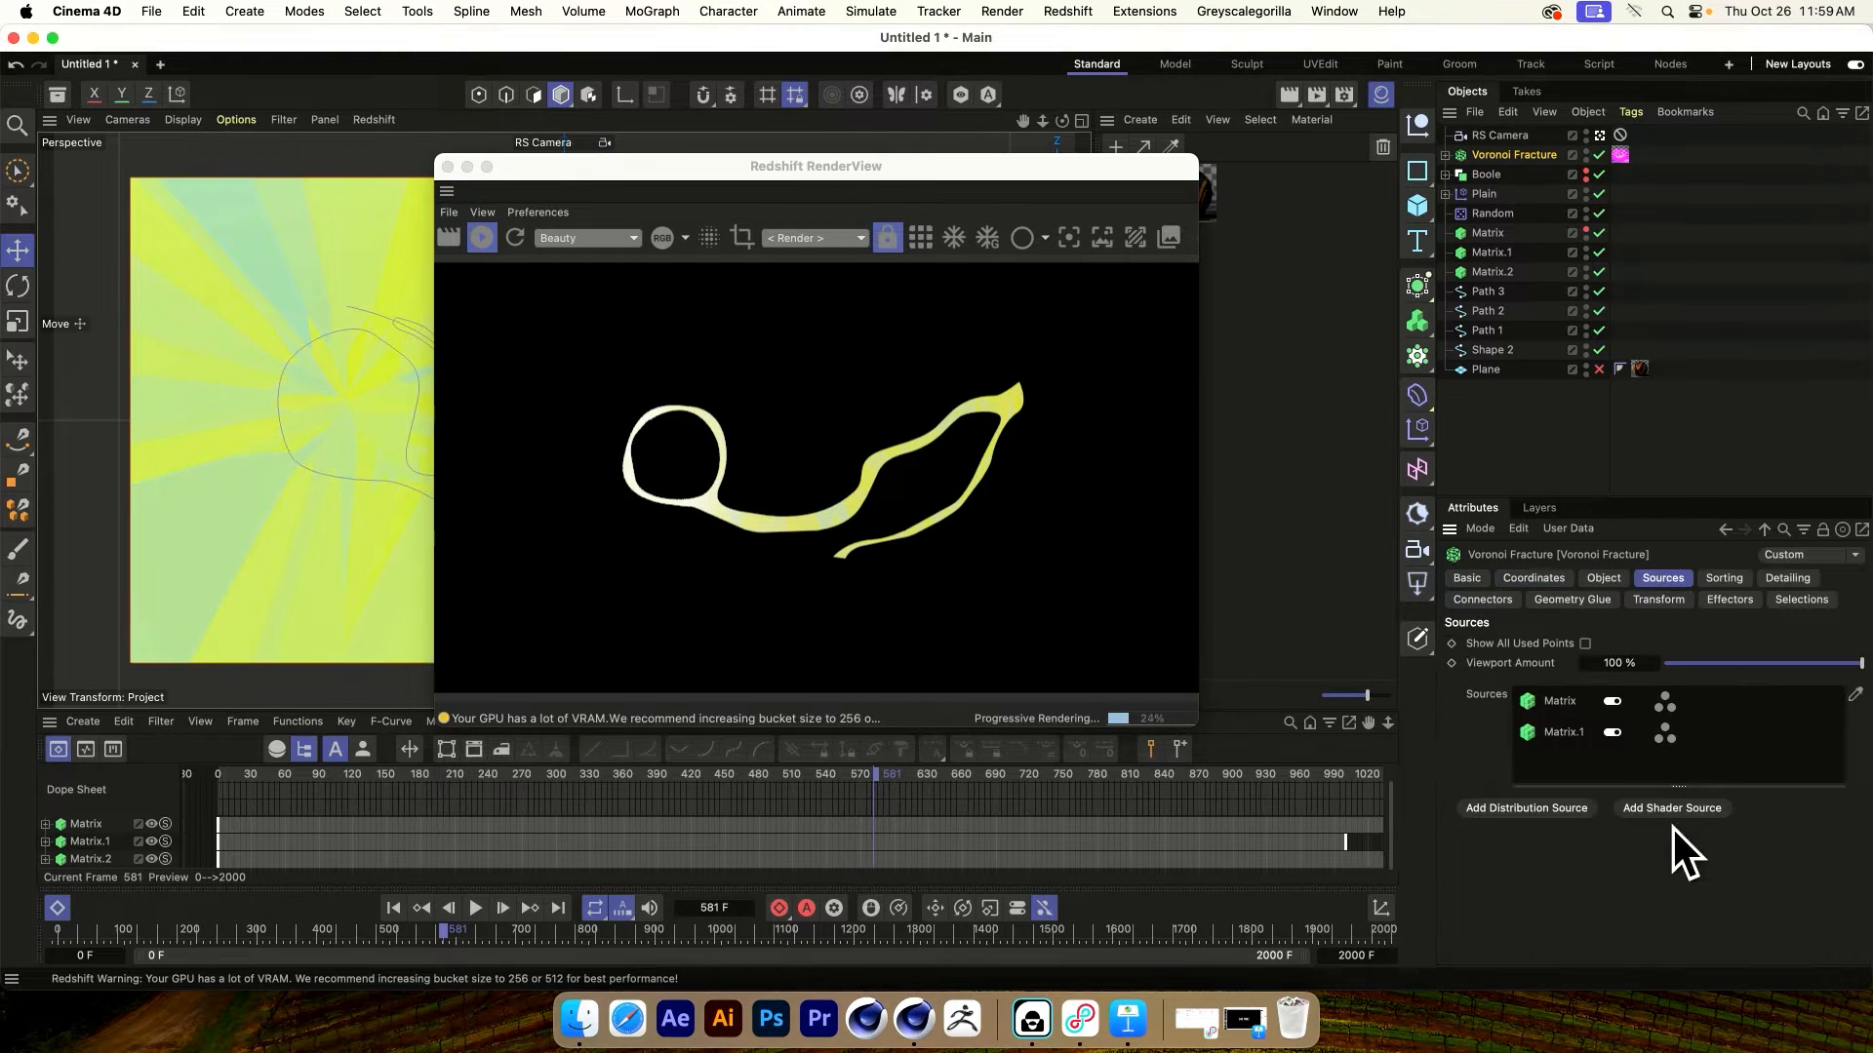
{"action": "left_click", "coordinate": [1603, 578]}
{"action": "left_click", "coordinate": [1637, 730]}
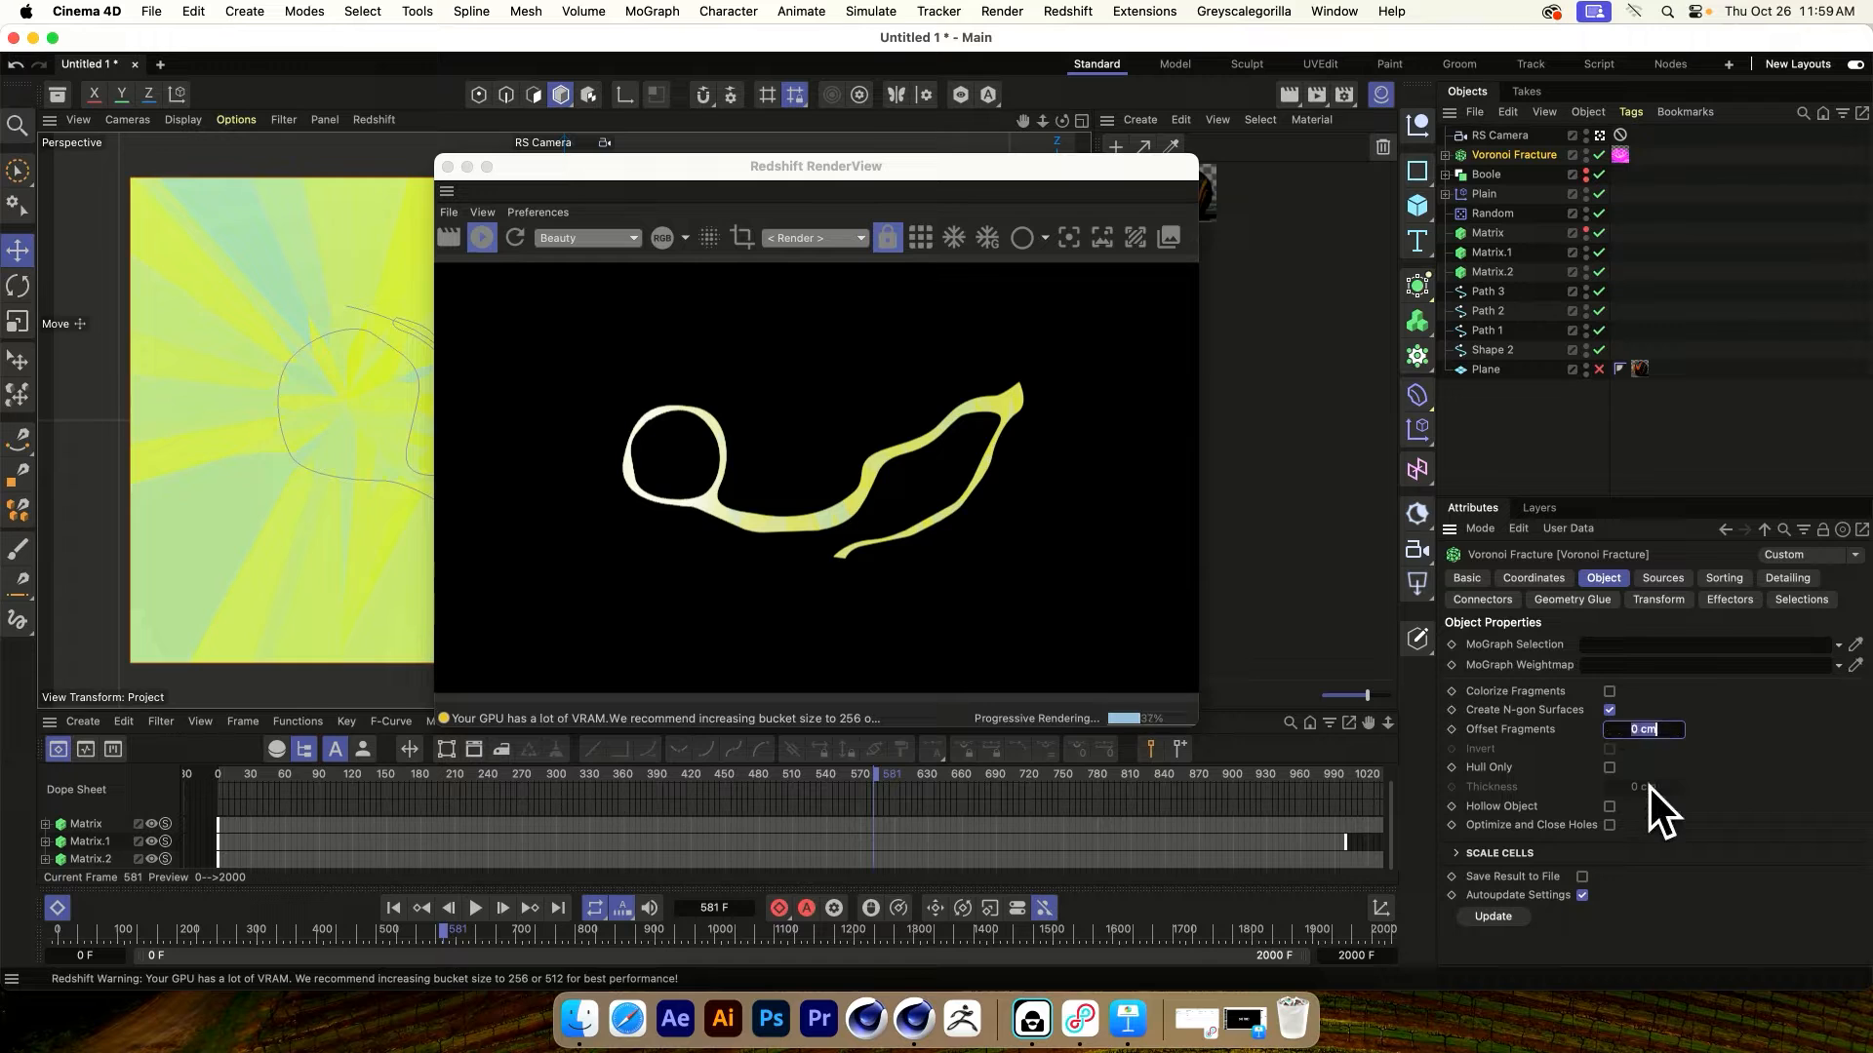
{"action": "type", "text": "0.9"}
{"action": "key", "text": "Return"}
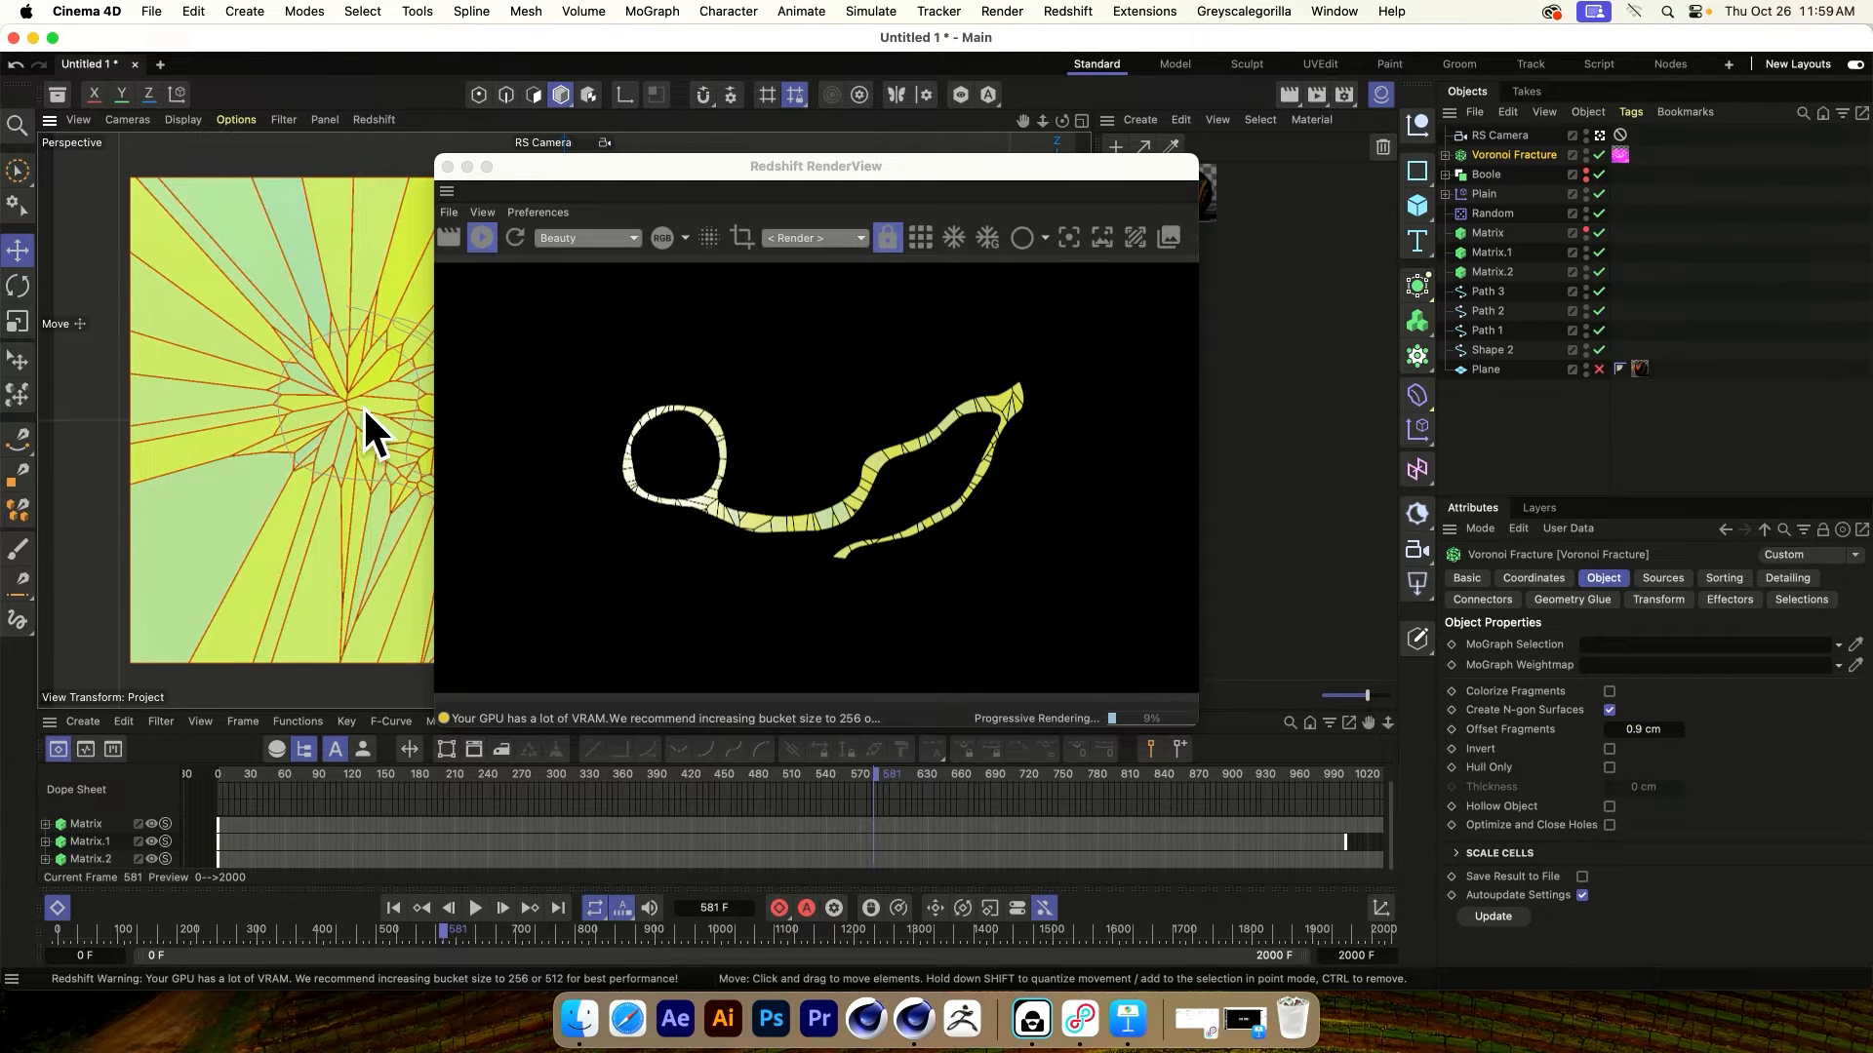
Leave the RS Camera view and examine the gaps between the fragments from other angles in the RenderView
{"action": "left_click", "coordinate": [1598, 134]}
{"action": "left_click_drag", "start_coordinate": [643, 168], "coordinate": [890, 152]}
{"action": "right_click_drag", "start_coordinate": [389, 344], "coordinate": [496, 319], "text": "alt"}
{"action": "left_click_drag", "start_coordinate": [495, 319], "coordinate": [476, 517], "text": "alt"}
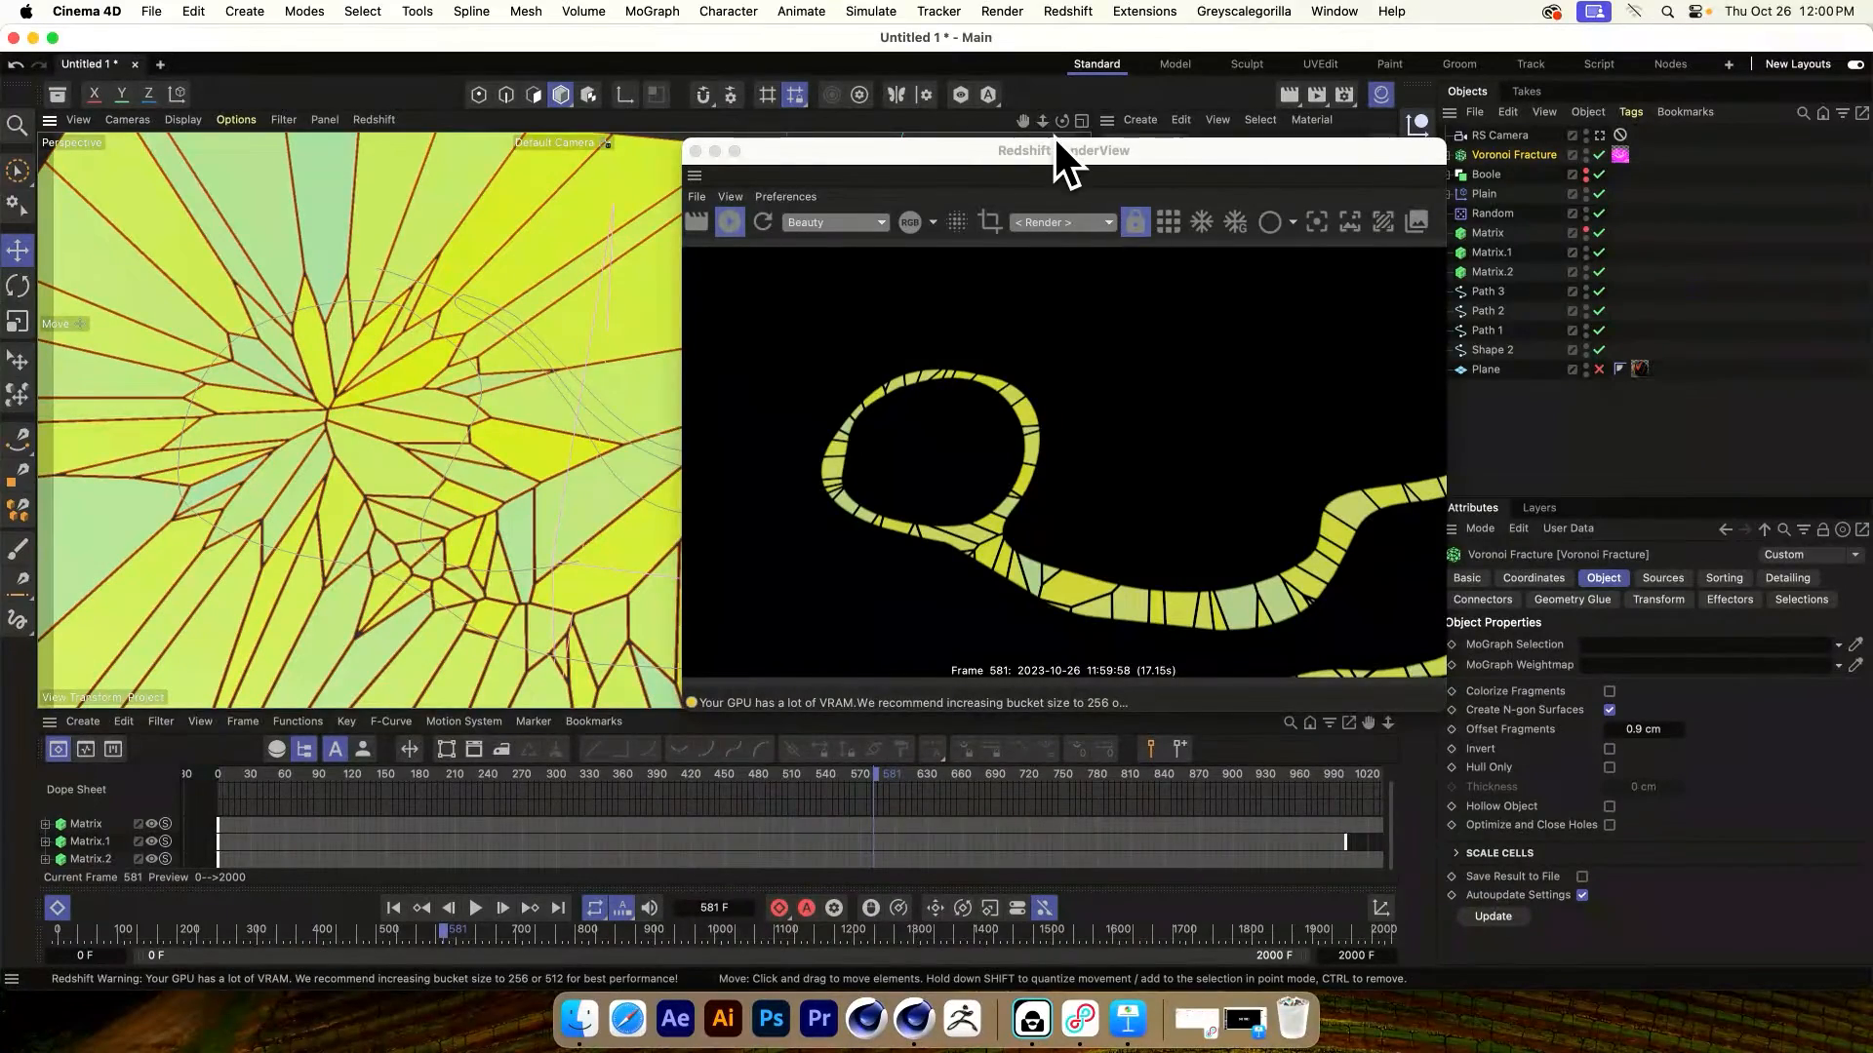
{"action": "left_click_drag", "start_coordinate": [1055, 141], "coordinate": [648, 197]}
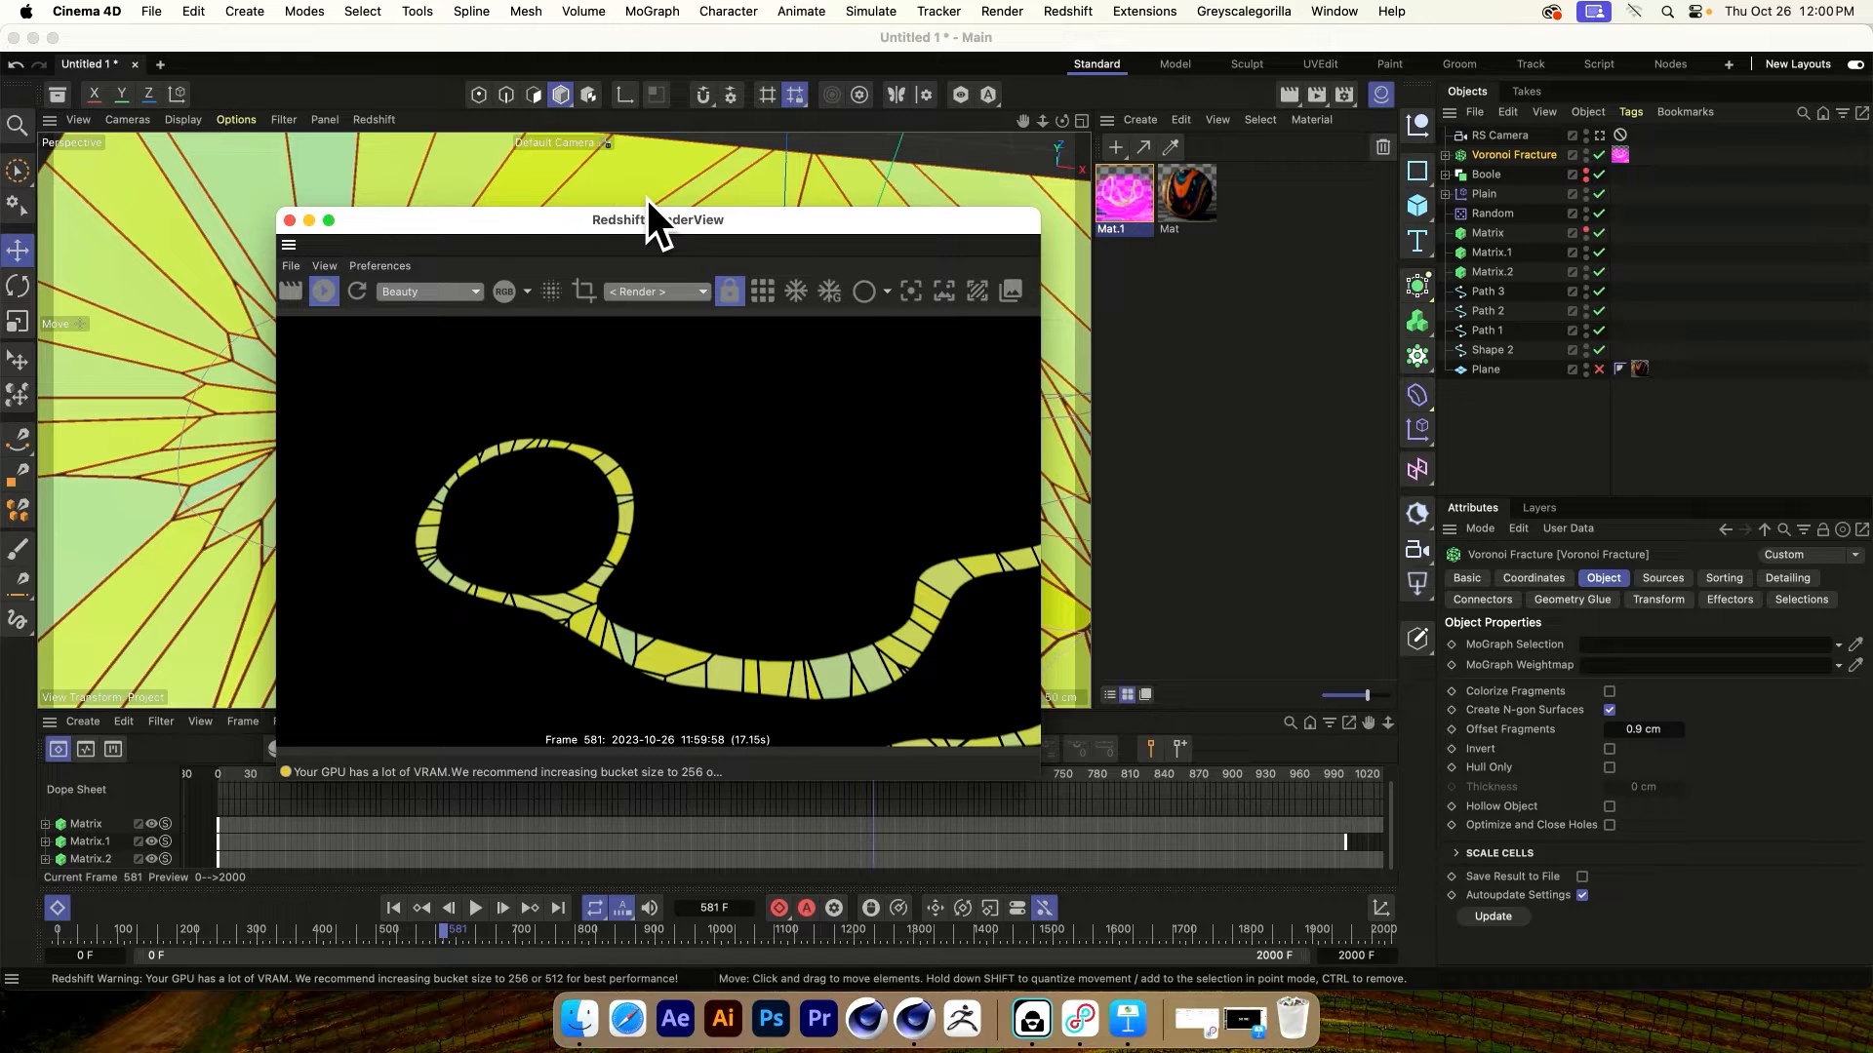
{"action": "left_click_drag", "start_coordinate": [692, 223], "coordinate": [796, 190]}
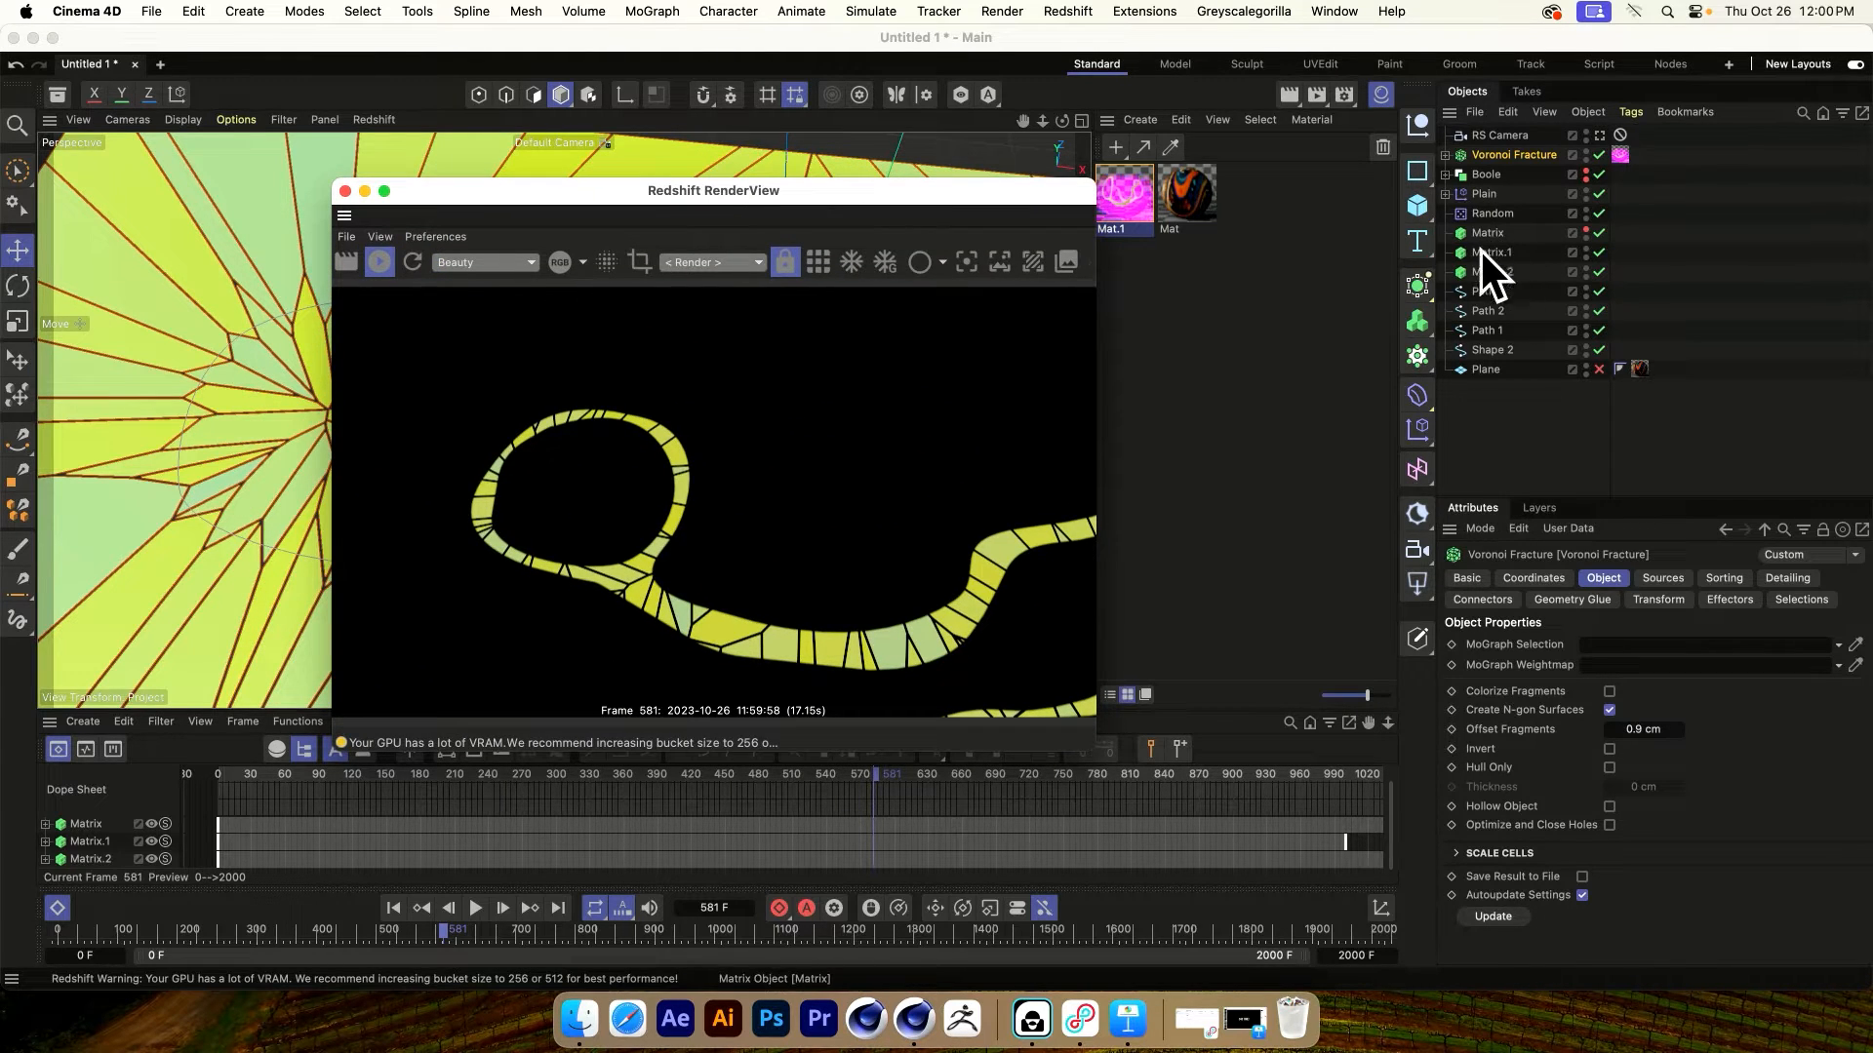
{"action": "left_click", "coordinate": [1500, 449]}
{"action": "left_click", "coordinate": [1502, 156]}
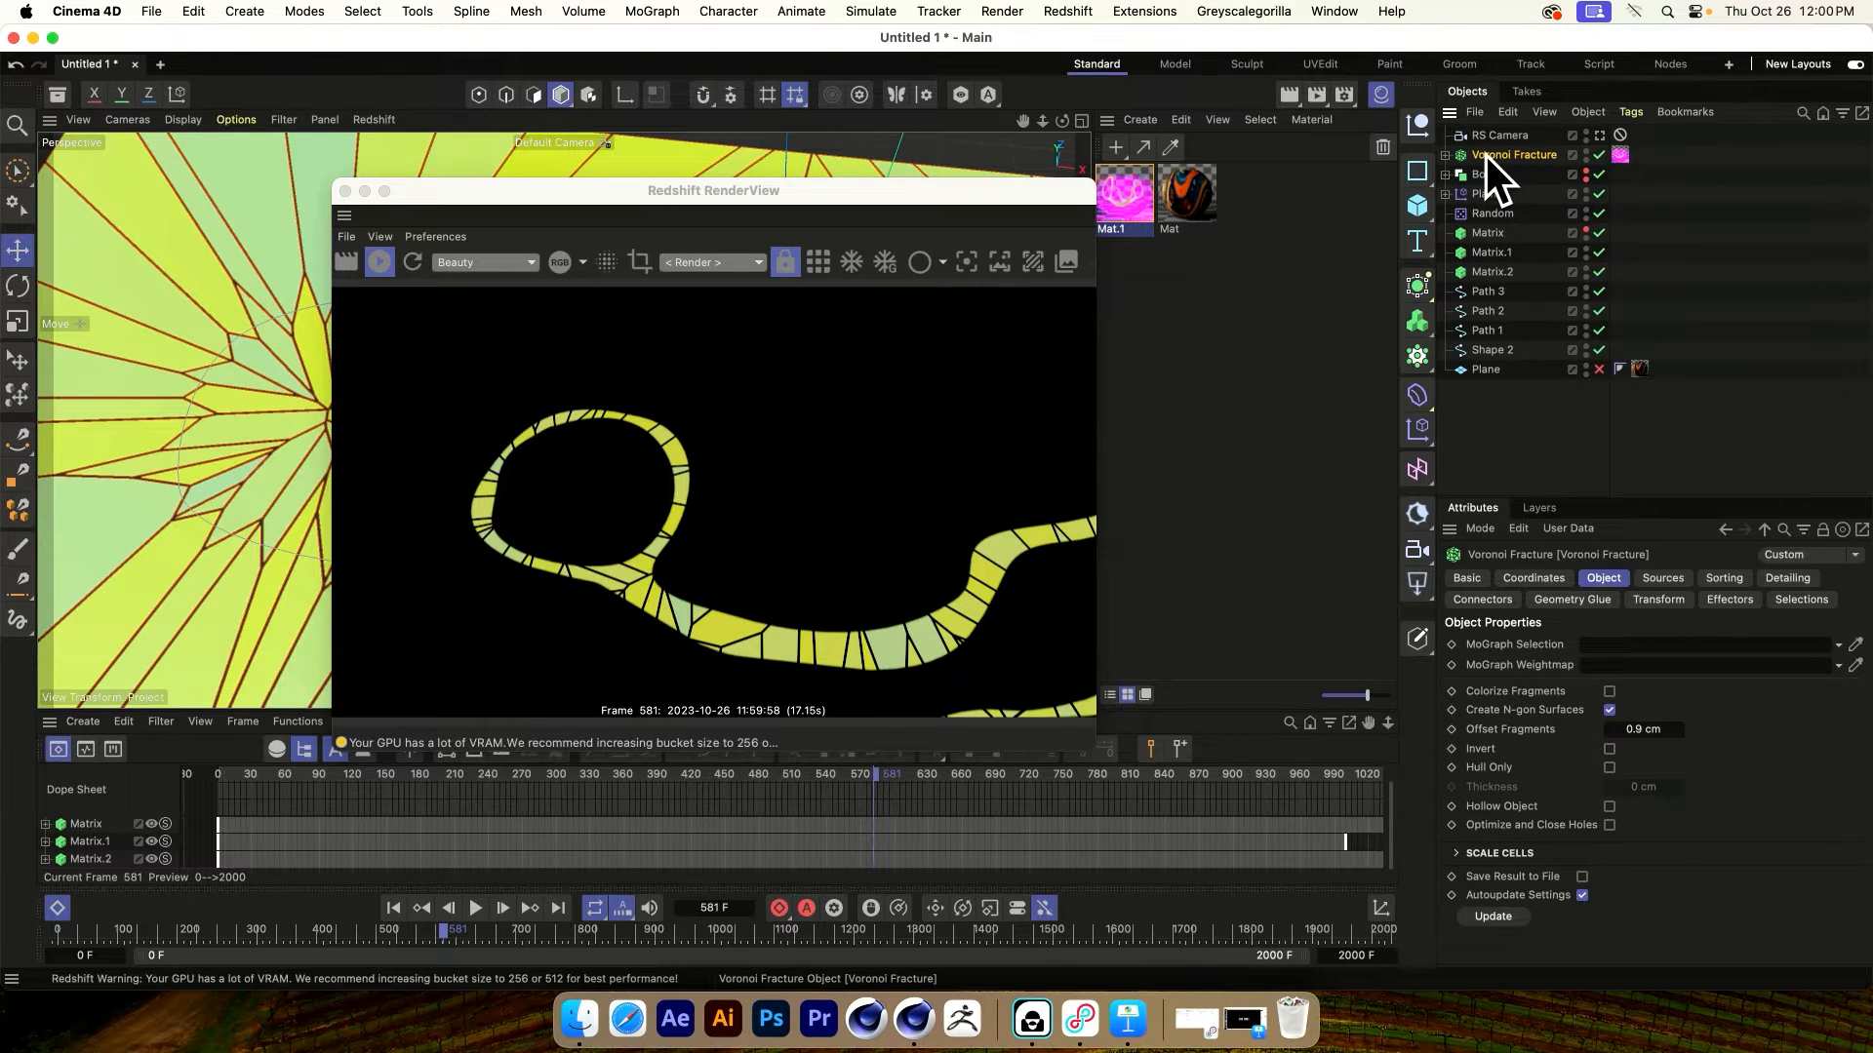
Duplicate the Voronoi Fracture, check the whole fractured slab, and close the Redshift RenderView
{"action": "left_click_drag", "start_coordinate": [1493, 164], "coordinate": [1493, 166], "text": "ctrl"}
{"action": "left_click_drag", "start_coordinate": [764, 195], "coordinate": [765, 632]}
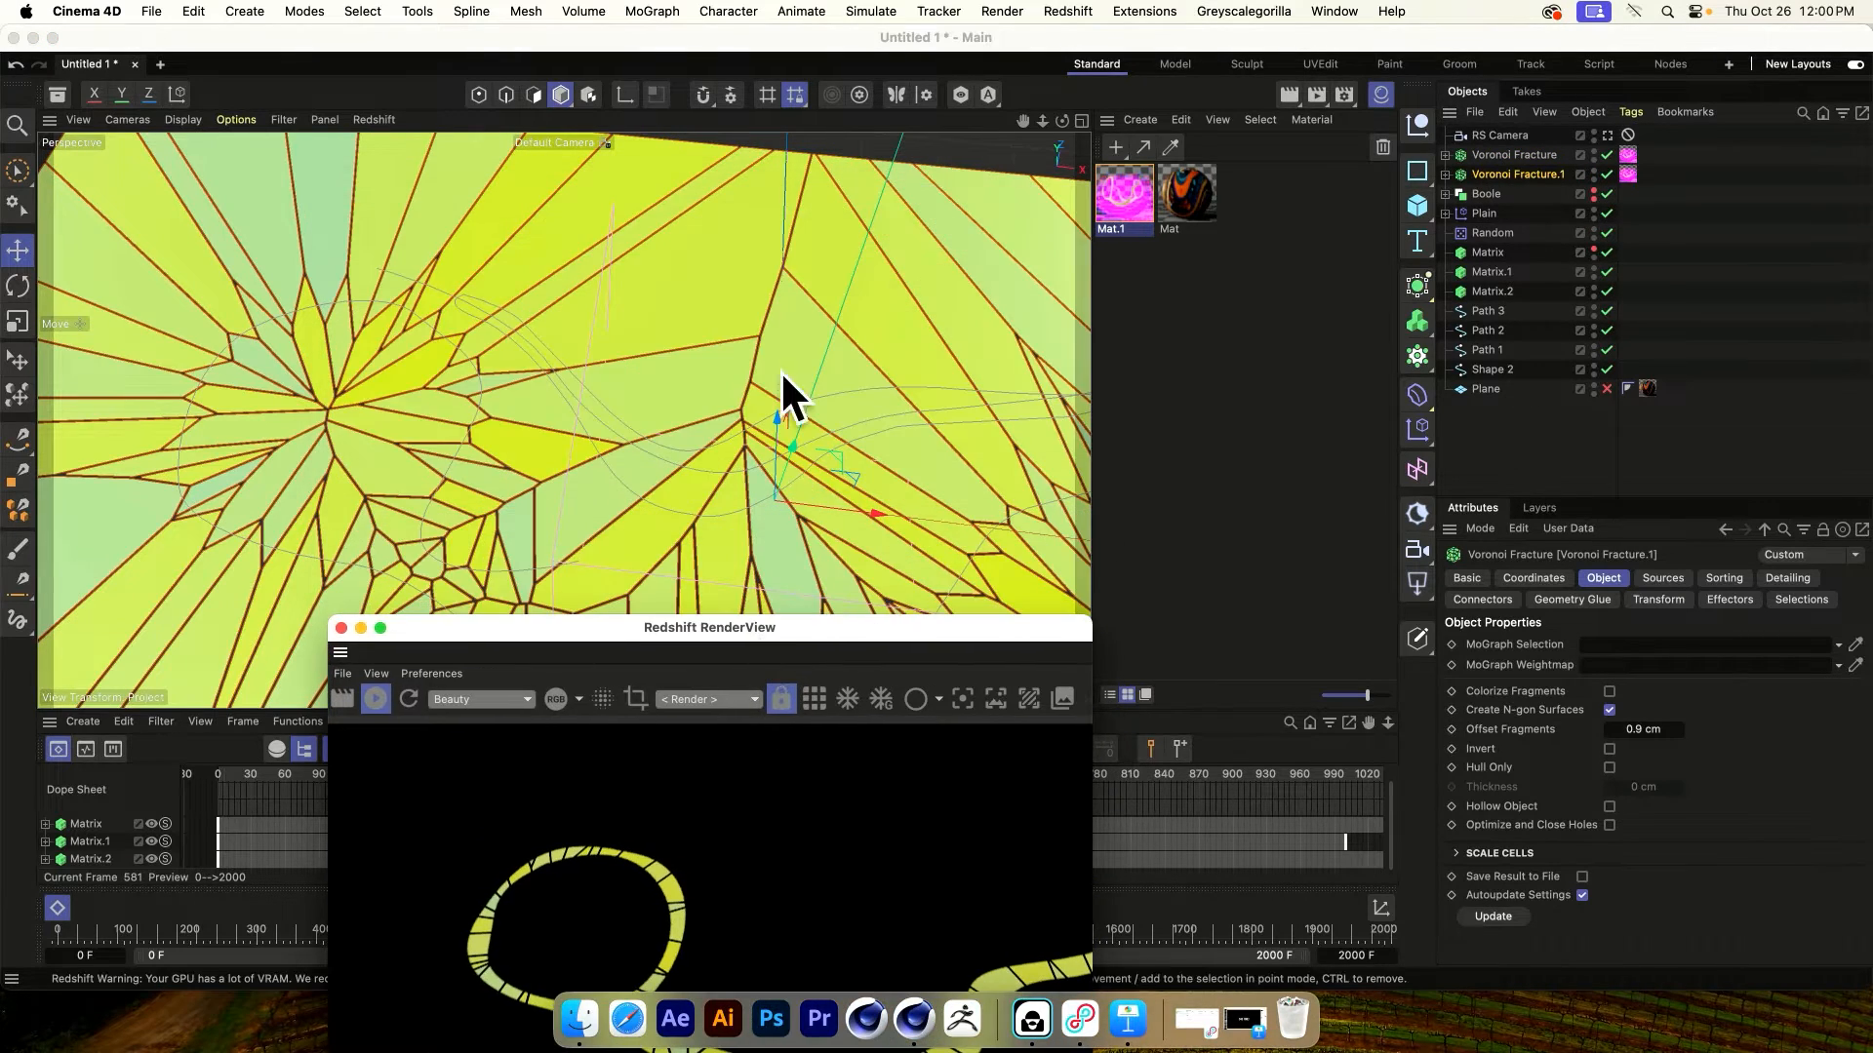
{"action": "right_click_drag", "start_coordinate": [763, 441], "coordinate": [671, 412], "text": "alt"}
{"action": "left_click_drag", "start_coordinate": [671, 412], "coordinate": [603, 347], "text": "alt"}
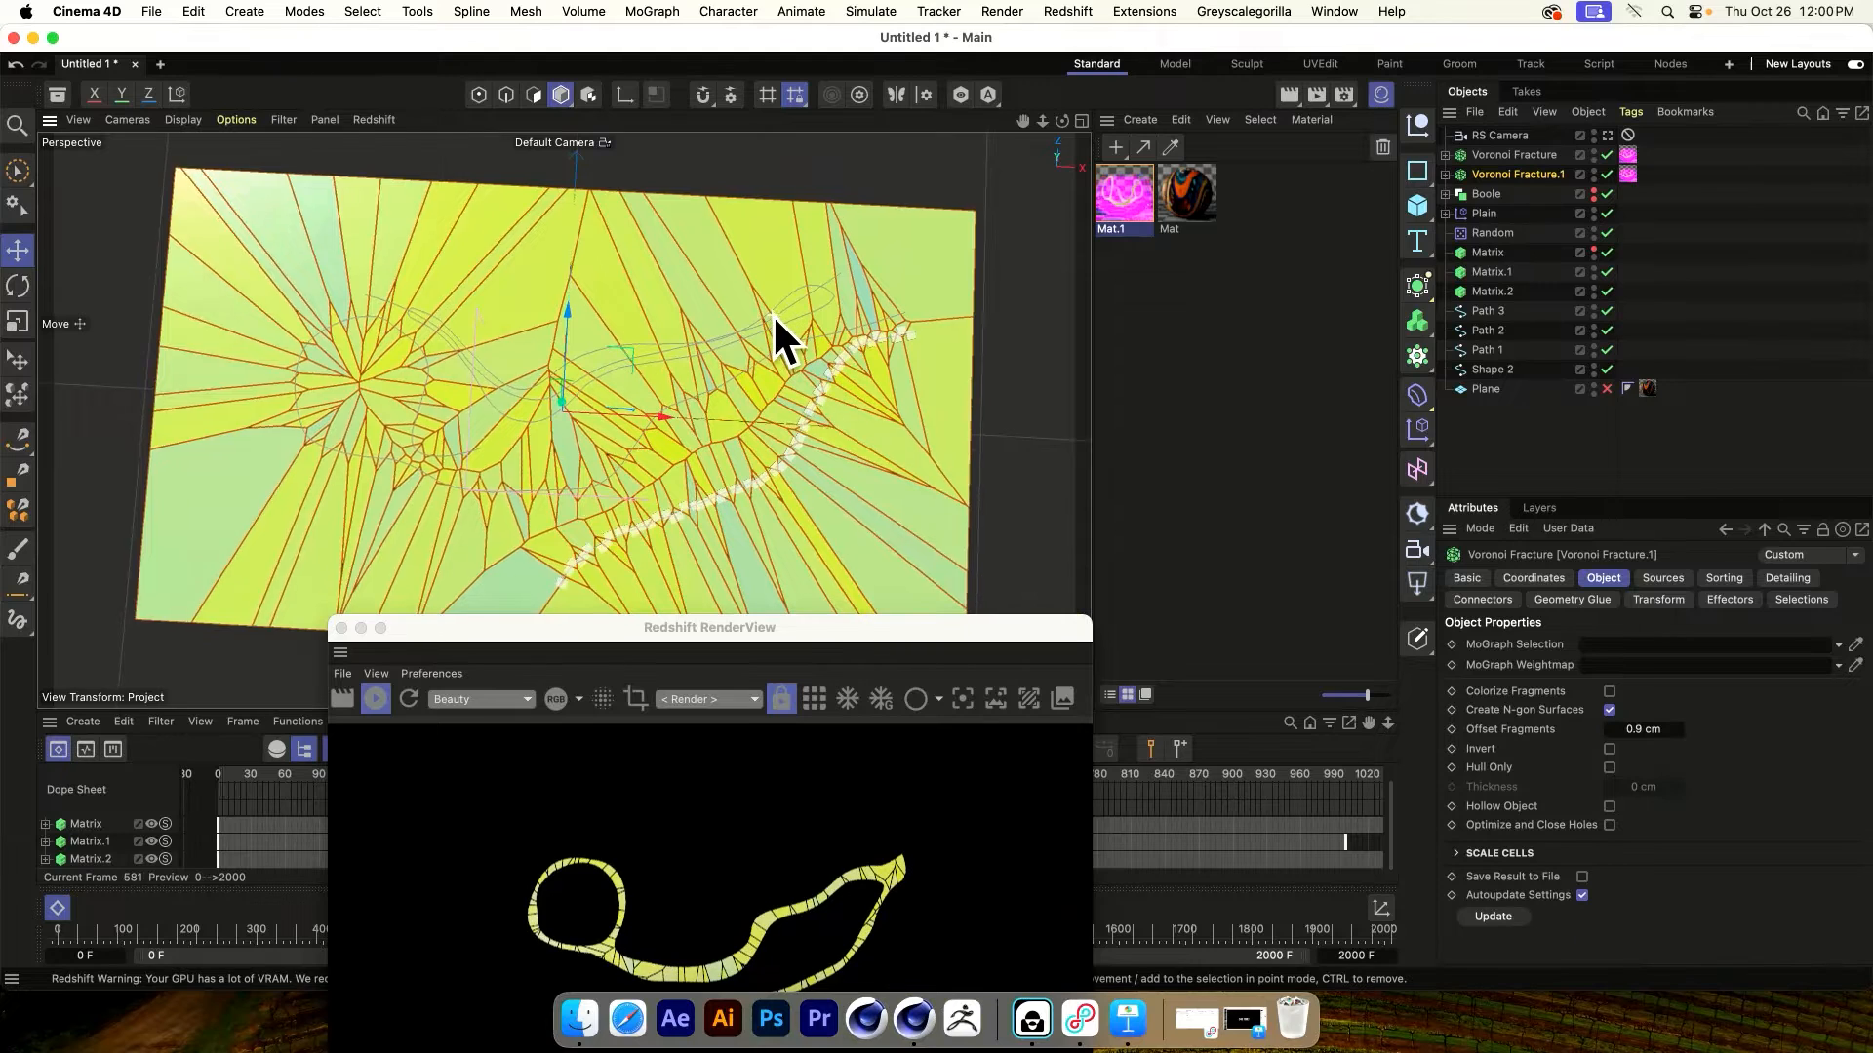
{"action": "left_click_drag", "start_coordinate": [771, 310], "coordinate": [786, 330], "text": "alt"}
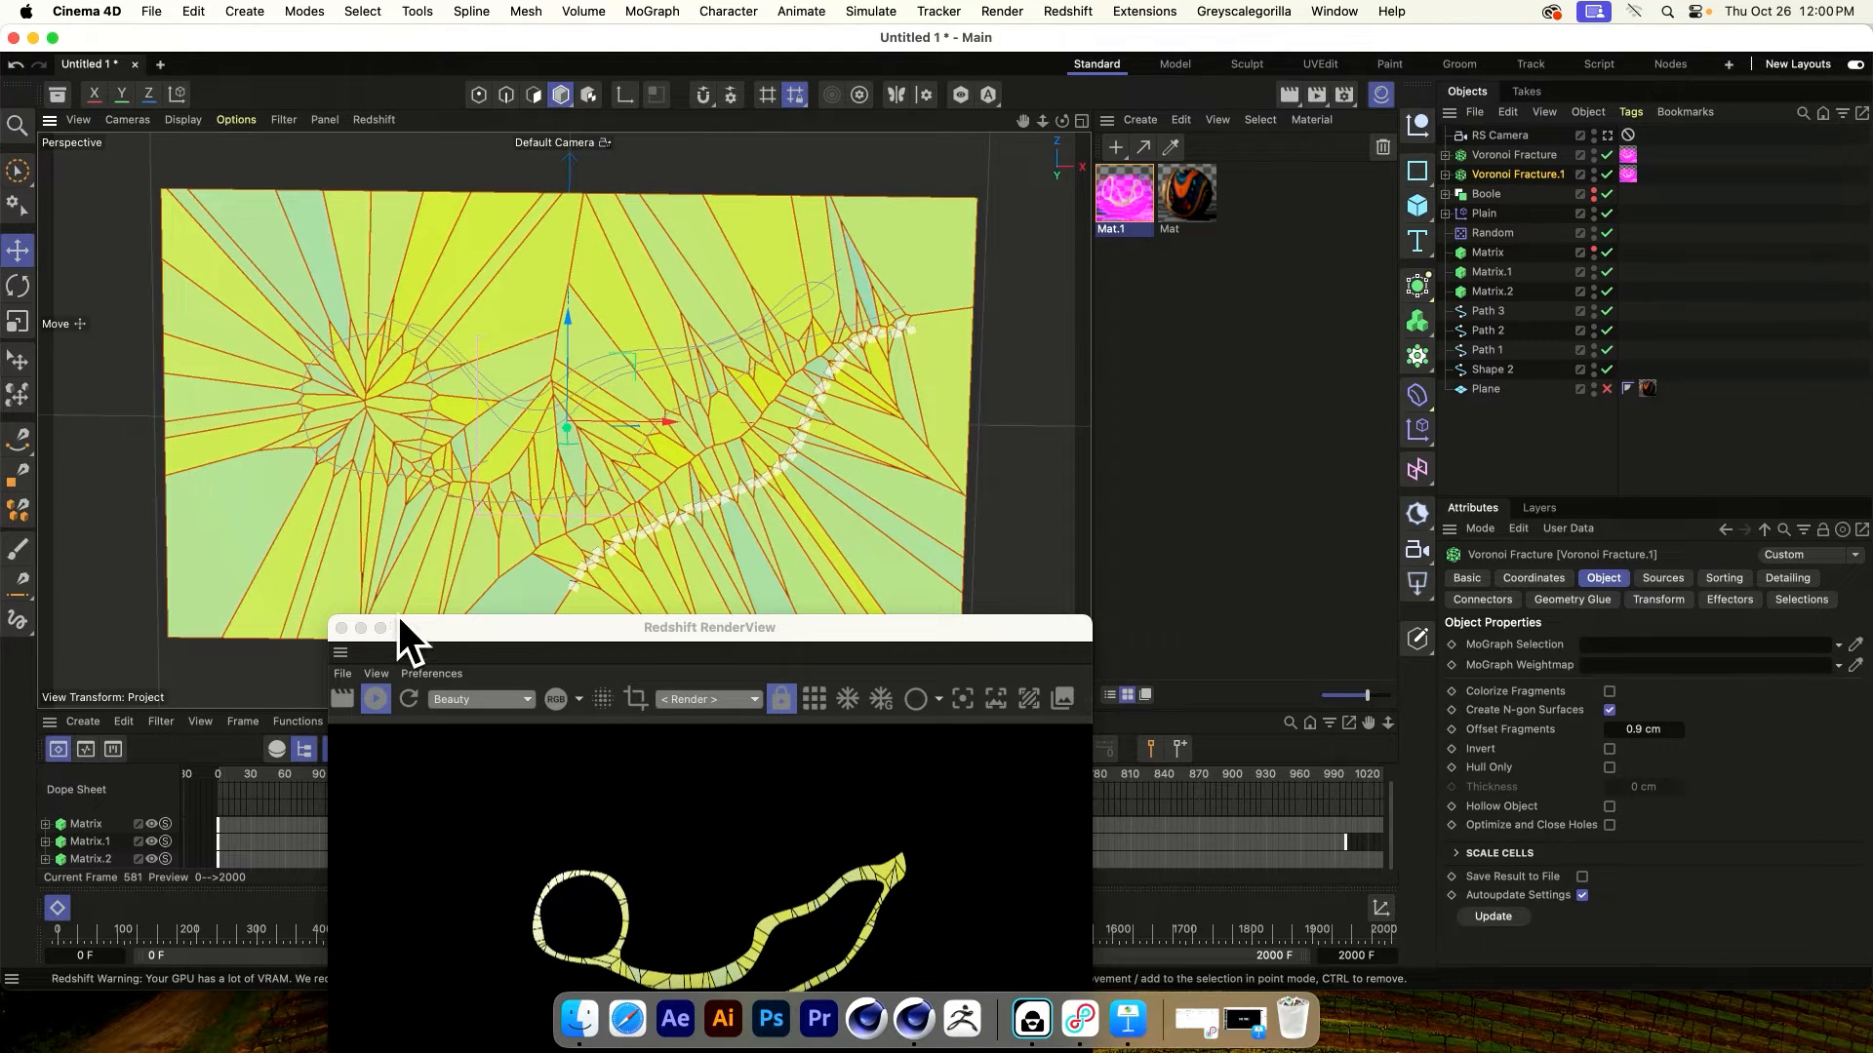
{"action": "left_click", "coordinate": [341, 628]}
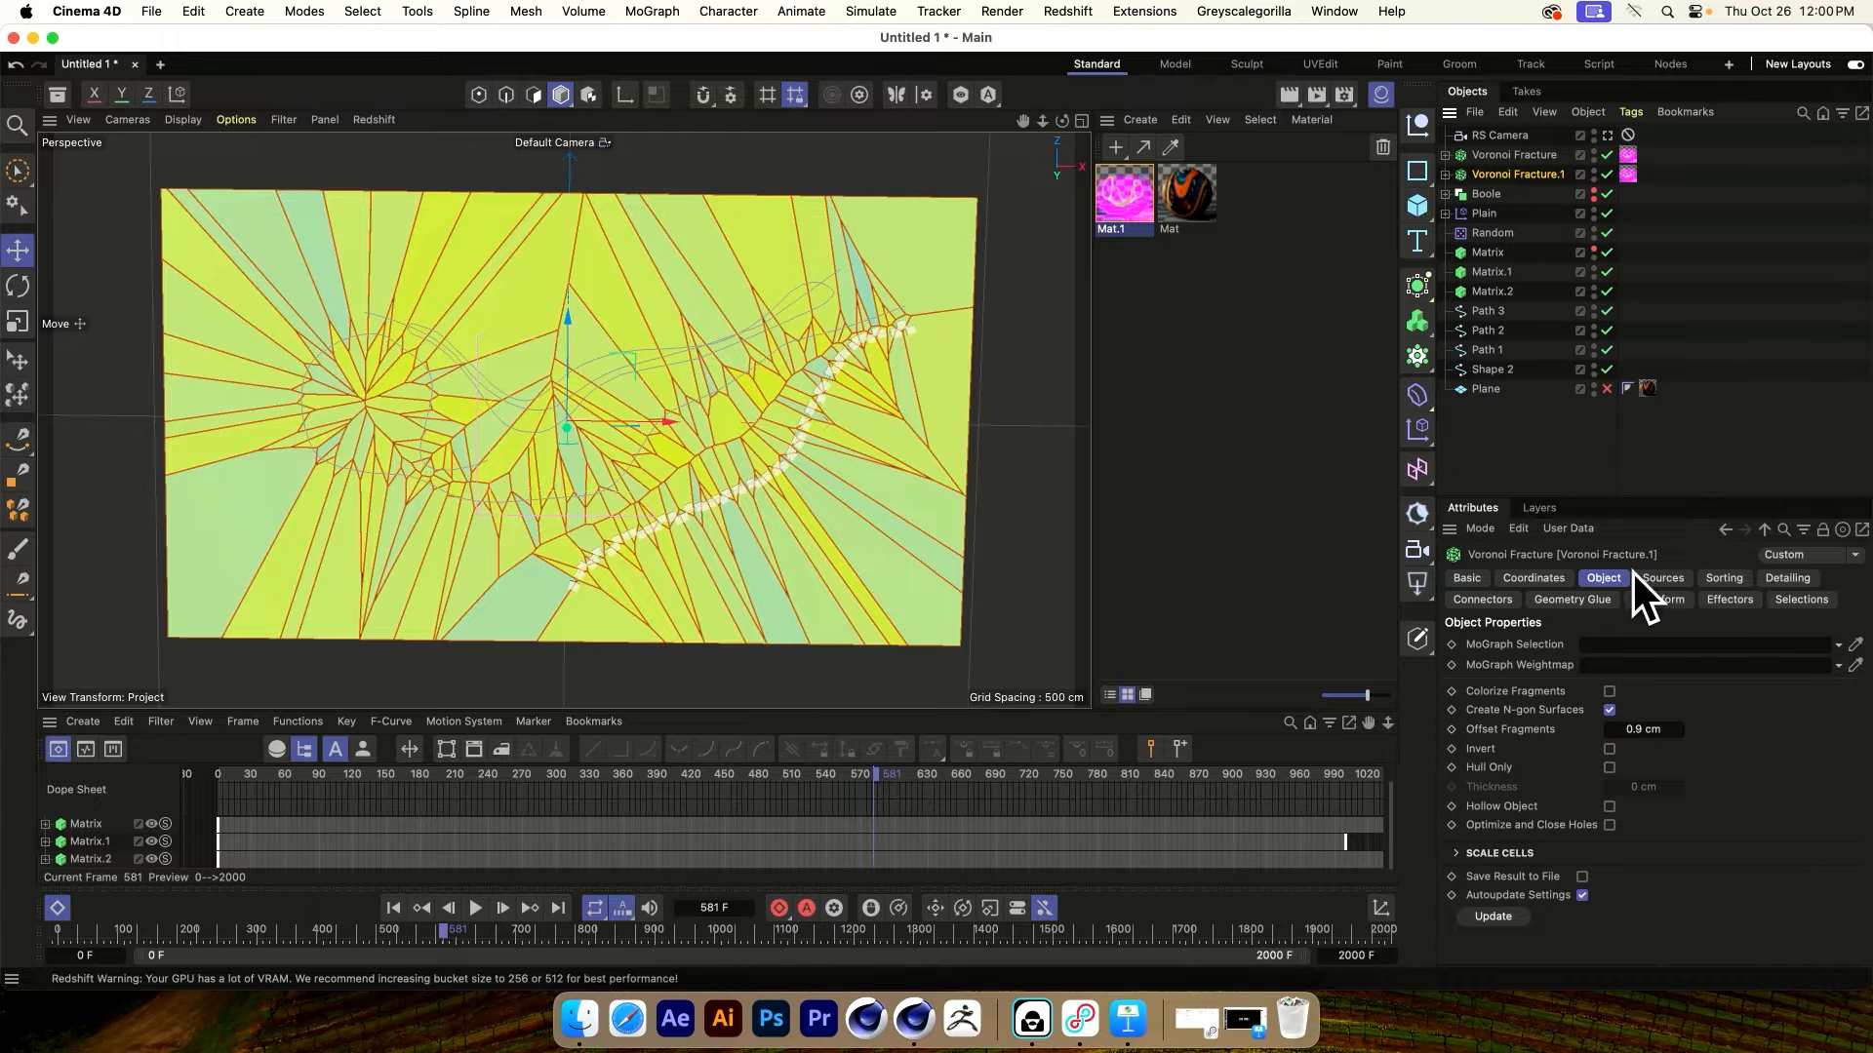
Remove the existing sources from the duplicated Voronoi Fracture and add Matrix.2 as its only source
{"action": "left_click", "coordinate": [1662, 577]}
{"action": "left_click", "coordinate": [1559, 706]}
{"action": "key", "text": "Delete"}
{"action": "left_click", "coordinate": [1556, 704]}
{"action": "key", "text": "Delete"}
{"action": "left_click_drag", "start_coordinate": [1470, 282], "coordinate": [1572, 705]}
{"action": "left_click", "coordinate": [1506, 458]}
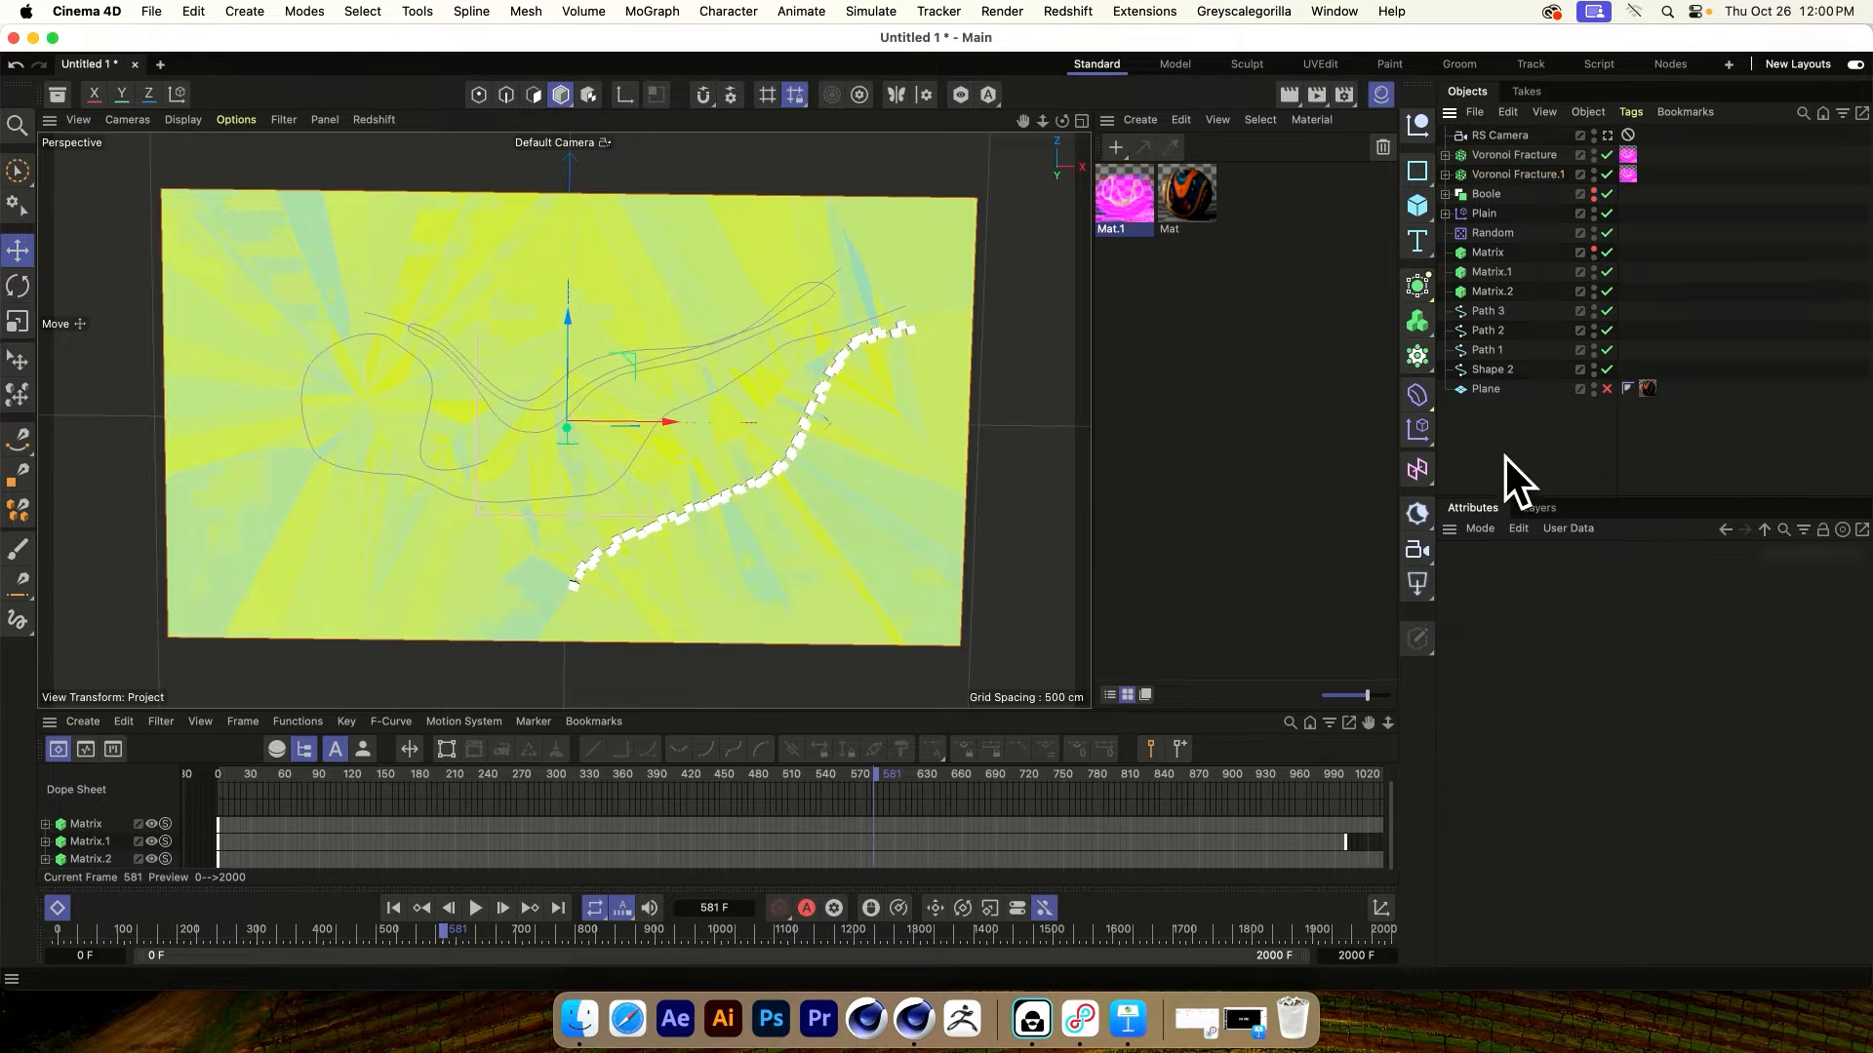
Disable the original Voronoi Fracture so only the copy generates fragments
{"action": "left_click", "coordinate": [1516, 175]}
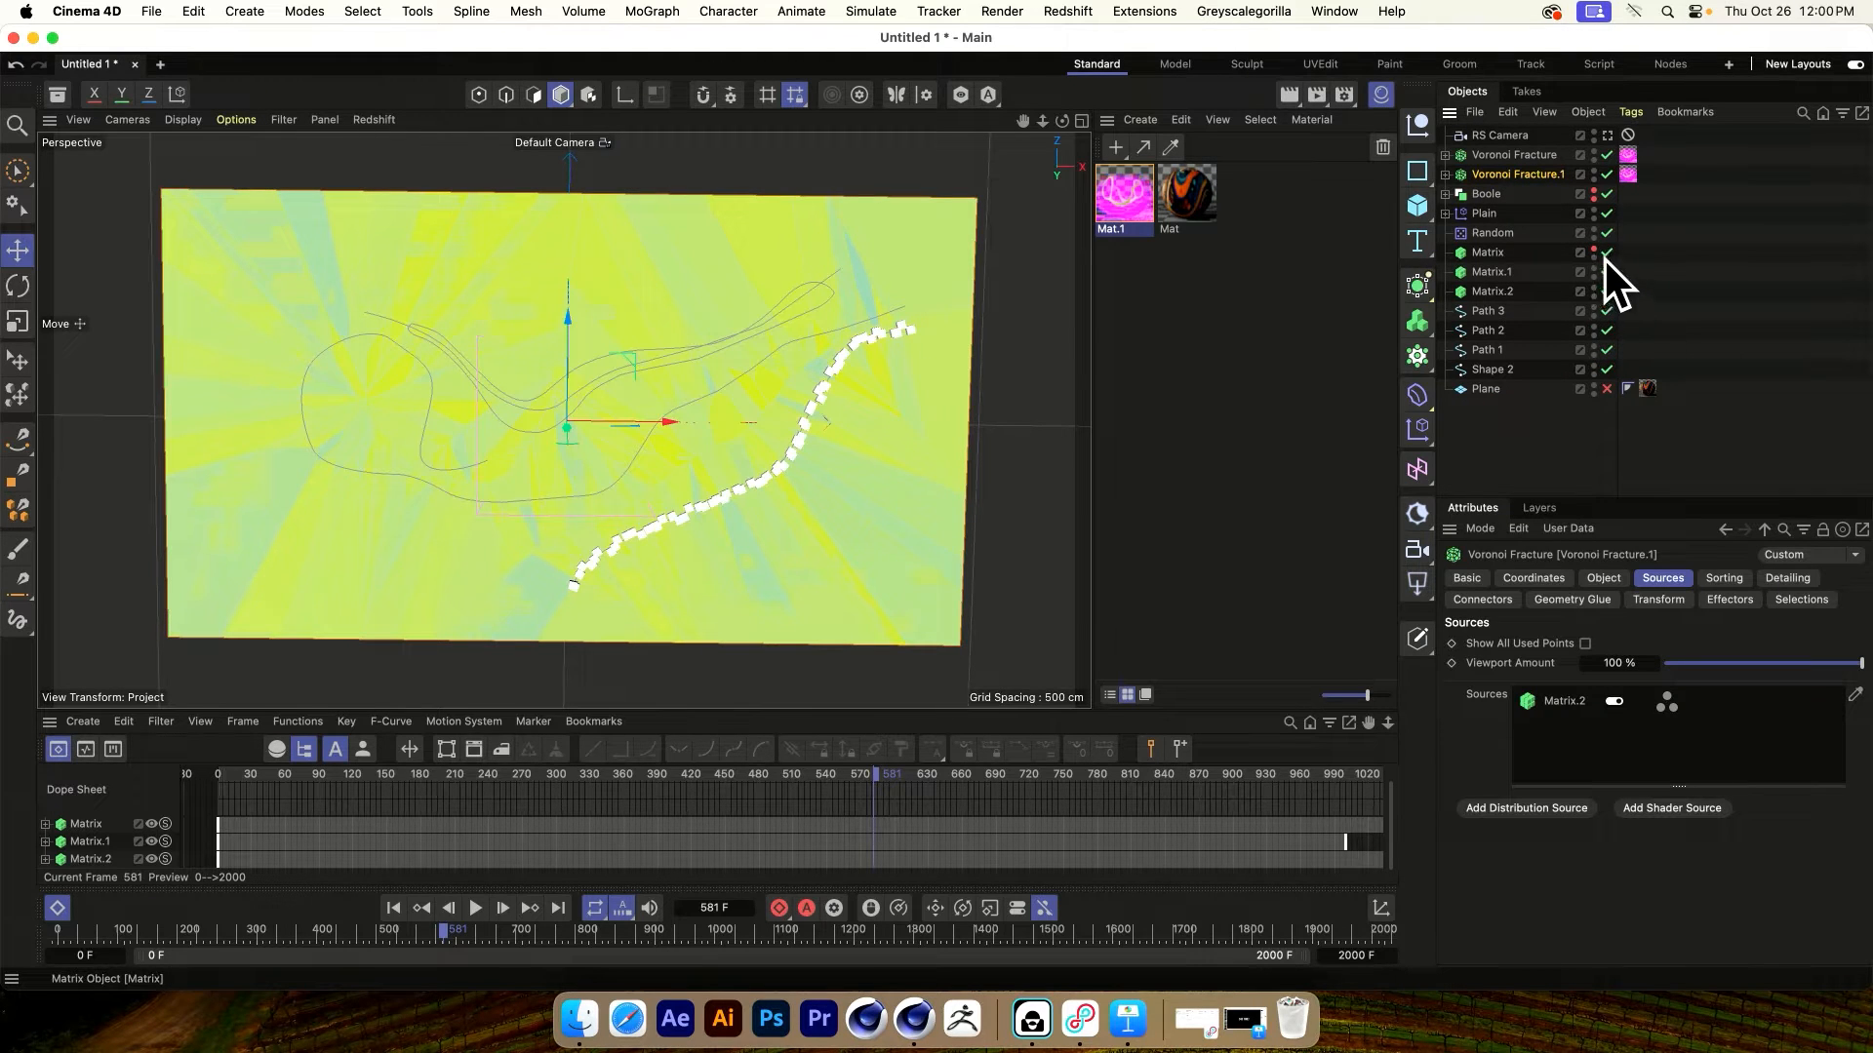
{"action": "left_click", "coordinate": [1534, 422]}
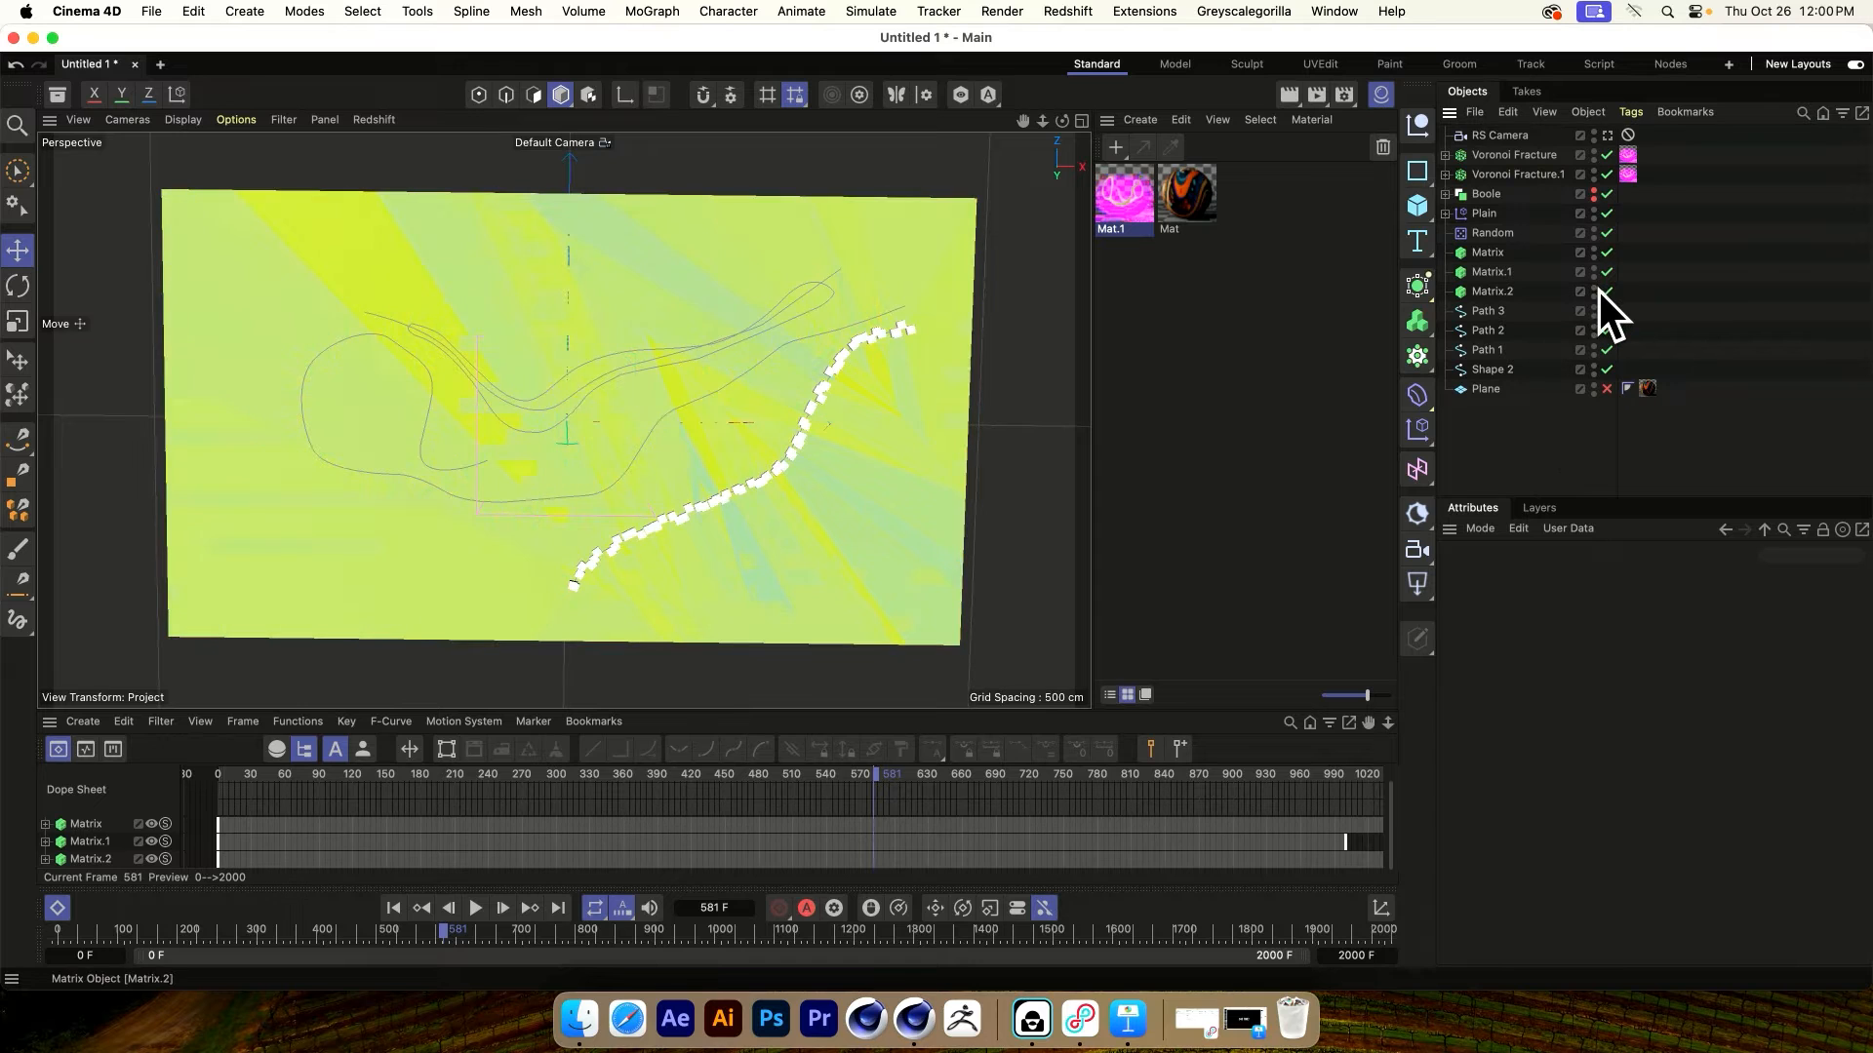
{"action": "left_click", "coordinate": [1607, 290]}
{"action": "left_click", "coordinate": [1606, 154]}
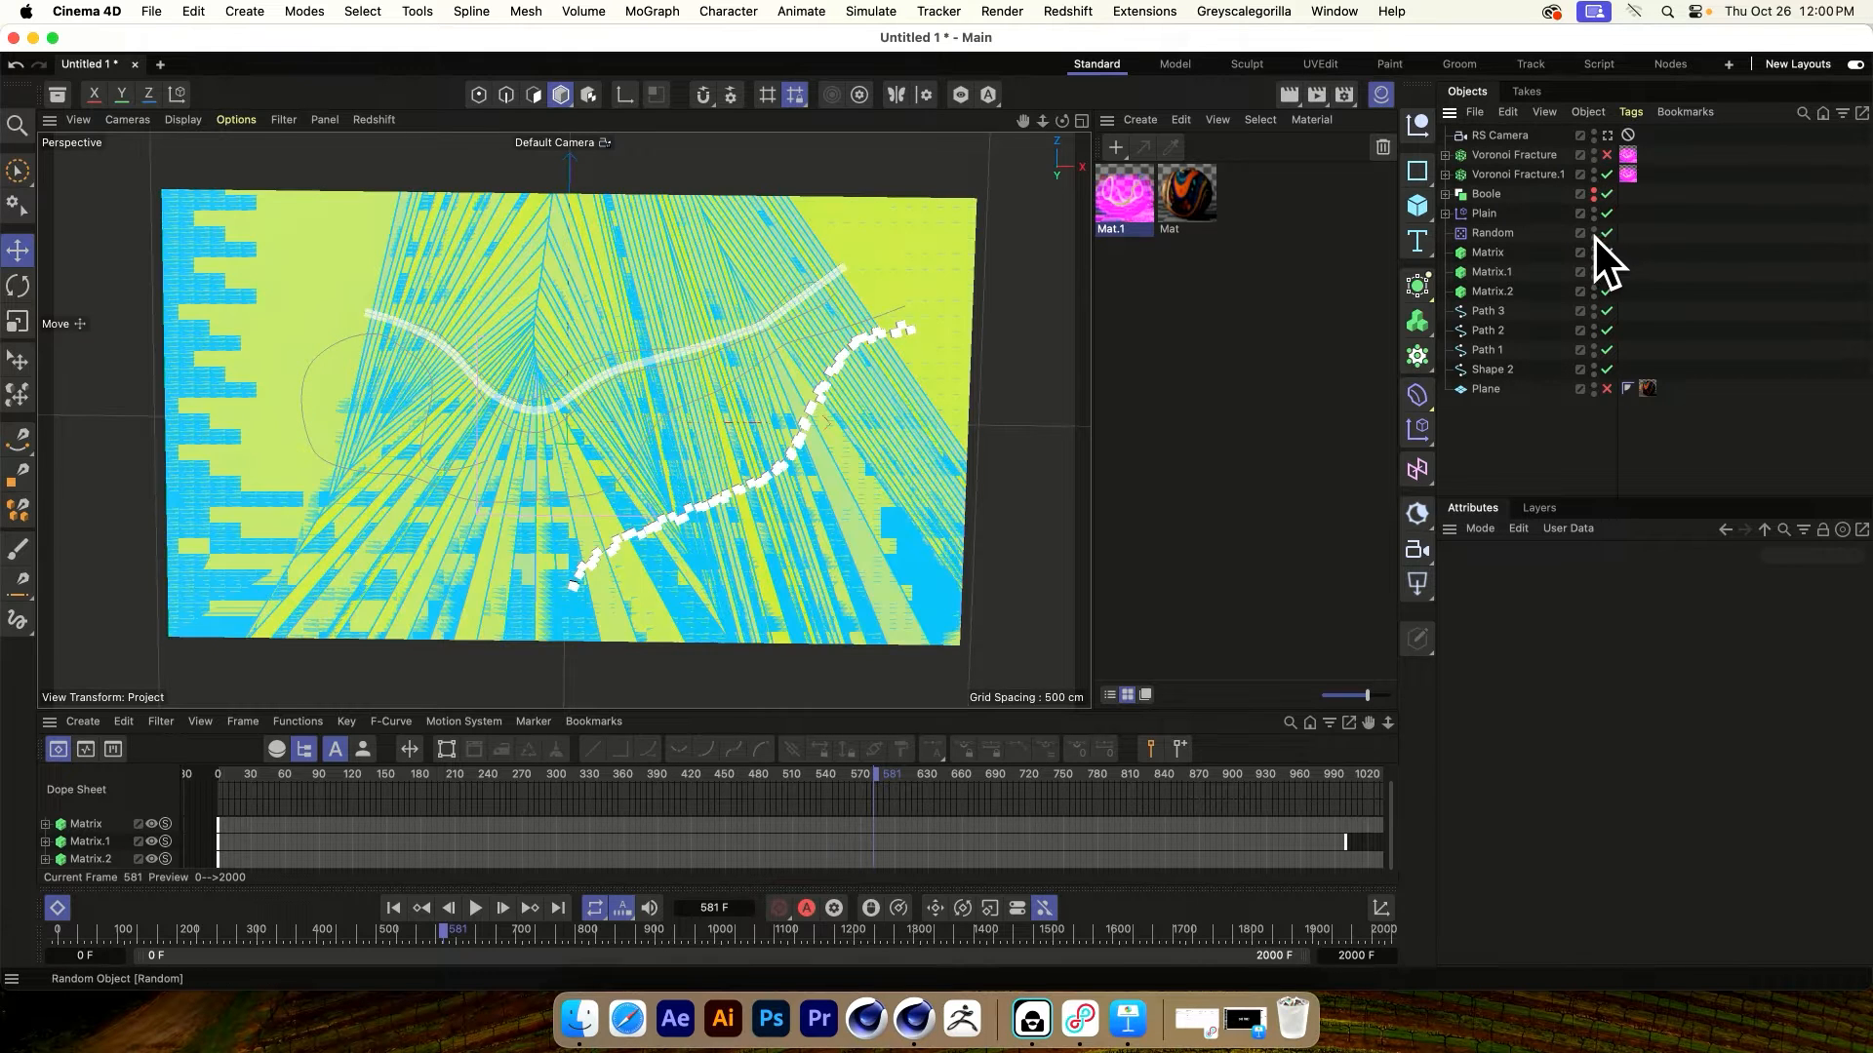
Duplicate the Mat.1 material and assign the copy to Voronoi Fracture.1
{"action": "left_click", "coordinate": [1498, 176]}
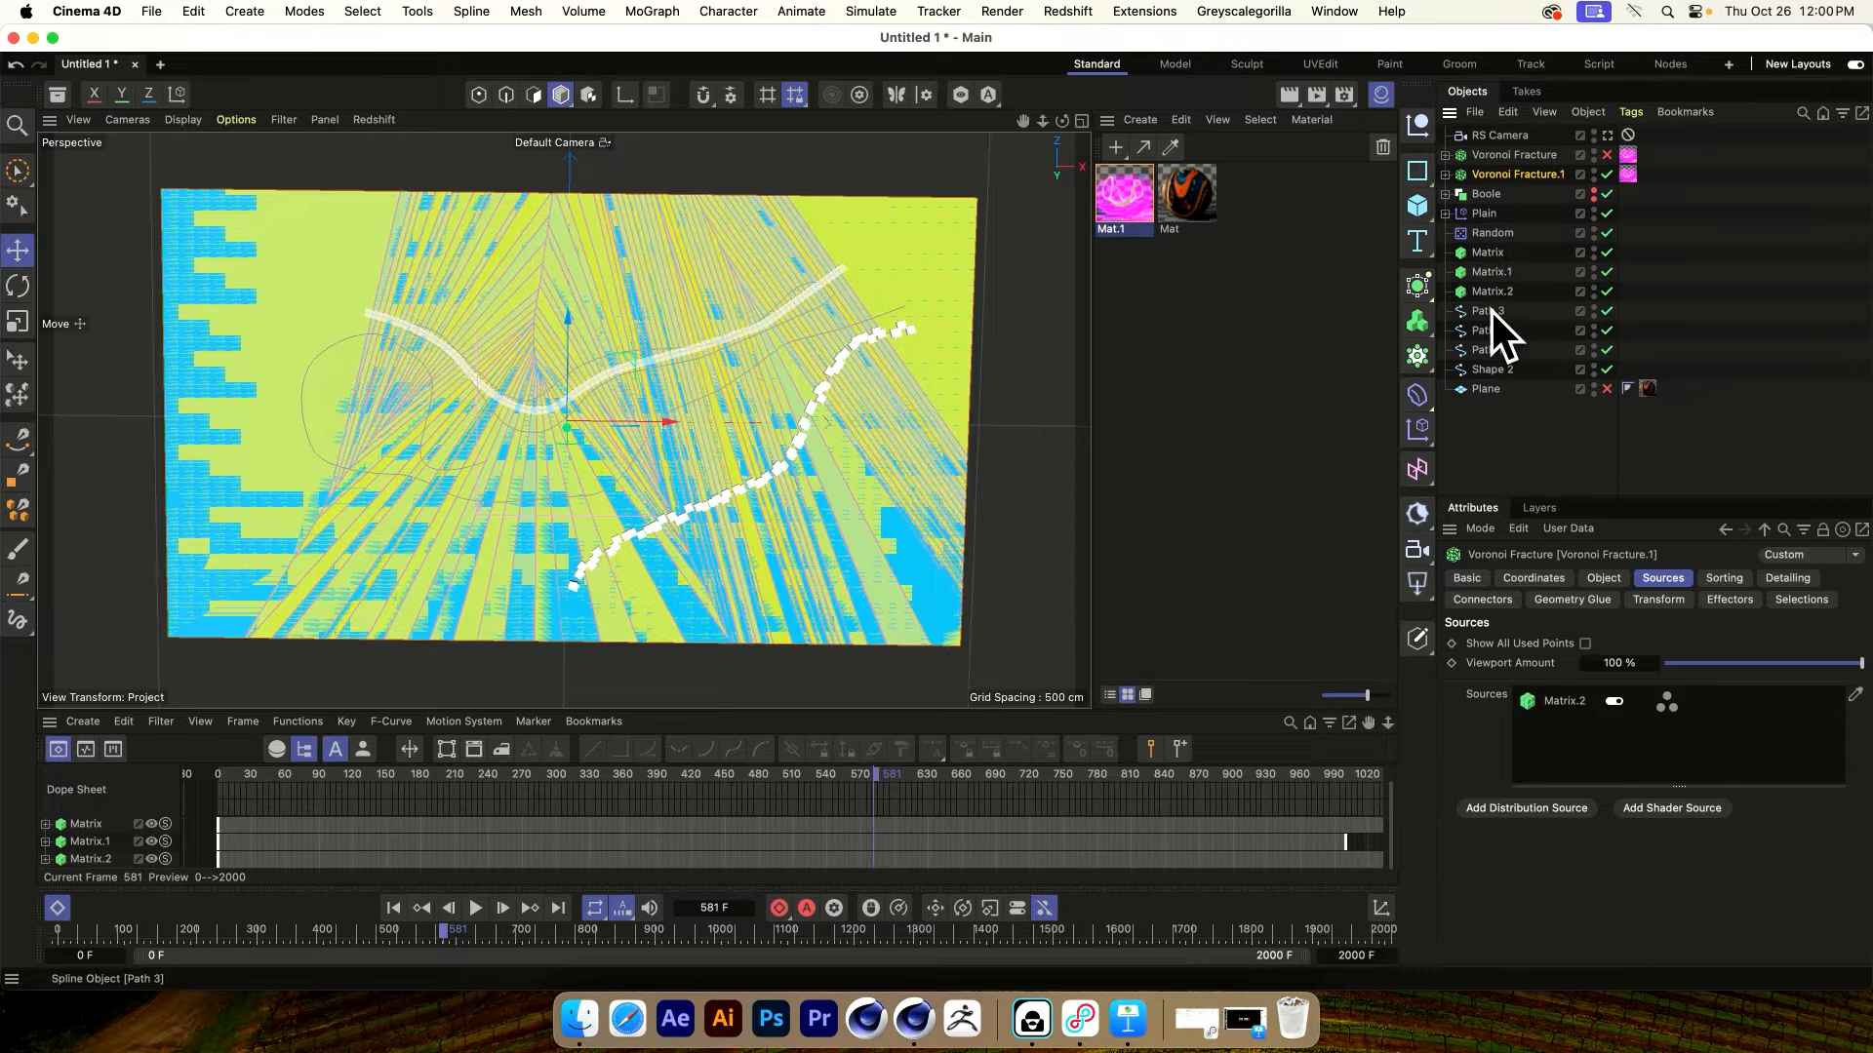
{"action": "left_click_drag", "start_coordinate": [1151, 221], "coordinate": [1630, 179]}
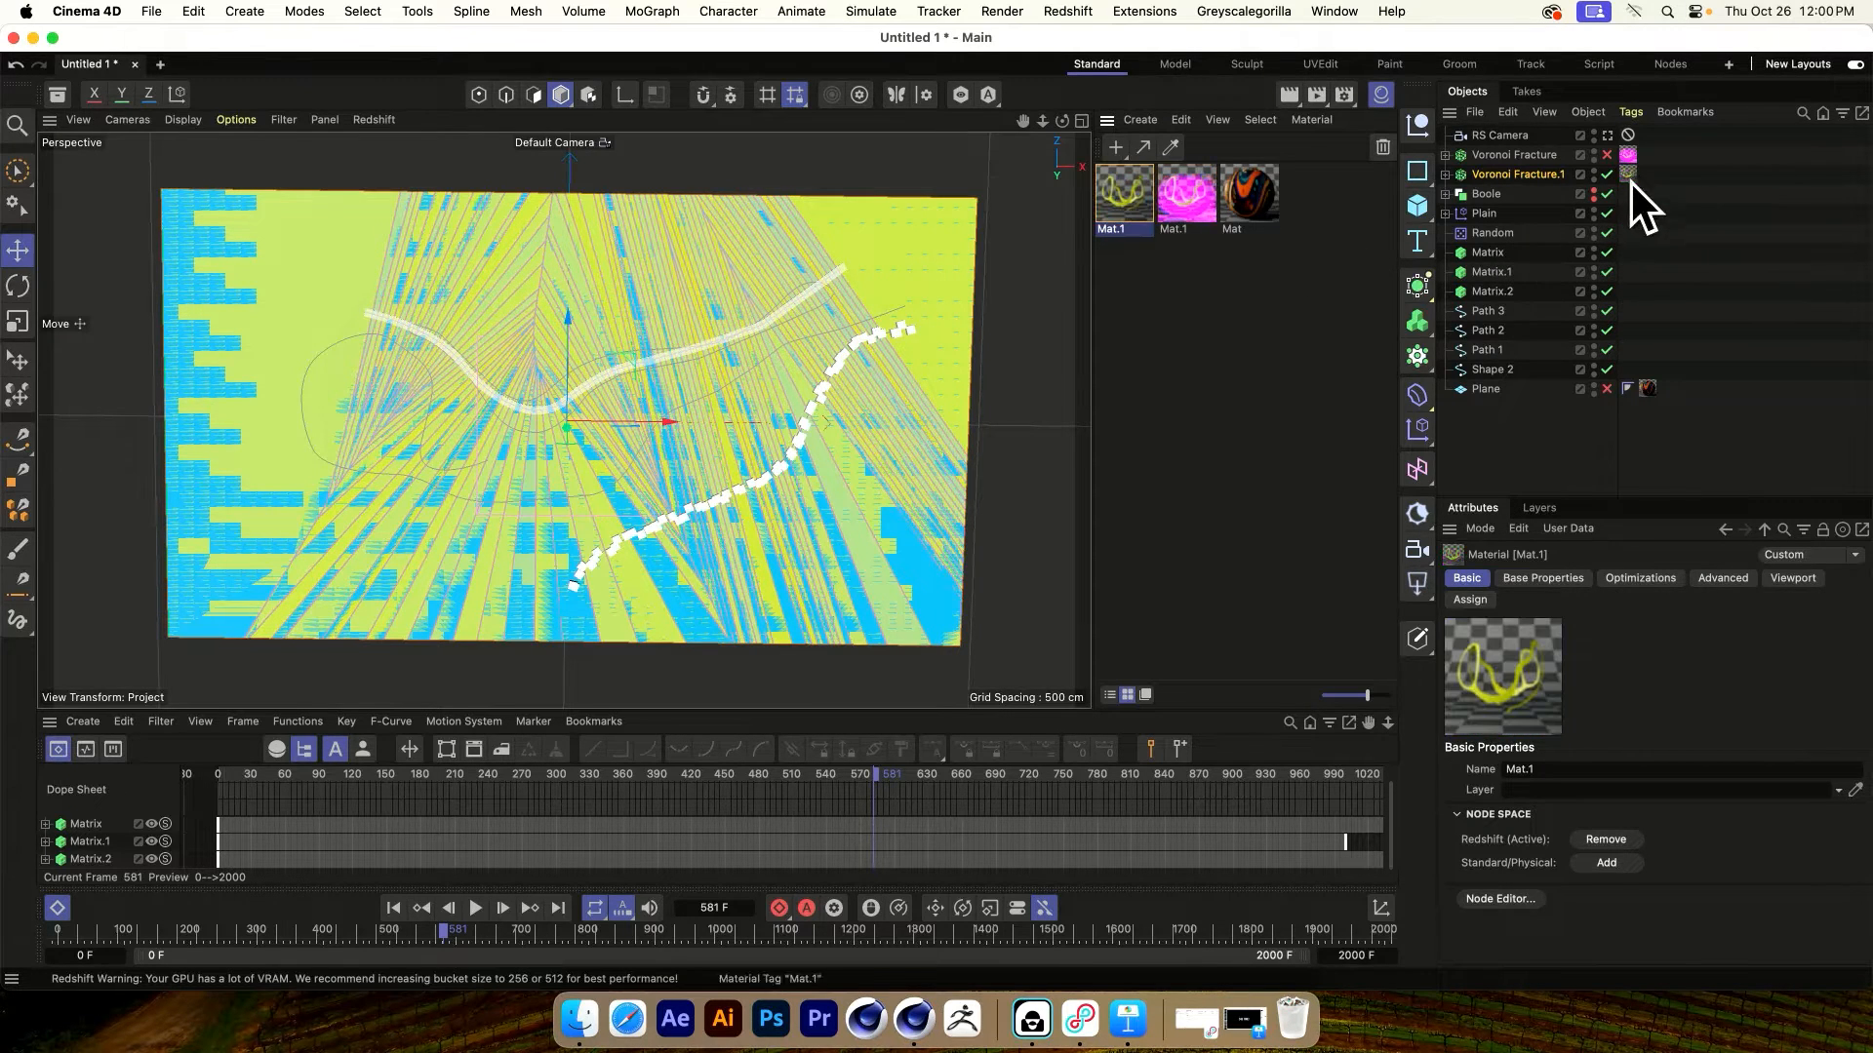
Recolor the first knot of the copied material's Ramp from yellow to magenta and close the Node Editor
{"action": "double_click", "coordinate": [1110, 184]}
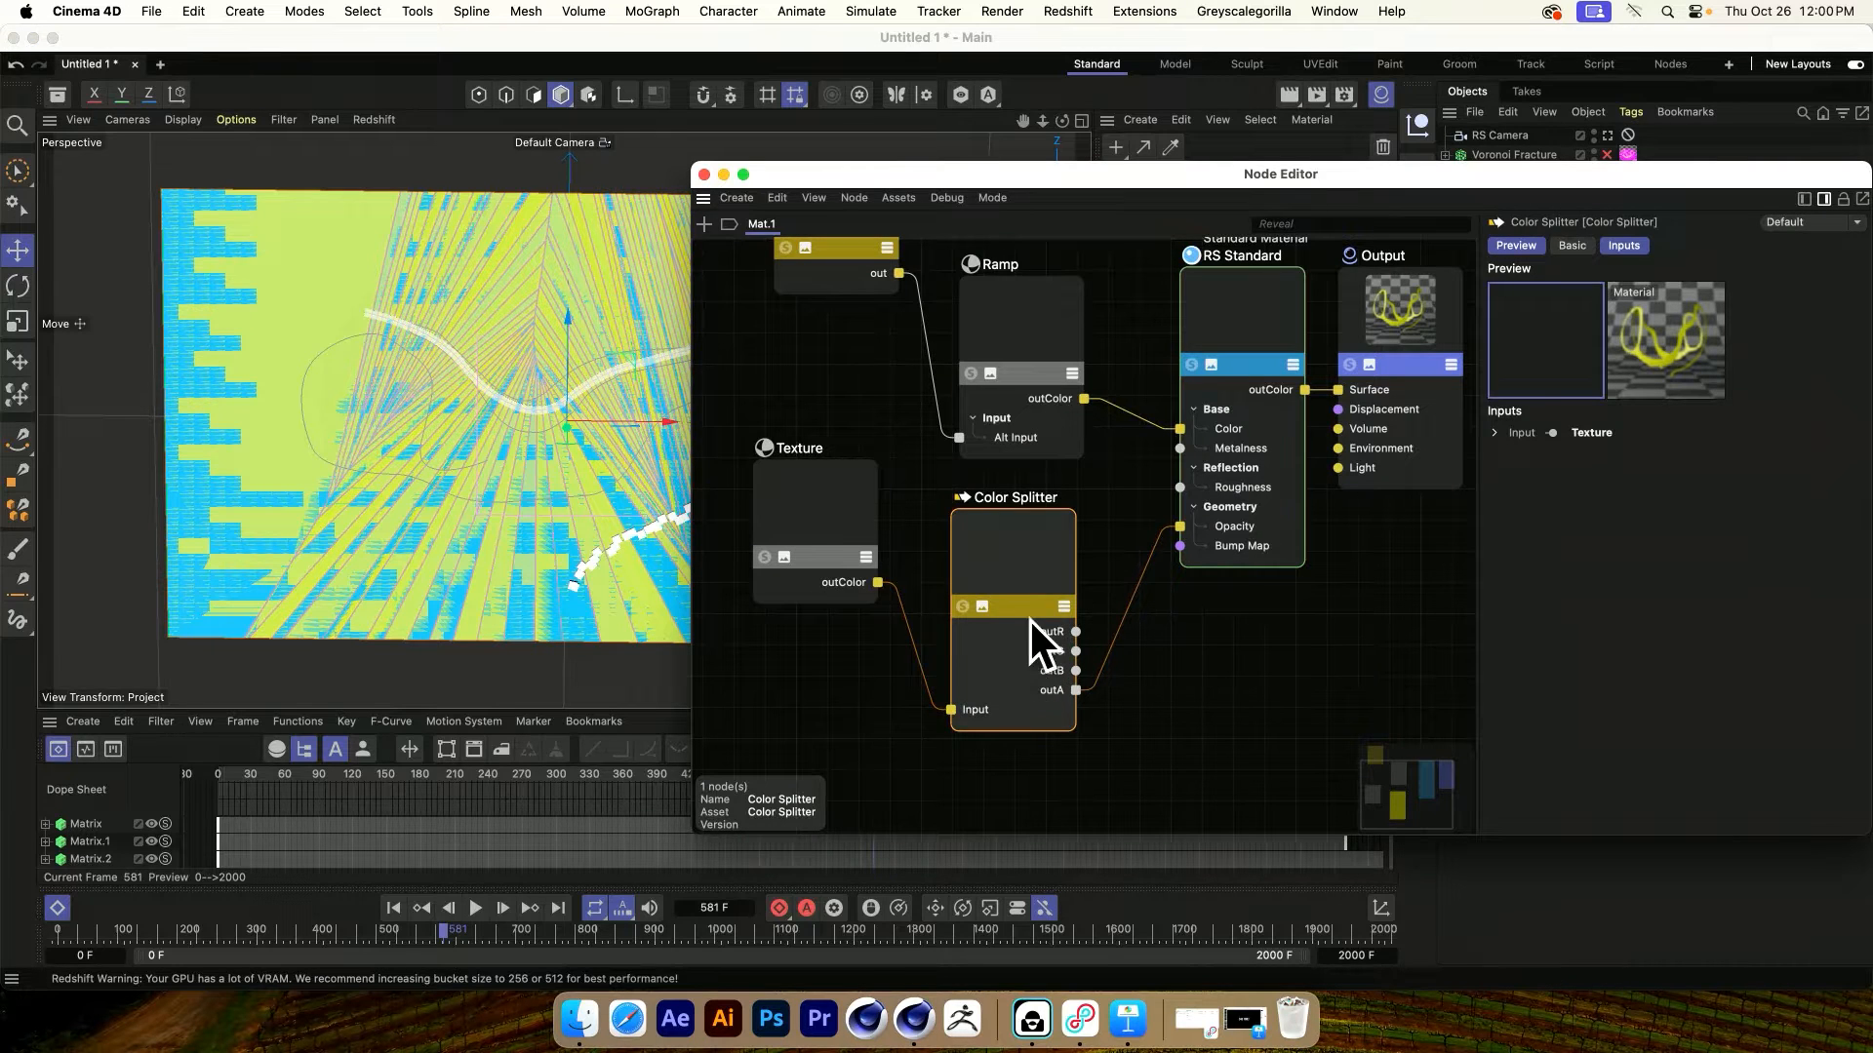
{"action": "left_click", "coordinate": [1024, 292]}
{"action": "double_click", "coordinate": [1509, 711]}
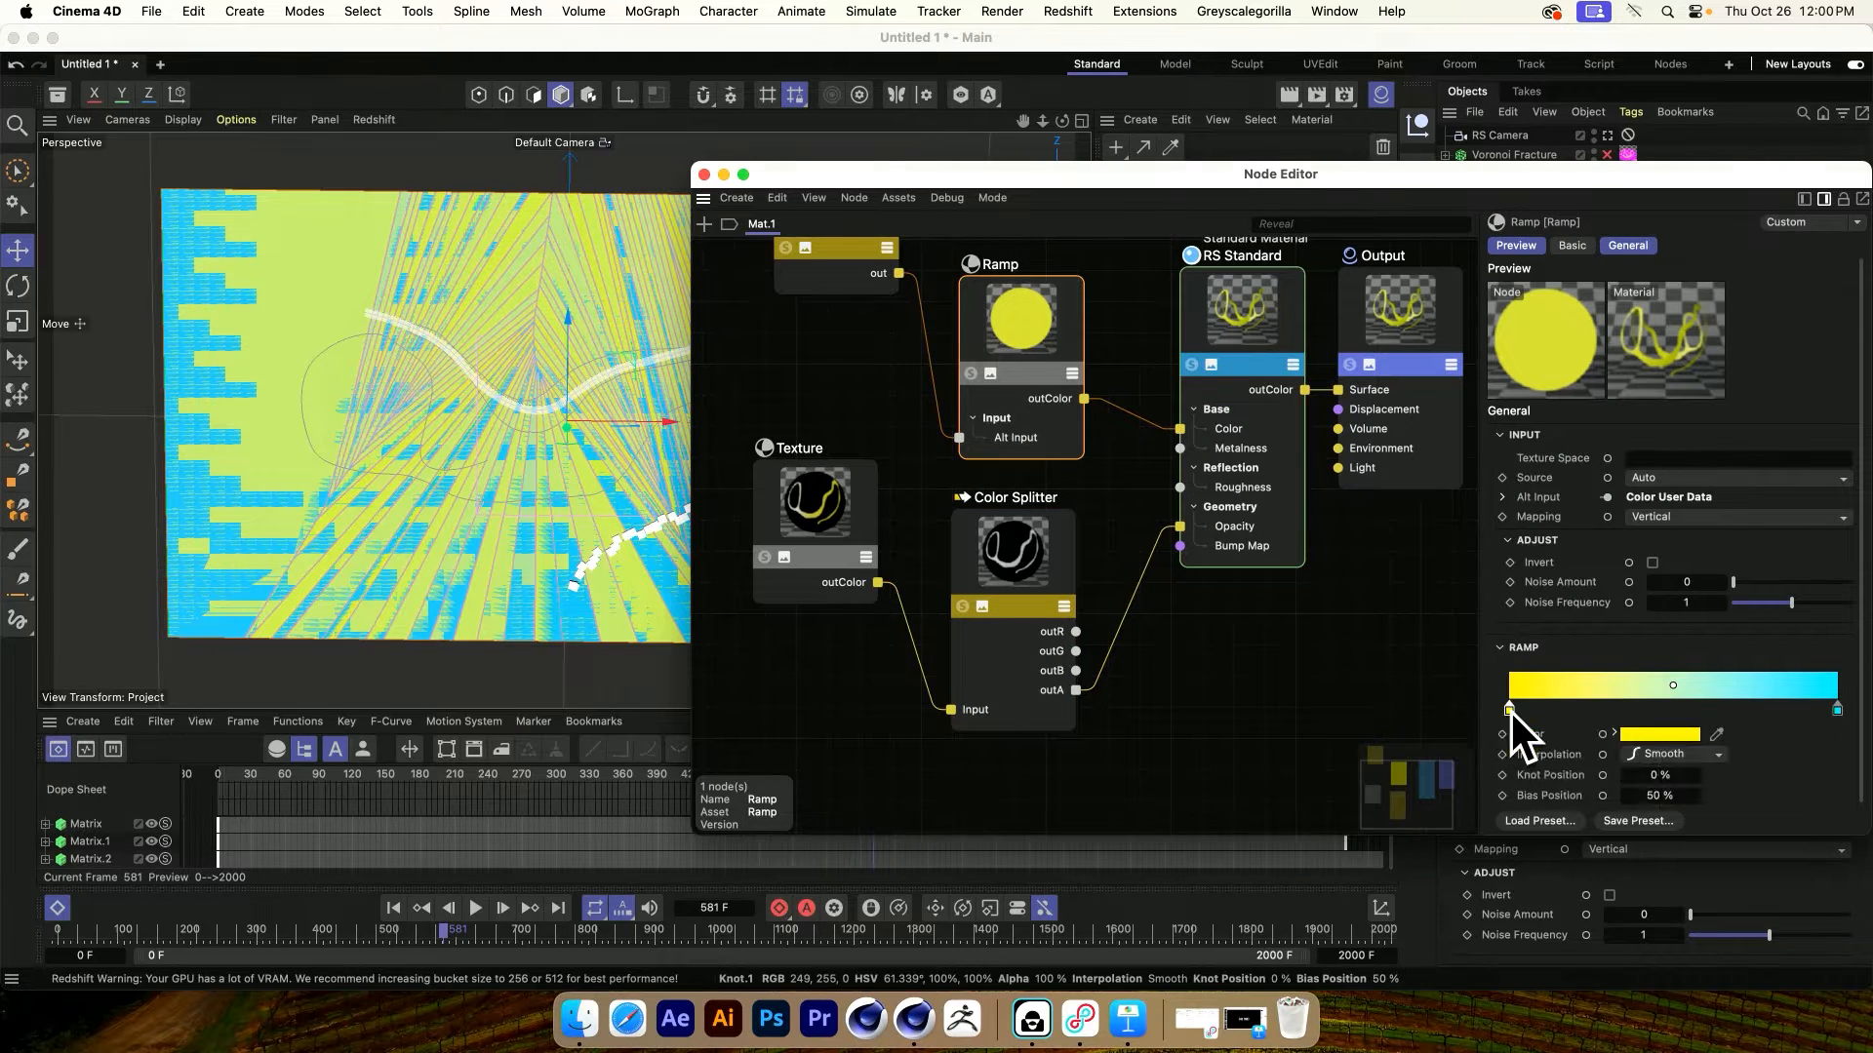
{"action": "left_click", "coordinate": [1604, 730]}
{"action": "left_click", "coordinate": [1574, 810]}
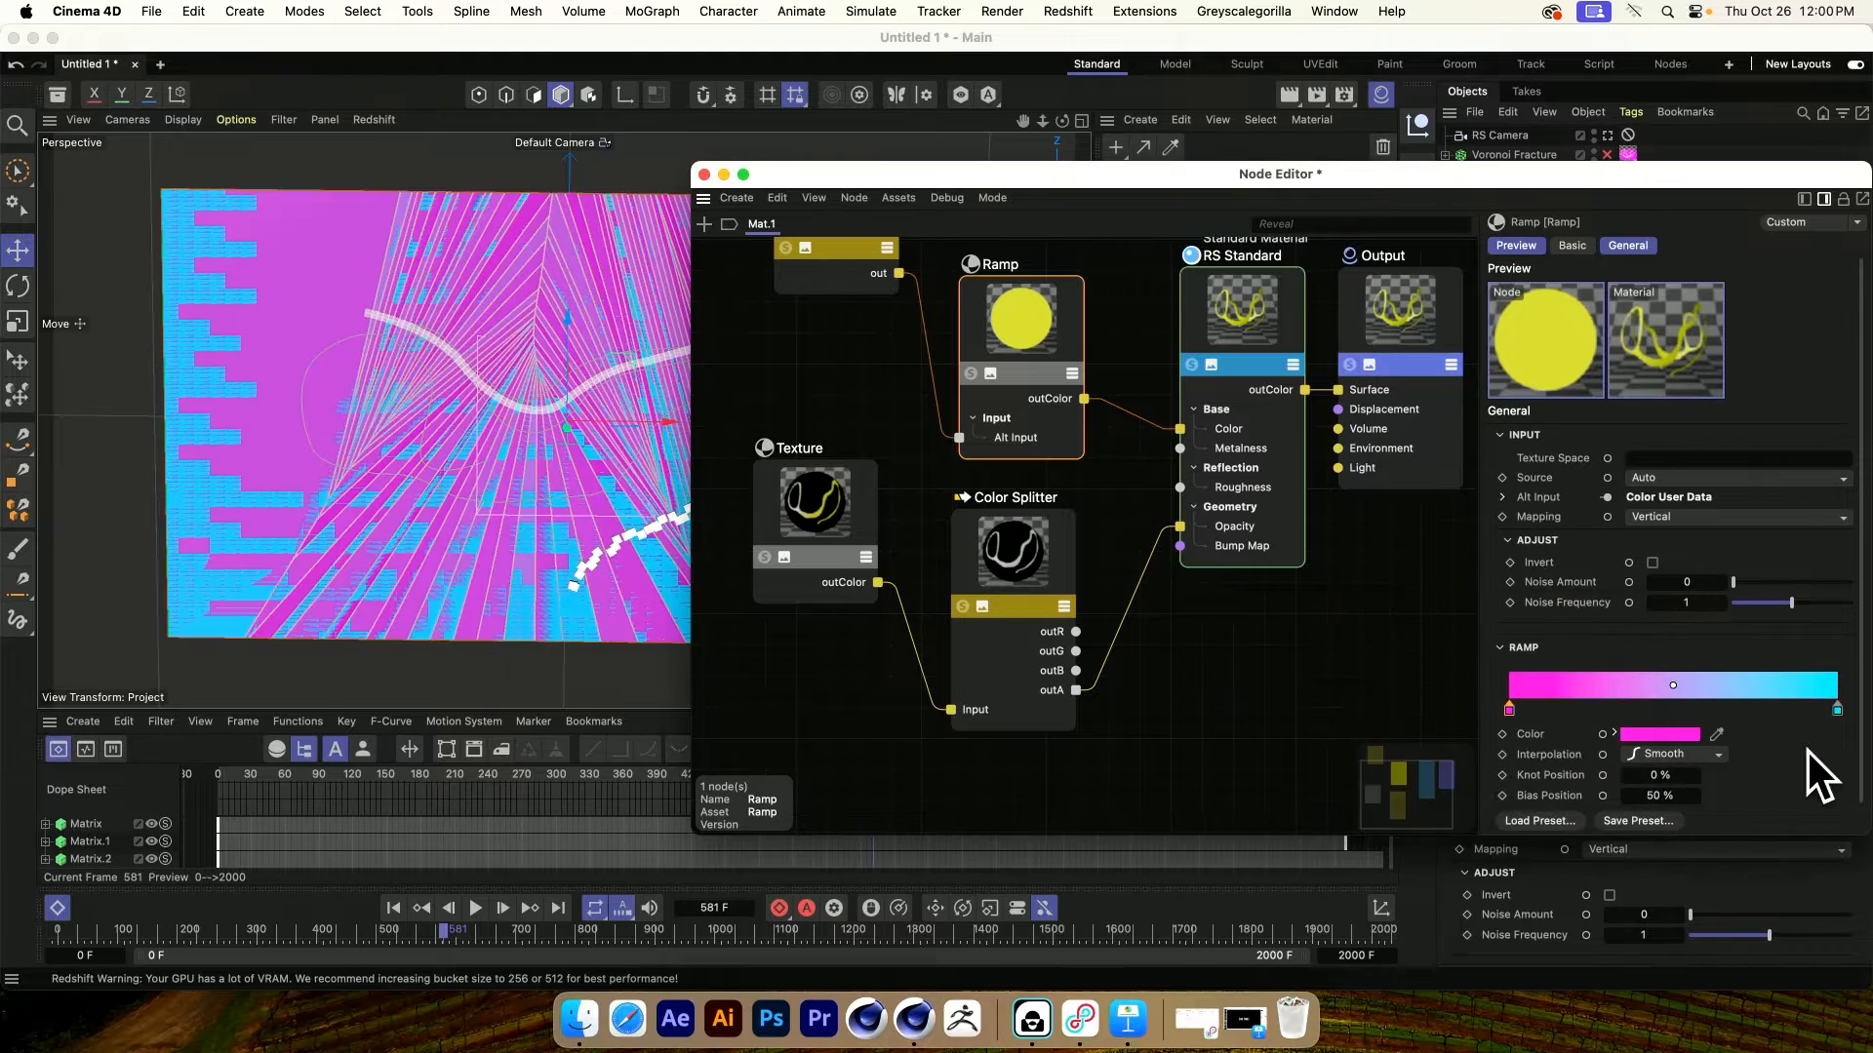
{"action": "left_click", "coordinate": [704, 173]}
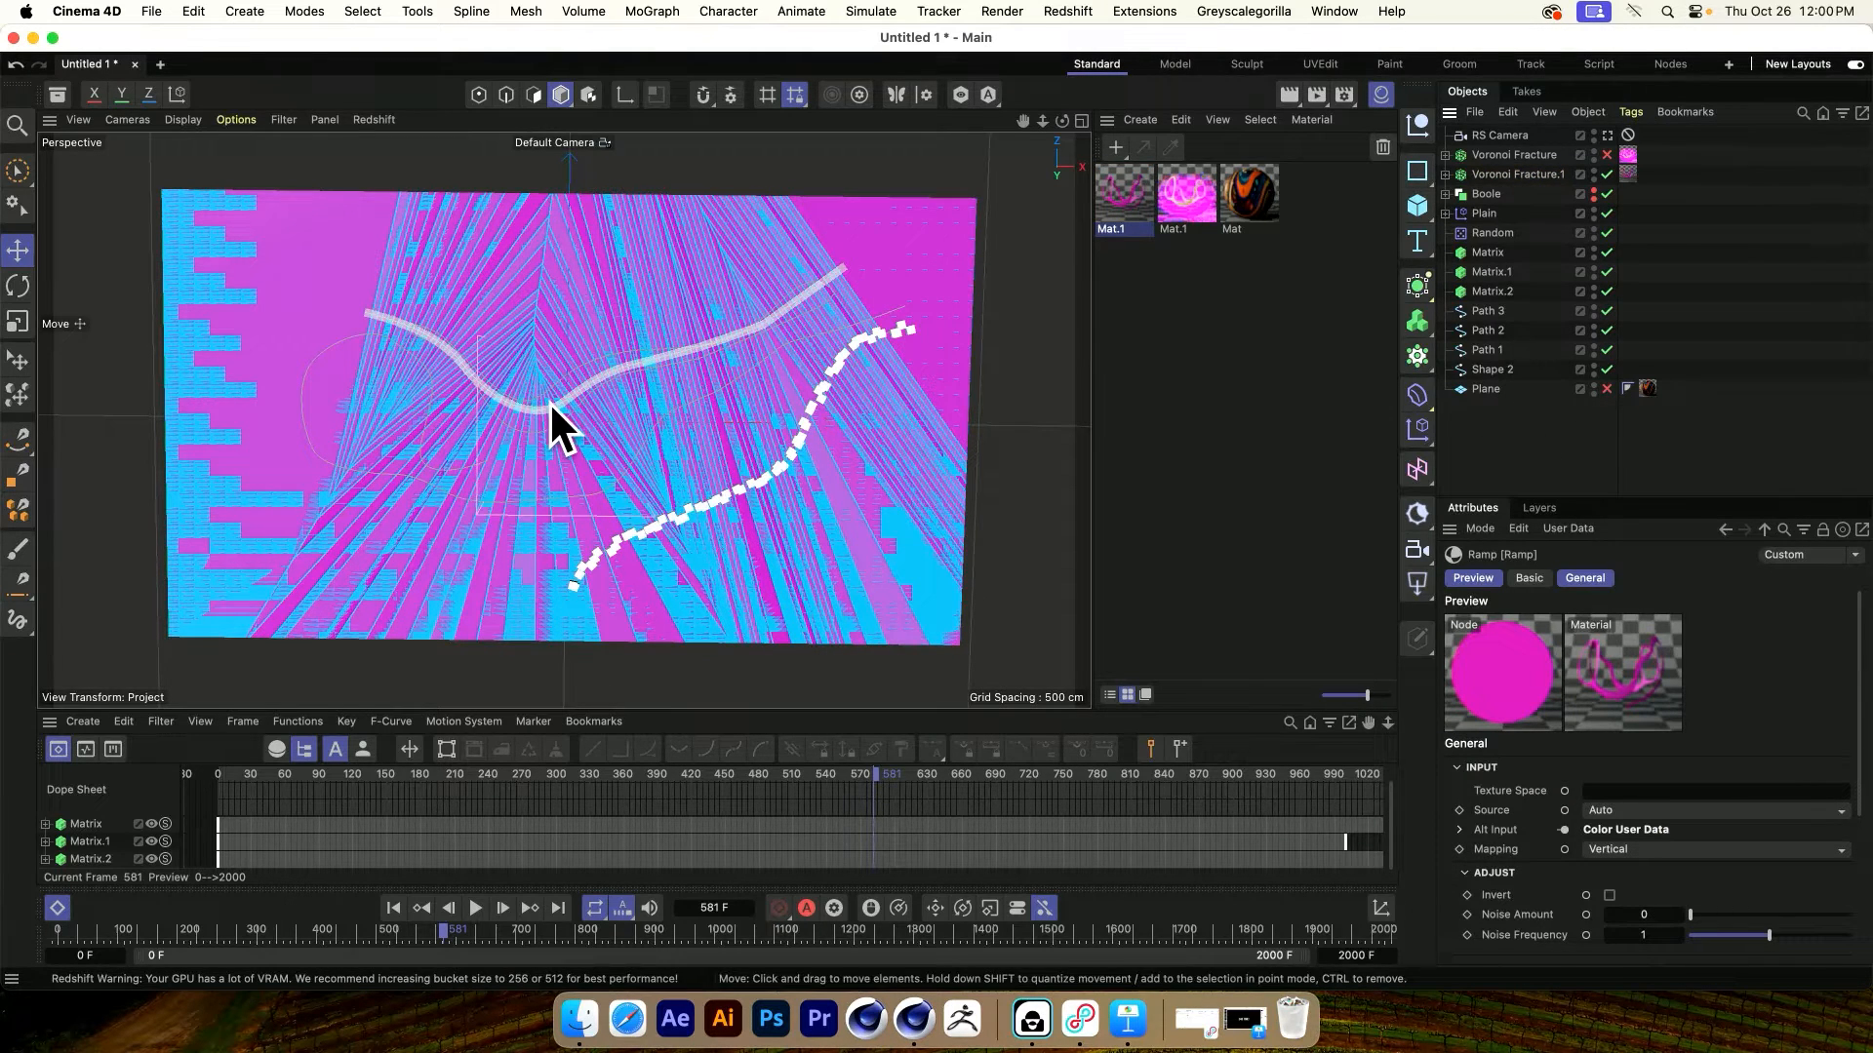
Hide the original Voronoi Fracture in both viewport and render, and check the copy's fragments in the perspective view
{"action": "left_click", "coordinate": [1080, 119]}
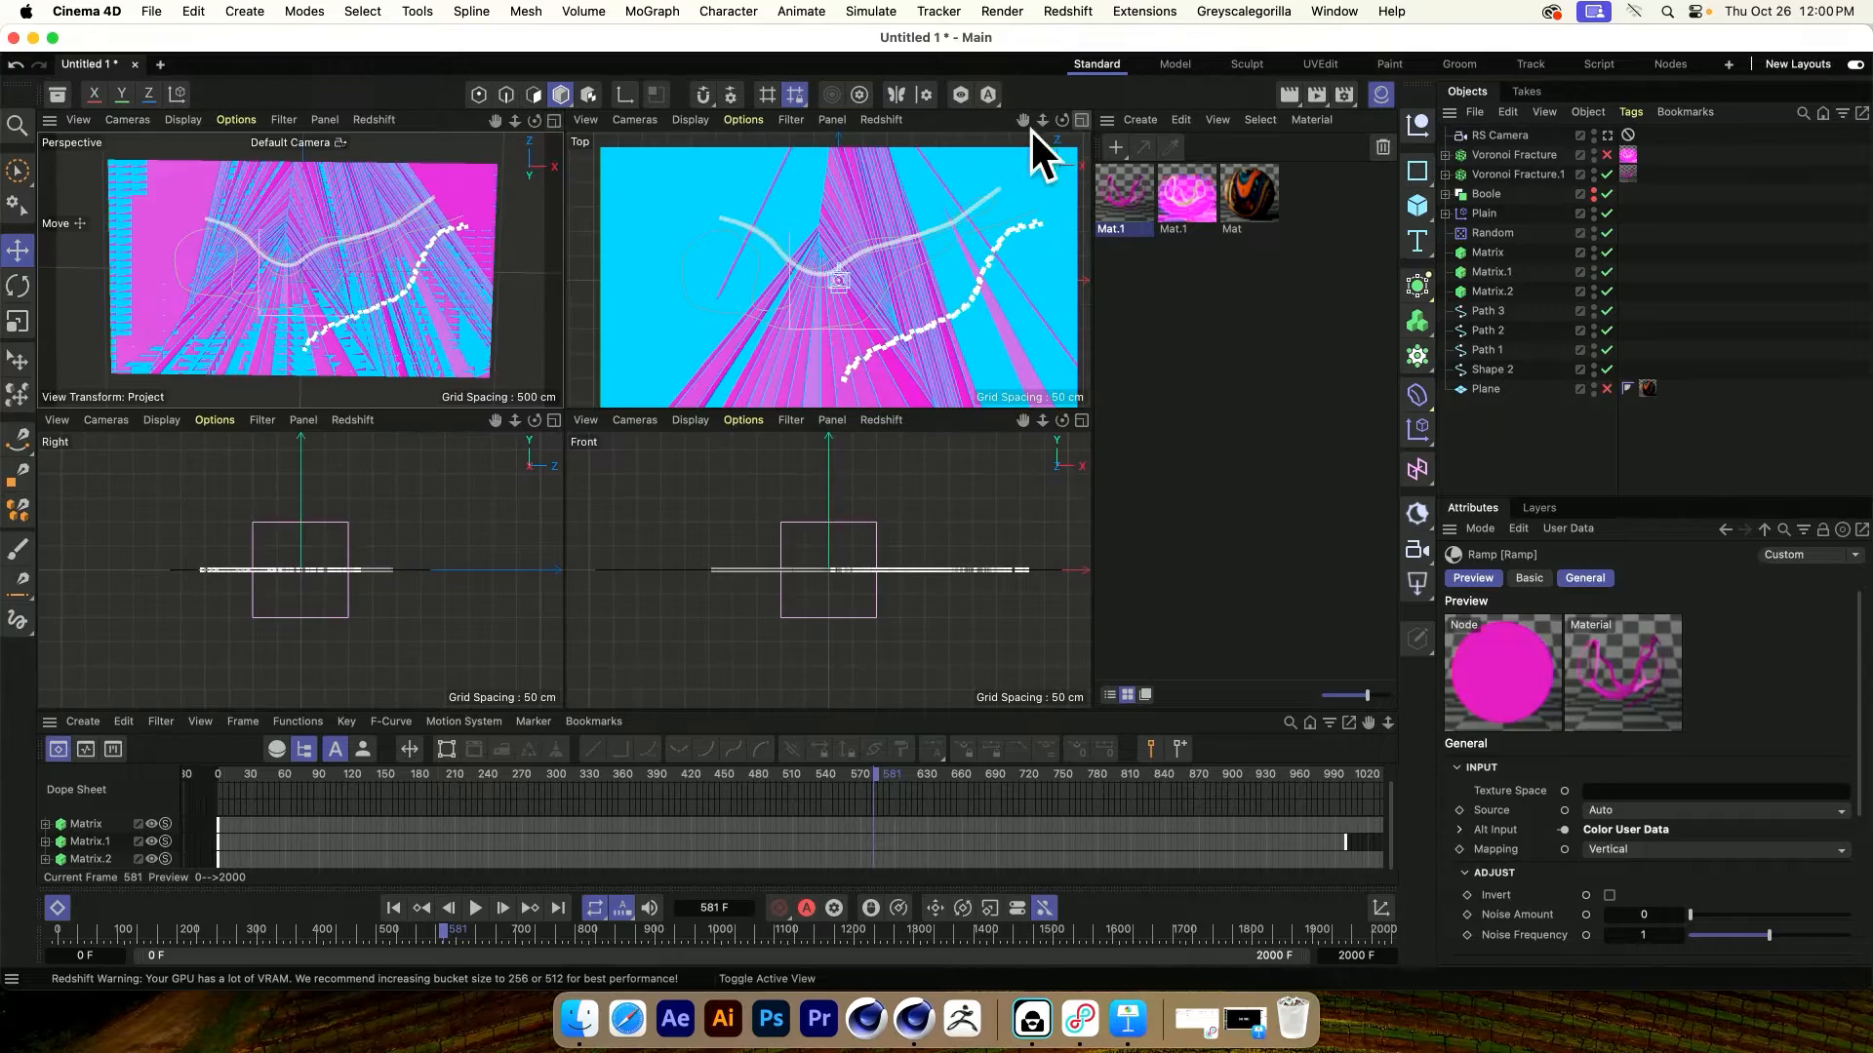
{"action": "left_click", "coordinate": [553, 120]}
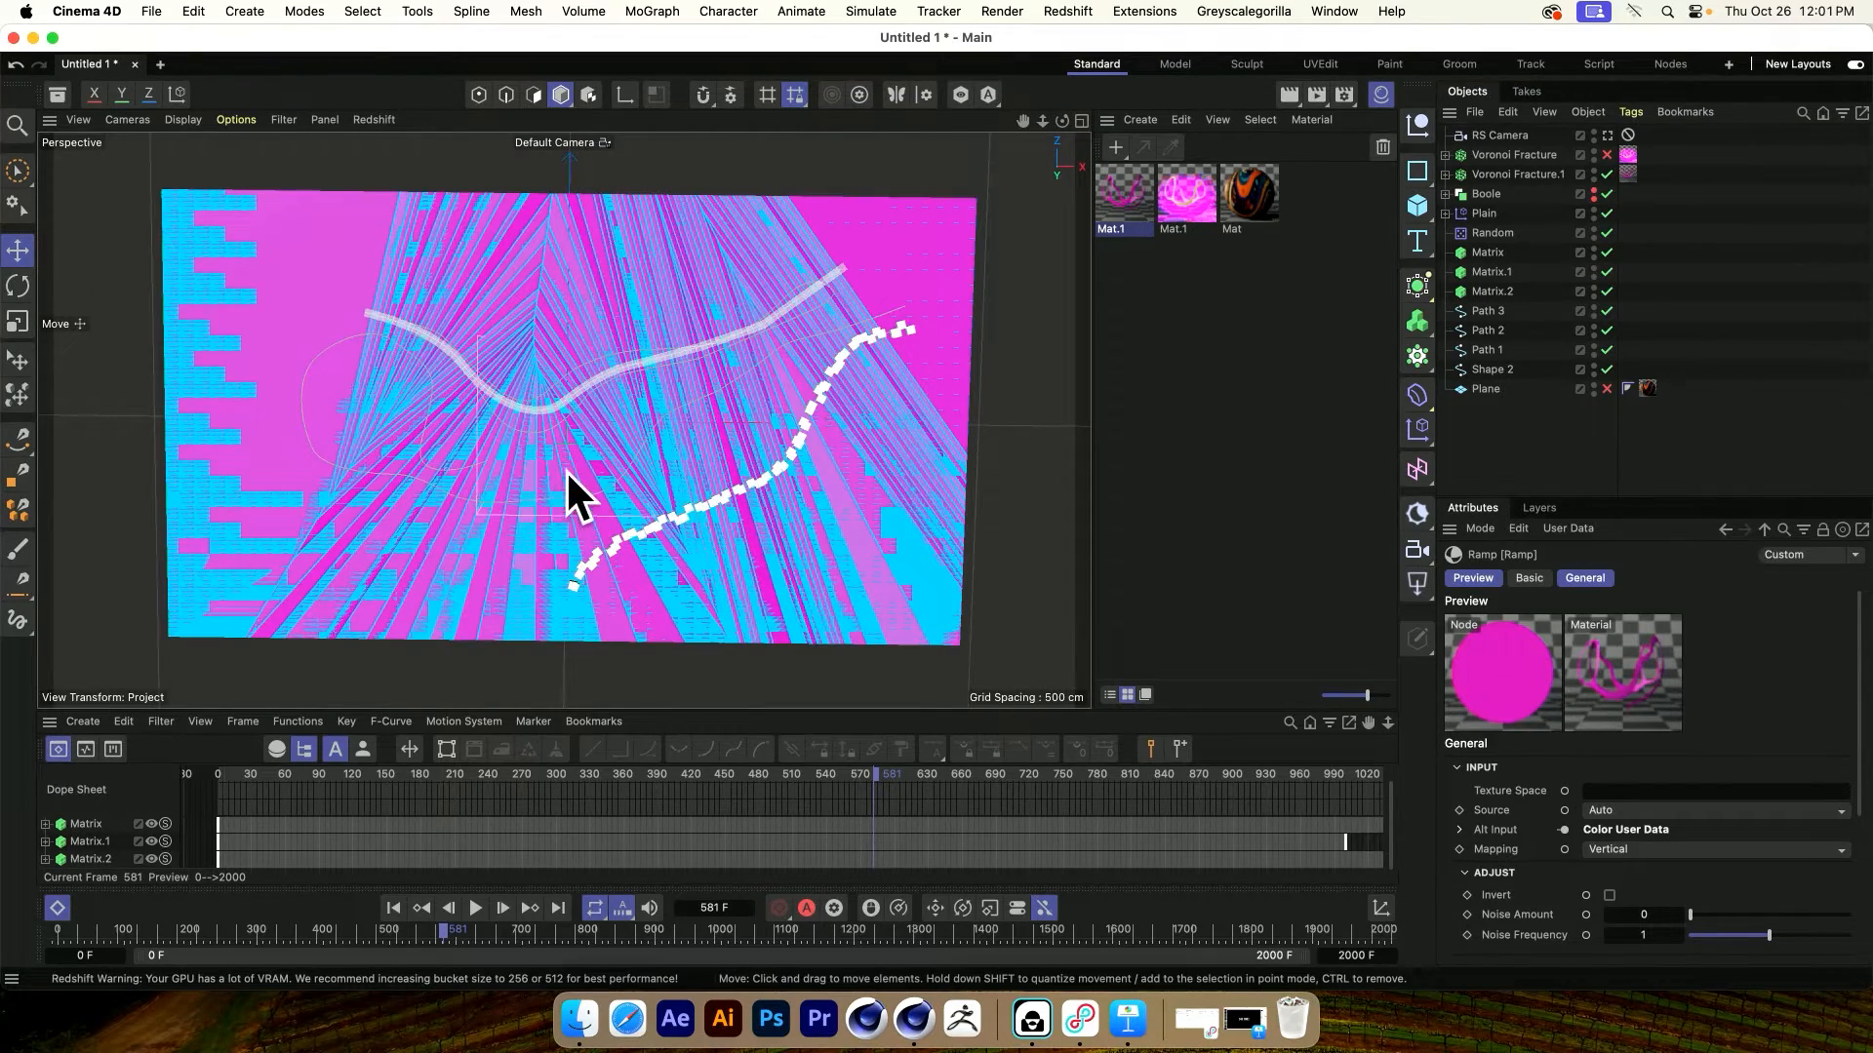
{"action": "double_click", "coordinate": [1594, 173]}
{"action": "left_click", "coordinate": [1594, 173]}
{"action": "double_click", "coordinate": [1594, 154]}
{"action": "mouse_move", "coordinate": [611, 467]}
{"action": "left_mouse_down", "text": "alt"}
{"action": "mouse_move", "coordinate": [636, 359]}
{"action": "mouse_move", "coordinate": [646, 458]}
{"action": "left_mouse_up", "text": "alt"}
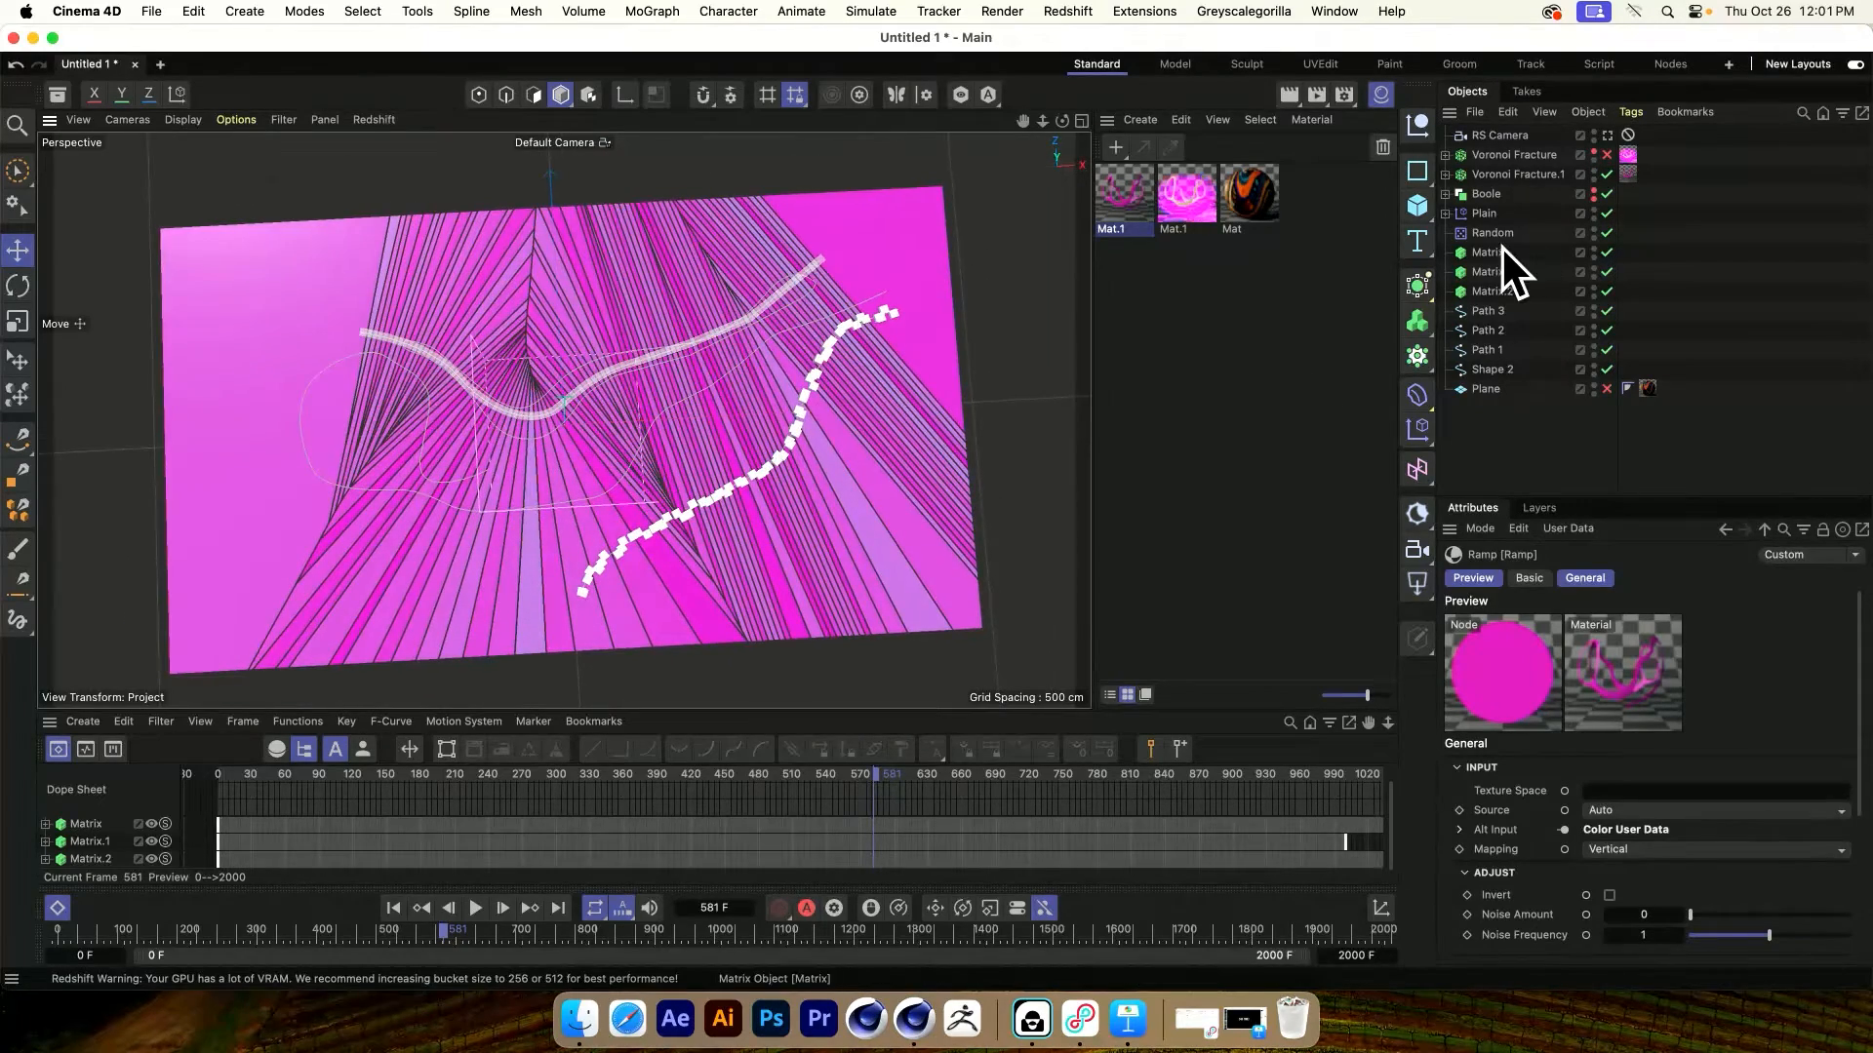
Replace Shape 1 with Shape 2 as the spline inside the Boole's Extrude
{"action": "left_click", "coordinate": [1447, 194]}
{"action": "mouse_move", "coordinate": [1484, 411]}
{"action": "left_mouse_down"}
{"action": "mouse_move", "coordinate": [1512, 221]}
{"action": "mouse_move", "coordinate": [1496, 412]}
{"action": "left_mouse_up"}
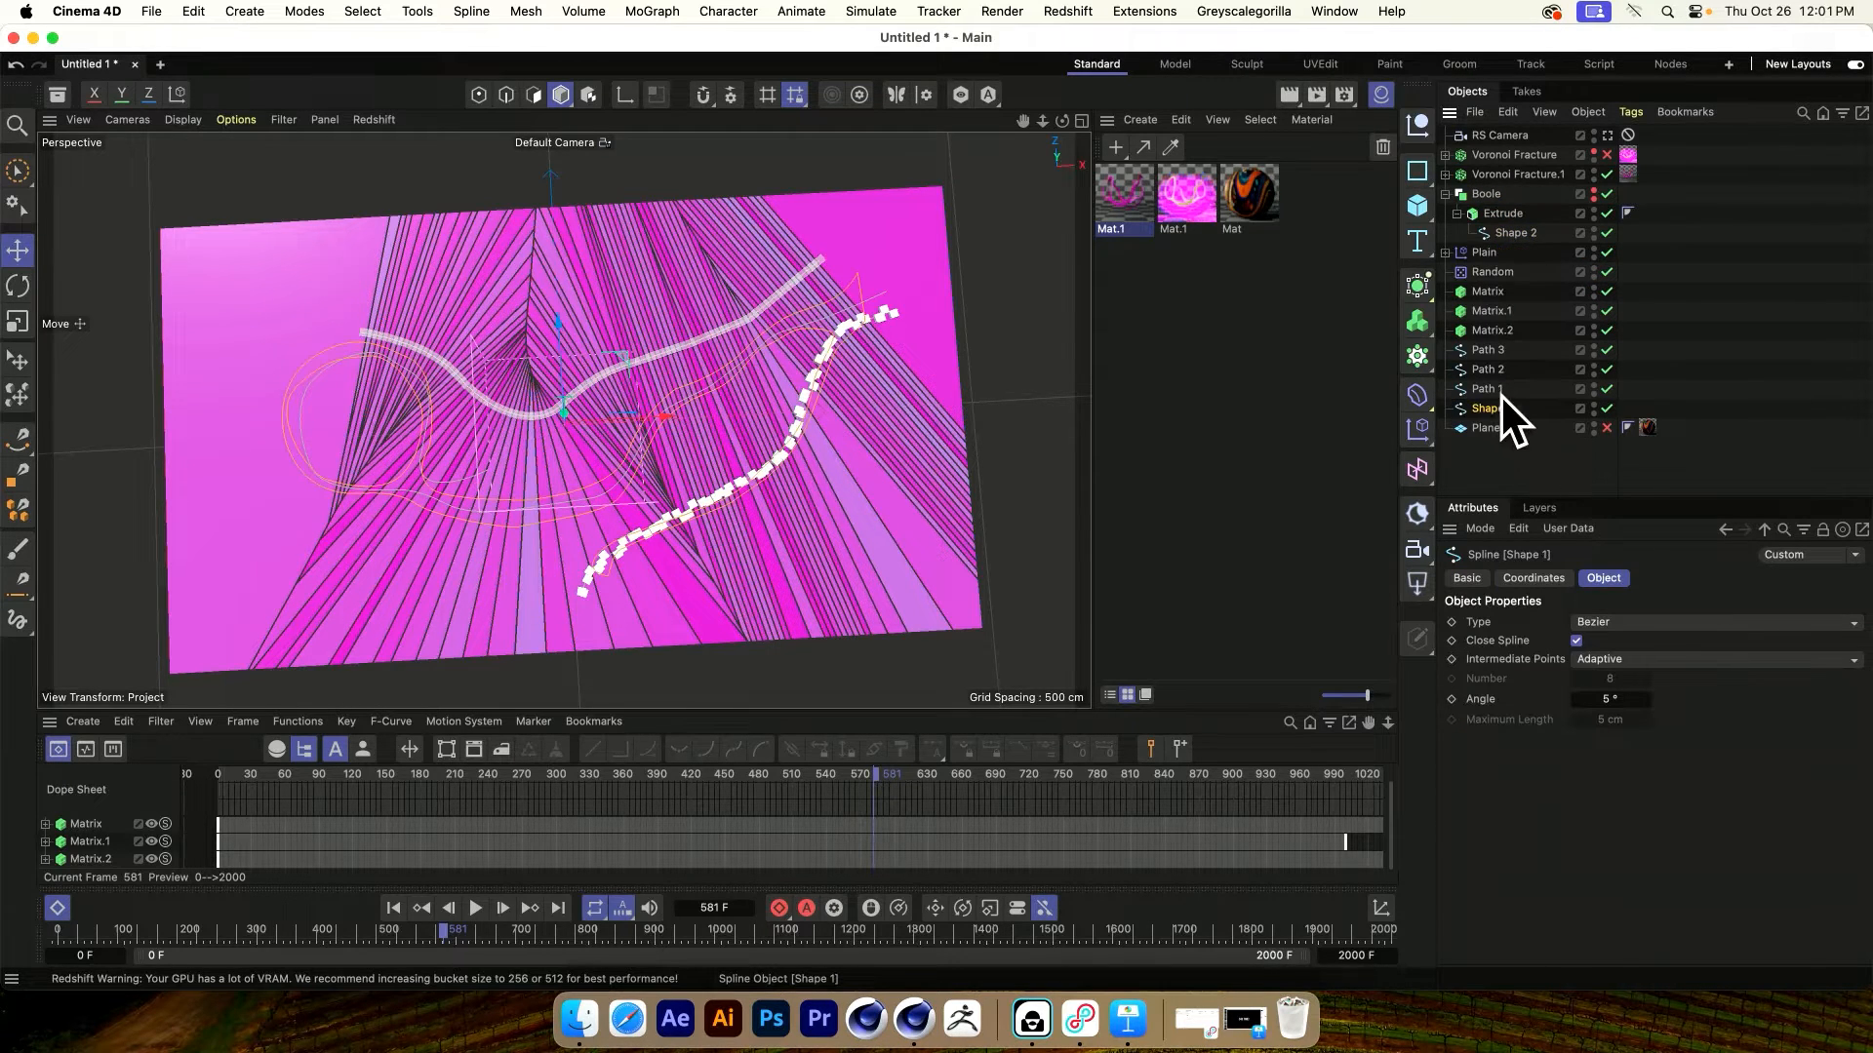
Move Voronoi Fracture.1 into the Boole above the Extrude and make the Boole visible again
{"action": "left_click", "coordinate": [1489, 156]}
{"action": "left_click_drag", "start_coordinate": [1488, 172], "coordinate": [1565, 191]}
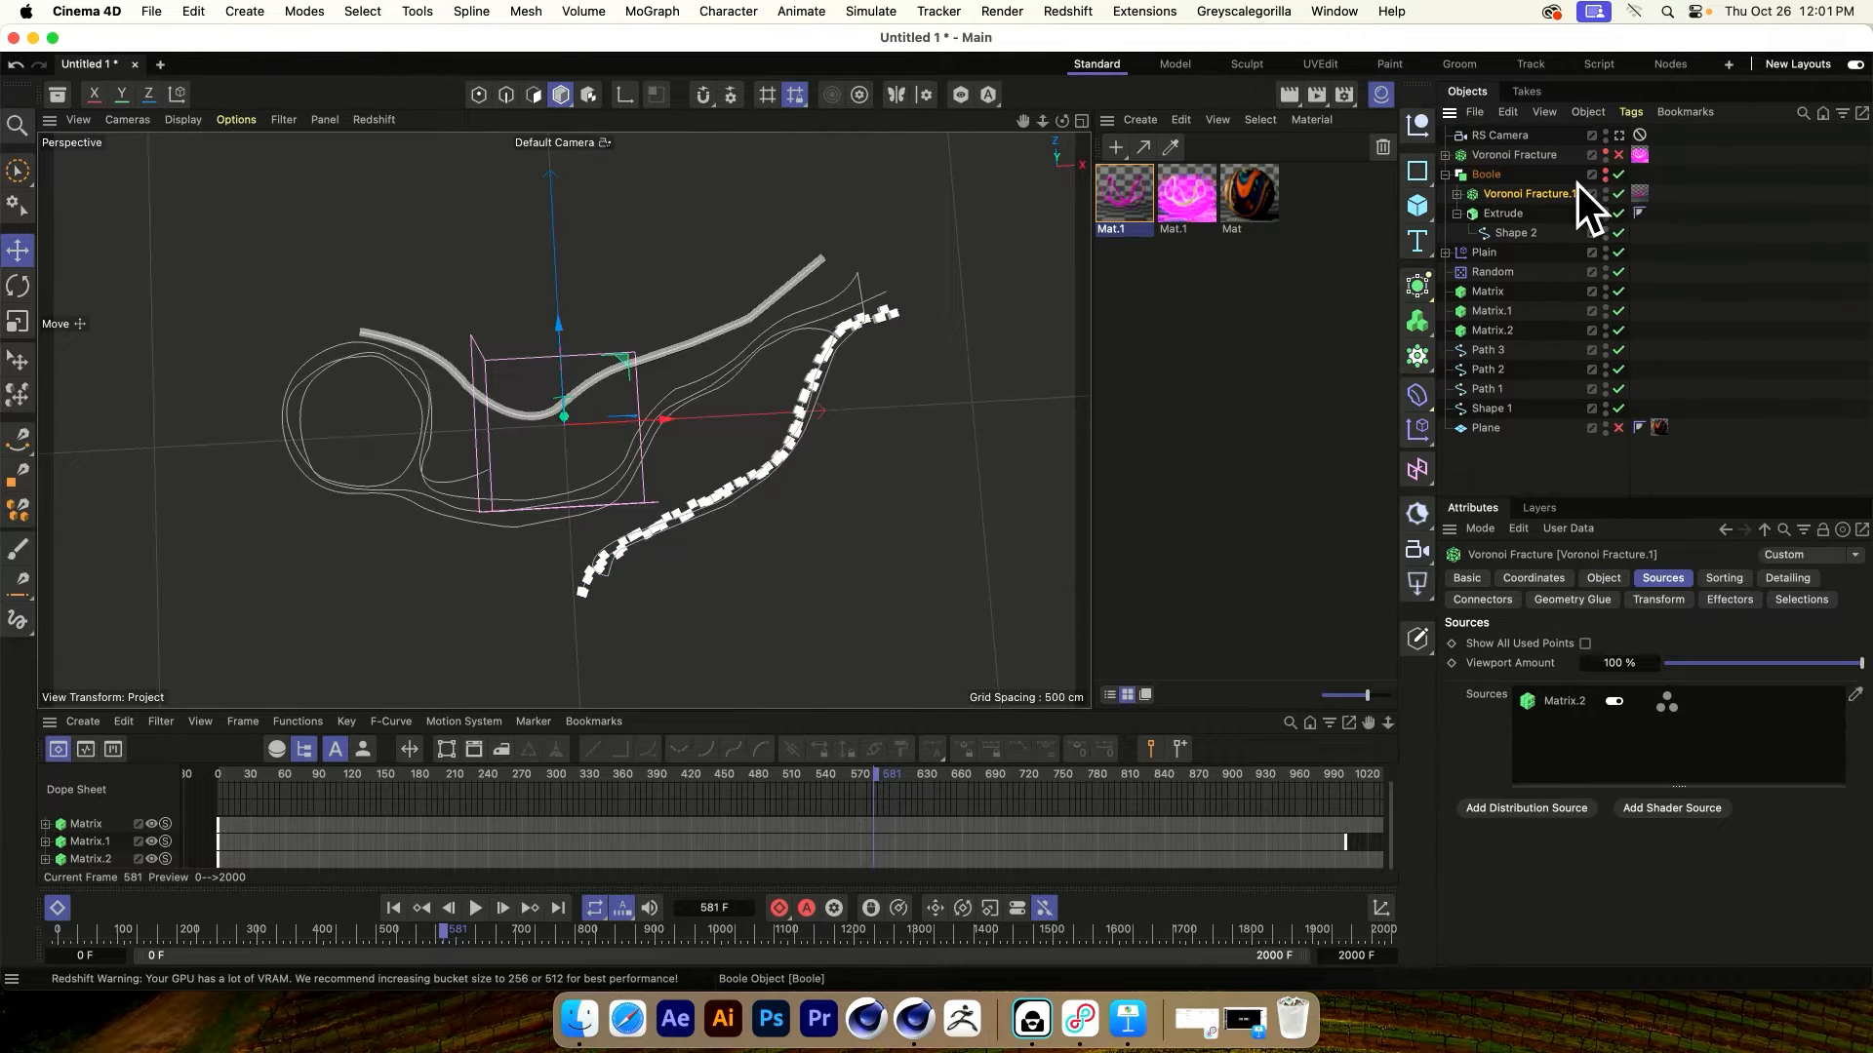
{"action": "left_click", "coordinate": [1446, 176]}
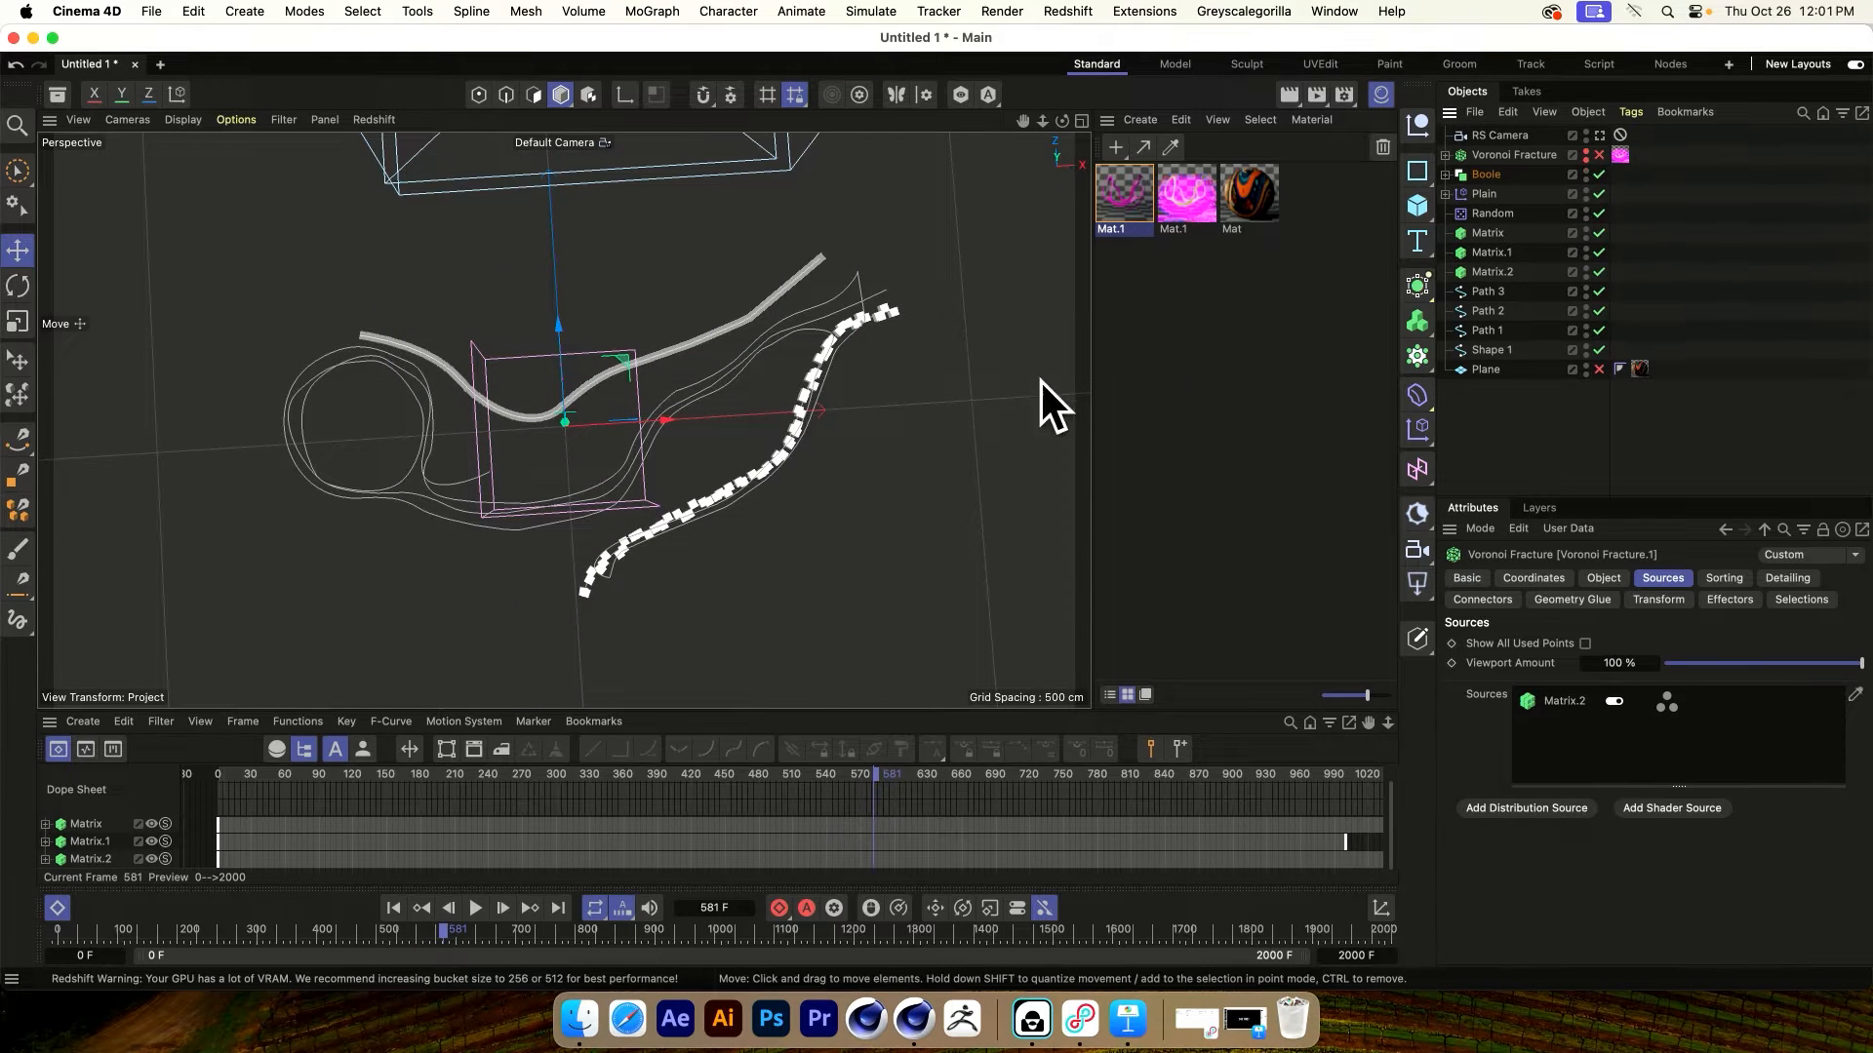
Lower the Boole's Extrude along the Y axis so it intersects the fractured slab, and toggle the Boole off and on
{"action": "left_click", "coordinate": [1445, 174]}
{"action": "left_click", "coordinate": [1503, 213]}
{"action": "left_click_drag", "start_coordinate": [629, 511], "coordinate": [673, 385], "text": "alt"}
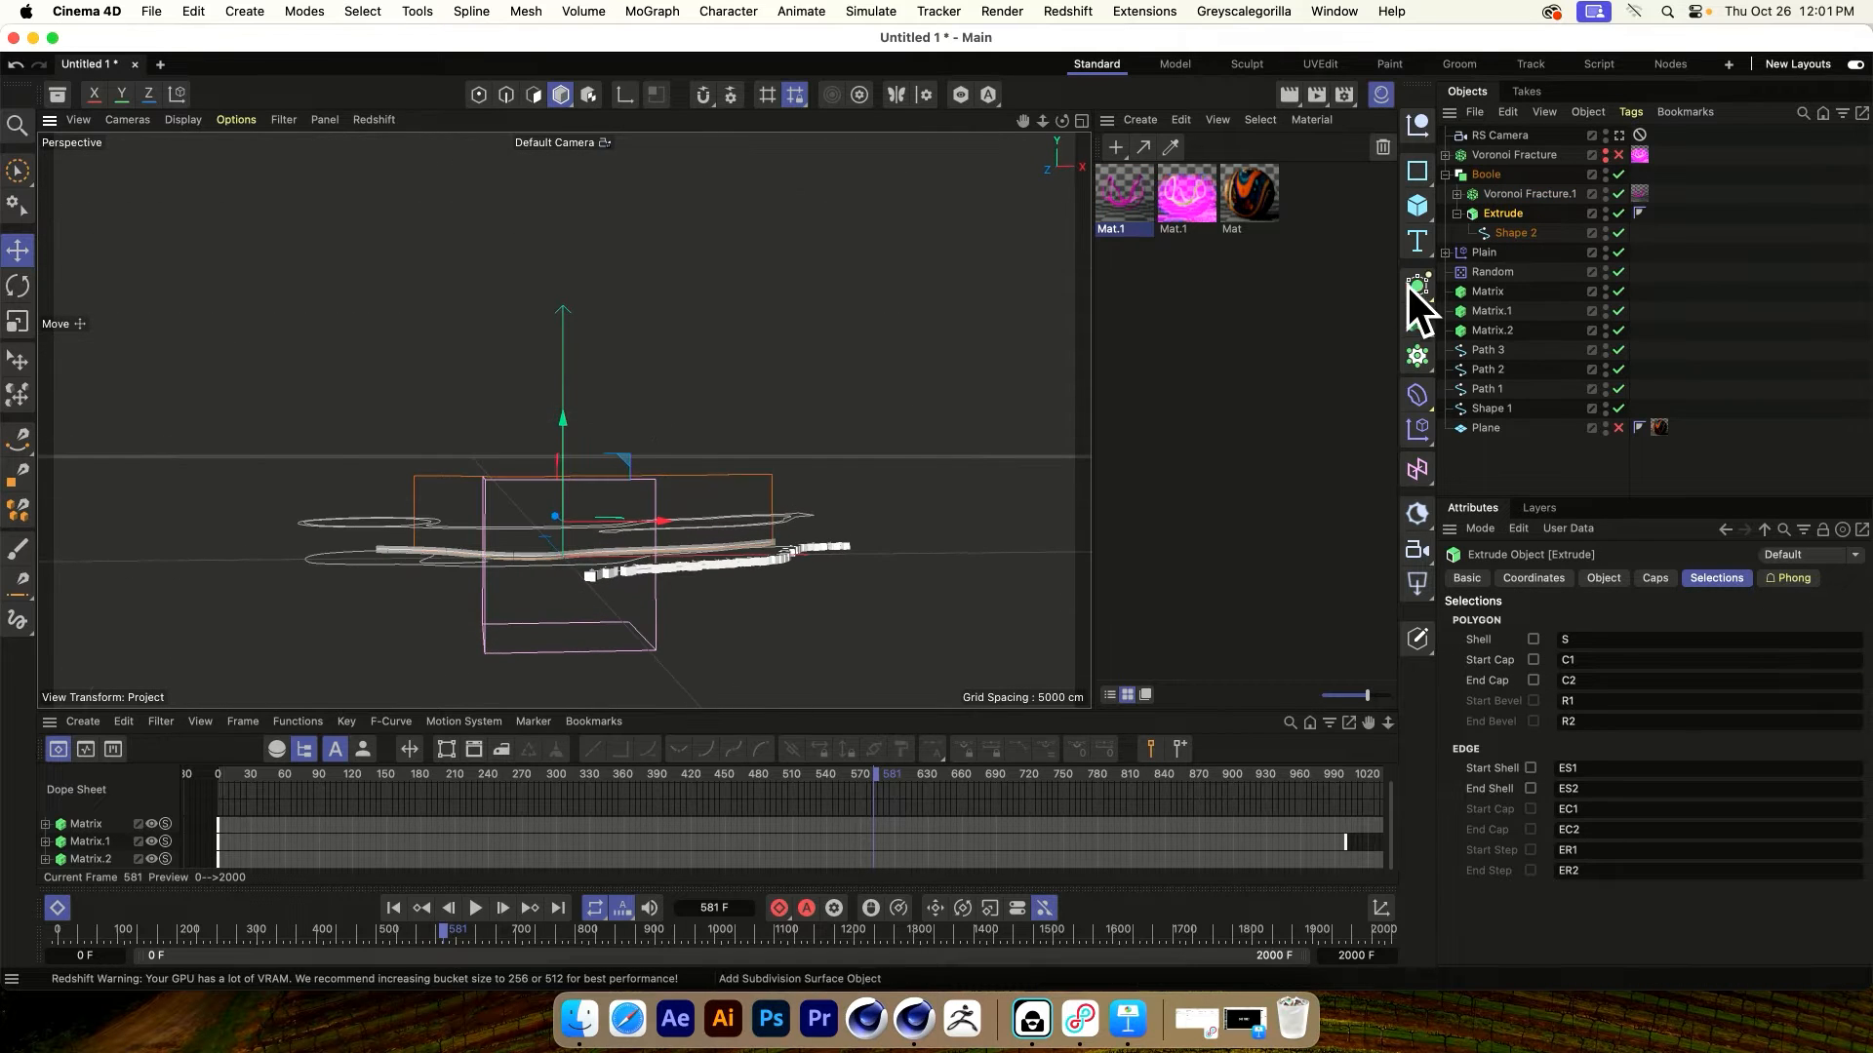
{"action": "left_click", "coordinate": [1512, 232]}
{"action": "mouse_move", "coordinate": [572, 454]}
{"action": "left_mouse_down"}
{"action": "mouse_move", "coordinate": [562, 400]}
{"action": "mouse_move", "coordinate": [558, 478]}
{"action": "left_mouse_up"}
{"action": "left_click", "coordinate": [1503, 213]}
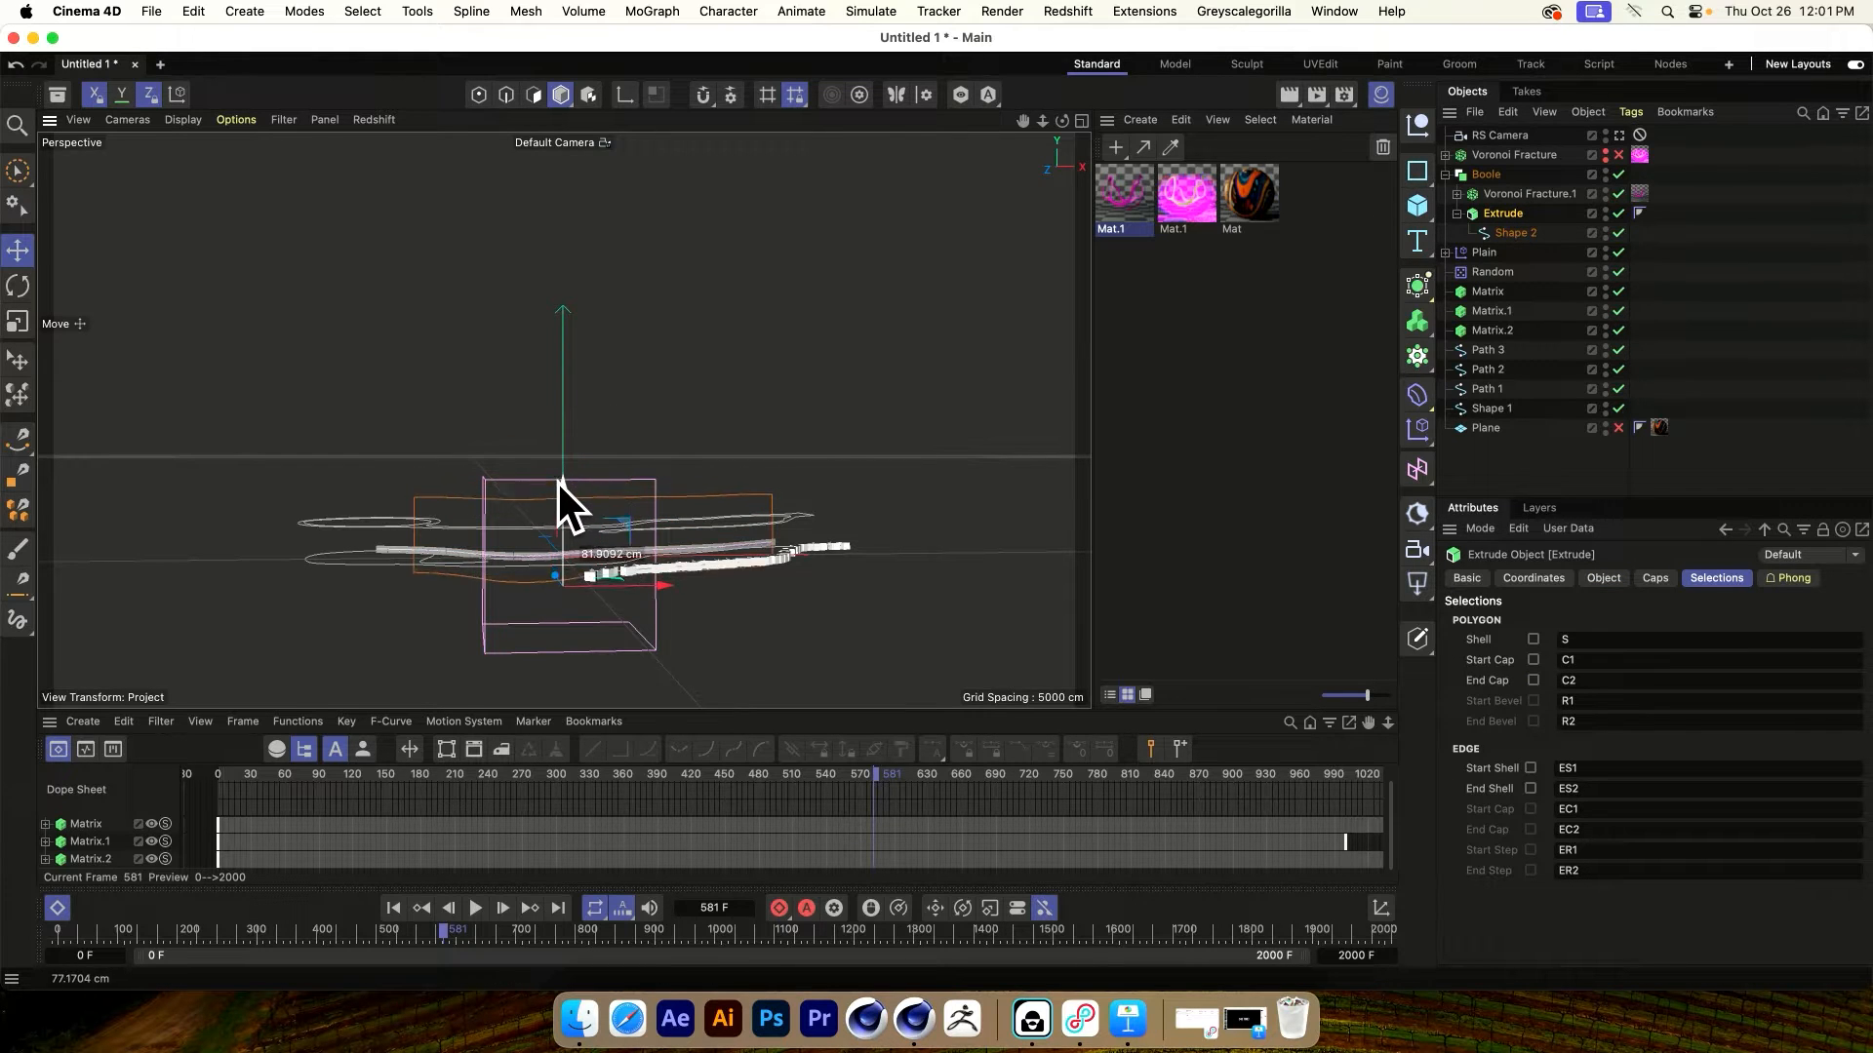
{"action": "left_click_drag", "start_coordinate": [749, 471], "coordinate": [868, 537], "text": "alt"}
{"action": "left_click", "coordinate": [1618, 173]}
{"action": "left_click", "coordinate": [1618, 173]}
{"action": "left_click_drag", "start_coordinate": [647, 434], "coordinate": [642, 593], "text": "alt"}
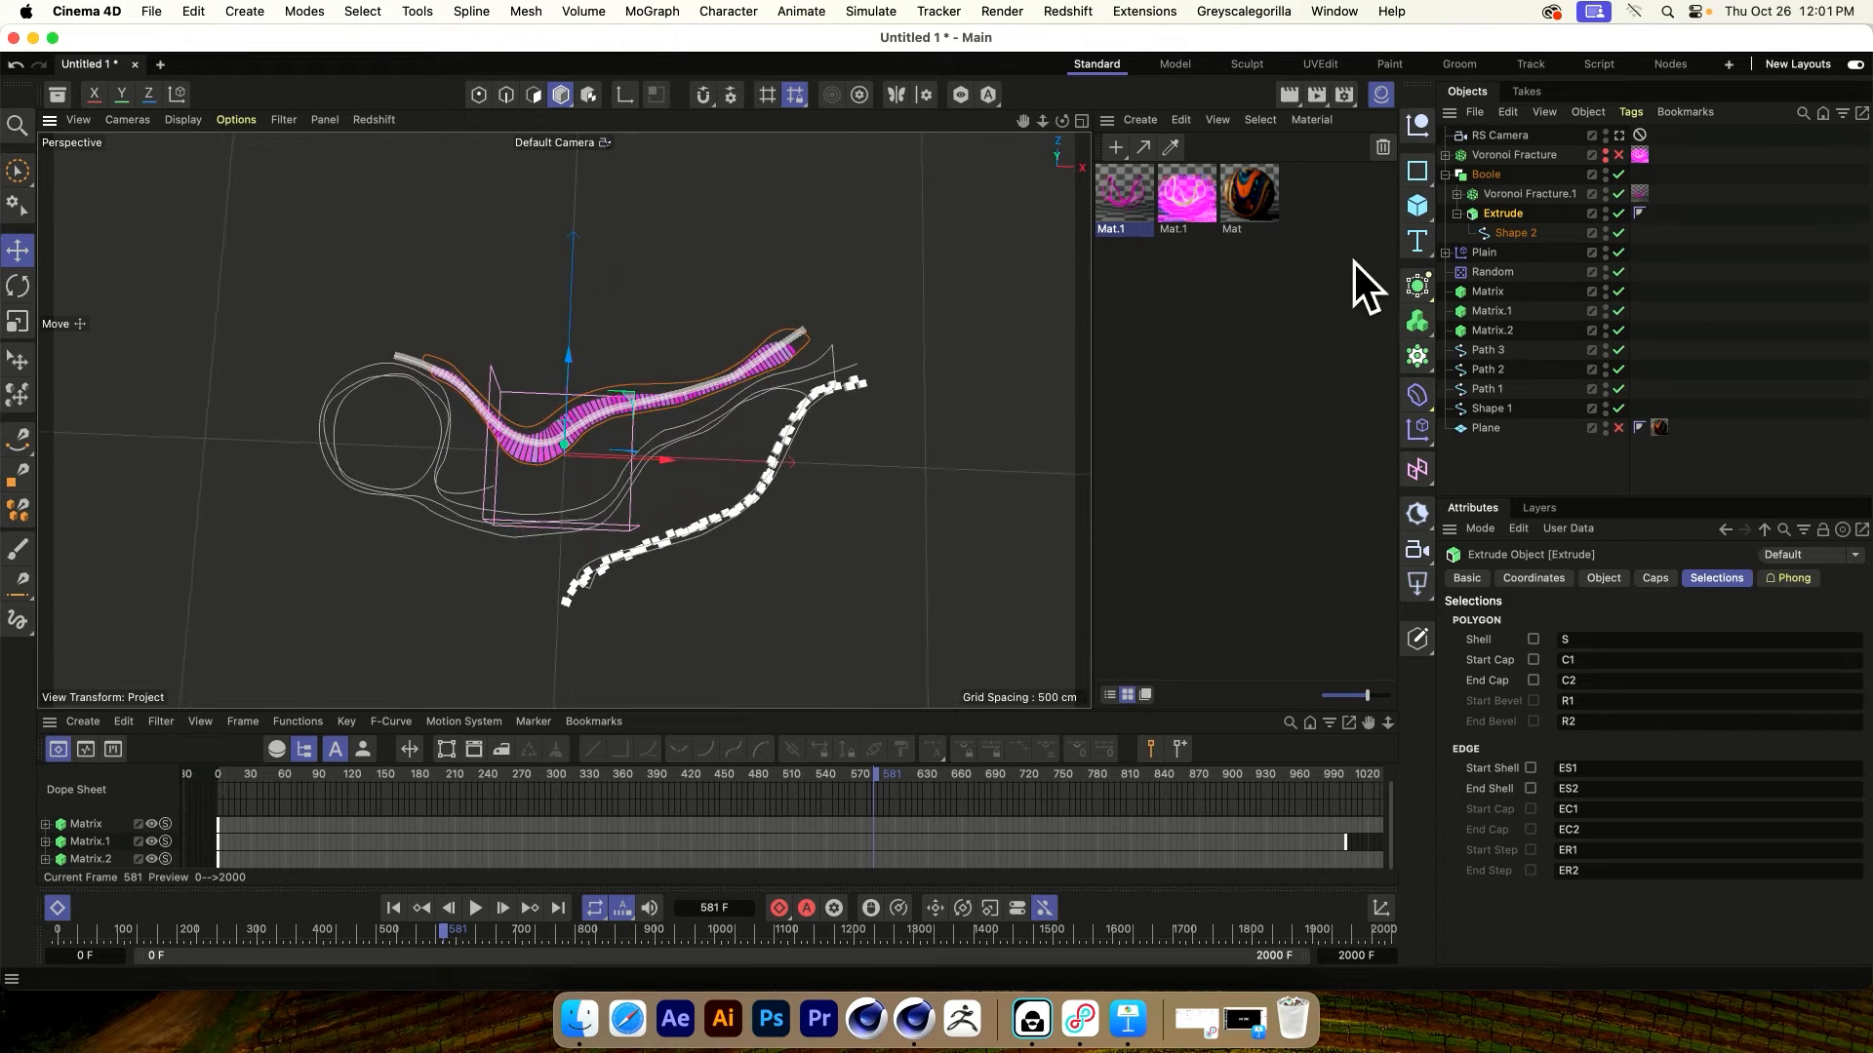
Set the Offset Fragments of Voronoi Fracture.1 to 0 cm
{"action": "left_click", "coordinate": [1502, 194]}
{"action": "left_click", "coordinate": [1604, 577]}
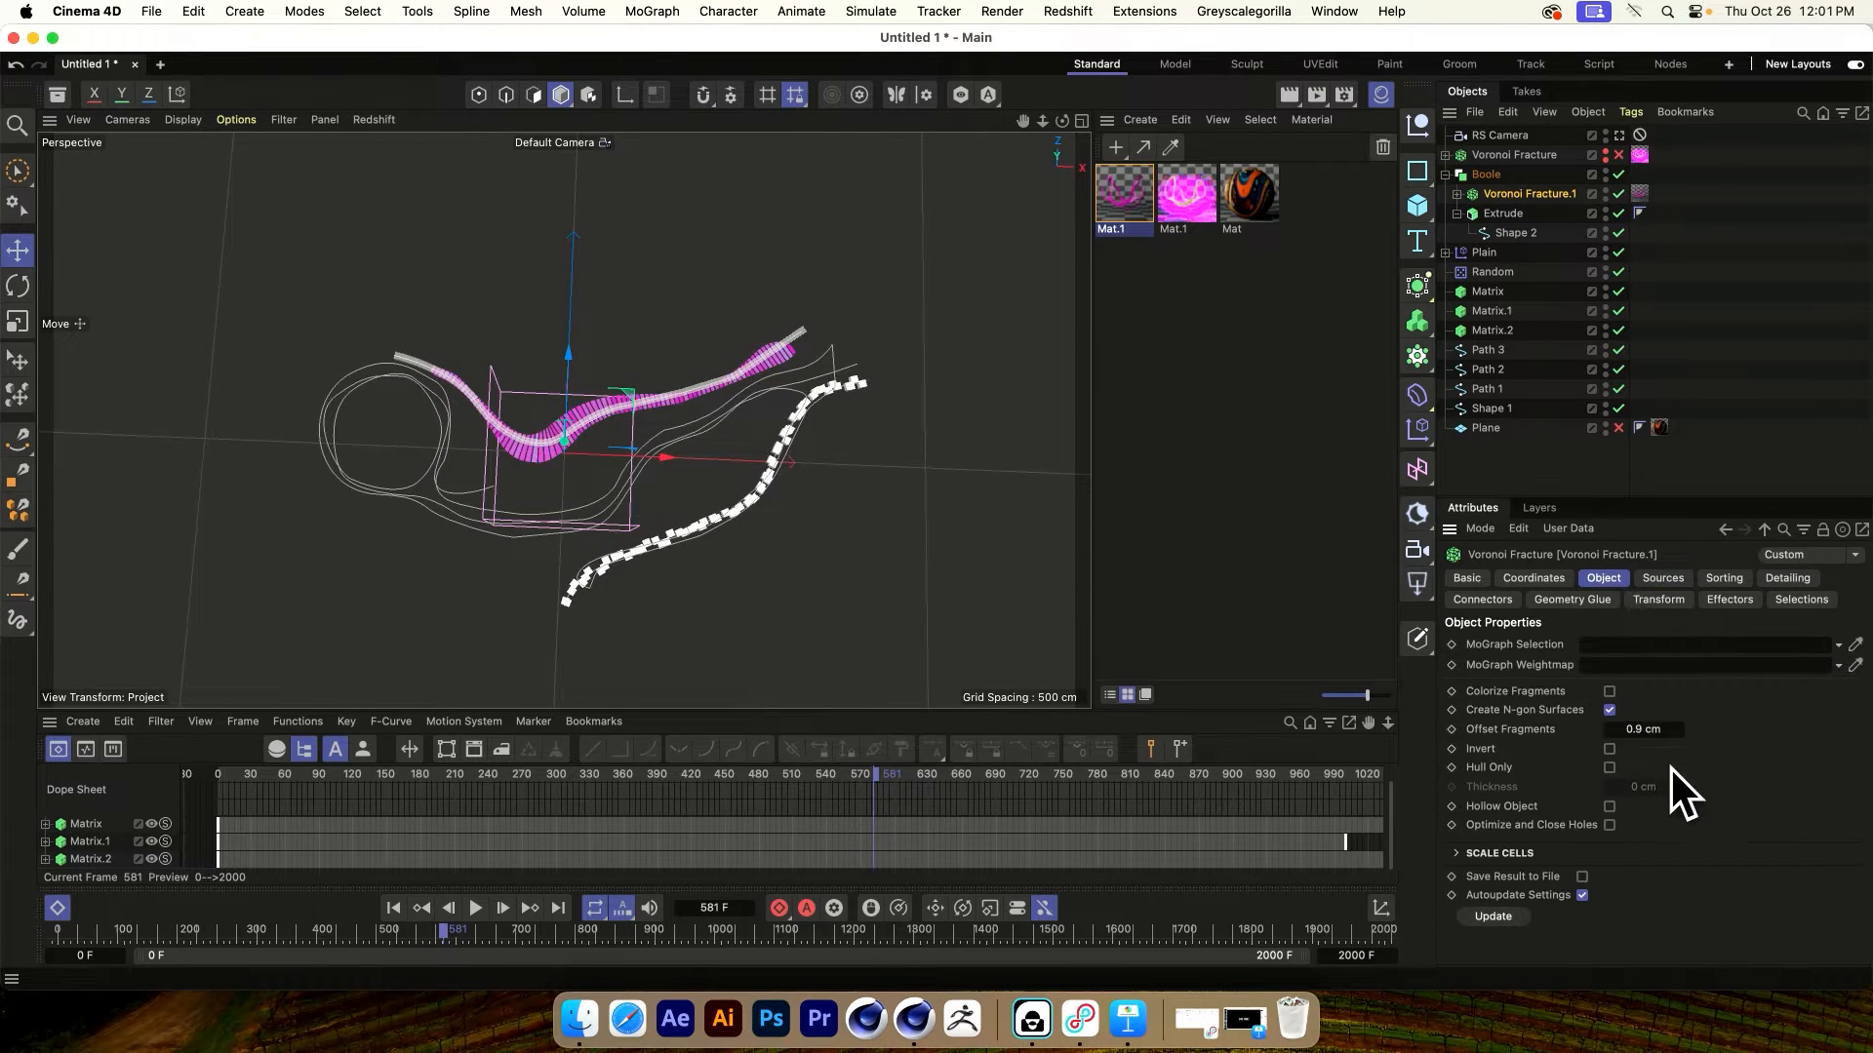
{"action": "left_click", "coordinate": [1635, 729]}
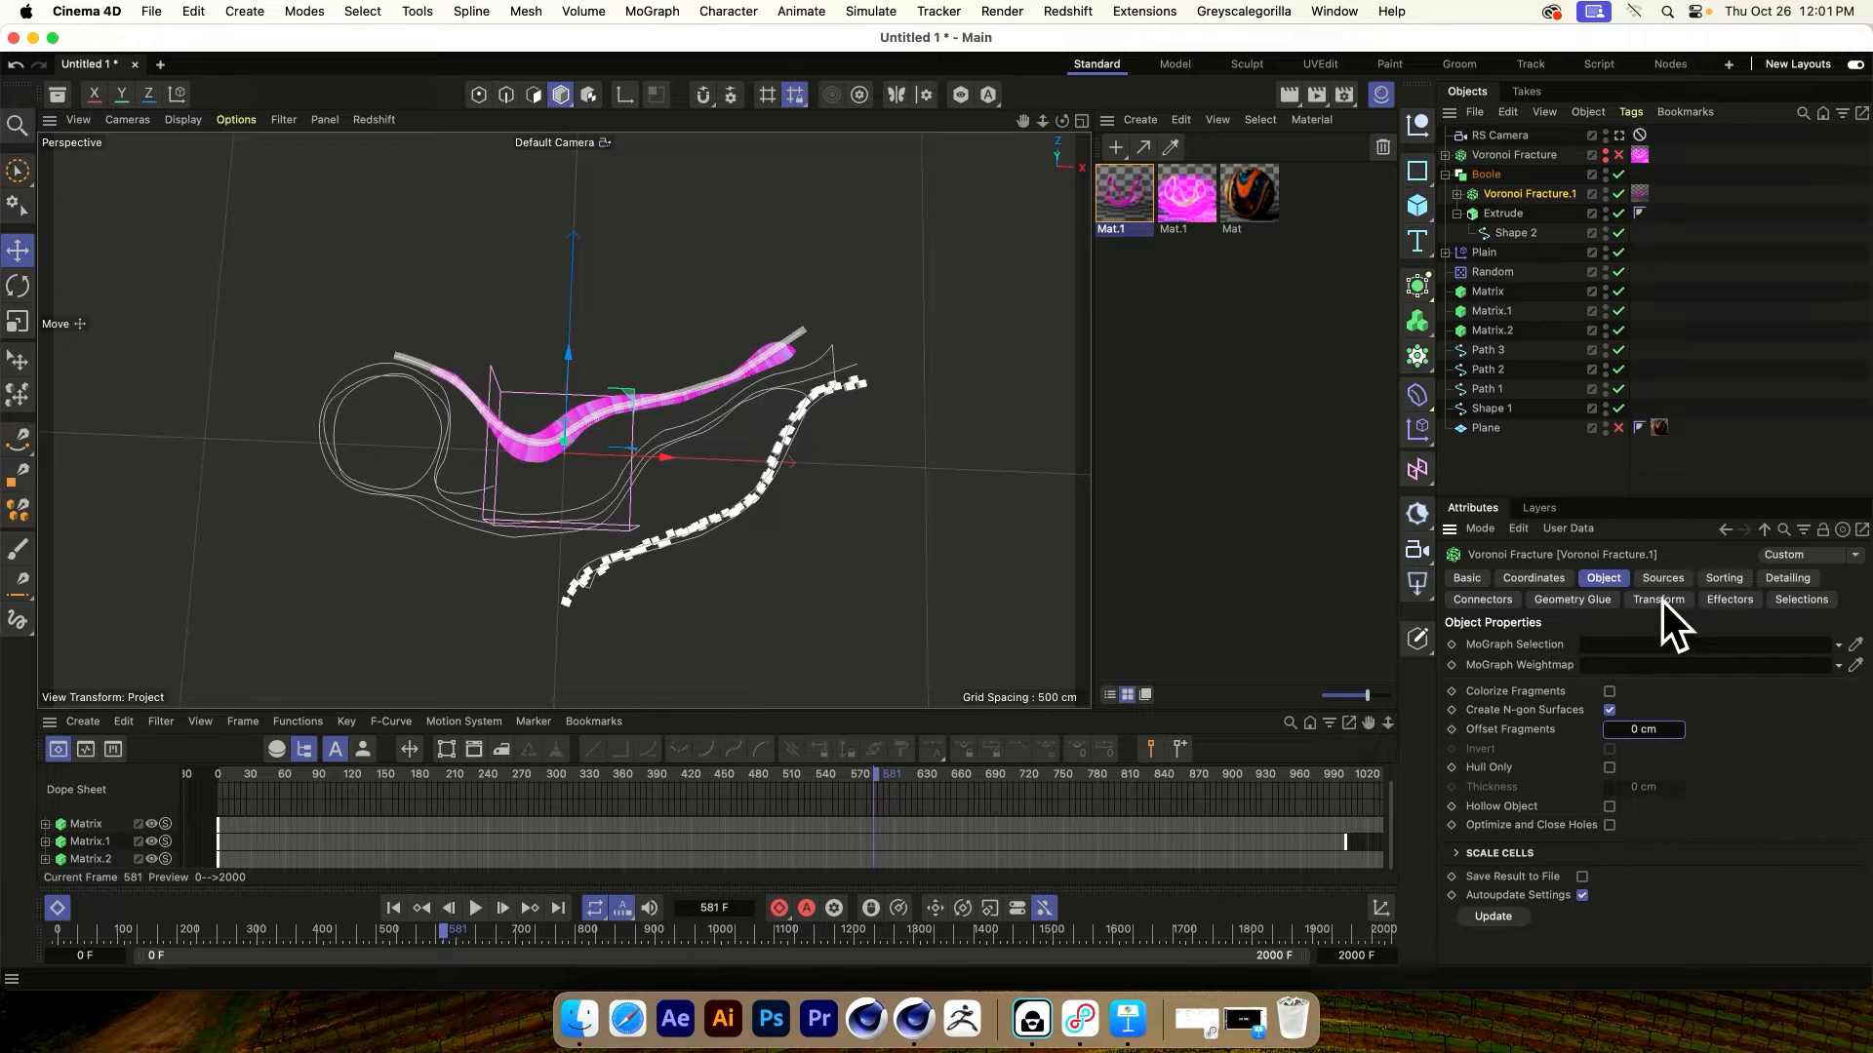
Look through the RS Camera and set the render output file name to AlphaMask_003 in the tex folder
{"action": "left_click", "coordinate": [1617, 134]}
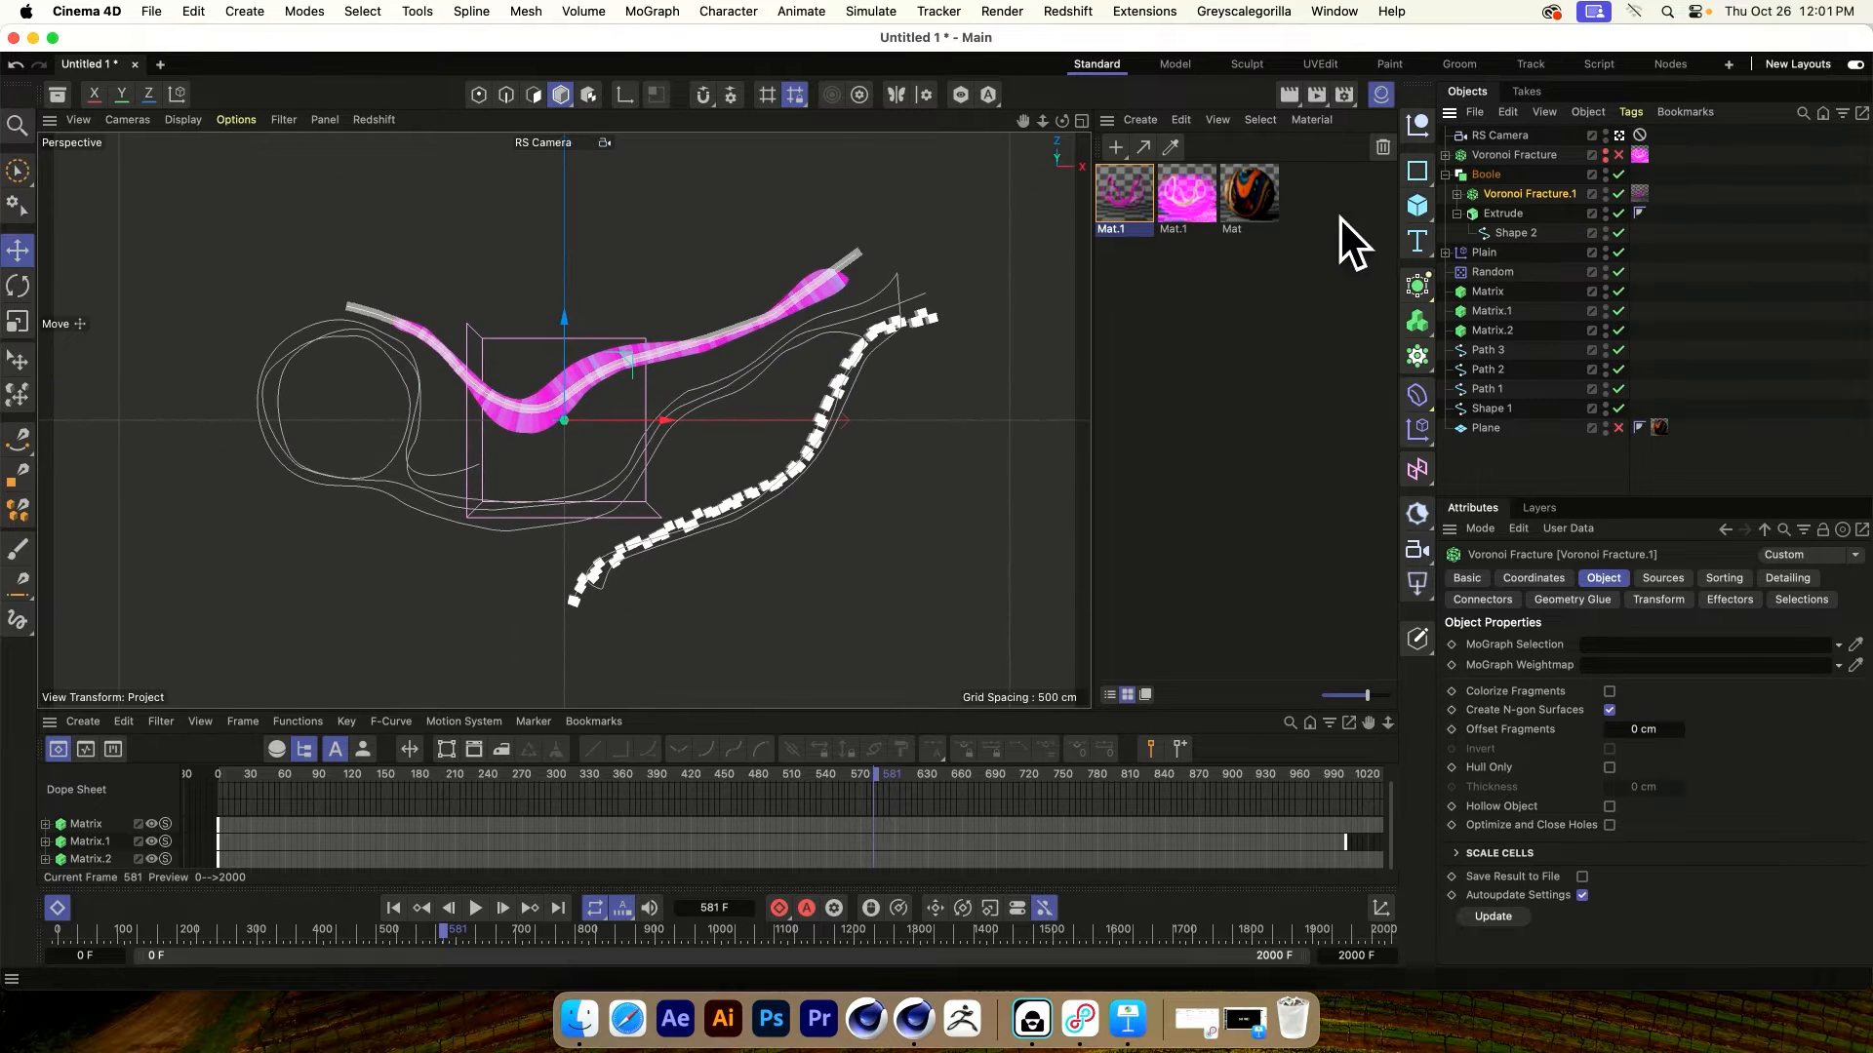
{"action": "left_click", "coordinate": [1346, 101]}
{"action": "left_click_drag", "start_coordinate": [1467, 104], "coordinate": [849, 107]}
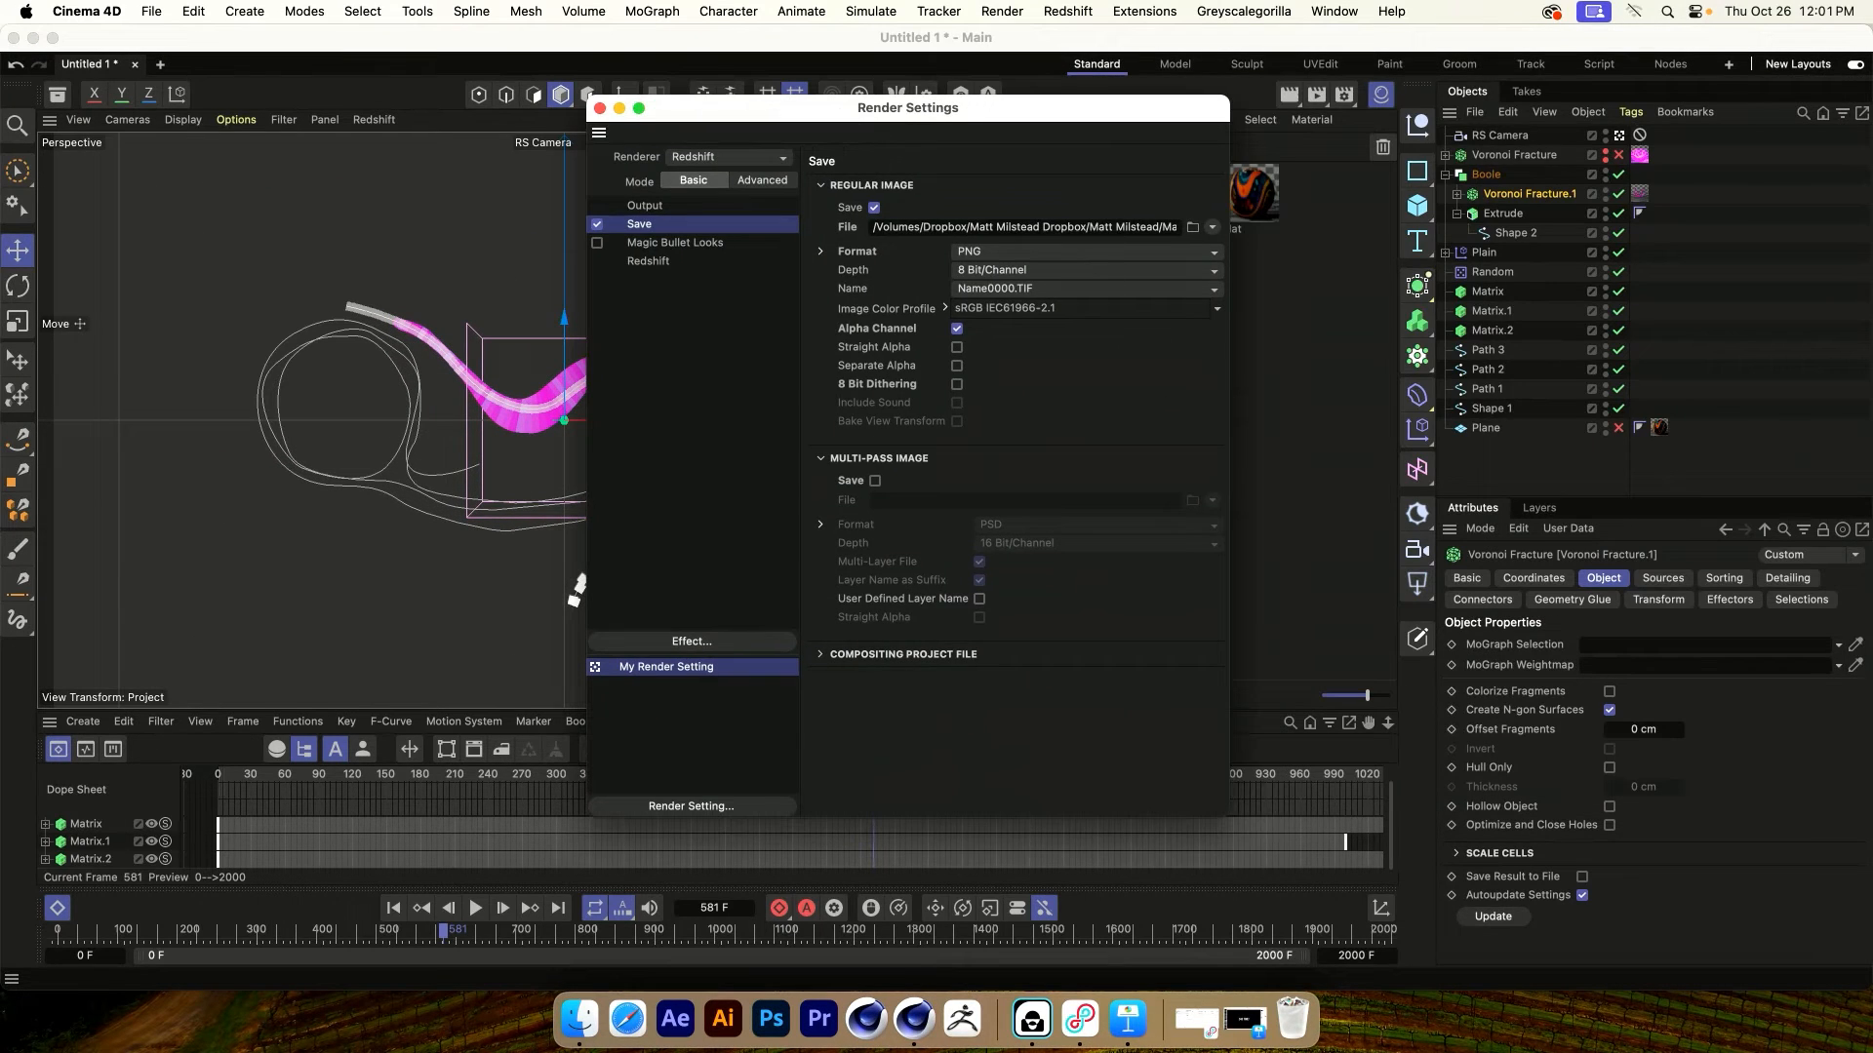
{"action": "key", "text": "Right"}
{"action": "key", "text": "BackSpace"}
{"action": "type", "text": "3"}
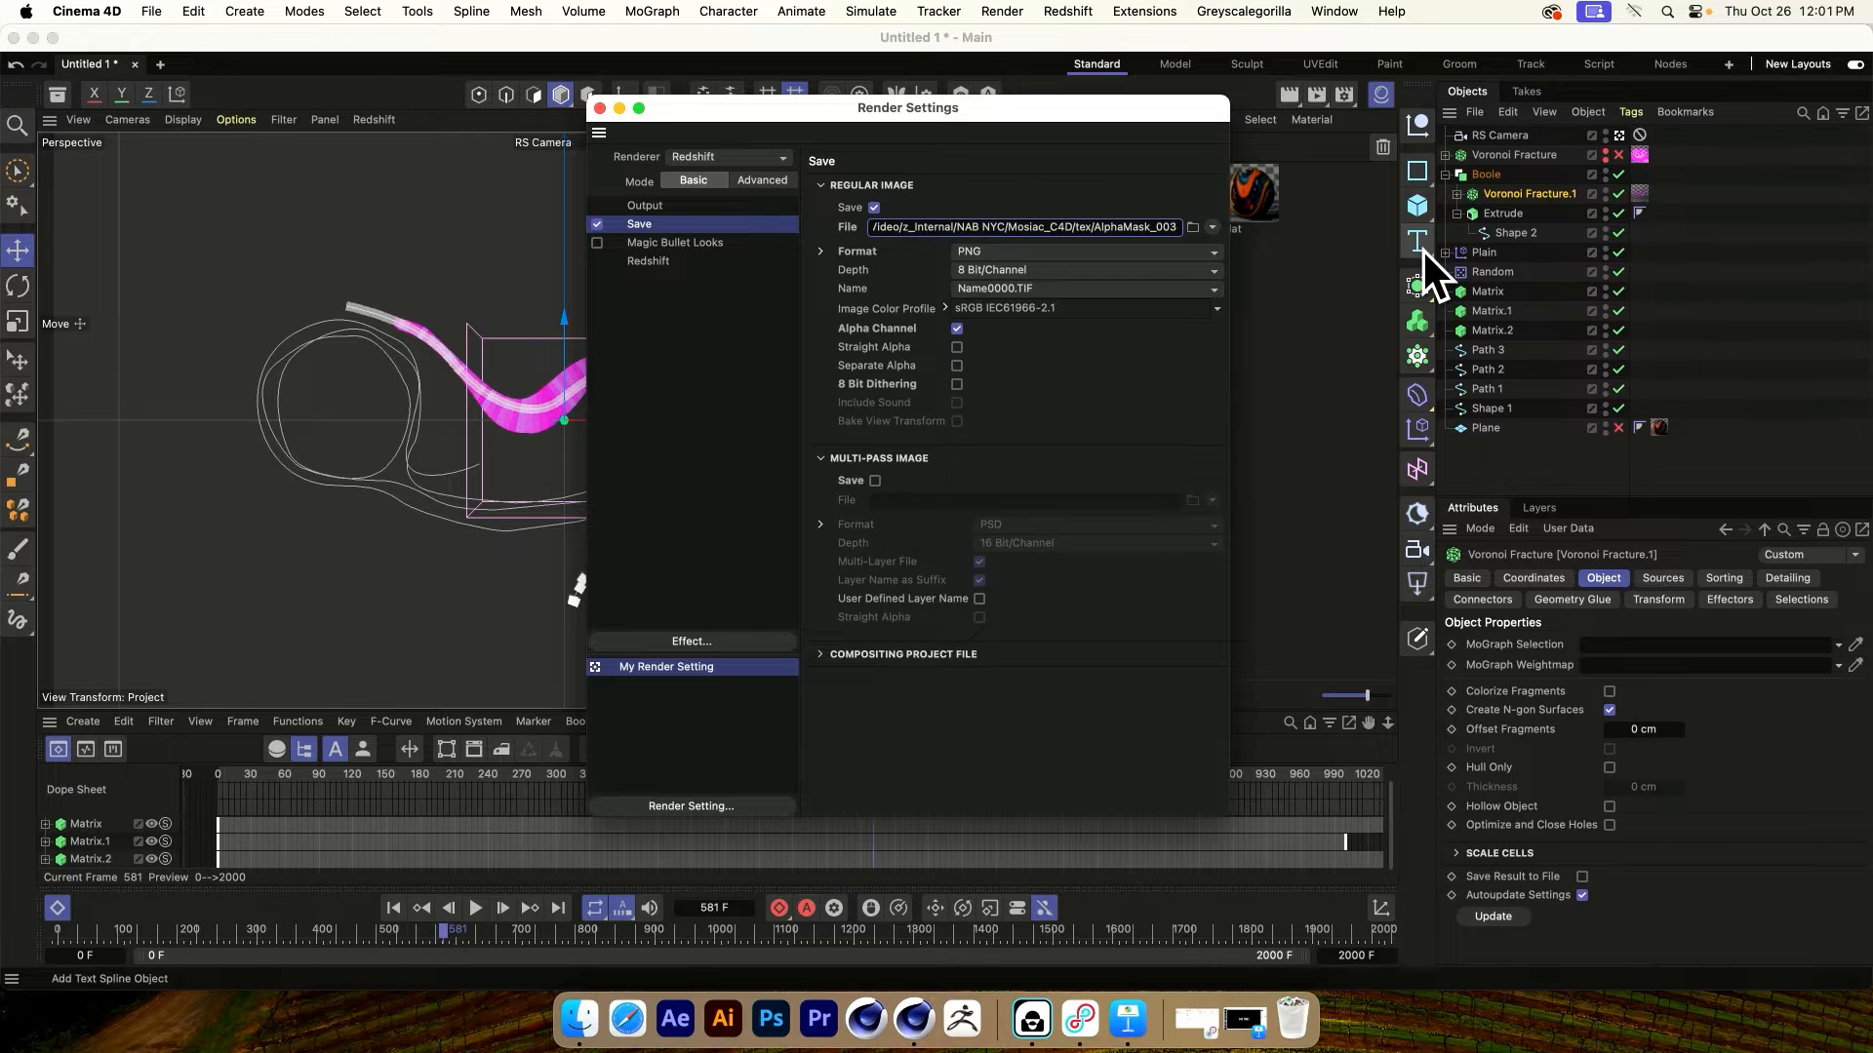
{"action": "key", "text": "Return"}
{"action": "left_click", "coordinate": [600, 108]}
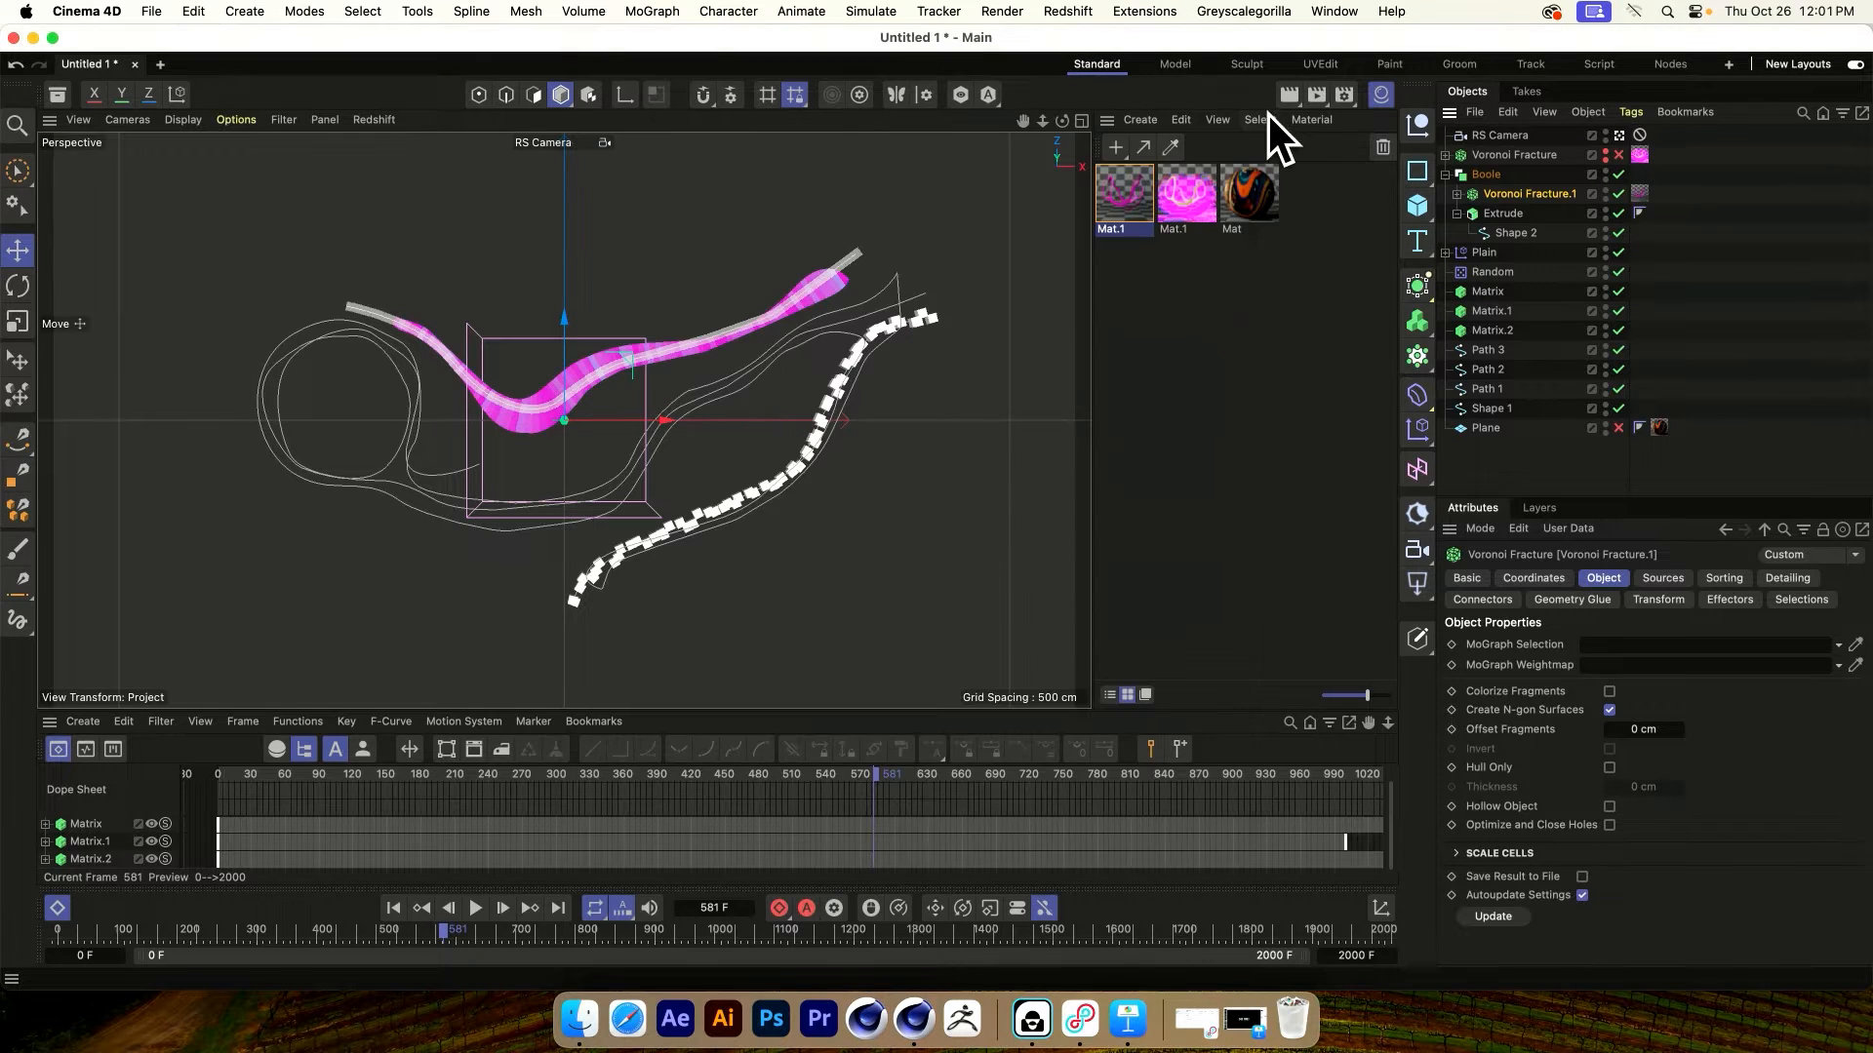
Render frame 581 to the Picture Viewer, examine the mask, and close the viewer
{"action": "left_click", "coordinate": [1314, 96]}
{"action": "left_click_drag", "start_coordinate": [1076, 80], "coordinate": [715, 90]}
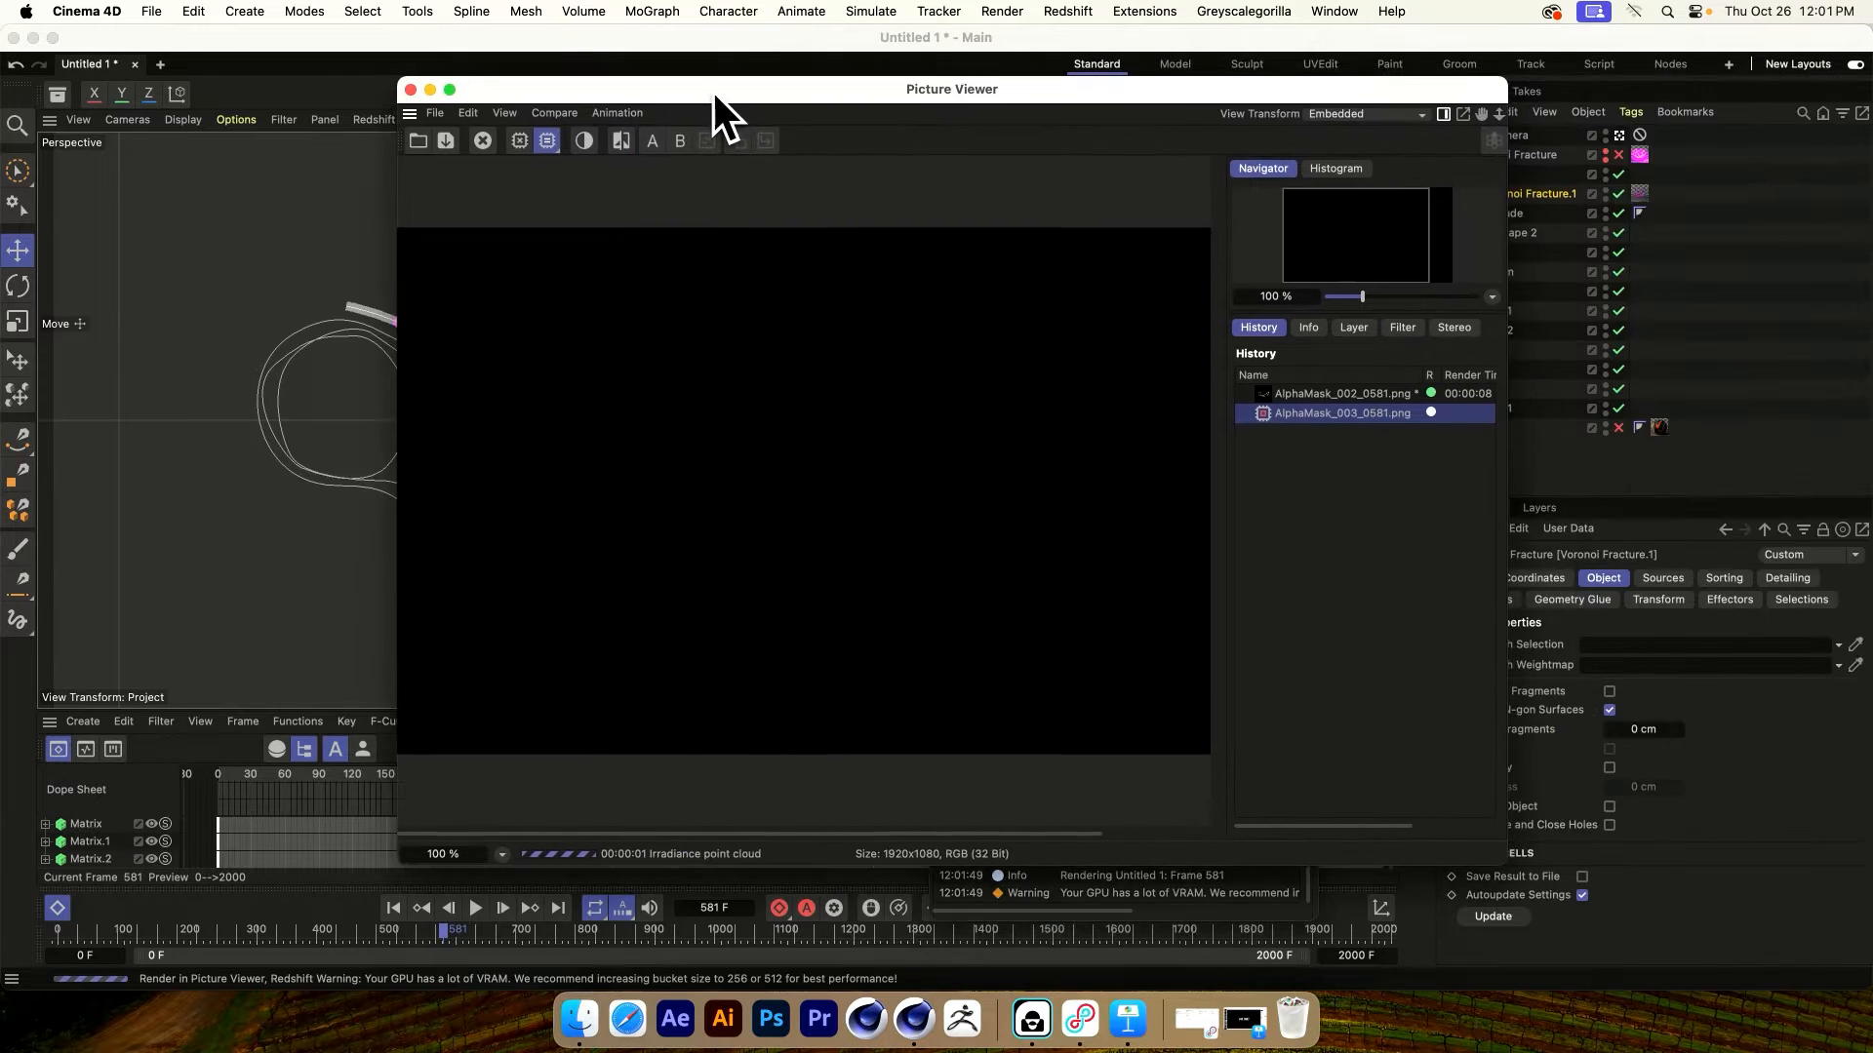
{"action": "left_click_drag", "start_coordinate": [859, 95], "coordinate": [597, 100]}
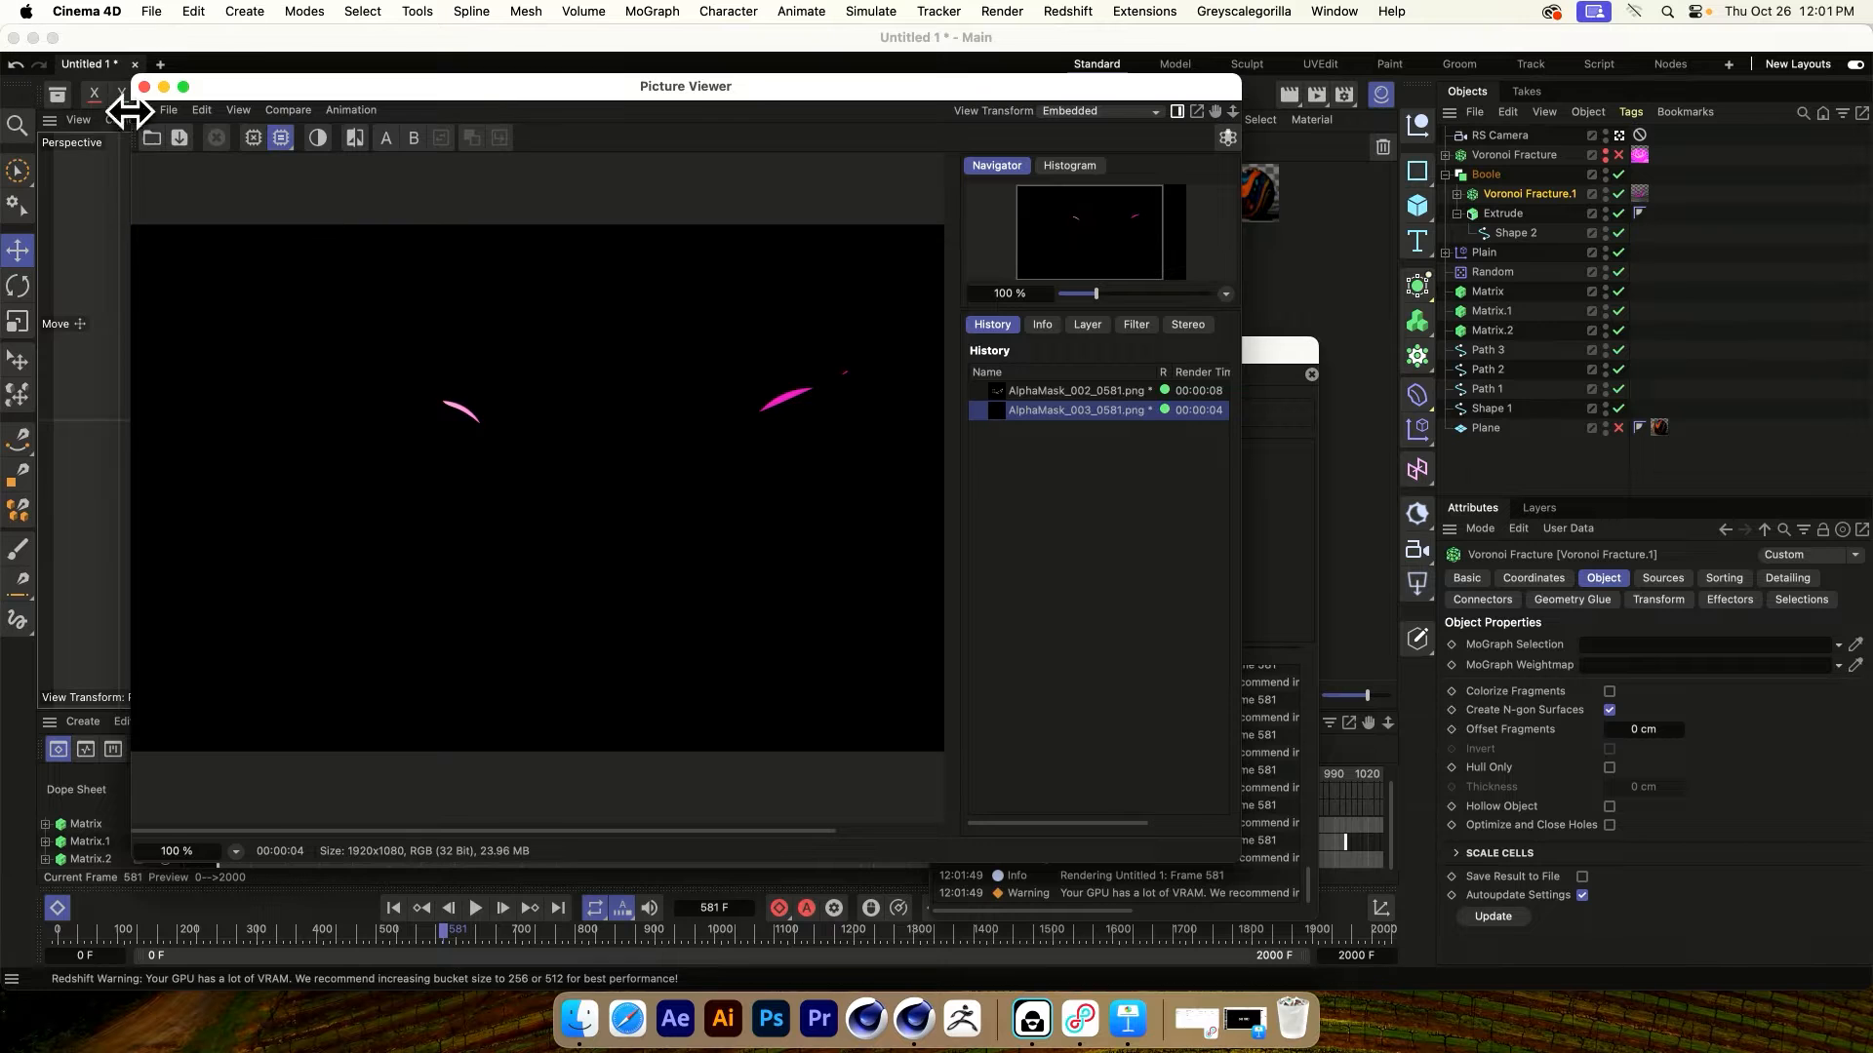
{"action": "left_click", "coordinate": [144, 87]}
Go to frame 0 and render the alpha mask to the Picture Viewer again
{"action": "left_click_drag", "start_coordinate": [101, 929], "coordinate": [27, 932]}
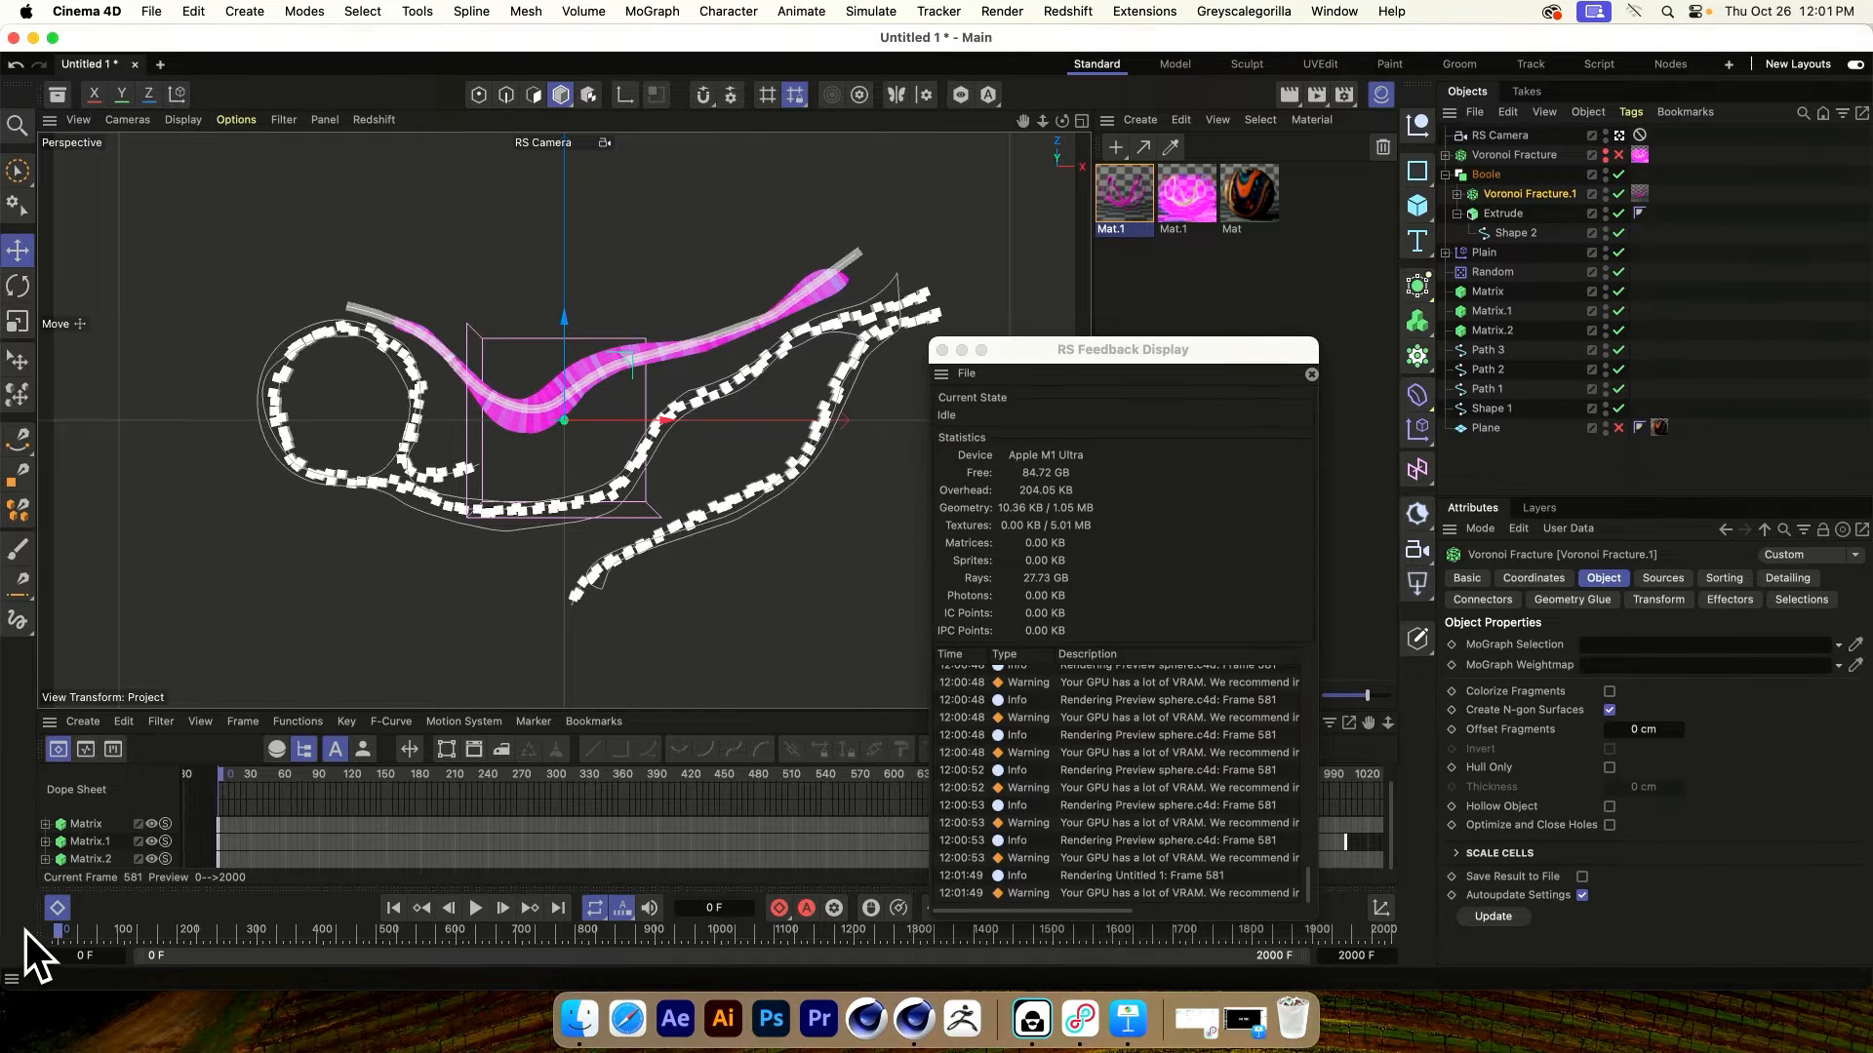
{"action": "left_click", "coordinate": [1724, 317]}
{"action": "left_click", "coordinate": [1316, 94]}
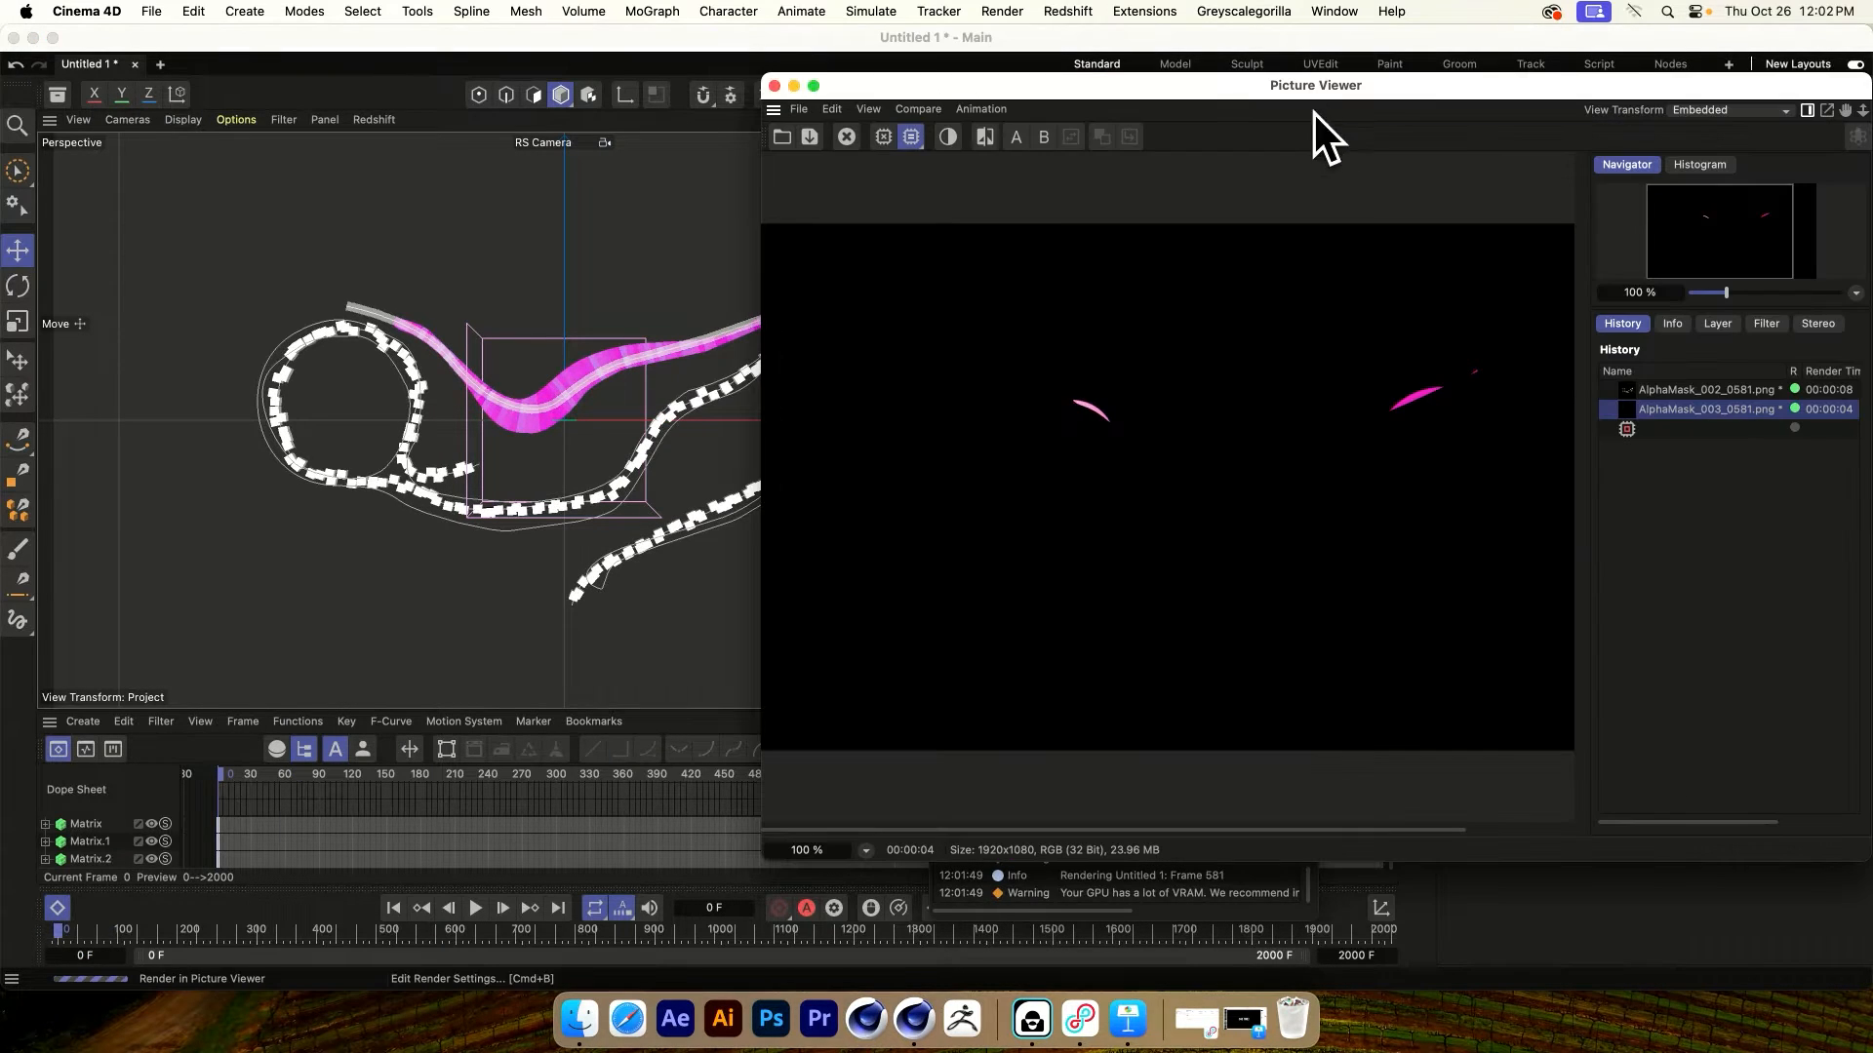
{"action": "left_click", "coordinate": [952, 379]}
{"action": "left_click_drag", "start_coordinate": [1091, 89], "coordinate": [544, 107]}
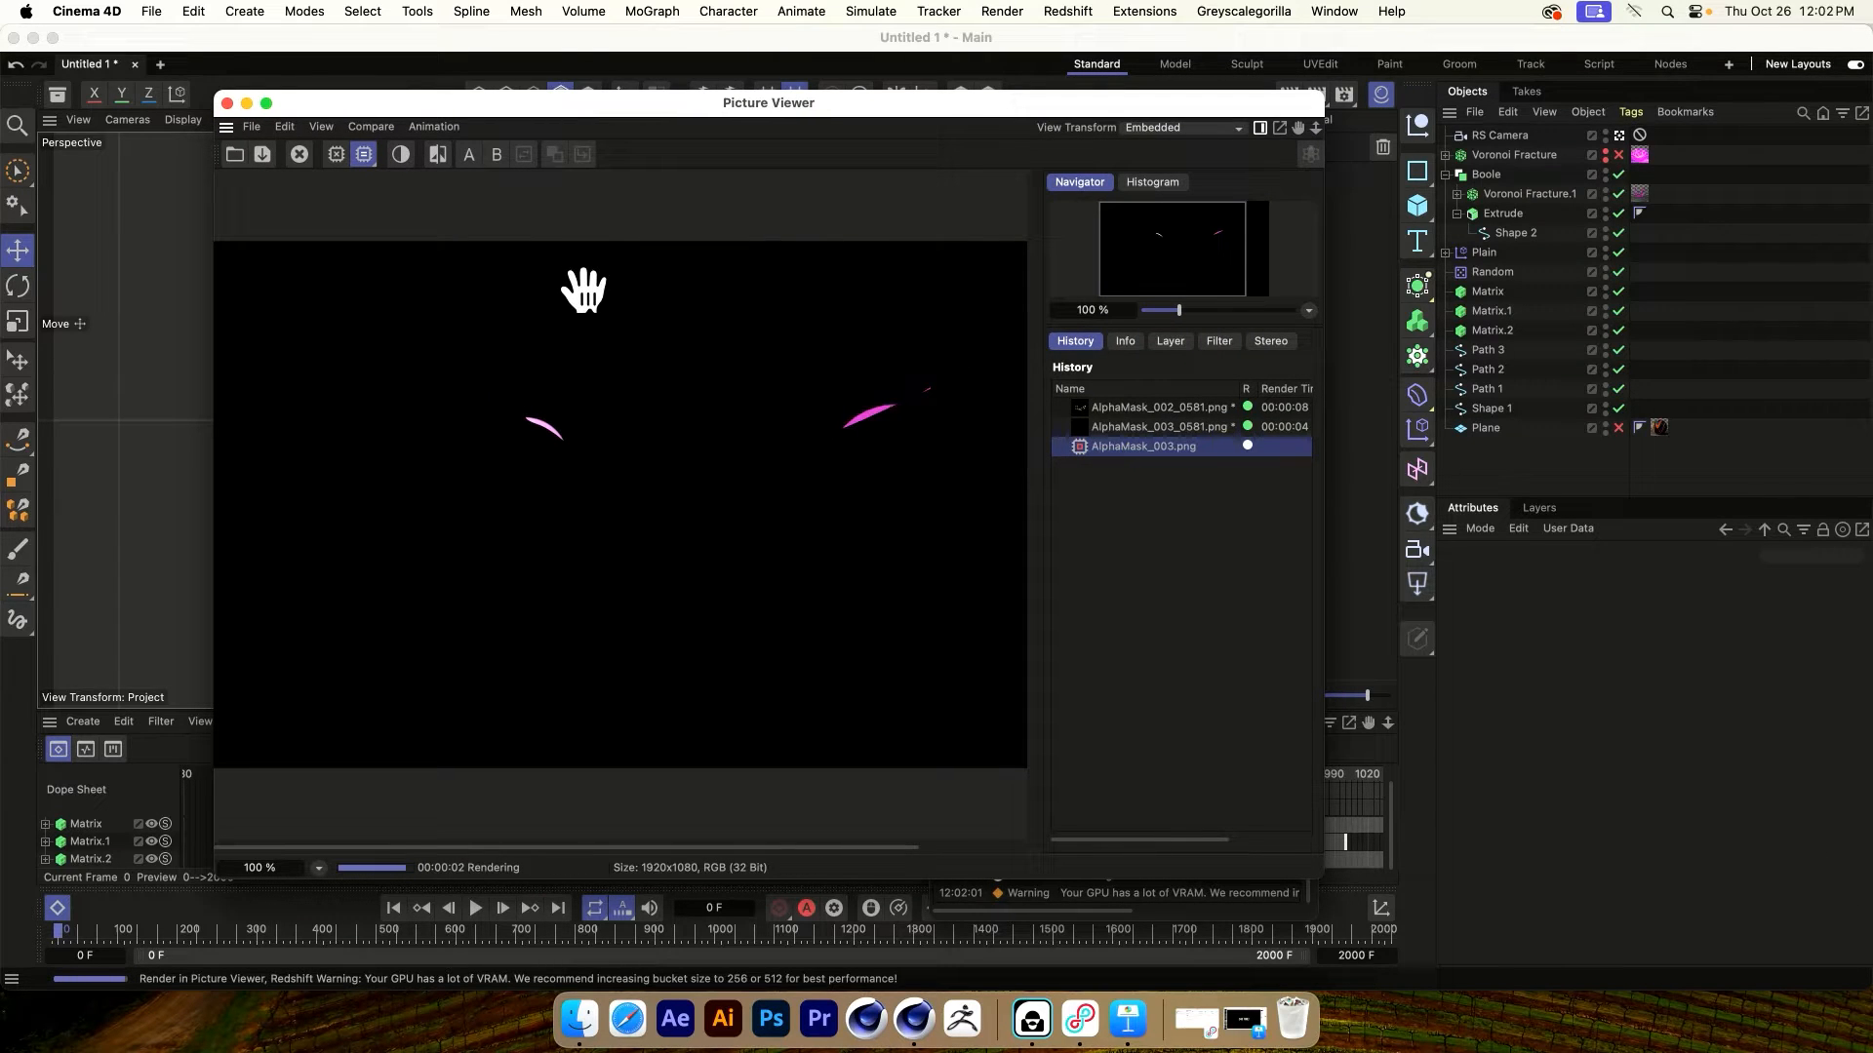
{"action": "left_click_drag", "start_coordinate": [419, 103], "coordinate": [401, 168]}
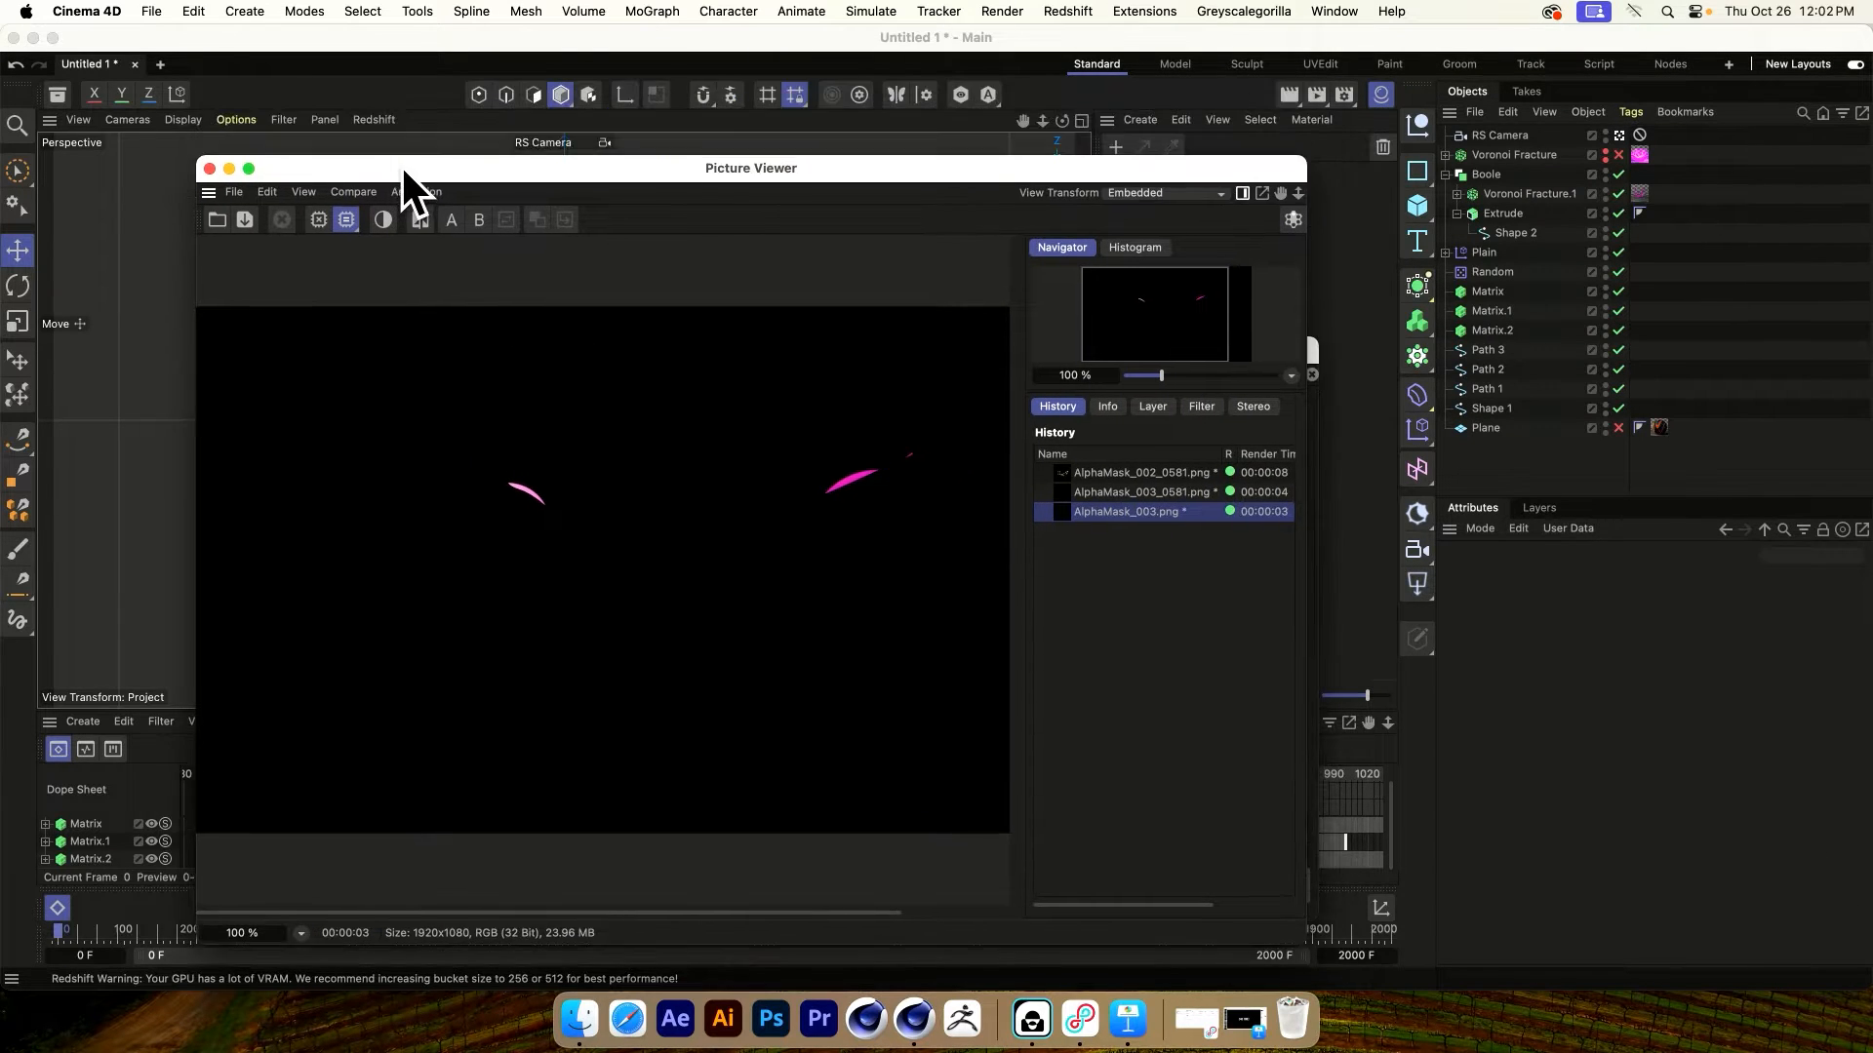
Render the current frame to the Picture Viewer once more, stop the render, and close the viewer
{"action": "left_click", "coordinate": [1444, 154]}
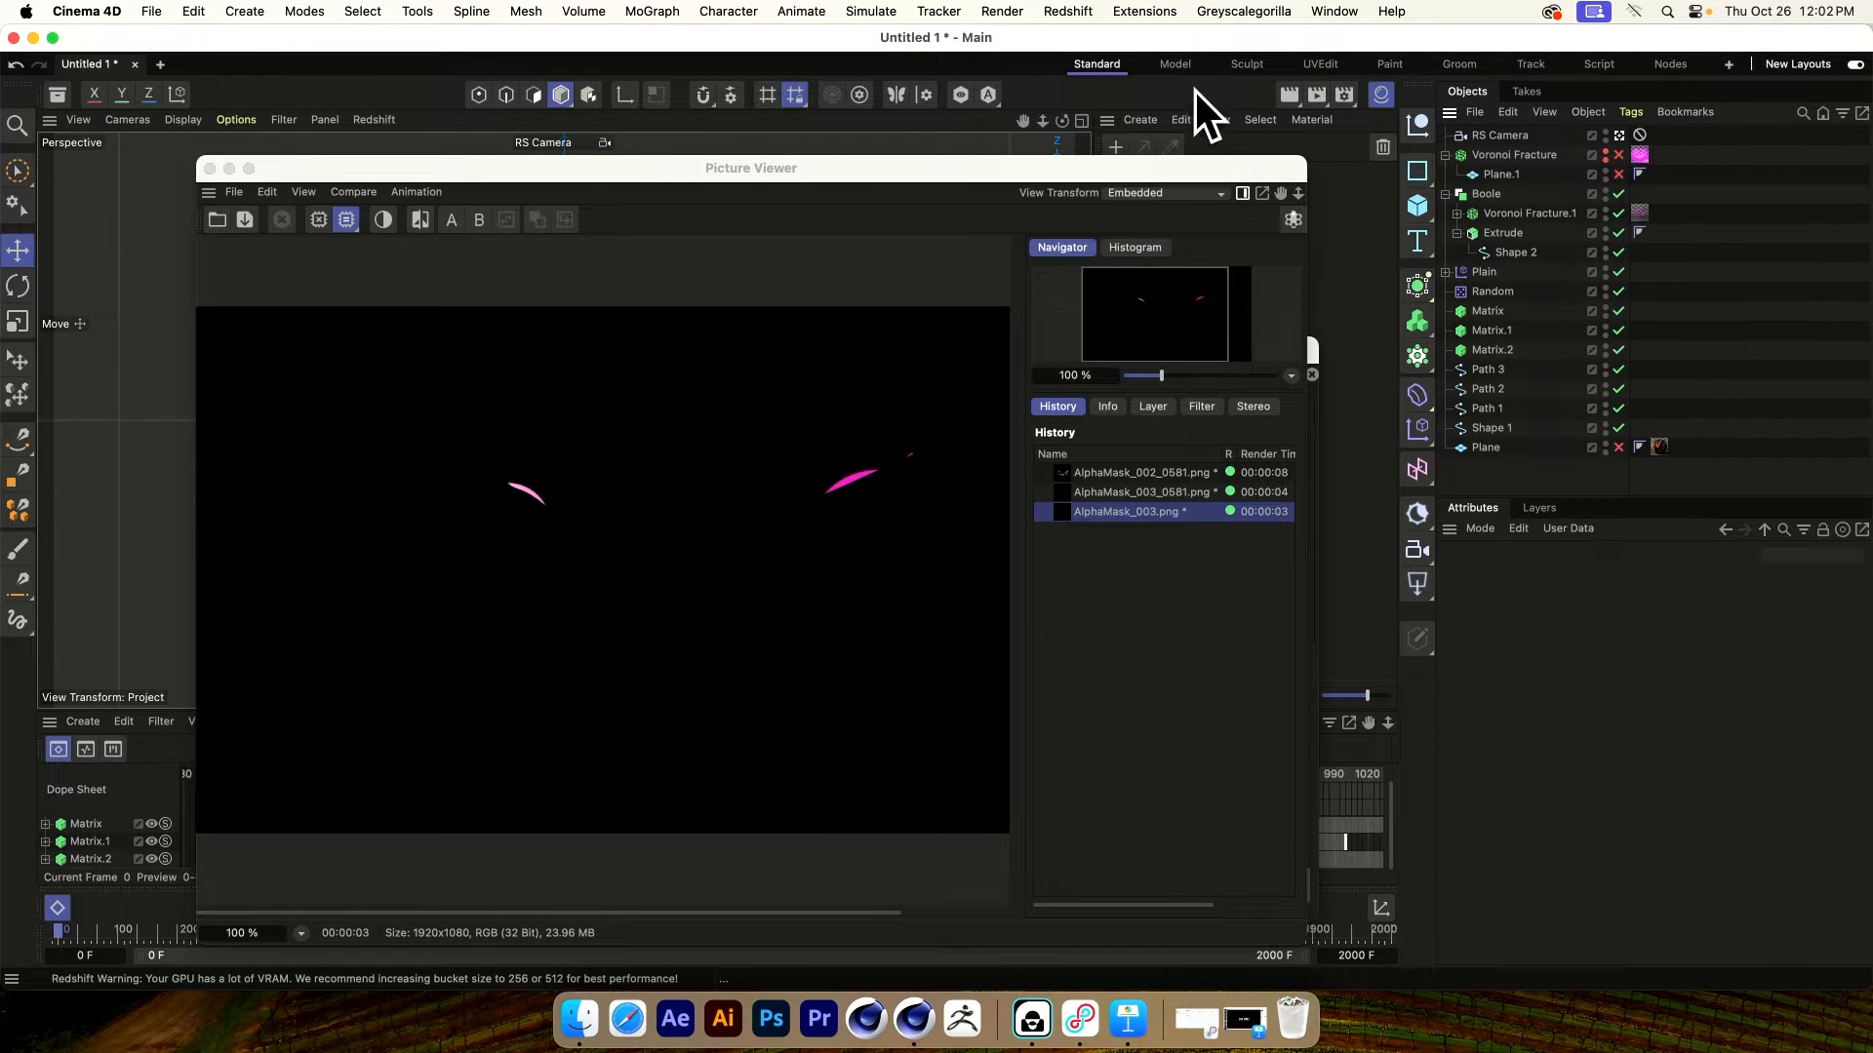
{"action": "left_click", "coordinate": [1317, 94]}
{"action": "left_click", "coordinate": [941, 382]}
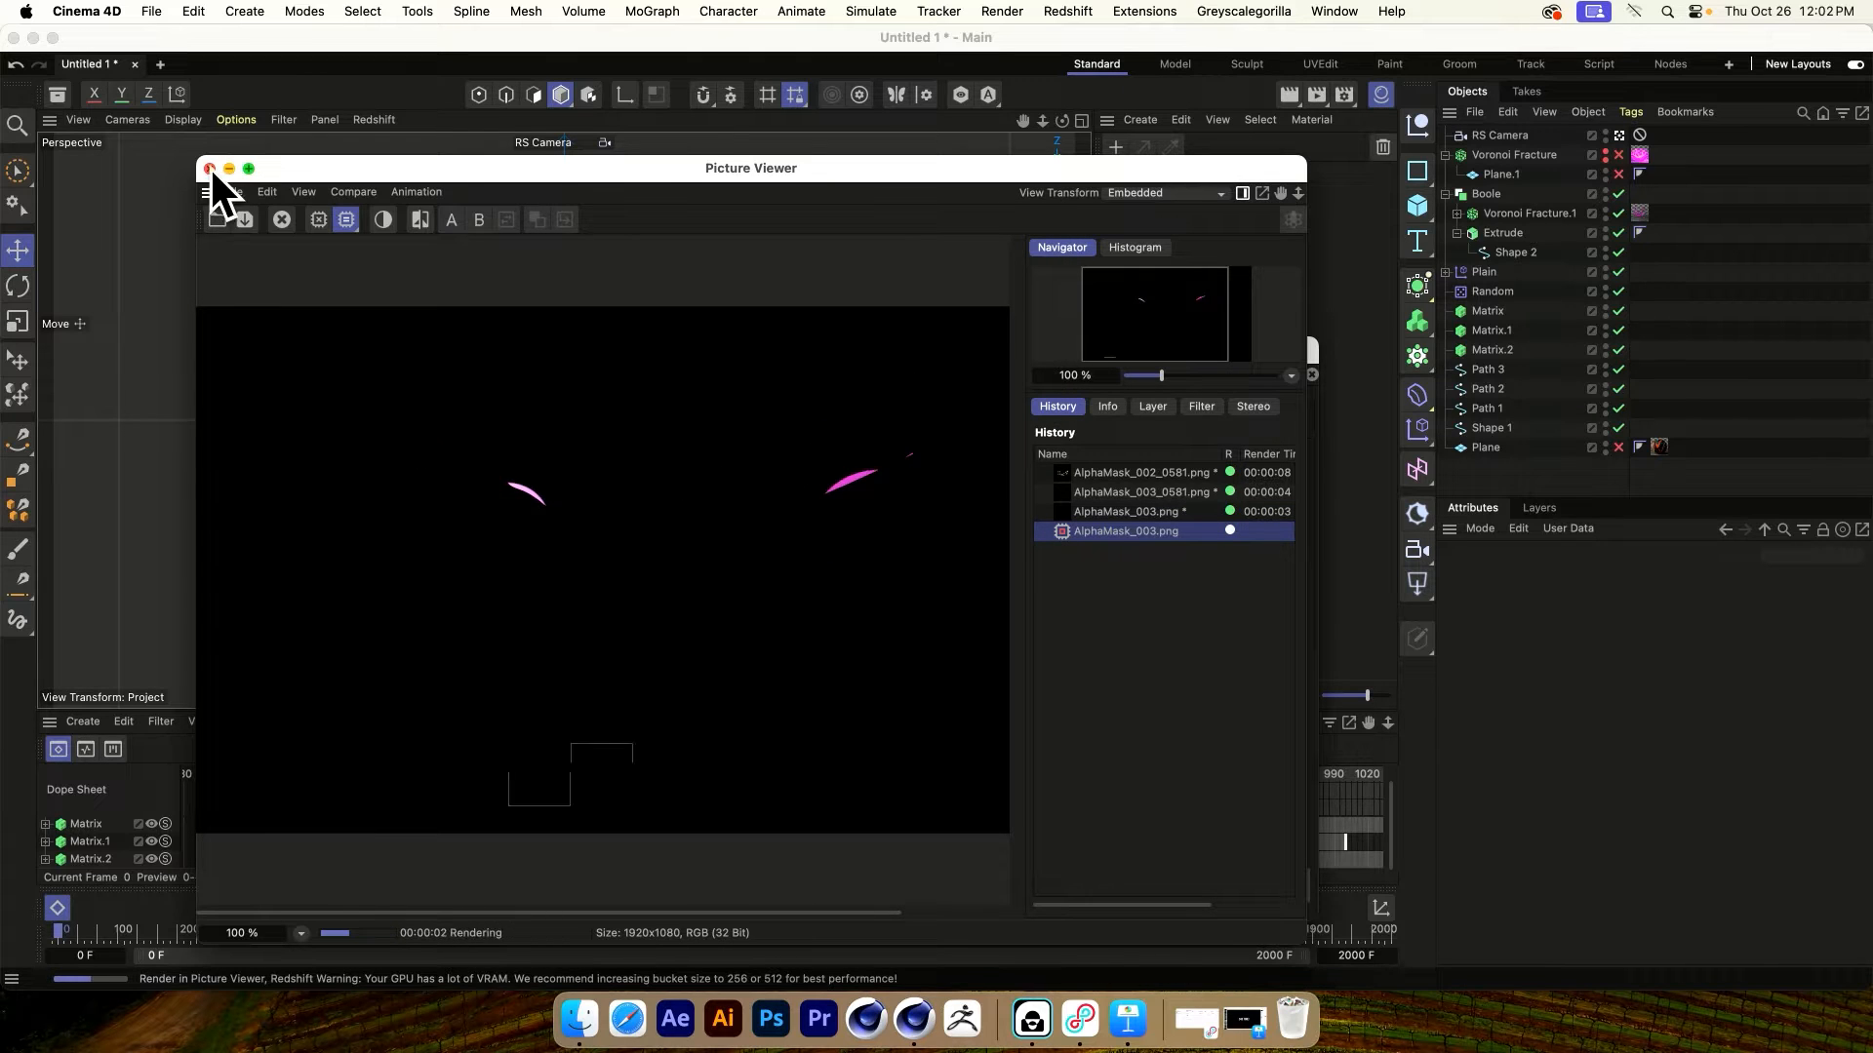
{"action": "left_click", "coordinate": [209, 168]}
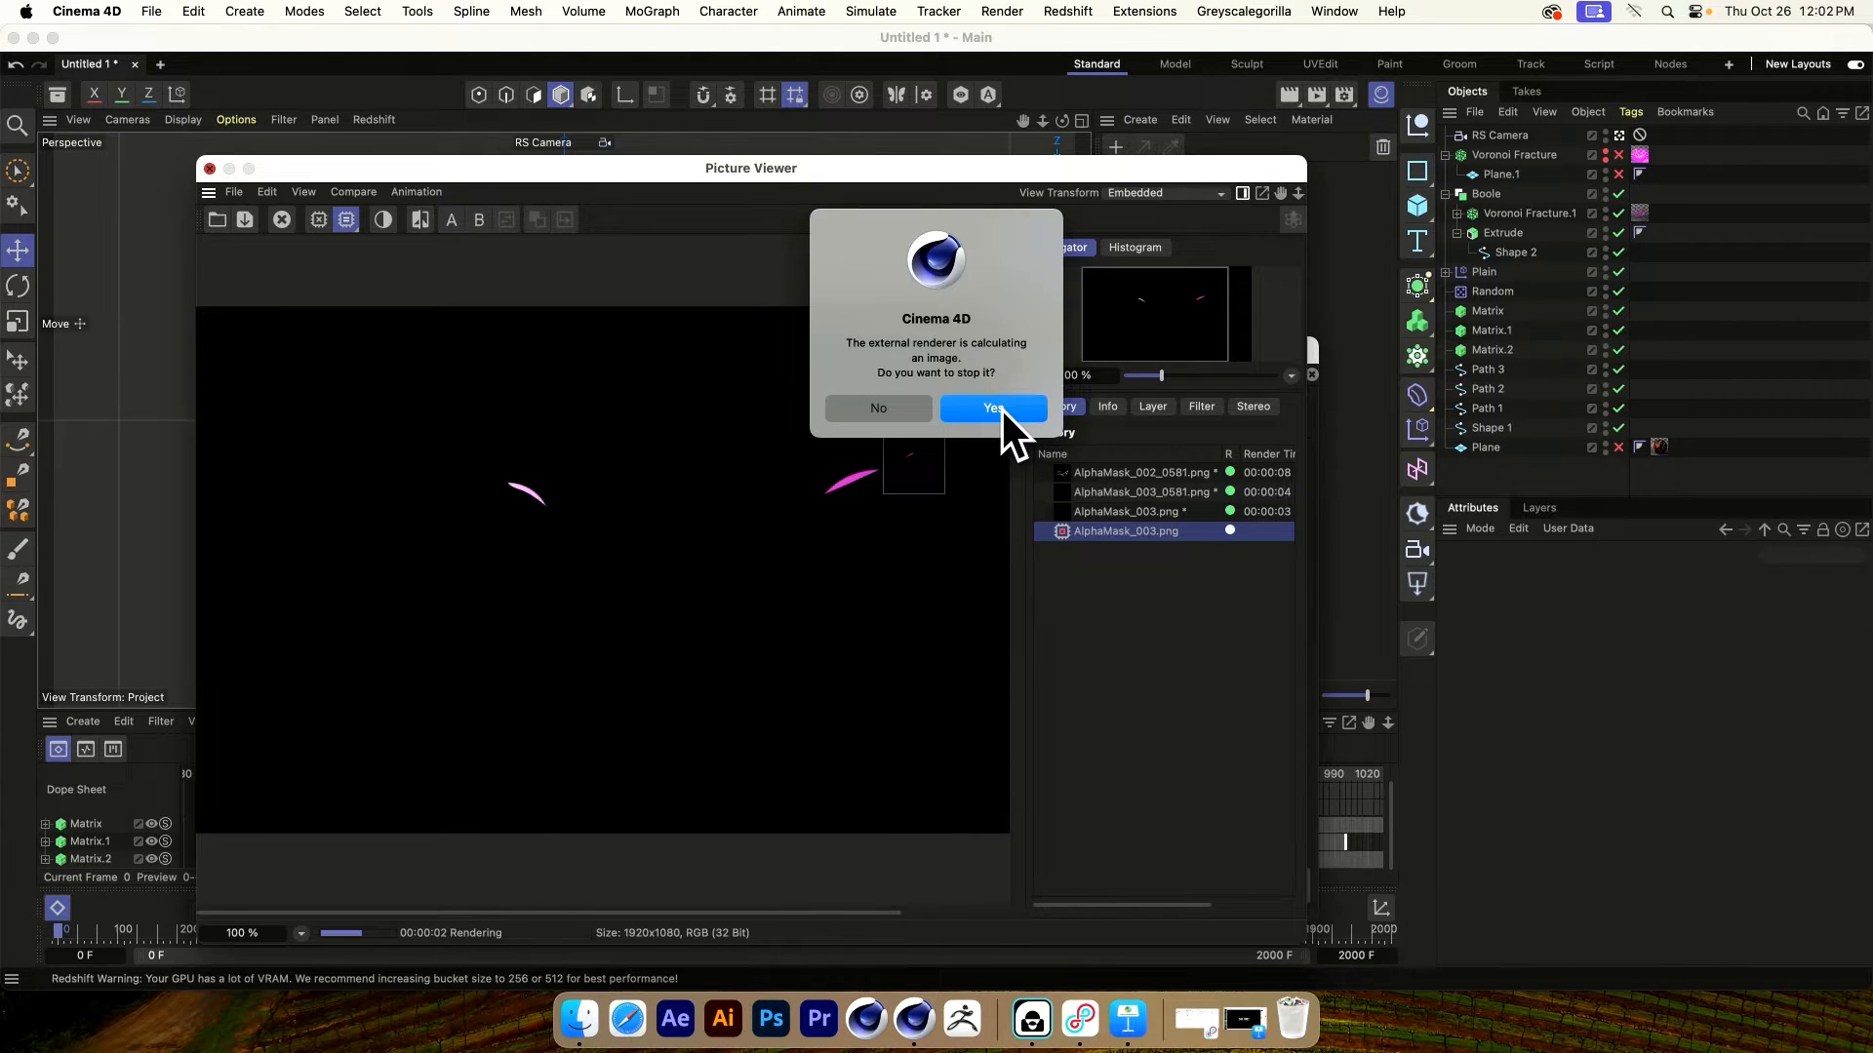
{"action": "left_click", "coordinate": [999, 407]}
Turn off High Quality on the Boole while keeping its type at A intersect B
{"action": "left_click", "coordinate": [1490, 195]}
{"action": "left_click", "coordinate": [1714, 620]}
{"action": "left_click", "coordinate": [1693, 593]}
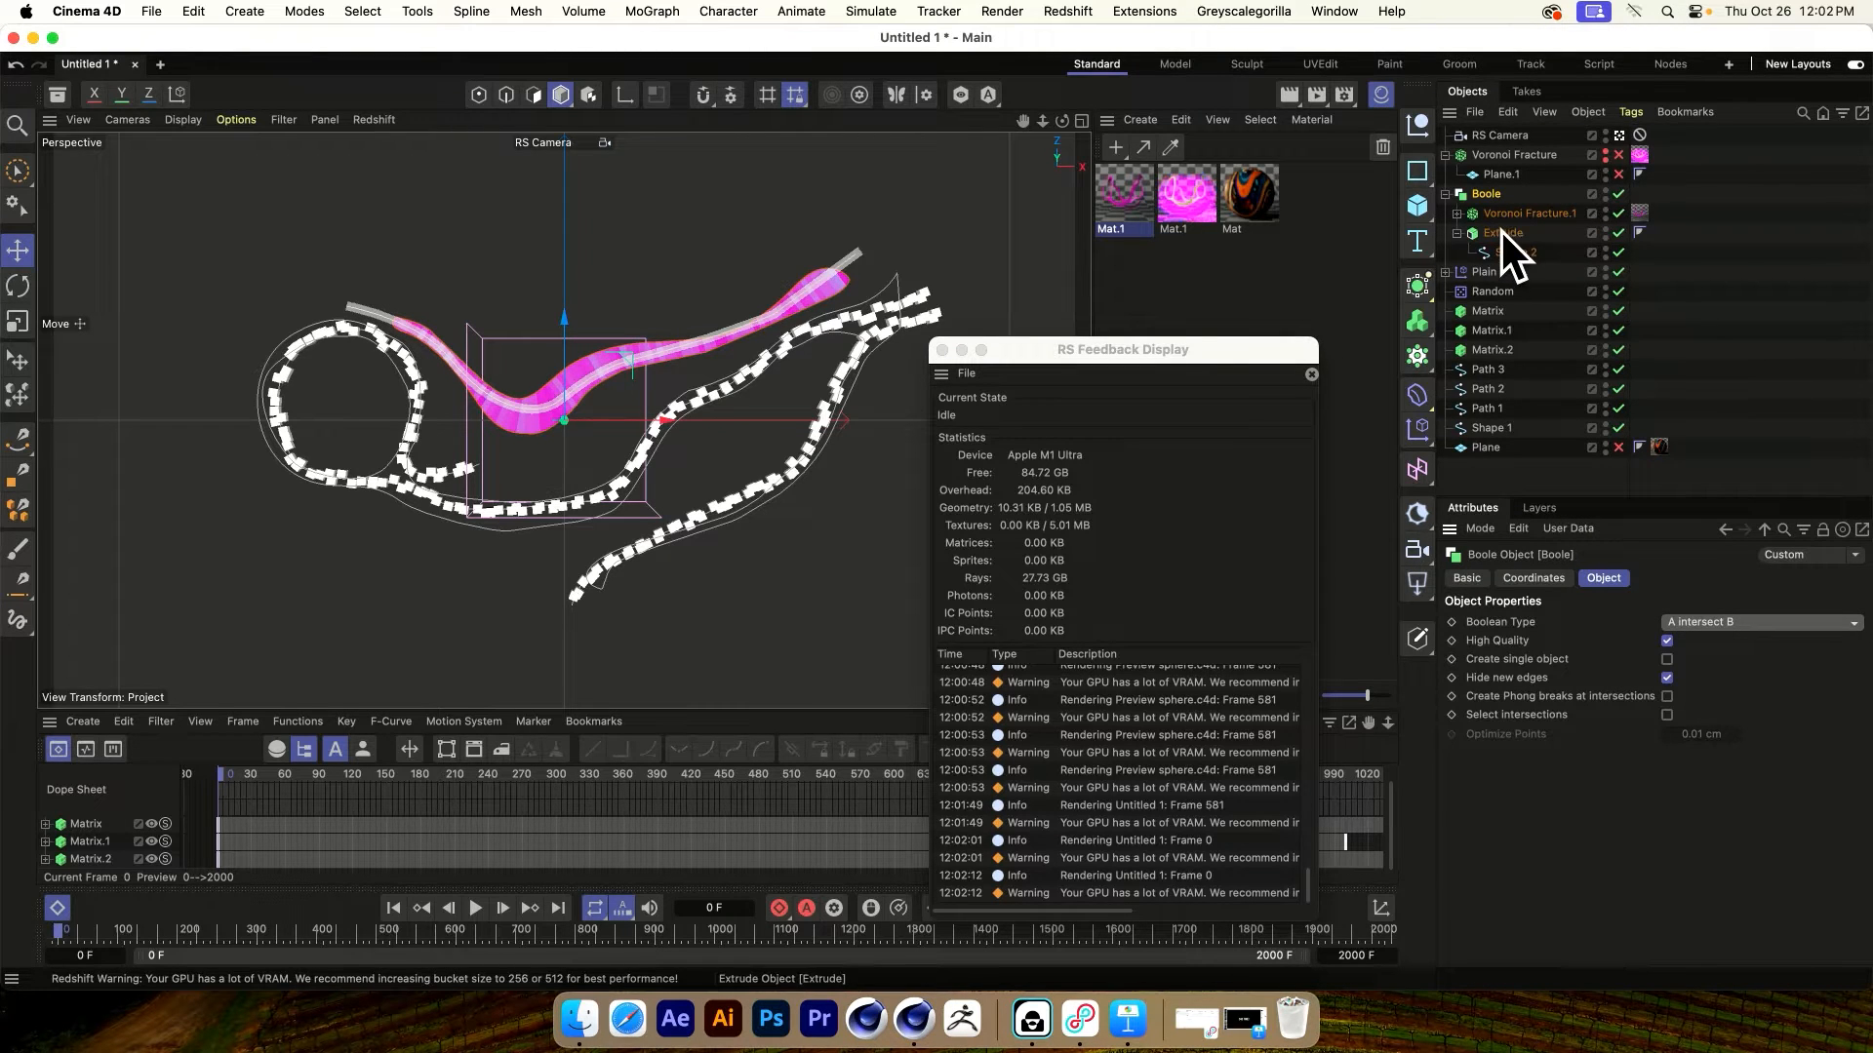
{"action": "left_click", "coordinate": [1667, 641]}
Preview the Boole in an interactive Redshift RenderView, check Voronoi Fracture.1 inside it, and close the preview
{"action": "left_click", "coordinate": [1132, 11]}
{"action": "mouse_move", "coordinate": [1068, 12]}
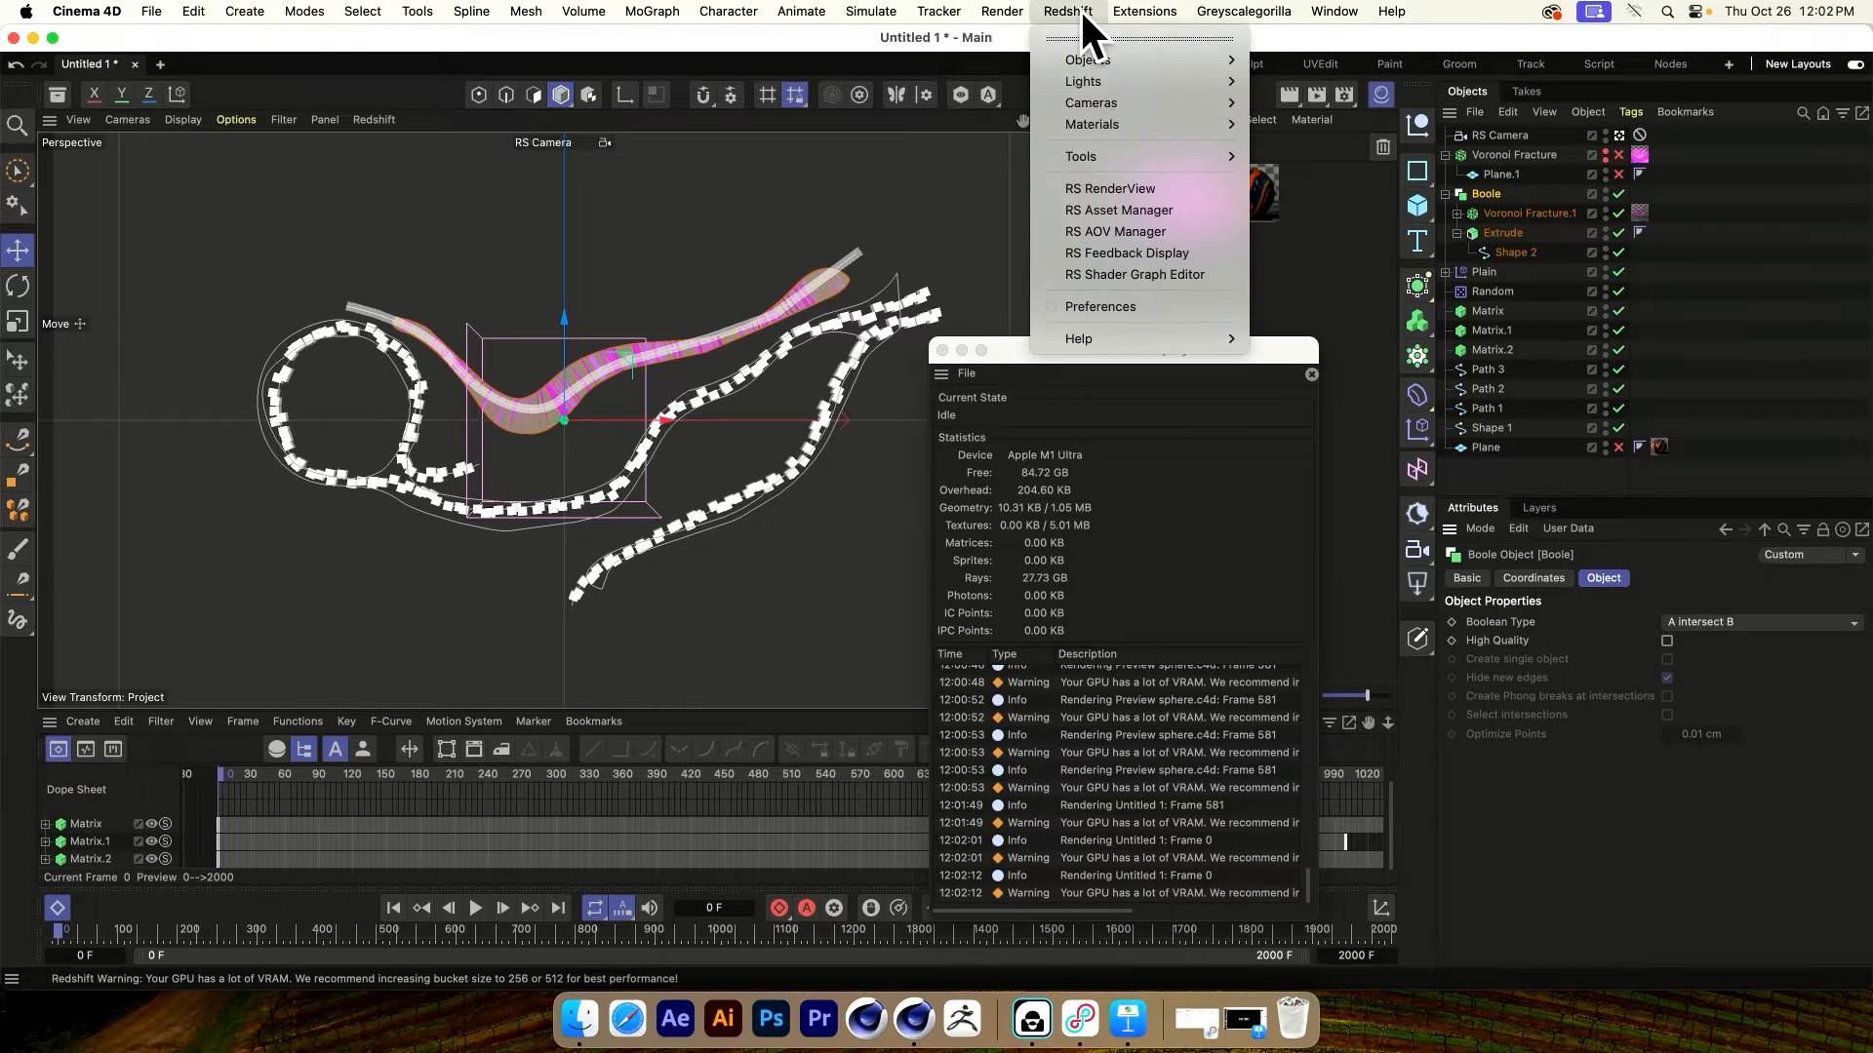
{"action": "left_click", "coordinate": [1106, 185]}
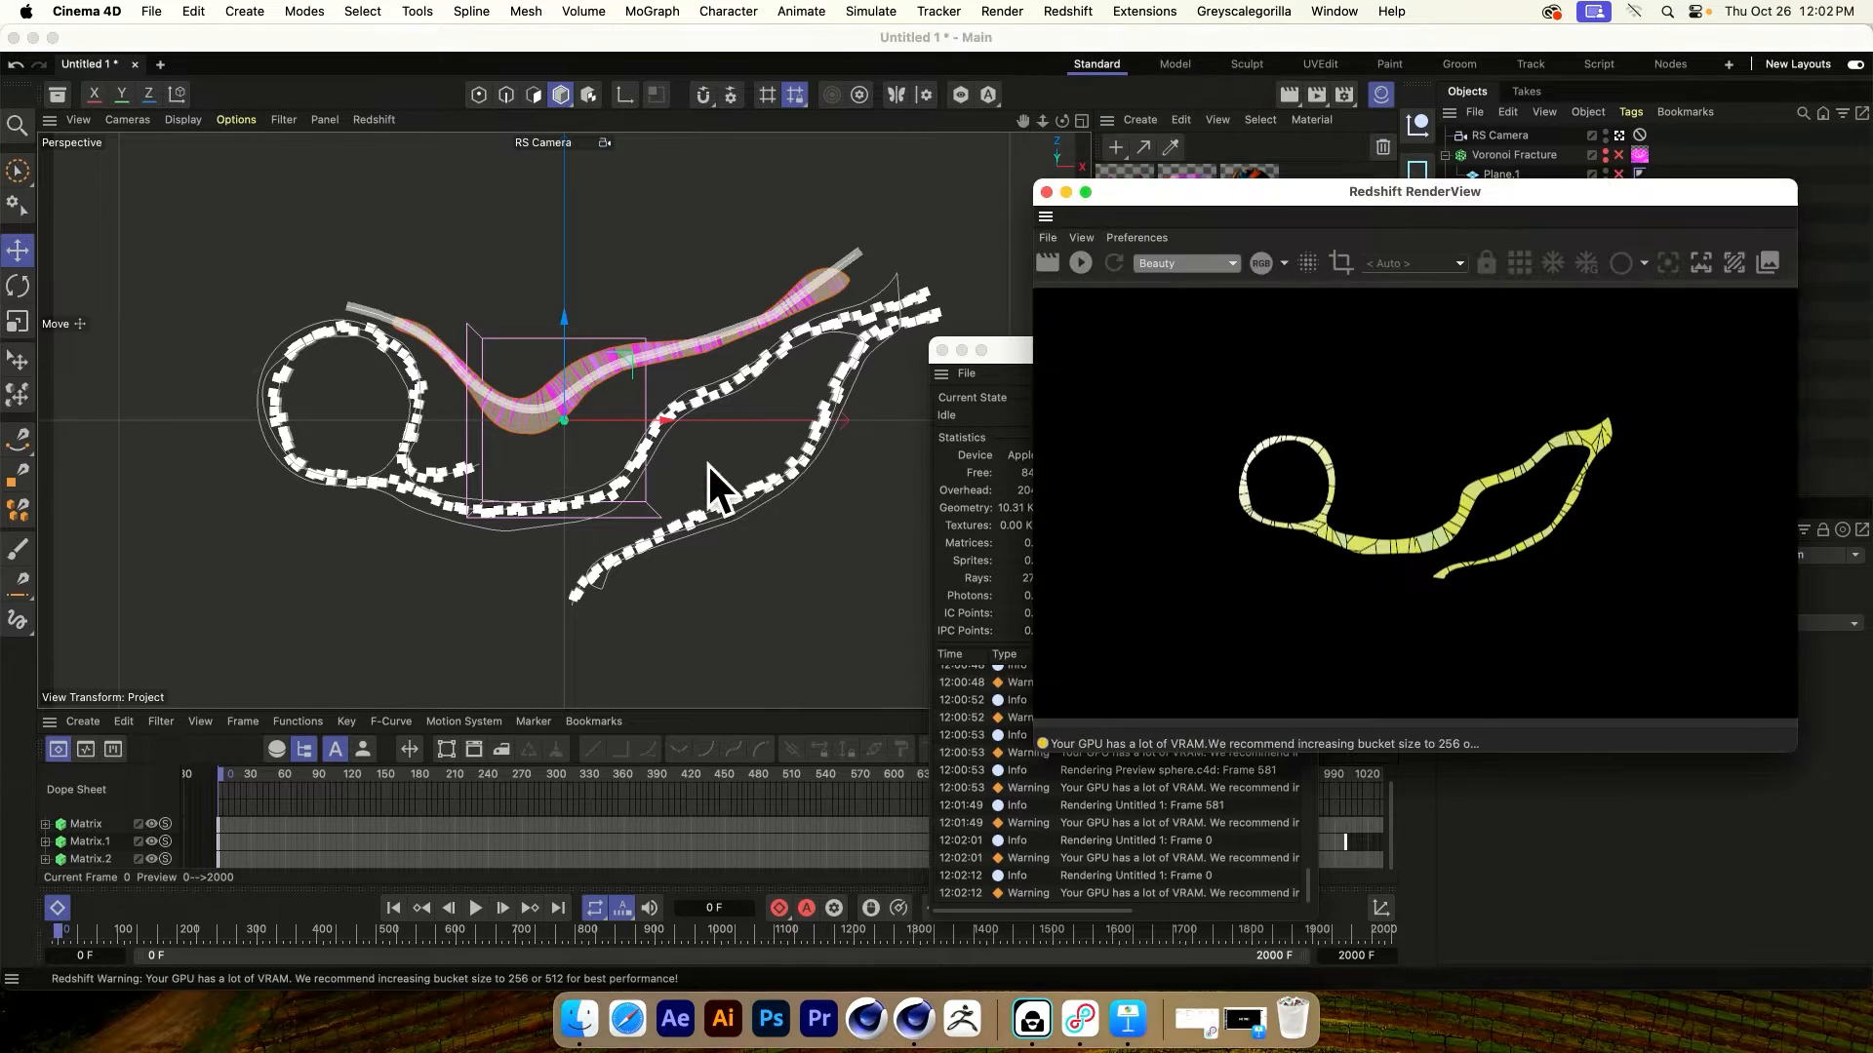
{"action": "left_click", "coordinate": [1080, 263]}
{"action": "left_click_drag", "start_coordinate": [1159, 192], "coordinate": [361, 162]}
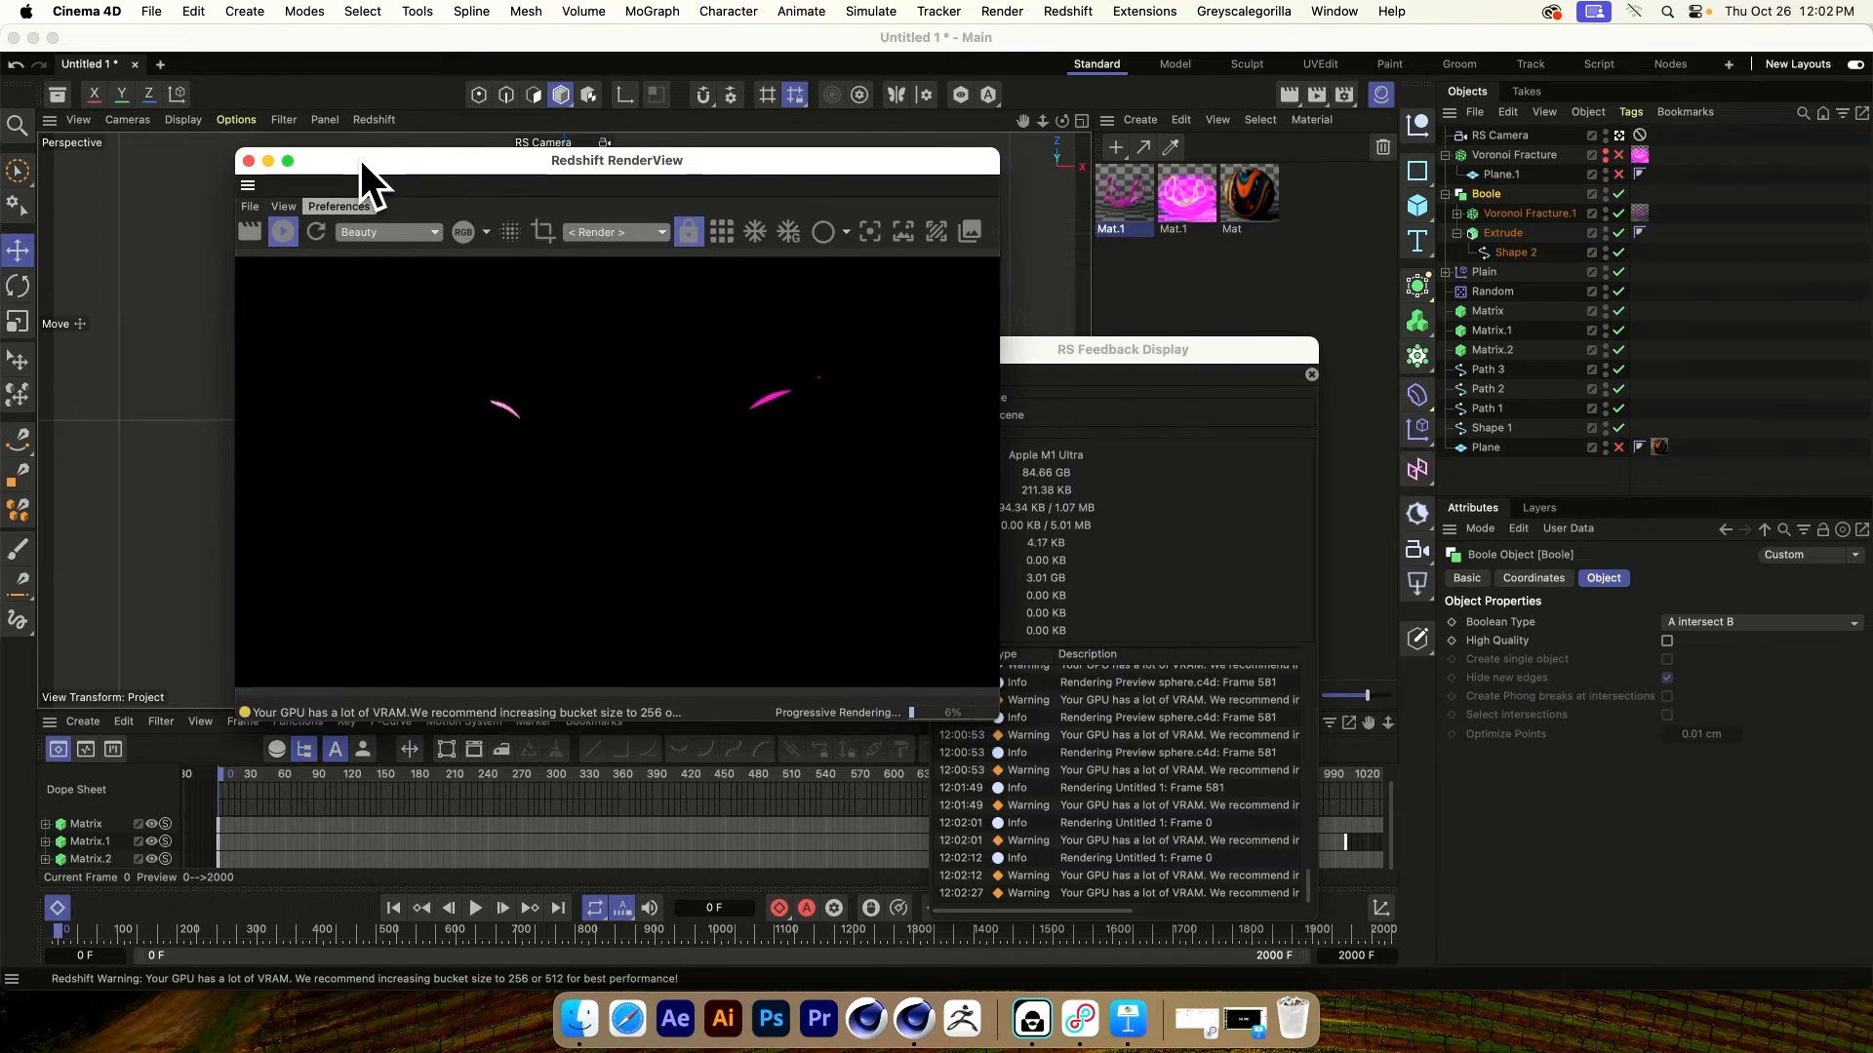
{"action": "left_click_drag", "start_coordinate": [745, 162], "coordinate": [750, 556]}
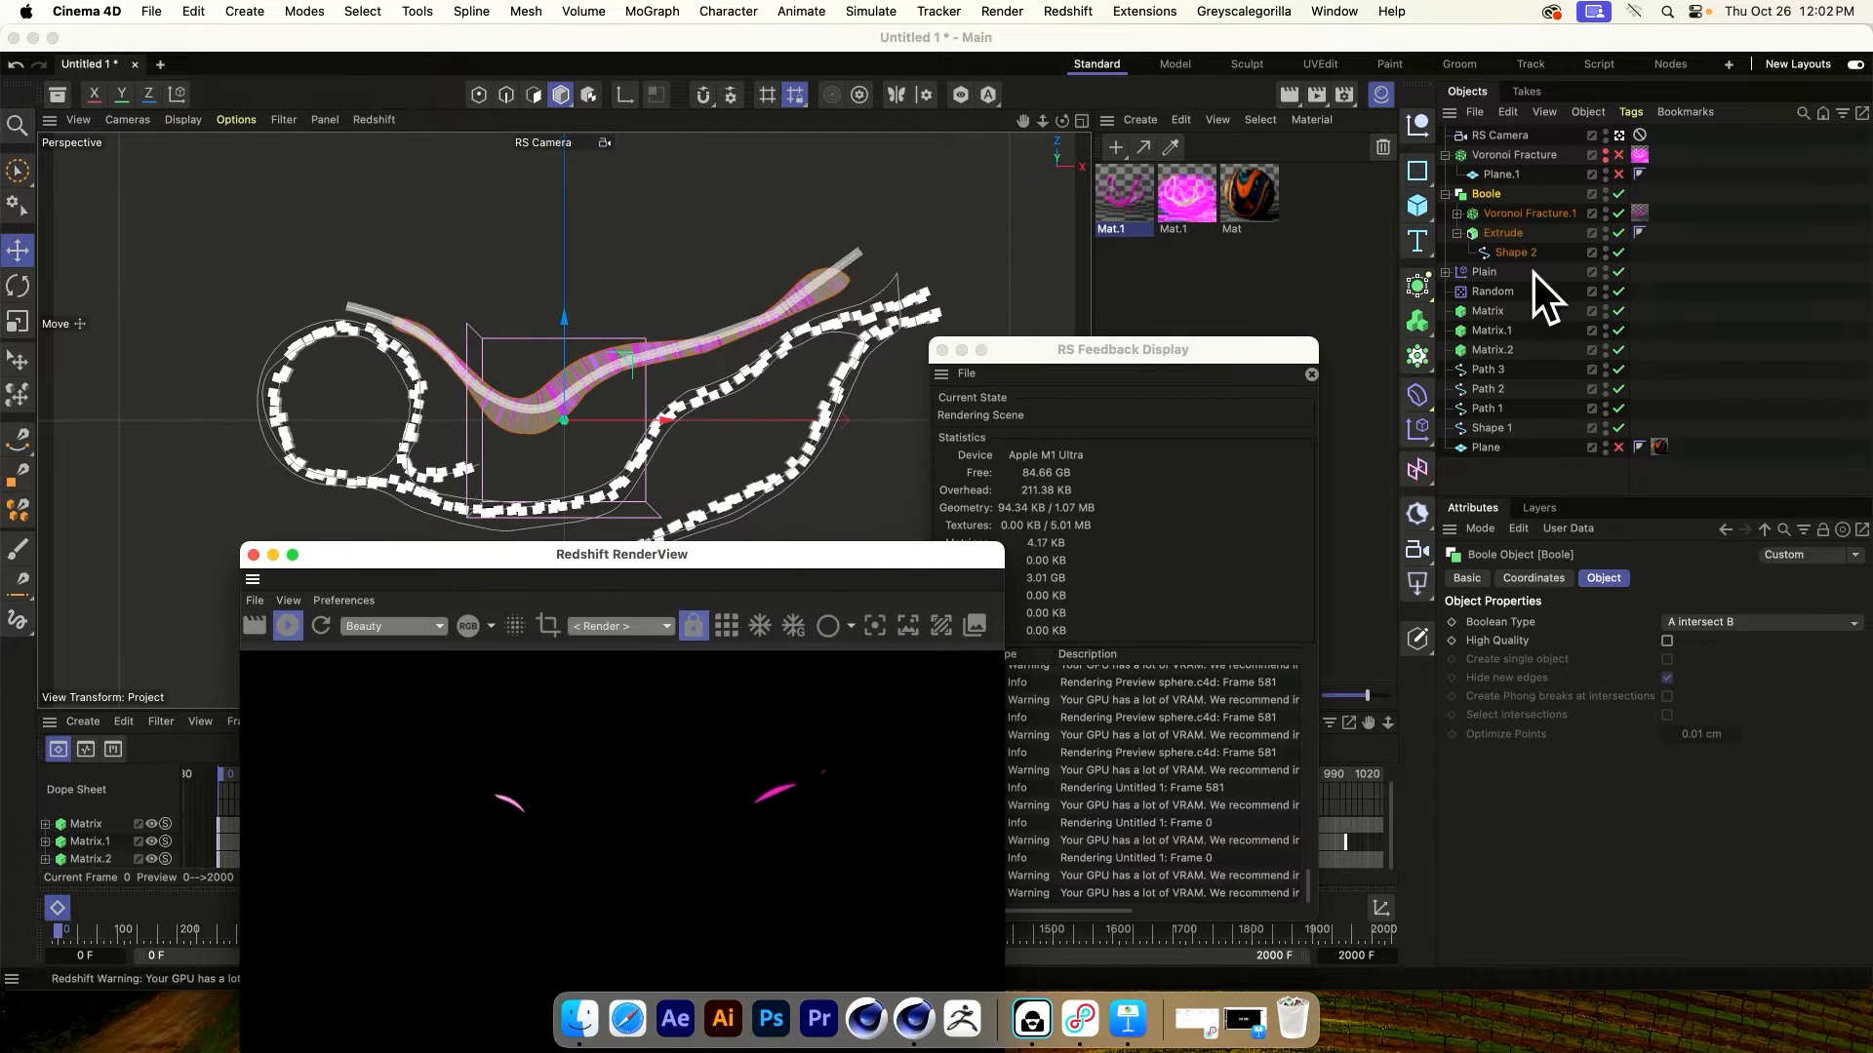
{"action": "left_click", "coordinate": [1457, 214]}
{"action": "left_click", "coordinate": [1616, 213]}
{"action": "left_click", "coordinate": [1616, 213]}
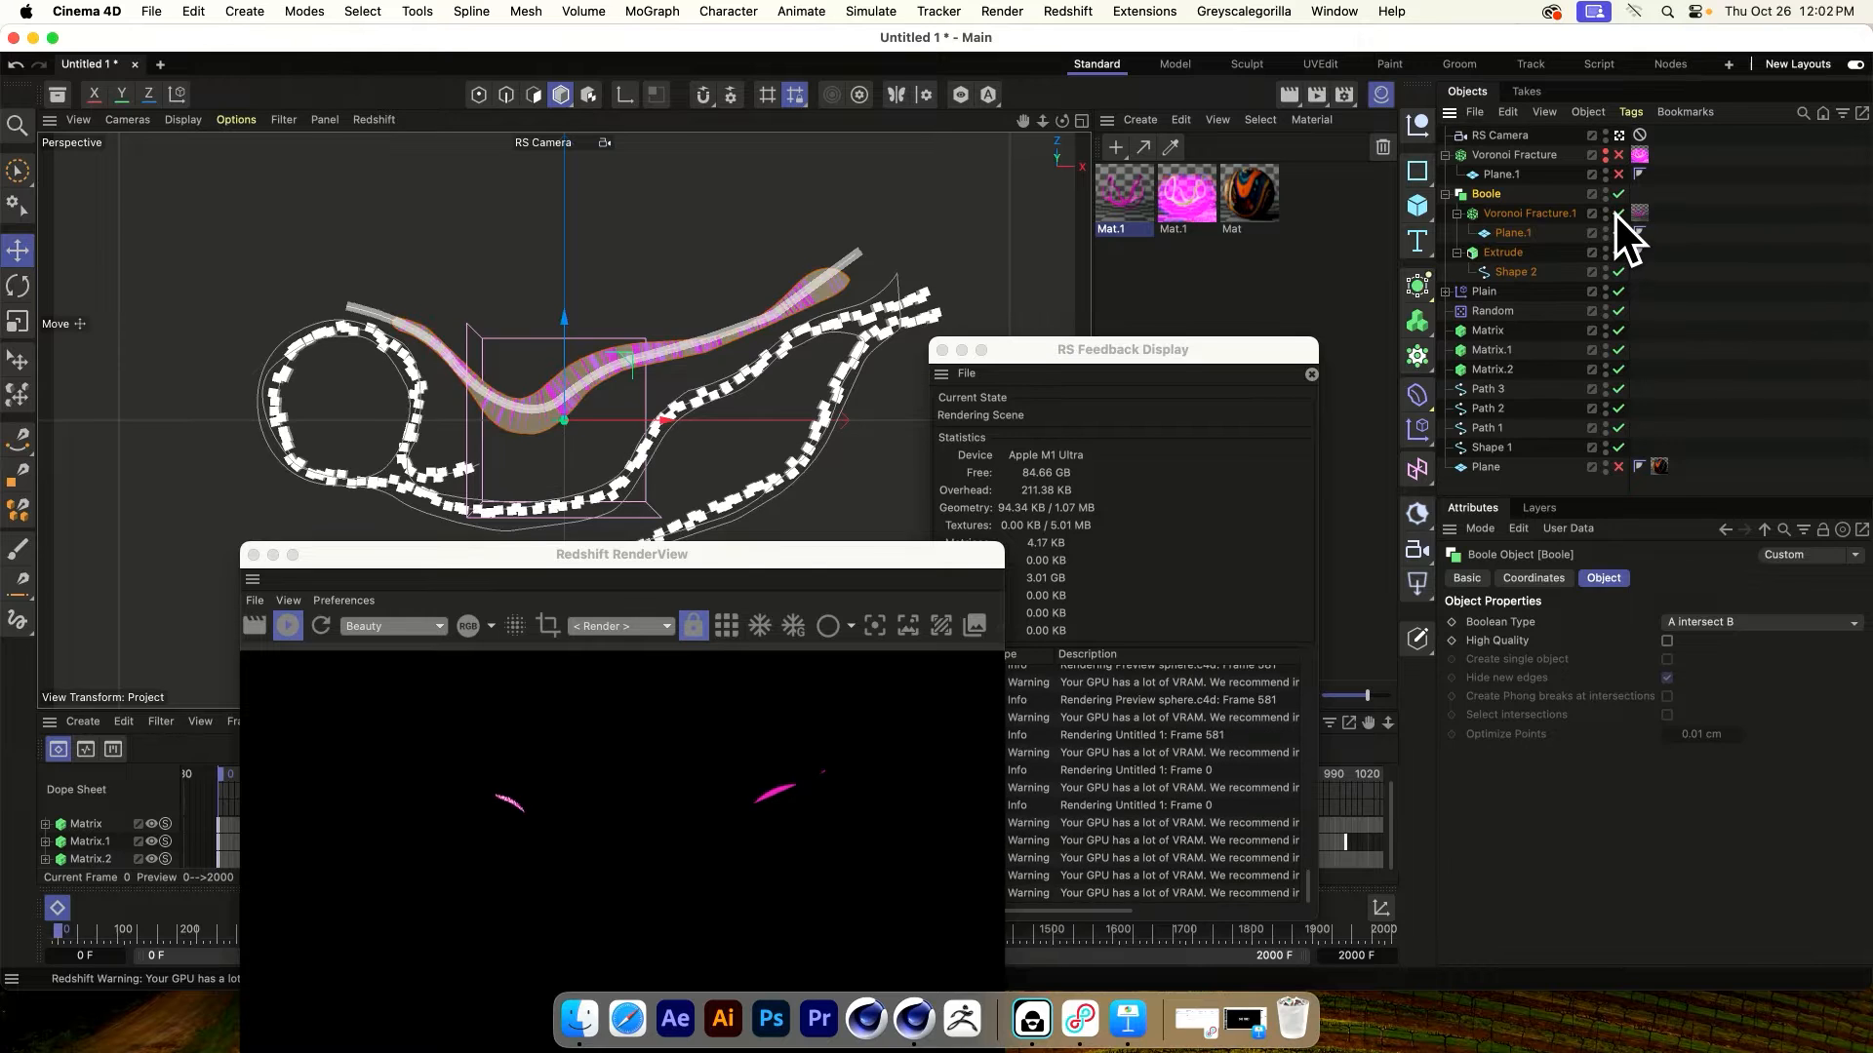
{"action": "left_click_drag", "start_coordinate": [944, 549], "coordinate": [343, 220]}
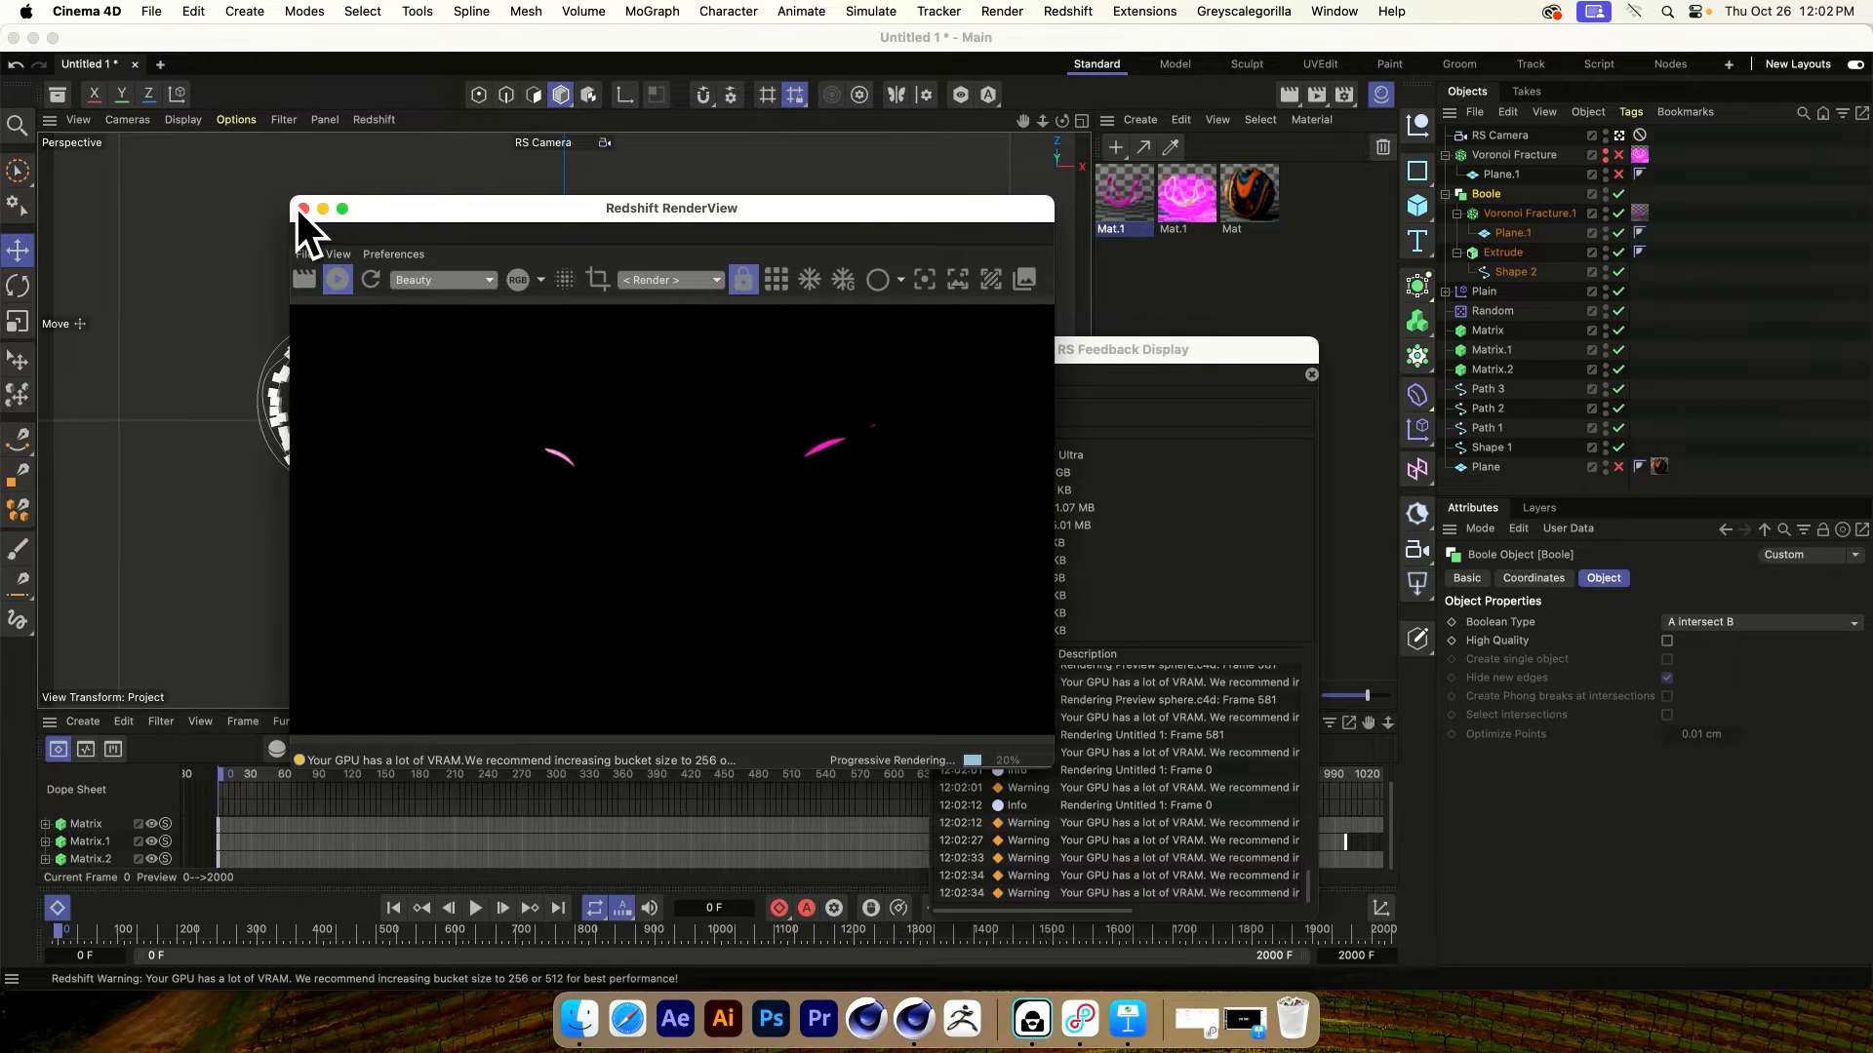
{"action": "left_click", "coordinate": [301, 208]}
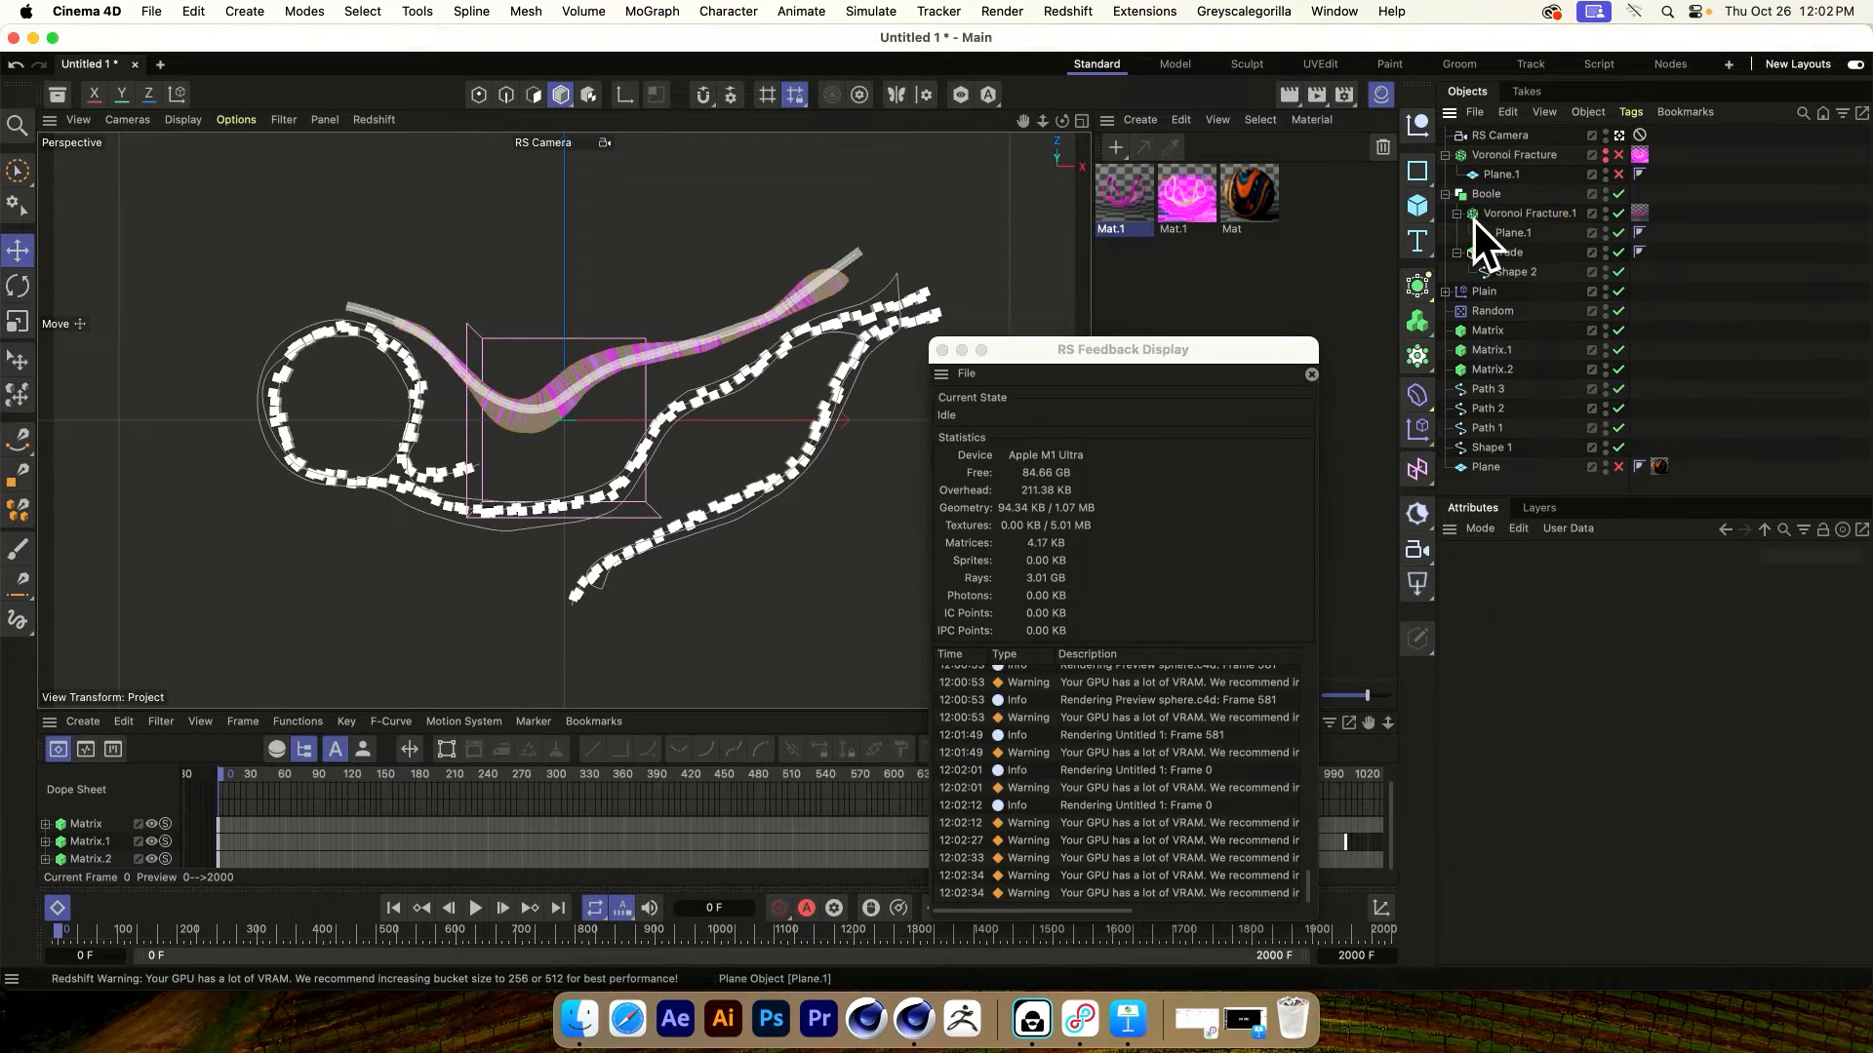
Close the RS Feedback Display and delete the Boole with its contents and the Matrix.2 object
{"action": "left_click", "coordinate": [1446, 194]}
{"action": "left_click", "coordinate": [1460, 194]}
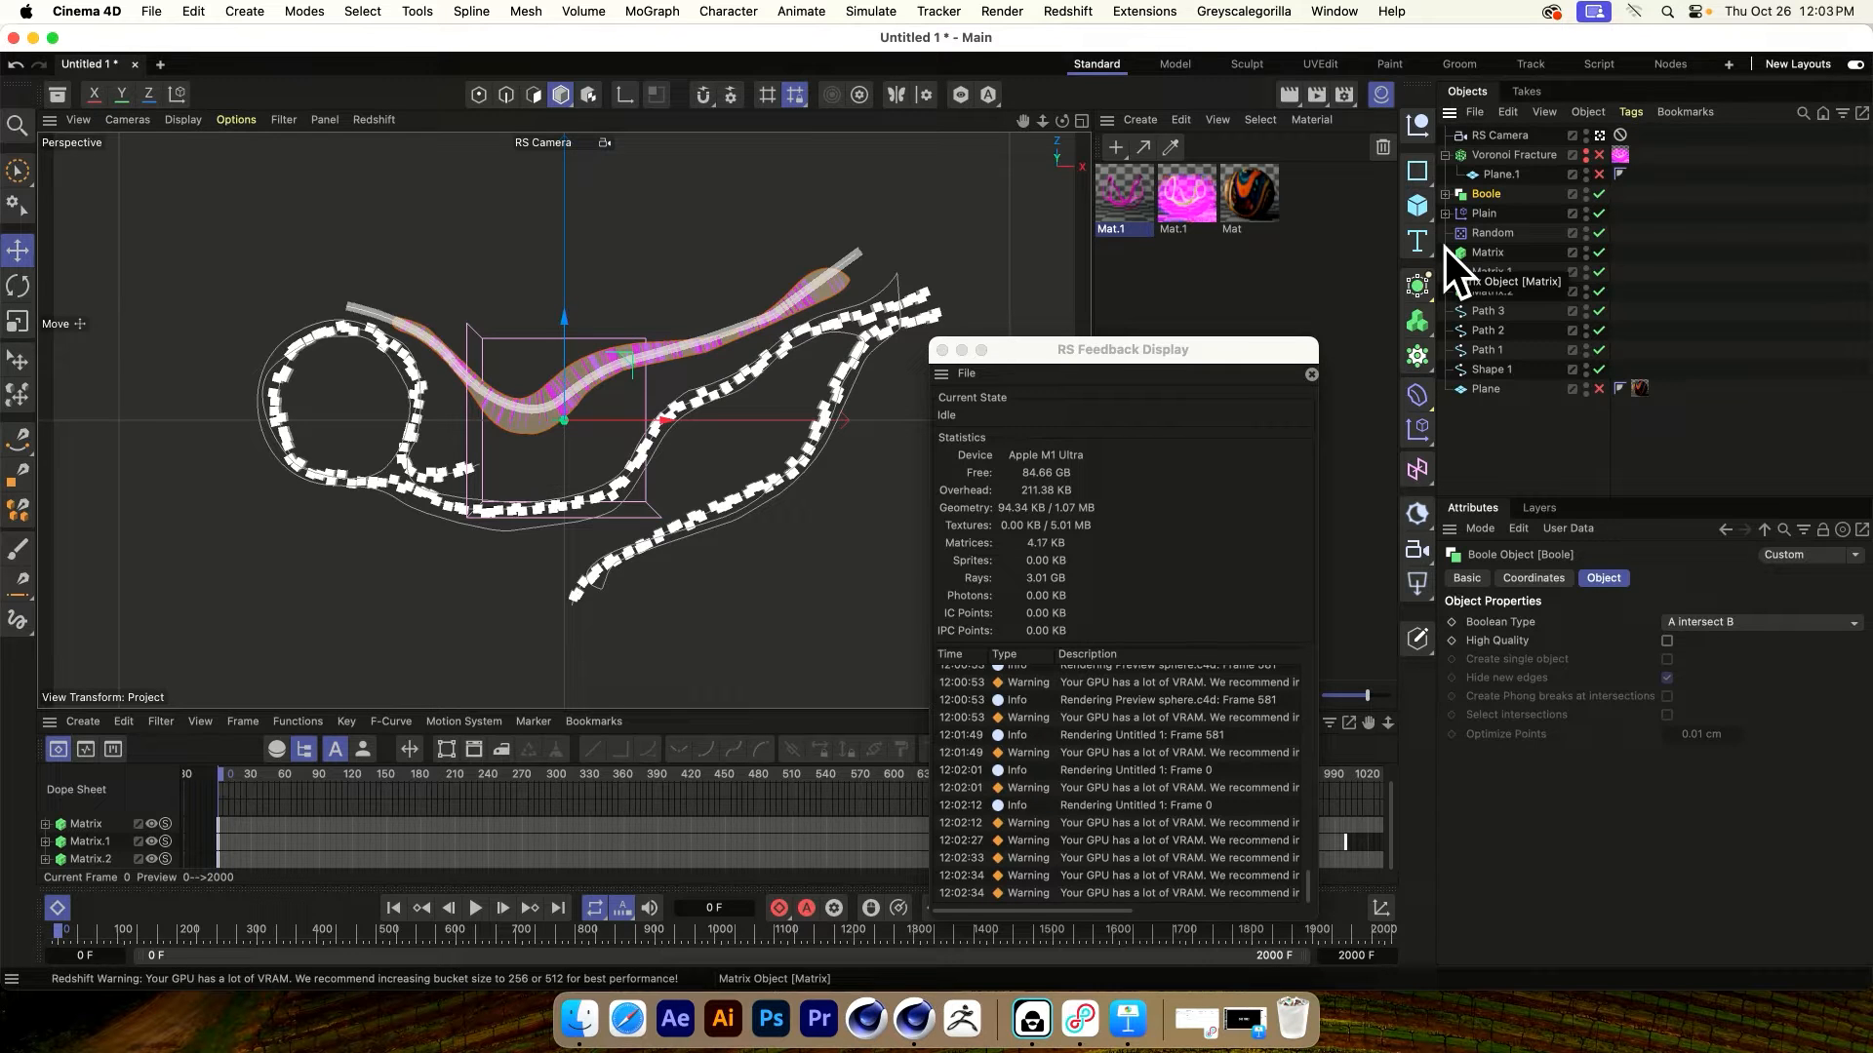
{"action": "left_click", "coordinate": [941, 349]}
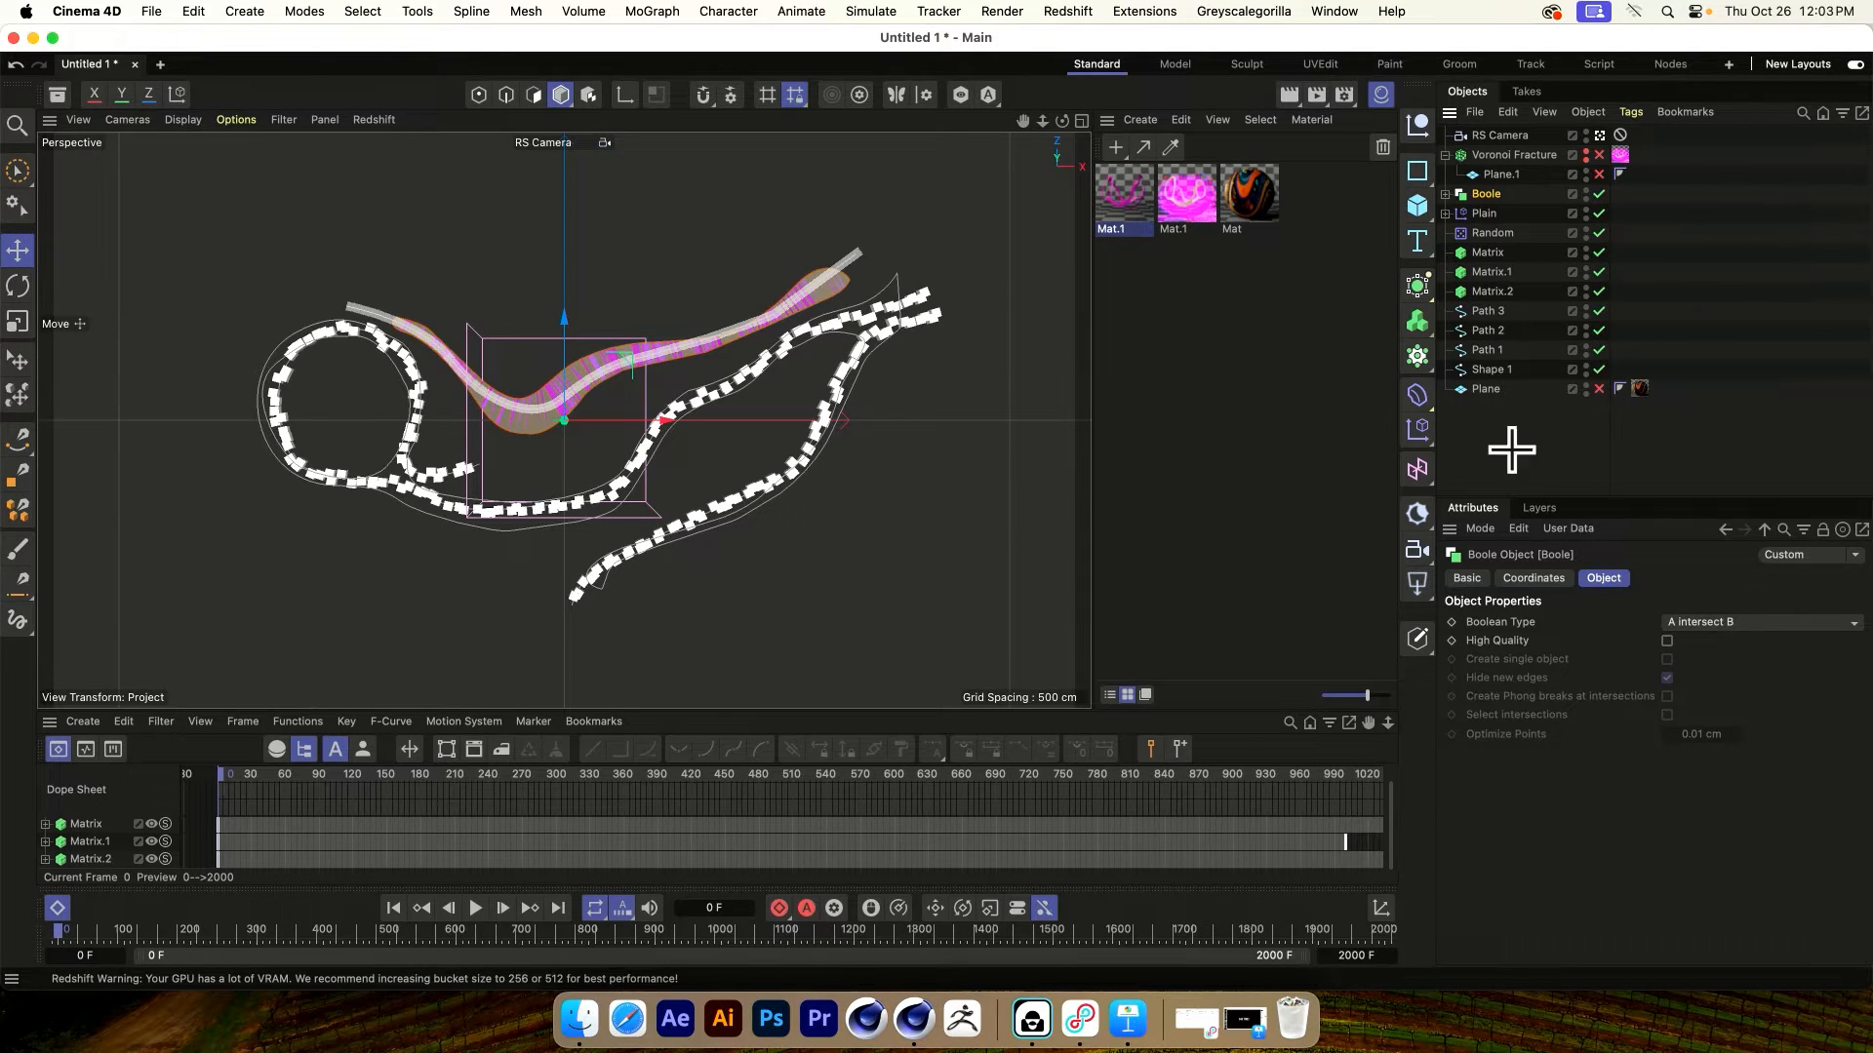
{"action": "key", "text": "Delete"}
{"action": "left_click", "coordinate": [1502, 271]}
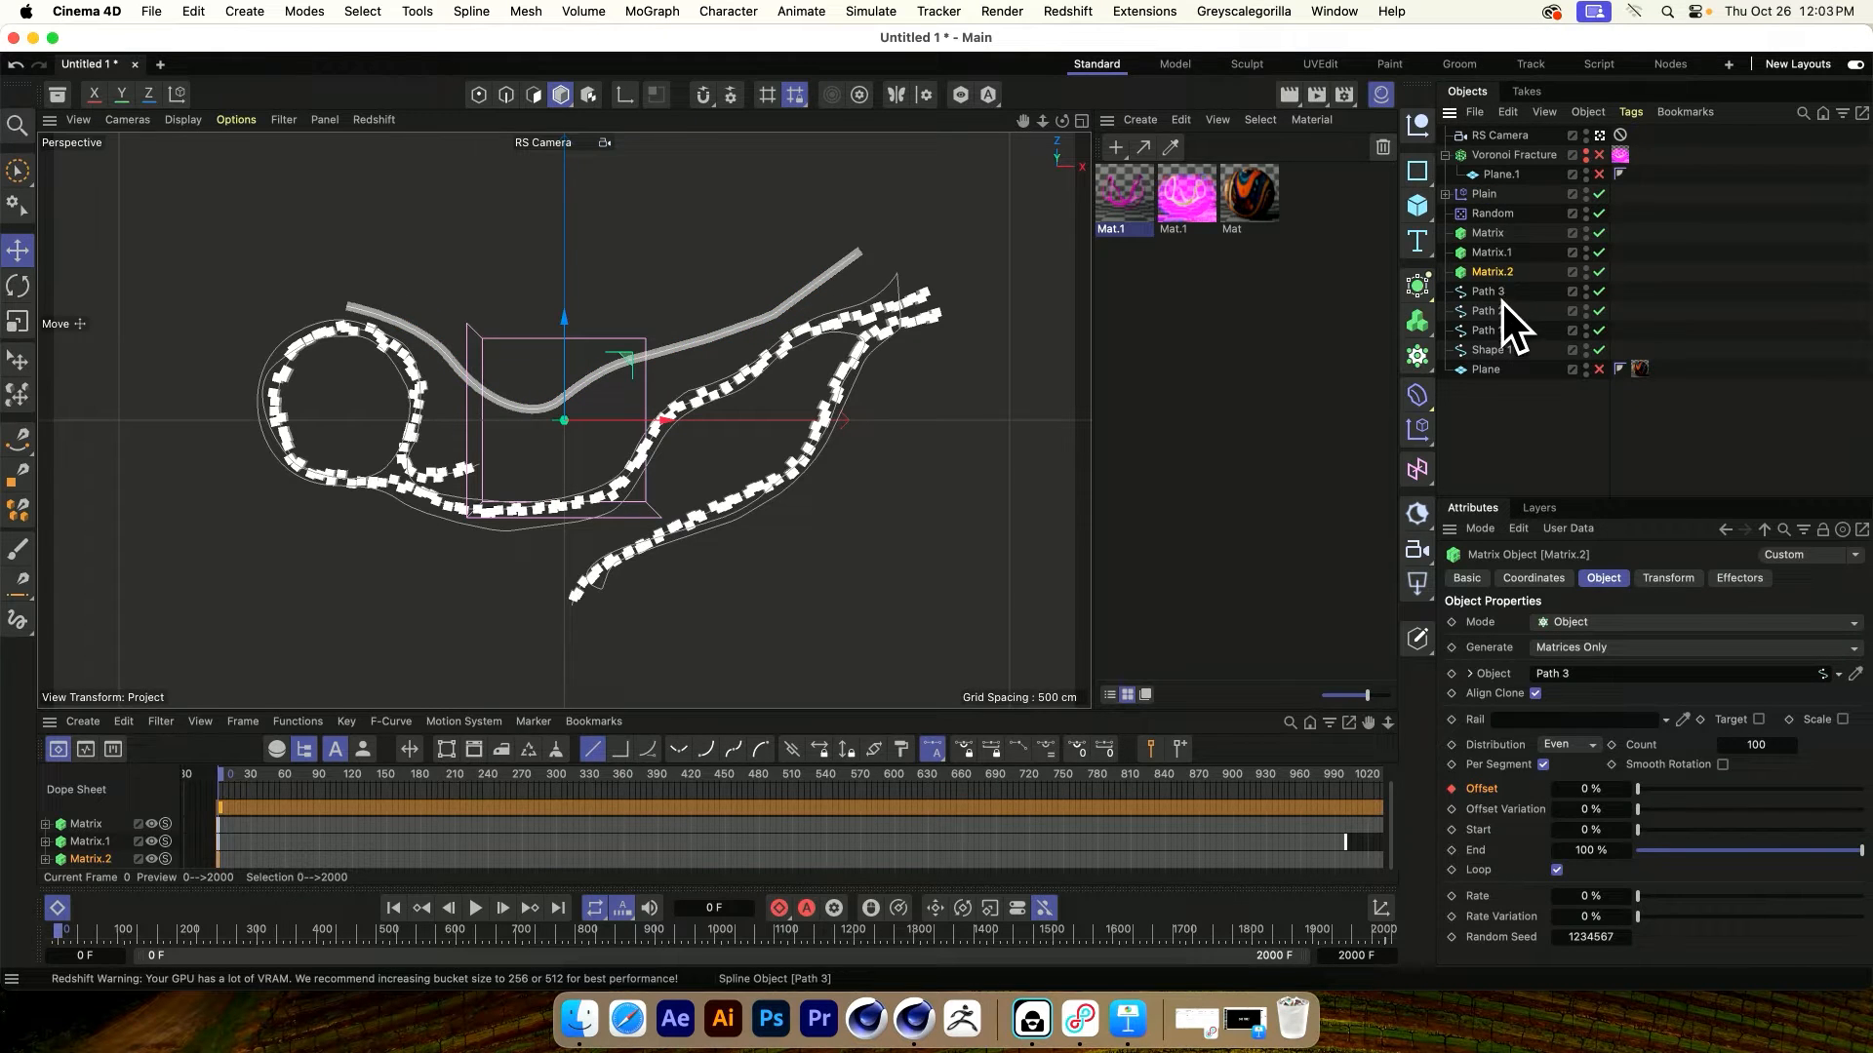
{"action": "key", "text": "Delete"}
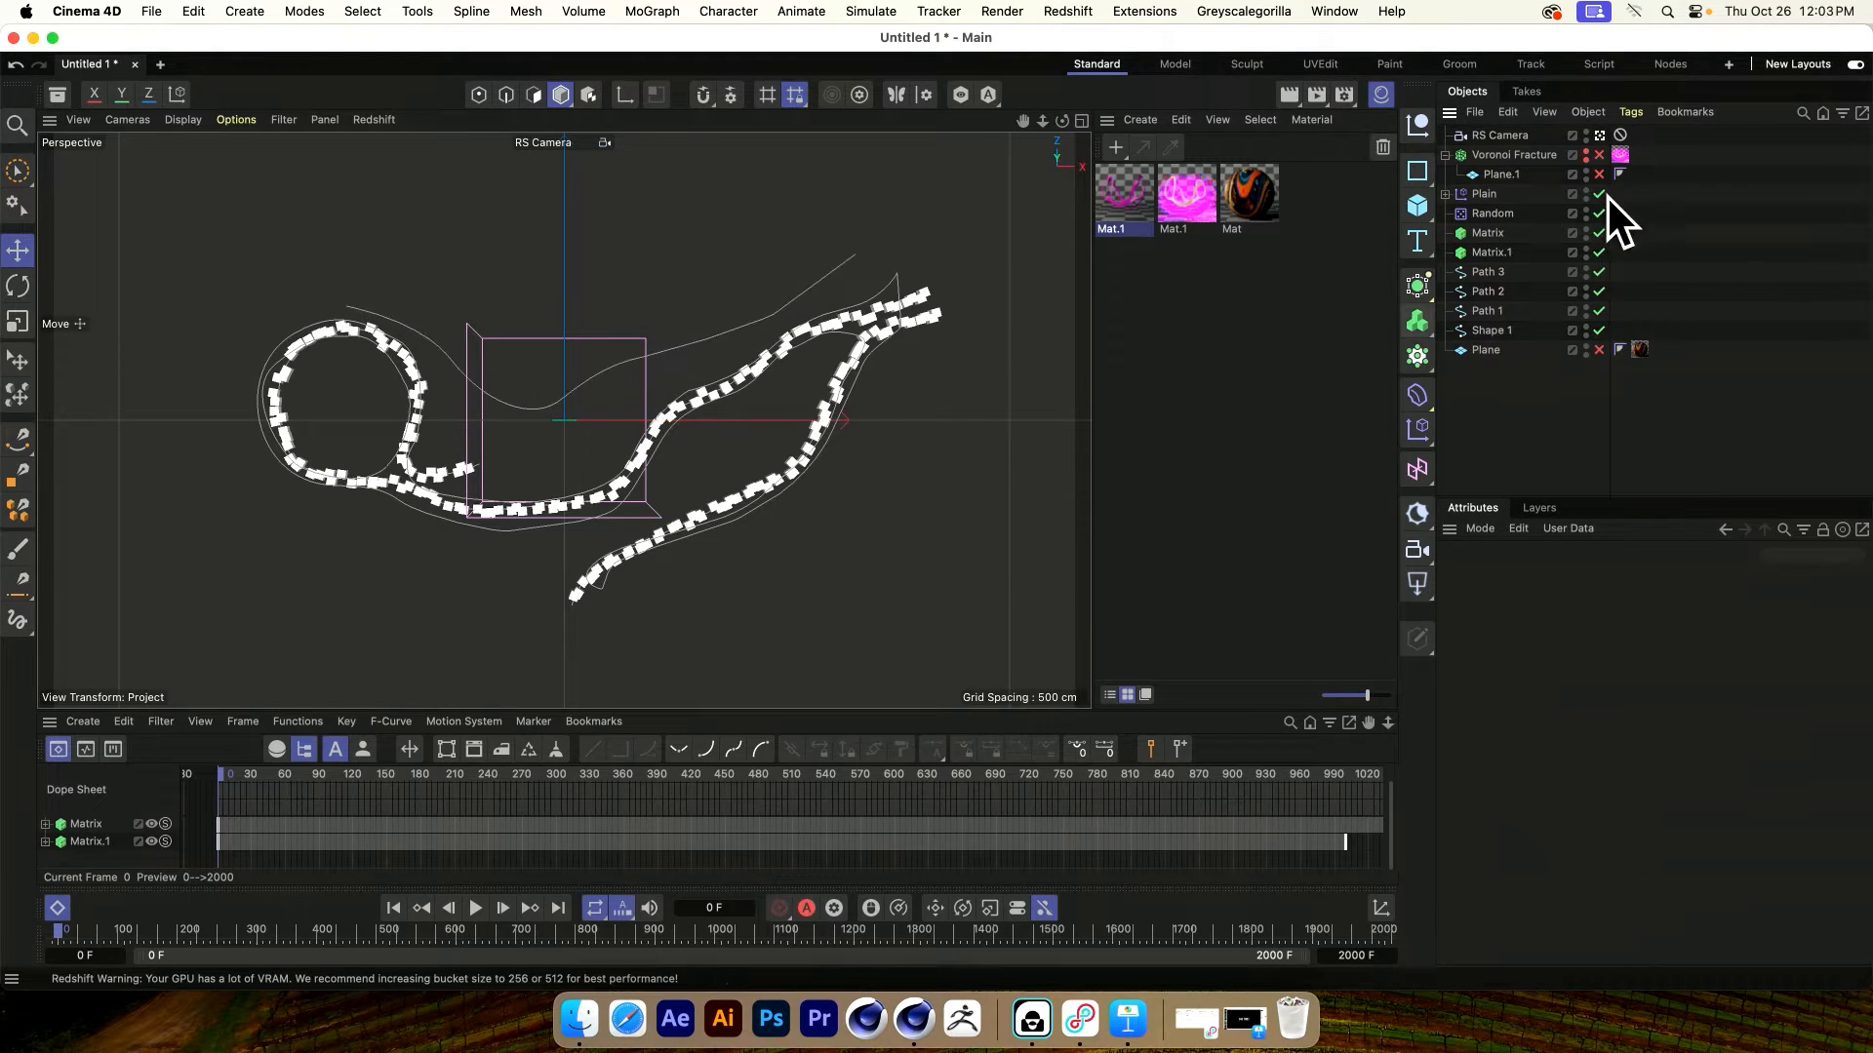
Enable the remaining Voronoi Fracture and start an interactive preview of it in the Redshift RenderView
{"action": "left_click", "coordinate": [1599, 154]}
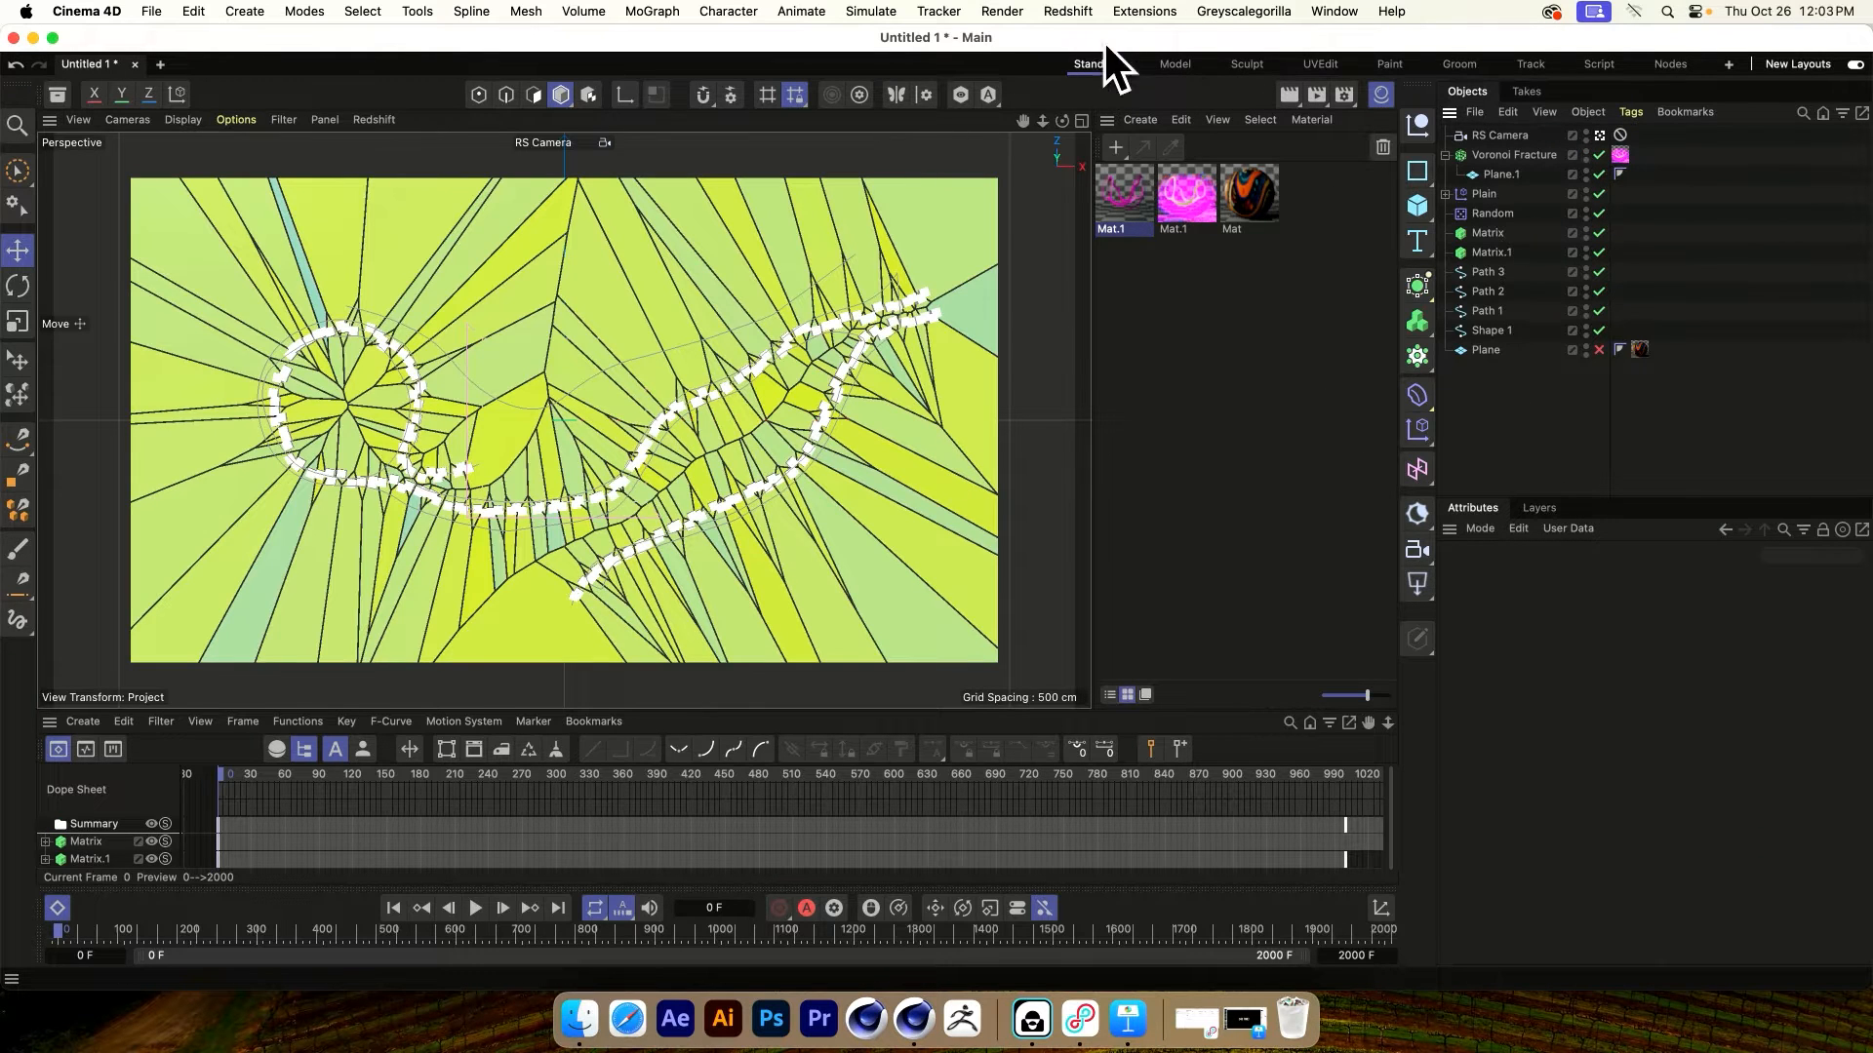
{"action": "left_click", "coordinate": [1067, 11]}
{"action": "left_click", "coordinate": [1109, 190]}
{"action": "left_click", "coordinate": [603, 433]}
{"action": "left_click_drag", "start_coordinate": [688, 365], "coordinate": [386, 171]}
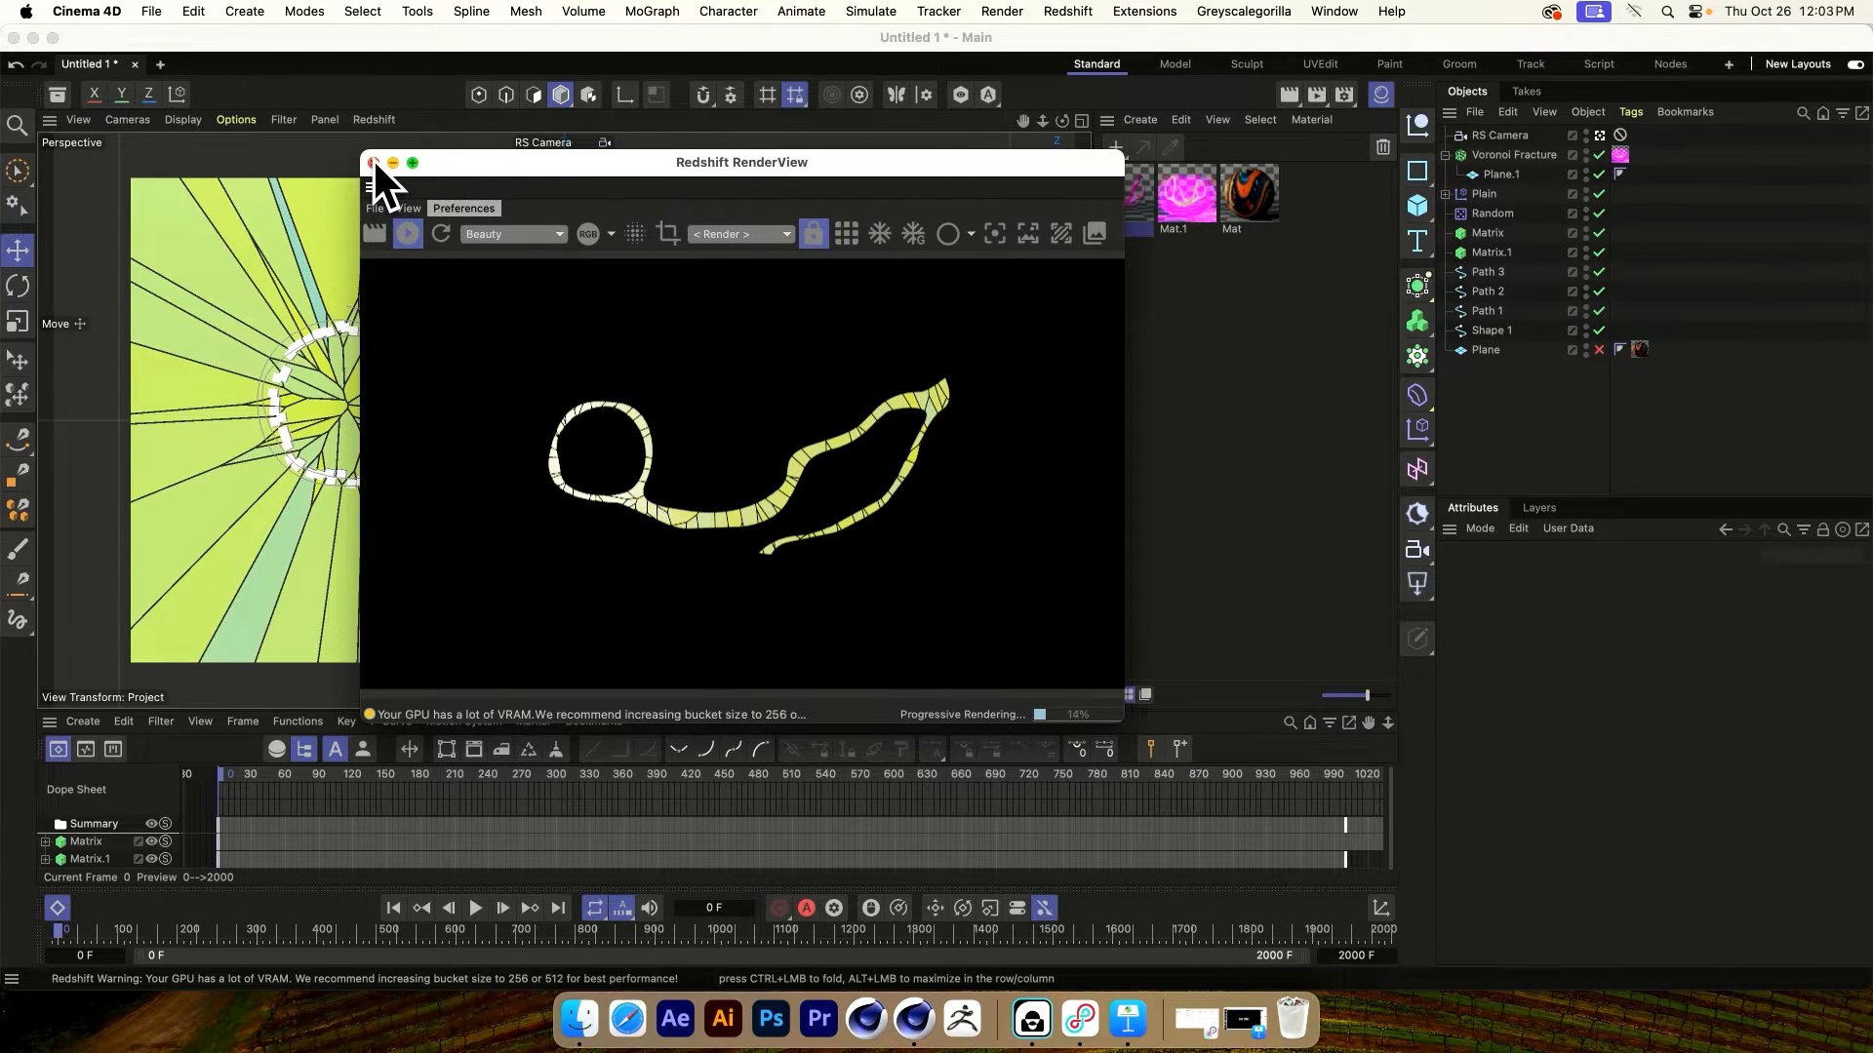
{"action": "left_click_drag", "start_coordinate": [535, 162], "coordinate": [891, 296]}
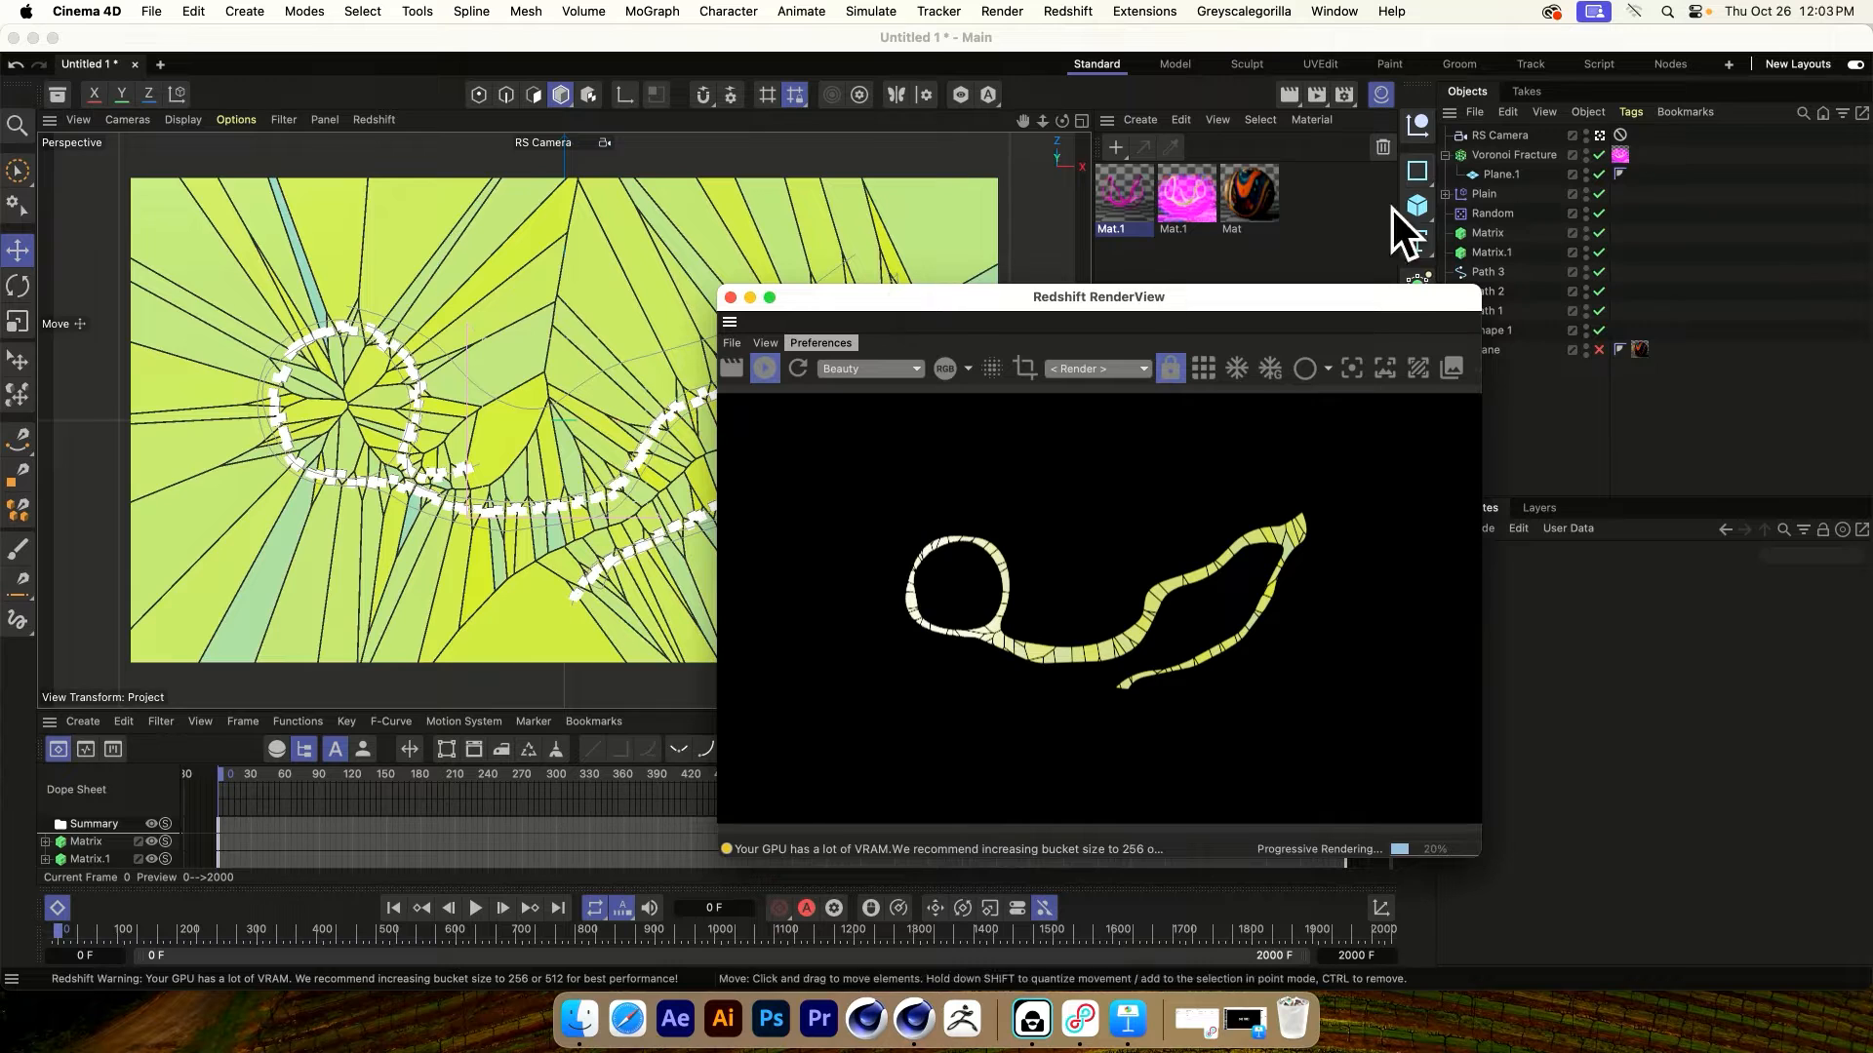
Group the Voronoi Fracture under a null named Extrude
{"action": "left_click", "coordinate": [1494, 156]}
{"action": "left_click", "coordinate": [1446, 155]}
{"action": "key", "text": "alt+g"}
{"action": "double_click", "coordinate": [1484, 155]}
{"action": "left_click", "coordinate": [1481, 154]}
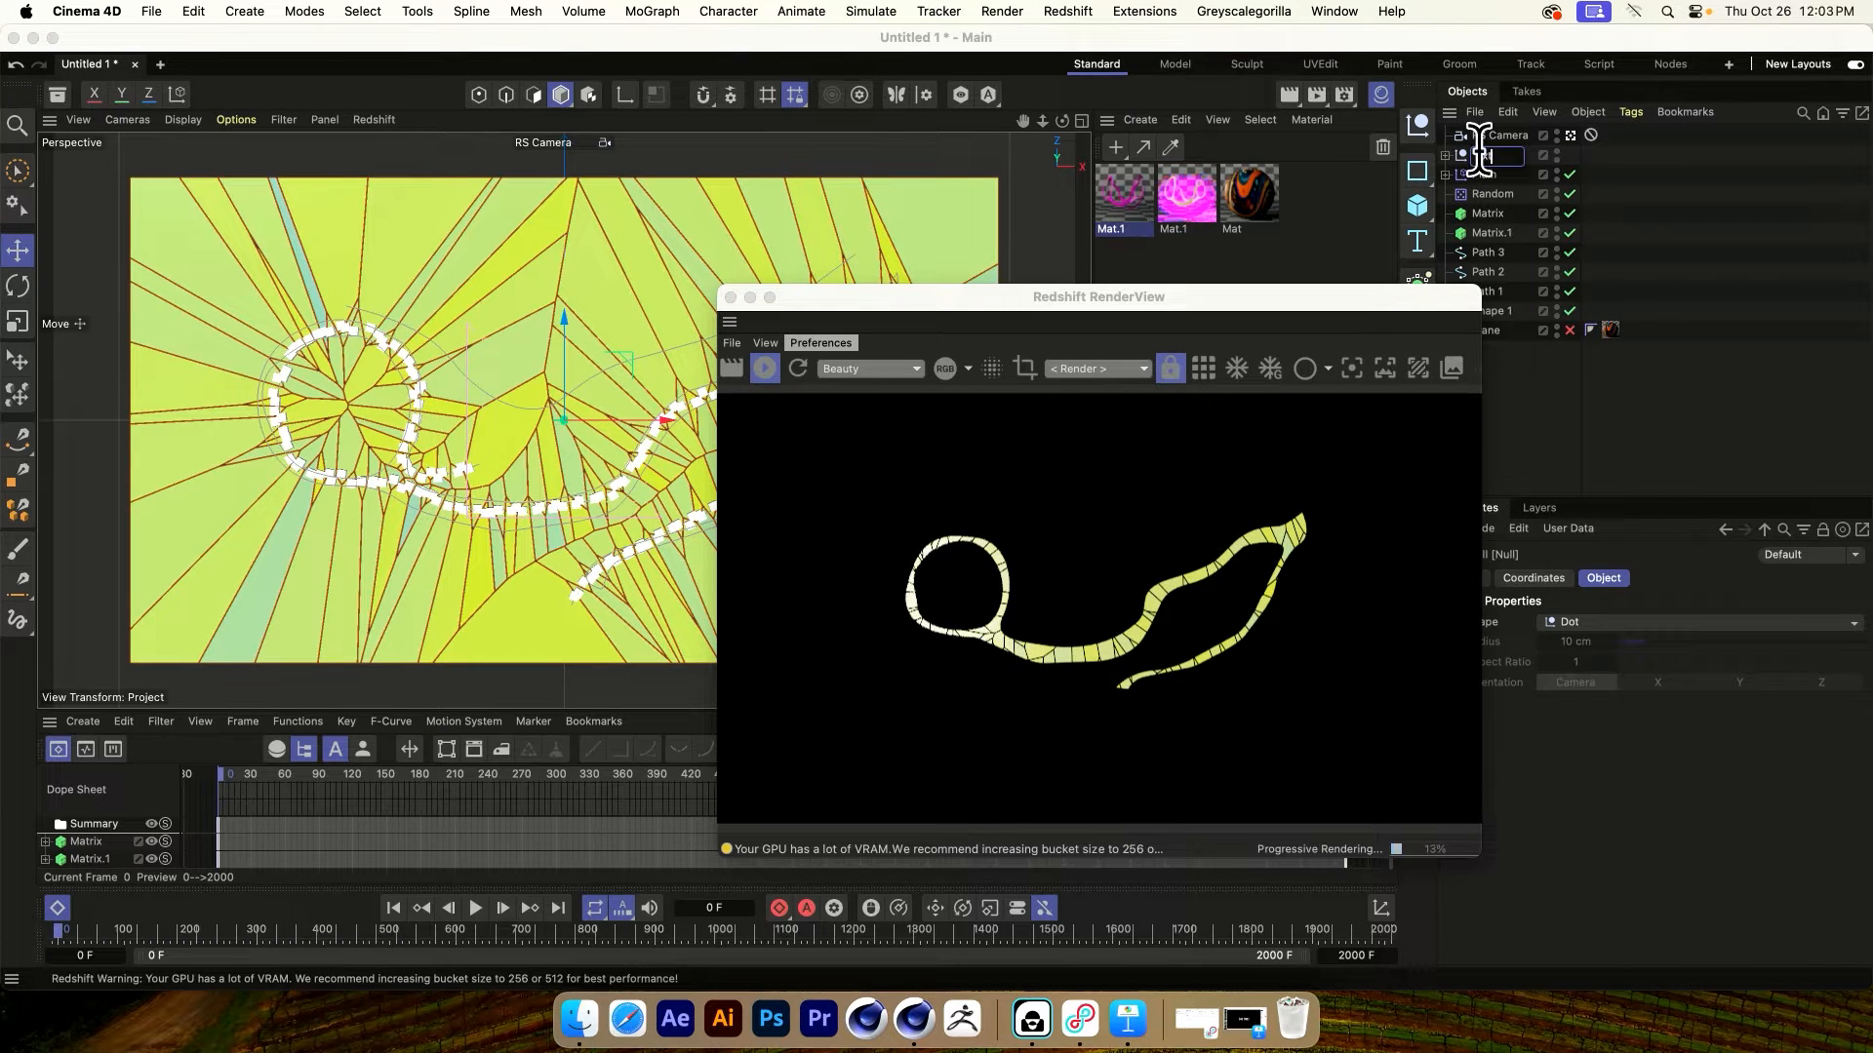
{"action": "type", "text": "Extrude"}
{"action": "key", "text": "Return"}
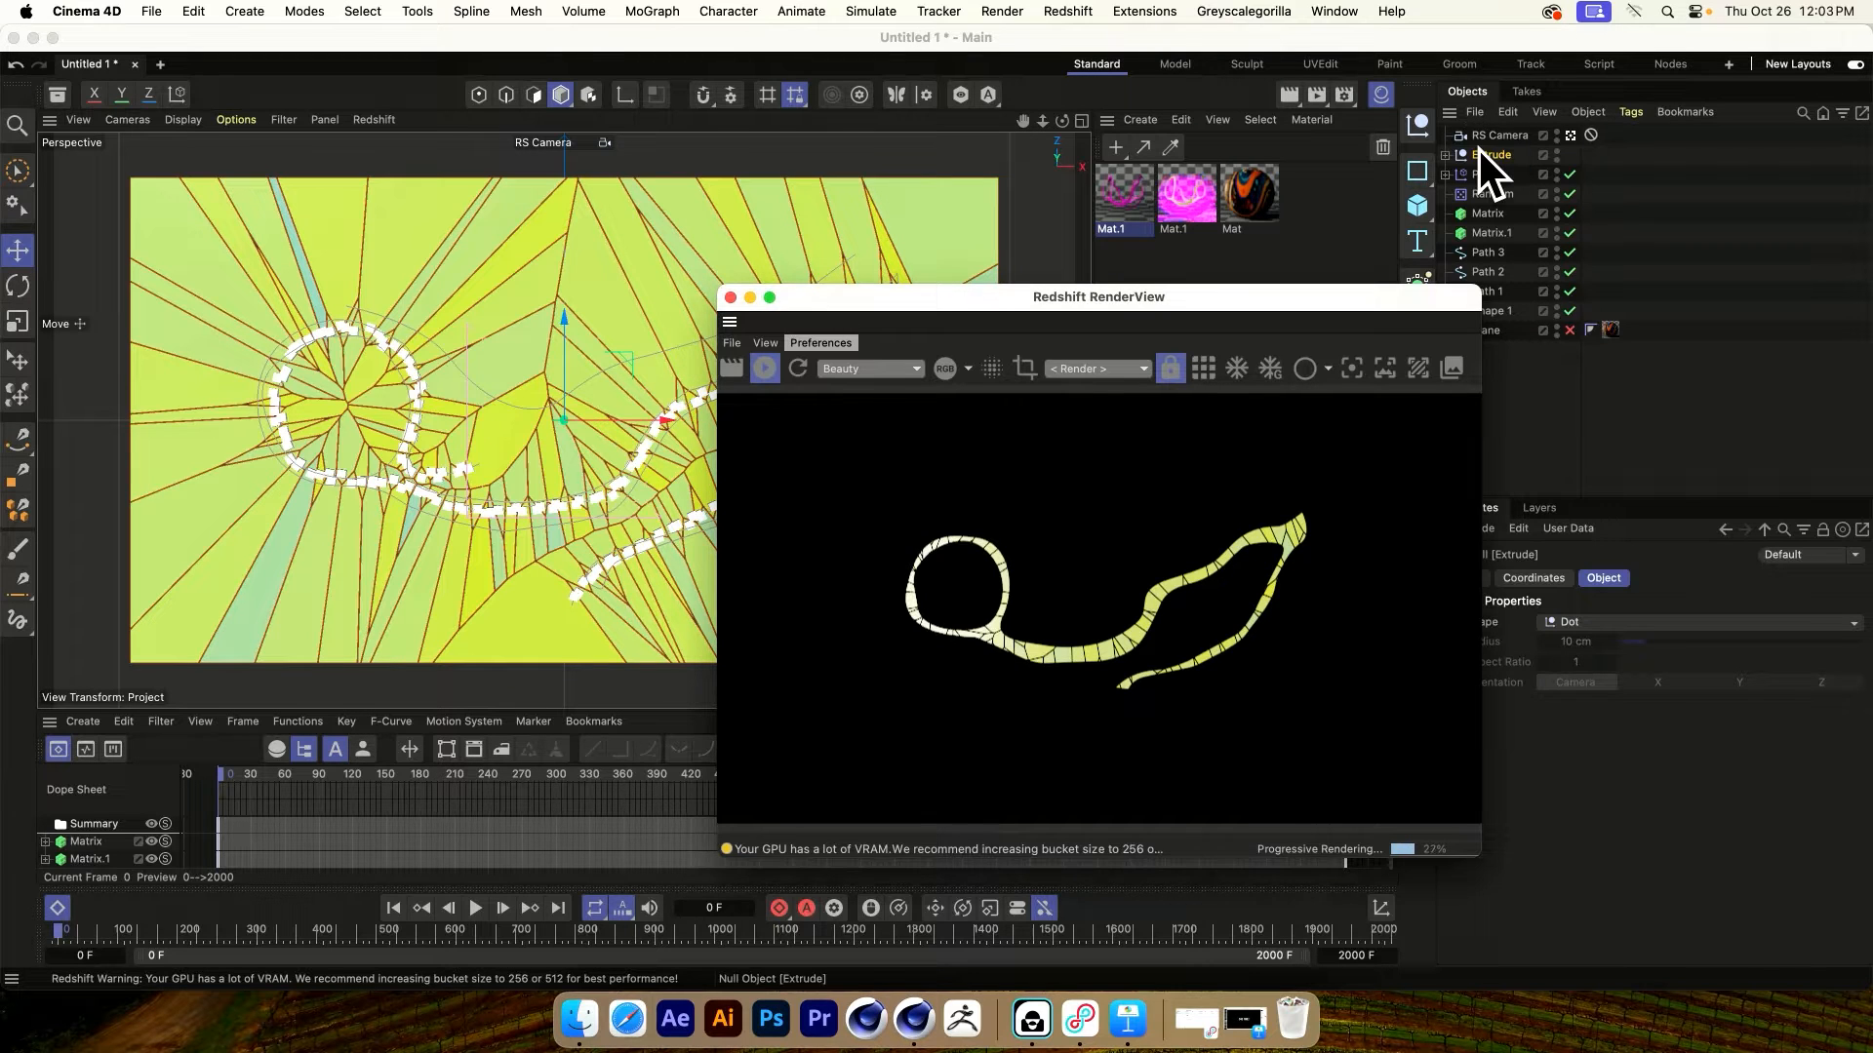
Add a MoExtrude deformer and place it inside the Extrude null above the Voronoi Fracture
{"action": "left_click", "coordinate": [1445, 155]}
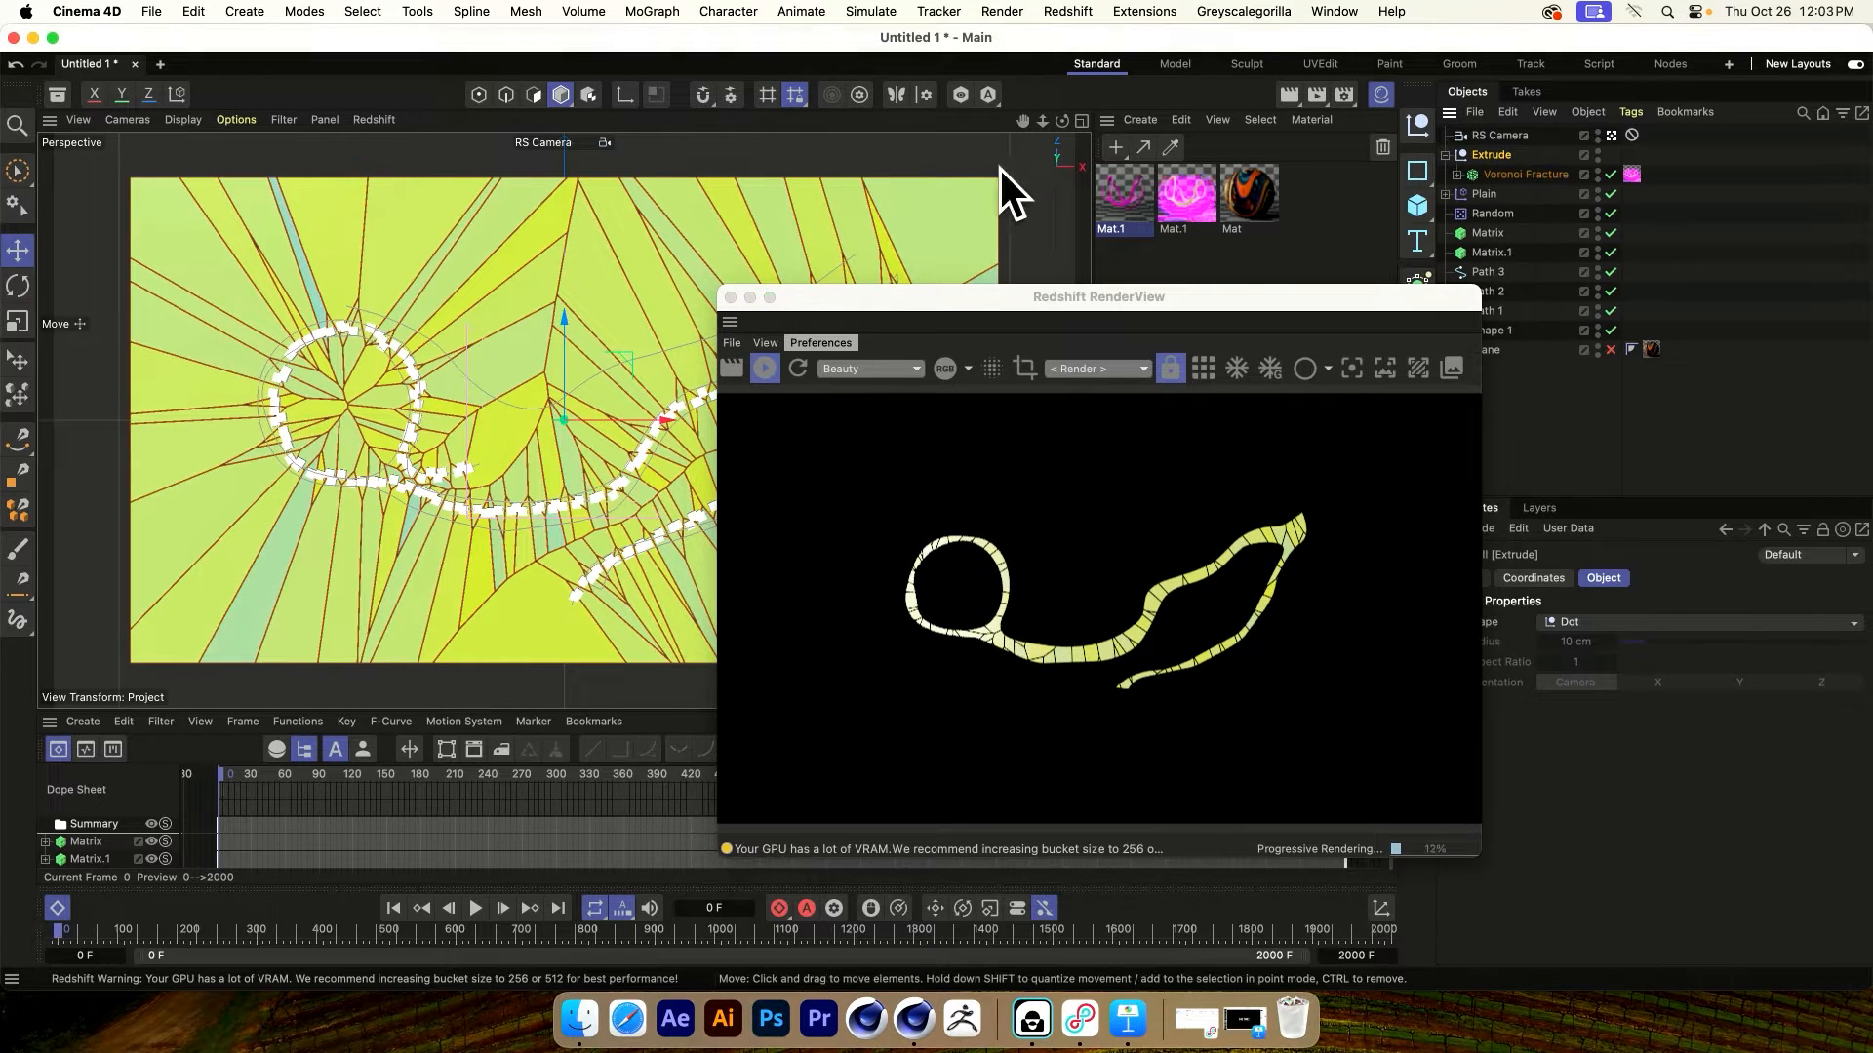
{"action": "left_click", "coordinate": [645, 11]}
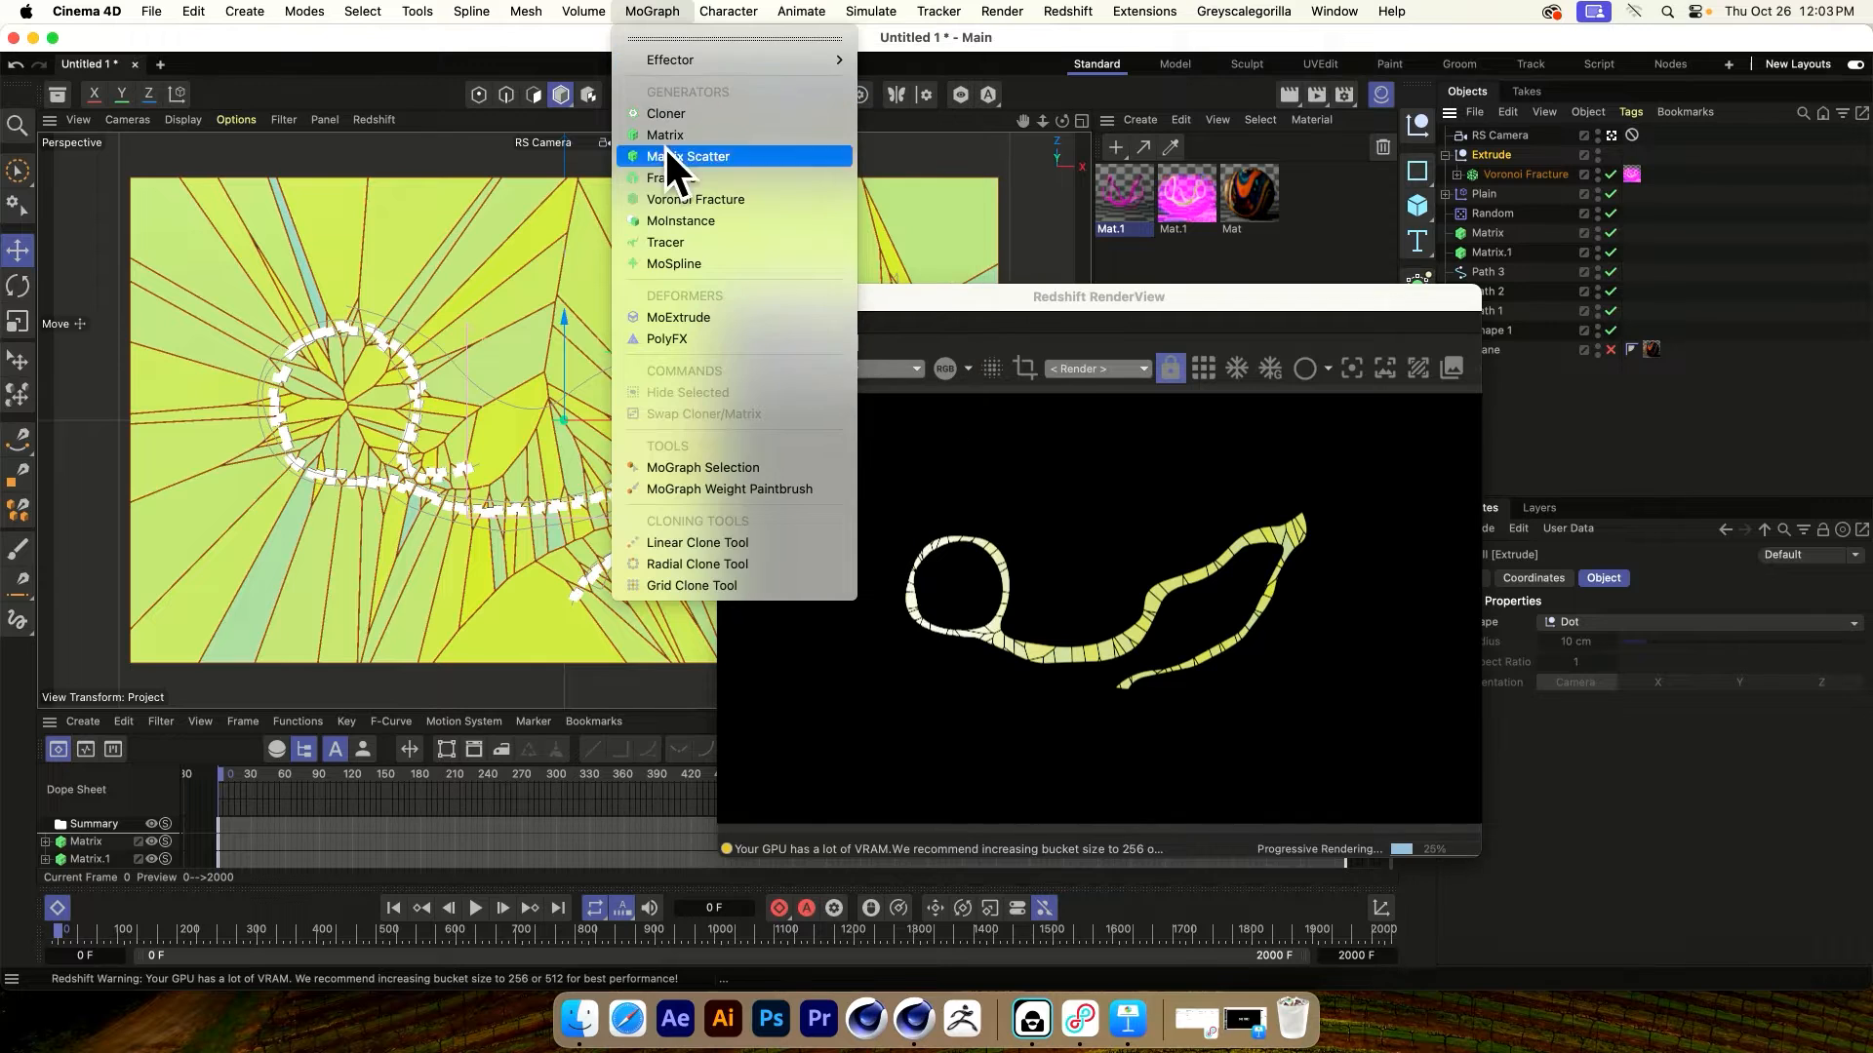
{"action": "left_click", "coordinate": [719, 317]}
{"action": "left_click_drag", "start_coordinate": [1489, 137], "coordinate": [1502, 181]}
{"action": "left_click_drag", "start_coordinate": [1063, 303], "coordinate": [1309, 310]}
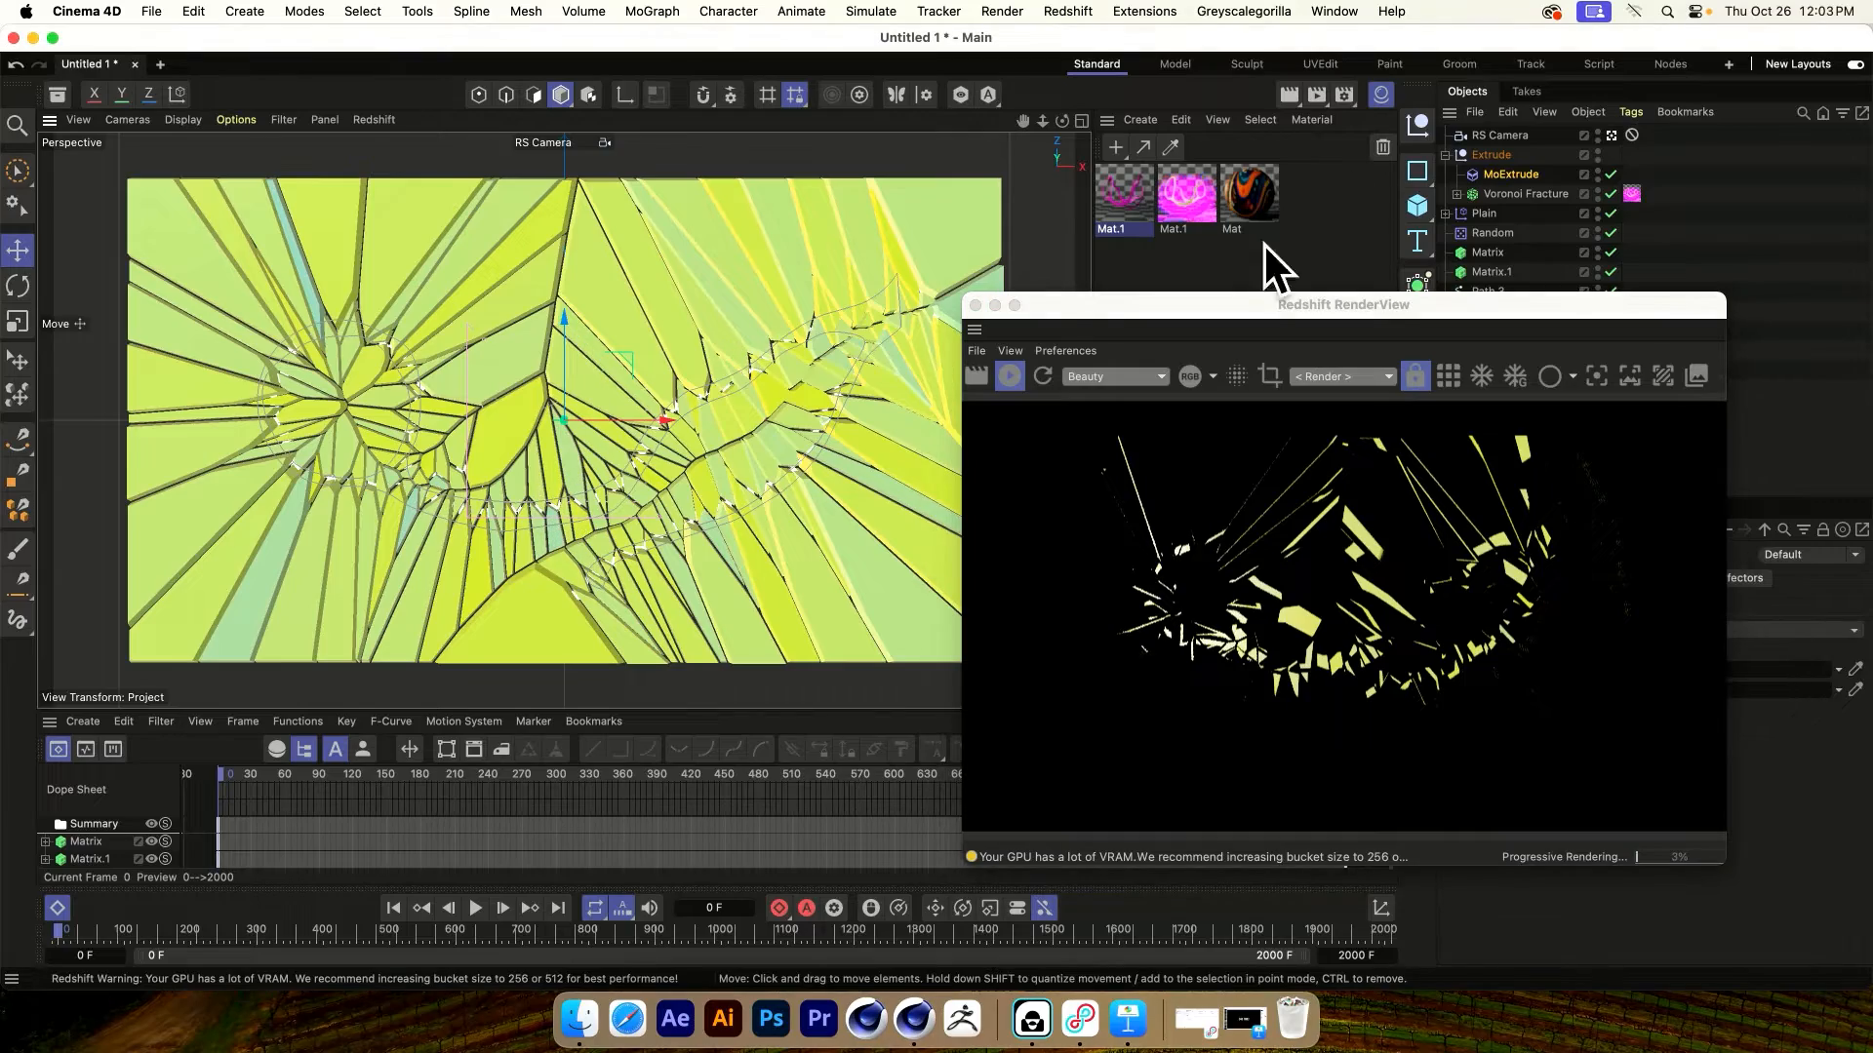
Leave the RS Camera view to inspect the fragments up close, and set MoExtrude's Extrusion Steps to 1
{"action": "left_click", "coordinate": [1612, 136]}
{"action": "left_click", "coordinate": [1612, 136]}
{"action": "left_click_drag", "start_coordinate": [556, 509], "coordinate": [537, 558], "text": "alt"}
{"action": "right_click_drag", "start_coordinate": [536, 558], "coordinate": [598, 480], "text": "alt"}
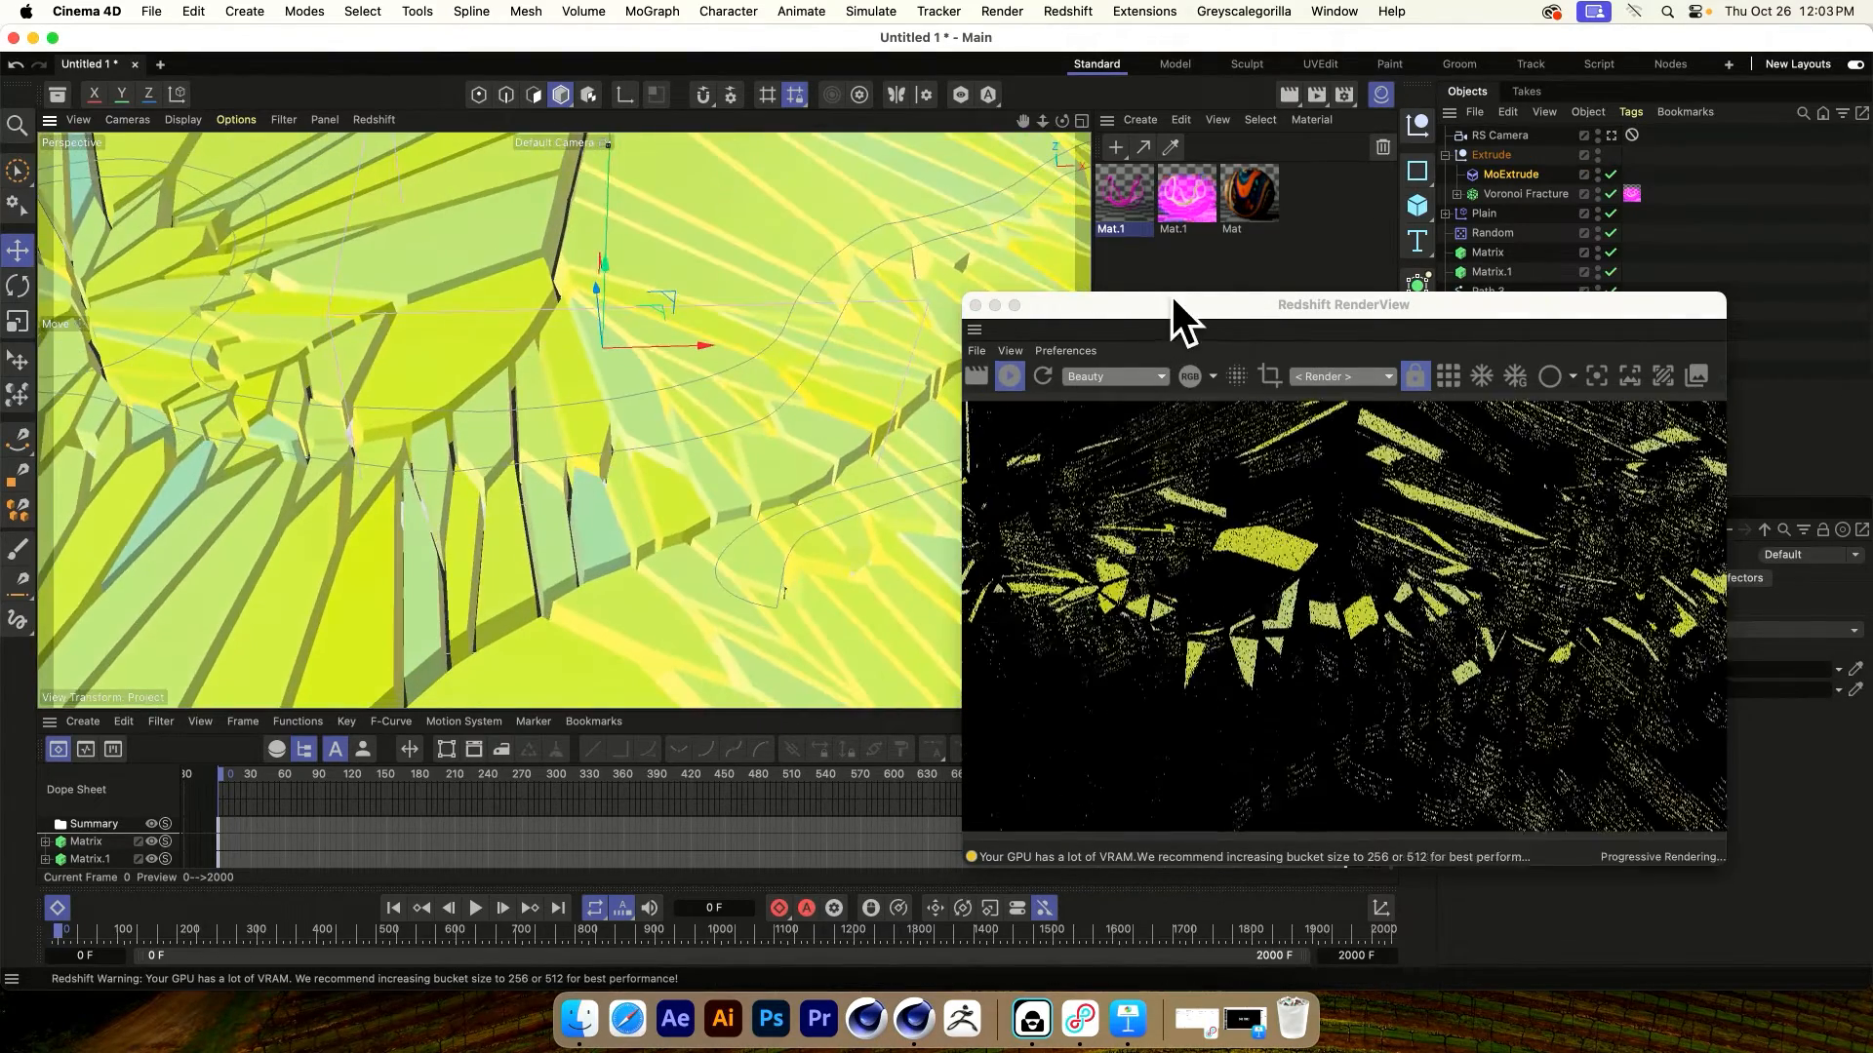
{"action": "left_click_drag", "start_coordinate": [1180, 314], "coordinate": [449, 250]}
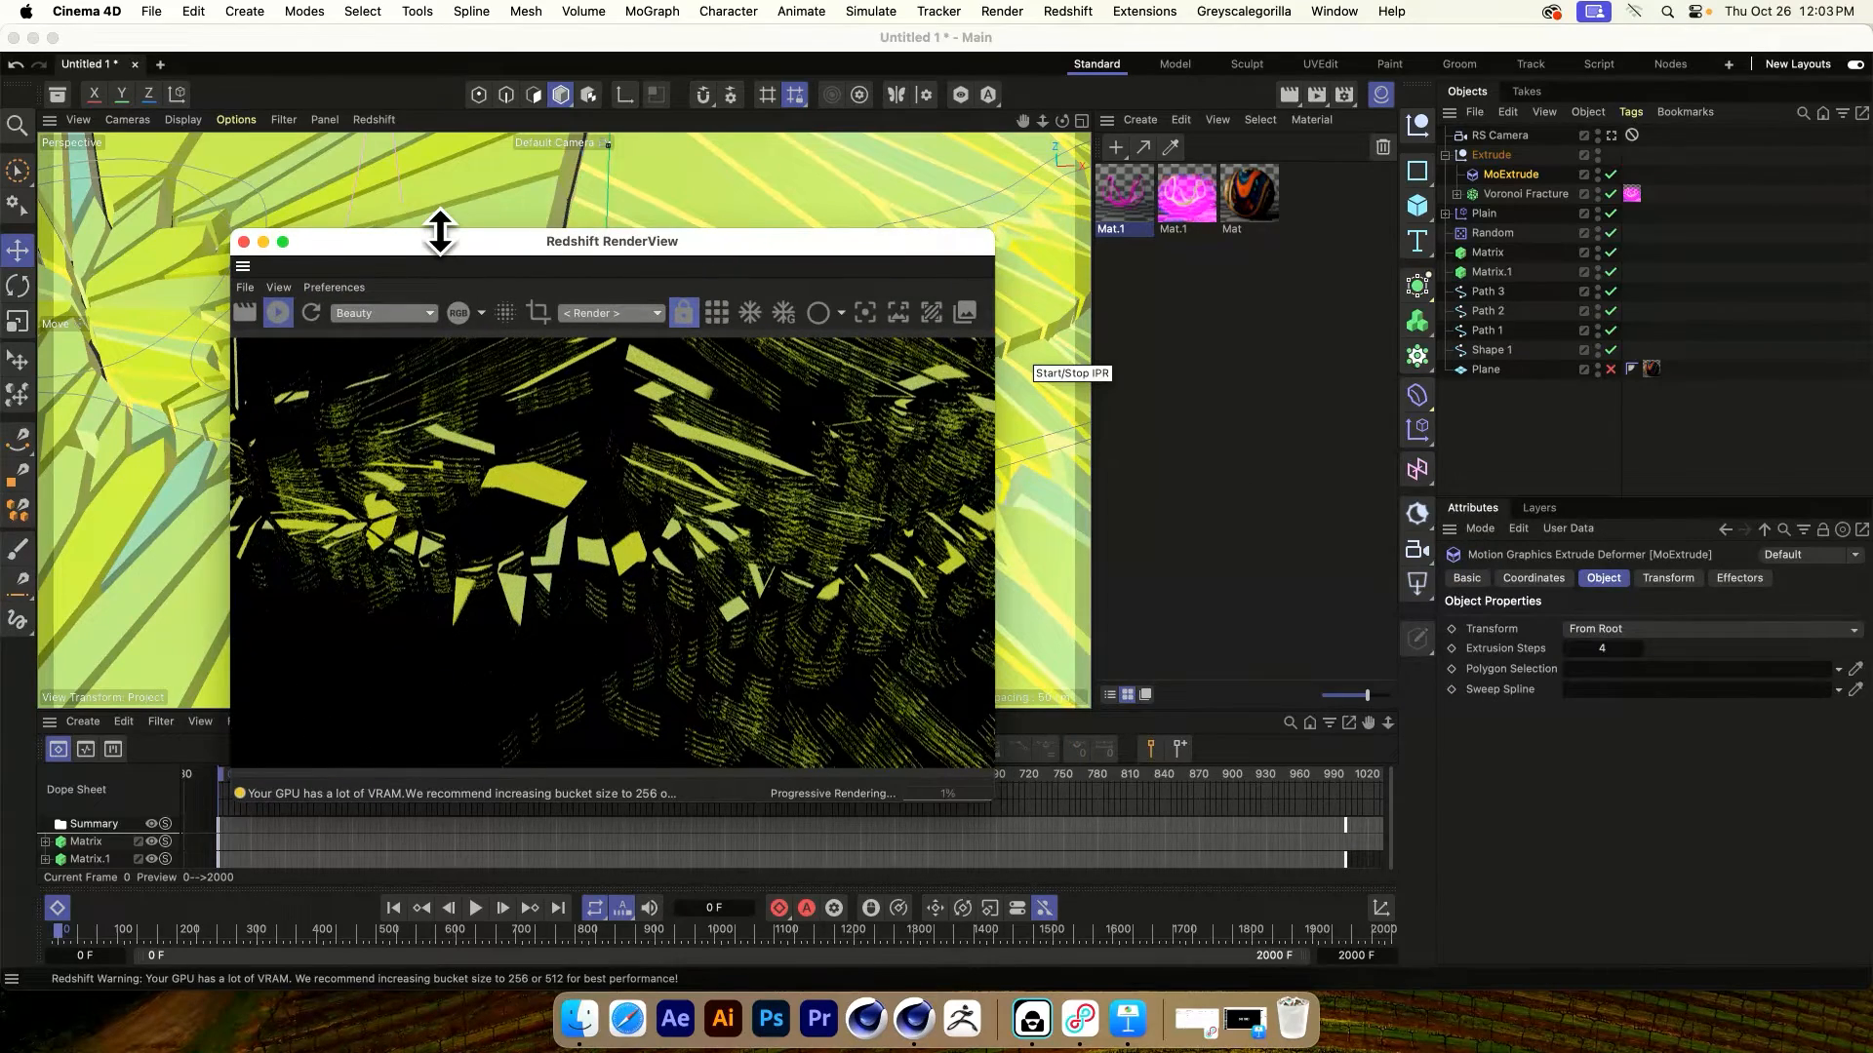
{"action": "left_click", "coordinate": [1492, 174]}
{"action": "left_click", "coordinate": [1593, 648]}
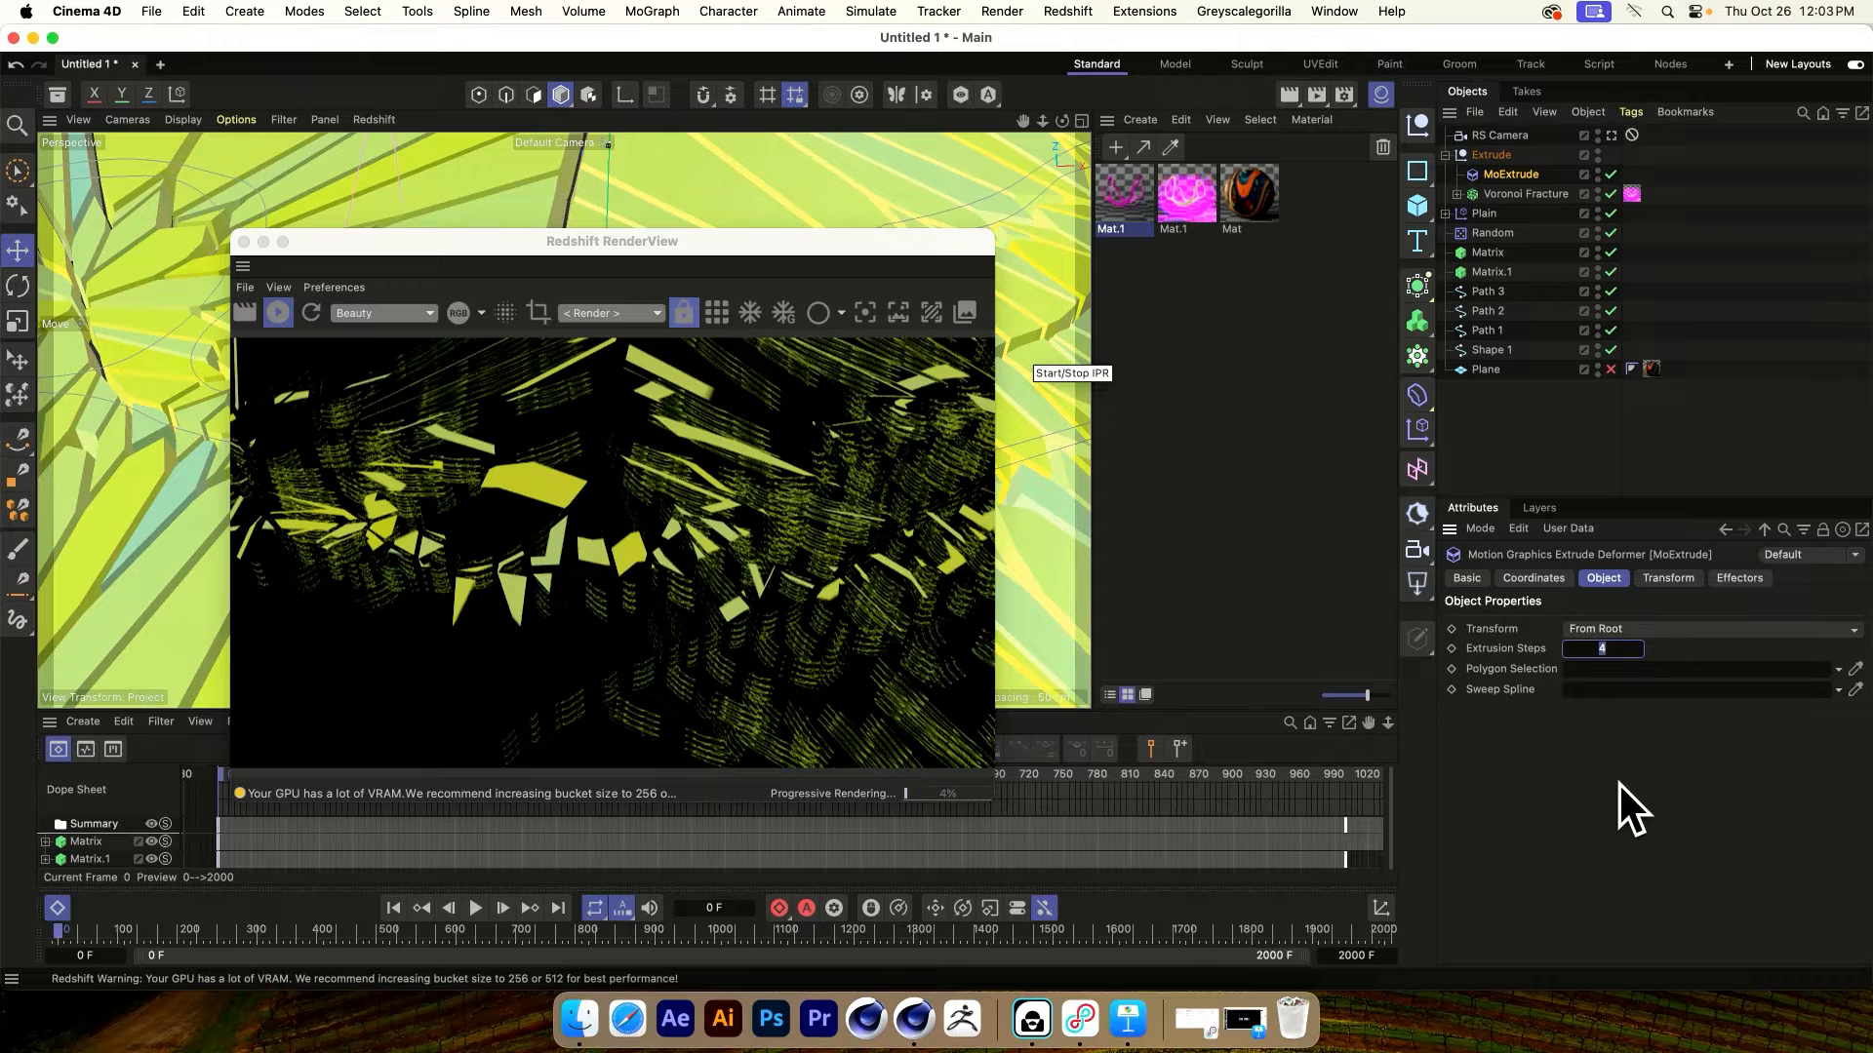
{"action": "type", "text": "1"}
{"action": "key", "text": "Return"}
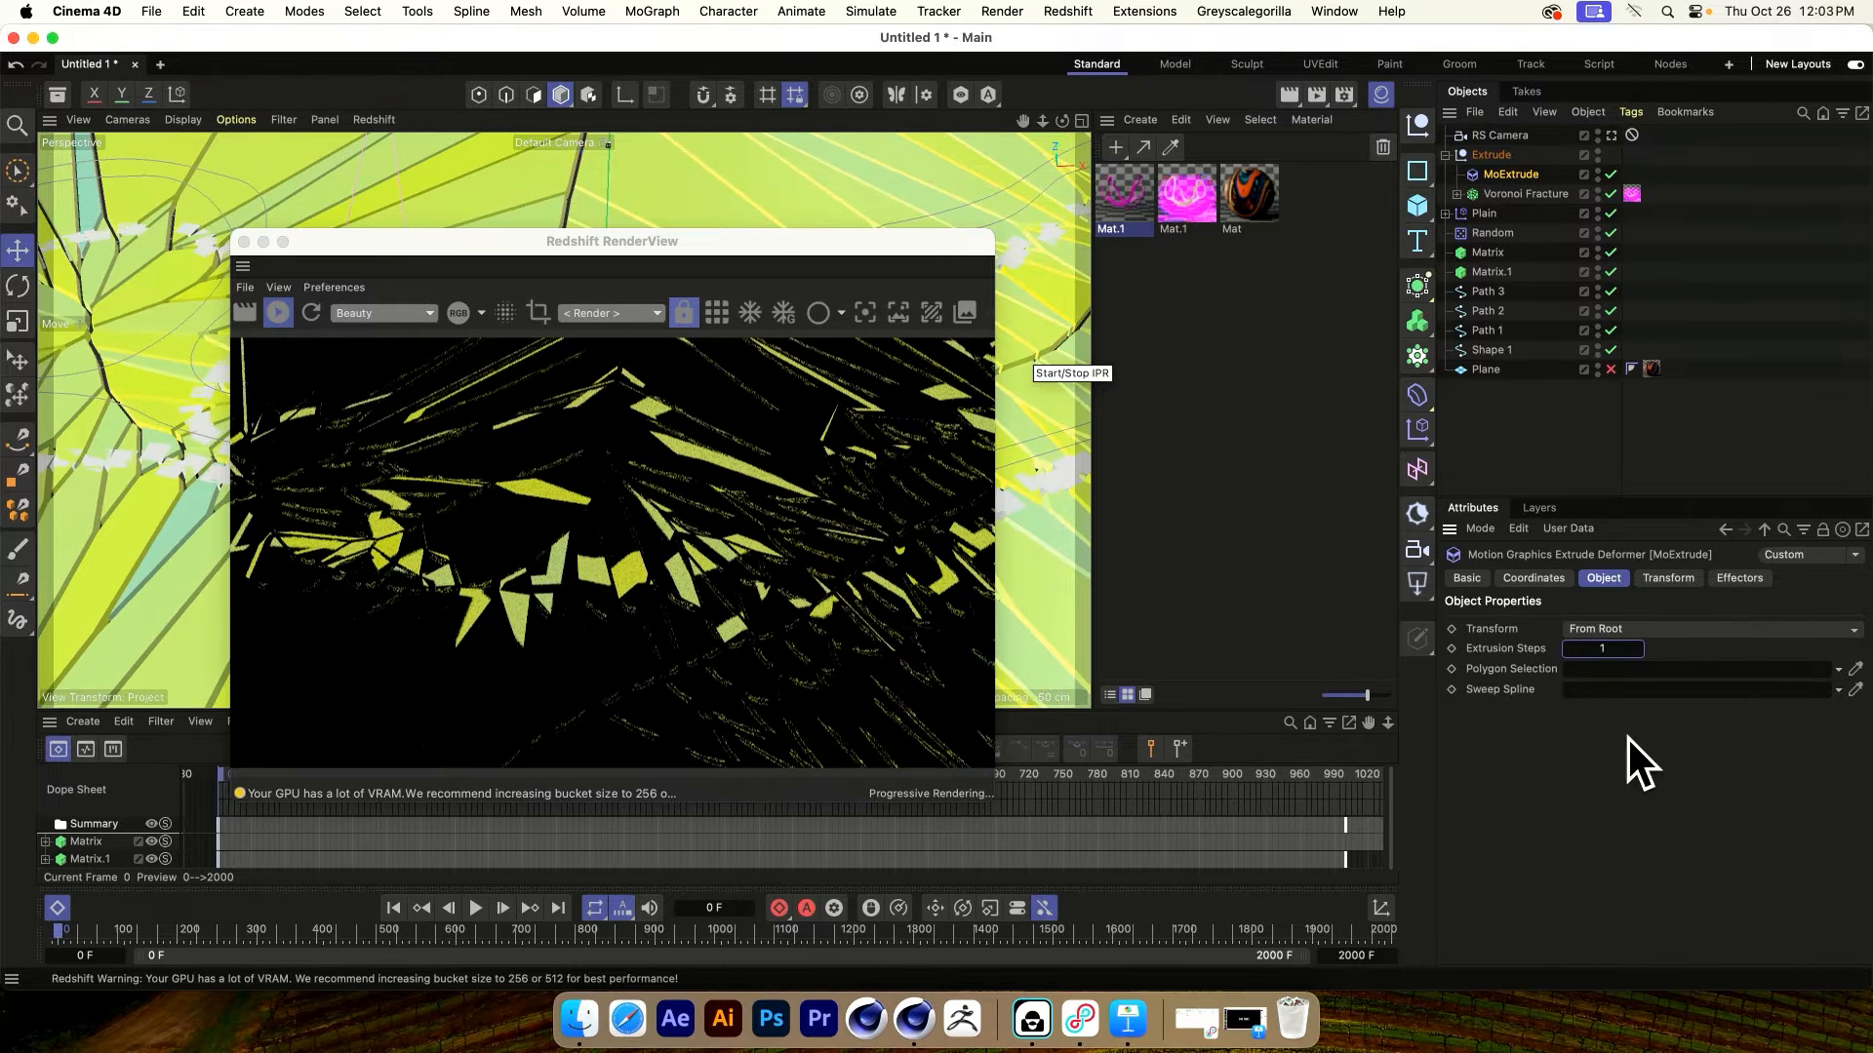
In MoExtrude's transform settings, set the Z position to 2 cm and the X, Y and Z scale to 1
{"action": "left_click", "coordinate": [1558, 577]}
{"action": "left_click", "coordinate": [1662, 578]}
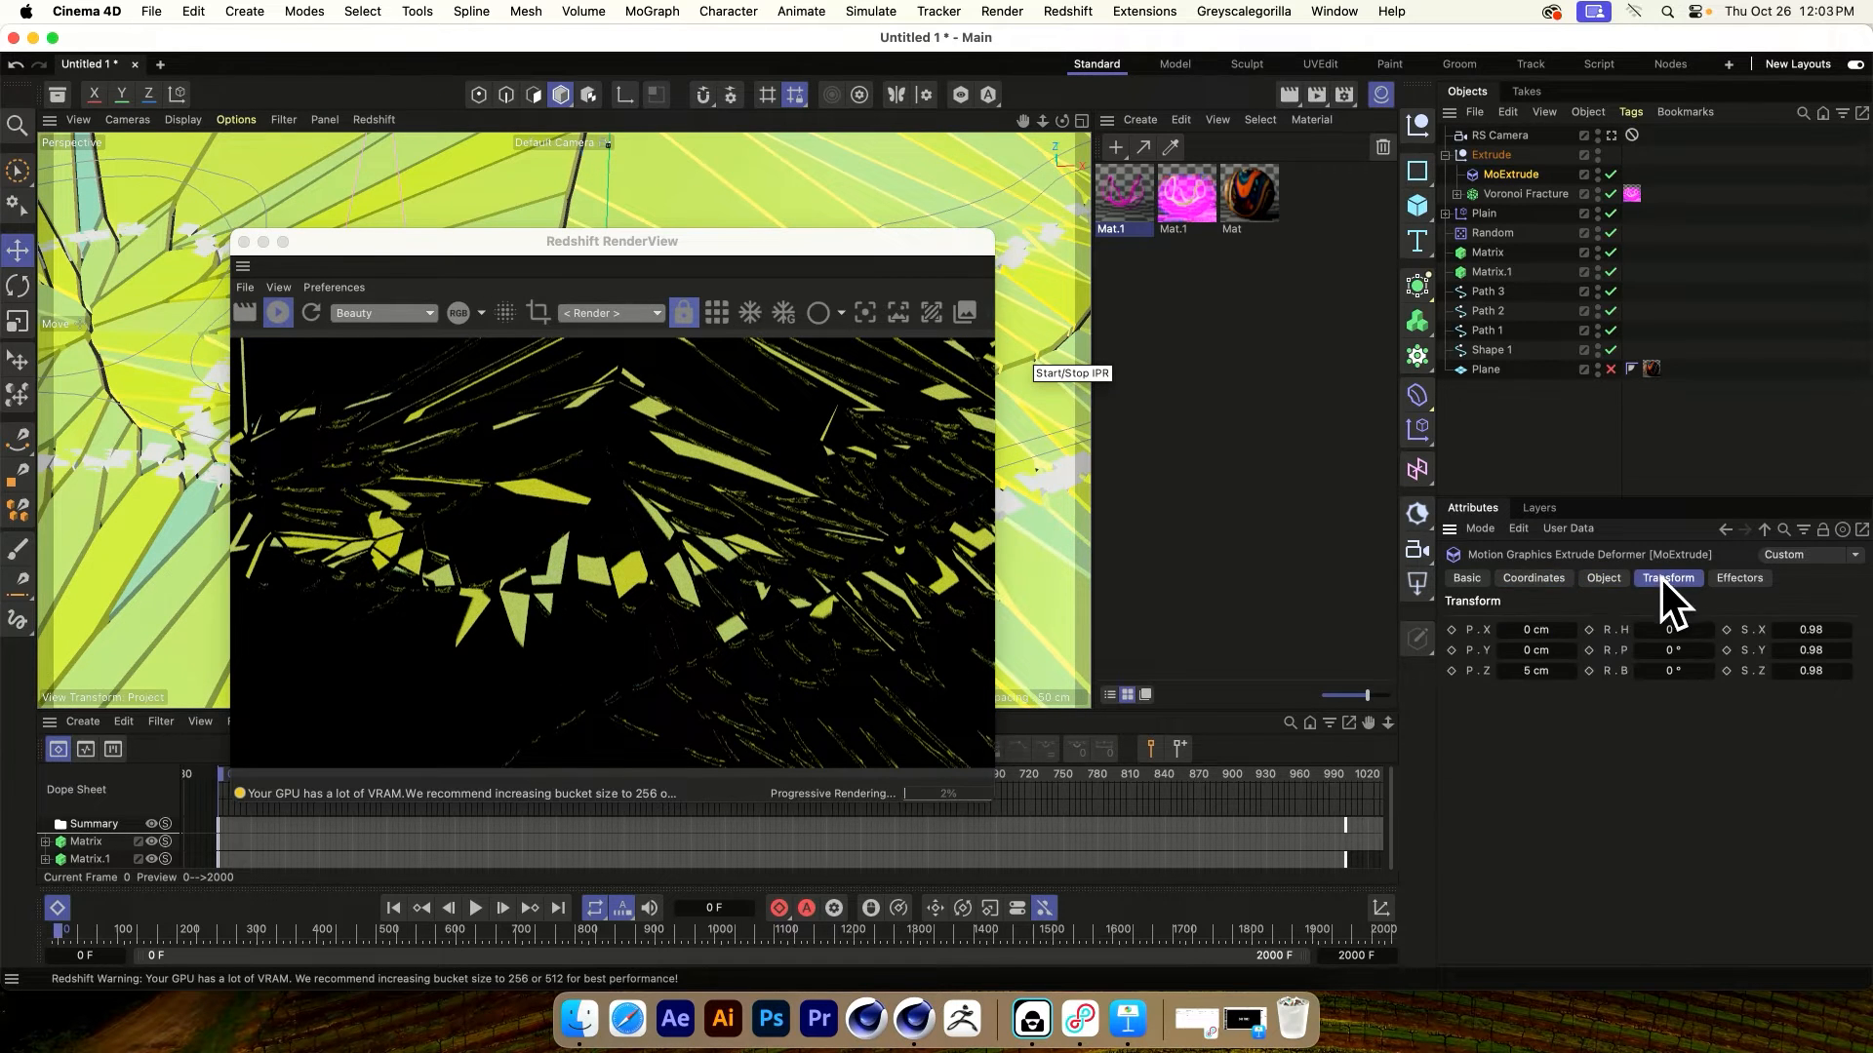
{"action": "left_click", "coordinate": [1534, 671]}
{"action": "type", "text": "2"}
{"action": "key", "text": "Return"}
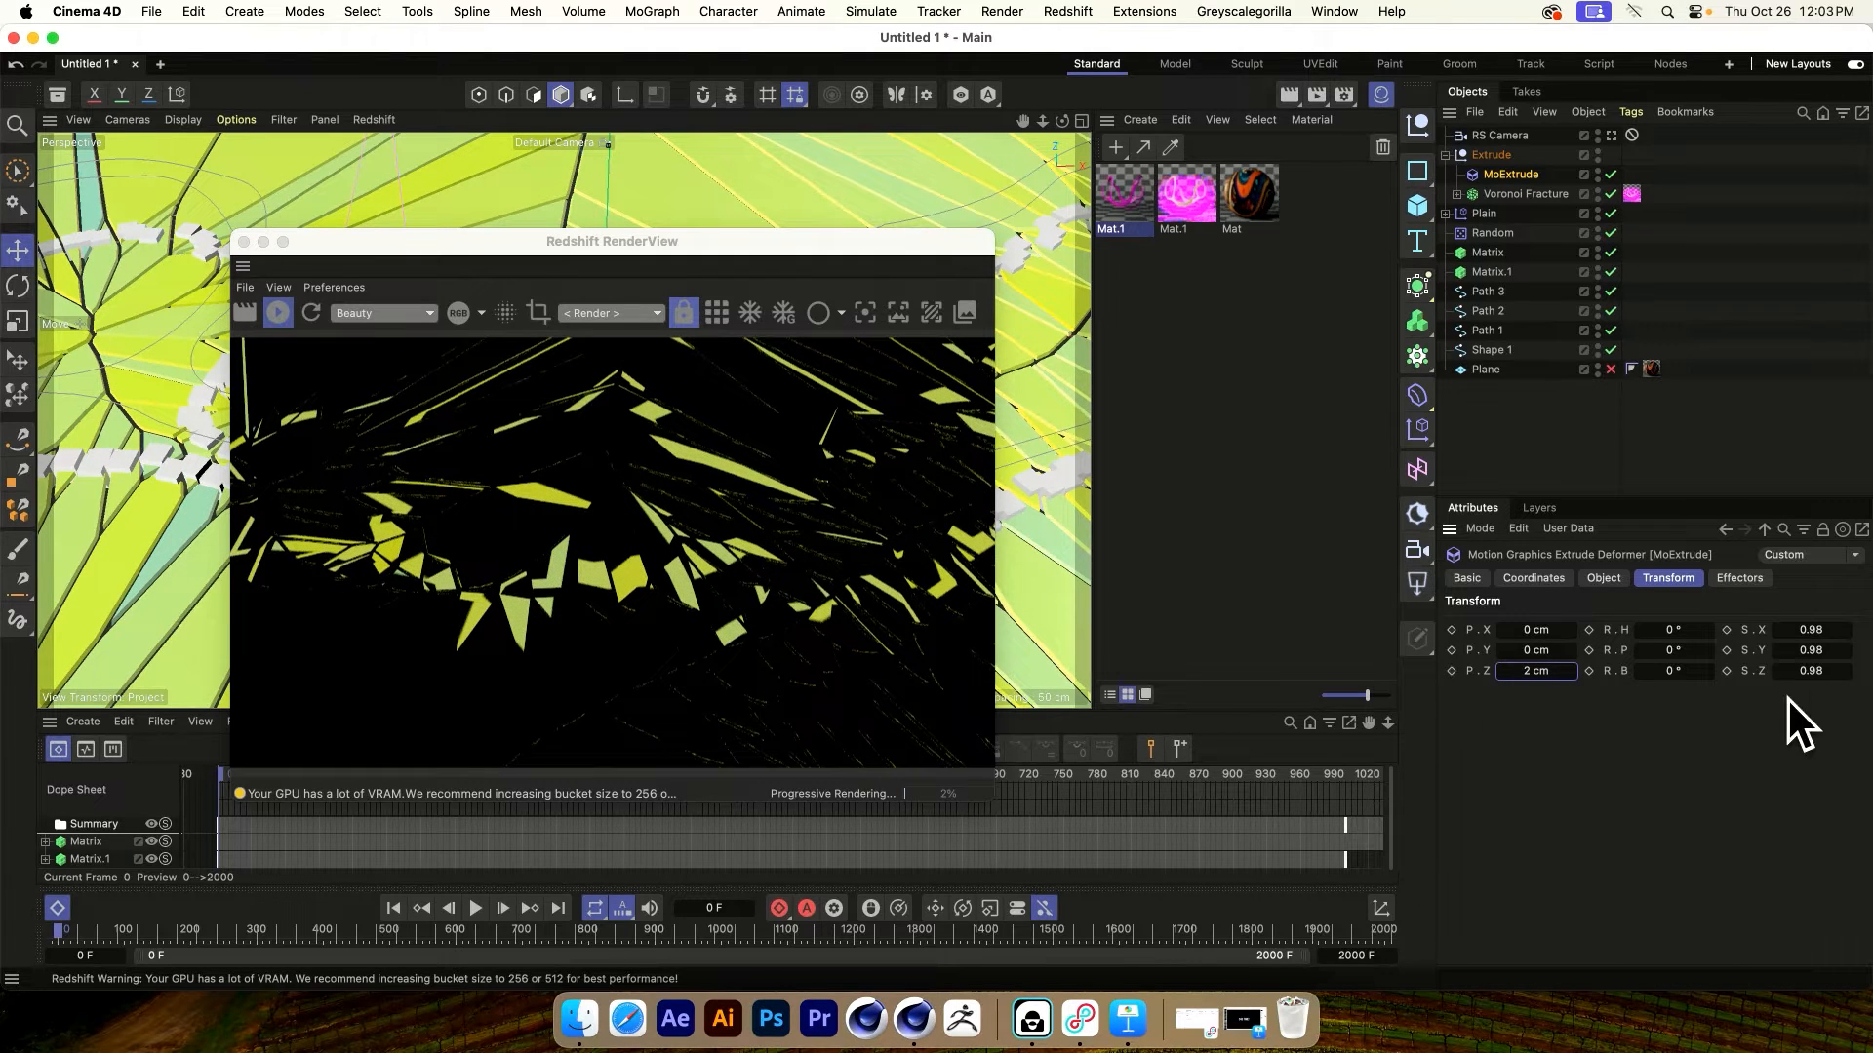
{"action": "left_click", "coordinate": [1811, 632]}
{"action": "type", "text": "1"}
{"action": "key", "text": "Tab"}
{"action": "type", "text": "1"}
{"action": "key", "text": "Tab"}
{"action": "type", "text": "1"}
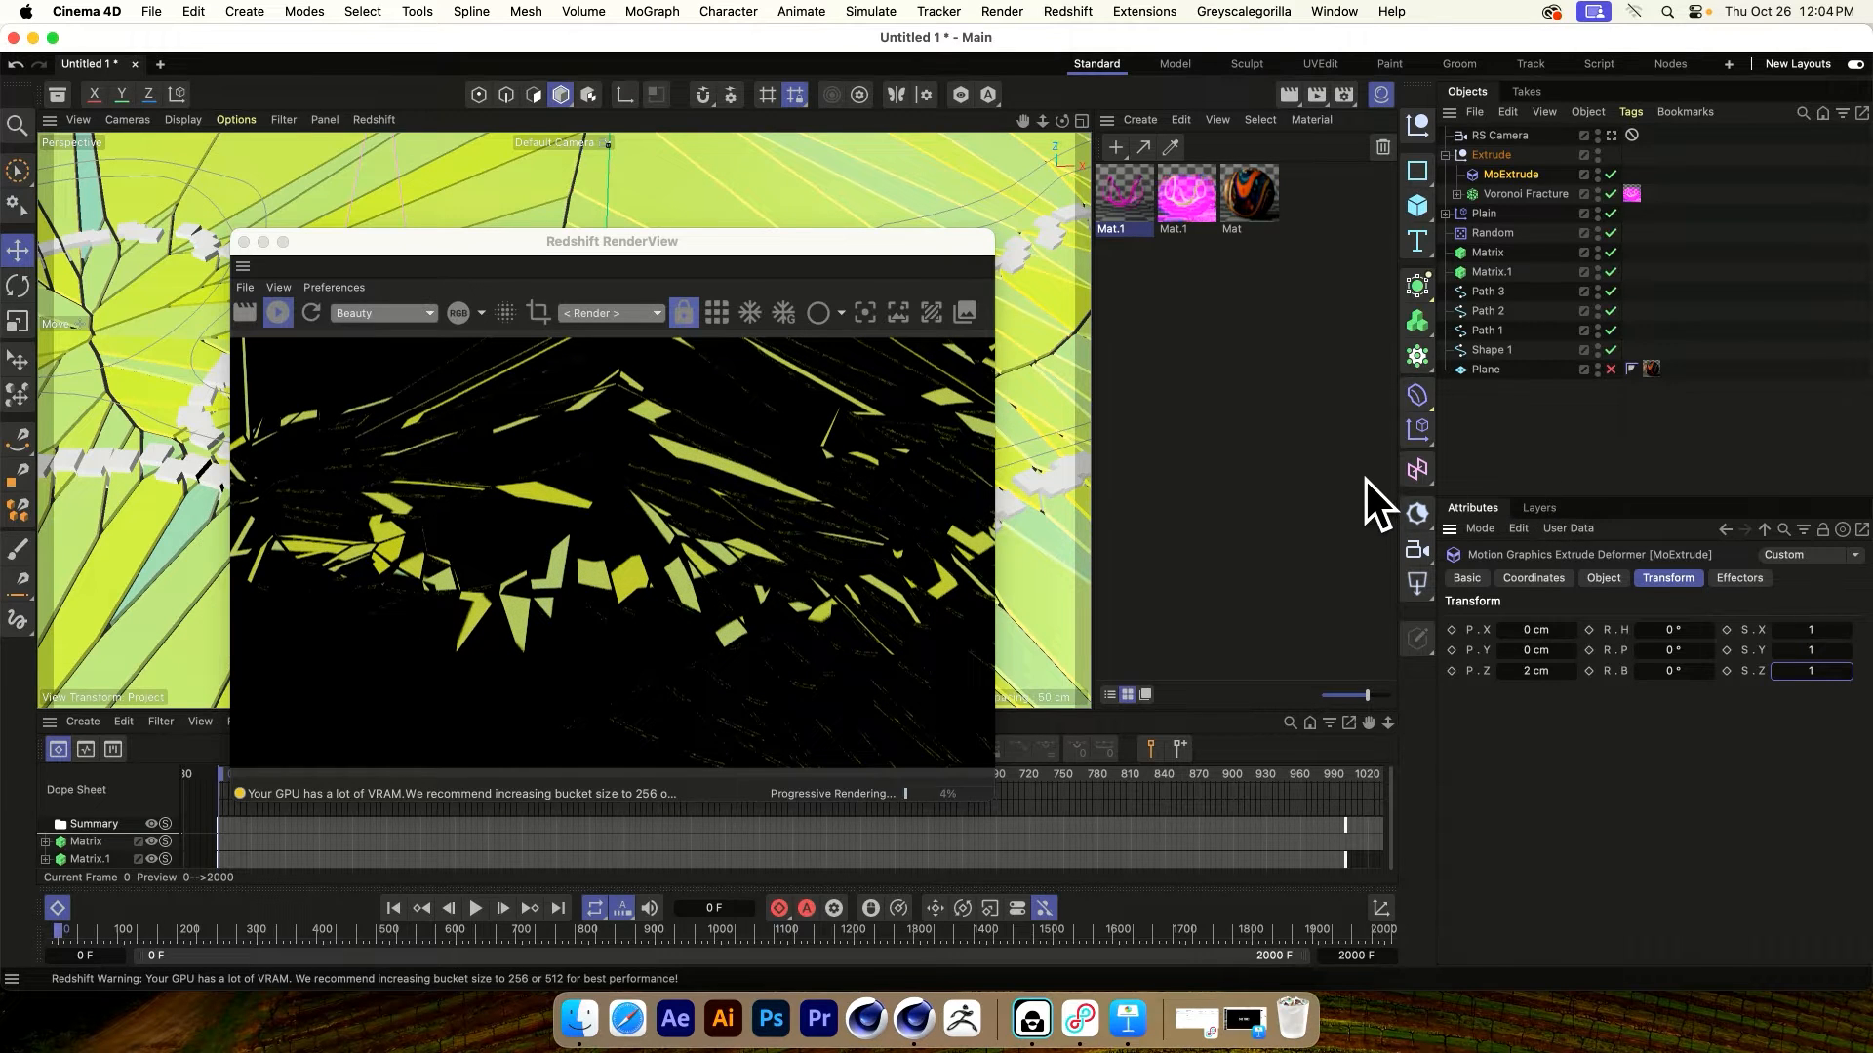
Look through the RS Camera again and set the Voronoi Fracture material tag's projection to Camera Mapping
{"action": "left_click", "coordinate": [1611, 135]}
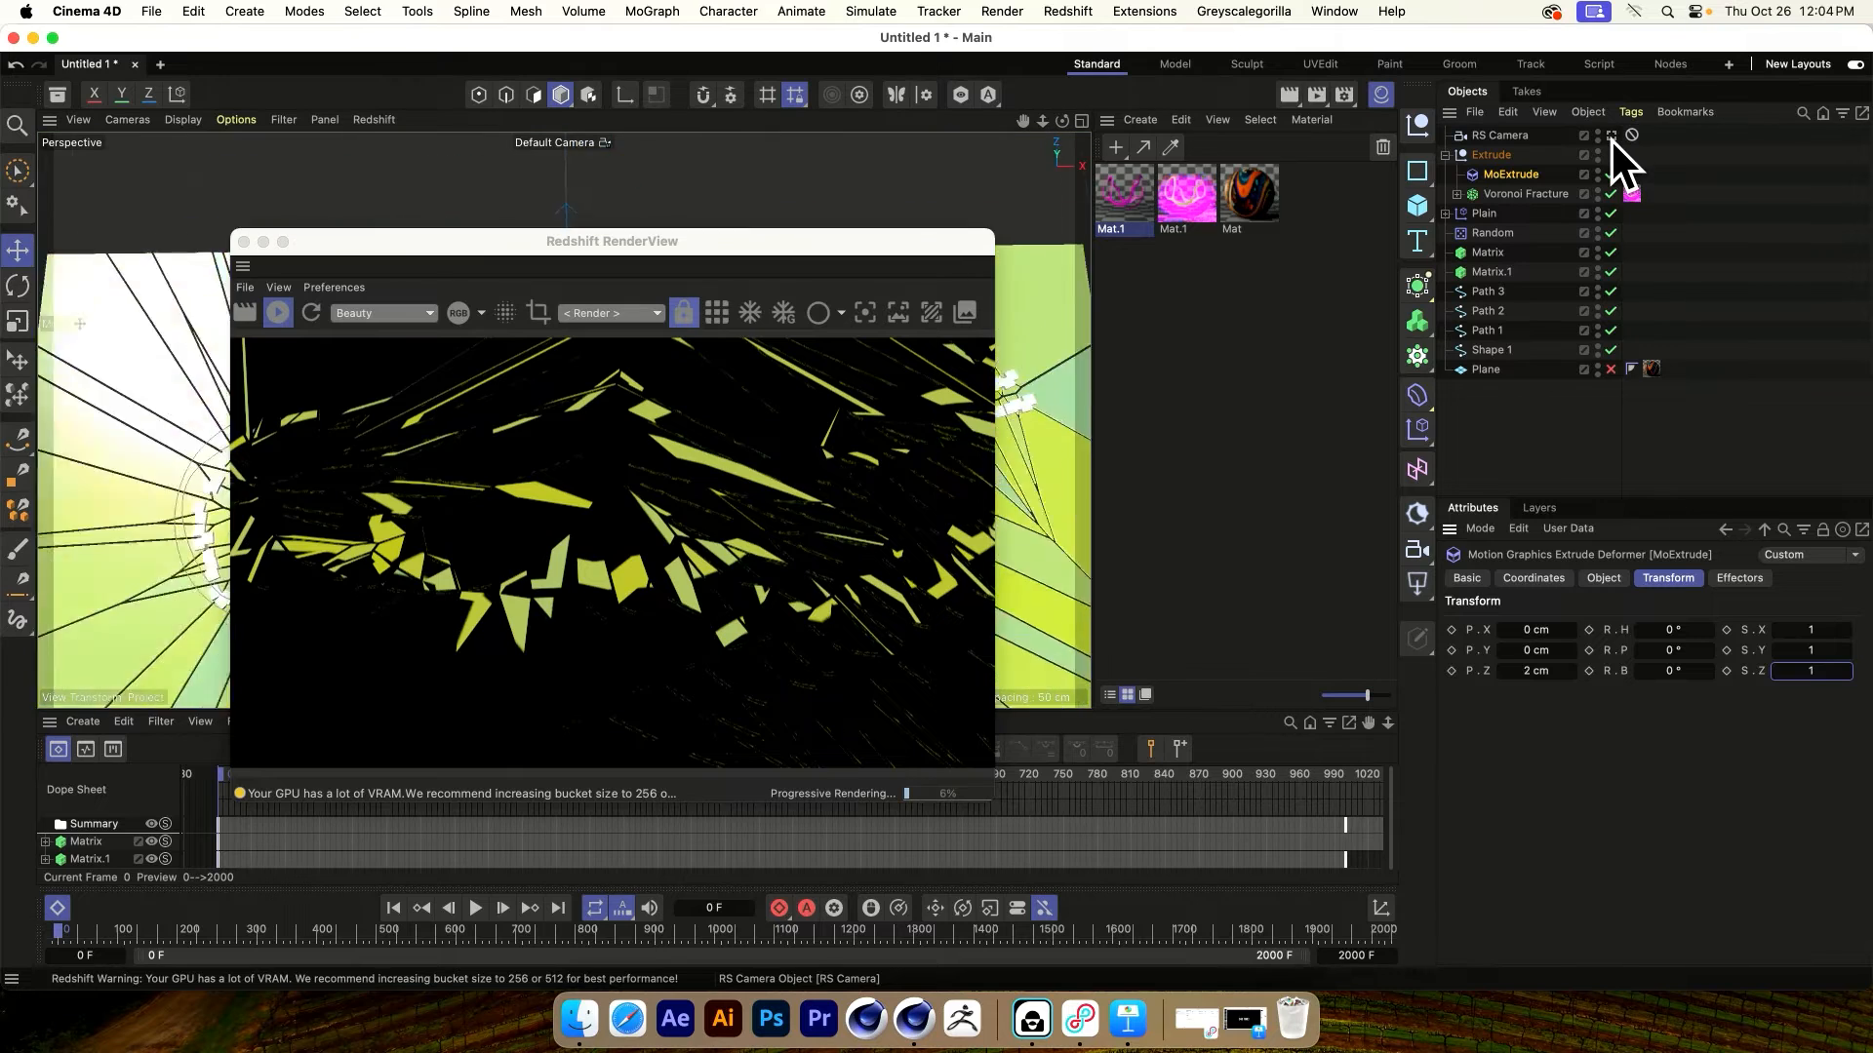
{"action": "left_click_drag", "start_coordinate": [790, 242], "coordinate": [852, 320]}
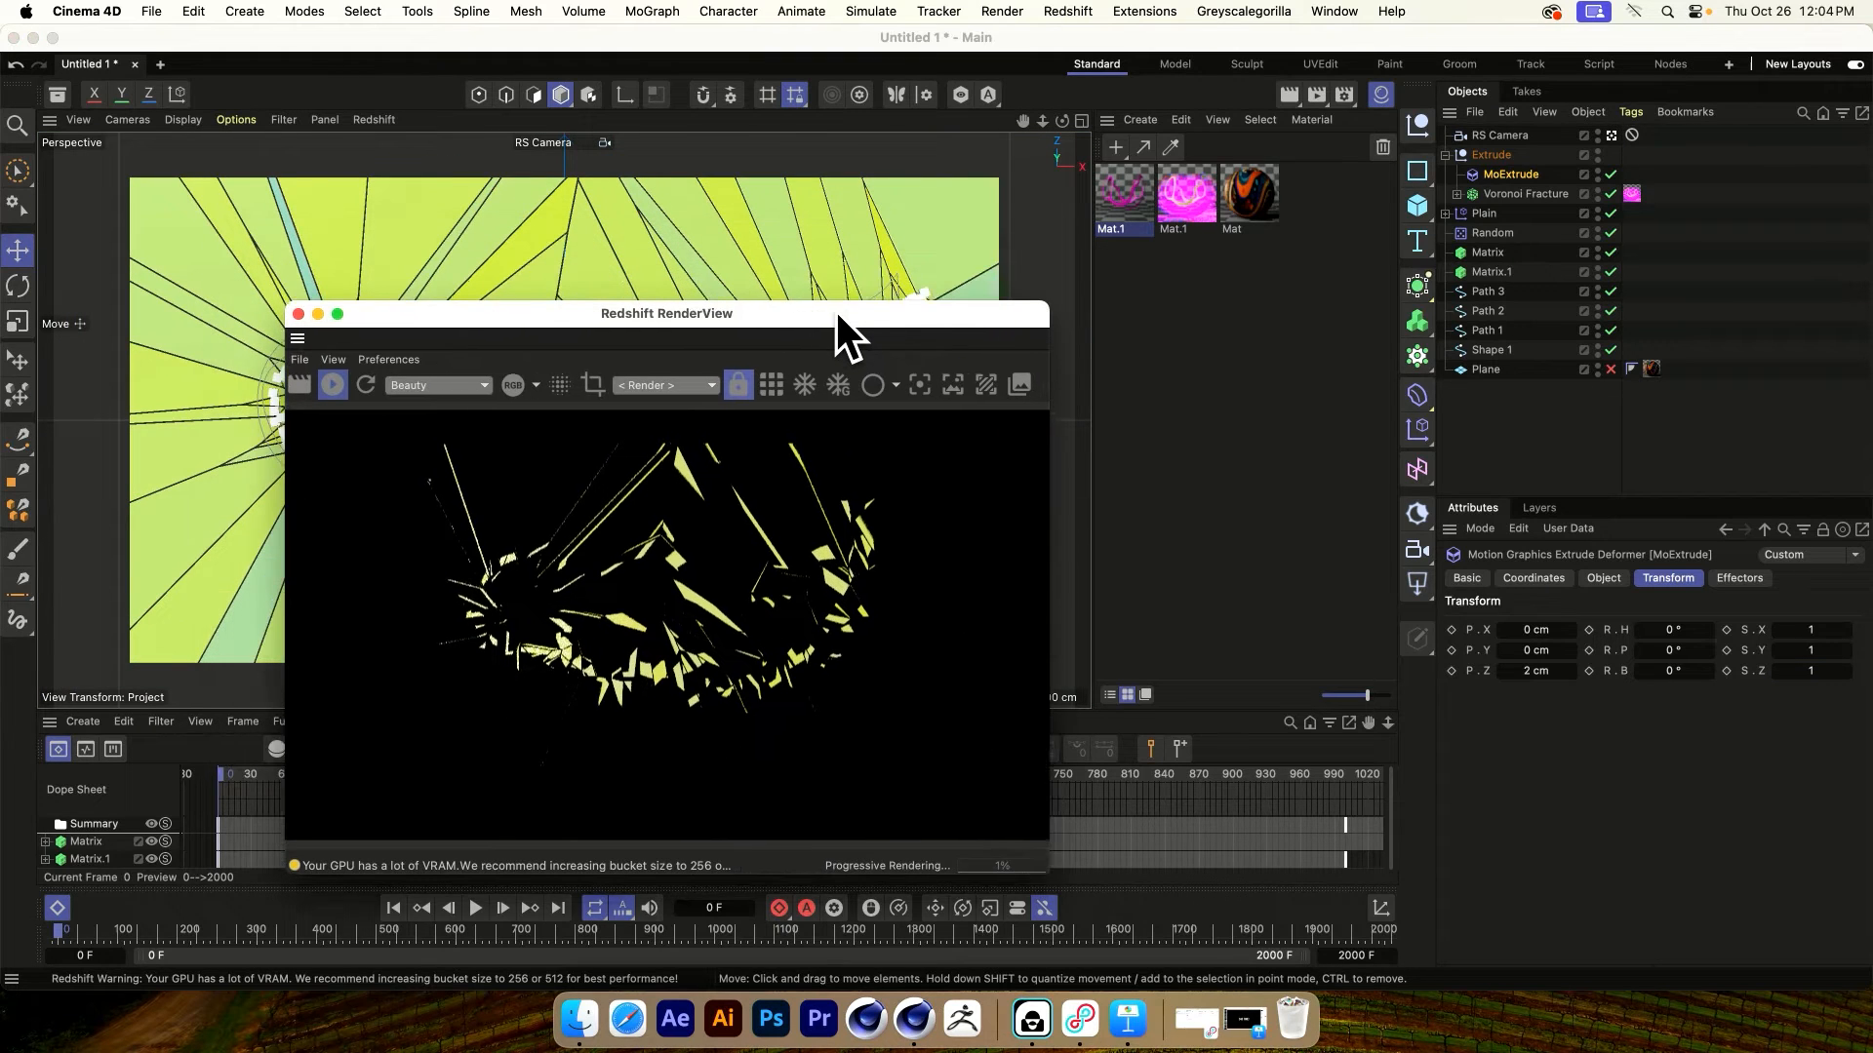
{"action": "left_click", "coordinate": [1632, 195]}
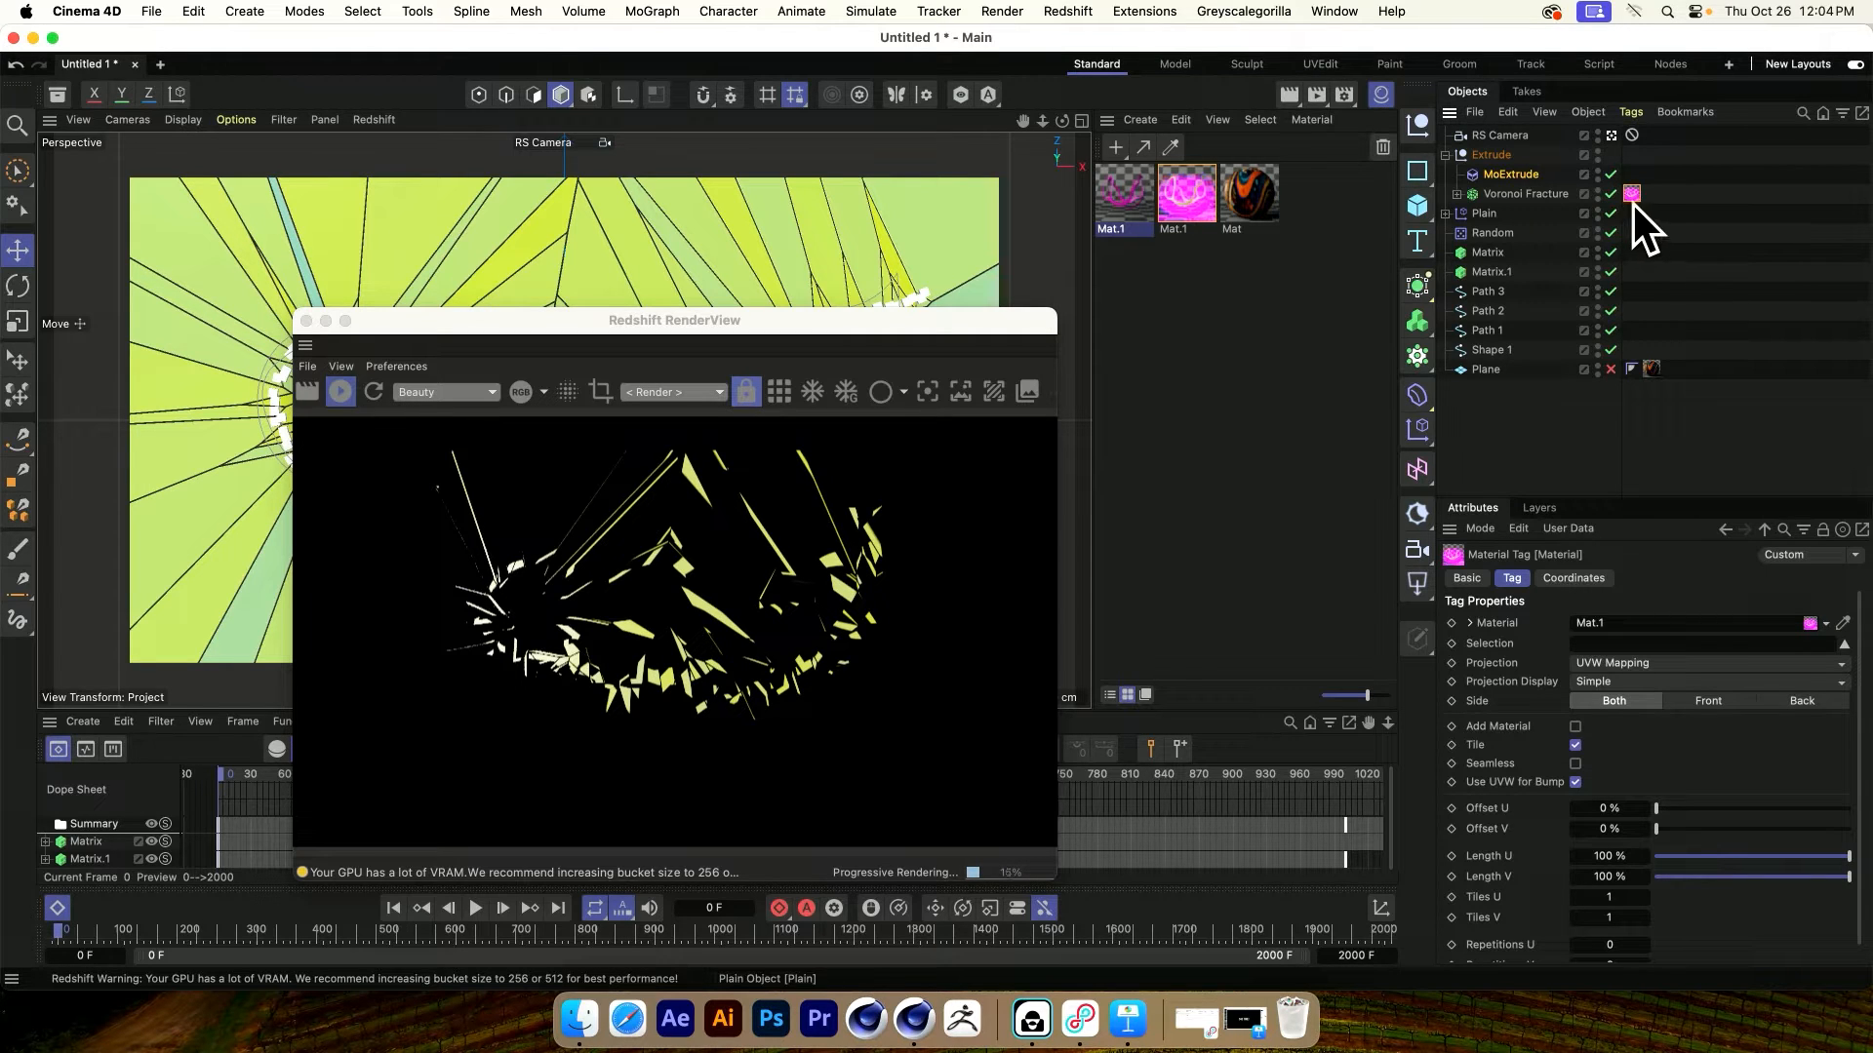
{"action": "left_click", "coordinate": [1671, 667]}
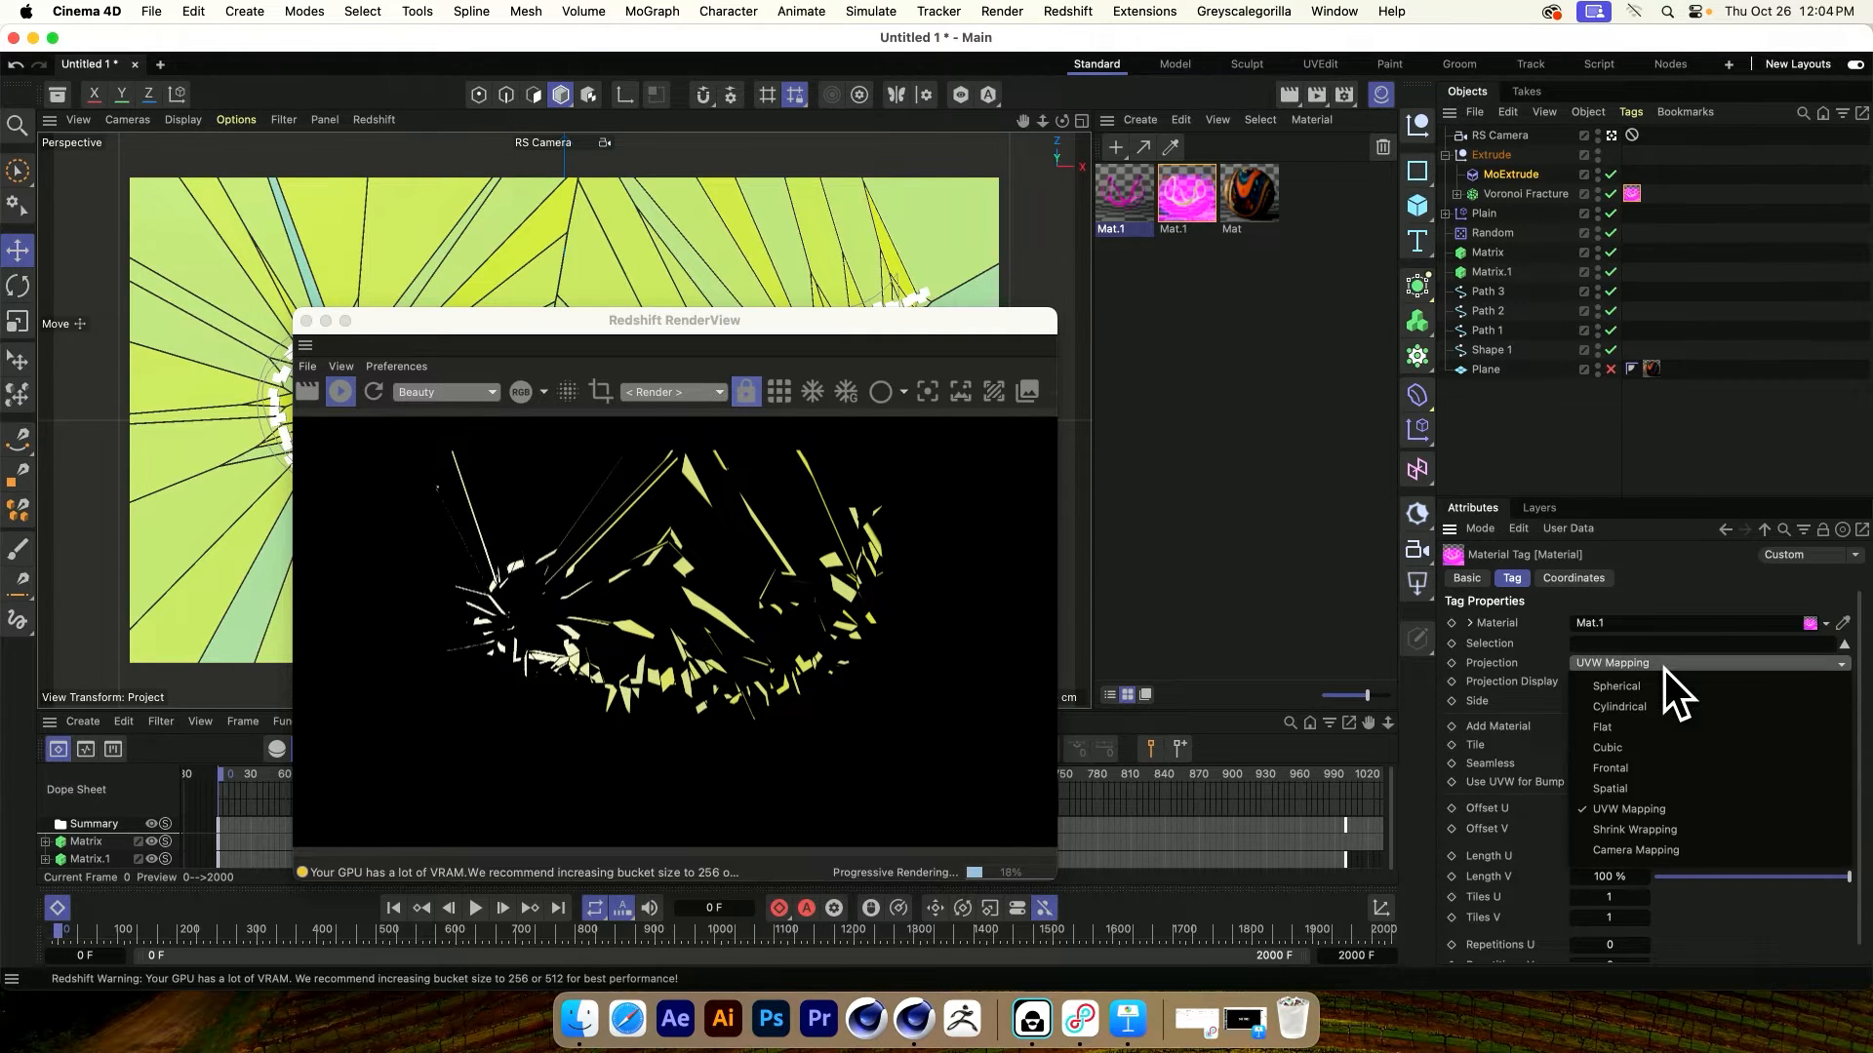
{"action": "left_click", "coordinate": [1670, 850]}
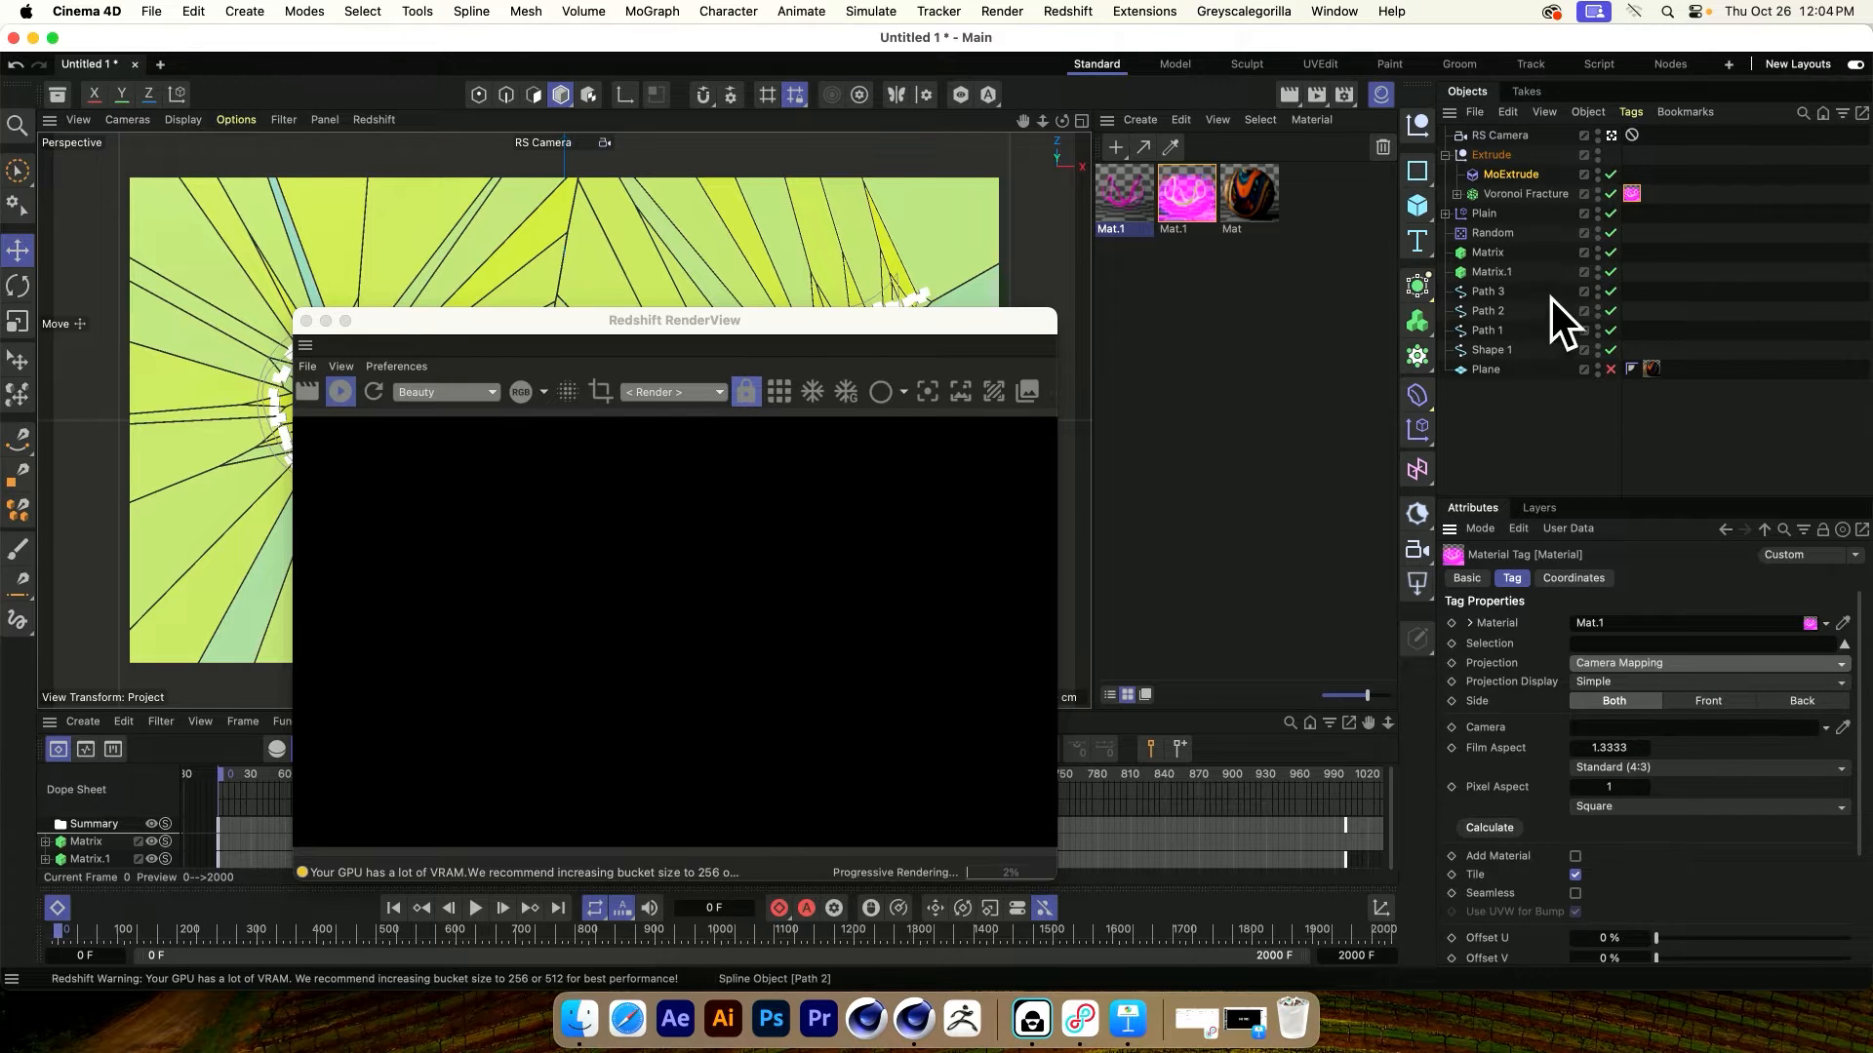
Assign the RS Camera to the material tag's camera mapping and set its film aspect to HDTV (16:9)
{"action": "left_click_drag", "start_coordinate": [1485, 135], "coordinate": [1631, 728]}
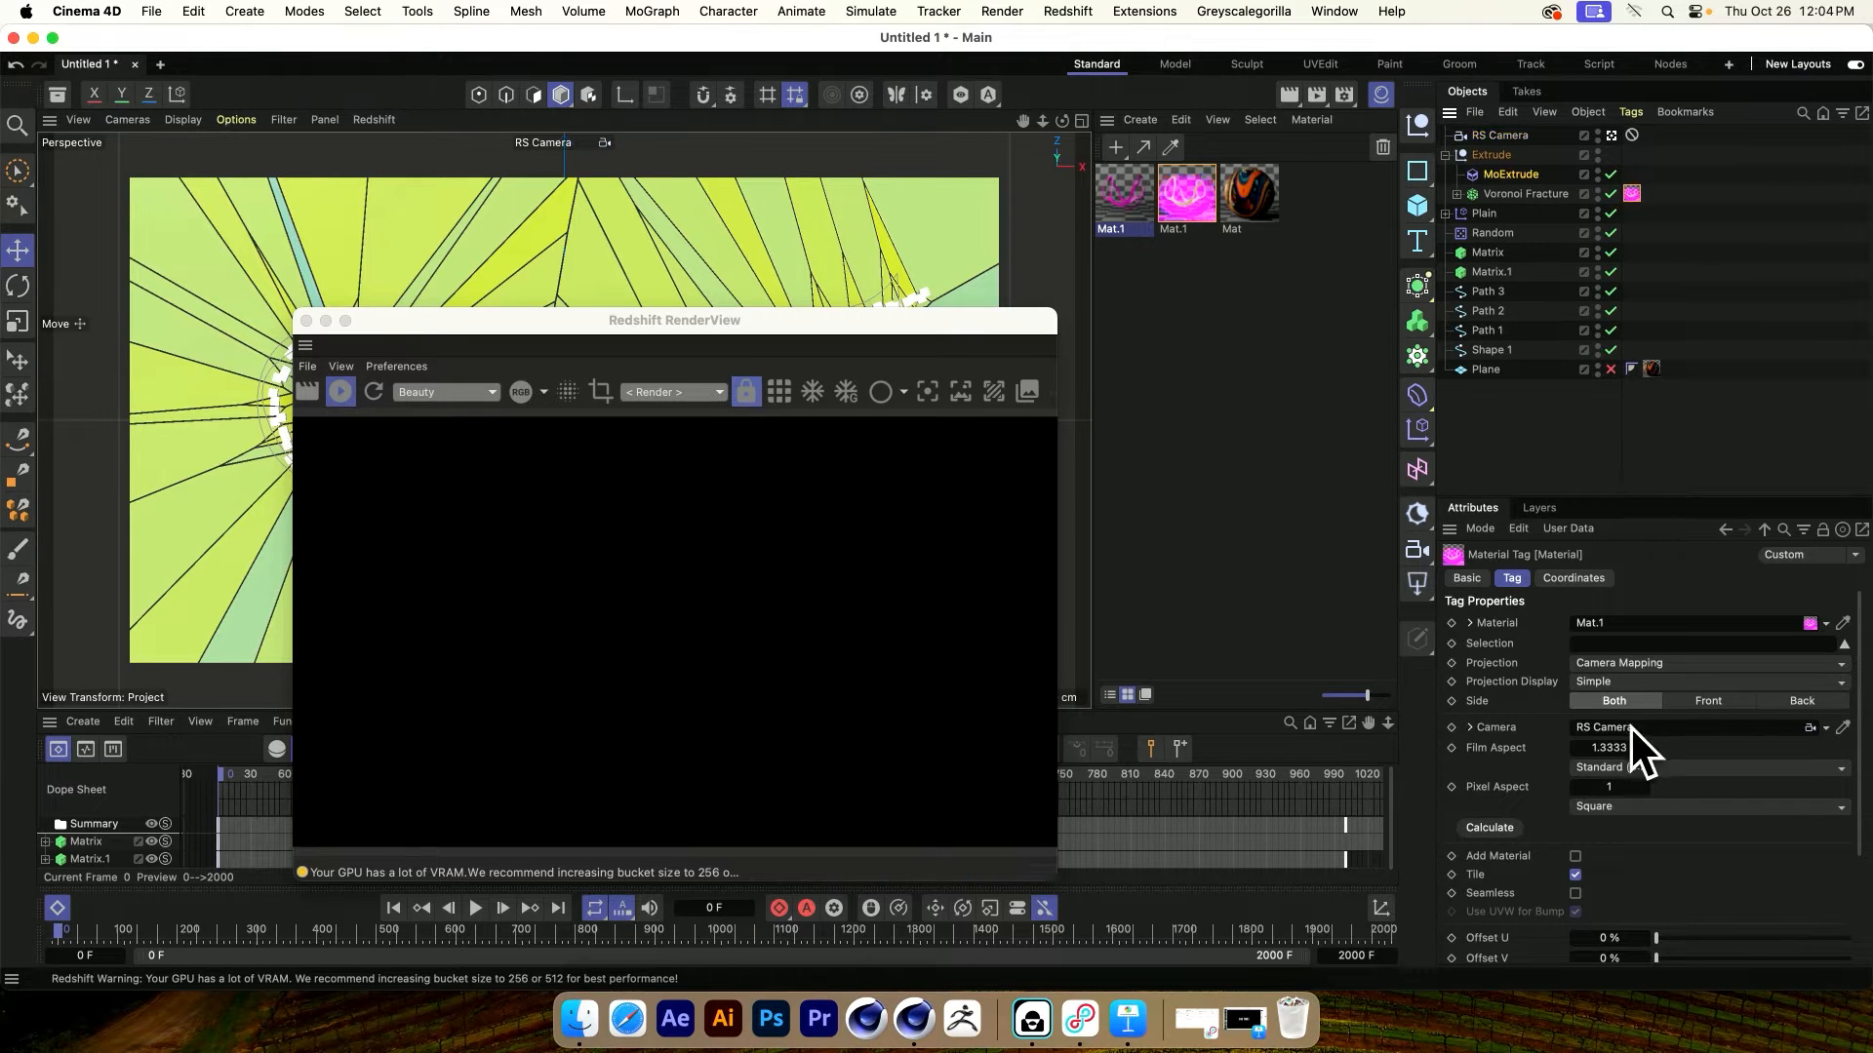
{"action": "left_click", "coordinate": [1642, 766]}
{"action": "left_click", "coordinate": [1687, 856]}
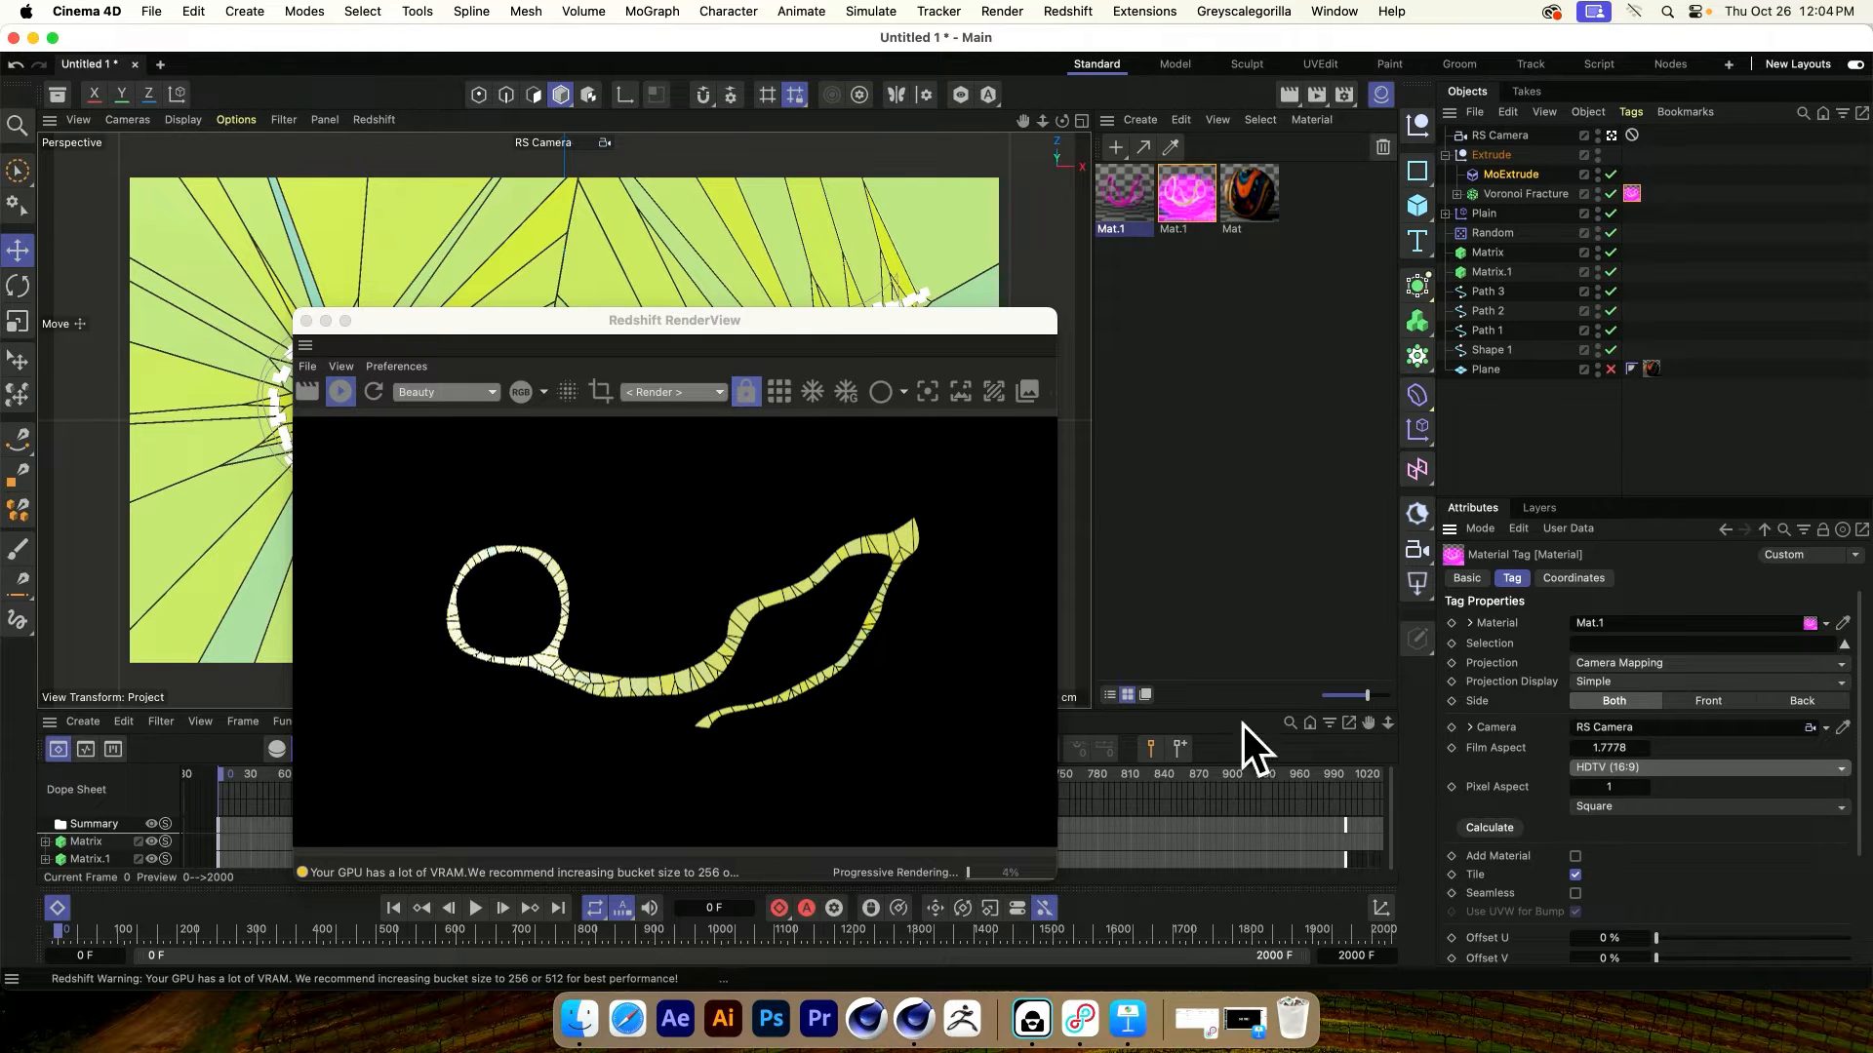
Leave the RS Camera view and inspect the camera-mapped fragments up close and as a whole in the viewport and live render
{"action": "left_click", "coordinate": [1611, 135]}
{"action": "left_click_drag", "start_coordinate": [699, 324], "coordinate": [1053, 246]}
{"action": "right_click_drag", "start_coordinate": [501, 494], "coordinate": [597, 487], "text": "alt"}
{"action": "left_click_drag", "start_coordinate": [507, 507], "coordinate": [502, 438], "text": "alt"}
{"action": "right_click_drag", "start_coordinate": [490, 513], "coordinate": [595, 470], "text": "alt"}
{"action": "left_click_drag", "start_coordinate": [478, 497], "coordinate": [478, 557], "text": "alt"}
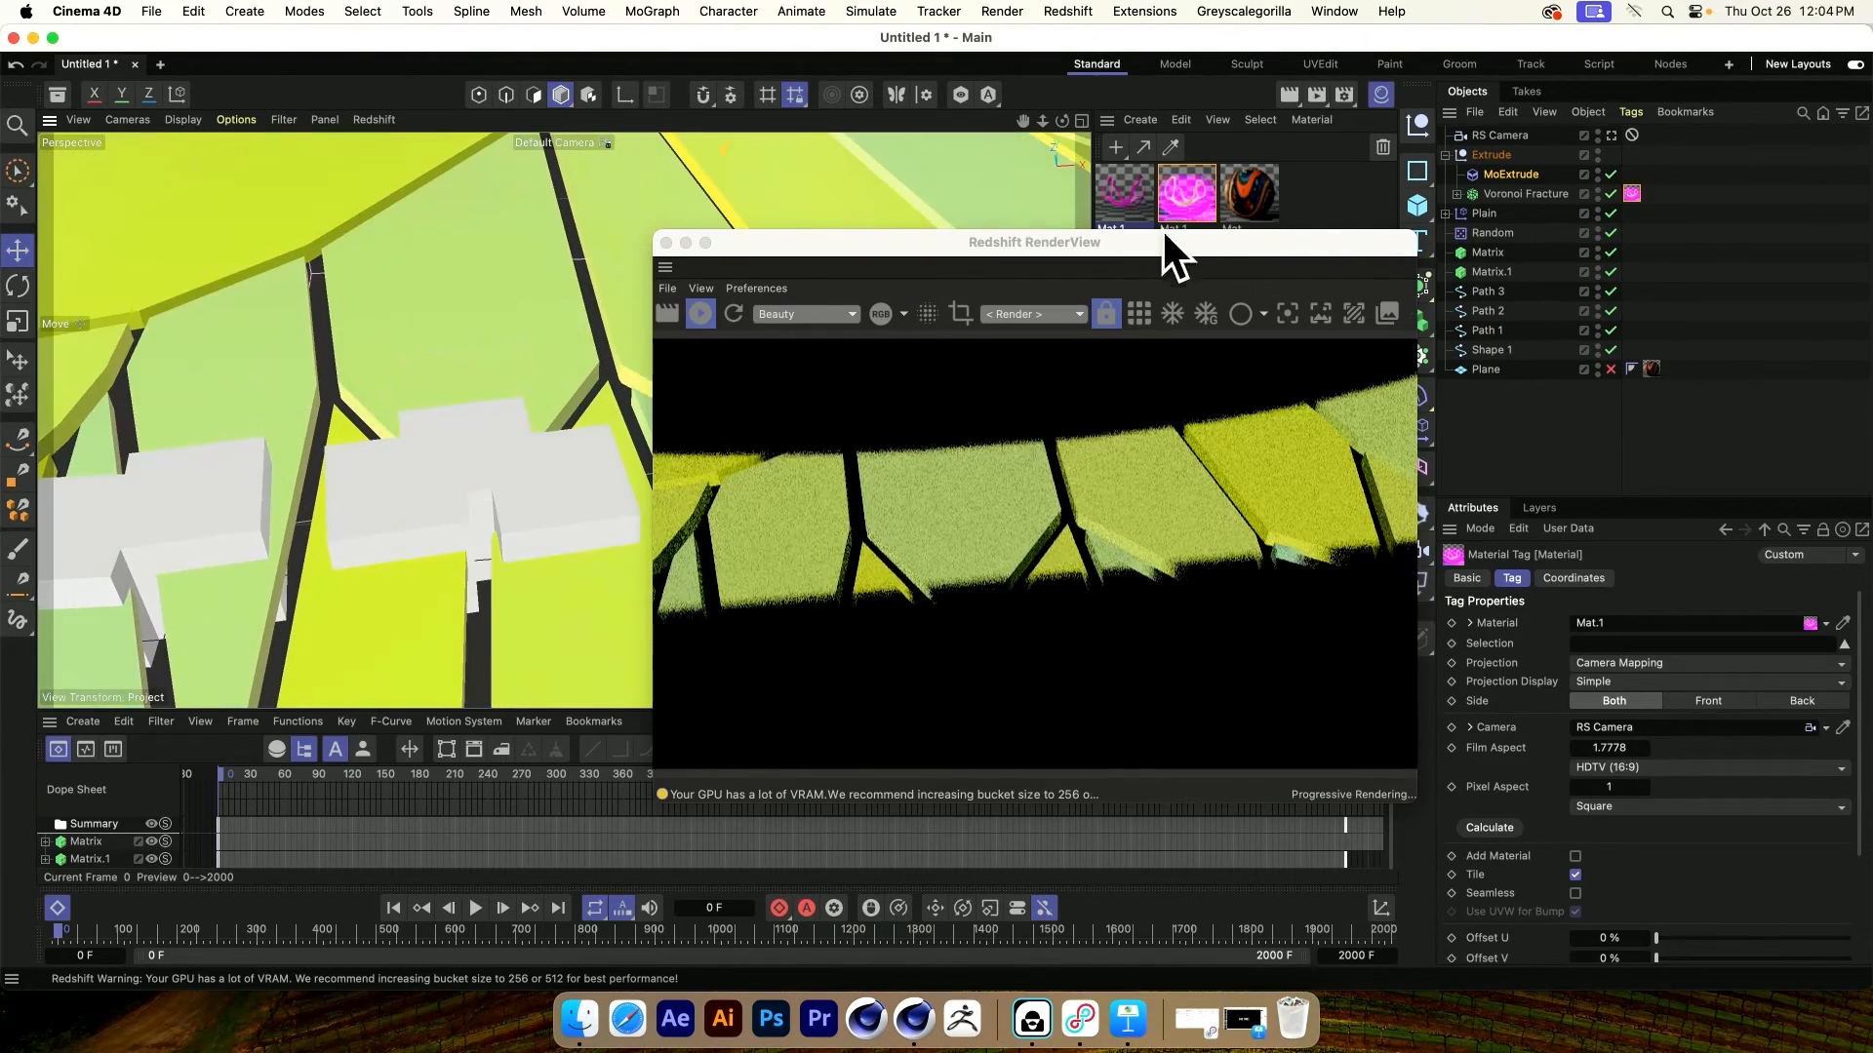
{"action": "key", "text": "h"}
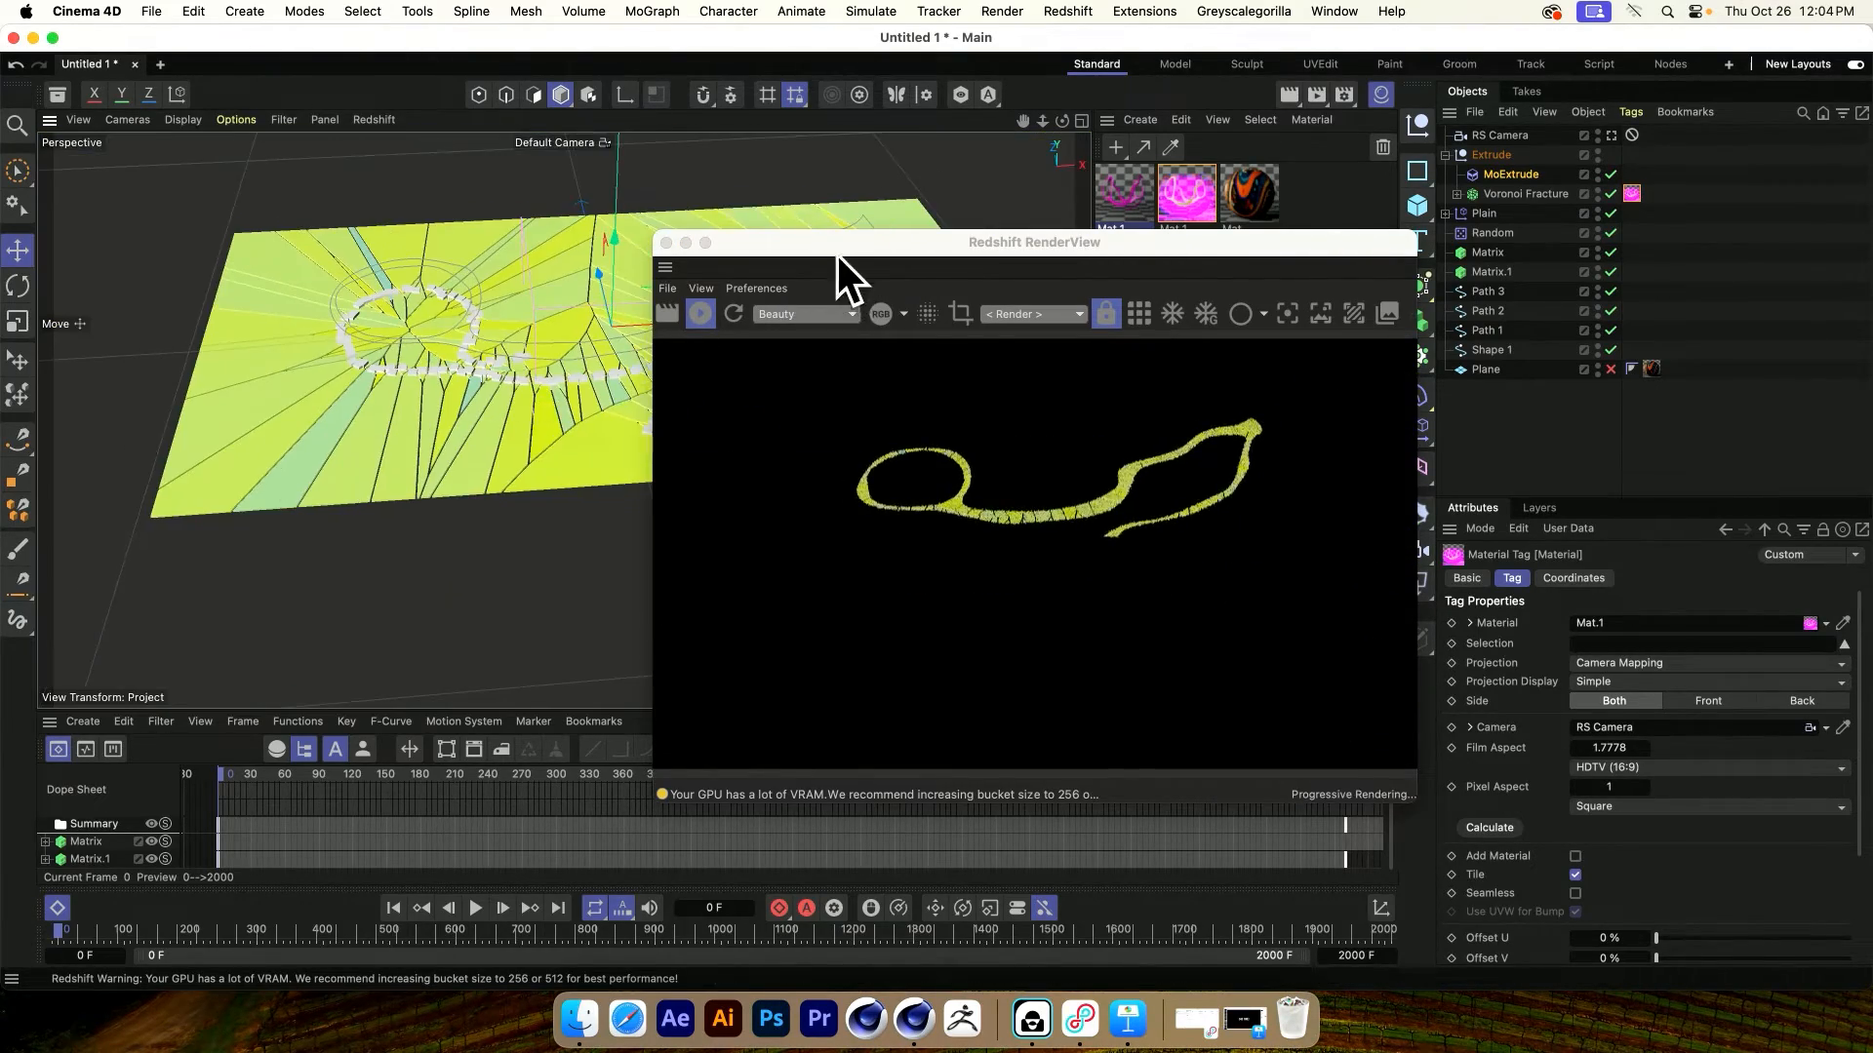
{"action": "left_click_drag", "start_coordinate": [825, 250], "coordinate": [1191, 287]}
{"action": "scroll", "coordinate": [653, 413], "scroll_direction": "up", "scroll_amount": 3}
Play the animation to examine the shifting fracture, stop and close the live render, pause playback and inspect the fragments closely
{"action": "left_click", "coordinate": [475, 907]}
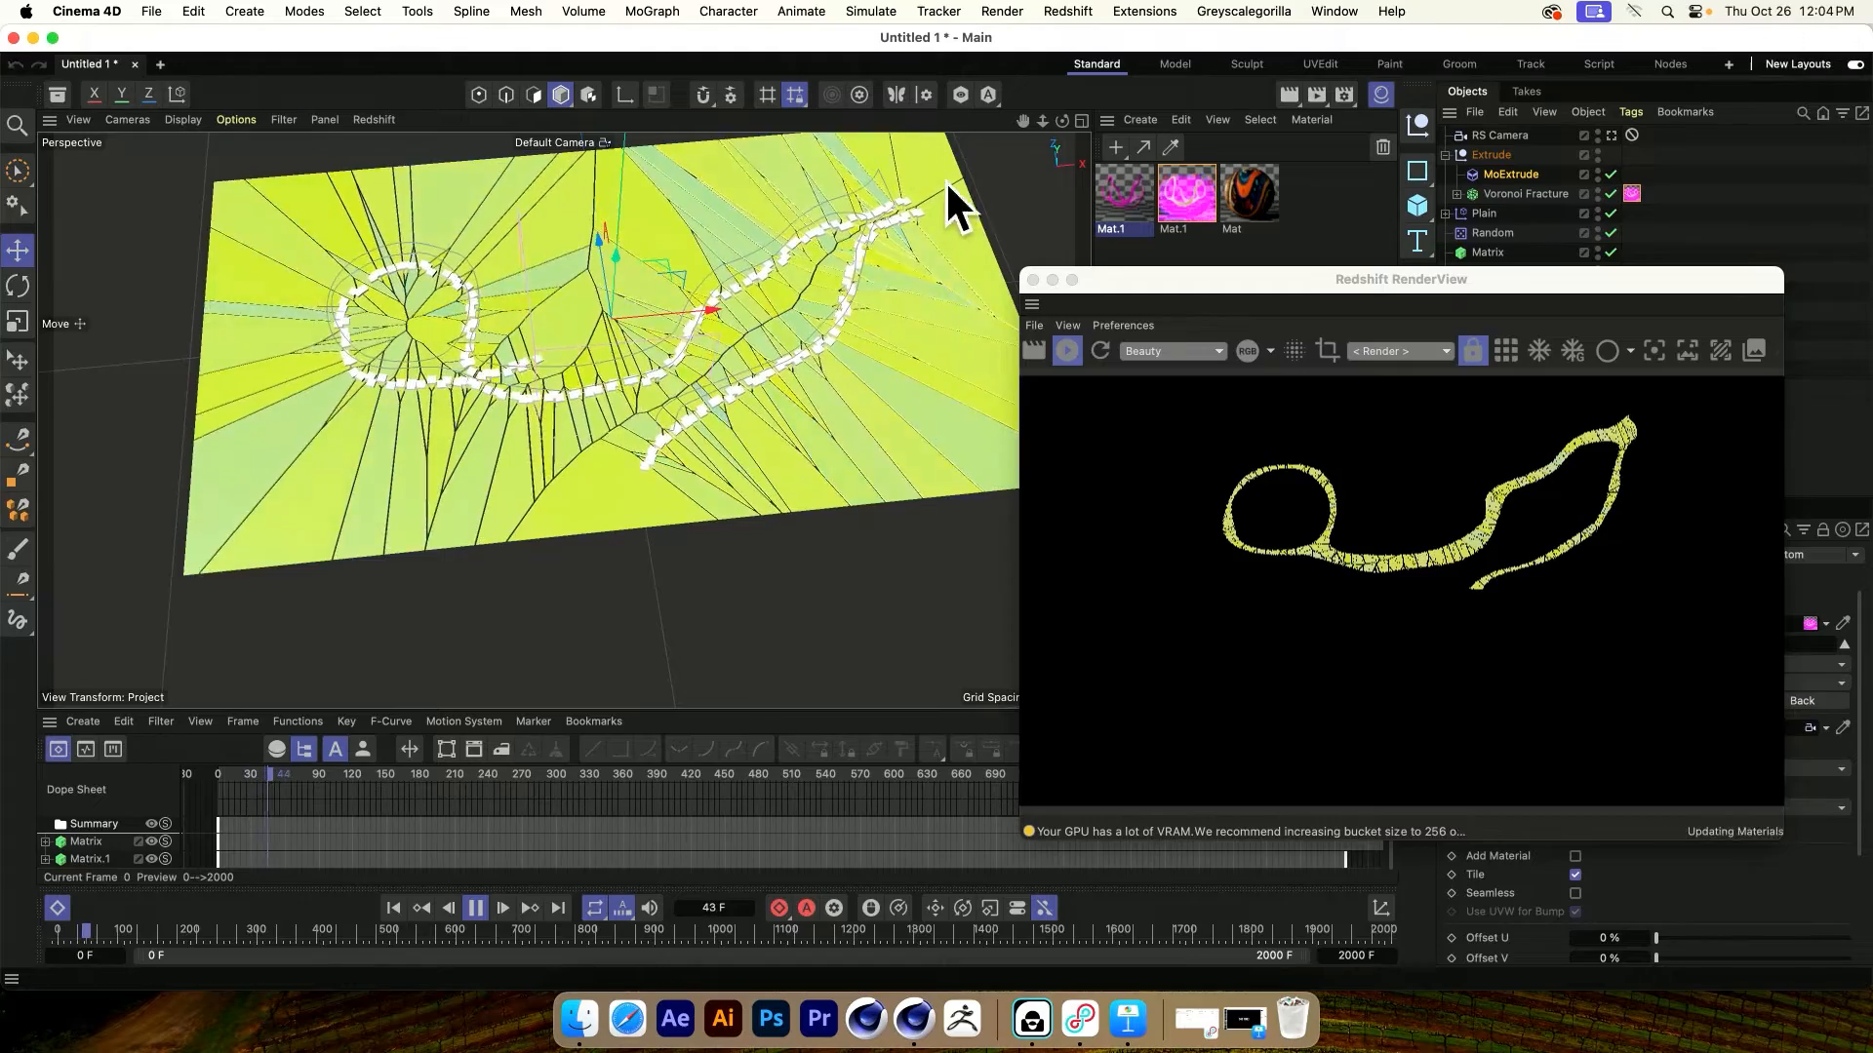
{"action": "left_click", "coordinate": [1067, 353]}
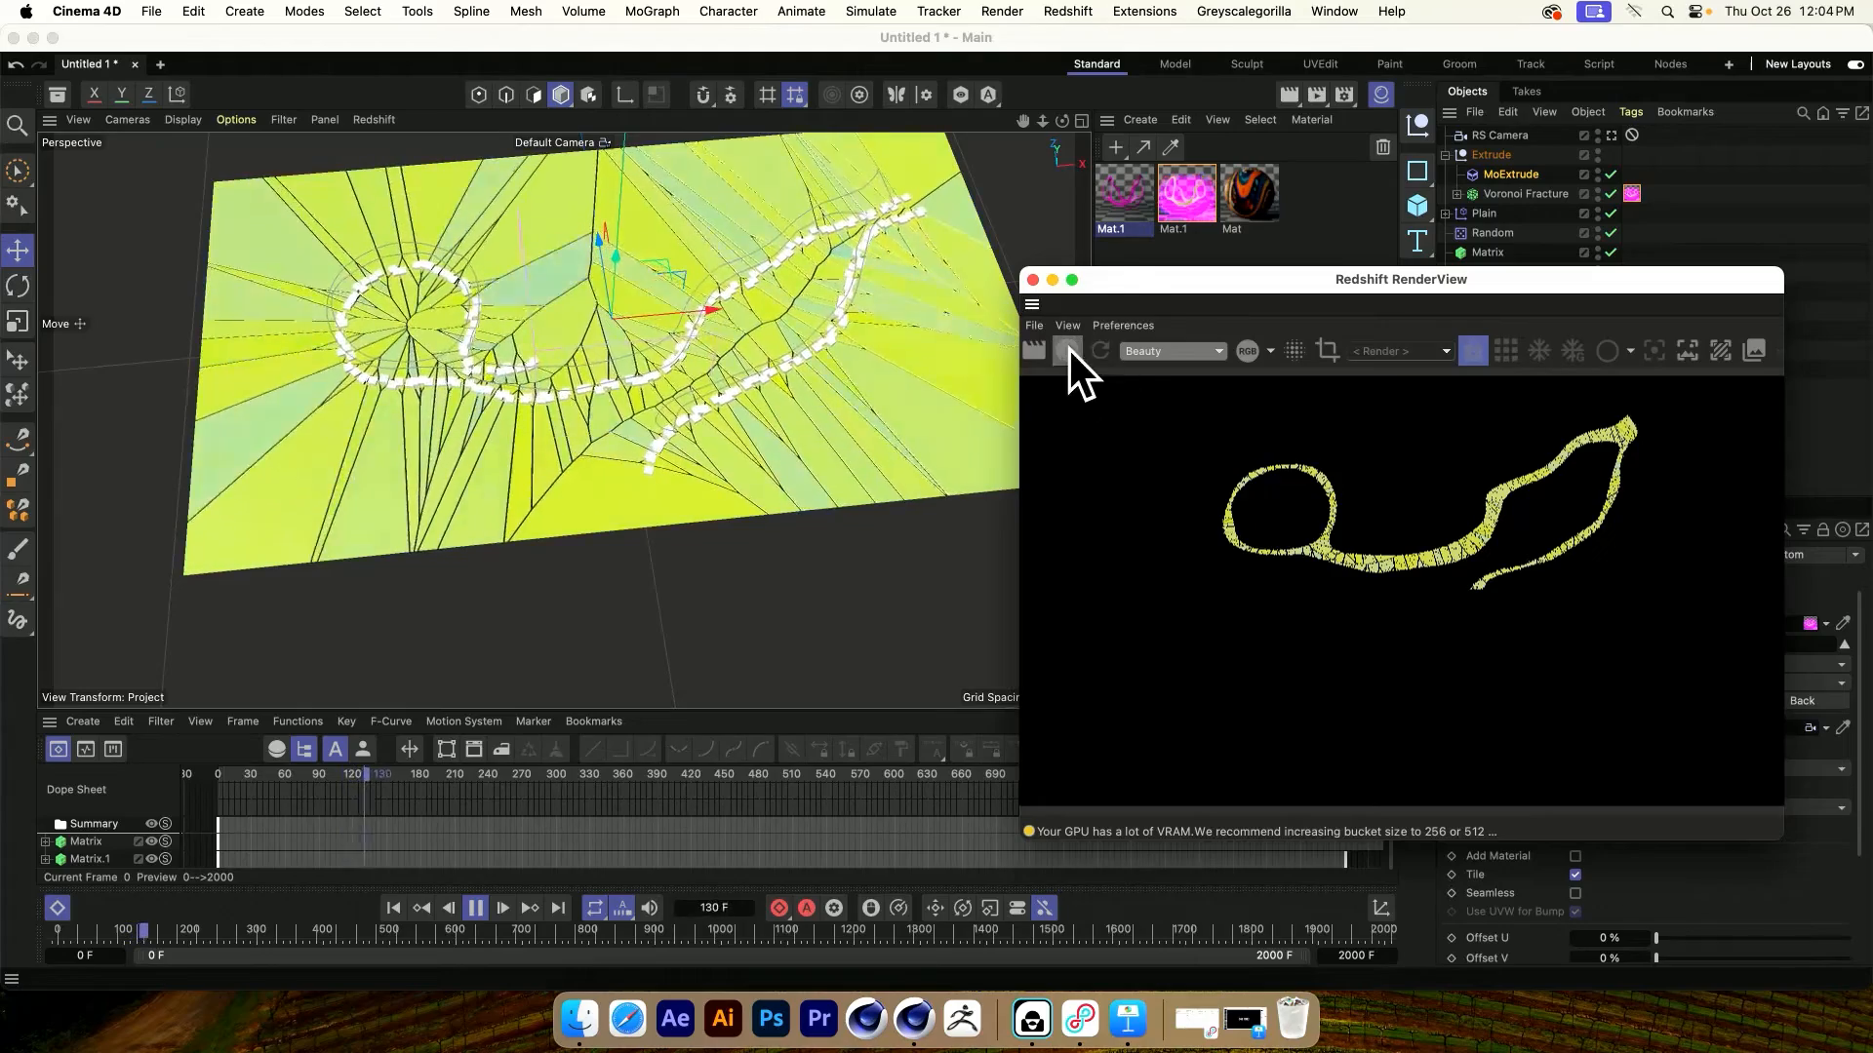
{"action": "left_click_drag", "start_coordinate": [1136, 272], "coordinate": [1016, 237]}
{"action": "left_click", "coordinate": [912, 245]}
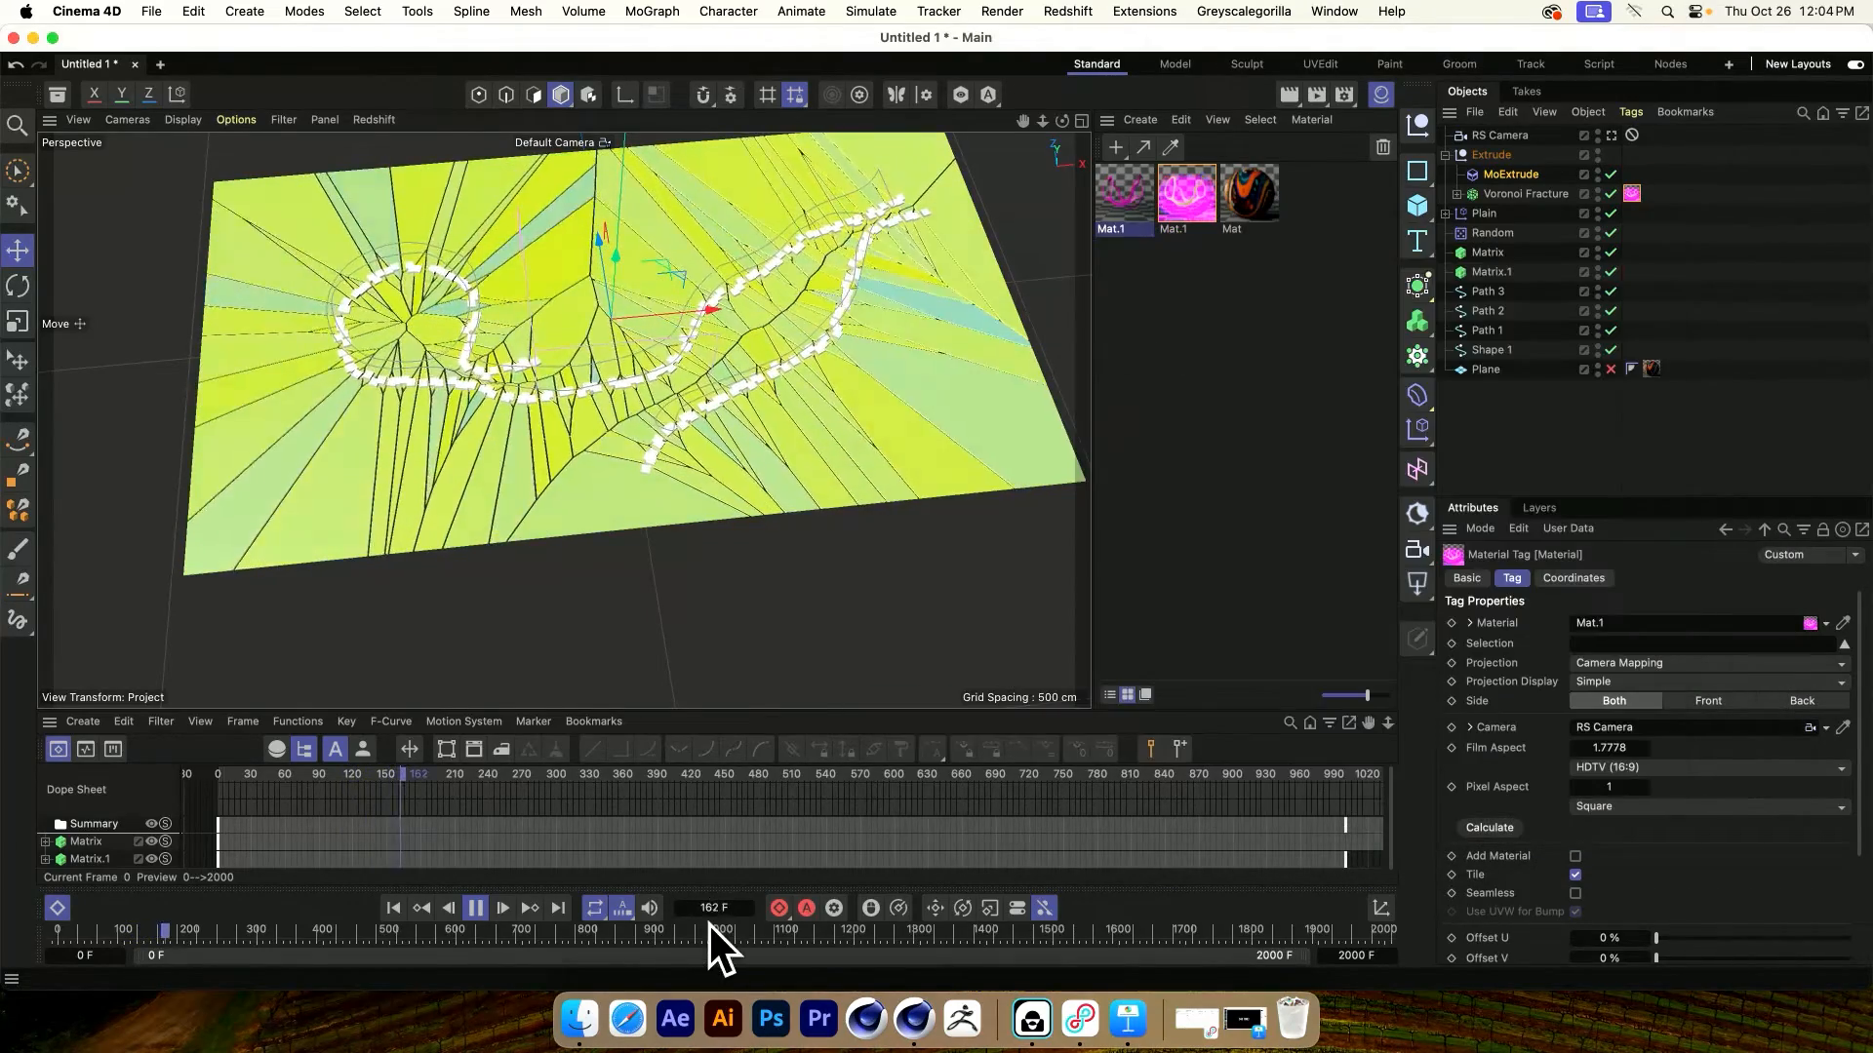
{"action": "left_click", "coordinate": [475, 908]}
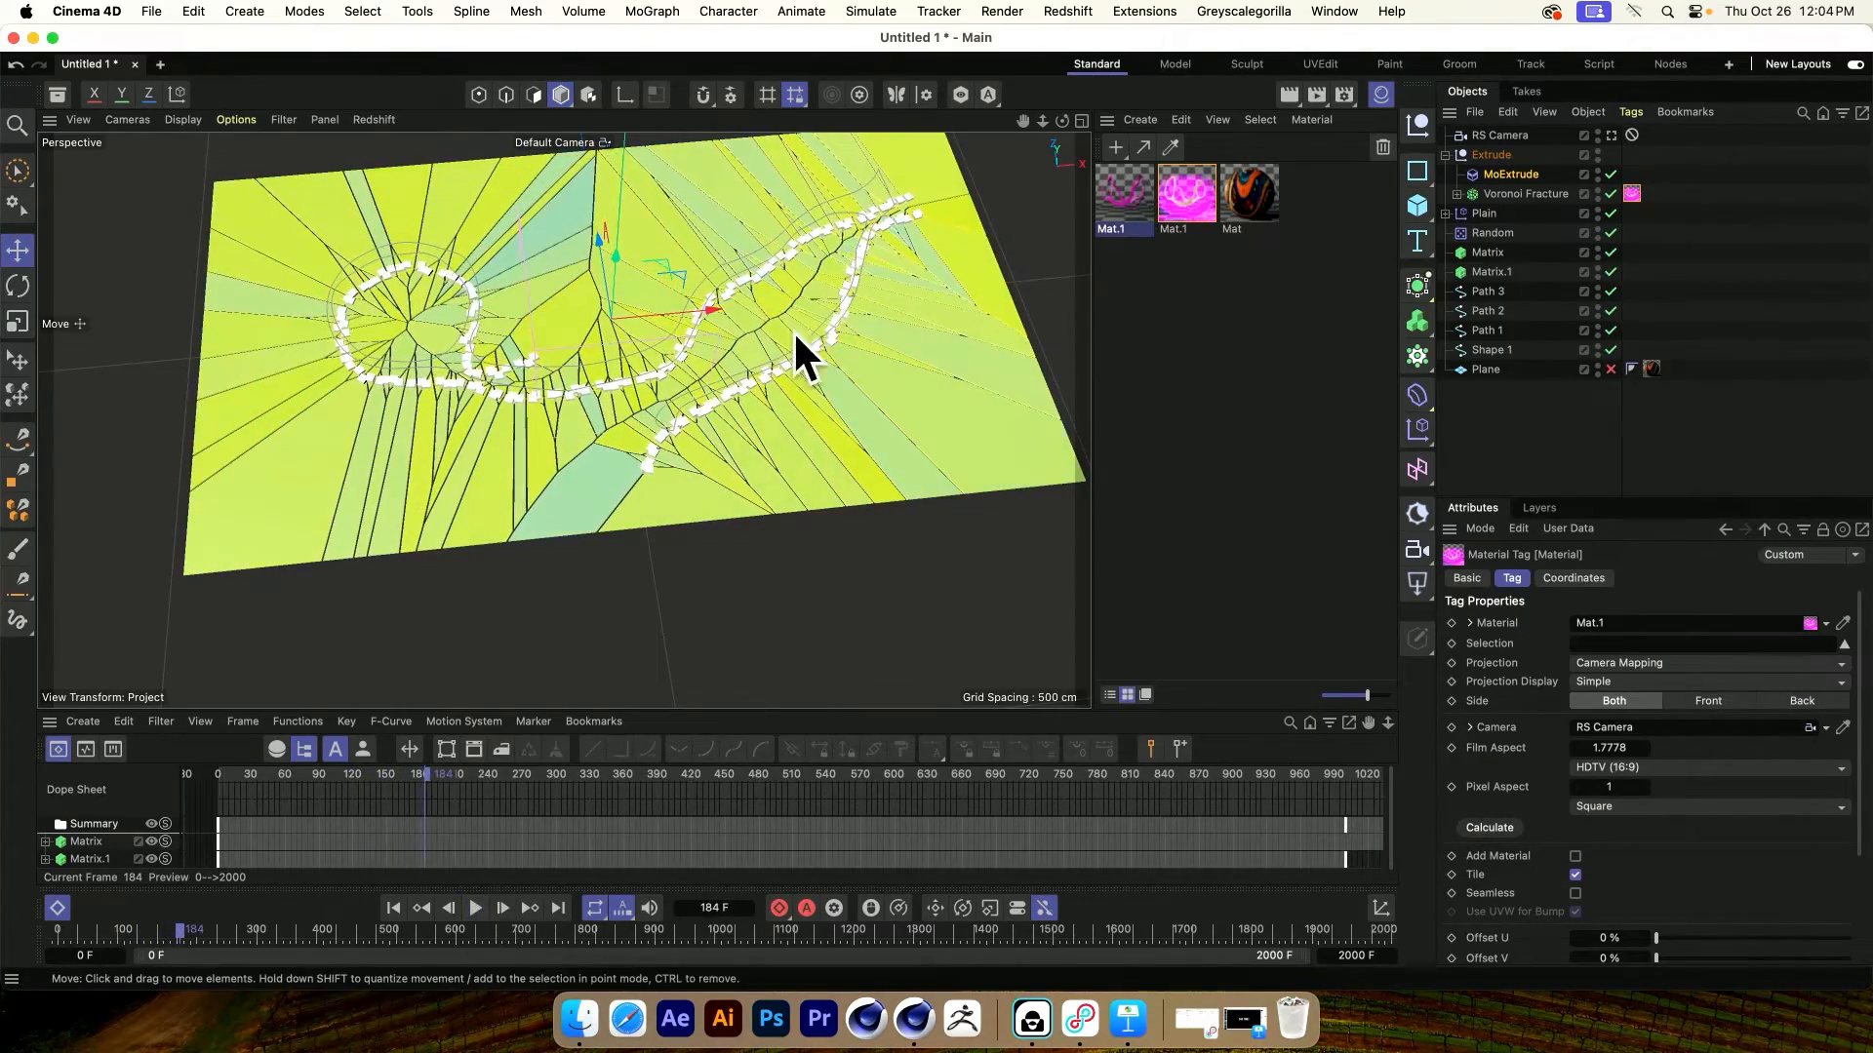
{"action": "scroll", "coordinate": [792, 326], "scroll_direction": "up", "scroll_amount": 5}
{"action": "scroll", "coordinate": [793, 333], "scroll_direction": "up", "scroll_amount": 2}
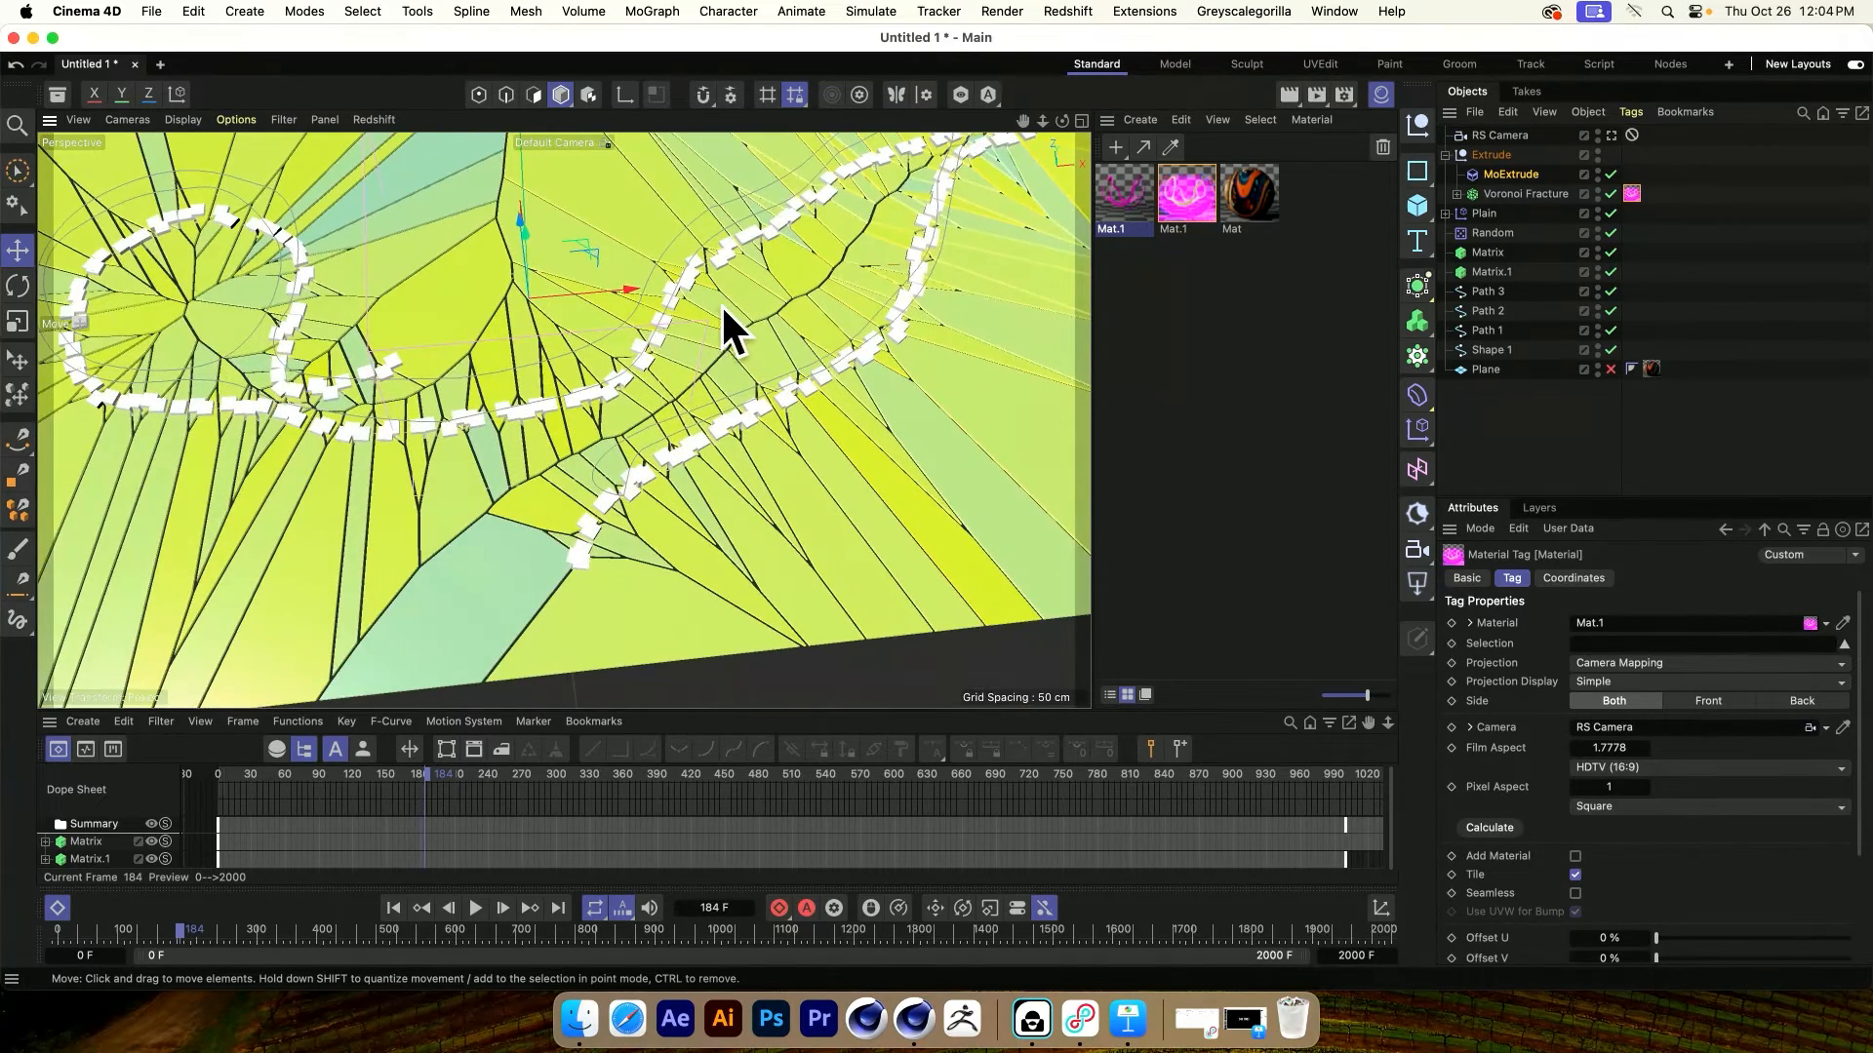
{"action": "middle_click_drag", "start_coordinate": [724, 310], "coordinate": [733, 417], "text": "alt"}
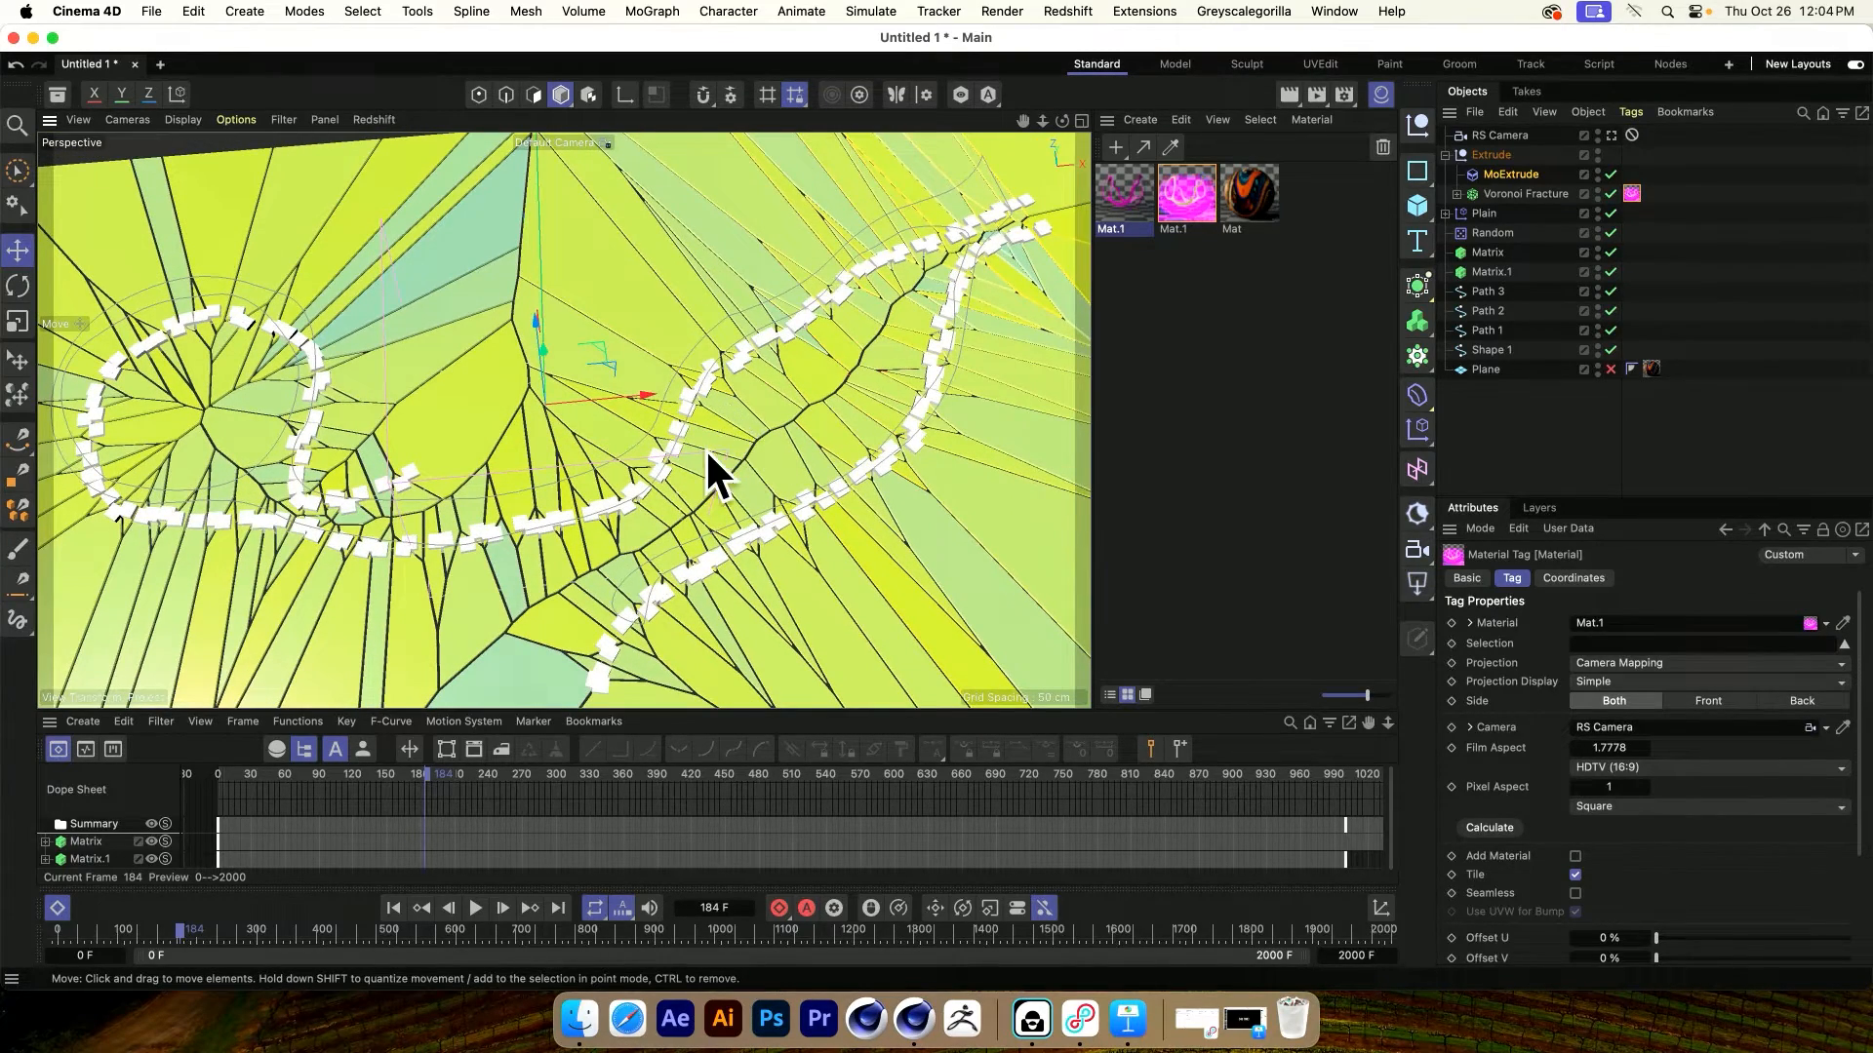
Open the Voronoi Fracture's Mat.1 material in the Node Editor and arrange the graph for adding nodes
{"action": "left_click", "coordinate": [1193, 198]}
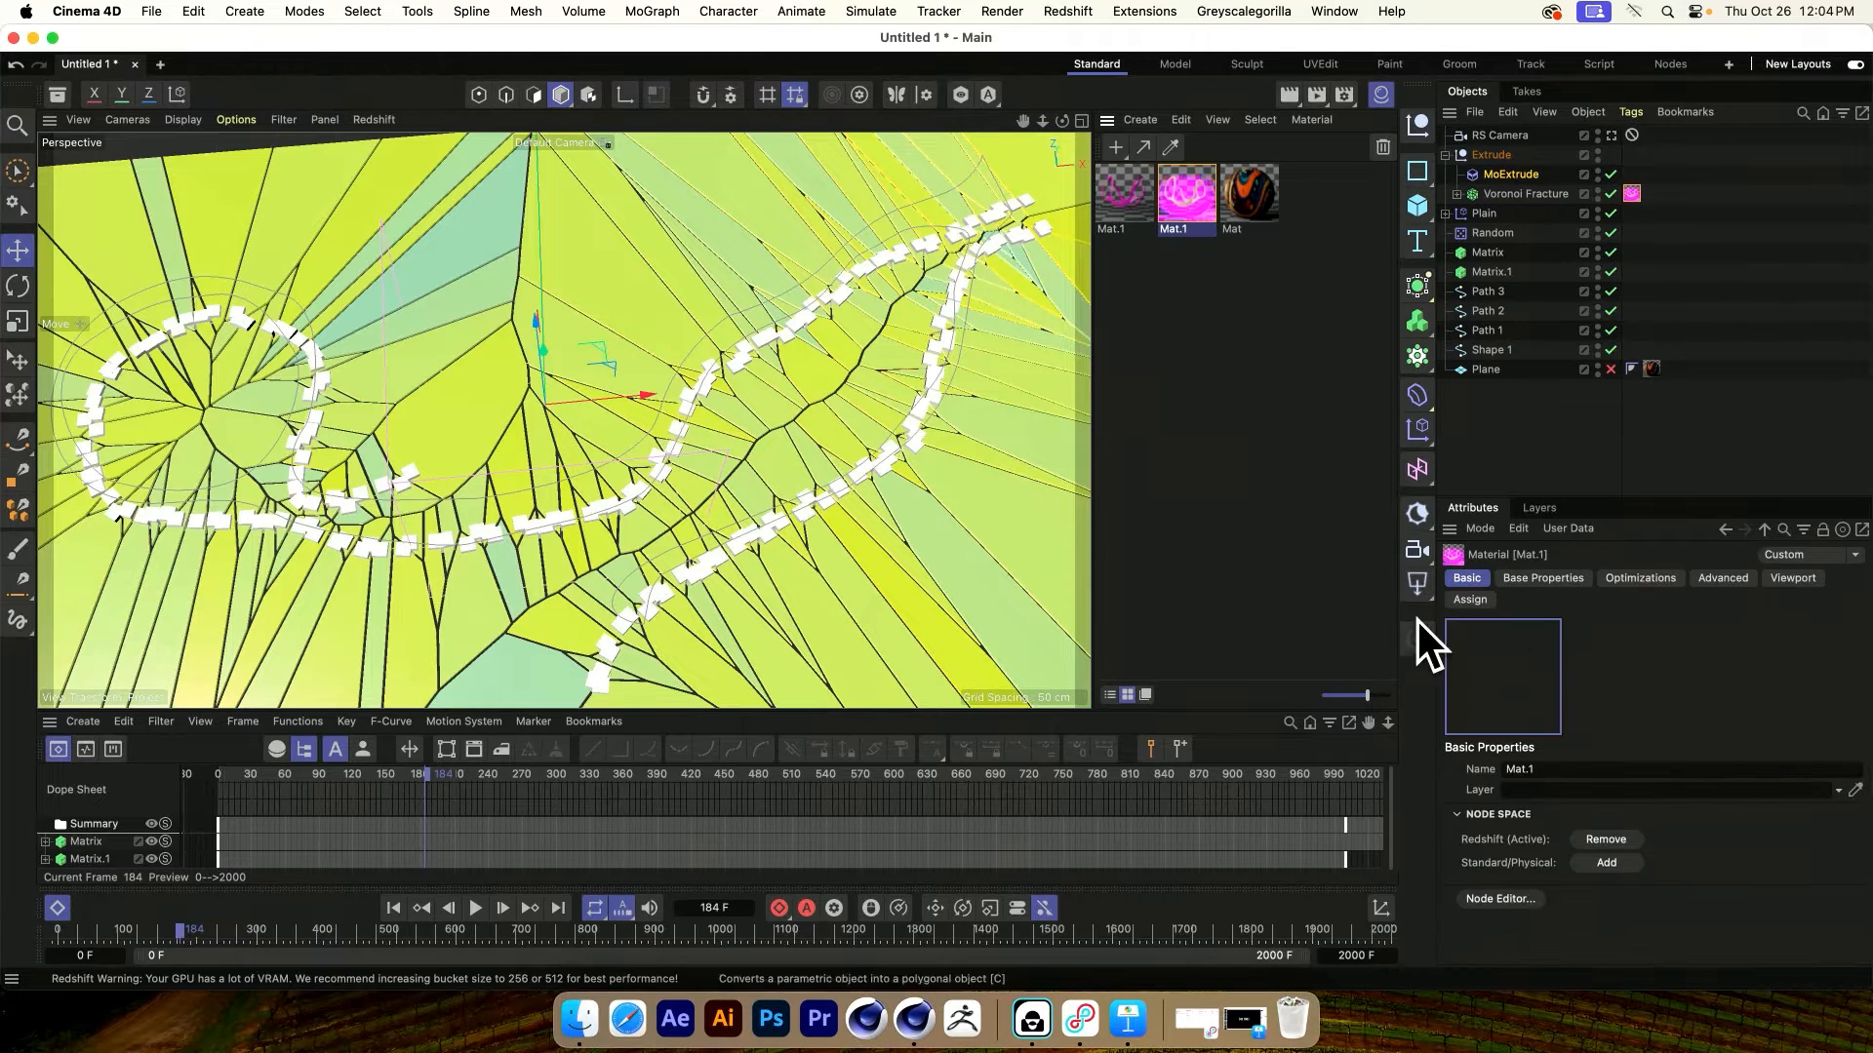
{"action": "left_click", "coordinate": [1543, 578]}
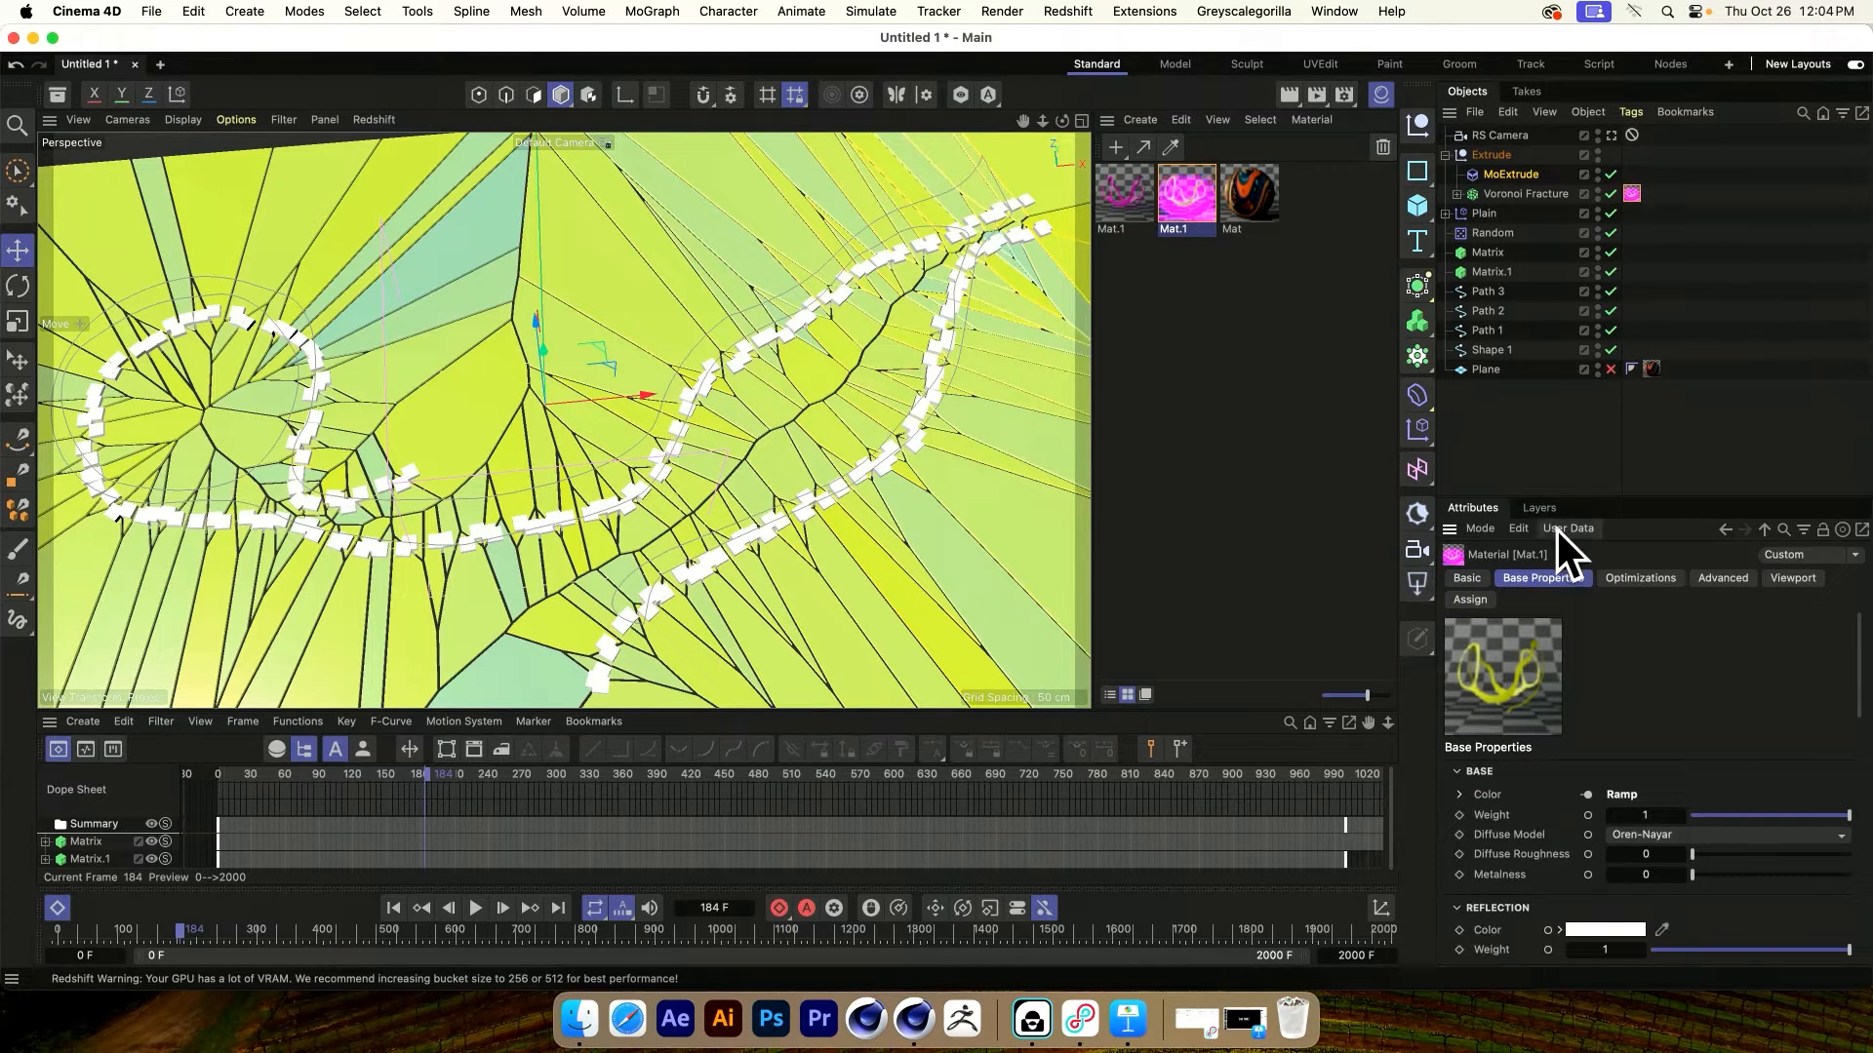
{"action": "left_click_drag", "start_coordinate": [1564, 497], "coordinate": [1561, 262]}
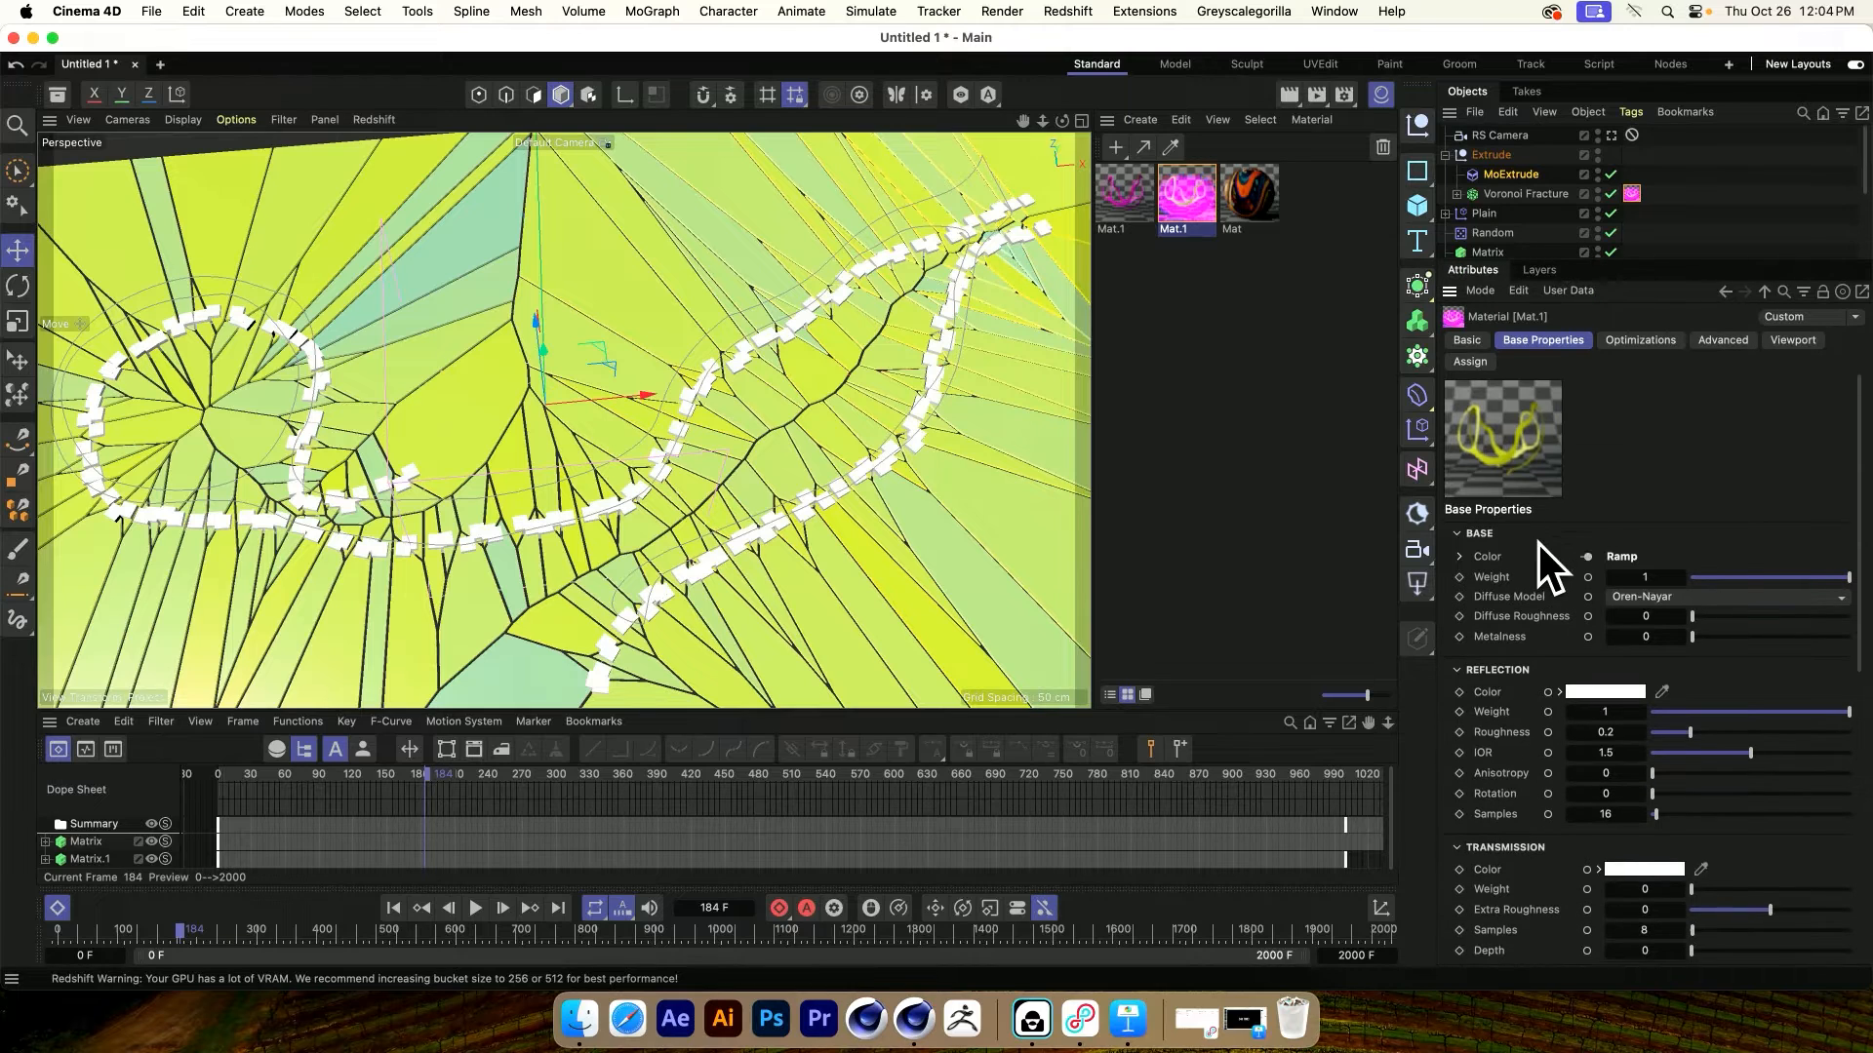
{"action": "left_click", "coordinate": [1468, 341]}
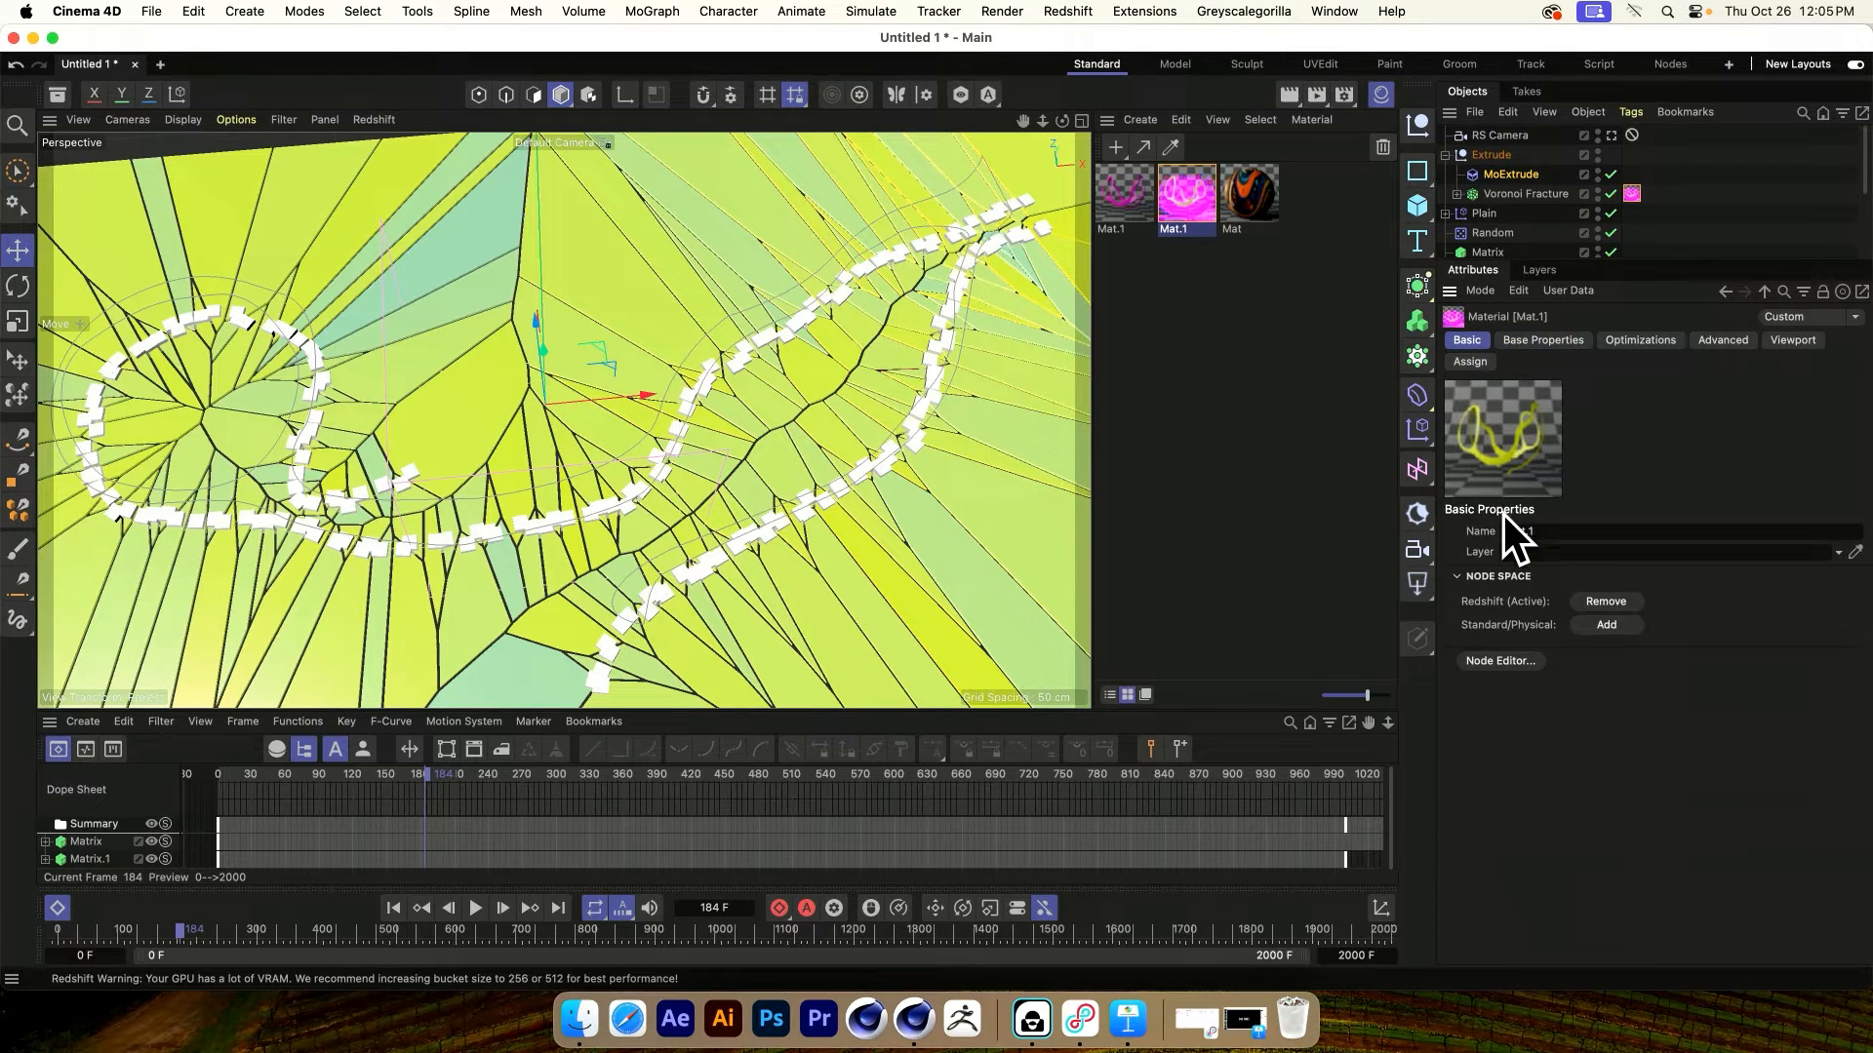
{"action": "left_click", "coordinate": [1513, 666]}
{"action": "left_click_drag", "start_coordinate": [1114, 332], "coordinate": [749, 159]}
{"action": "left_click", "coordinate": [458, 488]}
{"action": "left_click_drag", "start_coordinate": [631, 540], "coordinate": [586, 490]}
Add a Round Corners node to the material graph below the Color Splitter
{"action": "left_click", "coordinate": [568, 729]}
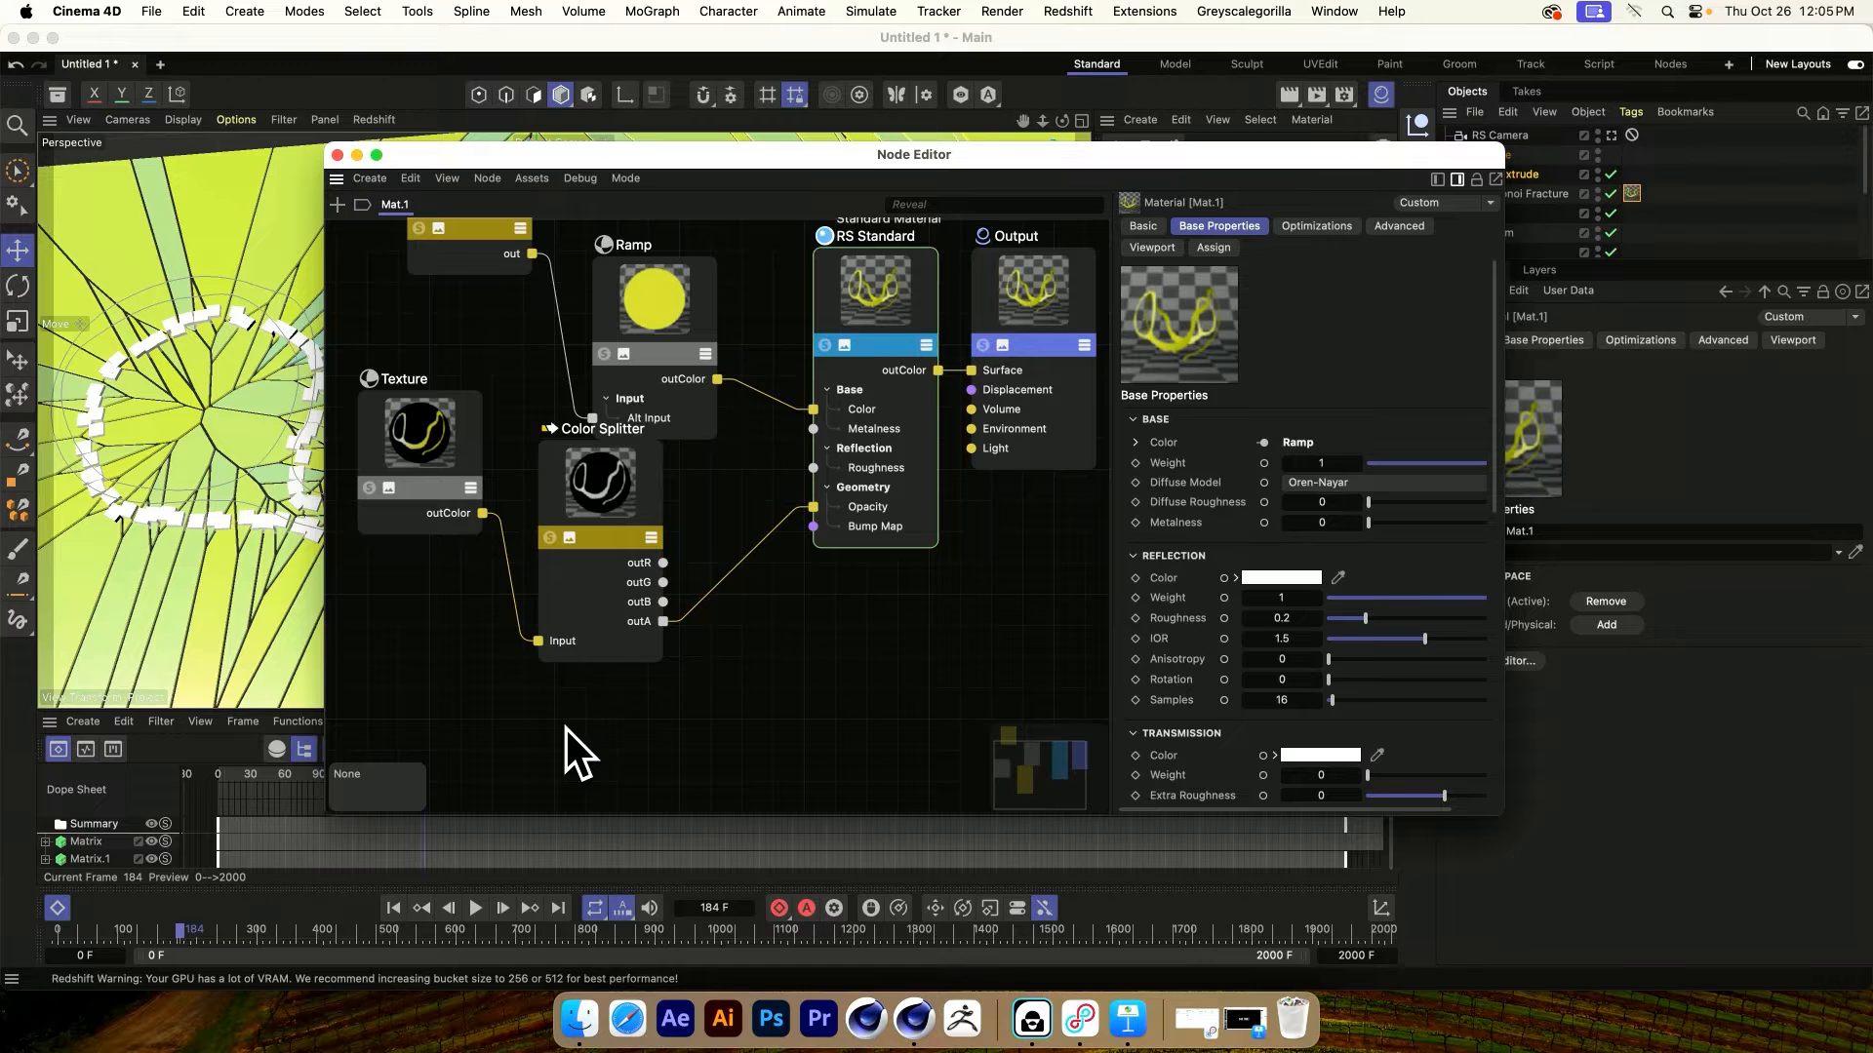
{"action": "double_click", "coordinate": [566, 729]}
{"action": "type", "text": "roun"}
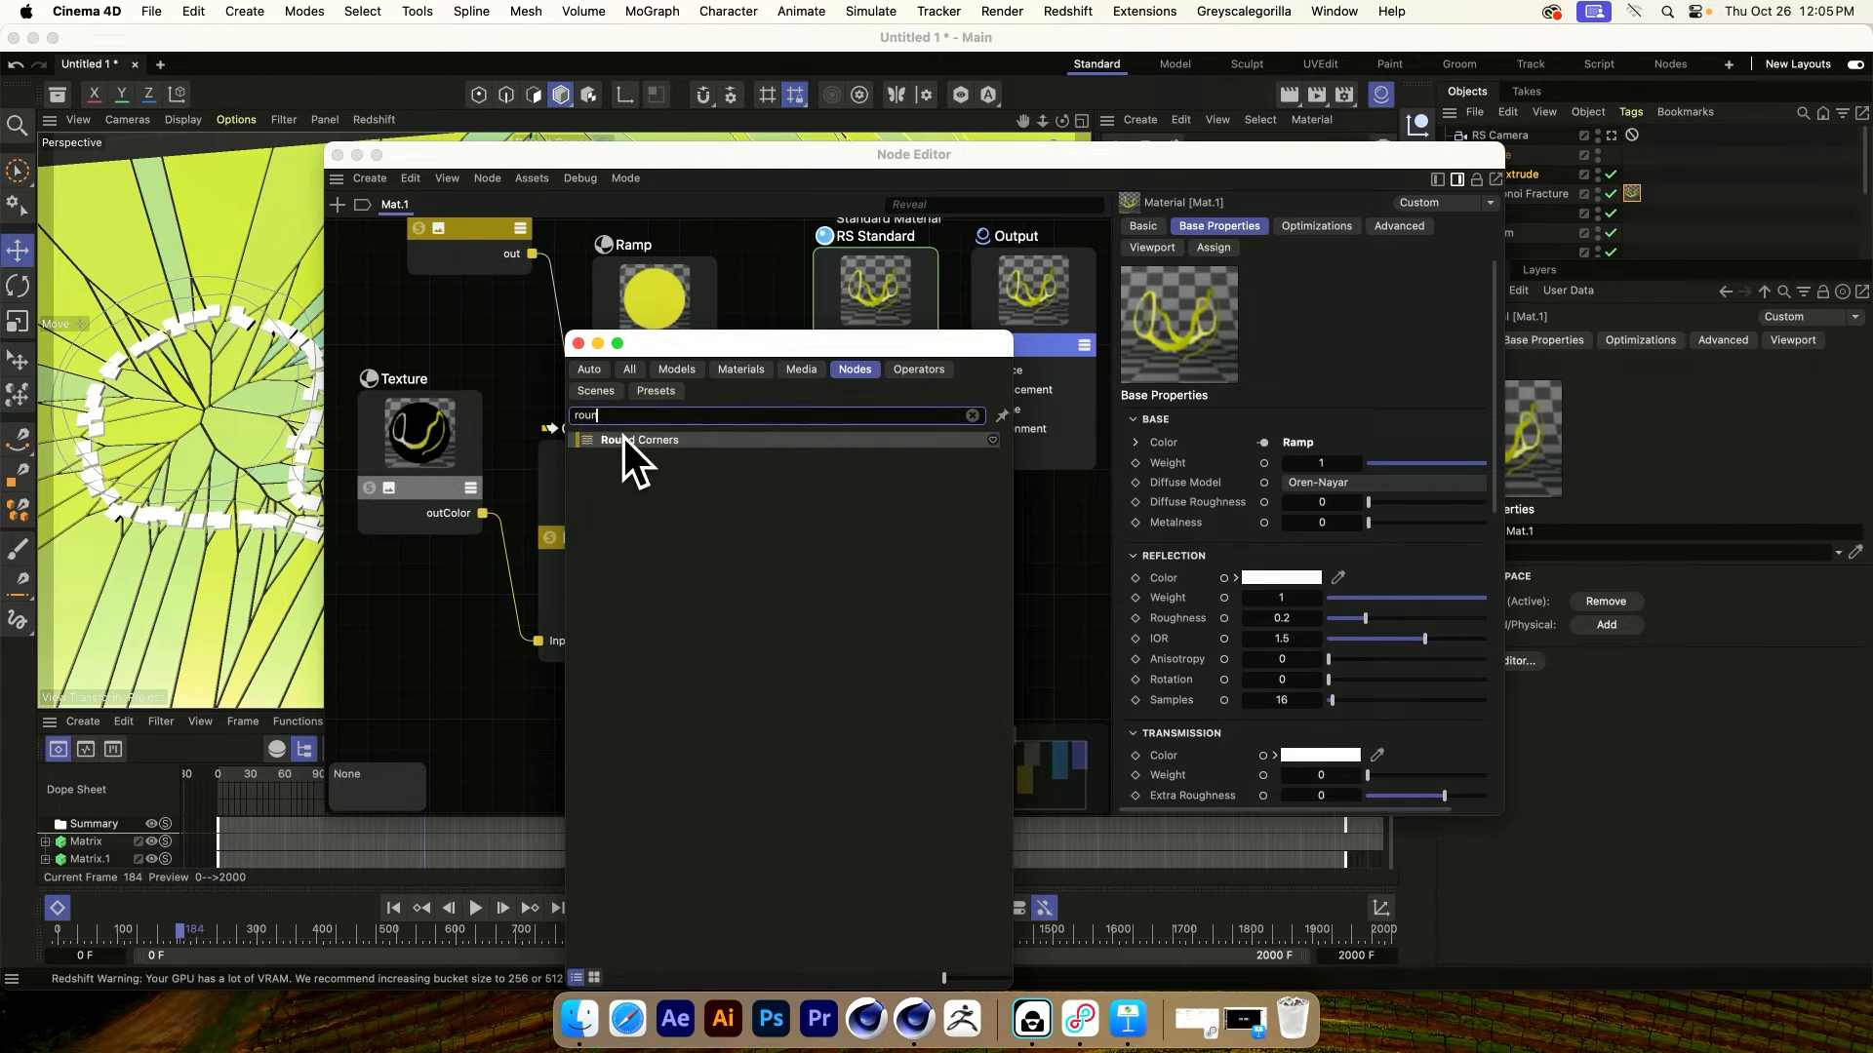
{"action": "double_click", "coordinate": [623, 440]}
{"action": "left_click", "coordinate": [667, 702]}
{"action": "left_click", "coordinate": [557, 702]}
{"action": "left_click", "coordinate": [731, 700]}
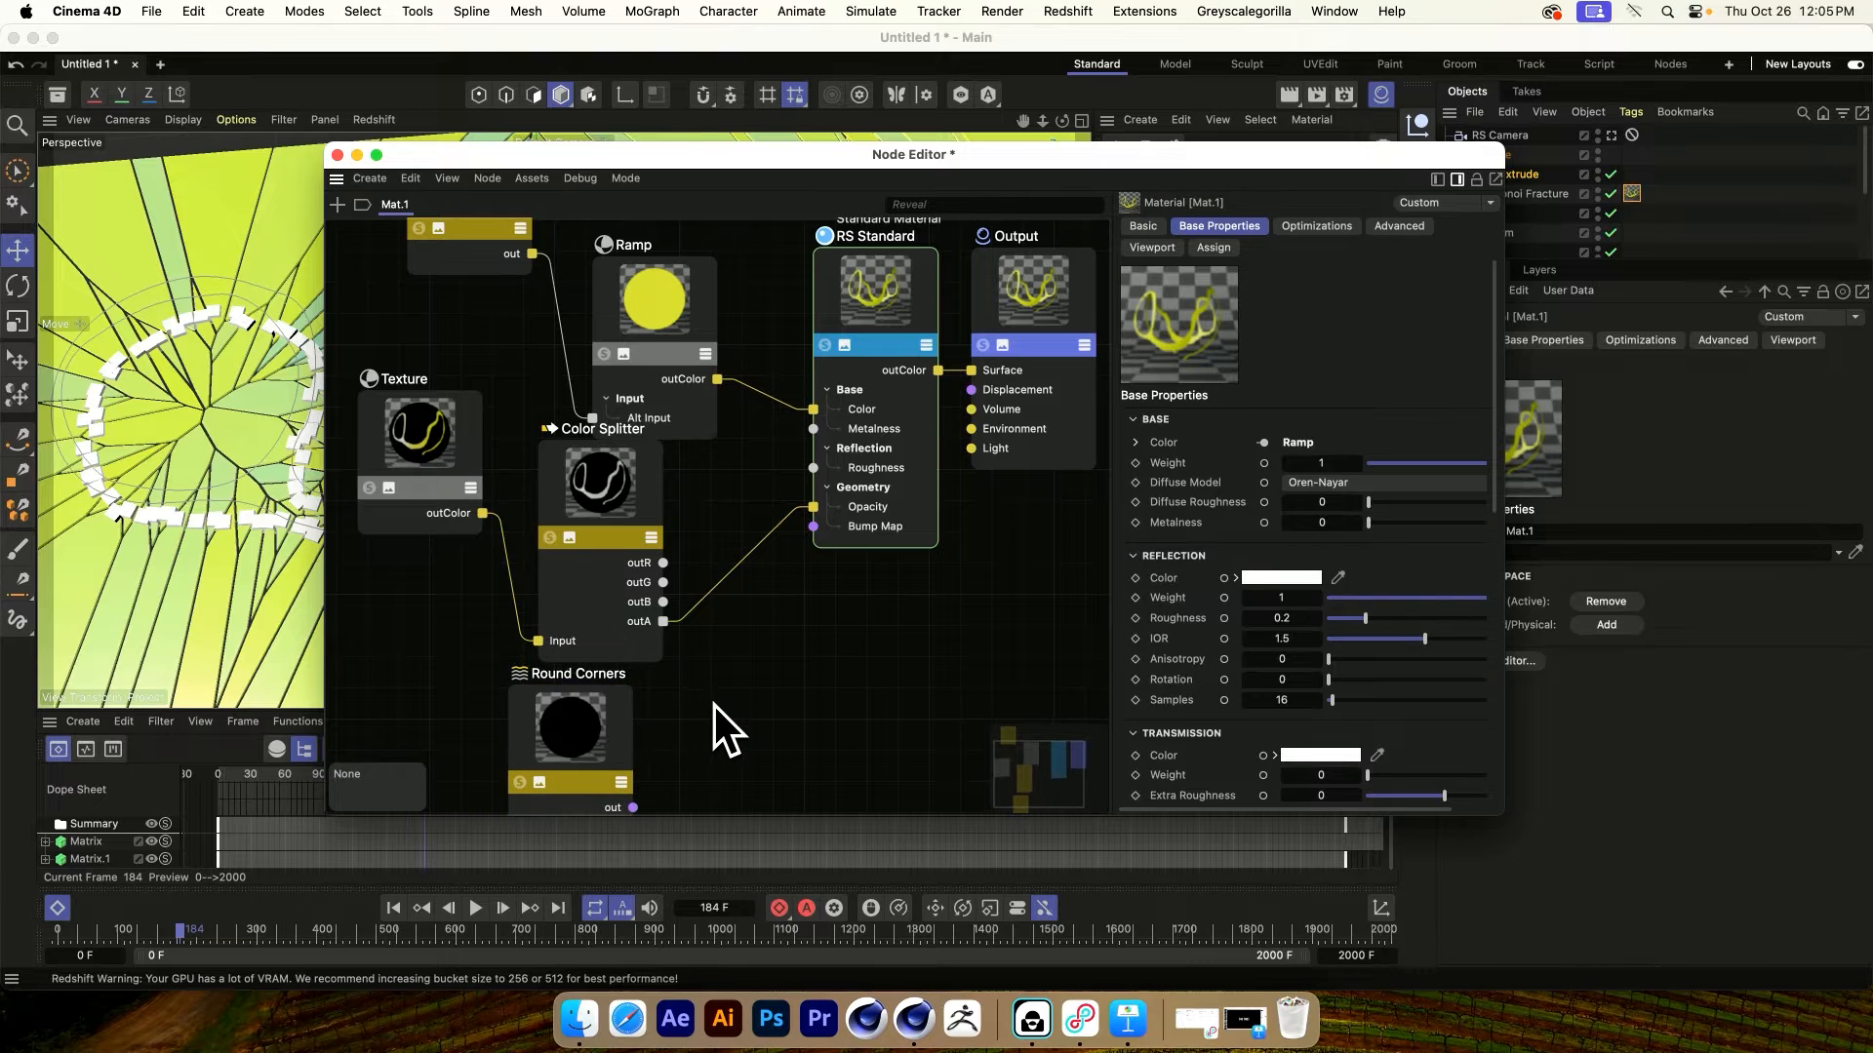
Add a Bump Map node, feed Round Corners into its input and connect its output to RS Standard's Bump Map
{"action": "double_click", "coordinate": [710, 699]}
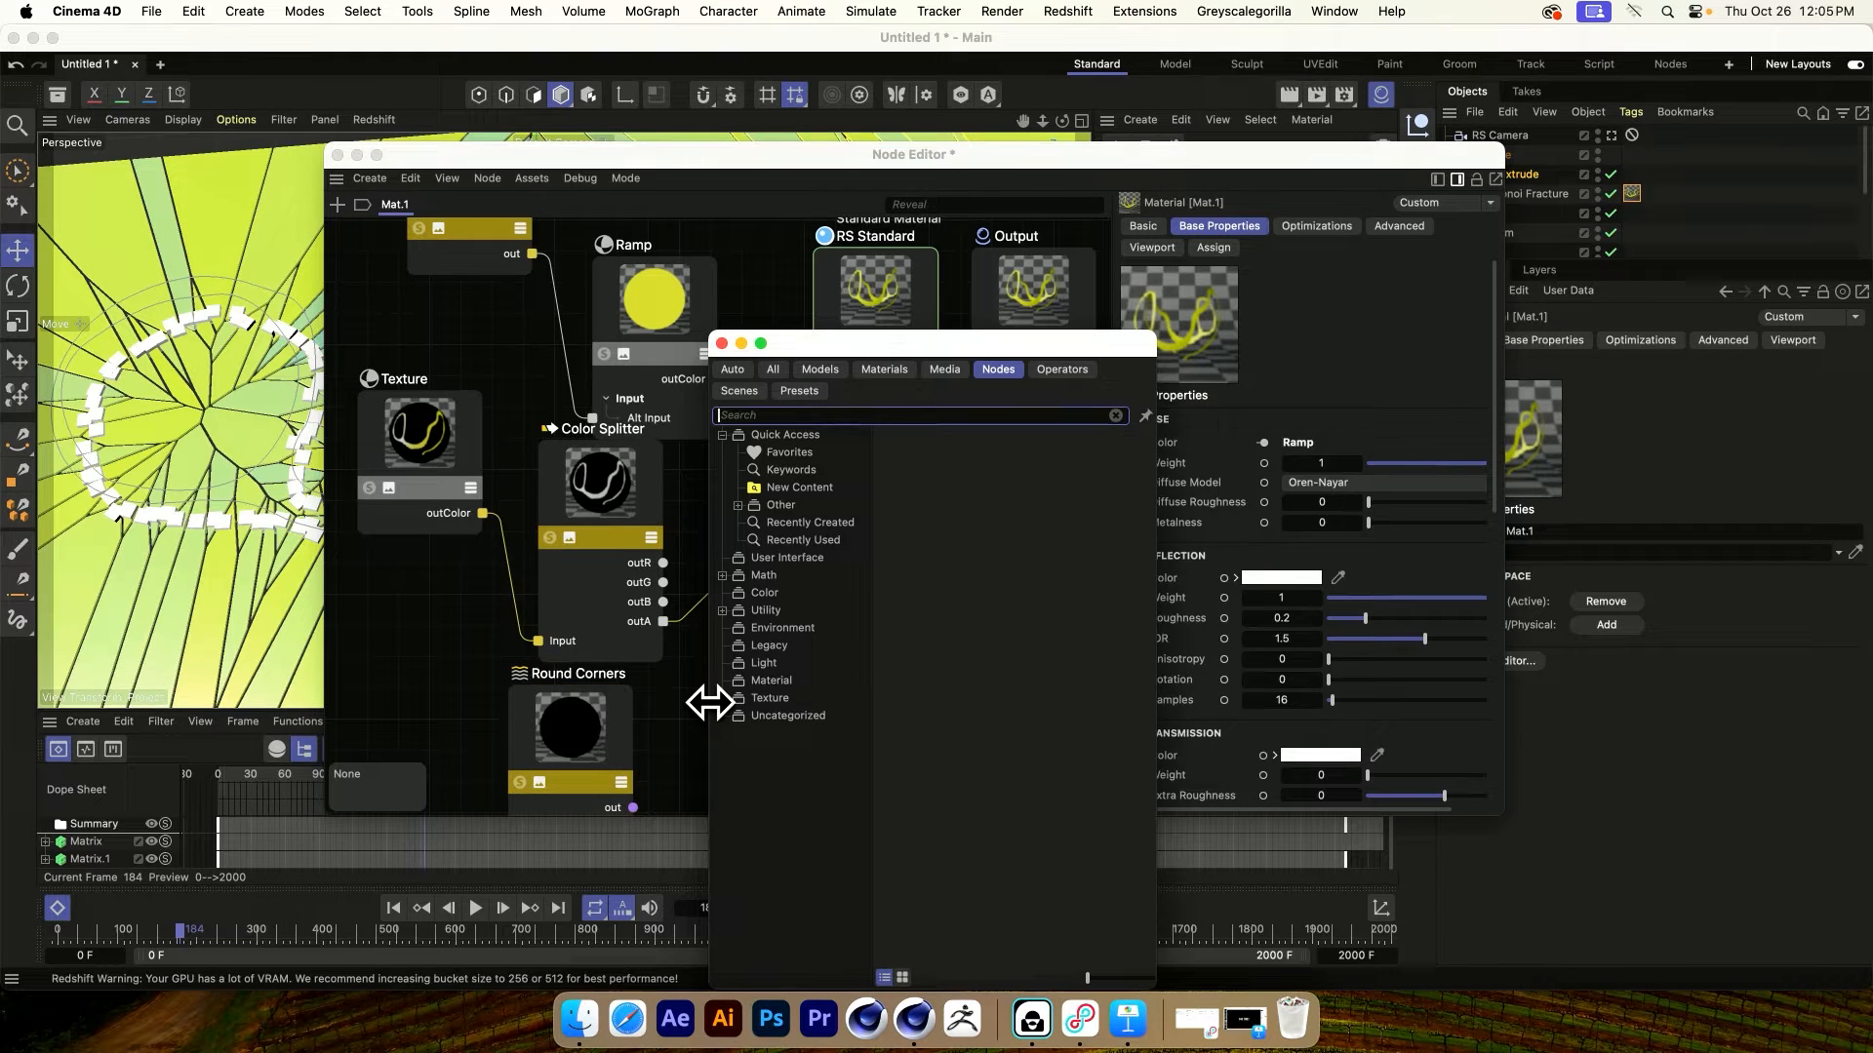
{"action": "type", "text": "bump"}
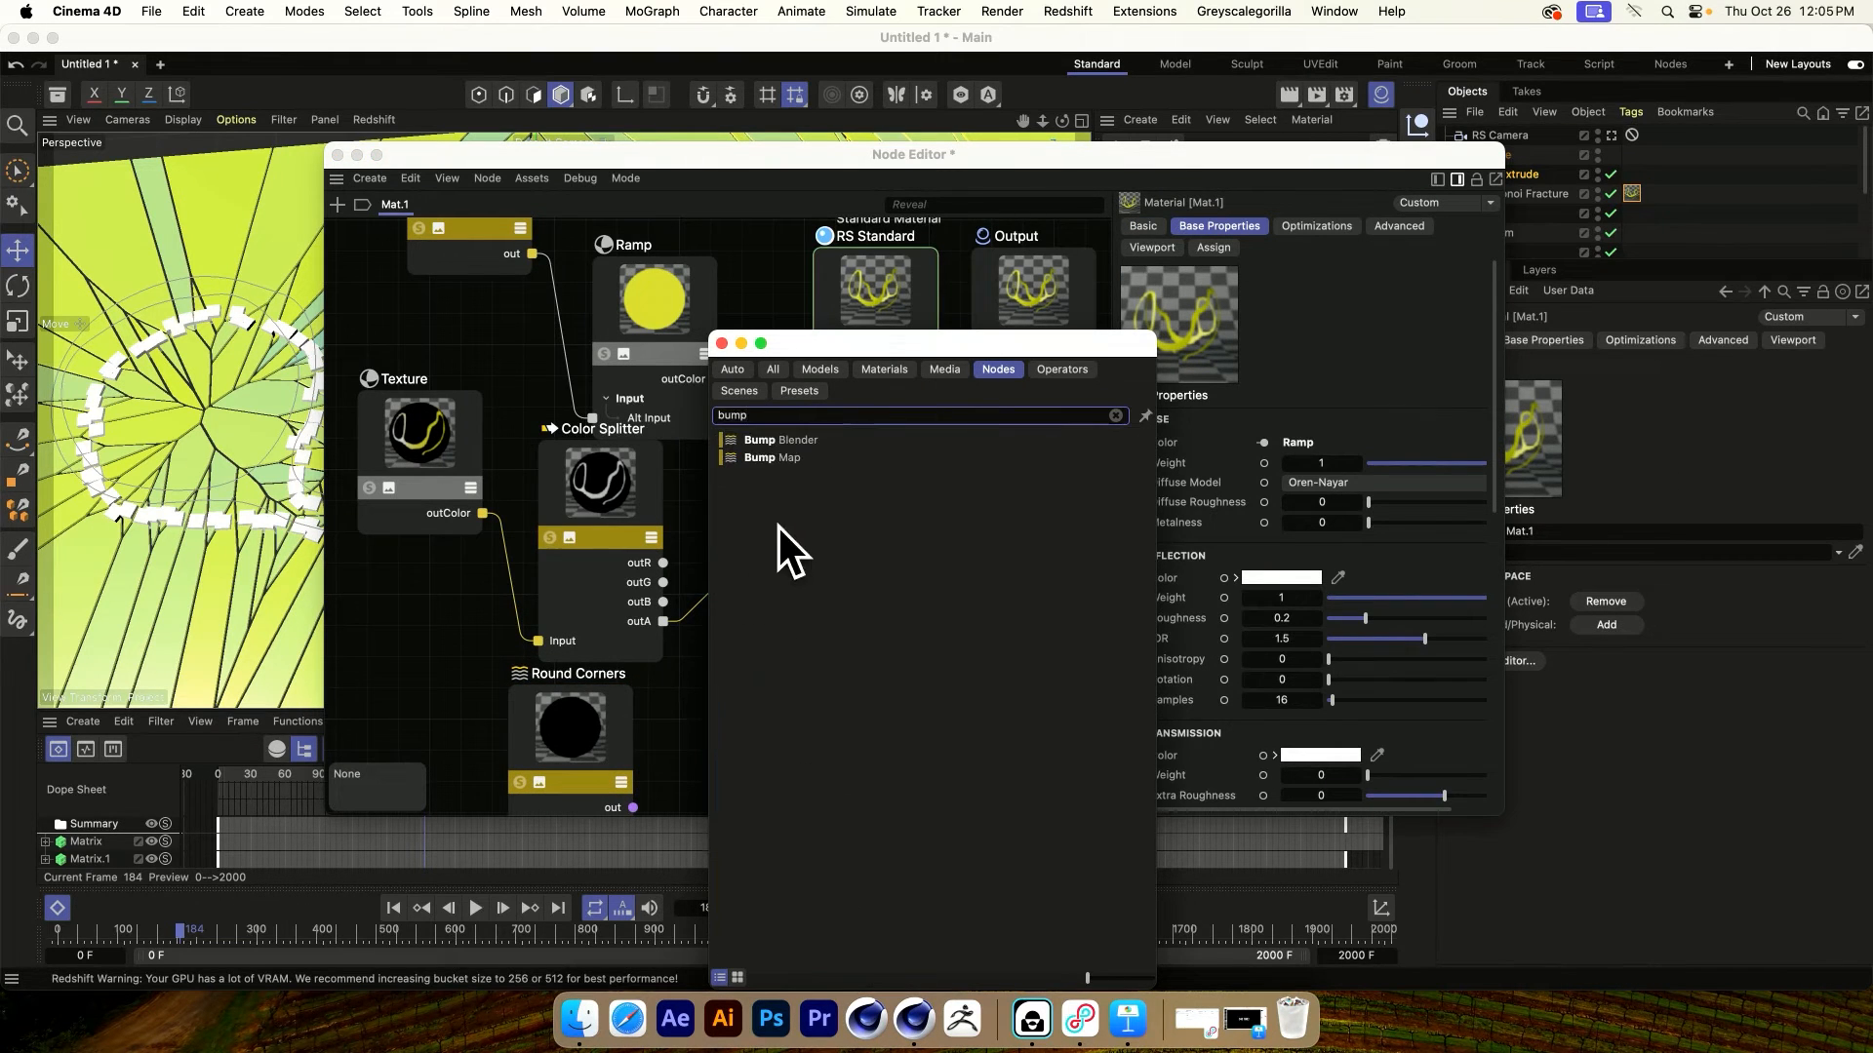
{"action": "double_click", "coordinate": [769, 458]}
{"action": "left_click_drag", "start_coordinate": [647, 763], "coordinate": [645, 769]}
{"action": "left_click_drag", "start_coordinate": [770, 730], "coordinate": [812, 527]}
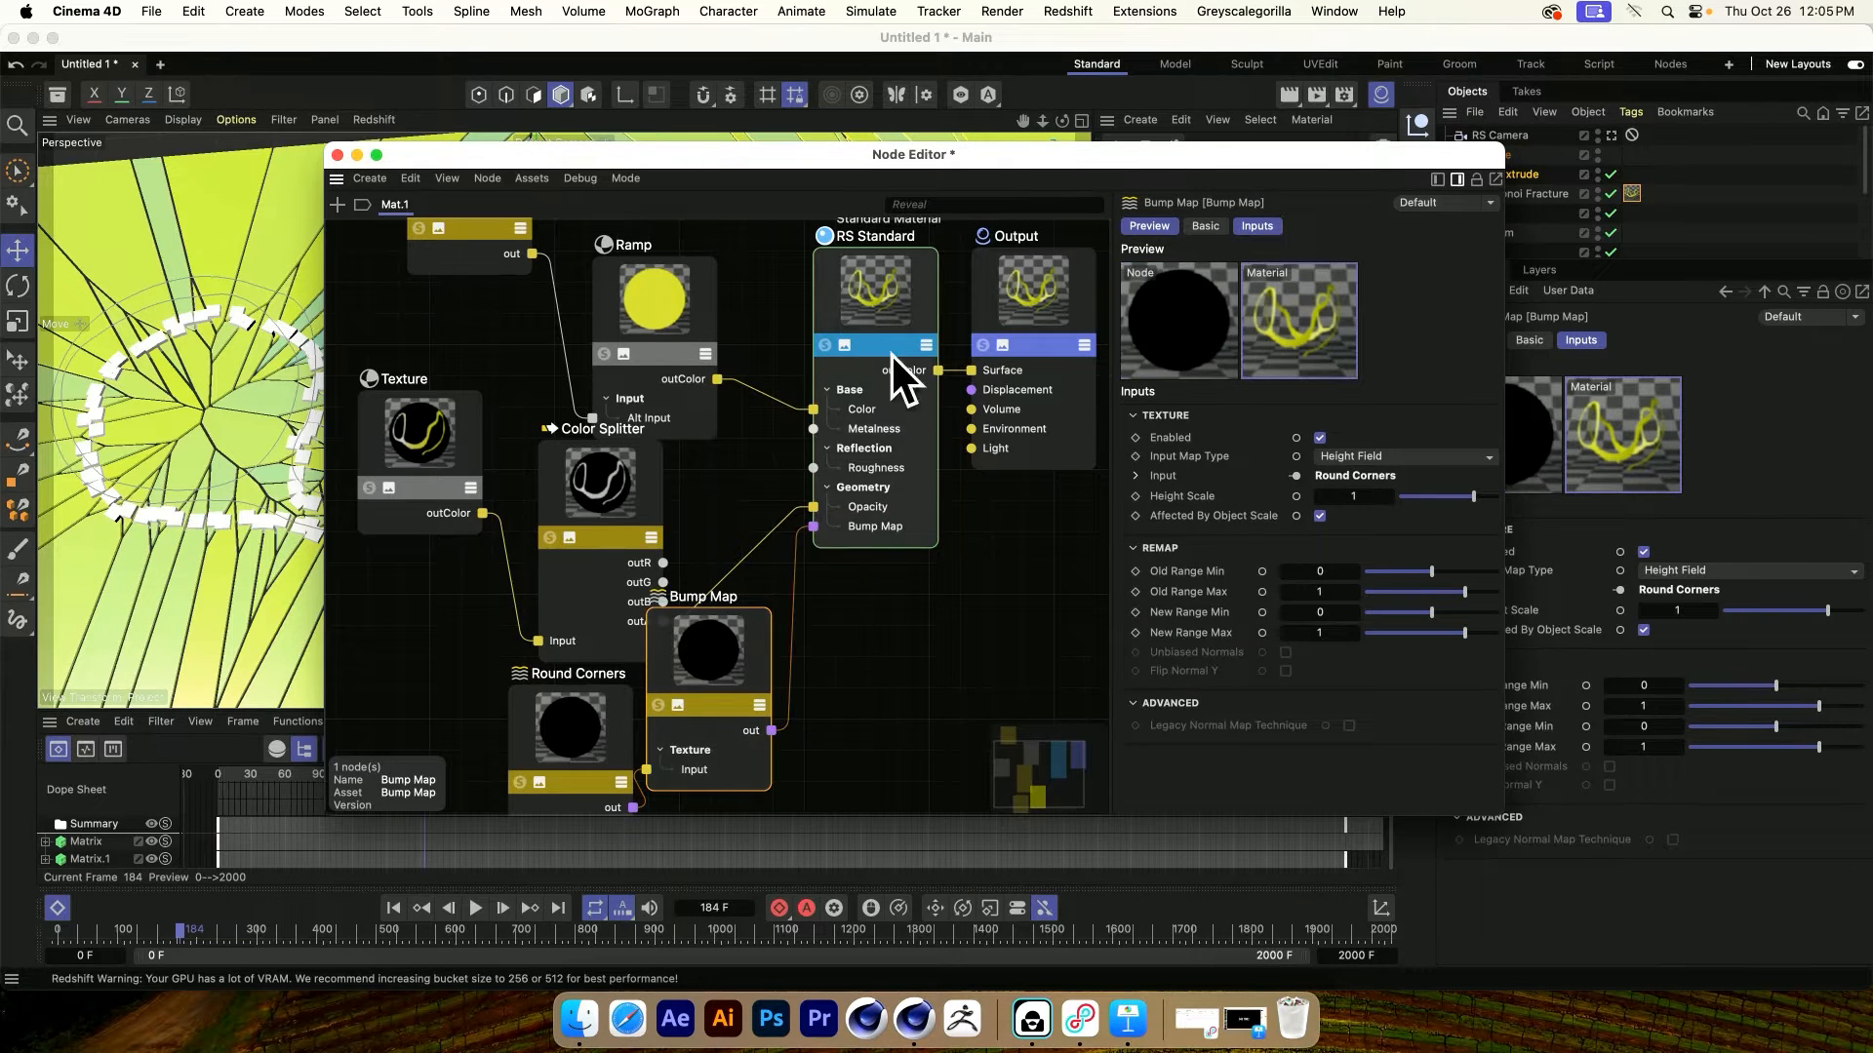
Reopen the Redshift RenderView, start the live render and frame the fragment edges up close
{"action": "left_click_drag", "start_coordinate": [843, 156], "coordinate": [1143, 429]}
{"action": "left_click", "coordinate": [1145, 11]}
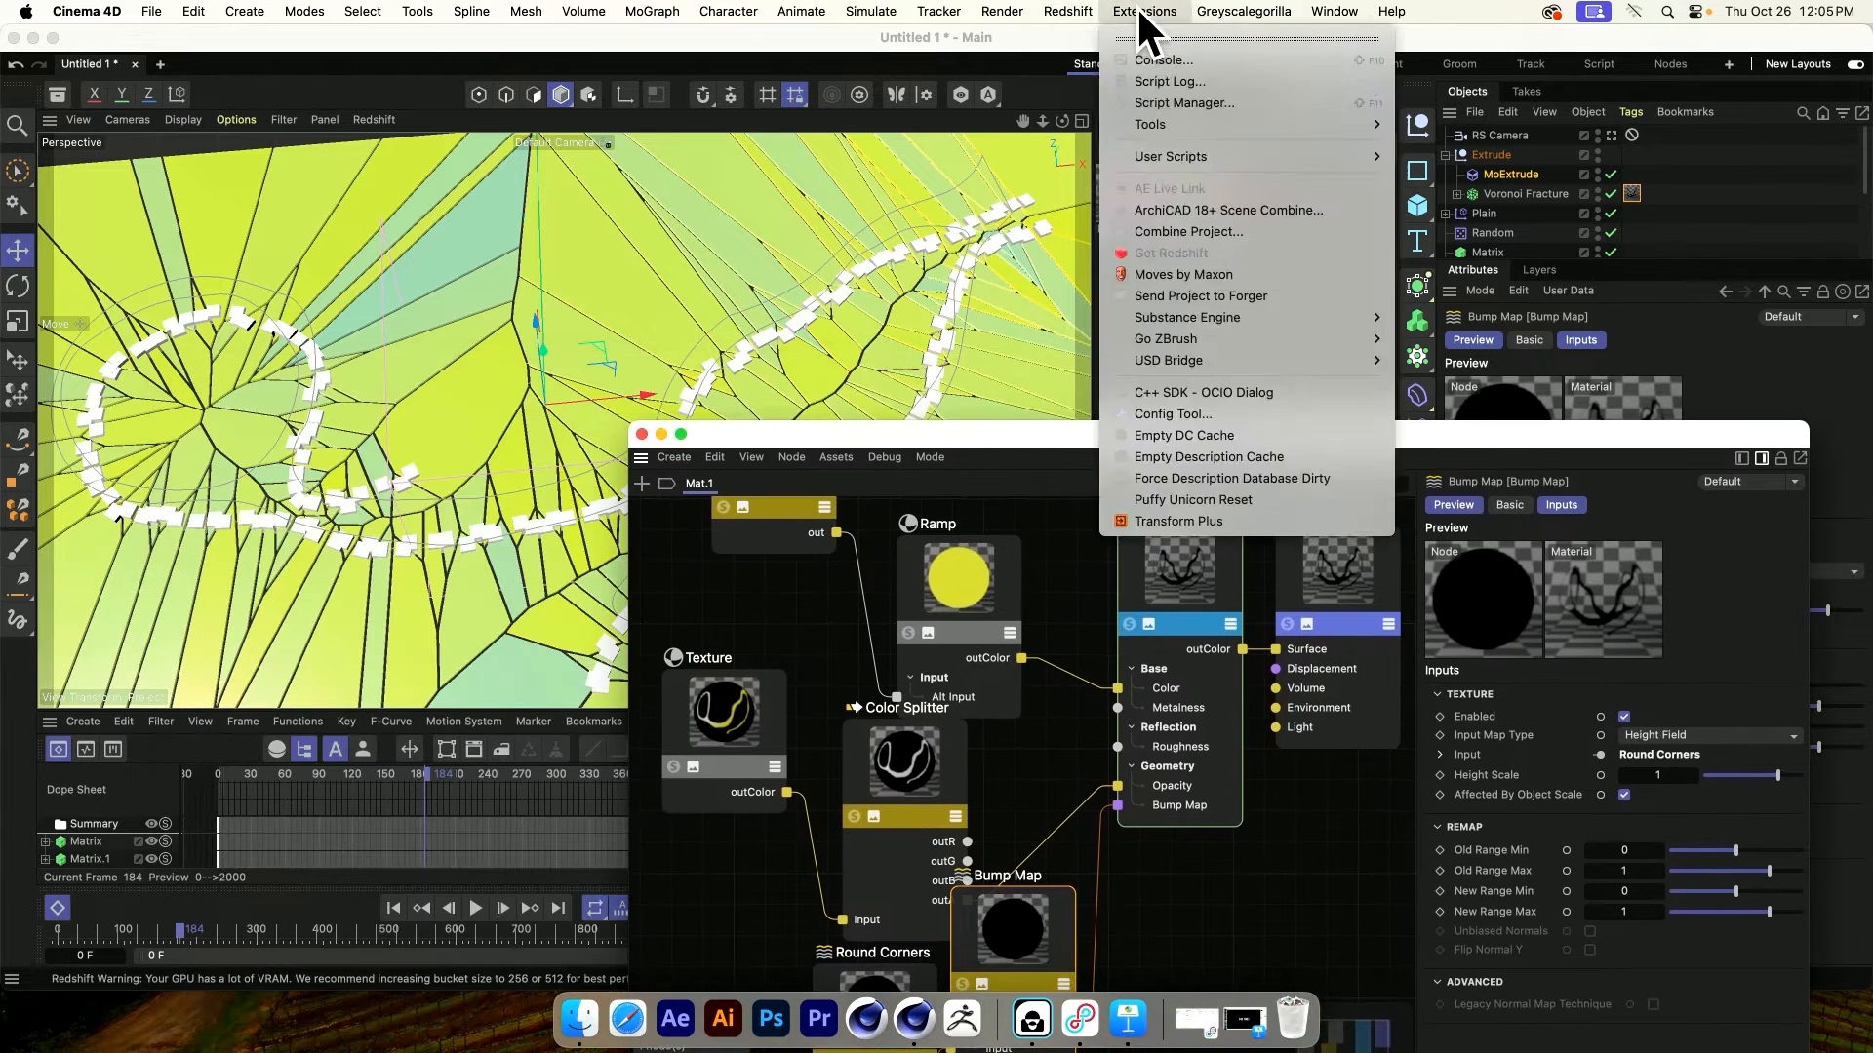
{"action": "mouse_move", "coordinate": [1071, 11]}
{"action": "left_click", "coordinate": [1110, 183]}
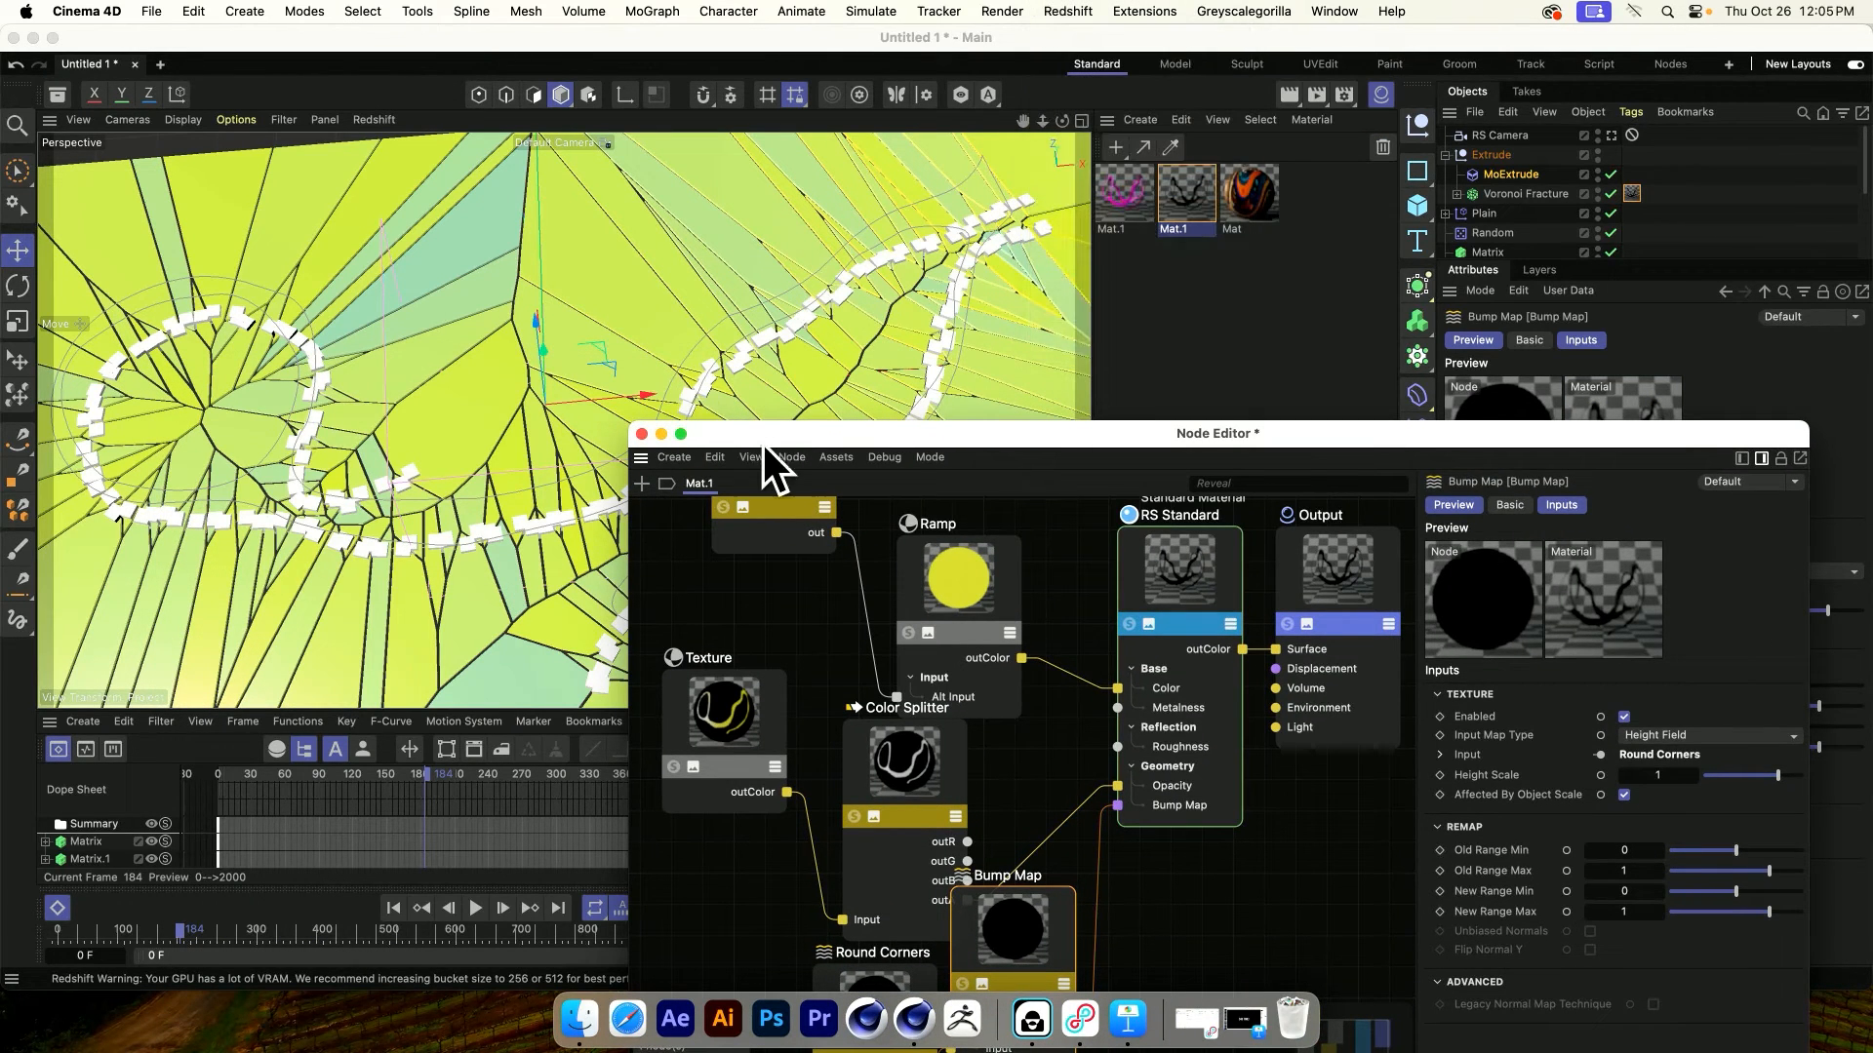
{"action": "left_click", "coordinate": [1072, 276]}
{"action": "left_click_drag", "start_coordinate": [1169, 214], "coordinate": [644, 151]}
{"action": "right_click_drag", "start_coordinate": [429, 517], "coordinate": [565, 483], "text": "alt"}
{"action": "left_click_drag", "start_coordinate": [395, 531], "coordinate": [488, 458], "text": "alt"}
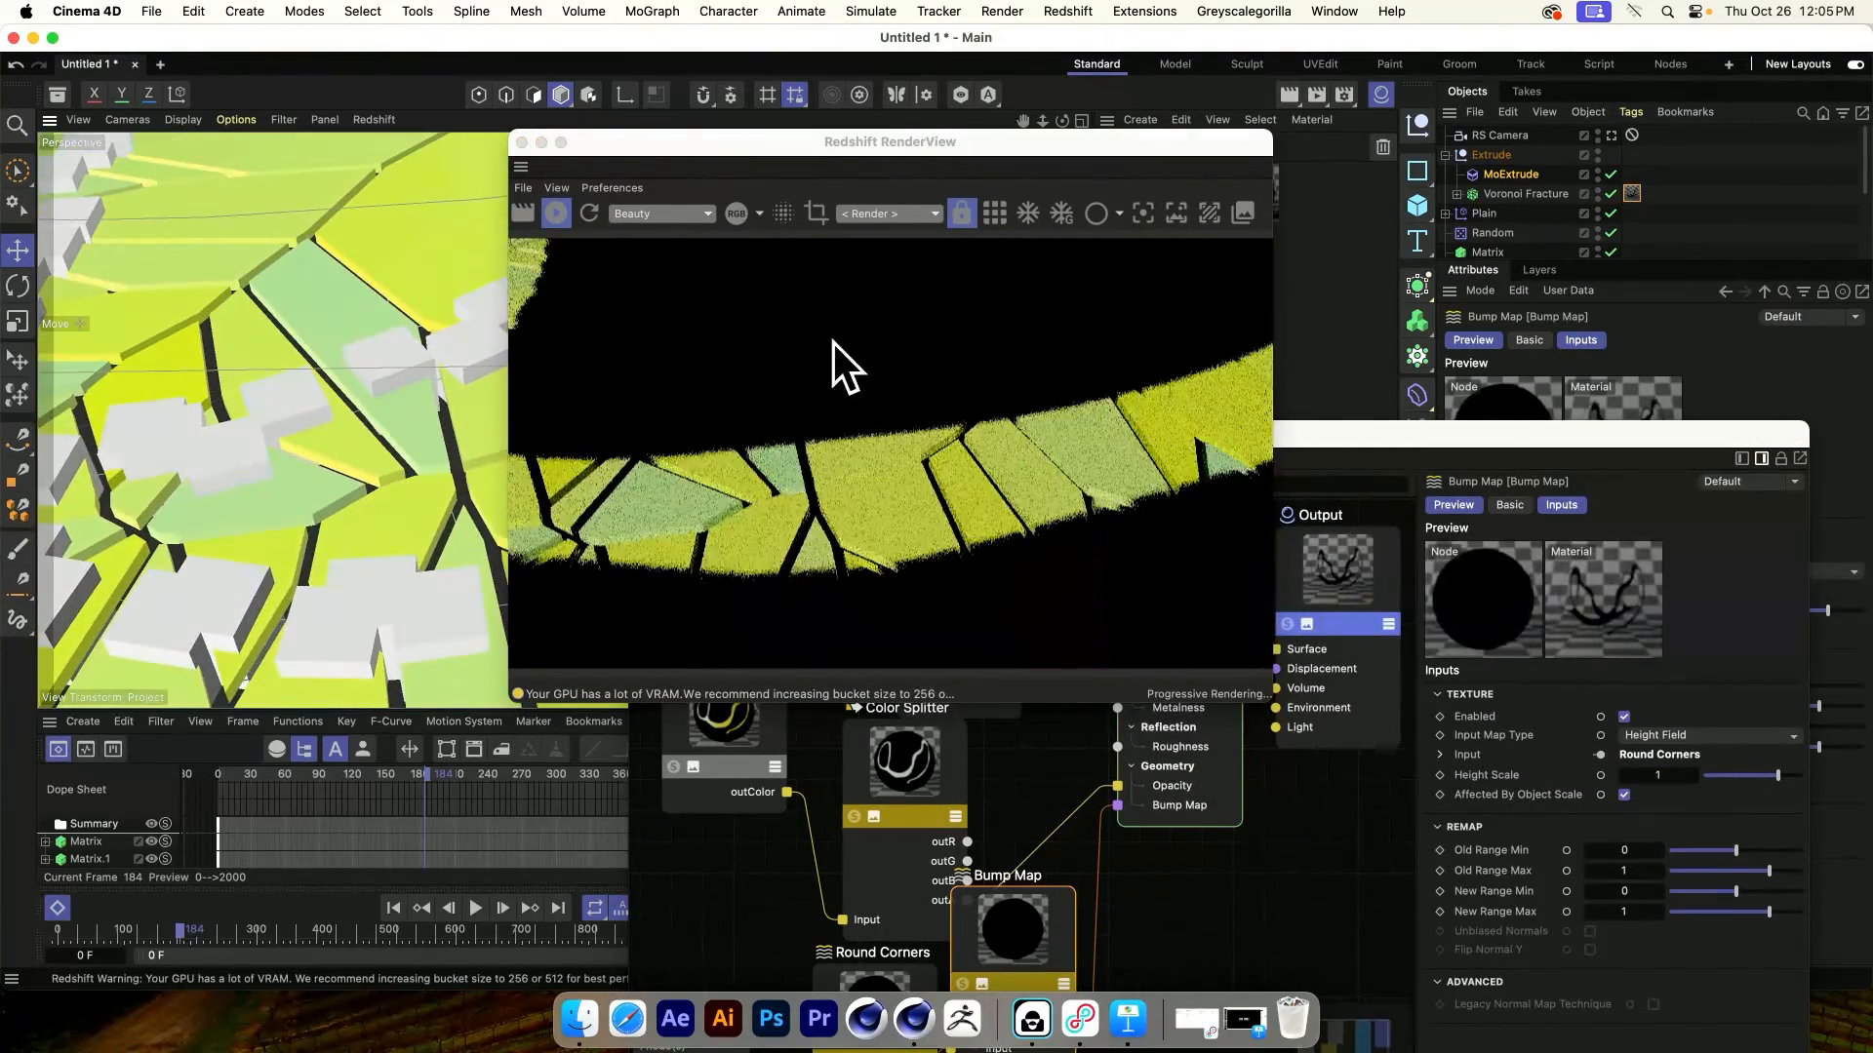
Set the Round Corners node's radius to 2, arranging the Node Editor and RenderView so the render stays in view
{"action": "left_click_drag", "start_coordinate": [1297, 421], "coordinate": [1295, 519]}
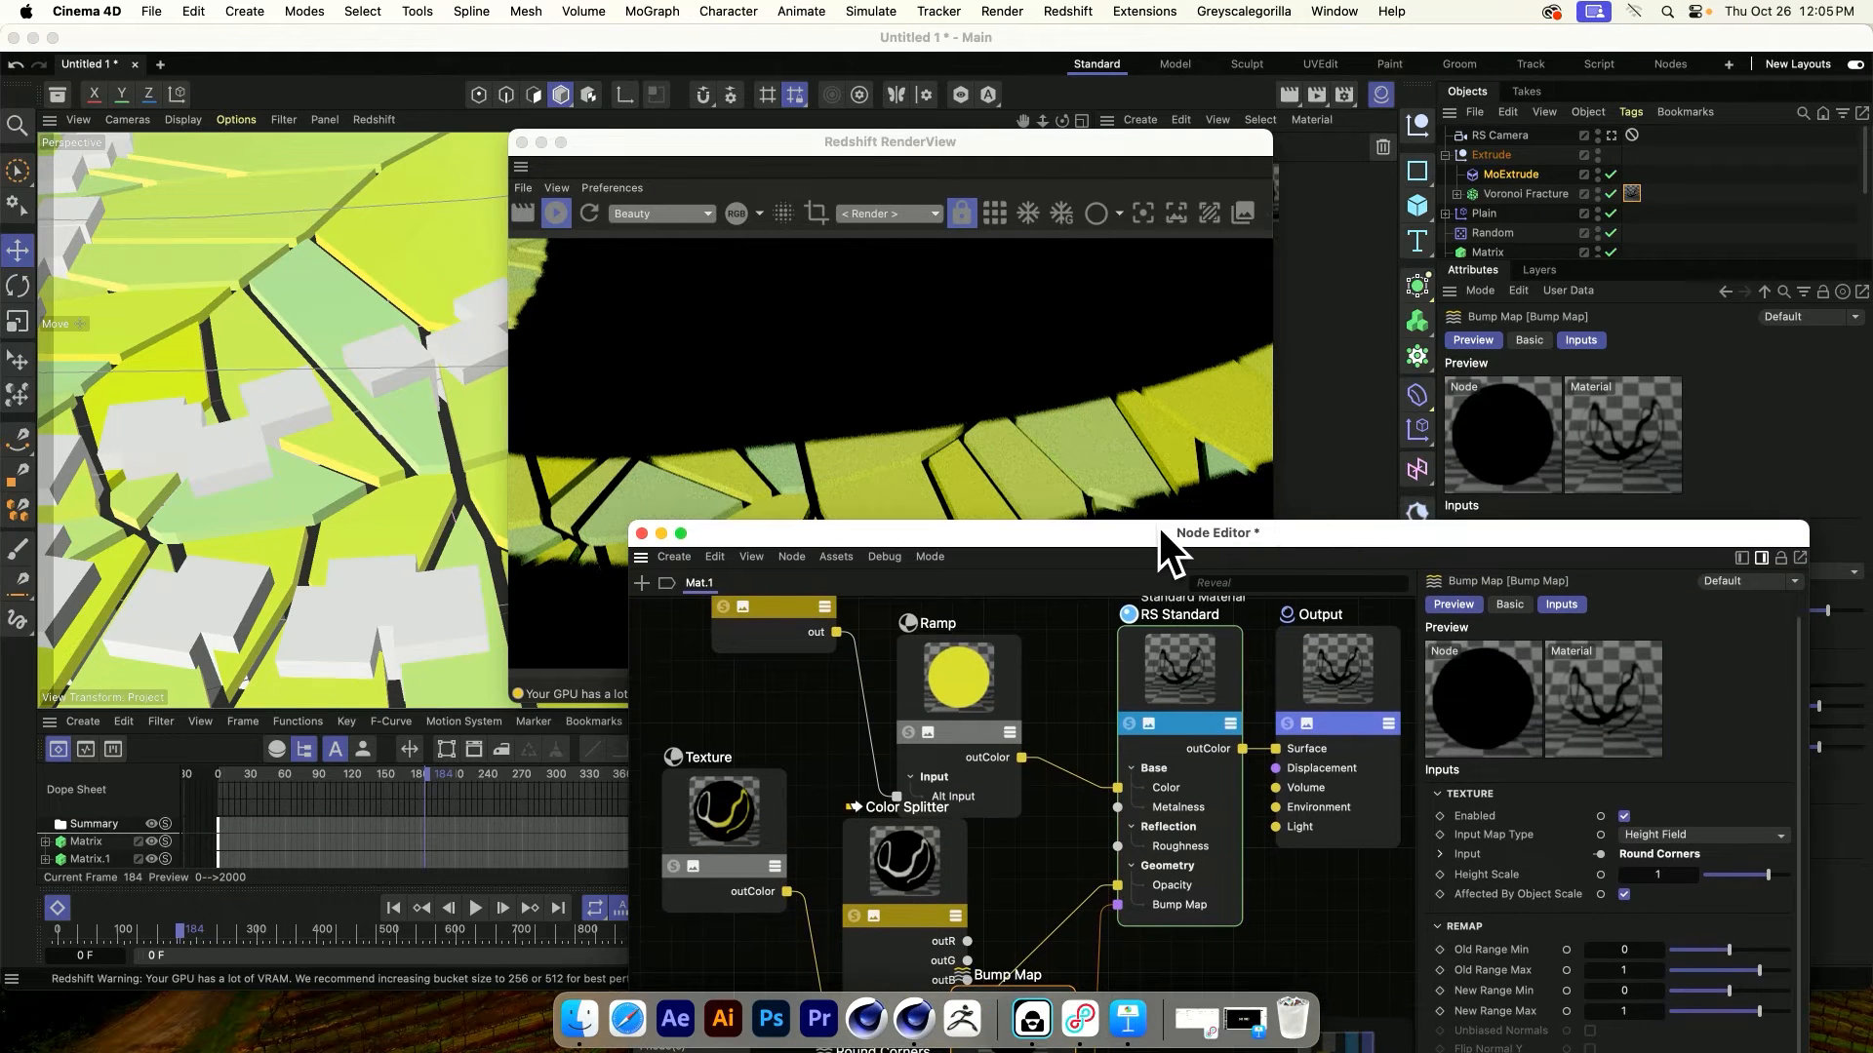
{"action": "left_click_drag", "start_coordinate": [1153, 529], "coordinate": [1251, 439]}
{"action": "left_click_drag", "start_coordinate": [829, 148], "coordinate": [431, 147]}
{"action": "left_click_drag", "start_coordinate": [1052, 447], "coordinate": [926, 116]}
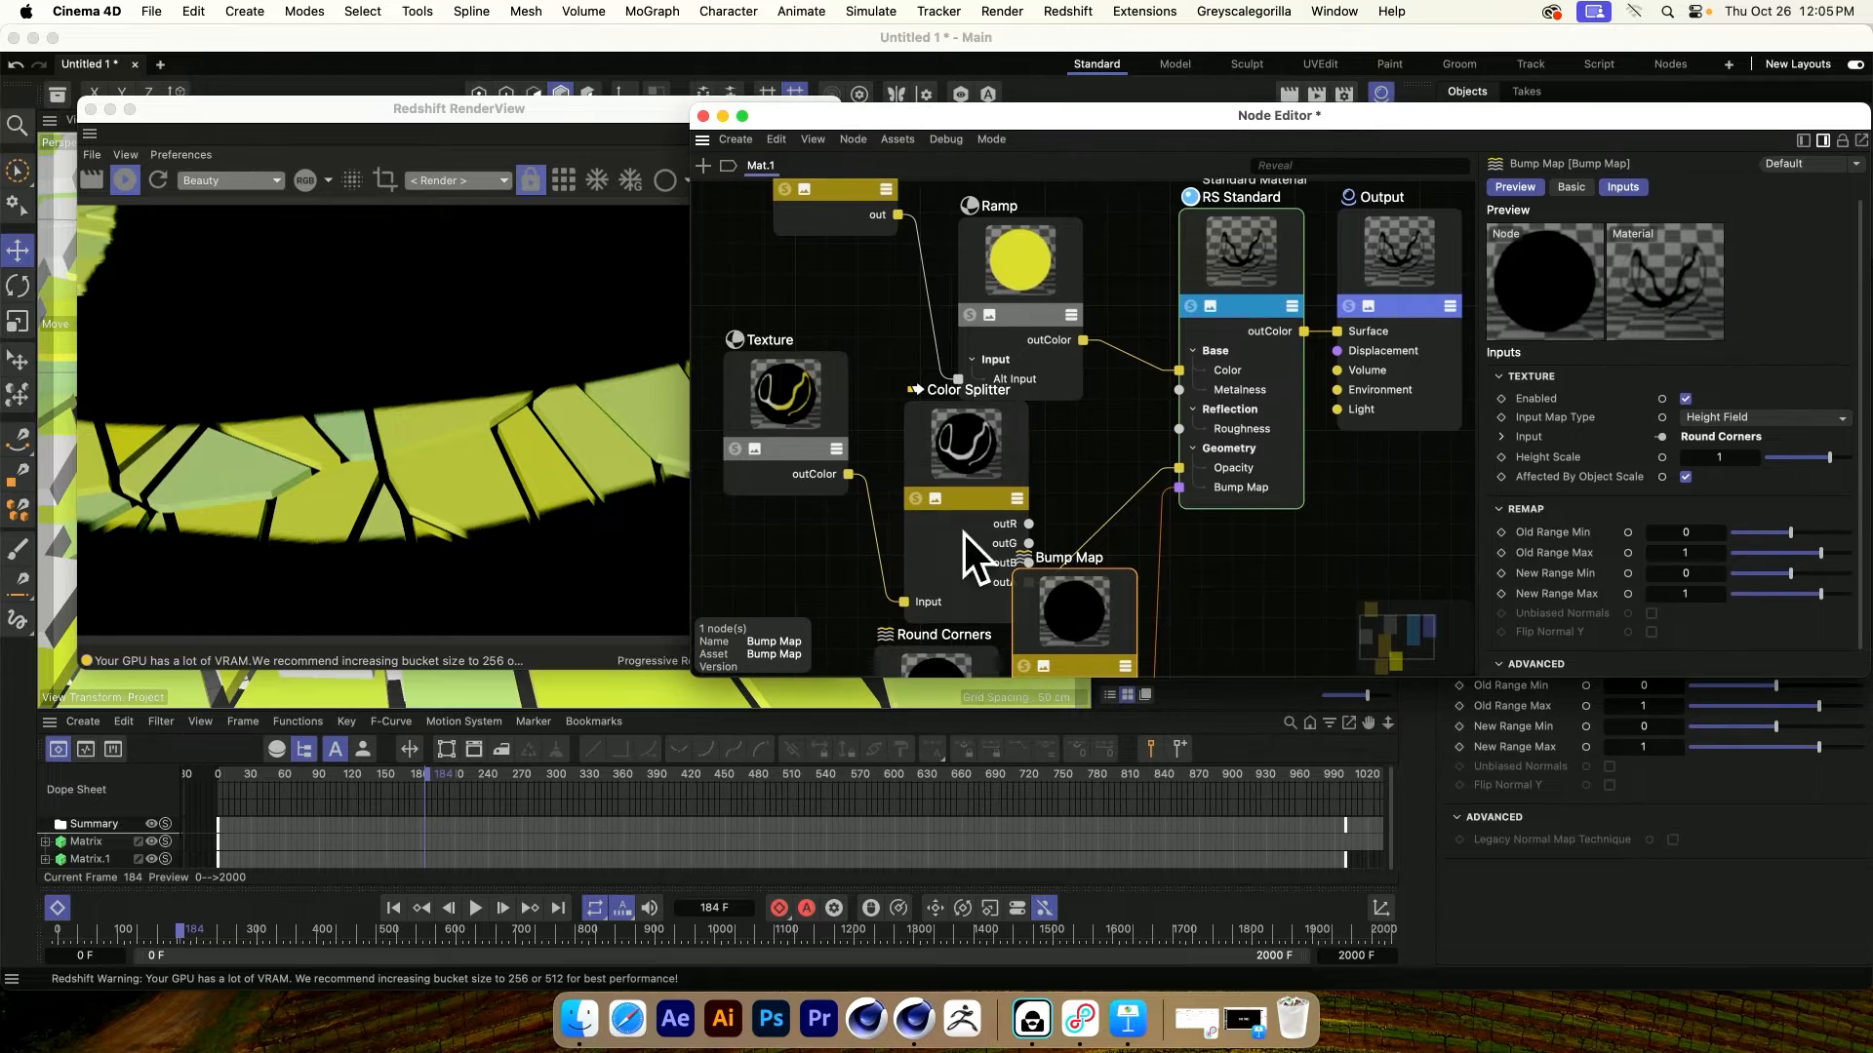
{"action": "left_click", "coordinate": [940, 656]}
{"action": "double_click", "coordinate": [1722, 375]}
{"action": "type", "text": "2"}
{"action": "key", "text": "Return"}
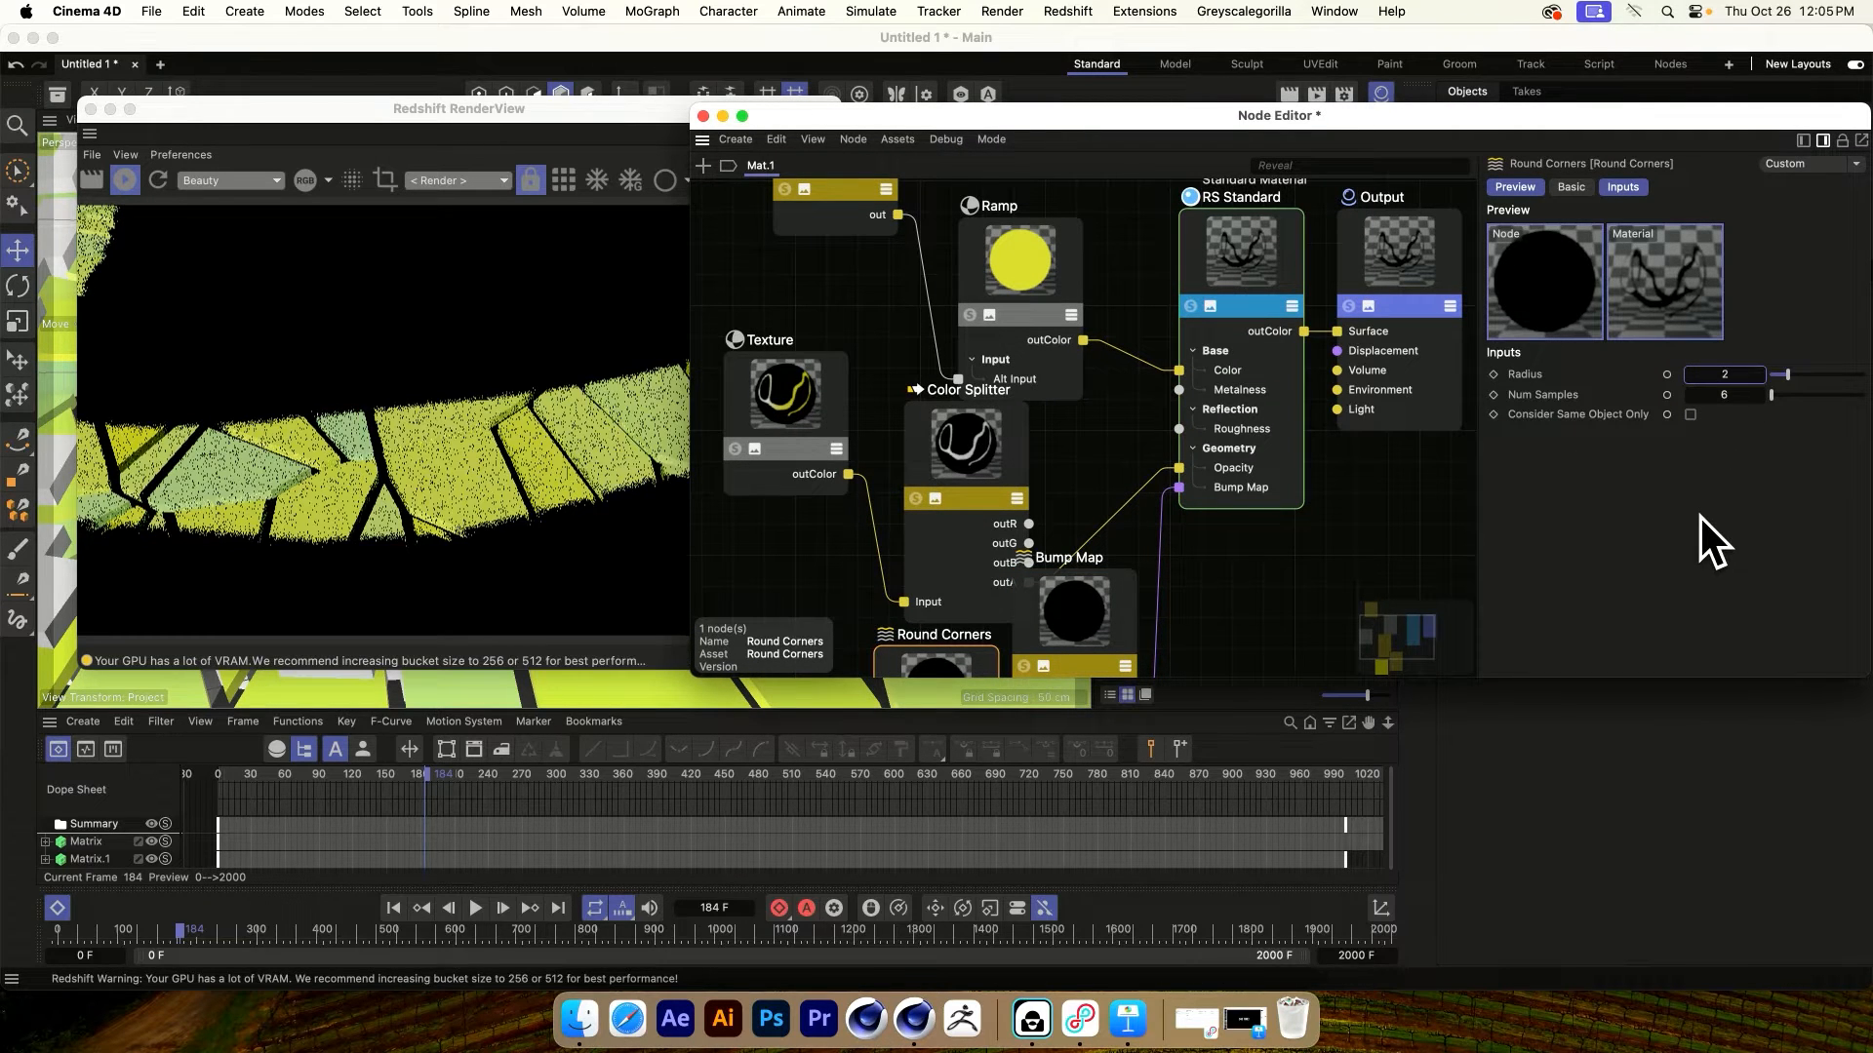
{"action": "left_click_drag", "start_coordinate": [939, 109], "coordinate": [805, 431]}
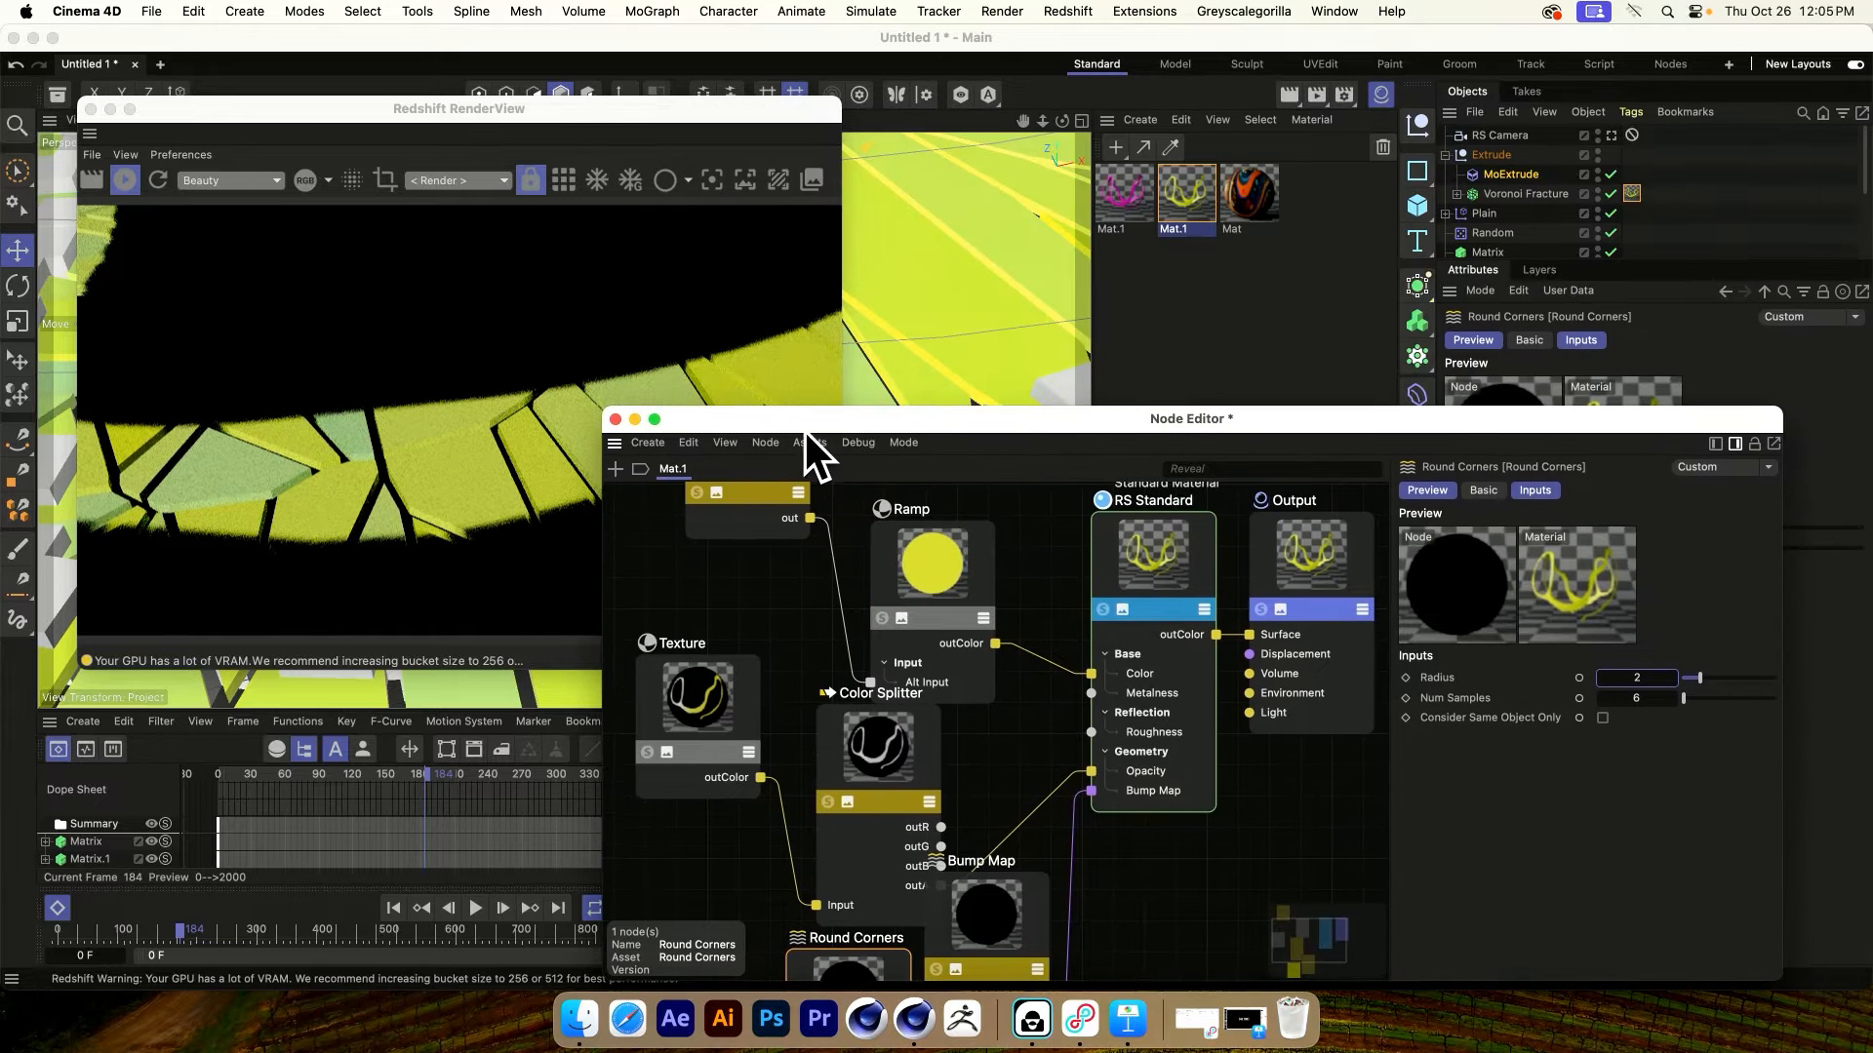
{"action": "left_click_drag", "start_coordinate": [1296, 435], "coordinate": [1214, 605]}
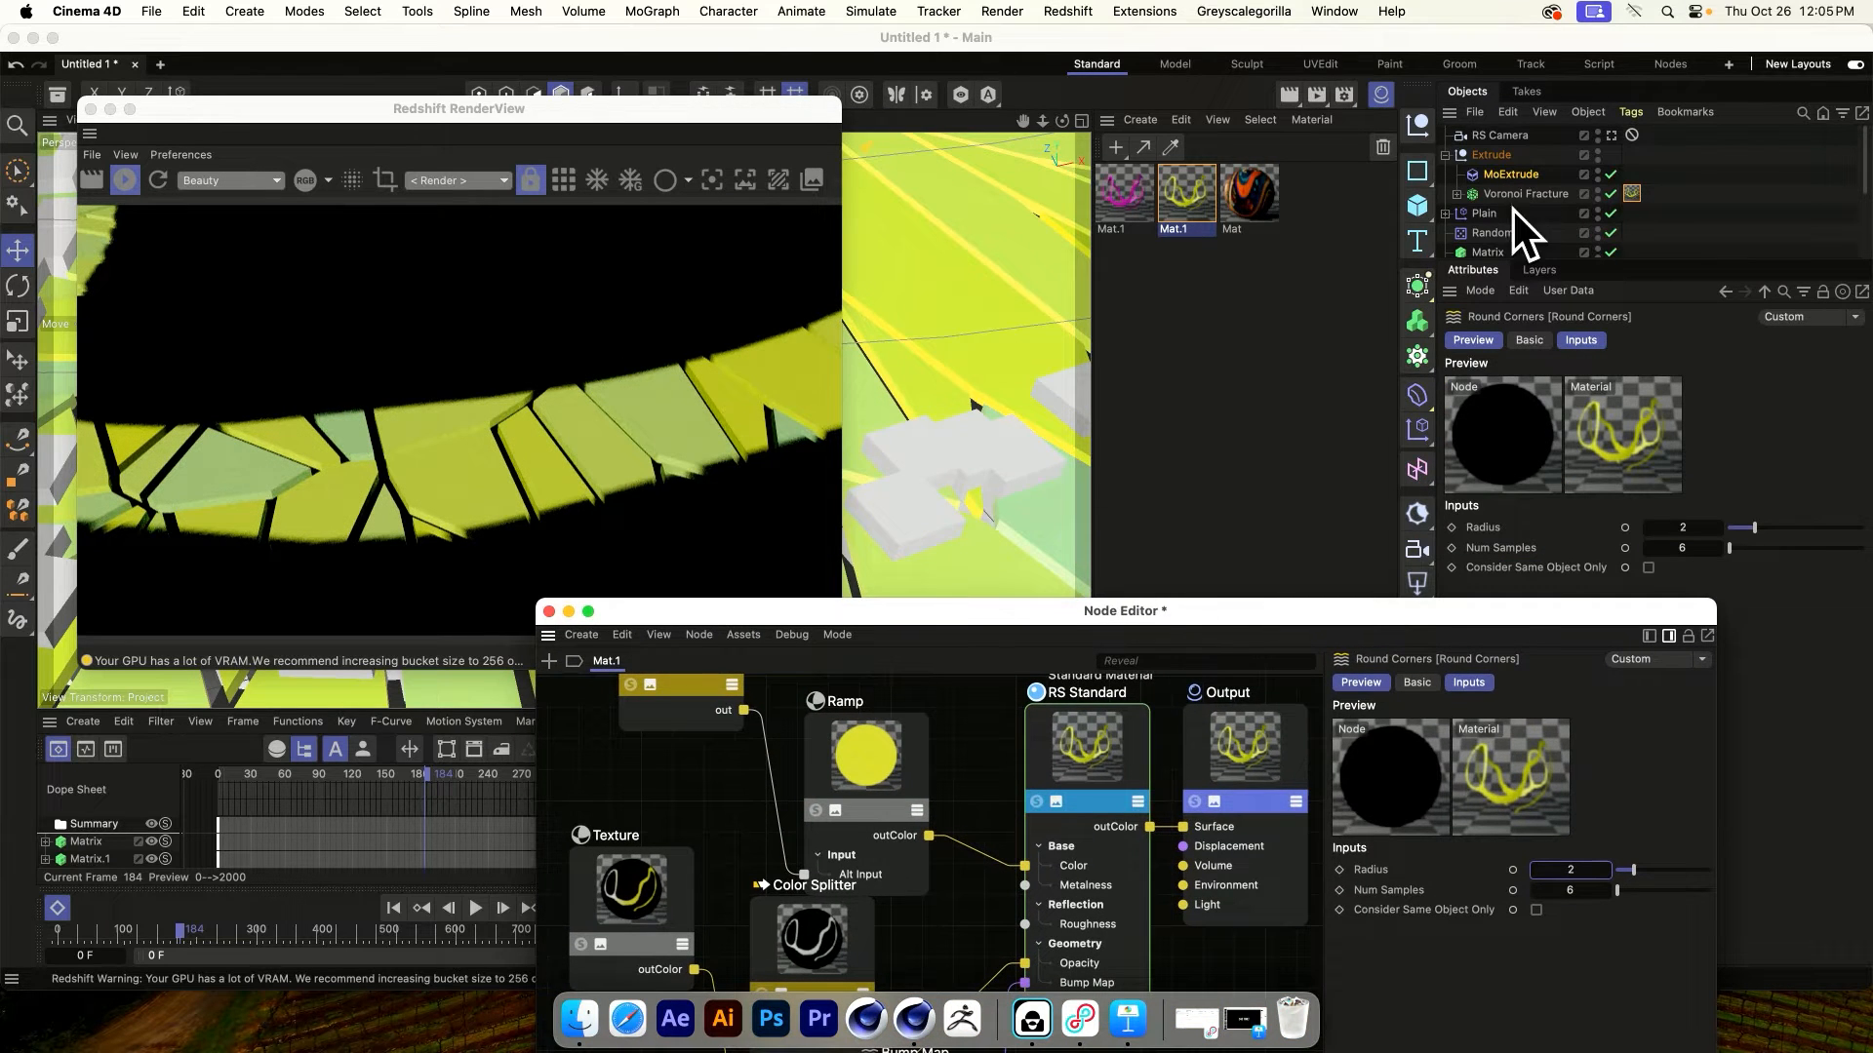
Collapse the Extrude null and add a Redshift Dome Light to the scene
{"action": "left_click", "coordinate": [1446, 155]}
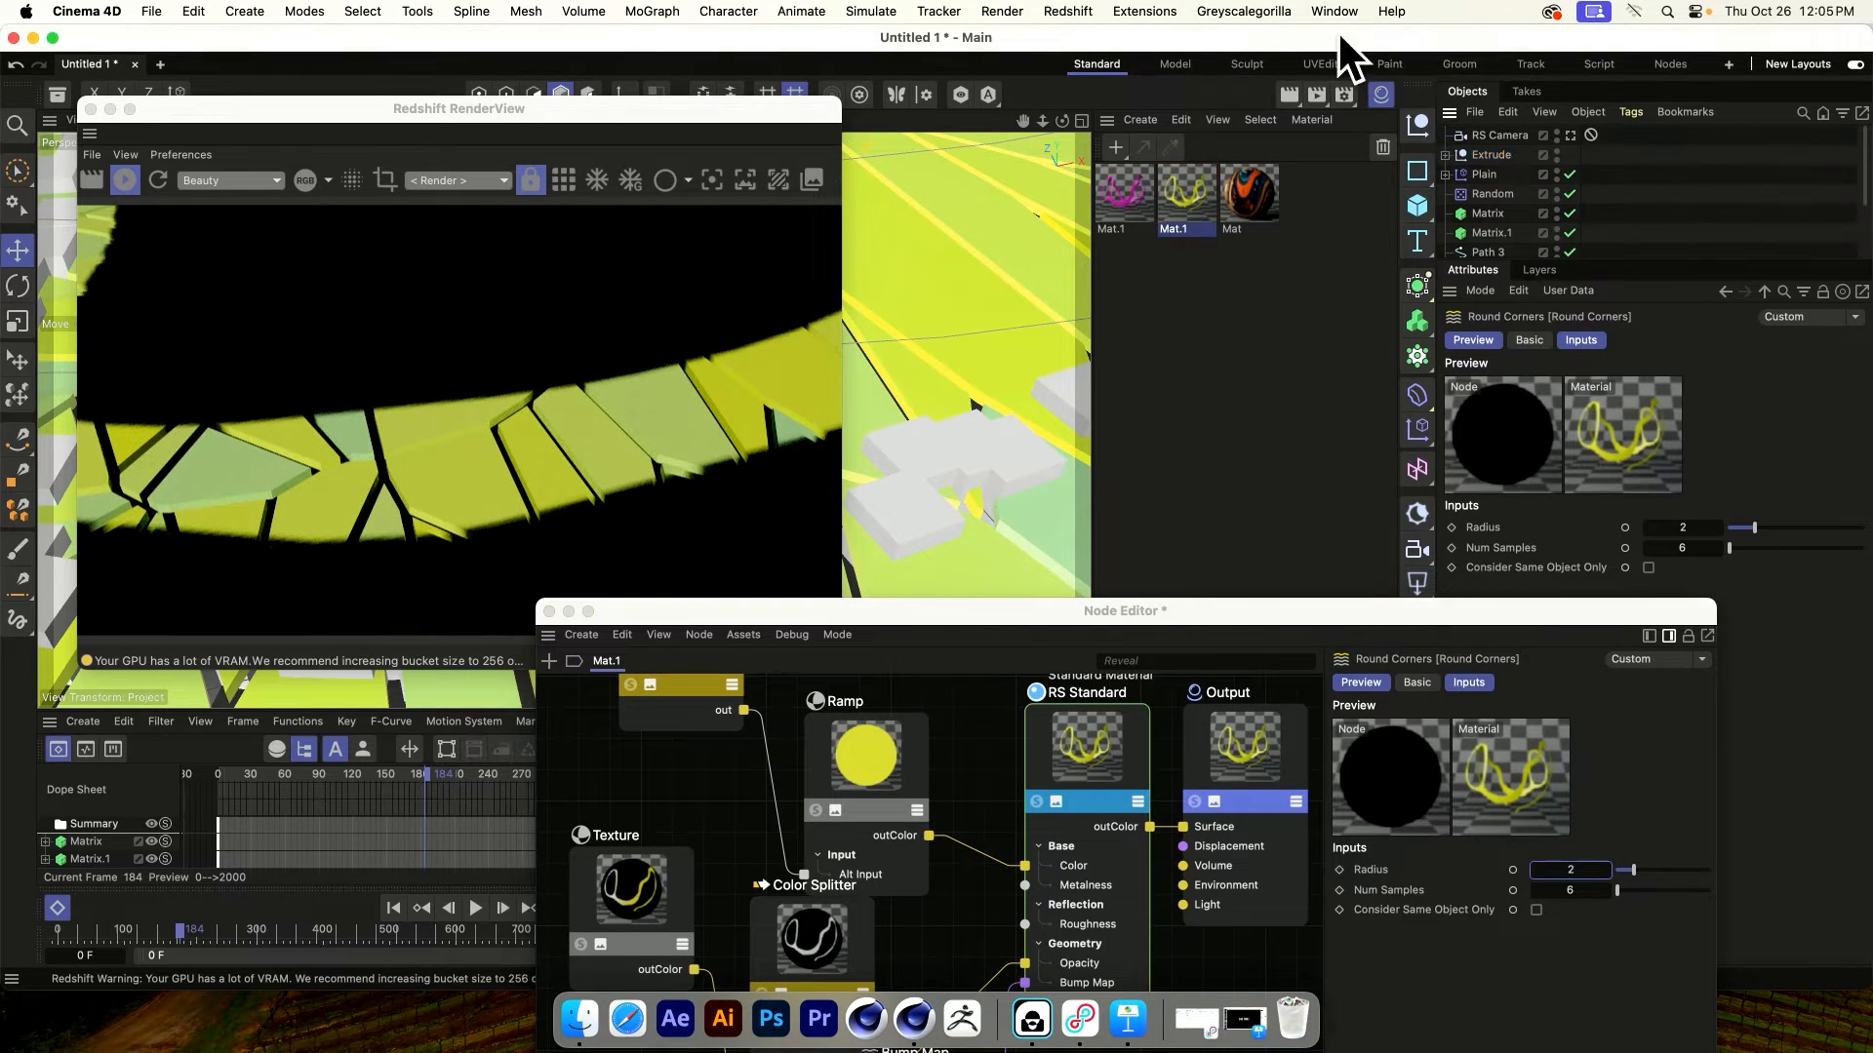
{"action": "left_click", "coordinate": [1267, 11]}
{"action": "left_click", "coordinate": [1639, 183]}
{"action": "left_click_drag", "start_coordinate": [1433, 610], "coordinate": [1013, 530]}
{"action": "left_click", "coordinate": [1415, 585]}
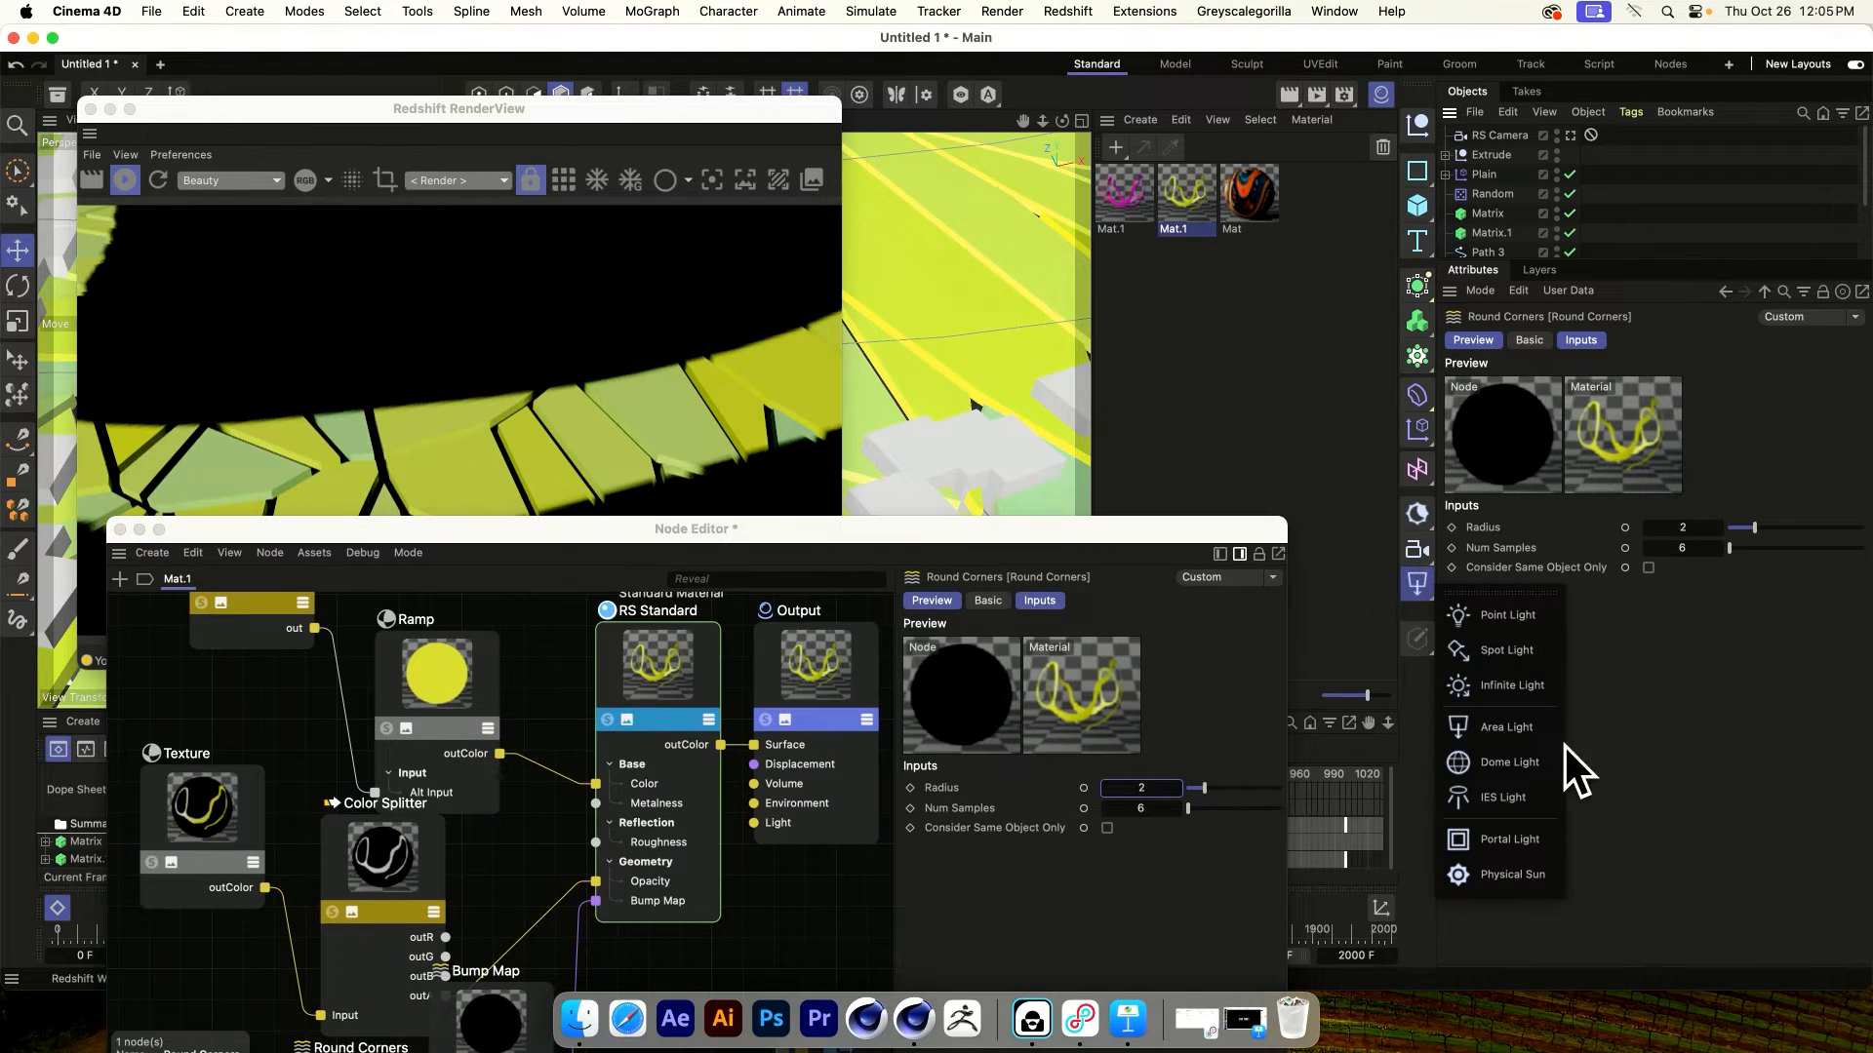
{"action": "left_click", "coordinate": [1507, 760]}
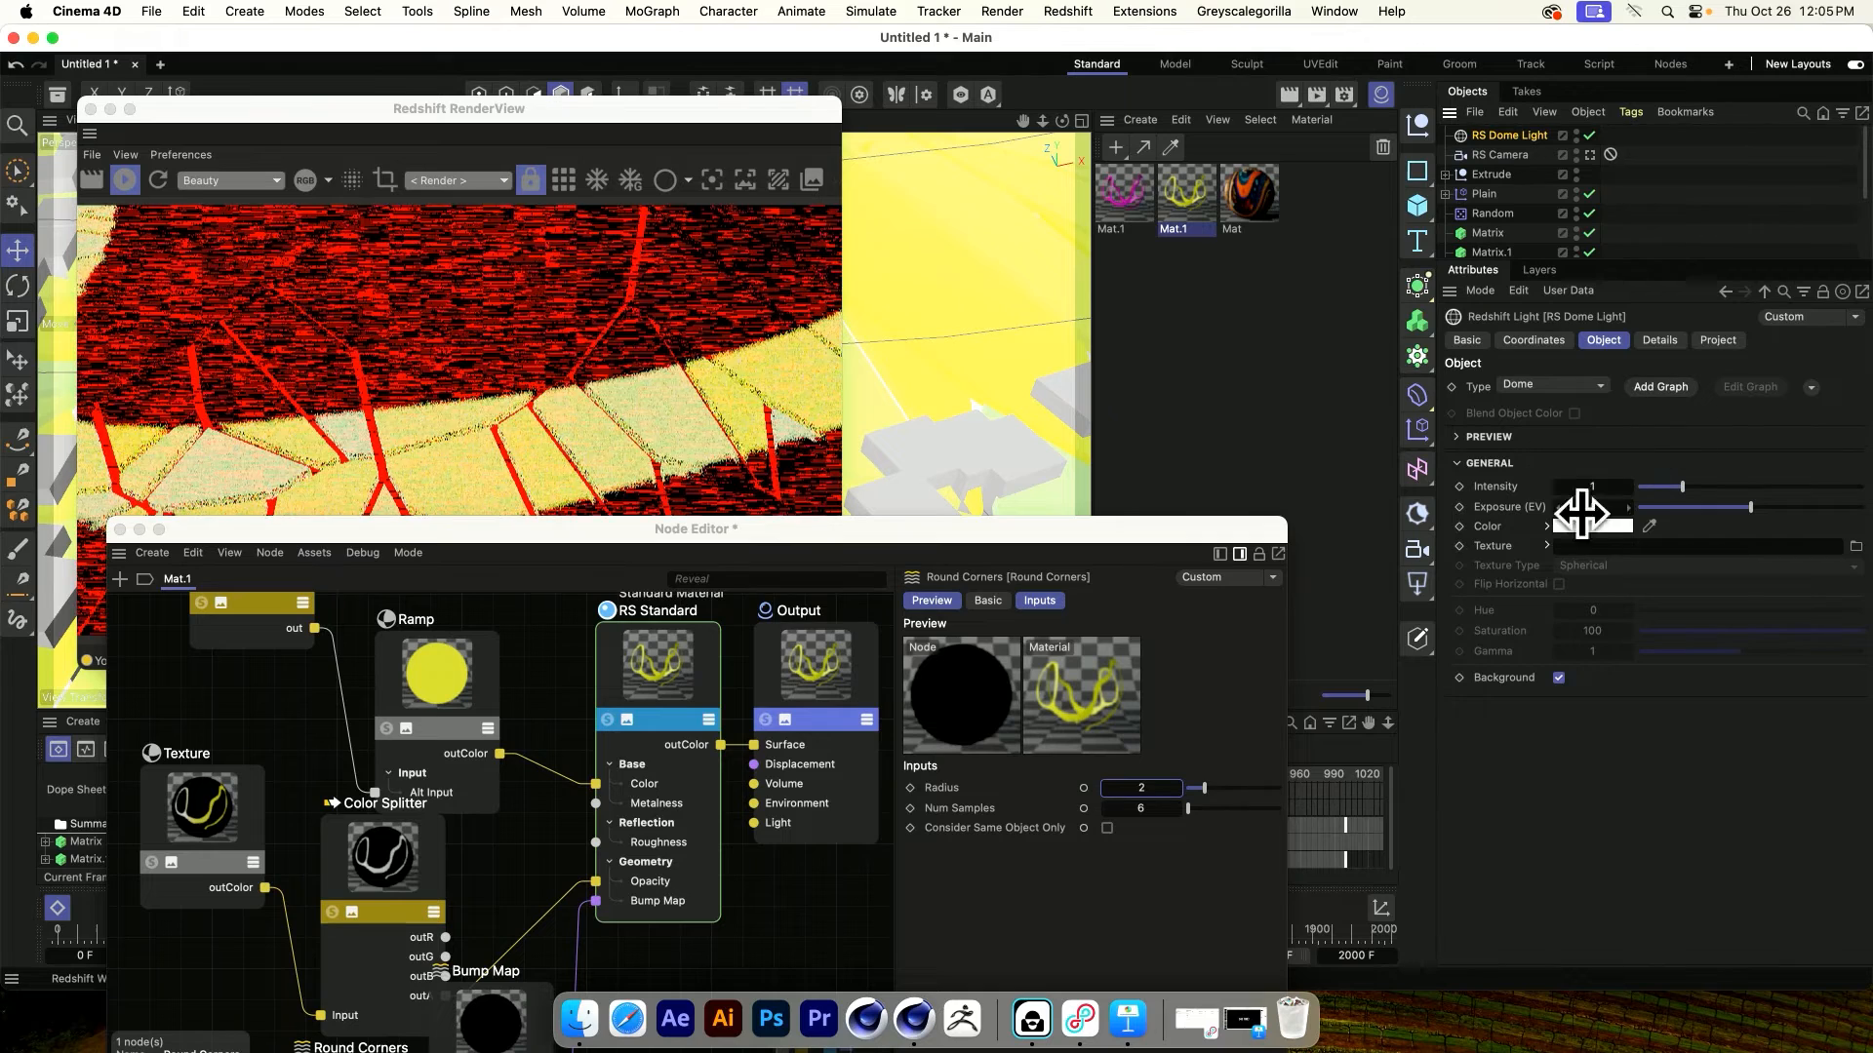
Add an HDRI Link Plus tag to the RS Dome Light and show the light's object settings
{"action": "left_click", "coordinate": [1631, 113]}
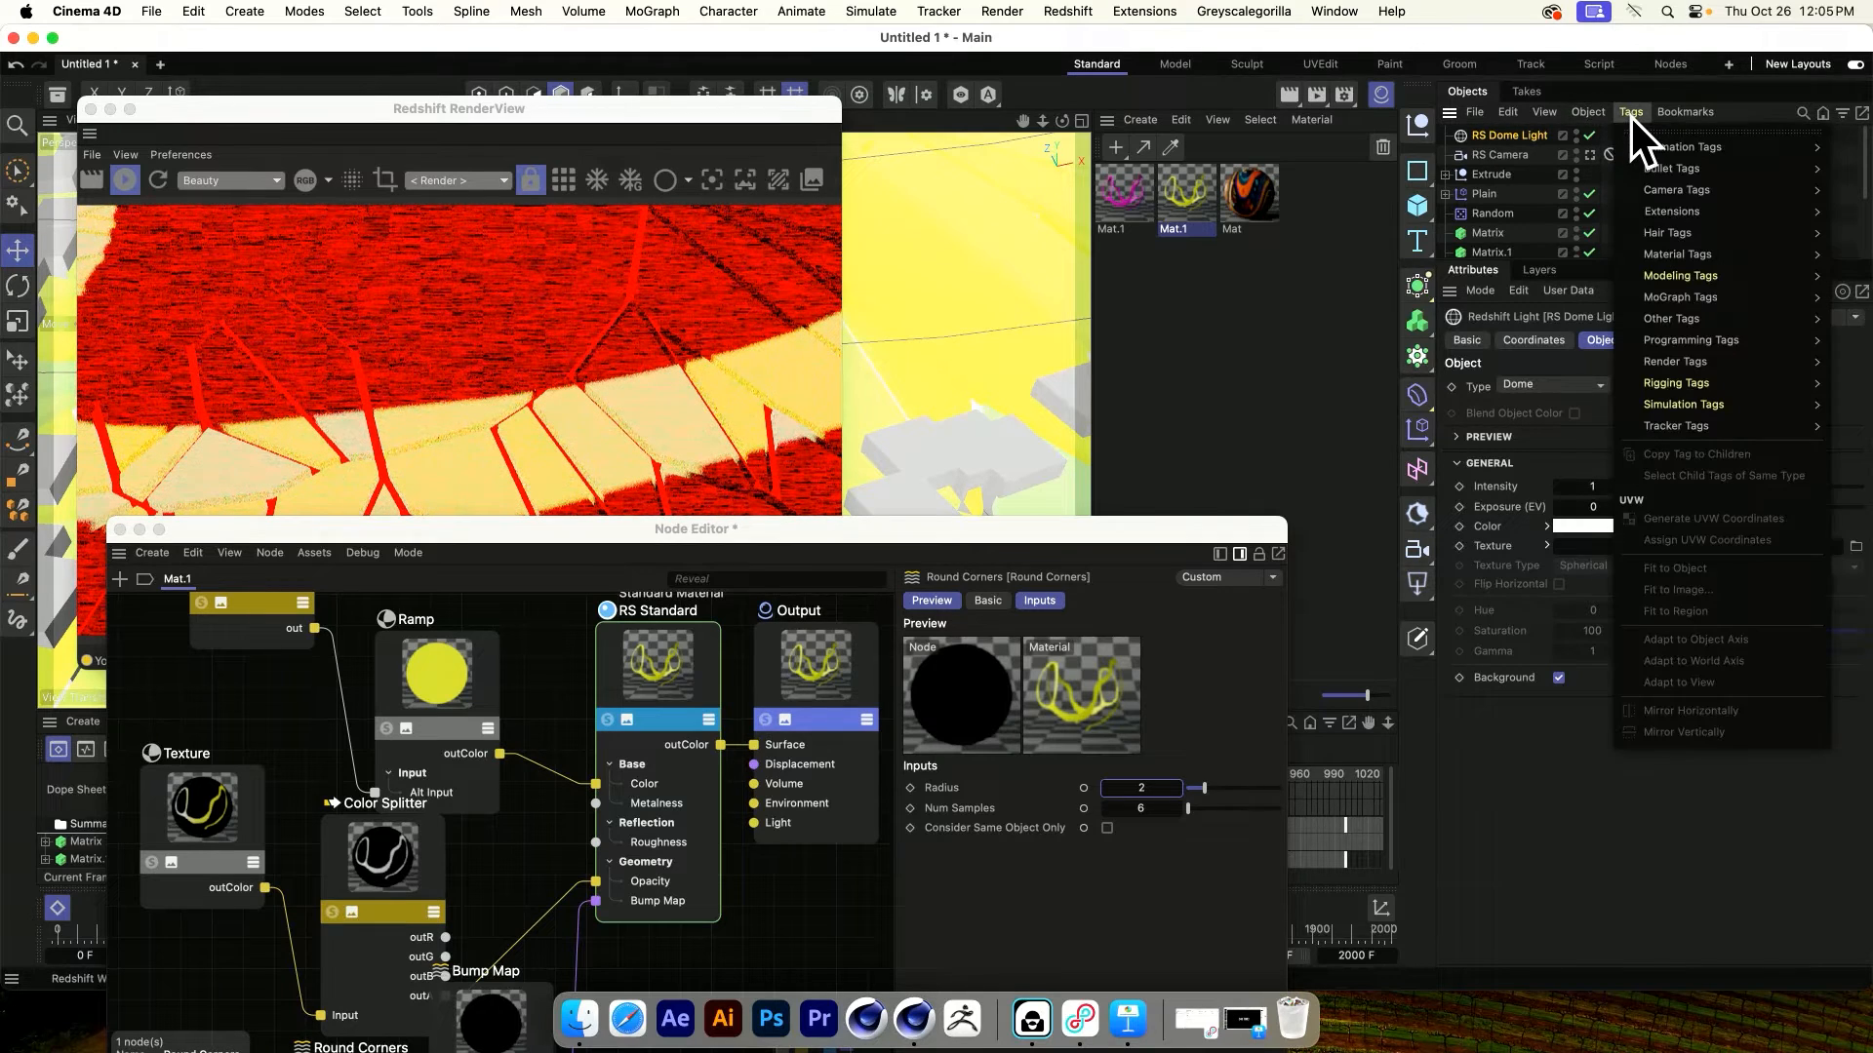
{"action": "mouse_move", "coordinate": [1654, 189]}
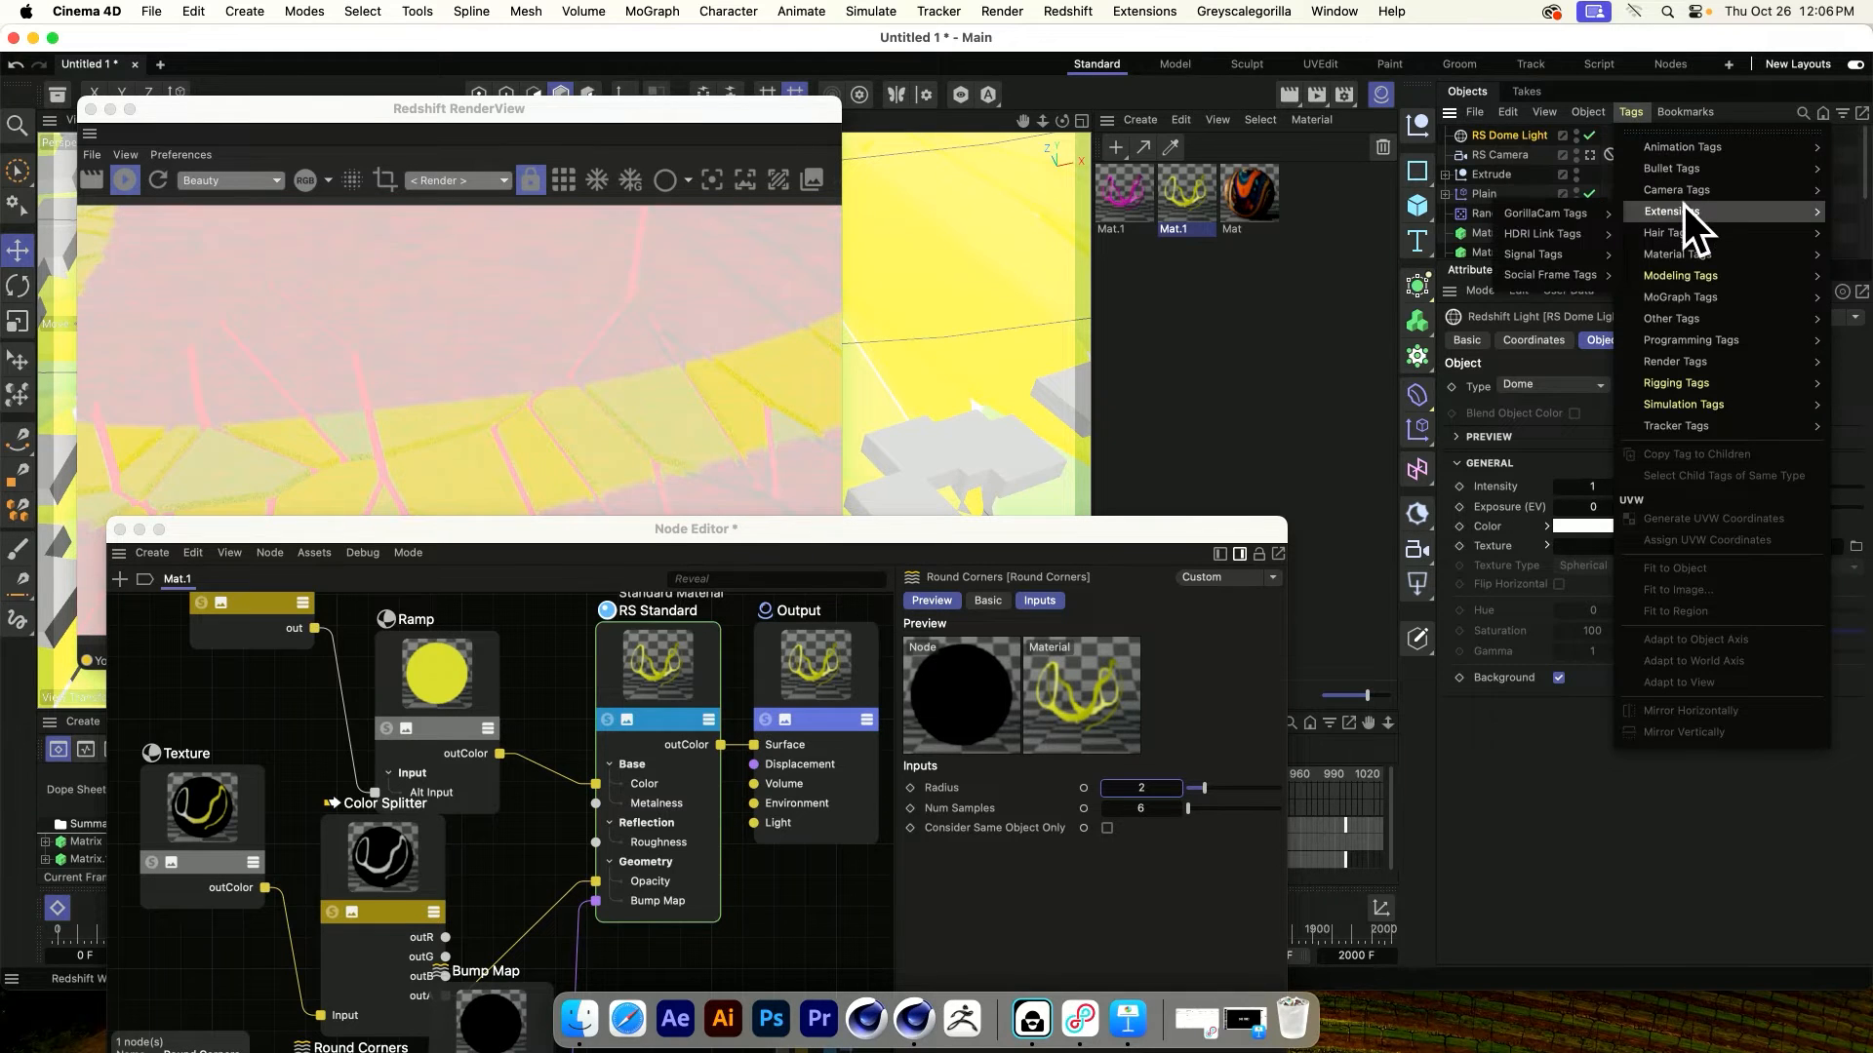
{"action": "mouse_move", "coordinate": [1561, 234]}
{"action": "left_click", "coordinate": [1663, 238]}
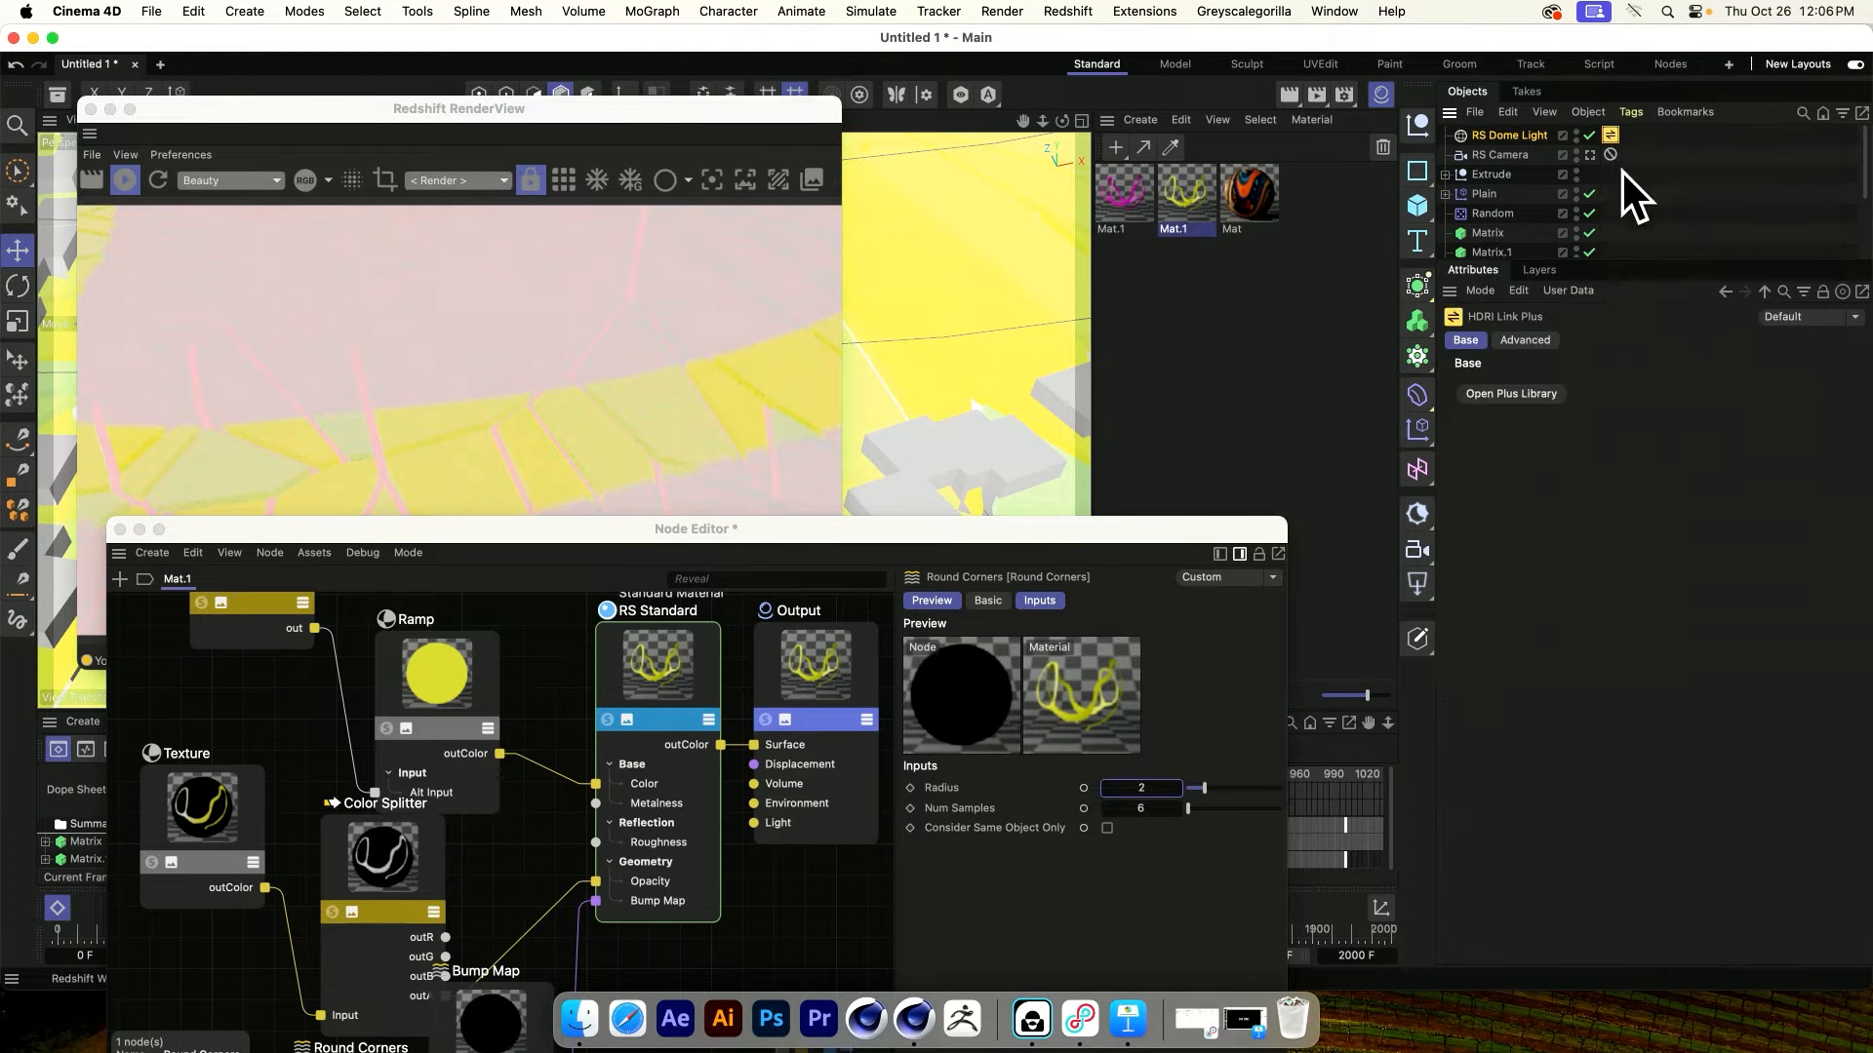
{"action": "left_click", "coordinate": [1506, 135]}
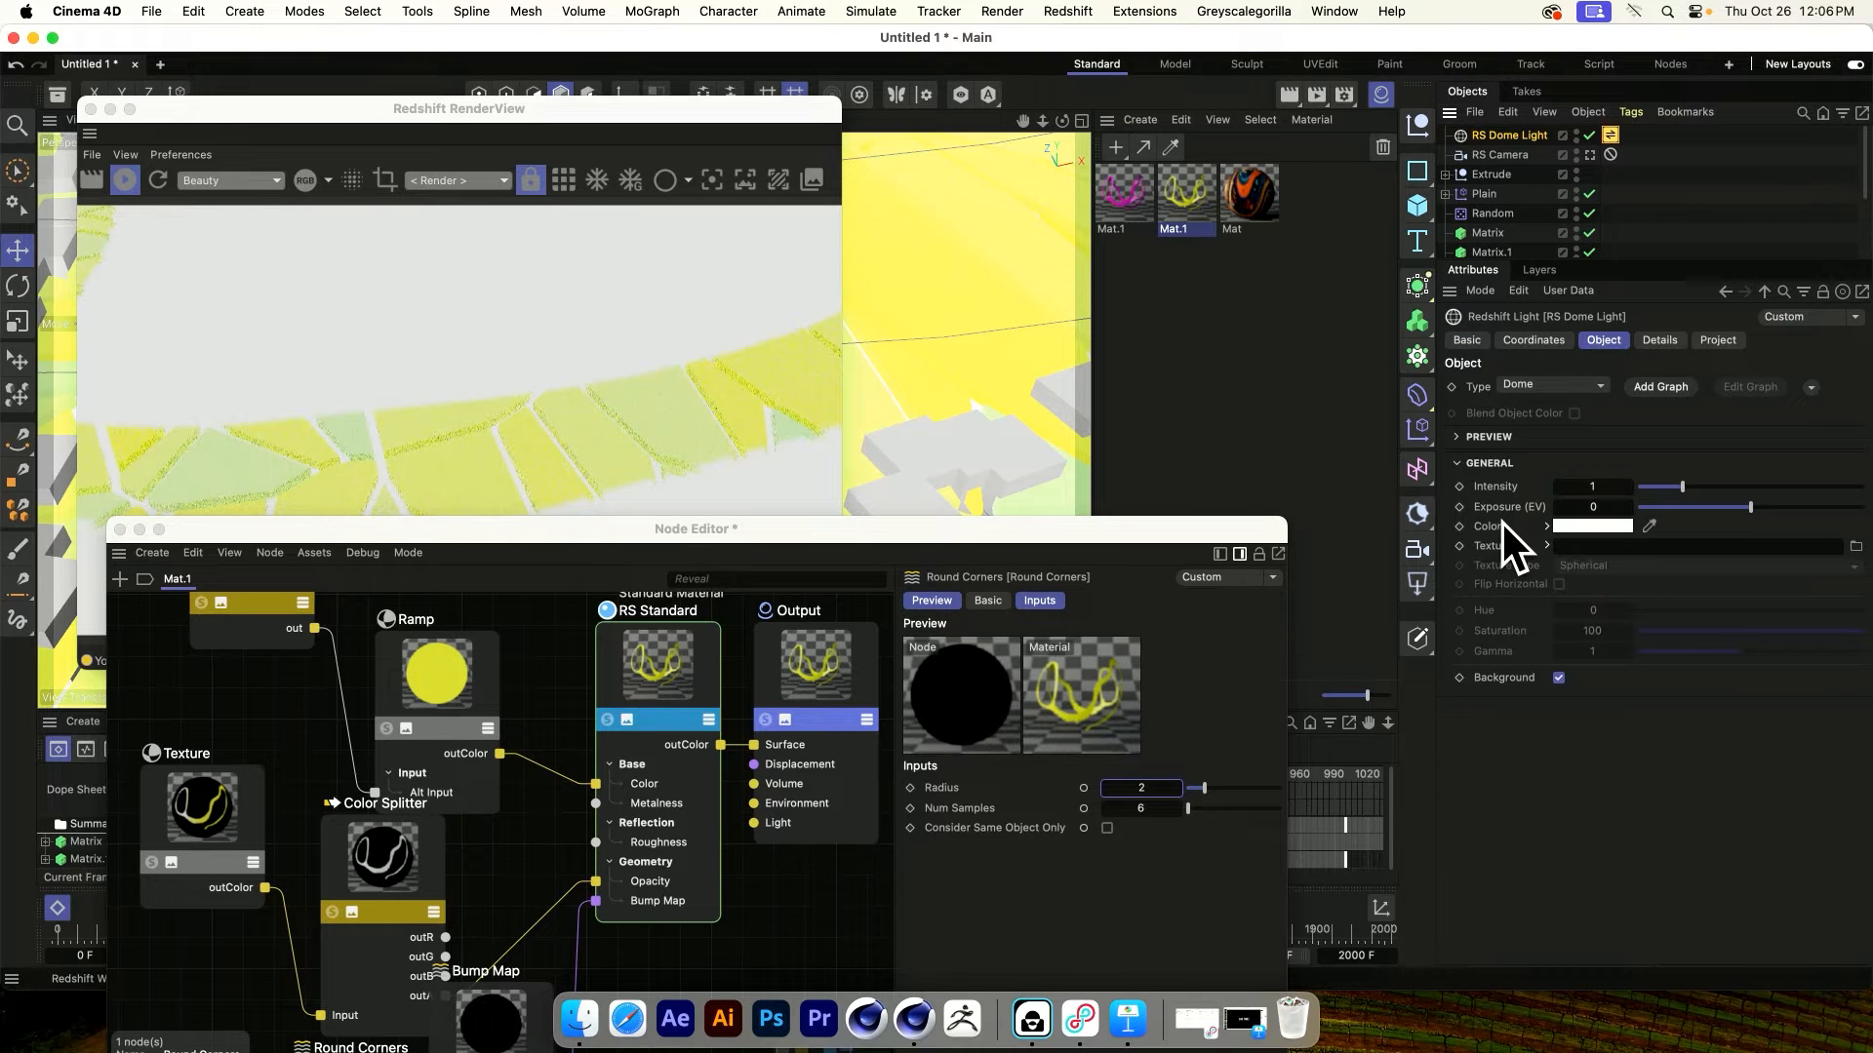
Apply an HDRI to the RS Dome Light through its HDRI Link tag and place the Node Editor clear of the render
{"action": "left_click_drag", "start_coordinate": [1494, 546], "coordinate": [1613, 135]}
{"action": "left_click_drag", "start_coordinate": [935, 546], "coordinate": [1622, 318]}
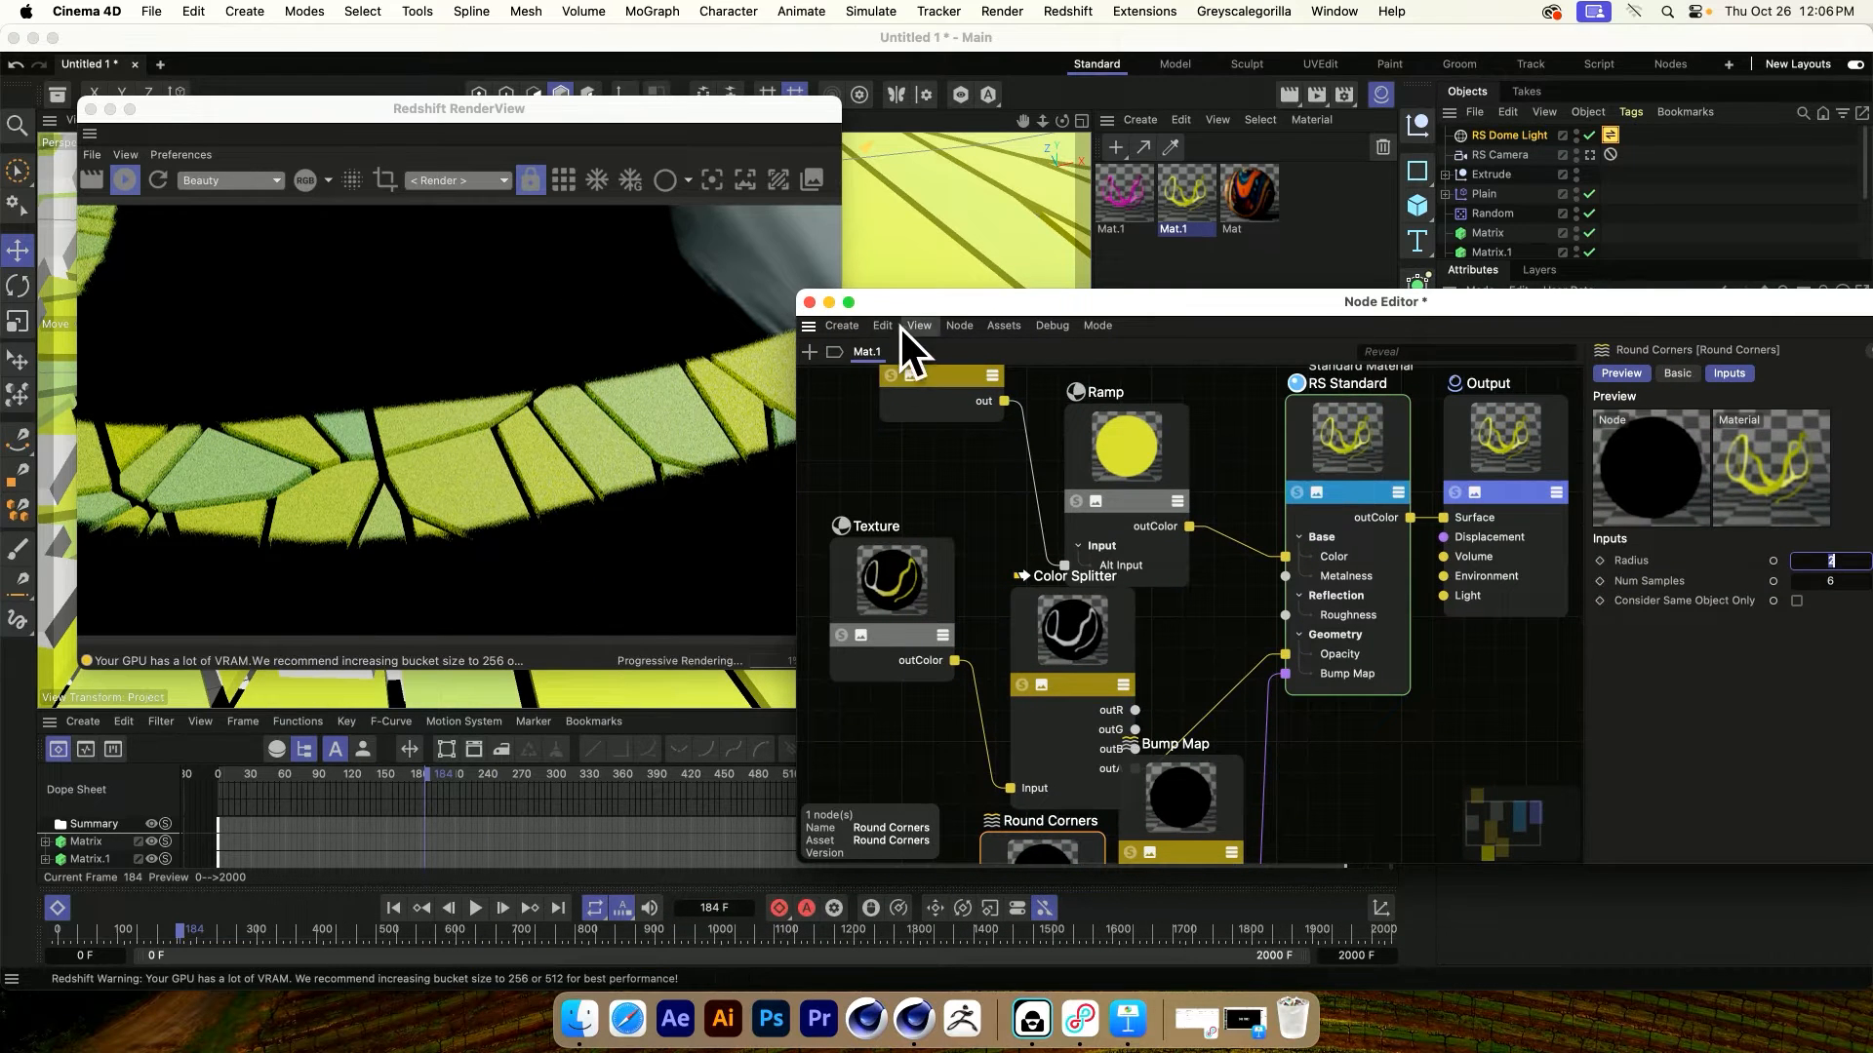
{"action": "left_click_drag", "start_coordinate": [895, 308], "coordinate": [930, 212]}
{"action": "left_click_drag", "start_coordinate": [1519, 201], "coordinate": [1451, 289]}
{"action": "left_click_drag", "start_coordinate": [1048, 287], "coordinate": [1187, 298]}
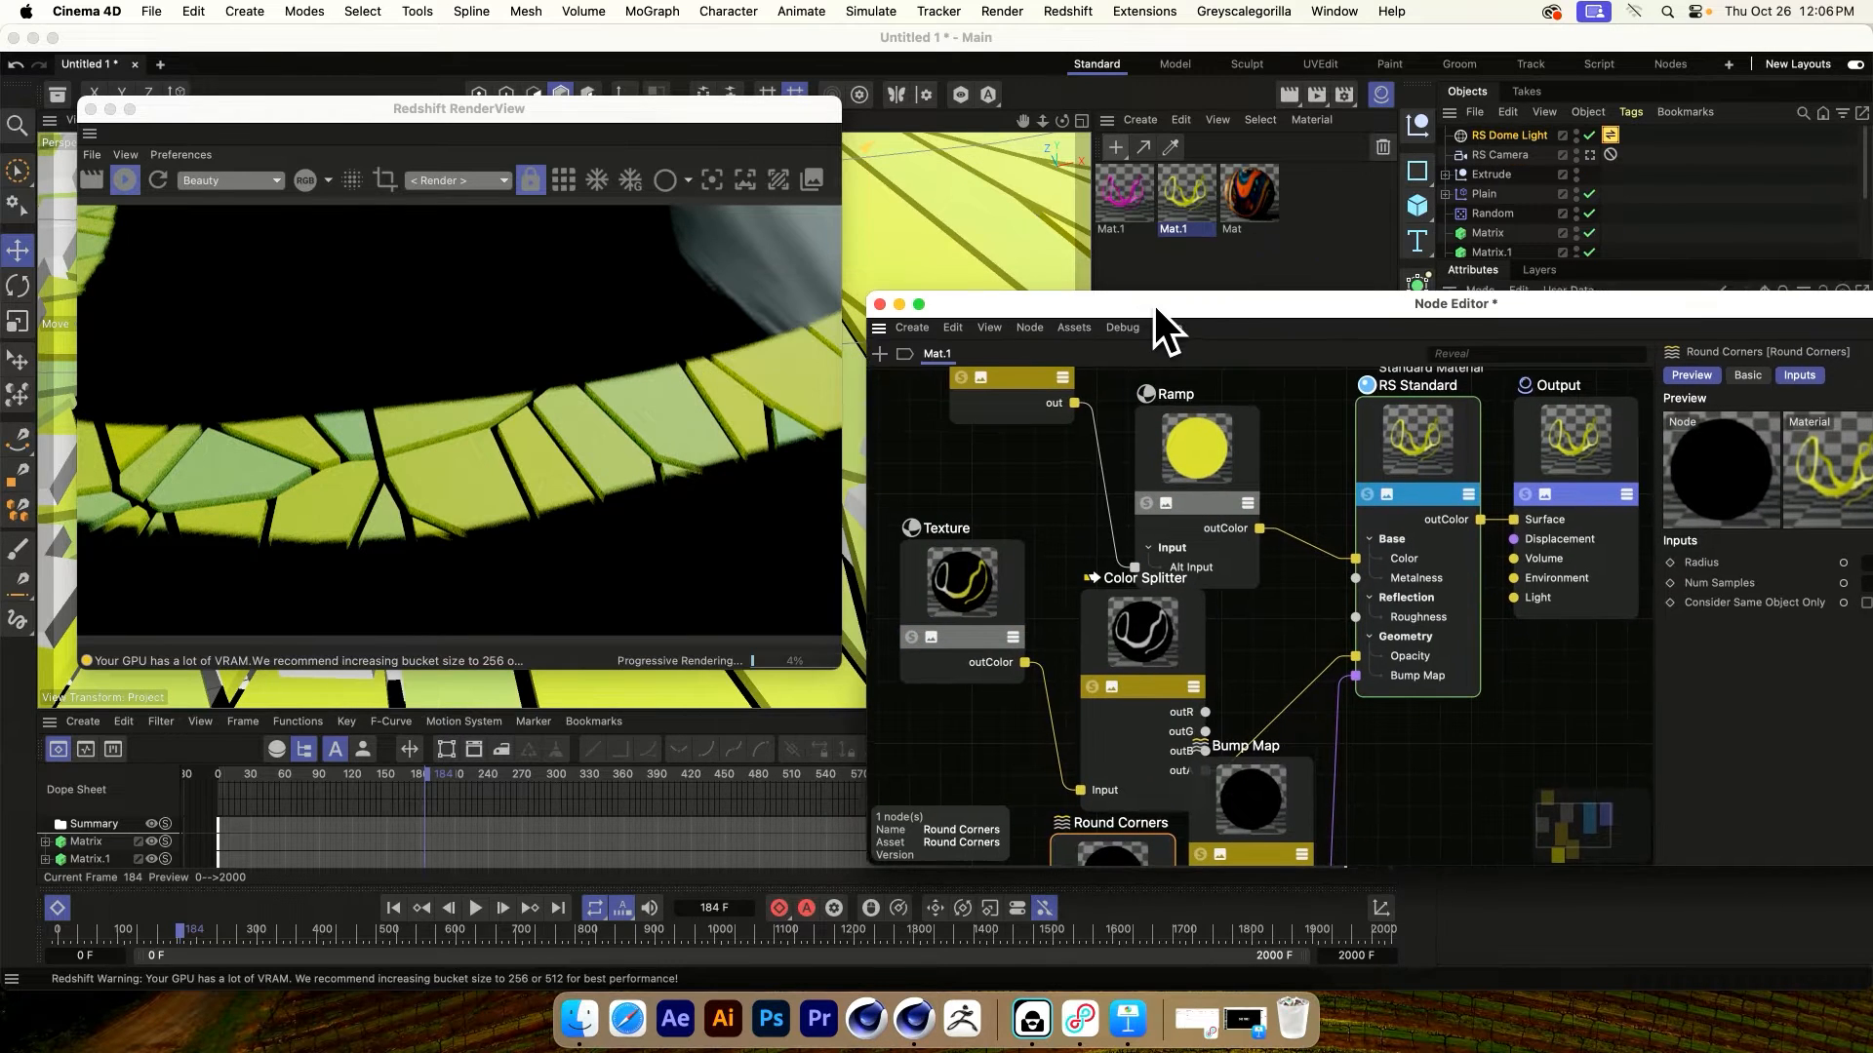
Frame the fragment edges up close in the render and set the Round Corners node's radius to 10
{"action": "left_click_drag", "start_coordinate": [652, 106], "coordinate": [440, 61]}
{"action": "scroll", "coordinate": [718, 404], "scroll_direction": "up", "scroll_amount": 2}
{"action": "scroll", "coordinate": [714, 411], "scroll_direction": "up", "scroll_amount": 3}
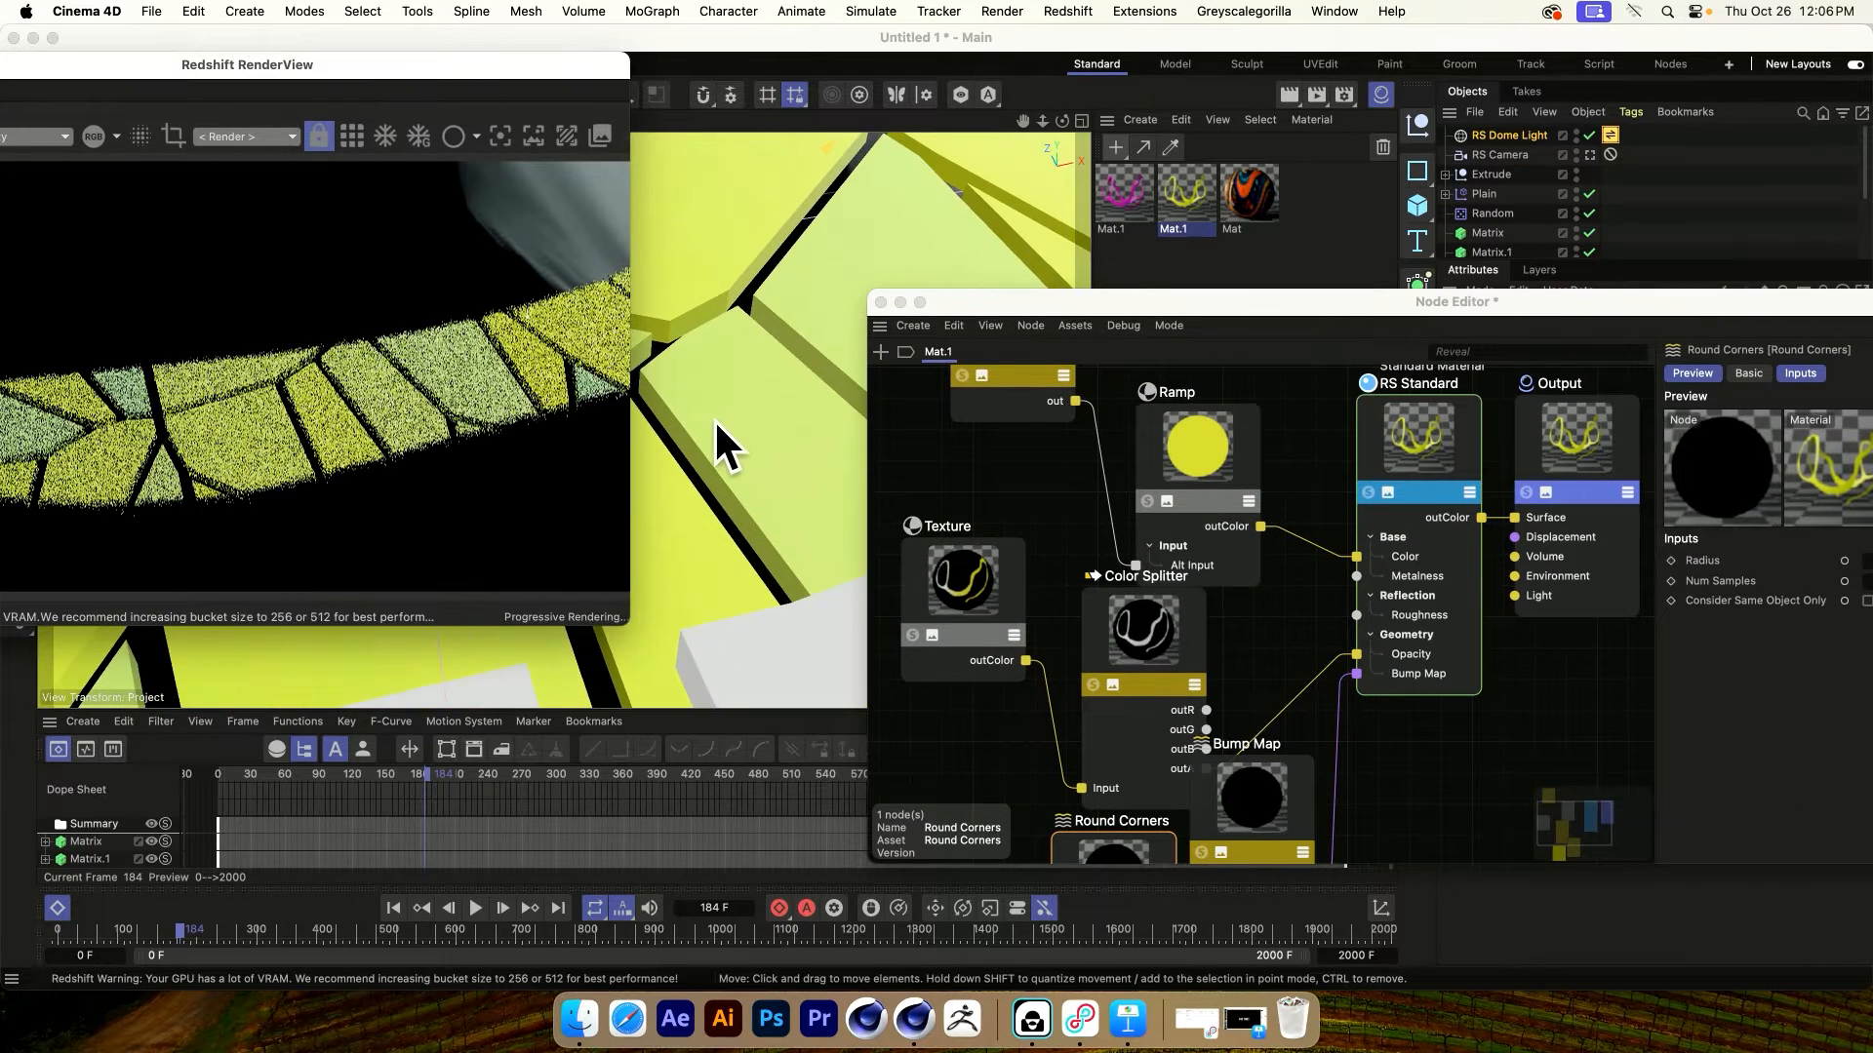
{"action": "left_click_drag", "start_coordinate": [711, 417], "coordinate": [769, 377], "text": "alt"}
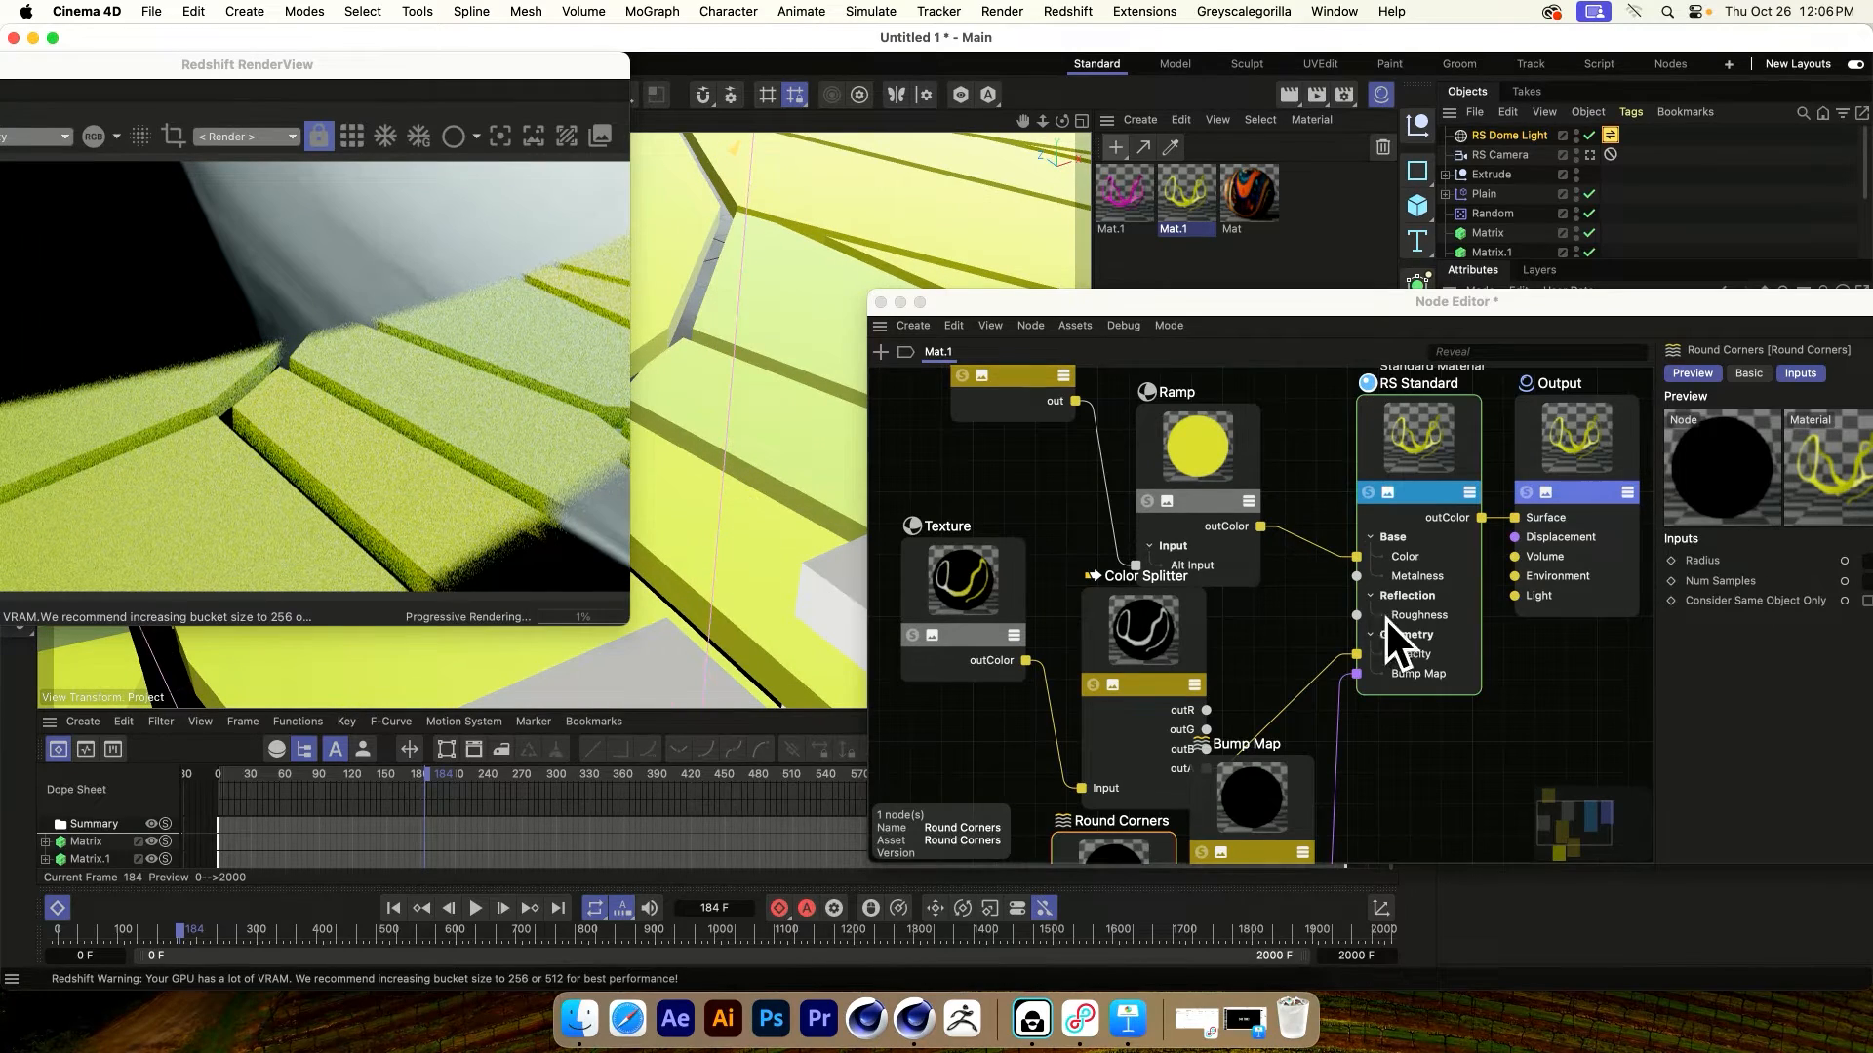
{"action": "left_click", "coordinate": [1099, 836]}
{"action": "left_click_drag", "start_coordinate": [1398, 306], "coordinate": [1145, 186]}
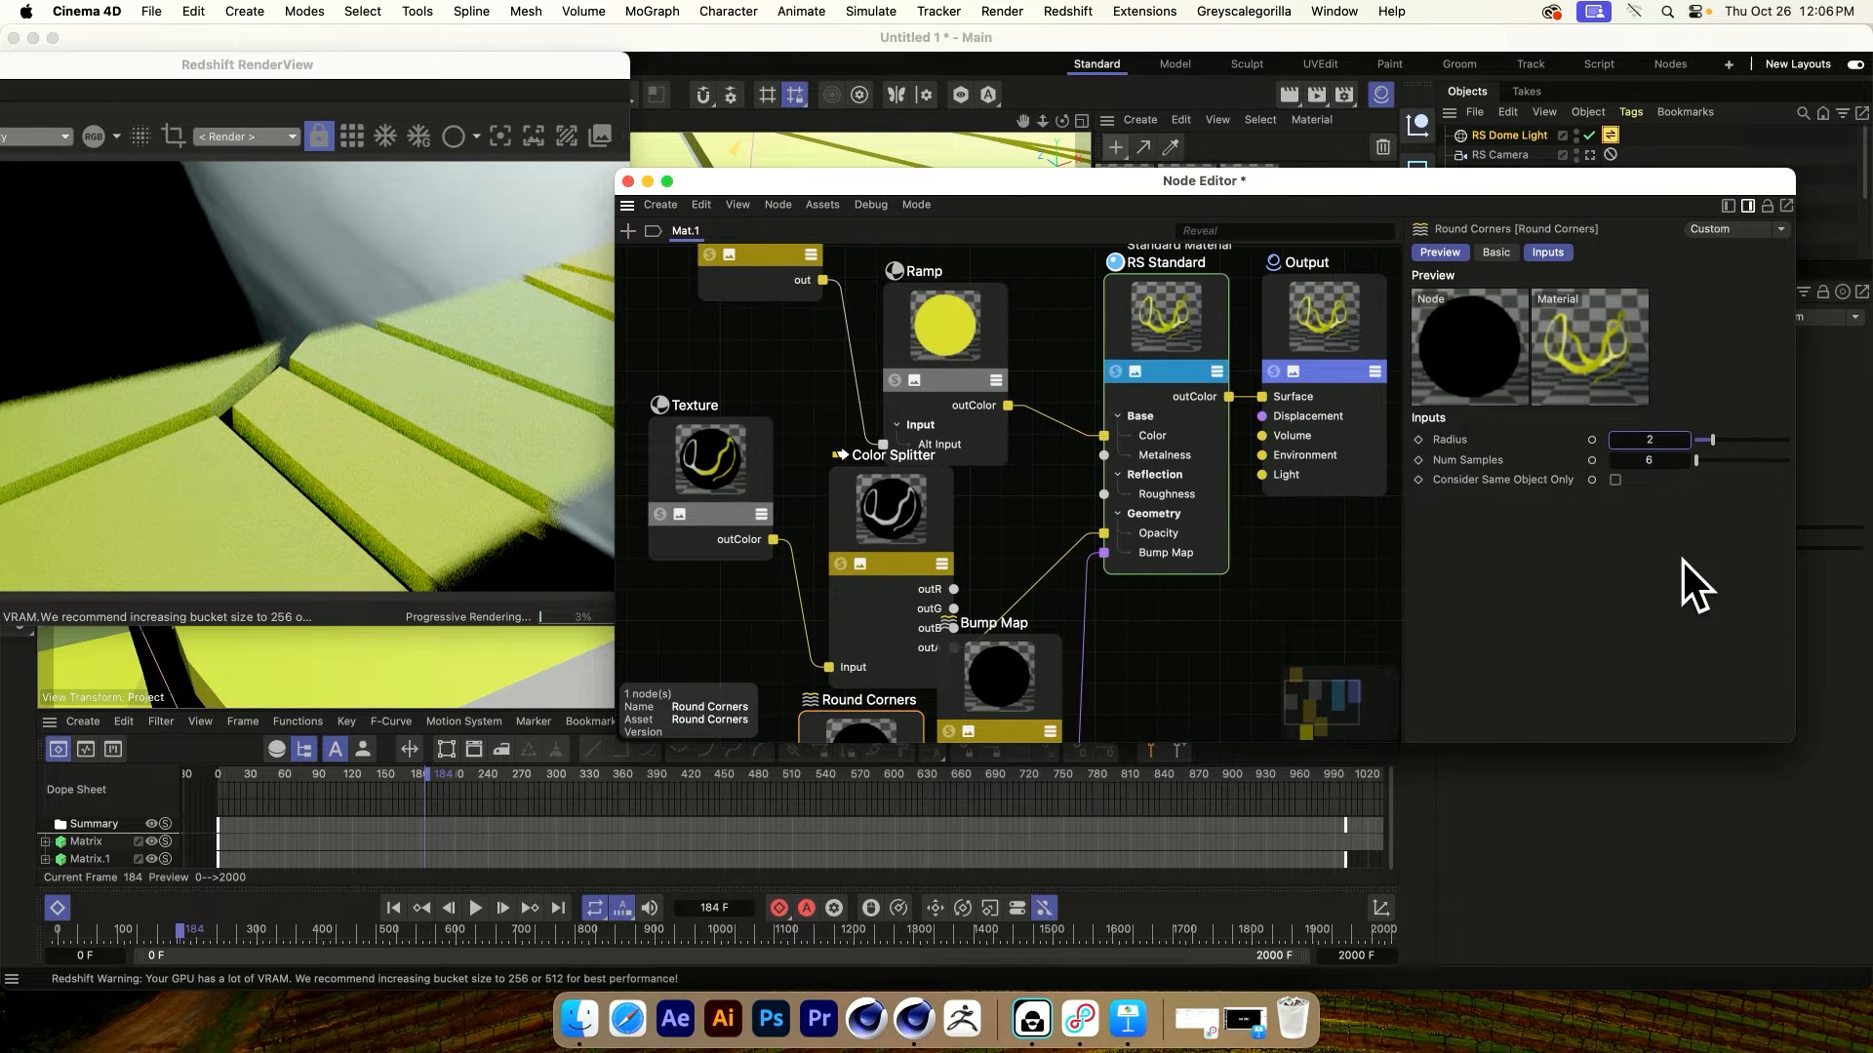
{"action": "left_click", "coordinate": [1649, 438]}
{"action": "type", "text": "10"}
{"action": "key", "text": "Return"}
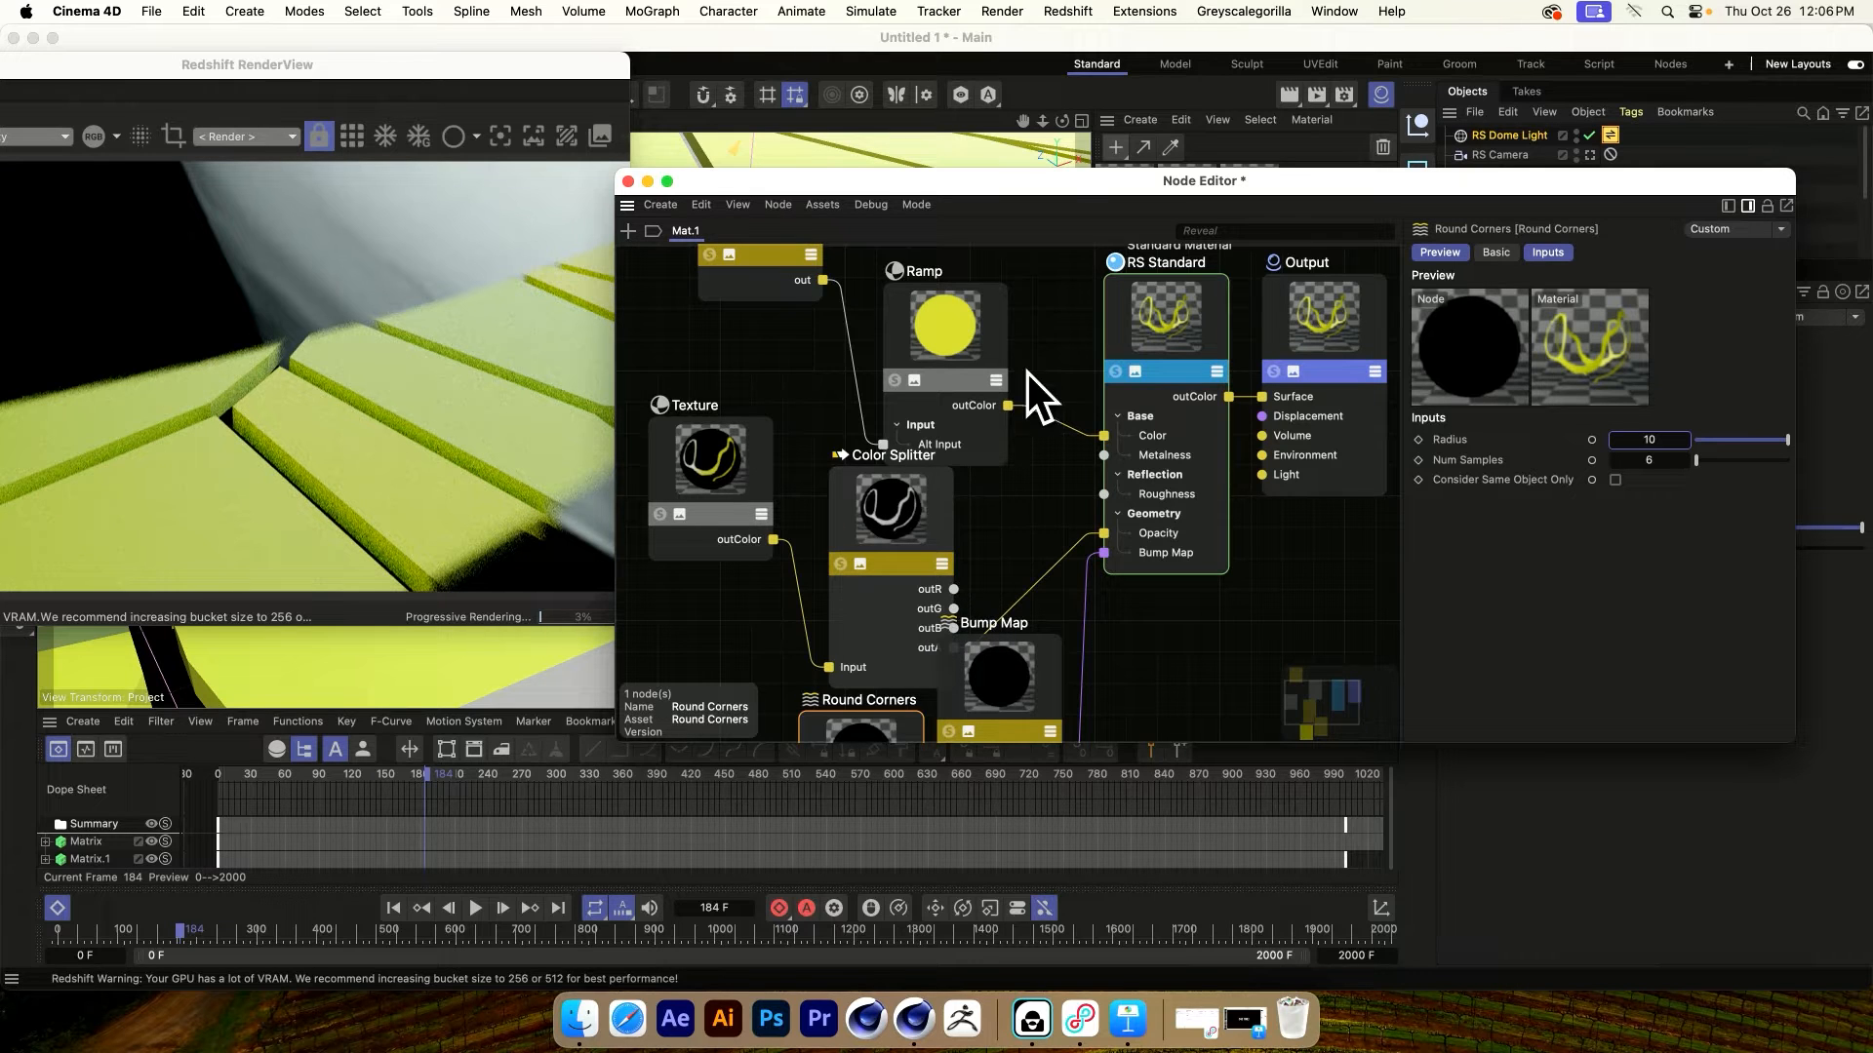
Enlarge the Node Editor and connect the Round Corners output directly to the RS Standard material's Bump Map input, bypassing the Bump Map node
{"action": "left_click_drag", "start_coordinate": [1022, 182], "coordinate": [931, 59]}
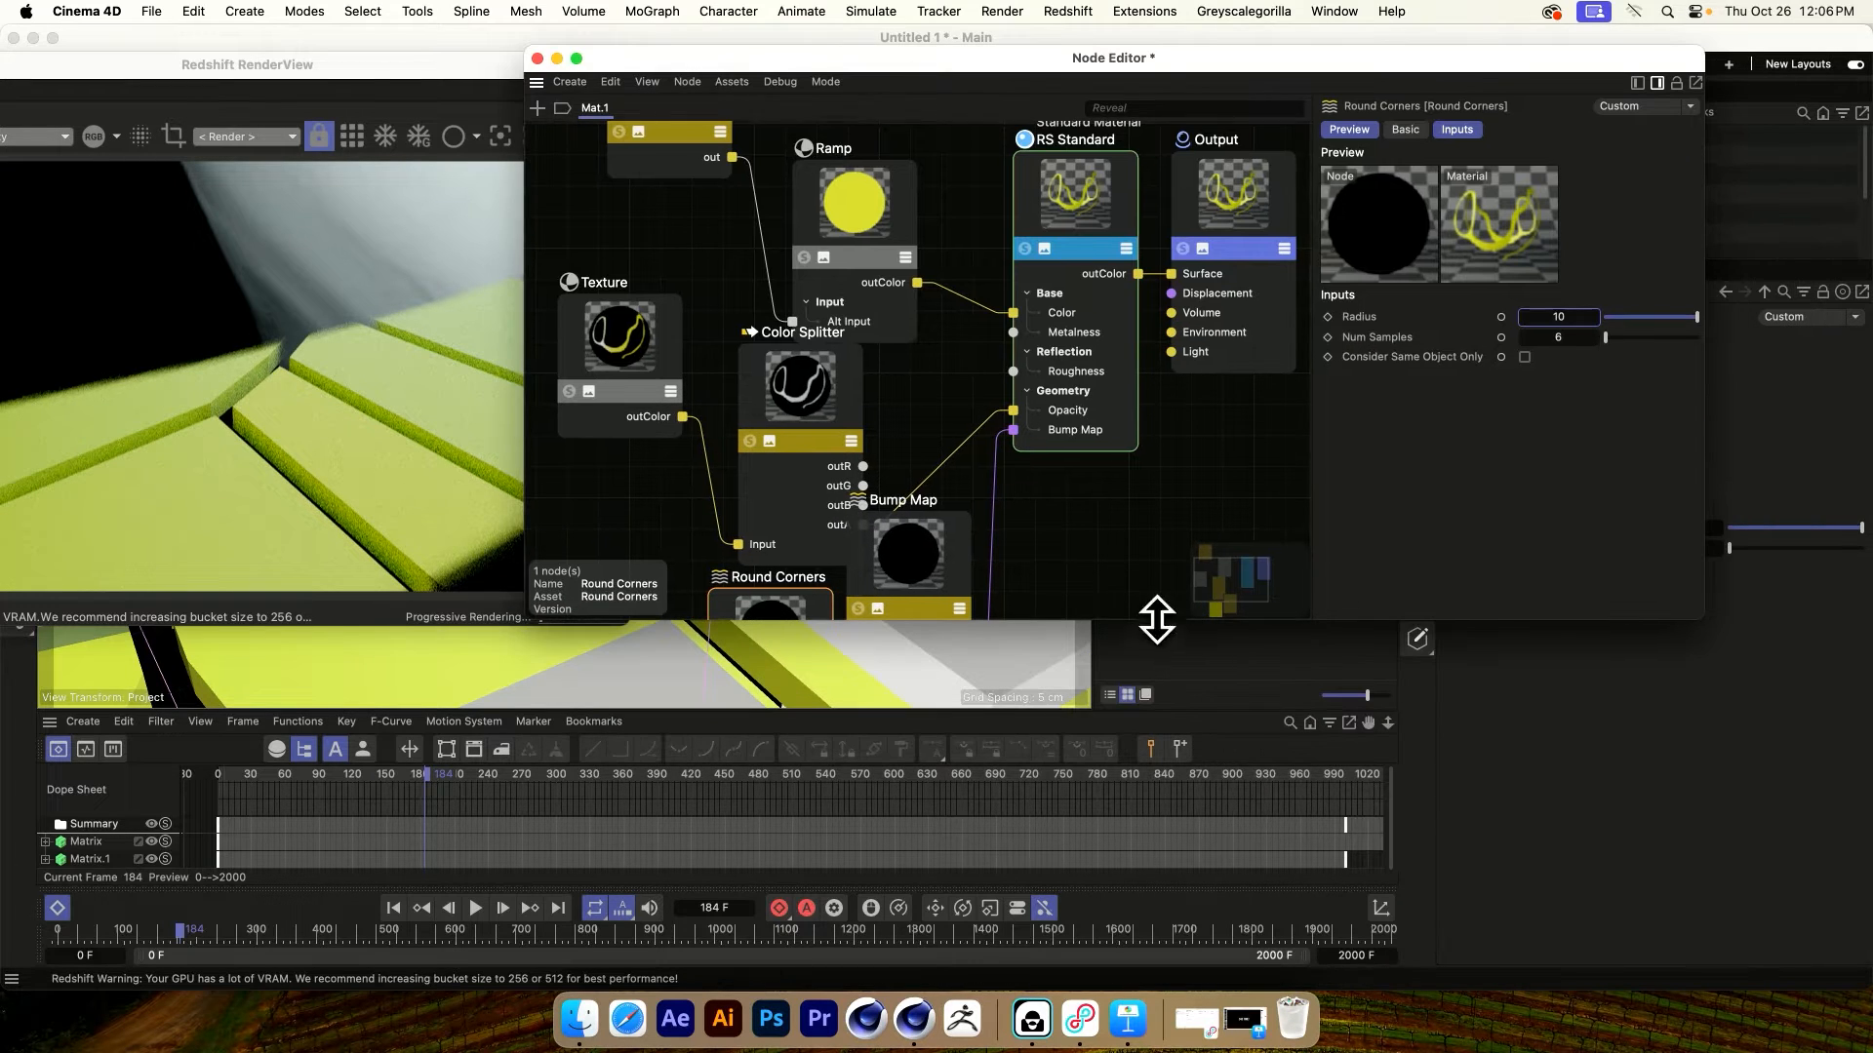
{"action": "left_click_drag", "start_coordinate": [1157, 622], "coordinate": [1175, 882]}
{"action": "left_click_drag", "start_coordinate": [871, 578], "coordinate": [1022, 729]}
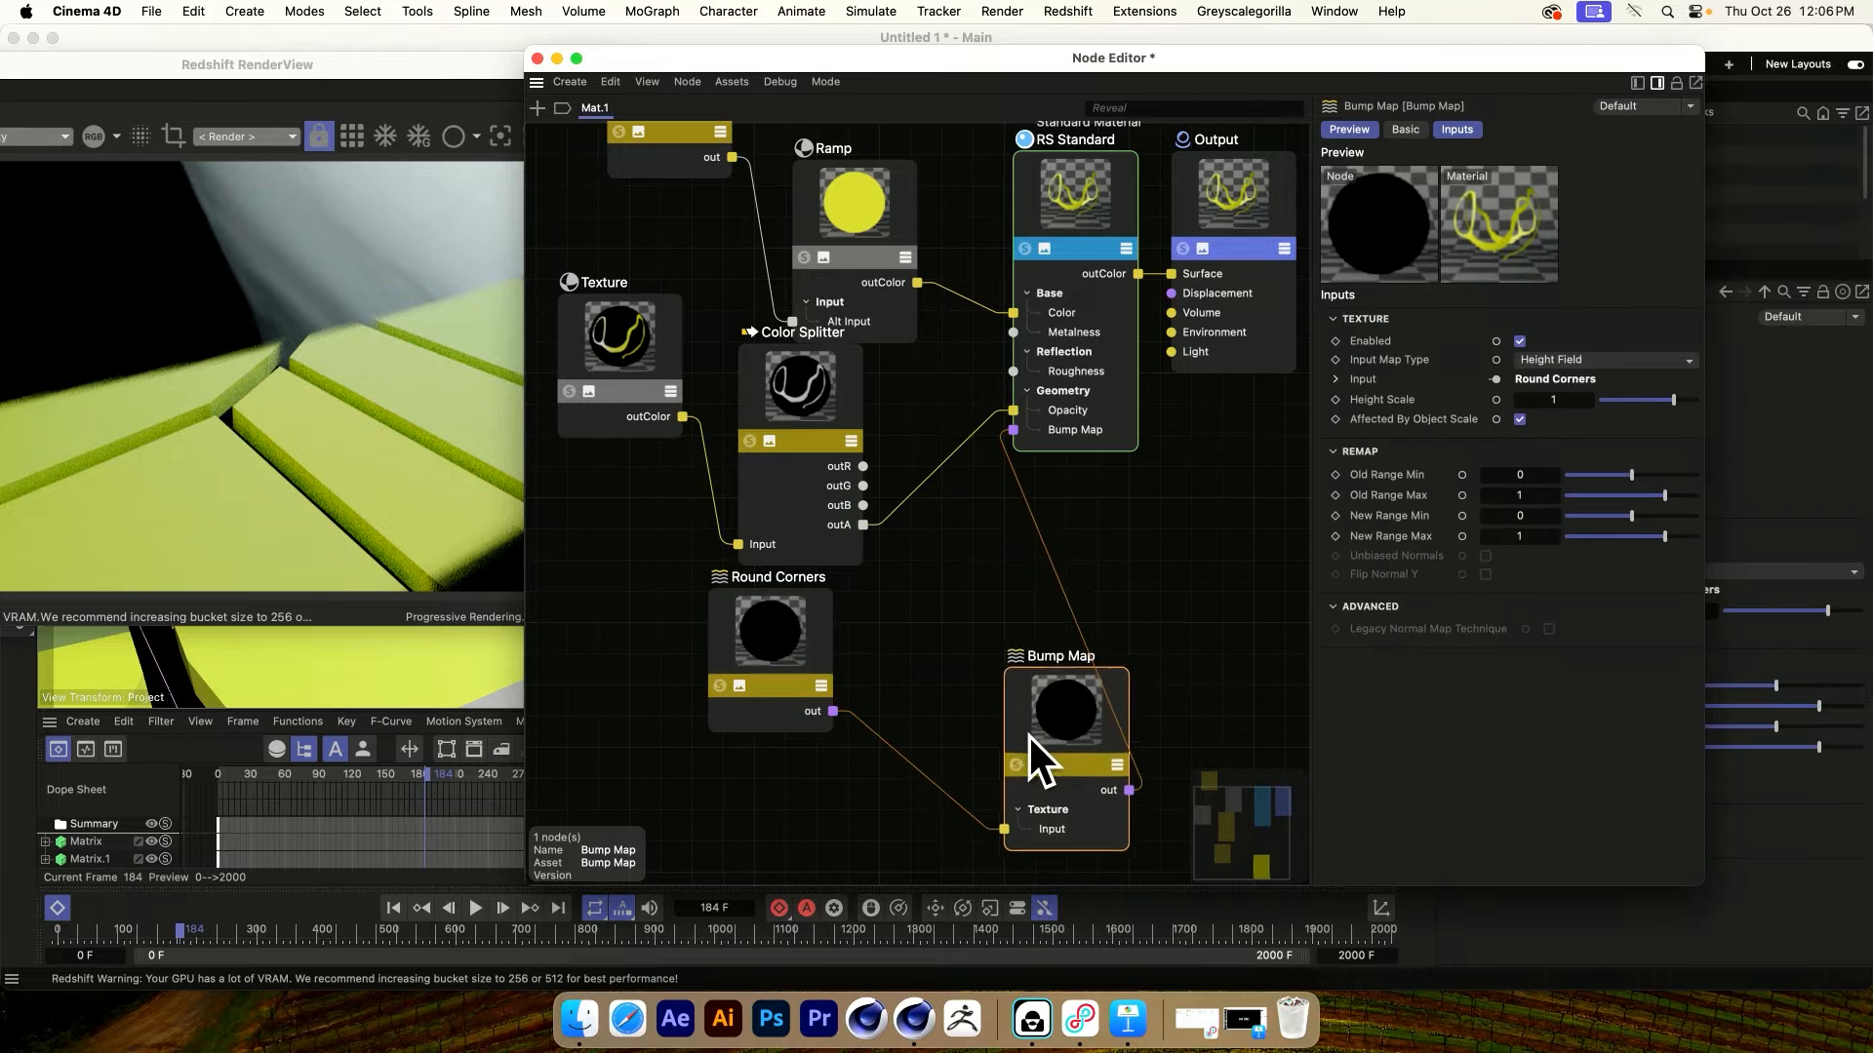
{"action": "left_click_drag", "start_coordinate": [832, 711], "coordinate": [1013, 430]}
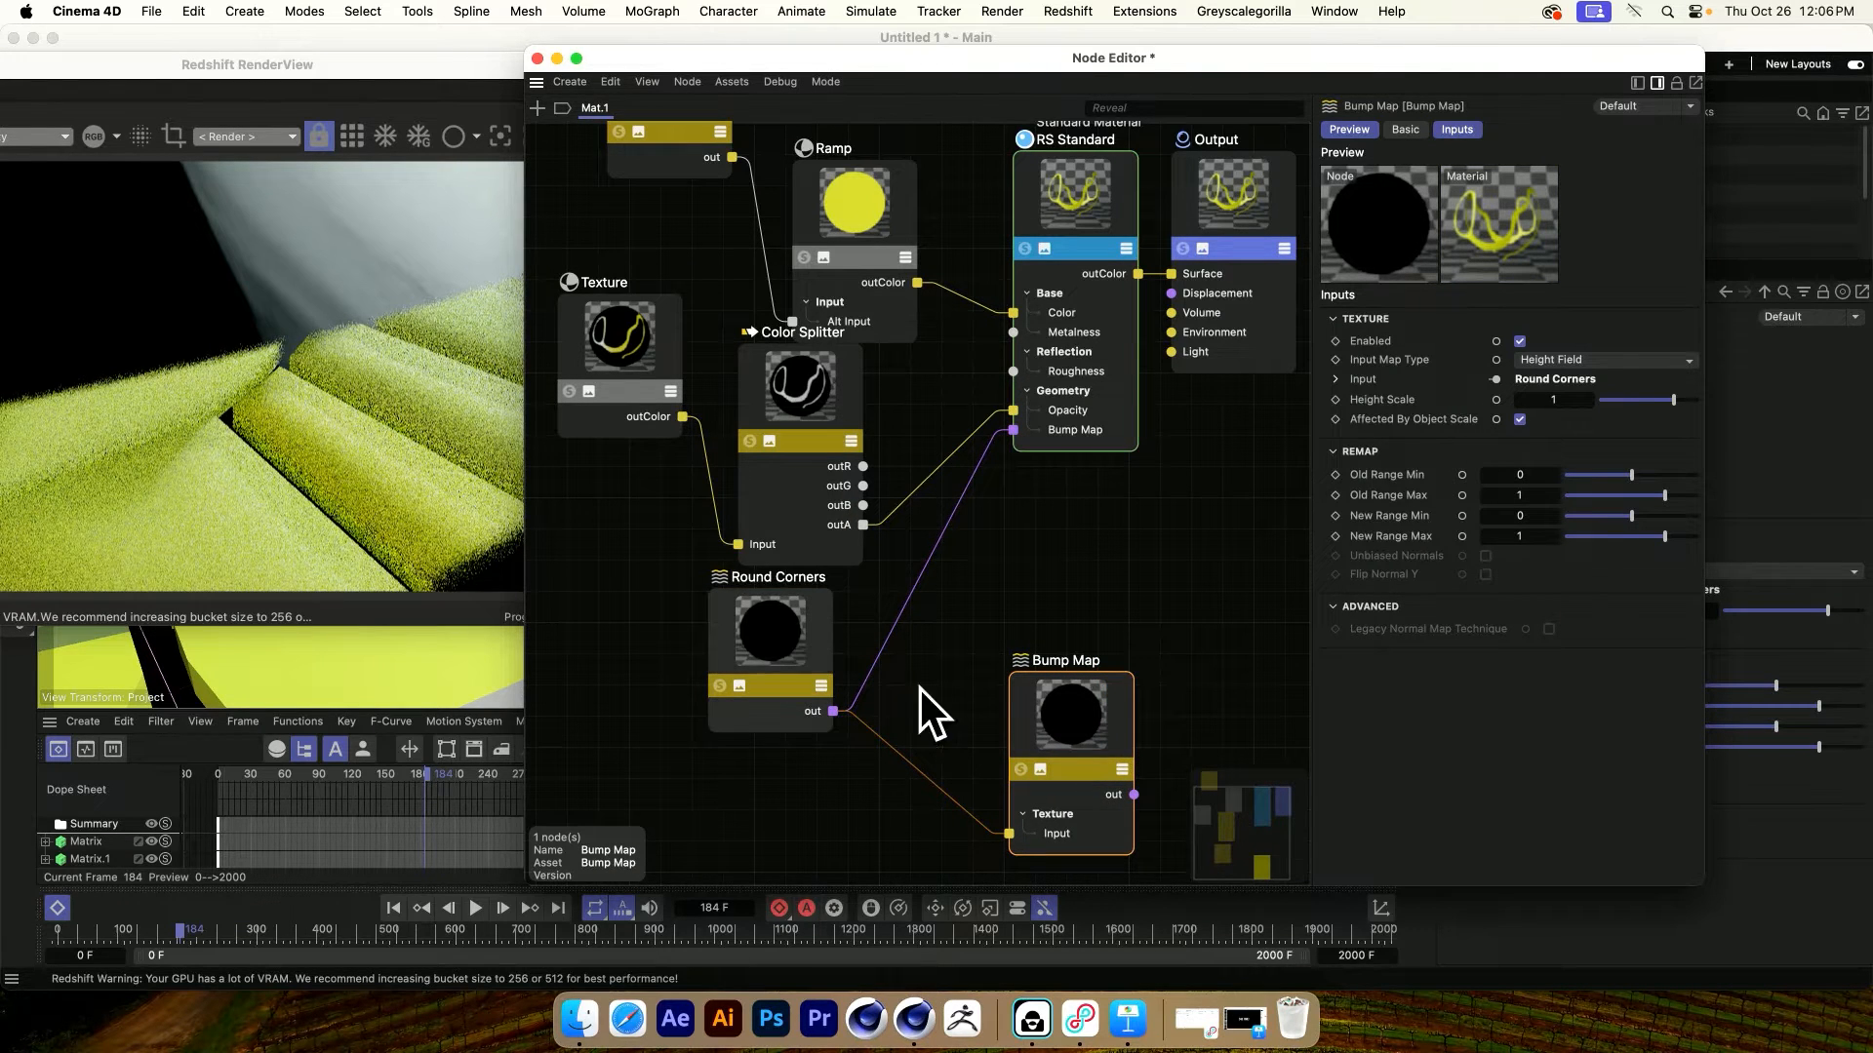
Set the Round Corners node's radius to 2 and check the mosaic strip in the render
{"action": "left_click", "coordinate": [776, 639]}
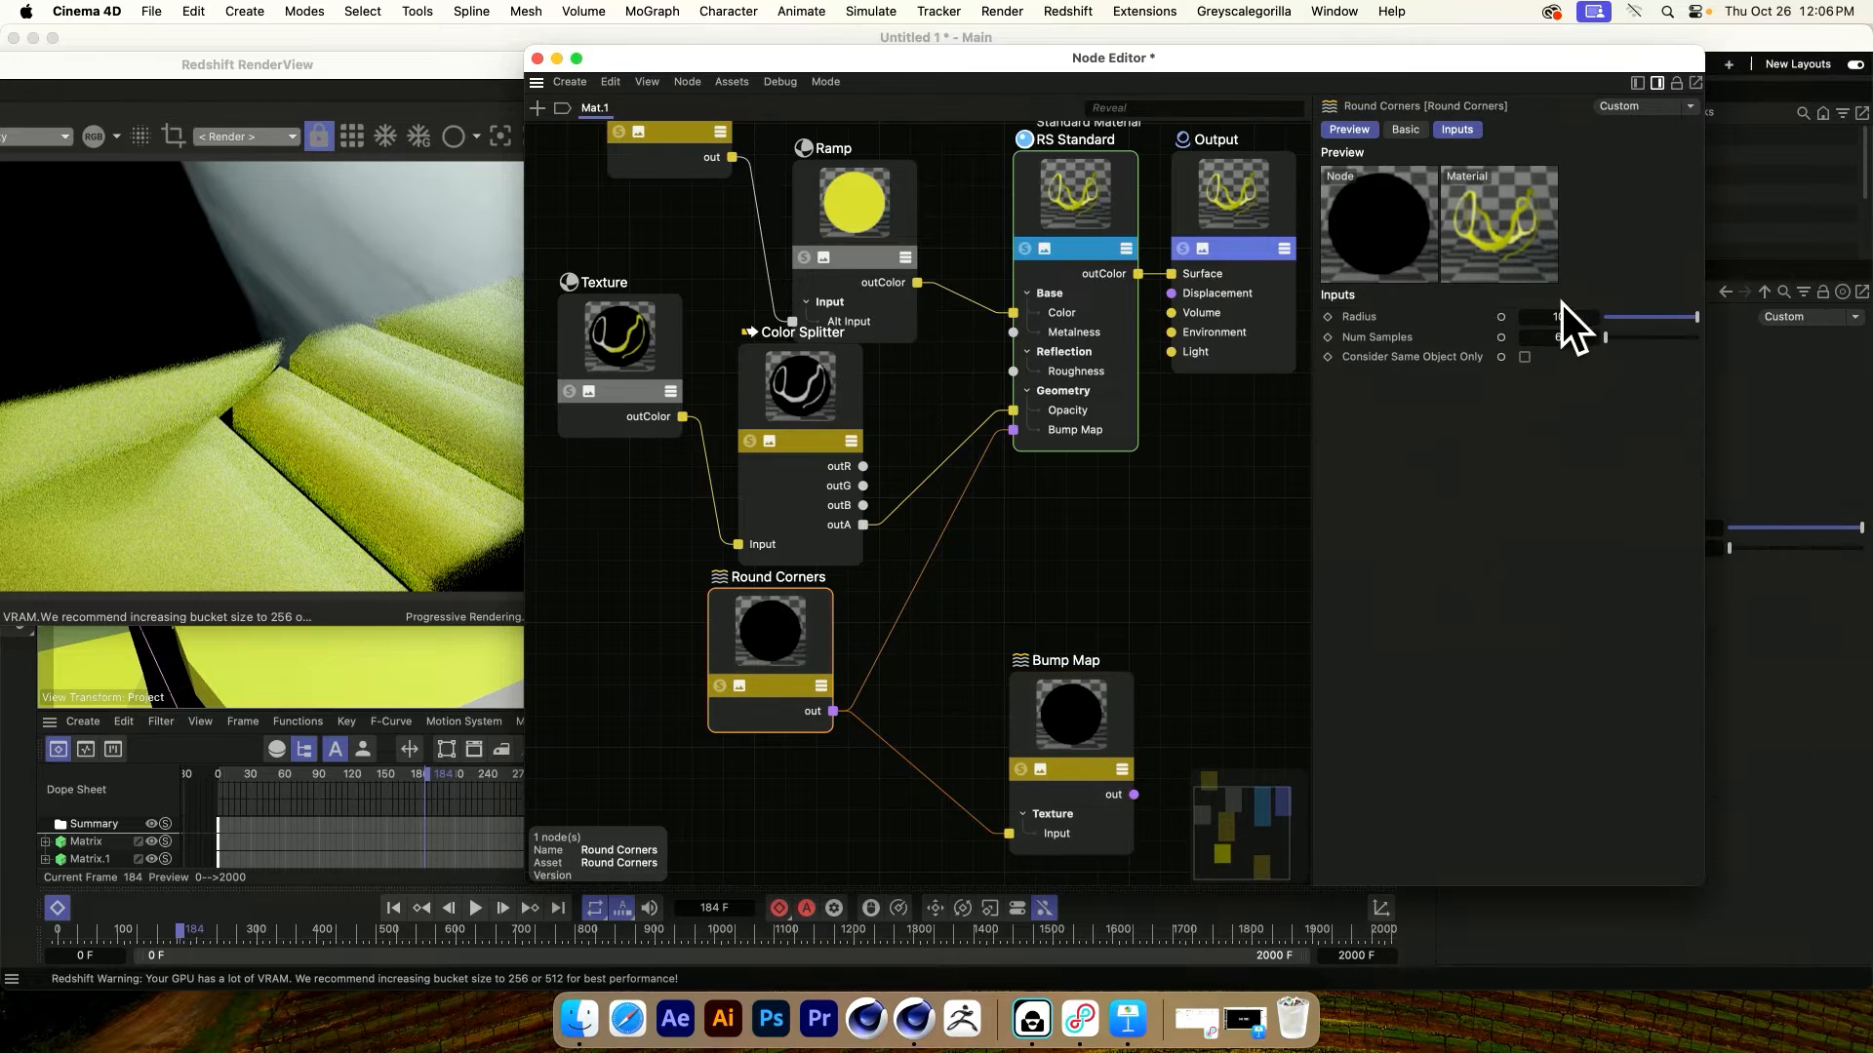
{"action": "left_click_drag", "start_coordinate": [1555, 322], "coordinate": [1559, 430]}
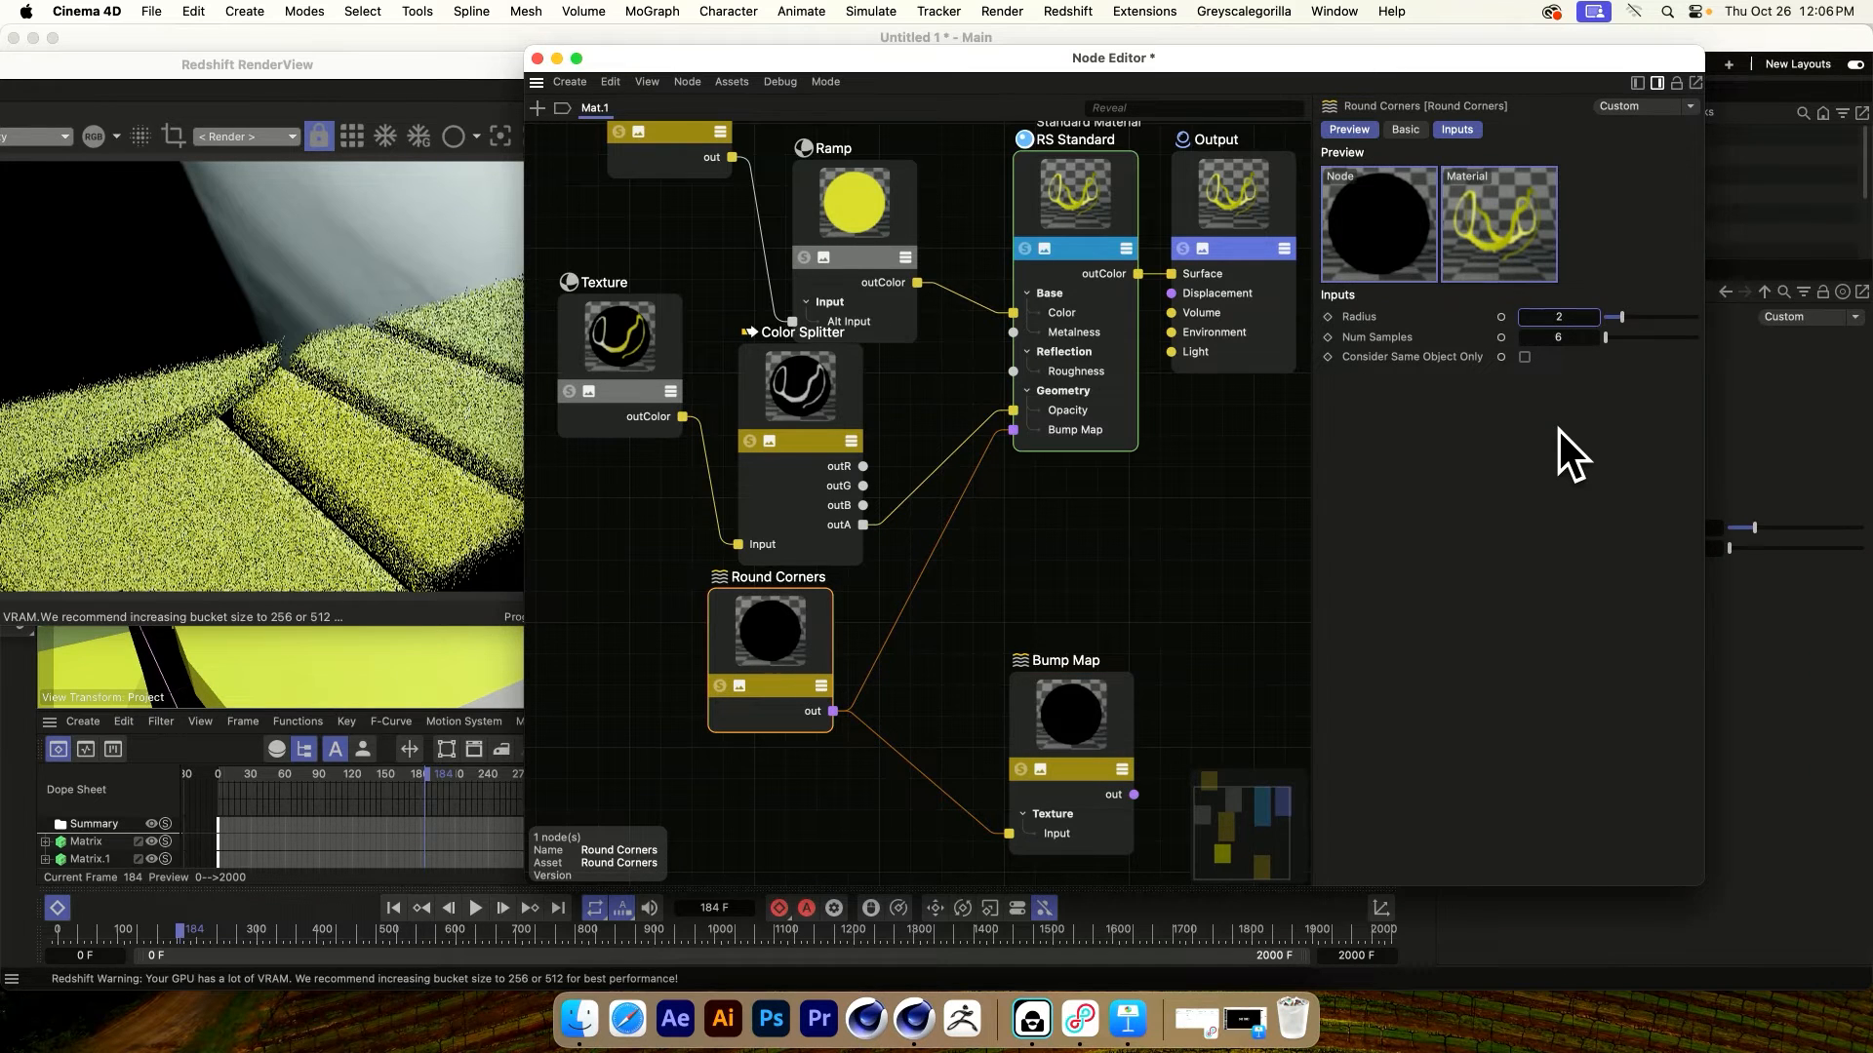
{"action": "left_click_drag", "start_coordinate": [704, 84], "coordinate": [1211, 182]}
{"action": "mouse_move", "coordinate": [839, 420]}
{"action": "right_mouse_down", "text": "alt"}
{"action": "mouse_move", "coordinate": [683, 429]}
{"action": "mouse_move", "coordinate": [822, 422]}
{"action": "right_mouse_up", "text": "alt"}
{"action": "left_click_drag", "start_coordinate": [821, 421], "coordinate": [702, 491], "text": "alt"}
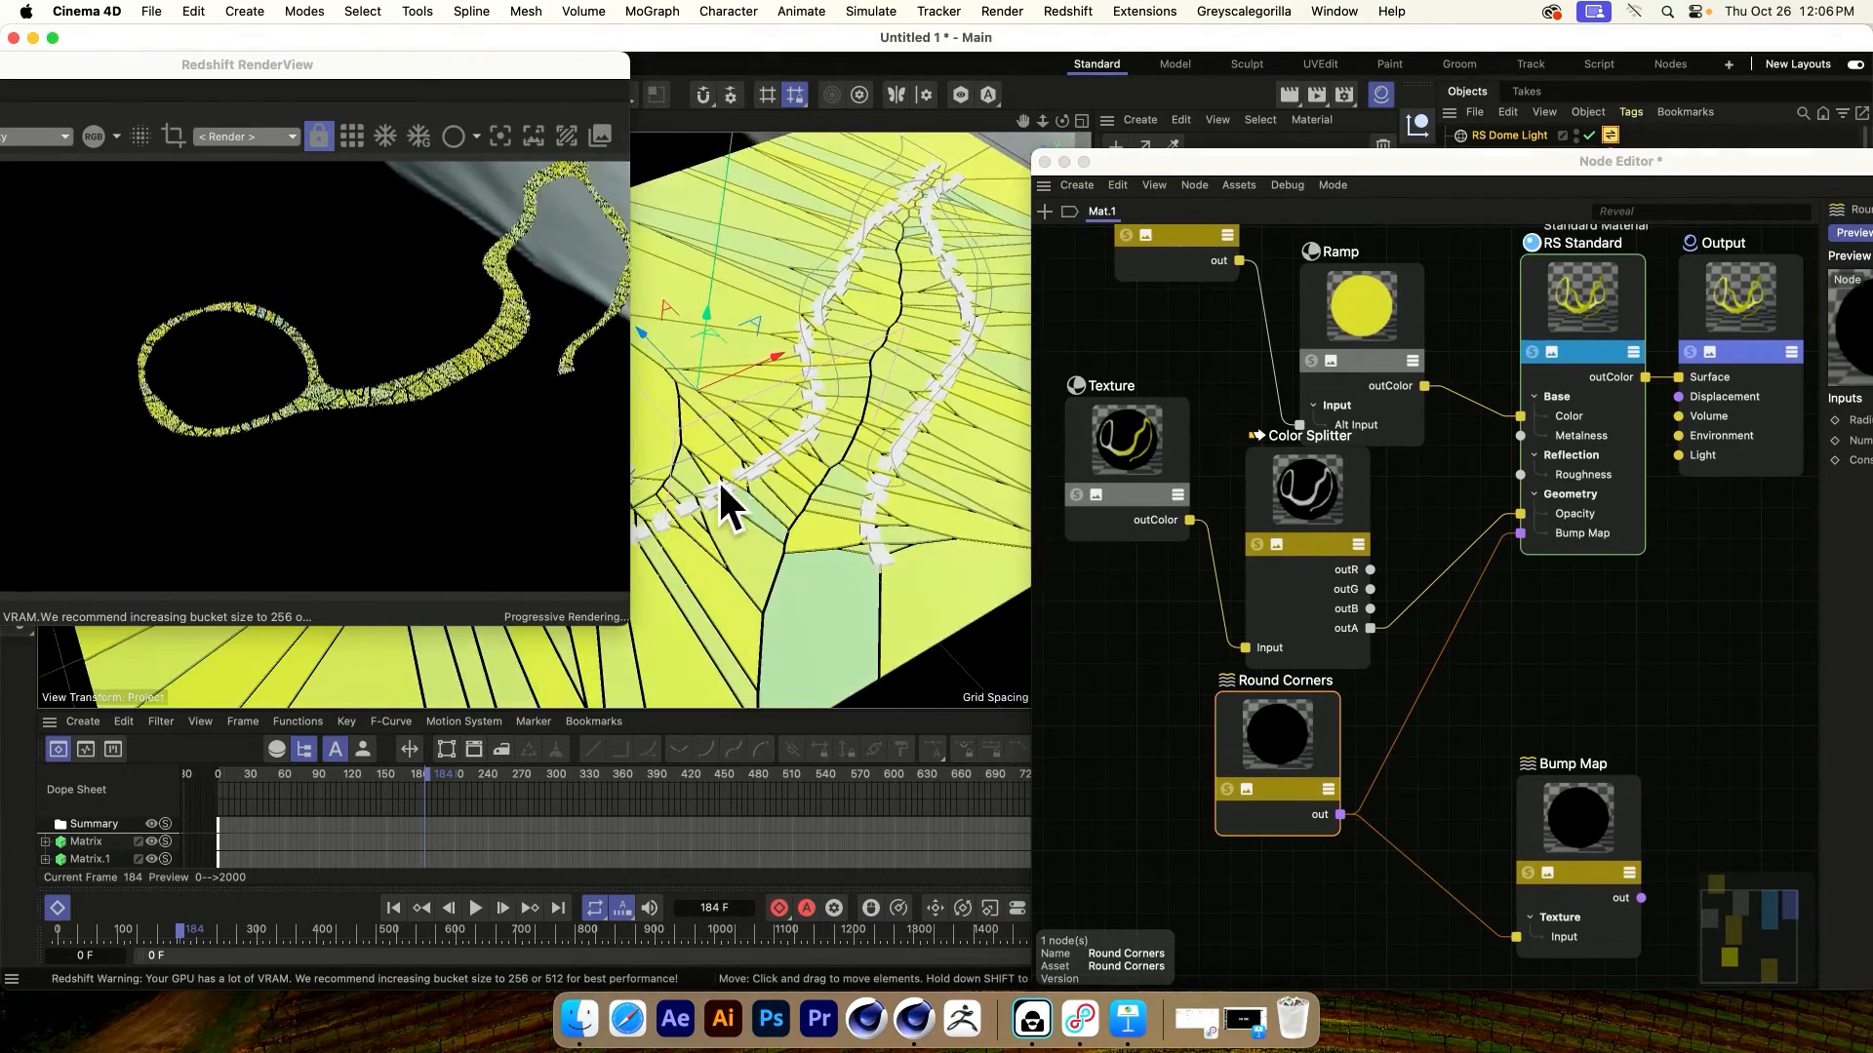
{"action": "right_click_drag", "start_coordinate": [702, 491], "coordinate": [781, 456], "text": "alt"}
{"action": "left_click_drag", "start_coordinate": [781, 456], "coordinate": [733, 483], "text": "alt"}
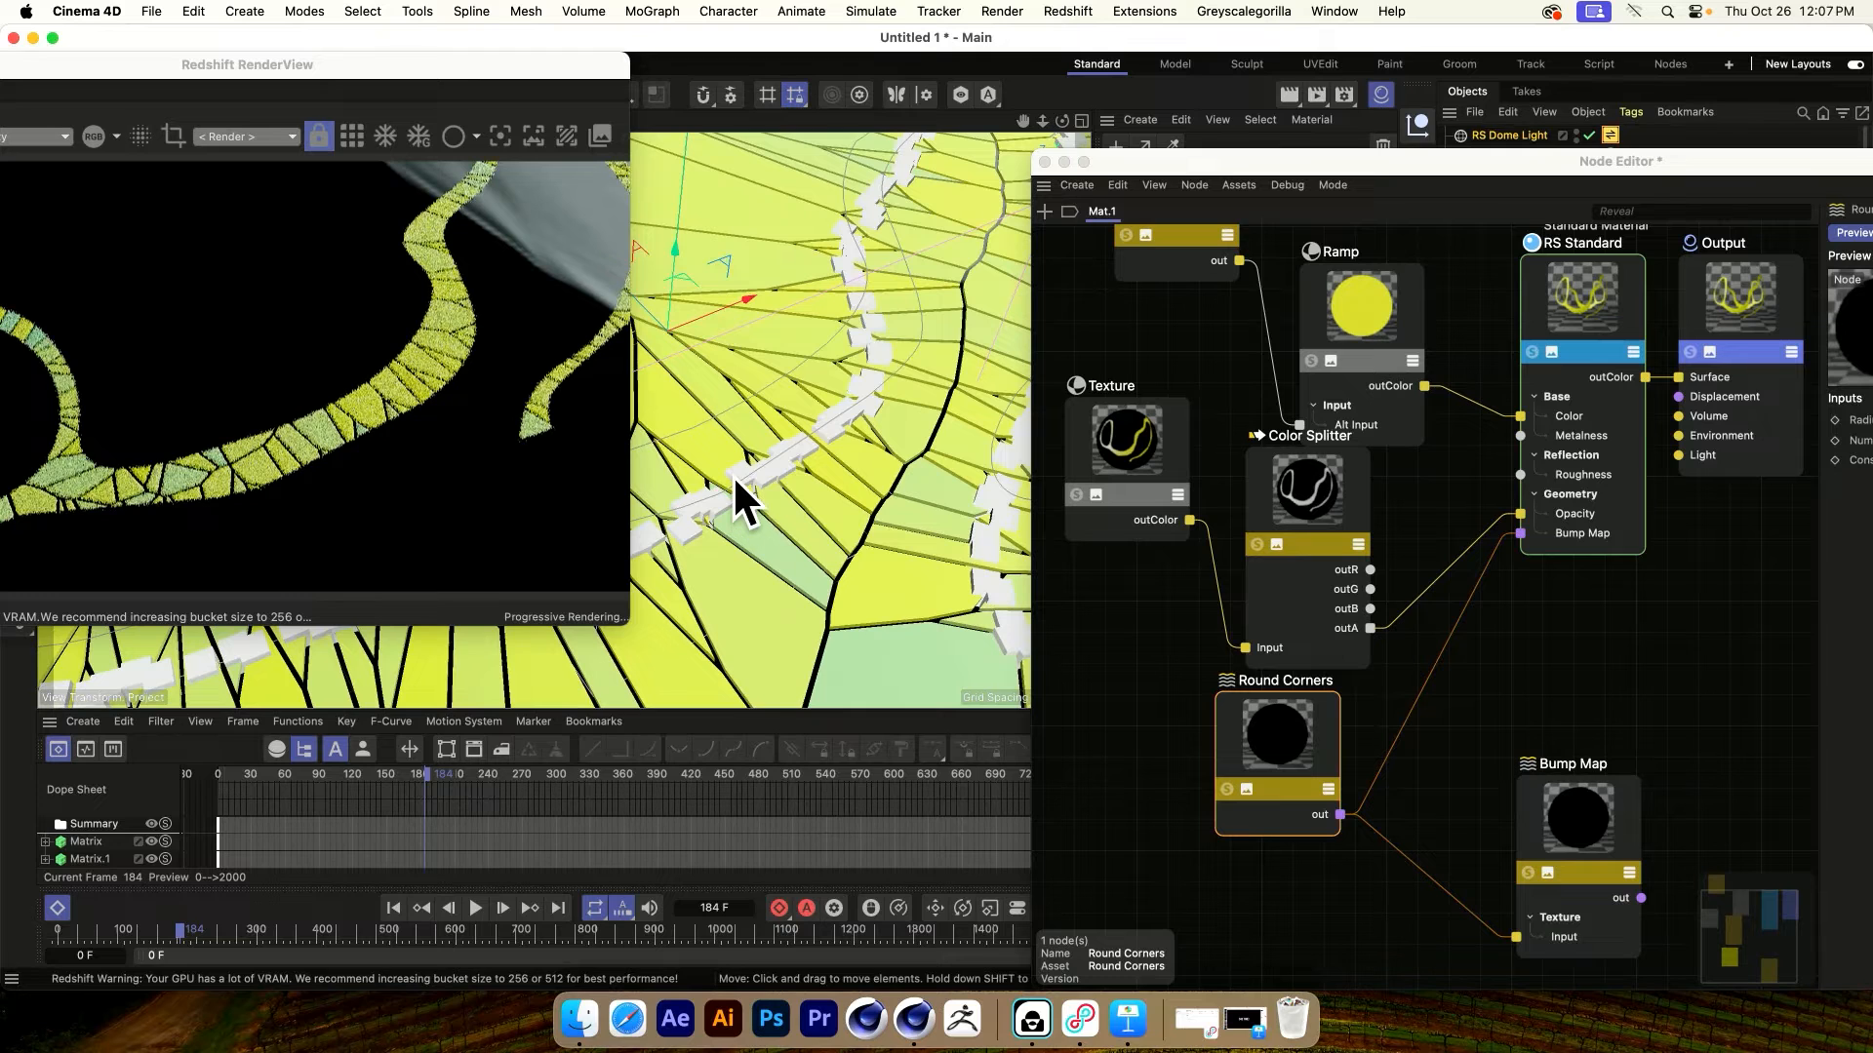
Close the Node Editor, enlarge the object list and expand the Extrude null and its Voronoi Fracture
{"action": "left_click_drag", "start_coordinate": [1202, 166], "coordinate": [693, 122]}
{"action": "left_click", "coordinate": [528, 126]}
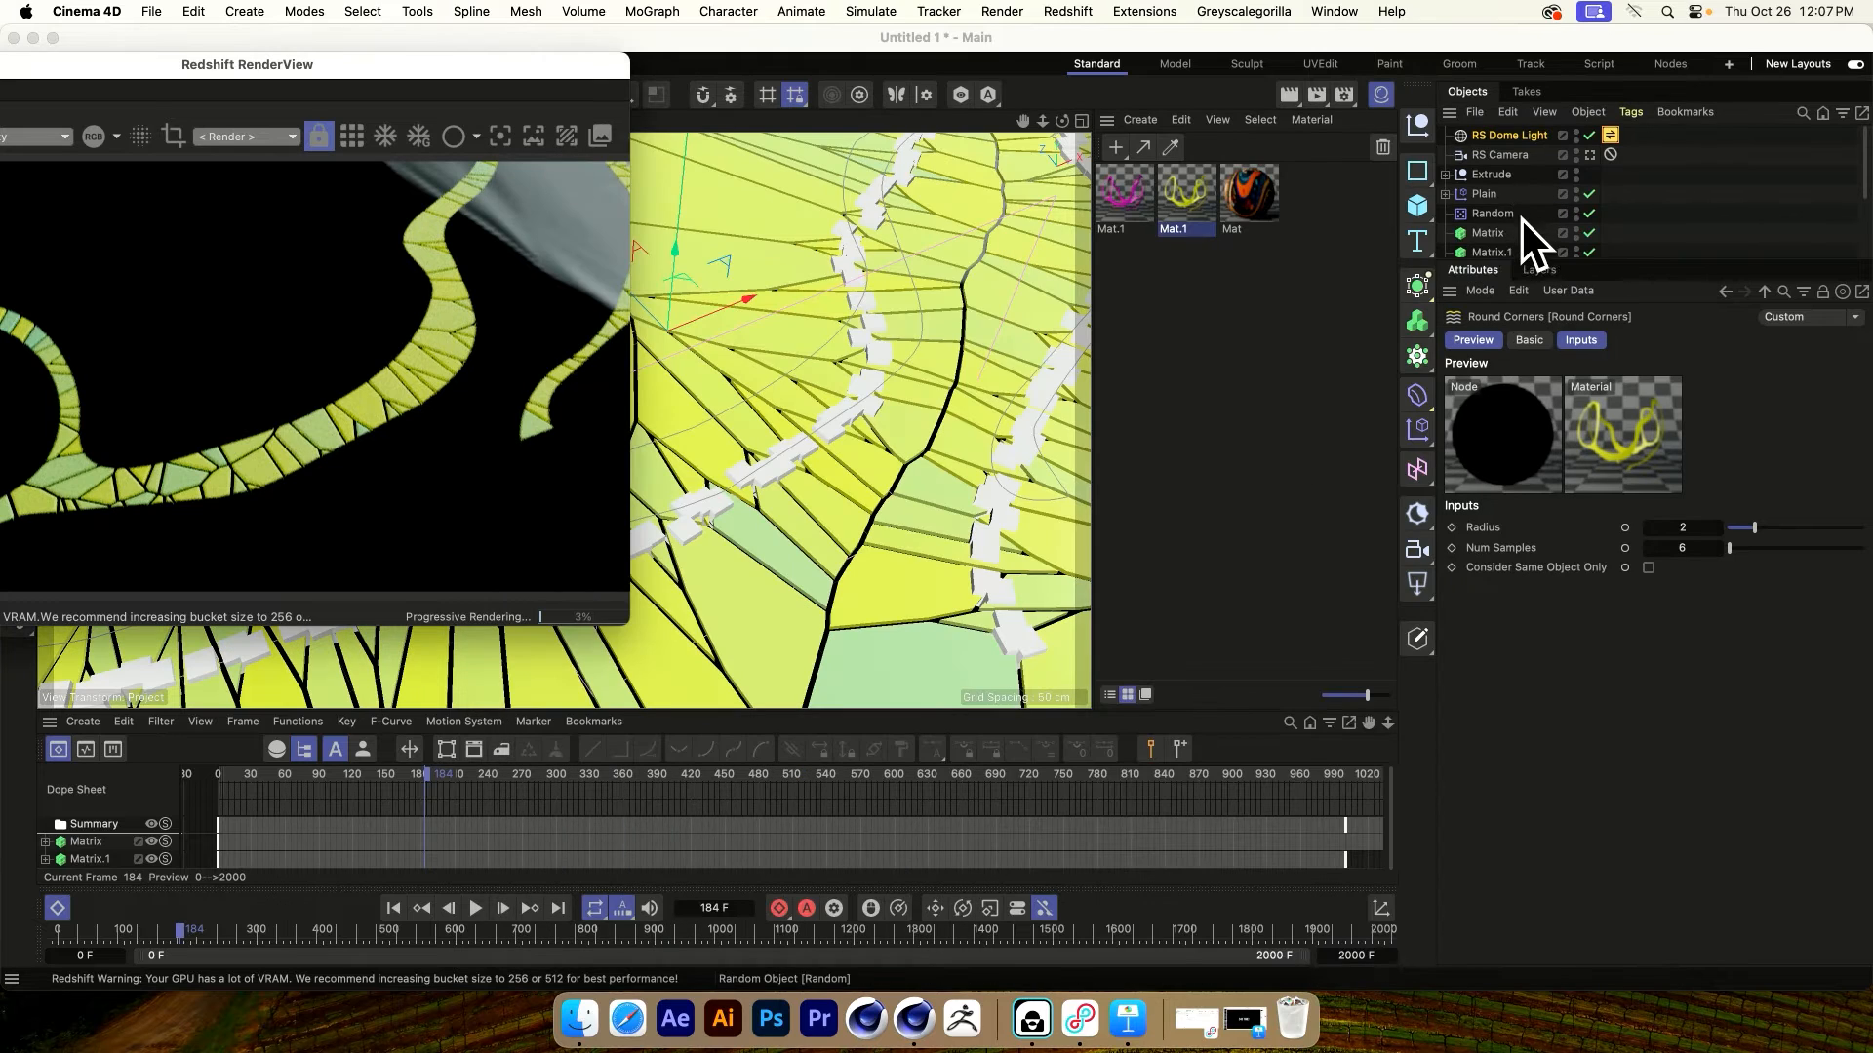
{"action": "left_click_drag", "start_coordinate": [1634, 260], "coordinate": [1638, 644]}
{"action": "left_click", "coordinate": [1445, 174]}
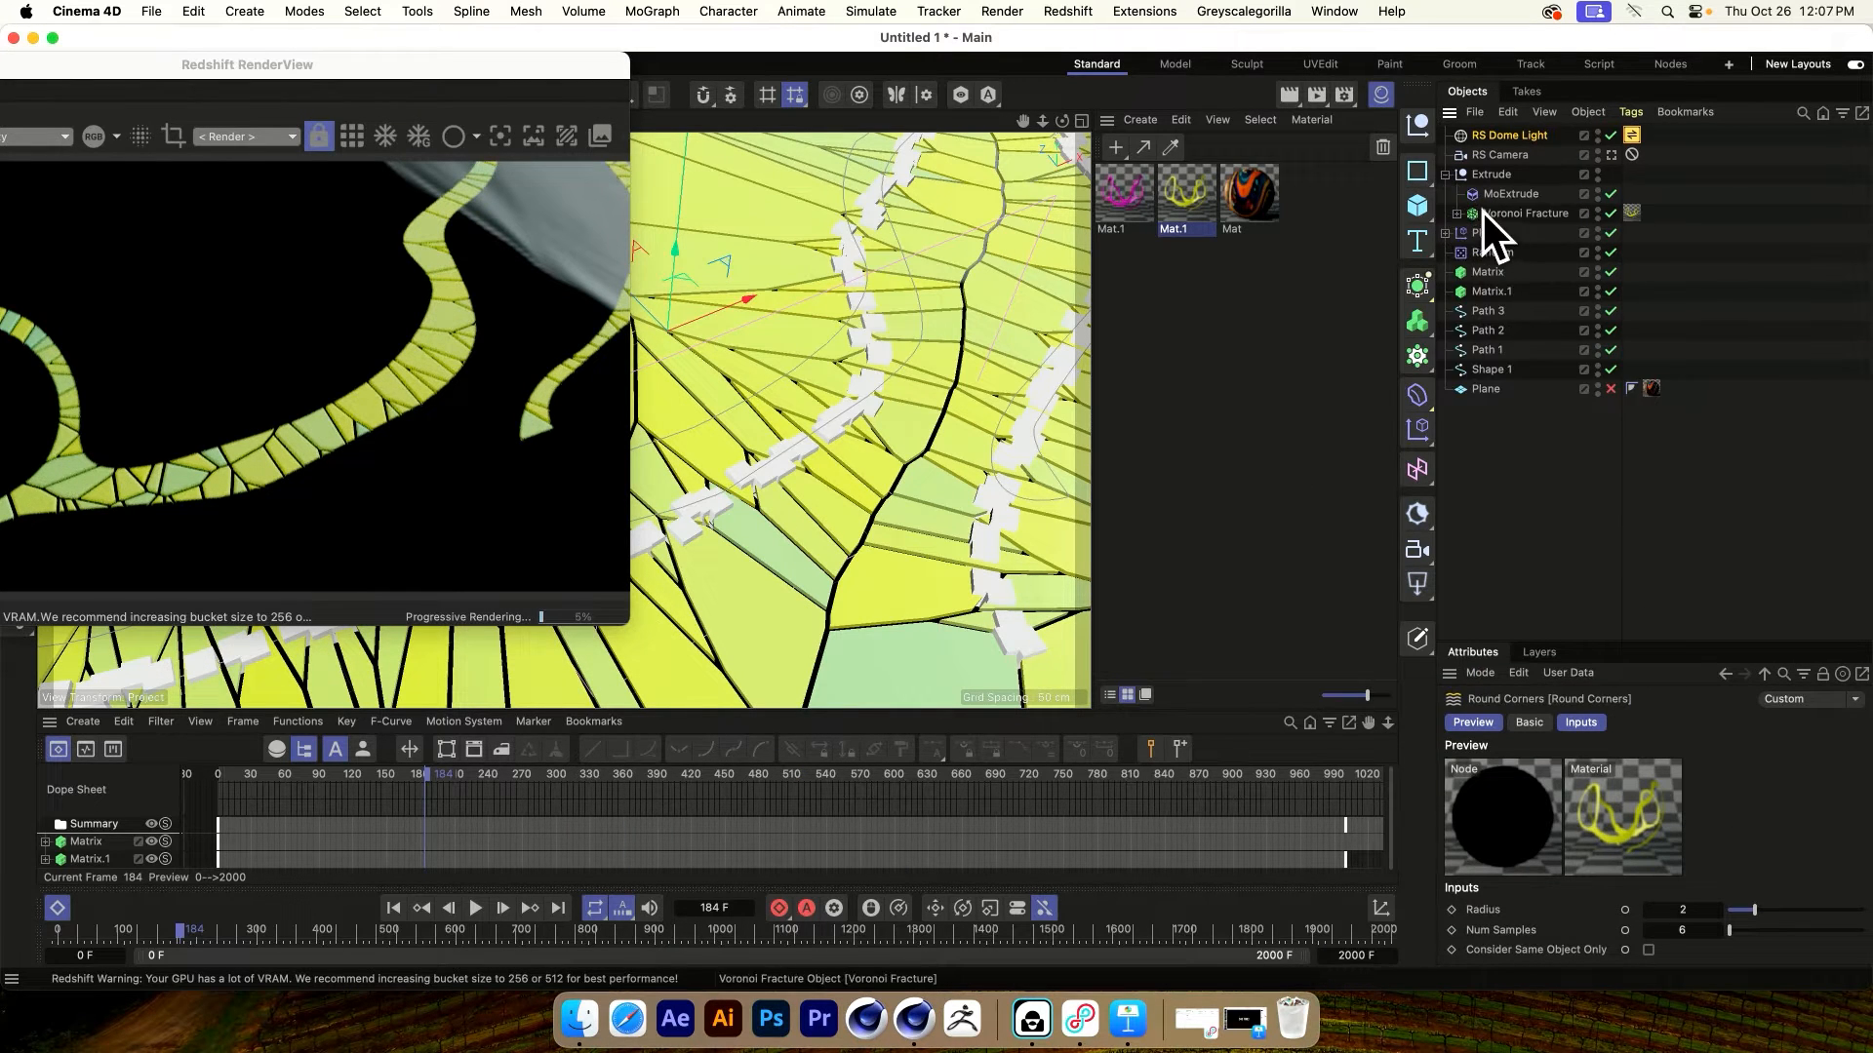
{"action": "left_click", "coordinate": [1472, 212]}
{"action": "left_click", "coordinate": [1456, 213]}
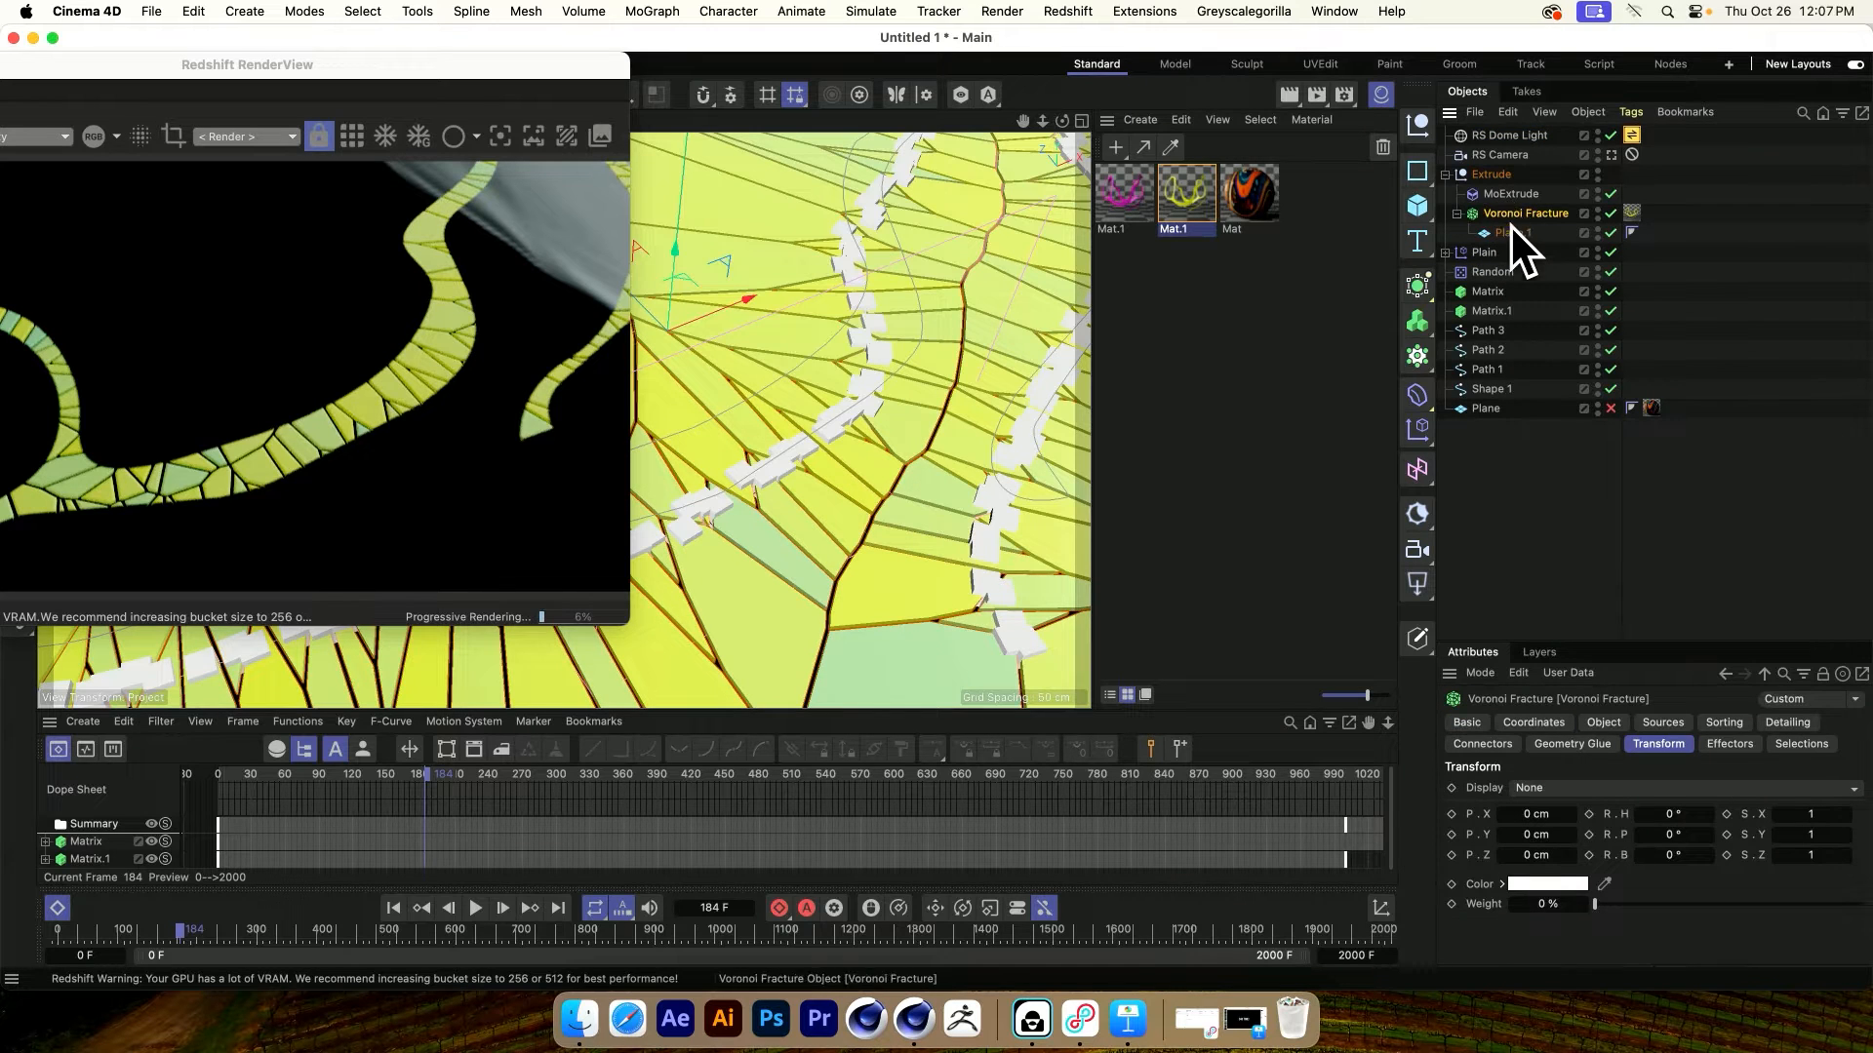
Set the width and height segments of Plane.1 inside the Voronoi Fracture to 20 and inspect the fragments in the render
{"action": "left_click", "coordinate": [1507, 233]}
{"action": "left_click", "coordinate": [1599, 809]}
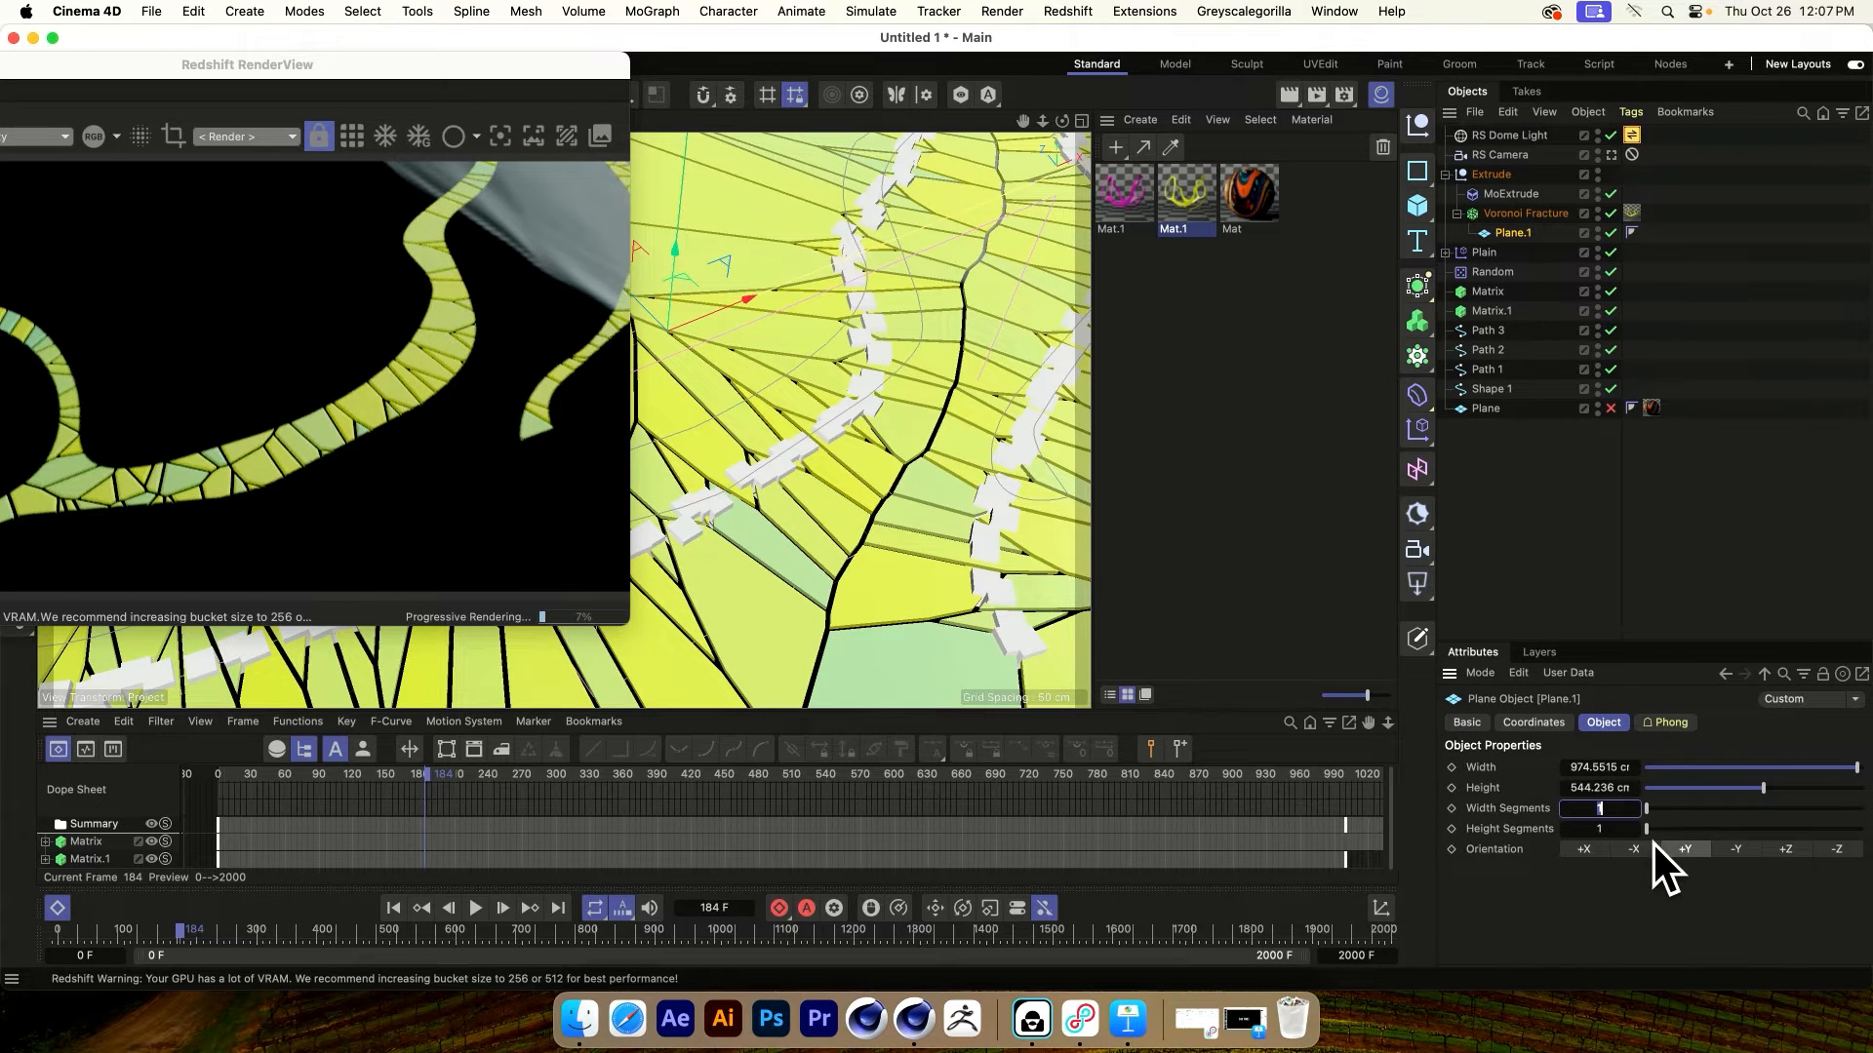
{"action": "type", "text": "20"}
{"action": "key", "text": "Tab"}
{"action": "type", "text": "20"}
{"action": "key", "text": "Return"}
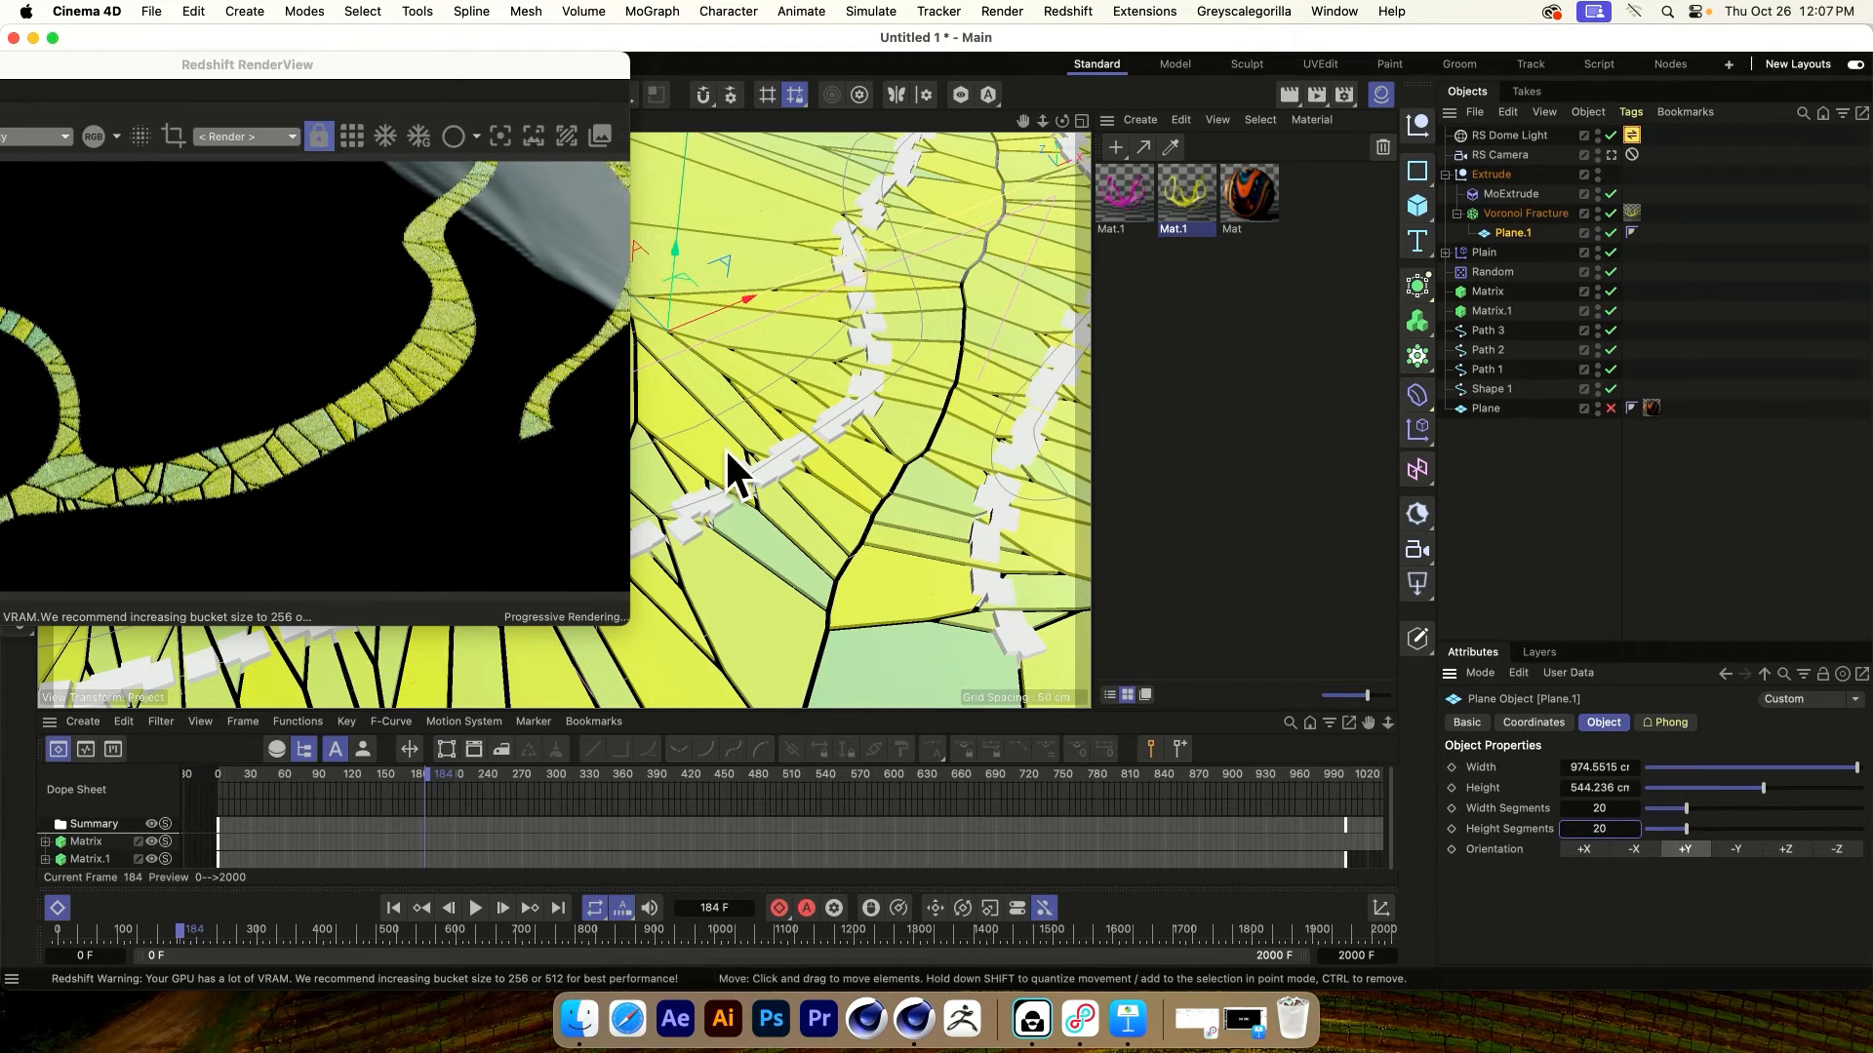
{"action": "scroll", "coordinate": [688, 431], "scroll_direction": "up", "scroll_amount": 3}
{"action": "right_click_drag", "start_coordinate": [773, 417], "coordinate": [828, 411], "text": "alt"}
{"action": "left_click_drag", "start_coordinate": [833, 490], "coordinate": [807, 417], "text": "alt"}
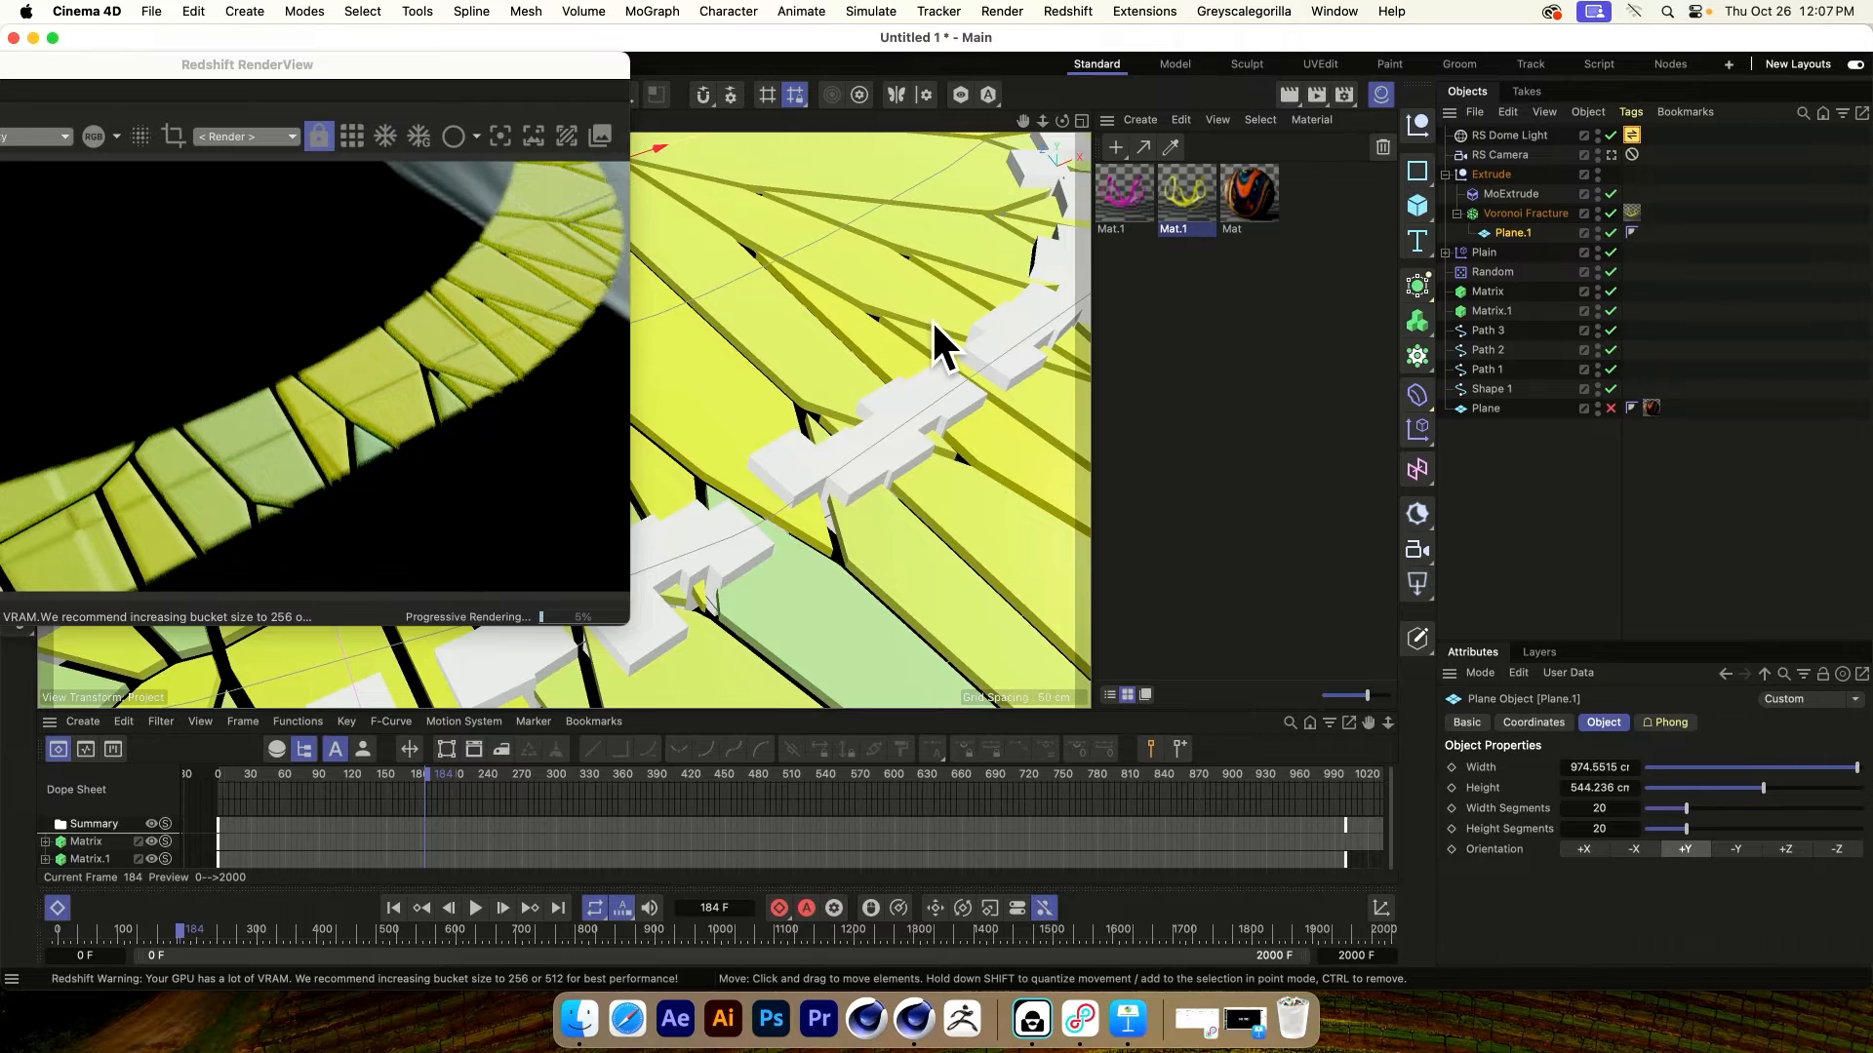
{"action": "right_click_drag", "start_coordinate": [928, 320], "coordinate": [821, 355], "text": "alt"}
{"action": "left_click_drag", "start_coordinate": [821, 355], "coordinate": [868, 343], "text": "alt"}
{"action": "middle_click_drag", "start_coordinate": [868, 343], "coordinate": [731, 455], "text": "alt"}
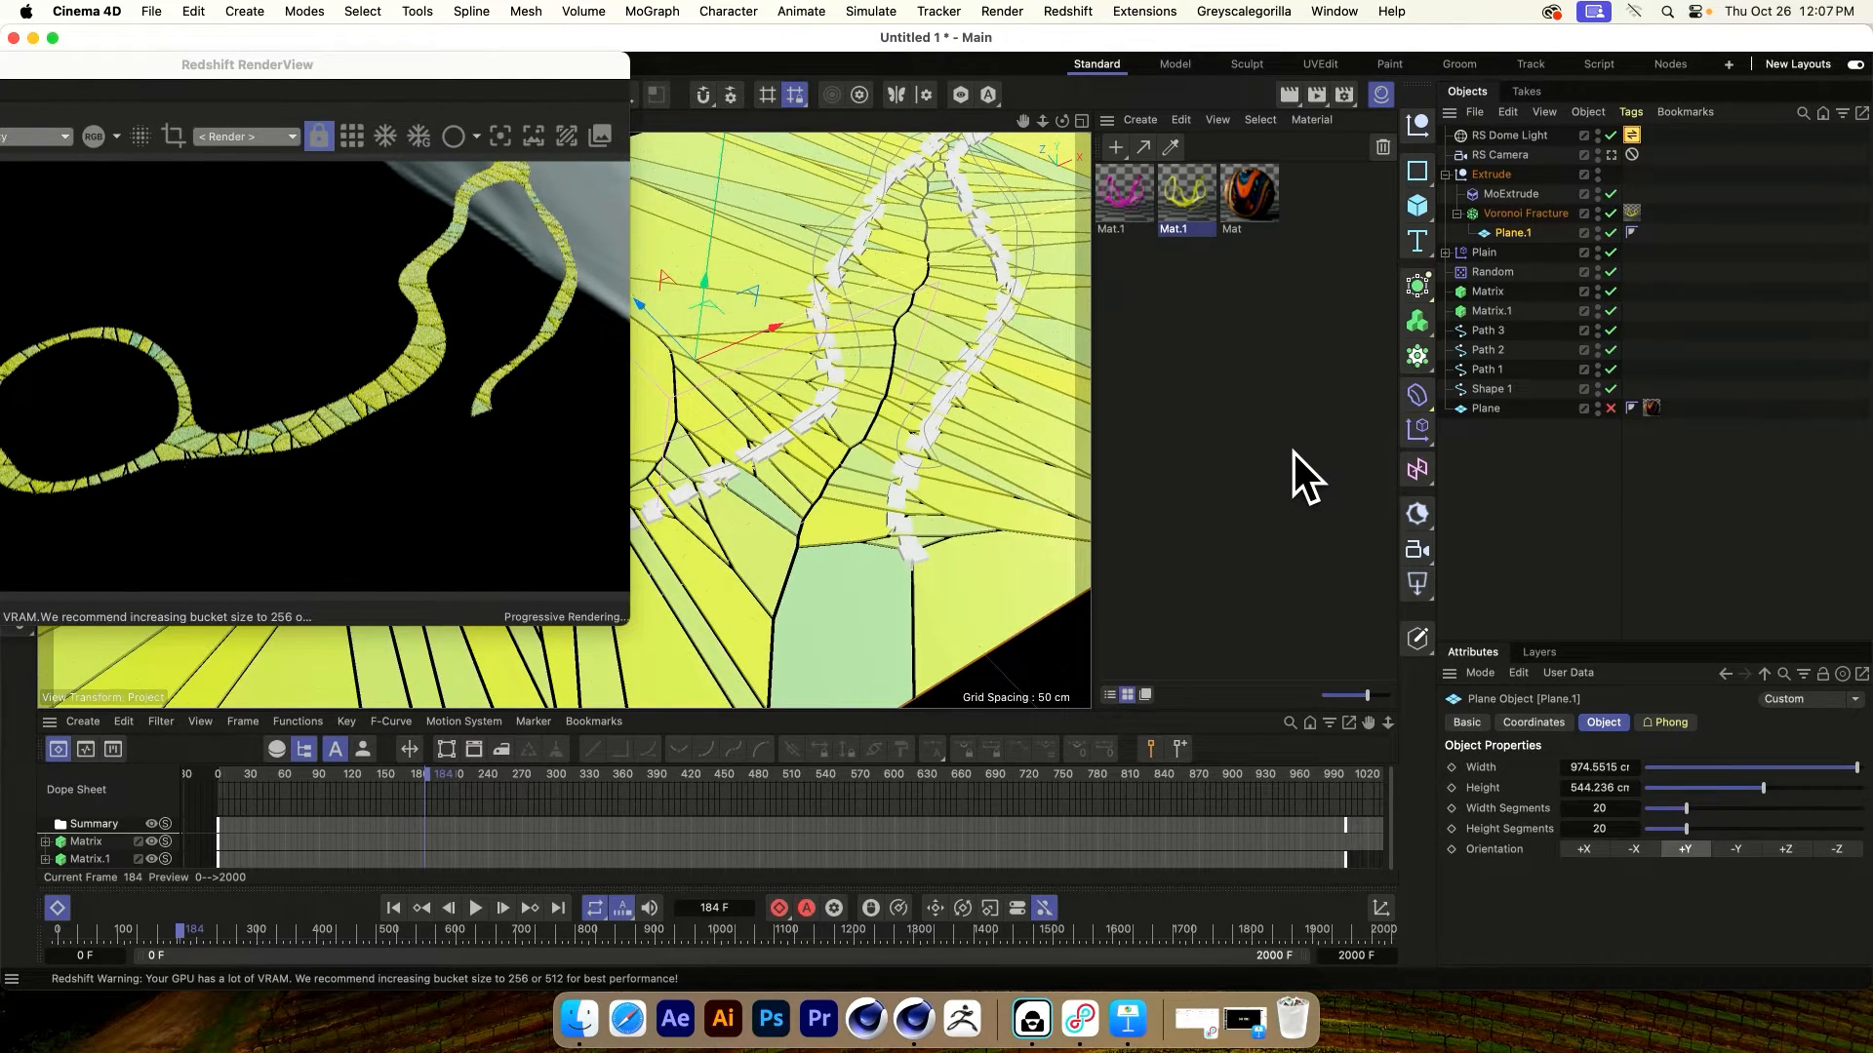
Set Plane.1's width and height segments to 1, deselect it and bring the RenderView fully into view
{"action": "left_click", "coordinate": [1591, 807]}
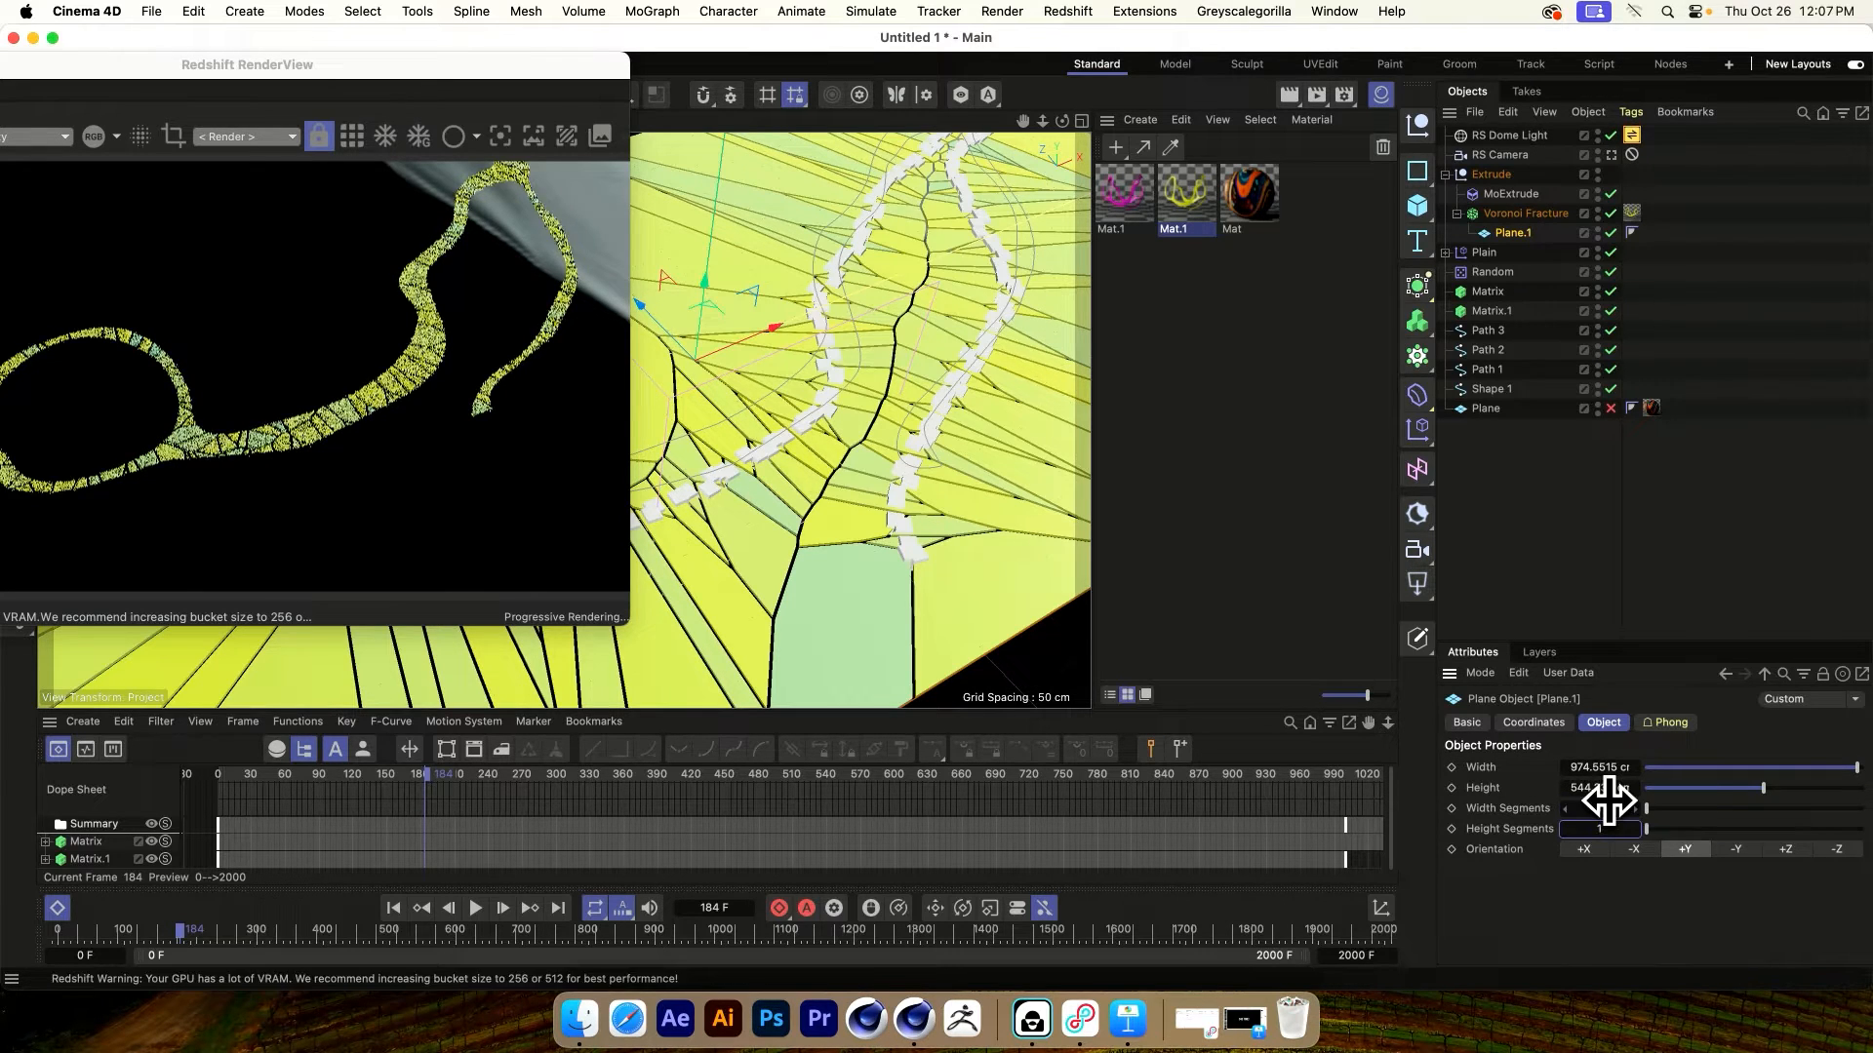
{"action": "left_click", "coordinate": [1512, 524]}
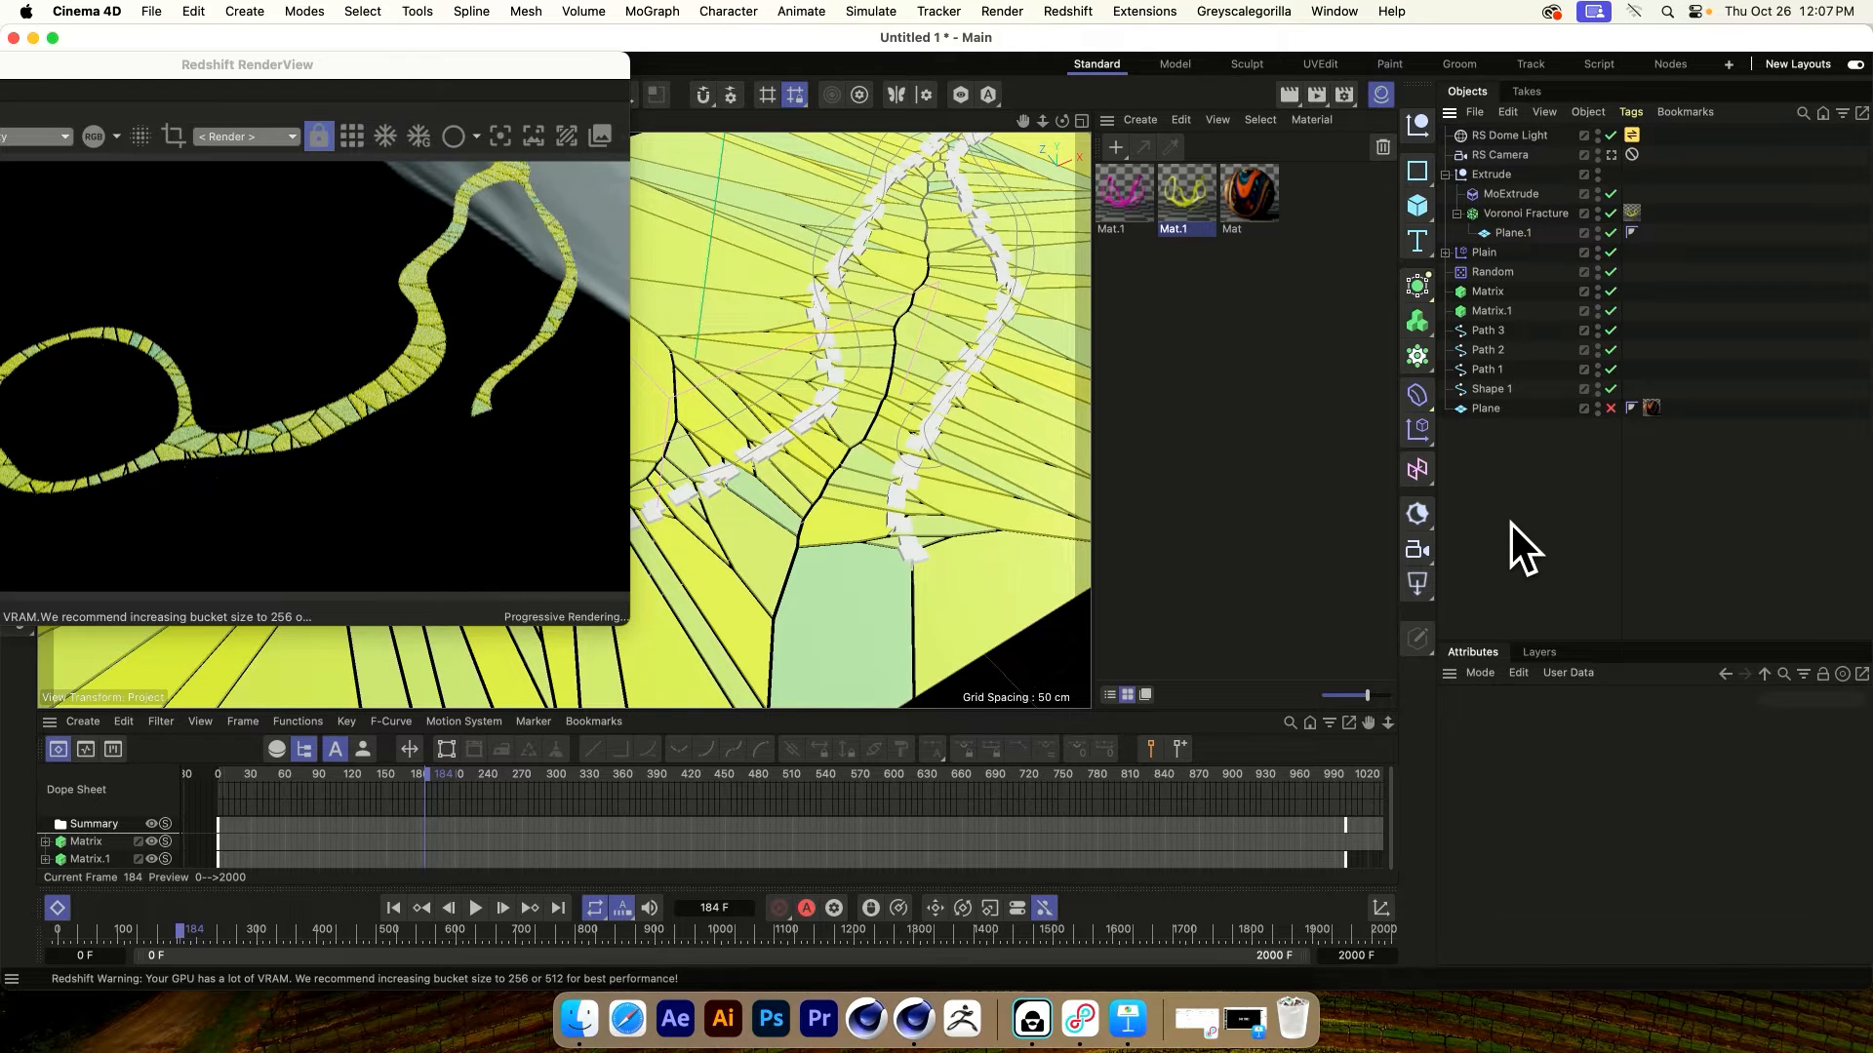
{"action": "left_click_drag", "start_coordinate": [527, 65], "coordinate": [1075, 145]}
Switch to Keynote, select slide 25 with the two mosaic videos and play the presentation from there
{"action": "left_click", "coordinate": [1127, 1019]}
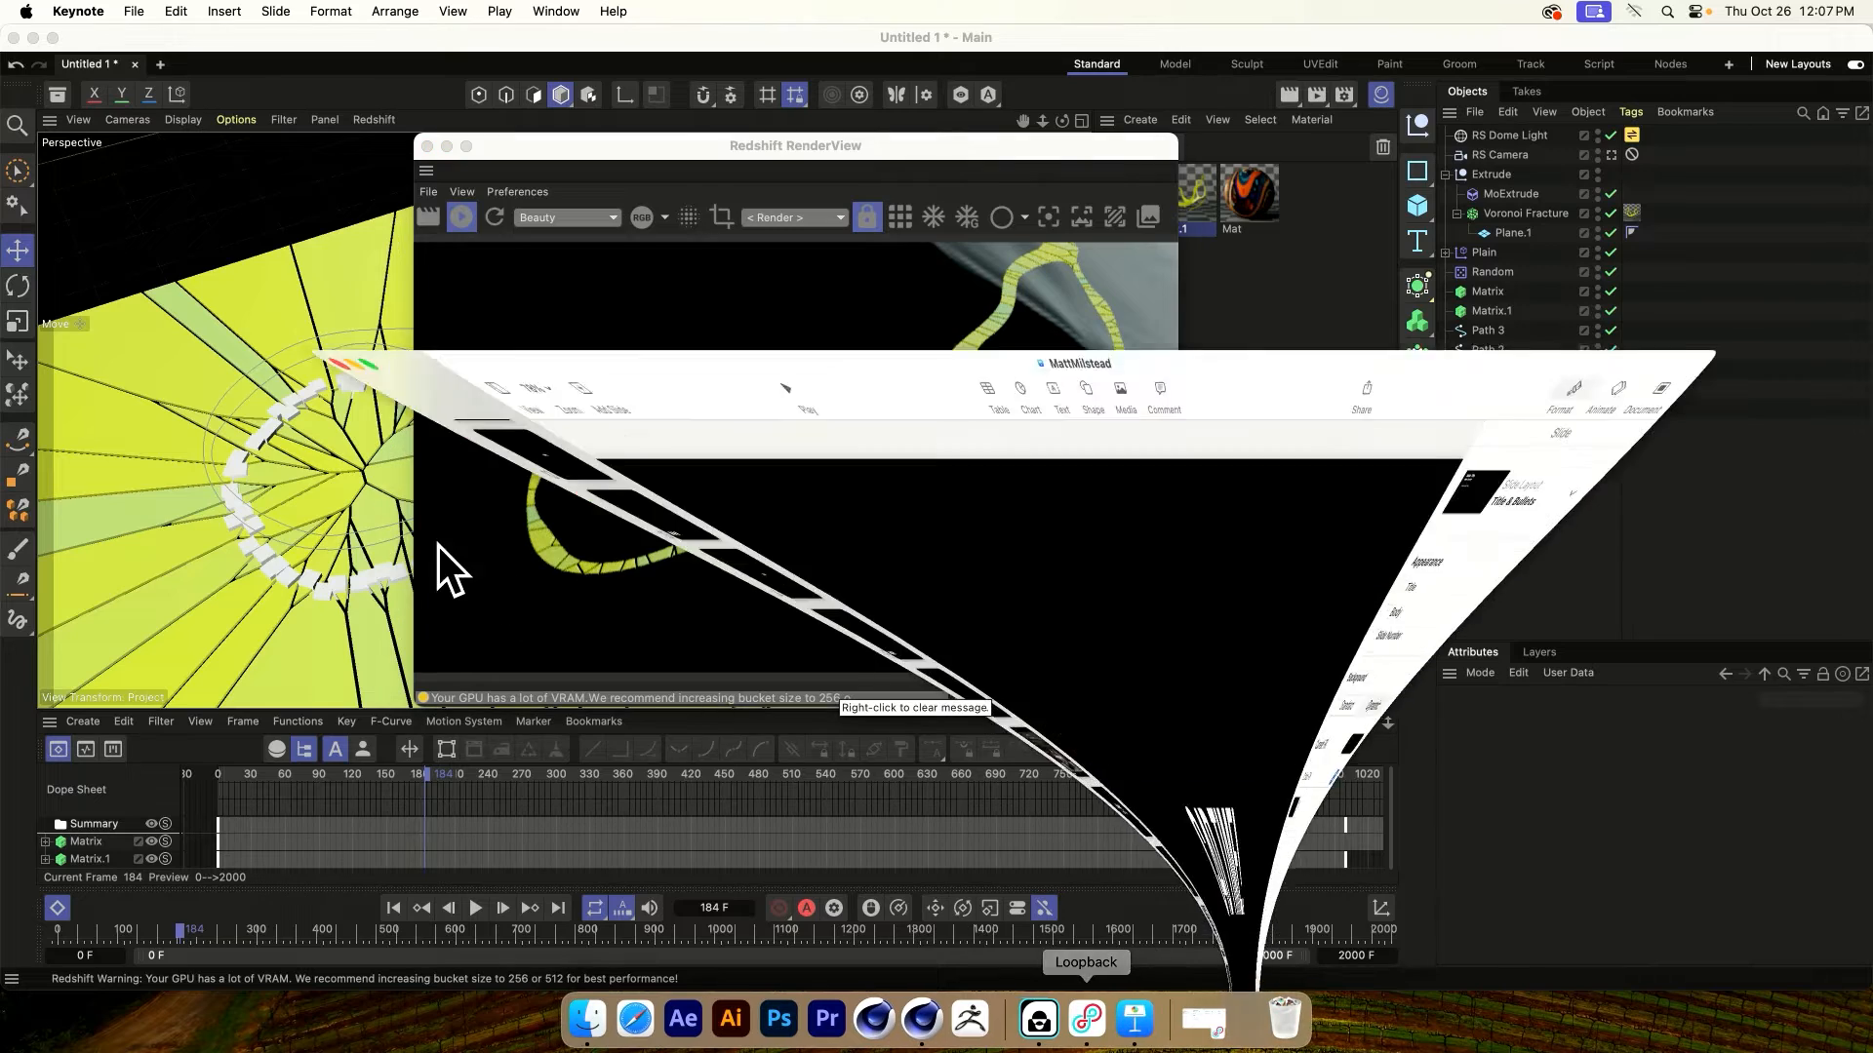
{"action": "scroll", "coordinate": [73, 652], "scroll_direction": "down", "scroll_amount": 2}
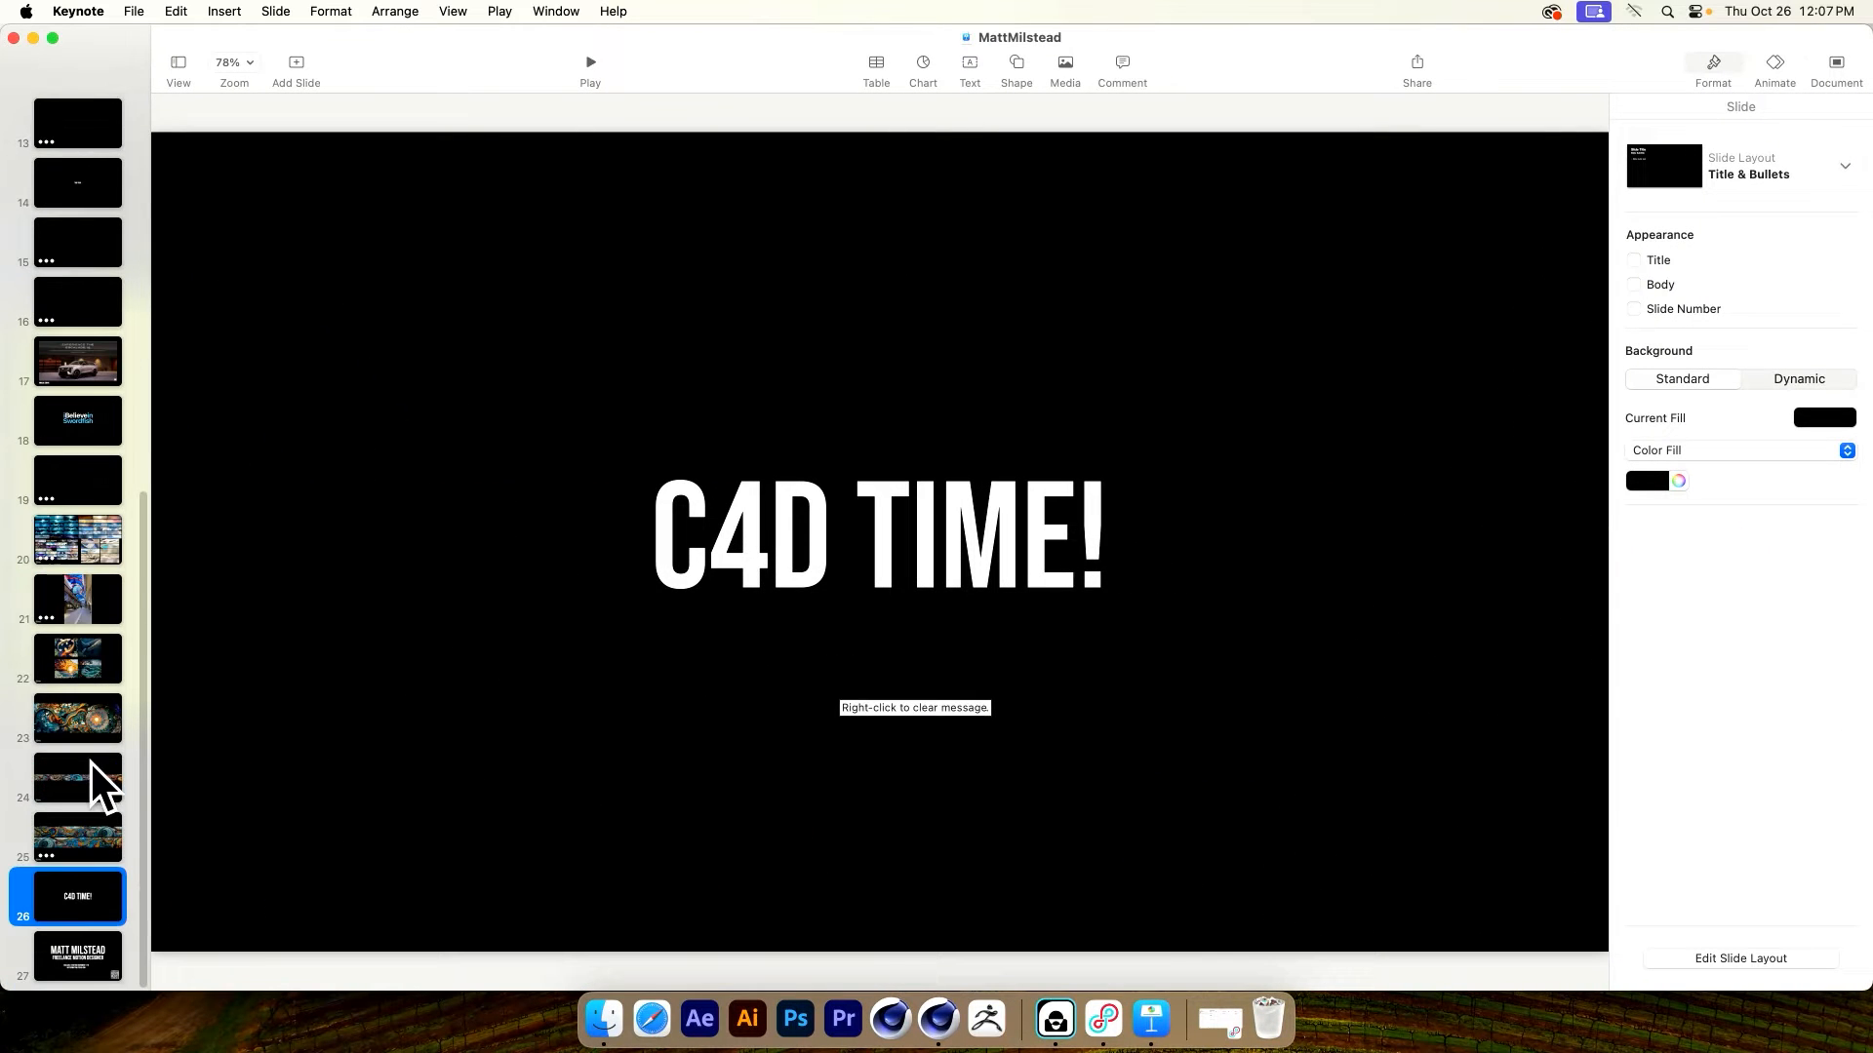
{"action": "left_click", "coordinate": [89, 831]}
{"action": "left_click", "coordinate": [782, 753]}
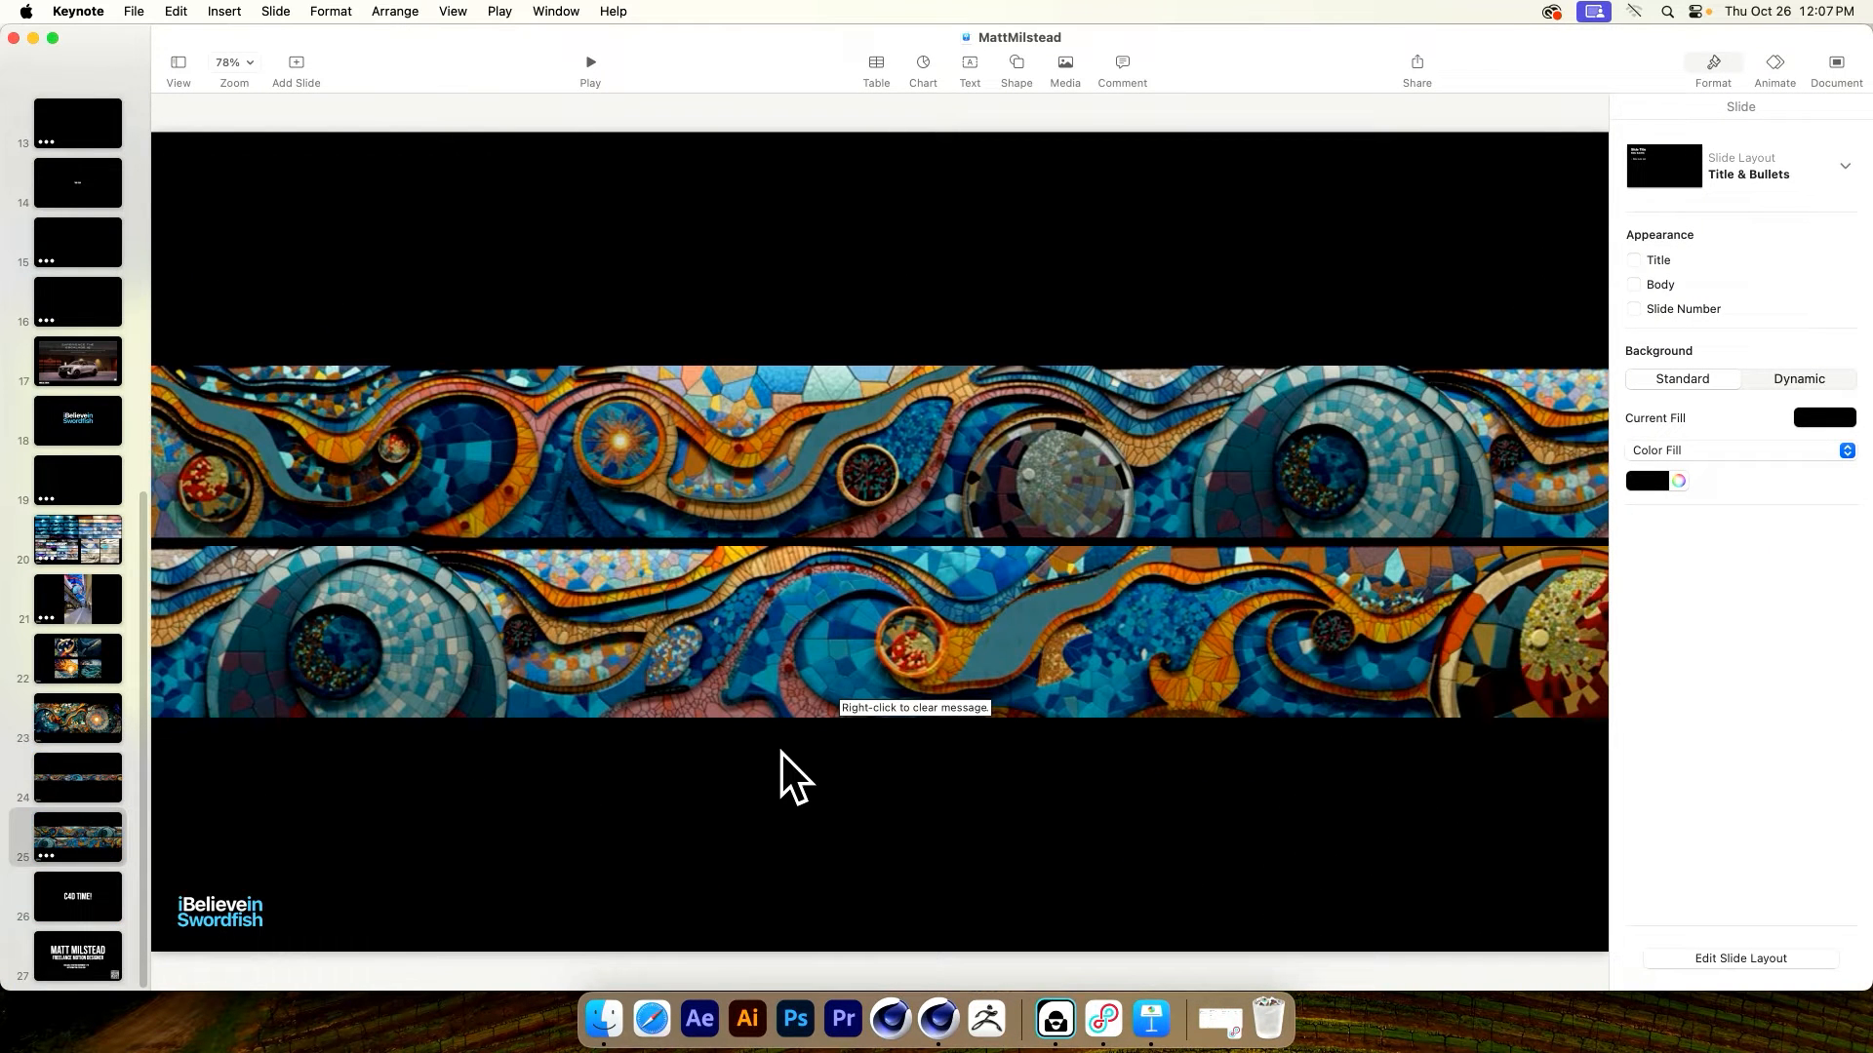
{"action": "key", "text": "alt+super+p"}
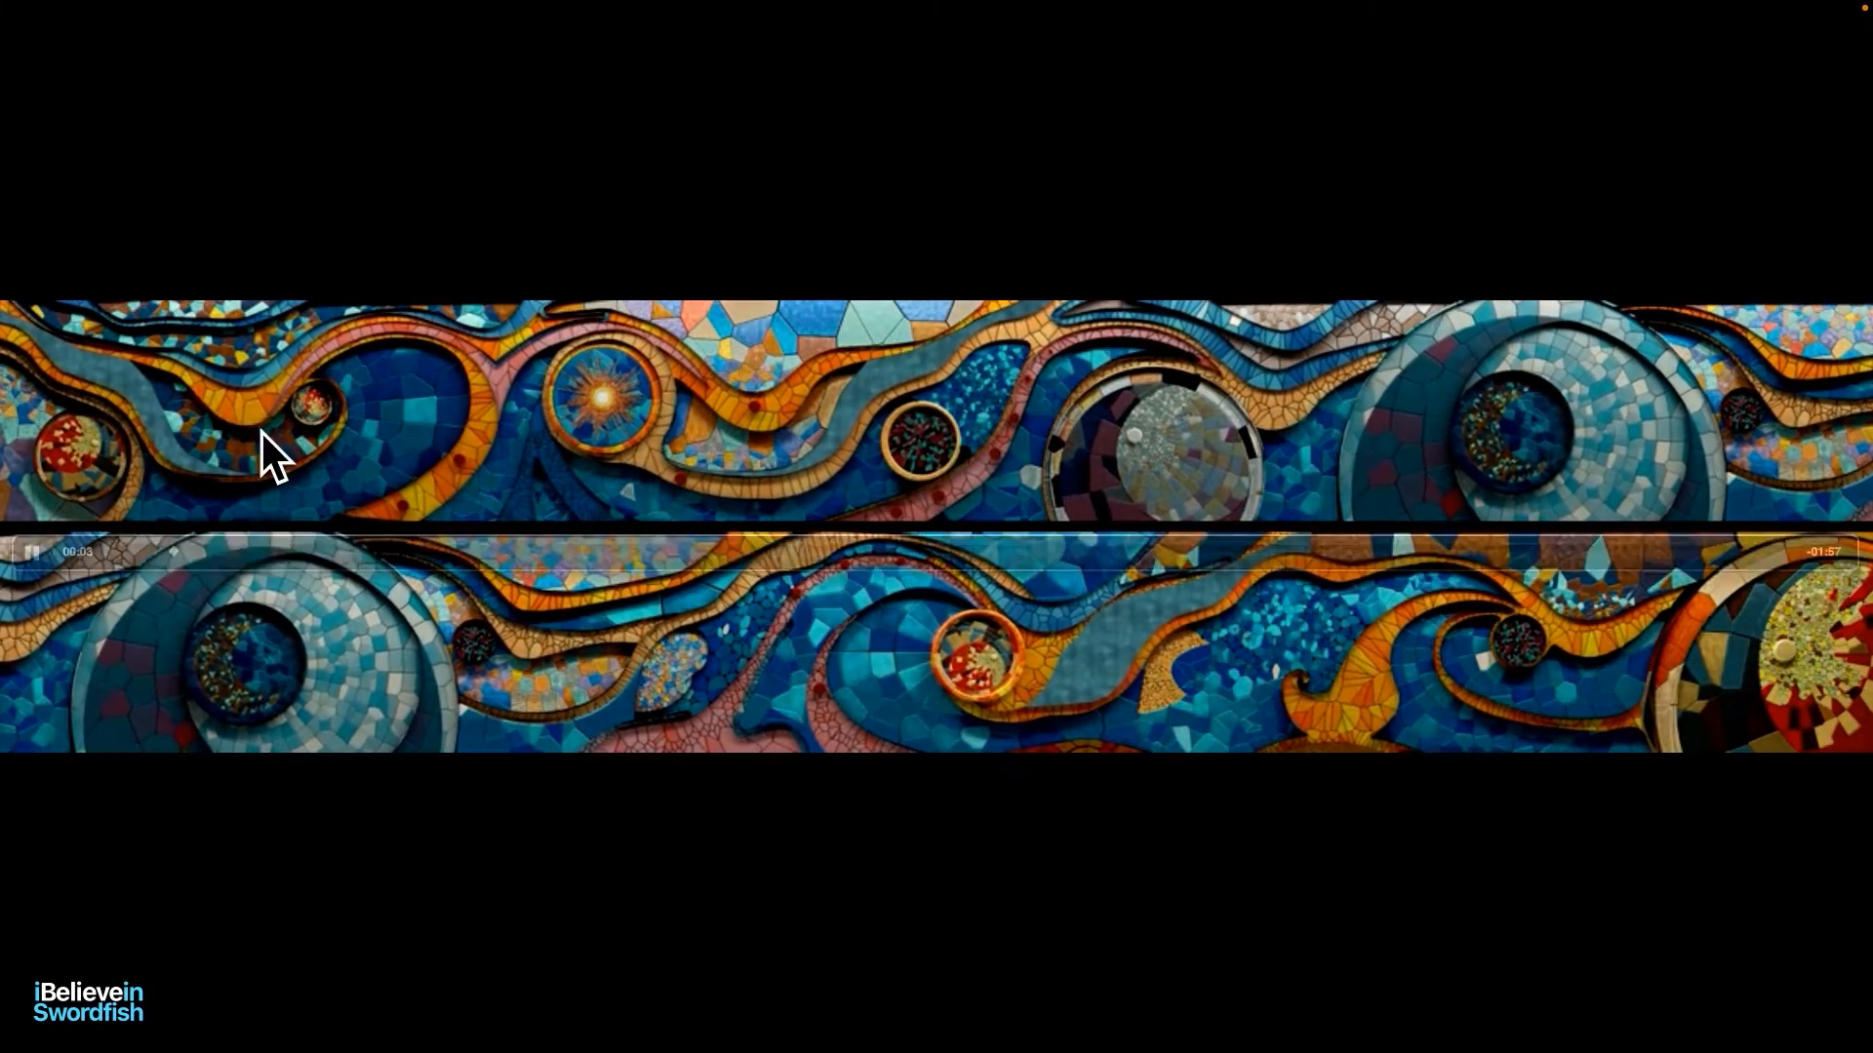
Scrub forward through the upper mosaic video to examine its animation, advance to the following slide and exit the slideshow
{"action": "mouse_move", "coordinate": [437, 499]}
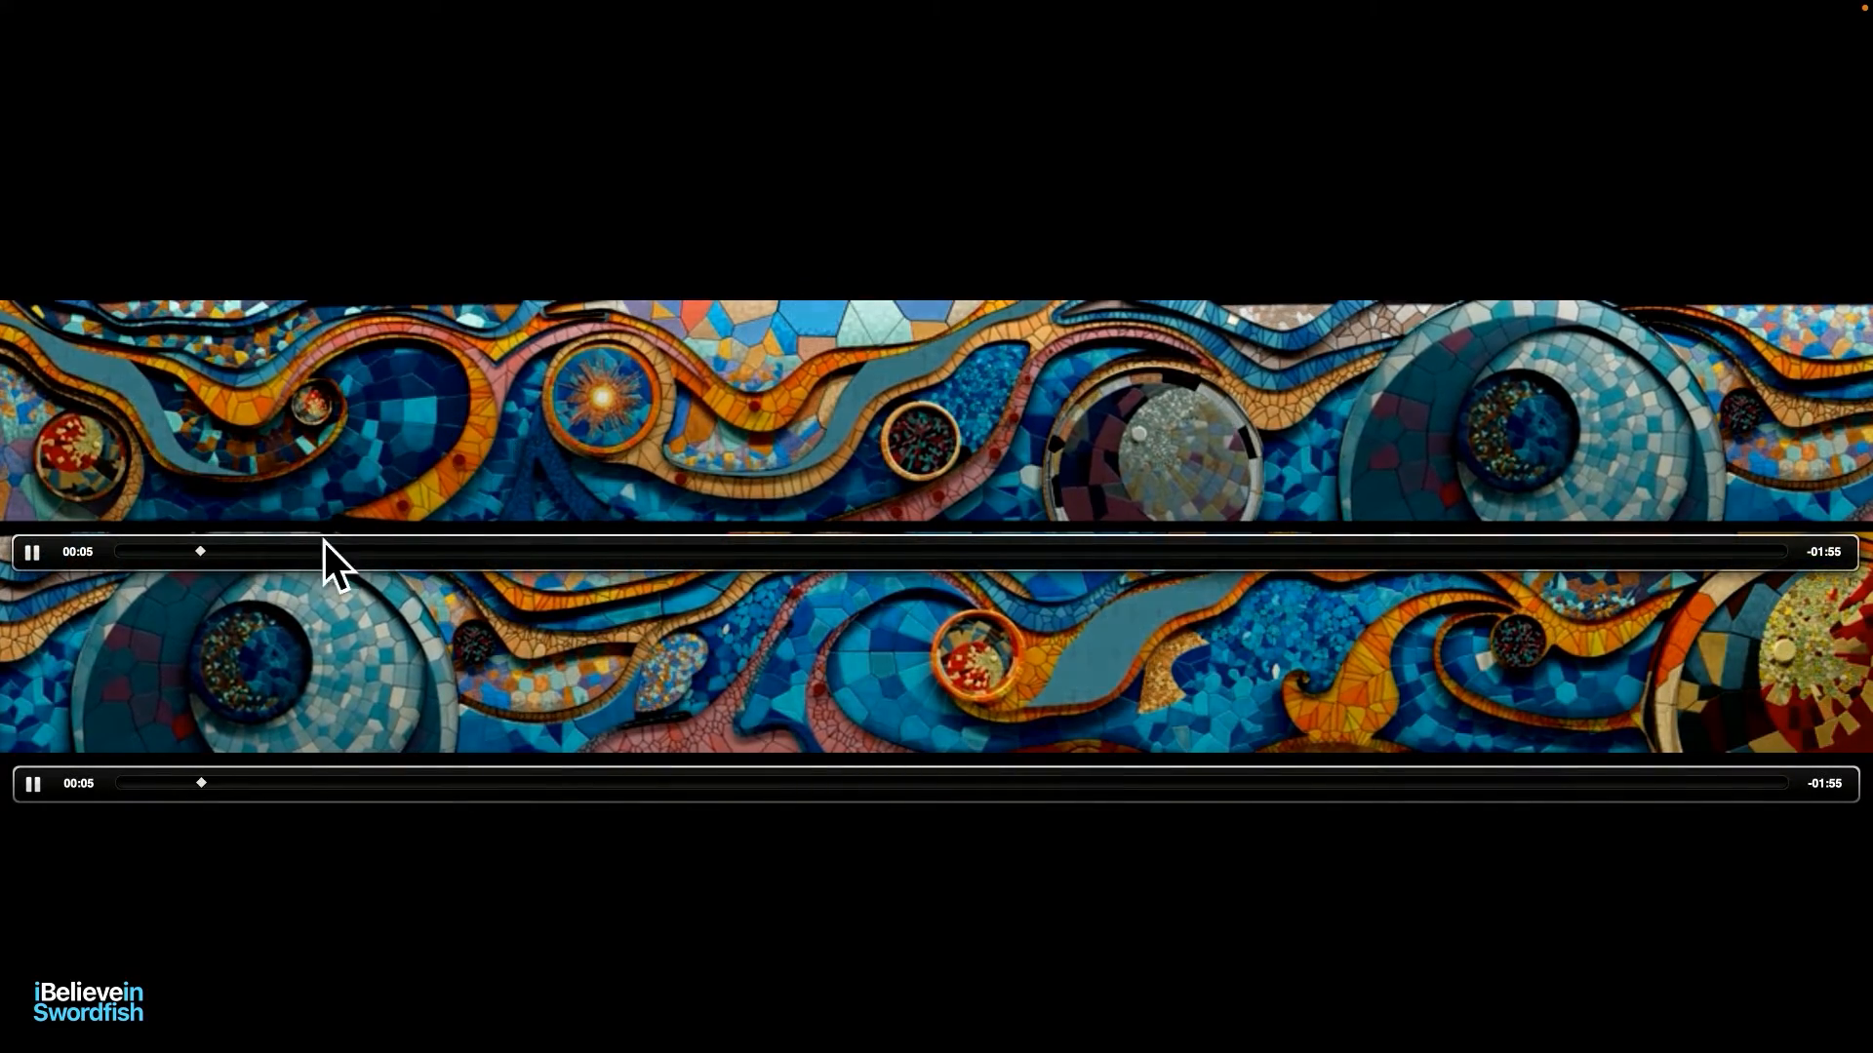
{"action": "left_click_drag", "start_coordinate": [208, 556], "coordinate": [845, 525]}
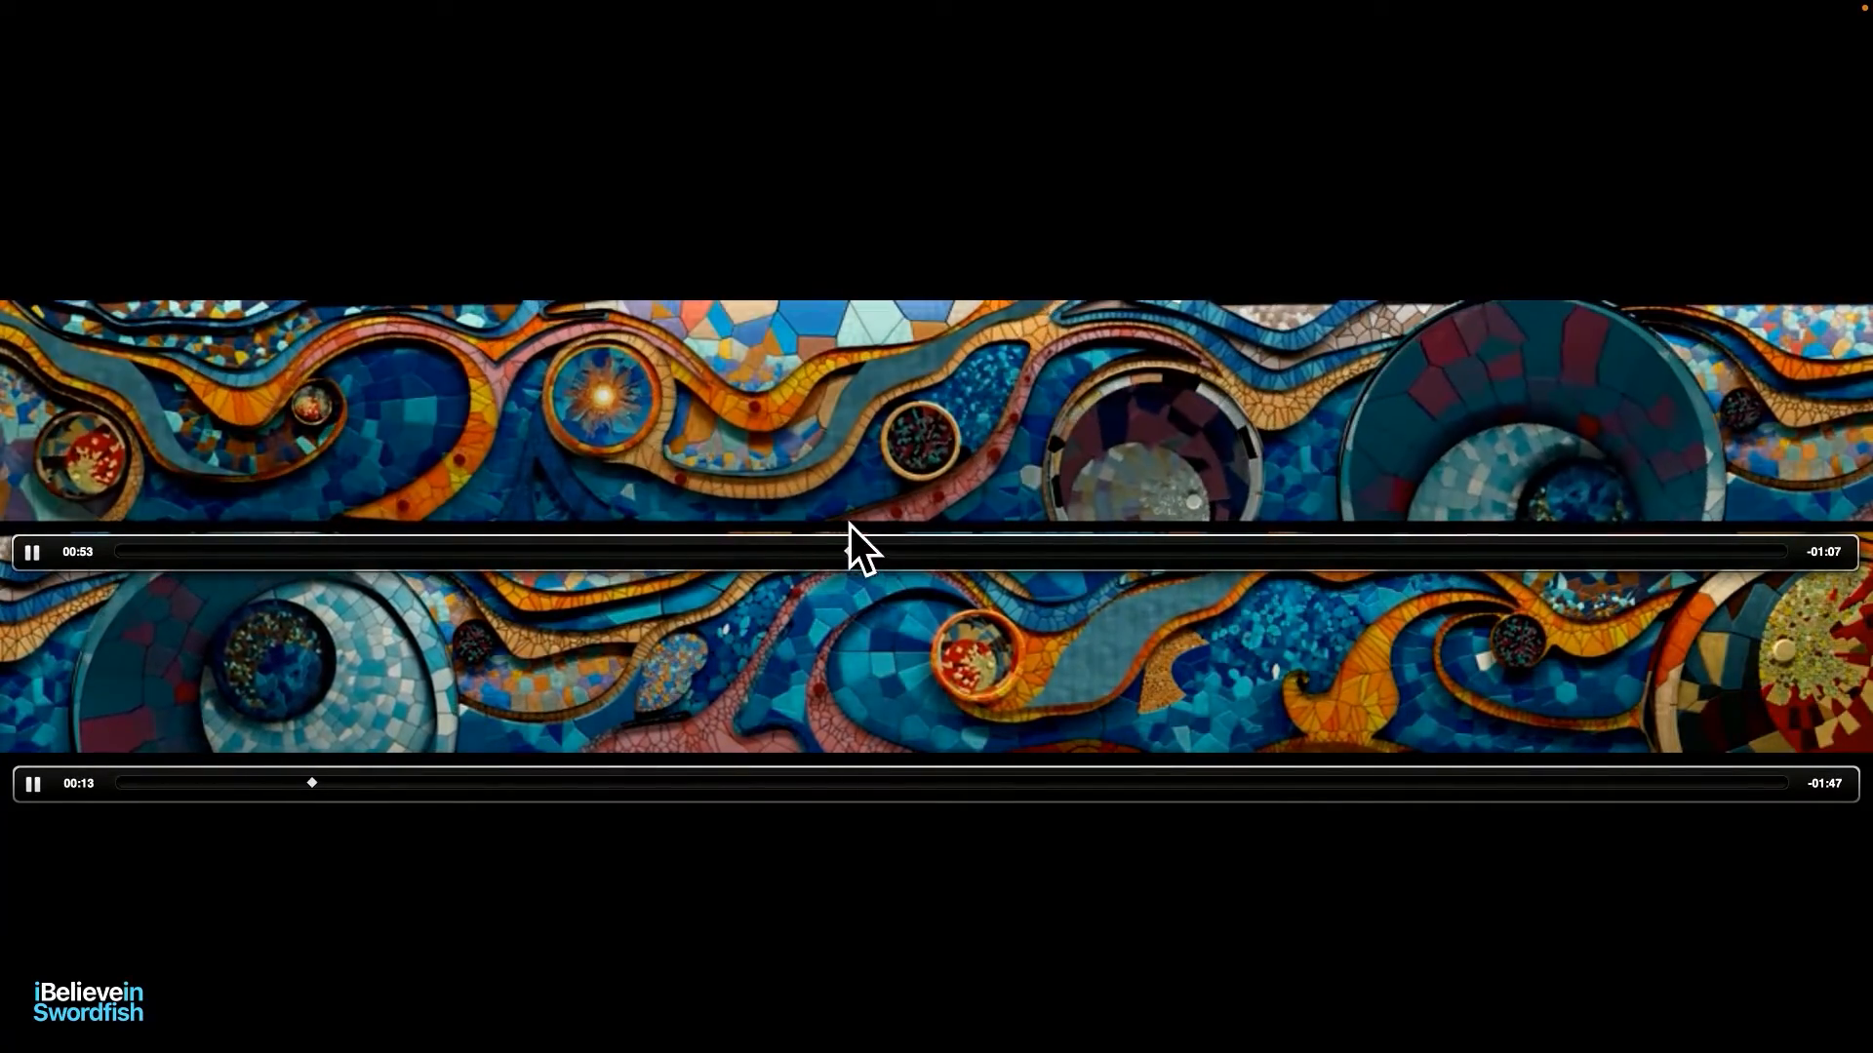
{"action": "key", "text": "Right"}
{"action": "key", "text": "Escape"}
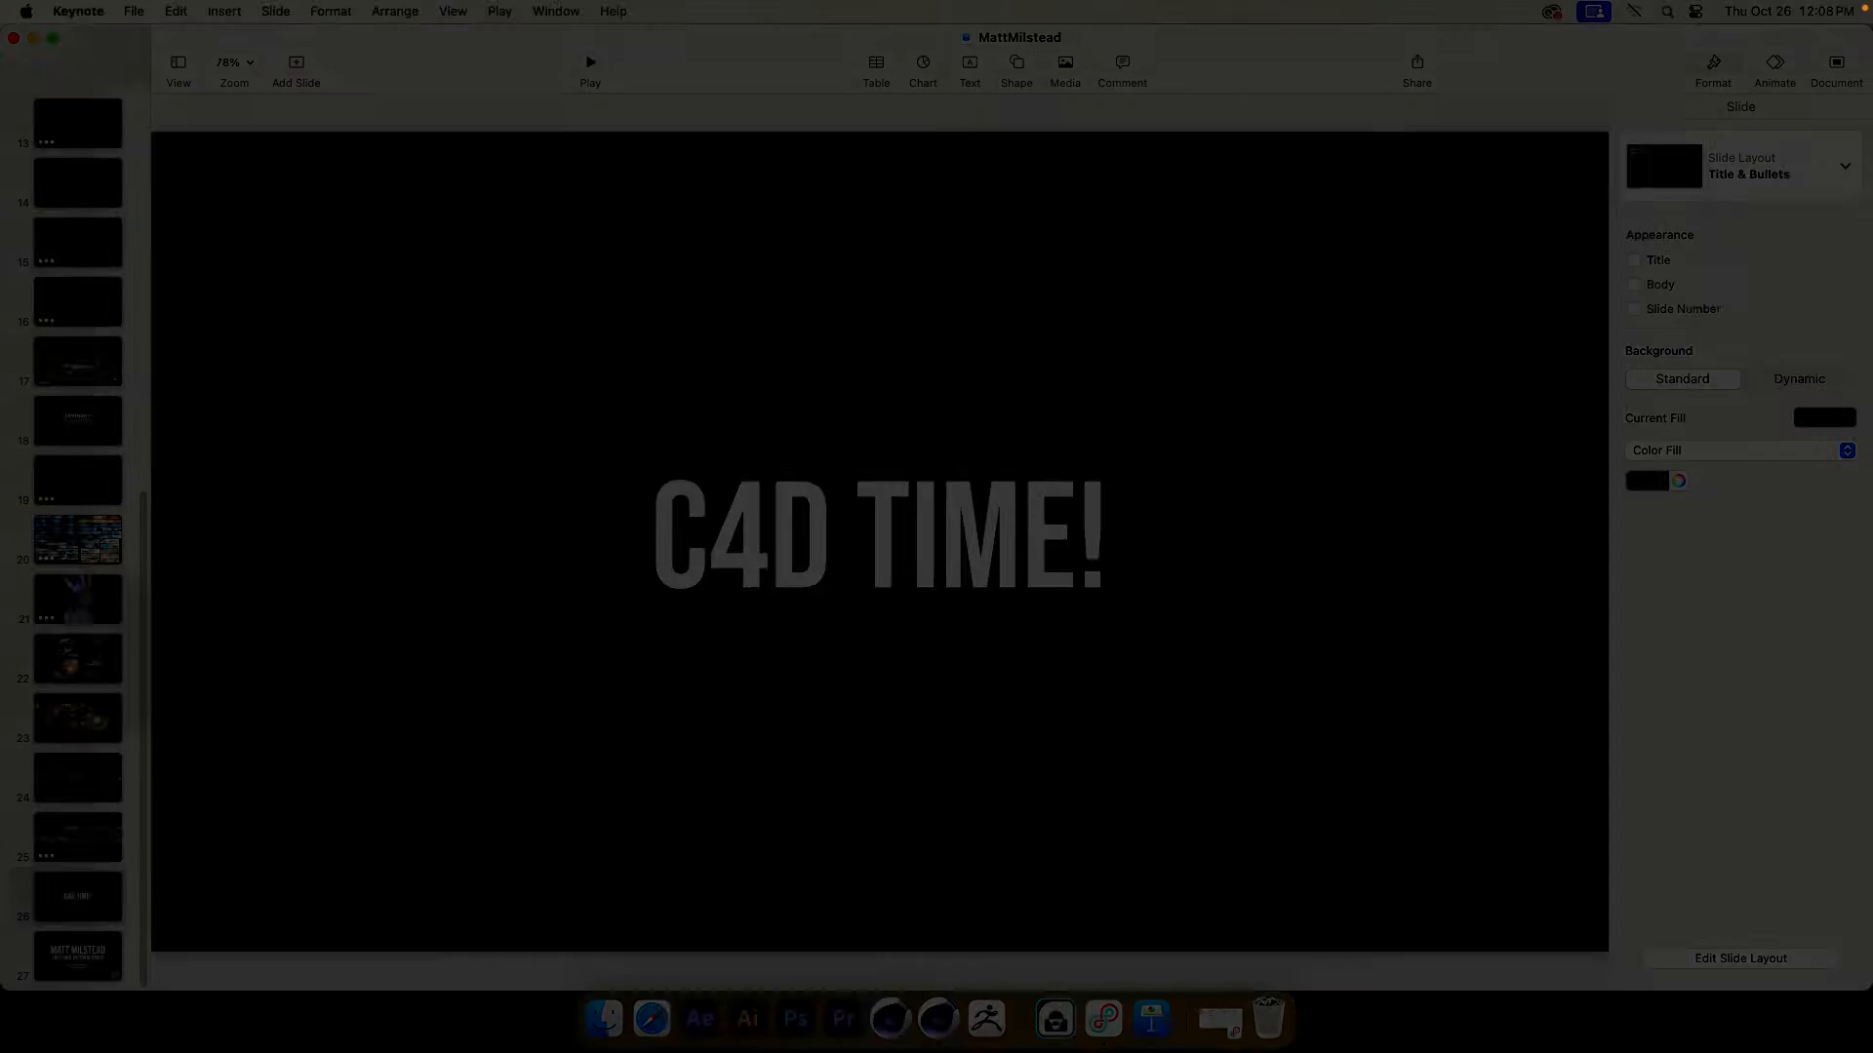
Launch After Effects, minimize the Keynote window and bring Cinema 4D's Redshift RenderView to the front
{"action": "left_click", "coordinate": [698, 1024]}
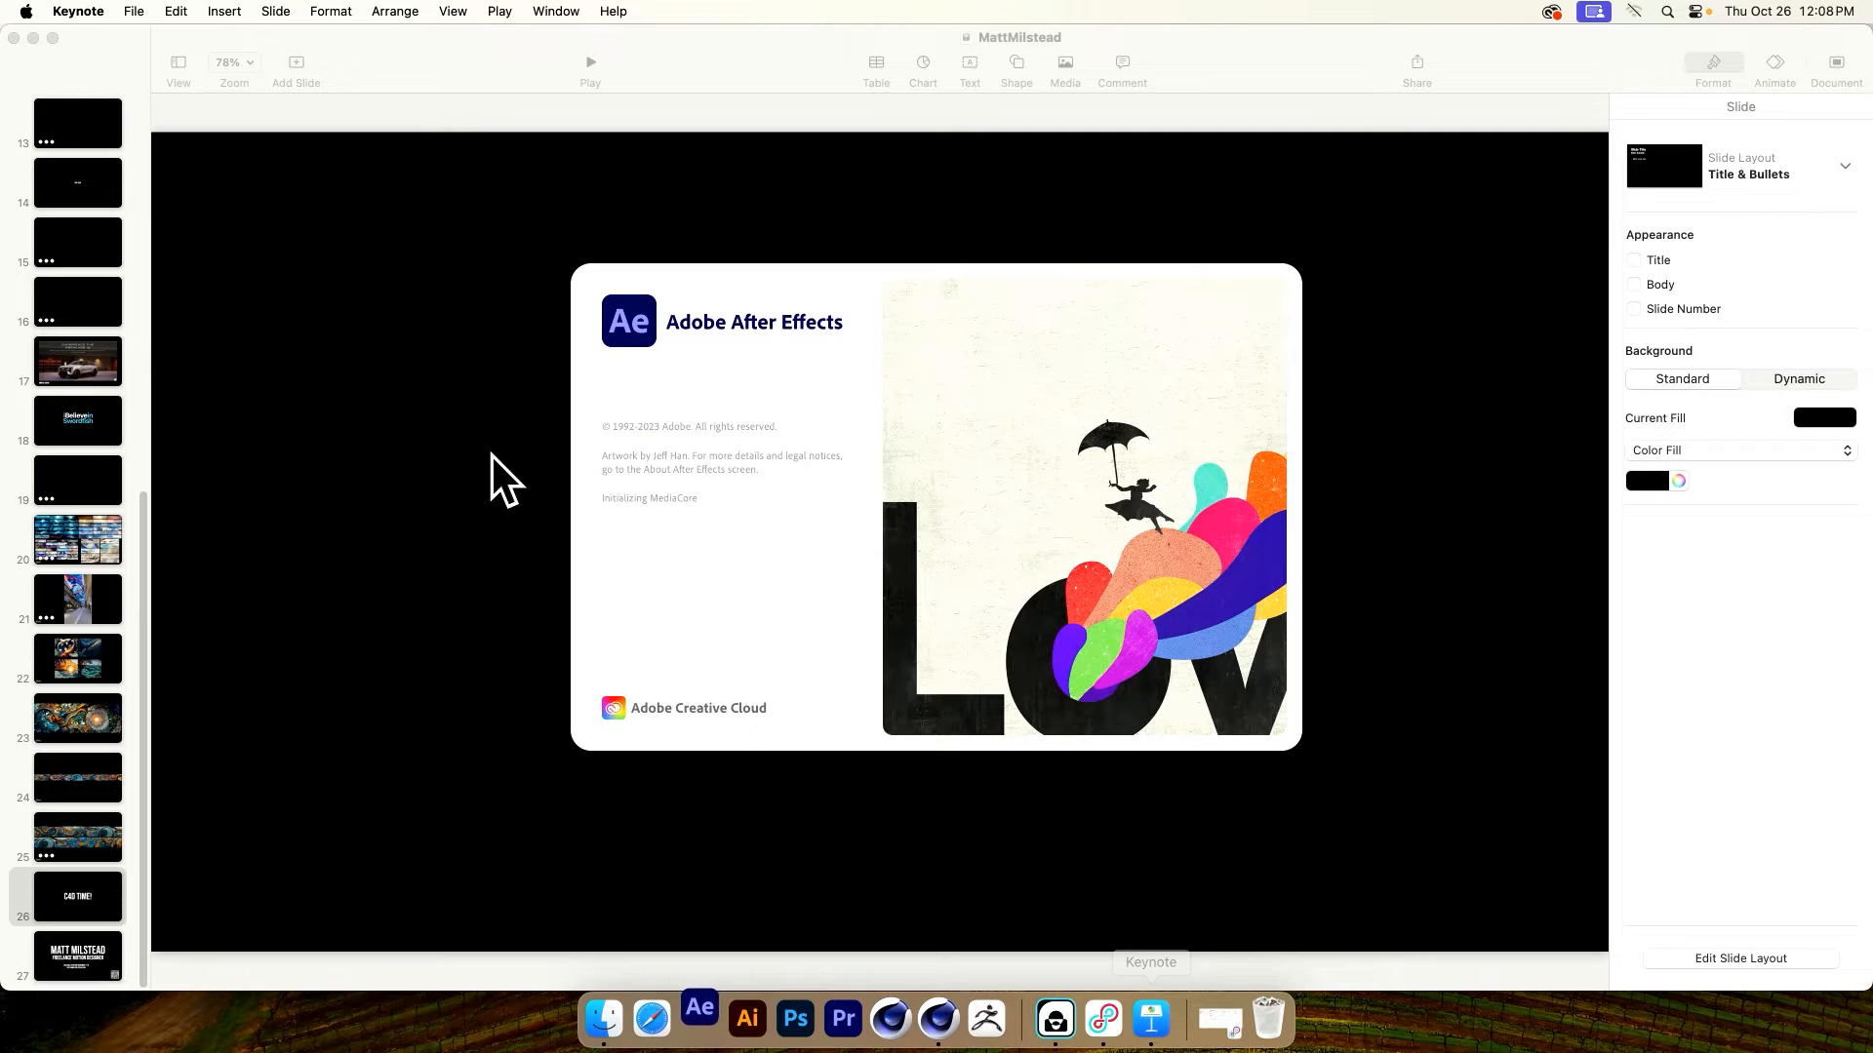
{"action": "left_click", "coordinate": [396, 37]}
{"action": "left_click", "coordinate": [33, 37]}
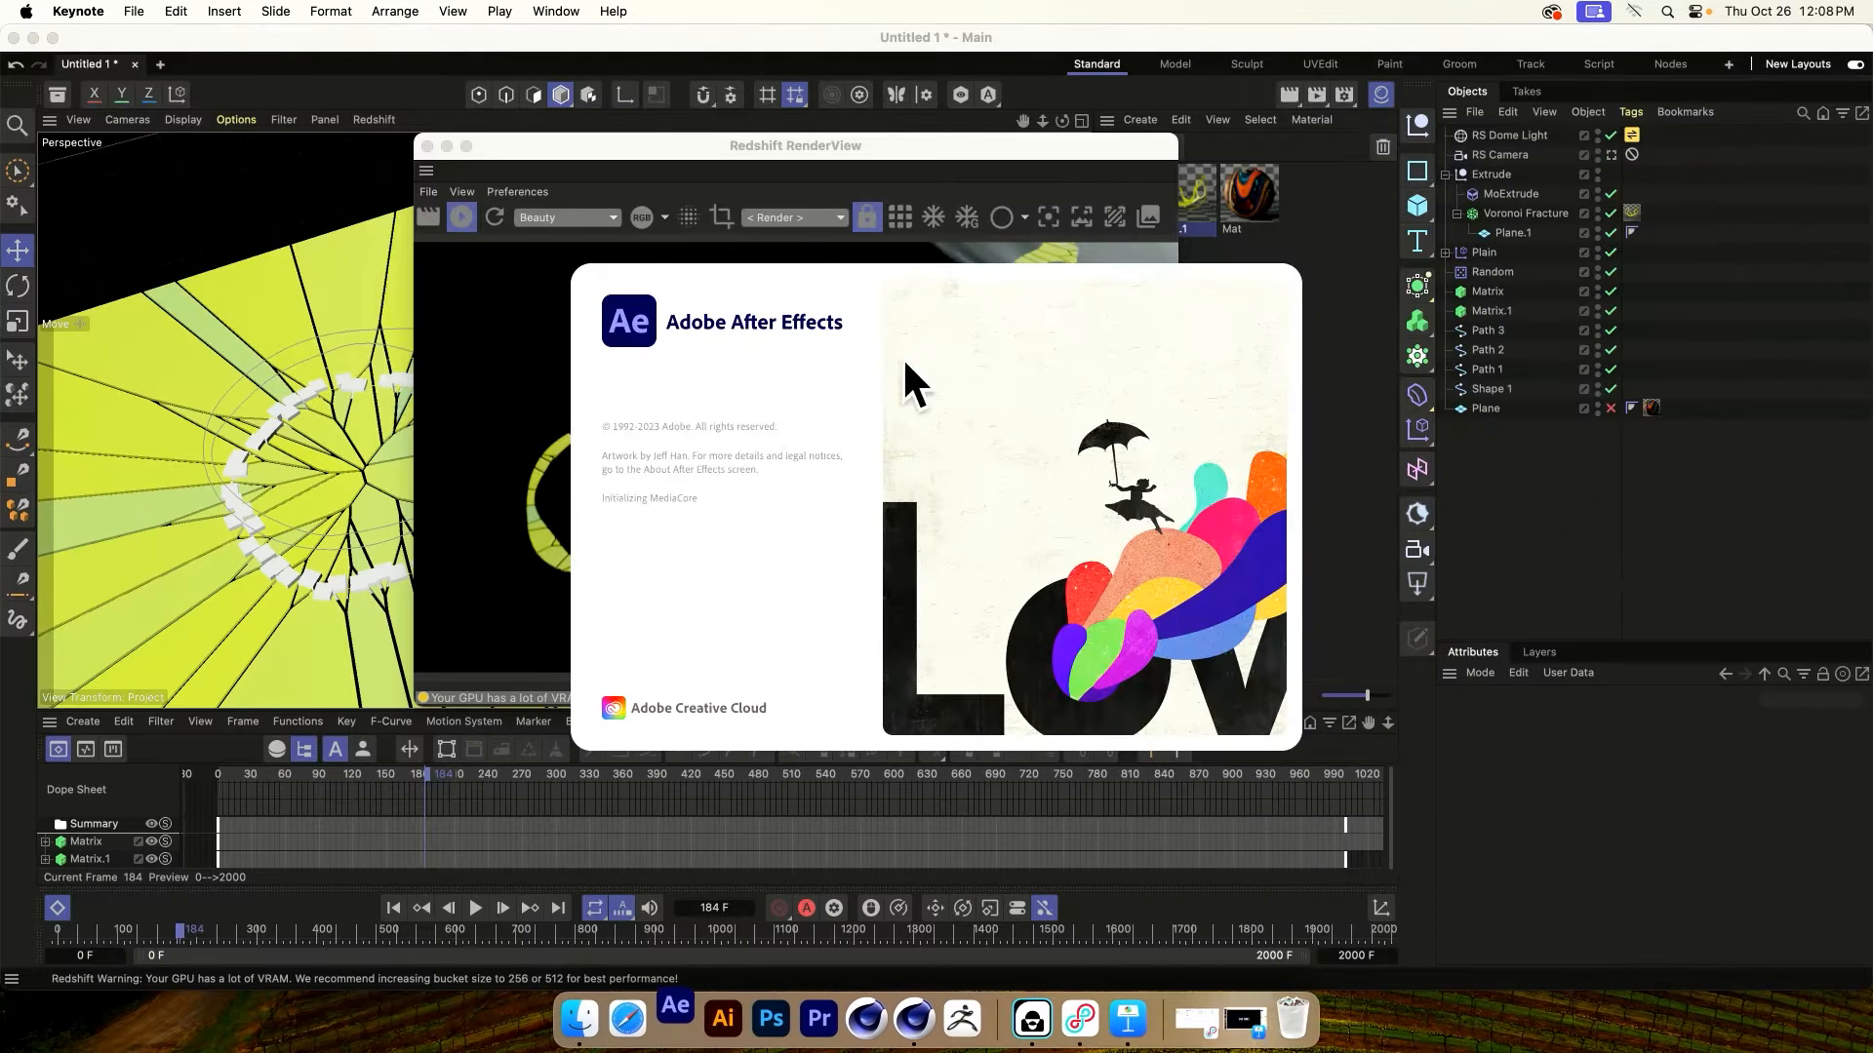
{"action": "left_click", "coordinate": [664, 156]}
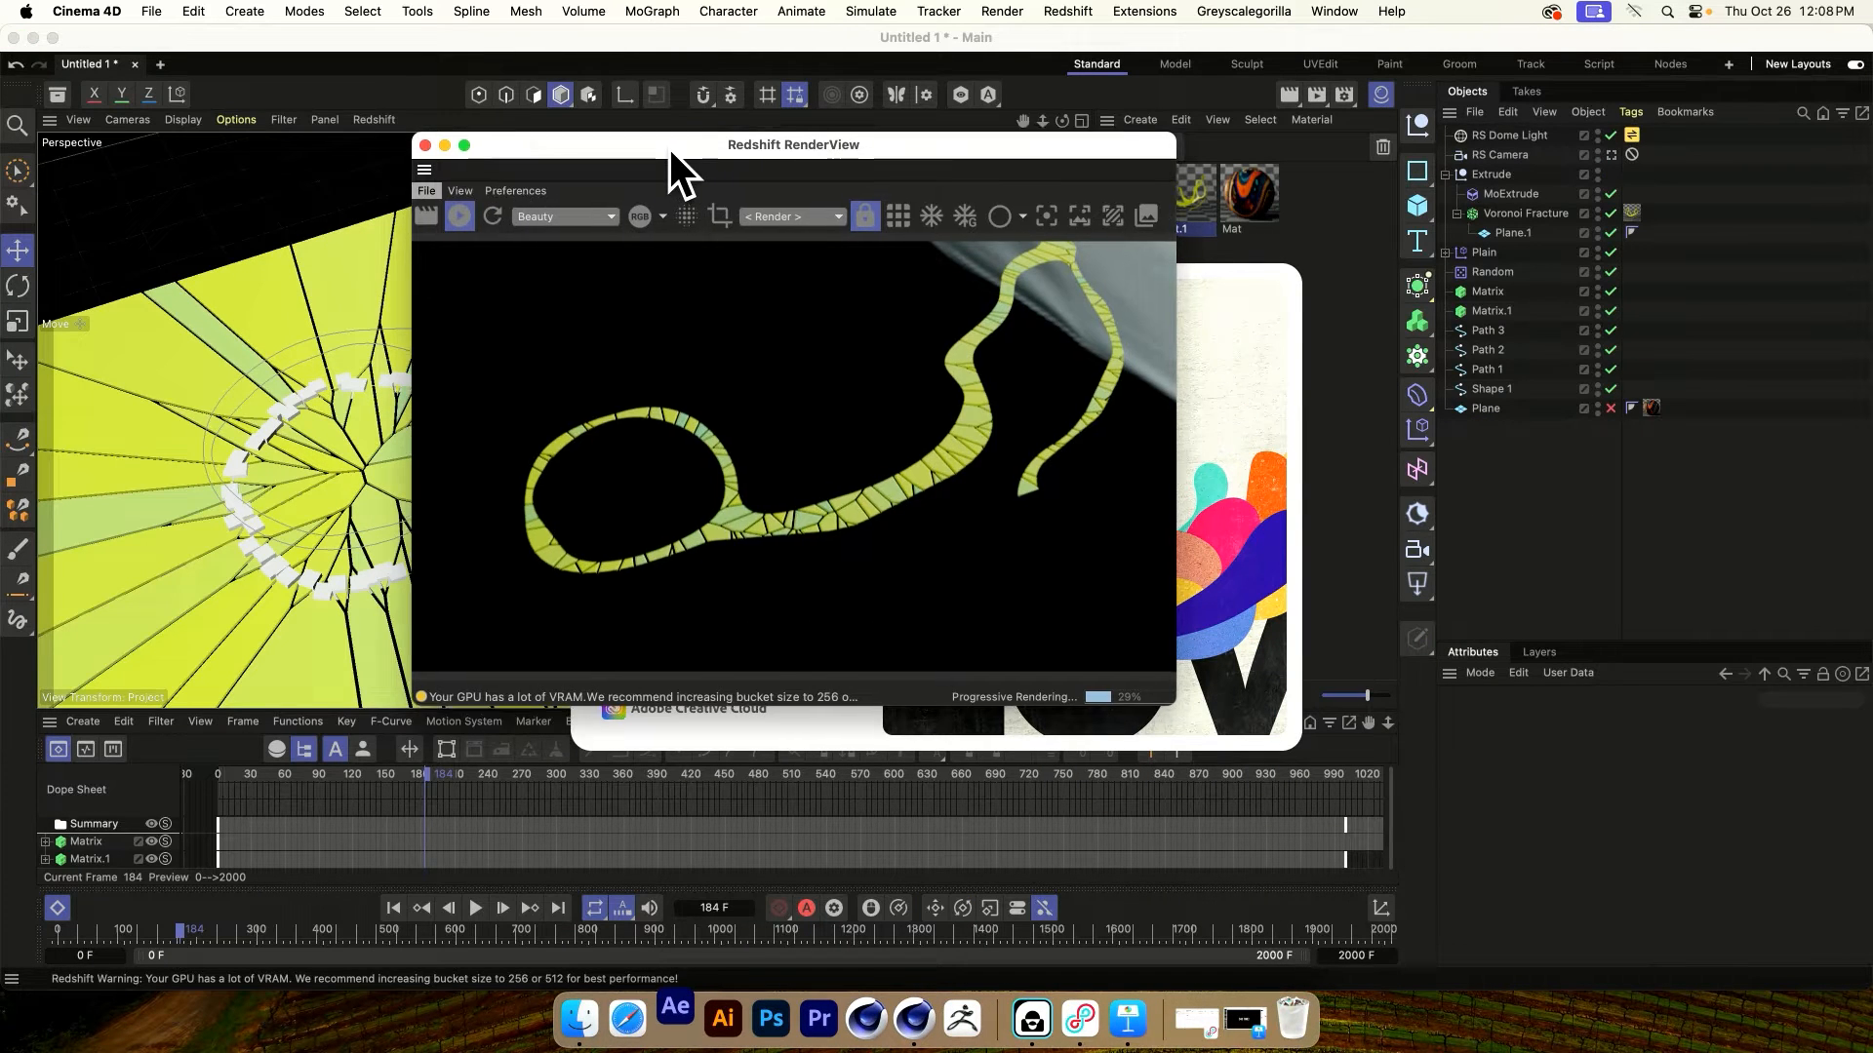
{"action": "left_click_drag", "start_coordinate": [677, 152], "coordinate": [507, 101]}
Minimize the Cinema 4D window and close the Redshift RenderView to switch to After Effects
{"action": "left_click", "coordinate": [915, 1020]}
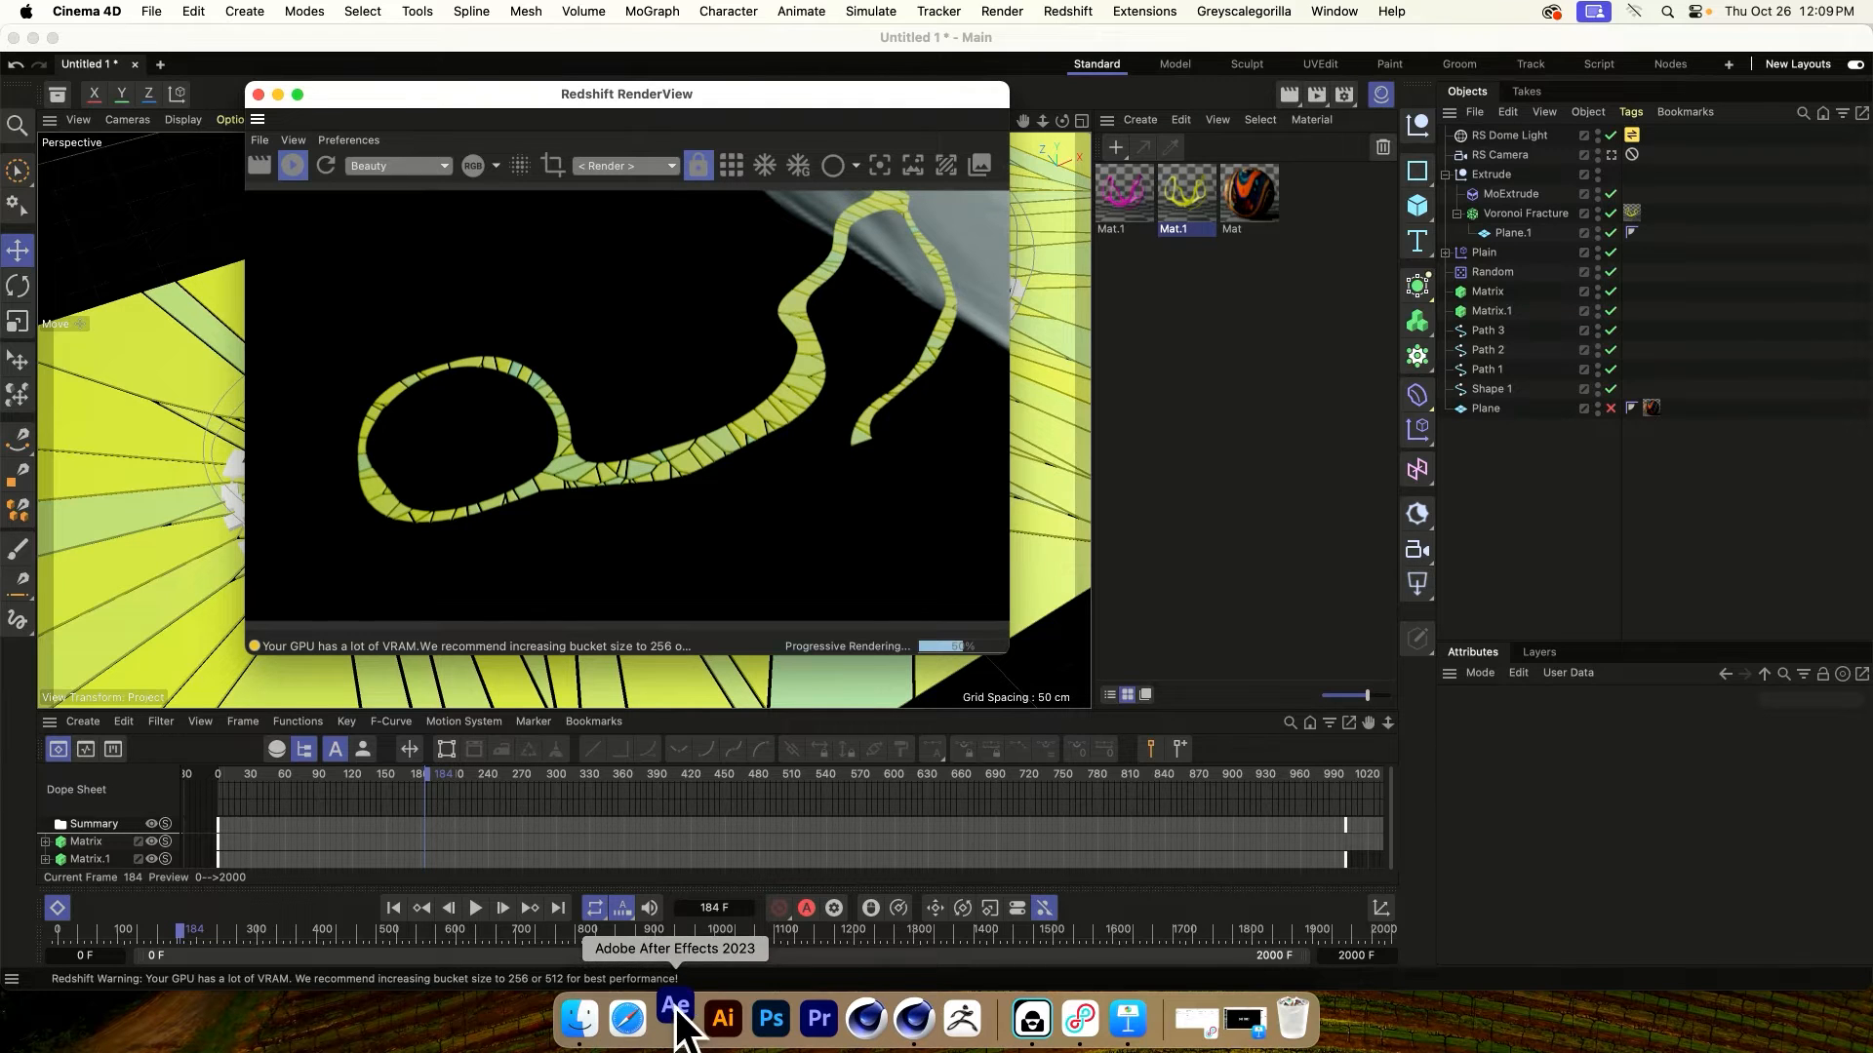
{"action": "left_click", "coordinate": [33, 37]}
{"action": "left_click_drag", "start_coordinate": [437, 96], "coordinate": [681, 328]}
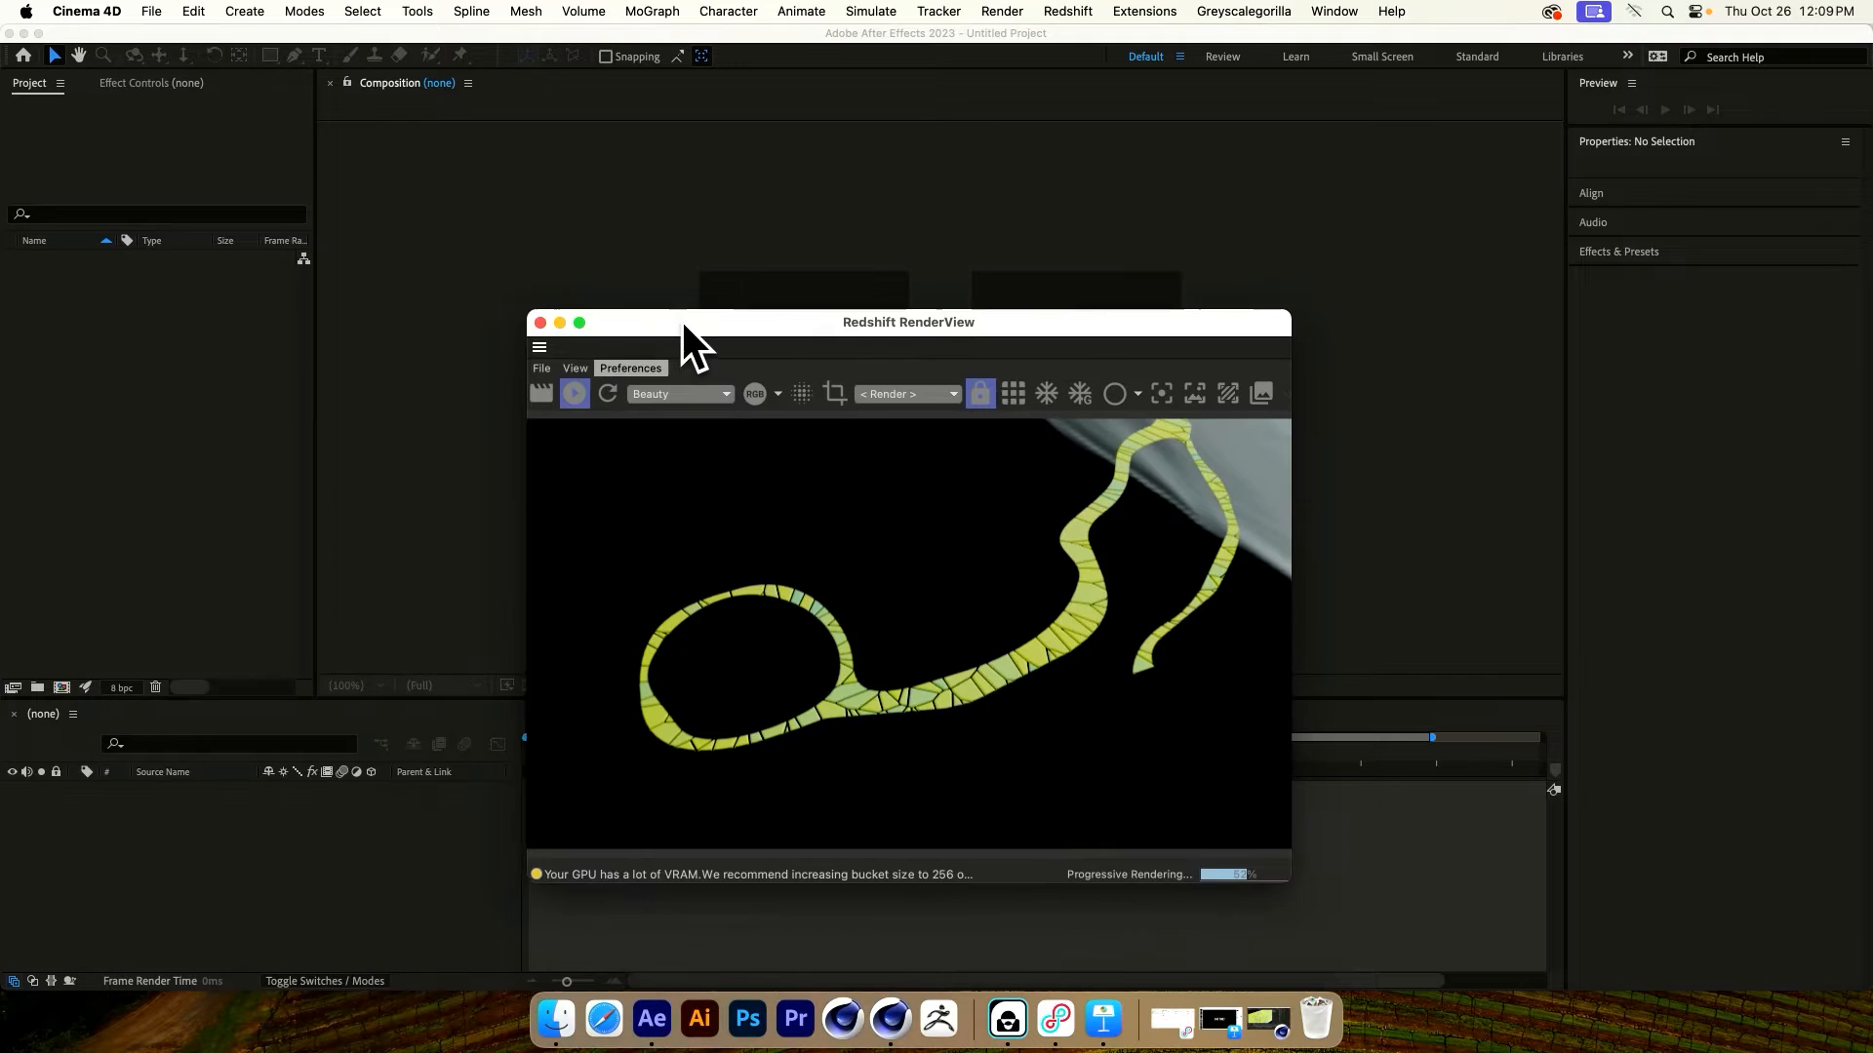
{"action": "left_click", "coordinate": [538, 327]}
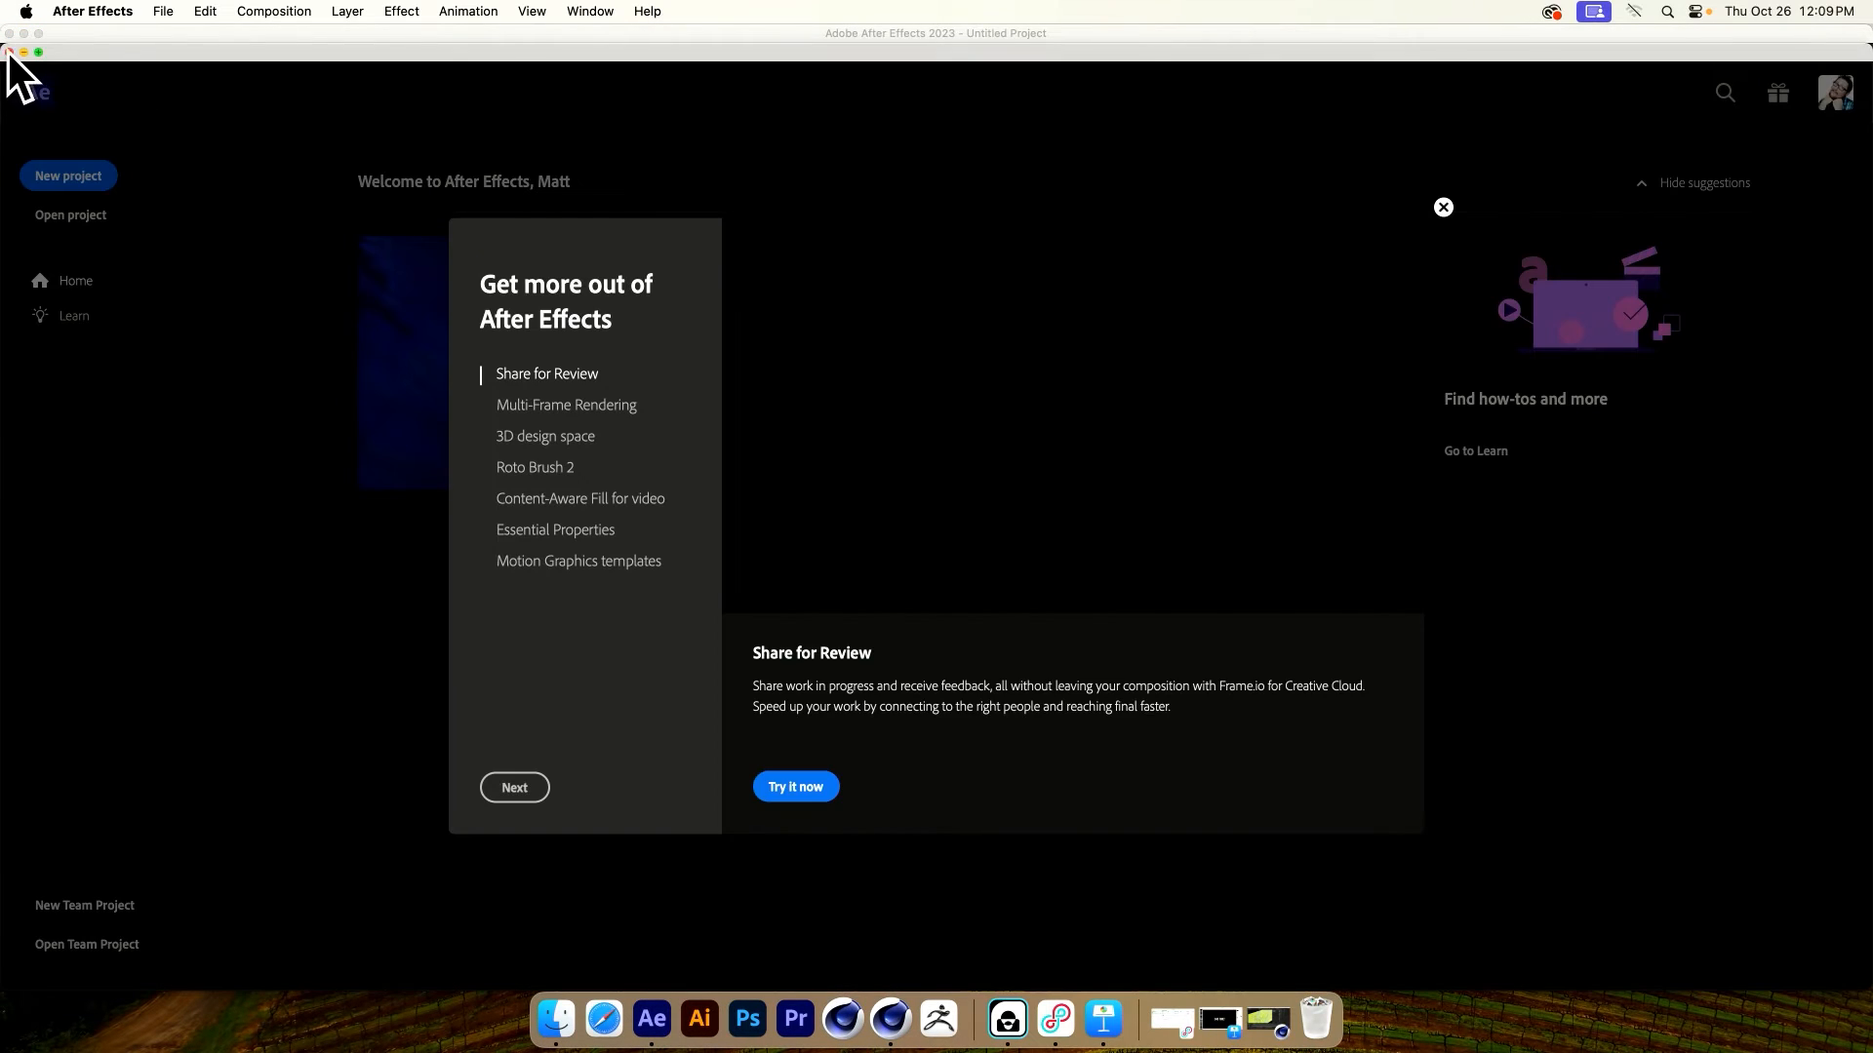
Close the home screen and import BG.jpg as footage from the tex folder inside NAB NYC's Mosiac_C4D folder
{"action": "left_click", "coordinate": [9, 52]}
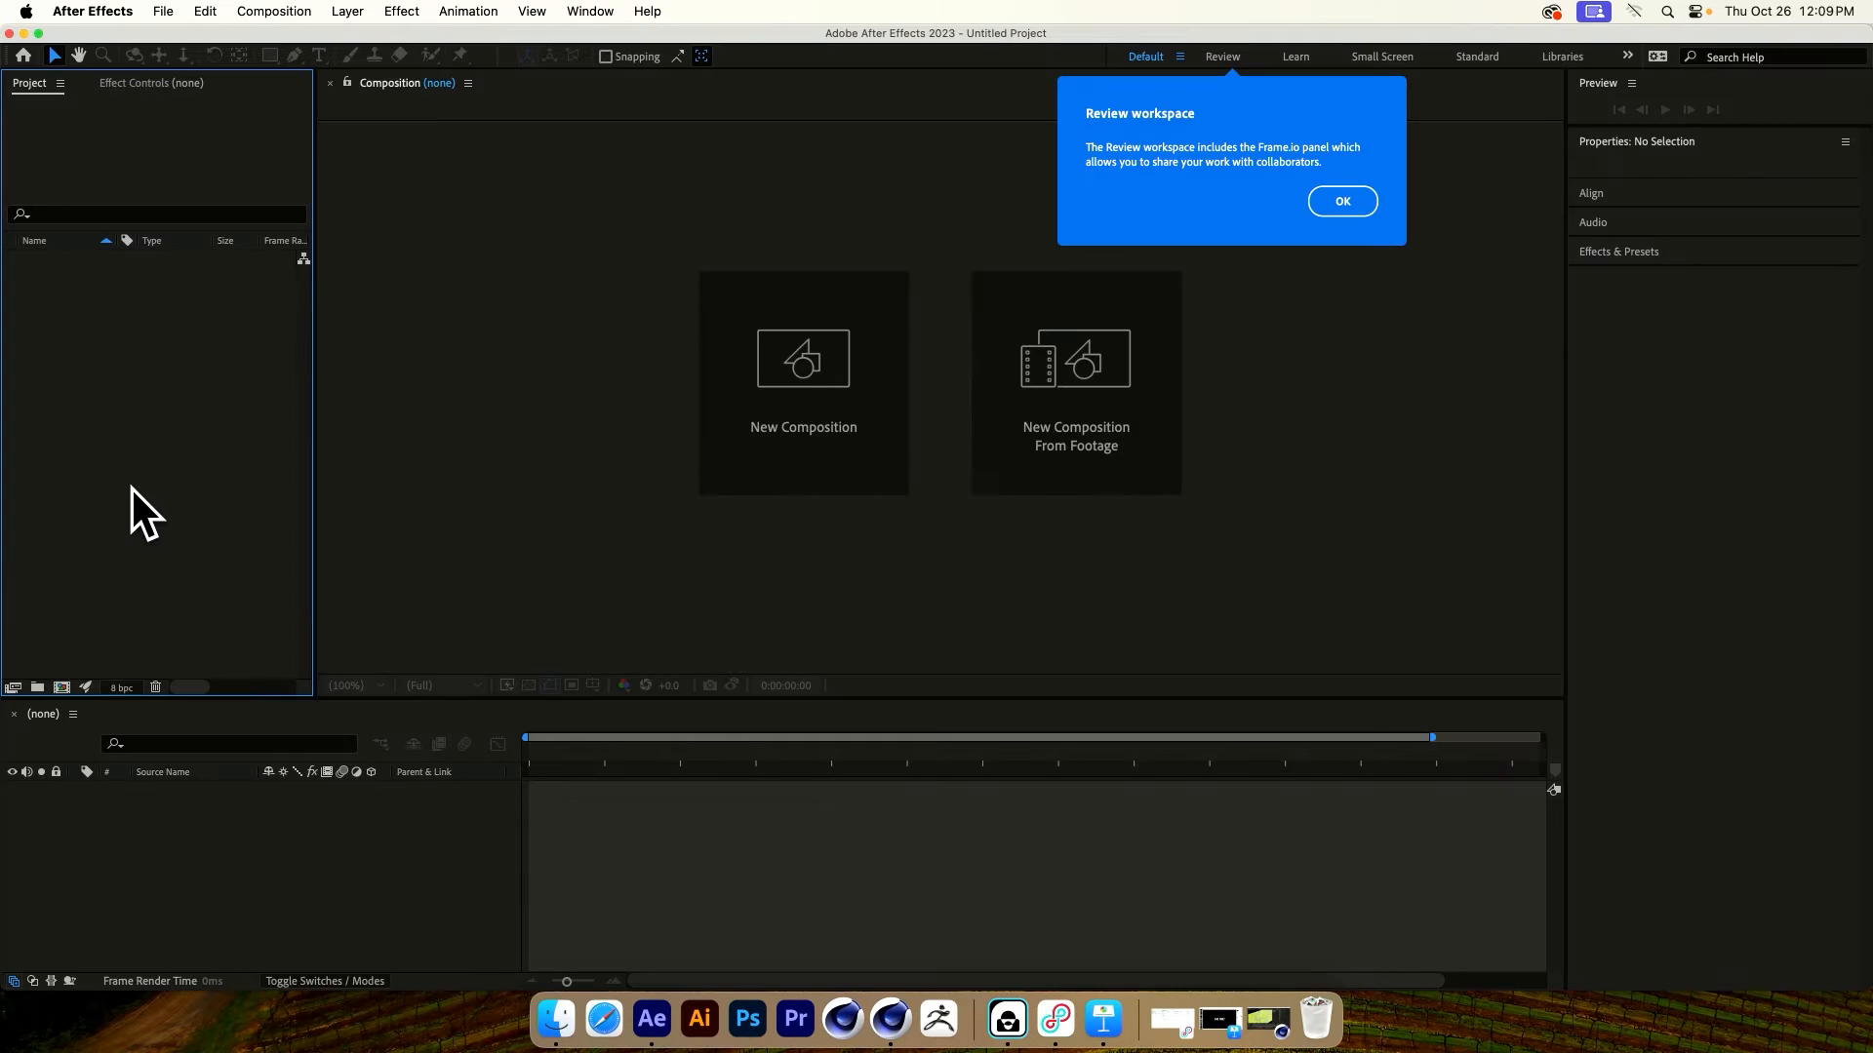
{"action": "double_click", "coordinate": [156, 444]}
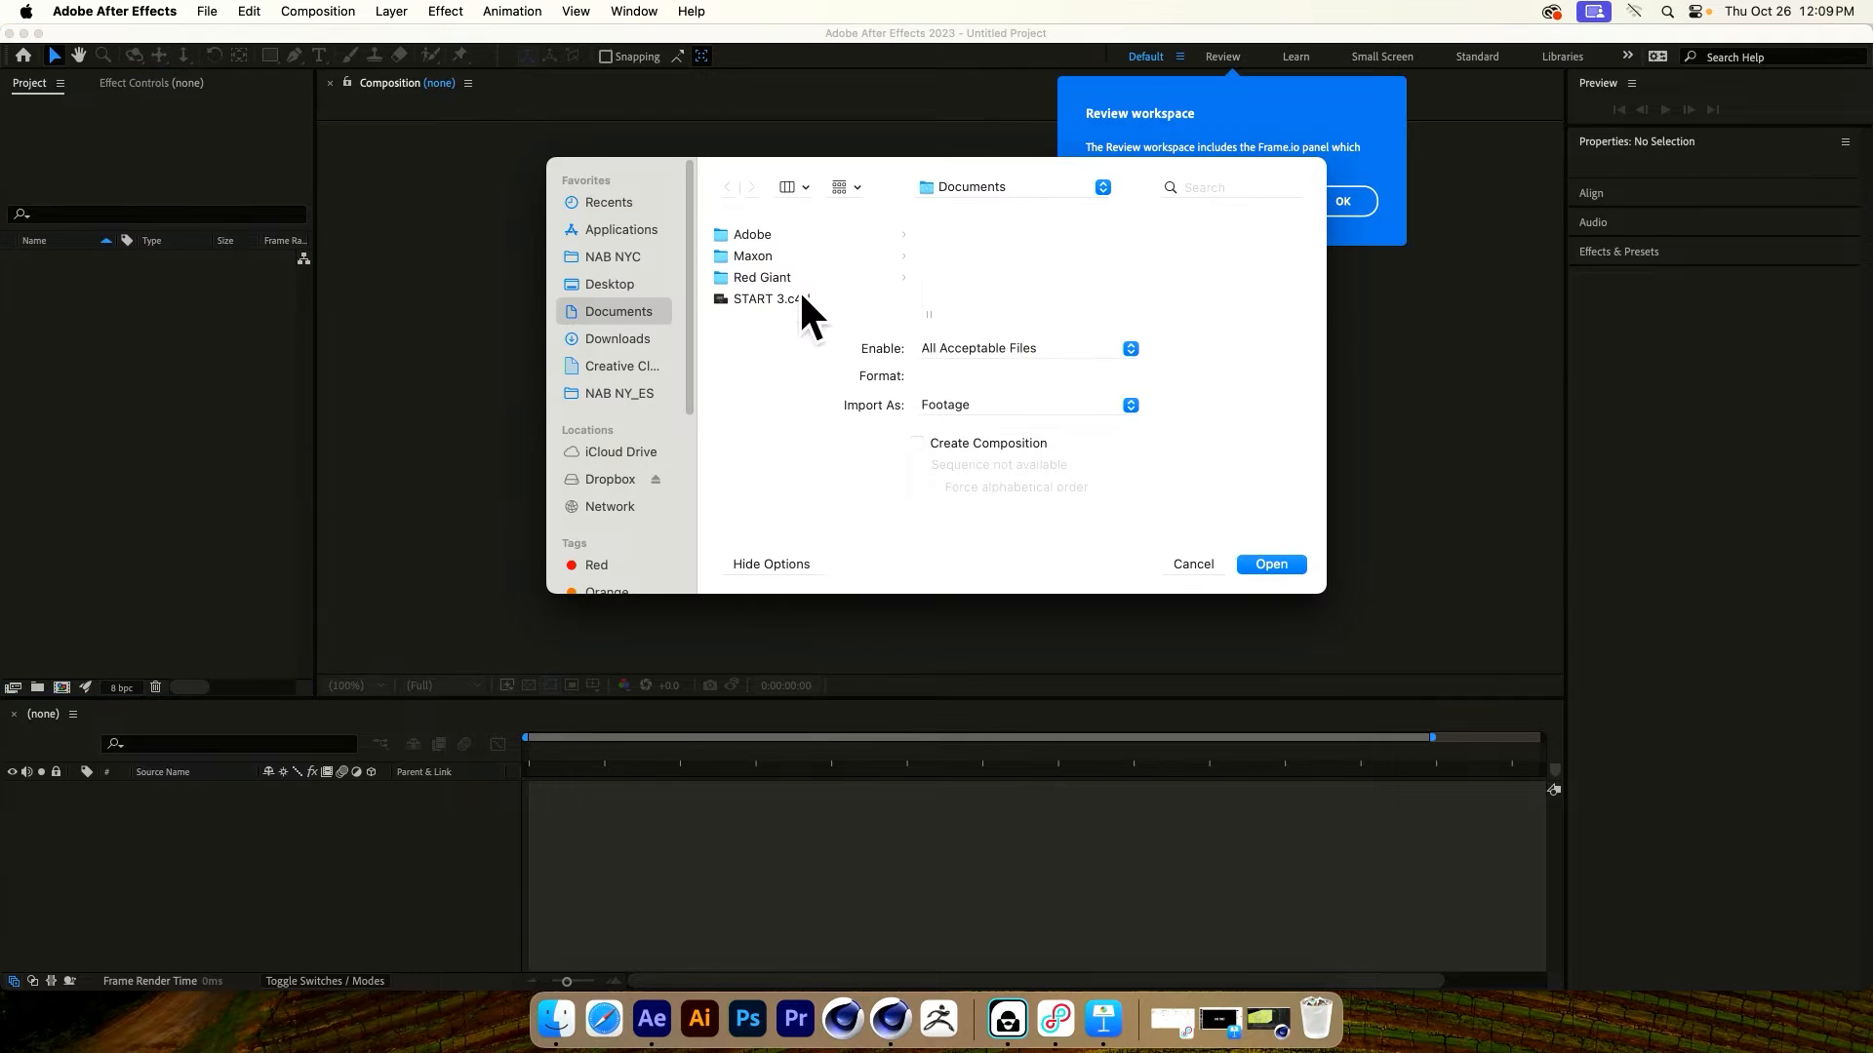
{"action": "left_click", "coordinate": [607, 256]}
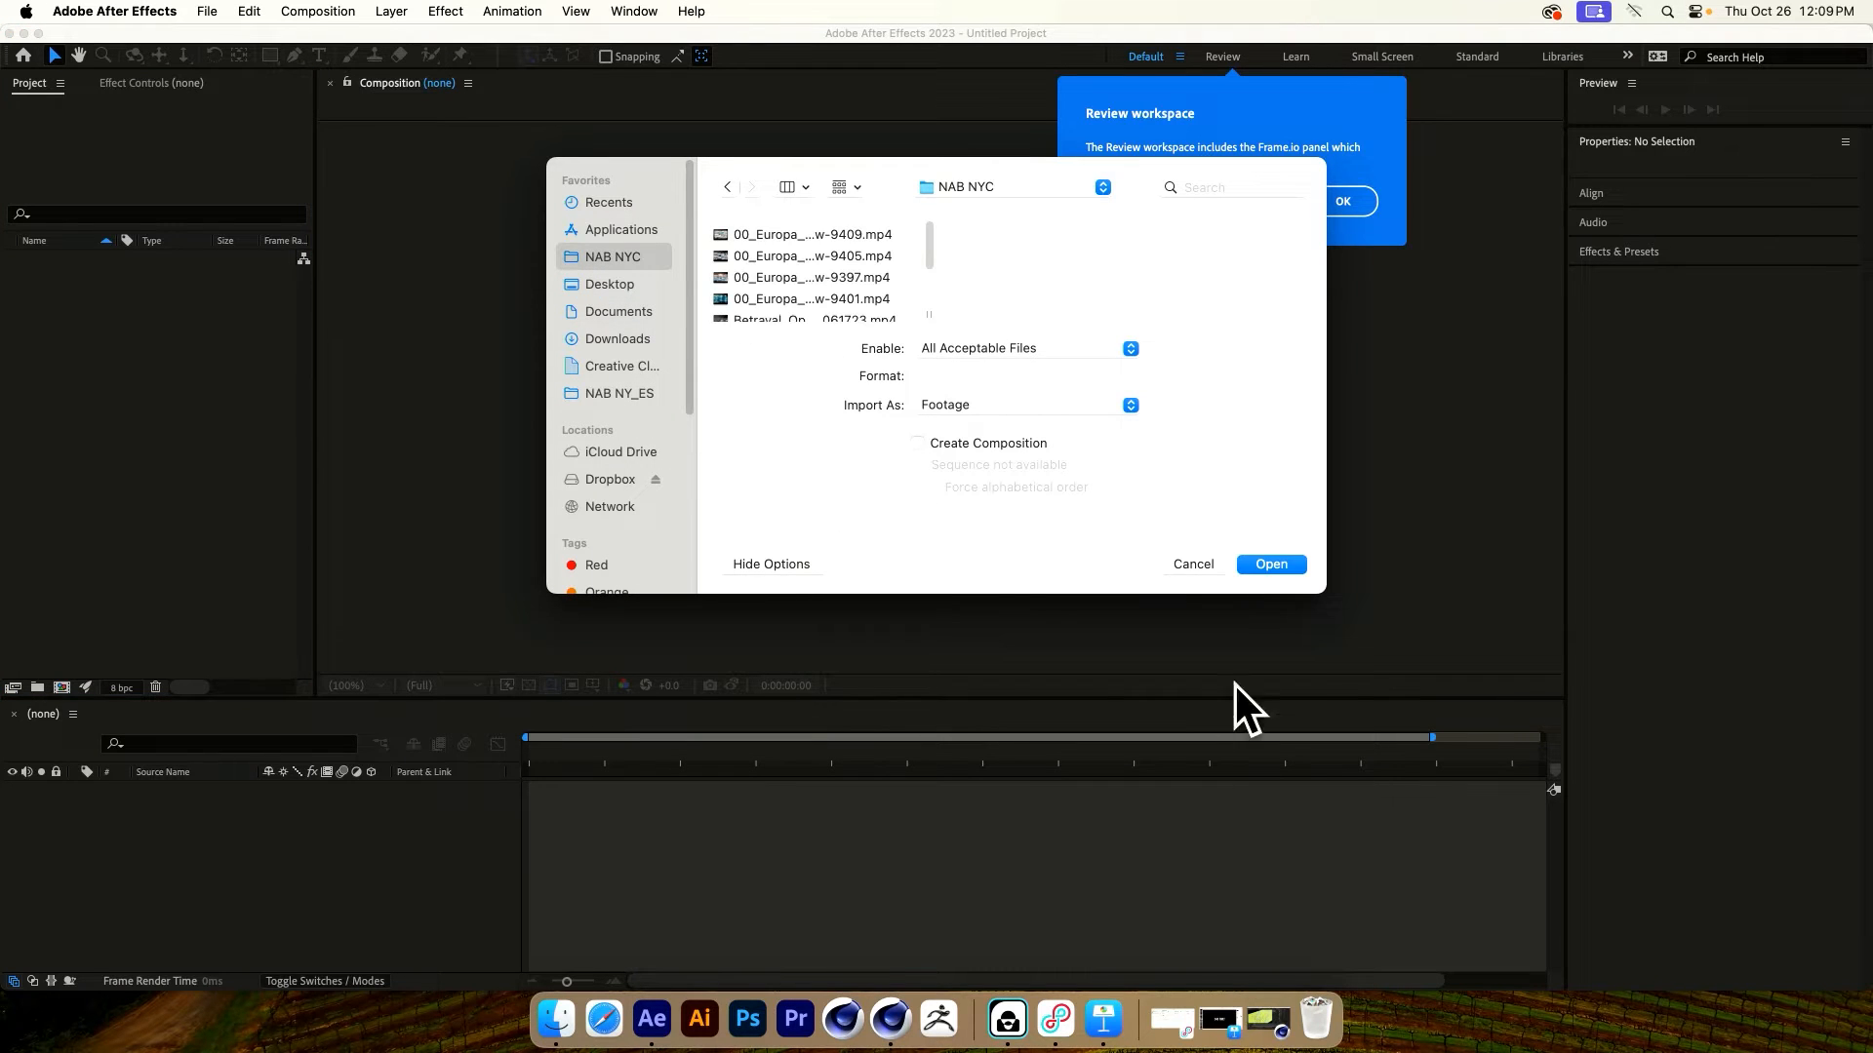
{"action": "left_click_drag", "start_coordinate": [1317, 597], "coordinate": [1397, 850]}
{"action": "scroll", "coordinate": [835, 470], "scroll_direction": "down", "scroll_amount": 2}
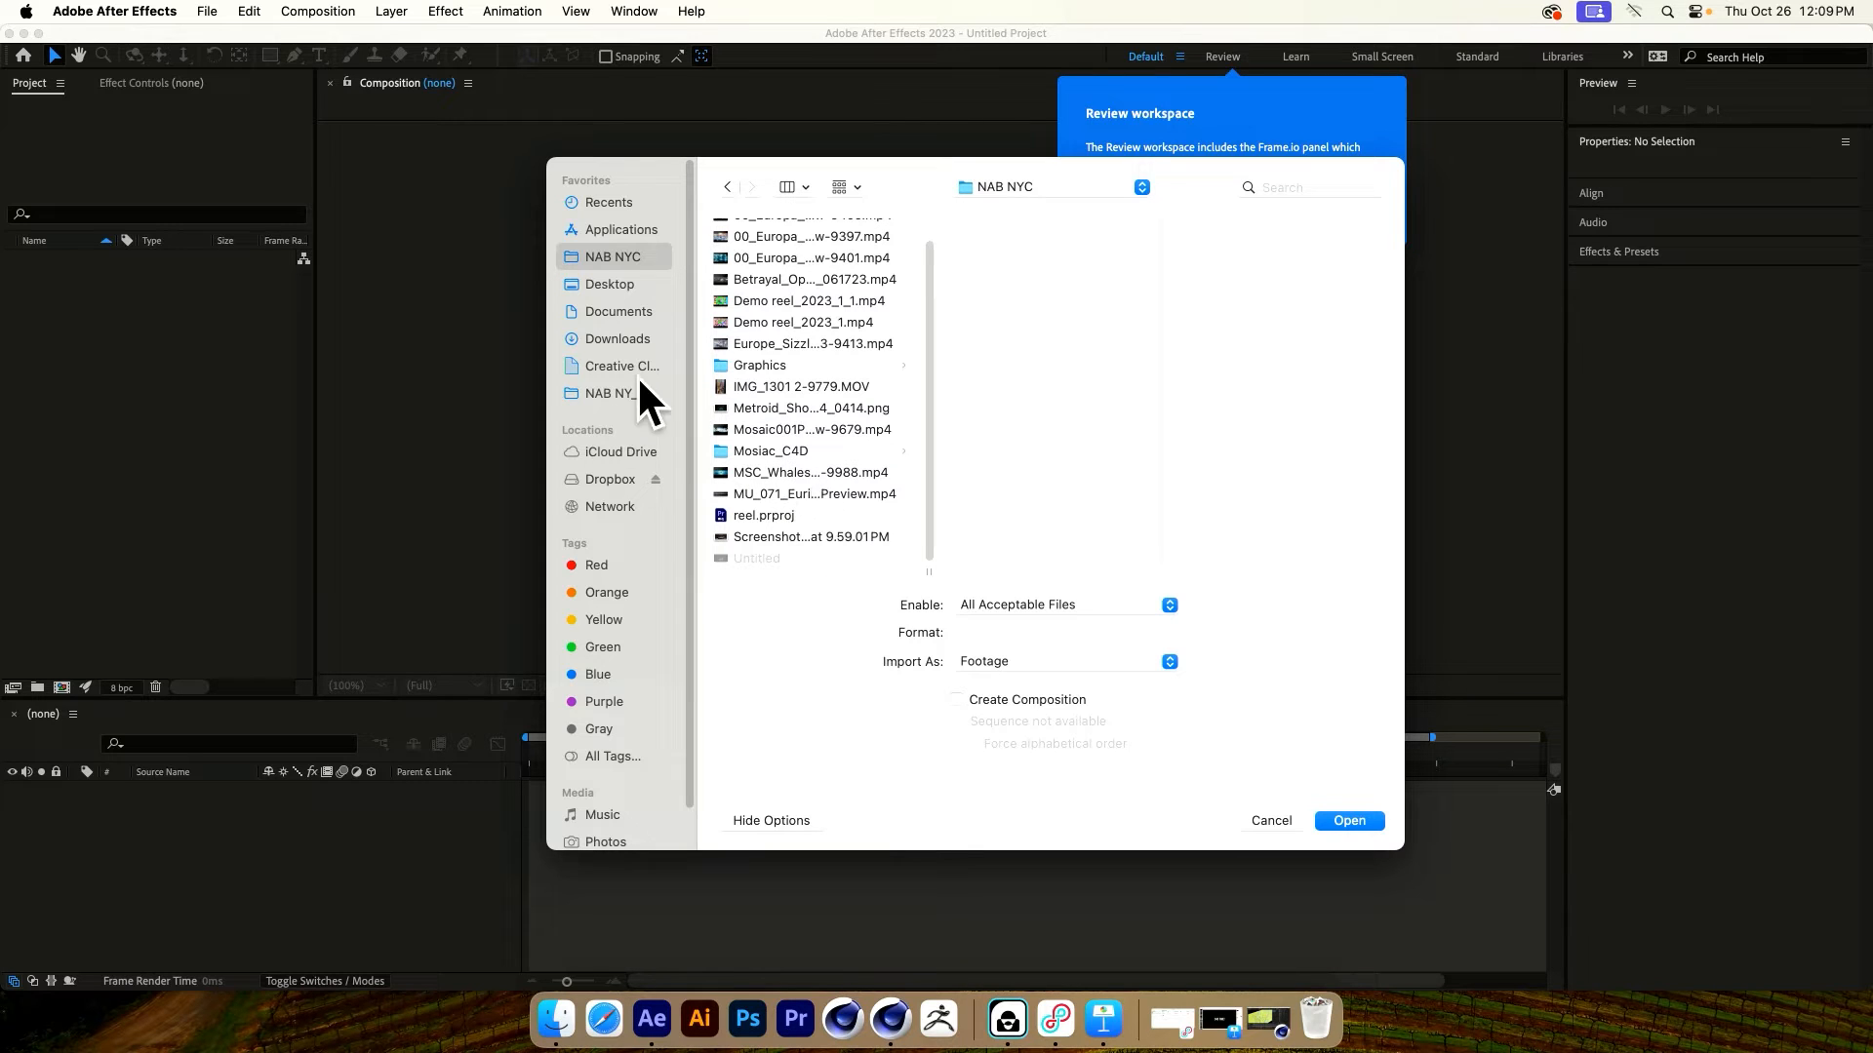
{"action": "left_click", "coordinate": [779, 451]}
{"action": "left_click", "coordinate": [1097, 324]}
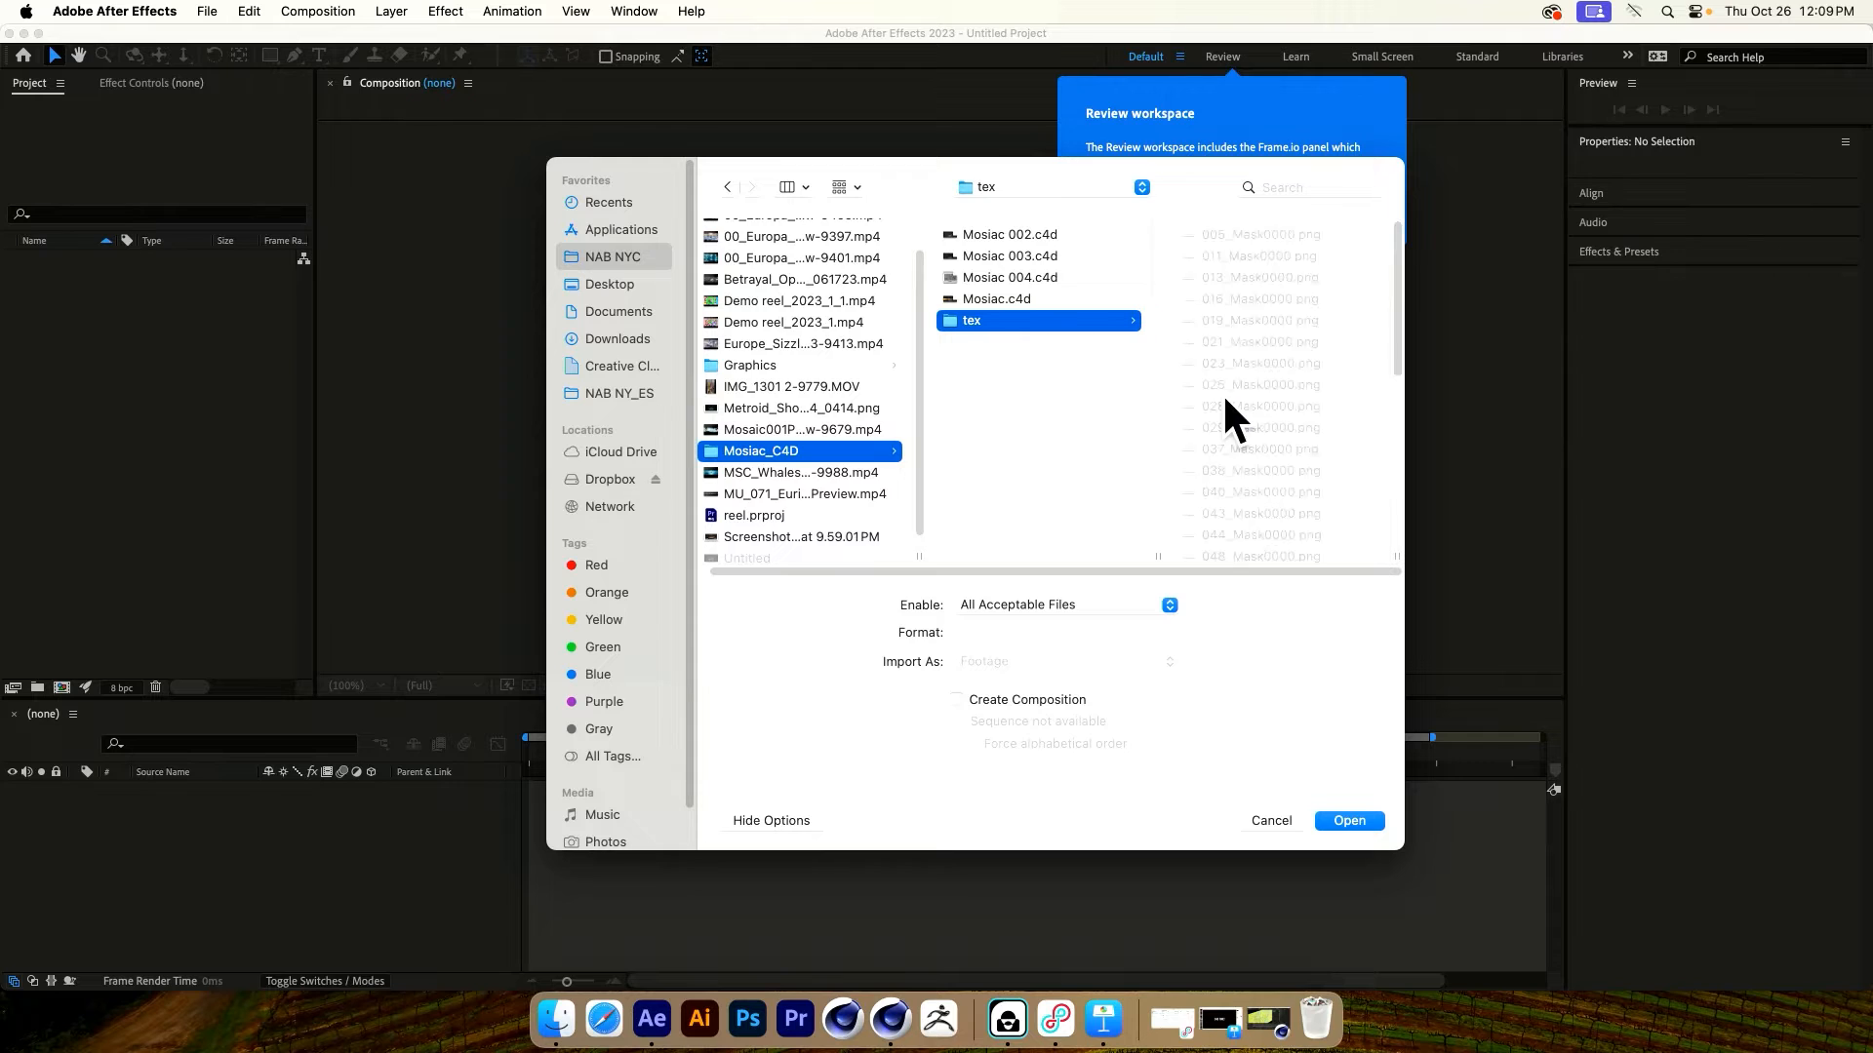
{"action": "double_click", "coordinate": [1227, 392]}
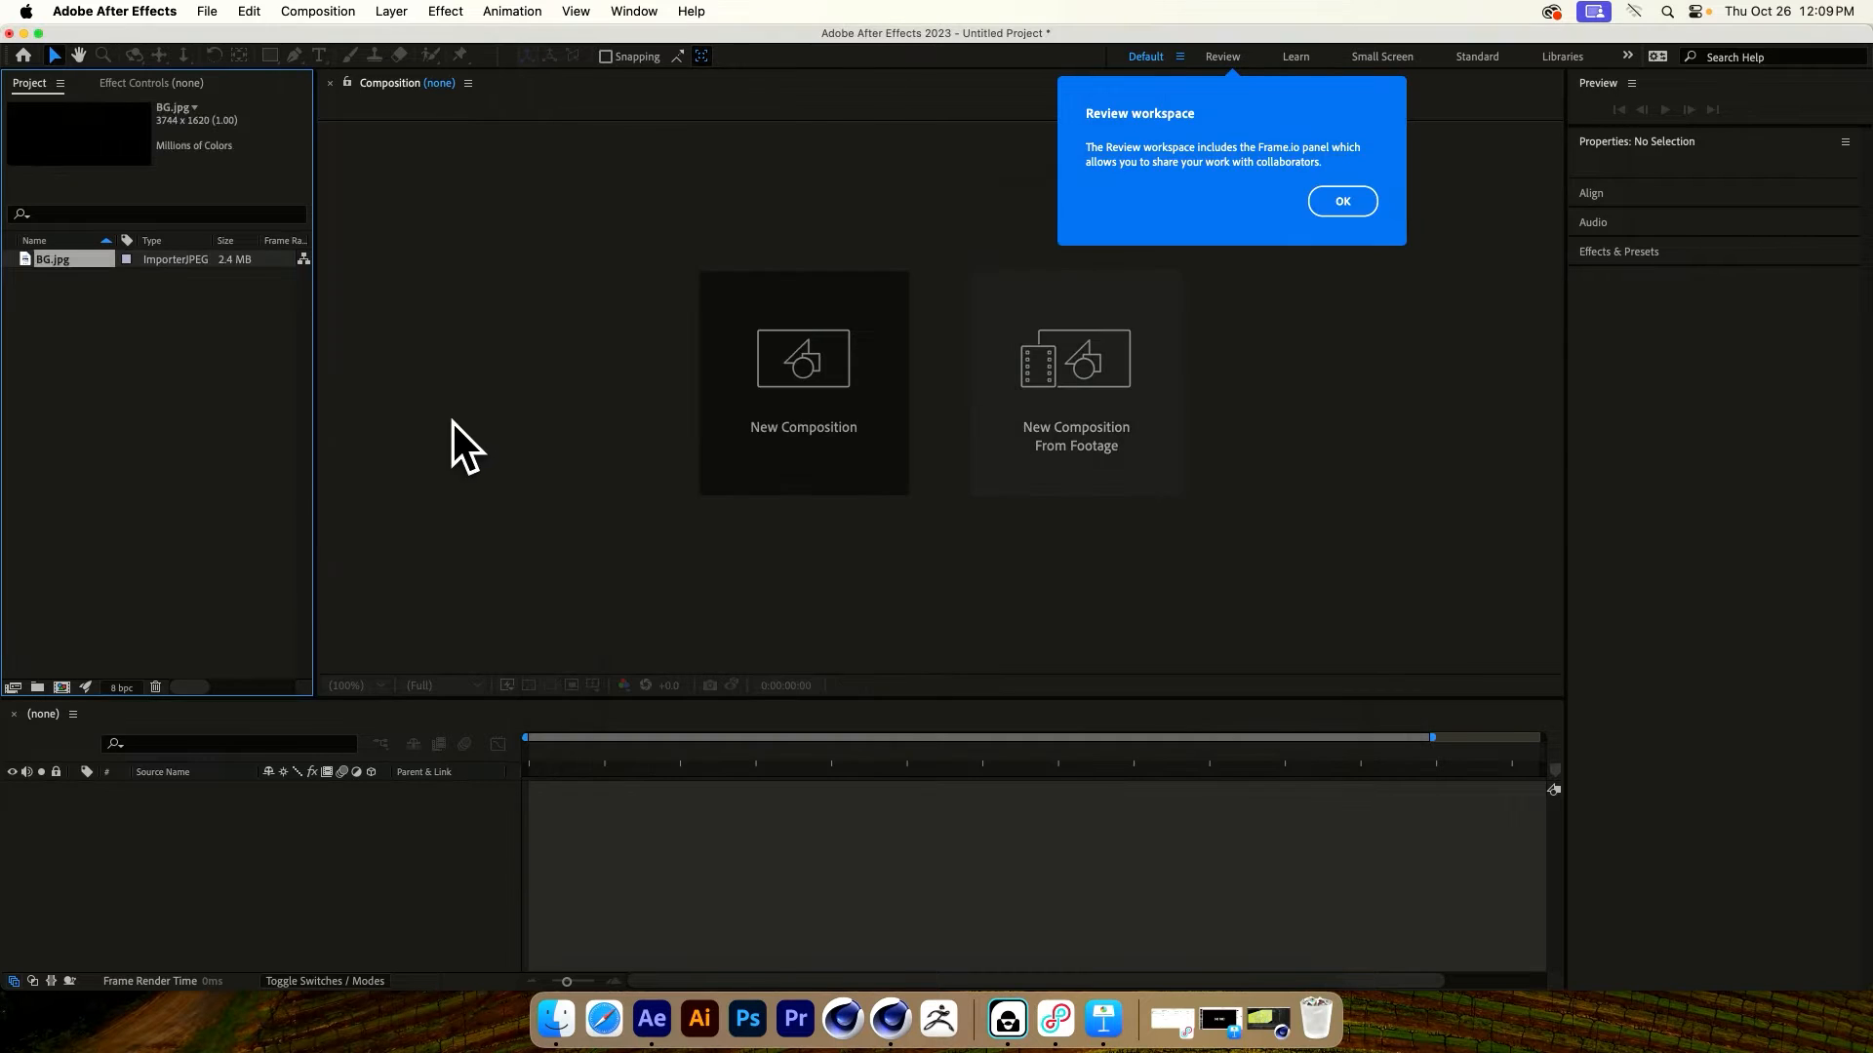
Create a new composition from the imported BG.jpg footage and dismiss the Review workspace tip
{"action": "double_click", "coordinate": [168, 459]}
{"action": "left_click", "coordinate": [1232, 756]}
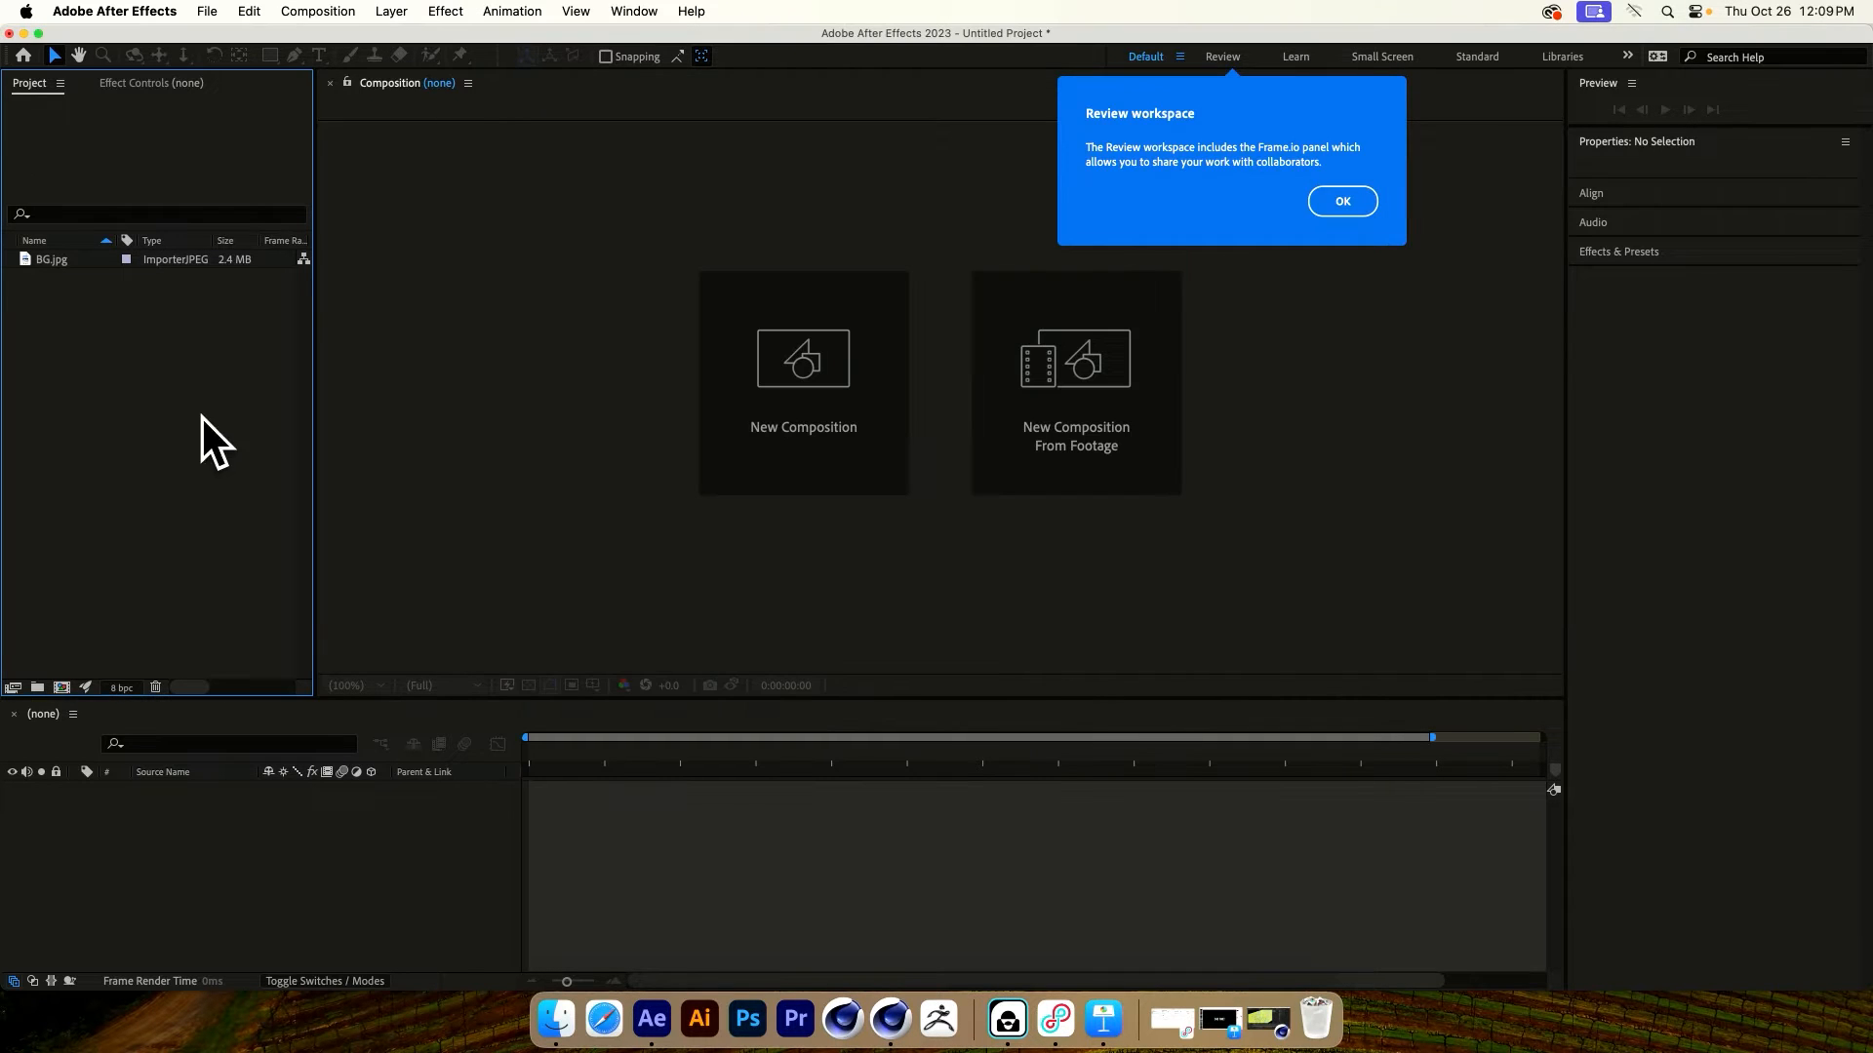
{"action": "left_click_drag", "start_coordinate": [78, 267], "coordinate": [61, 687]}
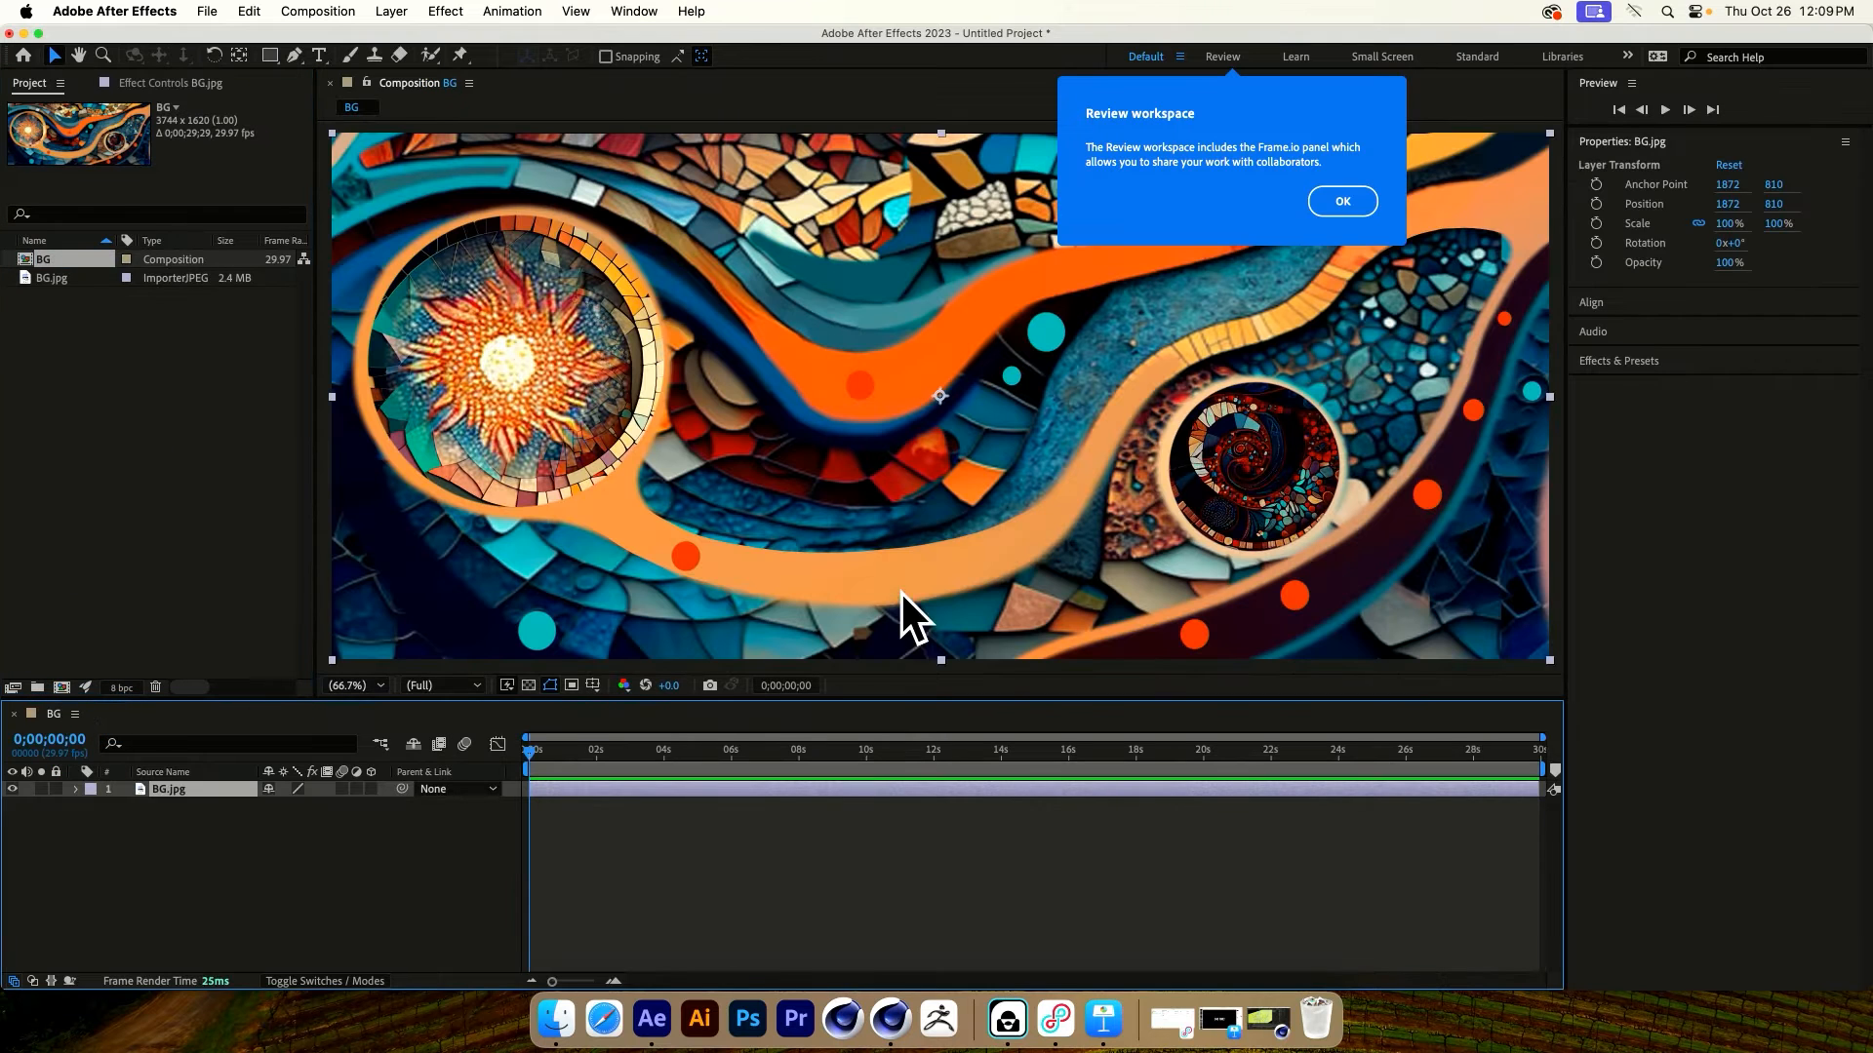
{"action": "left_click", "coordinate": [1349, 202]}
{"action": "scroll", "coordinate": [731, 498], "scroll_direction": "down", "scroll_amount": 2}
{"action": "scroll", "coordinate": [743, 501], "scroll_direction": "up", "scroll_amount": 2}
{"action": "scroll", "coordinate": [743, 501], "scroll_direction": "down", "scroll_amount": 2}
{"action": "left_click", "coordinate": [18, 351]}
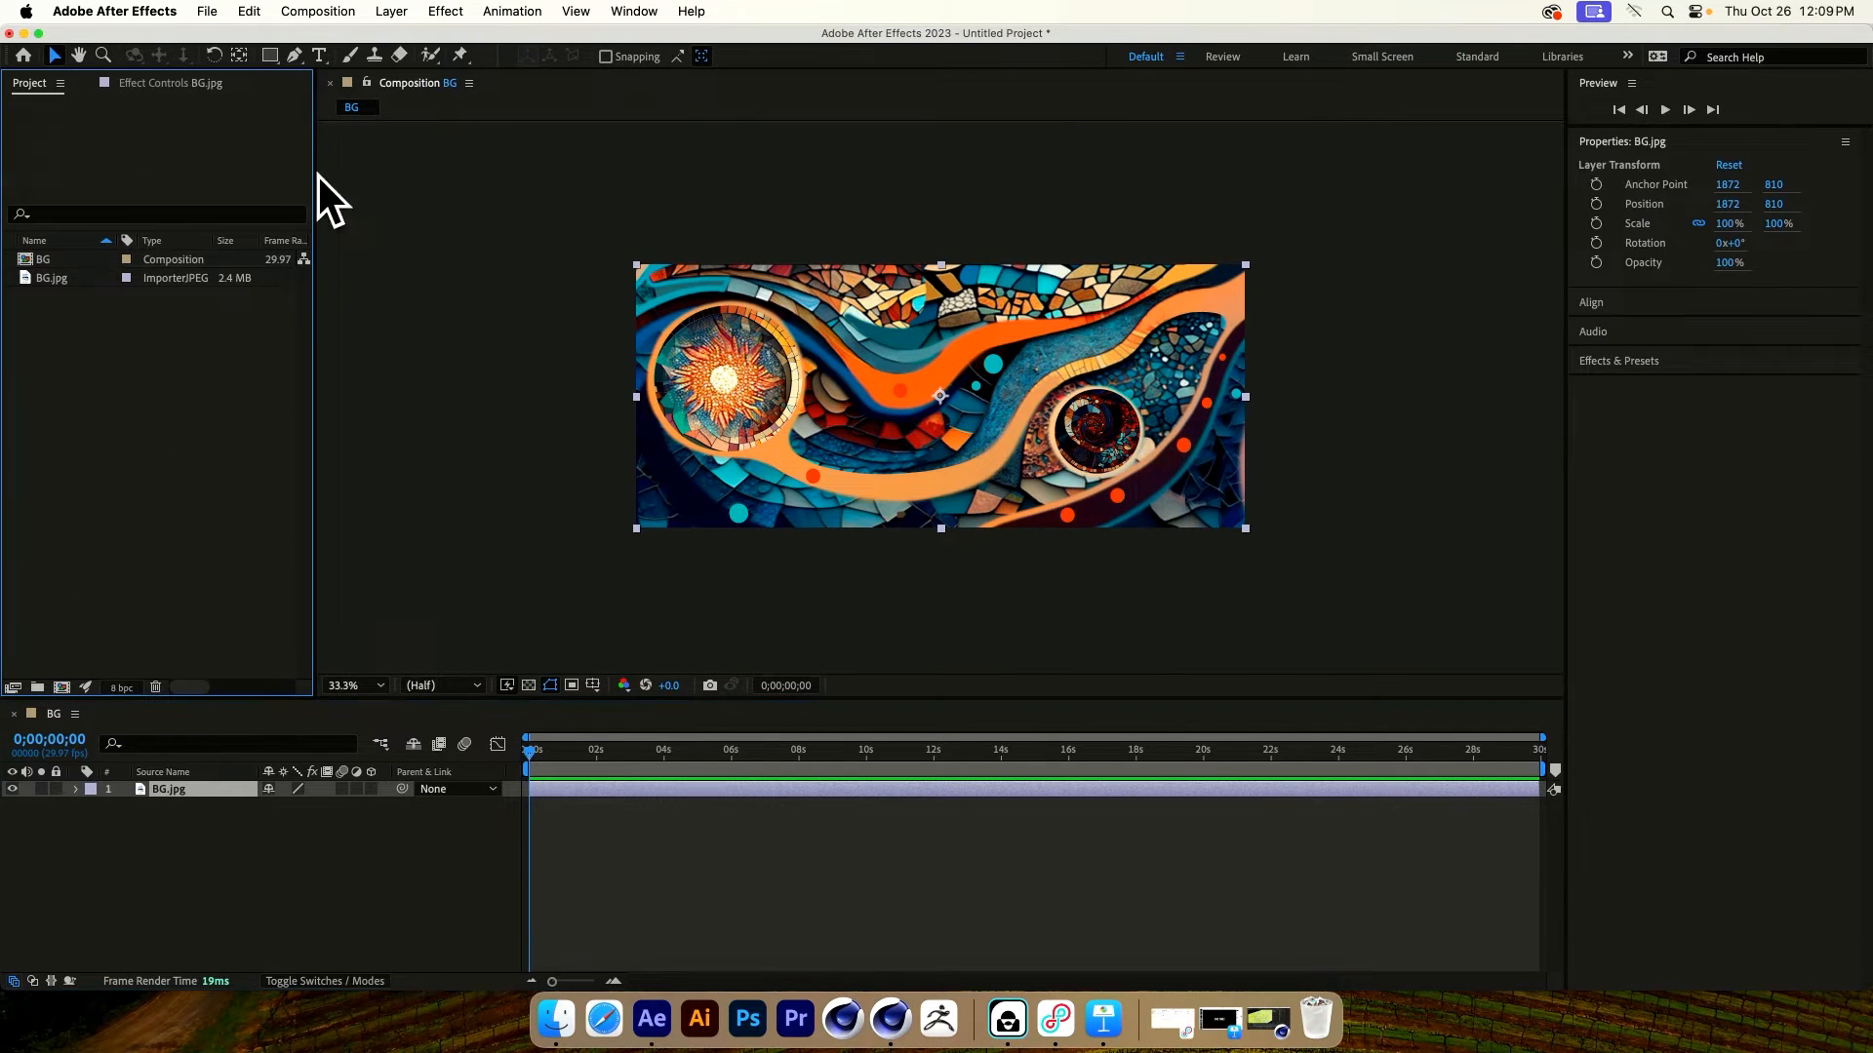
Mask the BG.jpg layer with the Pen tool, tracing the mosaic area above the orange band and closing the path above the image
{"action": "left_click", "coordinate": [294, 56]}
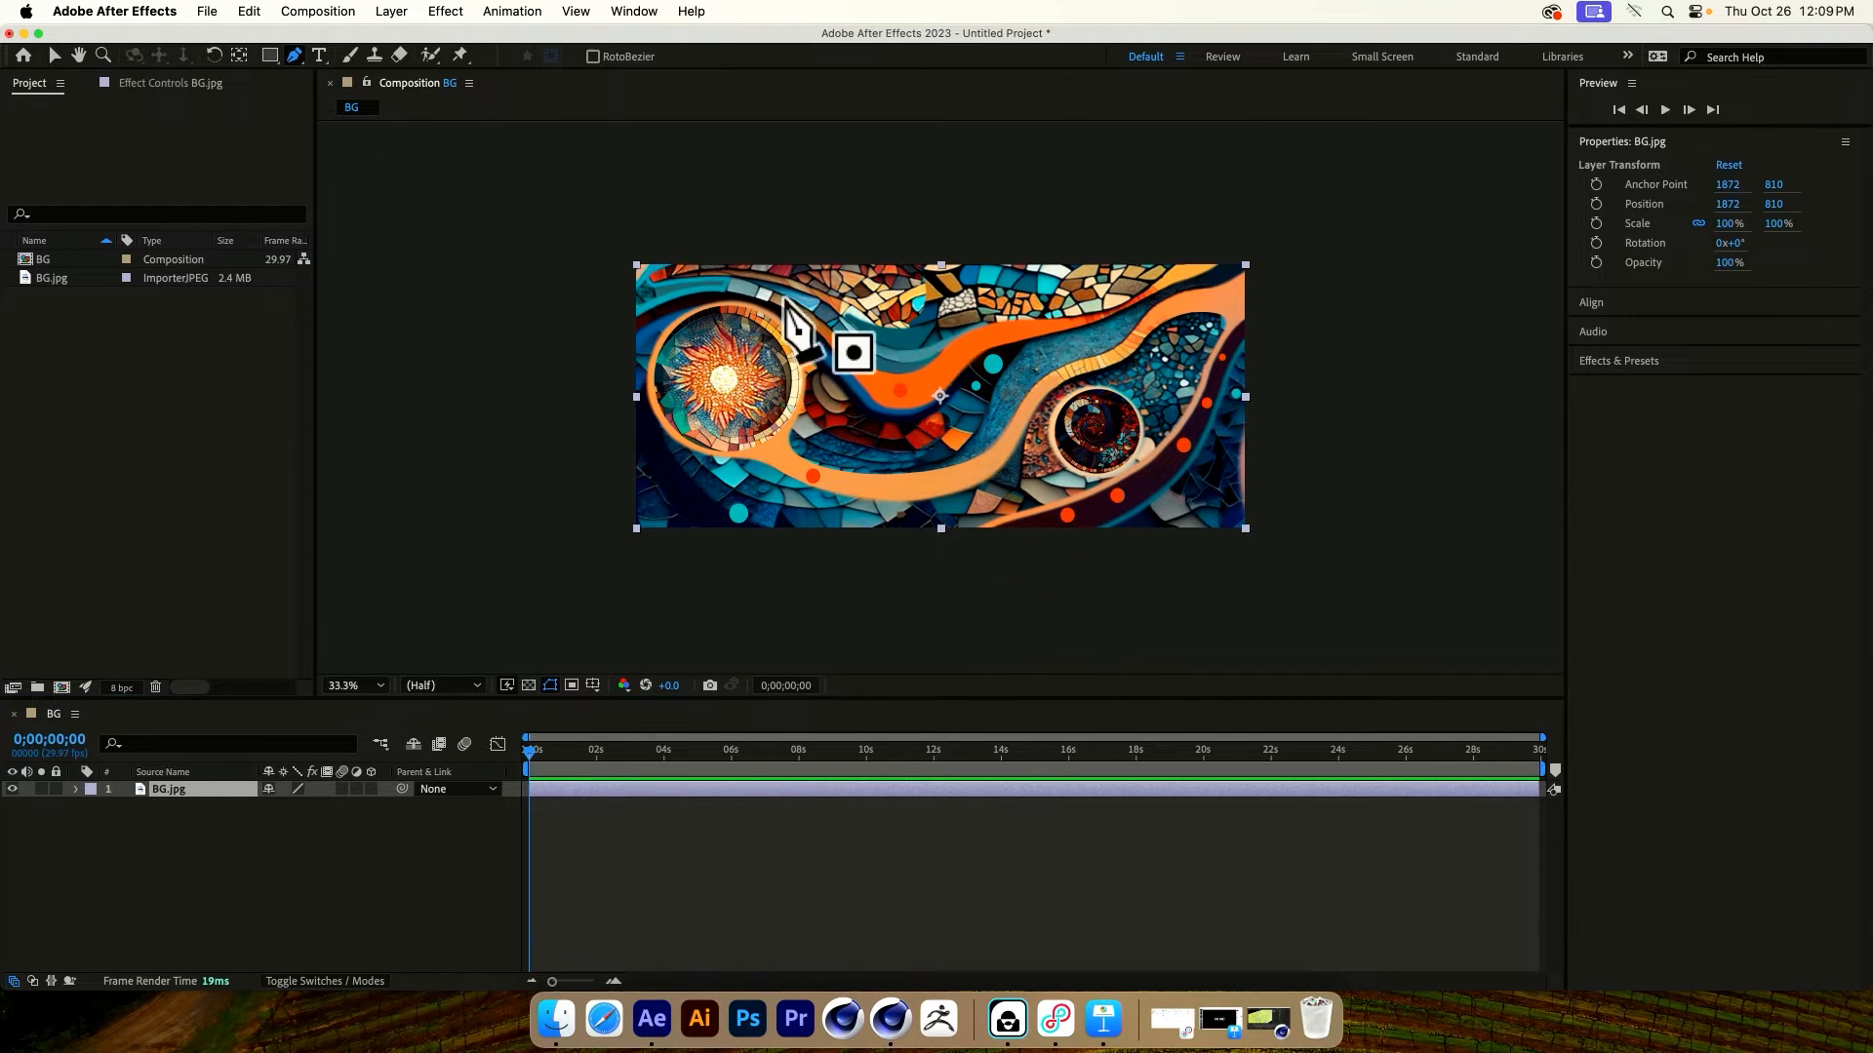
{"action": "left_click", "coordinate": [686, 260]}
{"action": "left_click", "coordinate": [654, 275]}
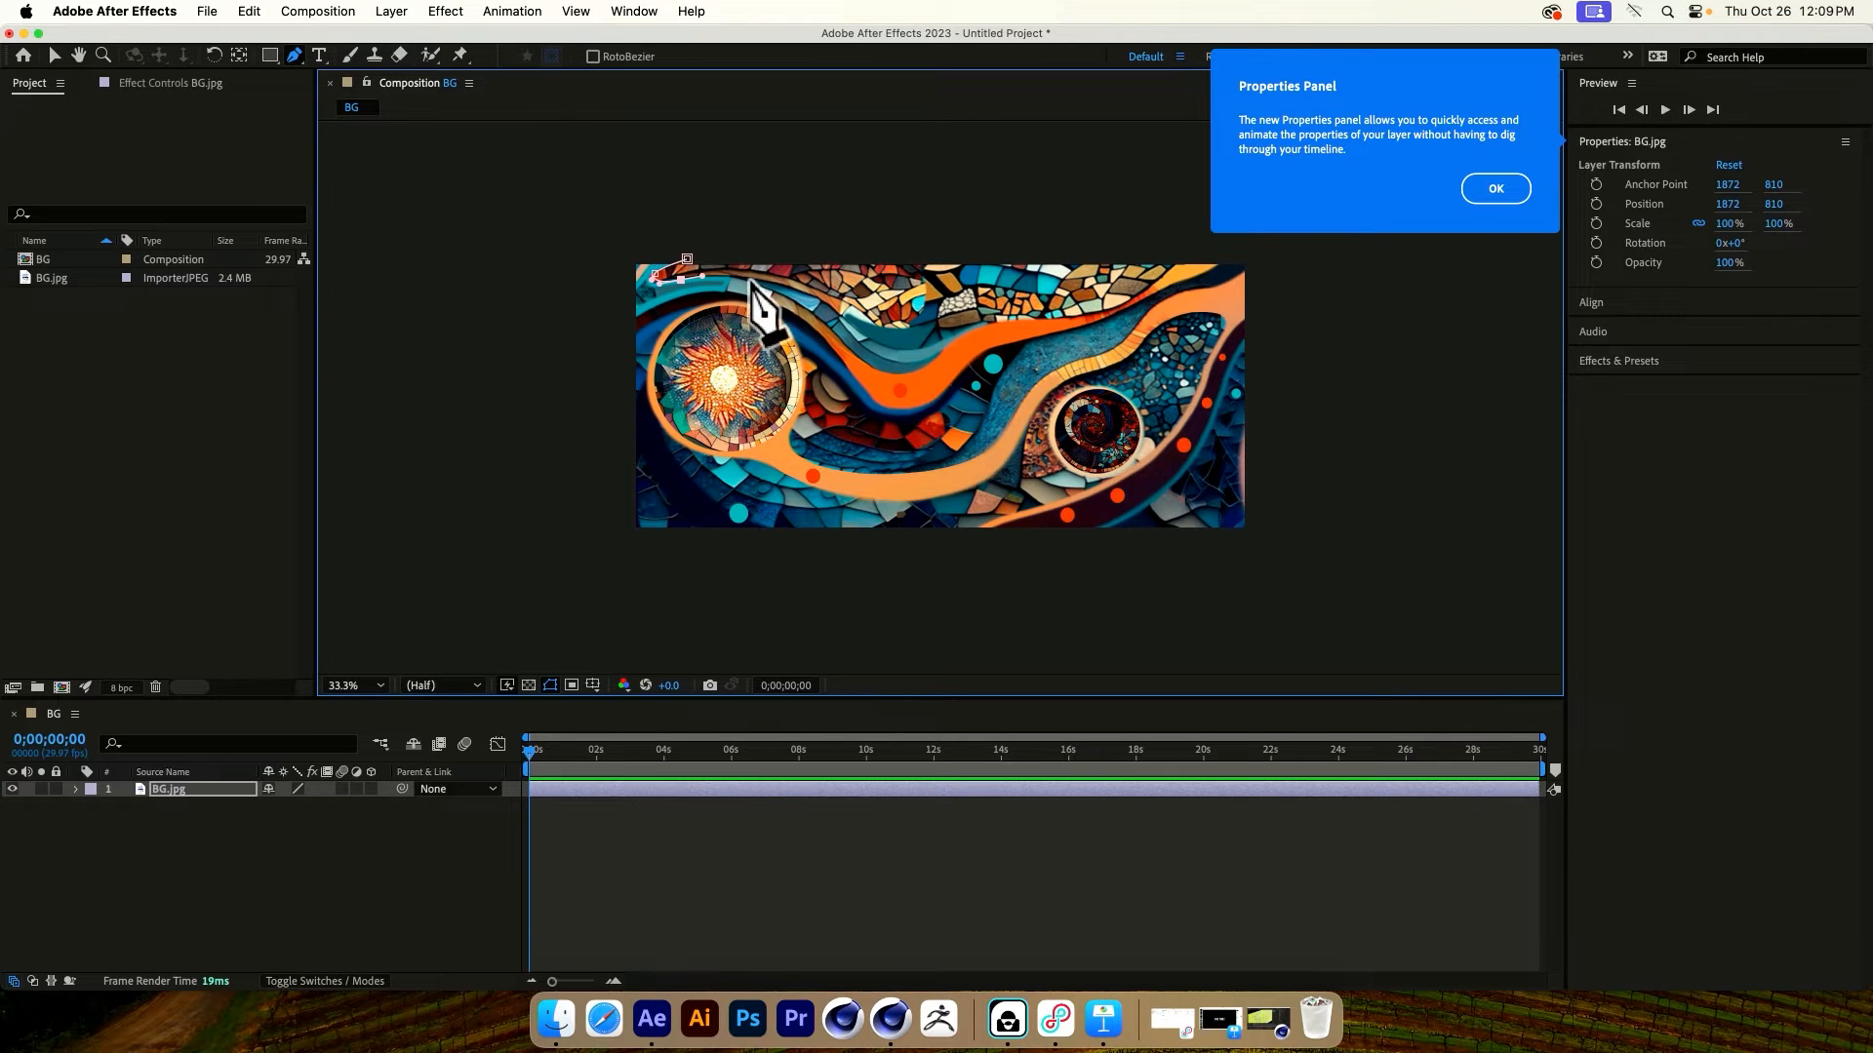
{"action": "left_click", "coordinate": [771, 286]}
{"action": "left_click", "coordinate": [846, 346]}
{"action": "left_click", "coordinate": [916, 371]}
{"action": "left_click", "coordinate": [970, 333]}
{"action": "left_click", "coordinate": [1031, 319]}
{"action": "left_click", "coordinate": [1097, 313]}
{"action": "left_click_drag", "start_coordinate": [1110, 312], "coordinate": [1182, 254]}
{"action": "left_click", "coordinate": [1186, 232]}
{"action": "left_click", "coordinate": [1082, 206]}
{"action": "left_click", "coordinate": [782, 222]}
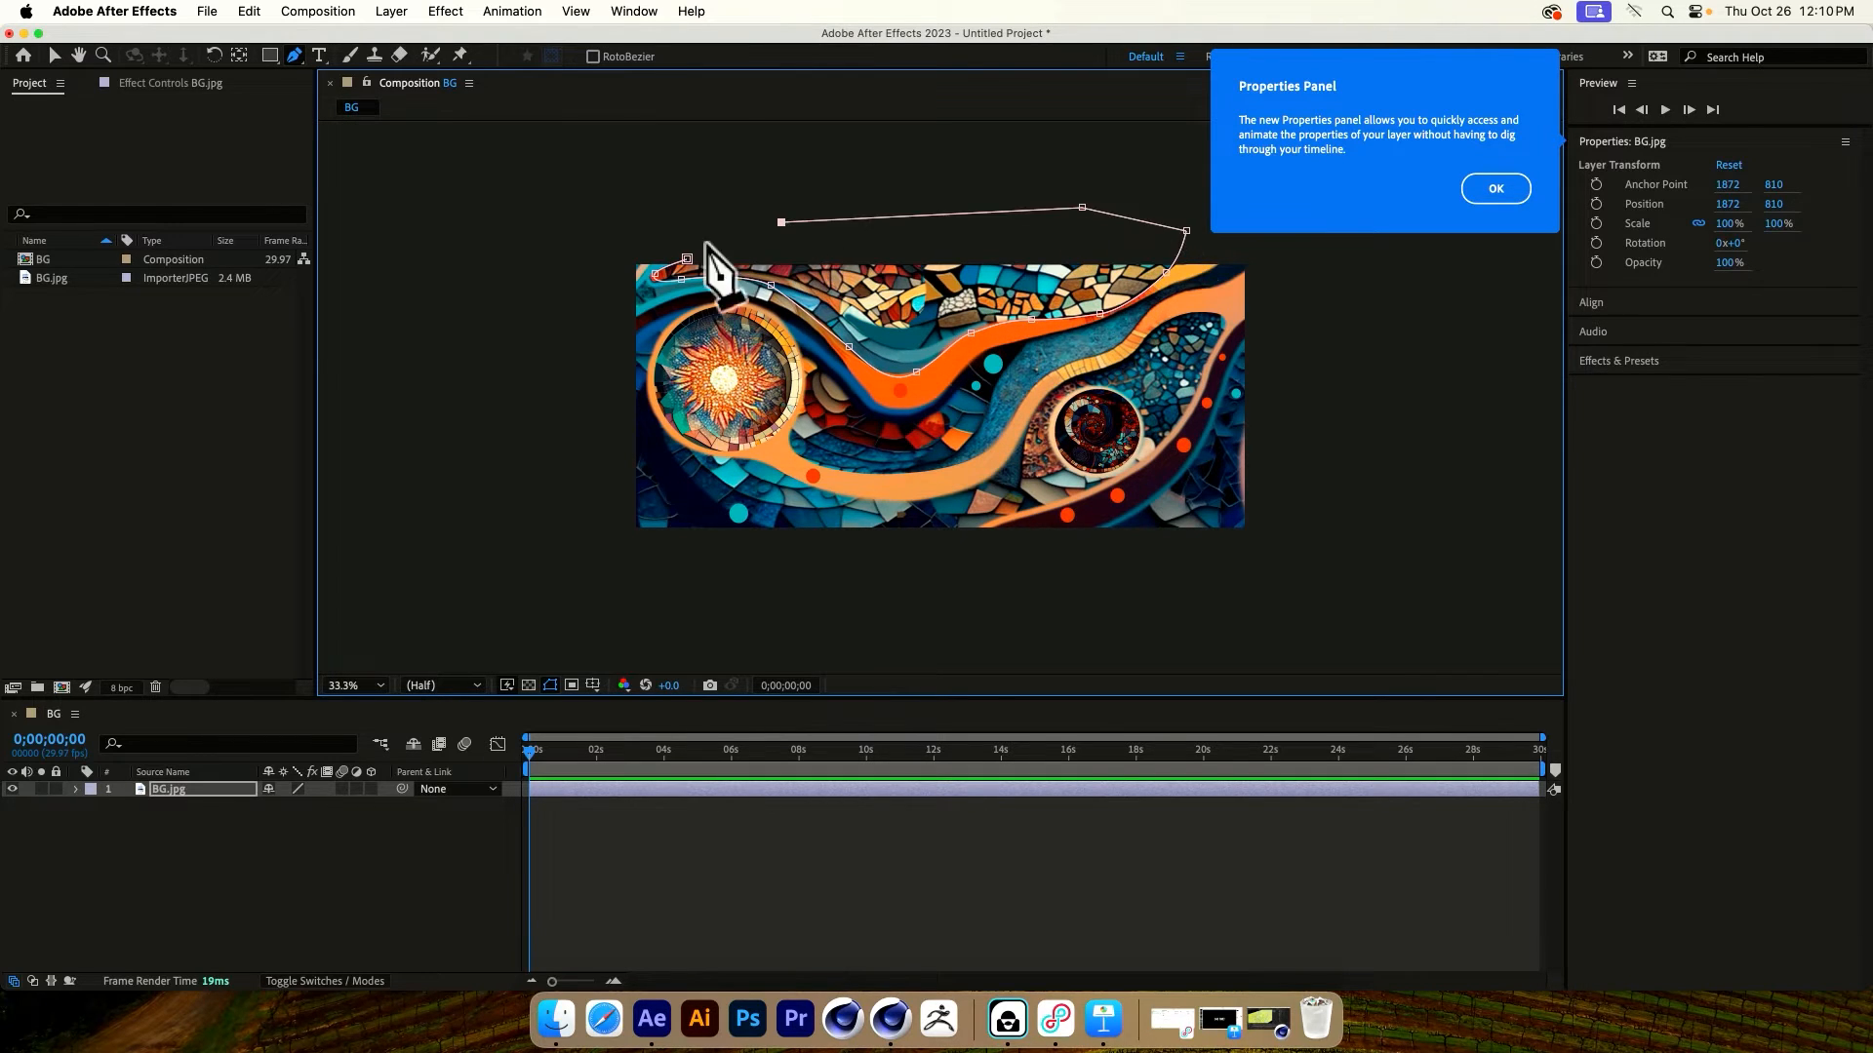
{"action": "left_click", "coordinate": [687, 259]}
{"action": "left_click", "coordinate": [199, 831]}
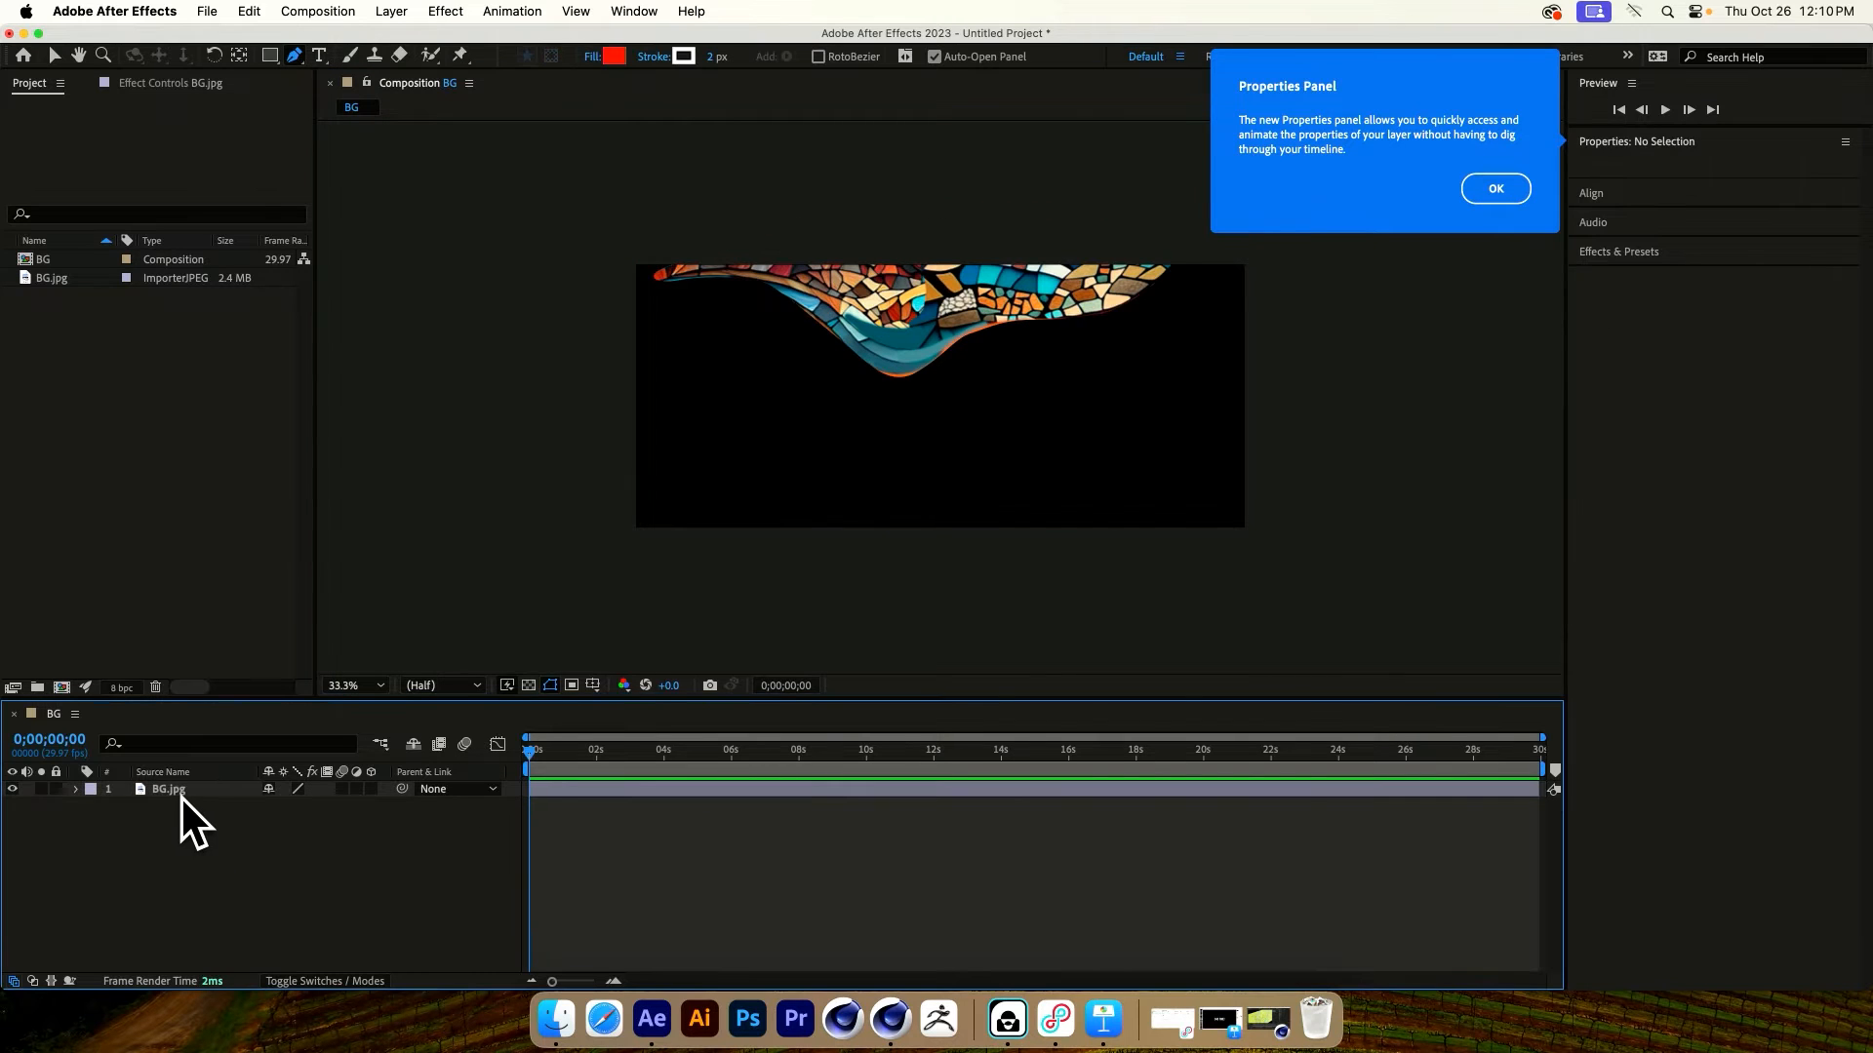
Add an adjustment layer above BG.jpg, dismiss the Properties panel tip and keep the new layer selected
{"action": "right_click", "coordinate": [148, 851]}
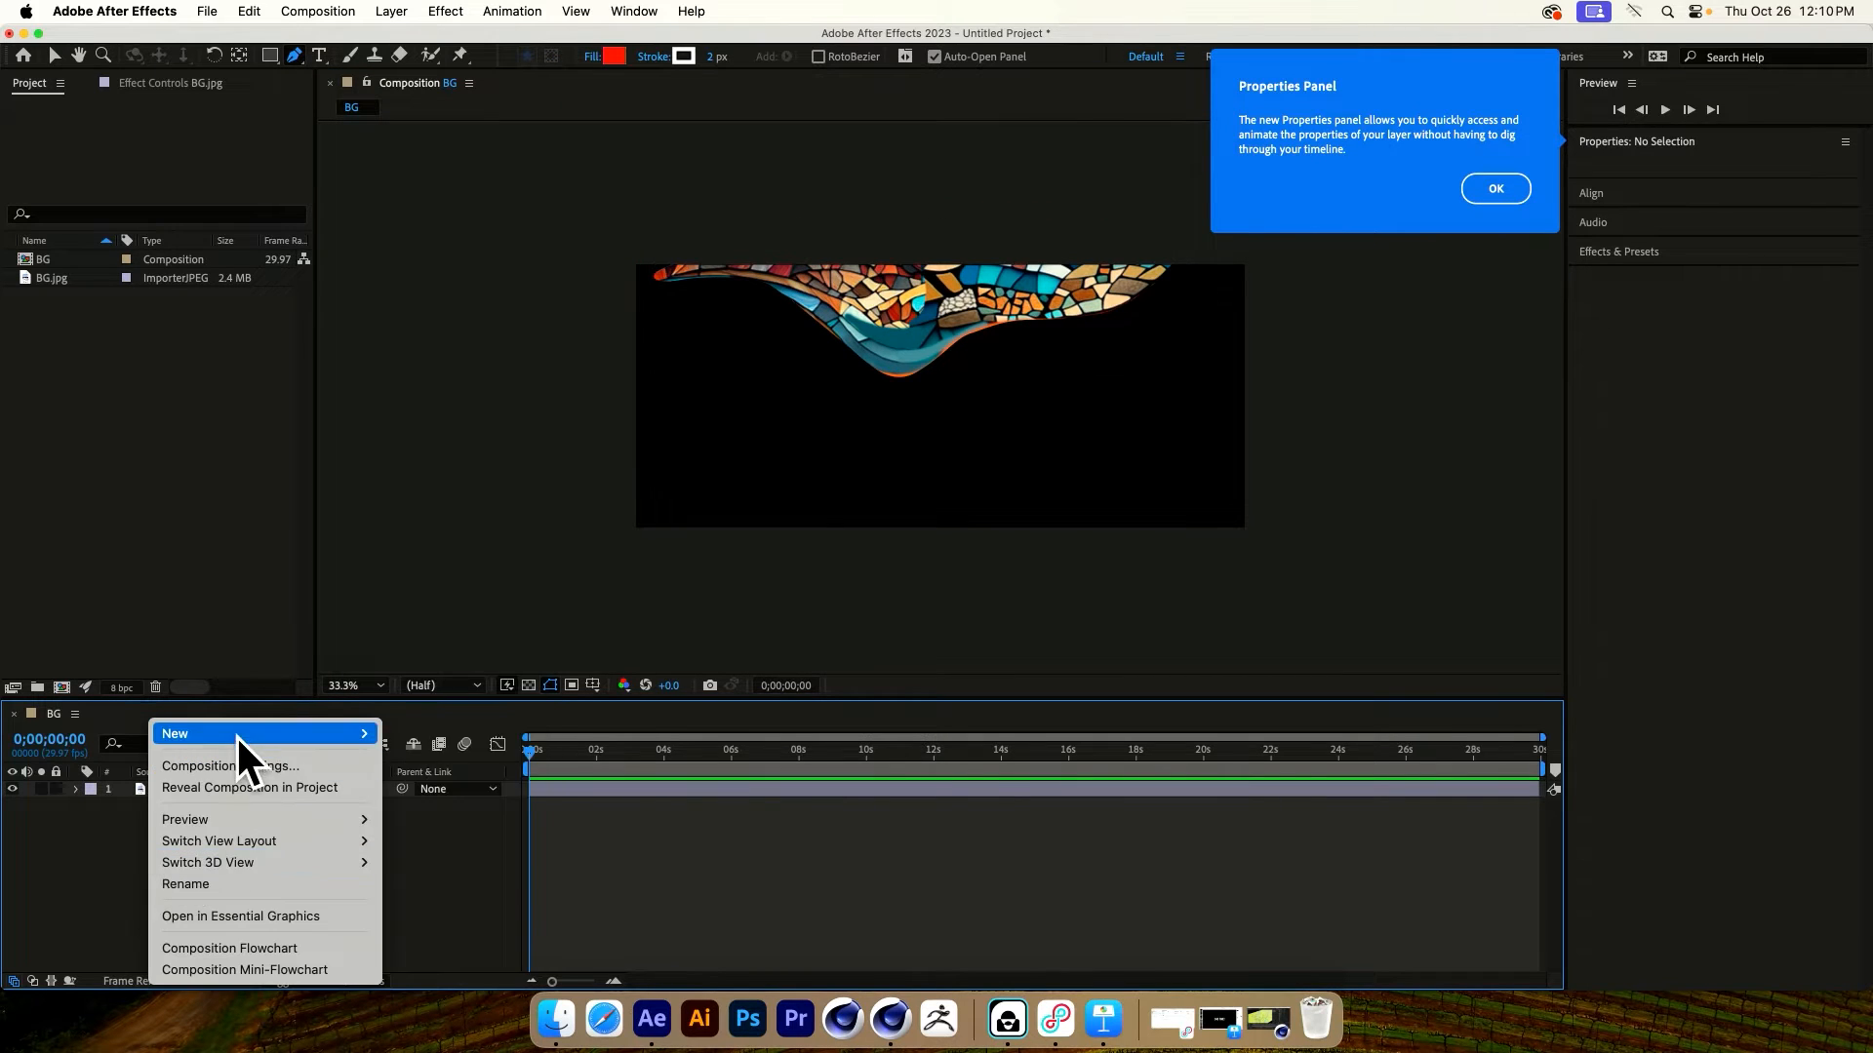
{"action": "mouse_move", "coordinate": [338, 735]}
{"action": "left_click", "coordinate": [473, 891]}
{"action": "left_click", "coordinate": [183, 792]}
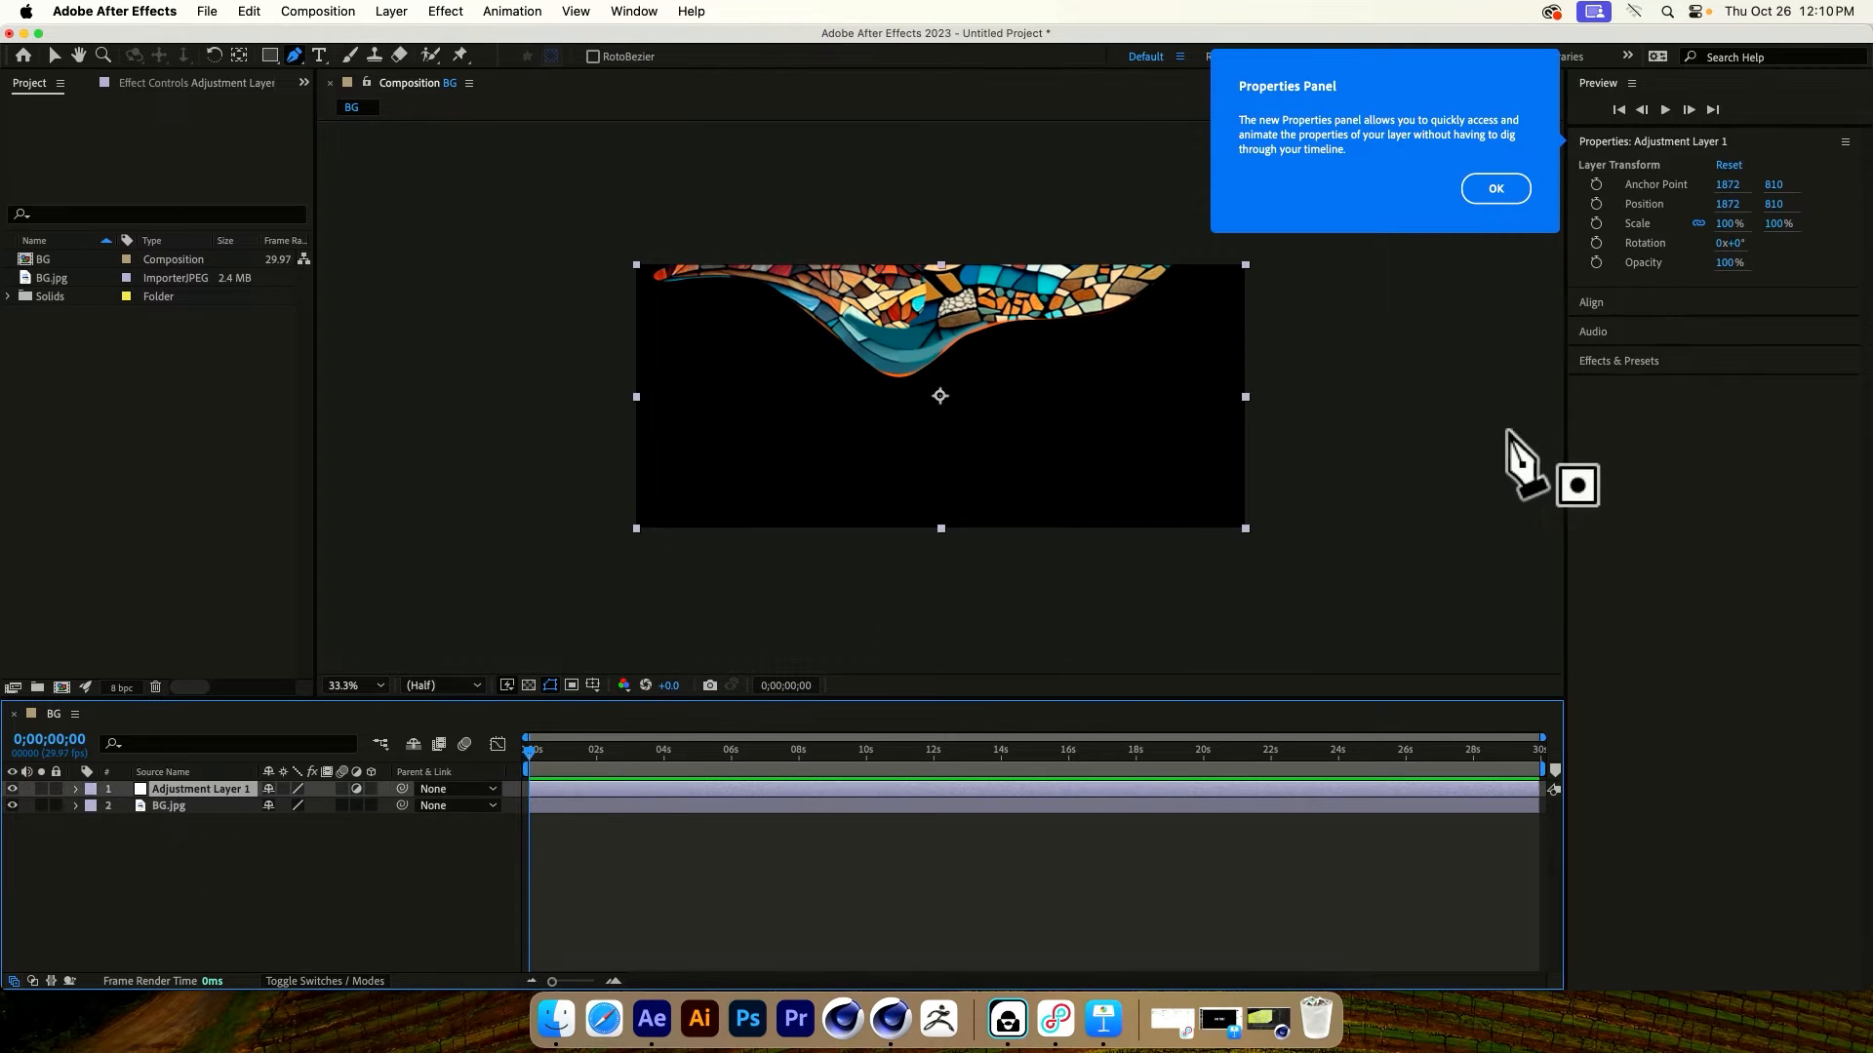
{"action": "left_click", "coordinate": [1495, 188]}
{"action": "left_click", "coordinate": [243, 869]}
{"action": "left_click", "coordinate": [217, 792]}
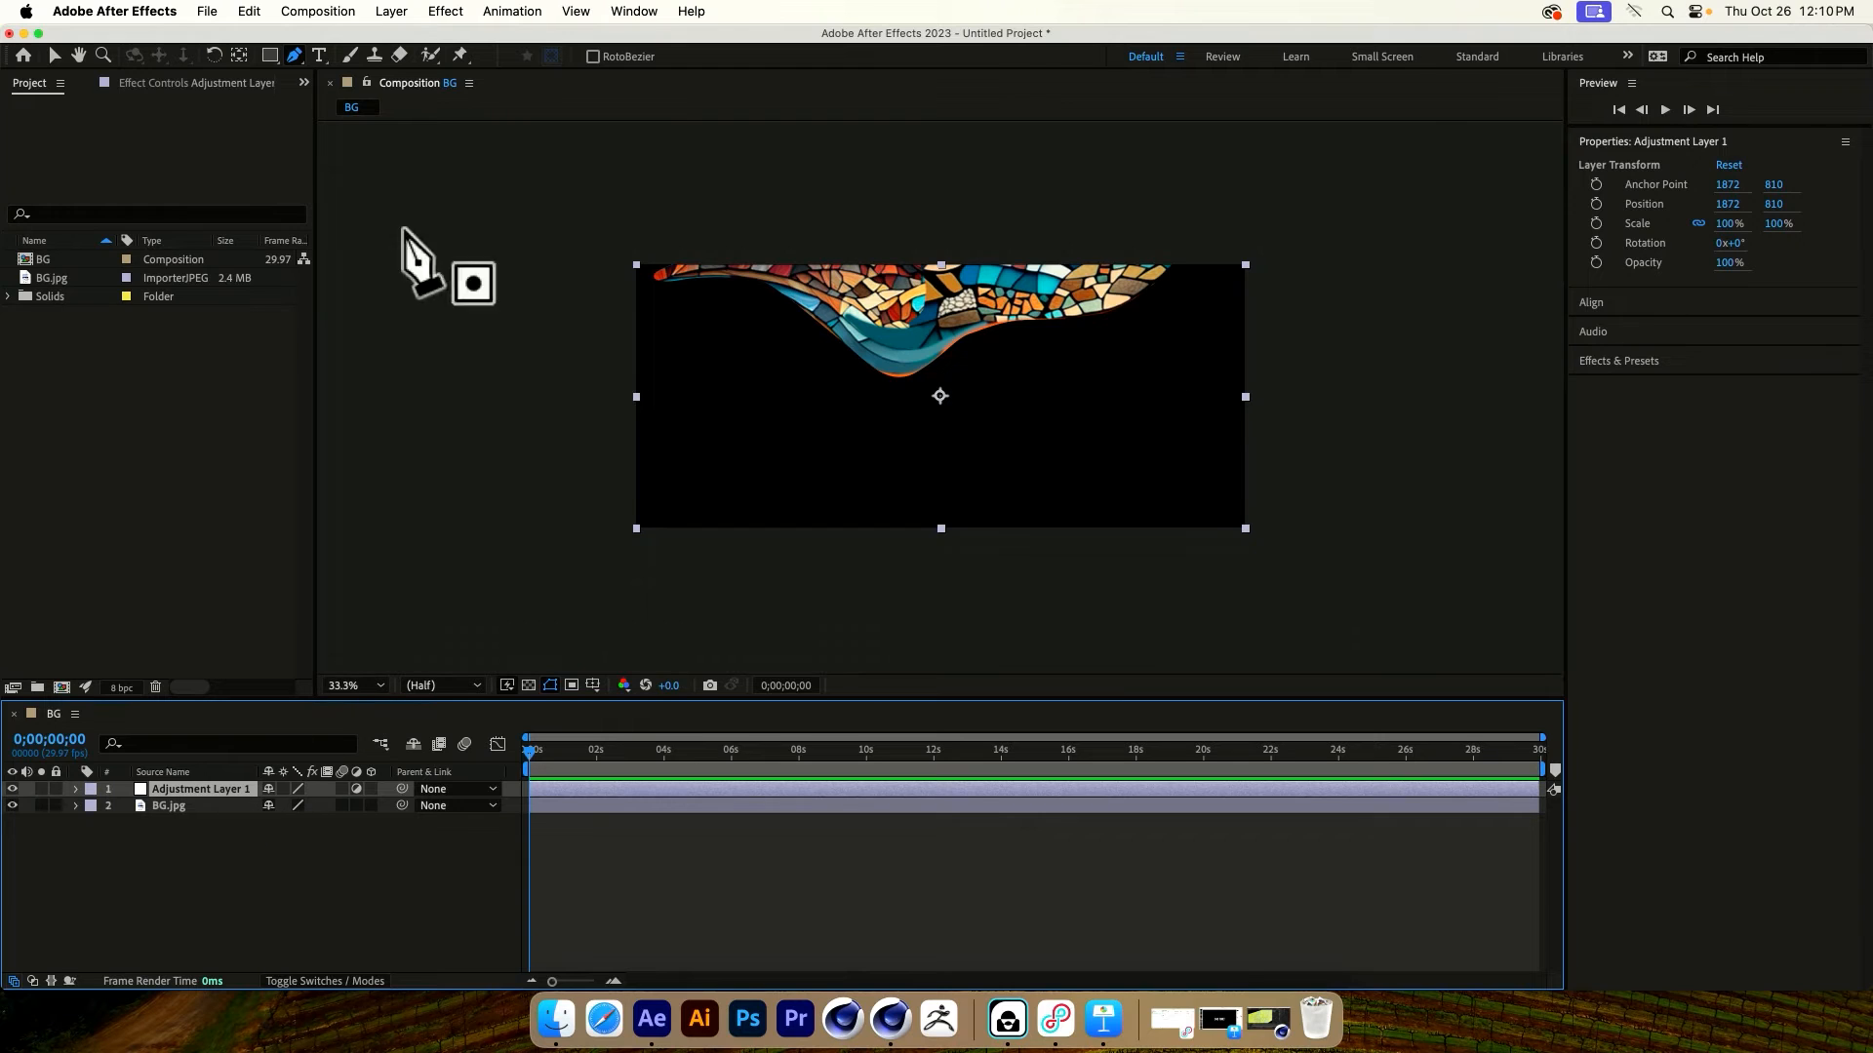
Find the Colorama effect and apply it to Adjustment Layer 1
{"action": "left_click", "coordinate": [1625, 363]}
{"action": "left_click", "coordinate": [1656, 388]}
{"action": "type", "text": "colora"}
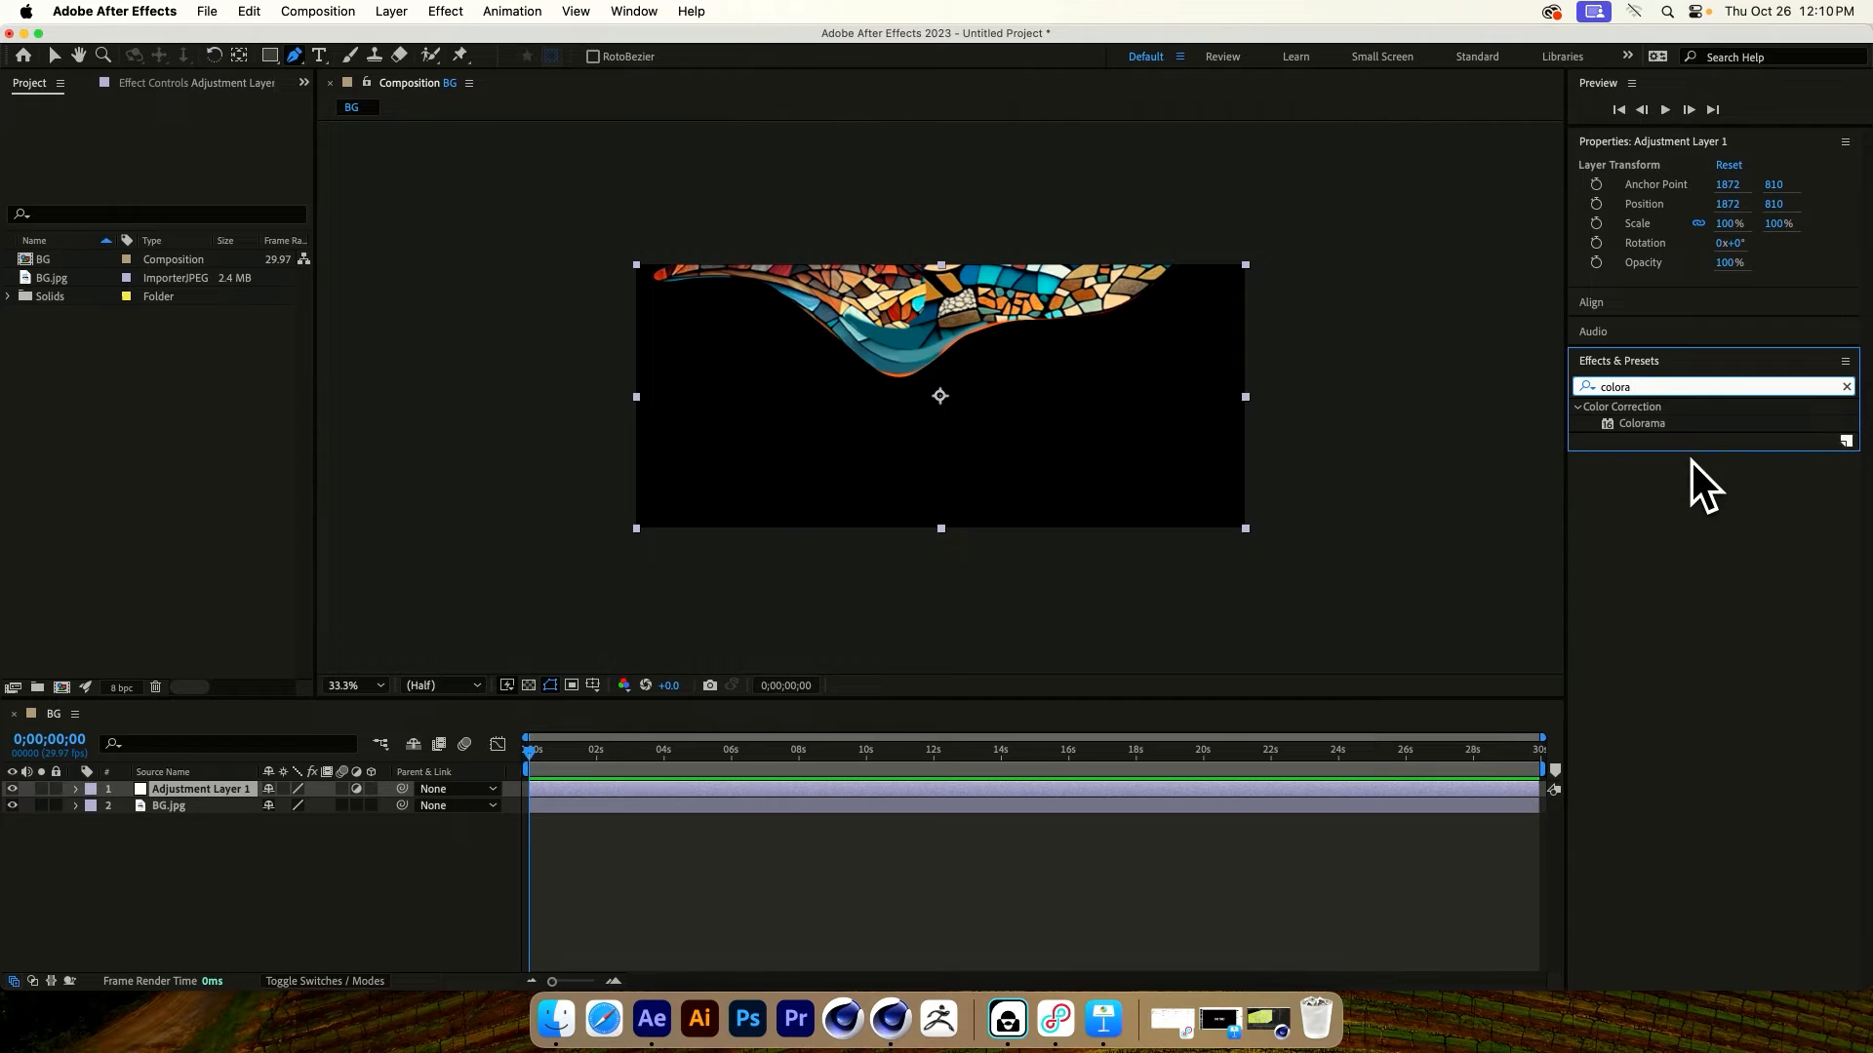
{"action": "left_click_drag", "start_coordinate": [1641, 423], "coordinate": [1186, 704]}
{"action": "left_click", "coordinate": [320, 870]}
Duplicate the masked BG.jpg layer and select the upper copy
{"action": "left_click", "coordinate": [174, 807]}
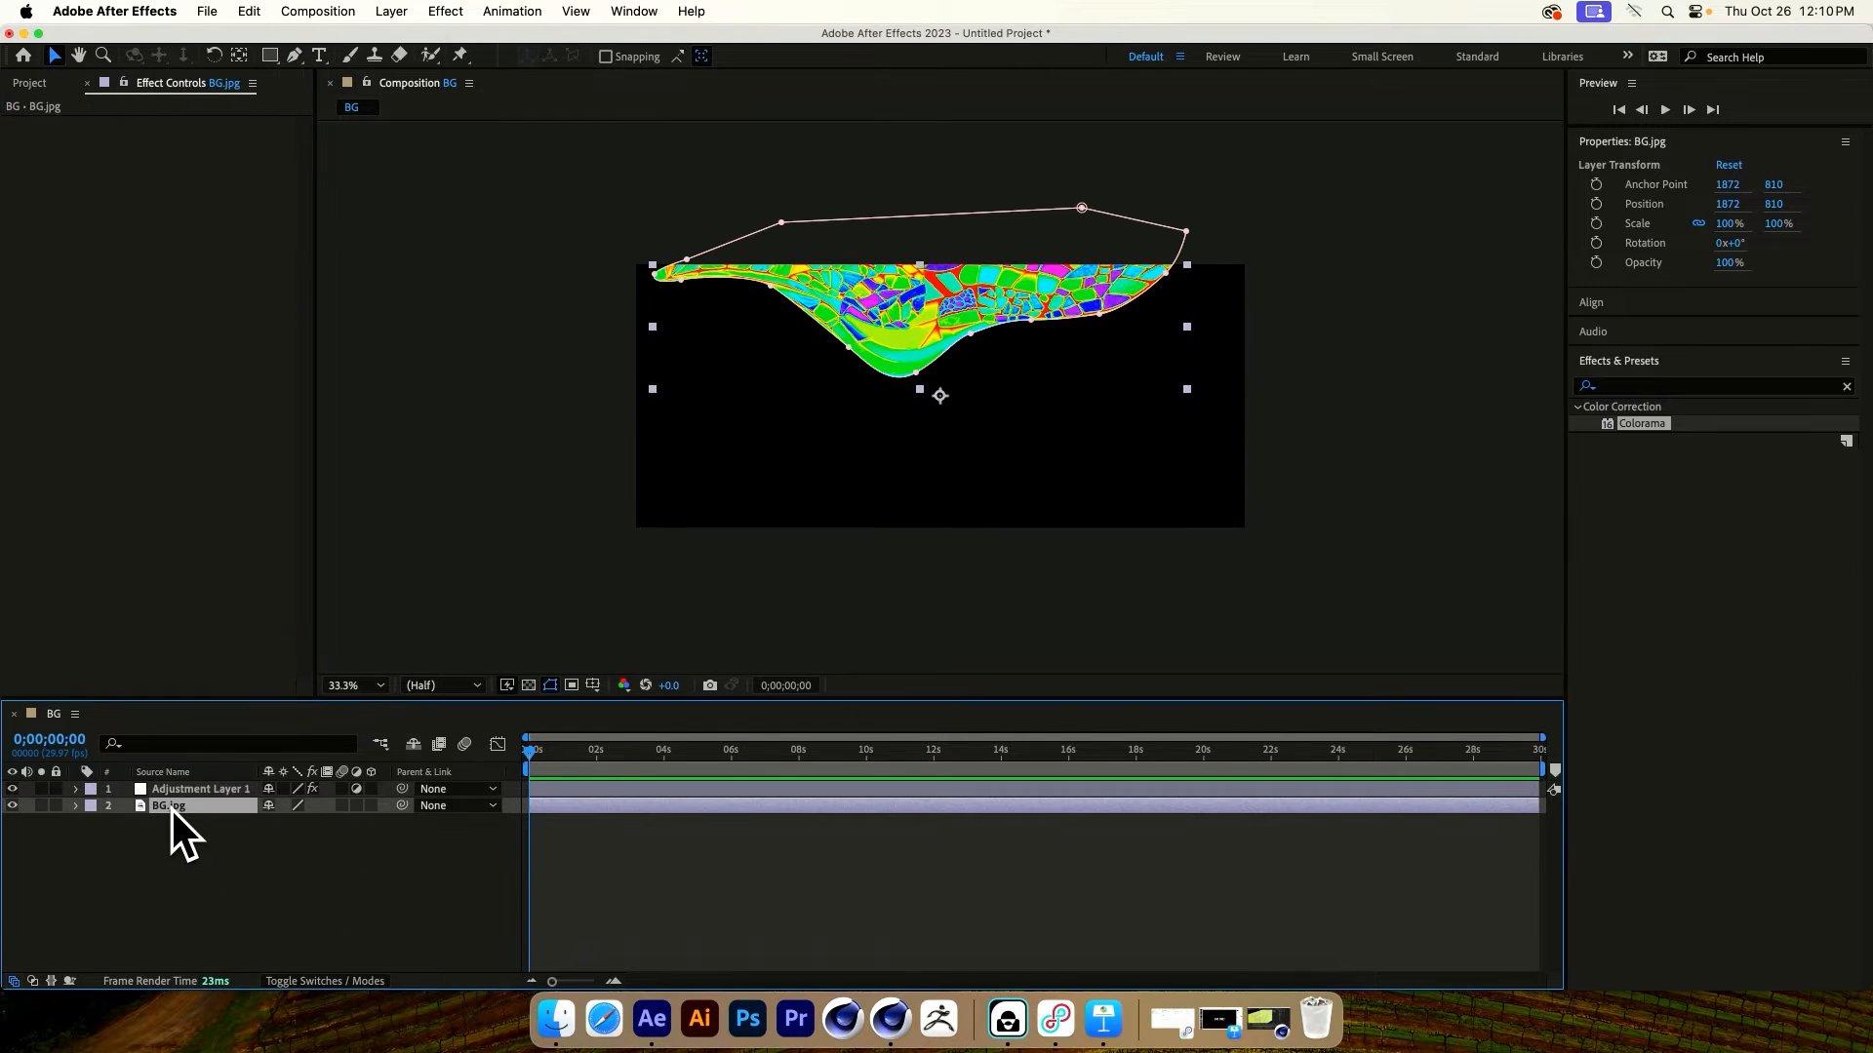
{"action": "key", "text": "super+d"}
{"action": "left_click", "coordinate": [179, 853]}
{"action": "left_click", "coordinate": [168, 805]}
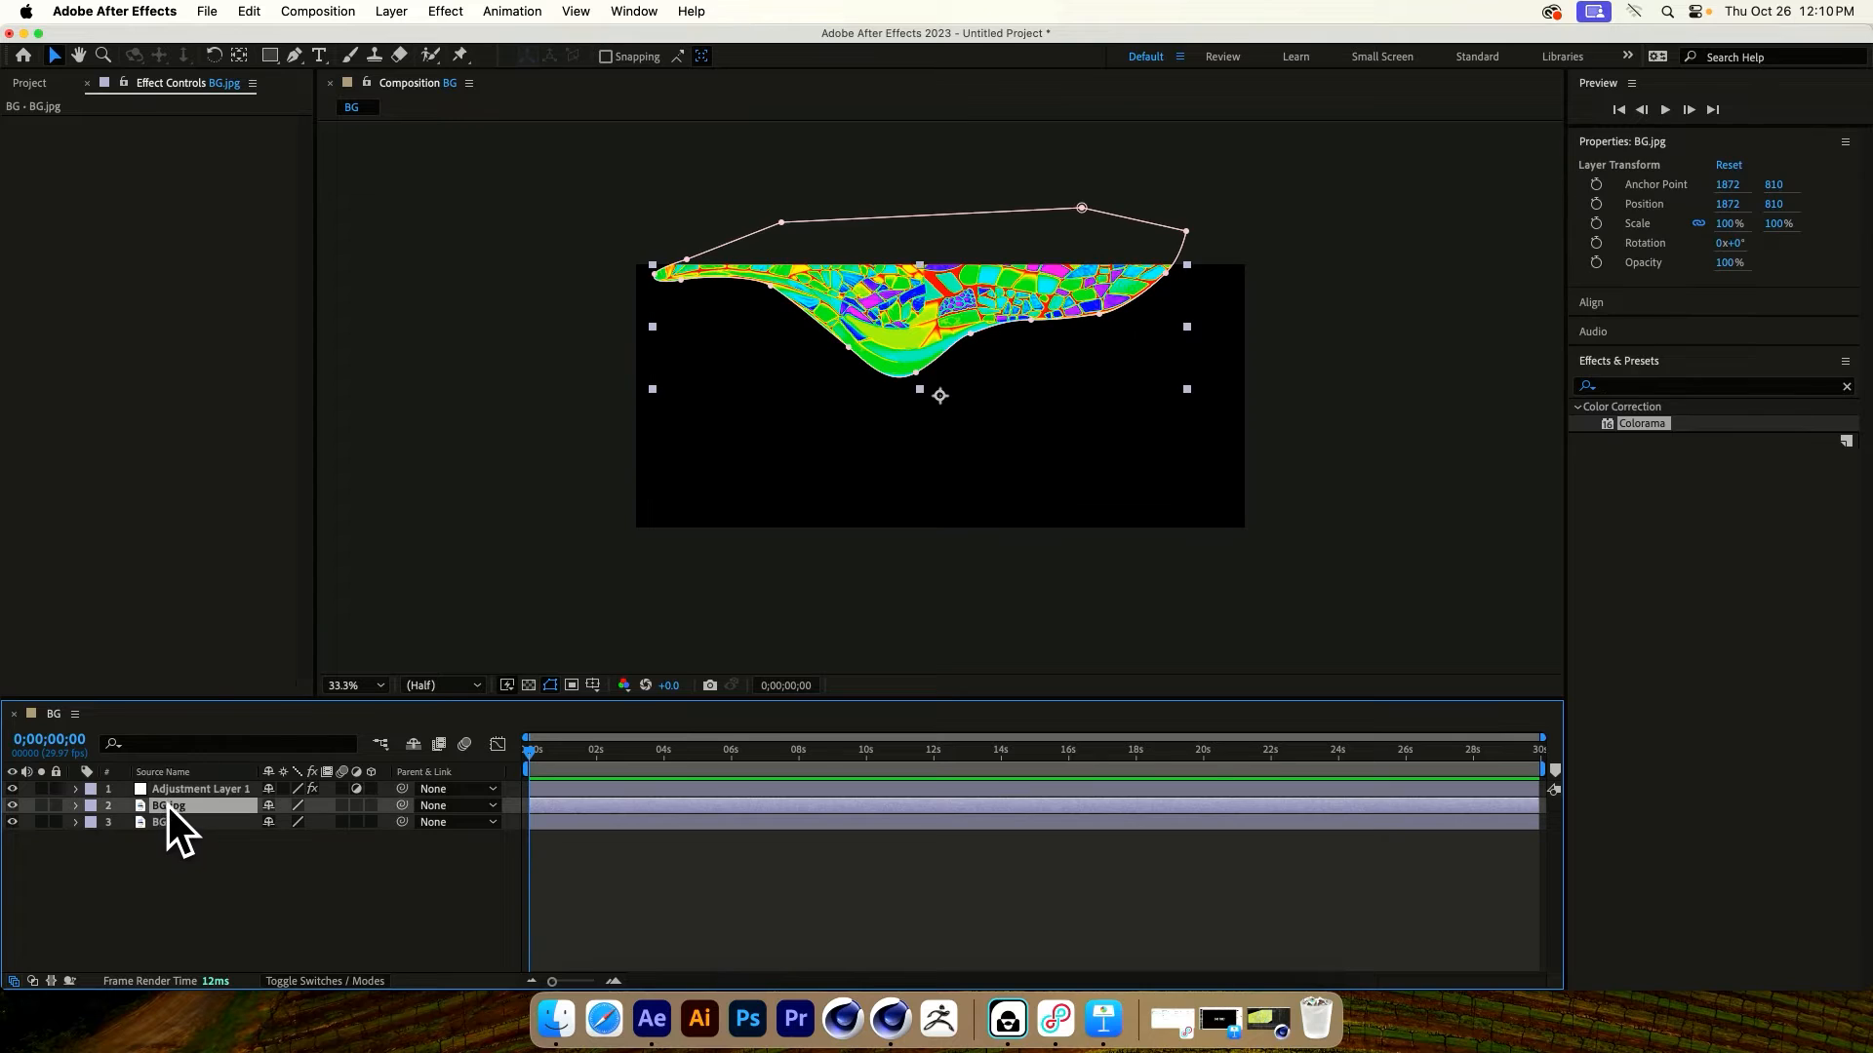
Apply Hue/Saturation to the upper BG.jpg layer and set its Master Saturation to -100
{"action": "left_click", "coordinate": [427, 10]}
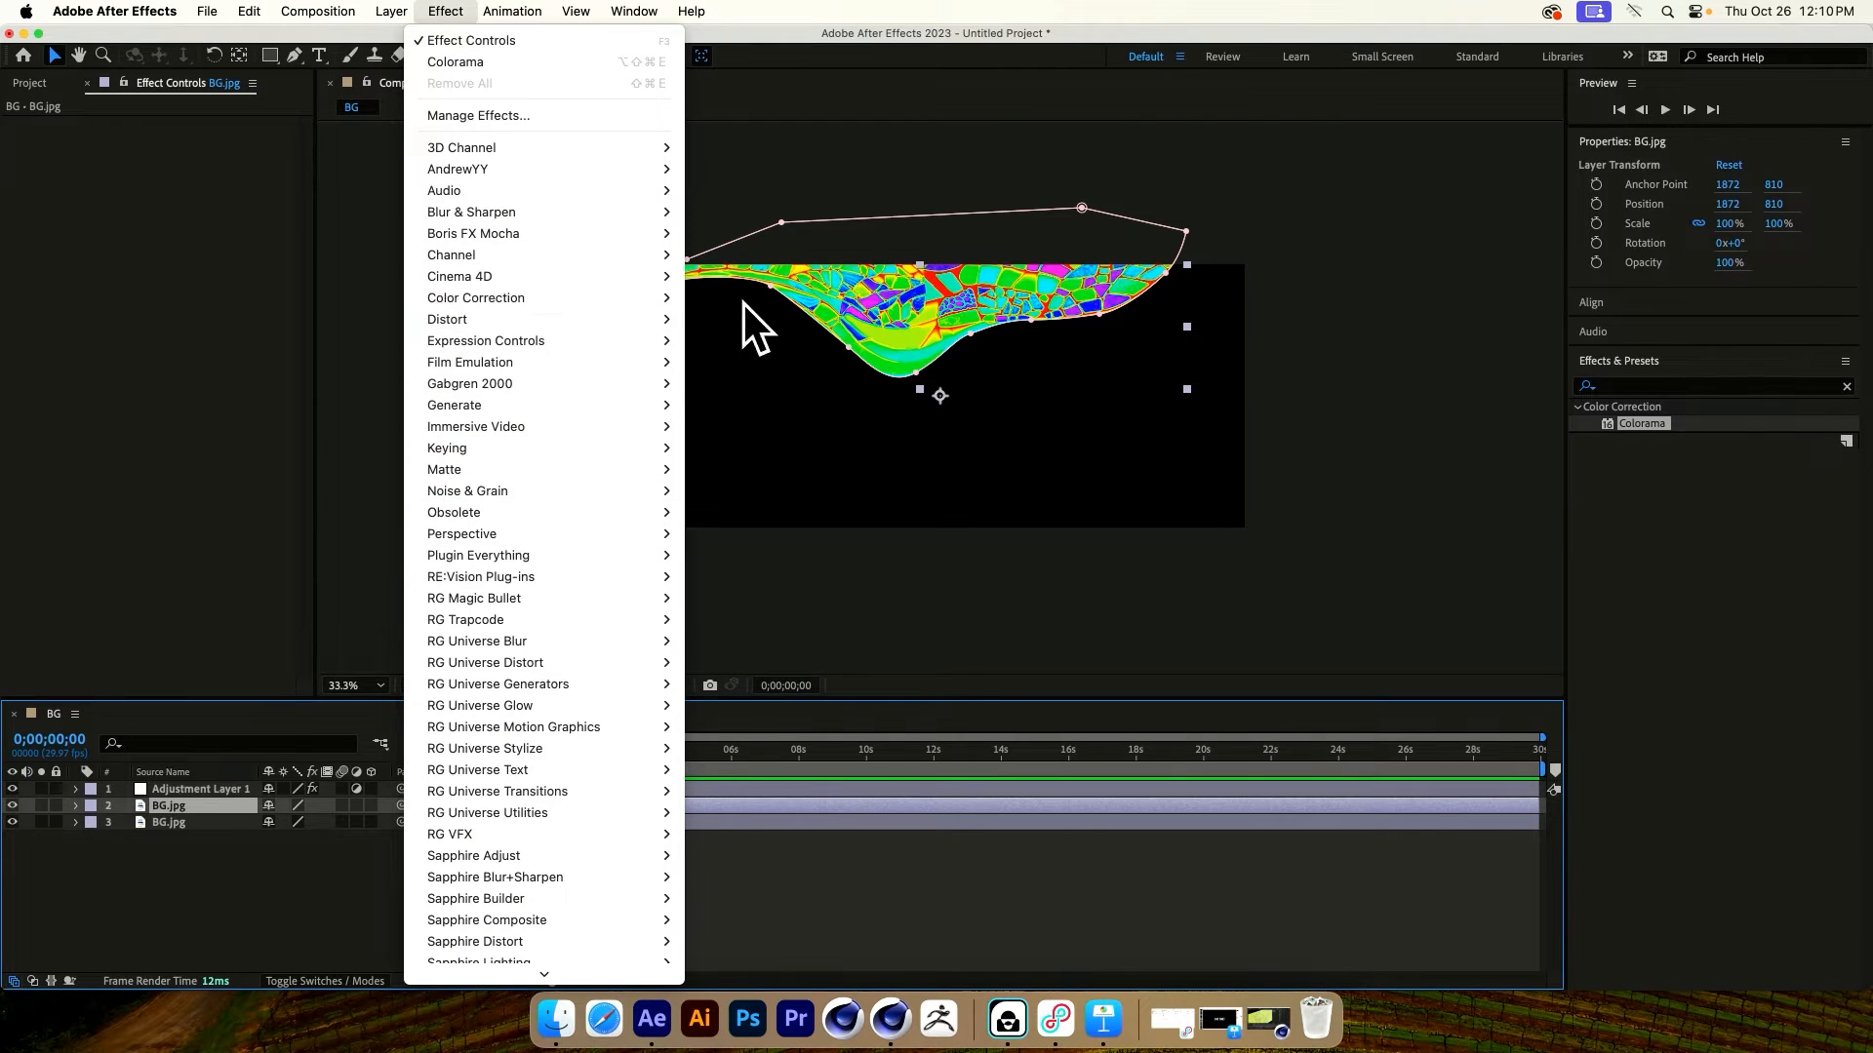
{"action": "mouse_move", "coordinate": [622, 297]}
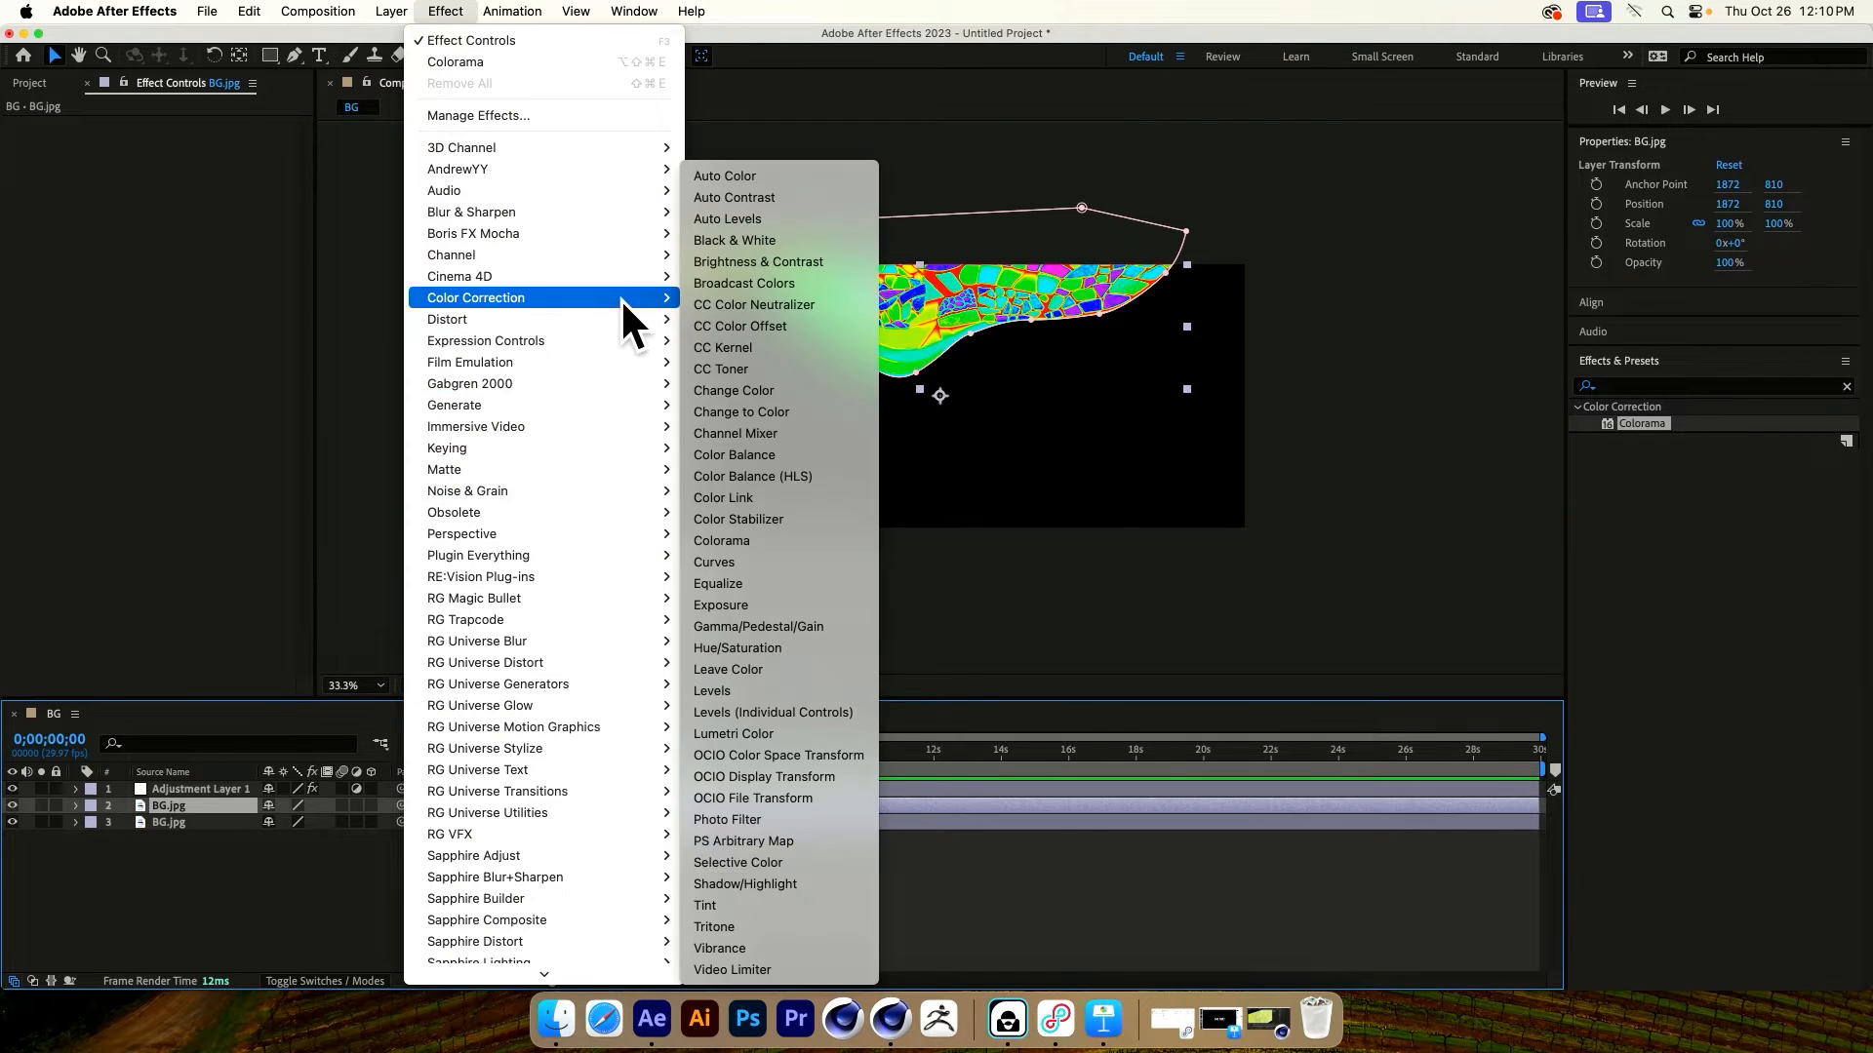
{"action": "left_click", "coordinate": [773, 648]}
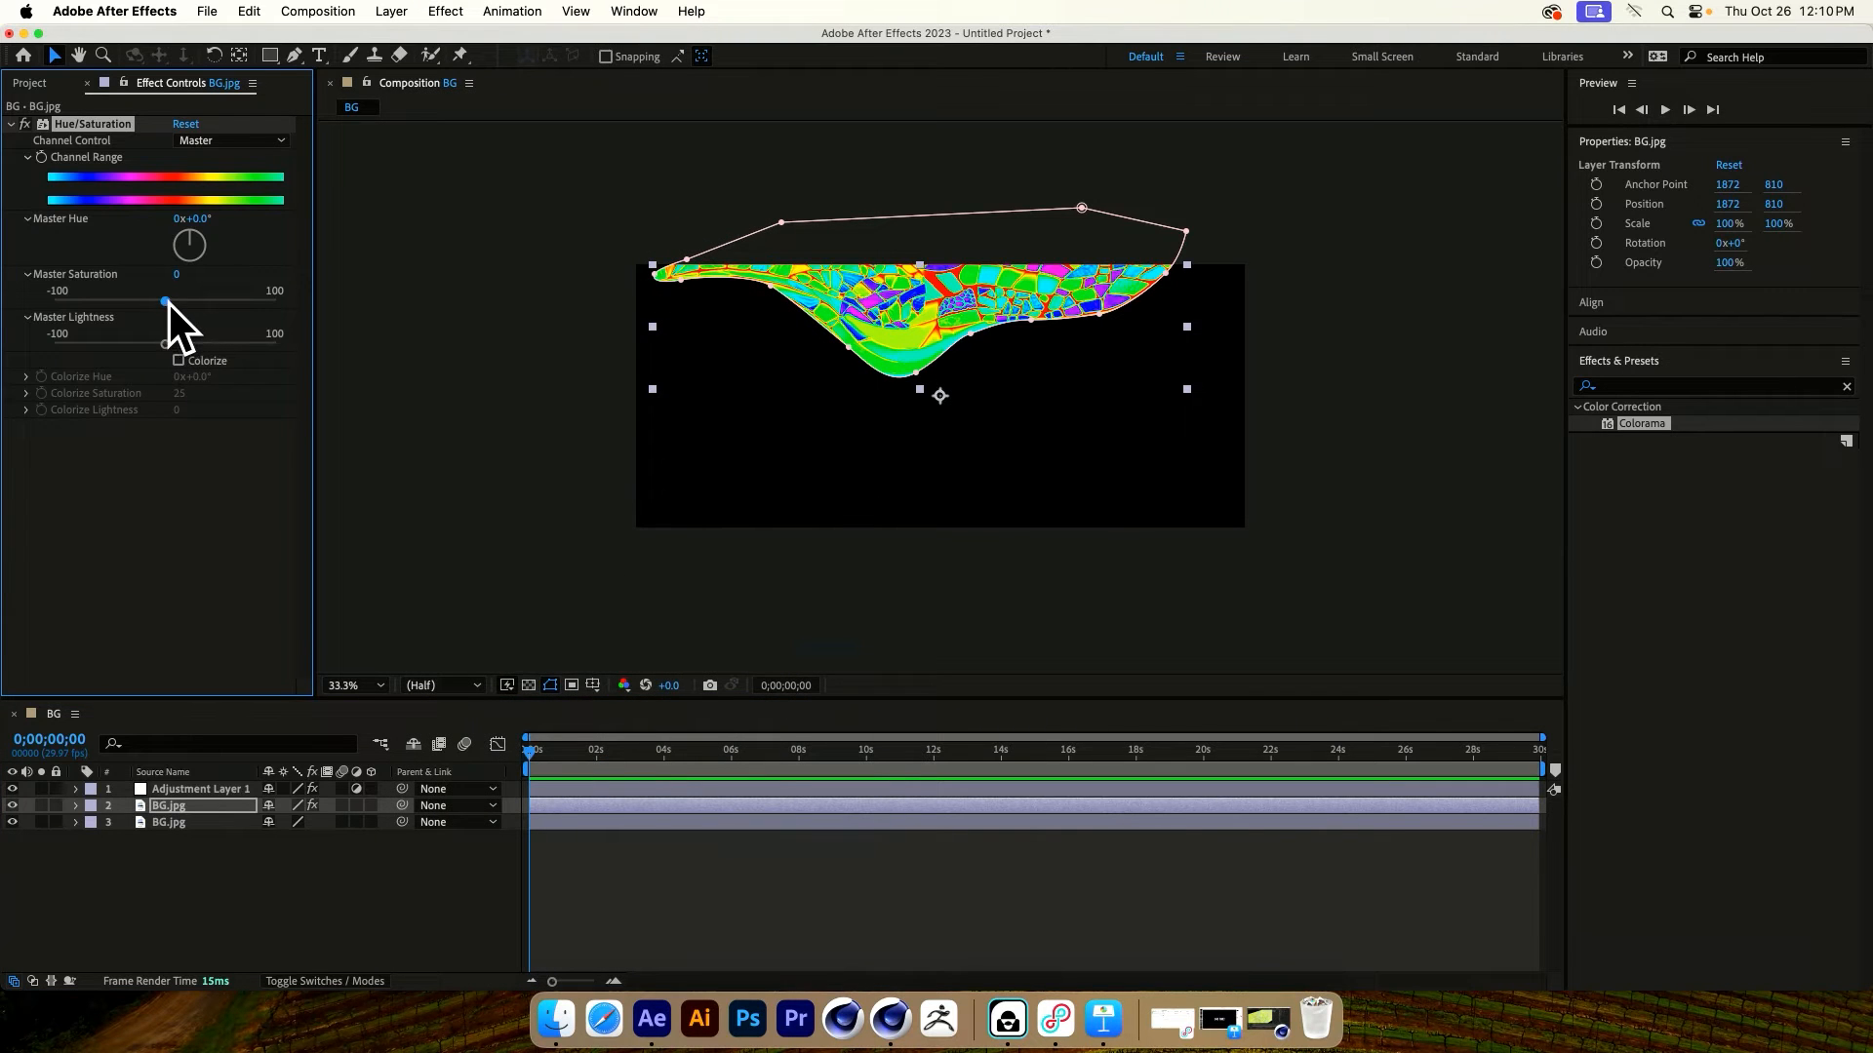
{"action": "left_click_drag", "start_coordinate": [166, 302], "coordinate": [12, 310]}
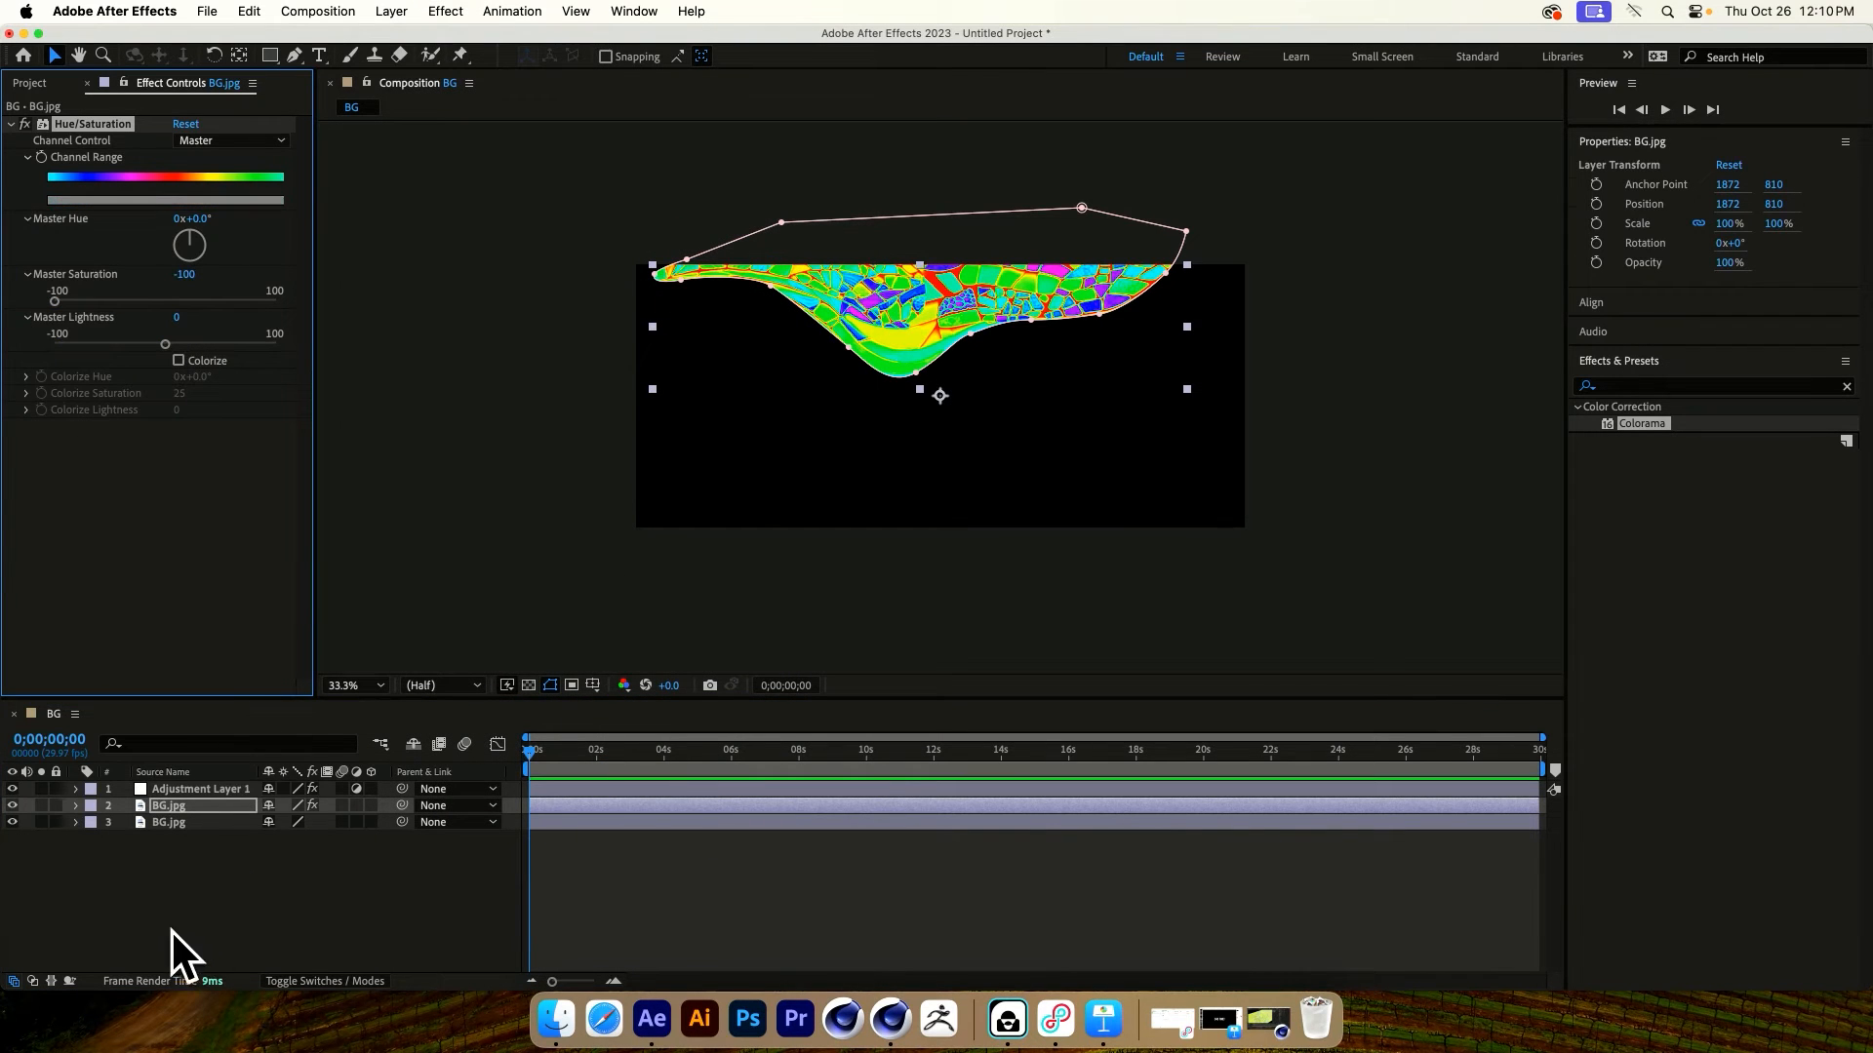
Hide Adjustment Layer 1 and apply Colorama directly to the upper BG.jpg layer below its Hue/Saturation effect
{"action": "left_click", "coordinate": [166, 789]}
{"action": "left_click", "coordinate": [67, 124]}
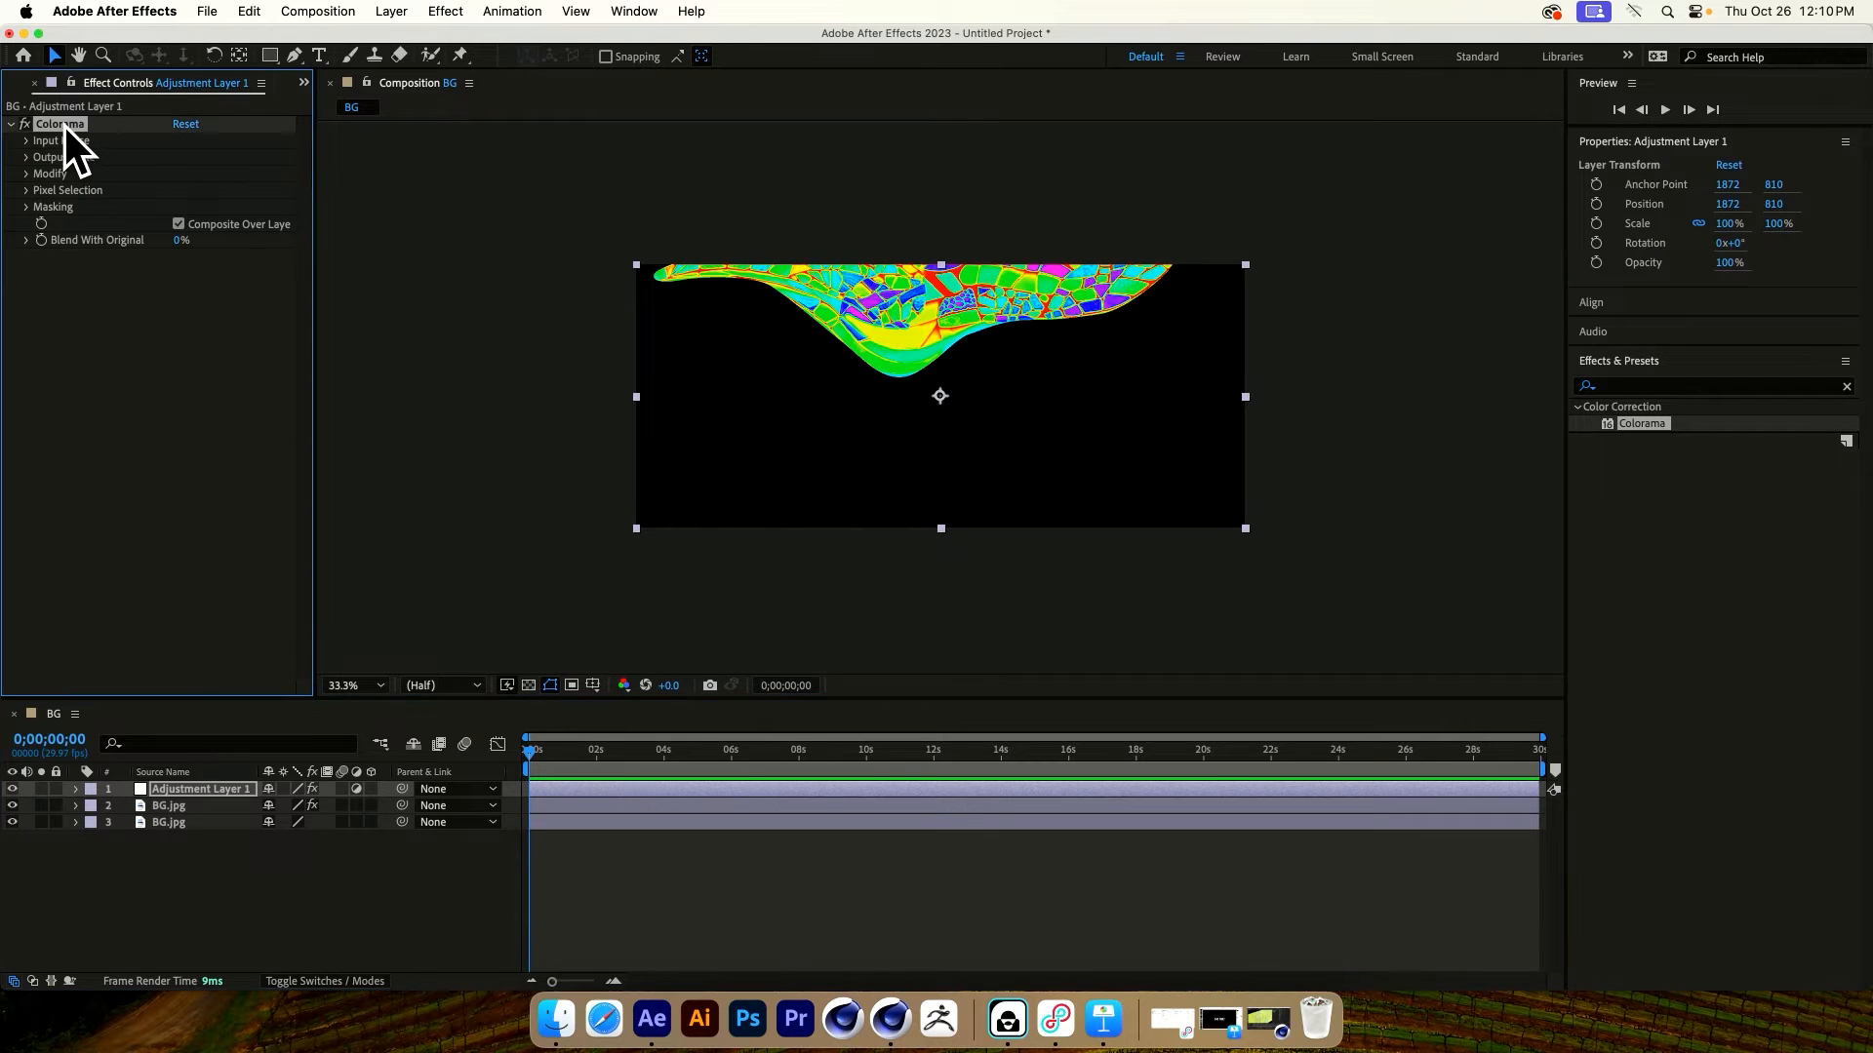
{"action": "left_click", "coordinate": [12, 788]}
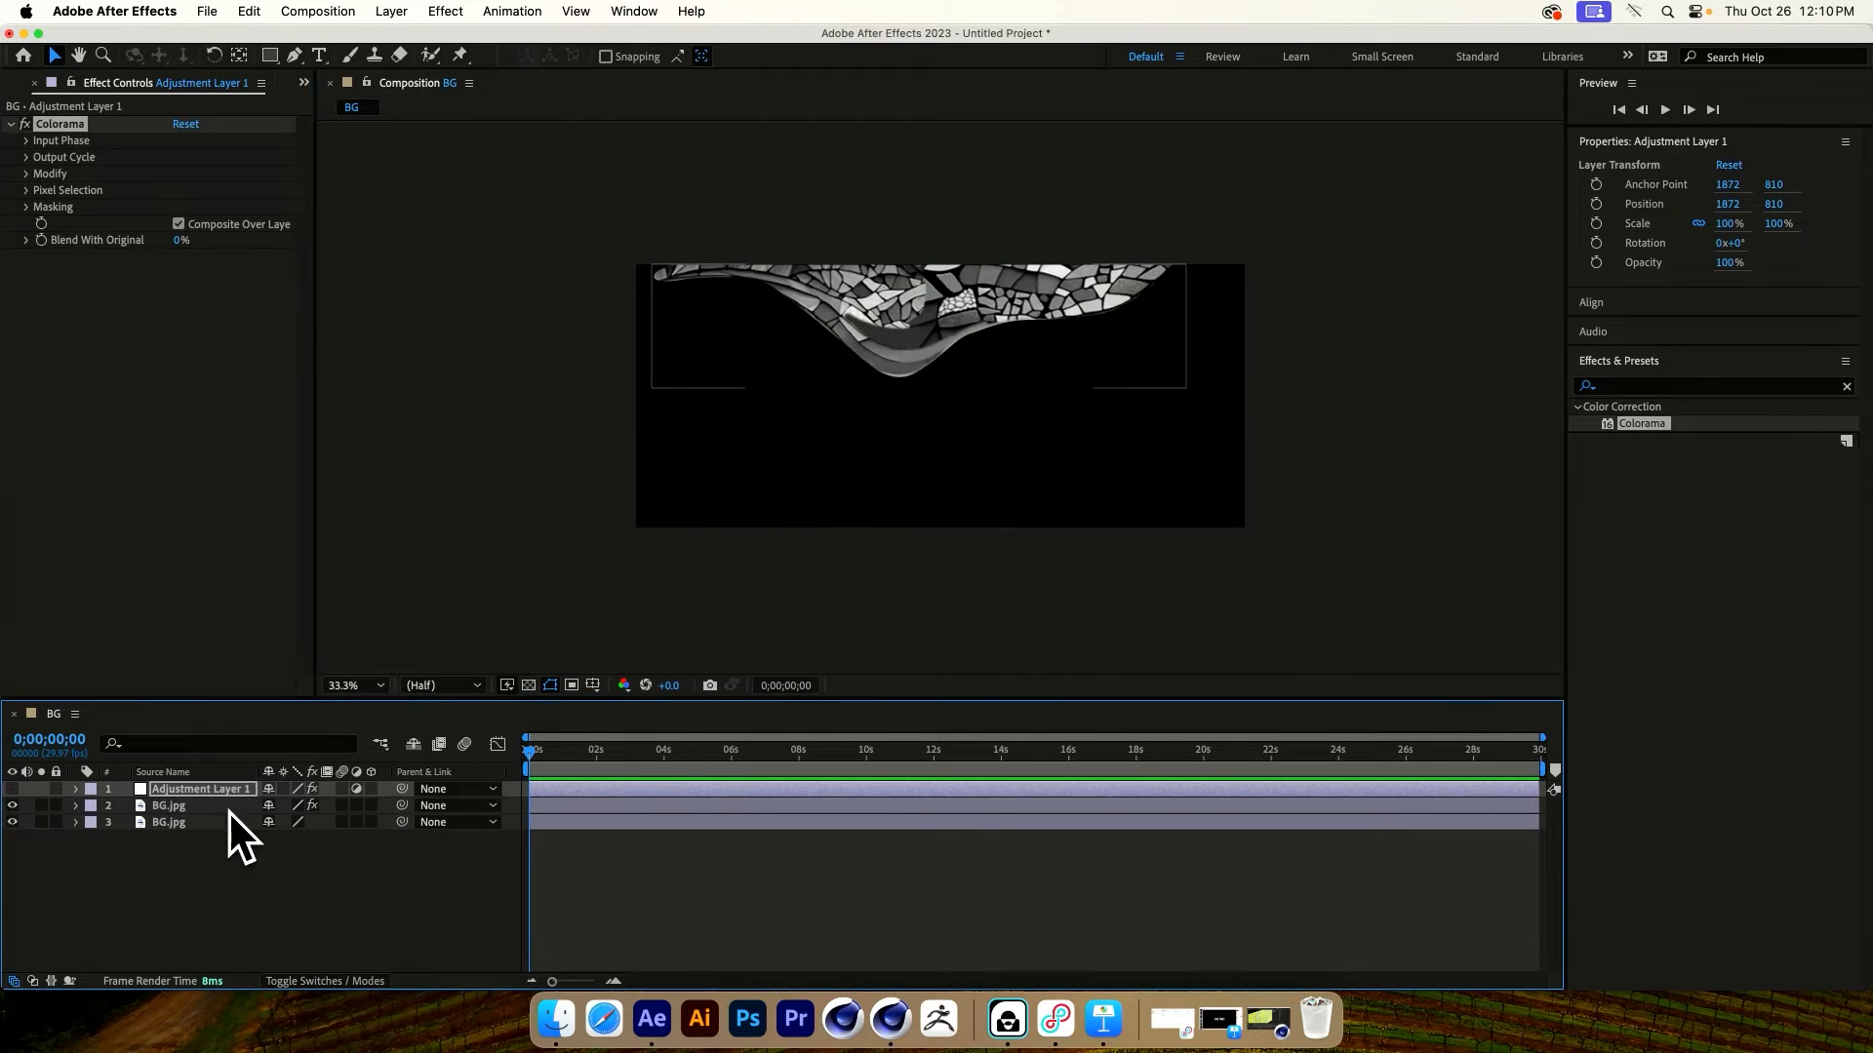
{"action": "left_click", "coordinate": [172, 808]}
{"action": "left_click", "coordinate": [189, 882]}
{"action": "left_click", "coordinate": [167, 805]}
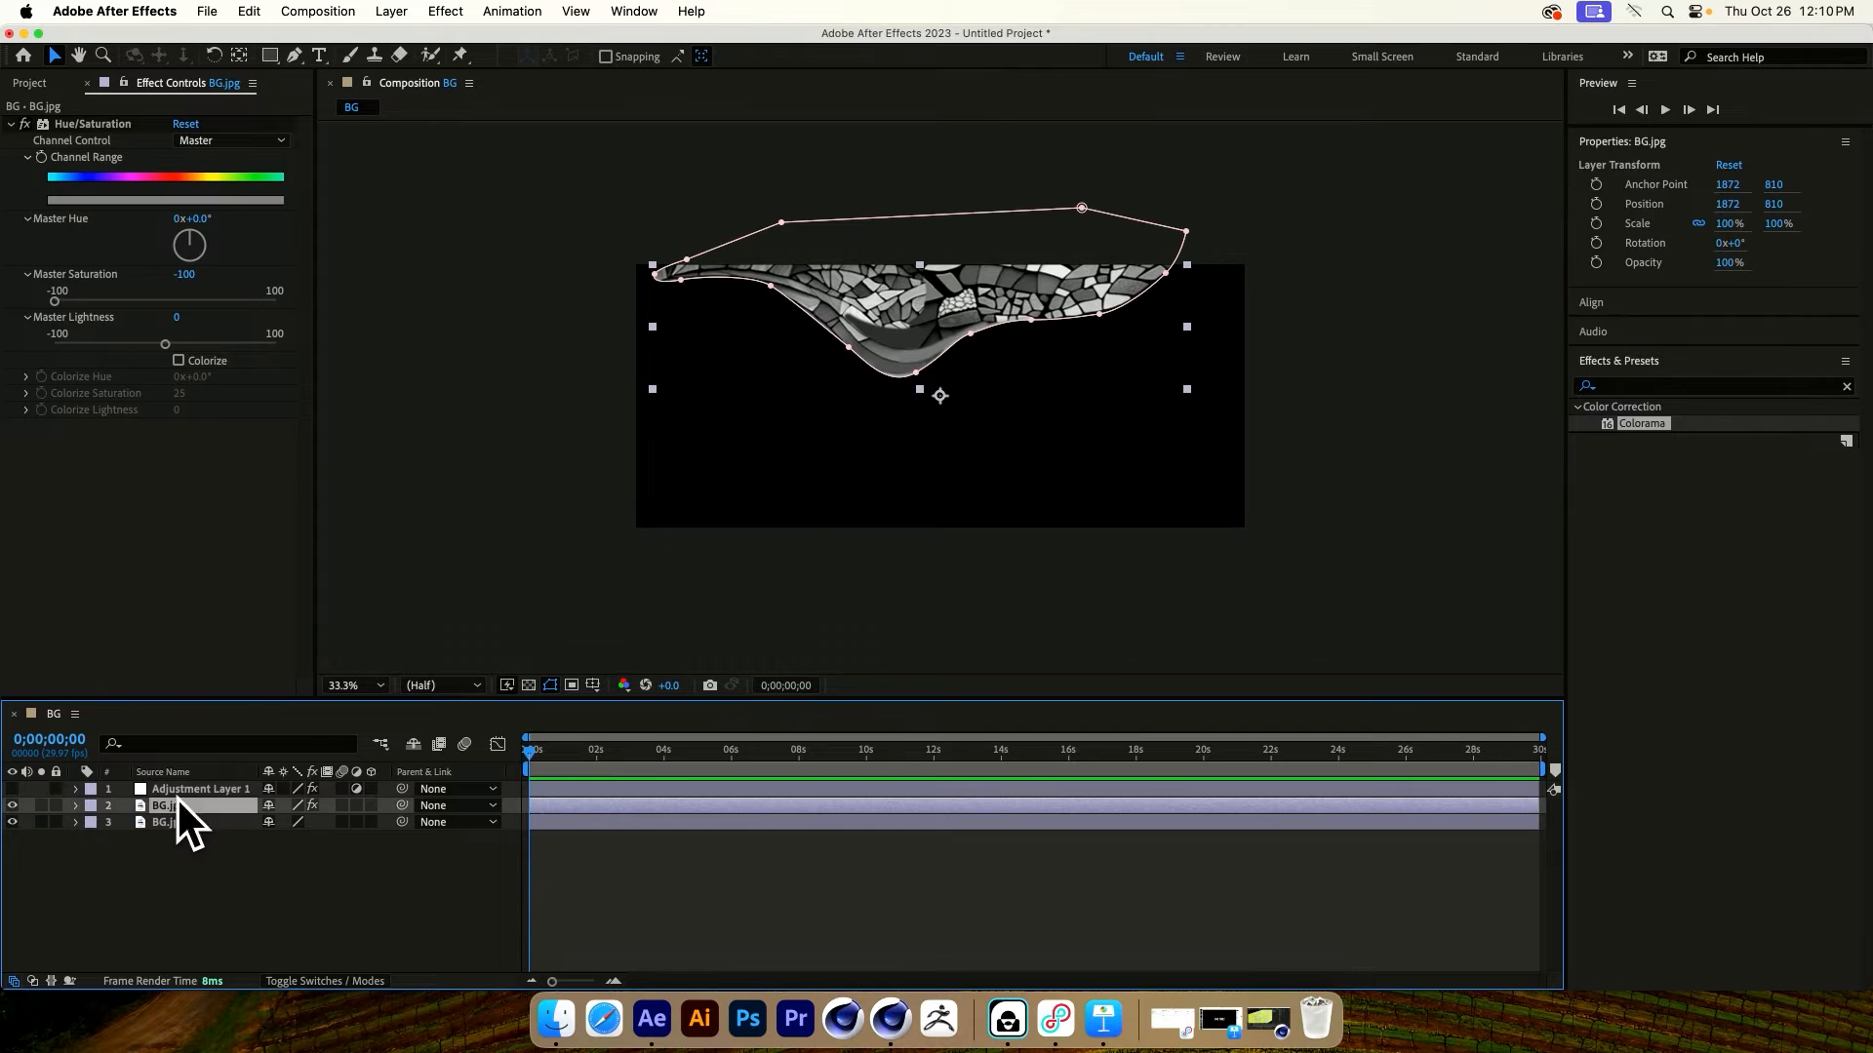
{"action": "left_click", "coordinate": [171, 507]}
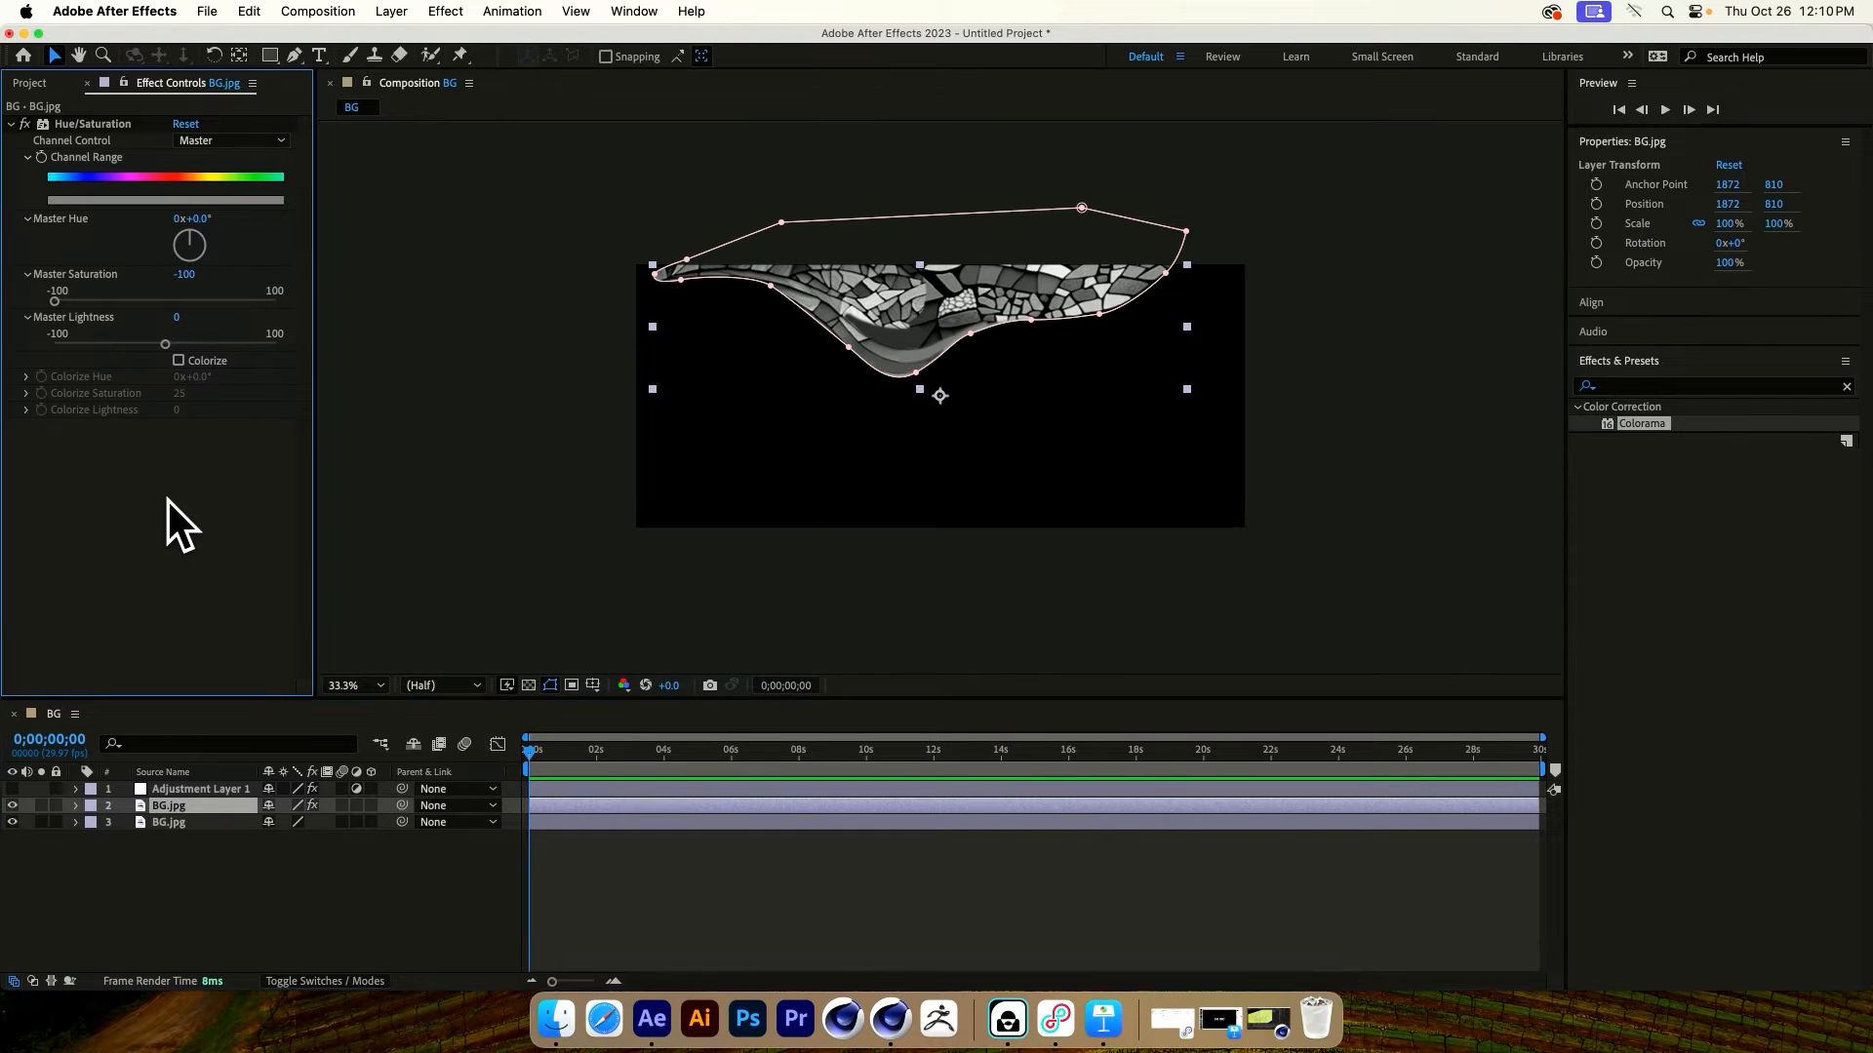
{"action": "left_click_drag", "start_coordinate": [1643, 425], "coordinate": [144, 513]}
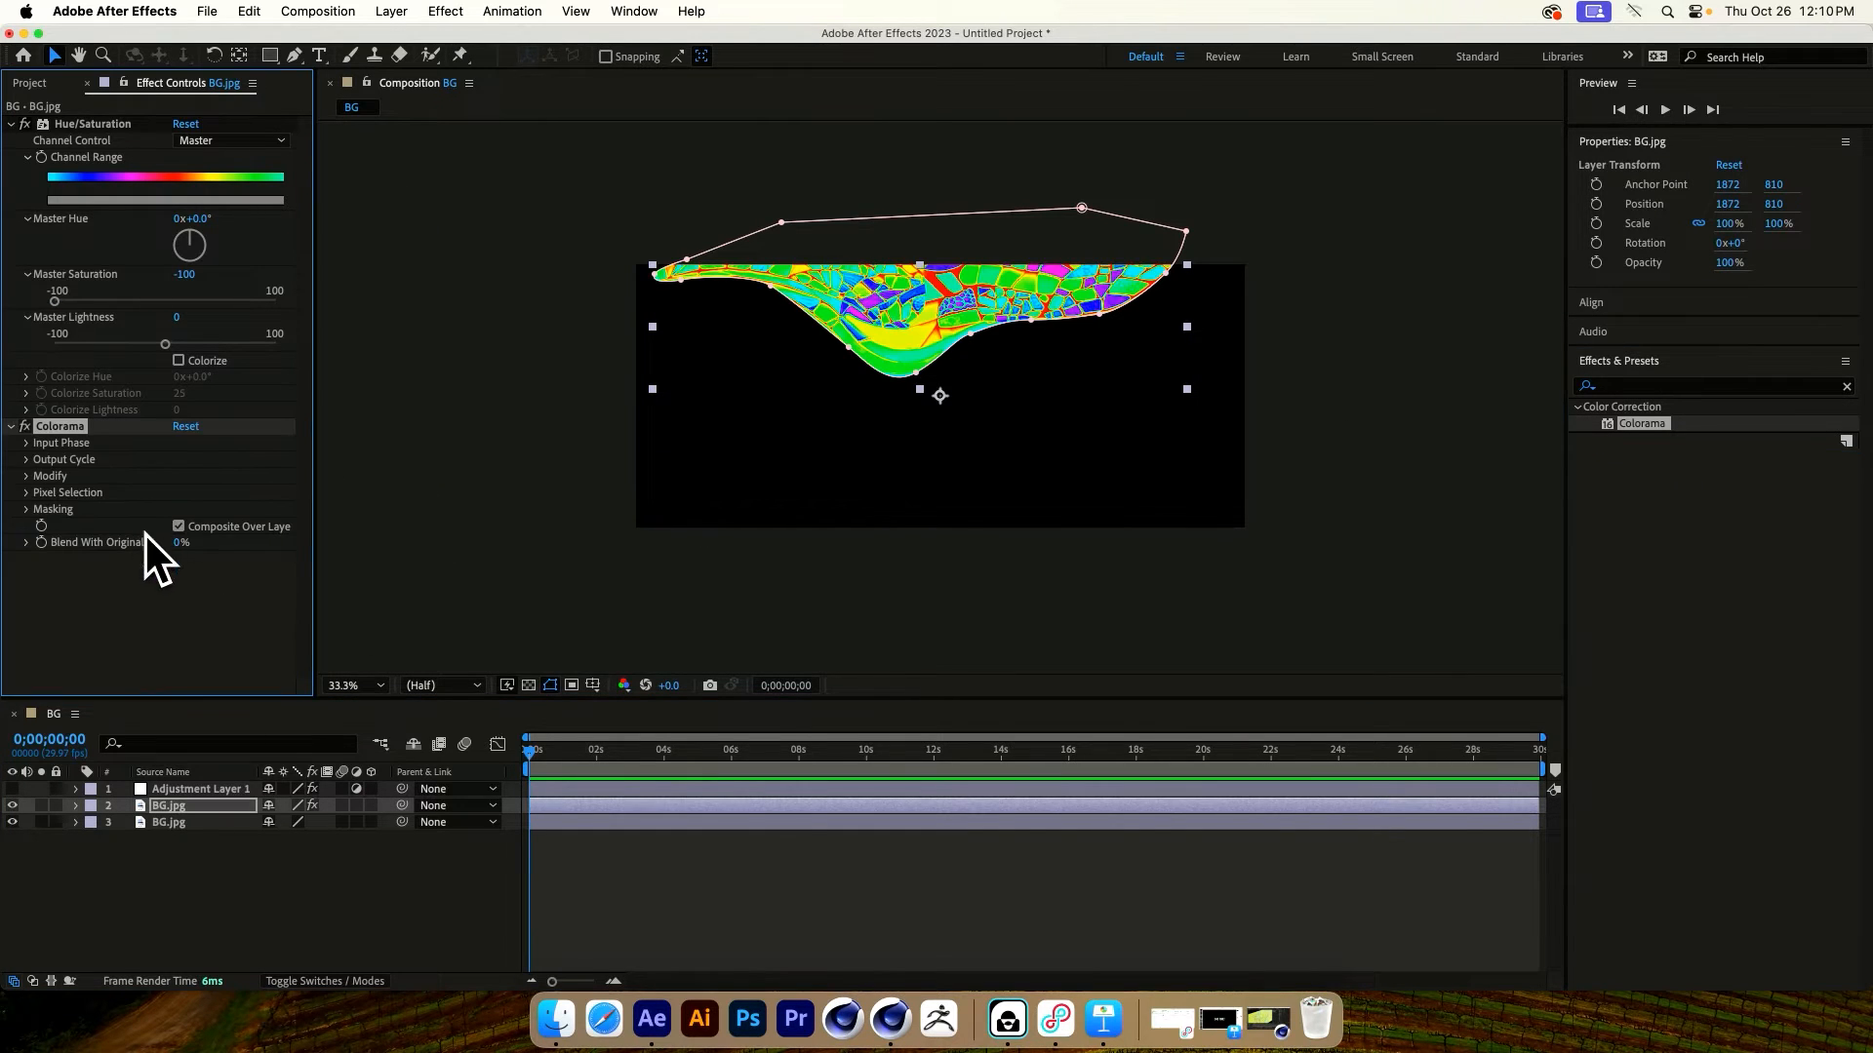
Try Lightness as the source of Colorama's input phase and set it back to Intensity
{"action": "left_click", "coordinate": [27, 444]}
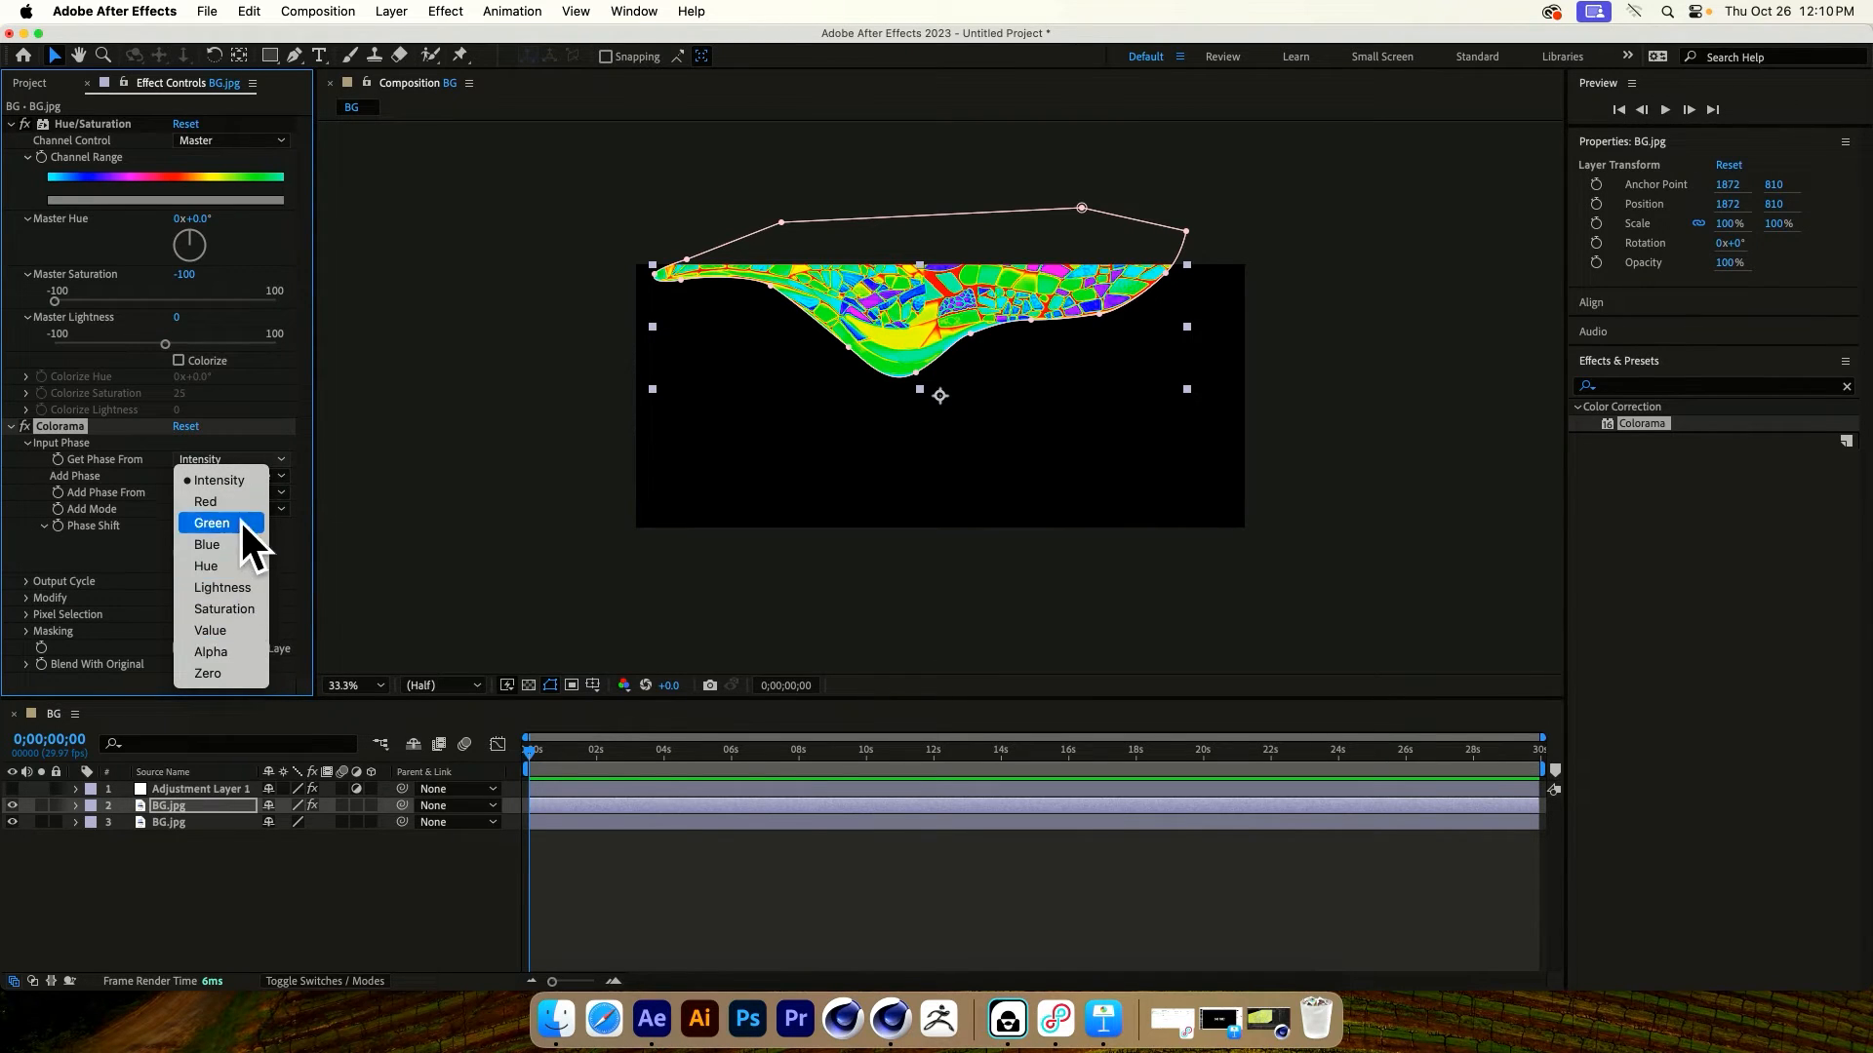
{"action": "left_click", "coordinate": [244, 589]}
{"action": "left_click", "coordinate": [213, 462]}
{"action": "left_click", "coordinate": [232, 478]}
Set Colorama's output cycle to the Ramp Grey preset palette and its Phase Shift to 58°
{"action": "left_click", "coordinate": [30, 582]}
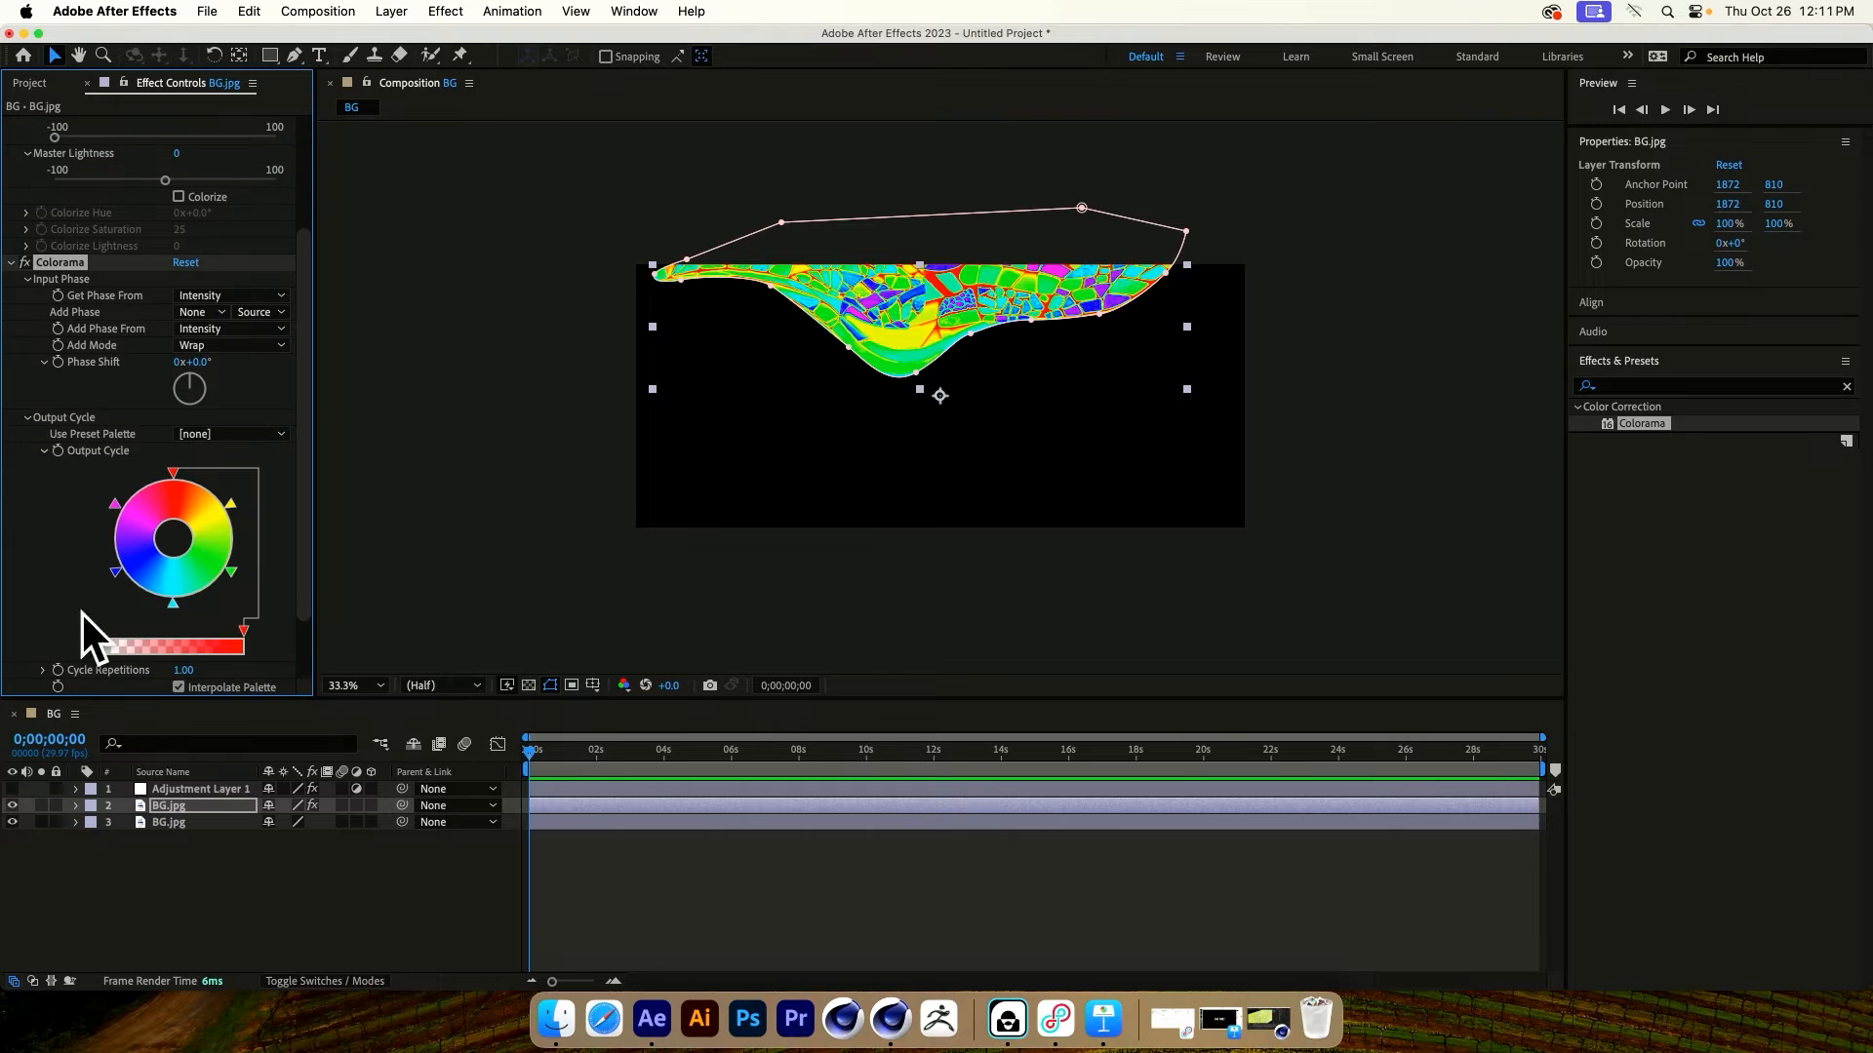
{"action": "left_click", "coordinate": [216, 434]}
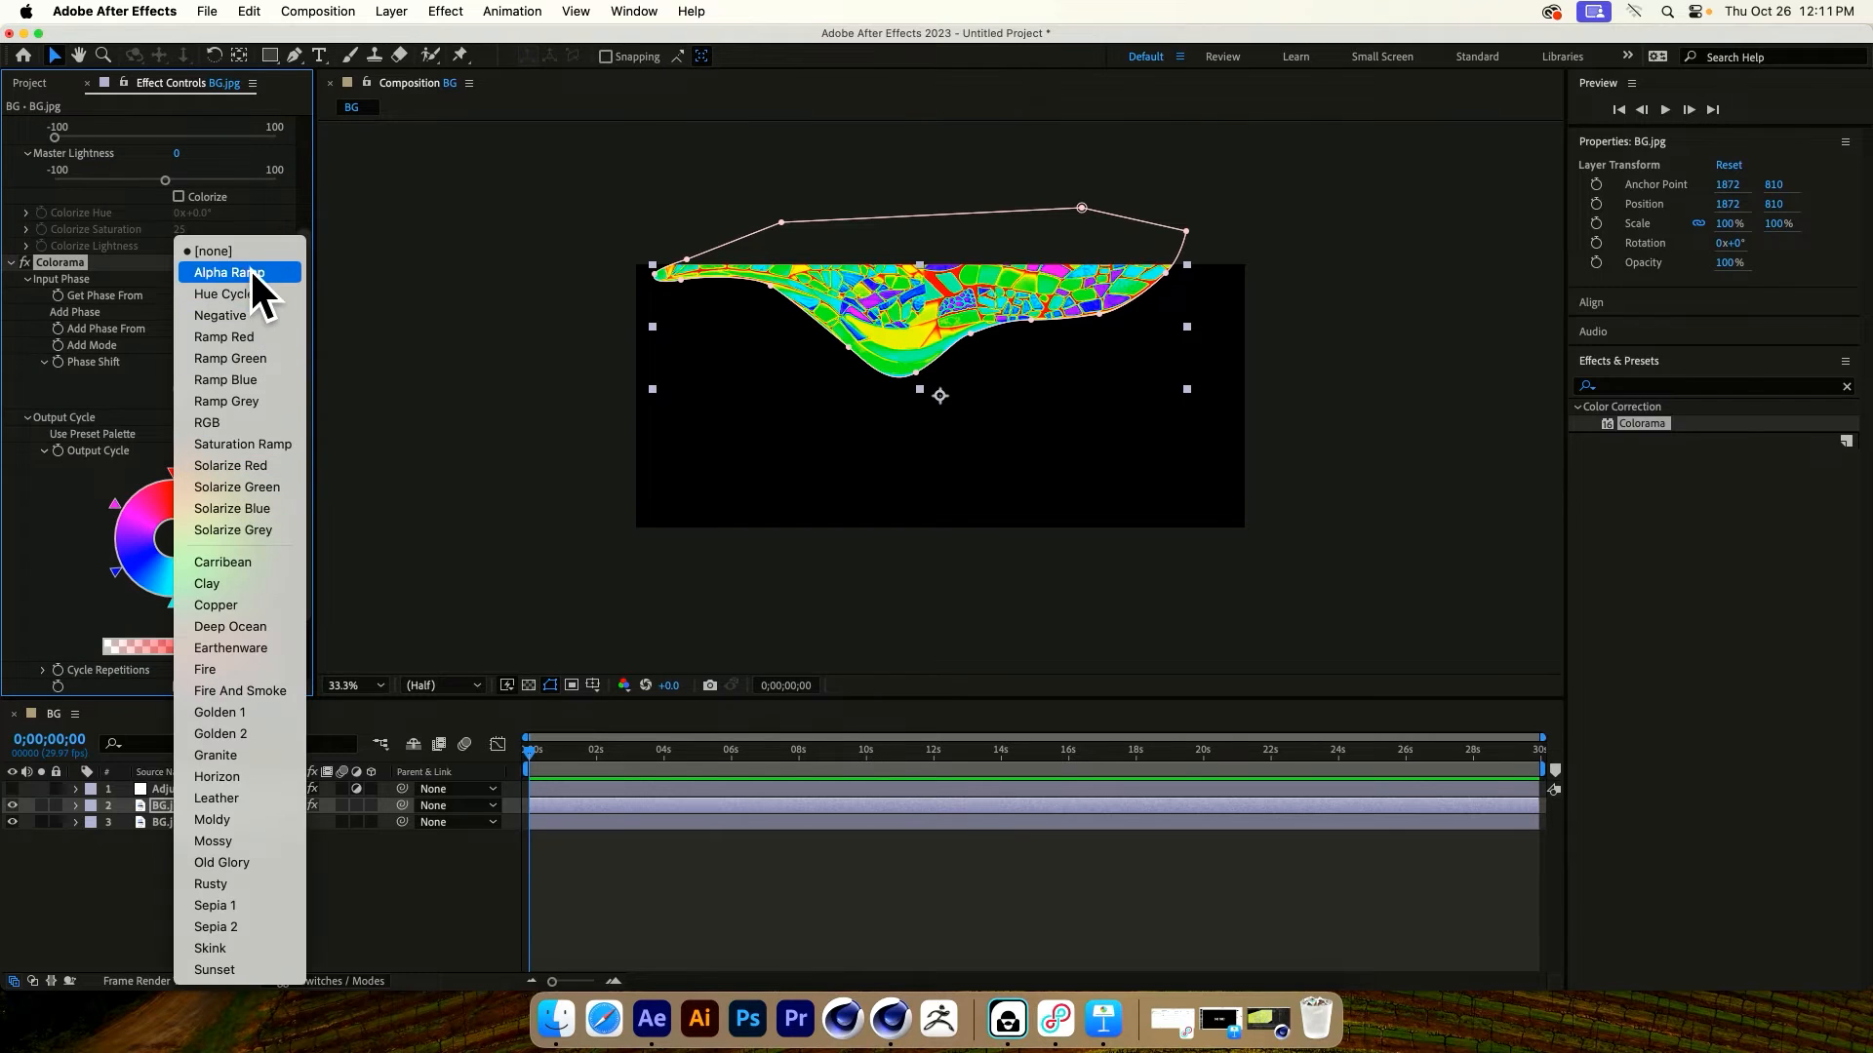
{"action": "left_click", "coordinate": [259, 404]}
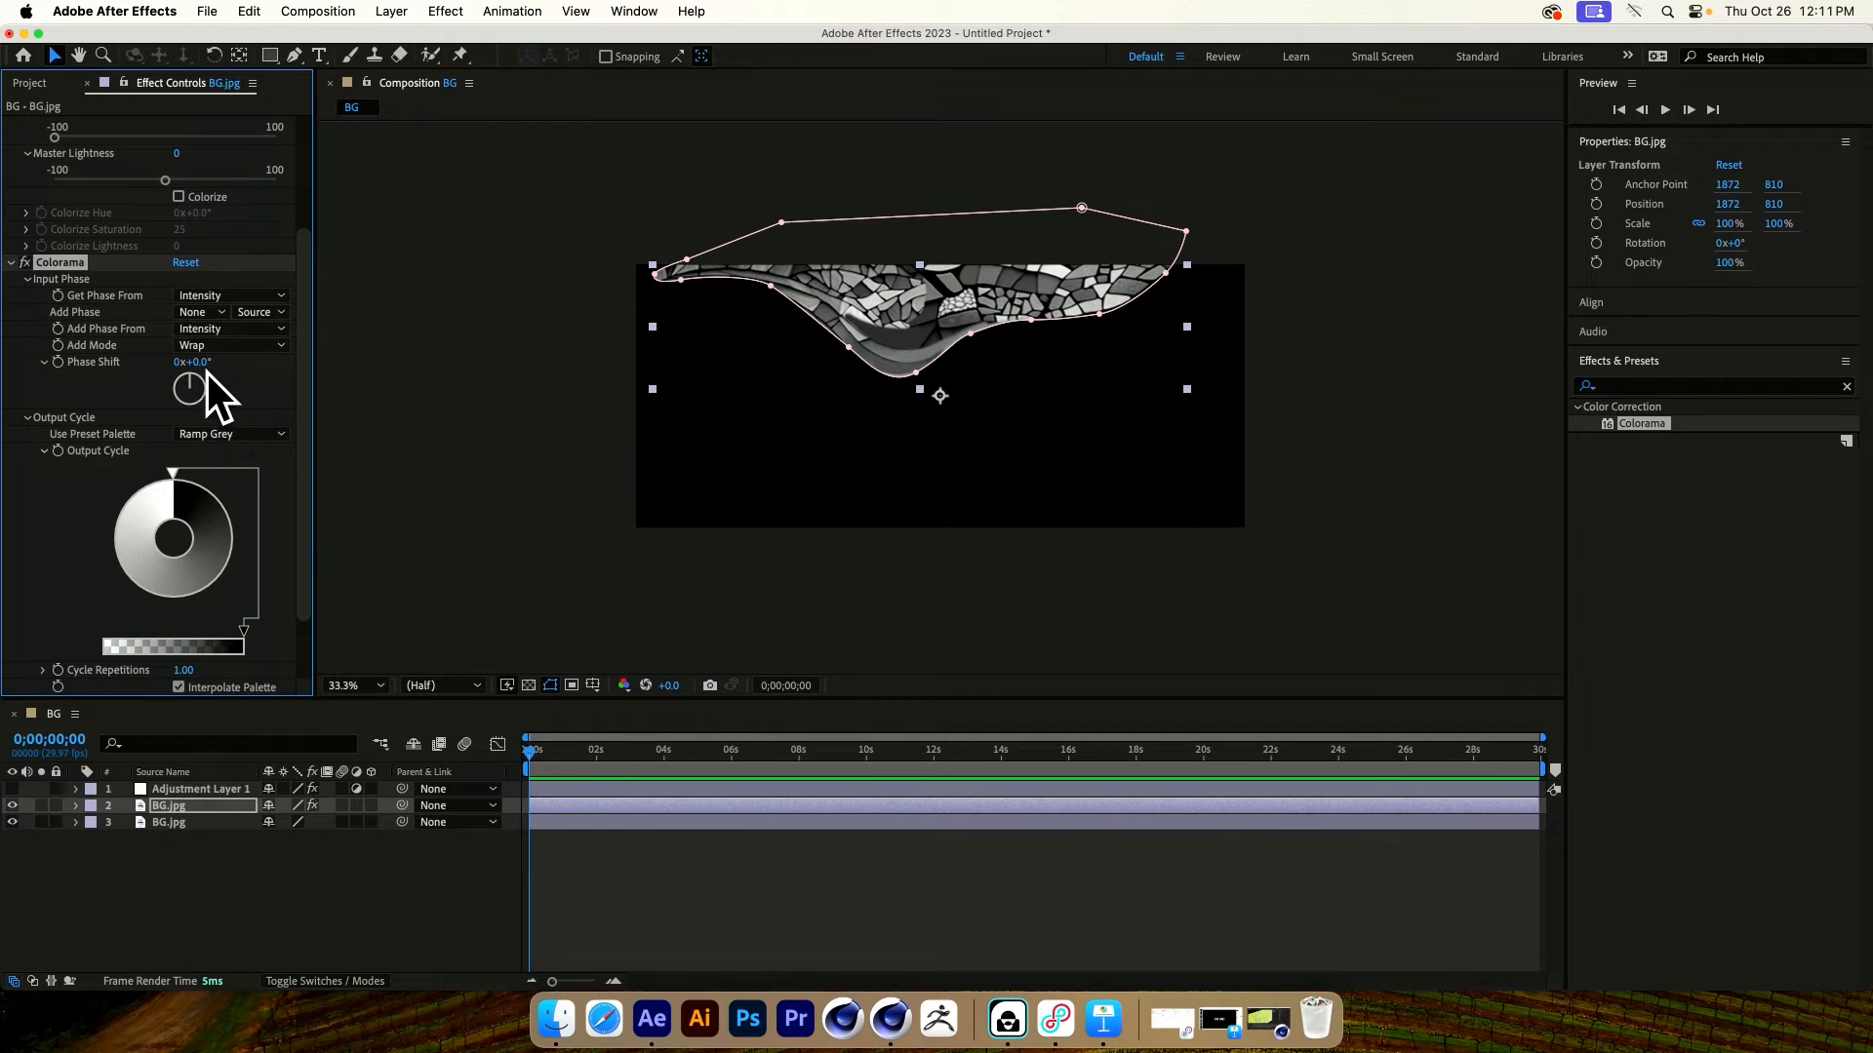
{"action": "left_click_drag", "start_coordinate": [195, 363], "coordinate": [271, 382]}
Add two color points to the dark half of Colorama's output cycle, setting the first to light grey C6C6C6
{"action": "double_click", "coordinate": [224, 526]}
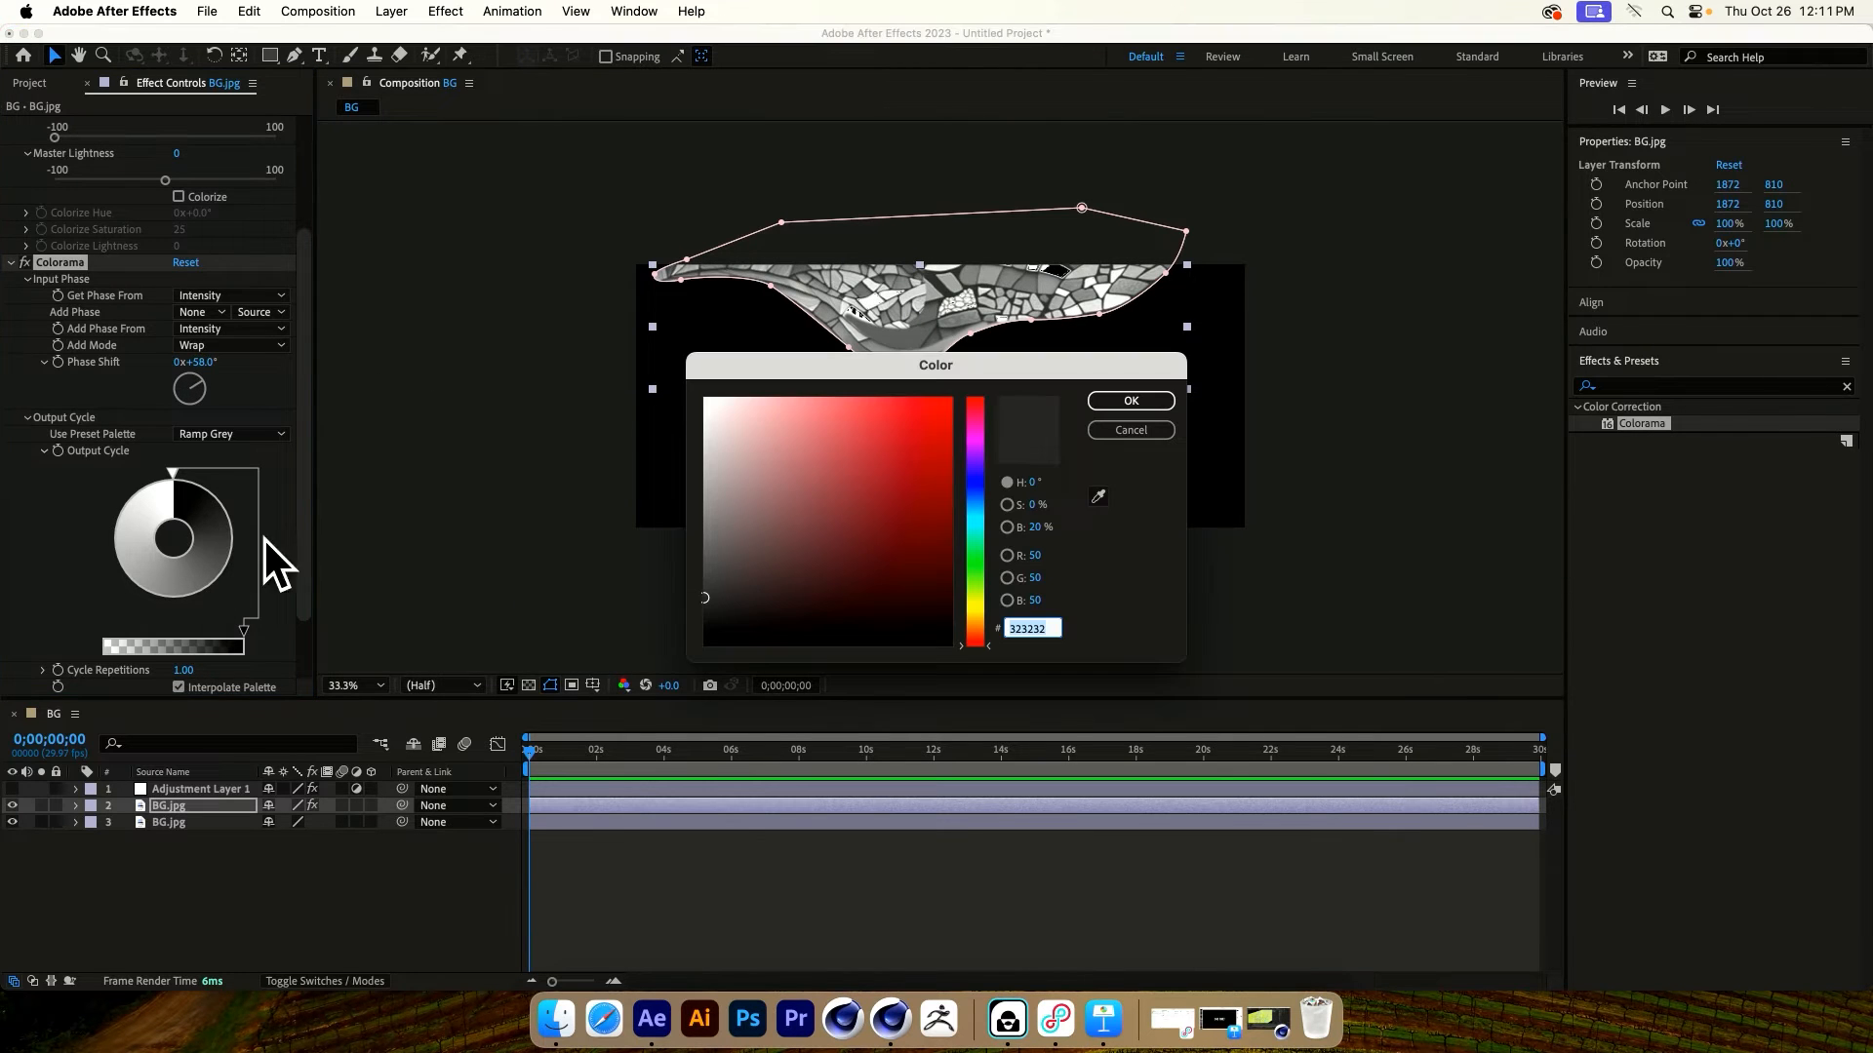
{"action": "mouse_move", "coordinate": [704, 597]}
{"action": "left_mouse_down"}
{"action": "mouse_move", "coordinate": [715, 526]}
{"action": "mouse_move", "coordinate": [680, 454]}
{"action": "left_mouse_up"}
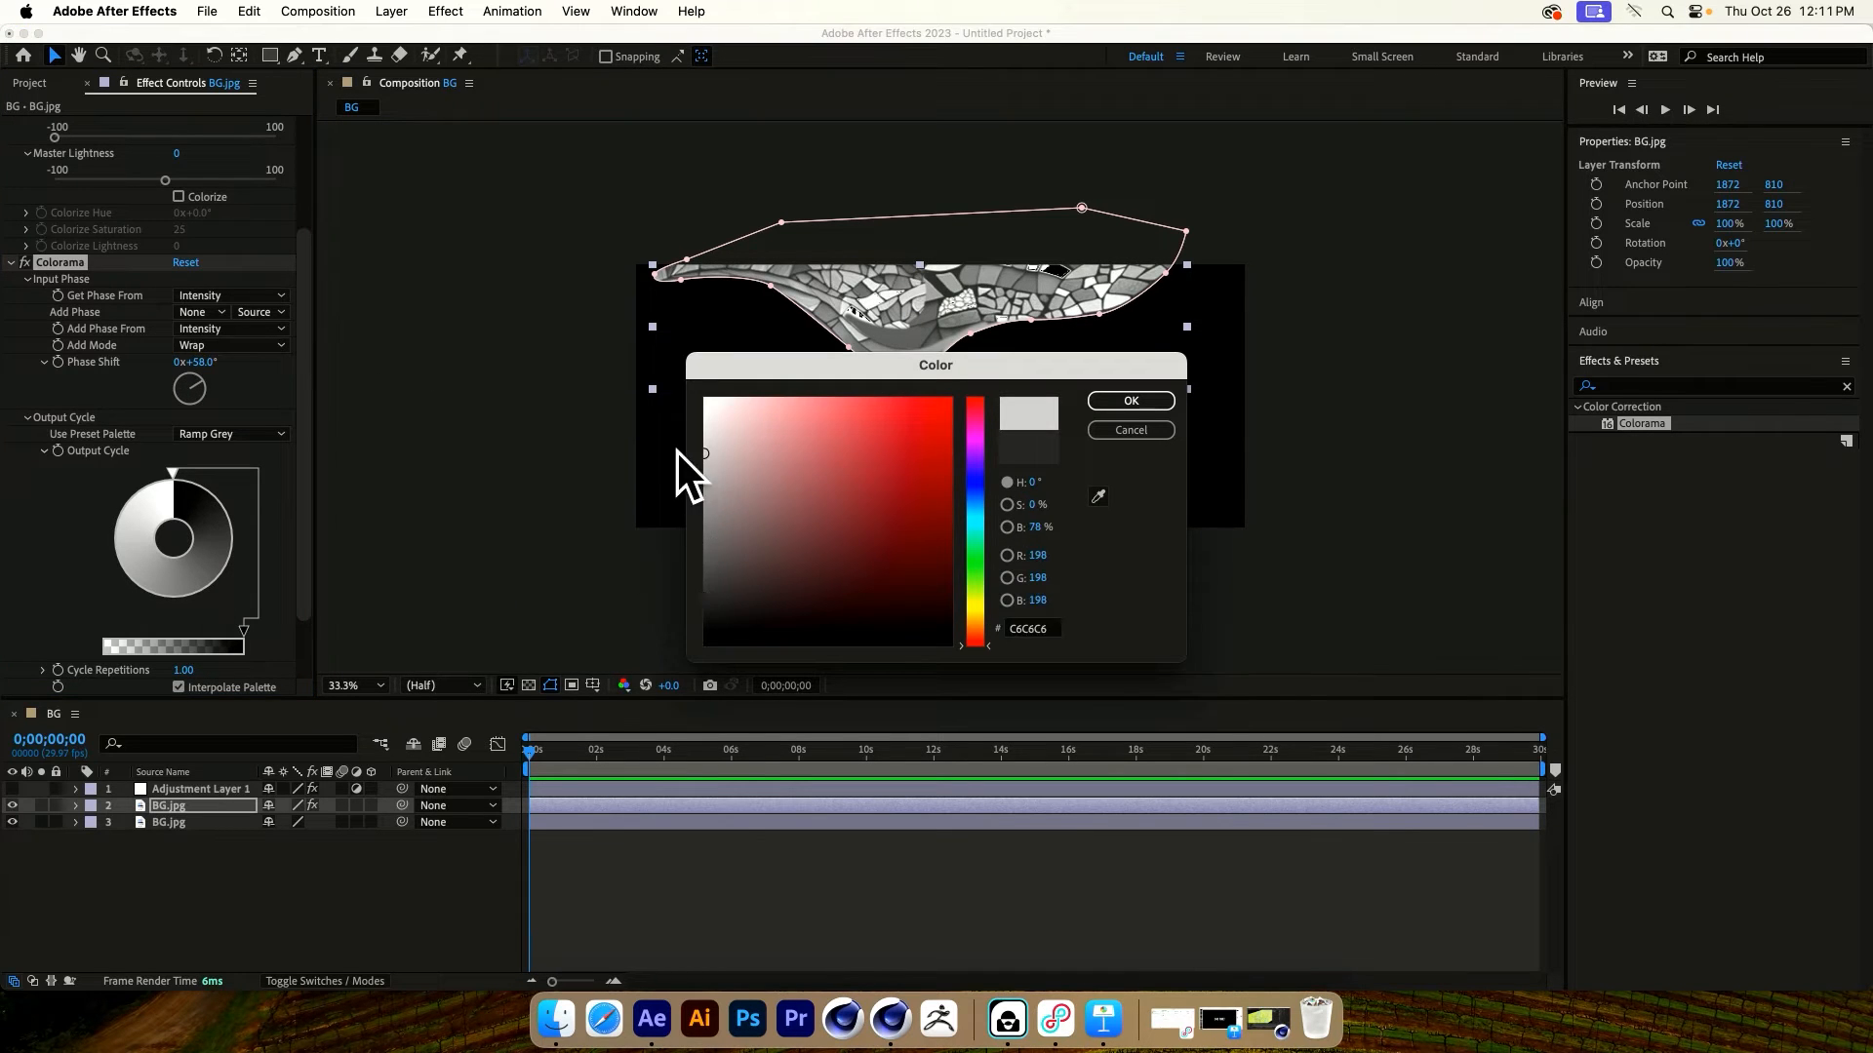
{"action": "left_click", "coordinate": [1131, 401]}
{"action": "double_click", "coordinate": [216, 578]}
{"action": "mouse_move", "coordinate": [878, 530]}
{"action": "left_mouse_down"}
{"action": "mouse_move", "coordinate": [704, 606]}
{"action": "mouse_move", "coordinate": [706, 447]}
{"action": "left_mouse_up"}
{"action": "left_click", "coordinate": [1165, 400]}
{"action": "double_click", "coordinate": [221, 582]}
{"action": "left_click", "coordinate": [1132, 401]}
Add more color points to the light half of Colorama's output cycle, using dark grey 353535 to continue the alternating light and dark greys
{"action": "double_click", "coordinate": [117, 543]}
{"action": "mouse_move", "coordinate": [820, 548]}
{"action": "left_mouse_down"}
{"action": "mouse_move", "coordinate": [752, 543]}
{"action": "mouse_move", "coordinate": [677, 611]}
{"action": "left_mouse_up"}
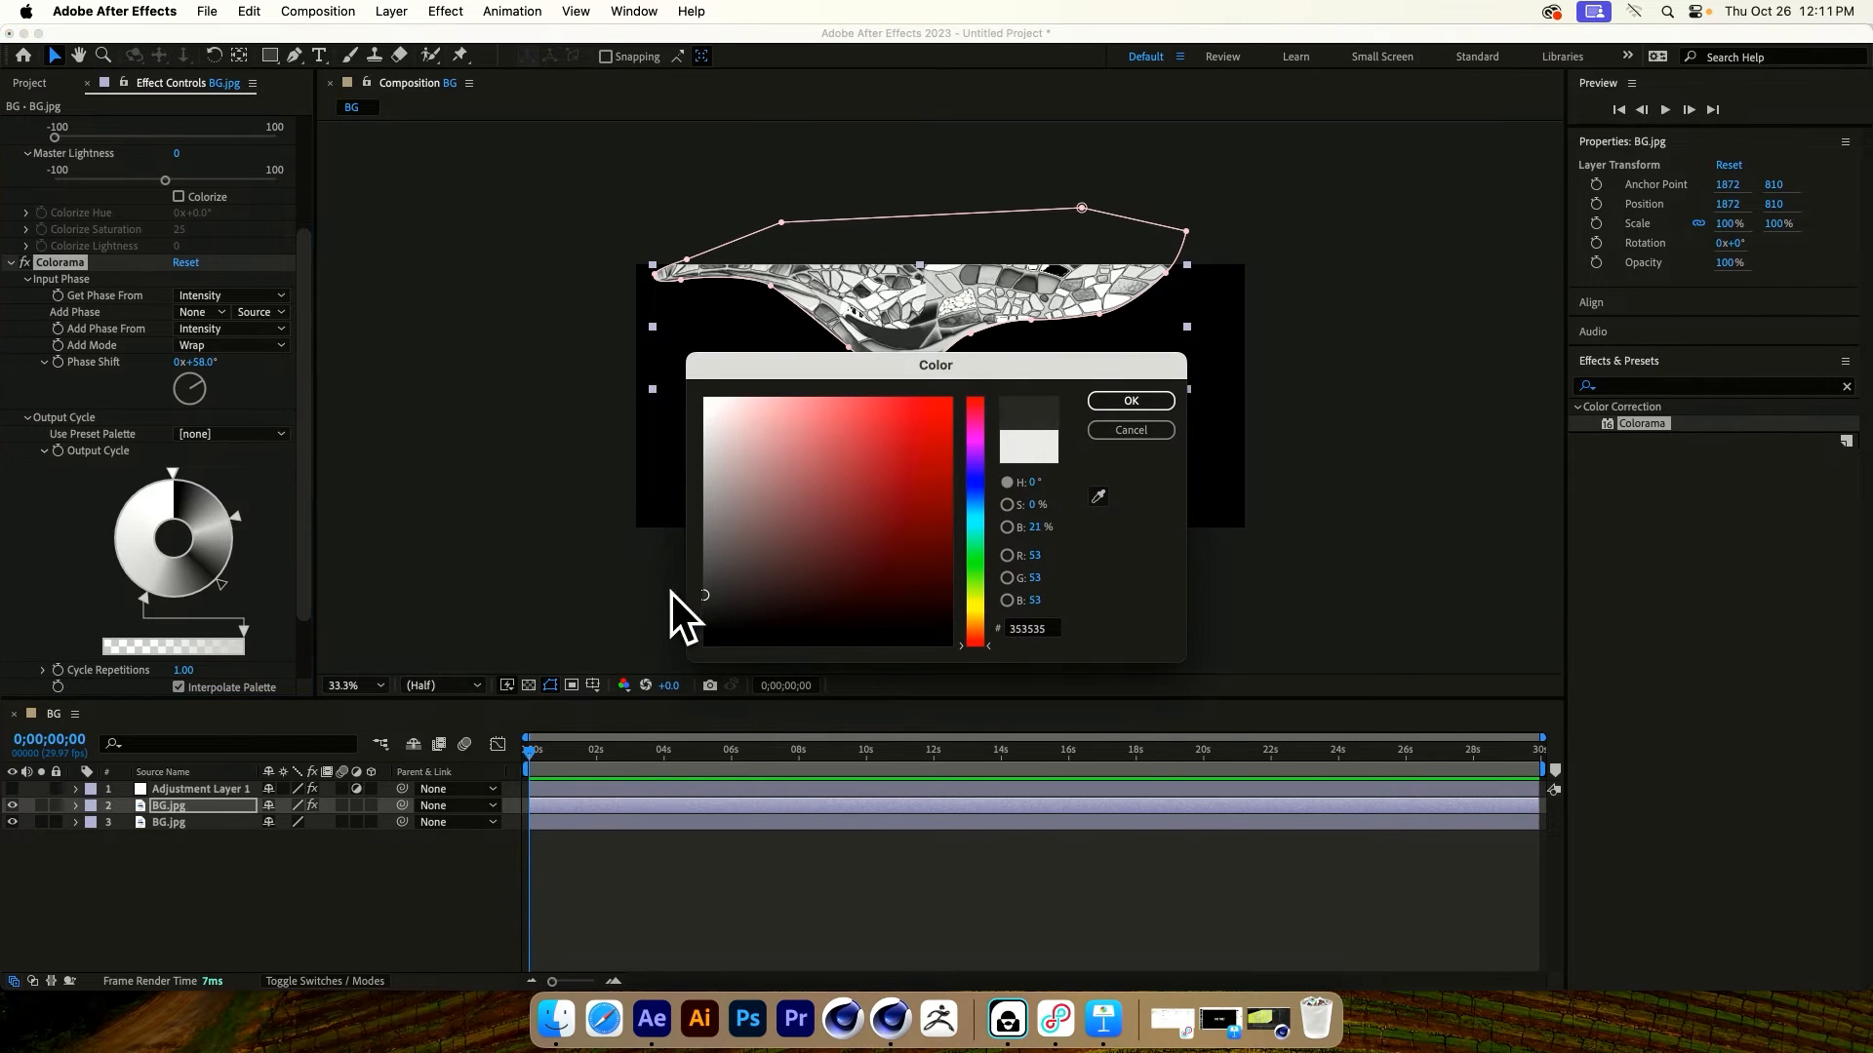
{"action": "left_click", "coordinate": [1138, 410]}
{"action": "double_click", "coordinate": [119, 542]}
{"action": "left_click", "coordinate": [700, 455]}
{"action": "left_click_drag", "start_coordinate": [694, 455], "coordinate": [672, 556]}
{"action": "left_click", "coordinate": [1132, 401]}
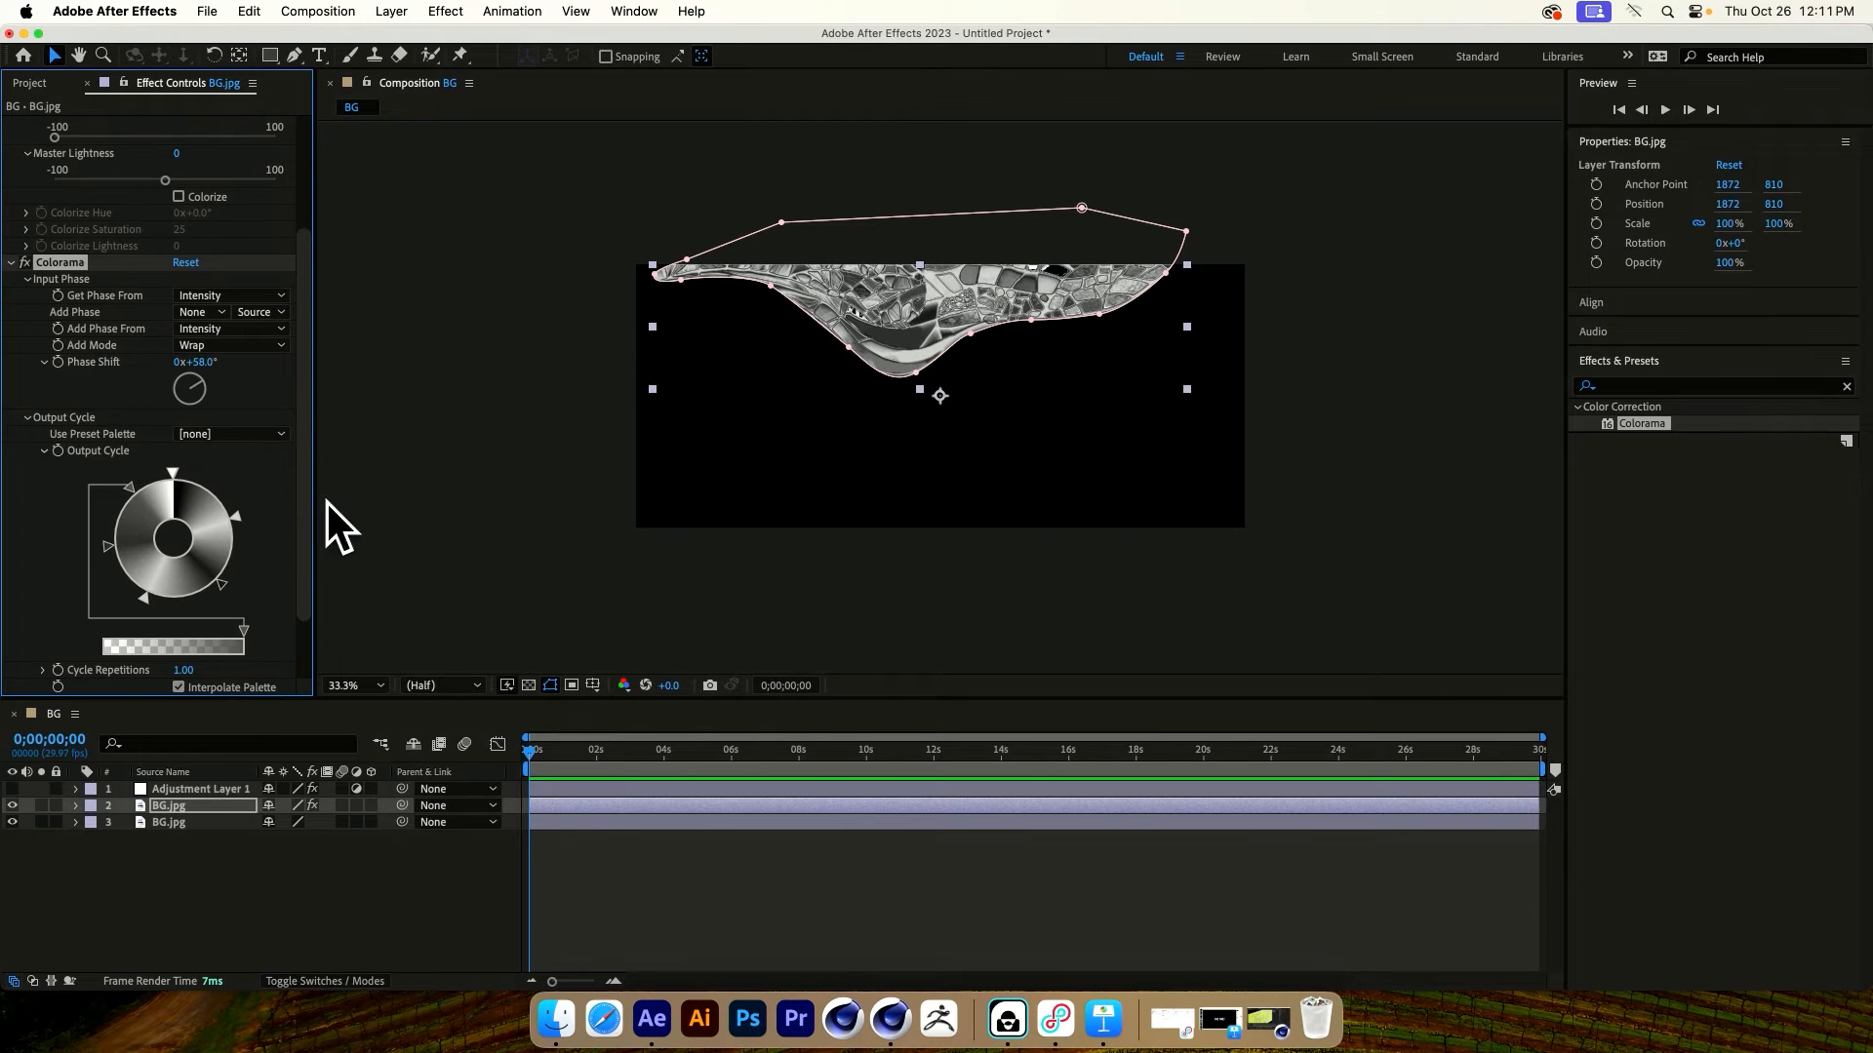
Animate Colorama's Phase Shift with keyframes from 0x+125° at the start to 1x+288° at 12 seconds
{"action": "left_click_drag", "start_coordinate": [208, 363], "coordinate": [293, 419]}
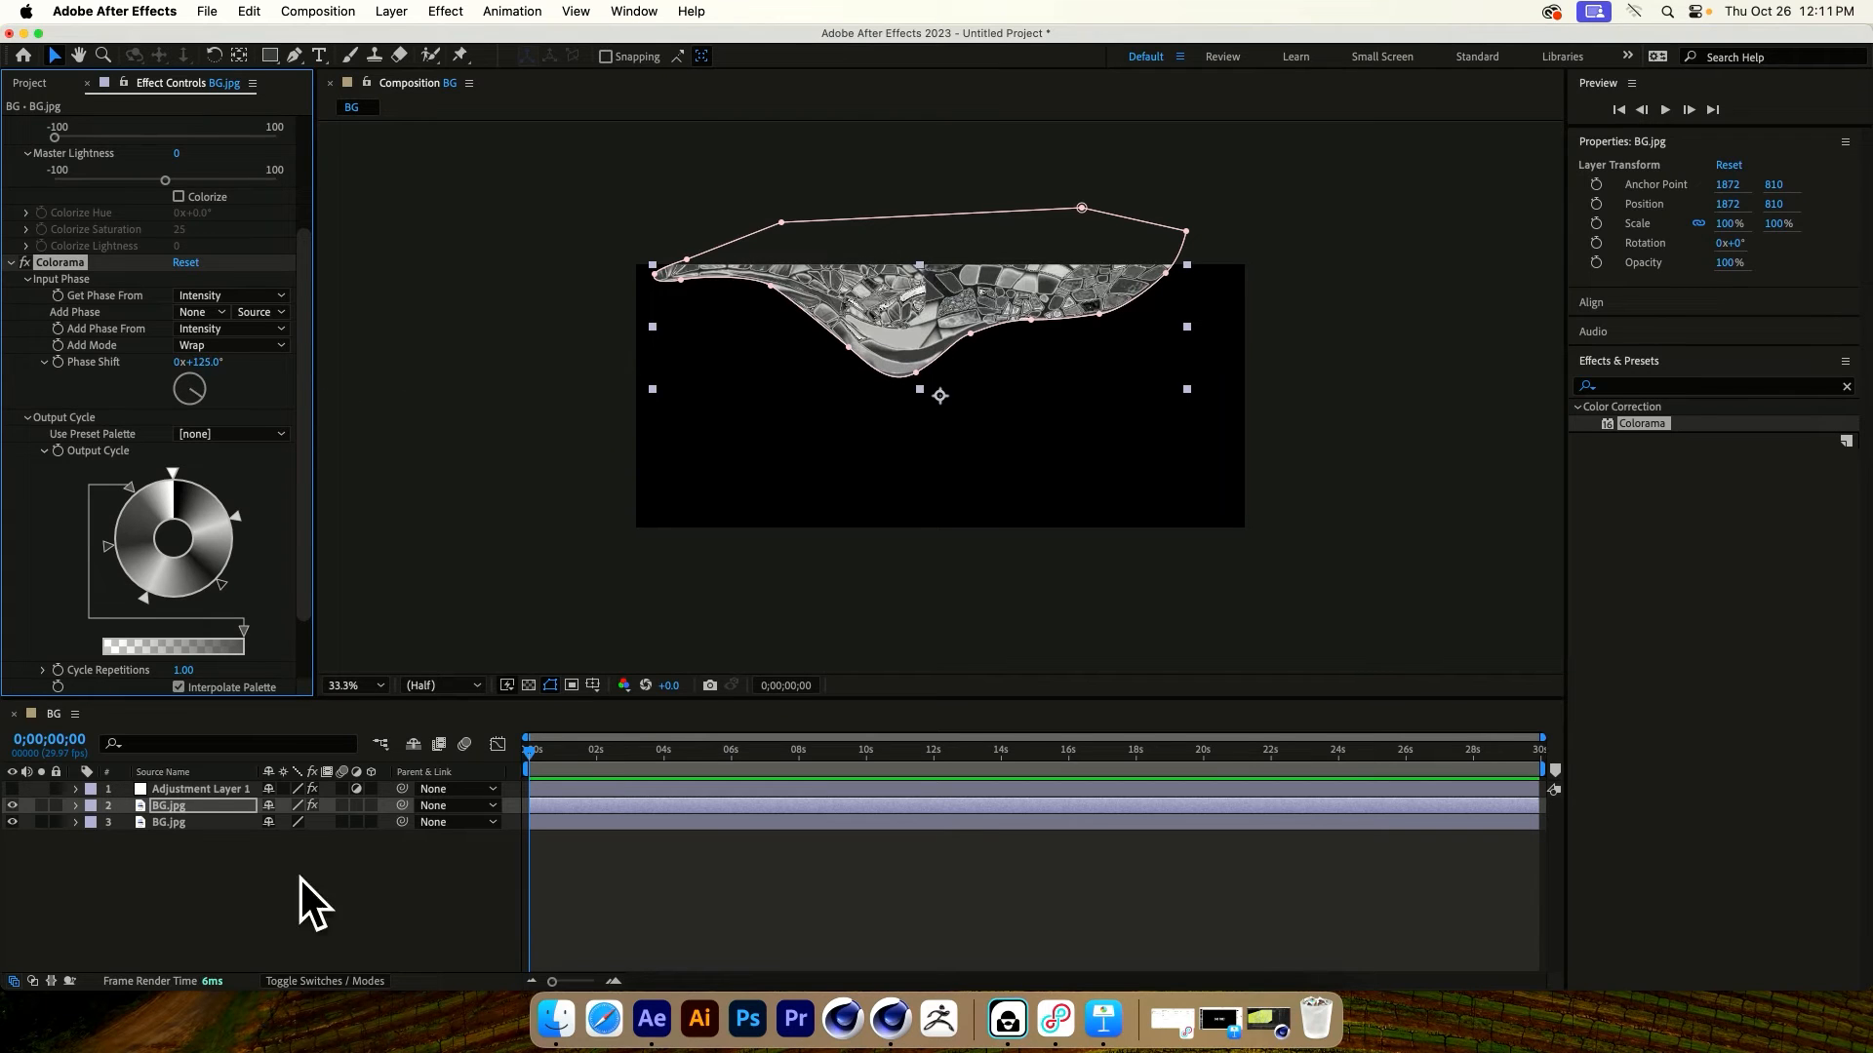
{"action": "left_click", "coordinate": [195, 839]}
{"action": "left_click", "coordinate": [173, 808]}
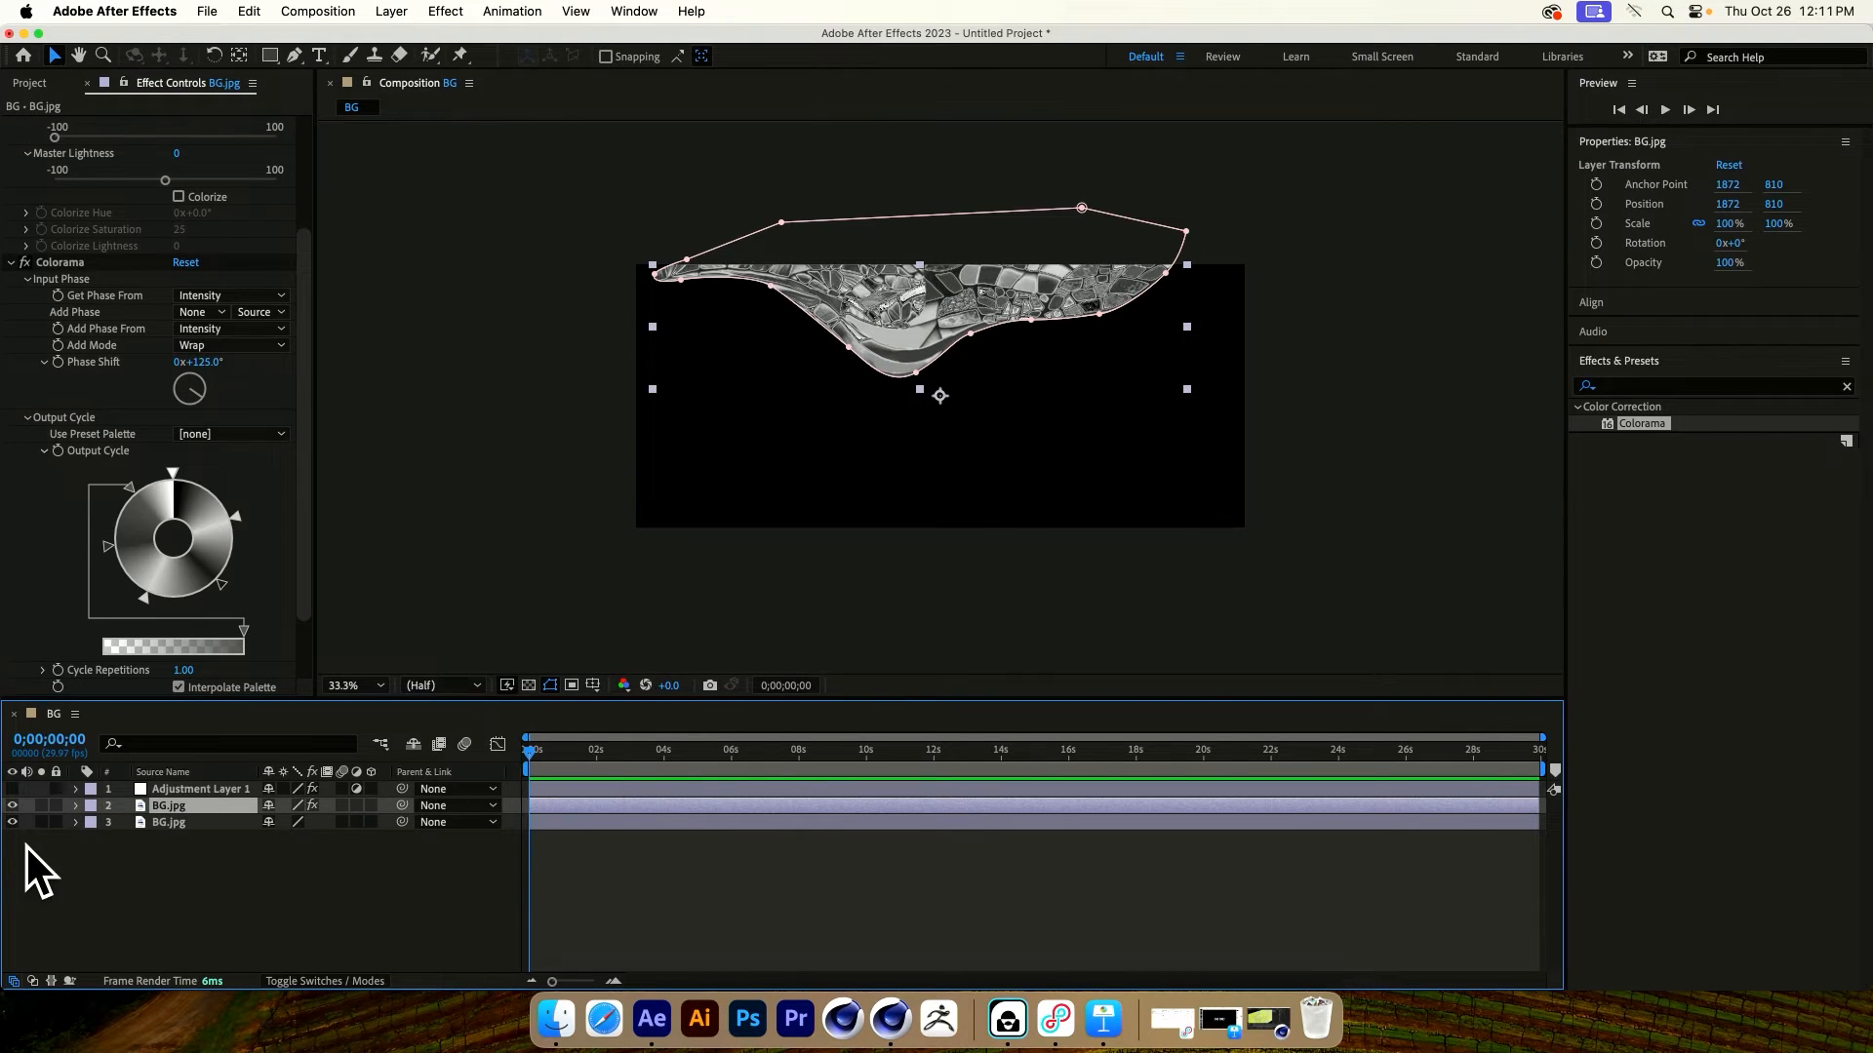
{"action": "left_click", "coordinate": [58, 362]}
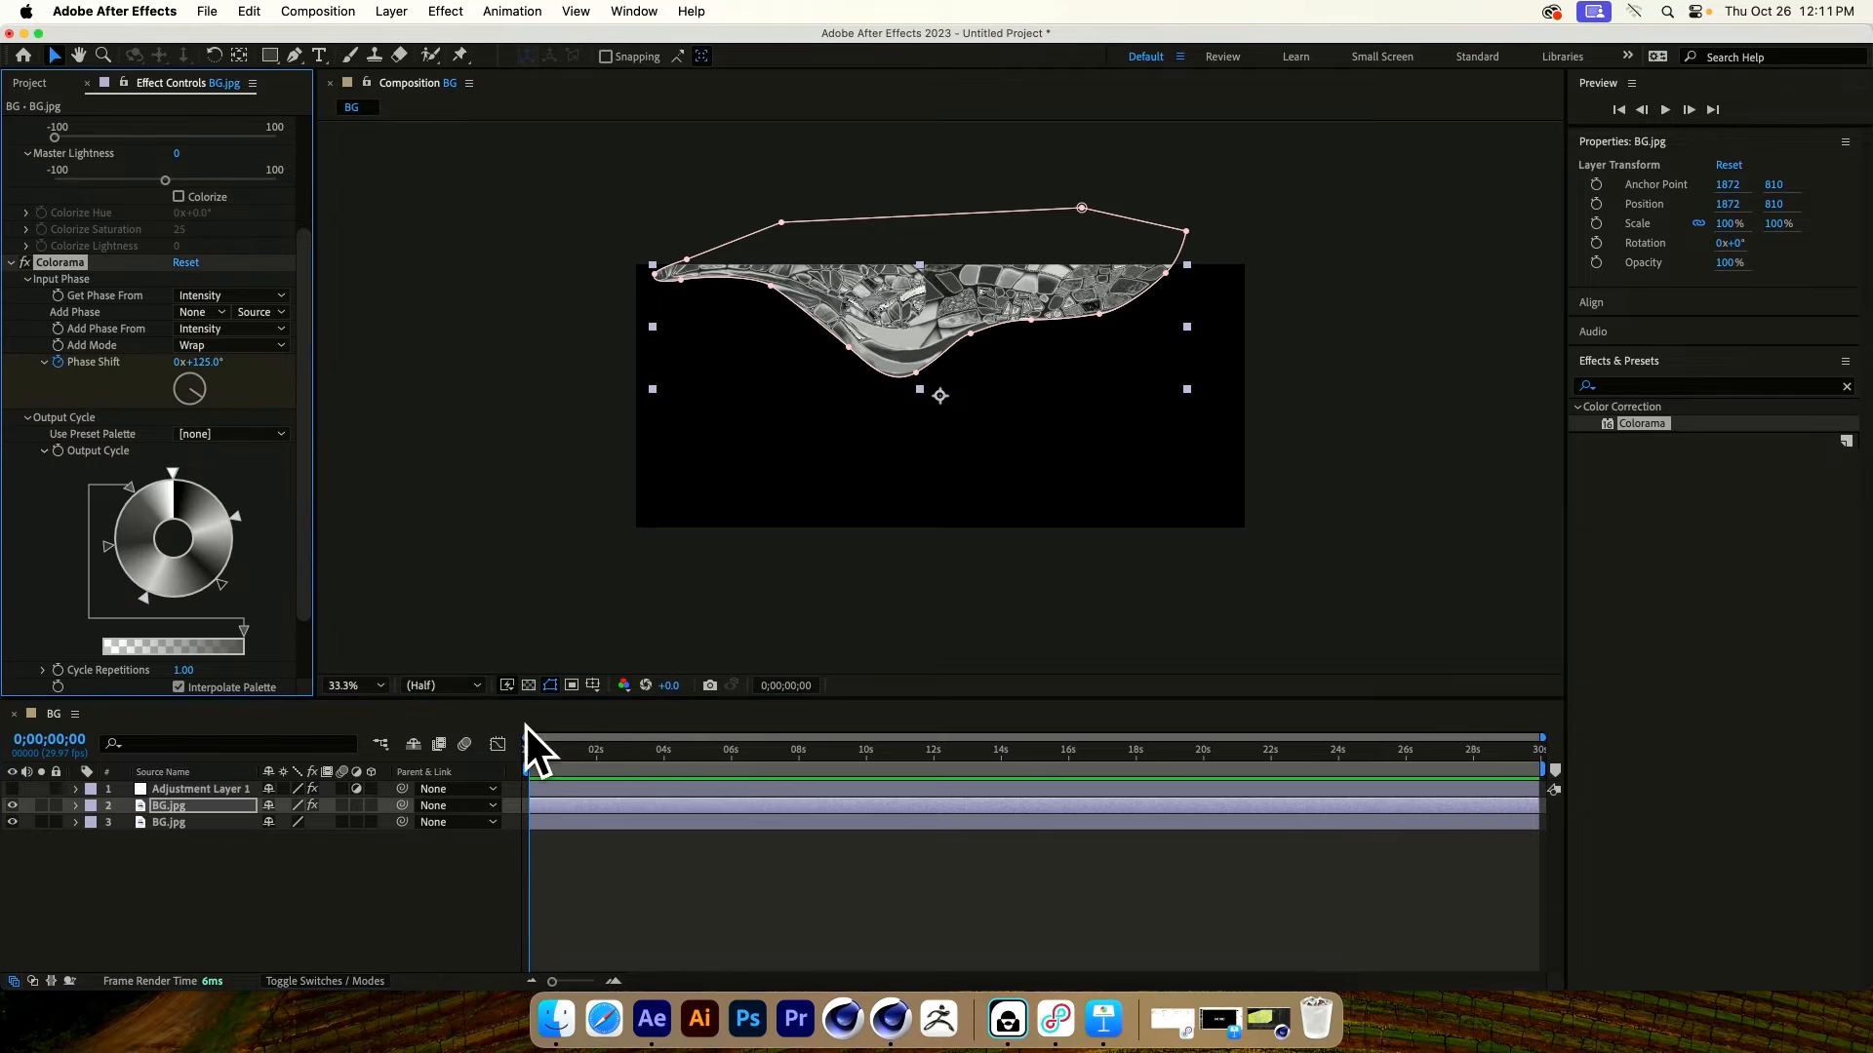
{"action": "left_click_drag", "start_coordinate": [601, 751], "coordinate": [933, 774]}
{"action": "left_click_drag", "start_coordinate": [203, 366], "coordinate": [698, 368]}
Set the upper BG.jpg layer's blending mode to Screen and preview the animation from the start
{"action": "left_click", "coordinate": [277, 843]}
{"action": "left_click", "coordinate": [169, 804]}
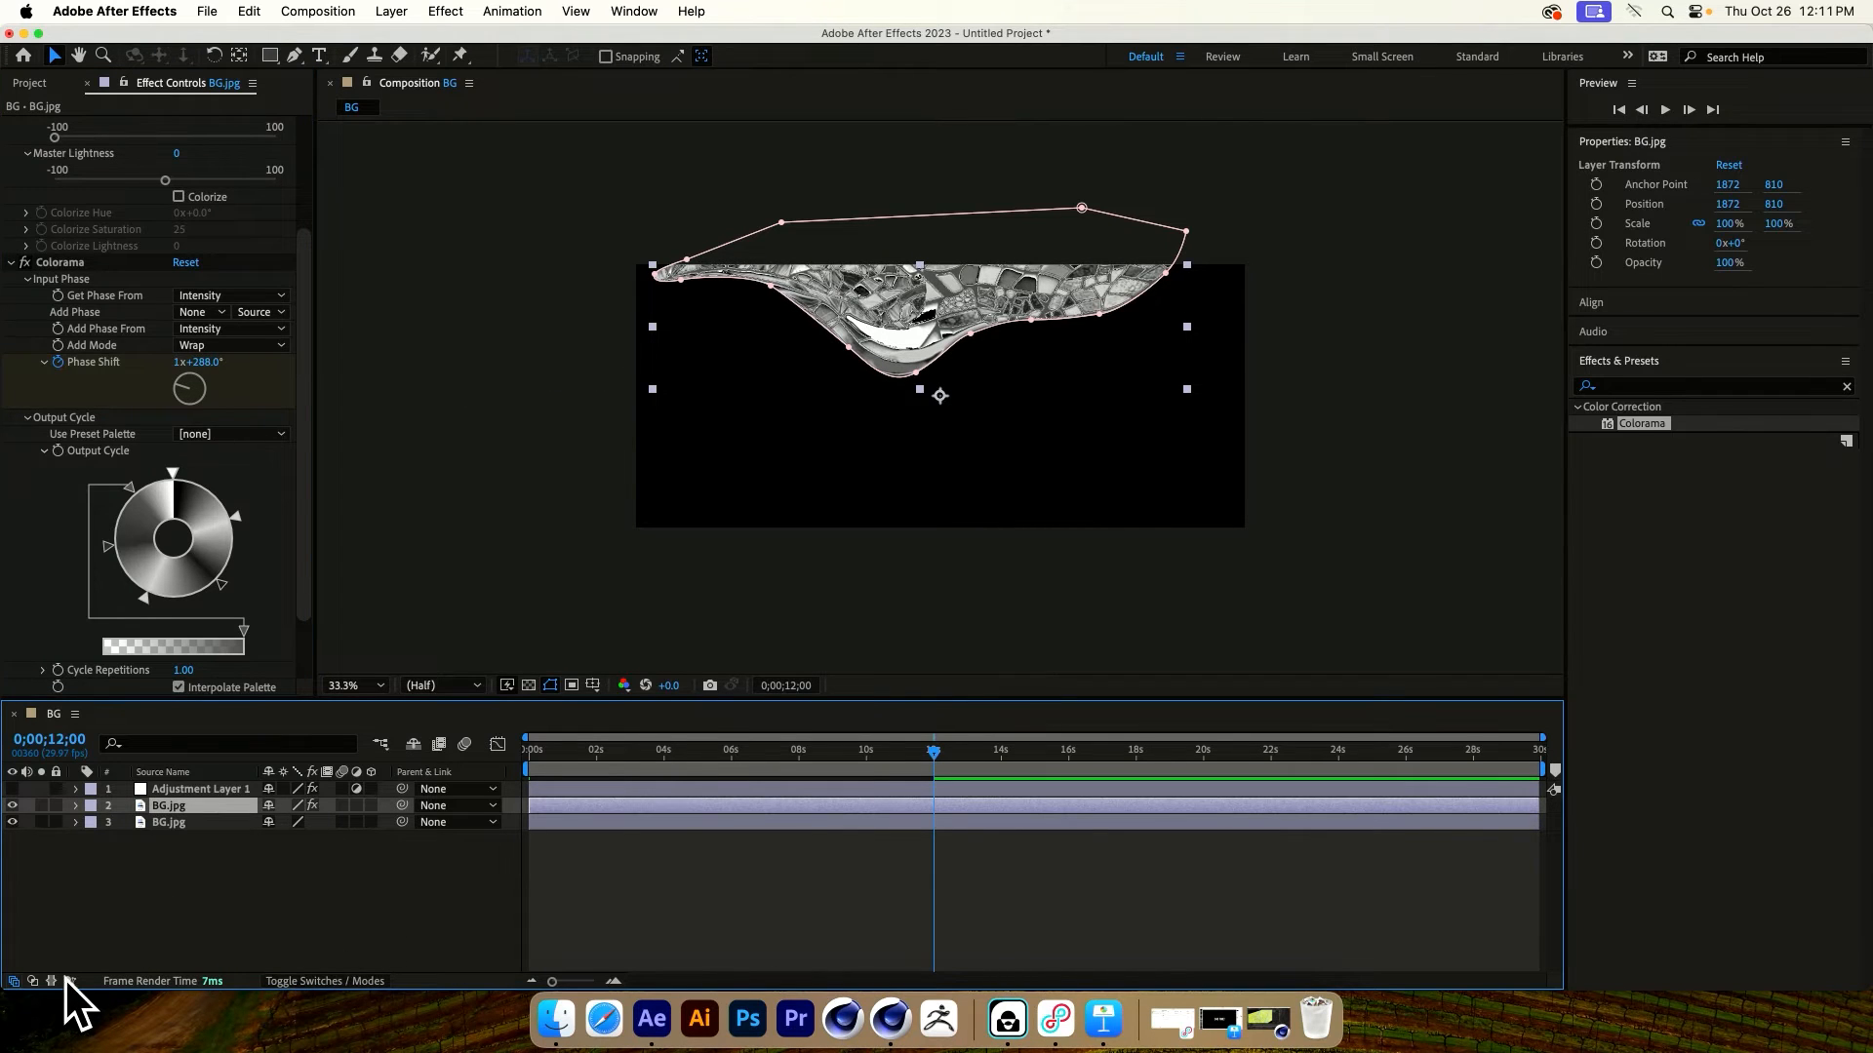
{"action": "left_click", "coordinate": [32, 981]}
{"action": "left_click", "coordinate": [425, 805]}
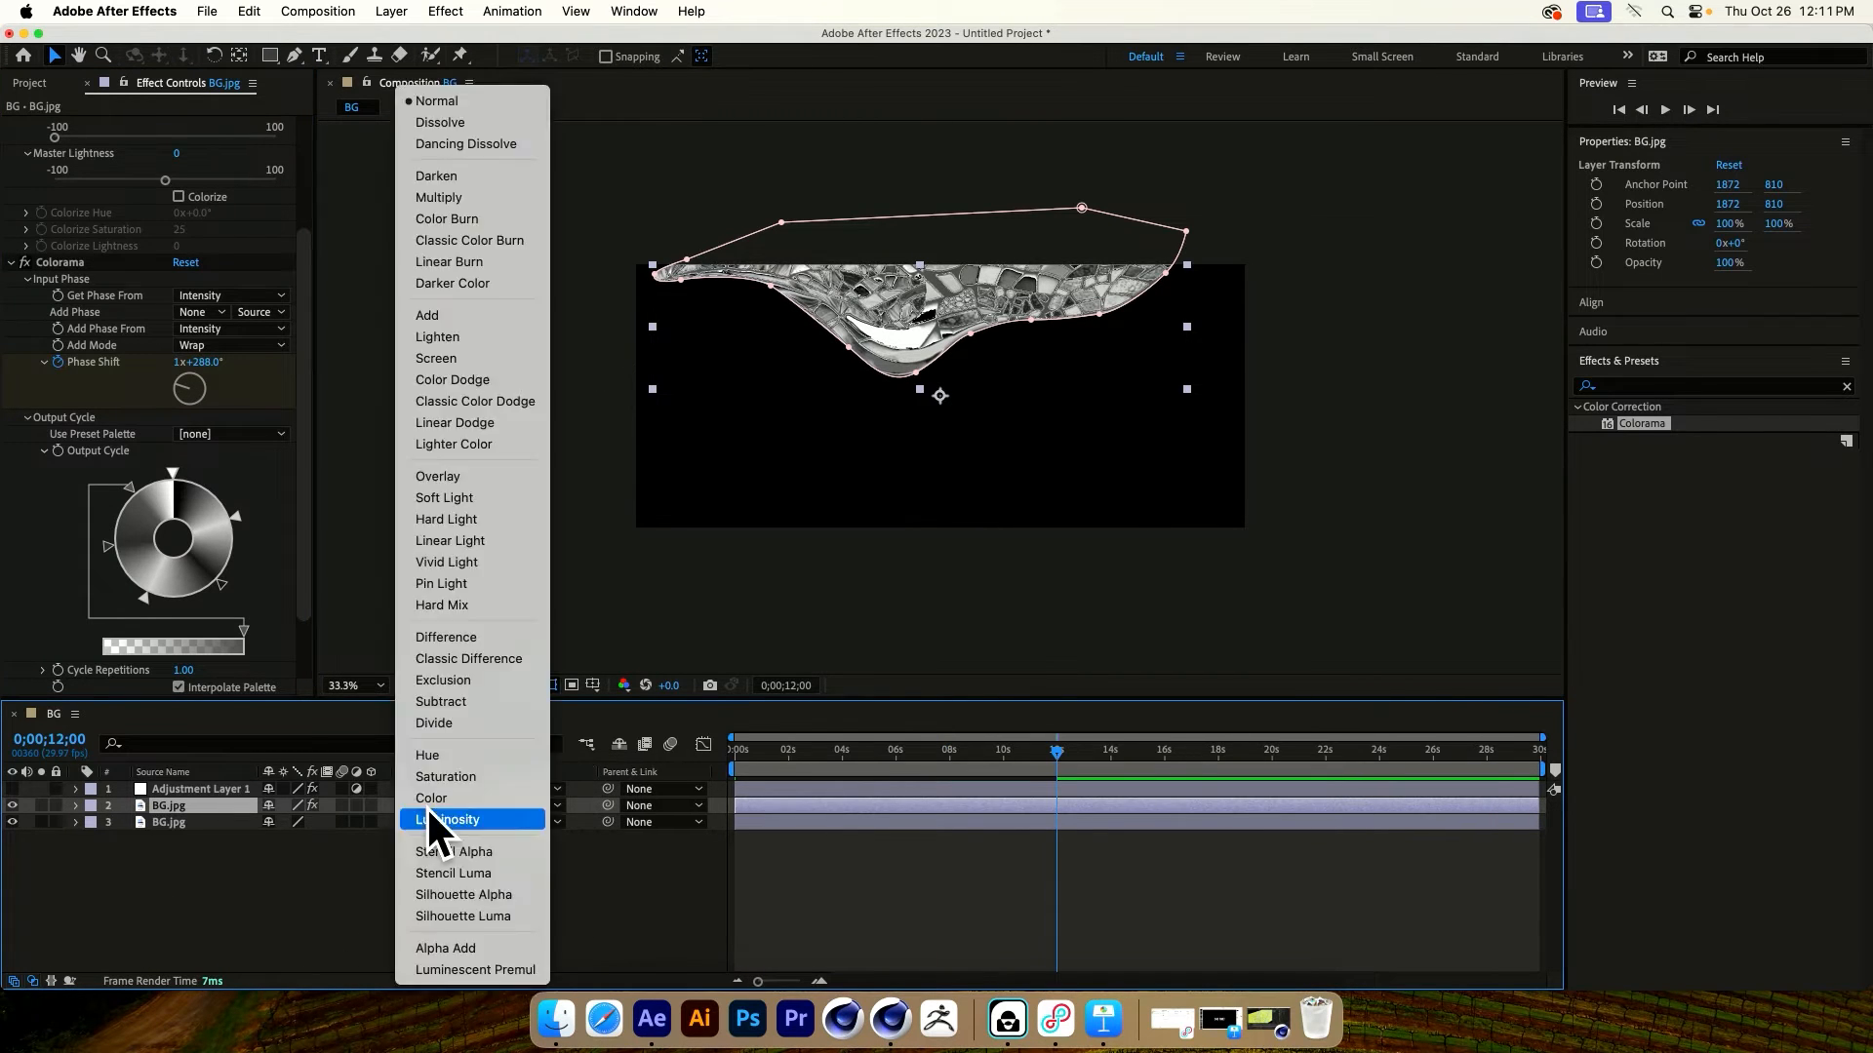
{"action": "left_click", "coordinate": [472, 357]}
{"action": "left_click", "coordinate": [810, 839]}
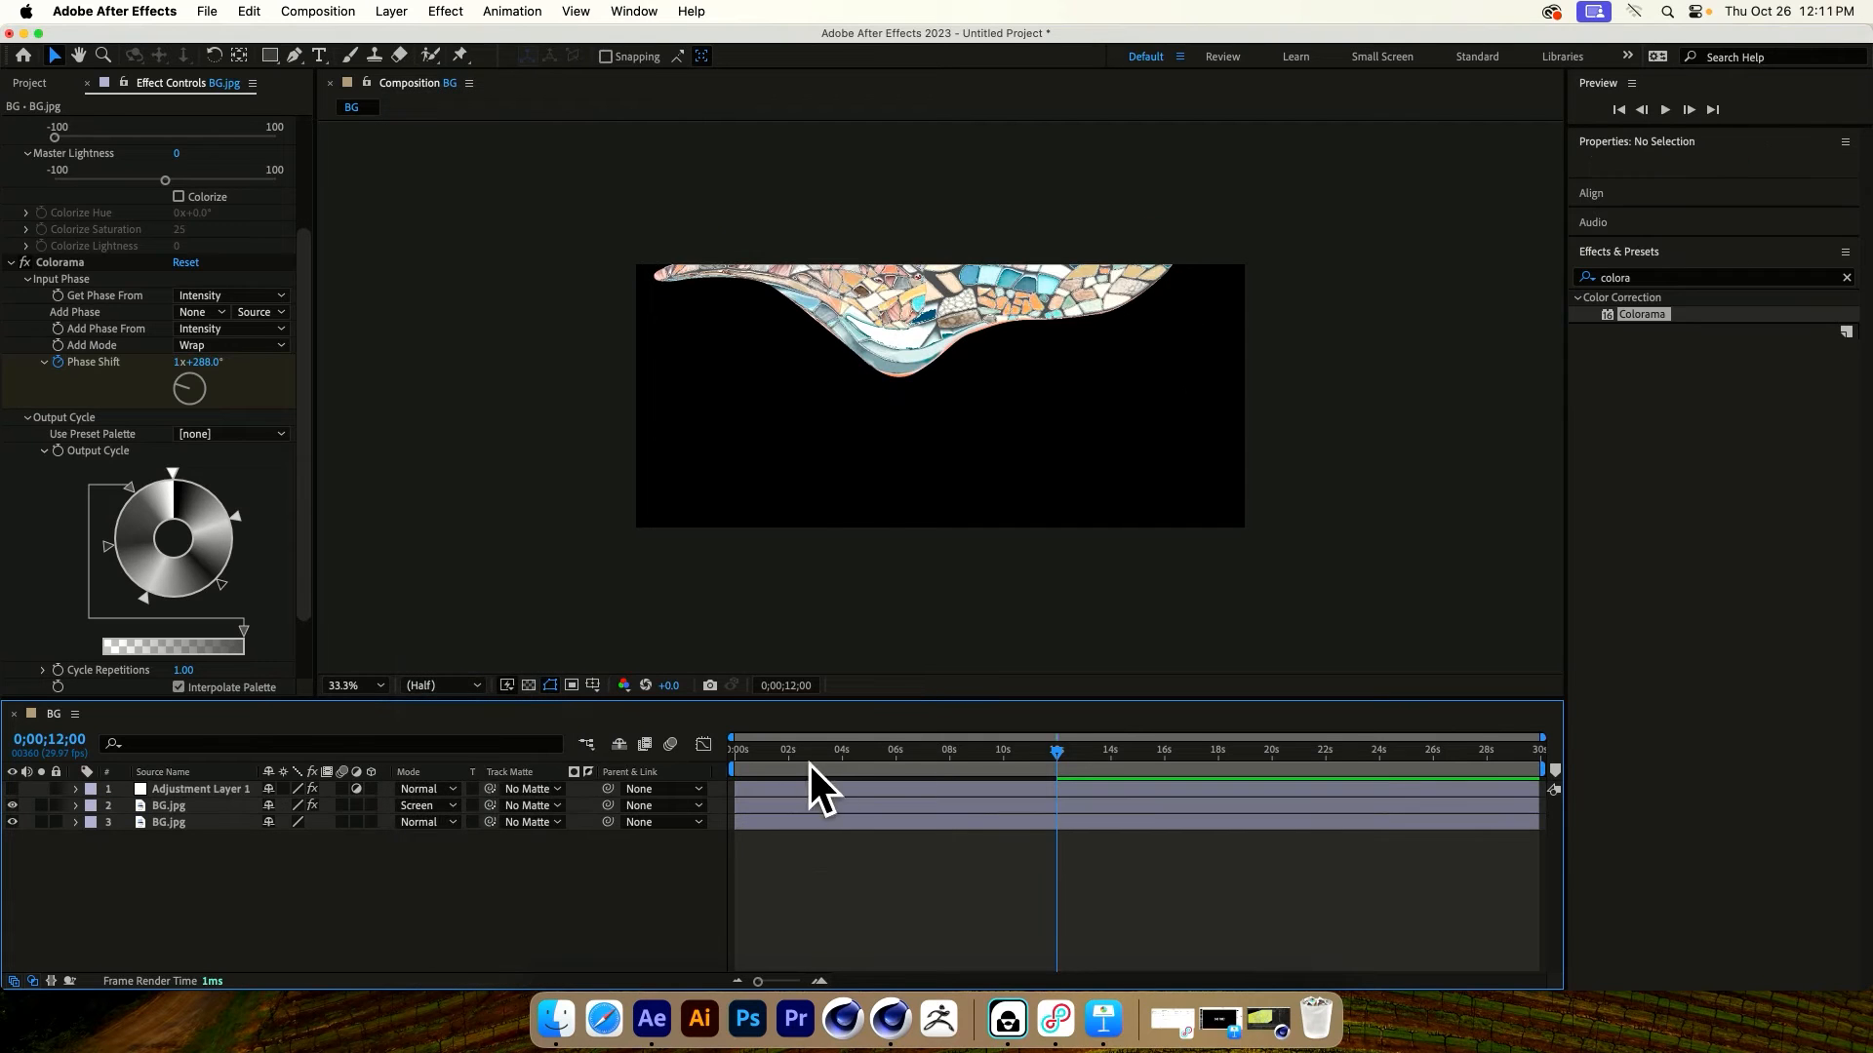
{"action": "left_click_drag", "start_coordinate": [813, 766], "coordinate": [640, 745]}
{"action": "key", "text": "space"}
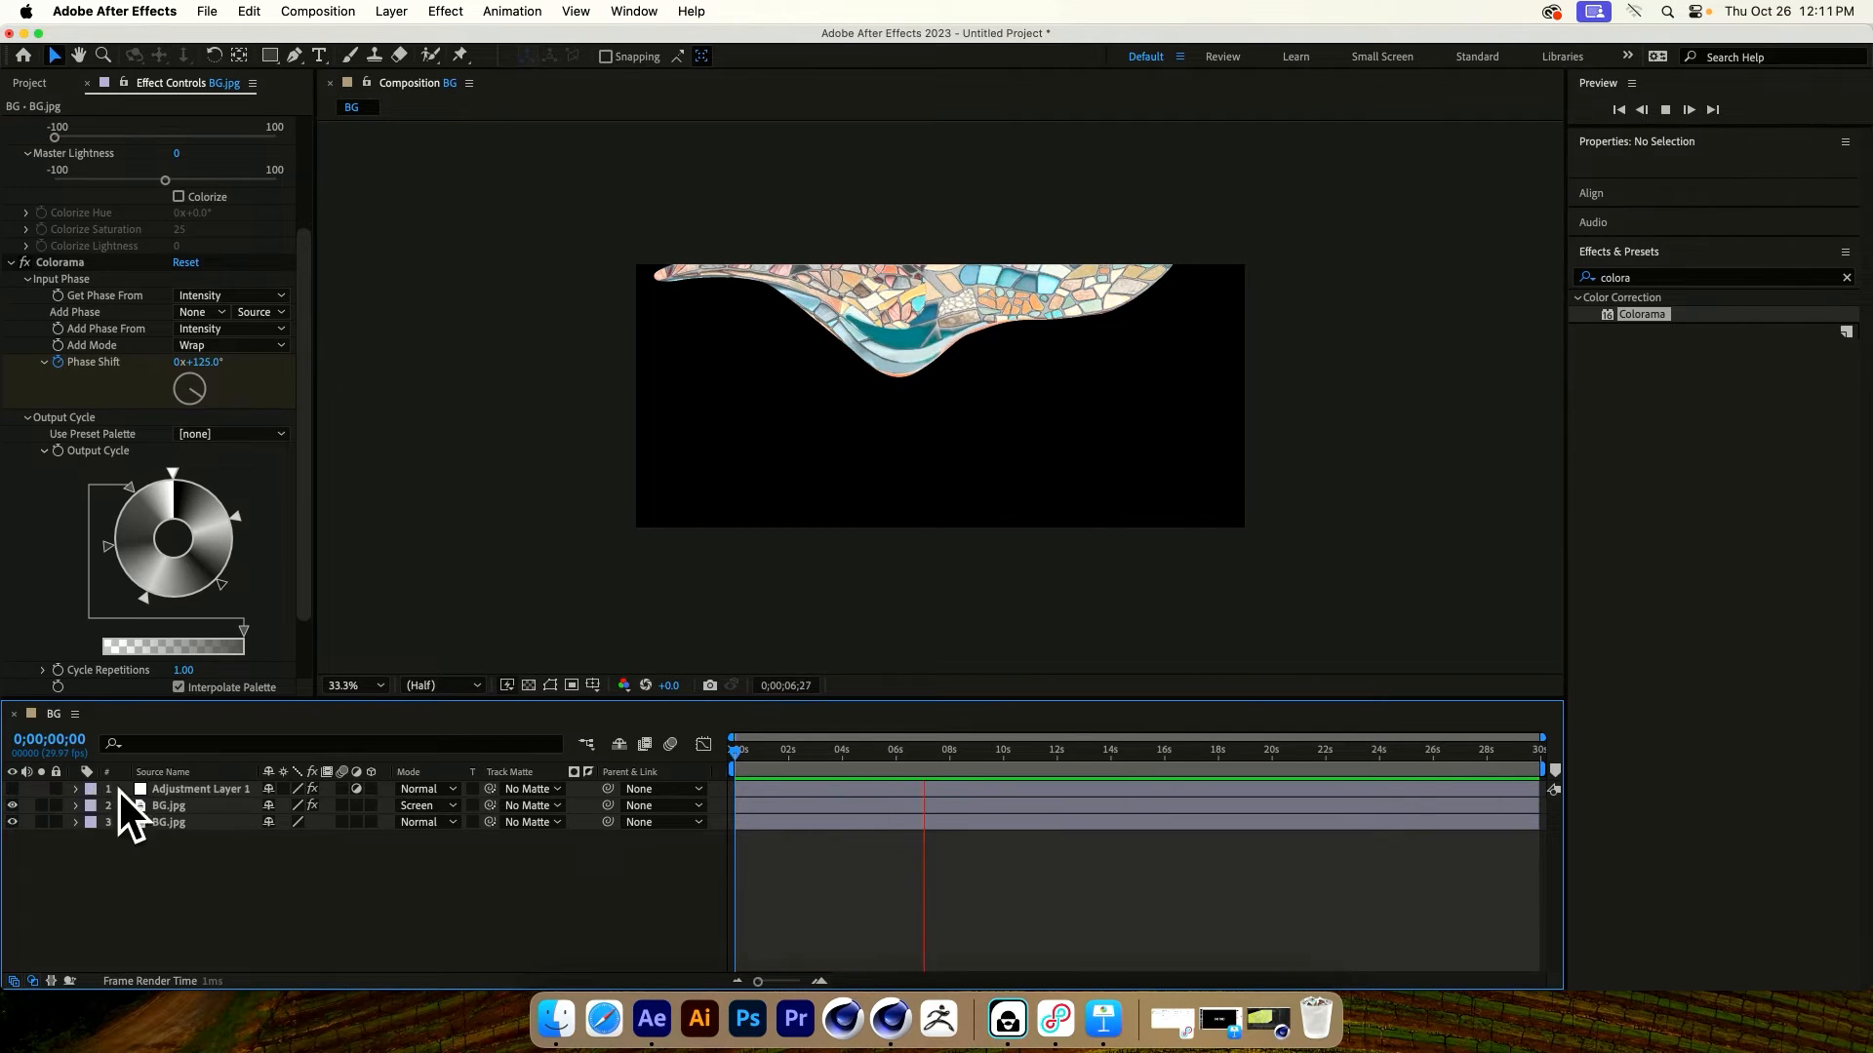
Reveal the upper BG.jpg layer's opacity and set it to 25%
{"action": "left_click", "coordinate": [160, 805]}
{"action": "key", "text": "t"}
{"action": "left_click", "coordinate": [274, 824]}
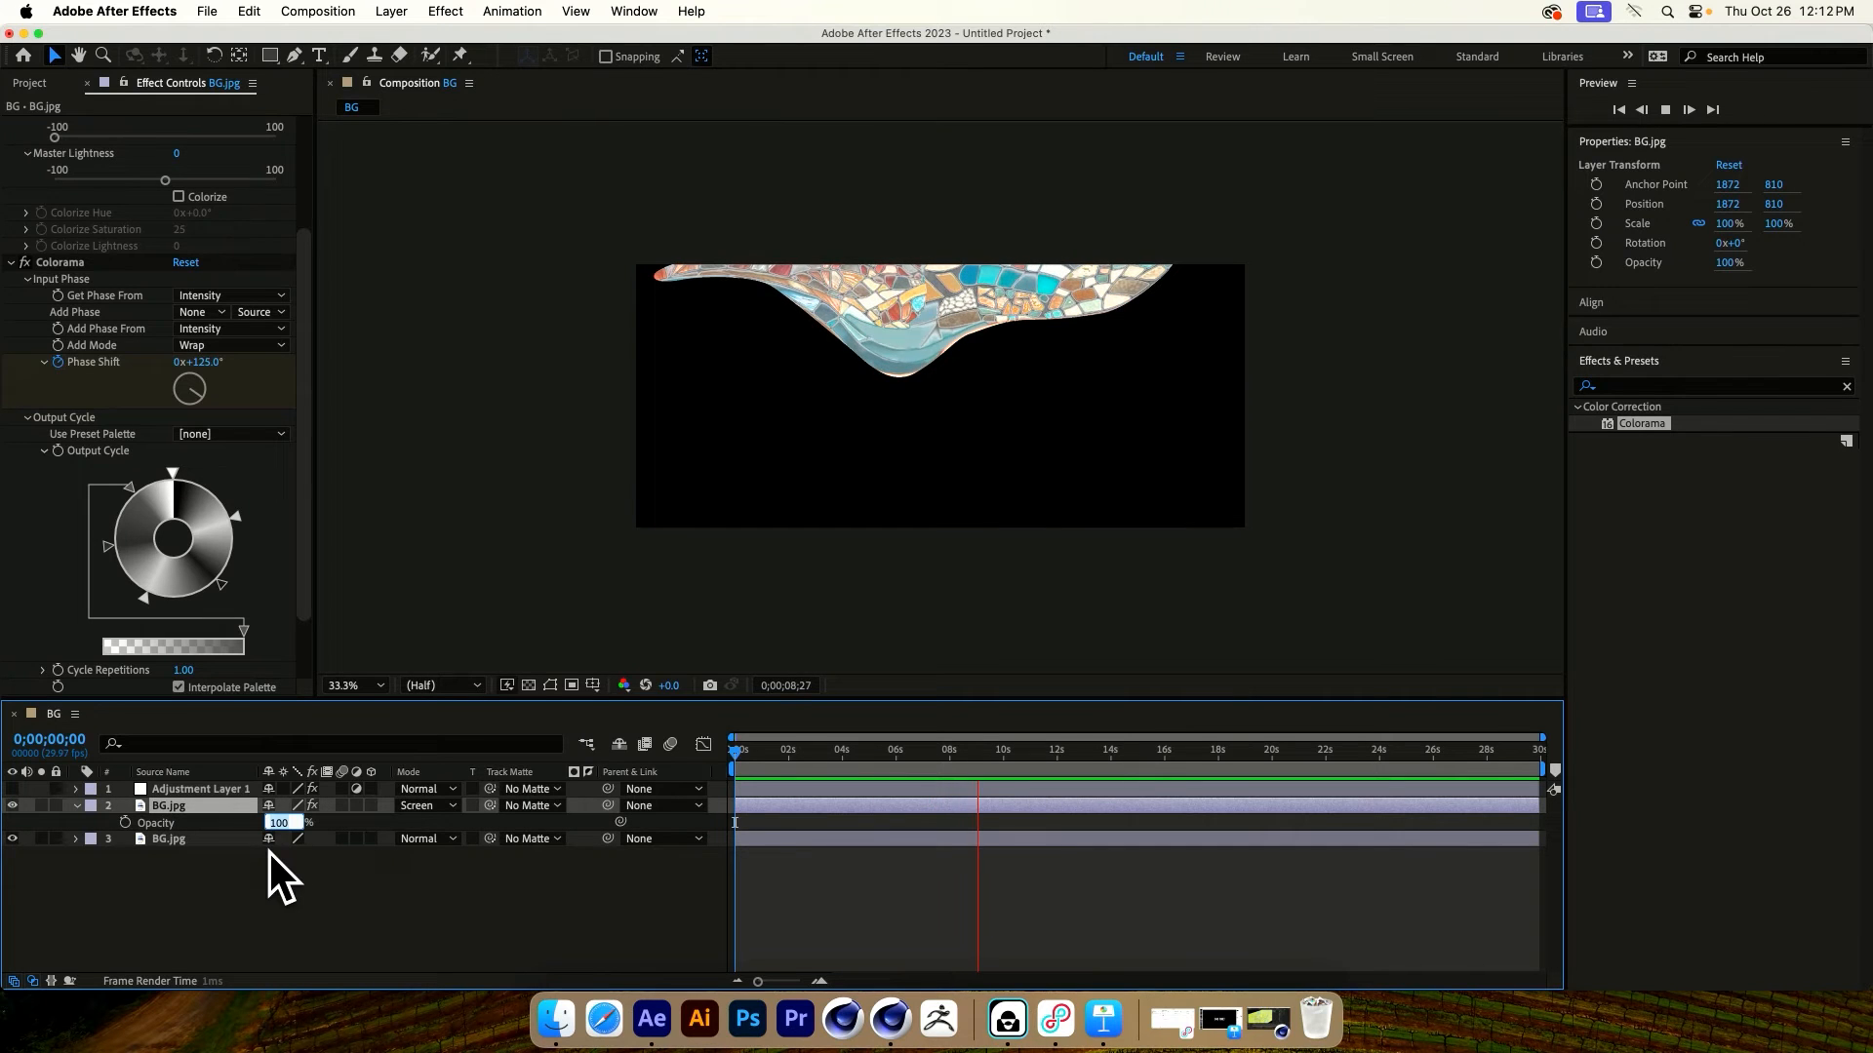
{"action": "type", "text": "25"}
{"action": "key", "text": "Return"}
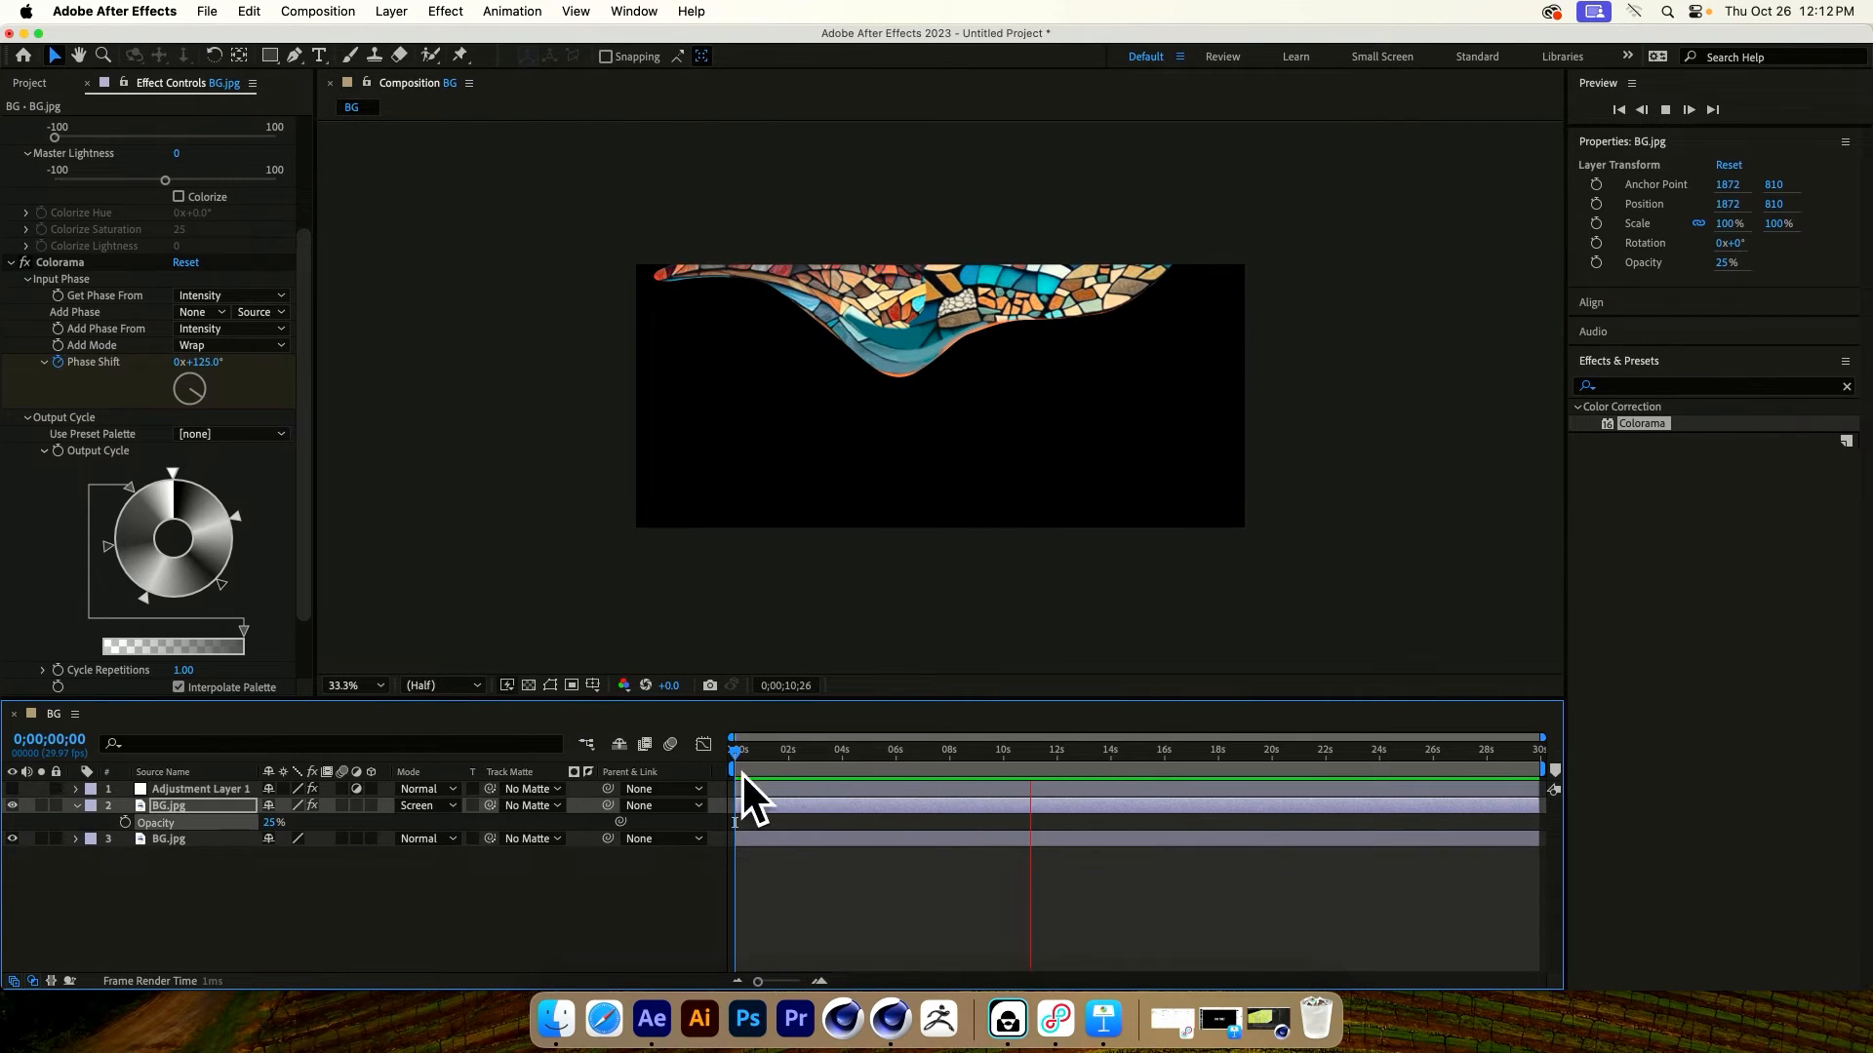
Play the animation from the beginning to check the subtle shimmer over the mosaic
{"action": "left_click_drag", "start_coordinate": [1049, 757], "coordinate": [761, 741]}
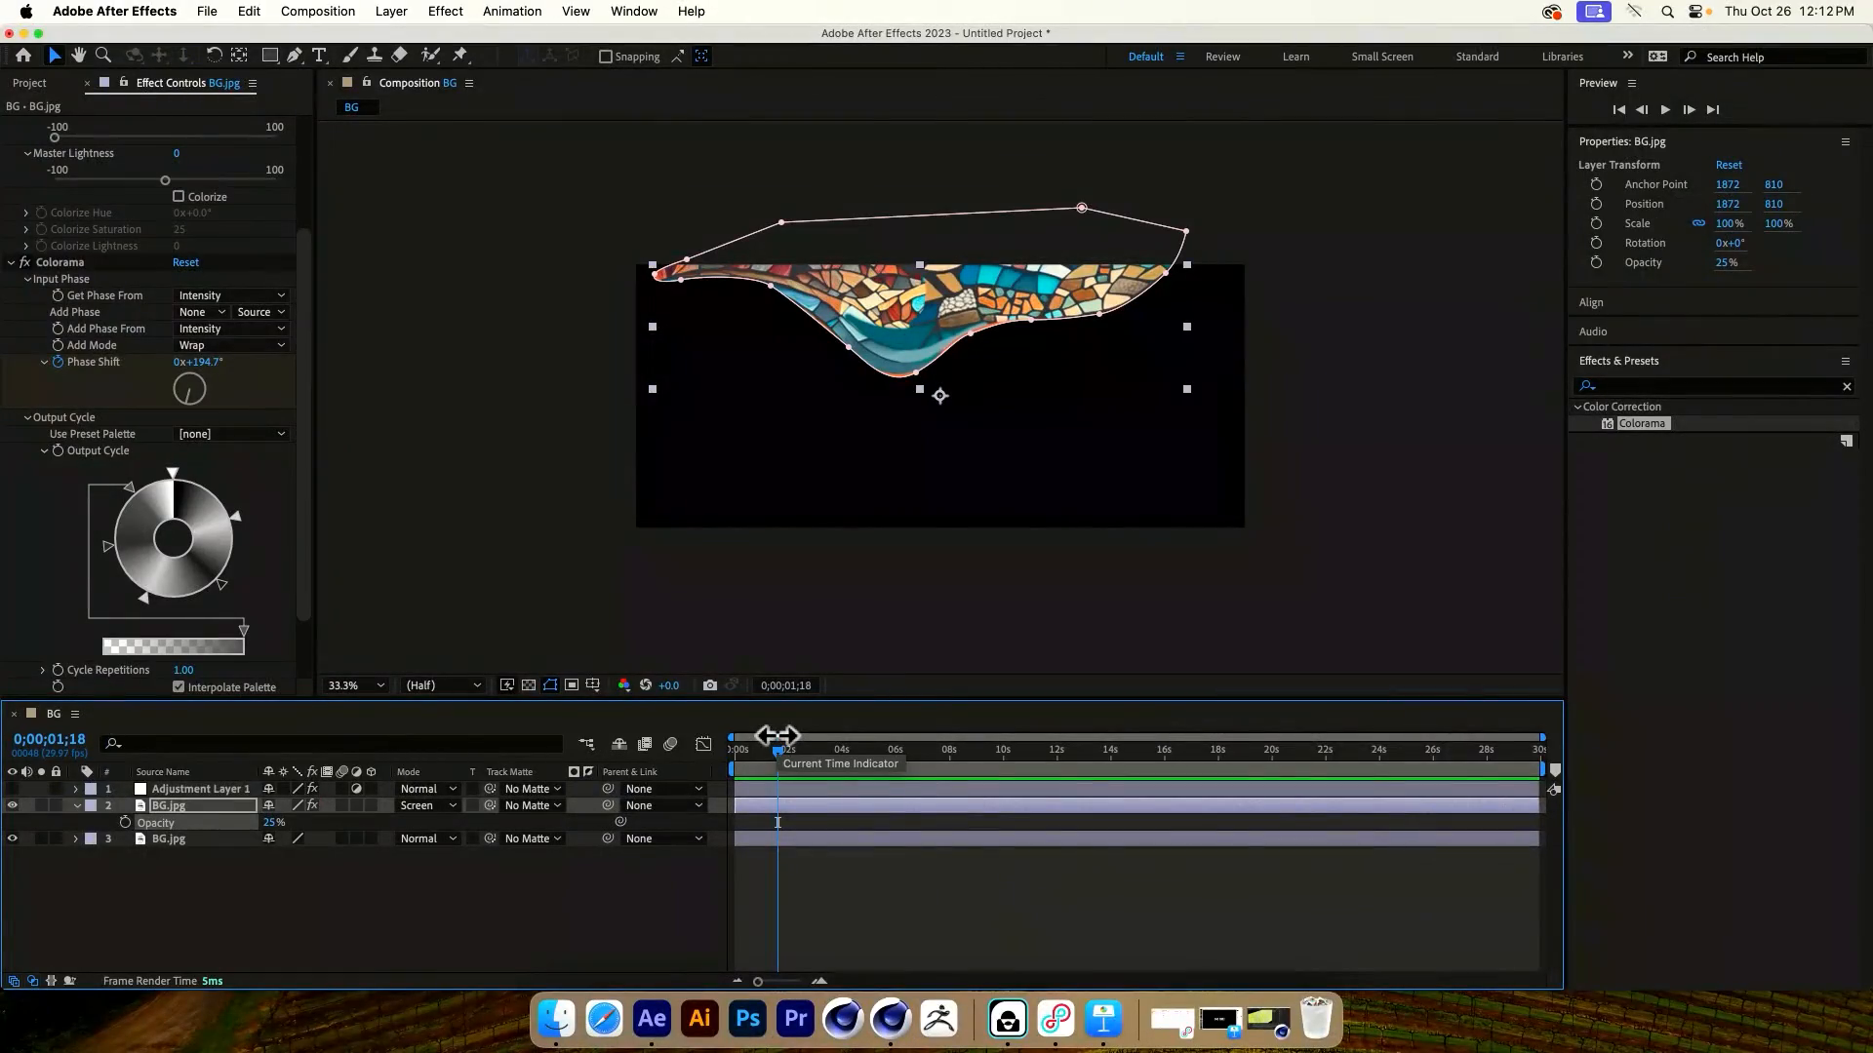
{"action": "left_click_drag", "start_coordinate": [778, 735], "coordinate": [733, 751]}
{"action": "key", "text": "space"}
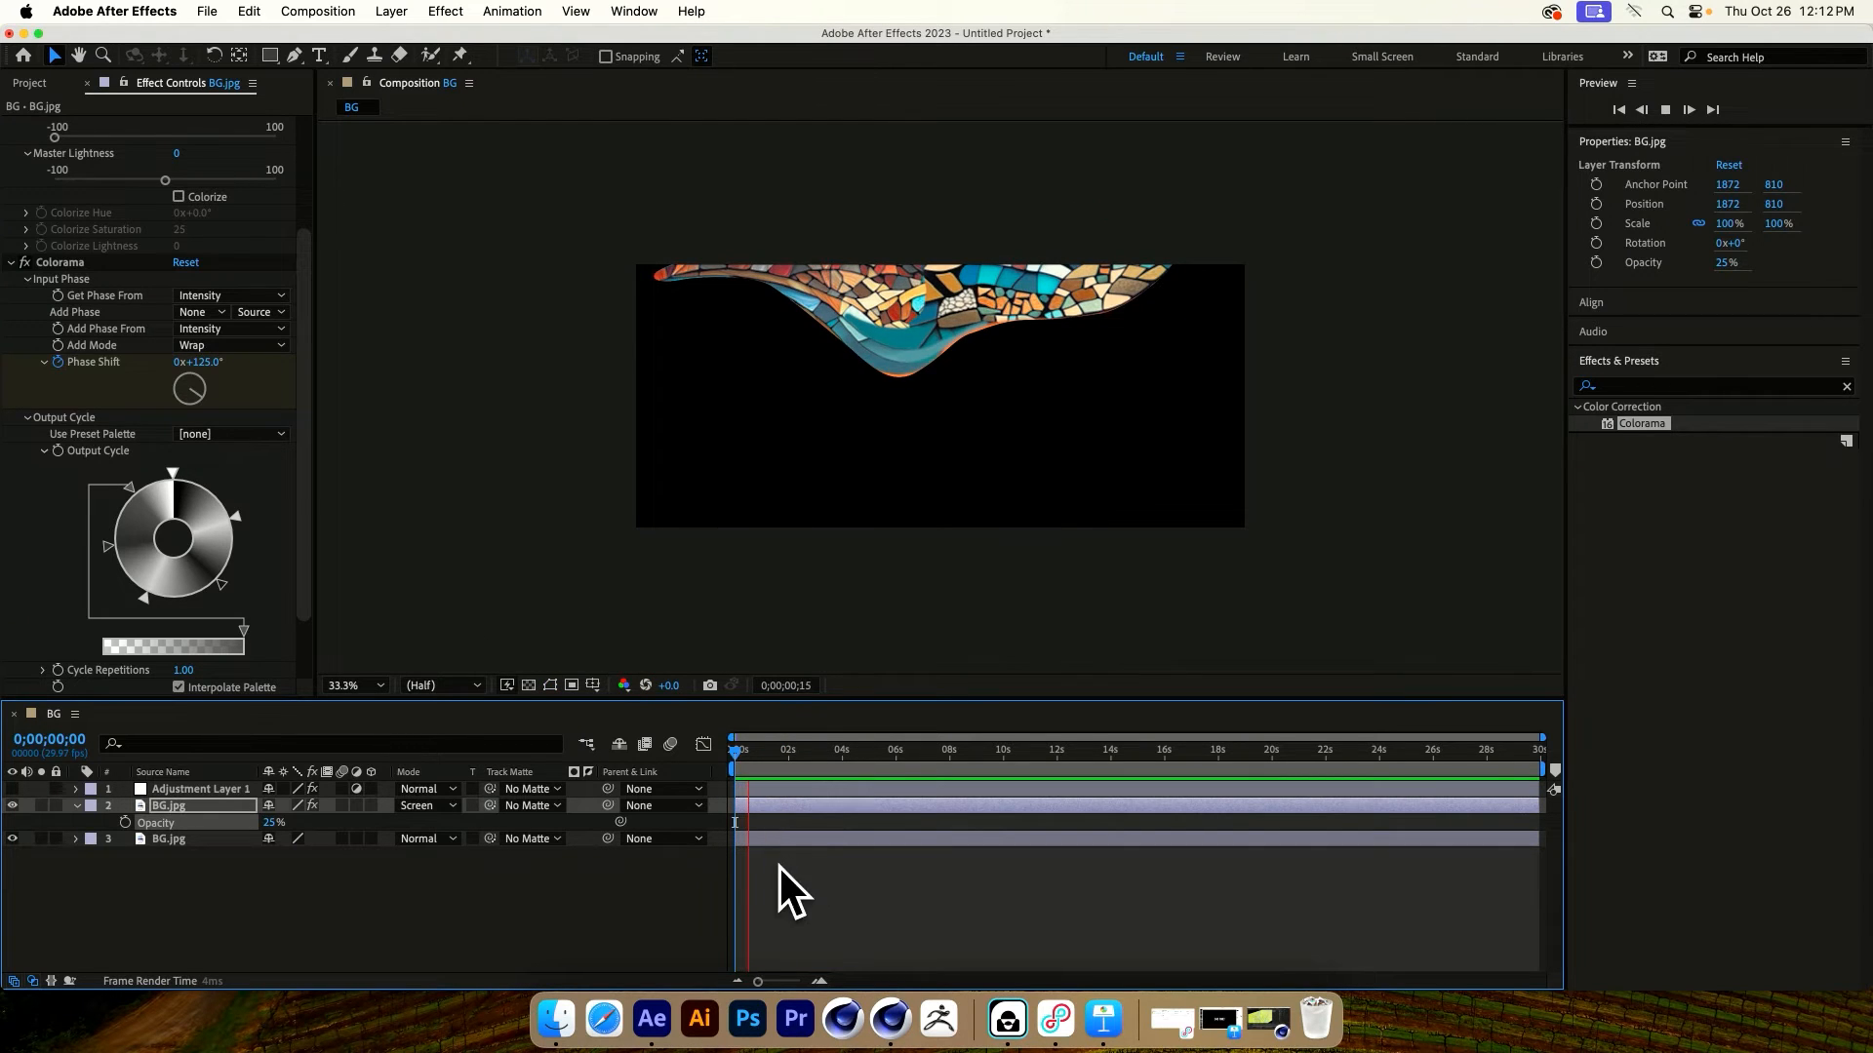
{"action": "left_click", "coordinate": [844, 886]}
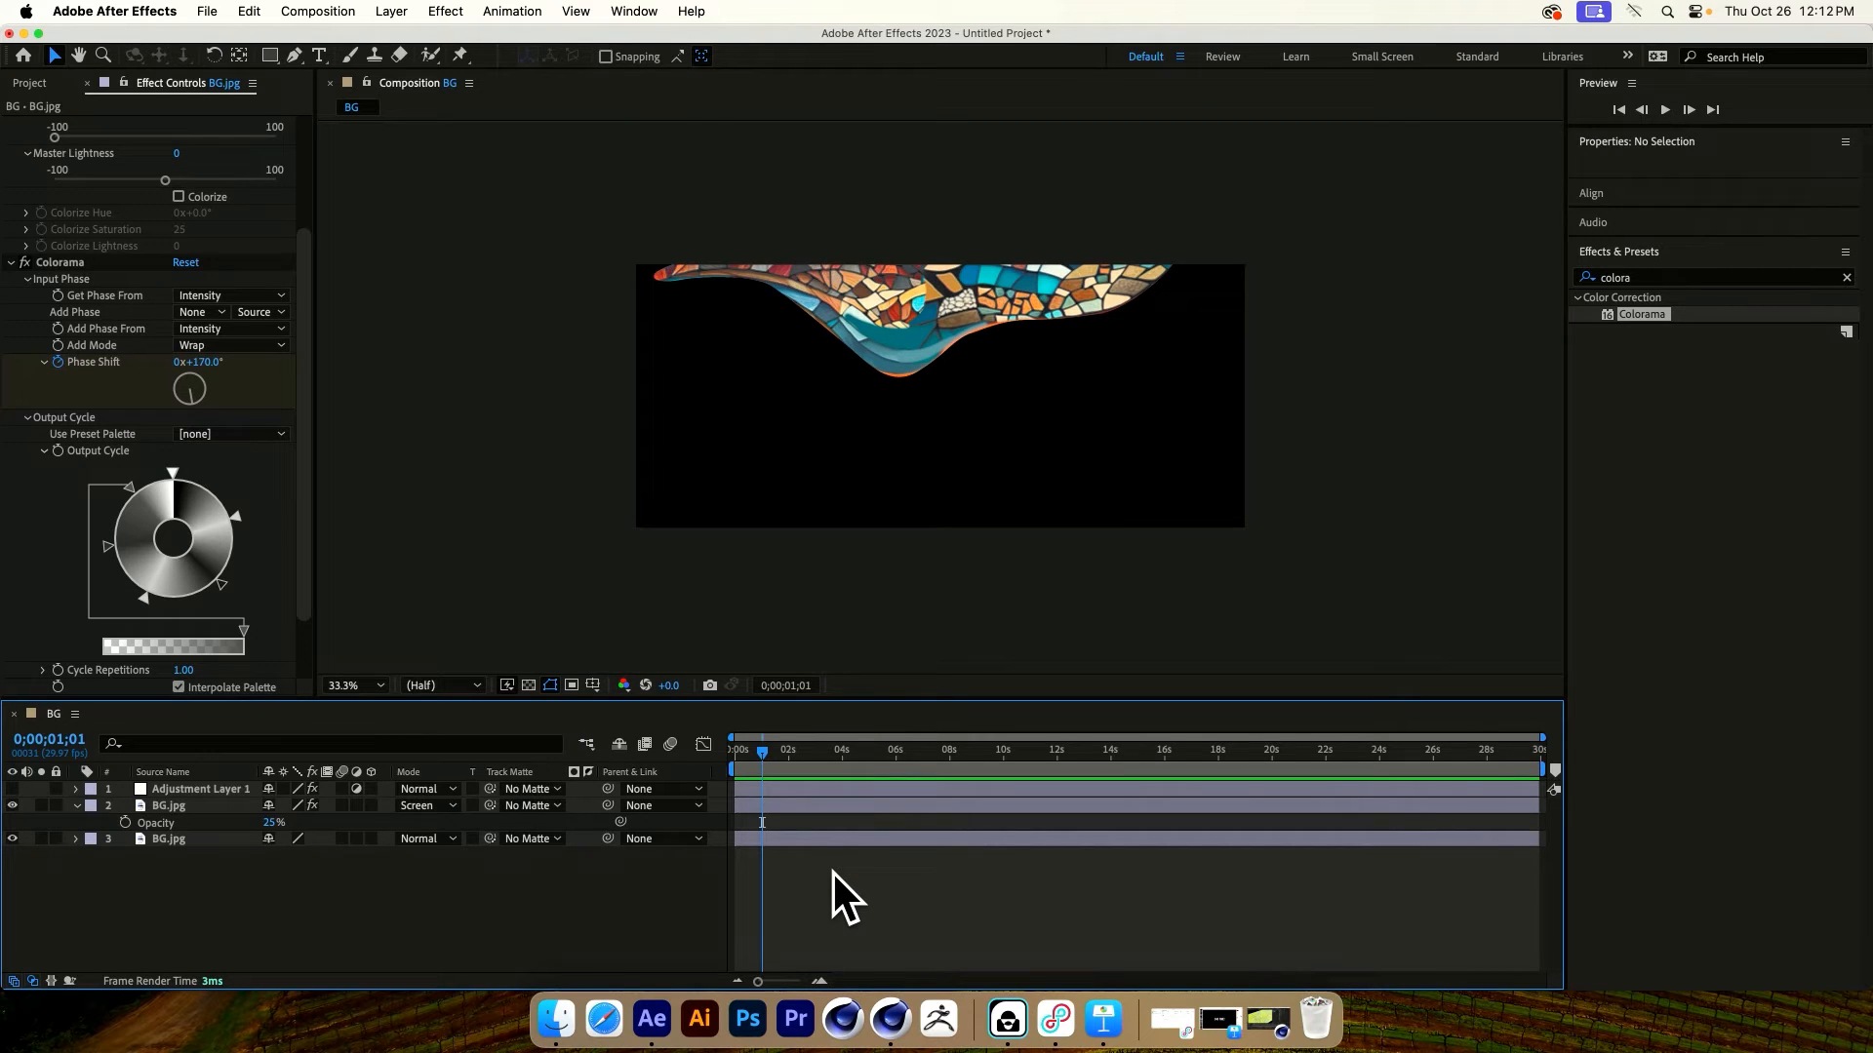
Switch to the Keynote presentation and play it from the closing contact slide
{"action": "left_click", "coordinate": [1103, 1019]}
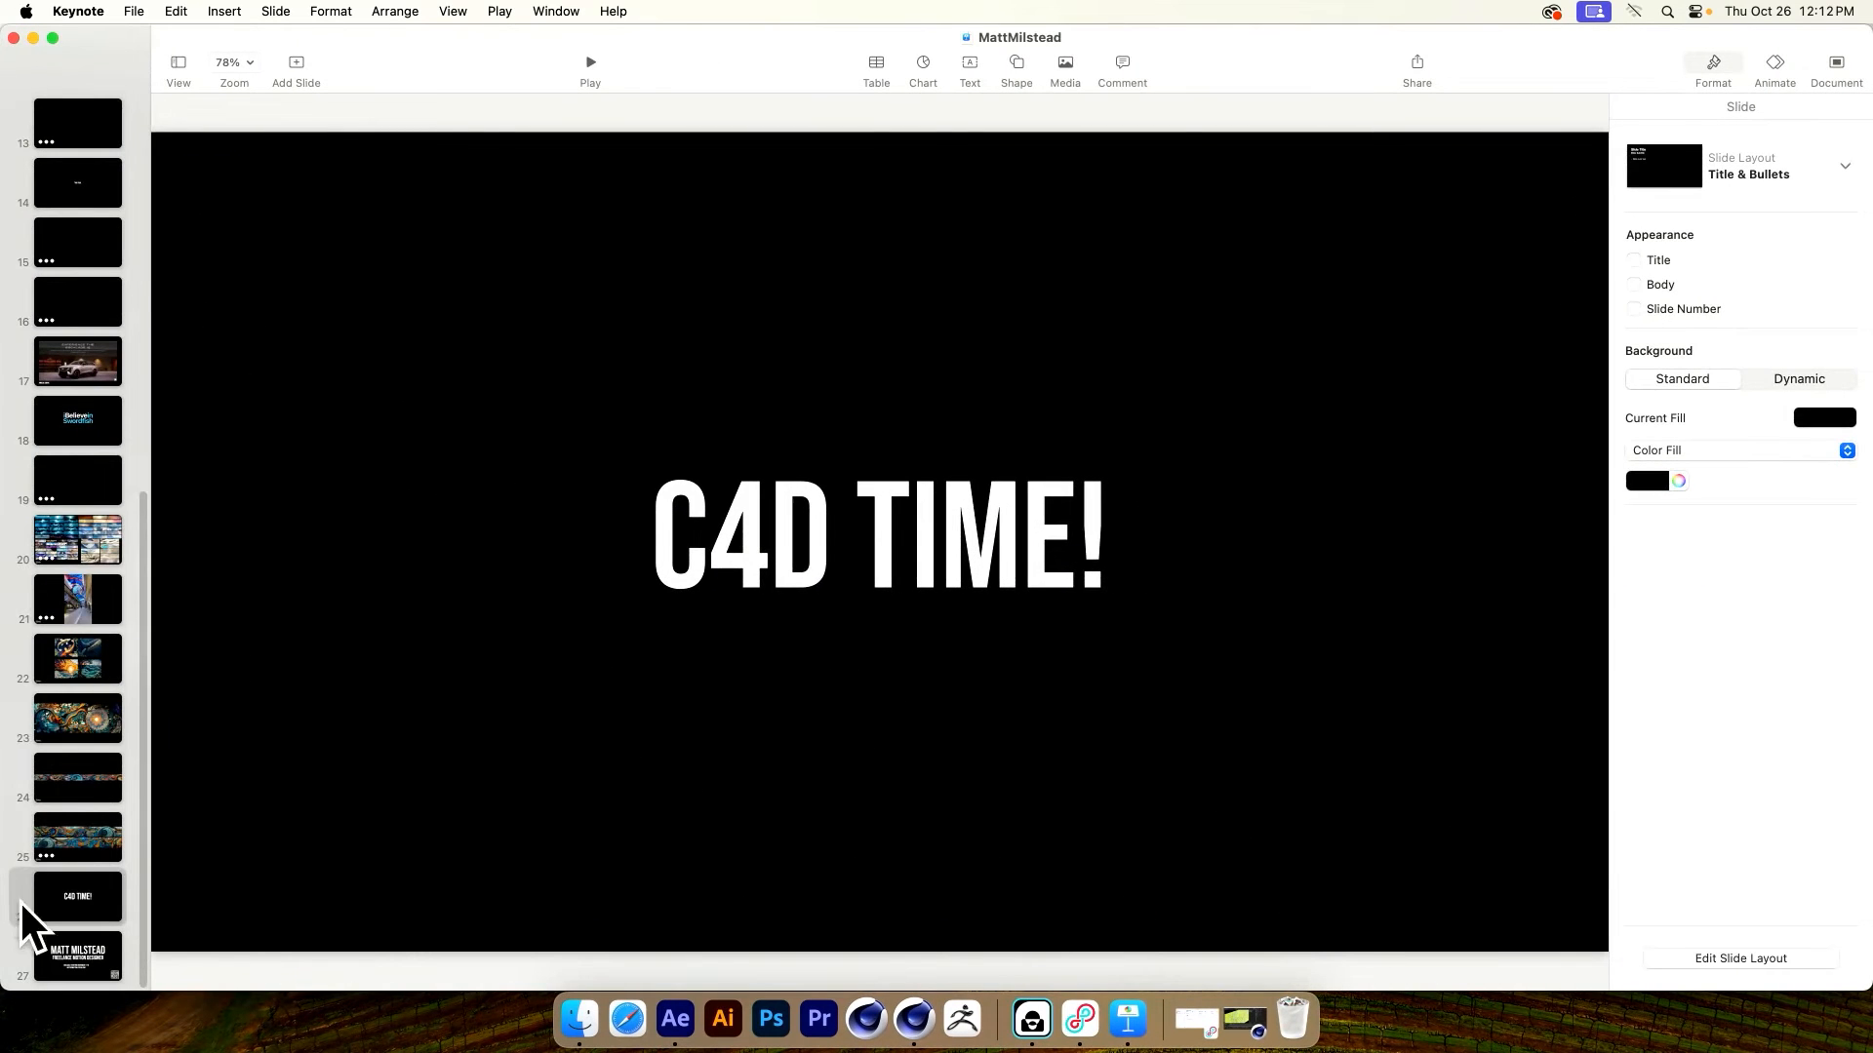
{"action": "left_click", "coordinate": [76, 956]}
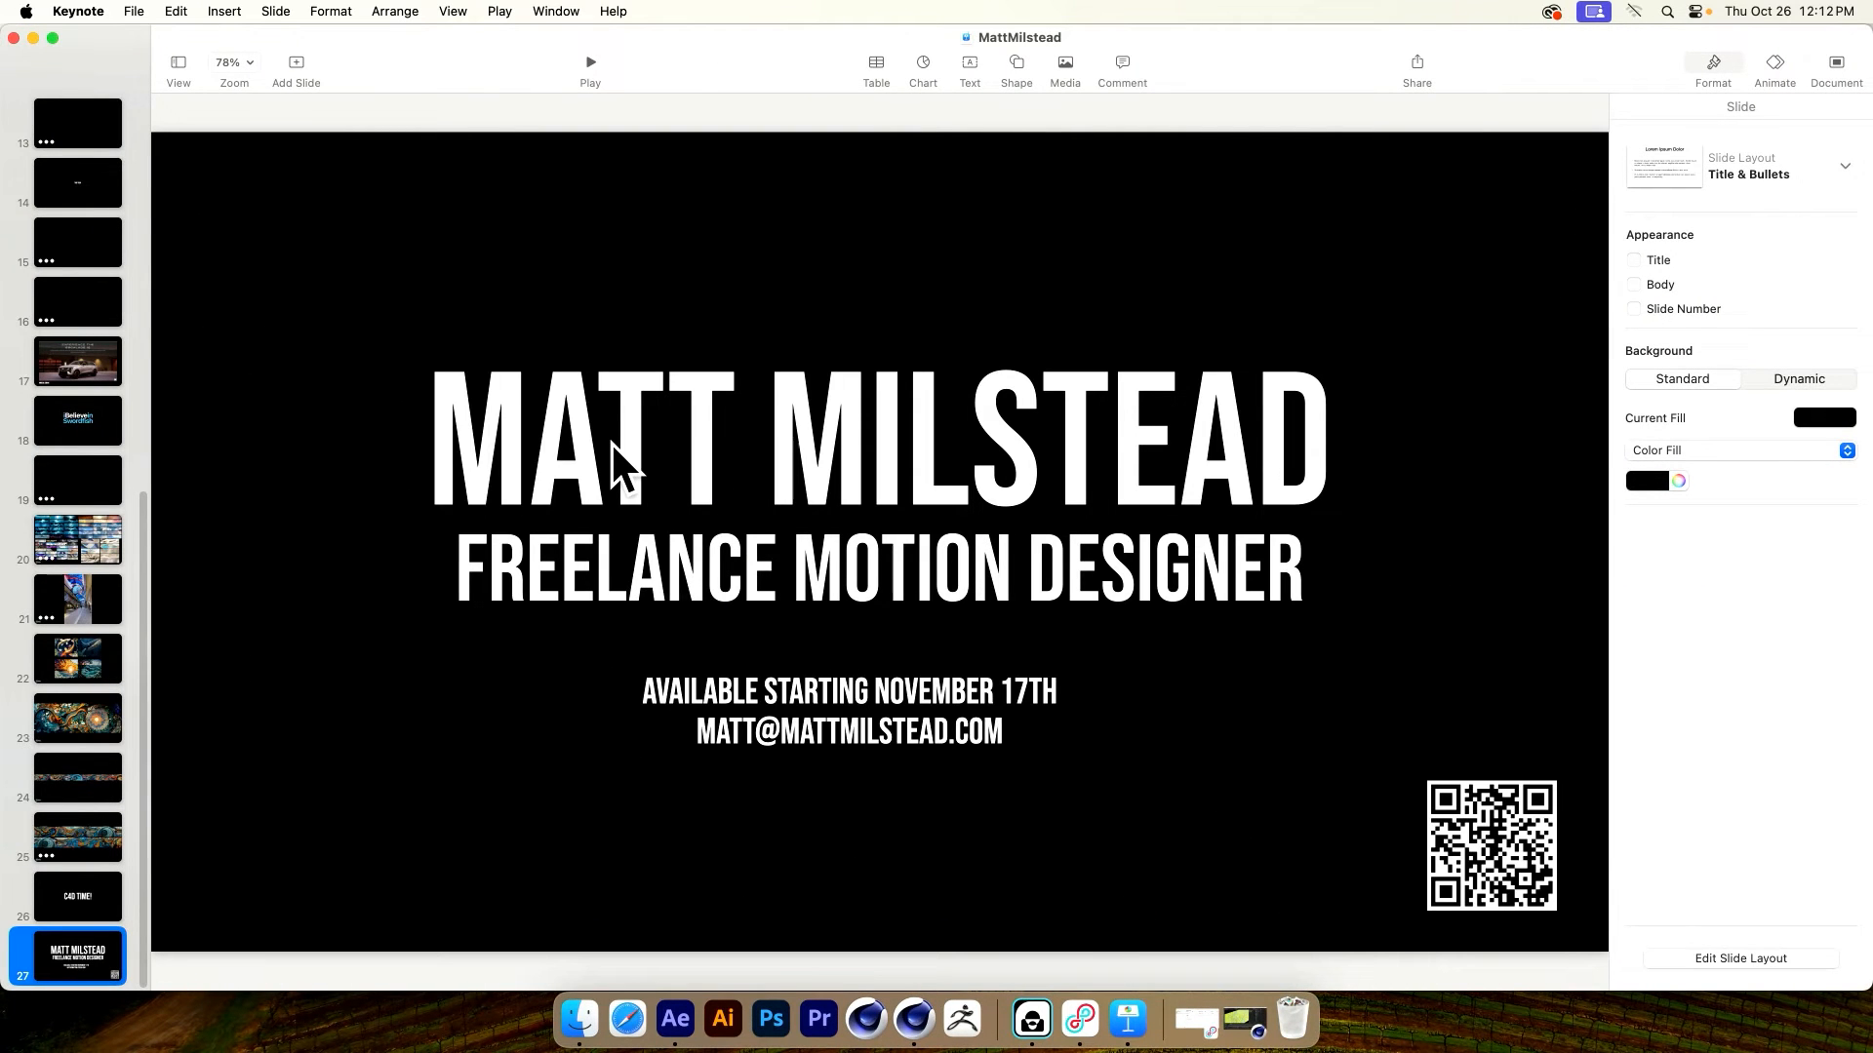
{"action": "left_click", "coordinate": [590, 64]}
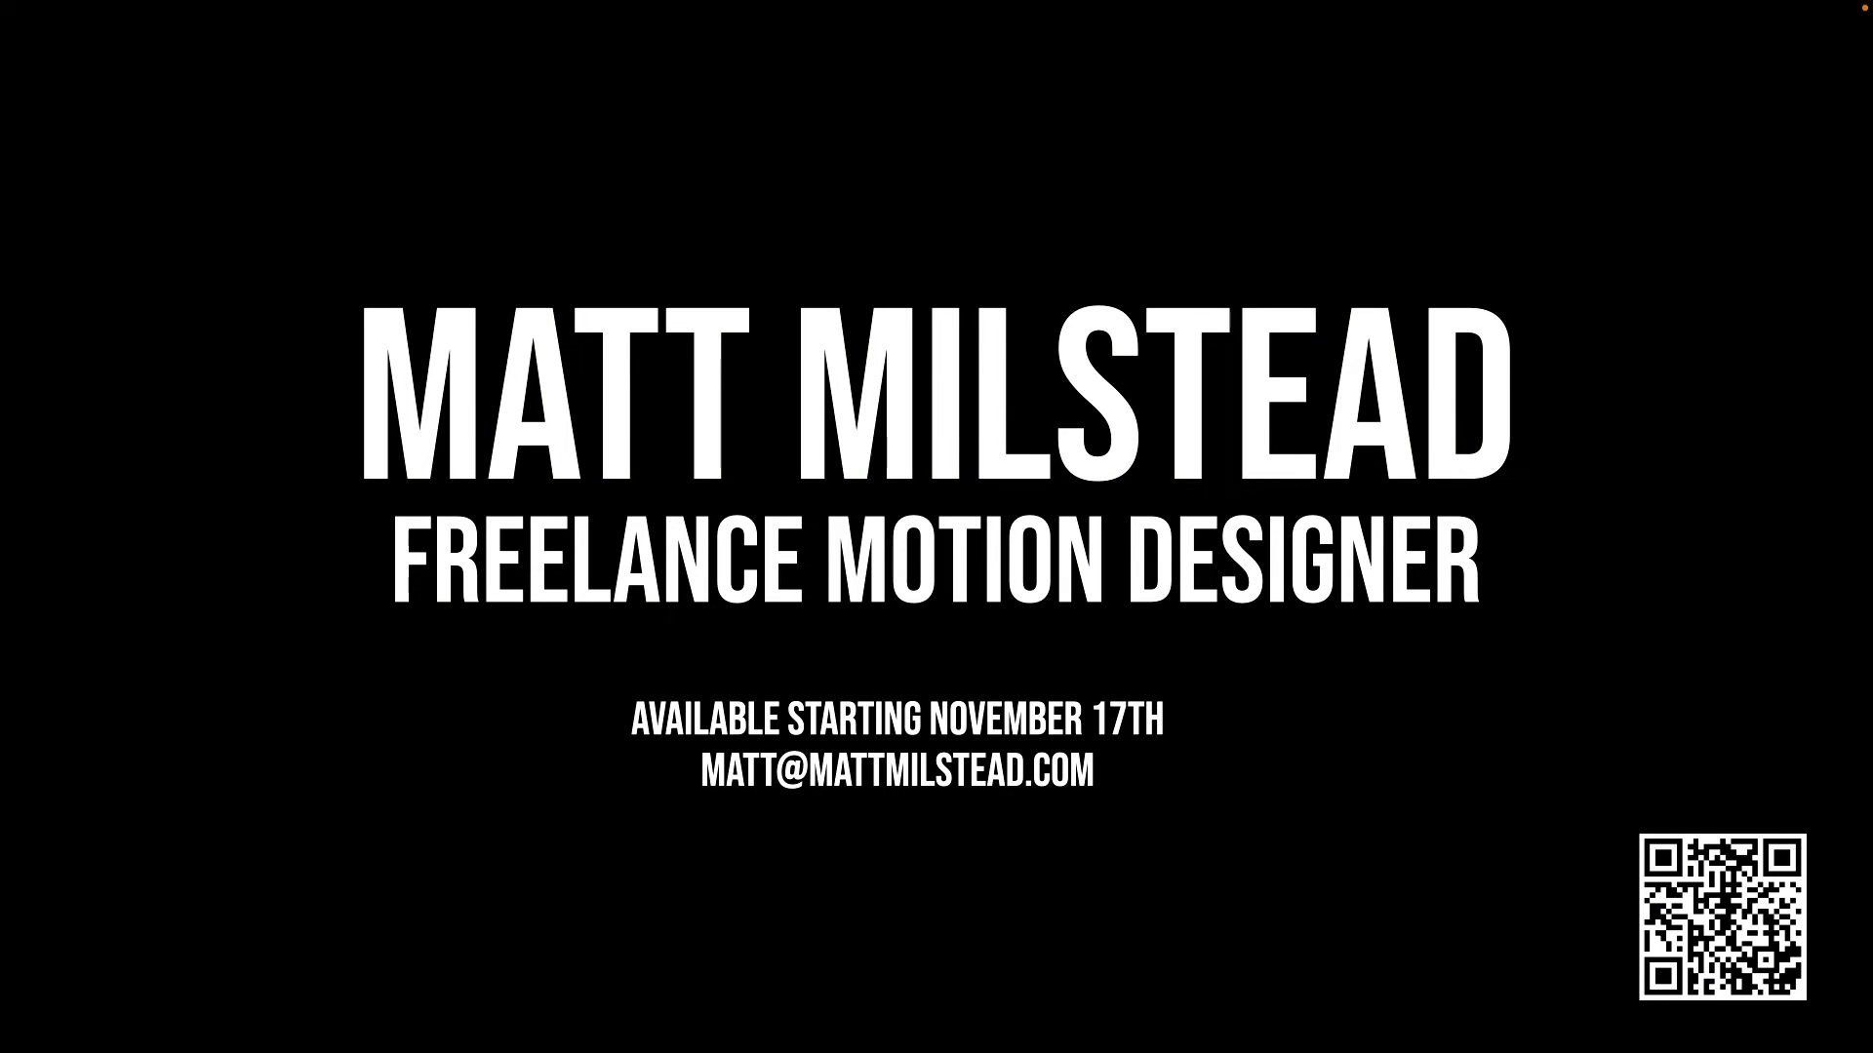